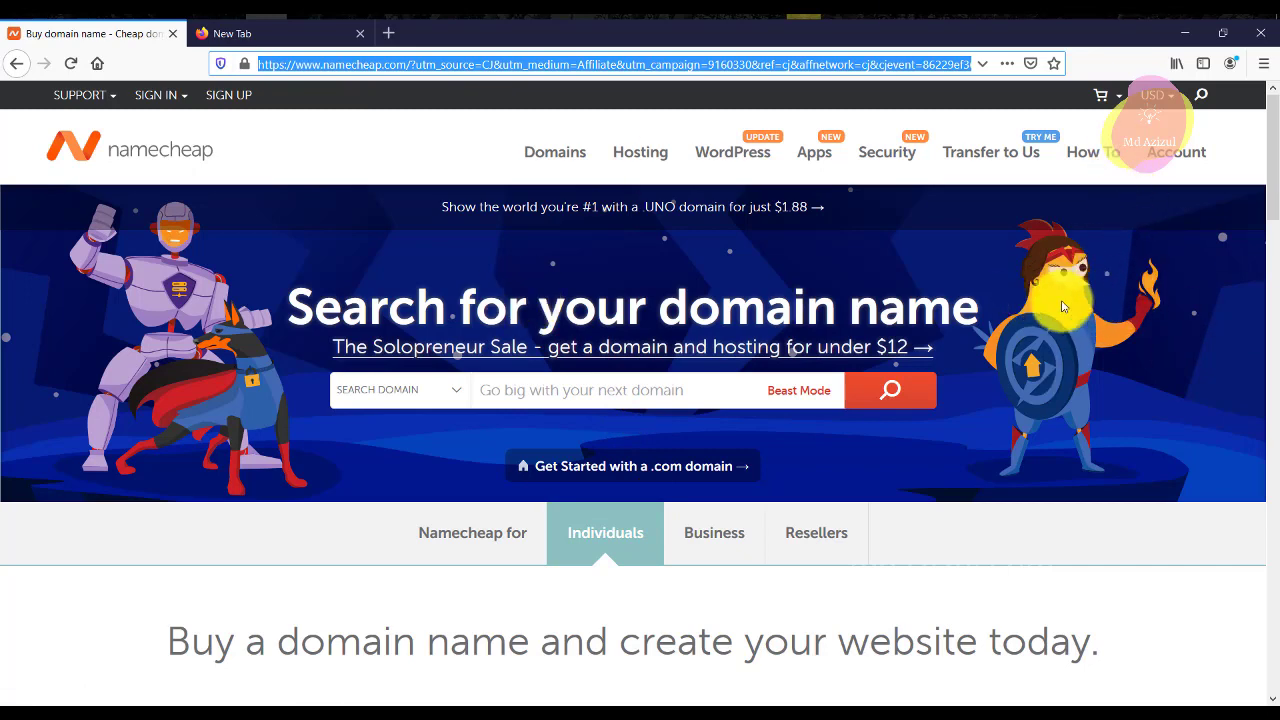
Enter the wanted domain name in Namecheap's Search domain box and run the availability search.
{"action": "left_click", "coordinate": [500, 307]}
{"action": "triple_click", "coordinate": [500, 307]}
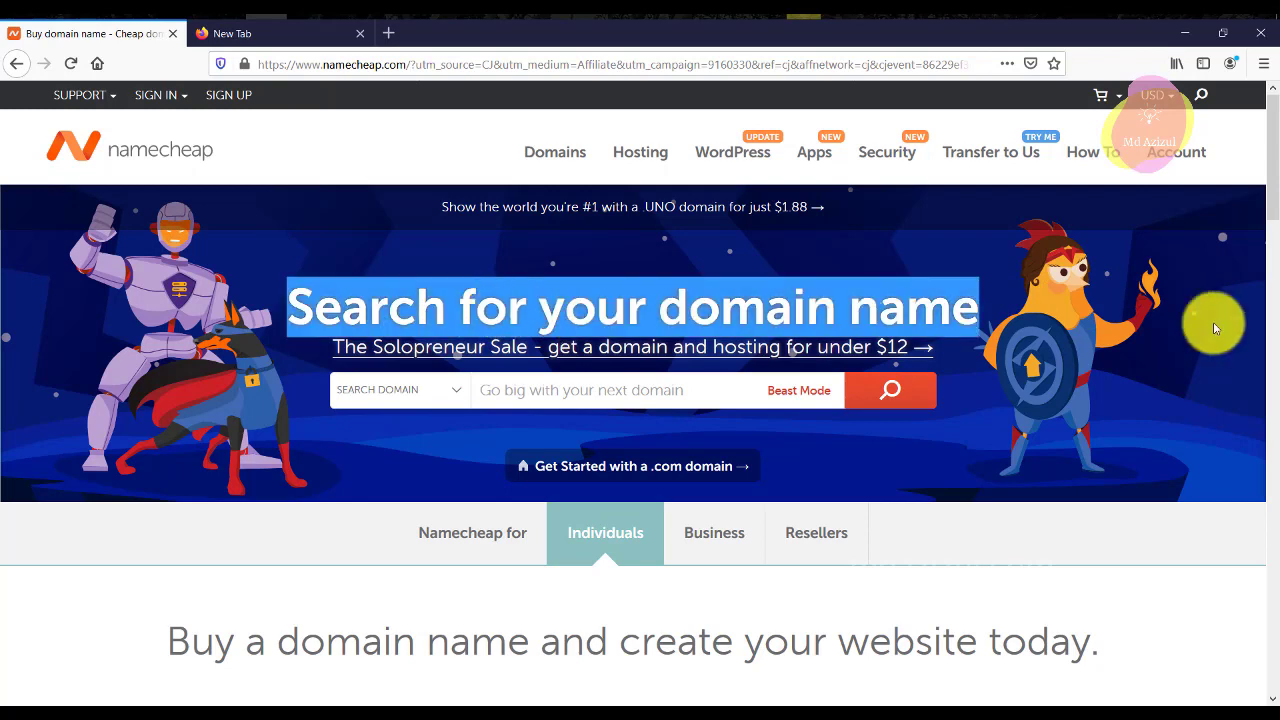
{"action": "left_click", "coordinate": [1175, 365]}
{"action": "left_click", "coordinate": [554, 380]}
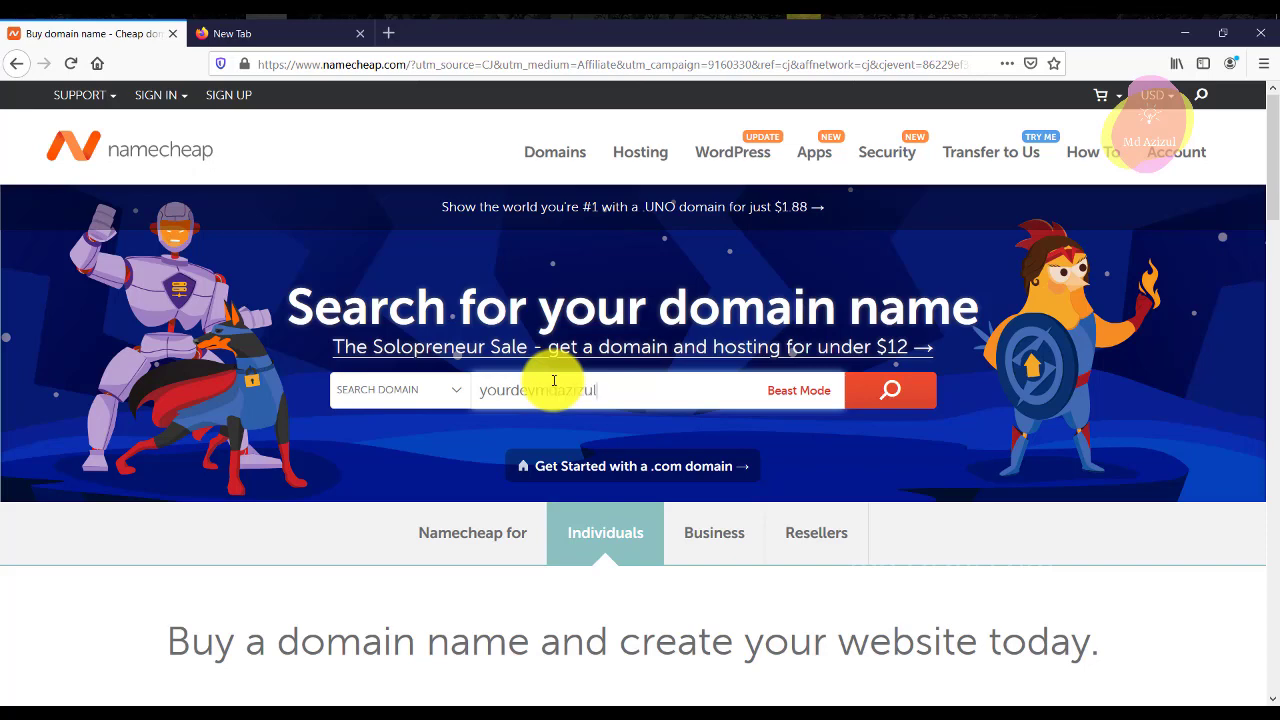
{"action": "key", "text": "Return"}
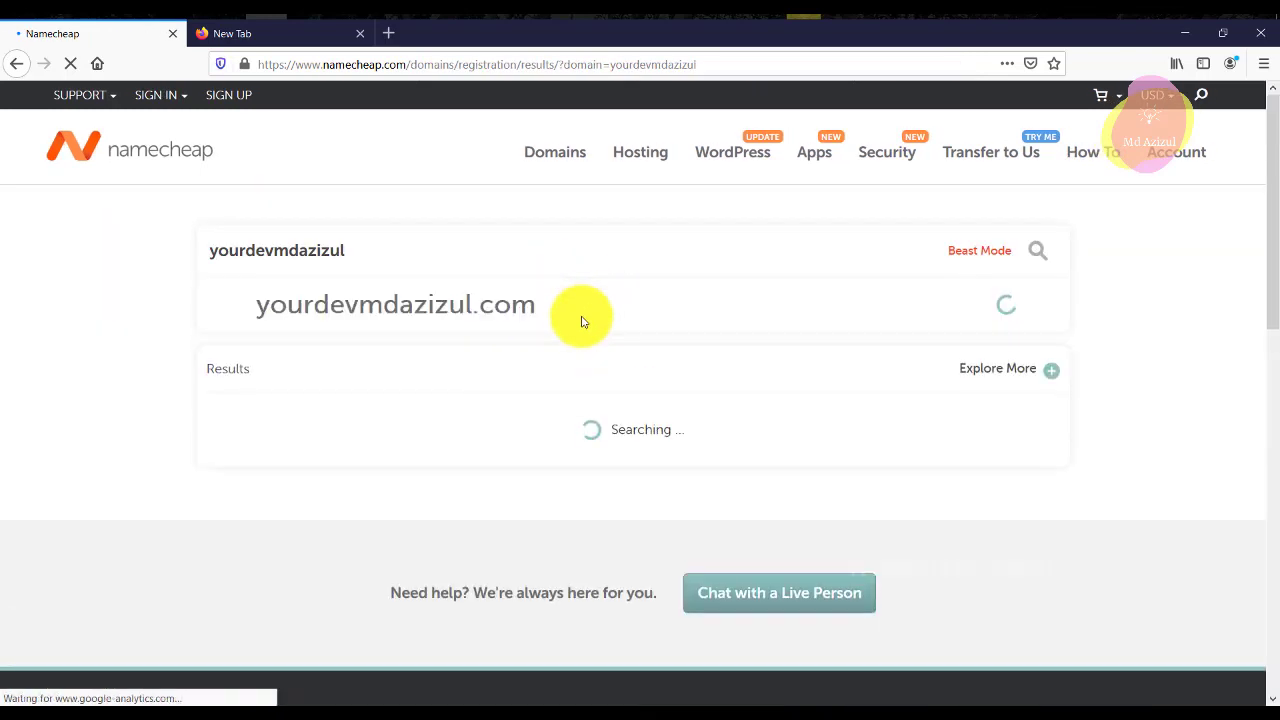
Add the available .com domain at $6.98/yr to the cart, making a 1-item $7.16 cart.
{"action": "left_click", "coordinate": [158, 94]}
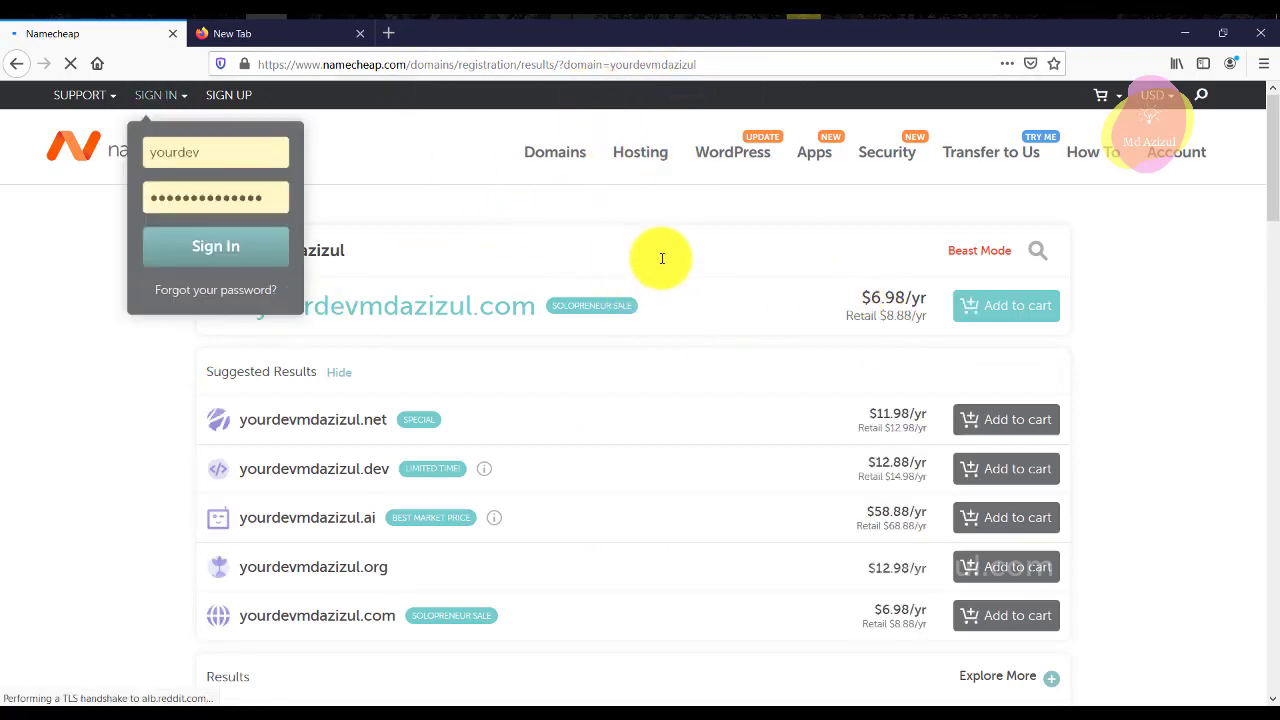
{"action": "left_click", "coordinate": [627, 273]}
{"action": "triple_click", "coordinate": [369, 304]}
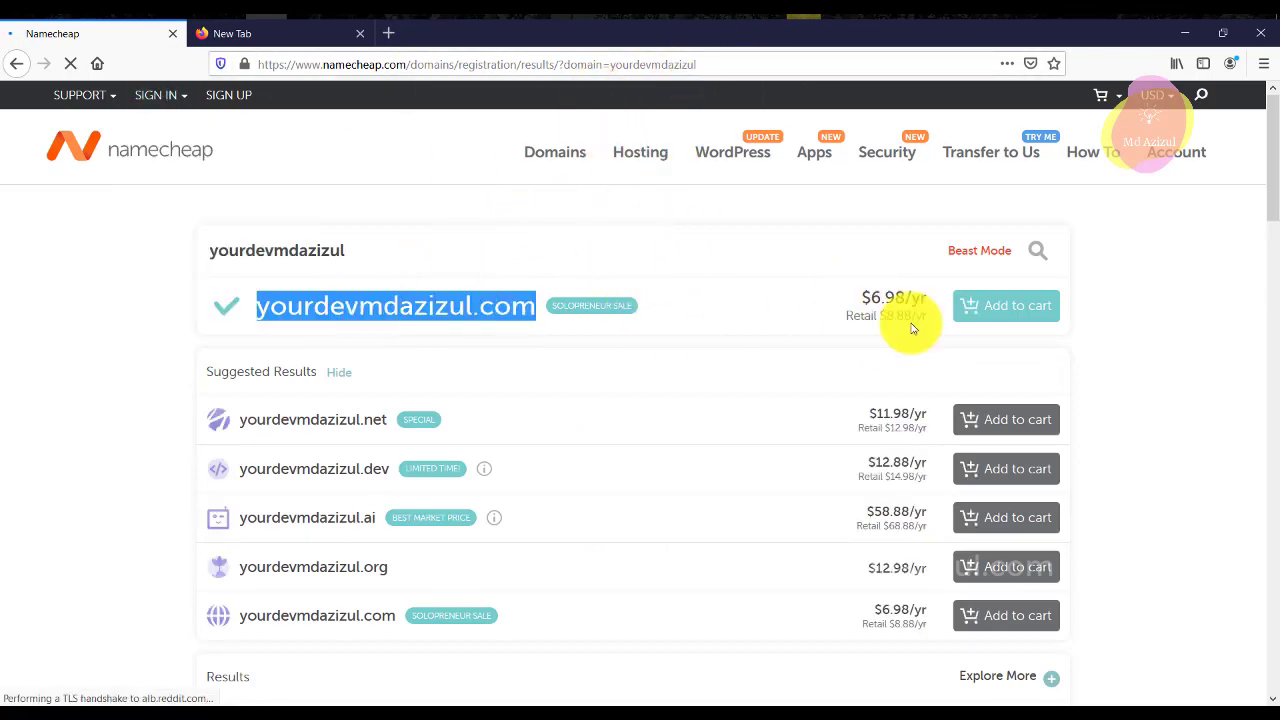
{"action": "left_click_drag", "start_coordinate": [904, 297], "coordinate": [912, 300]}
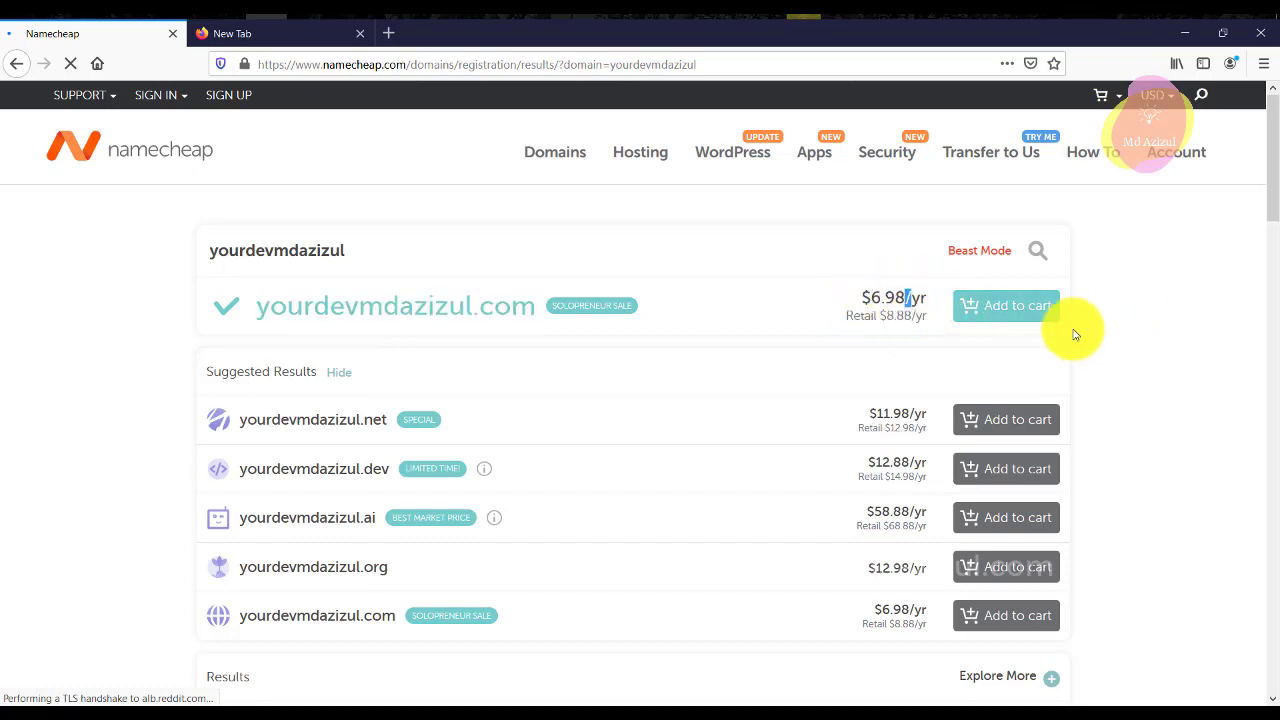
{"action": "left_click", "coordinate": [1035, 313]}
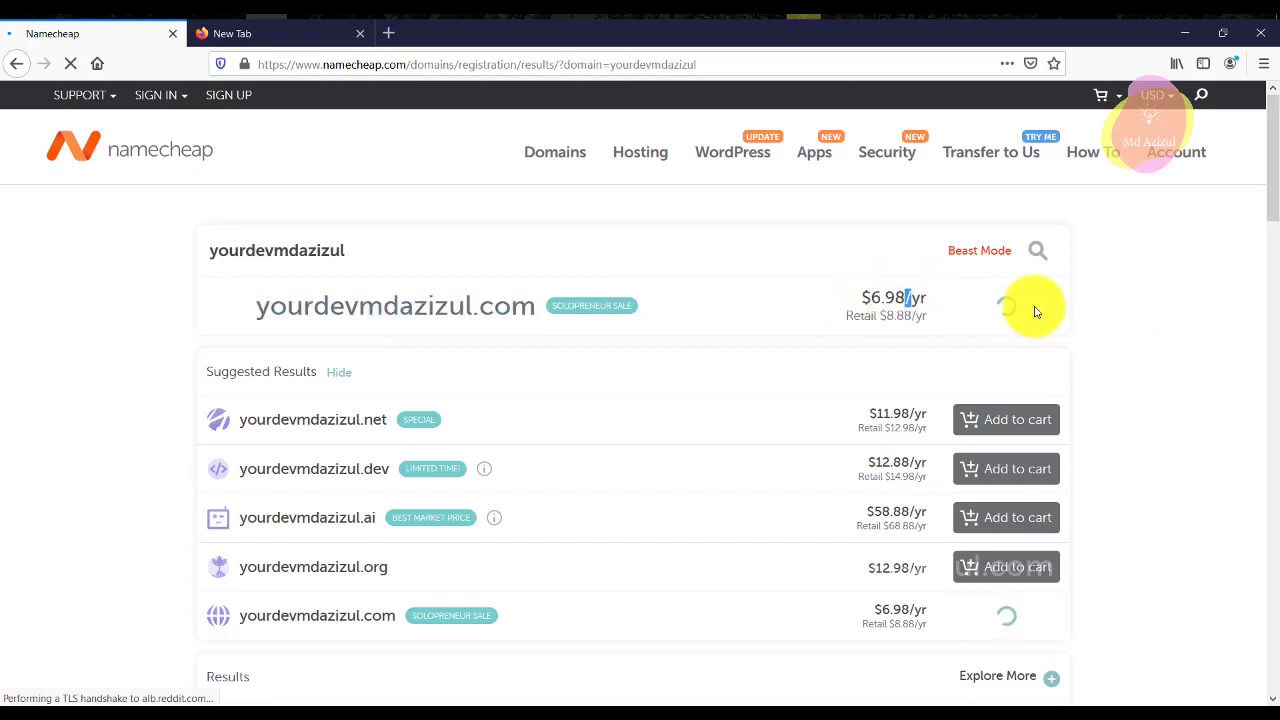
{"action": "triple_click", "coordinate": [500, 304]}
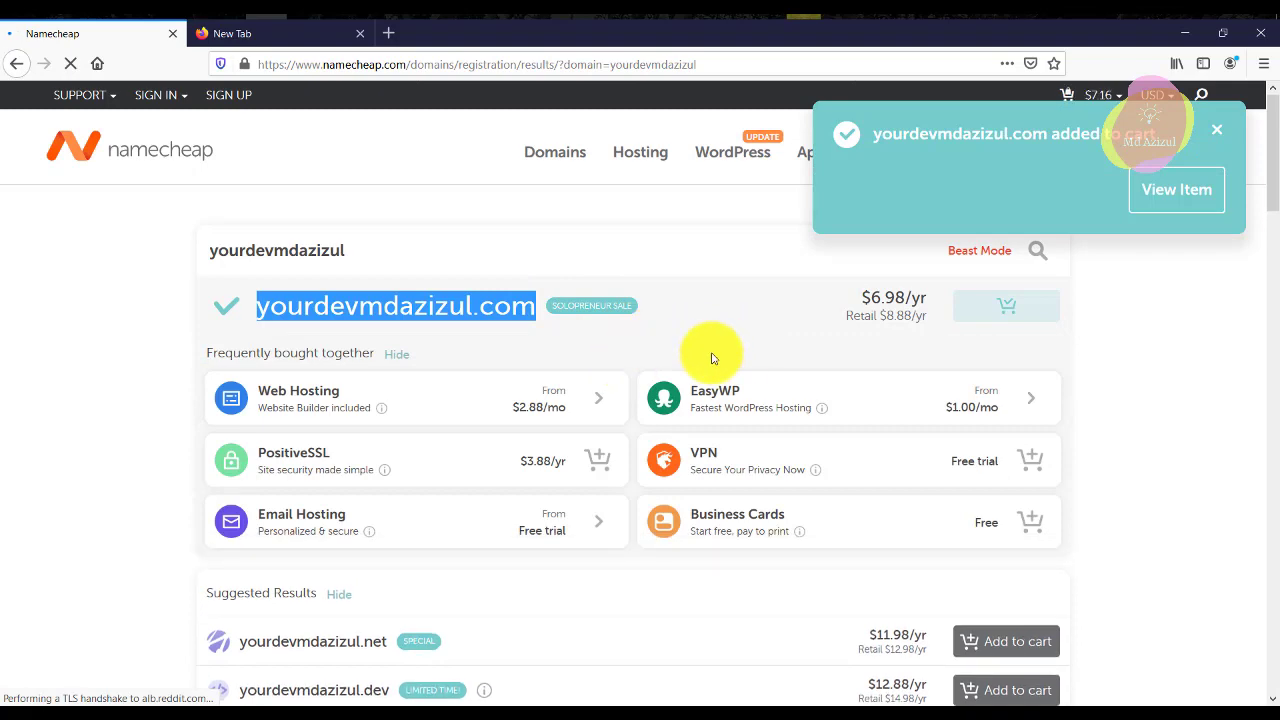
{"action": "scroll", "coordinate": [730, 330], "scroll_direction": "down", "scroll_amount": 3}
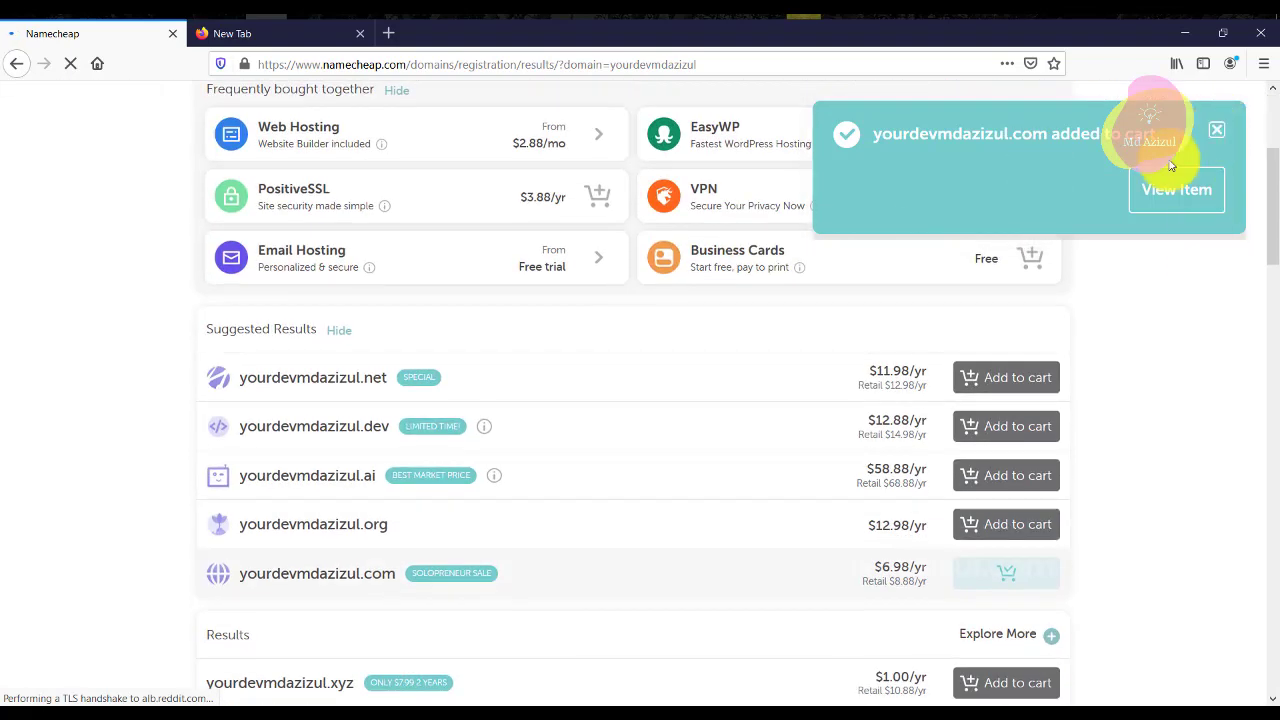
{"action": "left_click", "coordinate": [1213, 138]}
{"action": "scroll", "coordinate": [529, 388], "scroll_direction": "down", "scroll_amount": 2}
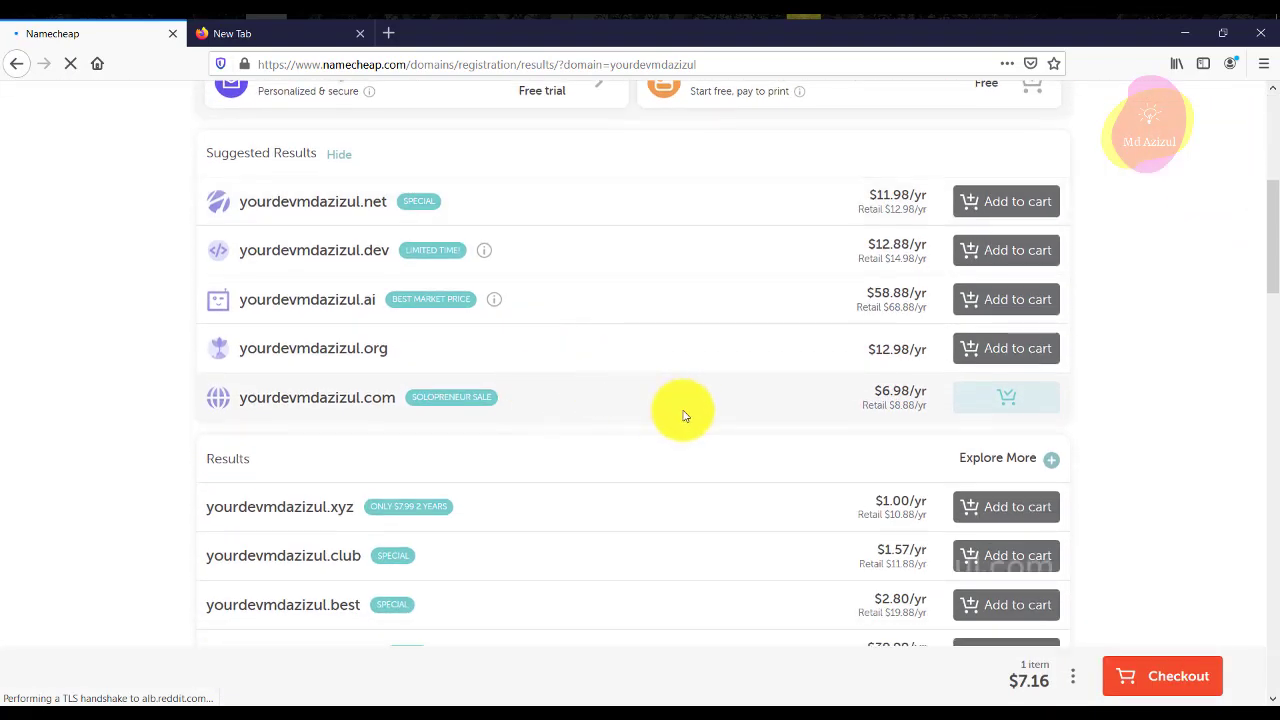
{"action": "triple_click", "coordinate": [910, 404]}
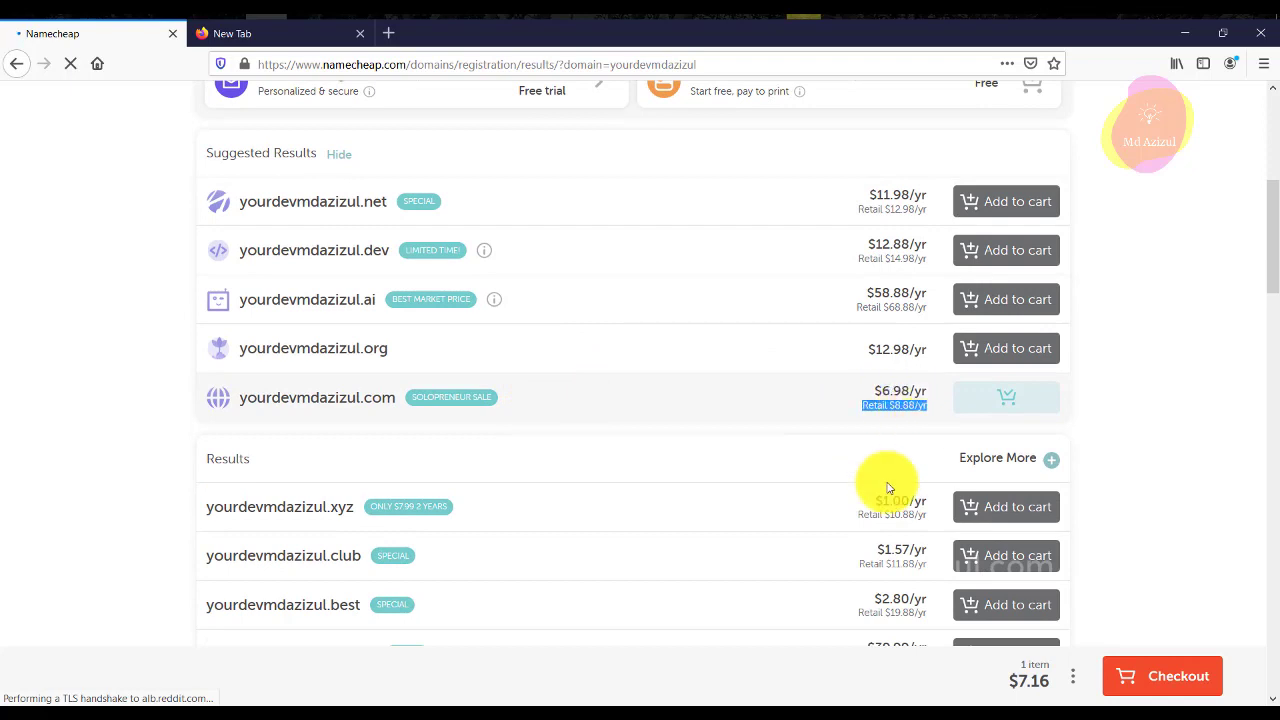
{"action": "scroll", "coordinate": [880, 485], "scroll_direction": "down", "scroll_amount": 3}
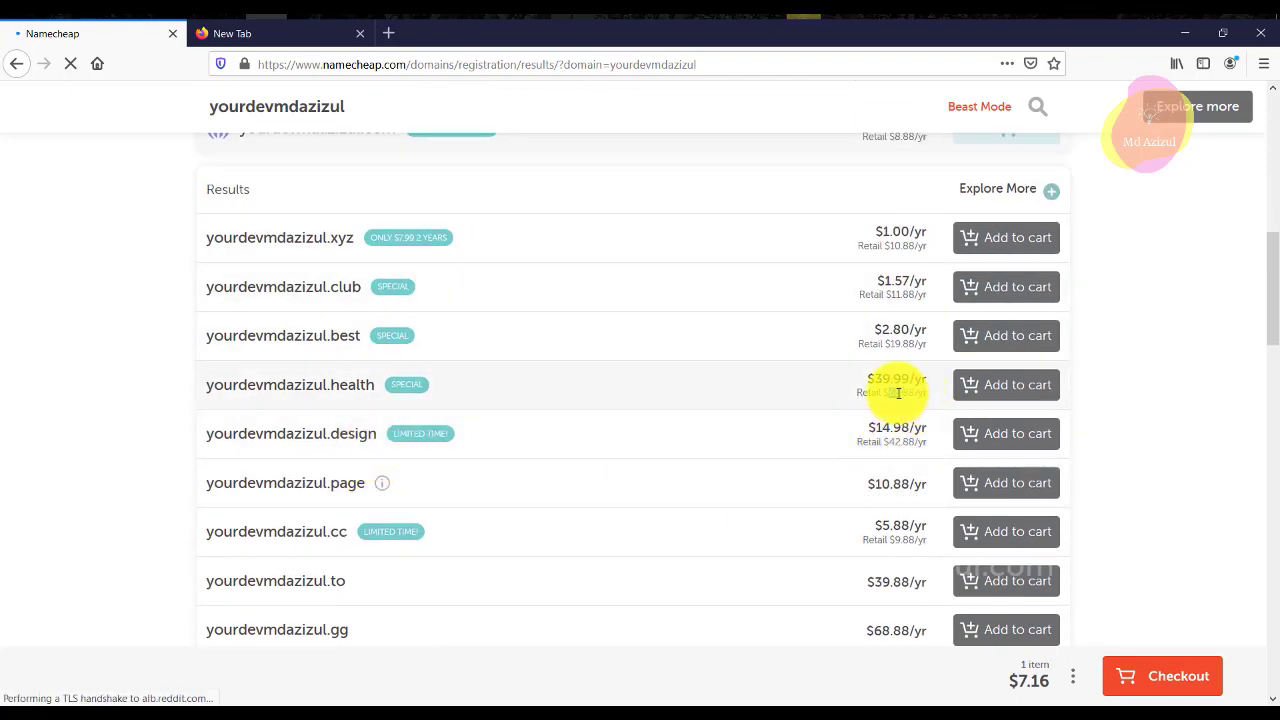
{"action": "scroll", "coordinate": [900, 391], "scroll_direction": "up", "scroll_amount": 7}
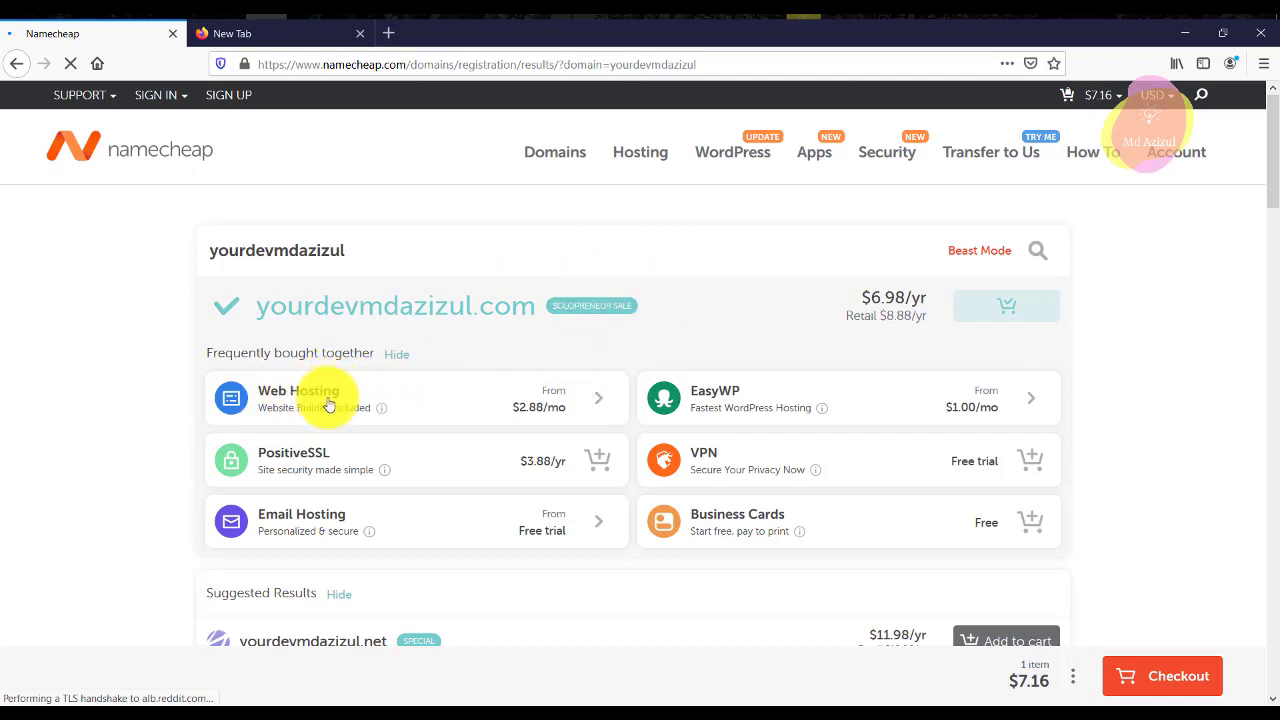
Add the Stellar hosting plan at $2.88/mo and check out the 2-item $10.04 cart.
{"action": "left_click", "coordinate": [434, 400]}
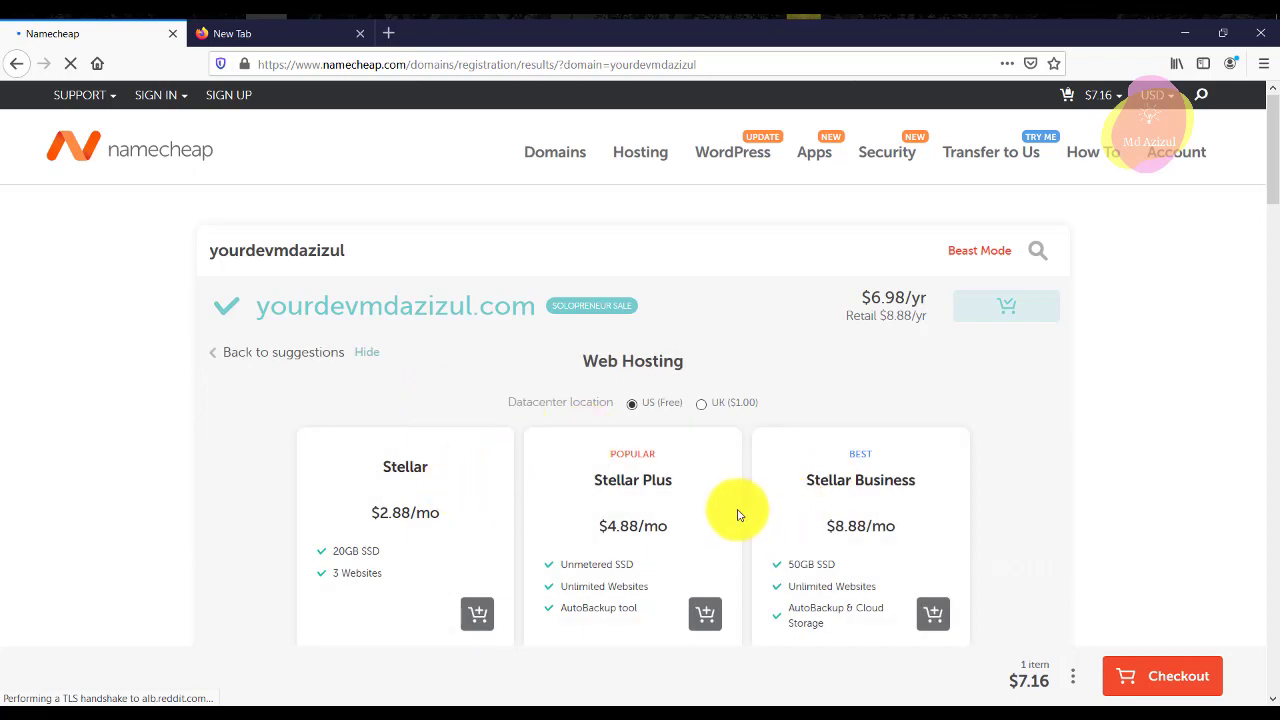
{"action": "scroll", "coordinate": [843, 476], "scroll_direction": "down", "scroll_amount": 3}
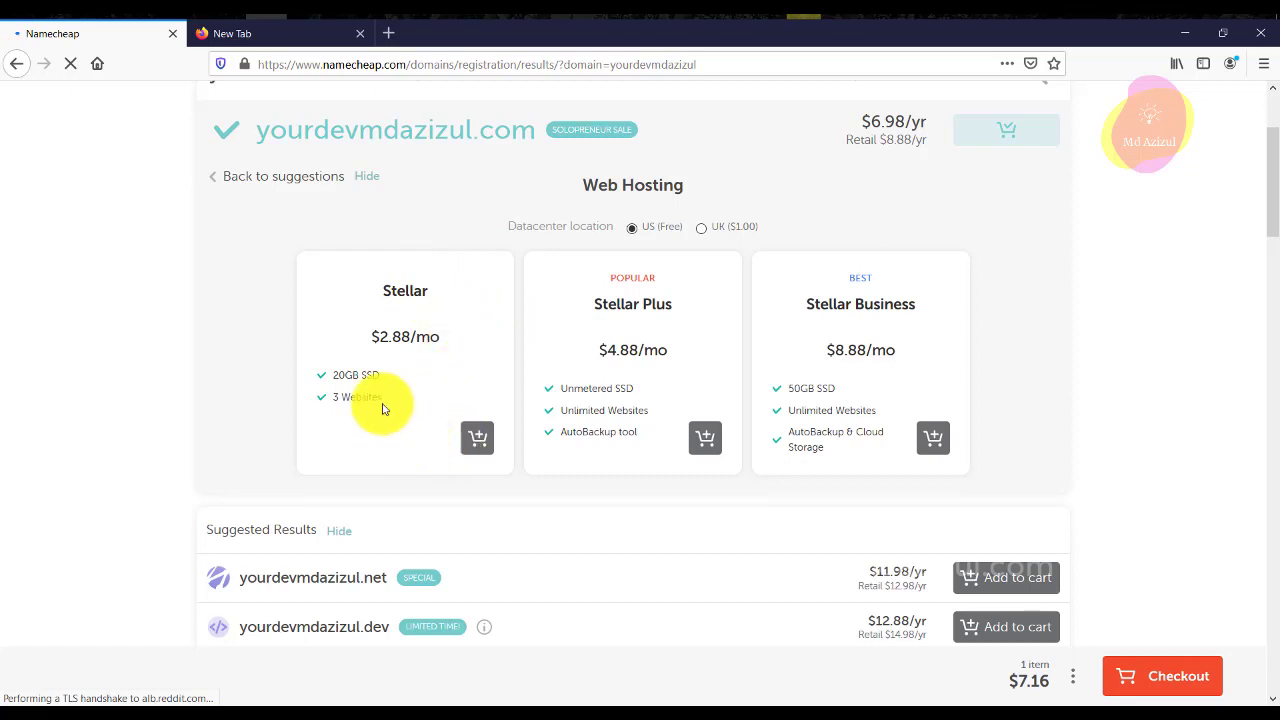
{"action": "left_click_drag", "start_coordinate": [375, 398], "coordinate": [382, 398]}
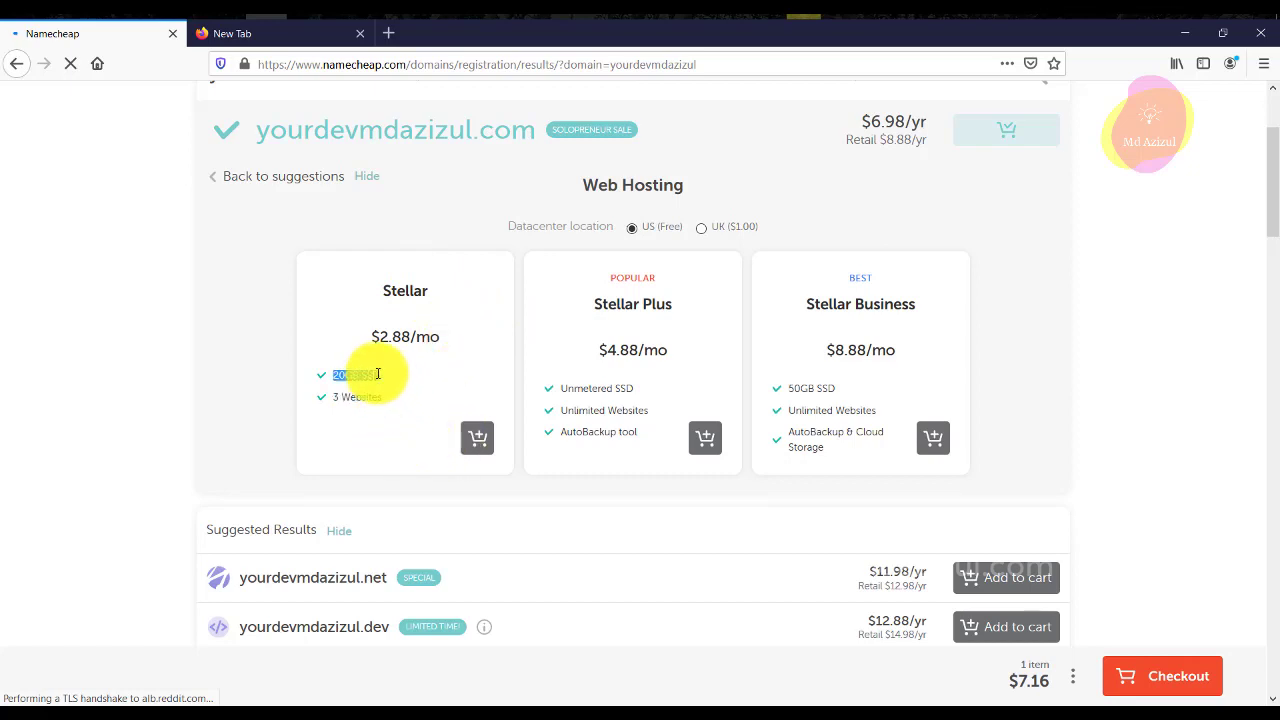
{"action": "left_click", "coordinate": [380, 374]}
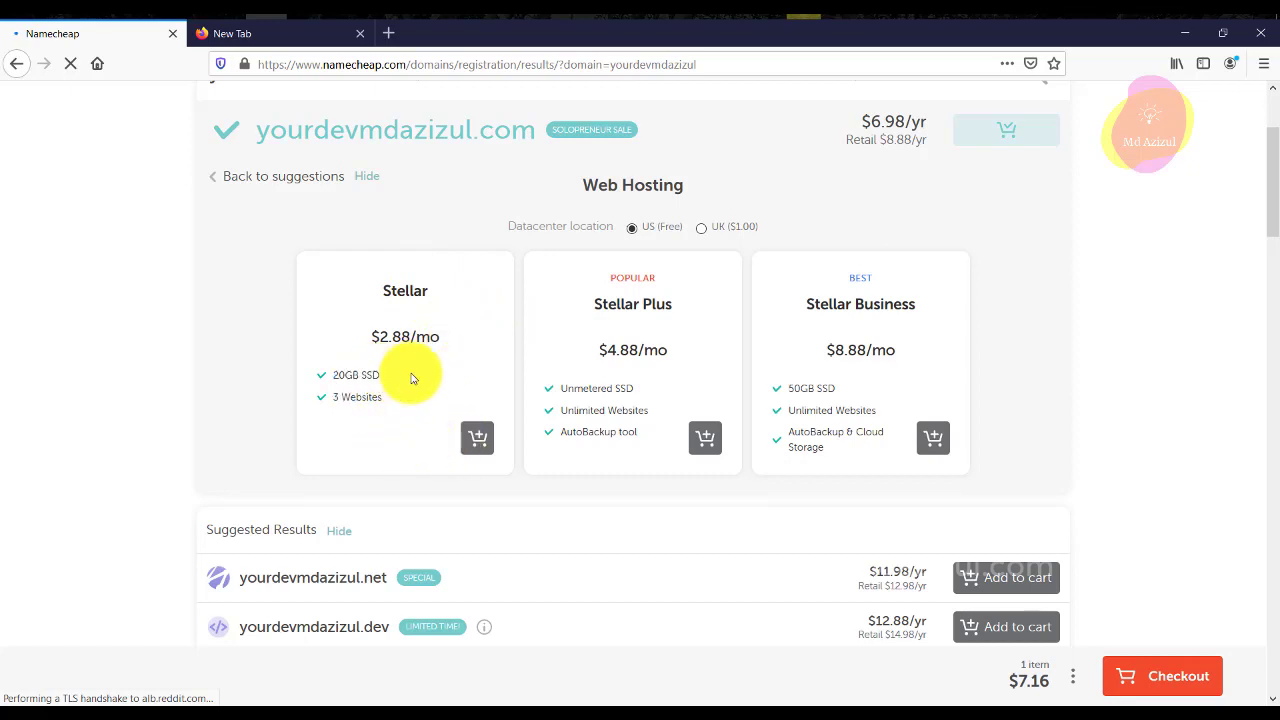
{"action": "double_click", "coordinate": [413, 291]}
{"action": "left_click", "coordinate": [480, 295]}
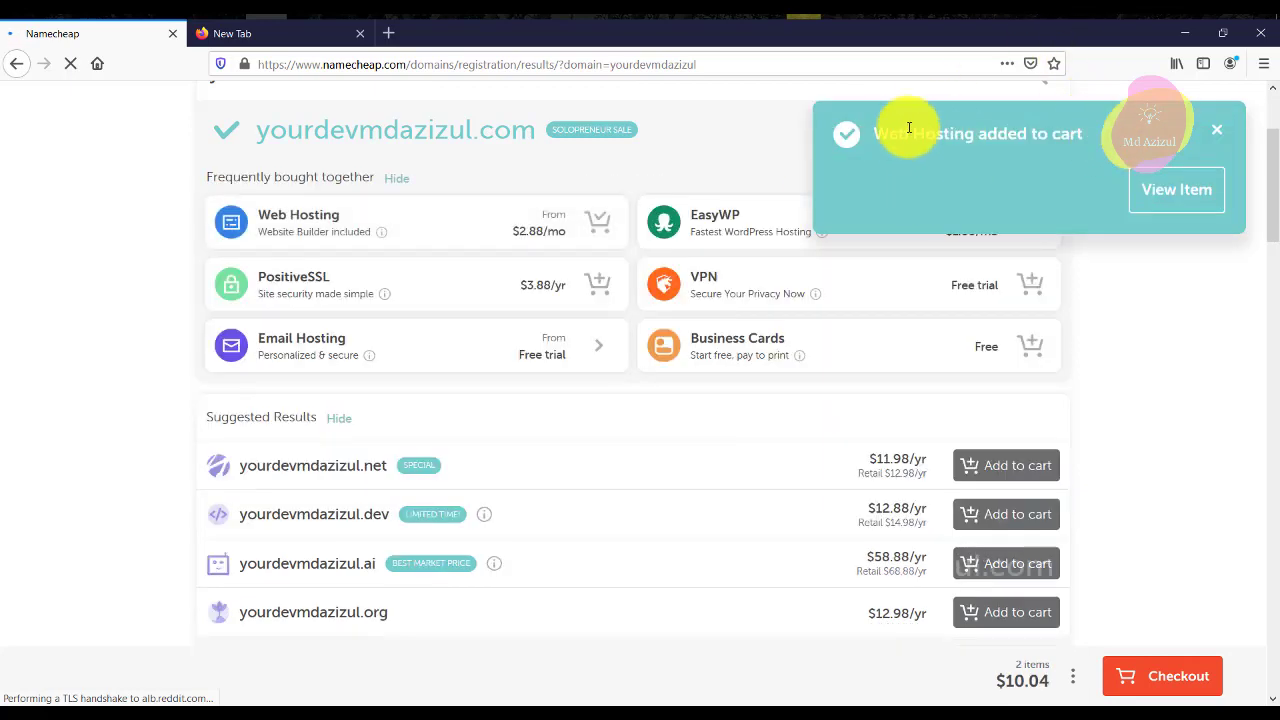
{"action": "left_click", "coordinate": [1135, 197]}
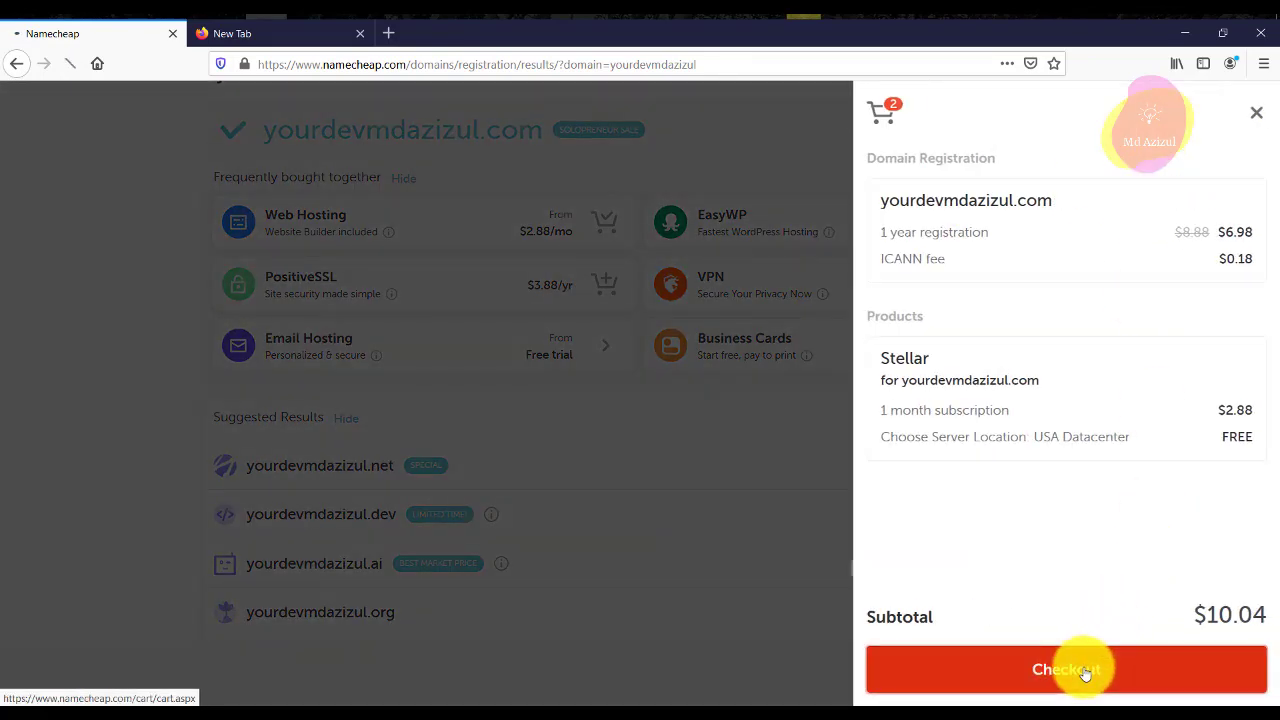
{"action": "left_click", "coordinate": [1085, 672]}
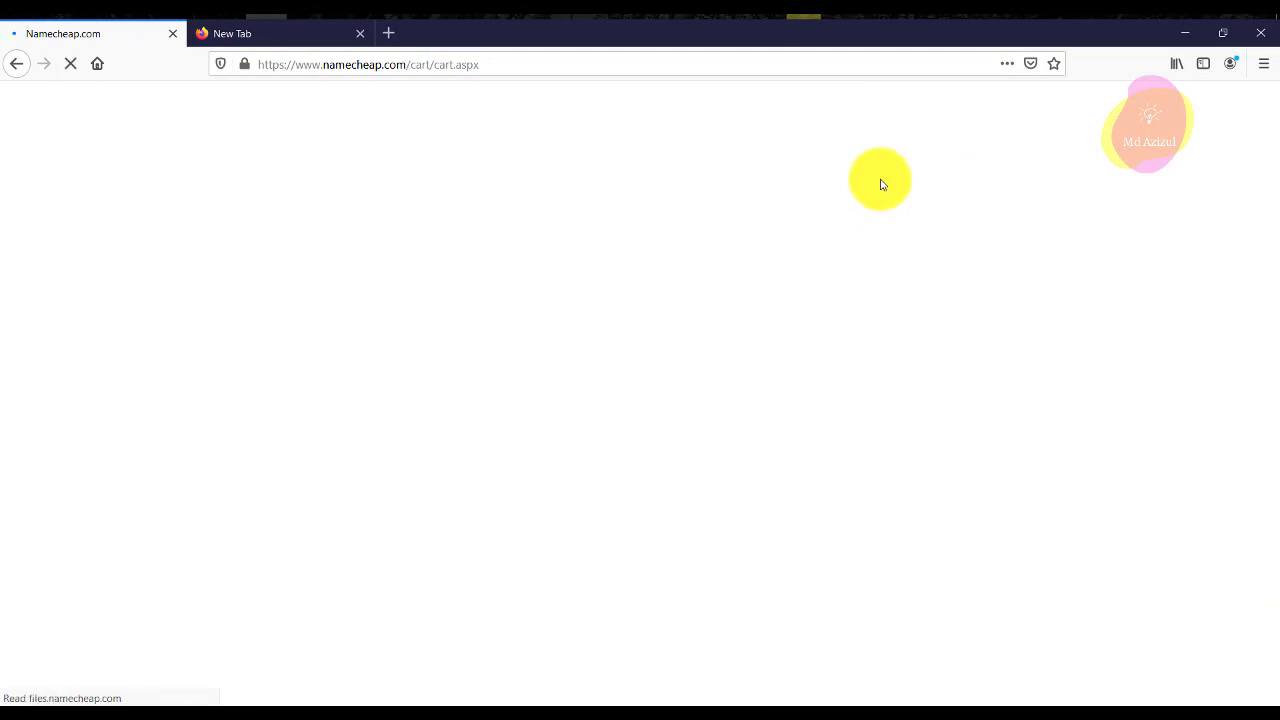
Change the Stellar hosting term from 1 Month to 1 Year, bringing the subtotal to $17.04.
{"action": "scroll", "coordinate": [414, 266], "scroll_direction": "down", "scroll_amount": 3}
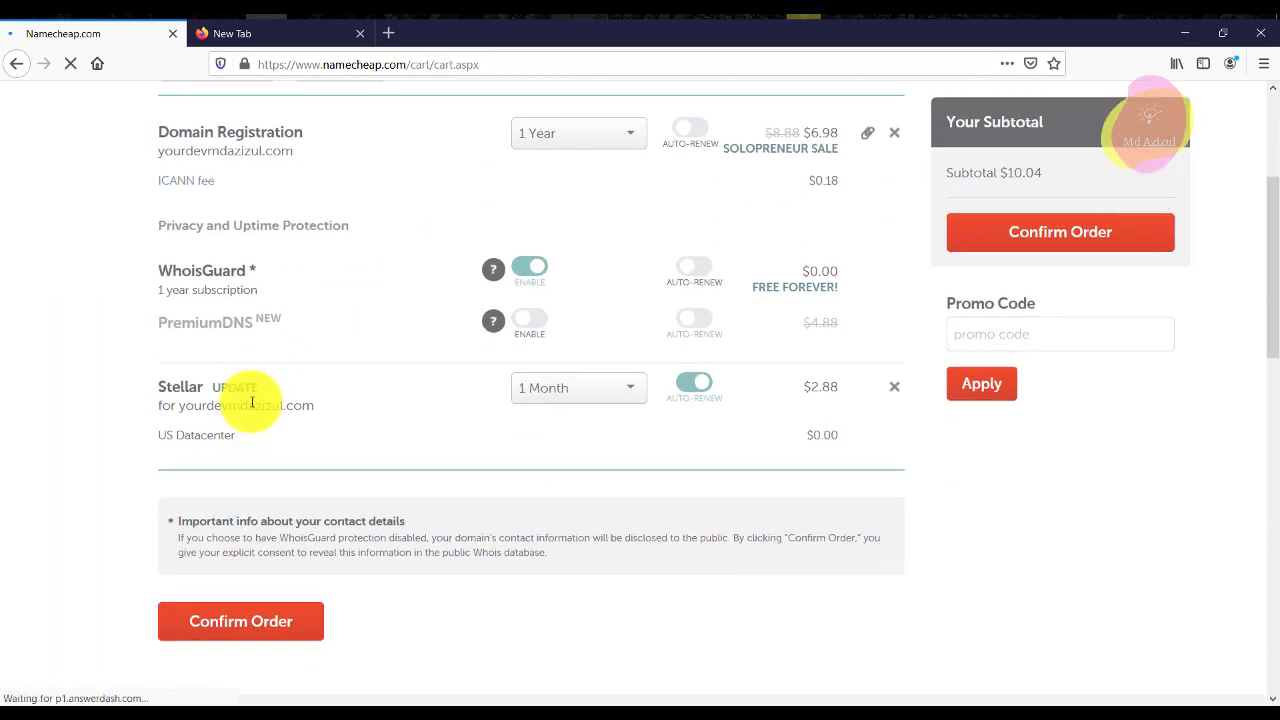
{"action": "left_click_drag", "start_coordinate": [155, 386], "coordinate": [597, 409]}
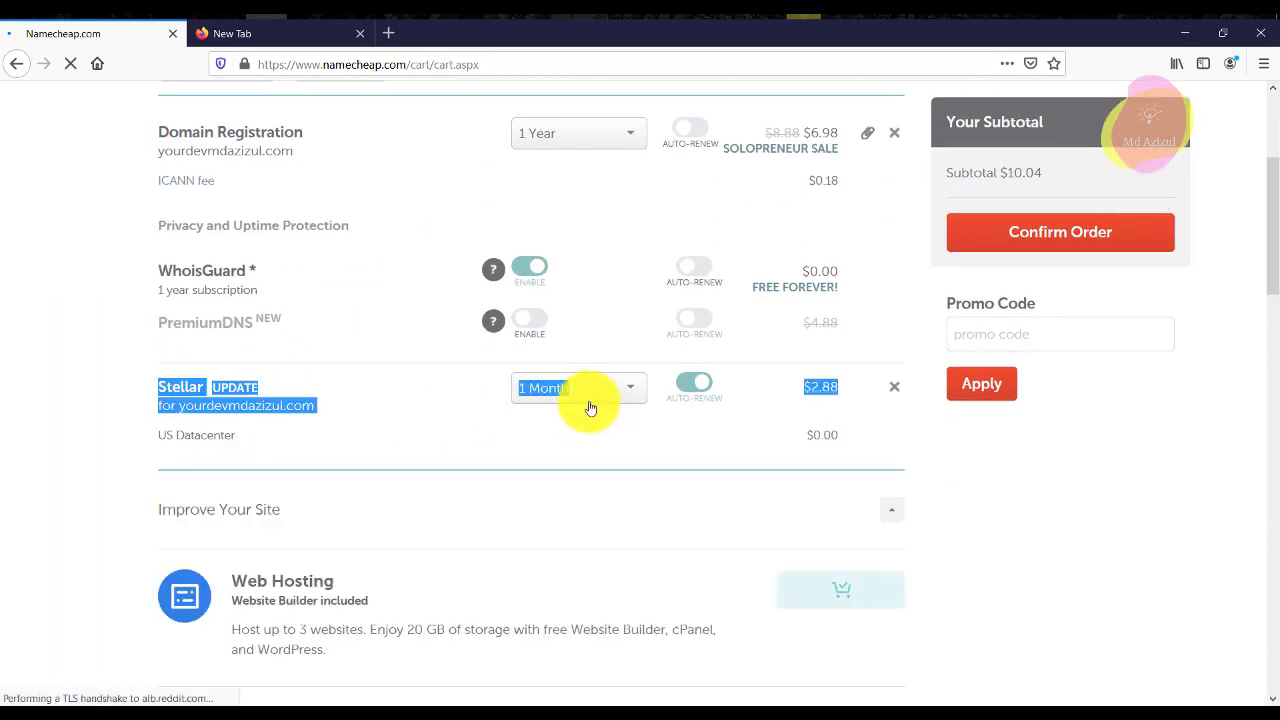
{"action": "left_click", "coordinate": [383, 385]}
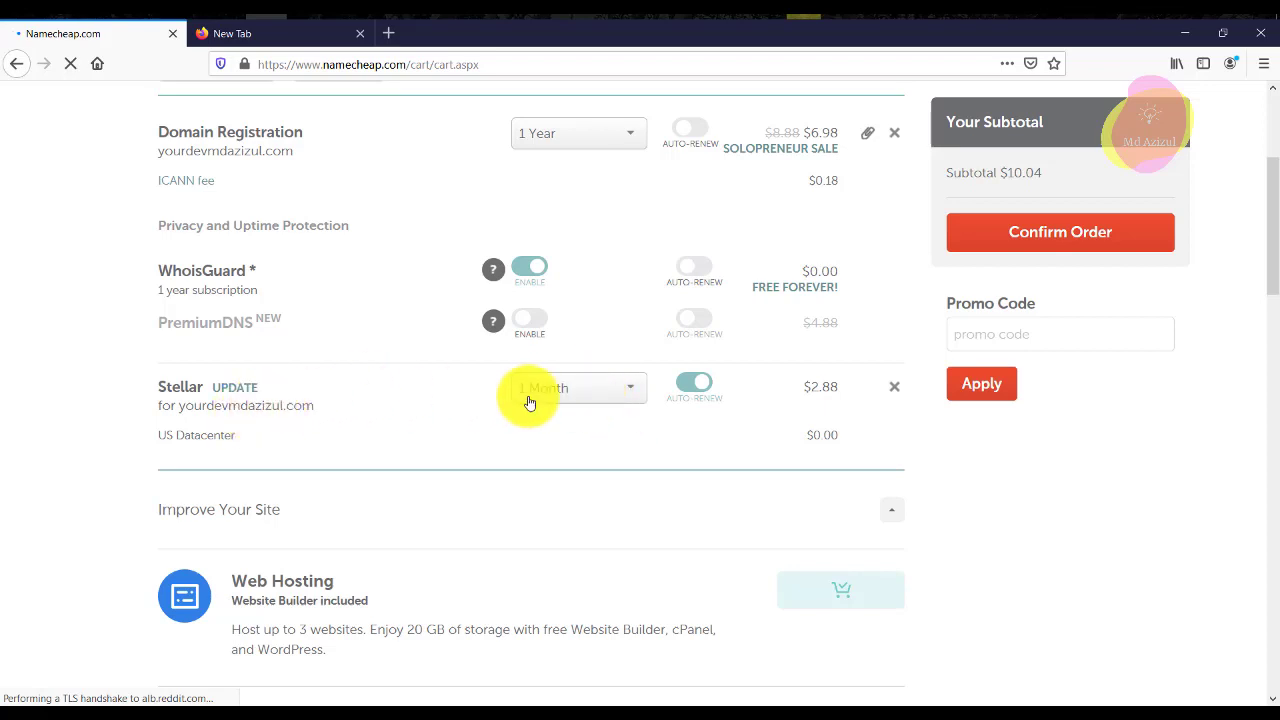
{"action": "left_click", "coordinate": [600, 389]}
{"action": "left_click", "coordinate": [562, 452]}
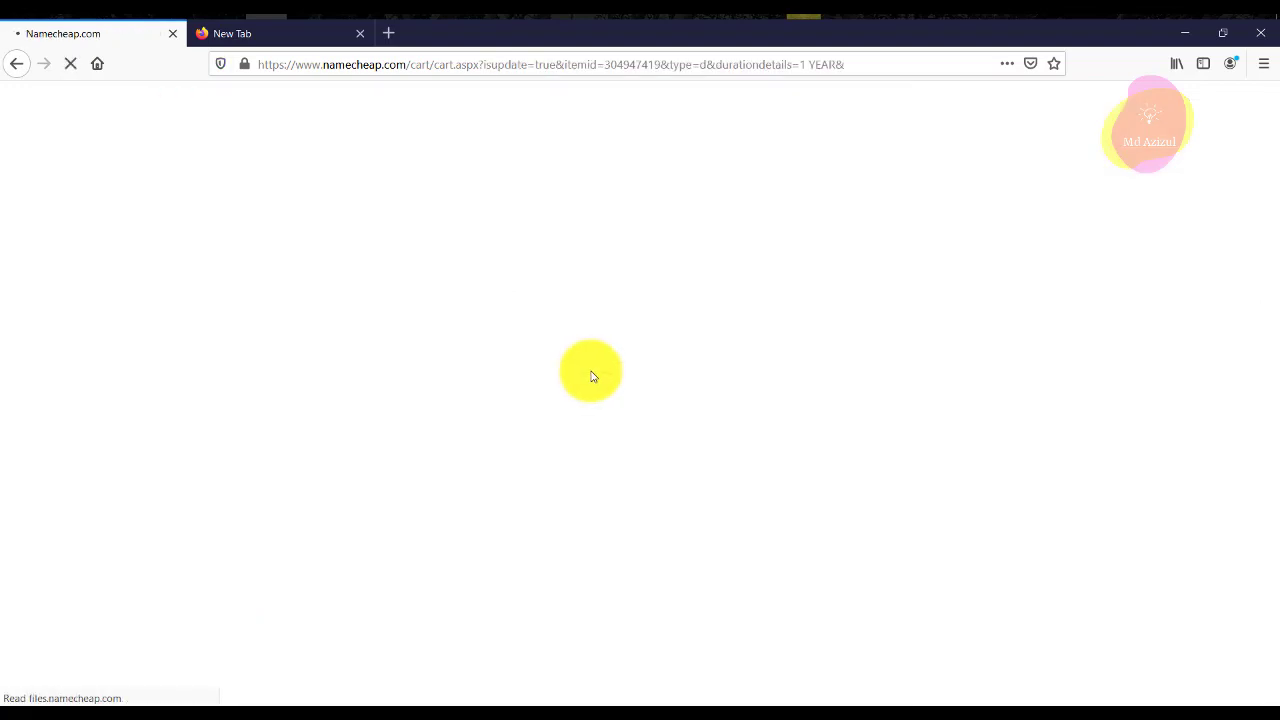
{"action": "scroll", "coordinate": [700, 360], "scroll_direction": "down", "scroll_amount": 4}
{"action": "scroll", "coordinate": [688, 338], "scroll_direction": "down", "scroll_amount": 1}
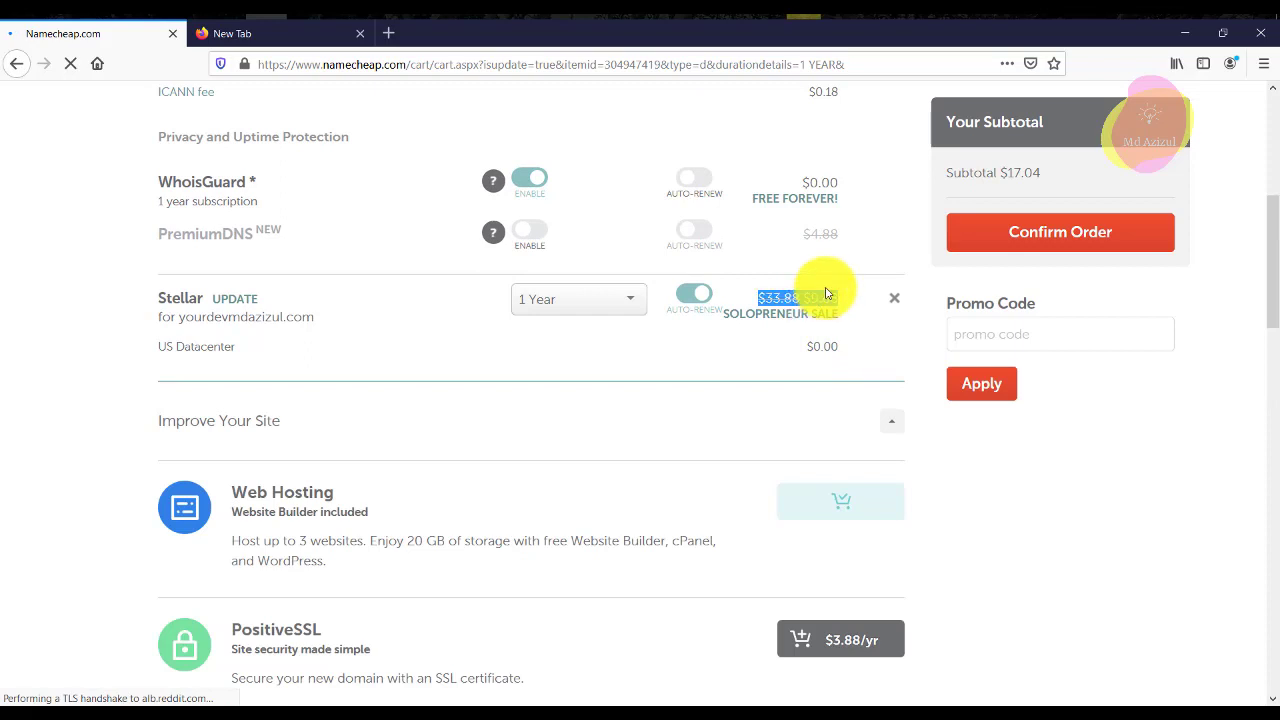
{"action": "left_click", "coordinate": [759, 312]}
{"action": "left_click_drag", "start_coordinate": [764, 301], "coordinate": [837, 300]}
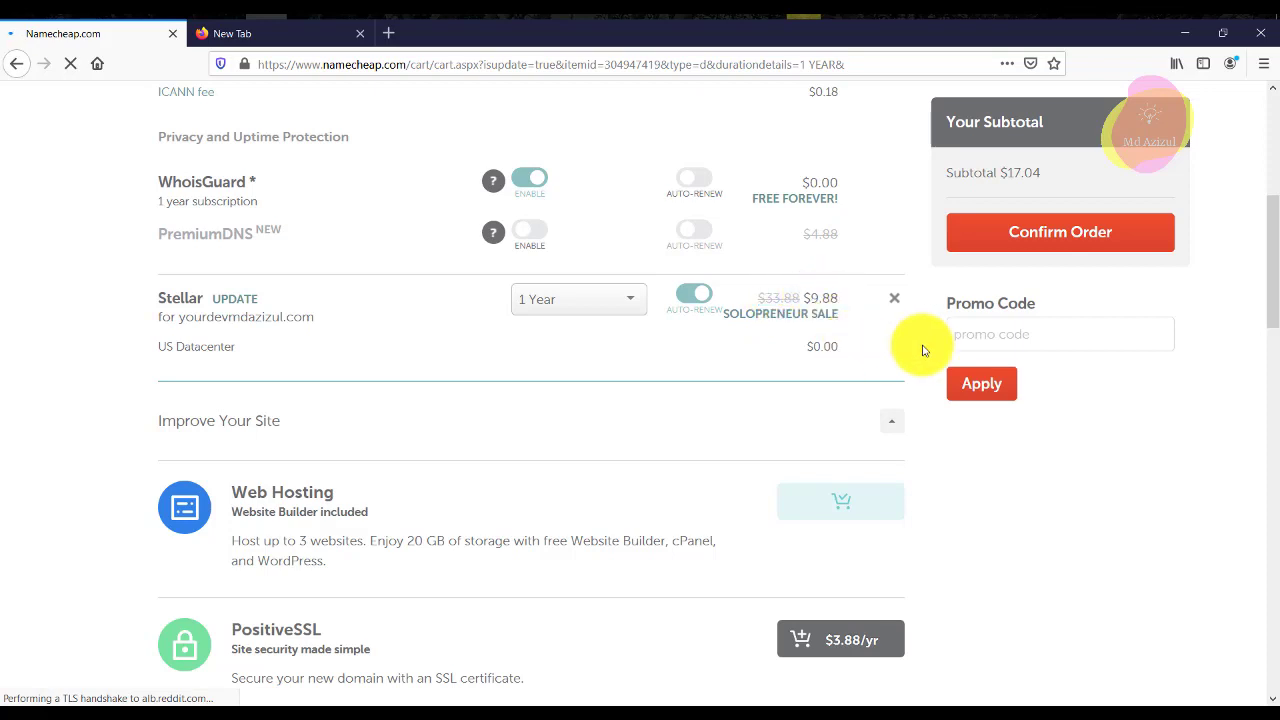
{"action": "scroll", "coordinate": [1023, 343], "scroll_direction": "up", "scroll_amount": 1}
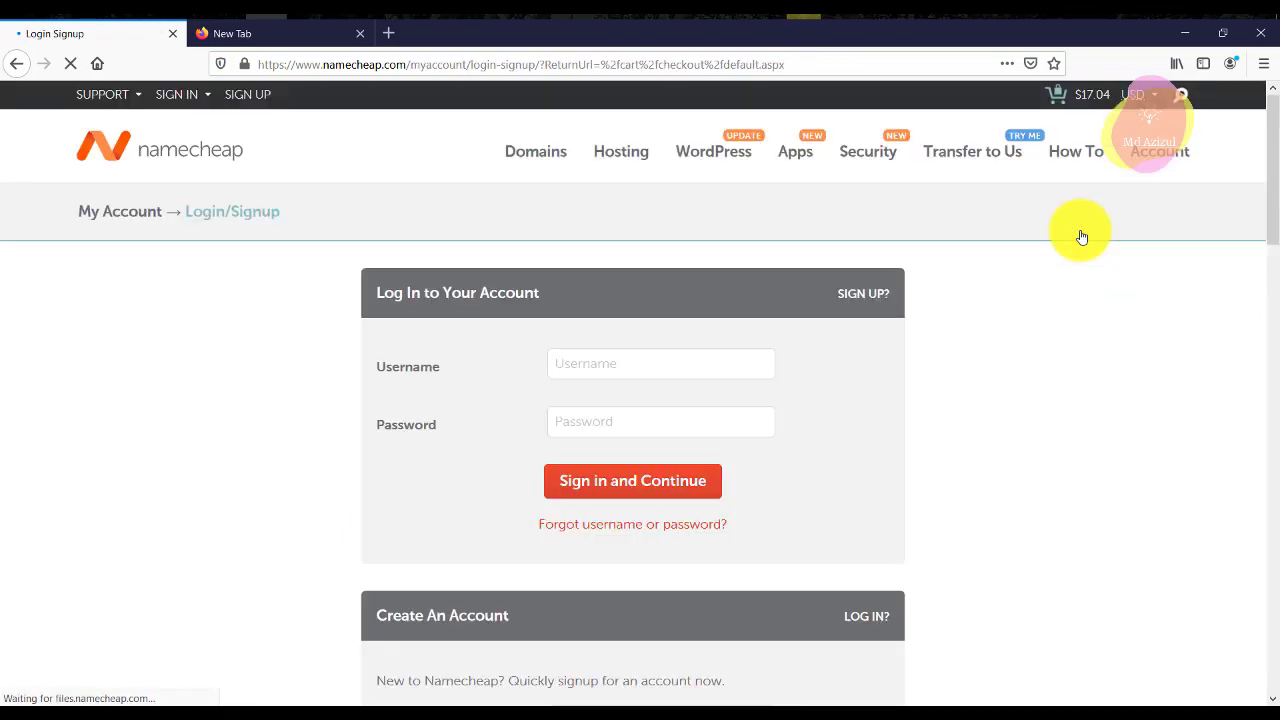
Look over the new-account password, last name and e-mail fields on the signup form.
{"action": "scroll", "coordinate": [847, 328], "scroll_direction": "down", "scroll_amount": 1}
{"action": "scroll", "coordinate": [847, 328], "scroll_direction": "down", "scroll_amount": 2}
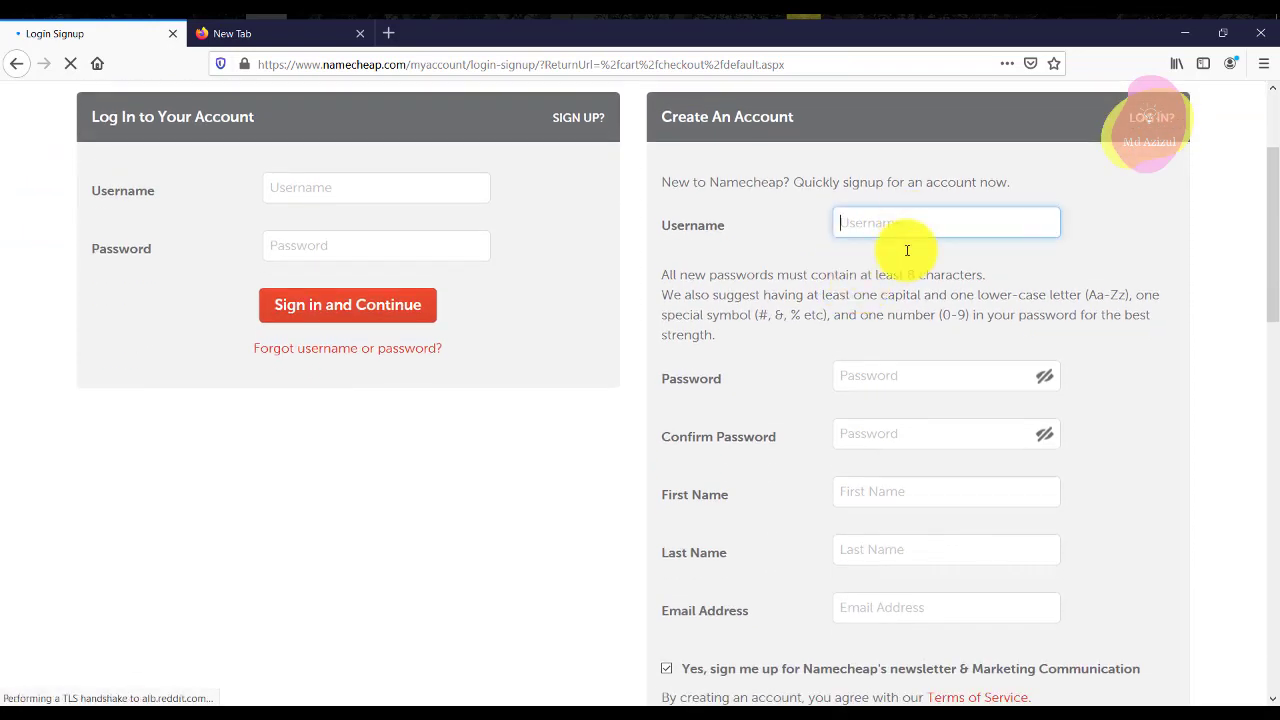
{"action": "left_click", "coordinate": [897, 368]}
{"action": "left_click", "coordinate": [857, 474]}
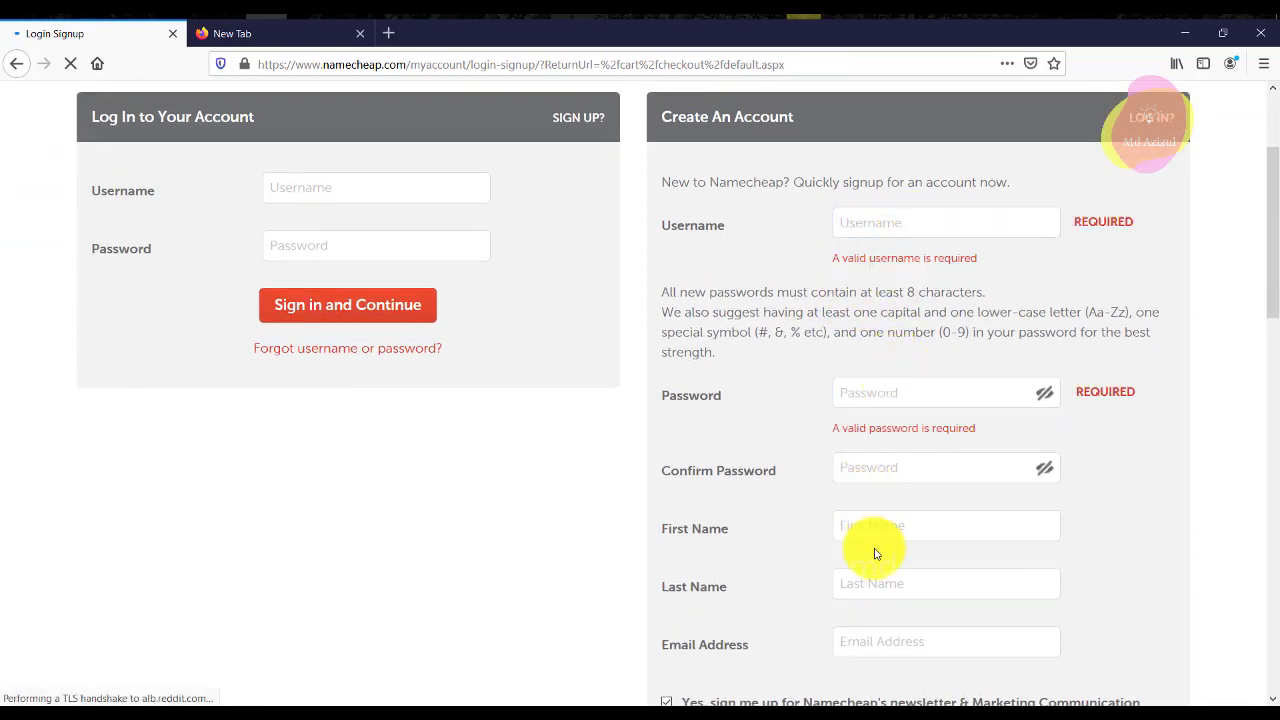
{"action": "left_click", "coordinate": [880, 590]}
{"action": "scroll", "coordinate": [908, 517], "scroll_direction": "down", "scroll_amount": 3}
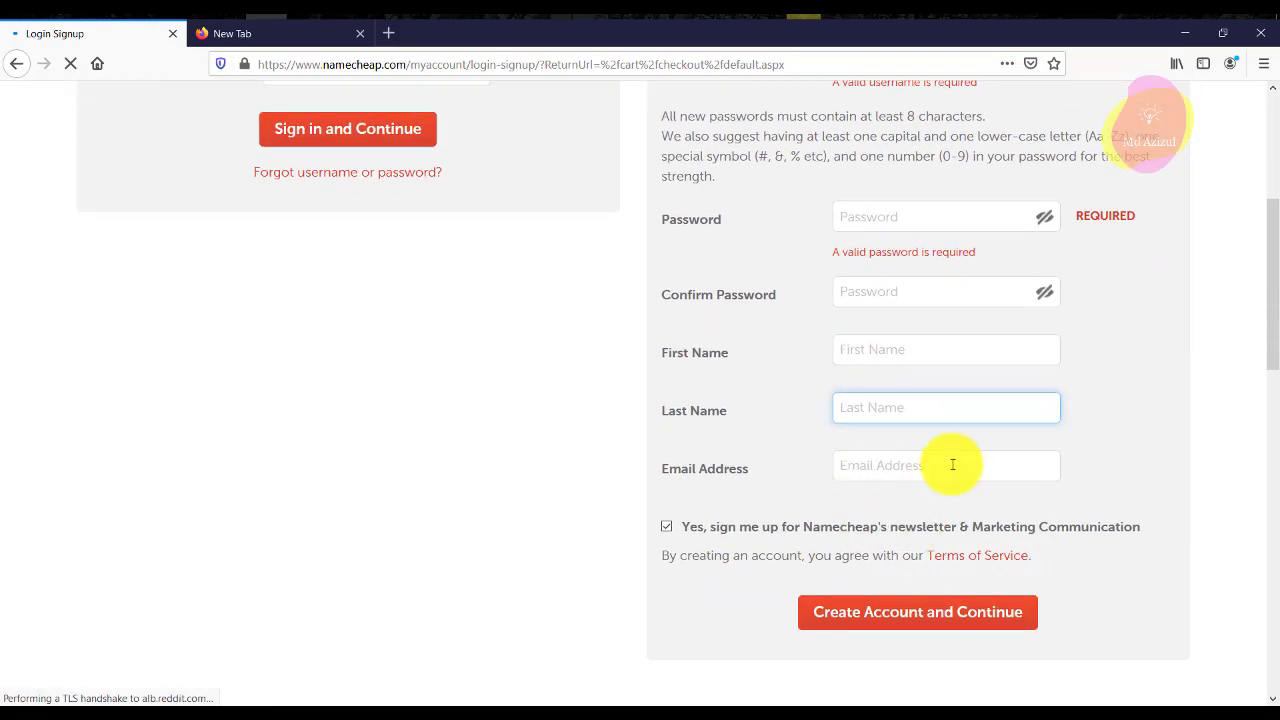
{"action": "left_click", "coordinate": [880, 466]}
{"action": "scroll", "coordinate": [889, 305], "scroll_direction": "up", "scroll_amount": 6}
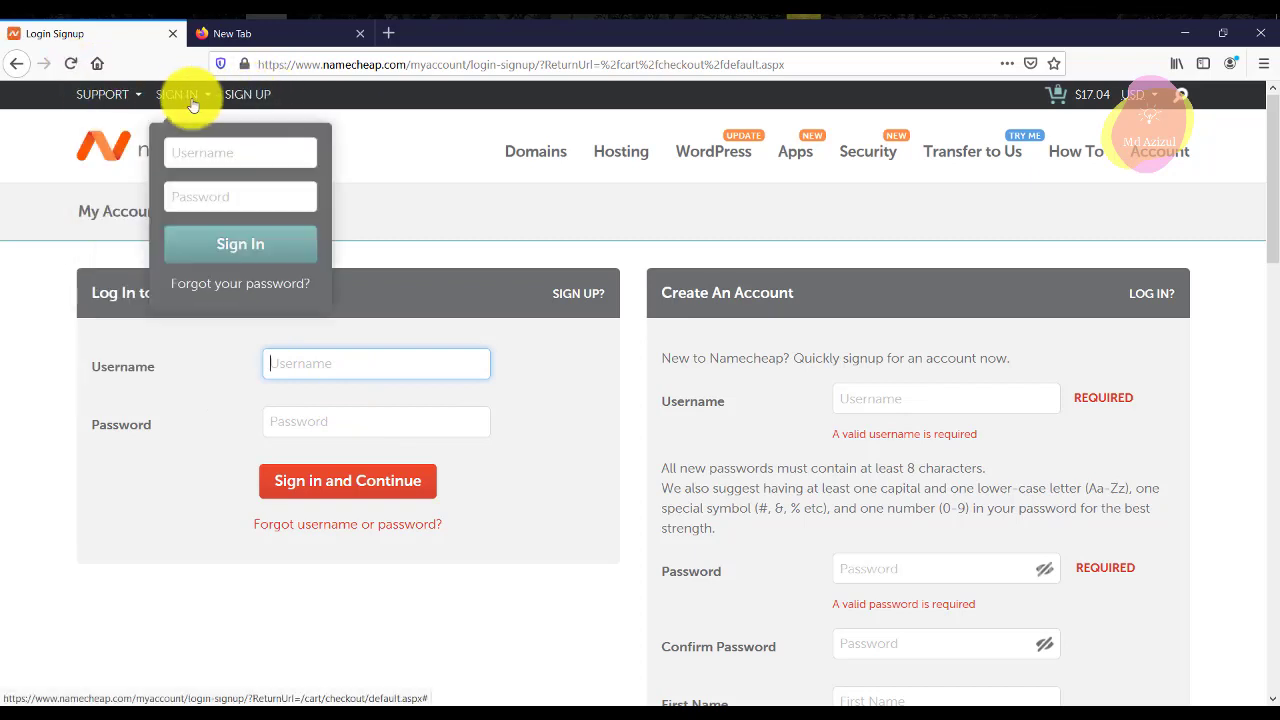
Sign in by filling the username and password from a saved login.
{"action": "left_click", "coordinate": [344, 365]}
{"action": "left_click", "coordinate": [350, 404]}
{"action": "left_click", "coordinate": [352, 417]}
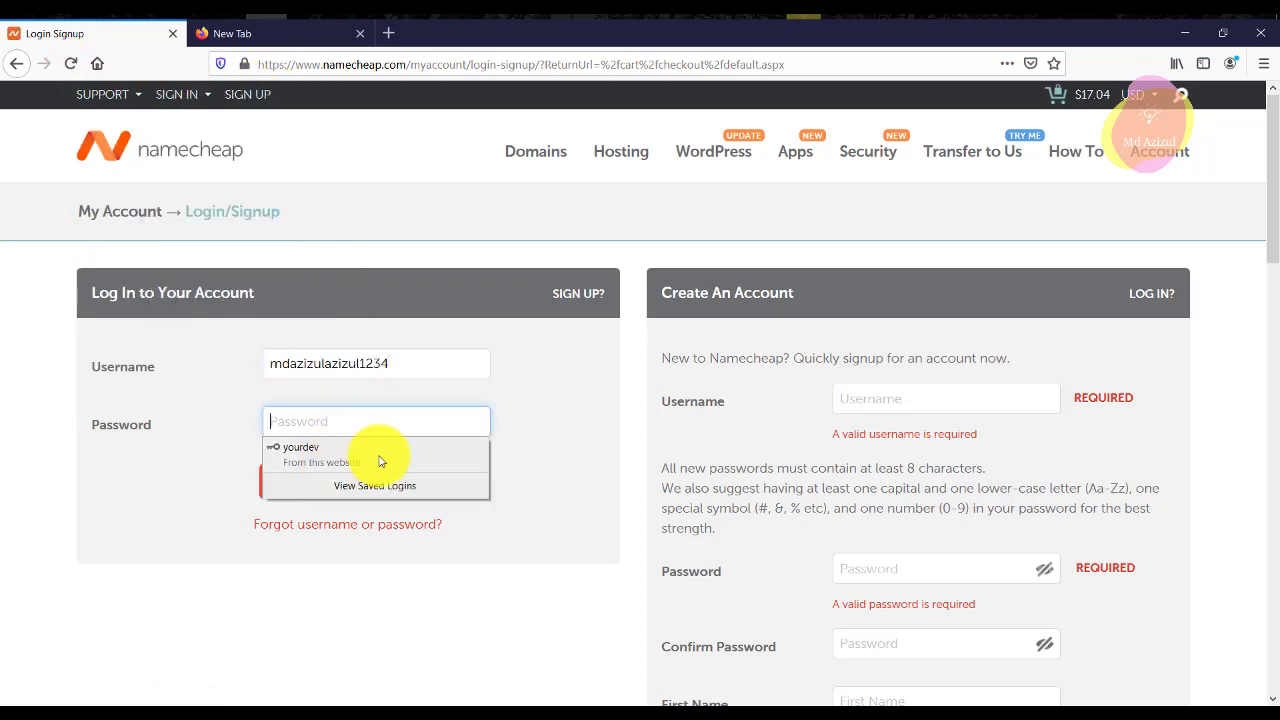
{"action": "left_click", "coordinate": [380, 455]}
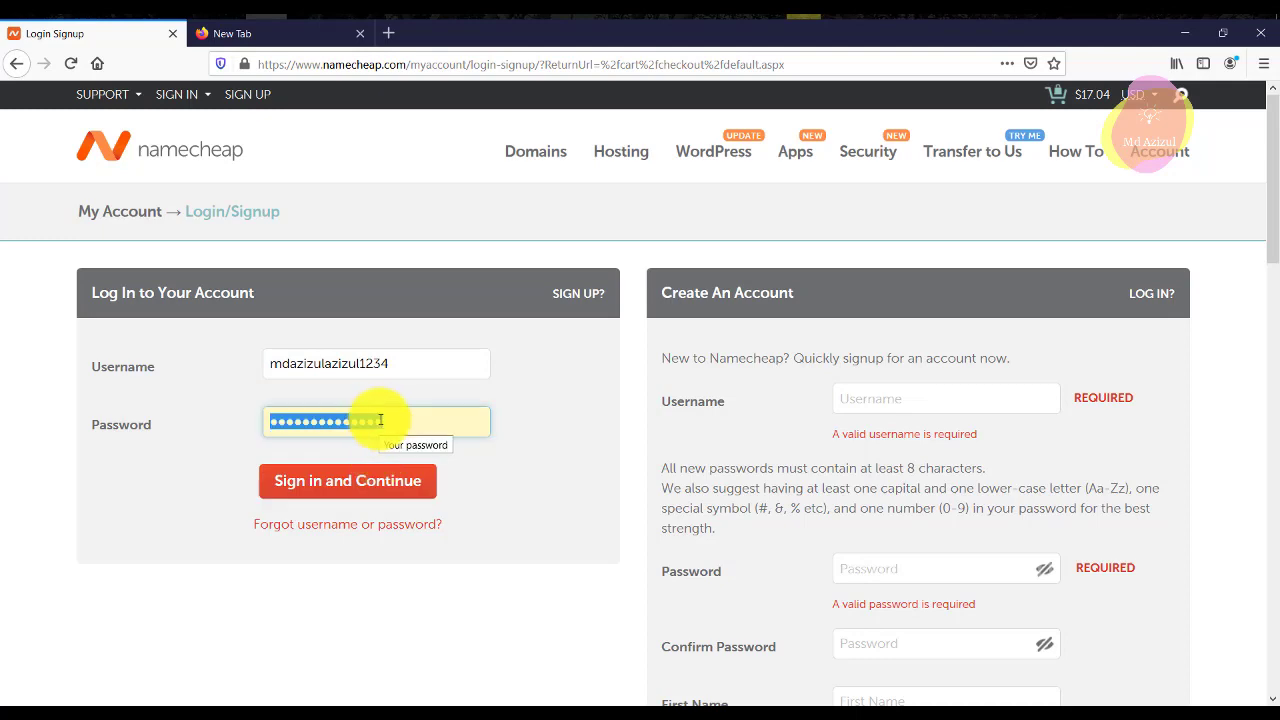
{"action": "type", "text": "a"}
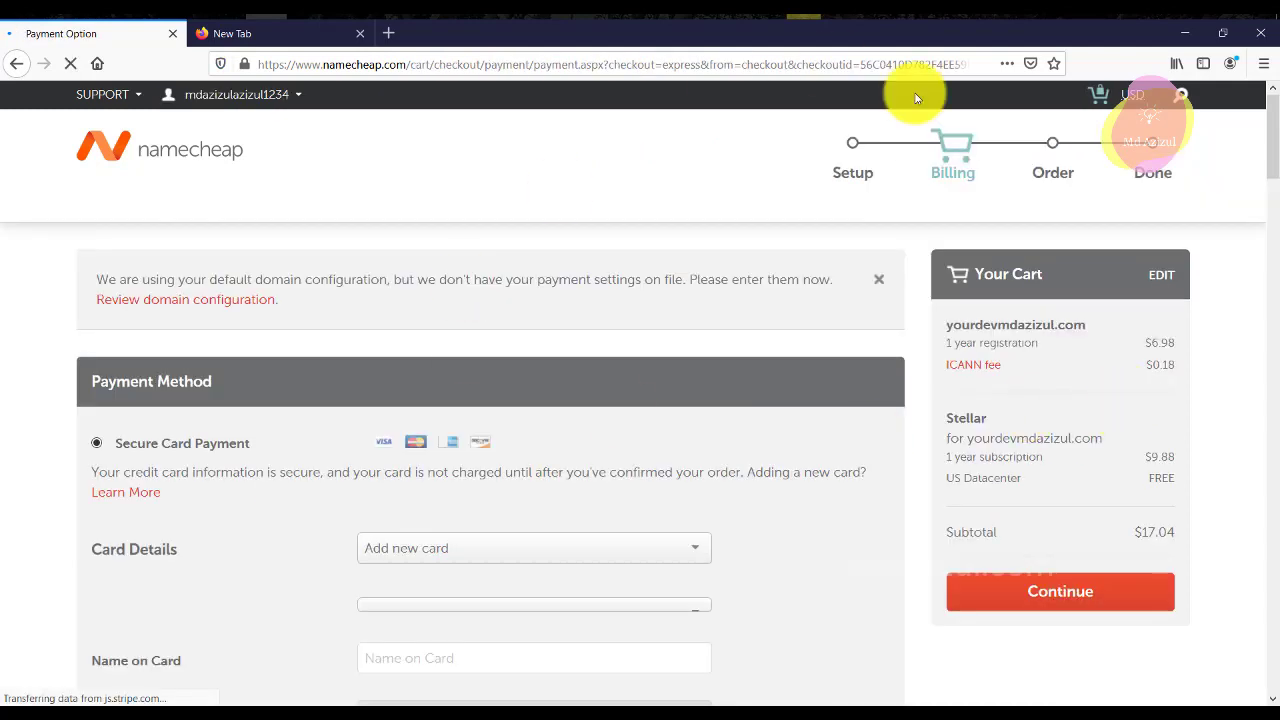
Choose Account Funds as the payment option for the $17.04 order.
{"action": "scroll", "coordinate": [228, 337], "scroll_direction": "down", "scroll_amount": 6}
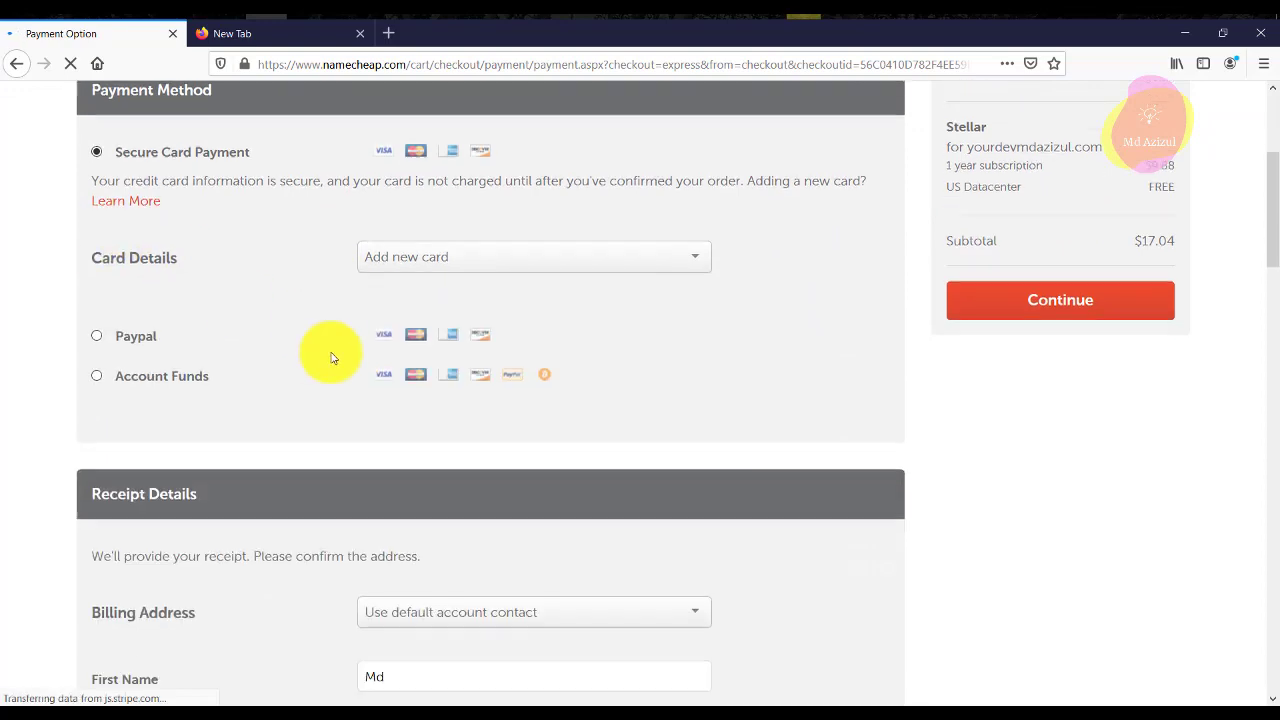
{"action": "scroll", "coordinate": [180, 325], "scroll_direction": "up", "scroll_amount": 3}
{"action": "scroll", "coordinate": [249, 377], "scroll_direction": "down", "scroll_amount": 3}
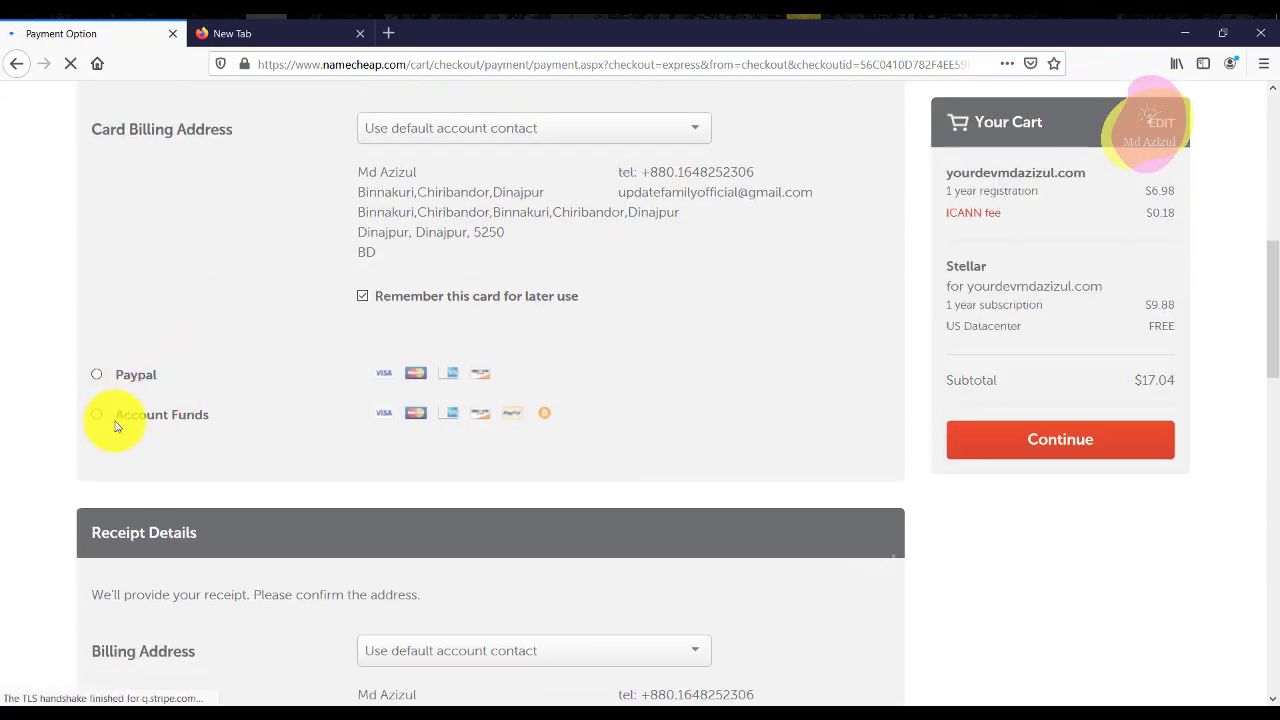
{"action": "left_click", "coordinate": [97, 415]}
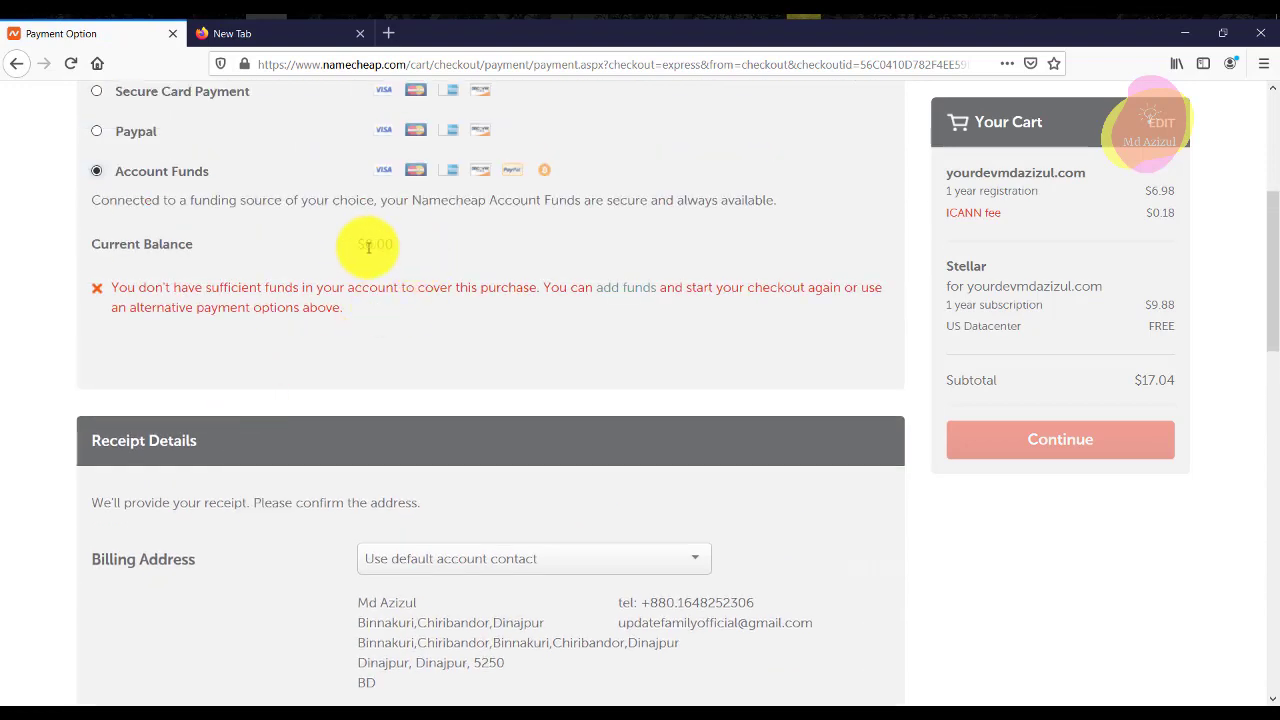
Open the add-funds Top-up page in a new tab and try PayPal and other payment methods.
{"action": "middle_click", "coordinate": [614, 294]}
{"action": "left_click", "coordinate": [251, 34]}
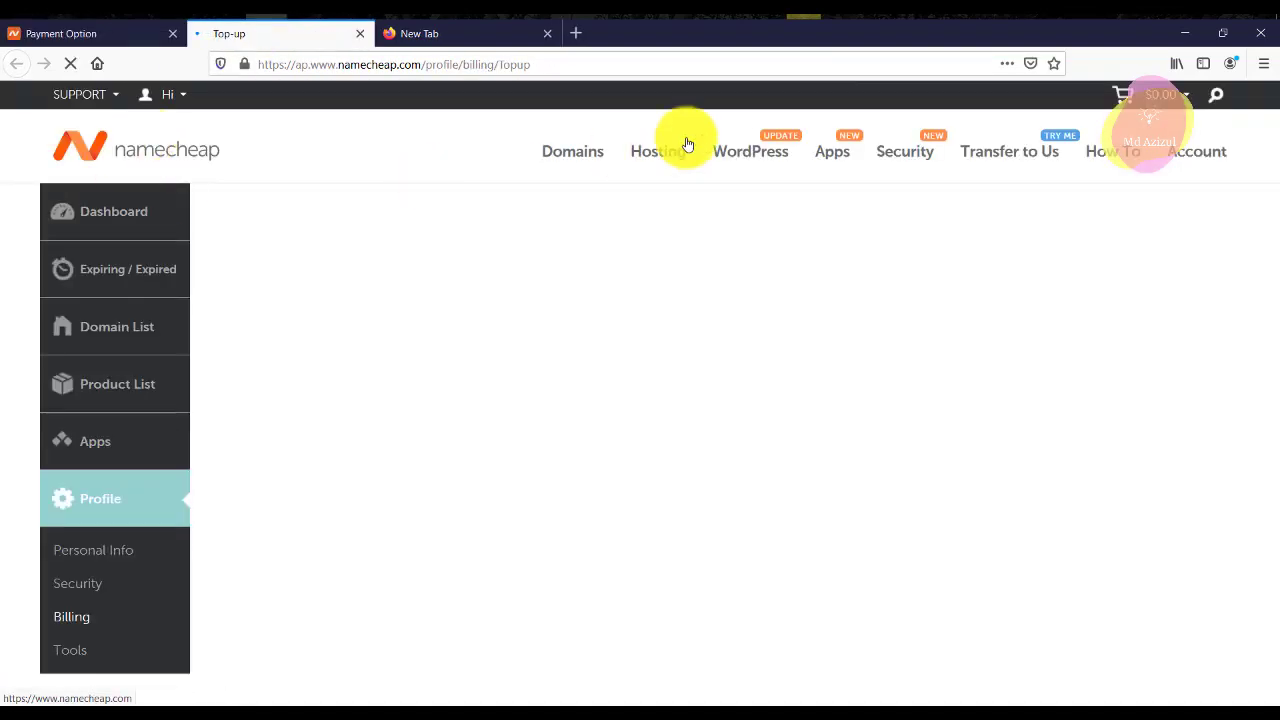
{"action": "scroll", "coordinate": [539, 453], "scroll_direction": "down", "scroll_amount": 3}
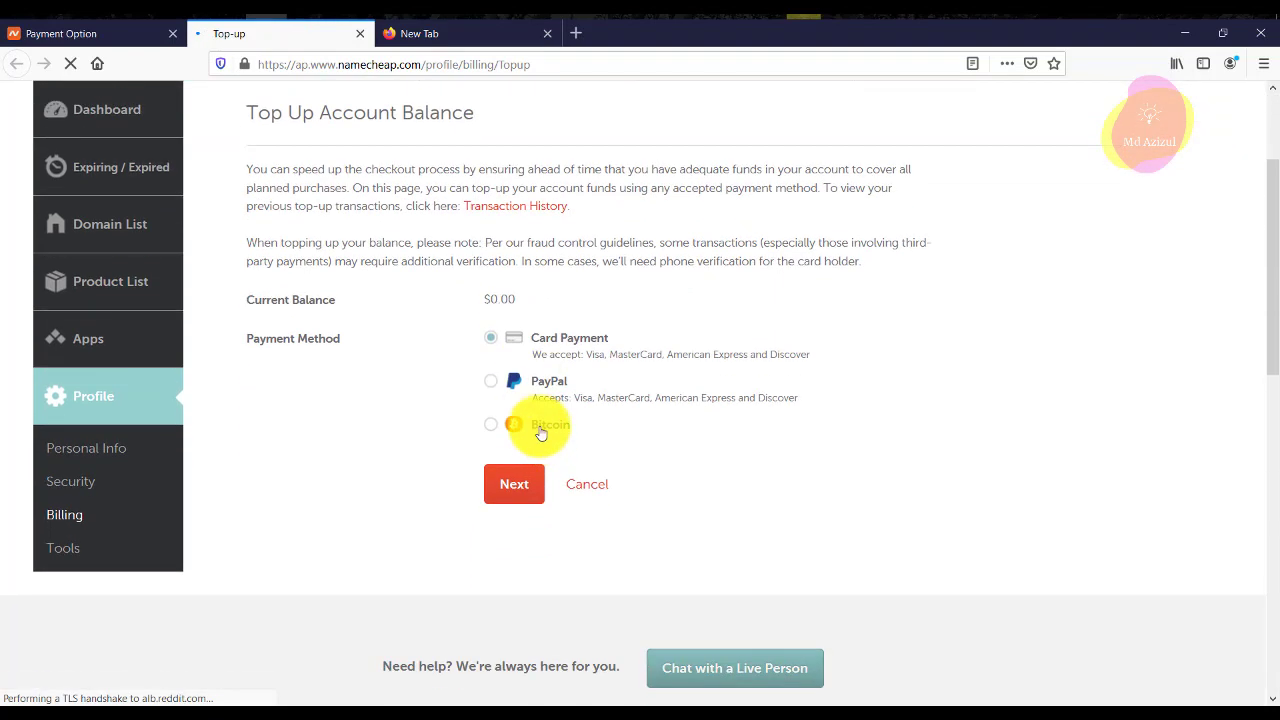
{"action": "left_click", "coordinate": [538, 428]}
{"action": "left_click", "coordinate": [543, 381]}
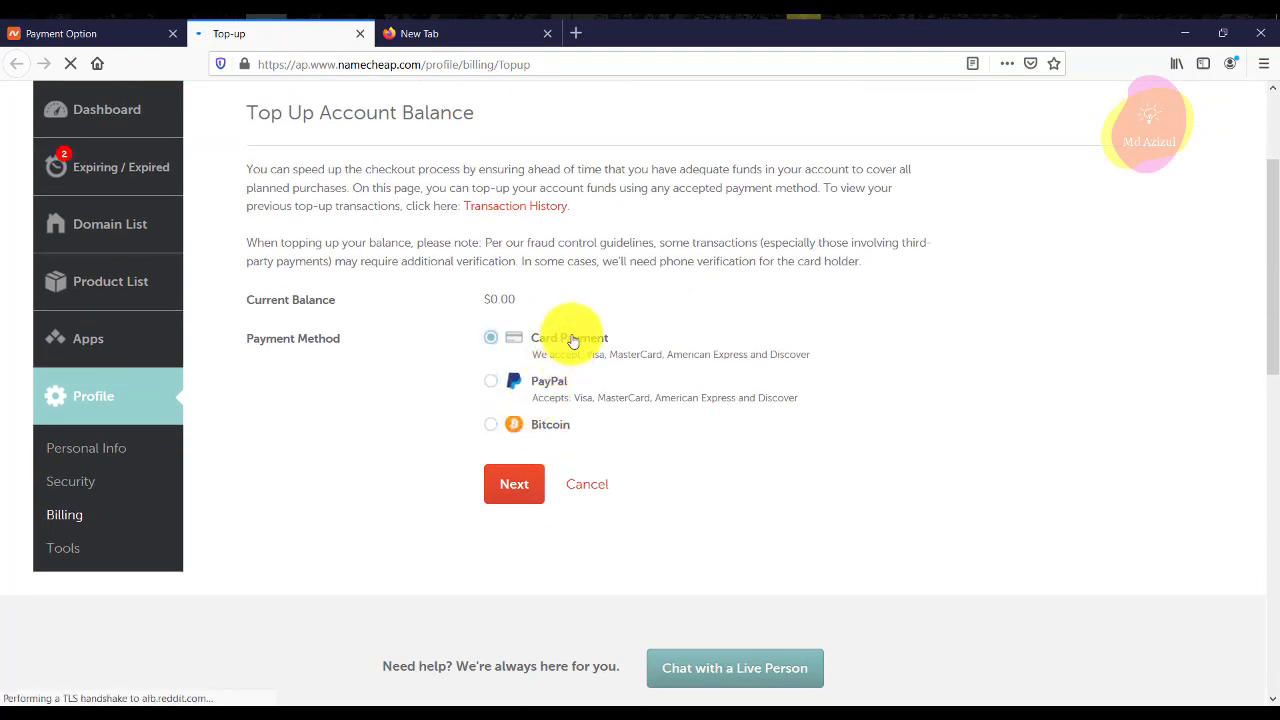
{"action": "left_click", "coordinate": [535, 430]}
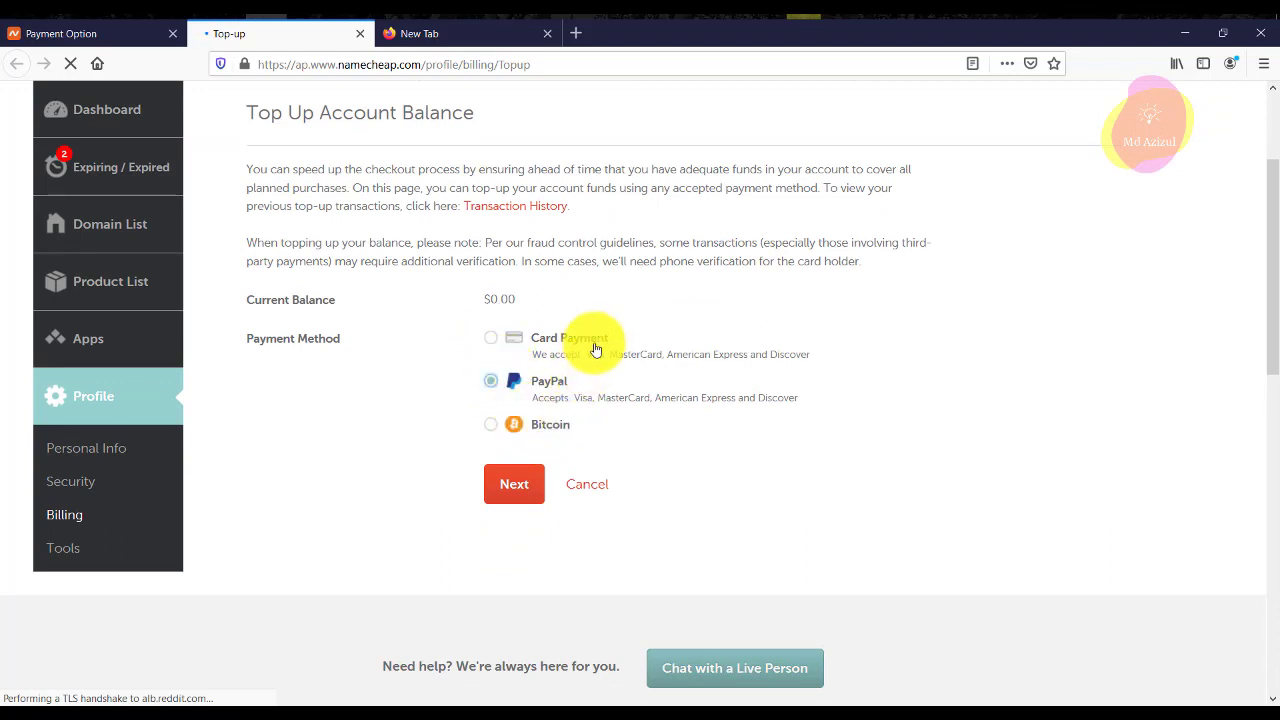
{"action": "scroll", "coordinate": [600, 348], "scroll_direction": "up", "scroll_amount": 3}
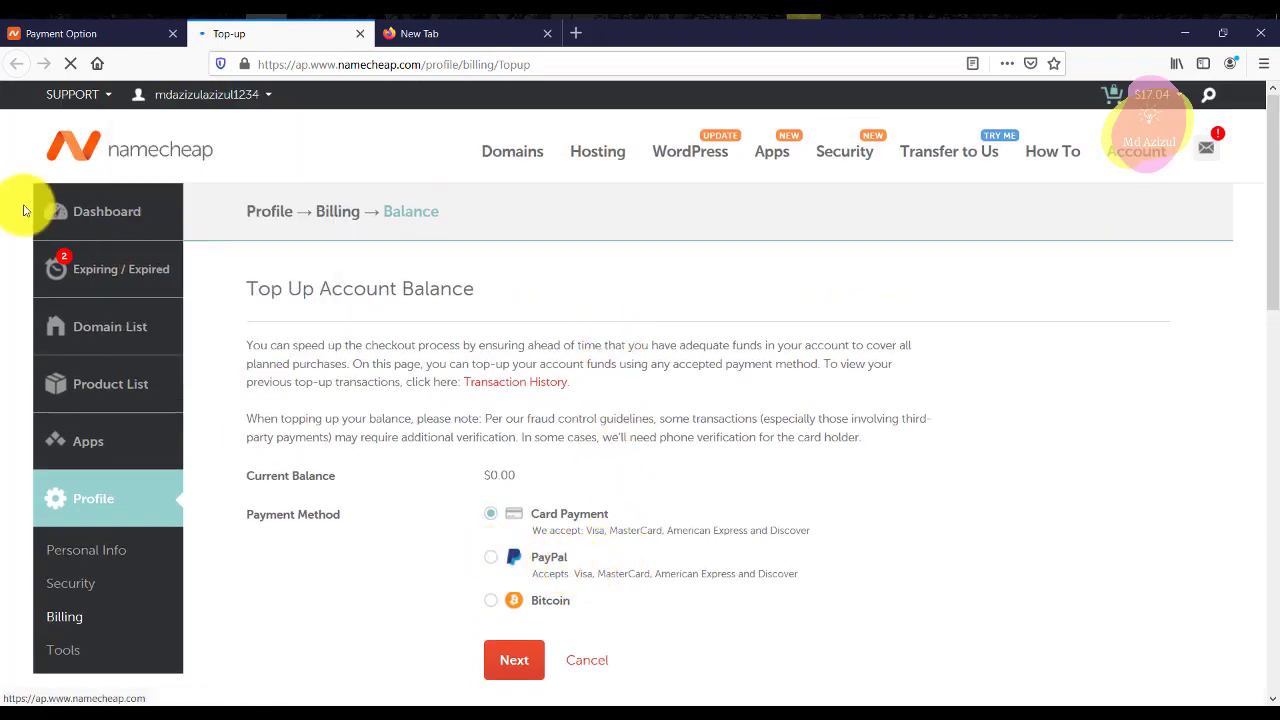
{"action": "mouse_move", "coordinate": [231, 148]}
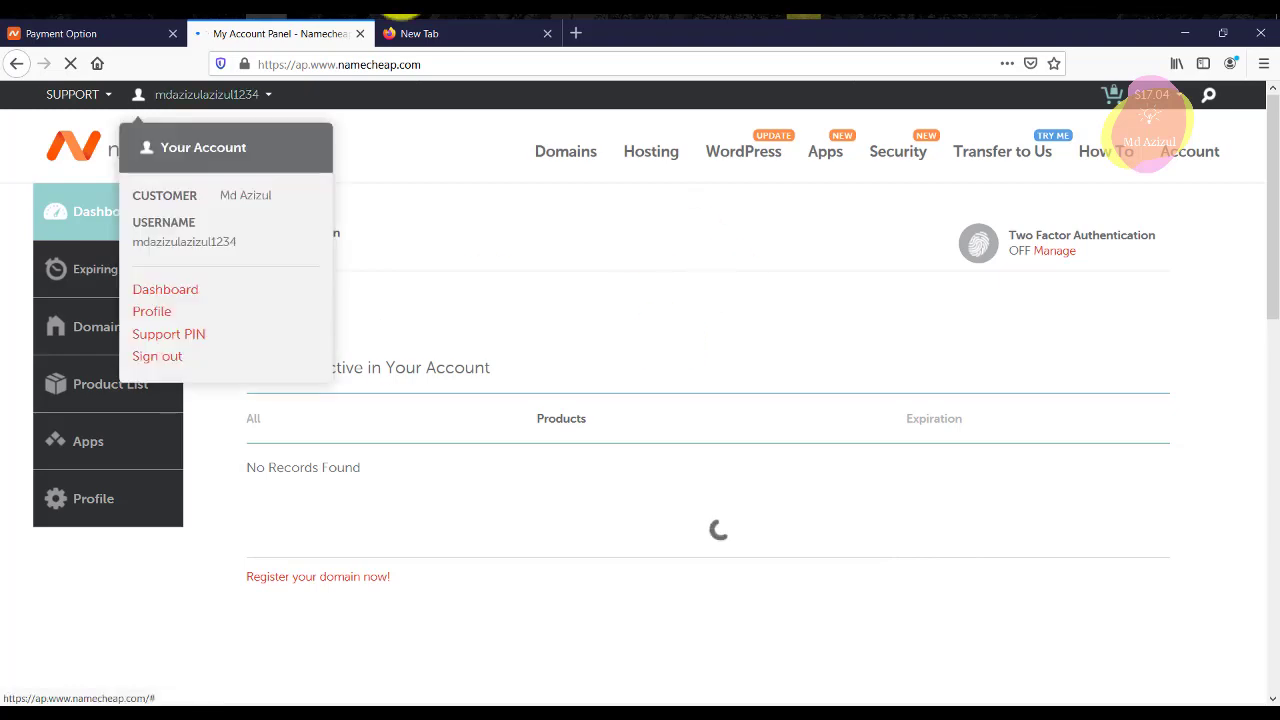
Close the checkout tab and review your-dev.website's entry and expiration date on the Dashboard.
{"action": "left_click", "coordinate": [172, 33]}
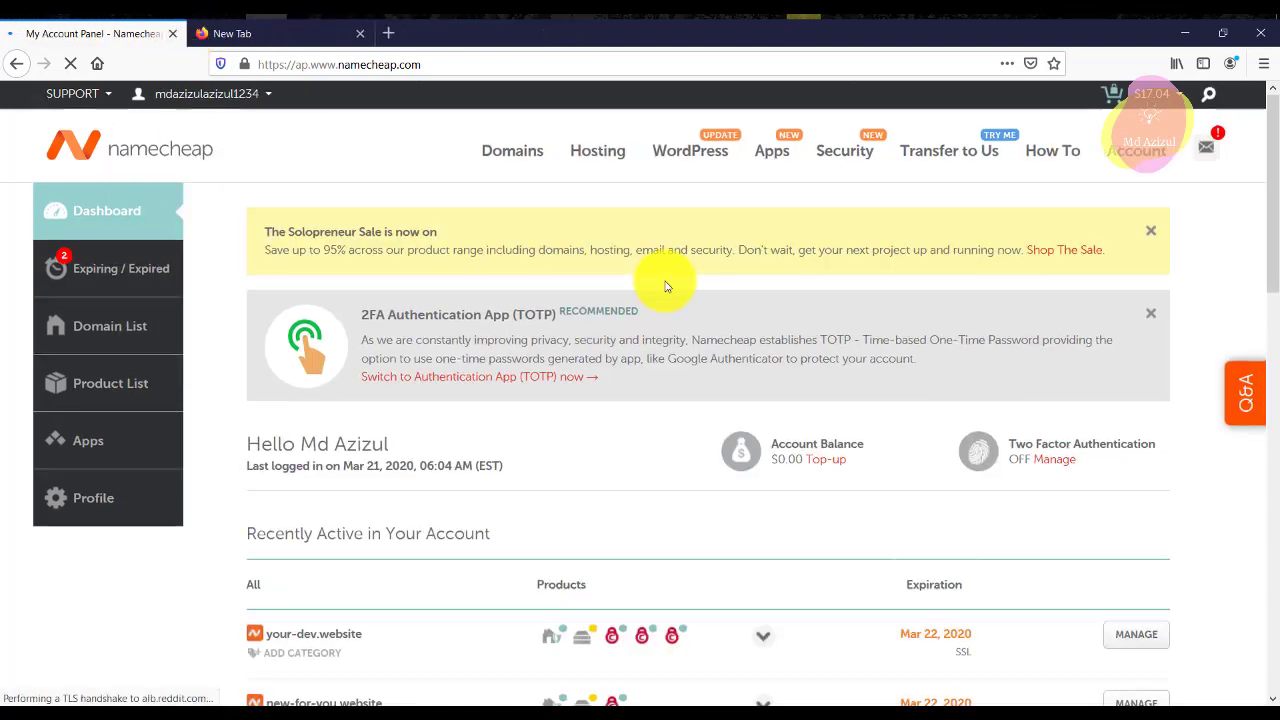
{"action": "scroll", "coordinate": [677, 421], "scroll_direction": "down", "scroll_amount": 3}
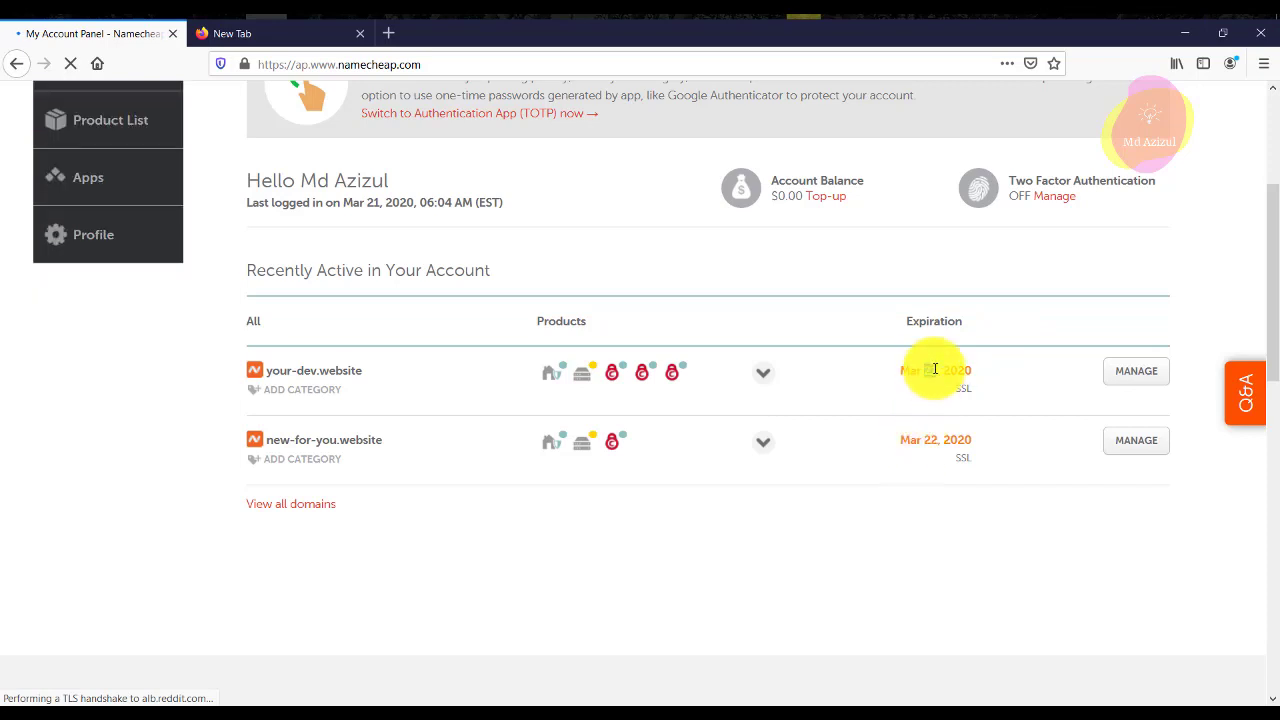
{"action": "left_click_drag", "start_coordinate": [902, 370], "coordinate": [968, 369]}
{"action": "left_click", "coordinate": [837, 287]}
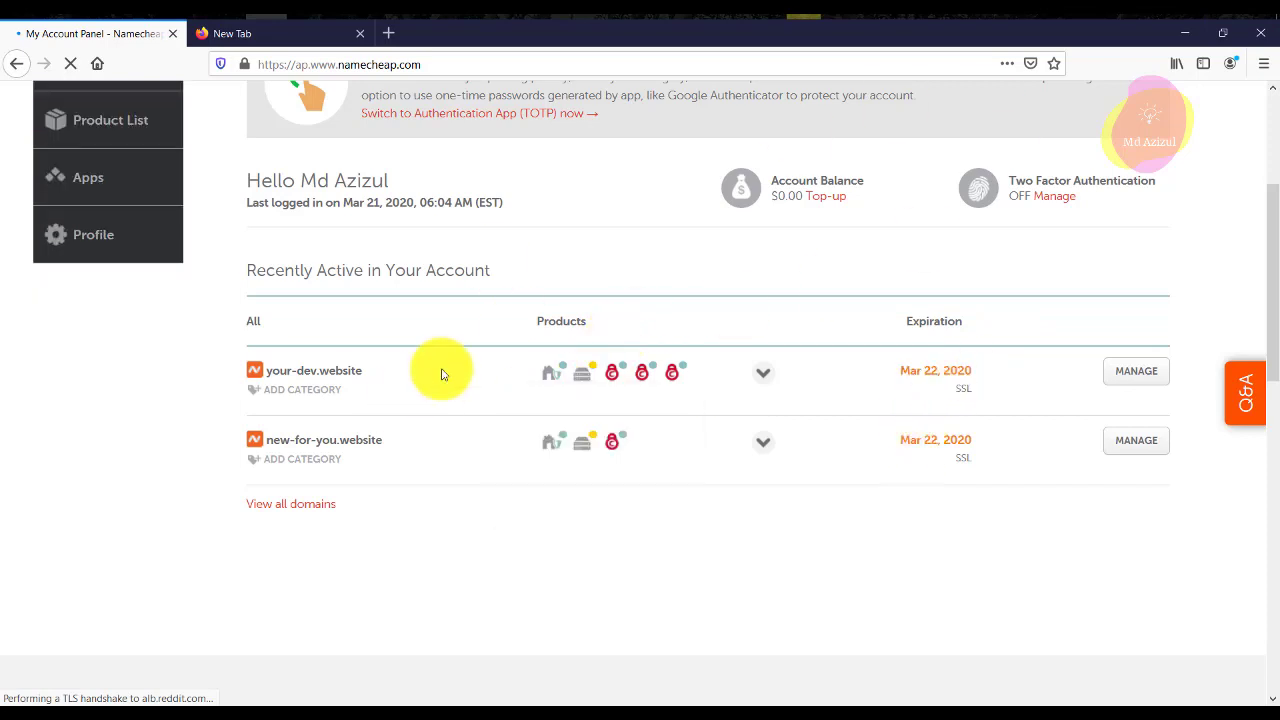
{"action": "triple_click", "coordinate": [326, 367]}
{"action": "left_click", "coordinate": [390, 372]}
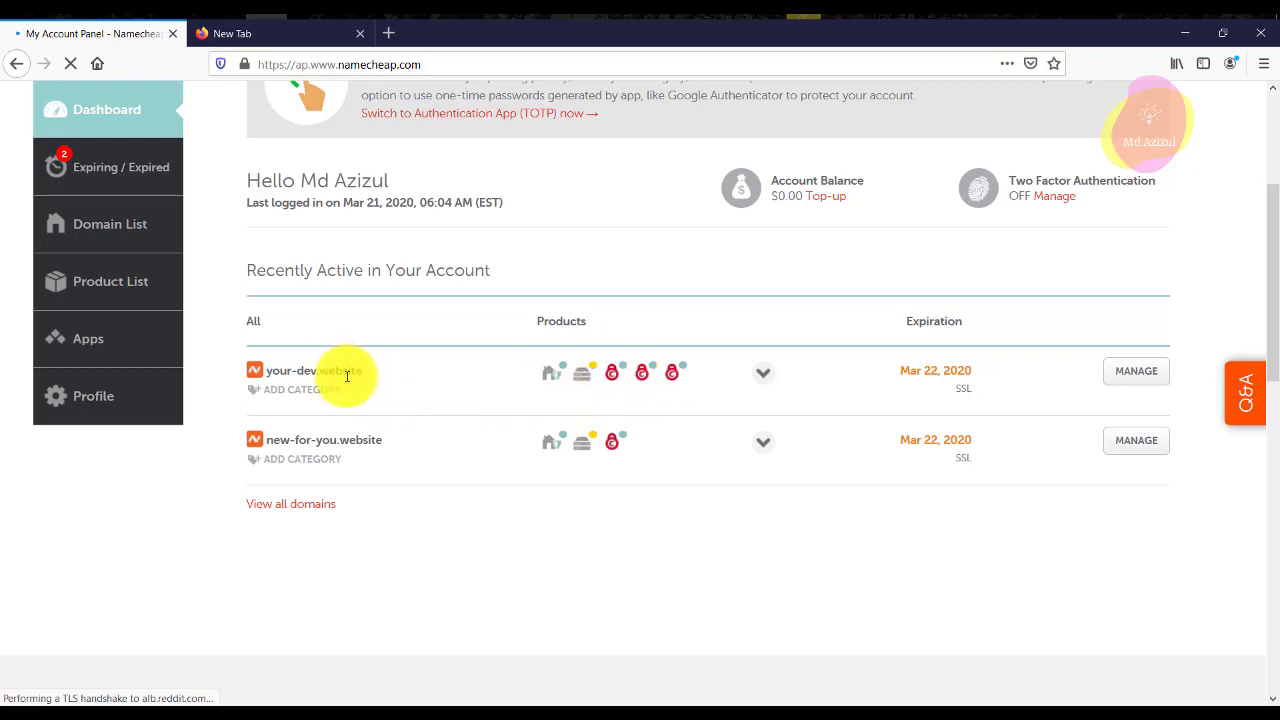
Locate the Stellar hosting's cPanel option in the Dashboard's recently active list.
{"action": "mouse_move", "coordinate": [574, 378]}
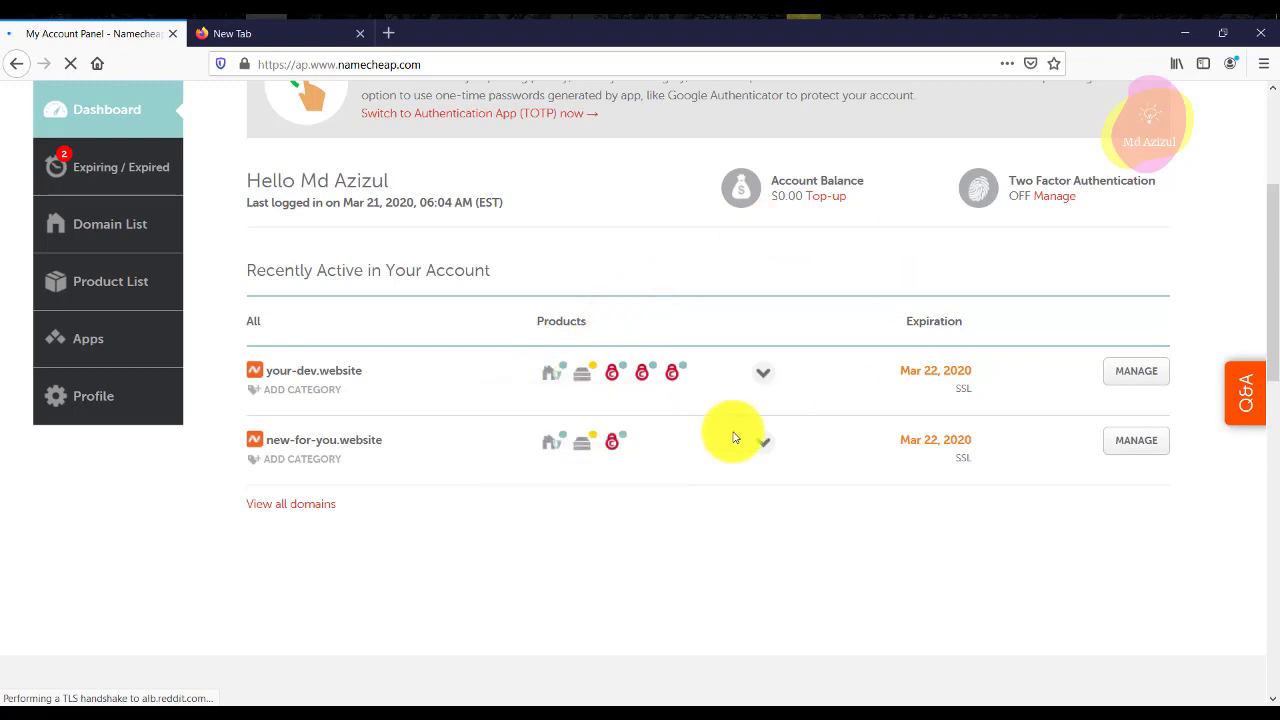
{"action": "scroll", "coordinate": [853, 383], "scroll_direction": "down", "scroll_amount": 2}
{"action": "scroll", "coordinate": [853, 383], "scroll_direction": "down", "scroll_amount": 3}
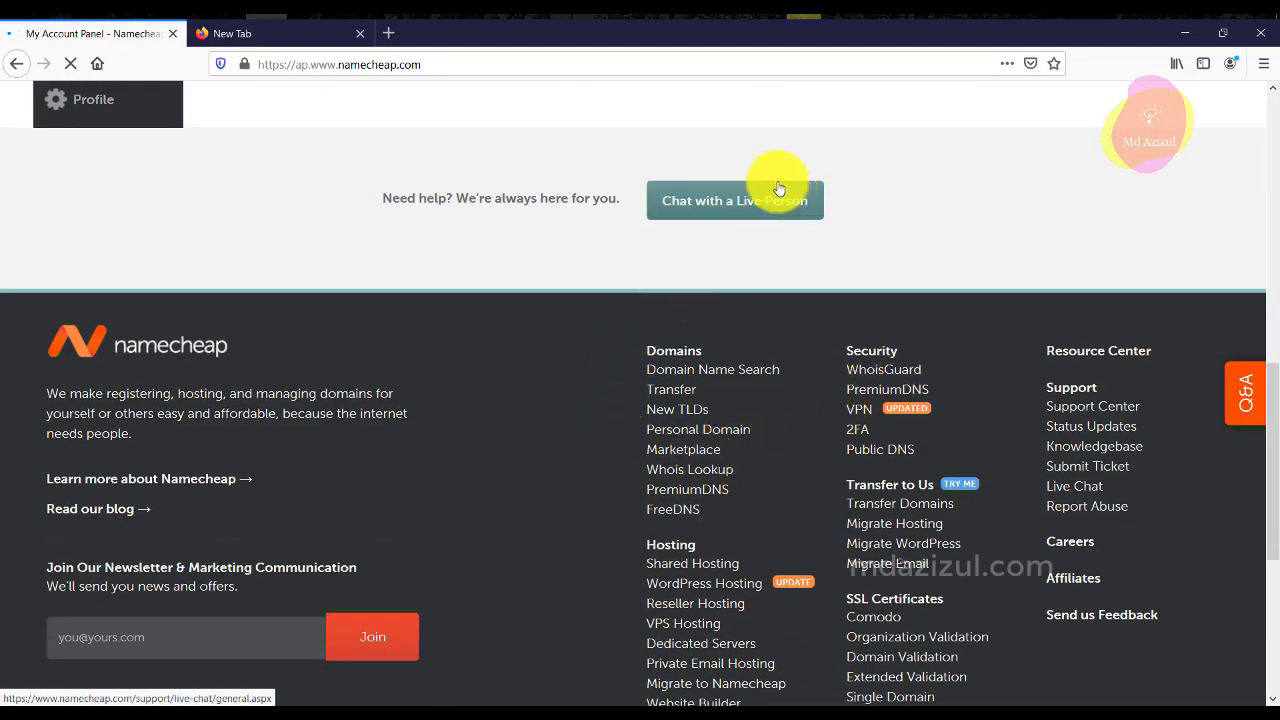
{"action": "scroll", "coordinate": [777, 237], "scroll_direction": "up", "scroll_amount": 4}
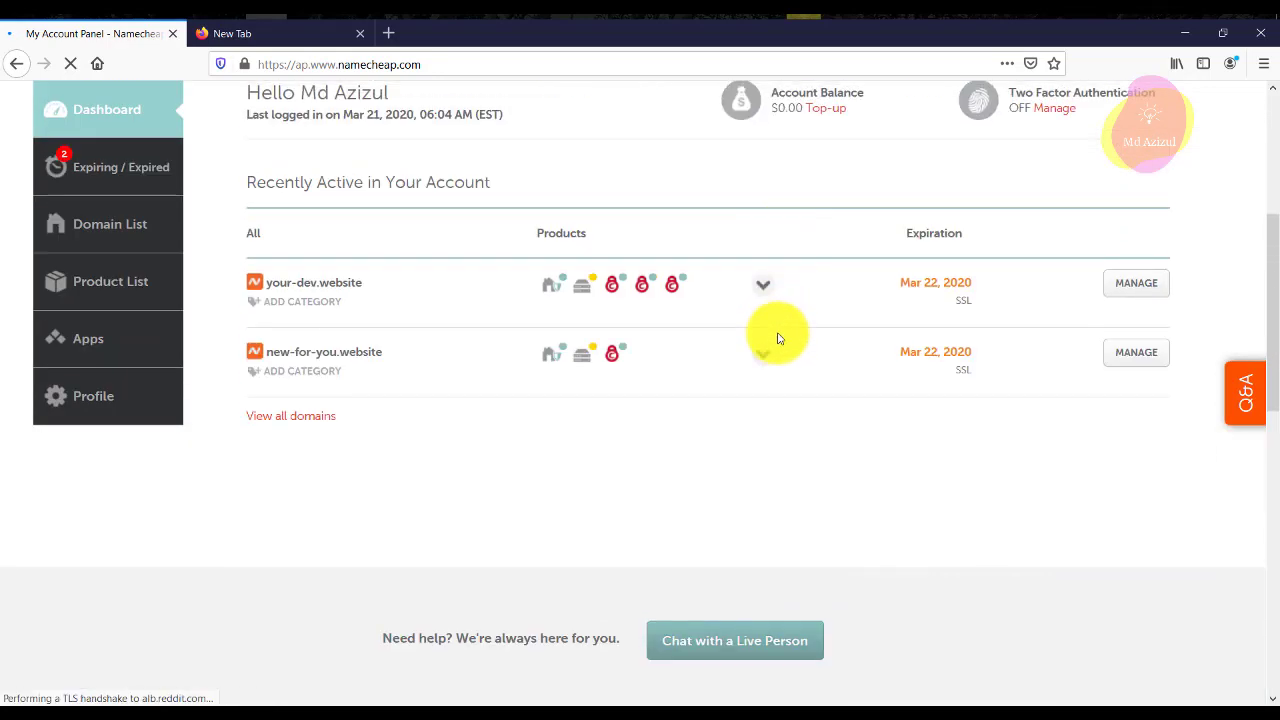
{"action": "scroll", "coordinate": [777, 338], "scroll_direction": "up", "scroll_amount": 2}
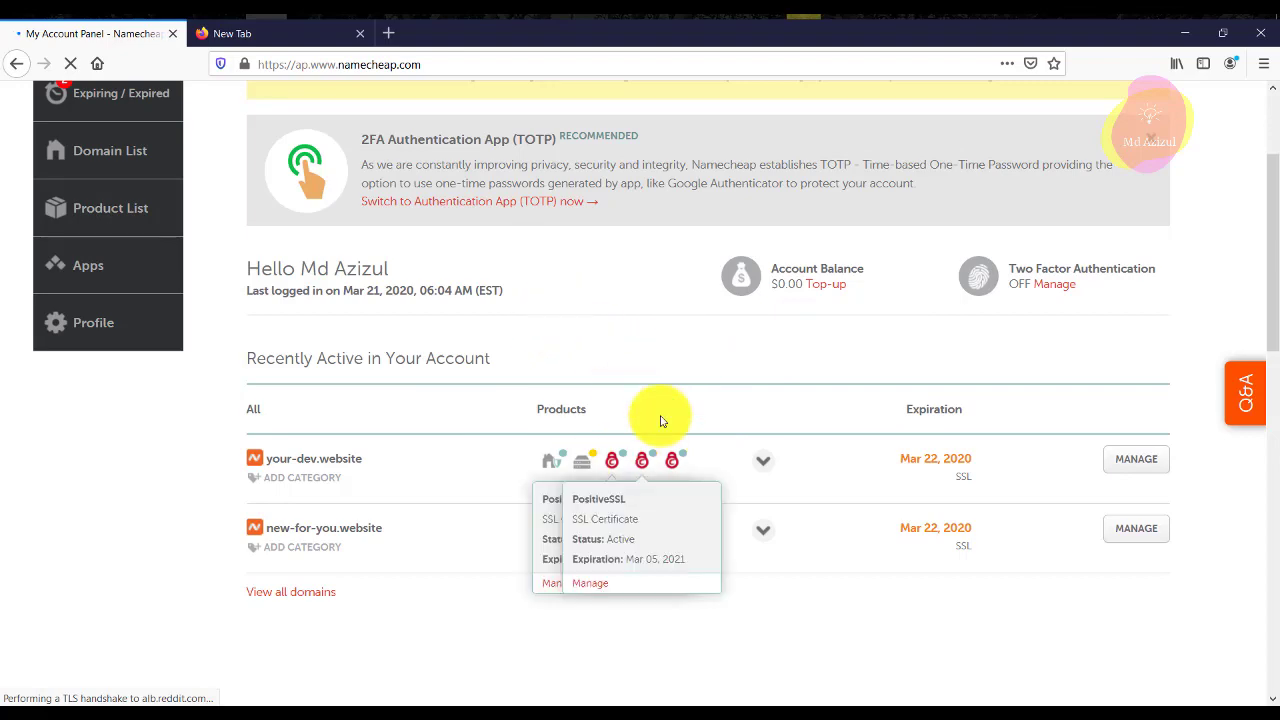
{"action": "scroll", "coordinate": [686, 428], "scroll_direction": "down", "scroll_amount": 6}
{"action": "scroll", "coordinate": [742, 338], "scroll_direction": "up", "scroll_amount": 4}
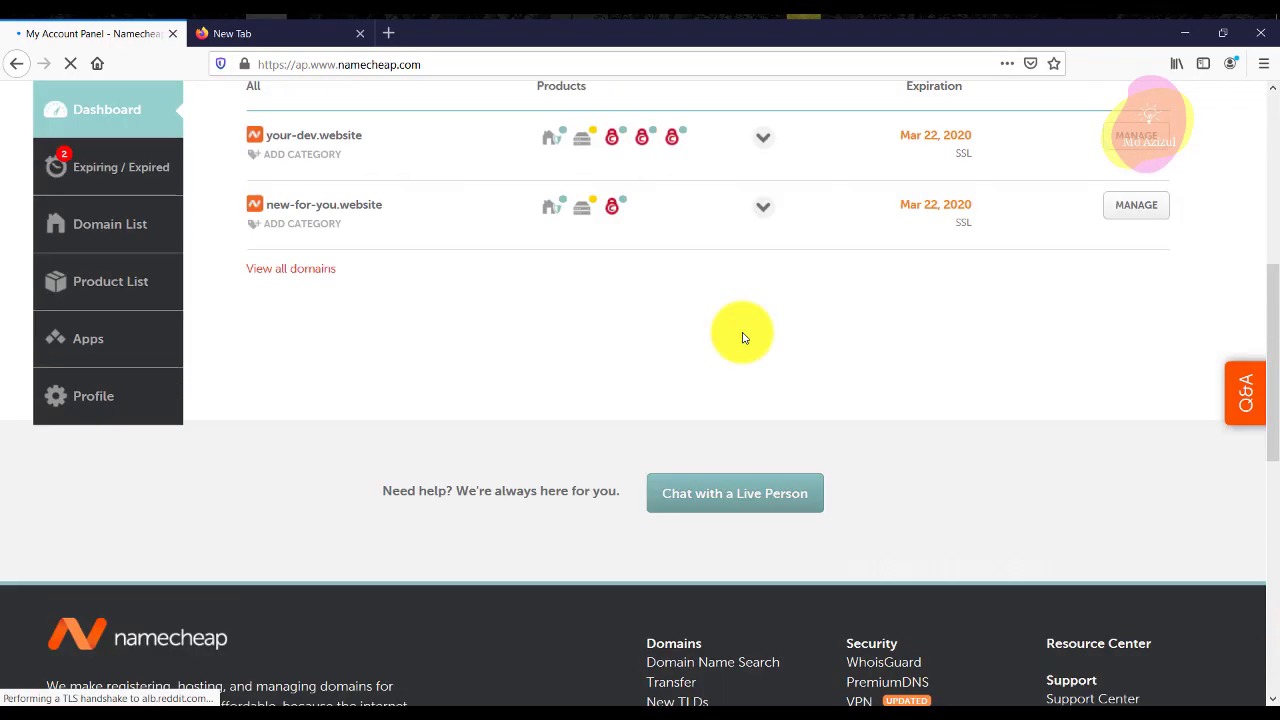
{"action": "scroll", "coordinate": [742, 338], "scroll_direction": "up", "scroll_amount": 2}
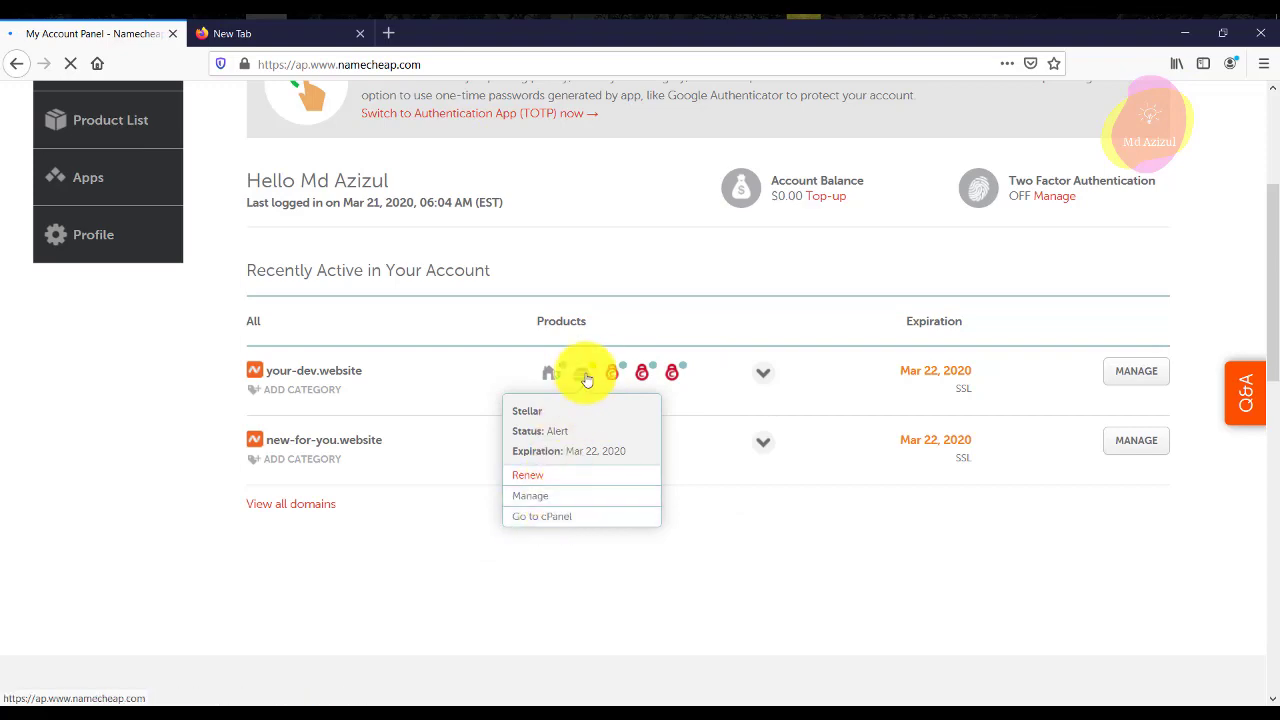
Launch cPanel for the Stellar hosting and close the empty extra tab.
{"action": "left_click", "coordinate": [573, 519]}
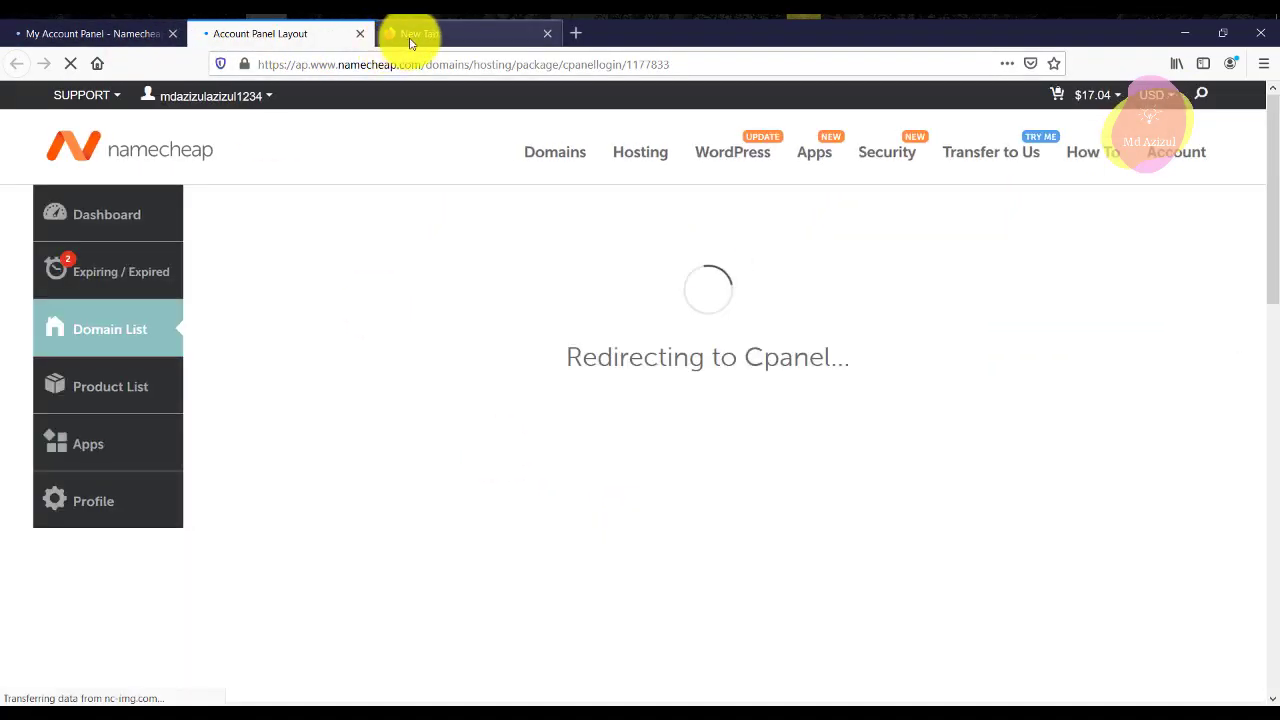
{"action": "left_click", "coordinate": [410, 40]}
{"action": "left_click", "coordinate": [292, 33]}
{"action": "left_click", "coordinate": [400, 35]}
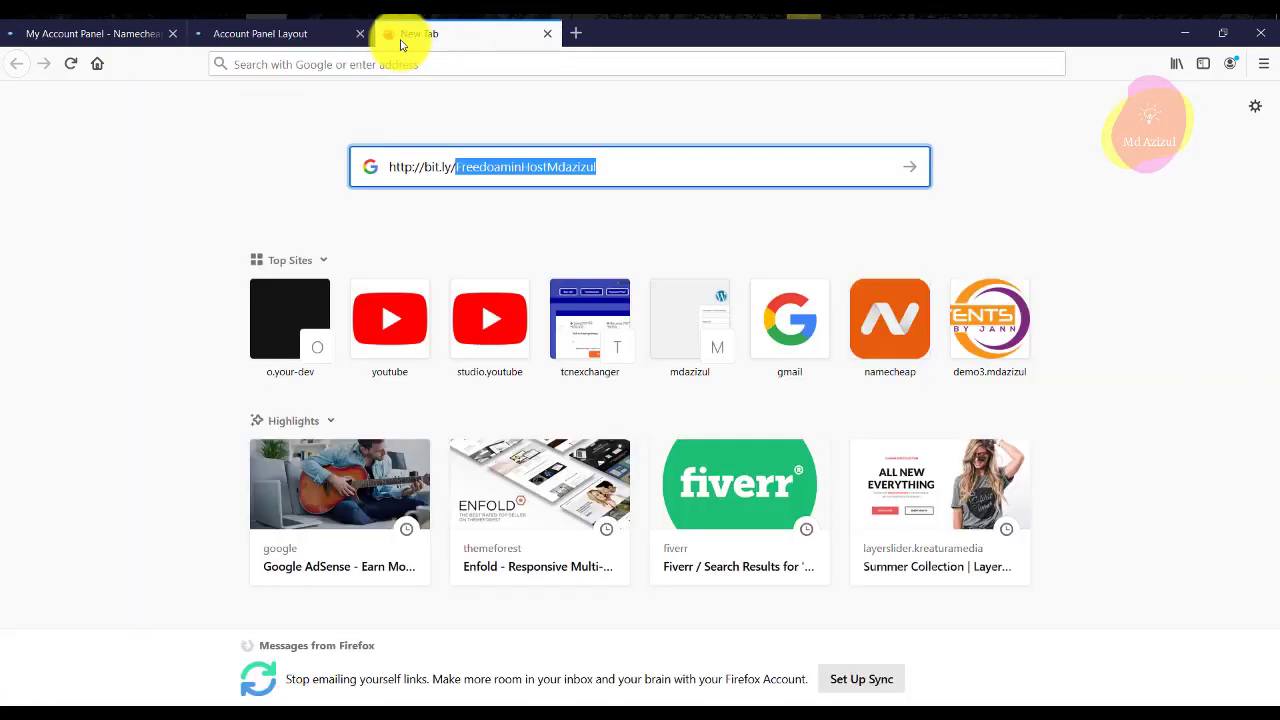
{"action": "left_click", "coordinate": [331, 40]}
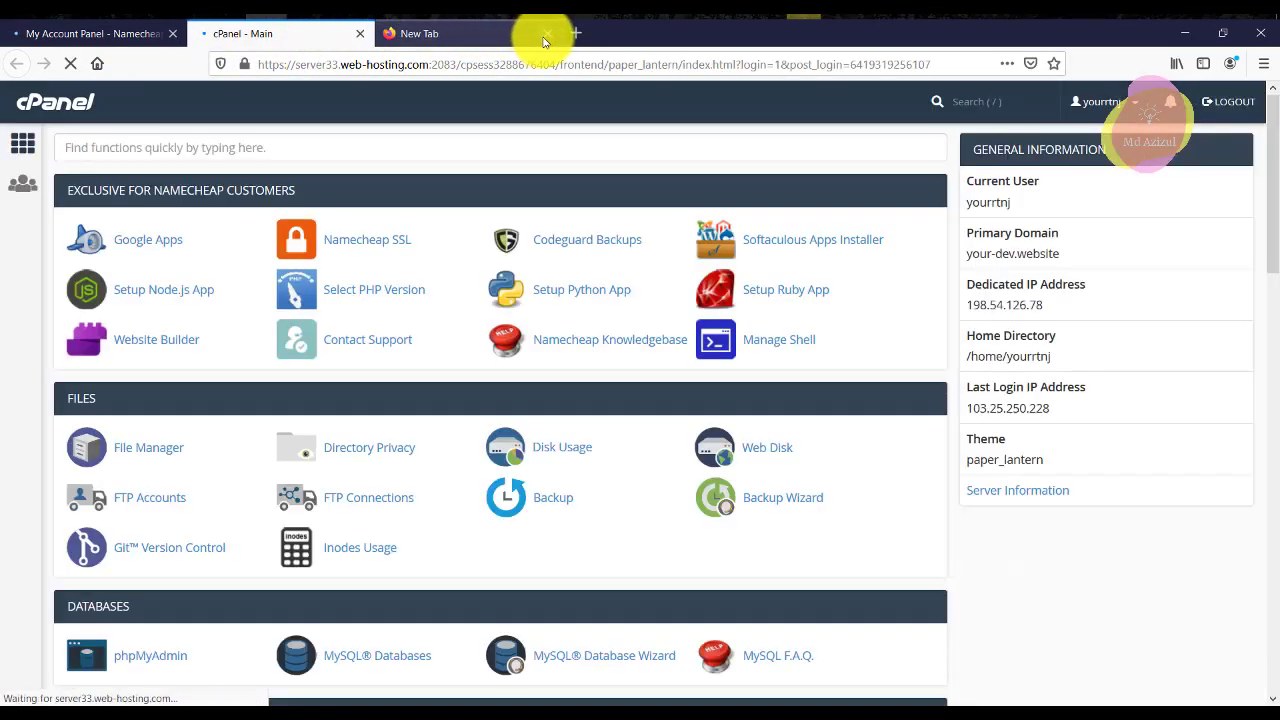
{"action": "left_click", "coordinate": [547, 33]}
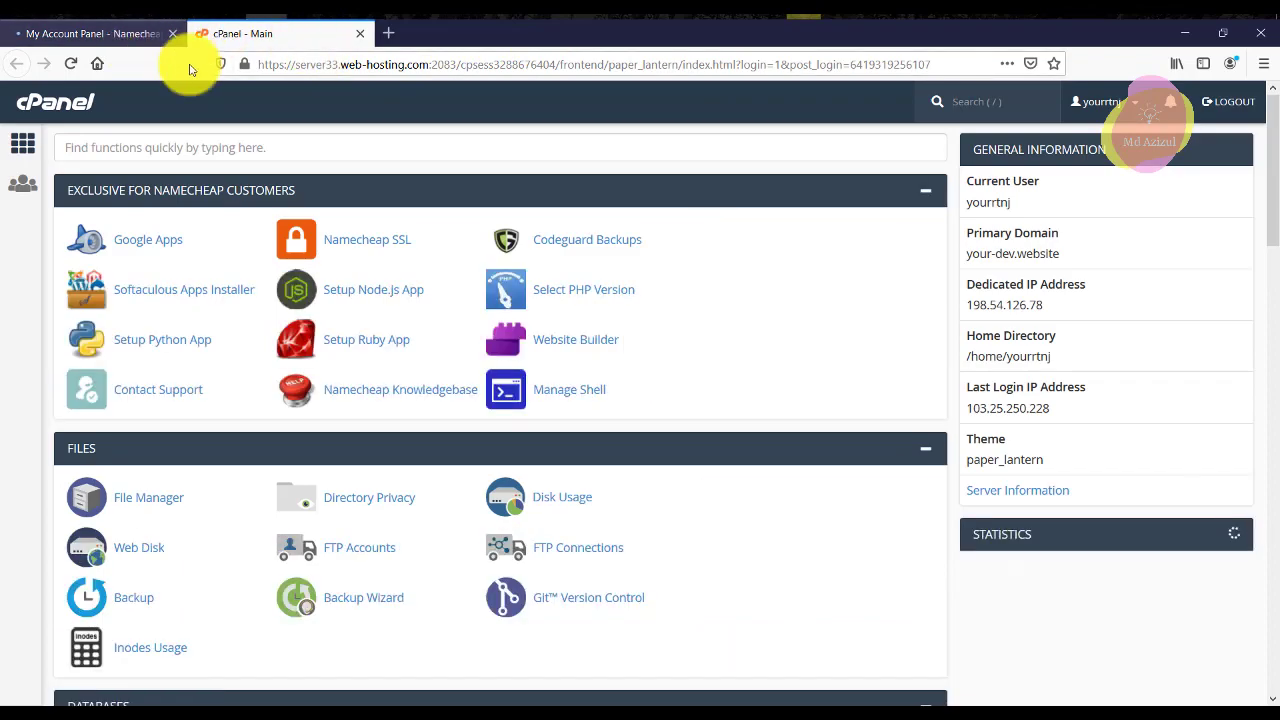
Open Softaculous's WordPress installer from cPanel in a new tab.
{"action": "scroll", "coordinate": [340, 298], "scroll_direction": "down", "scroll_amount": 2}
{"action": "scroll", "coordinate": [746, 323], "scroll_direction": "down", "scroll_amount": 2}
{"action": "scroll", "coordinate": [1046, 351], "scroll_direction": "up", "scroll_amount": 2}
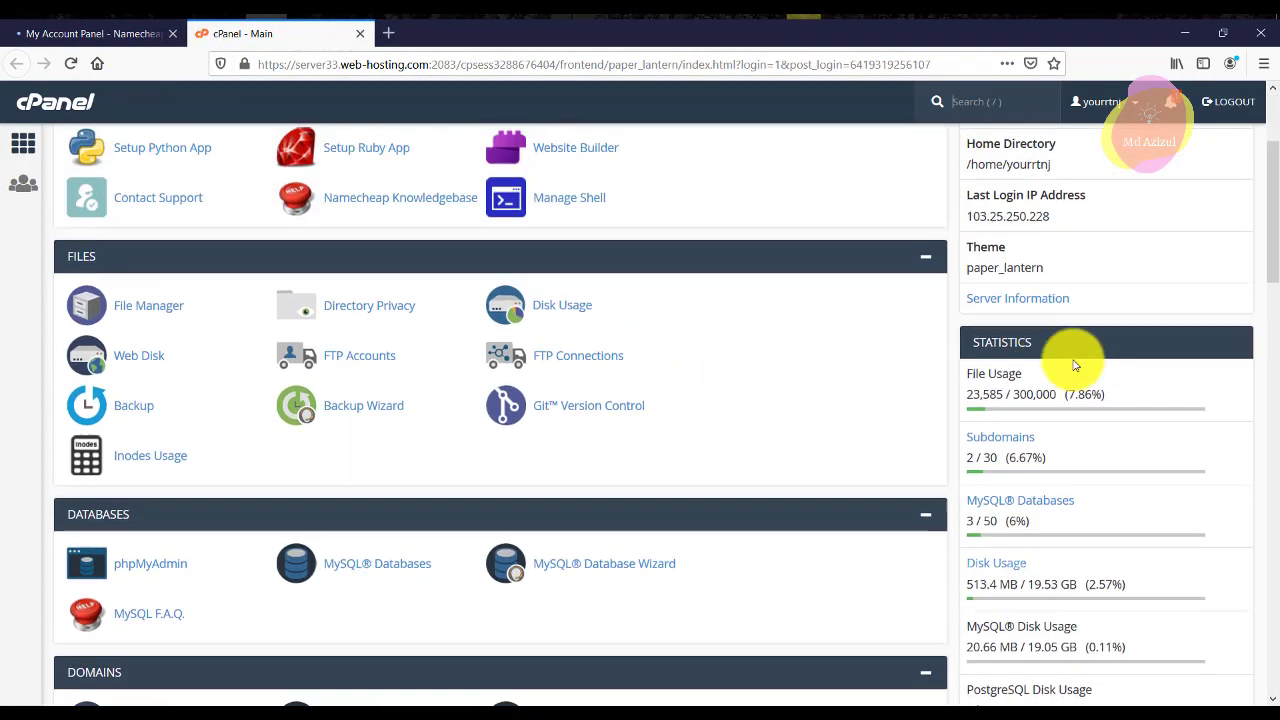
{"action": "scroll", "coordinate": [726, 343], "scroll_direction": "down", "scroll_amount": 6}
{"action": "scroll", "coordinate": [234, 351], "scroll_direction": "down", "scroll_amount": 15}
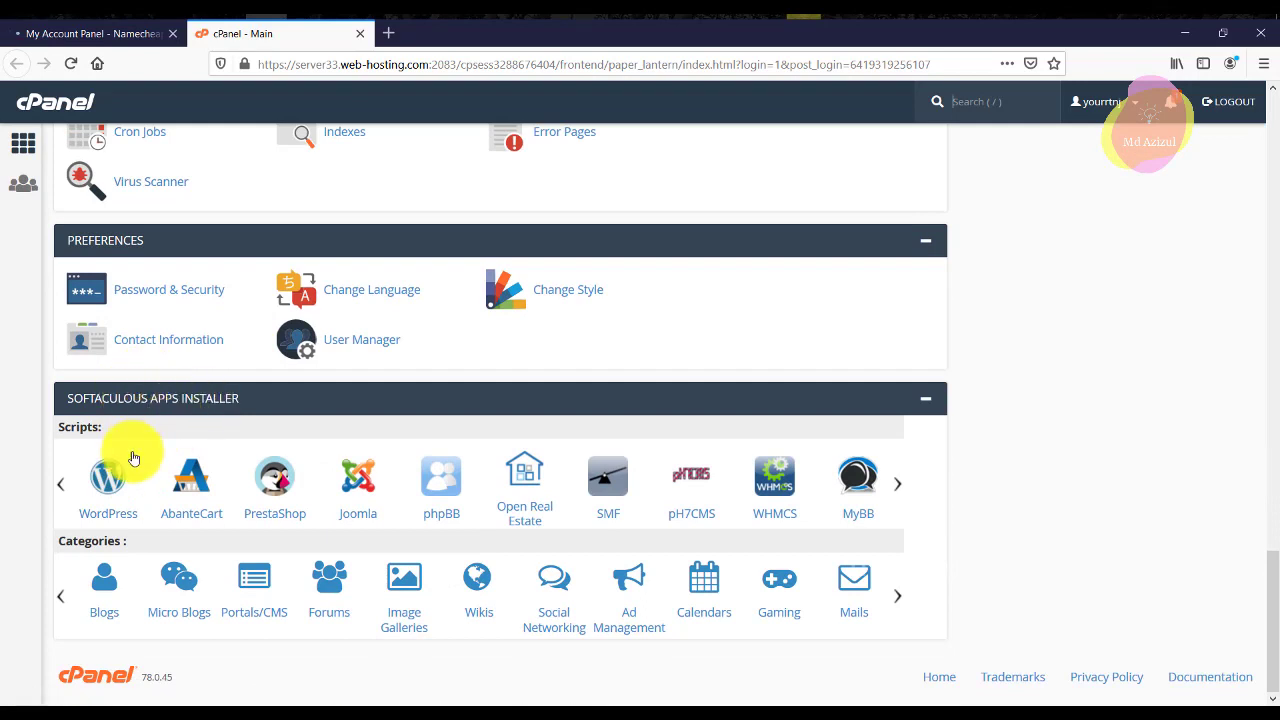
{"action": "right_click", "coordinate": [108, 488]}
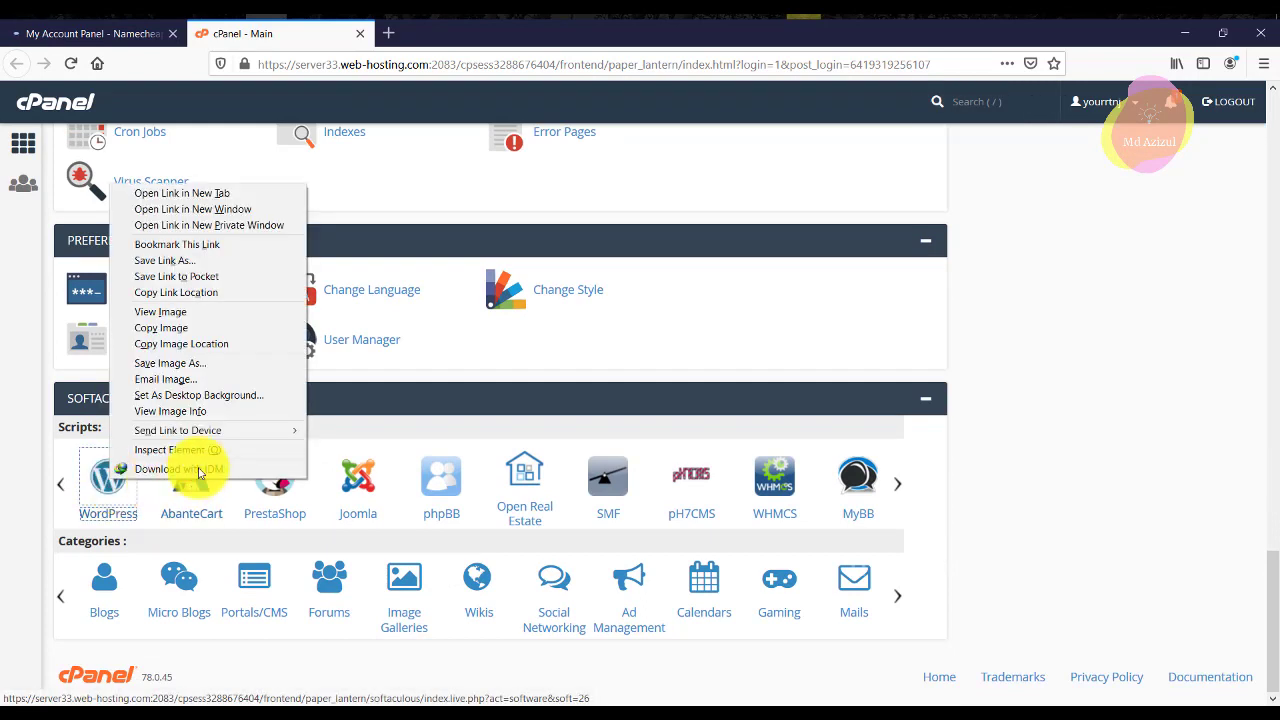
{"action": "left_click", "coordinate": [210, 192]}
{"action": "left_click", "coordinate": [423, 33]}
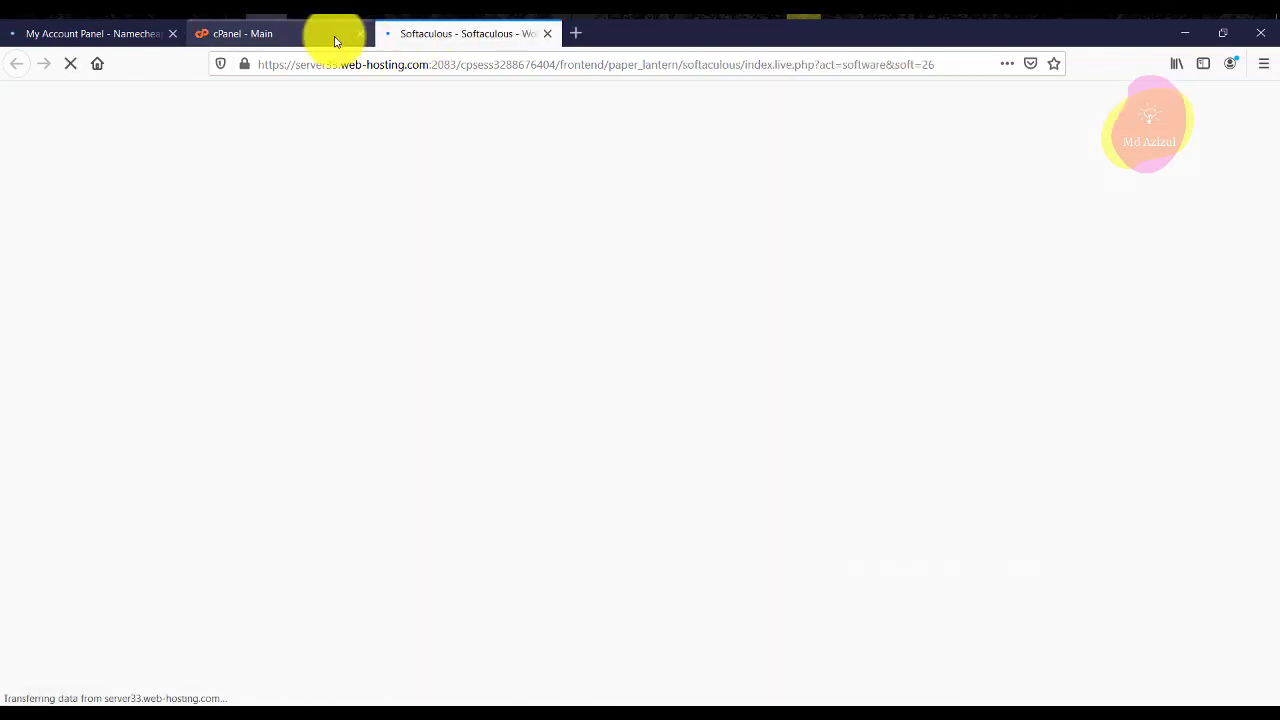
{"action": "left_click", "coordinate": [329, 33]}
Open the installed o.your-dev.website site in a new tab from Softaculous's installation list.
{"action": "left_click", "coordinate": [486, 34]}
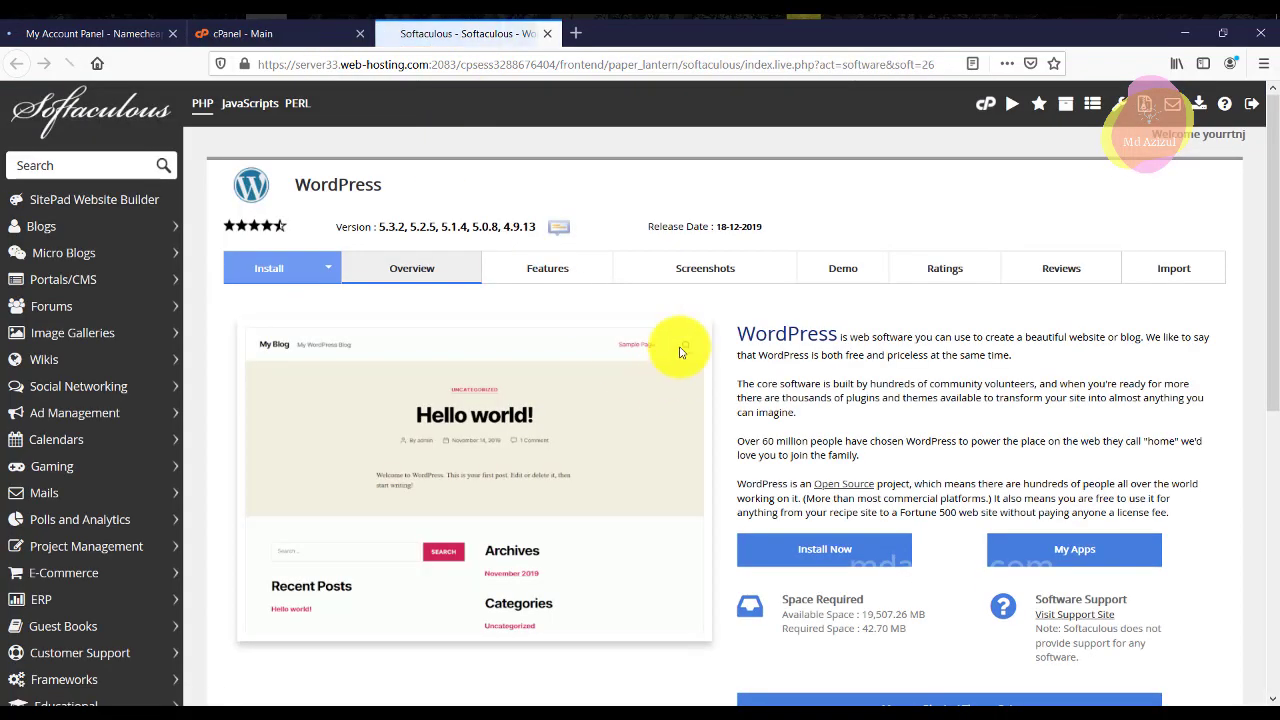
{"action": "scroll", "coordinate": [677, 348], "scroll_direction": "down", "scroll_amount": 5}
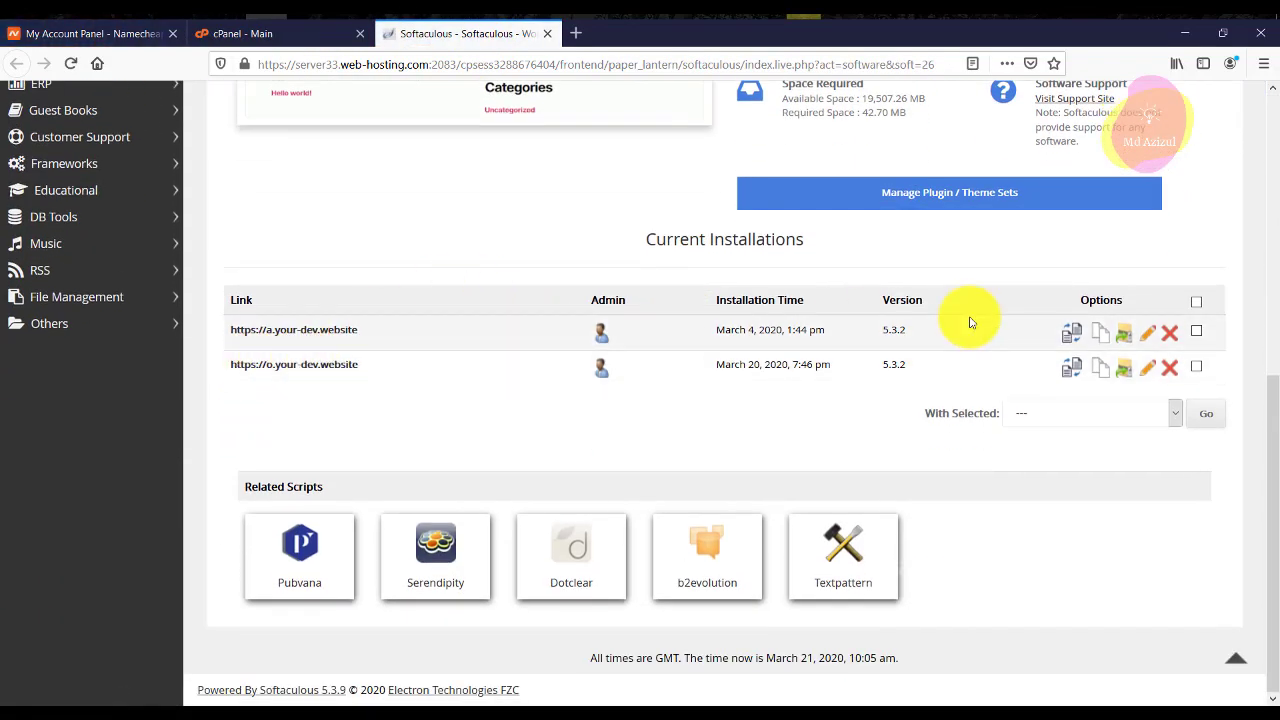
{"action": "right_click", "coordinate": [303, 369]}
{"action": "left_click", "coordinate": [360, 378]}
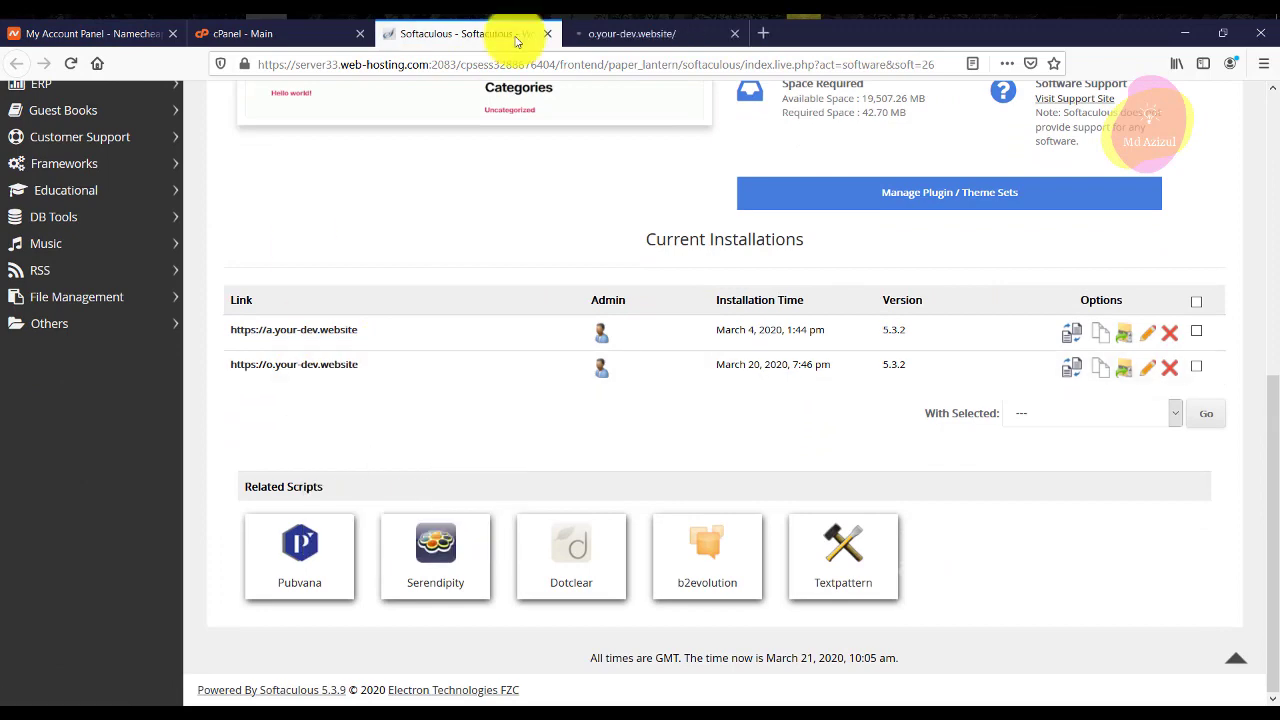
{"action": "left_click", "coordinate": [606, 34]}
{"action": "left_click", "coordinate": [514, 34]}
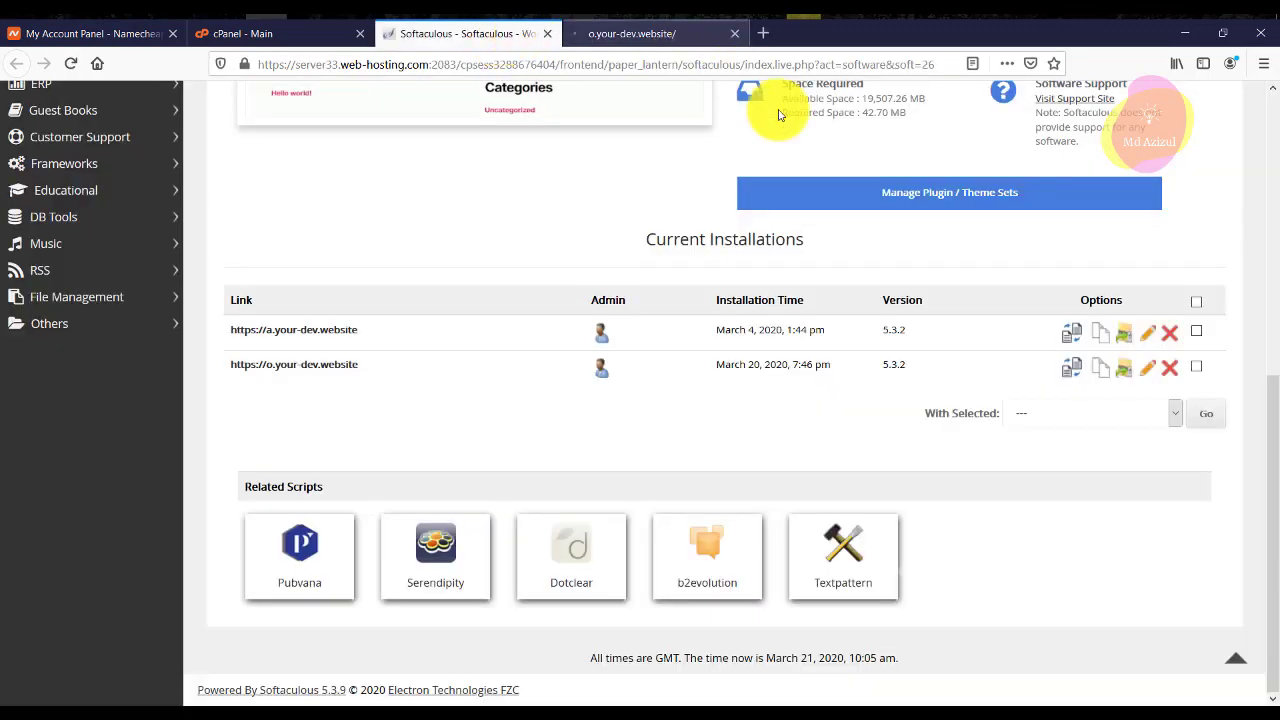
Remove the o.your-dev.website WordPress installation, confirm it, and close the site tab.
{"action": "left_click", "coordinate": [1175, 369]}
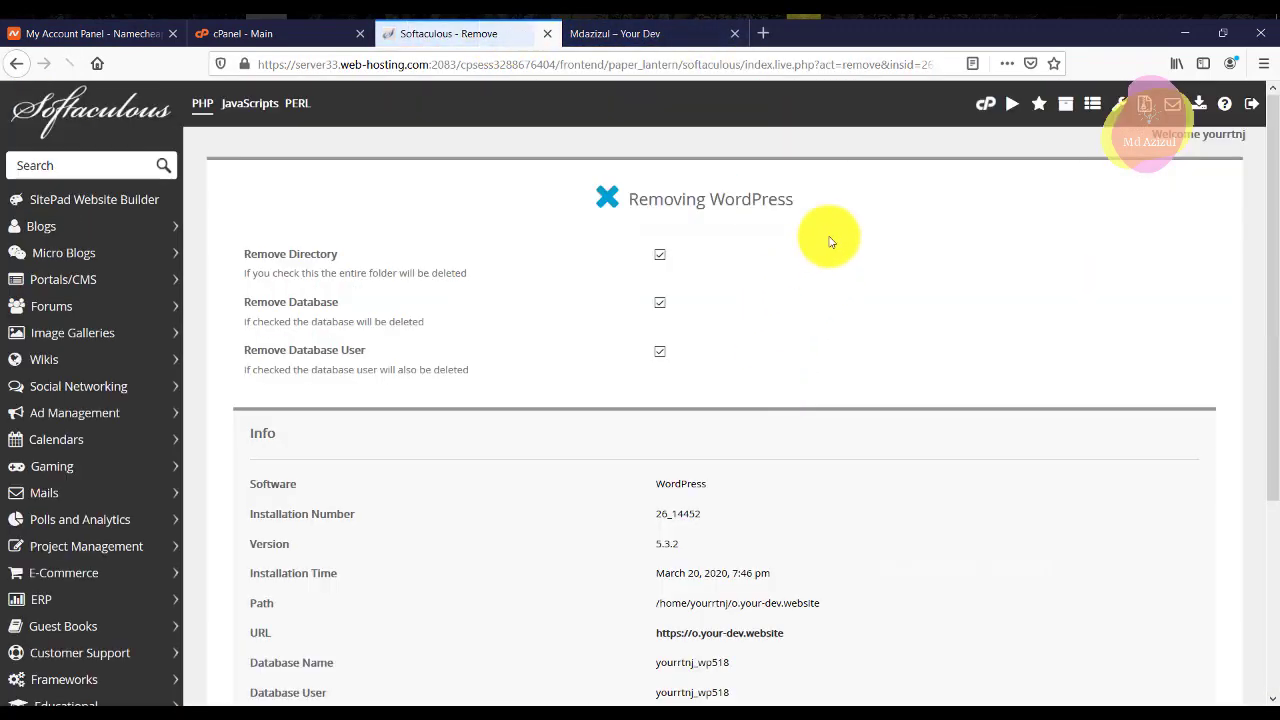
{"action": "scroll", "coordinate": [723, 334], "scroll_direction": "down", "scroll_amount": 3}
{"action": "left_click", "coordinate": [735, 530]}
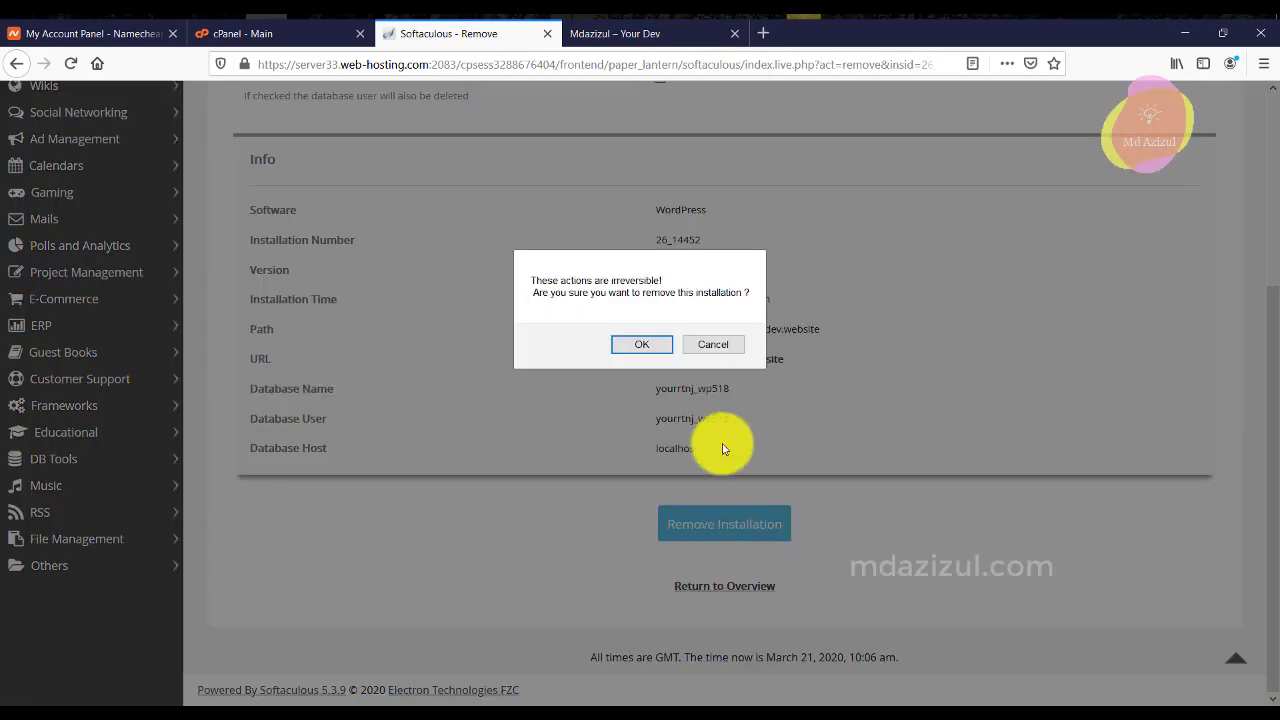
{"action": "left_click", "coordinate": [651, 346]}
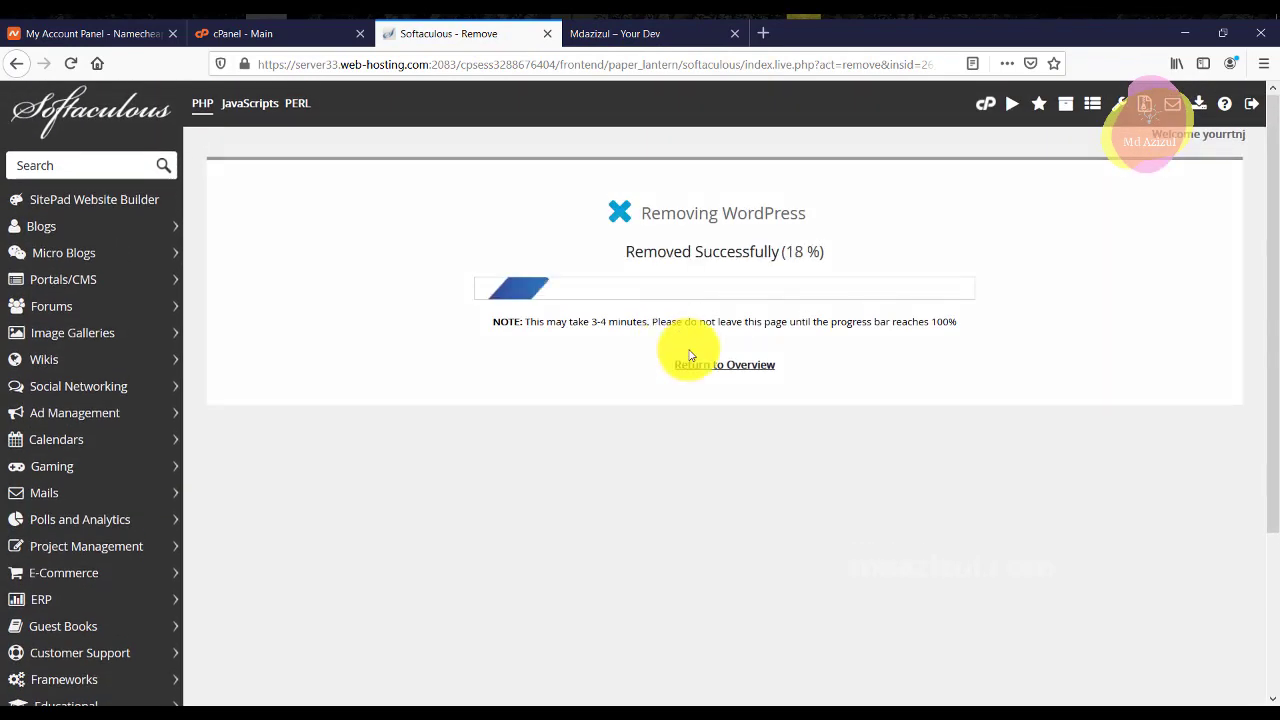
{"action": "left_click", "coordinate": [651, 40]}
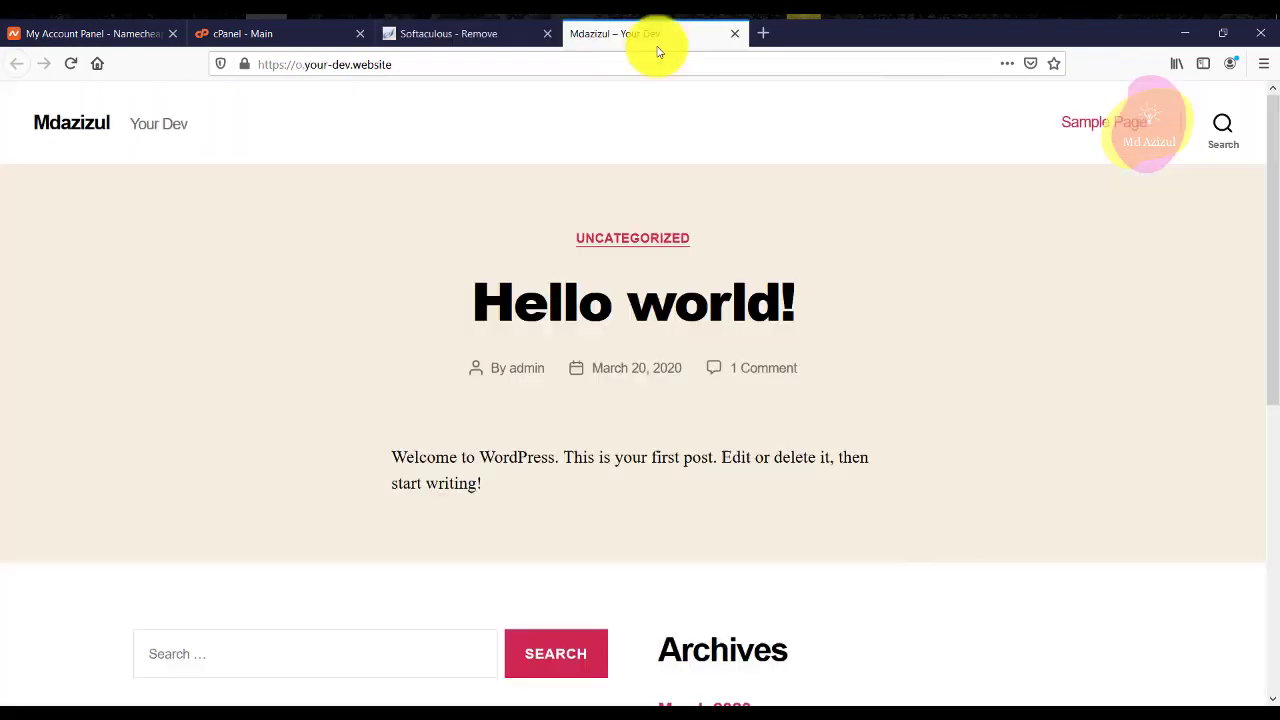
{"action": "left_click", "coordinate": [733, 34]}
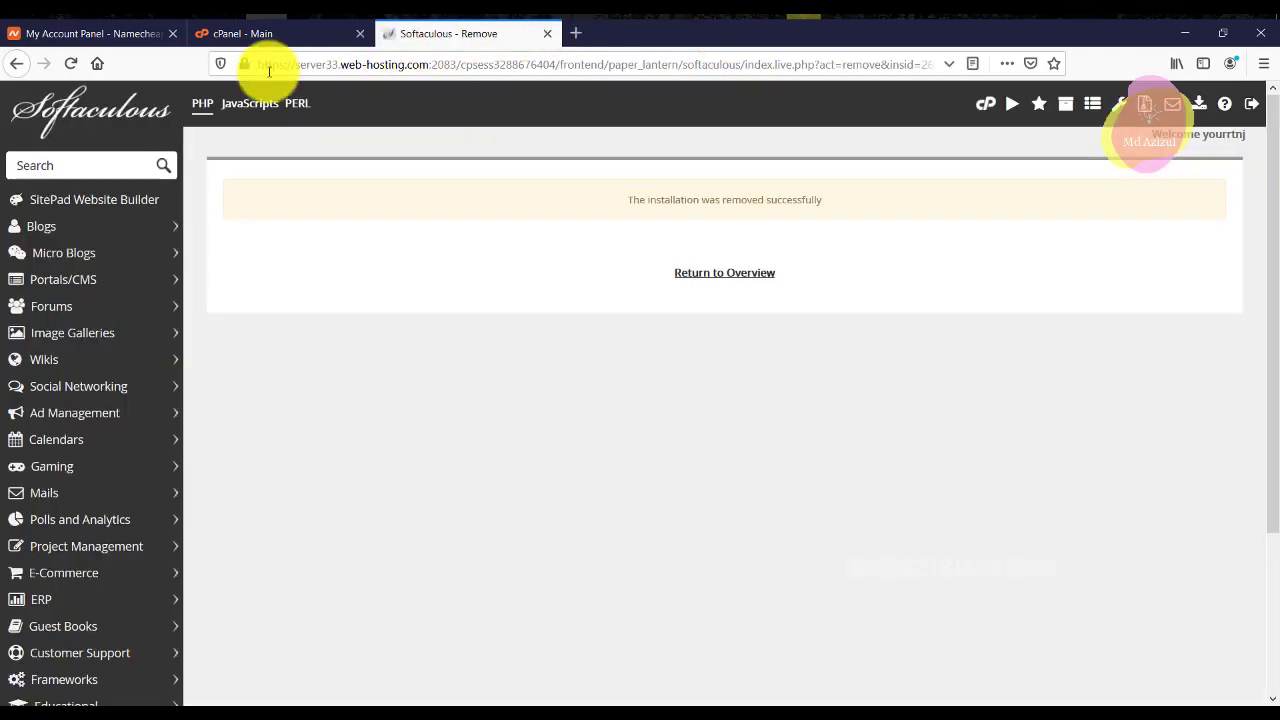
{"action": "left_click", "coordinate": [266, 34]}
Open the Softaculous WordPress install form and choose your-dev.website as the install domain.
{"action": "right_click", "coordinate": [121, 485]}
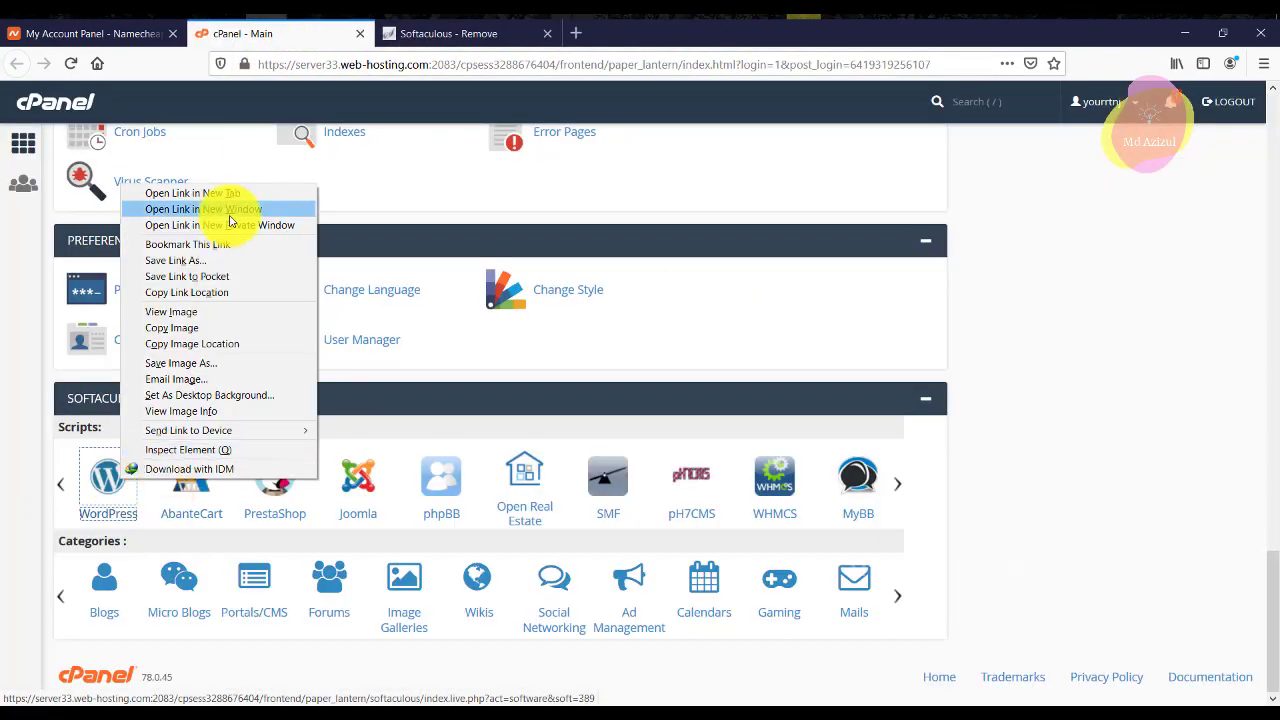
{"action": "left_click", "coordinate": [229, 191]}
{"action": "left_click", "coordinate": [734, 34]}
{"action": "left_click", "coordinate": [471, 38]}
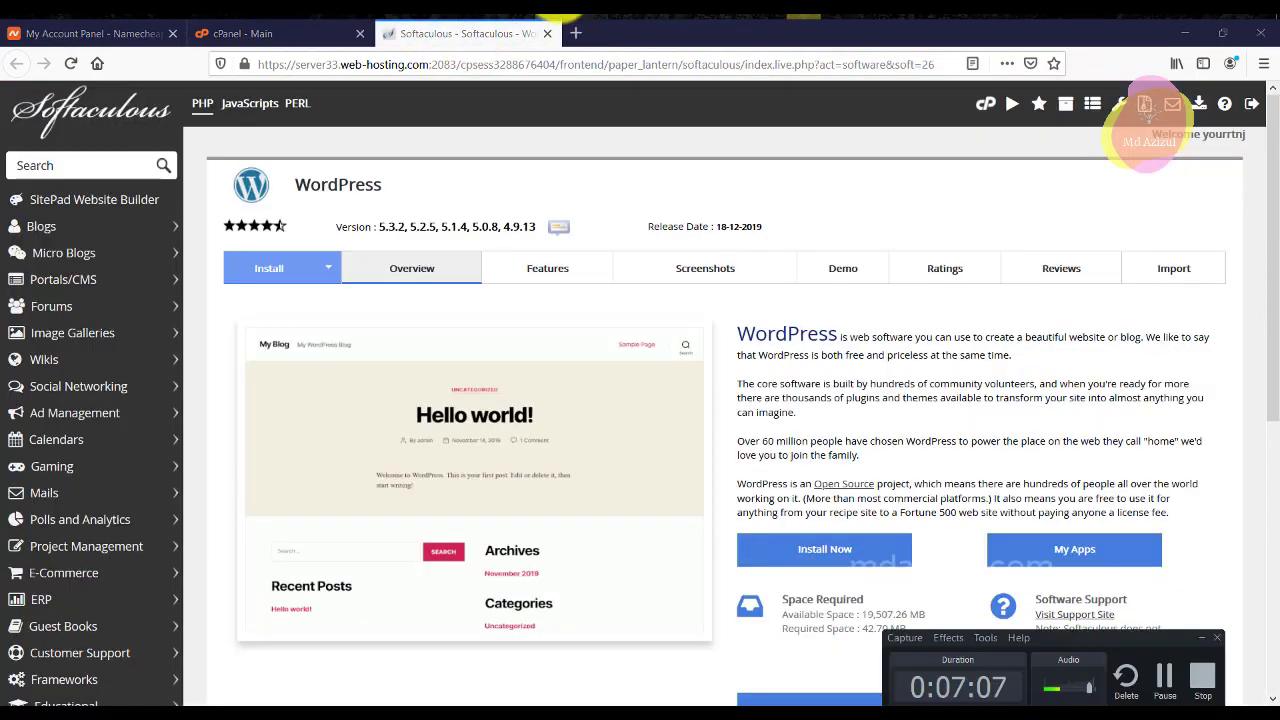
{"action": "scroll", "coordinate": [323, 260], "scroll_direction": "down", "scroll_amount": 3}
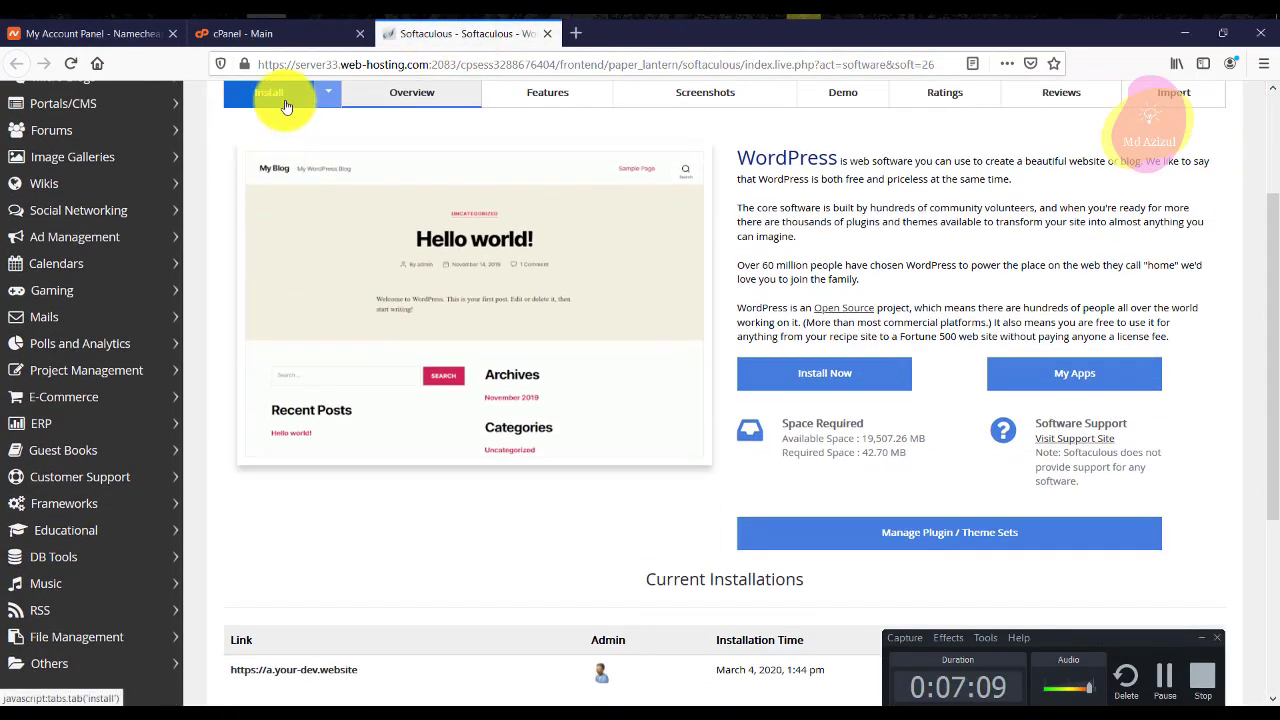
{"action": "left_click", "coordinate": [285, 106]}
{"action": "left_click", "coordinate": [855, 272]}
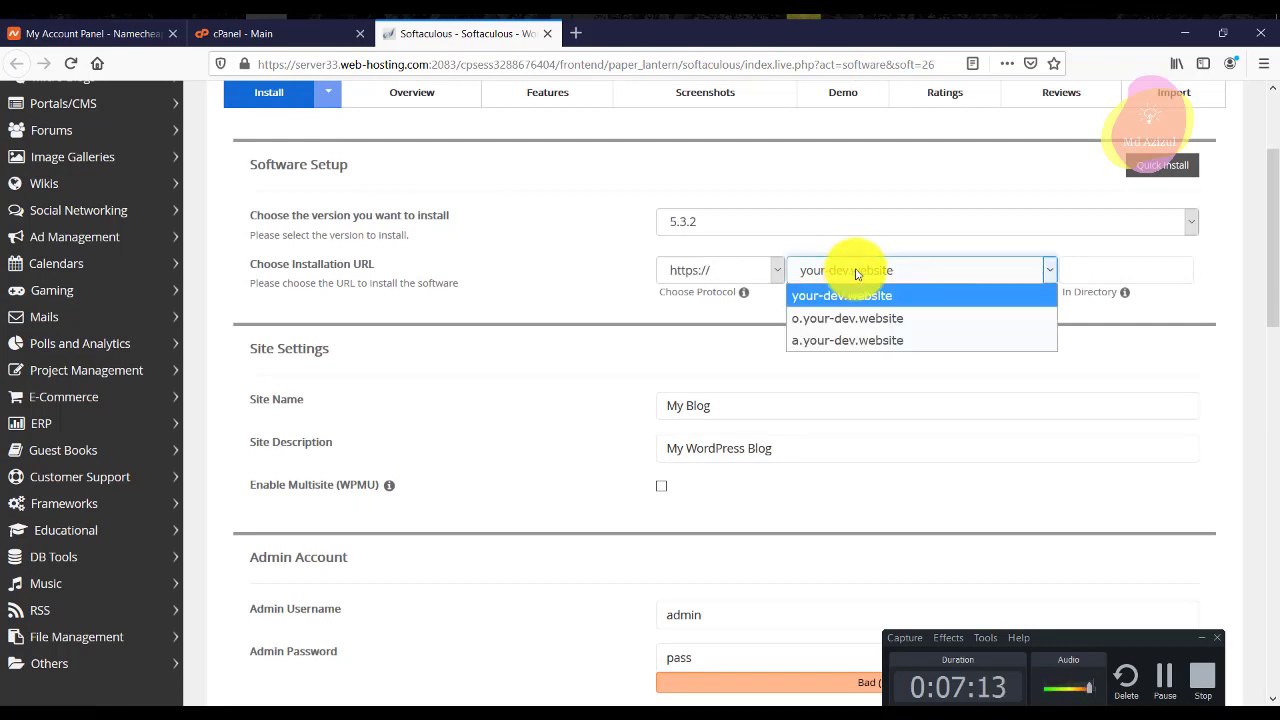
{"action": "left_click", "coordinate": [892, 279]}
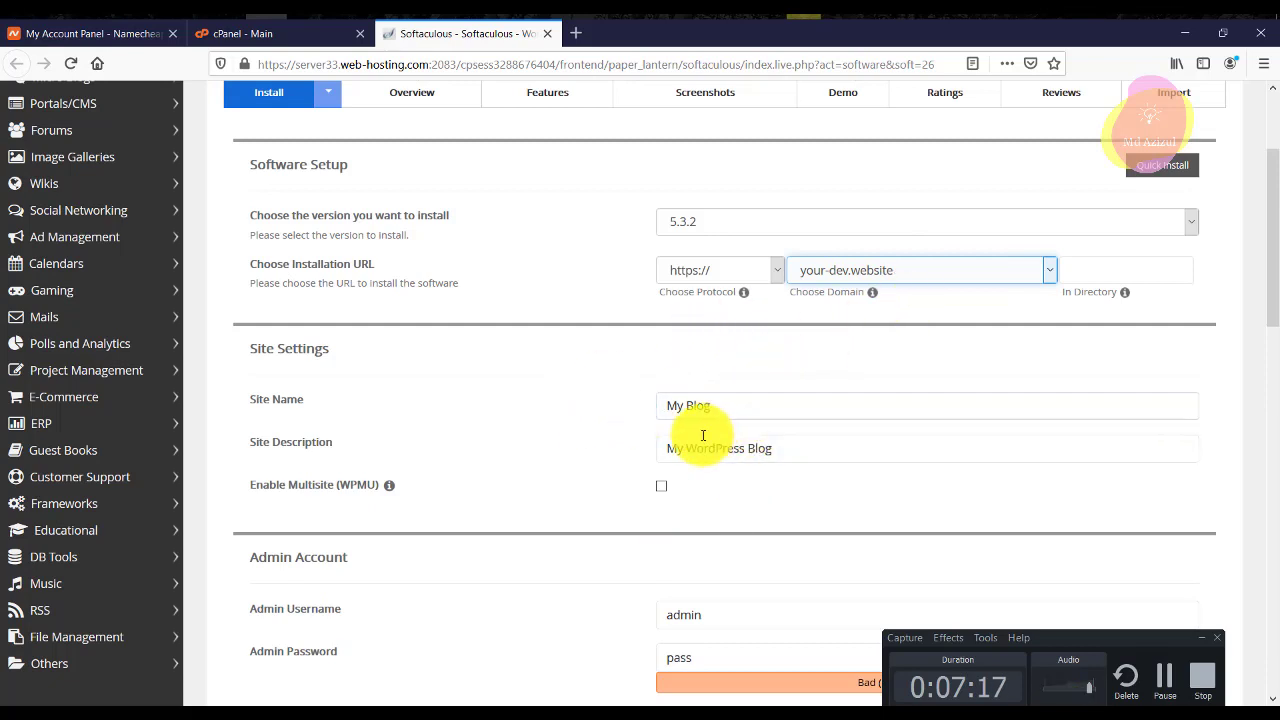
Set the site name to 'My Test' and replace the site description.
{"action": "left_click", "coordinate": [674, 405]}
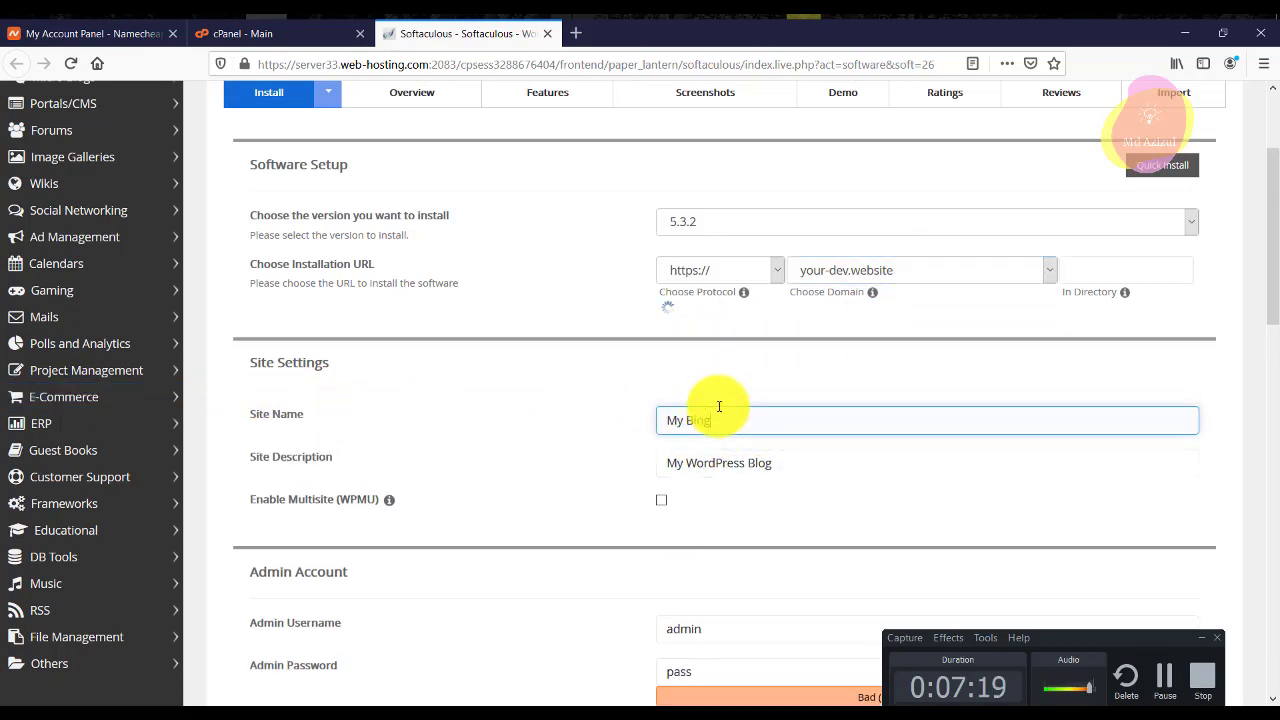
{"action": "double_click", "coordinate": [718, 420]}
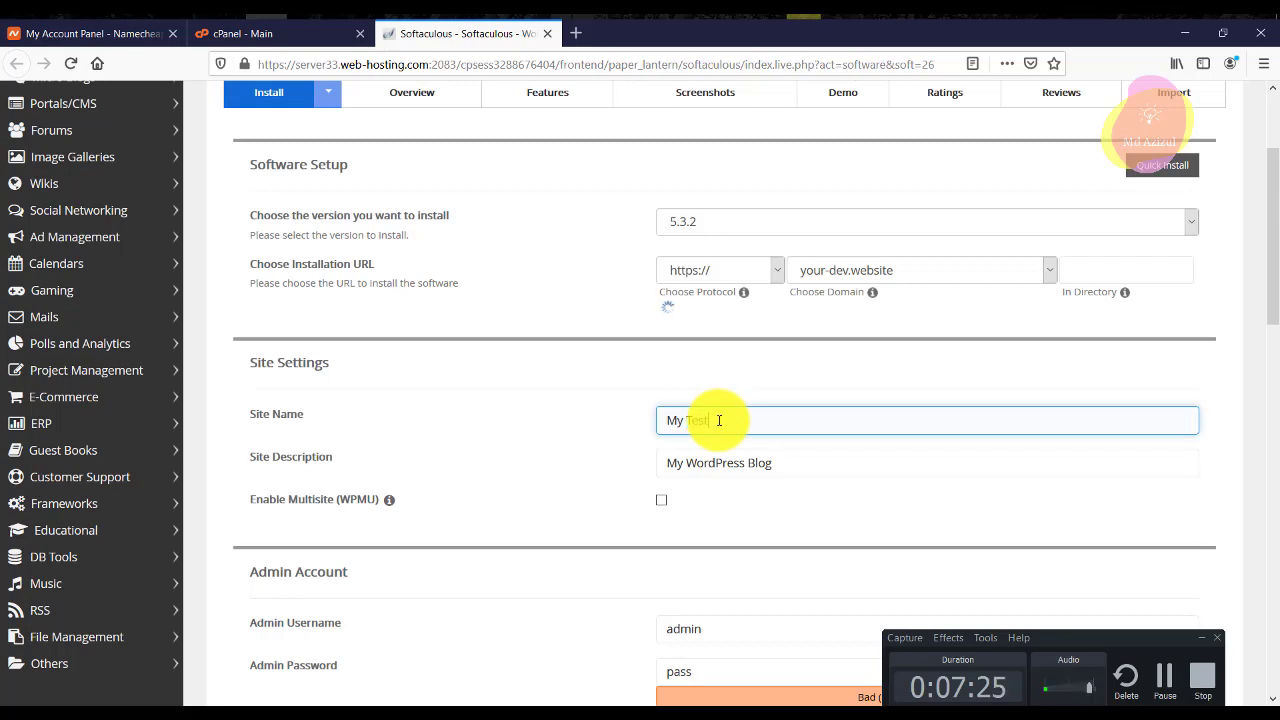
{"action": "type", "text": "Test"}
{"action": "double_click", "coordinate": [707, 463]}
{"action": "left_click_drag", "start_coordinate": [707, 465], "coordinate": [428, 468]}
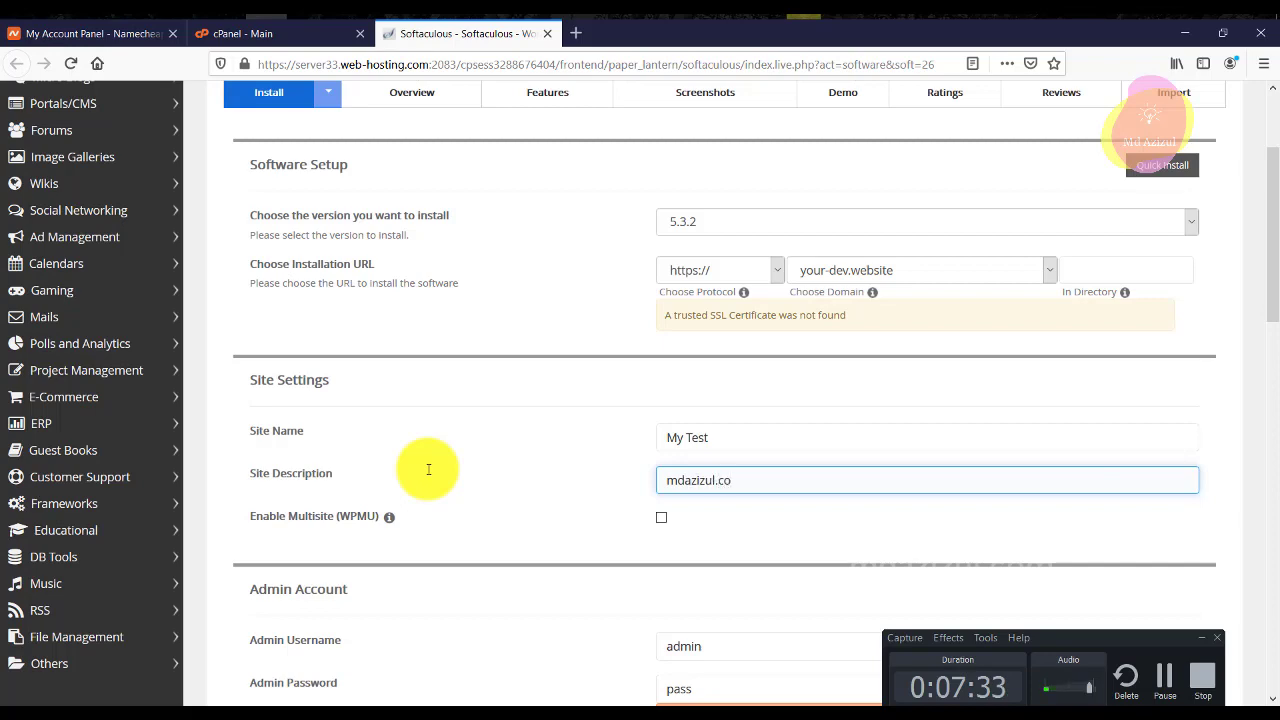
{"action": "scroll", "coordinate": [506, 457], "scroll_direction": "down", "scroll_amount": 5}
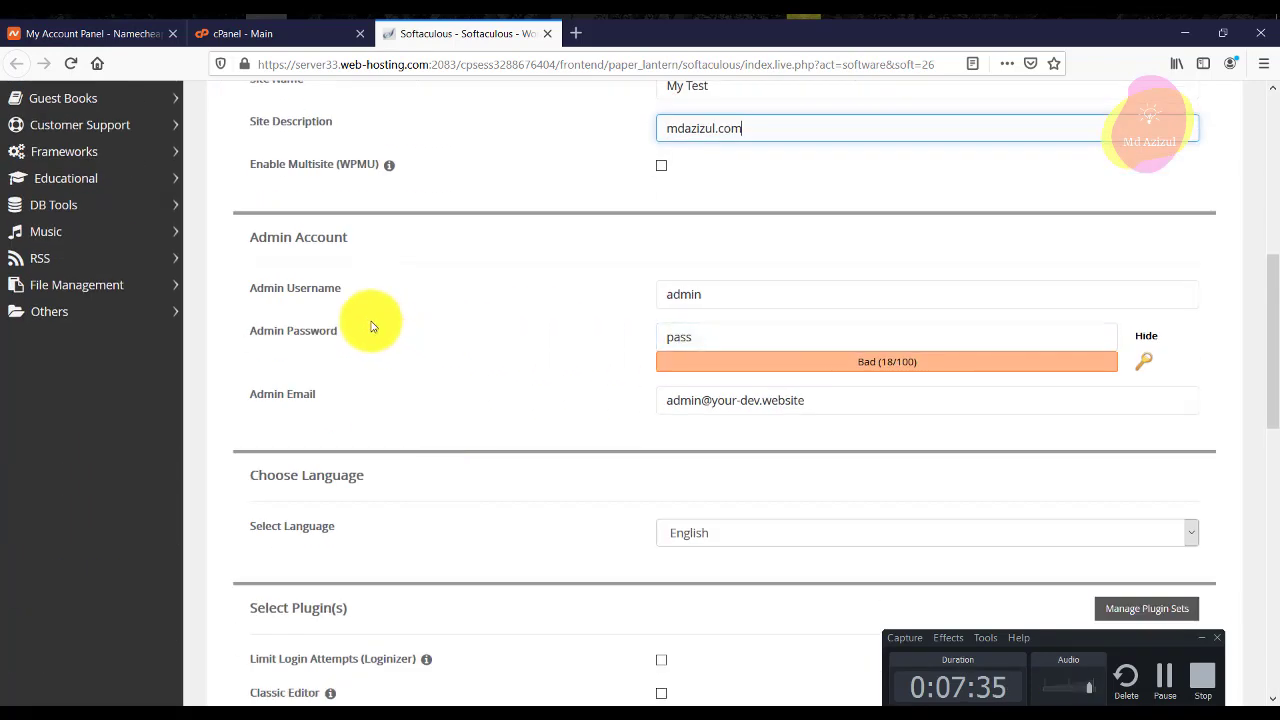
Copy the admin username, then change the admin password and admin e-mail address.
{"action": "double_click", "coordinate": [800, 299]}
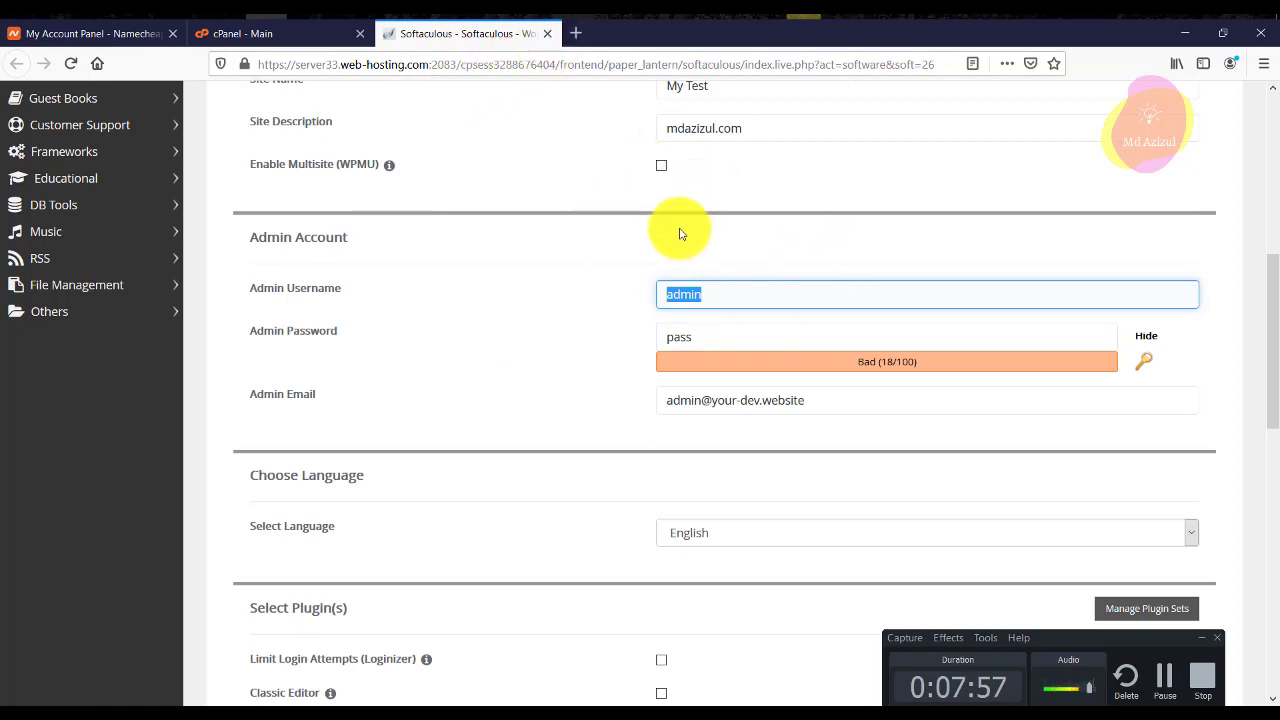
{"action": "right_click", "coordinate": [738, 294]}
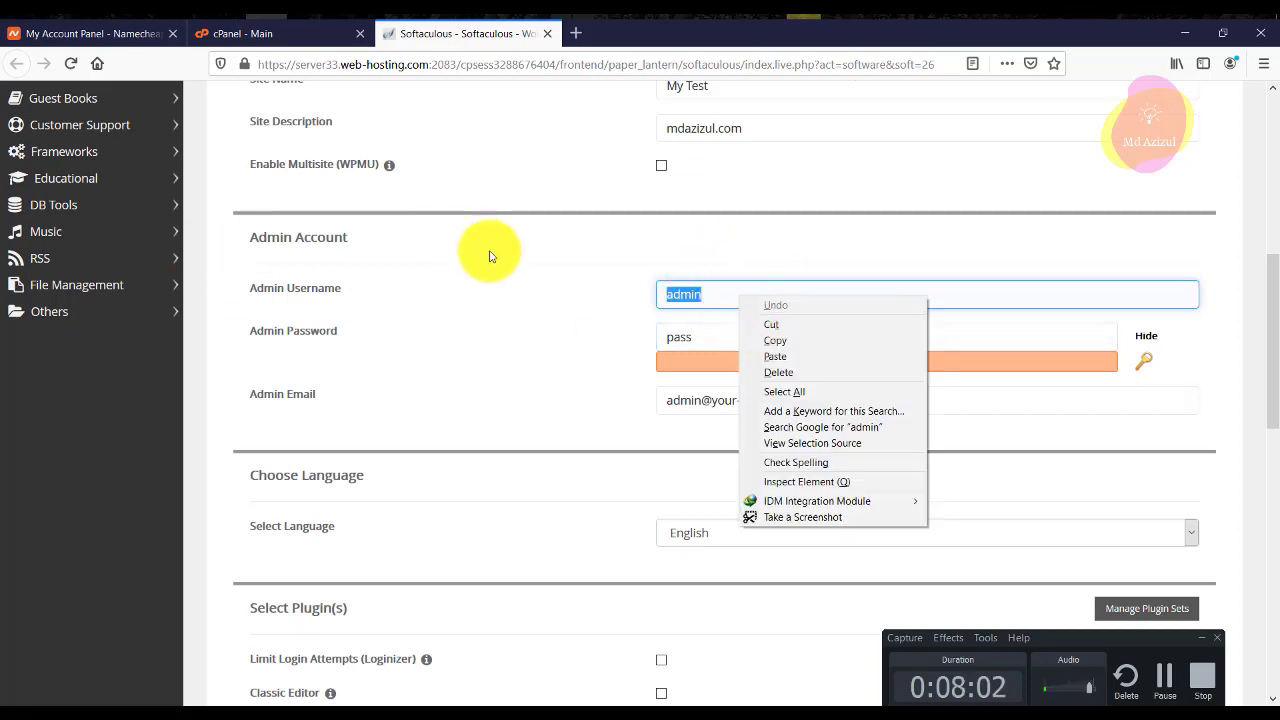
{"action": "left_click", "coordinate": [750, 337]}
{"action": "double_click", "coordinate": [752, 337]}
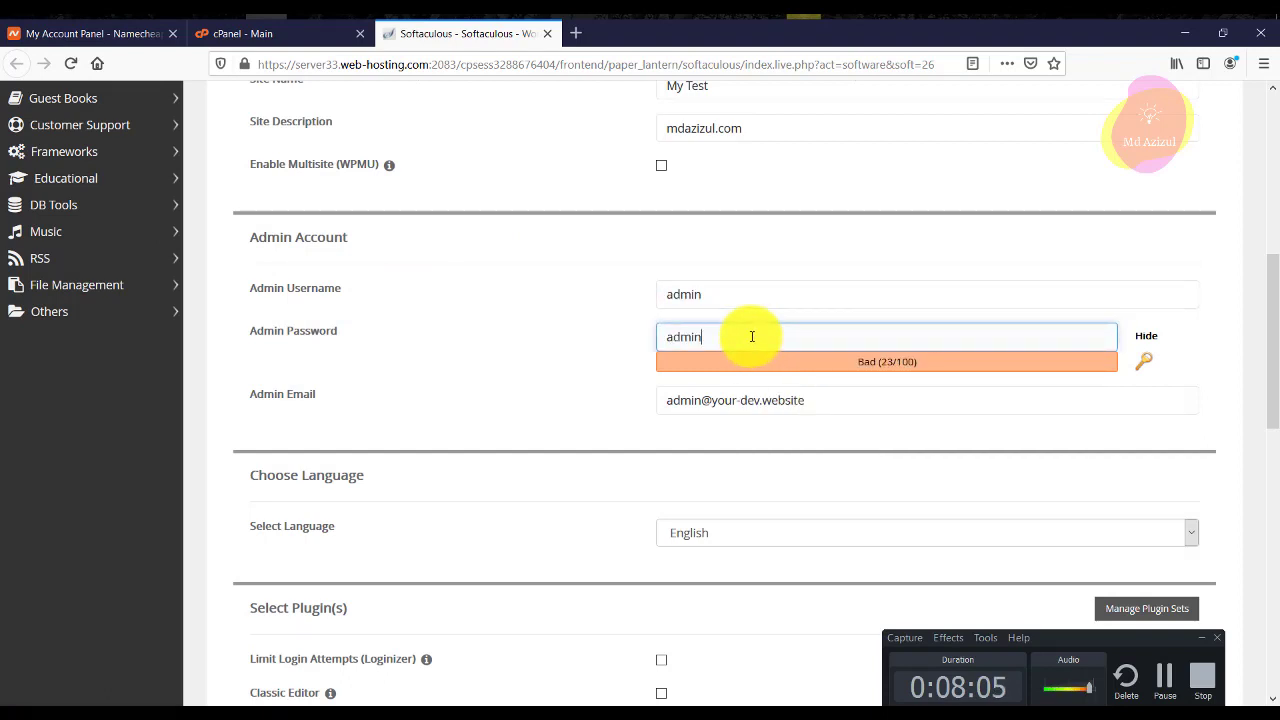
{"action": "double_click", "coordinate": [772, 400]}
{"action": "type", "text": "b"}
{"action": "left_click", "coordinate": [766, 423]}
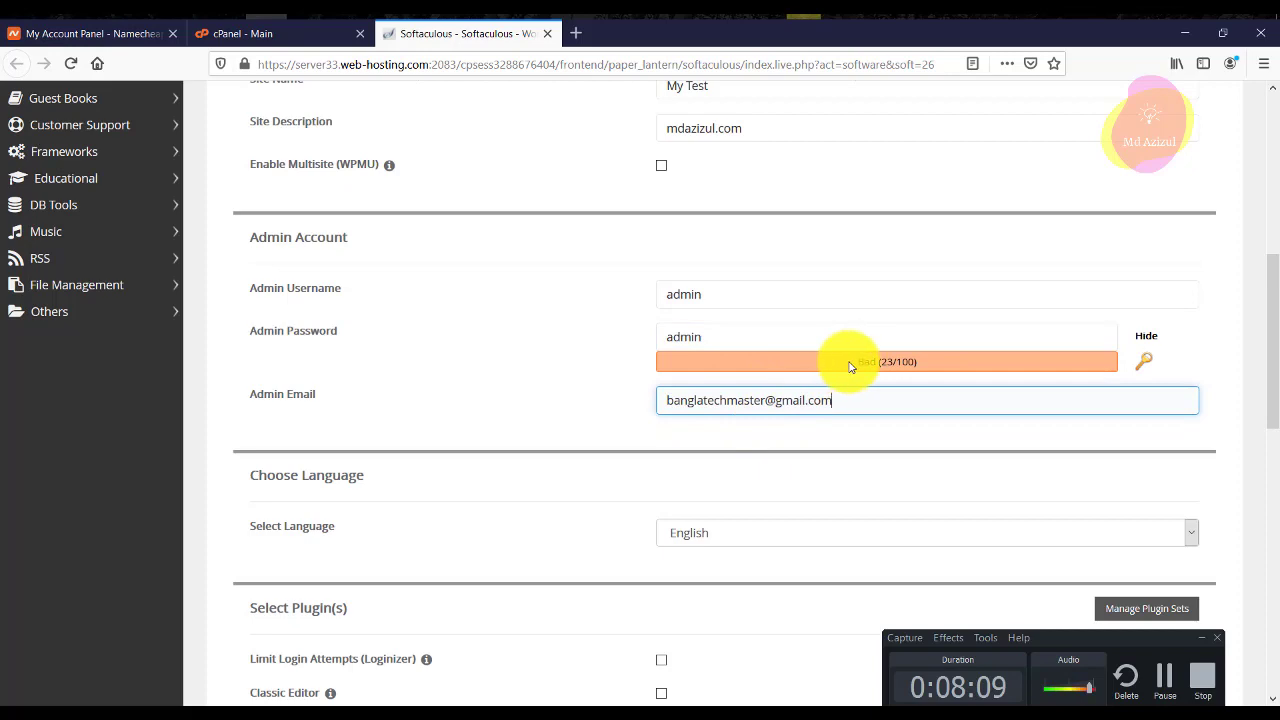
{"action": "scroll", "coordinate": [870, 380], "scroll_direction": "down", "scroll_amount": 5}
{"action": "scroll", "coordinate": [659, 409], "scroll_direction": "up", "scroll_amount": 1}
Expand the advanced options and enable W3 Total Cache.
{"action": "left_click", "coordinate": [266, 517]}
{"action": "scroll", "coordinate": [414, 486], "scroll_direction": "down", "scroll_amount": 5}
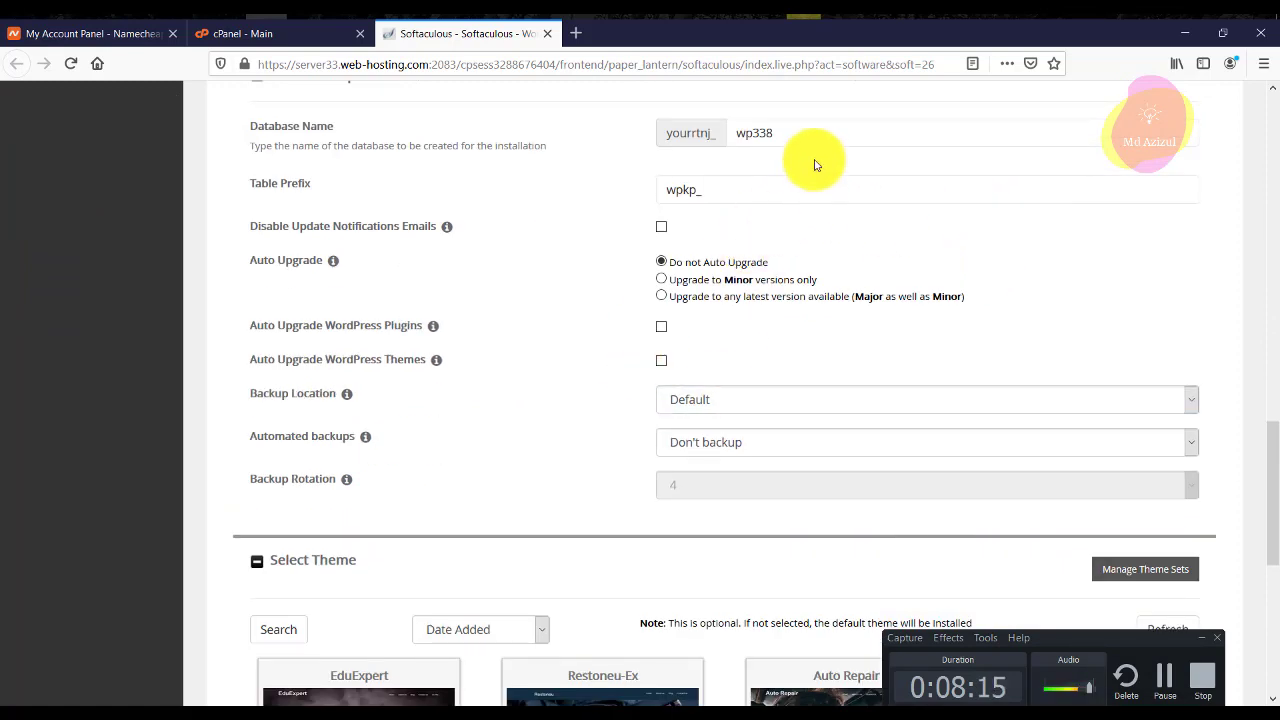
{"action": "left_click", "coordinate": [732, 186]}
{"action": "left_click", "coordinate": [809, 326]}
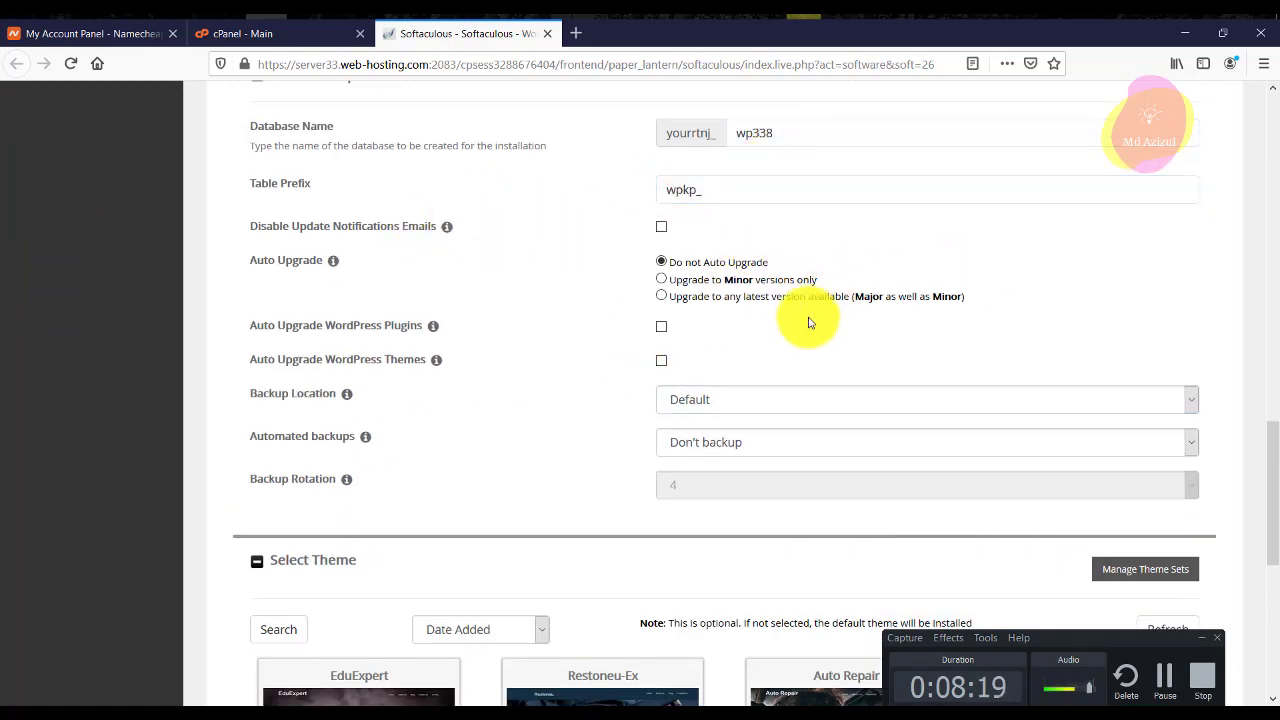
{"action": "scroll", "coordinate": [760, 310], "scroll_direction": "down", "scroll_amount": 3}
{"action": "scroll", "coordinate": [500, 270], "scroll_direction": "up", "scroll_amount": 2}
Keep automated backups turned off and the backup location set to Default.
{"action": "left_click", "coordinate": [312, 357]}
{"action": "left_click", "coordinate": [792, 356]}
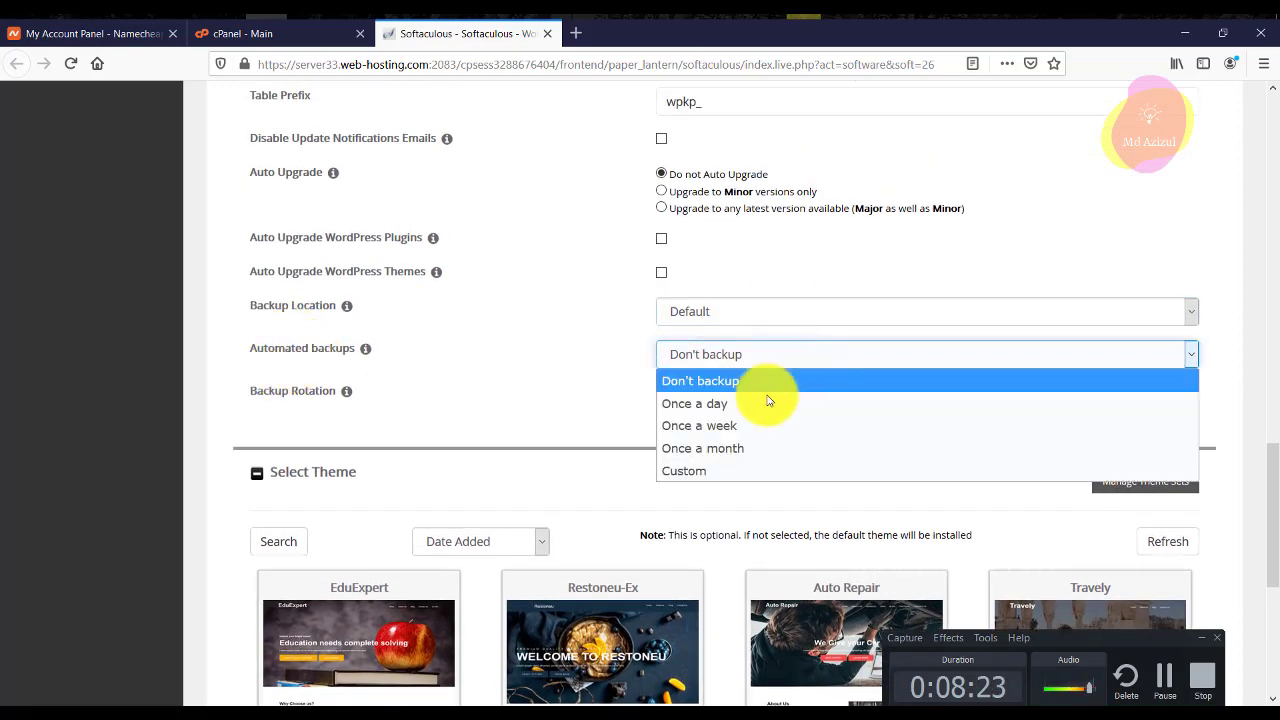
{"action": "left_click", "coordinate": [741, 458]}
{"action": "left_click", "coordinate": [768, 355]}
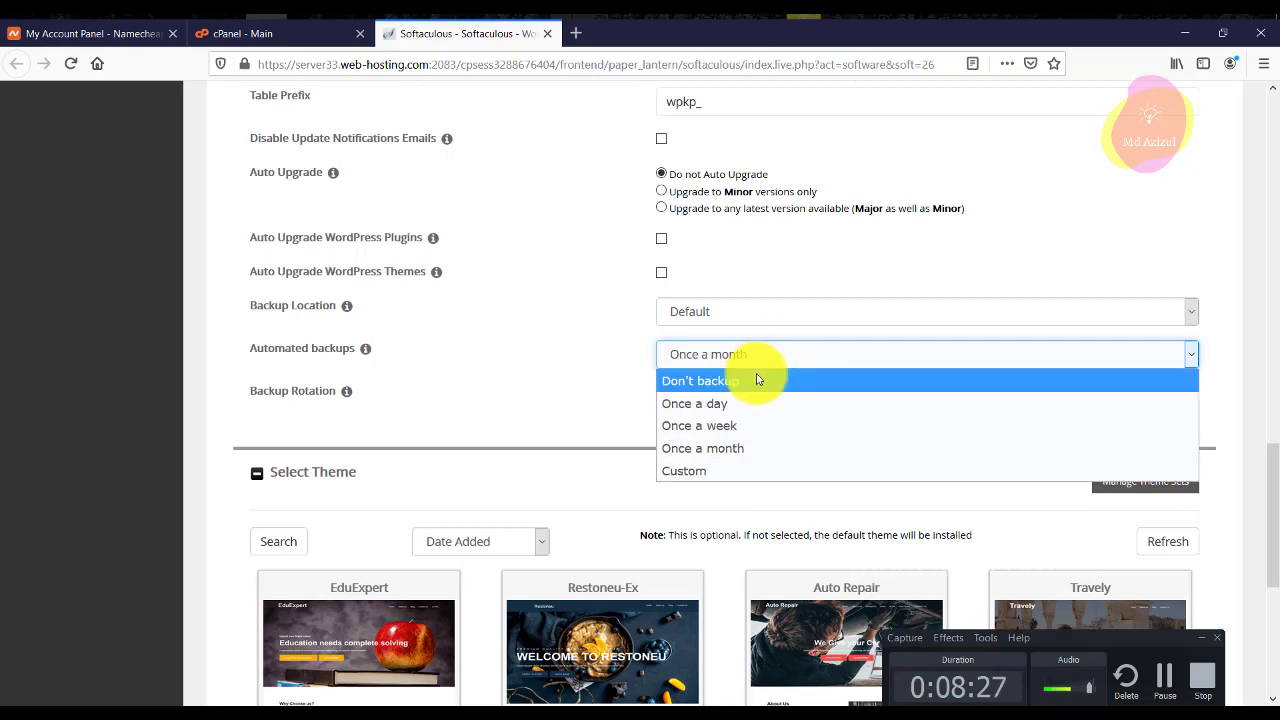
{"action": "left_click", "coordinate": [768, 381]}
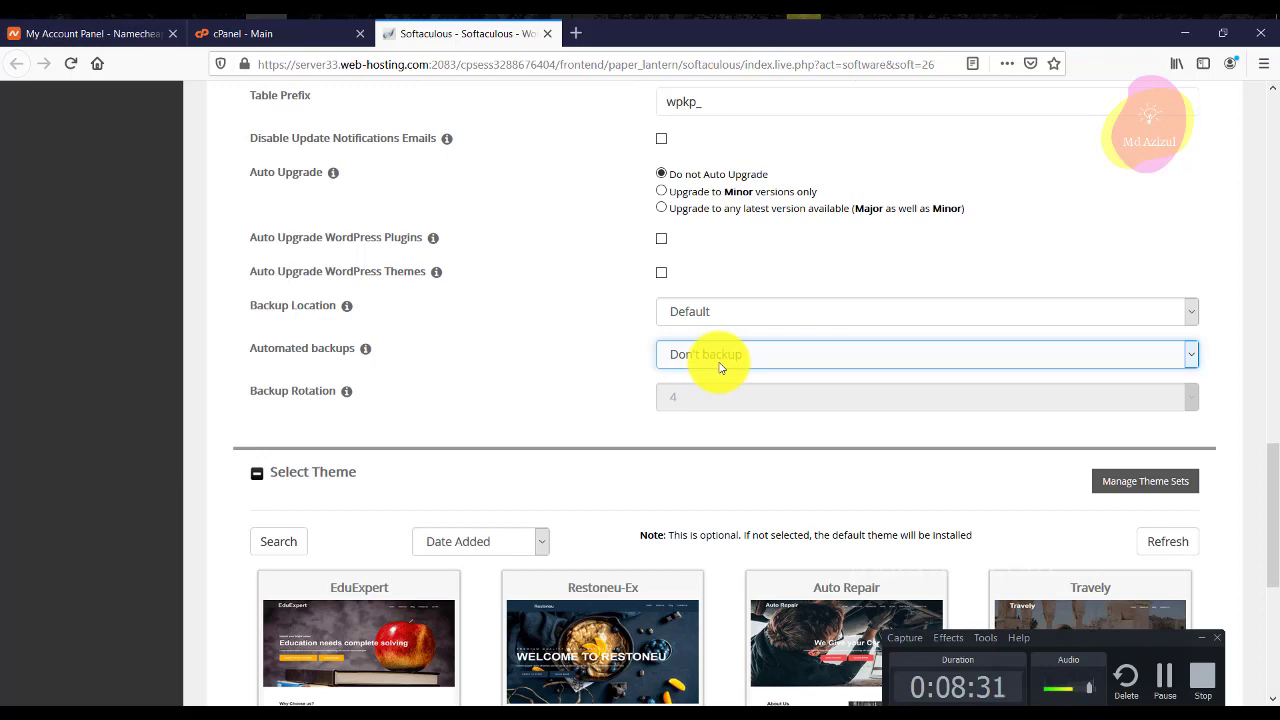
{"action": "scroll", "coordinate": [720, 367], "scroll_direction": "down", "scroll_amount": 1}
{"action": "scroll", "coordinate": [714, 363], "scroll_direction": "up", "scroll_amount": 2}
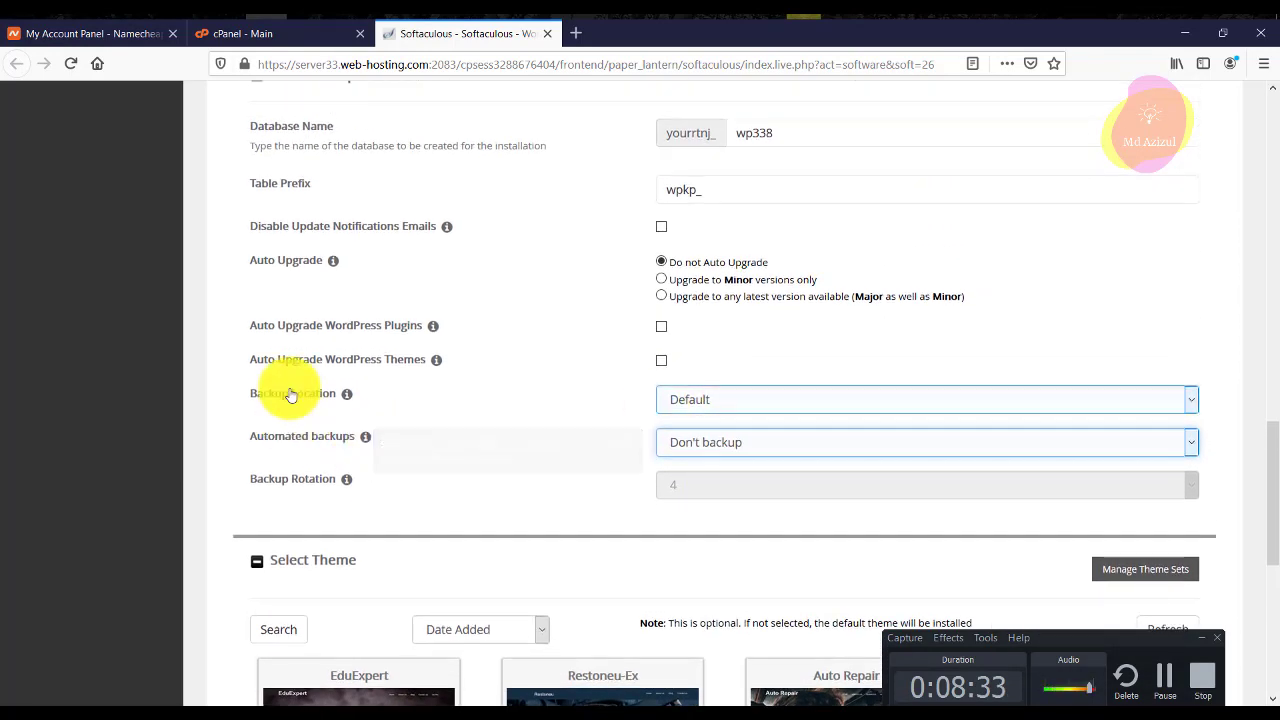
{"action": "left_click", "coordinate": [757, 398]}
{"action": "left_click", "coordinate": [727, 451]}
{"action": "left_click", "coordinate": [743, 405]}
{"action": "left_click", "coordinate": [706, 426]}
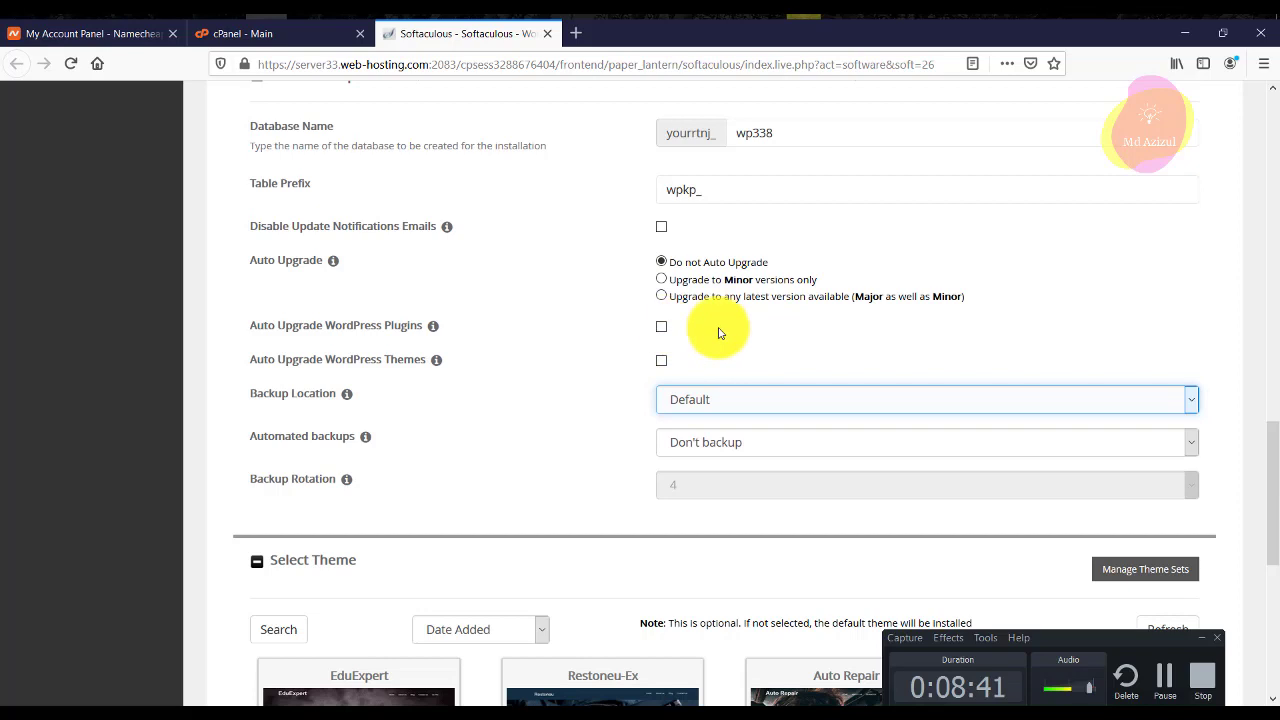
Collapse the advanced options and start the WordPress installation.
{"action": "scroll", "coordinate": [690, 350], "scroll_direction": "up", "scroll_amount": 2}
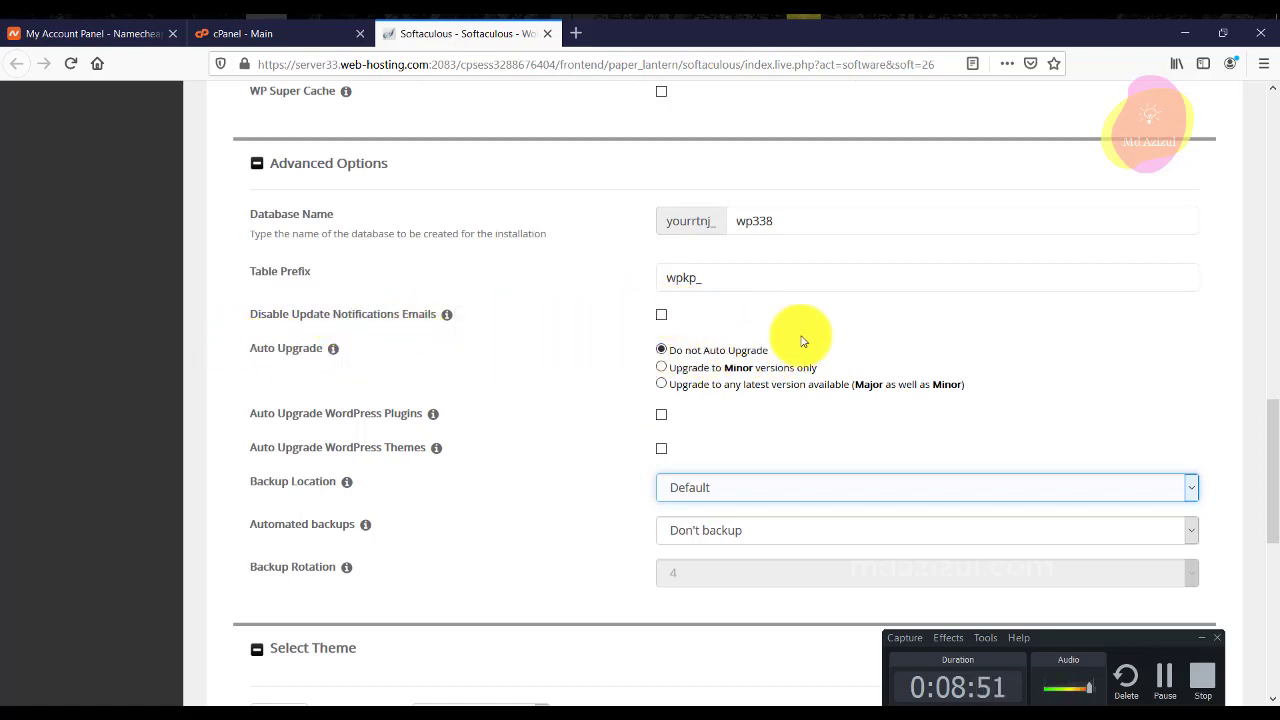
{"action": "scroll", "coordinate": [803, 340], "scroll_direction": "down", "scroll_amount": 3}
{"action": "scroll", "coordinate": [801, 338], "scroll_direction": "down", "scroll_amount": 3}
{"action": "scroll", "coordinate": [803, 337], "scroll_direction": "up", "scroll_amount": 5}
{"action": "scroll", "coordinate": [803, 337], "scroll_direction": "up", "scroll_amount": 6}
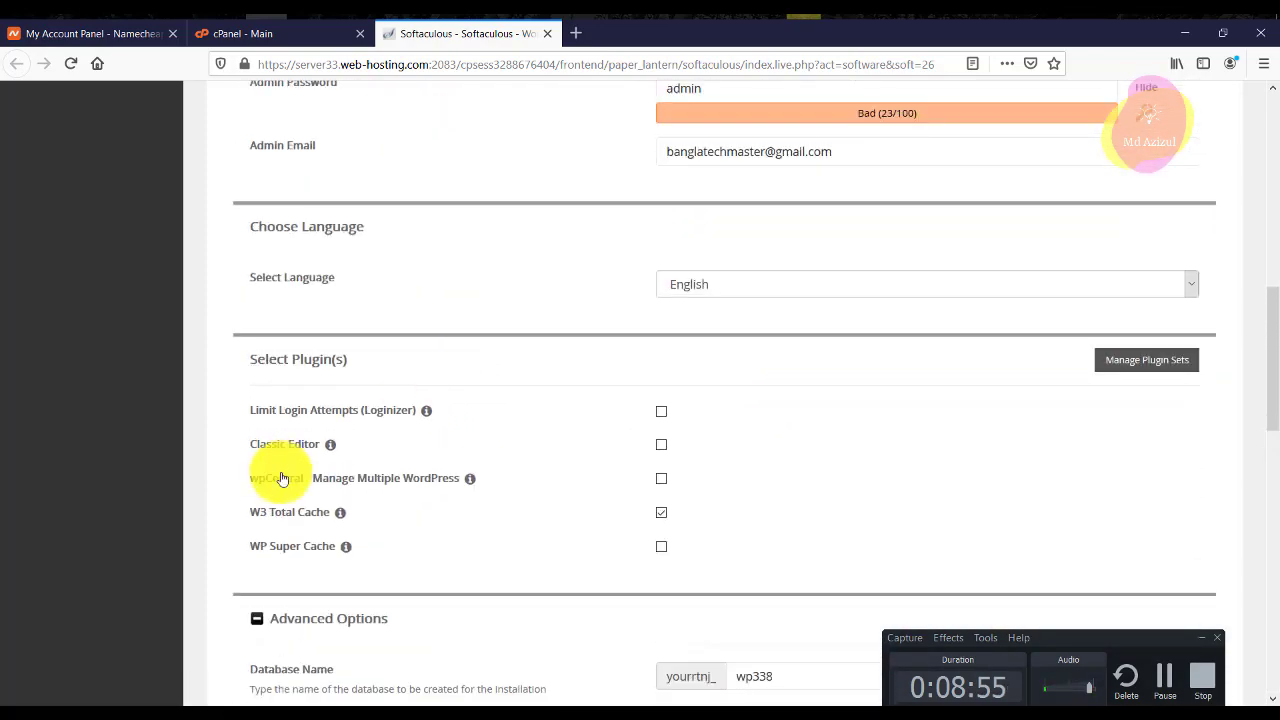
{"action": "left_click", "coordinate": [279, 624]}
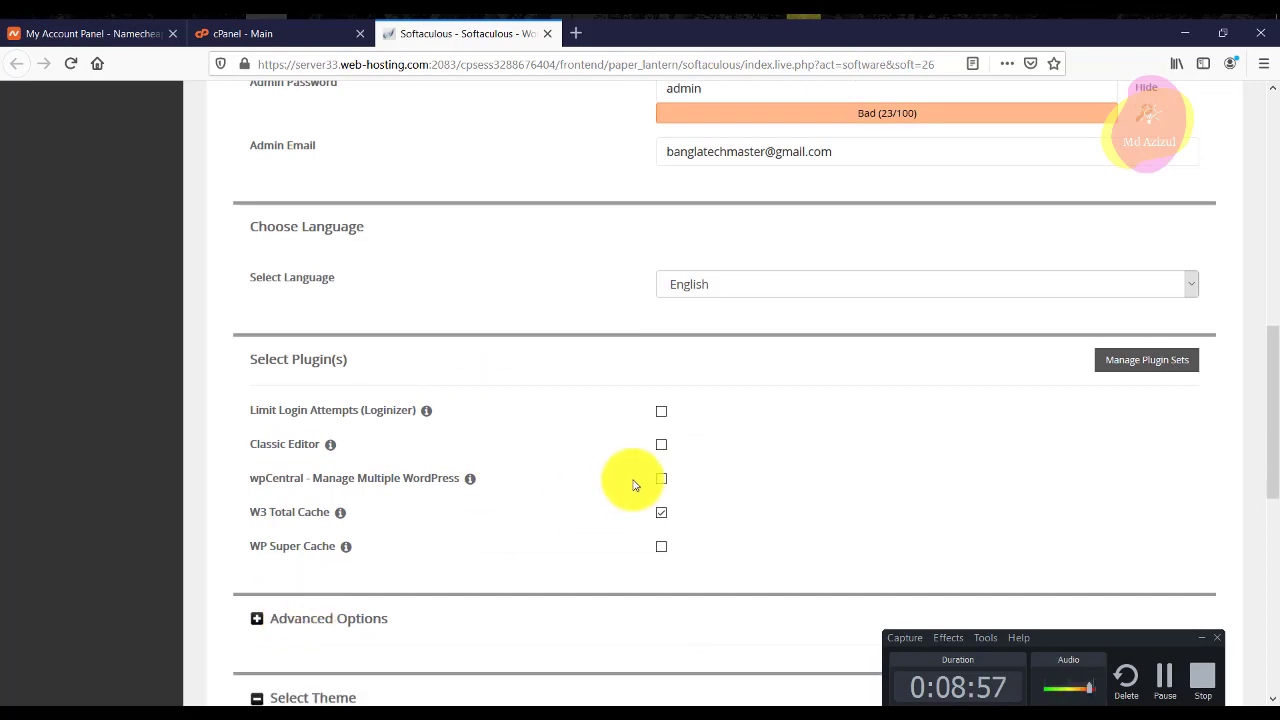
{"action": "scroll", "coordinate": [634, 486], "scroll_direction": "down", "scroll_amount": 3}
{"action": "scroll", "coordinate": [760, 420], "scroll_direction": "down", "scroll_amount": 3}
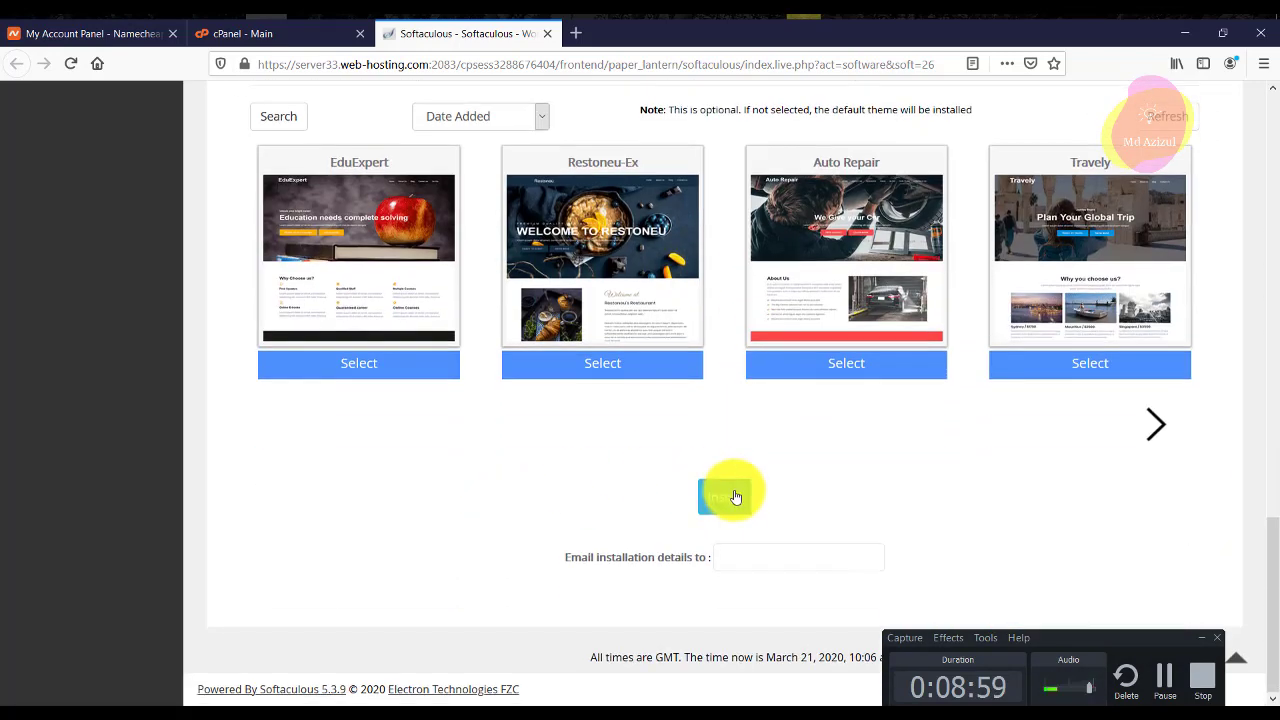
{"action": "left_click", "coordinate": [731, 495]}
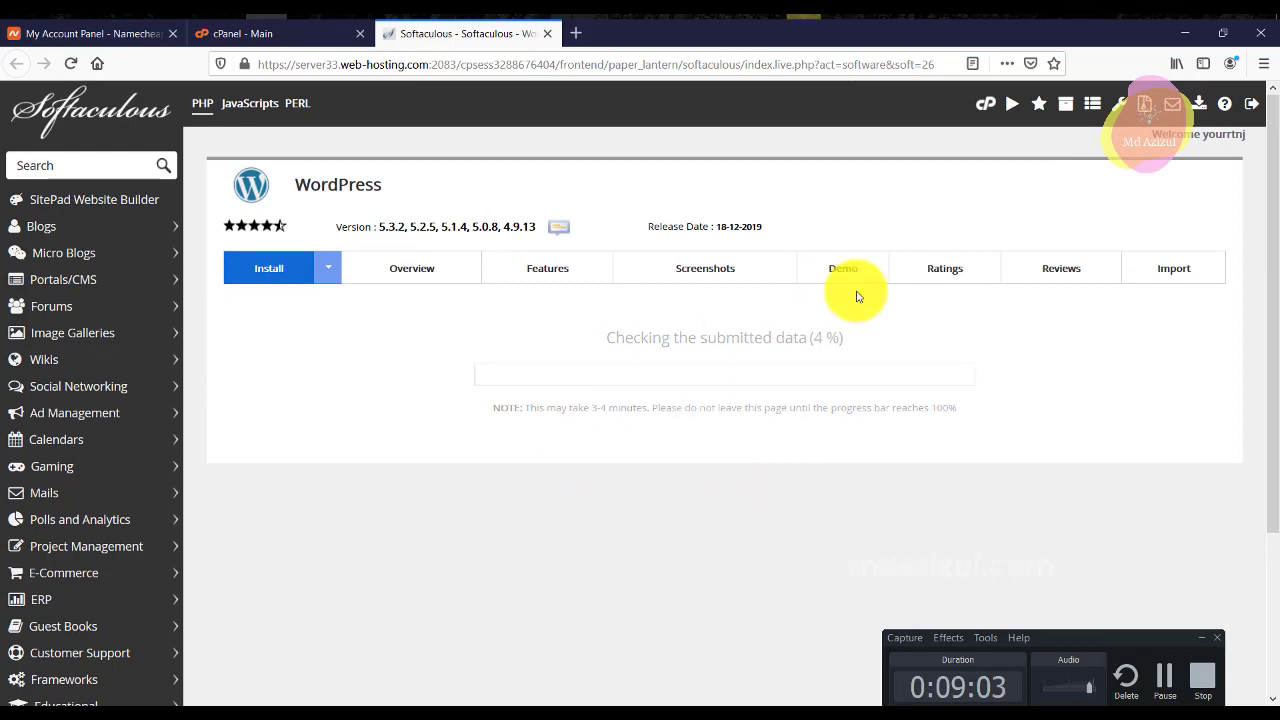
Switch the install domain to o.your-dev.website and run the WordPress installation.
{"action": "scroll", "coordinate": [532, 378], "scroll_direction": "down", "scroll_amount": 5}
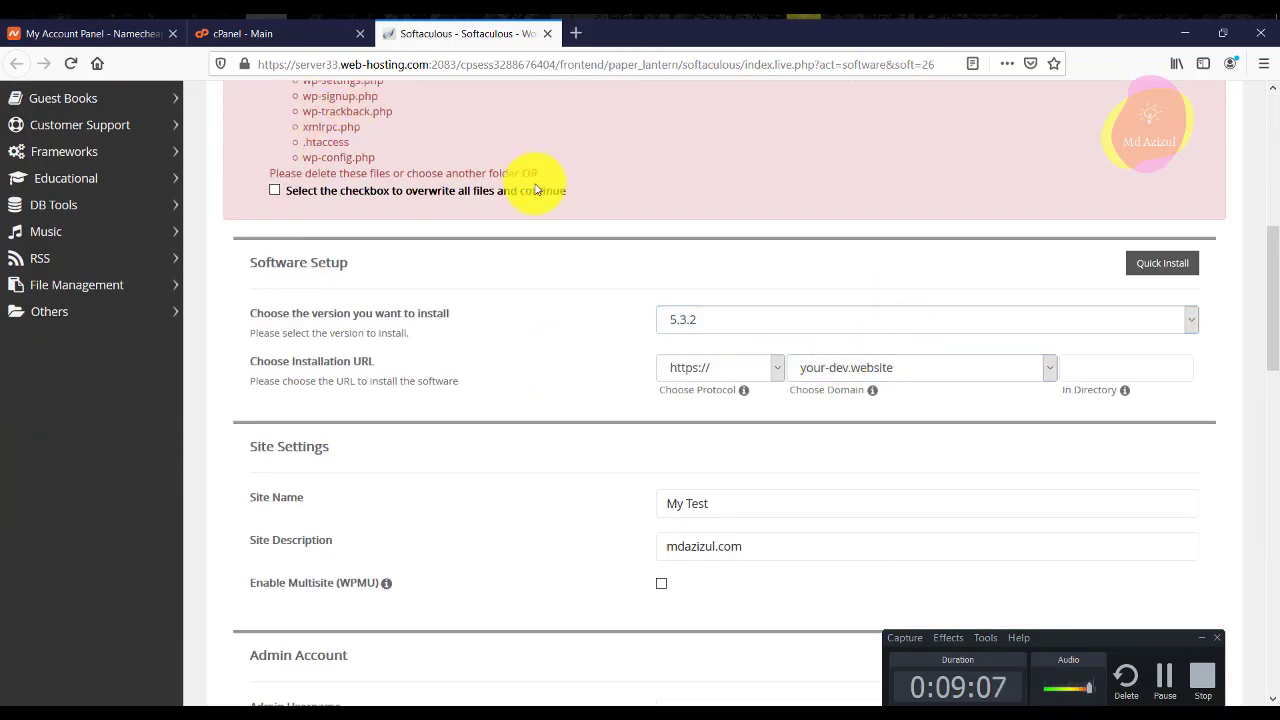
{"action": "left_click", "coordinate": [814, 367]}
{"action": "left_click", "coordinate": [834, 418]}
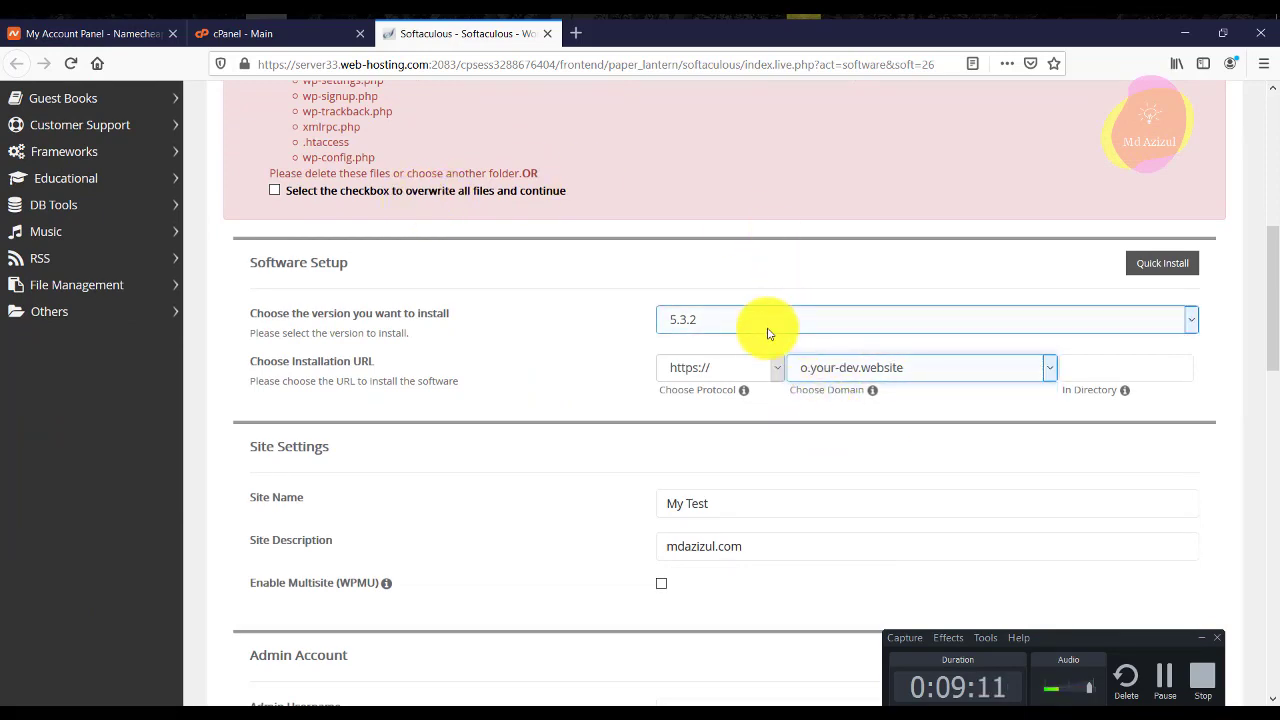
{"action": "scroll", "coordinate": [770, 333], "scroll_direction": "down", "scroll_amount": 3}
{"action": "scroll", "coordinate": [797, 347], "scroll_direction": "down", "scroll_amount": 10}
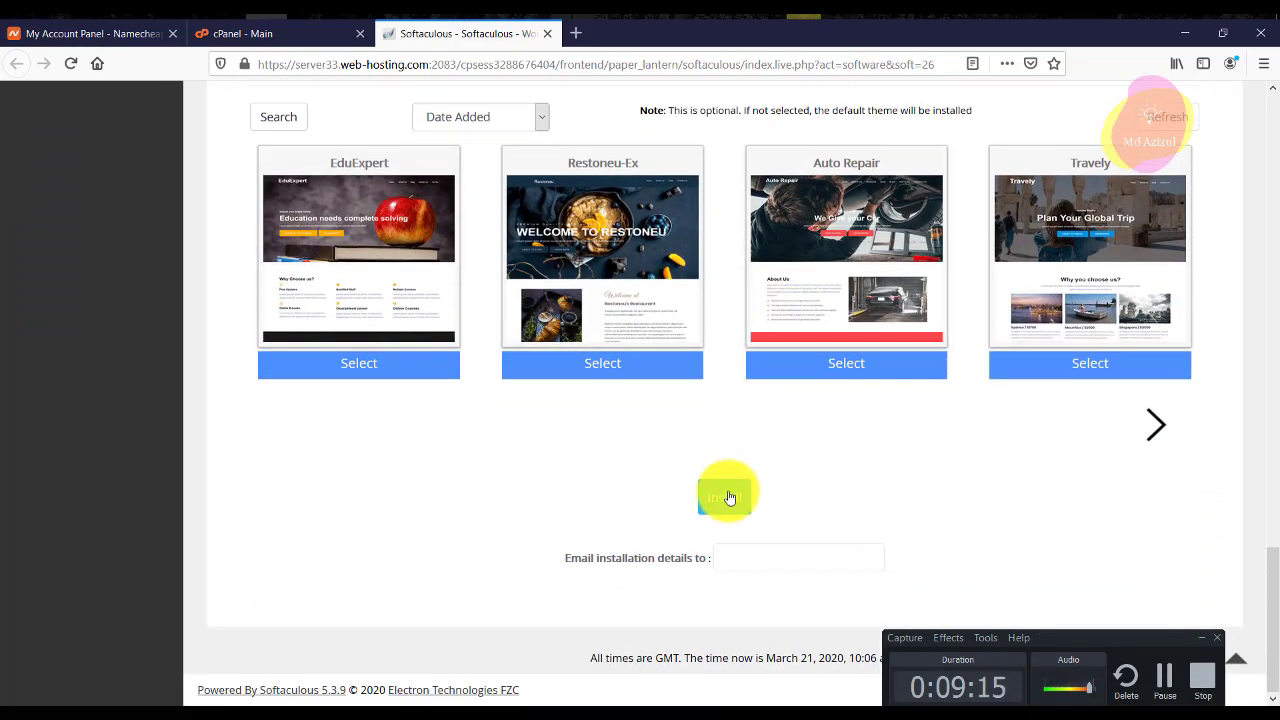
{"action": "left_click", "coordinate": [729, 497]}
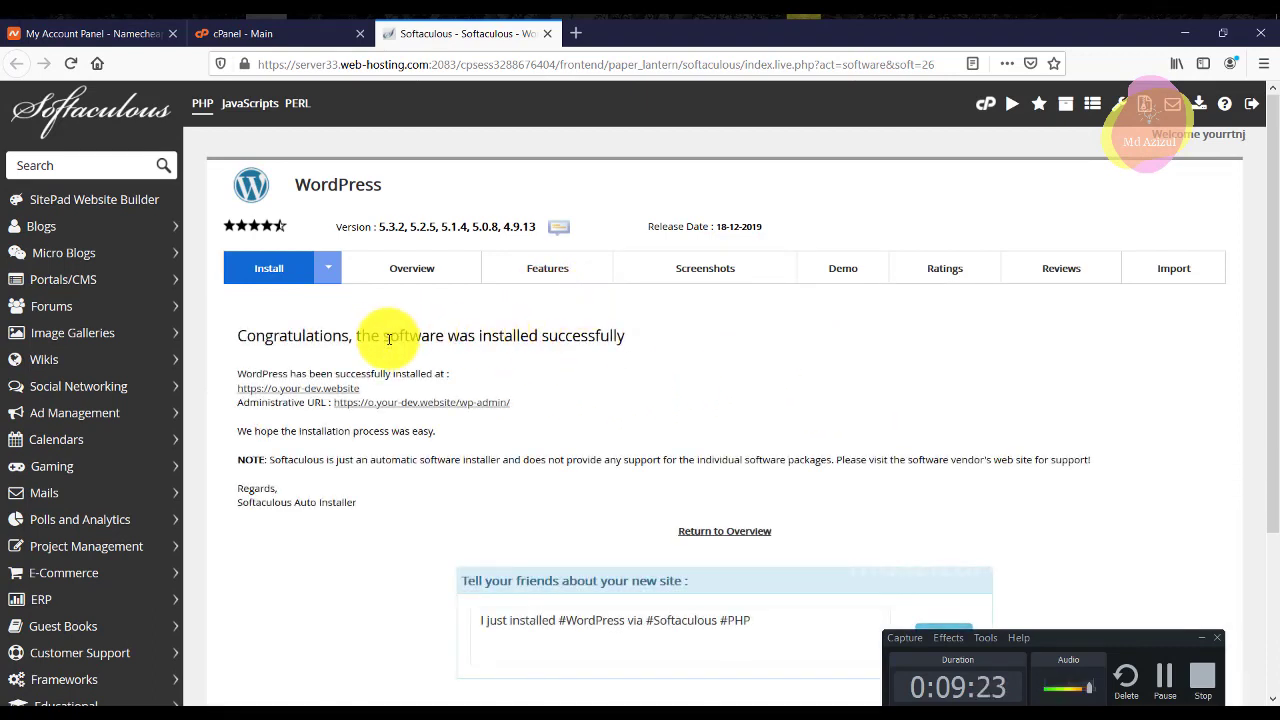
Open the new site's address and its /wp-admin/ Dashboard link in new tabs.
{"action": "triple_click", "coordinate": [389, 338]}
{"action": "double_click", "coordinate": [522, 336]}
{"action": "left_click", "coordinate": [542, 333]}
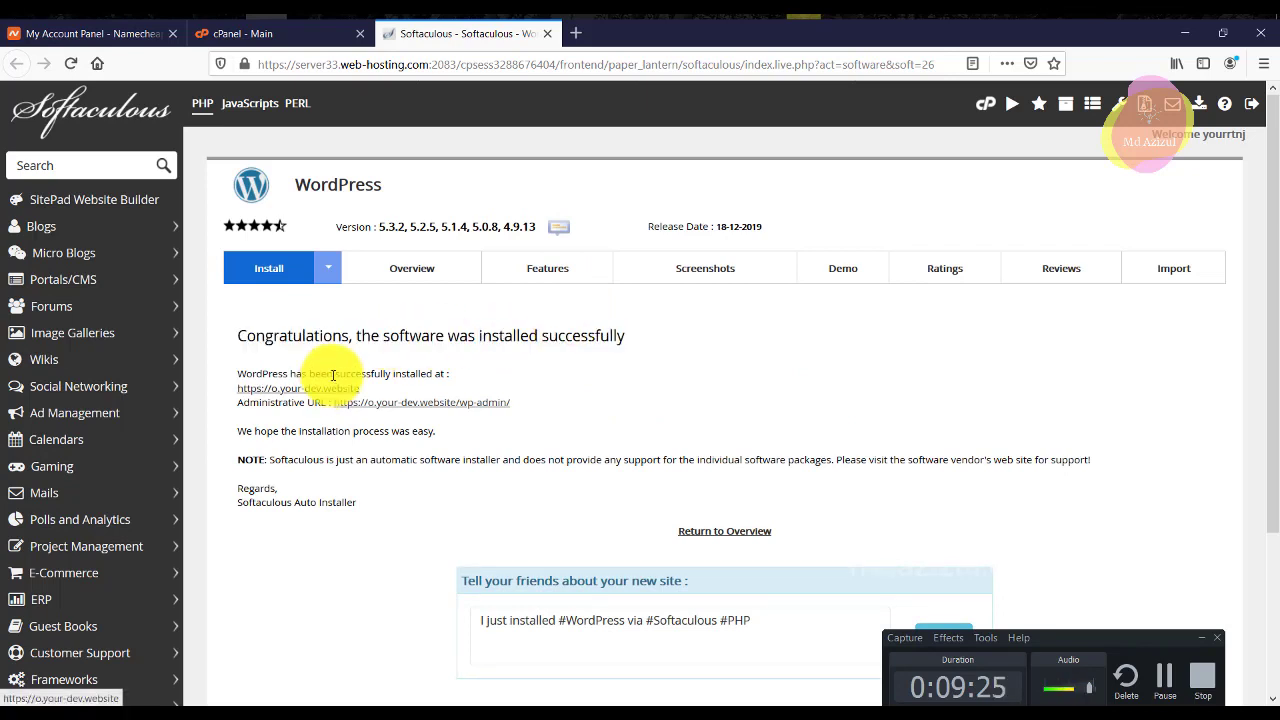
{"action": "right_click", "coordinate": [316, 388]}
{"action": "left_click", "coordinate": [346, 400]}
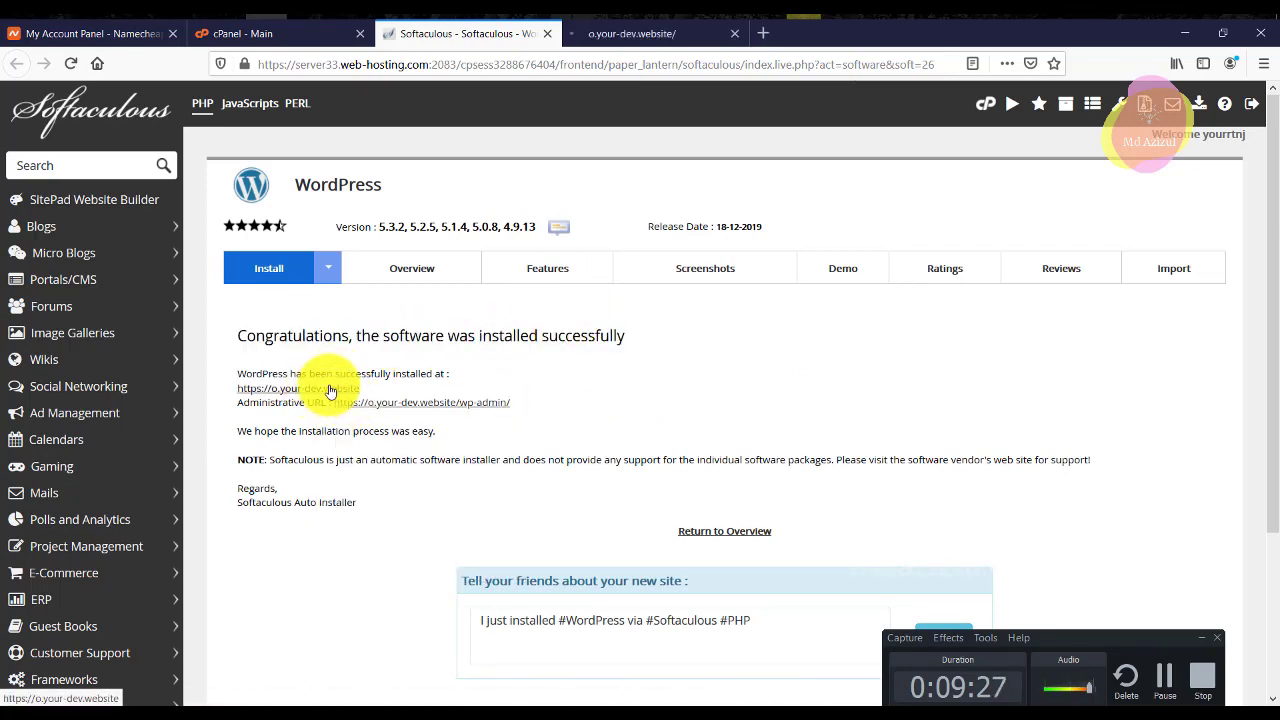
{"action": "right_click", "coordinate": [455, 407]}
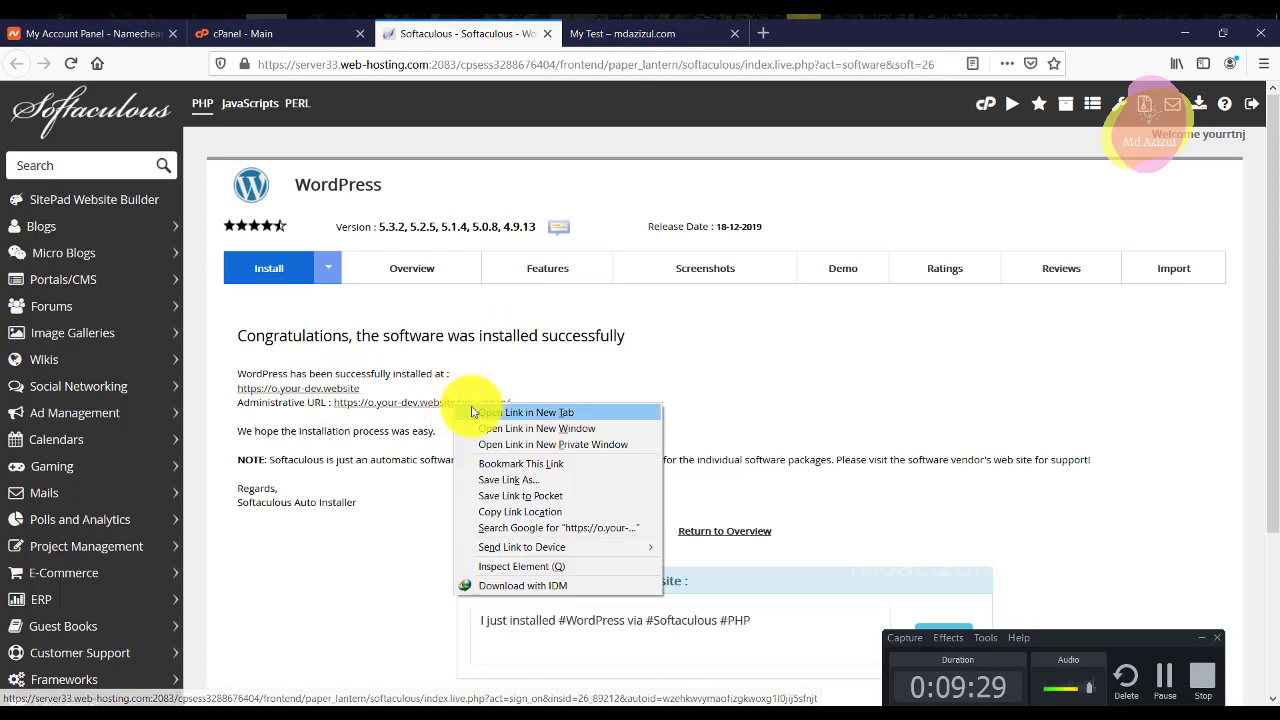
{"action": "left_click", "coordinate": [485, 414]}
Browse the new My Test front page, then return to the admin Dashboard.
{"action": "left_click", "coordinate": [614, 34]}
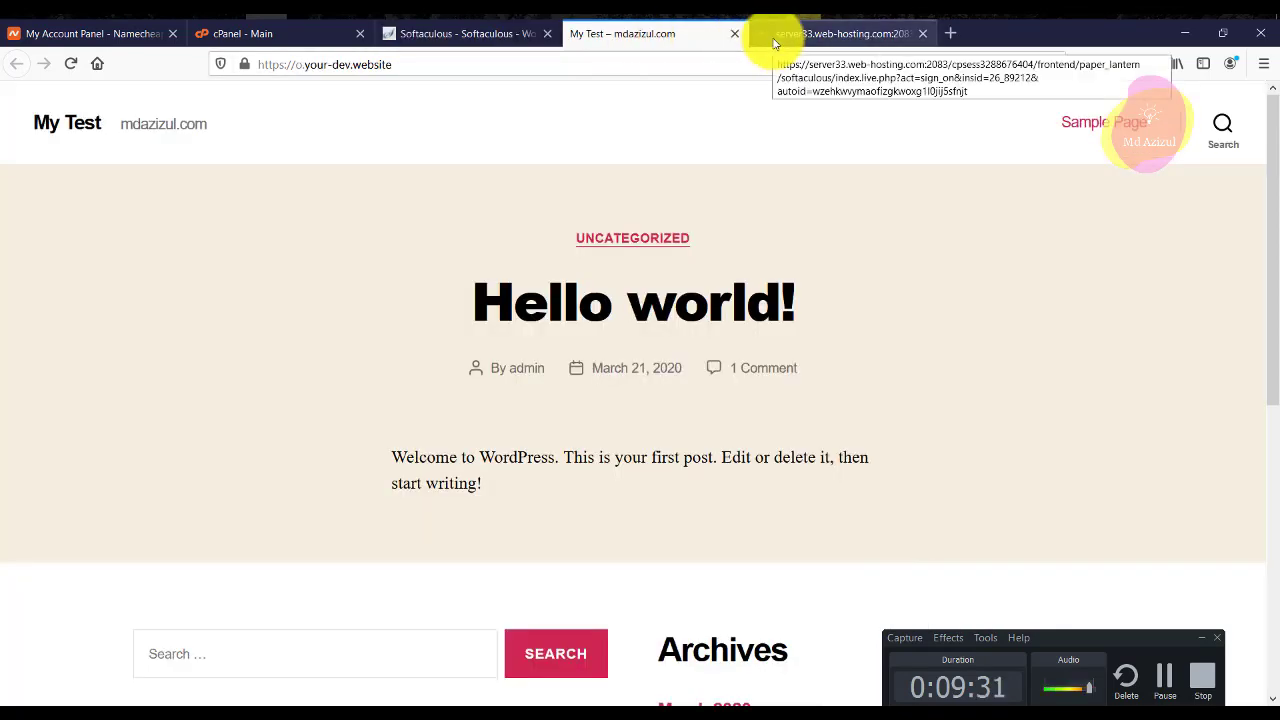
{"action": "left_click", "coordinate": [773, 38]}
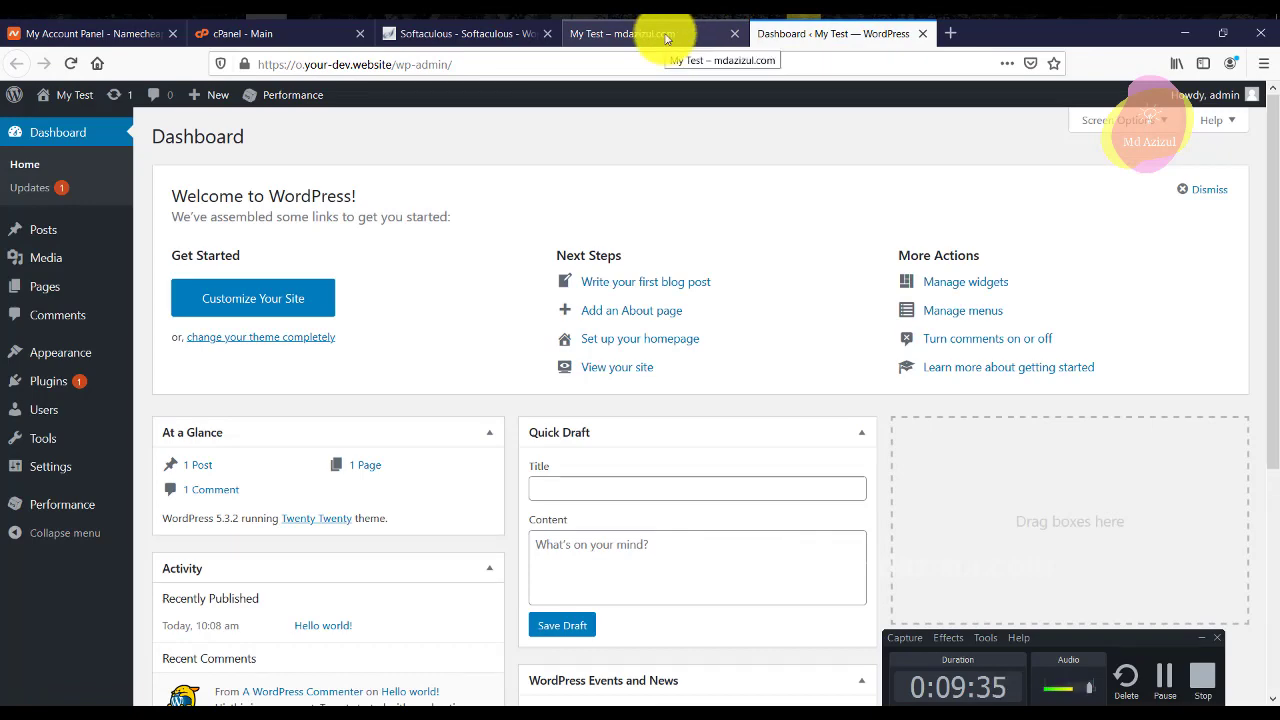
{"action": "left_click", "coordinate": [667, 38]}
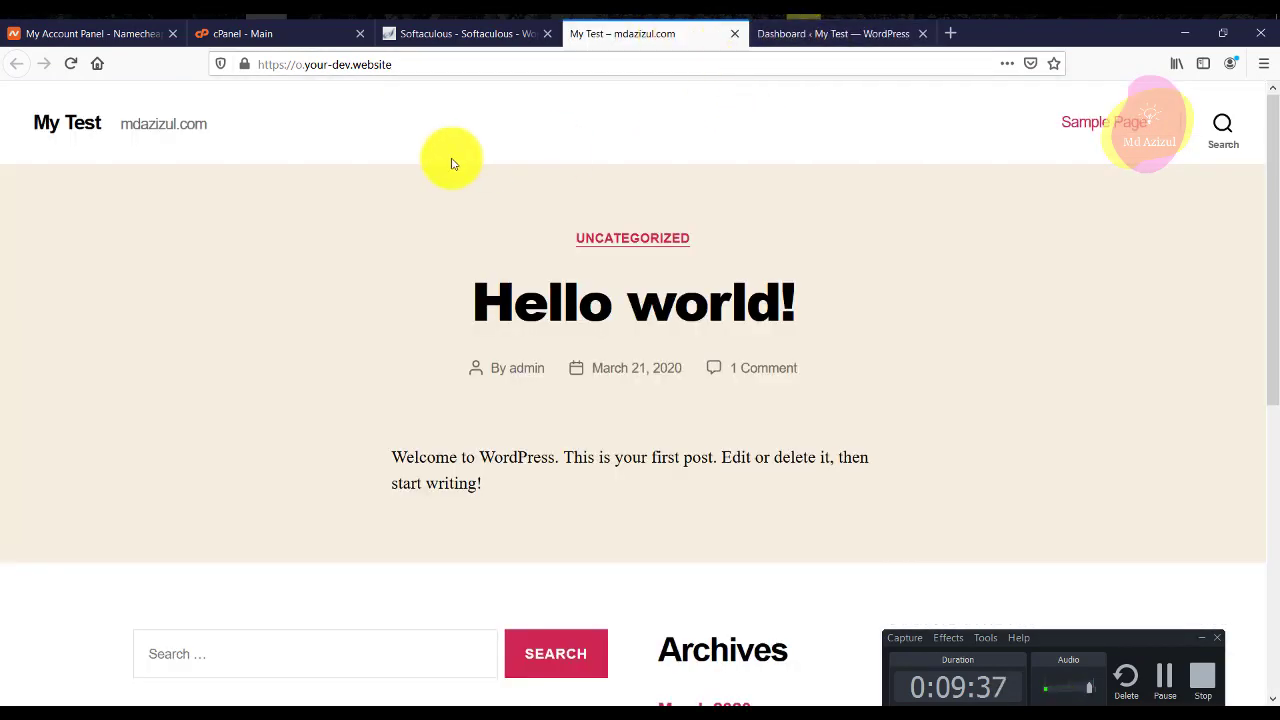
{"action": "scroll", "coordinate": [811, 254], "scroll_direction": "down", "scroll_amount": 4}
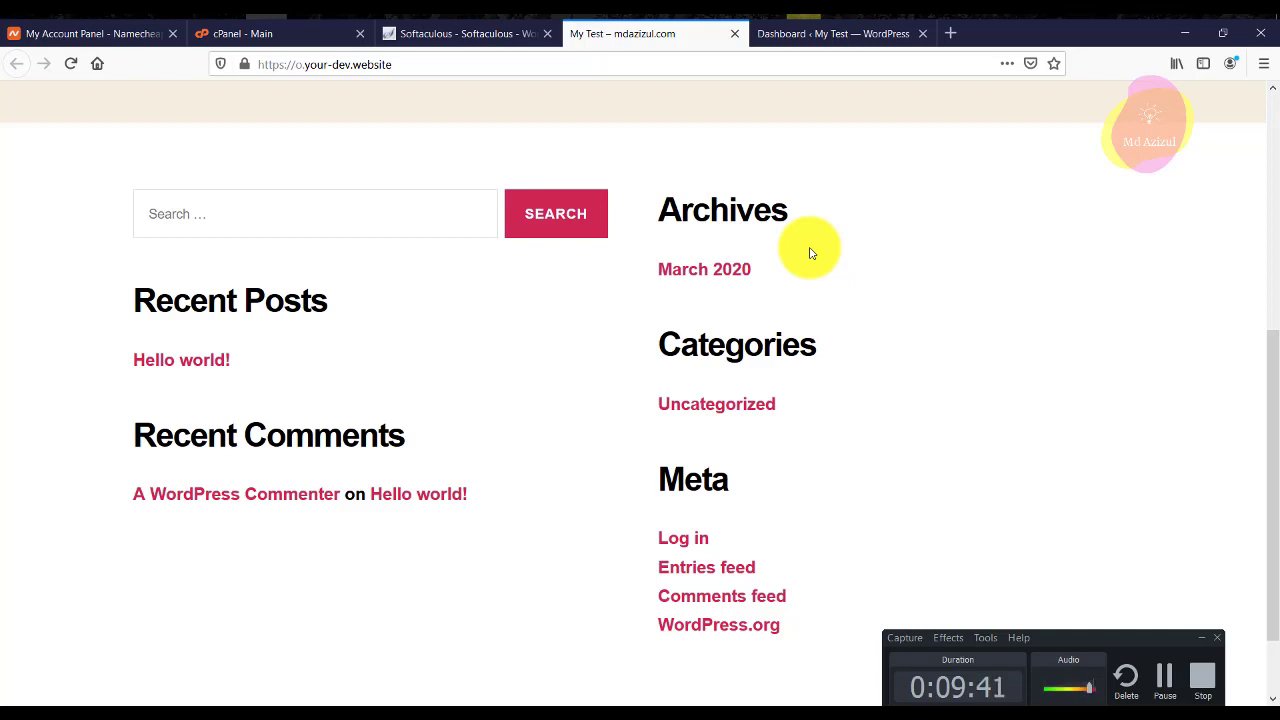
{"action": "left_click", "coordinate": [833, 40]}
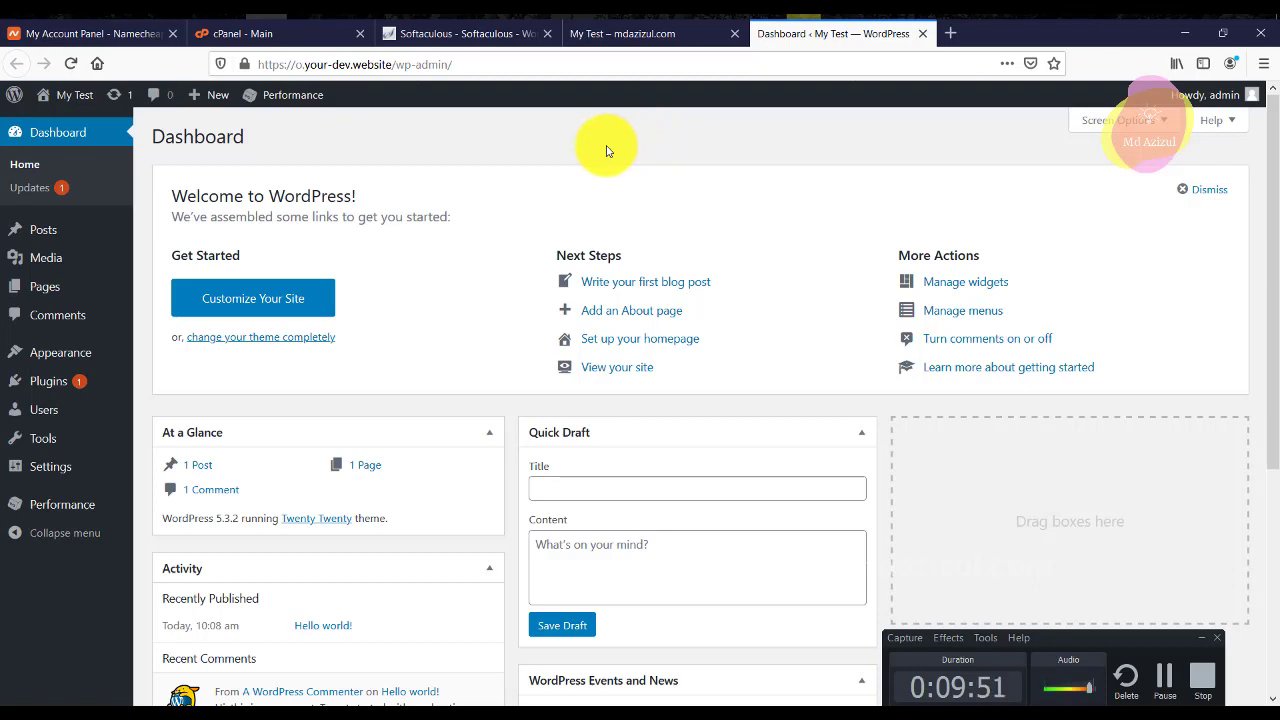
{"action": "left_click", "coordinate": [686, 31]}
{"action": "scroll", "coordinate": [645, 235], "scroll_direction": "up", "scroll_amount": 5}
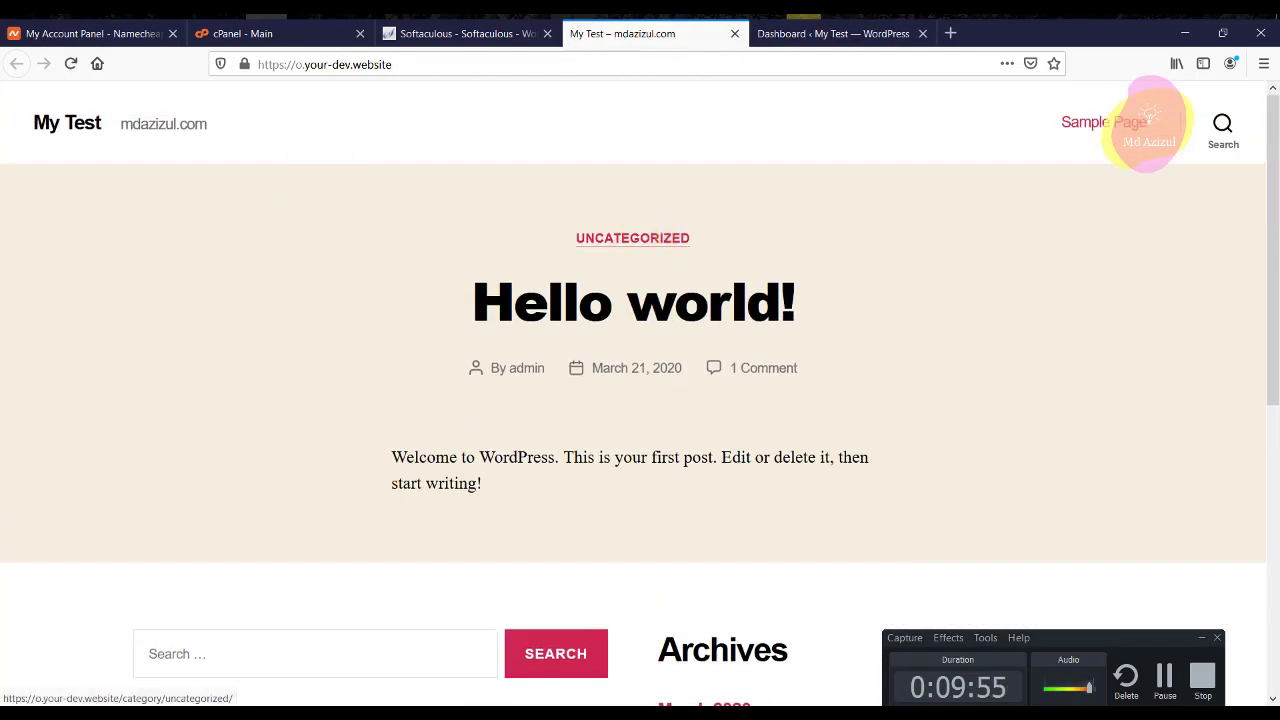
{"action": "left_click", "coordinate": [1201, 637]}
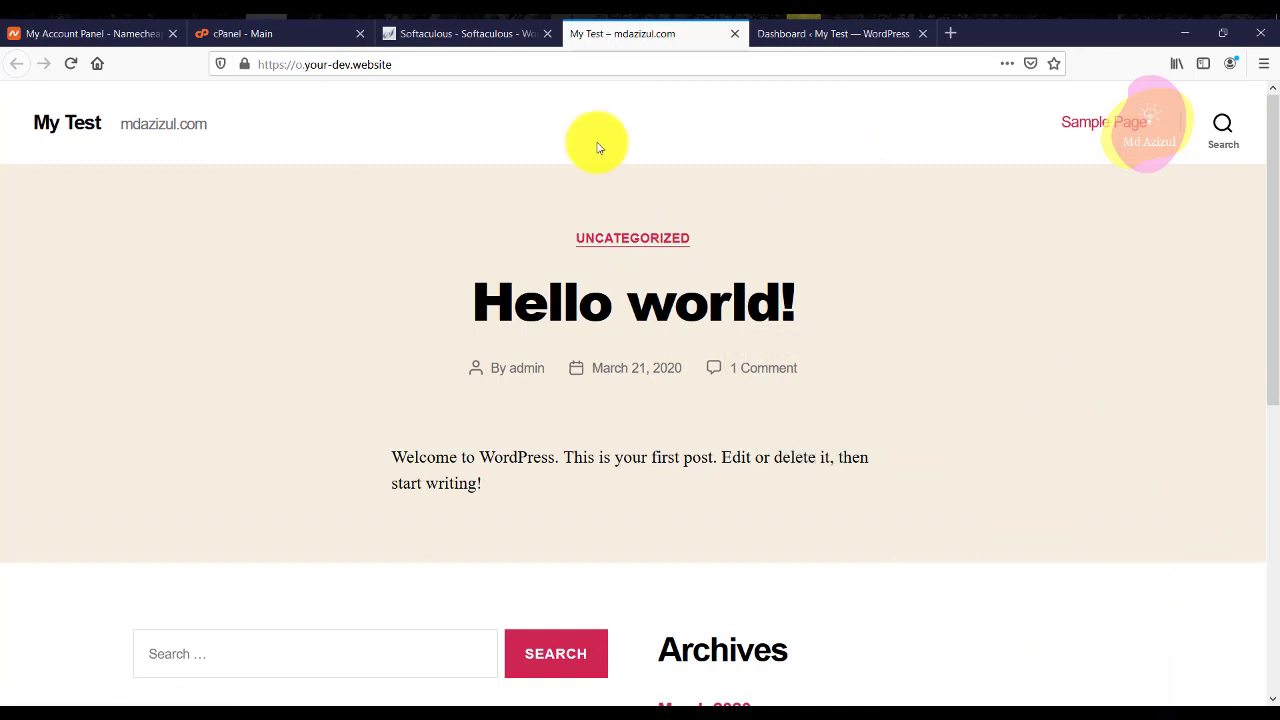
{"action": "left_click", "coordinate": [443, 64]}
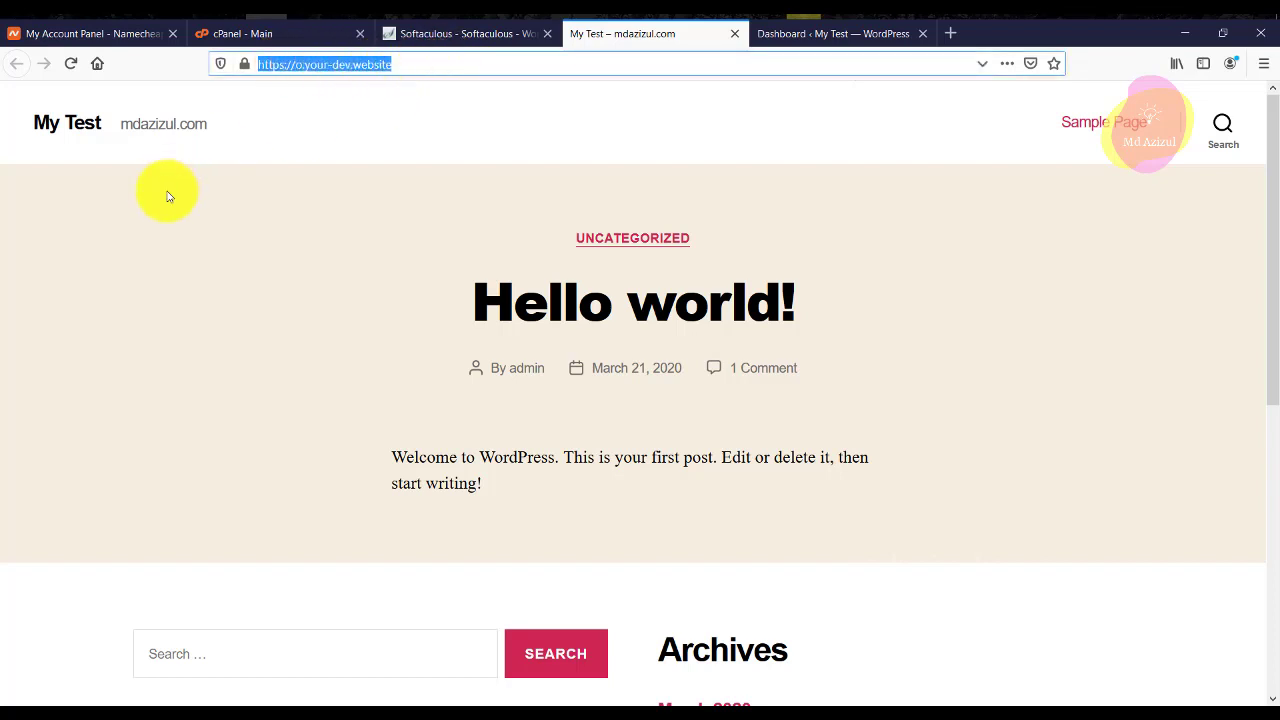
{"action": "scroll", "coordinate": [868, 290], "scroll_direction": "down", "scroll_amount": 5}
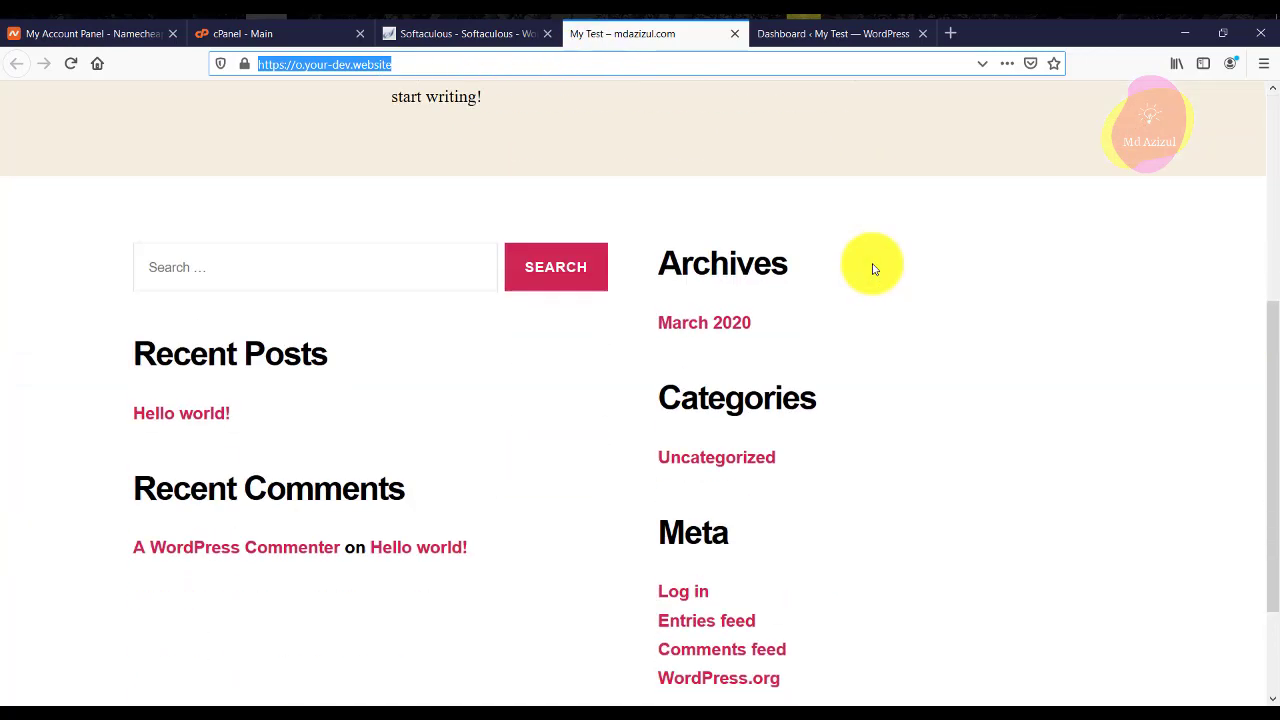
{"action": "left_click", "coordinate": [800, 33]}
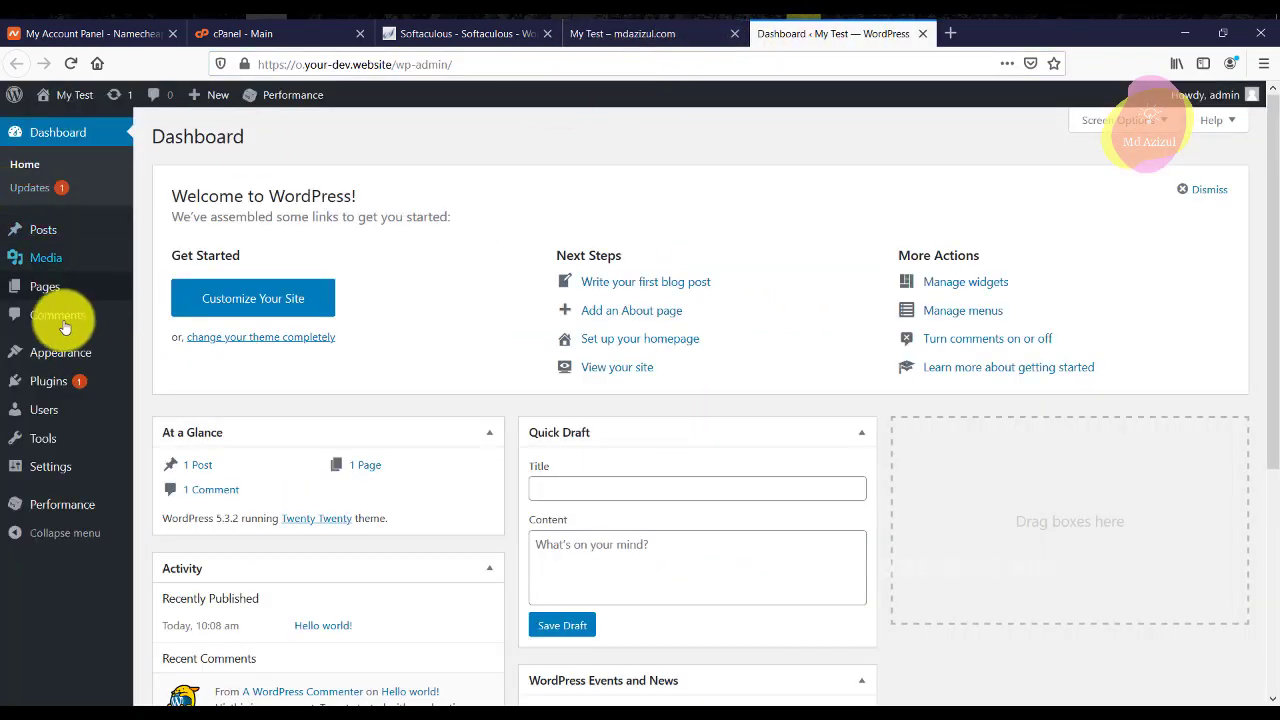
Open the installed themes list under Appearance > Themes.
{"action": "mouse_move", "coordinate": [40, 354]}
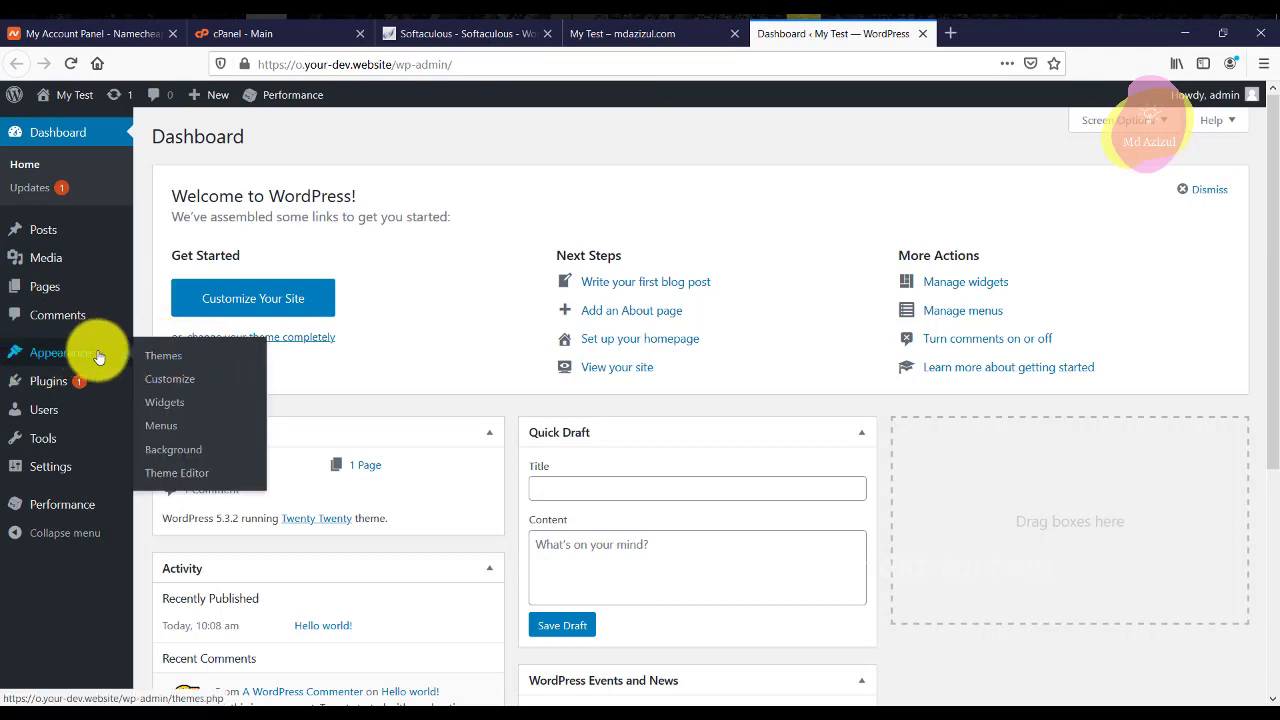
{"action": "left_click", "coordinate": [170, 355]}
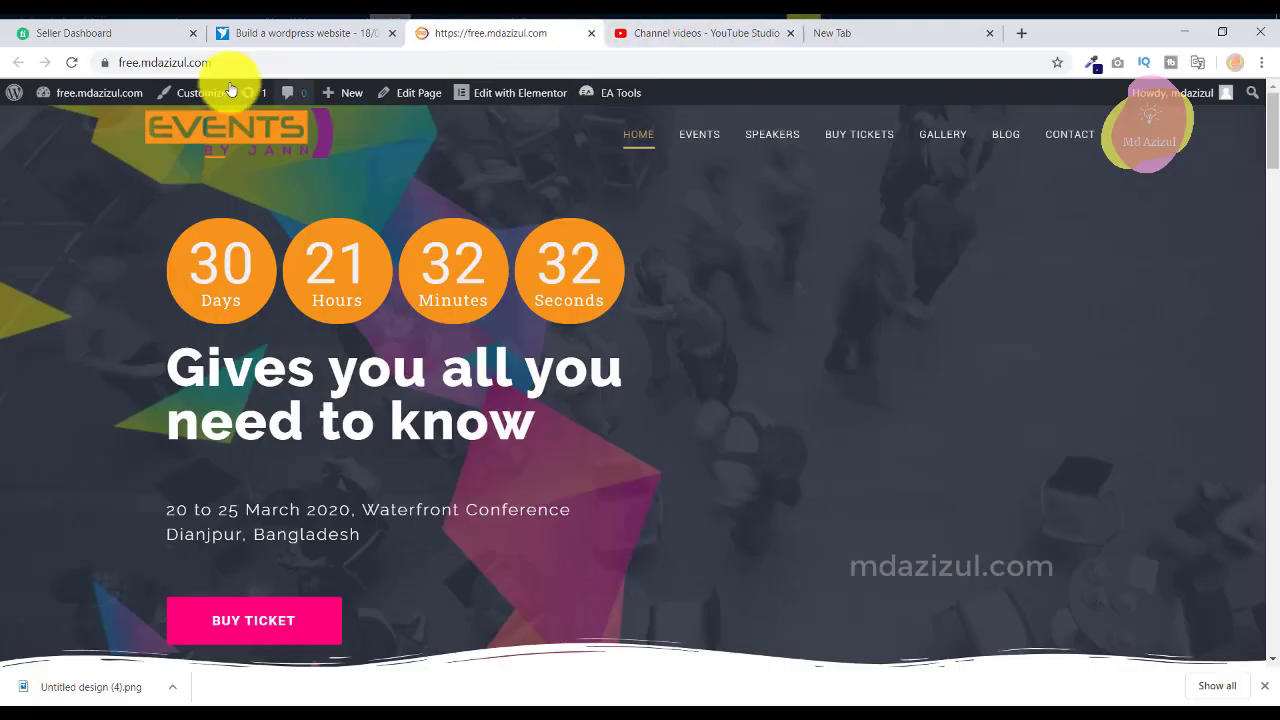
{"action": "mouse_move", "coordinate": [98, 98]}
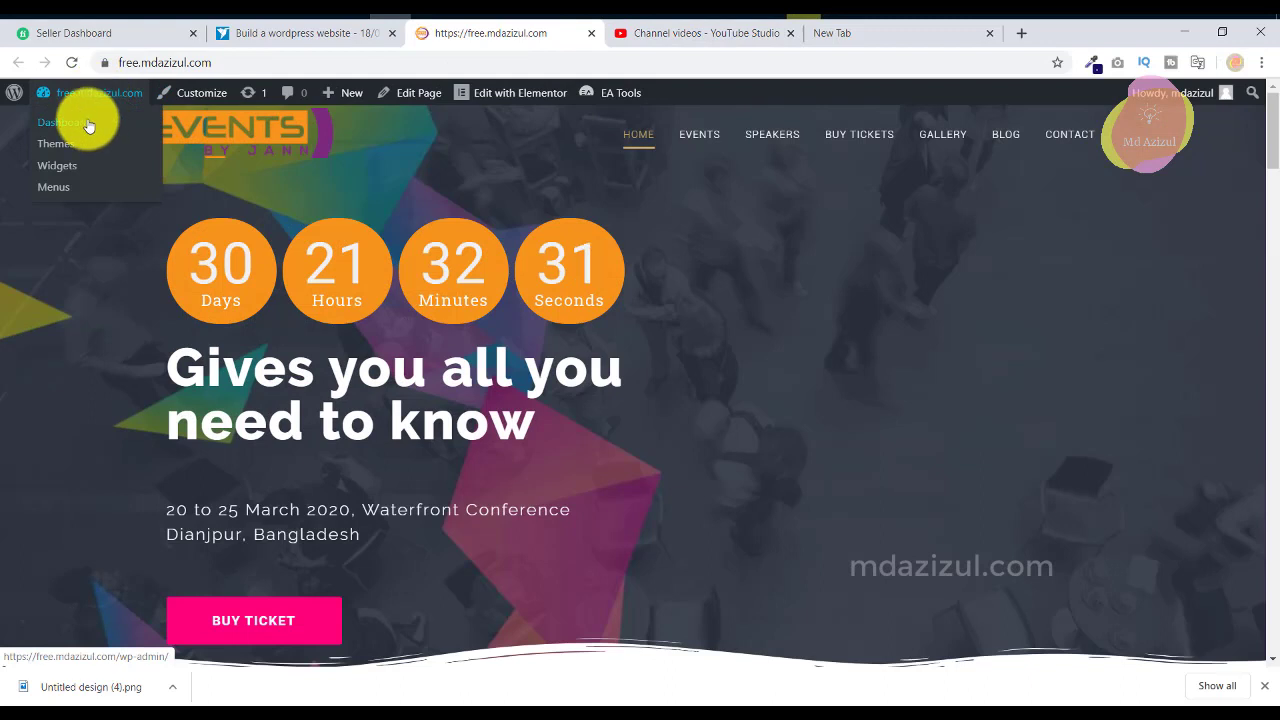
{"action": "middle_click", "coordinate": [60, 143]}
{"action": "left_click", "coordinate": [667, 39]}
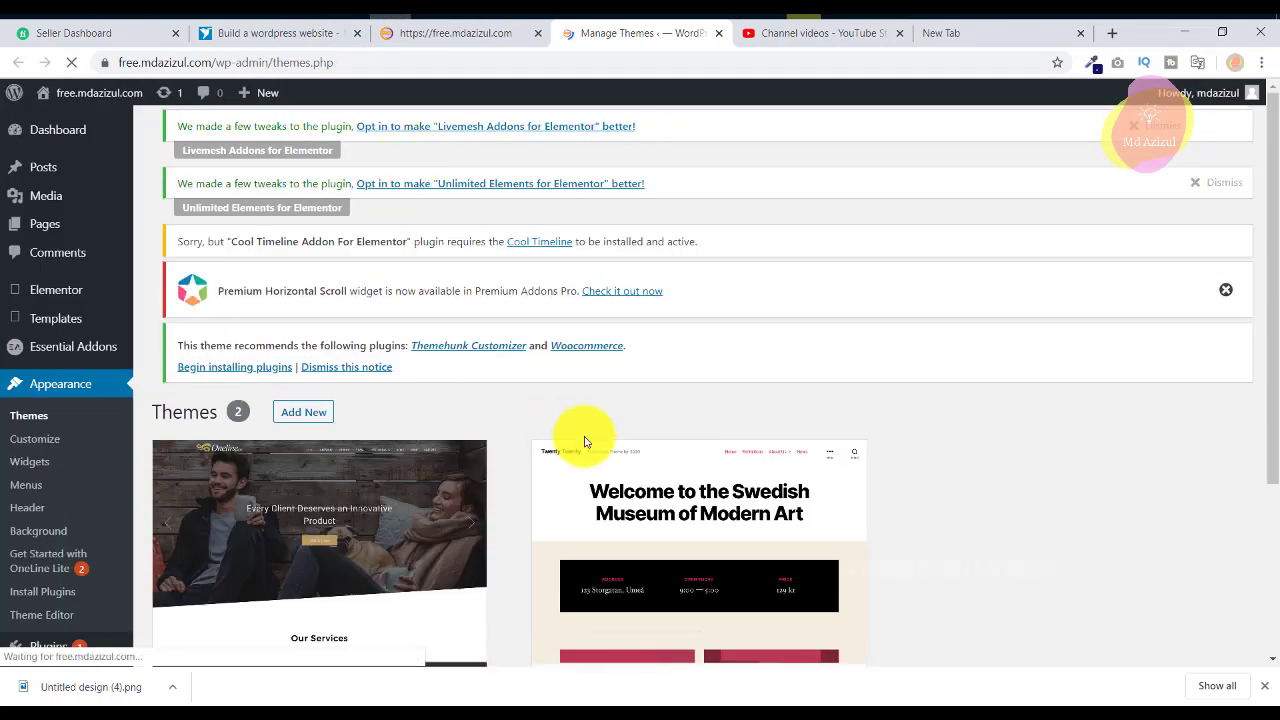
{"action": "scroll", "coordinate": [418, 443], "scroll_direction": "down", "scroll_amount": 3}
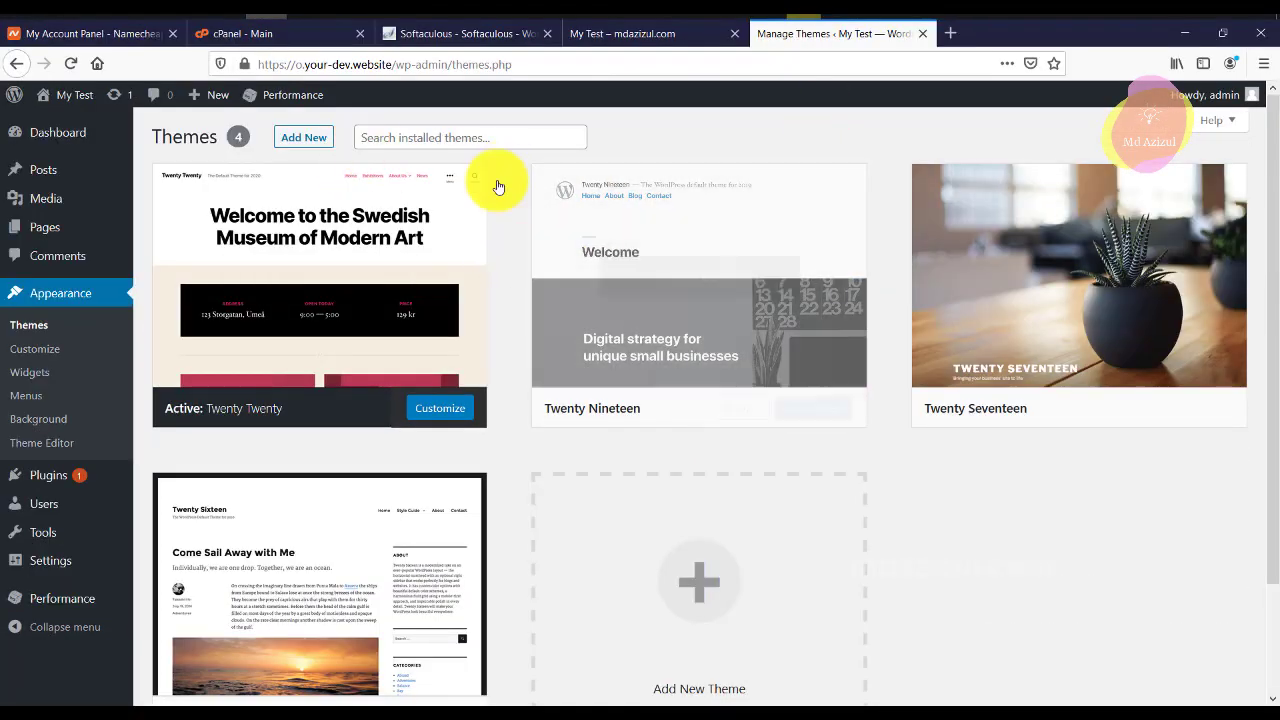
Delete the Twenty Nineteen, Twenty Sixteen and Twenty Seventeen themes.
{"action": "left_click", "coordinate": [690, 280]}
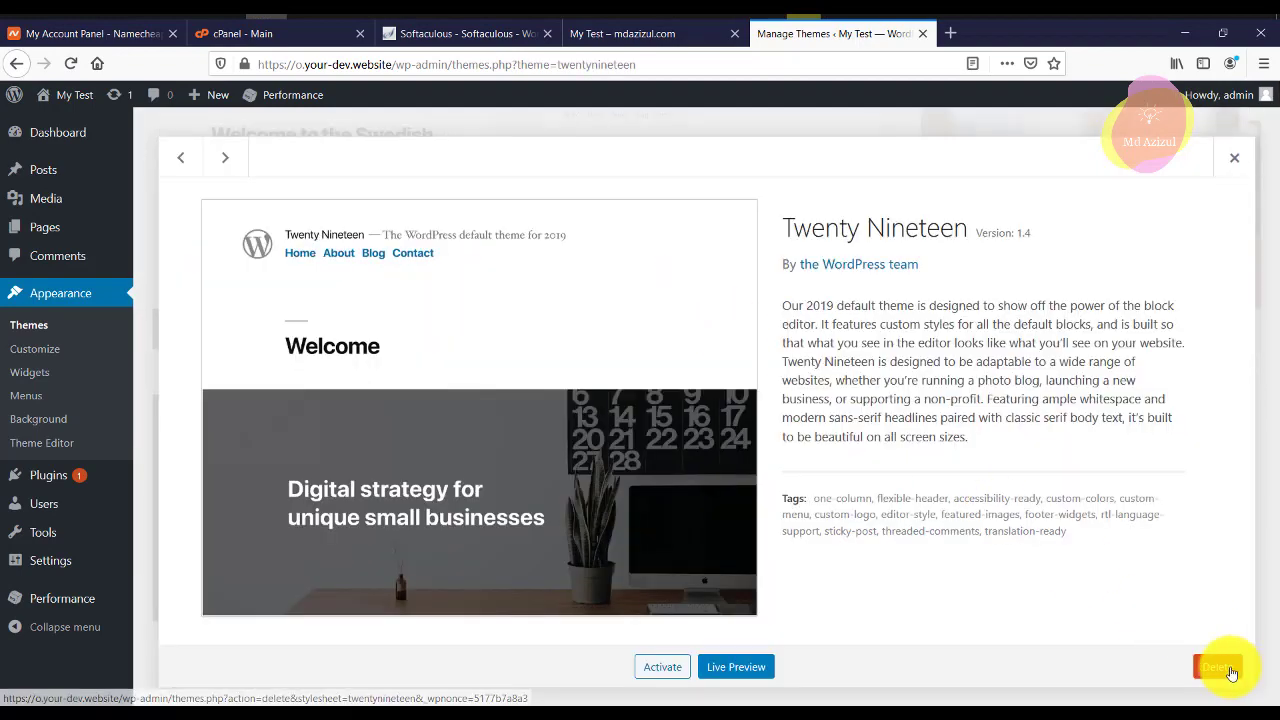
{"action": "left_click", "coordinate": [1232, 673]}
{"action": "left_click", "coordinate": [640, 343]}
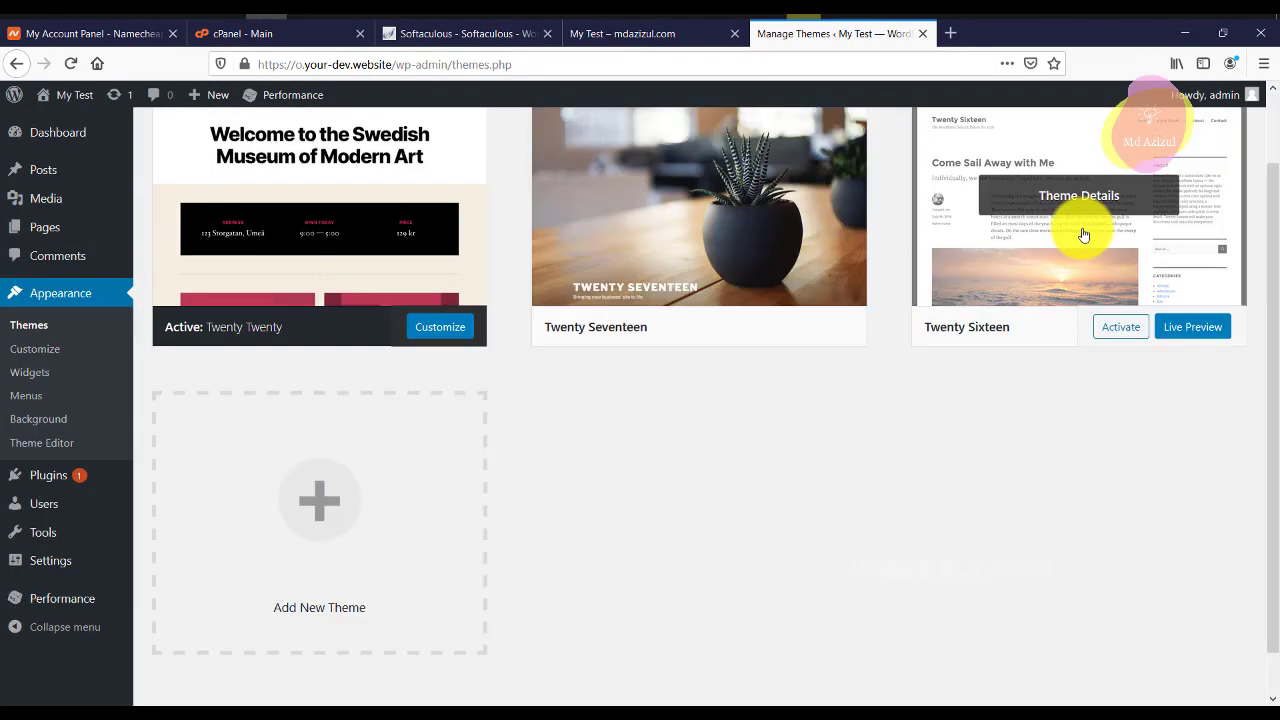
{"action": "left_click", "coordinate": [1083, 236]}
{"action": "left_click", "coordinate": [1217, 666]}
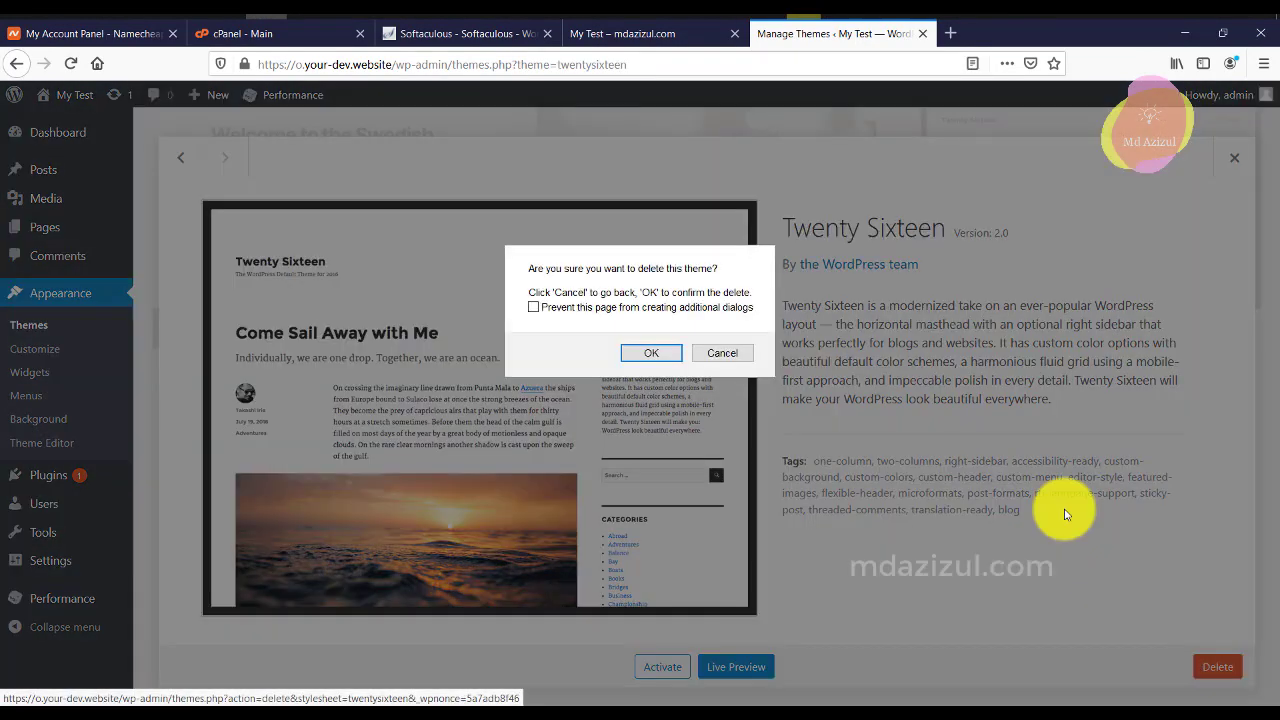
{"action": "left_click", "coordinate": [621, 356]}
{"action": "left_click", "coordinate": [680, 286]}
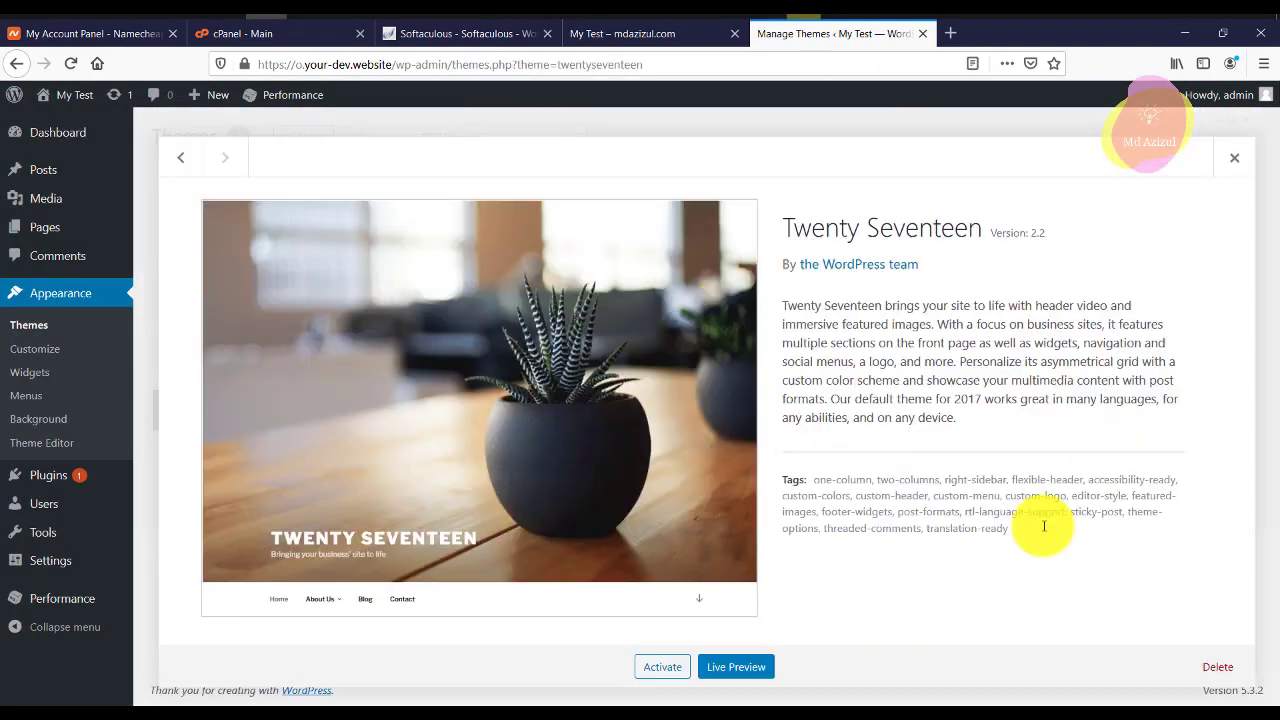
{"action": "left_click", "coordinate": [1217, 666]}
{"action": "left_click", "coordinate": [673, 352]}
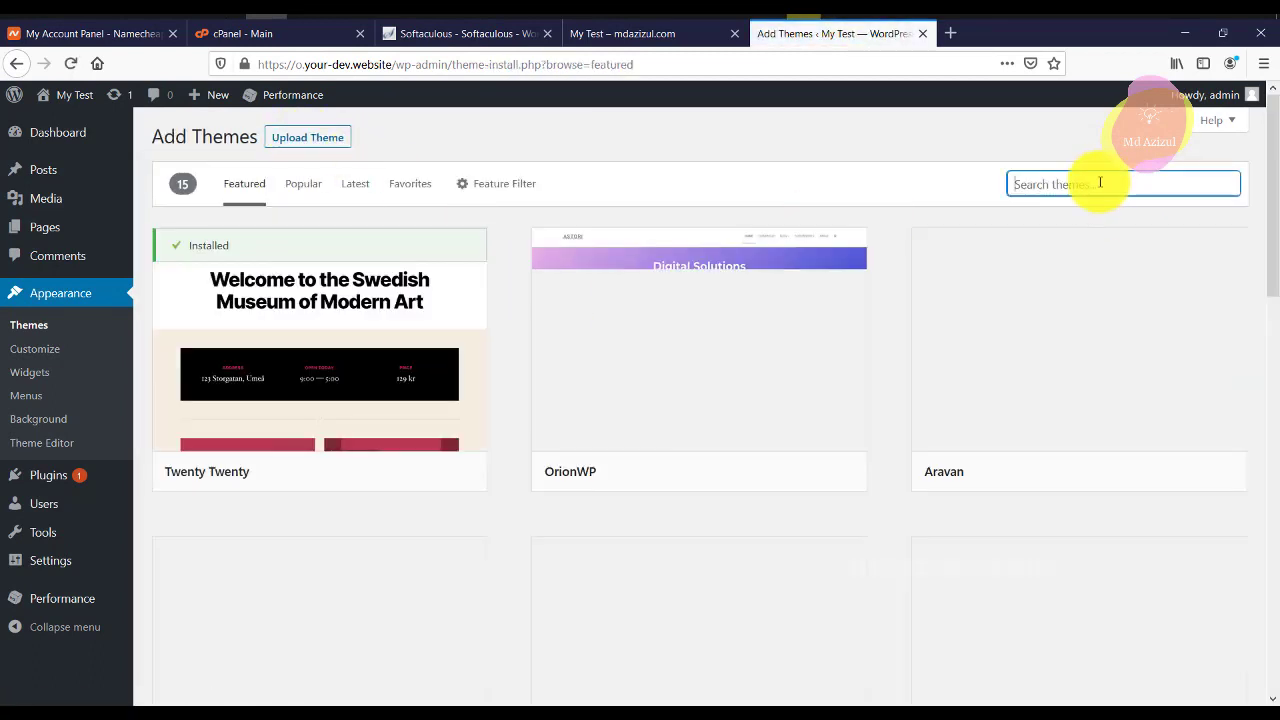
Search for 'oneline lite', then install and activate the Oneline Lite theme.
{"action": "type", "text": "oneli"}
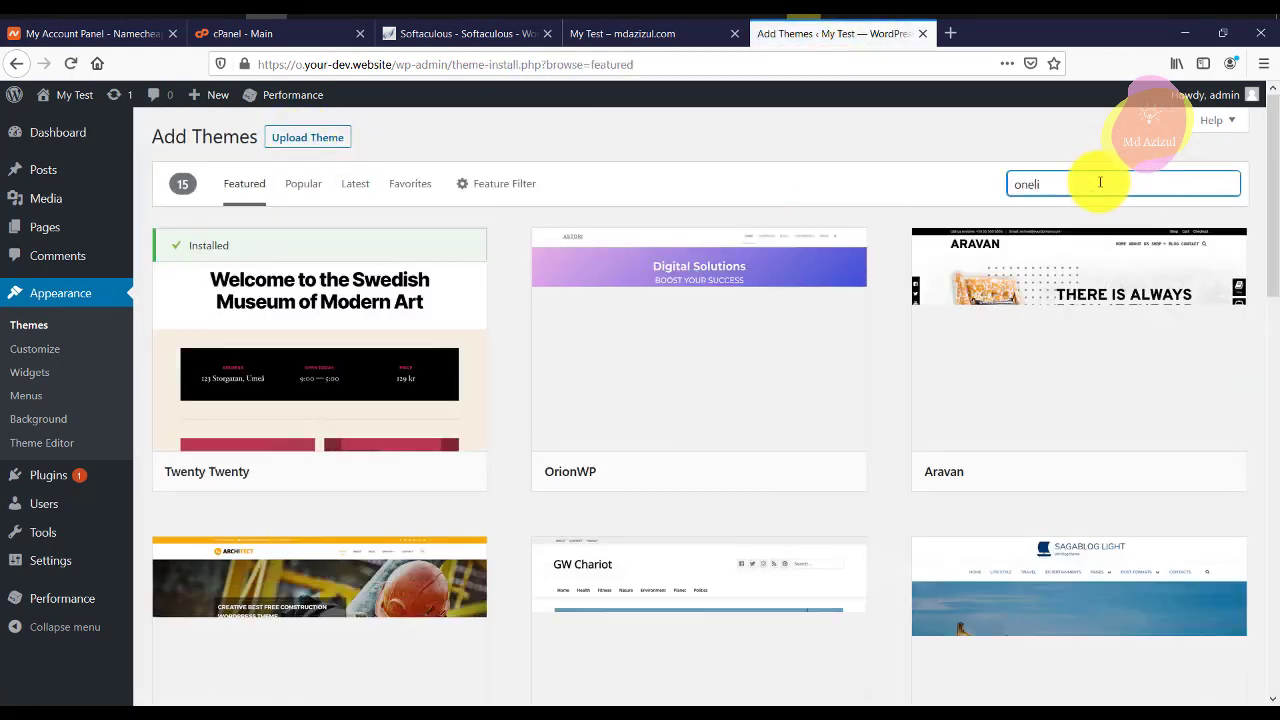
{"action": "type", "text": "ne lite"}
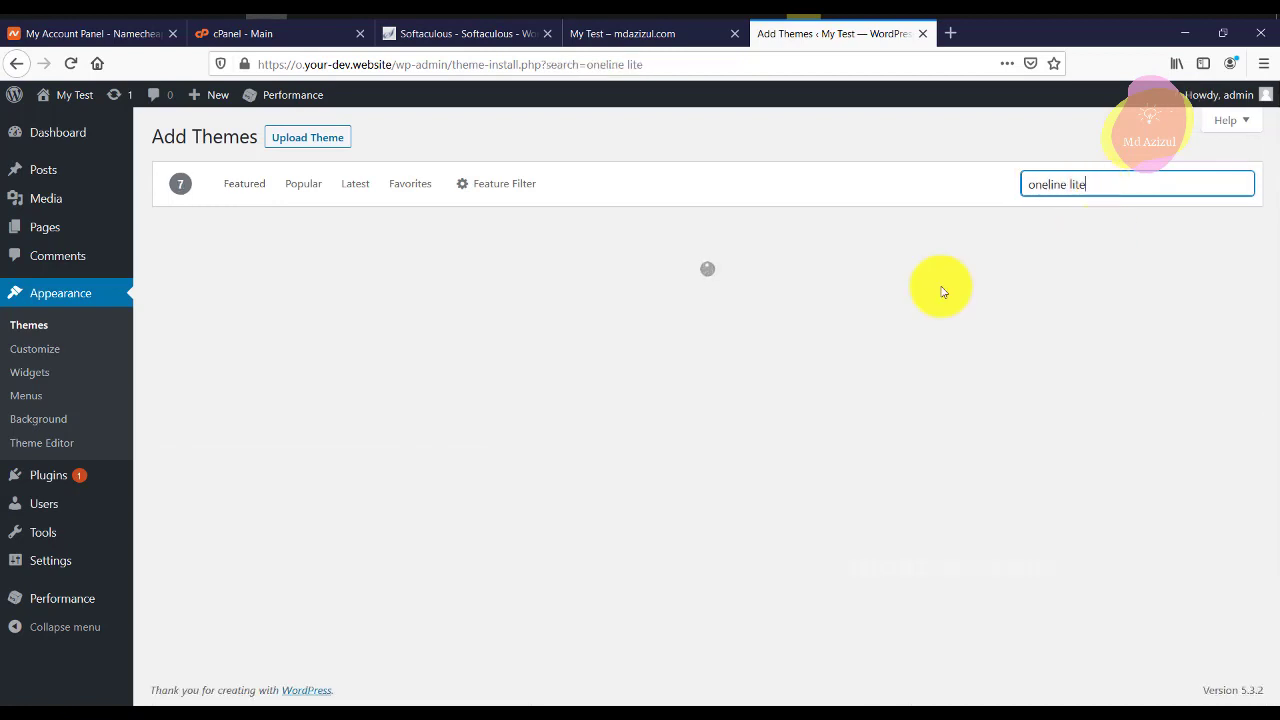
{"action": "mouse_move", "coordinate": [354, 391]}
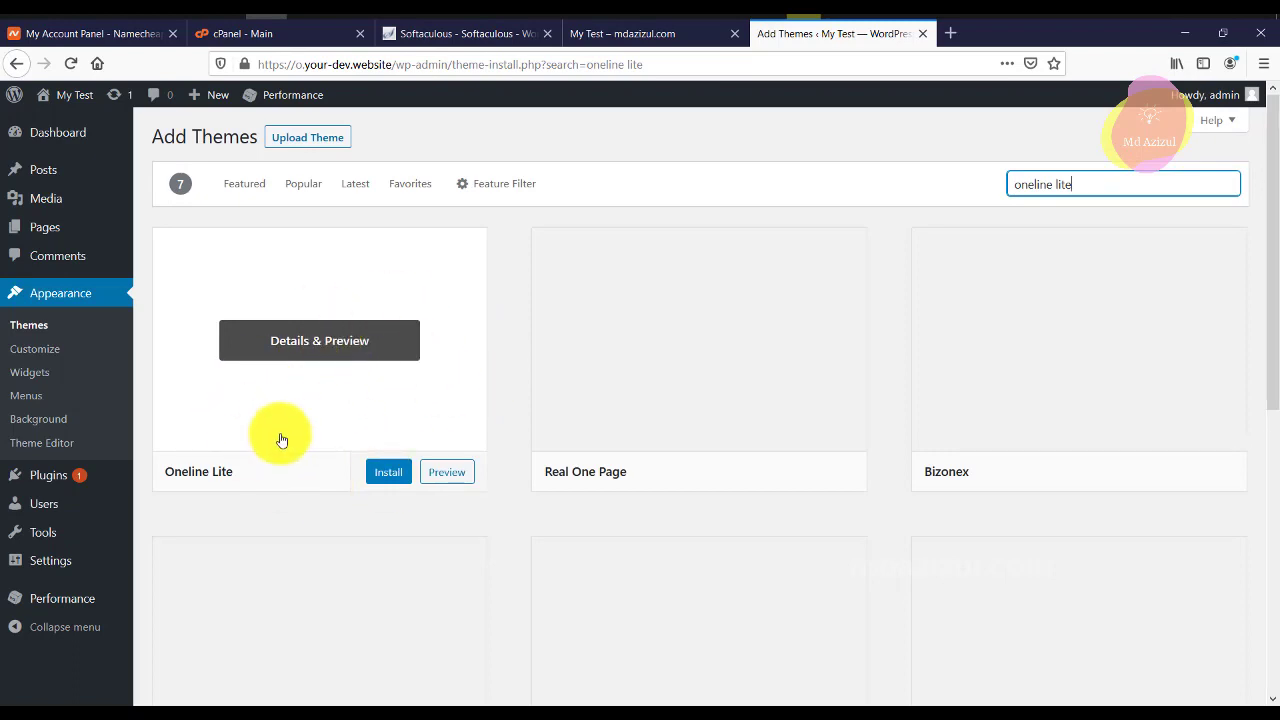
{"action": "mouse_move", "coordinate": [251, 434]}
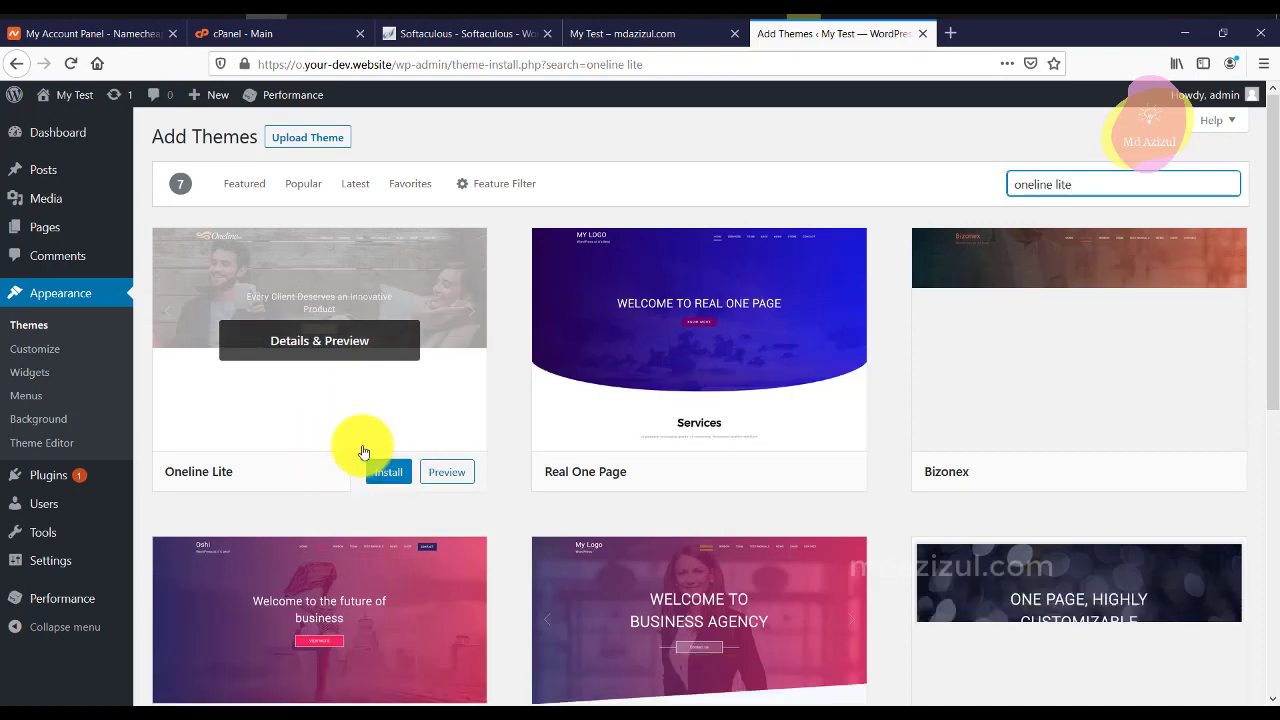
{"action": "left_click", "coordinate": [386, 473]}
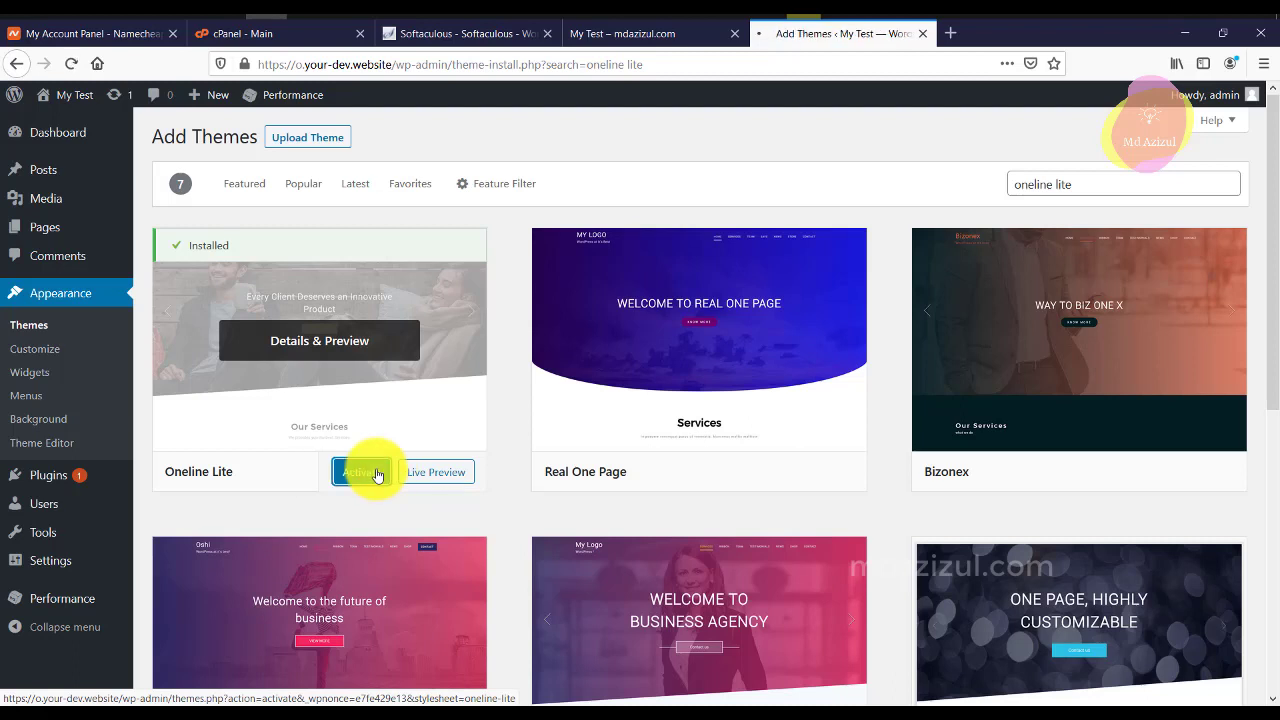
{"action": "left_click", "coordinate": [378, 473]}
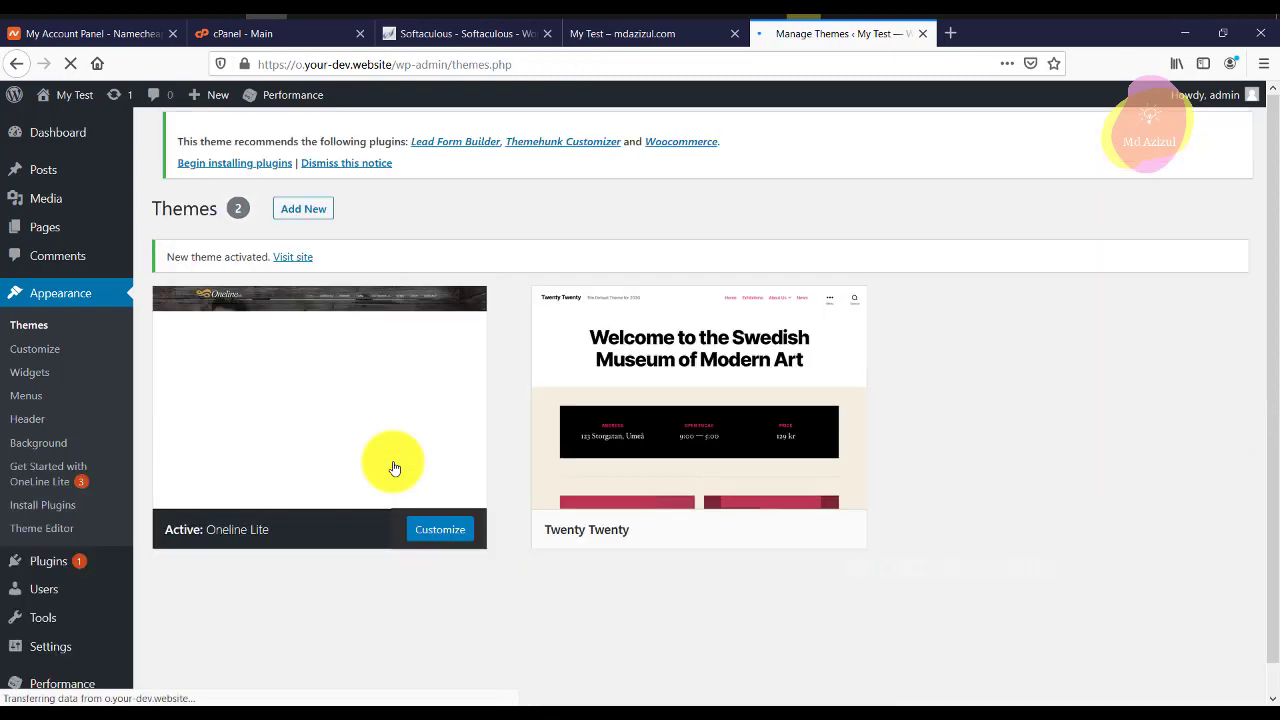
{"action": "left_click", "coordinate": [623, 34]}
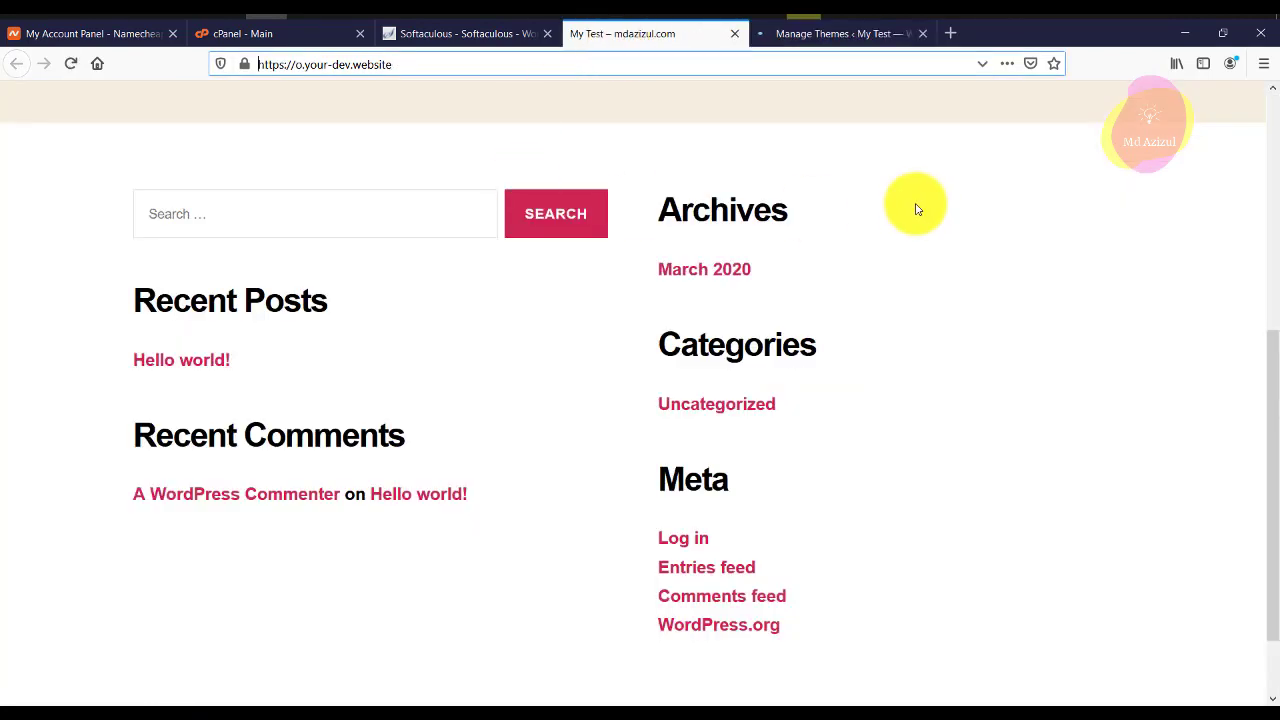
{"action": "scroll", "coordinate": [911, 206], "scroll_direction": "up", "scroll_amount": 3}
{"action": "scroll", "coordinate": [758, 202], "scroll_direction": "up", "scroll_amount": 2}
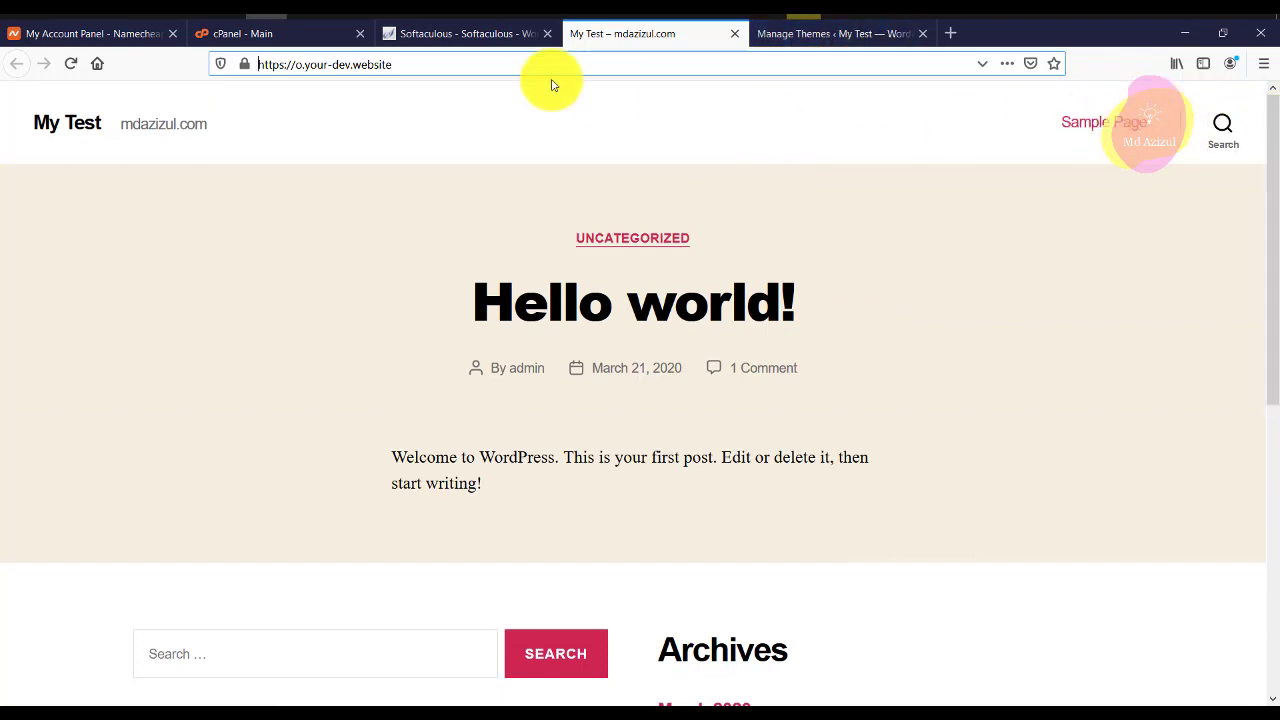
{"action": "left_click", "coordinate": [70, 66]}
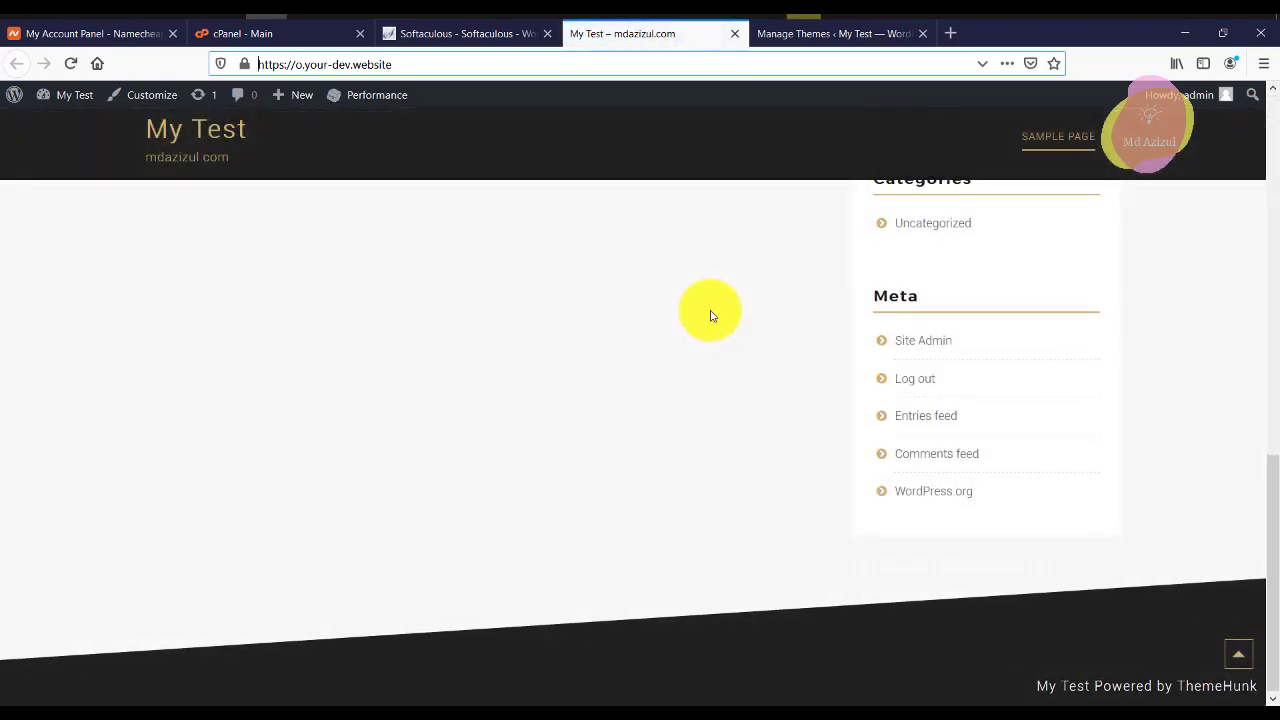
{"action": "scroll", "coordinate": [709, 309], "scroll_direction": "up", "scroll_amount": 15}
{"action": "scroll", "coordinate": [710, 316], "scroll_direction": "down", "scroll_amount": 10}
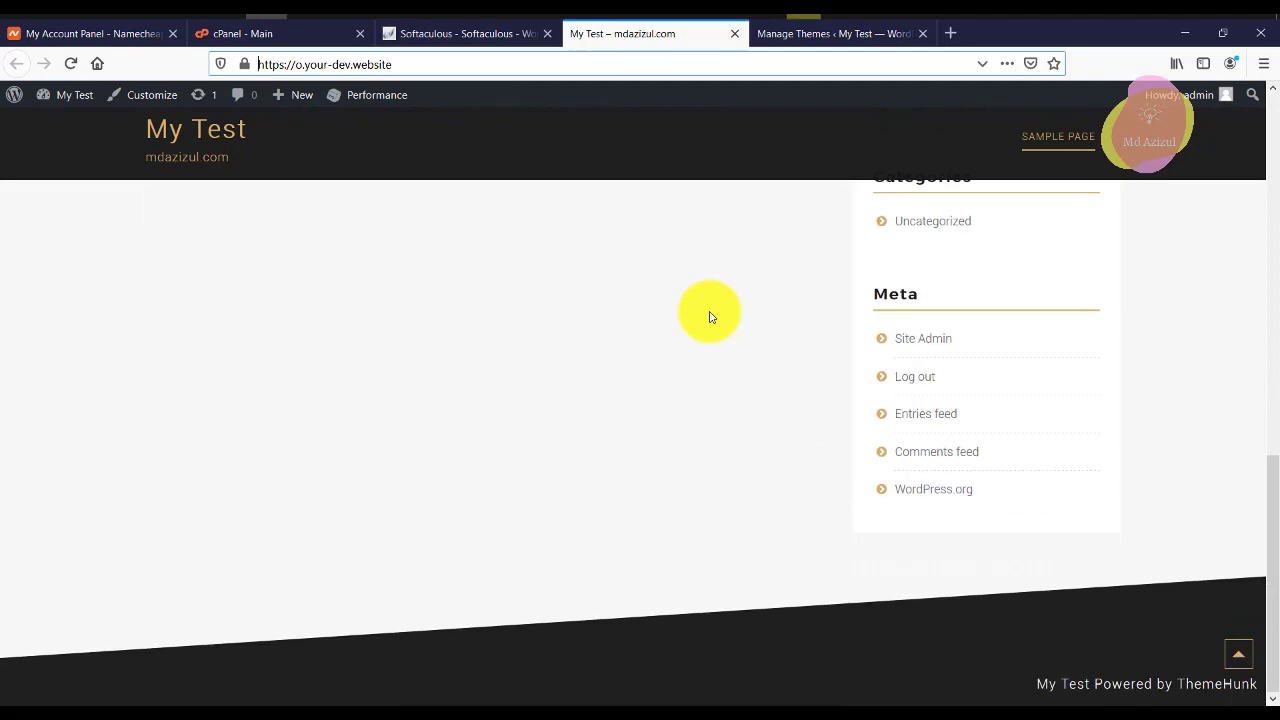
{"action": "scroll", "coordinate": [710, 316], "scroll_direction": "up", "scroll_amount": 10}
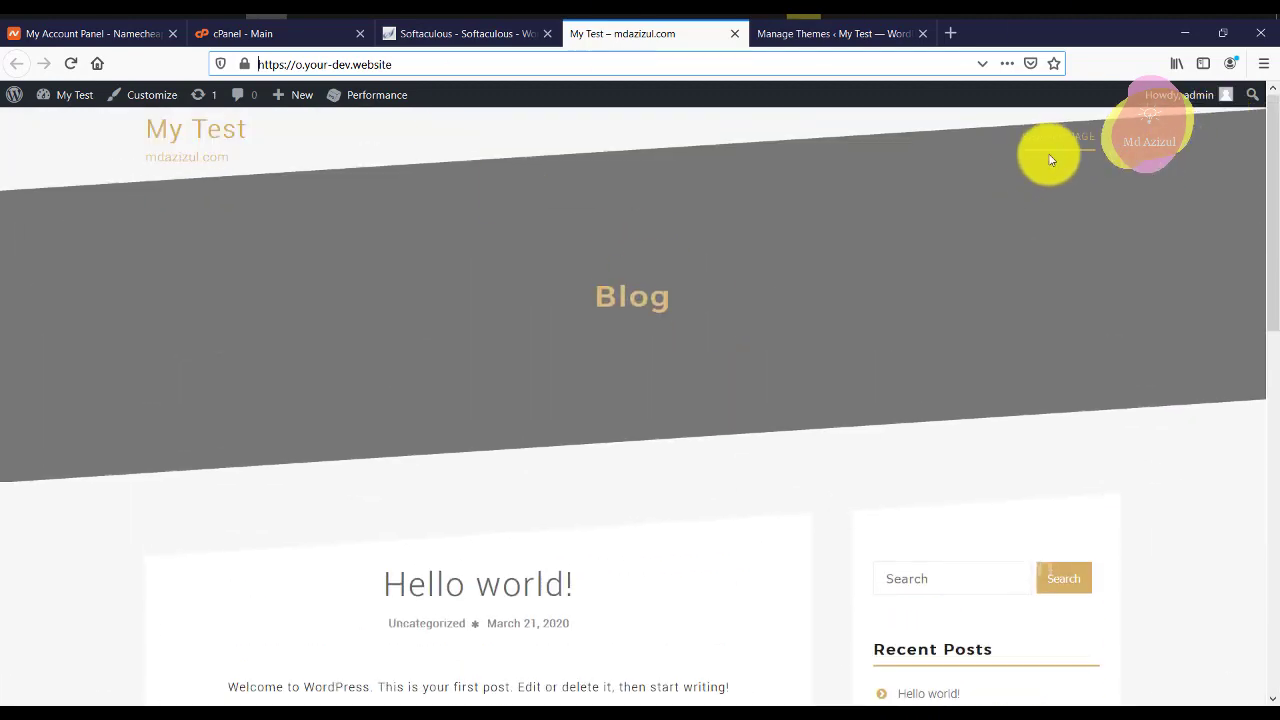
{"action": "scroll", "coordinate": [600, 189], "scroll_direction": "down", "scroll_amount": 10}
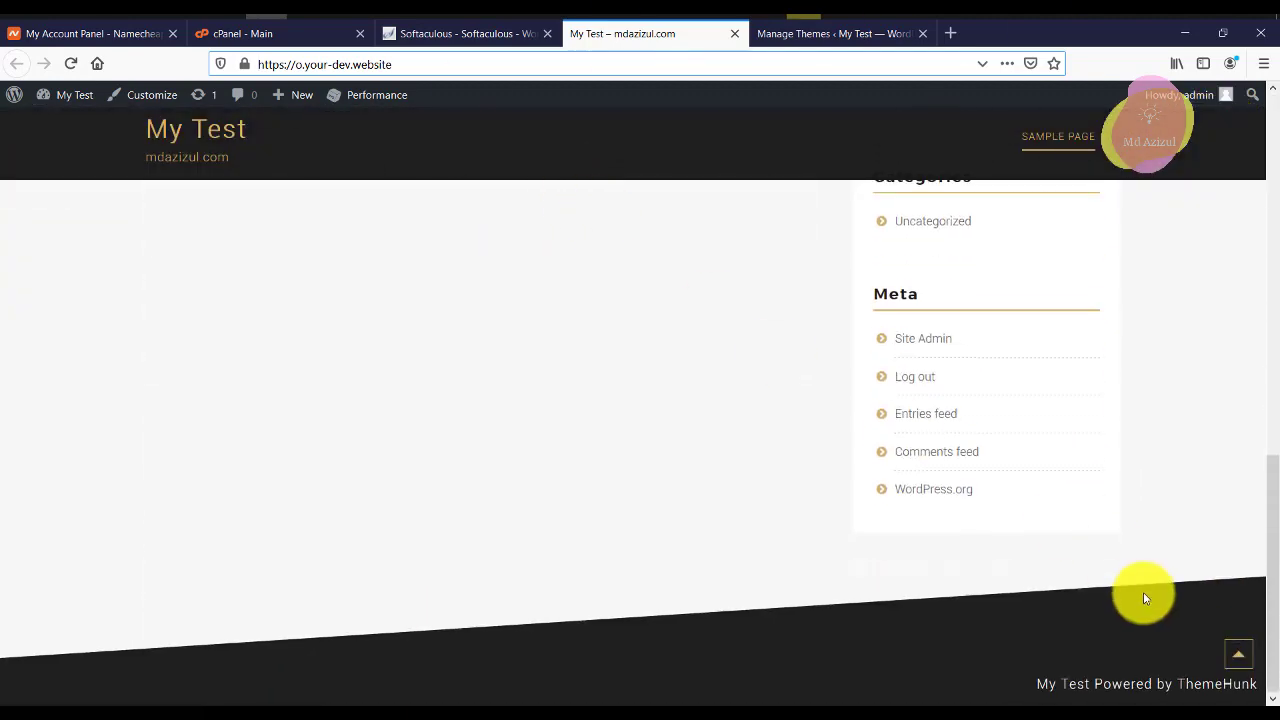
{"action": "left_click", "coordinate": [1240, 656]}
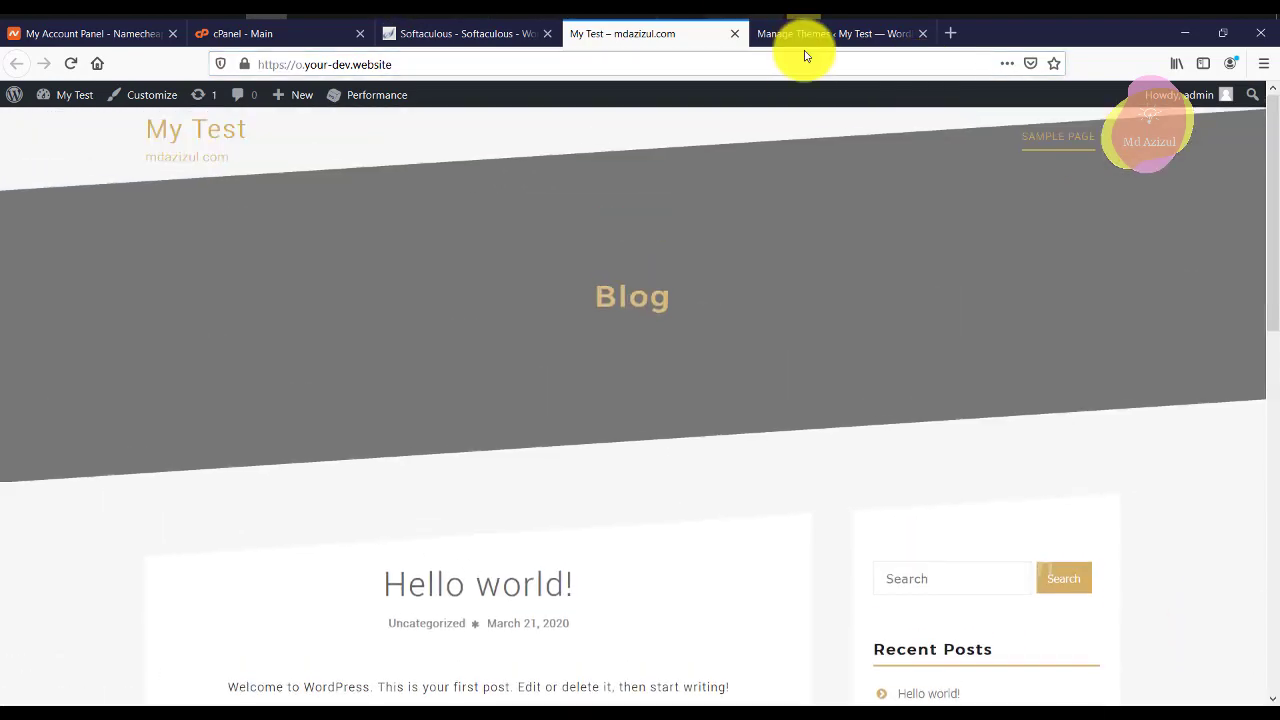
{"action": "left_click", "coordinate": [796, 34]}
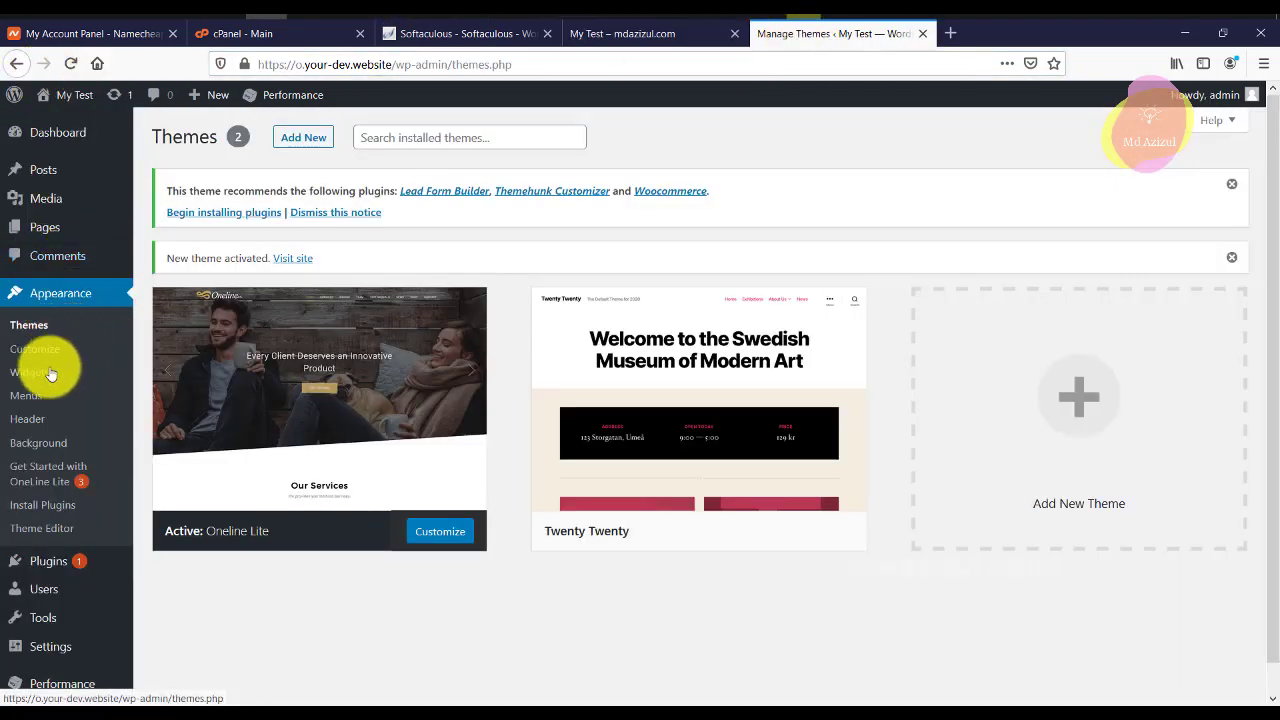
Choose bulk install for the recommended Lead Form Builder, Themehunk Customizer and Woocommerce plugins.
{"action": "left_click", "coordinate": [60, 508]}
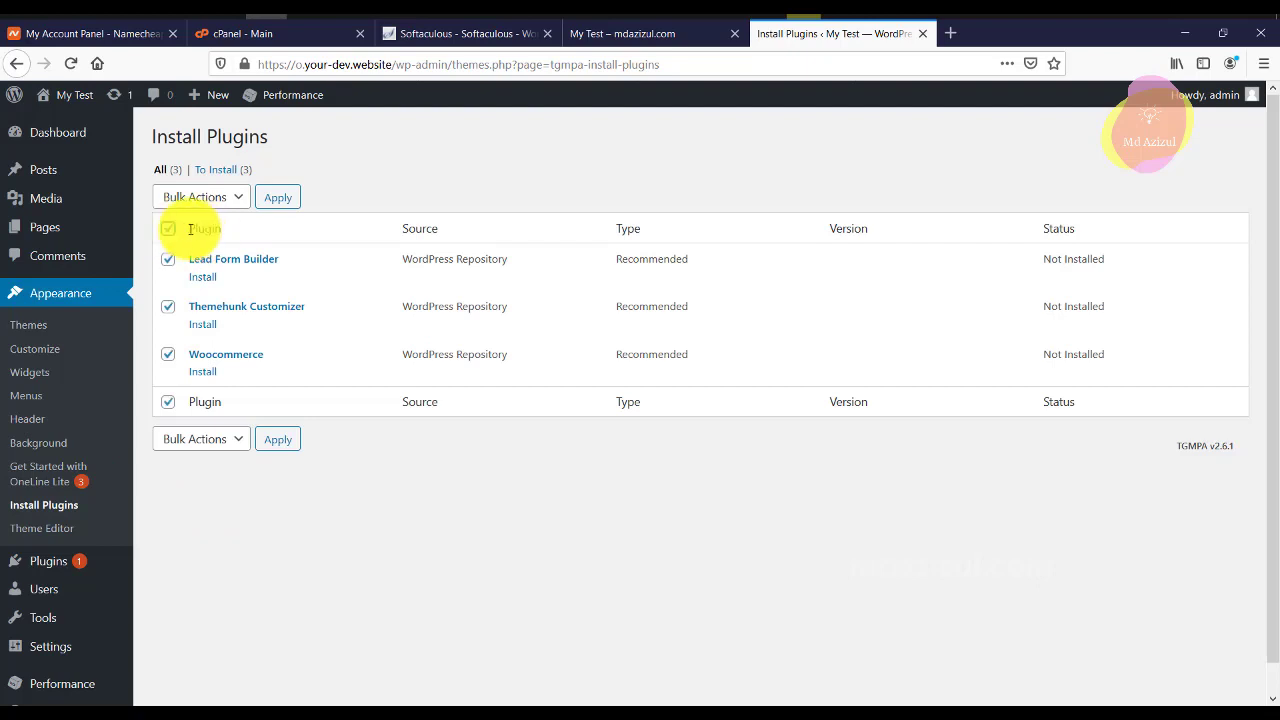
{"action": "left_click", "coordinate": [222, 200]}
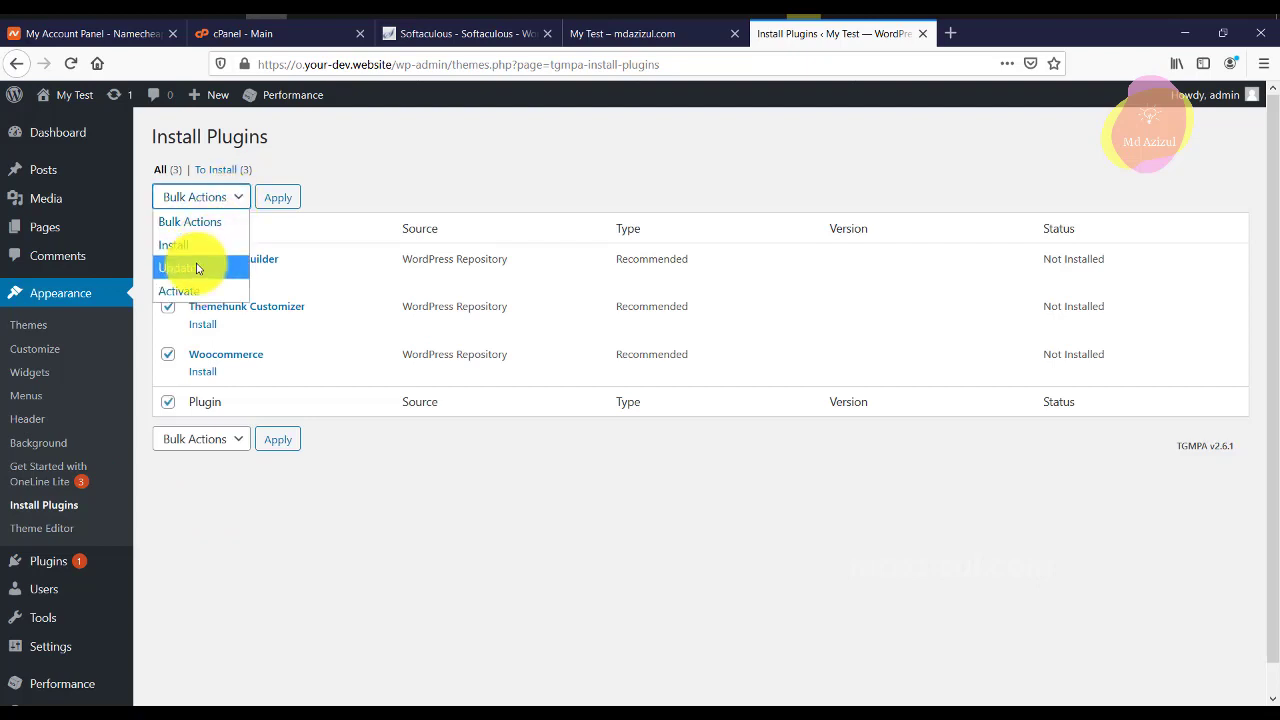
{"action": "left_click", "coordinate": [195, 245]}
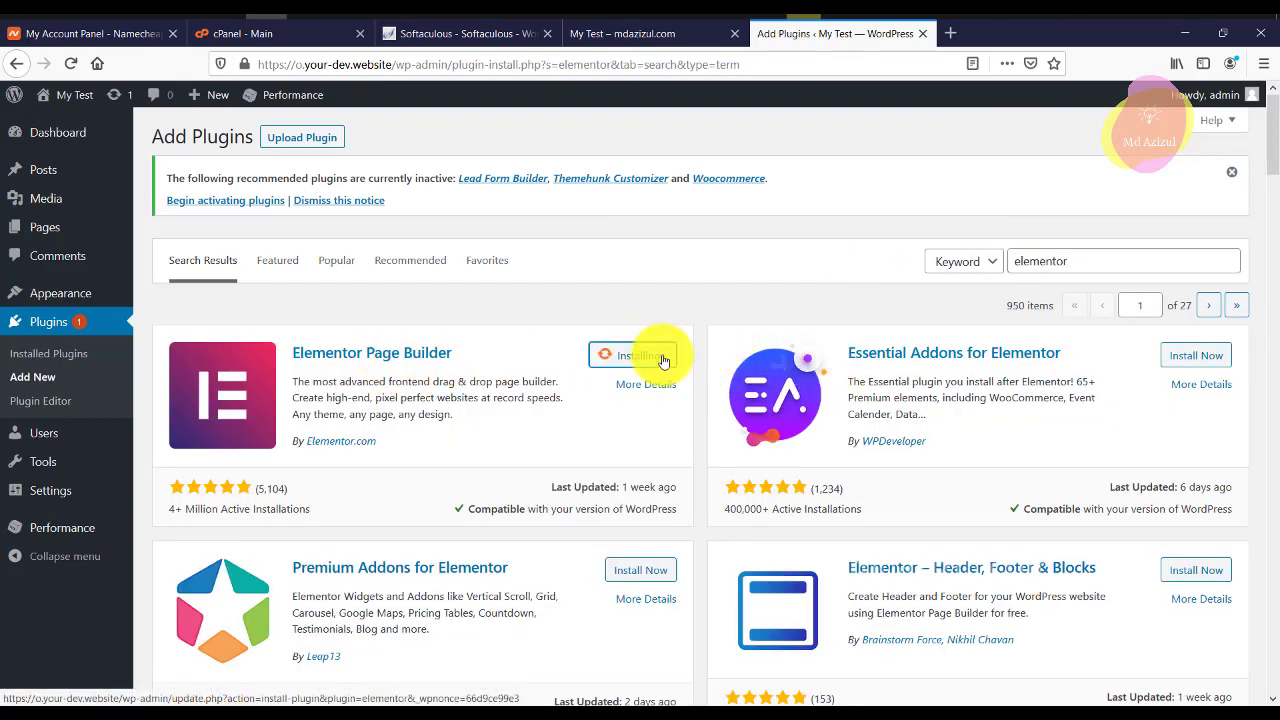
Install Elementor Page Builder and Essential Addons, activate Elementor, and dismiss its welcome screen.
{"action": "left_click", "coordinate": [660, 356]}
{"action": "left_click", "coordinate": [1205, 356]}
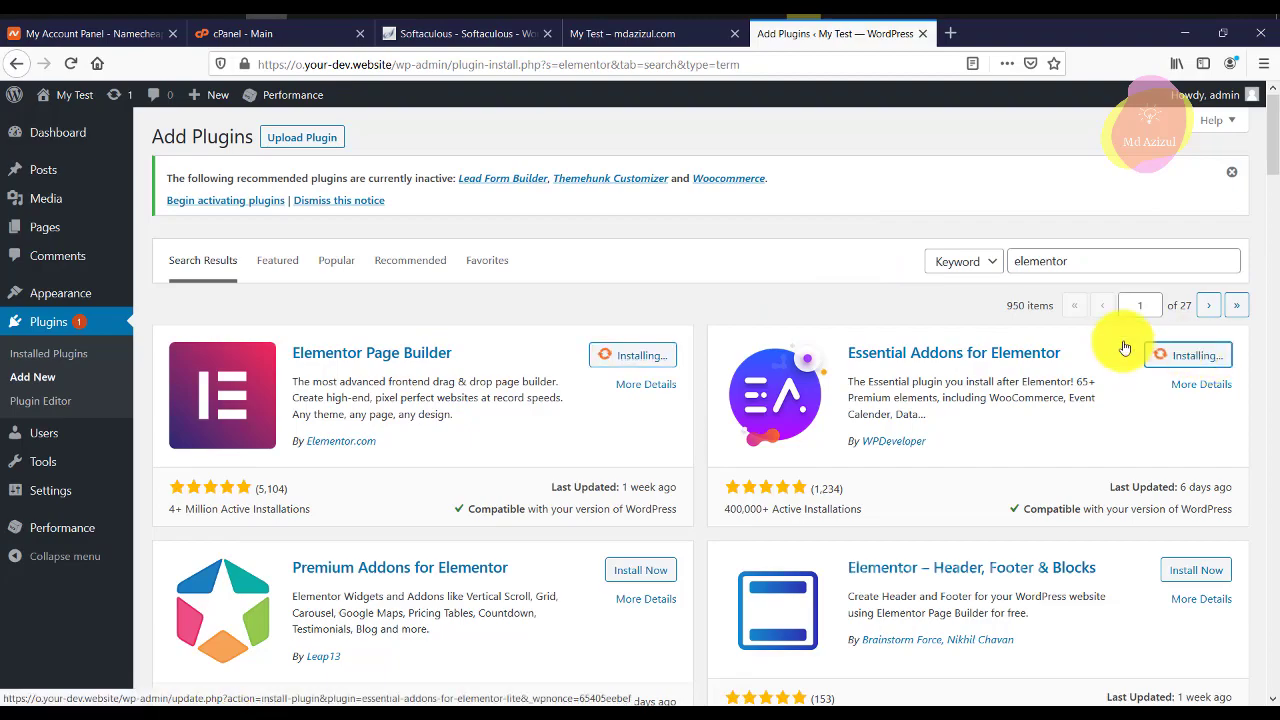
{"action": "scroll", "coordinate": [560, 400], "scroll_direction": "down", "scroll_amount": 3}
{"action": "scroll", "coordinate": [623, 397], "scroll_direction": "down", "scroll_amount": 4}
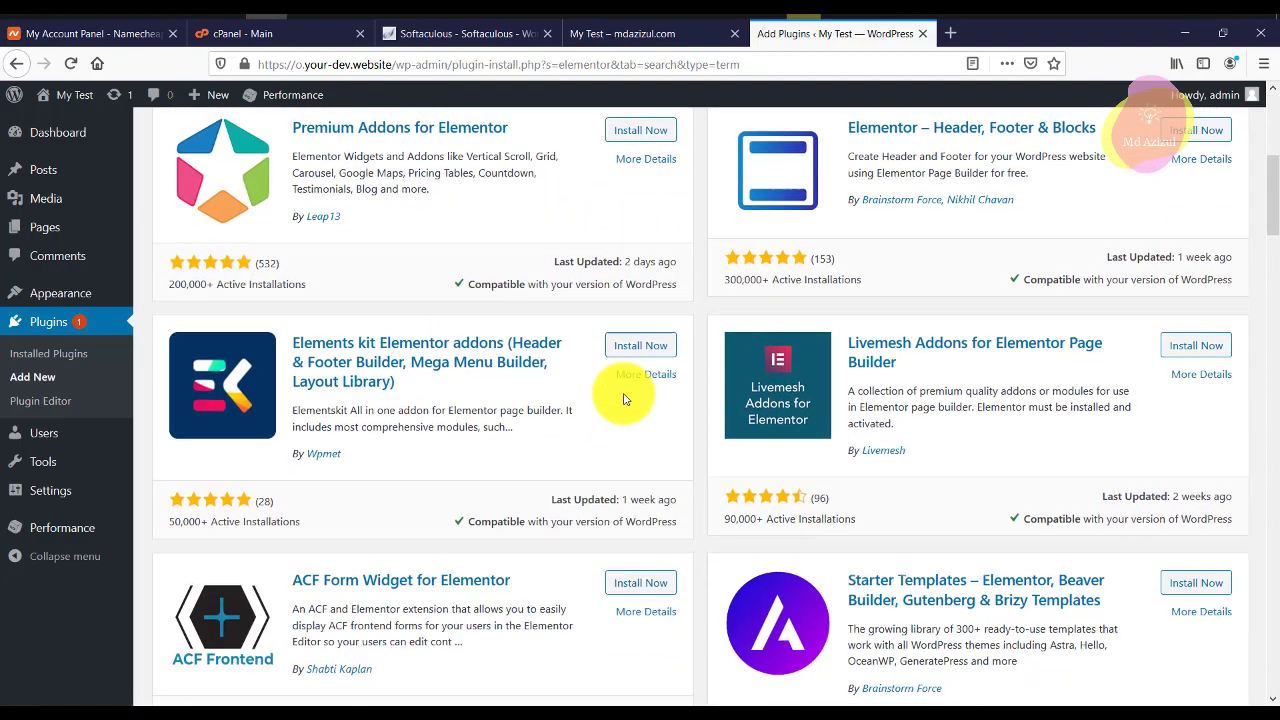
{"action": "scroll", "coordinate": [623, 397], "scroll_direction": "up", "scroll_amount": 7}
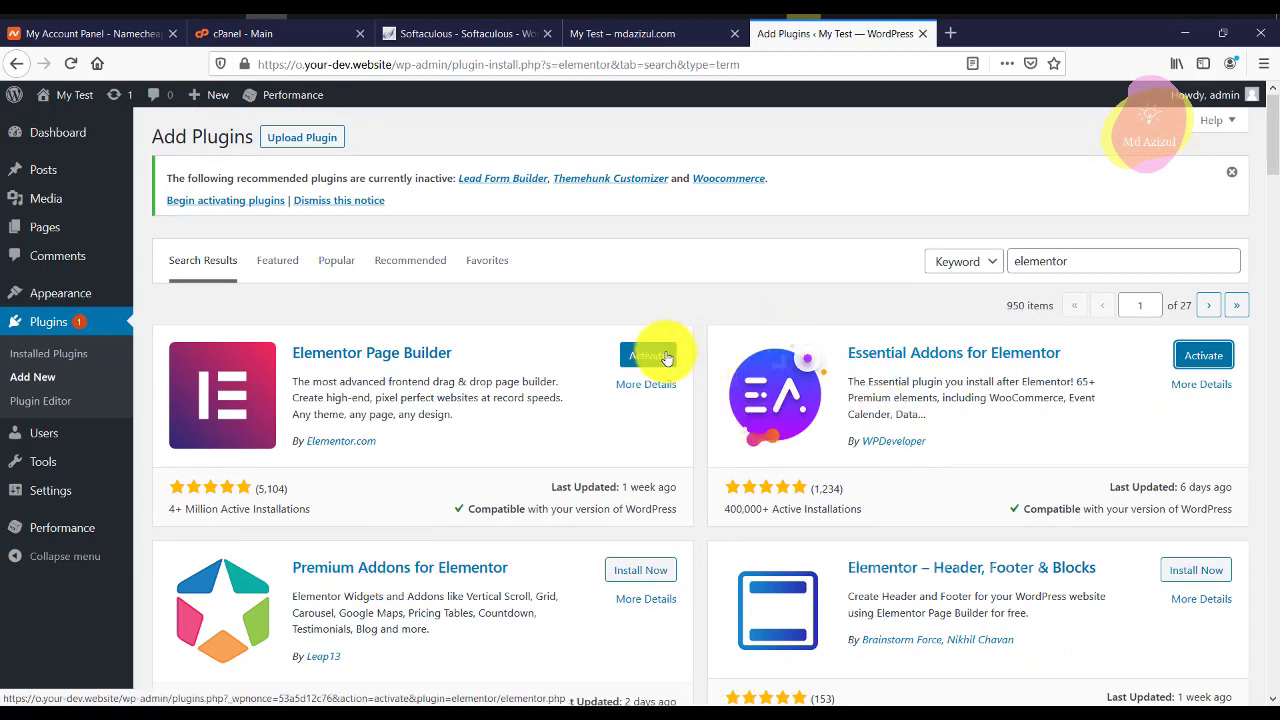
{"action": "left_click", "coordinate": [1198, 355]}
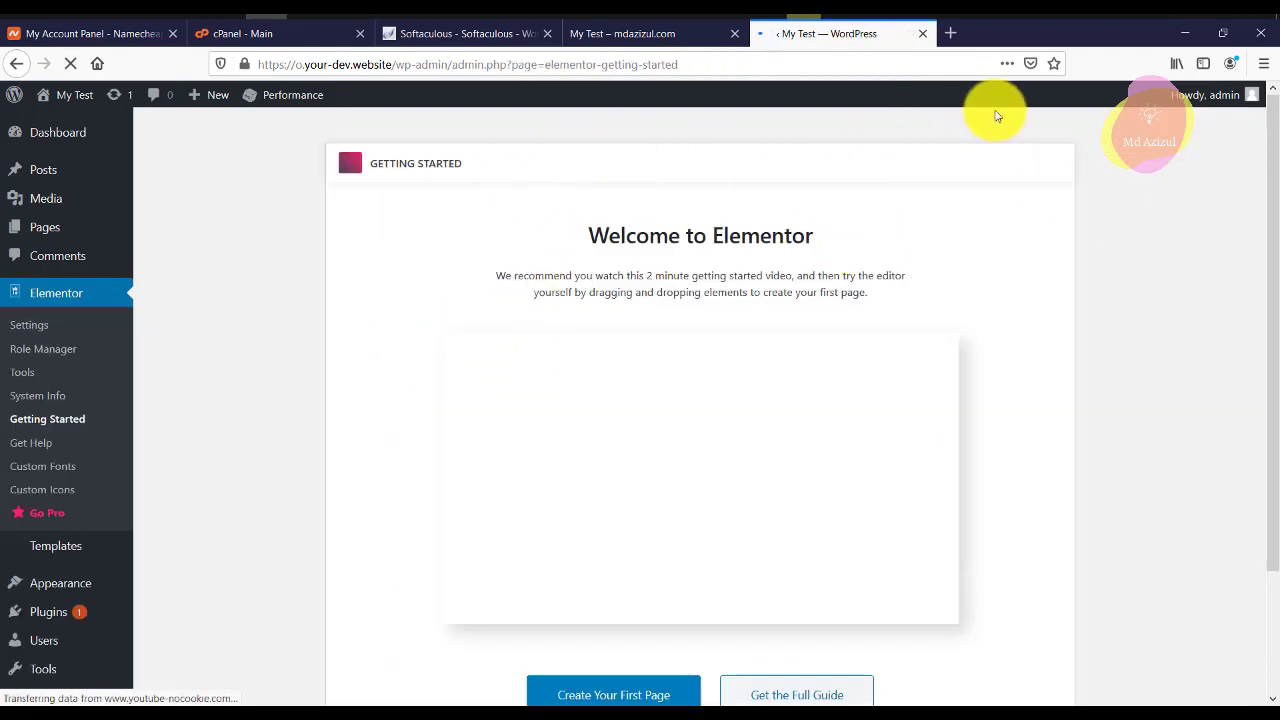
{"action": "left_click", "coordinate": [1056, 166]}
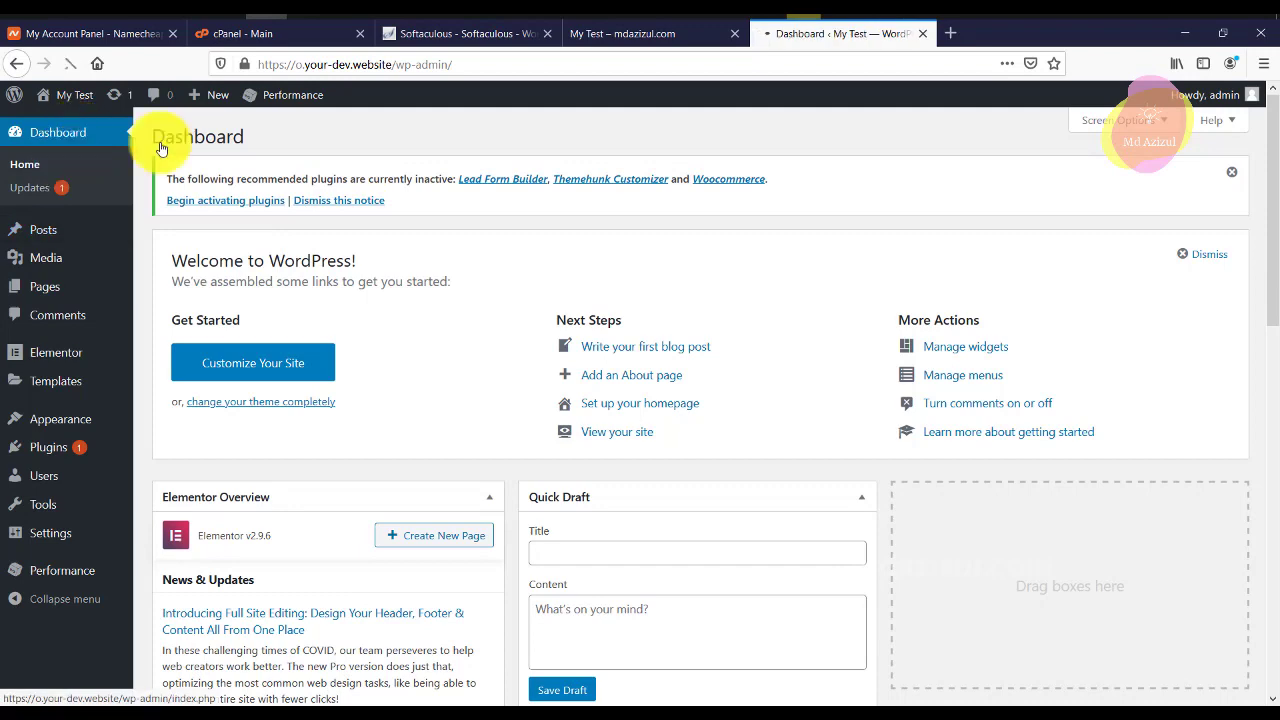
Tick all installed plugins except Akismet, Hello Dolly and WooCommerce.
{"action": "left_click", "coordinate": [665, 31]}
{"action": "left_click", "coordinate": [795, 47]}
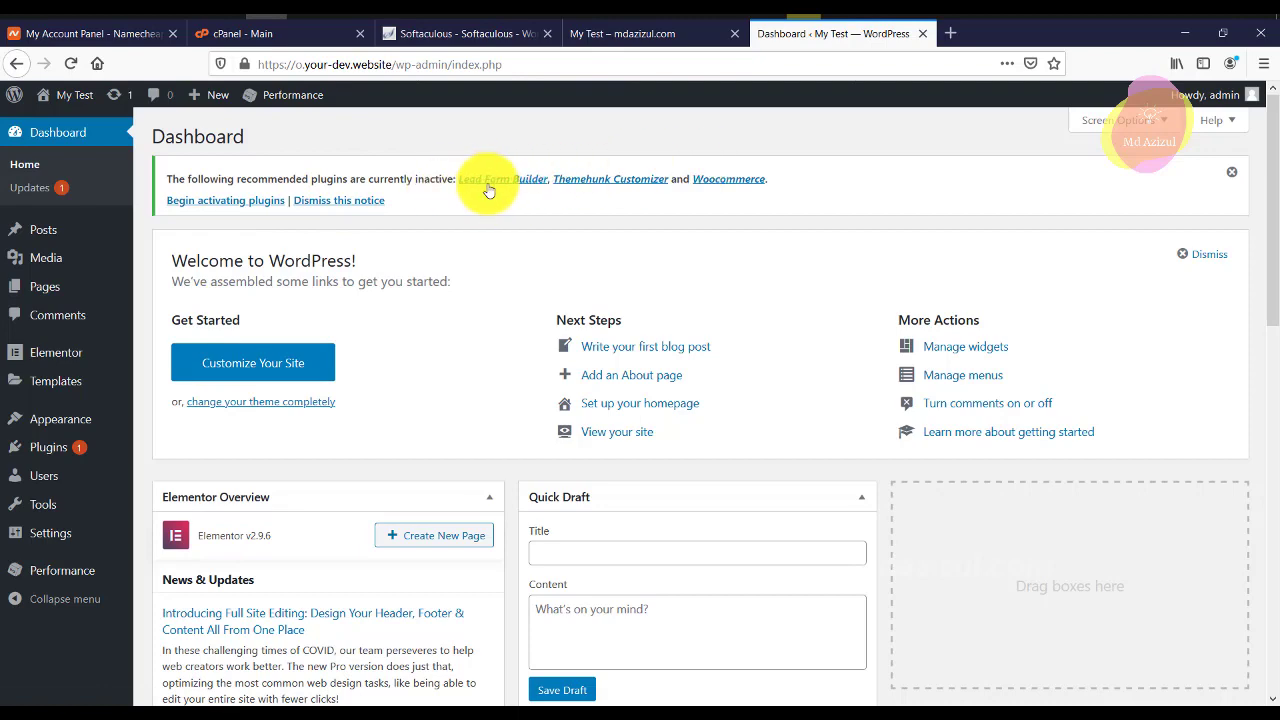
{"action": "mouse_move", "coordinate": [48, 447]}
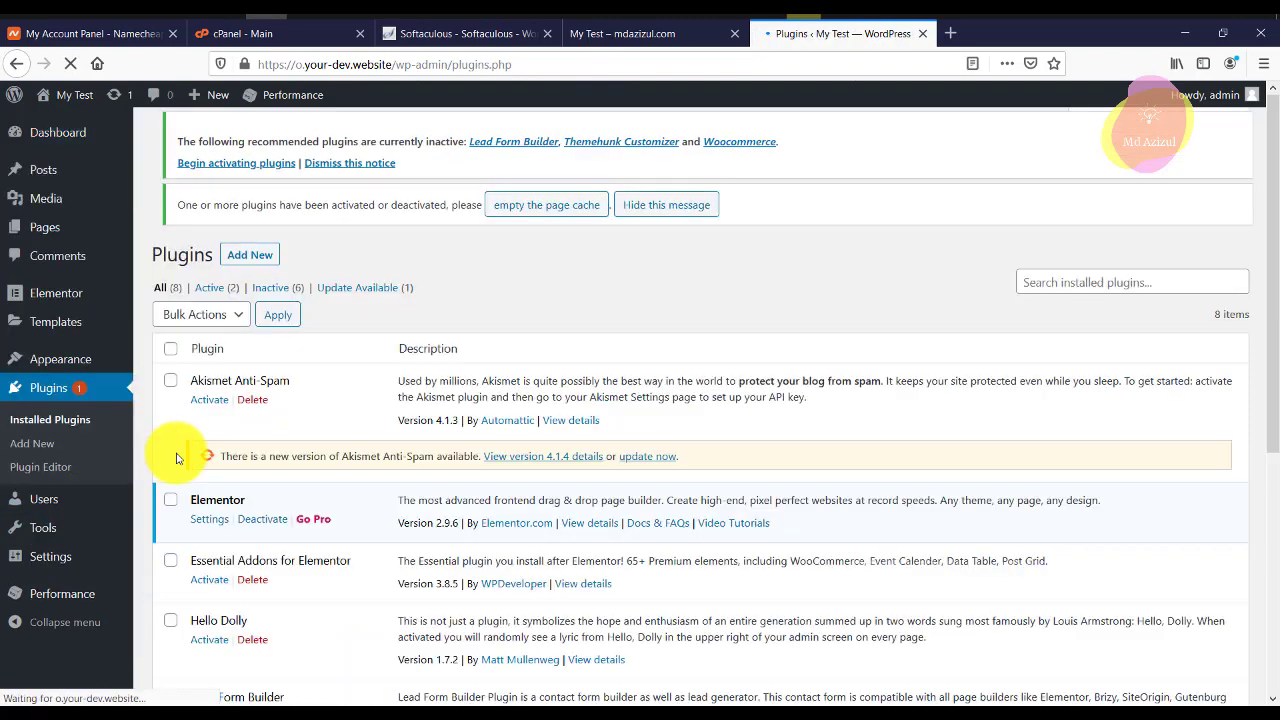
{"action": "scroll", "coordinate": [178, 286], "scroll_direction": "down", "scroll_amount": 1}
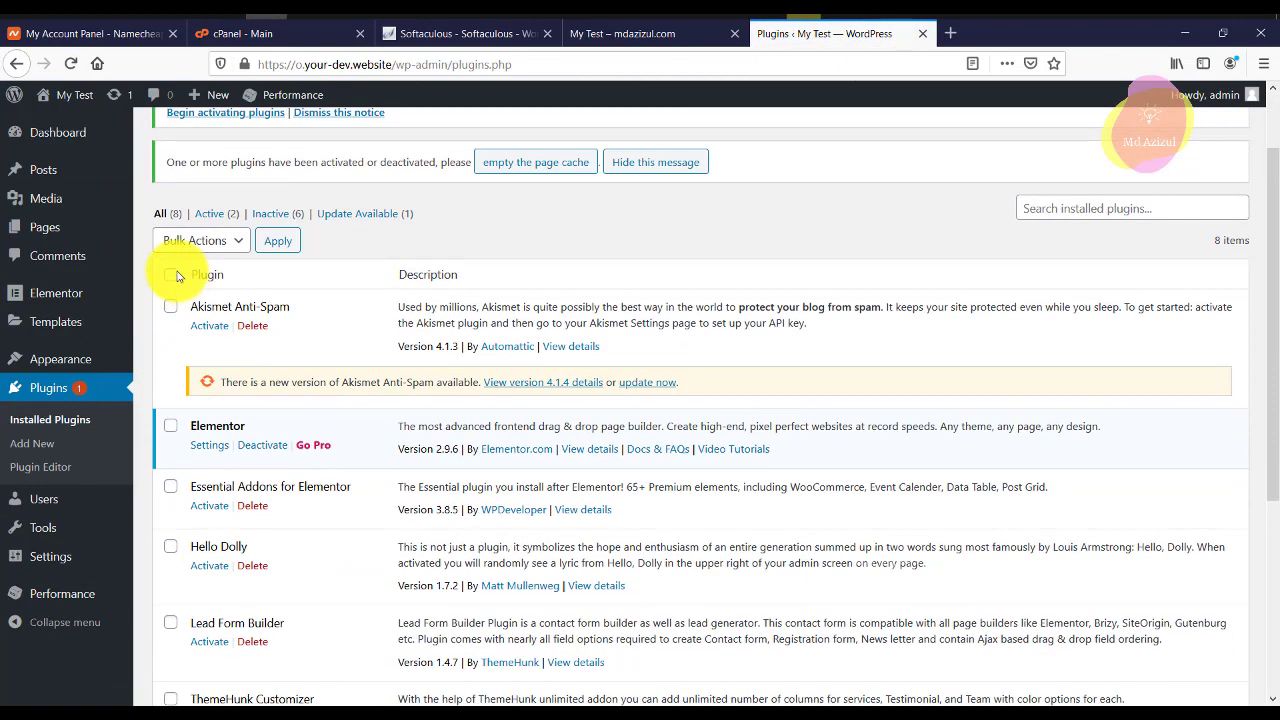
{"action": "left_click", "coordinate": [171, 275]}
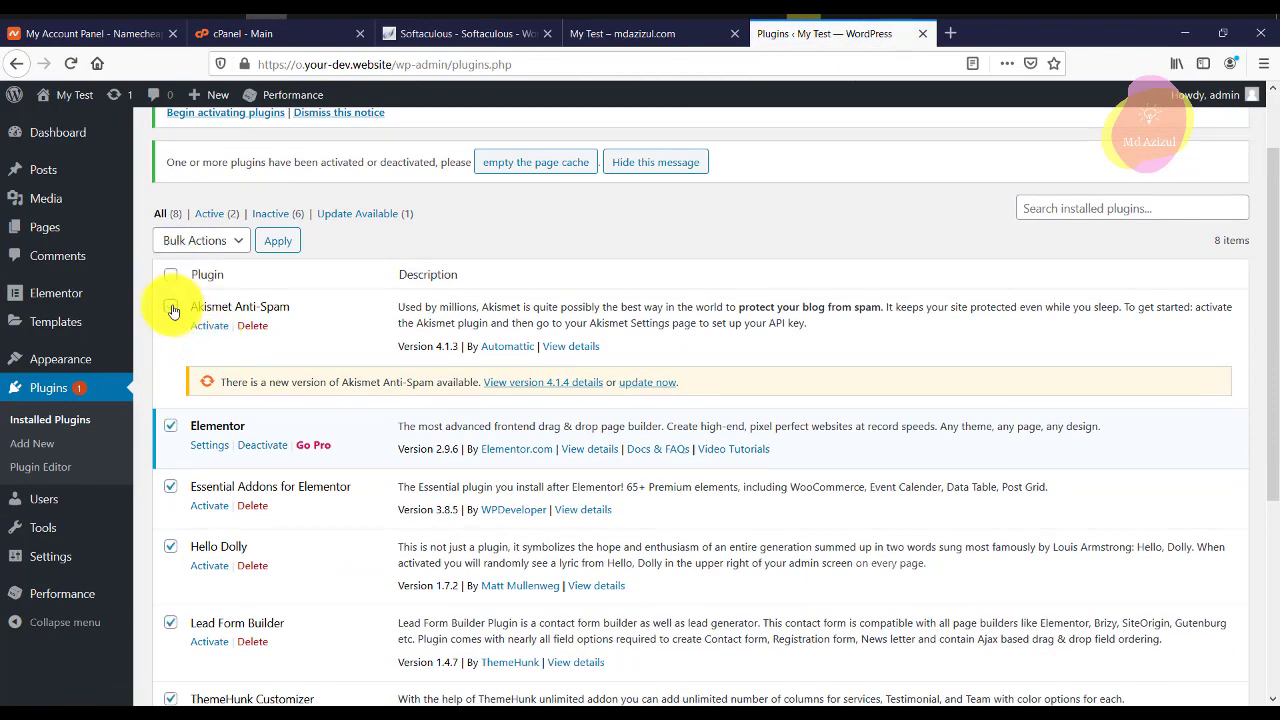
{"action": "scroll", "coordinate": [220, 320], "scroll_direction": "down", "scroll_amount": 5}
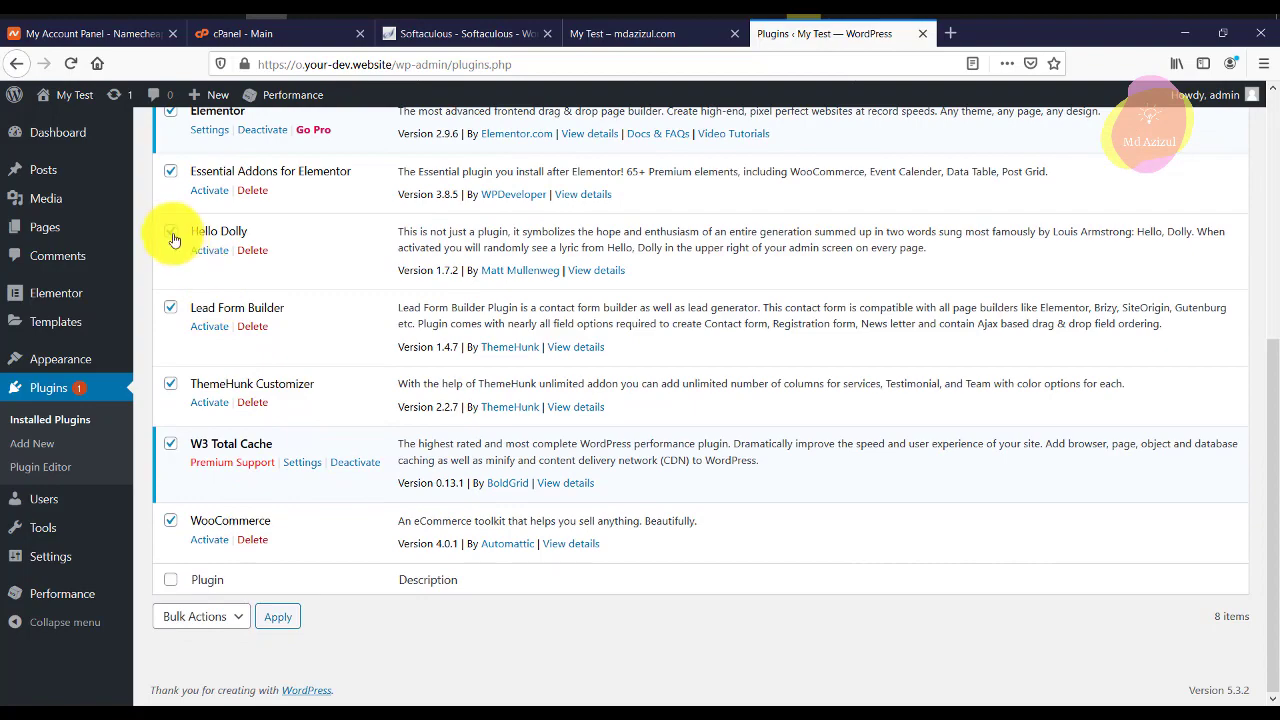
{"action": "left_click", "coordinate": [171, 233]}
{"action": "scroll", "coordinate": [295, 367], "scroll_direction": "up", "scroll_amount": 6}
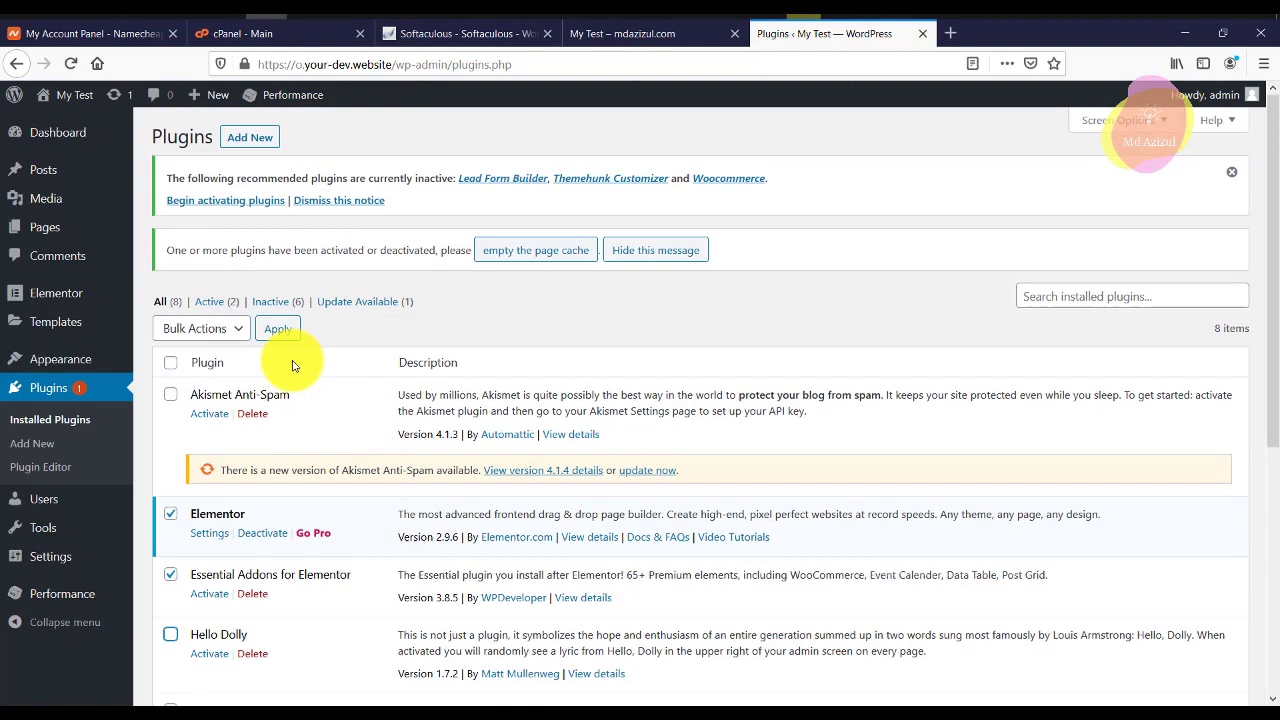
{"action": "left_click", "coordinate": [200, 328]}
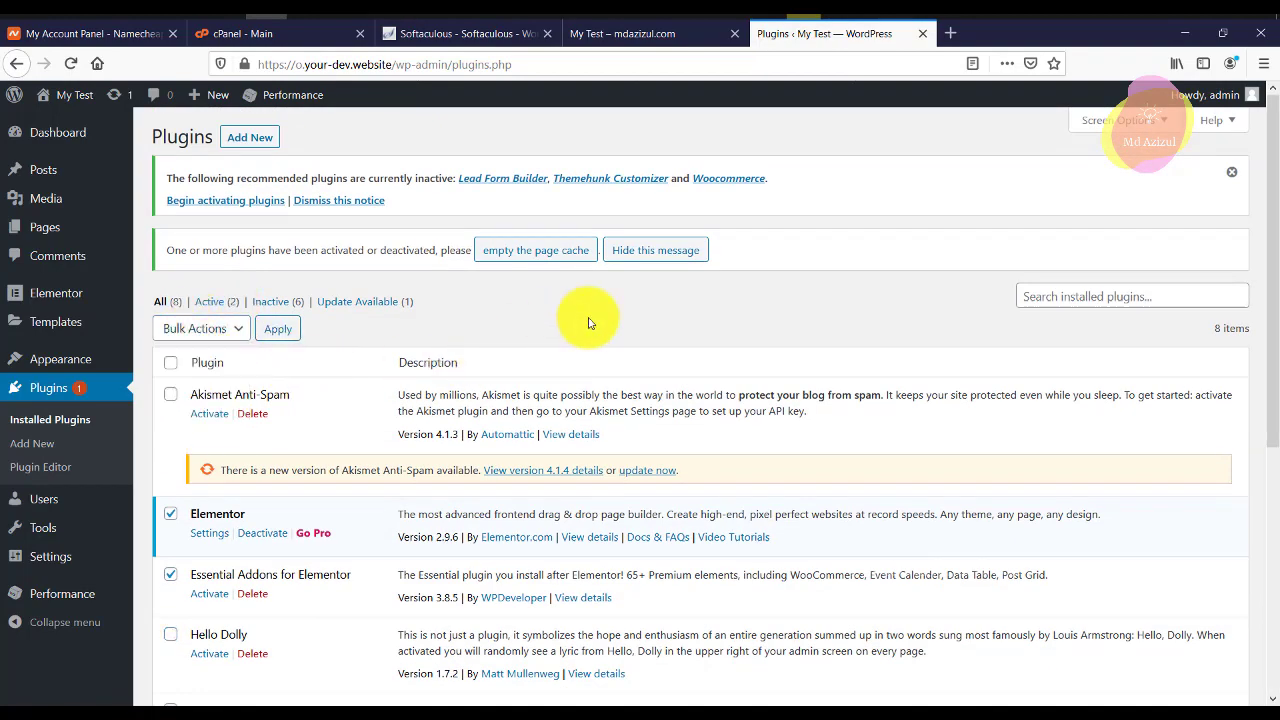
{"action": "scroll", "coordinate": [200, 505], "scroll_direction": "down", "scroll_amount": 7}
{"action": "left_click", "coordinate": [171, 521]}
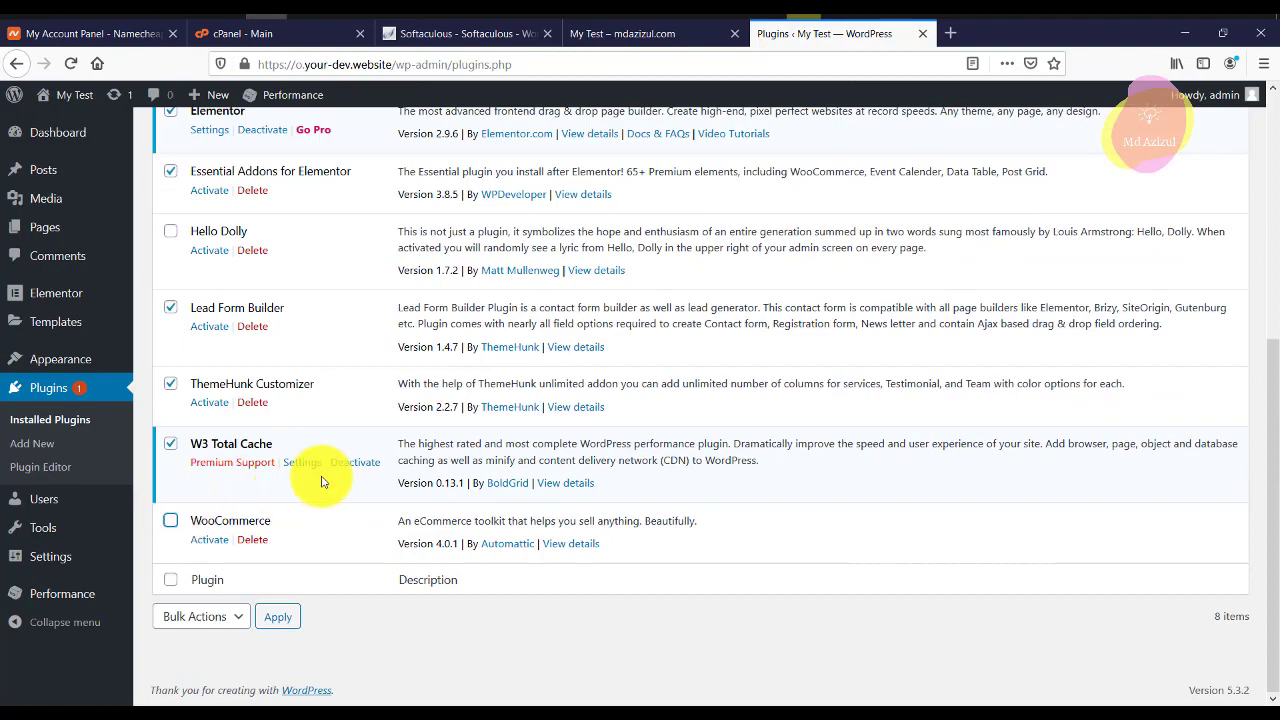
{"action": "scroll", "coordinate": [257, 400], "scroll_direction": "up", "scroll_amount": 7}
{"action": "scroll", "coordinate": [251, 394], "scroll_direction": "down", "scroll_amount": 7}
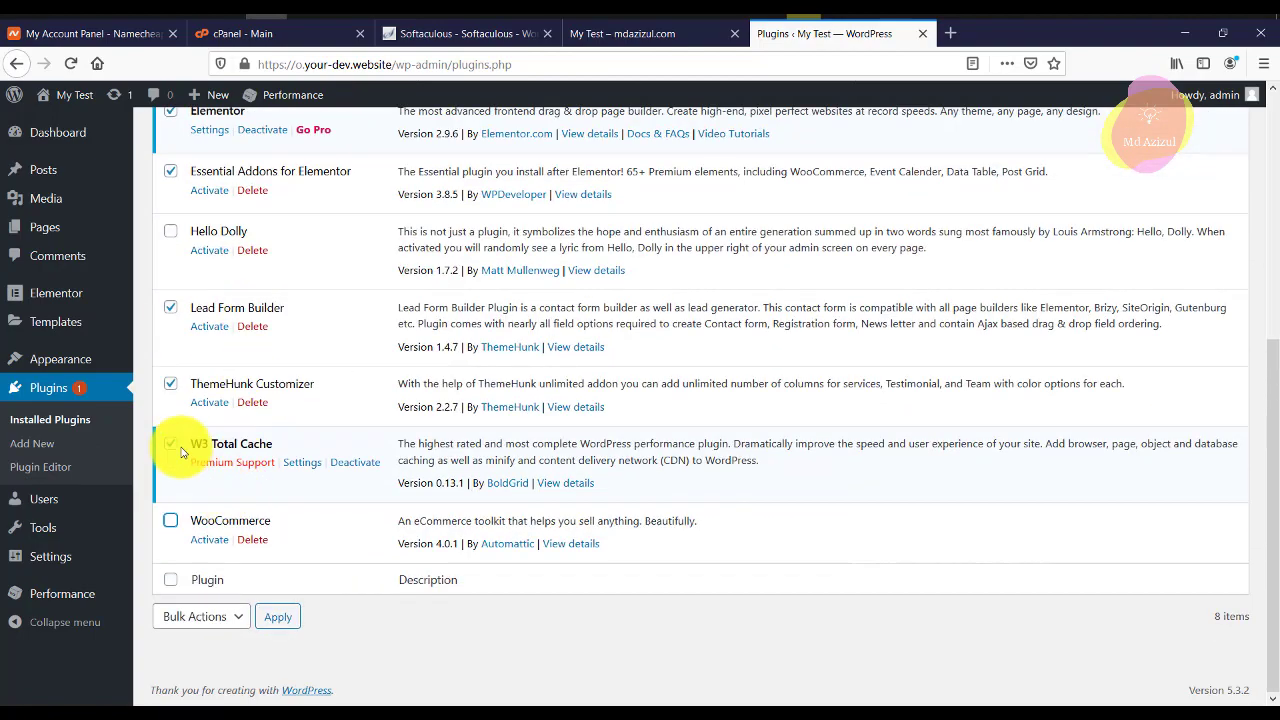
{"action": "scroll", "coordinate": [295, 465], "scroll_direction": "up", "scroll_amount": 4}
{"action": "scroll", "coordinate": [290, 455], "scroll_direction": "up", "scroll_amount": 1}
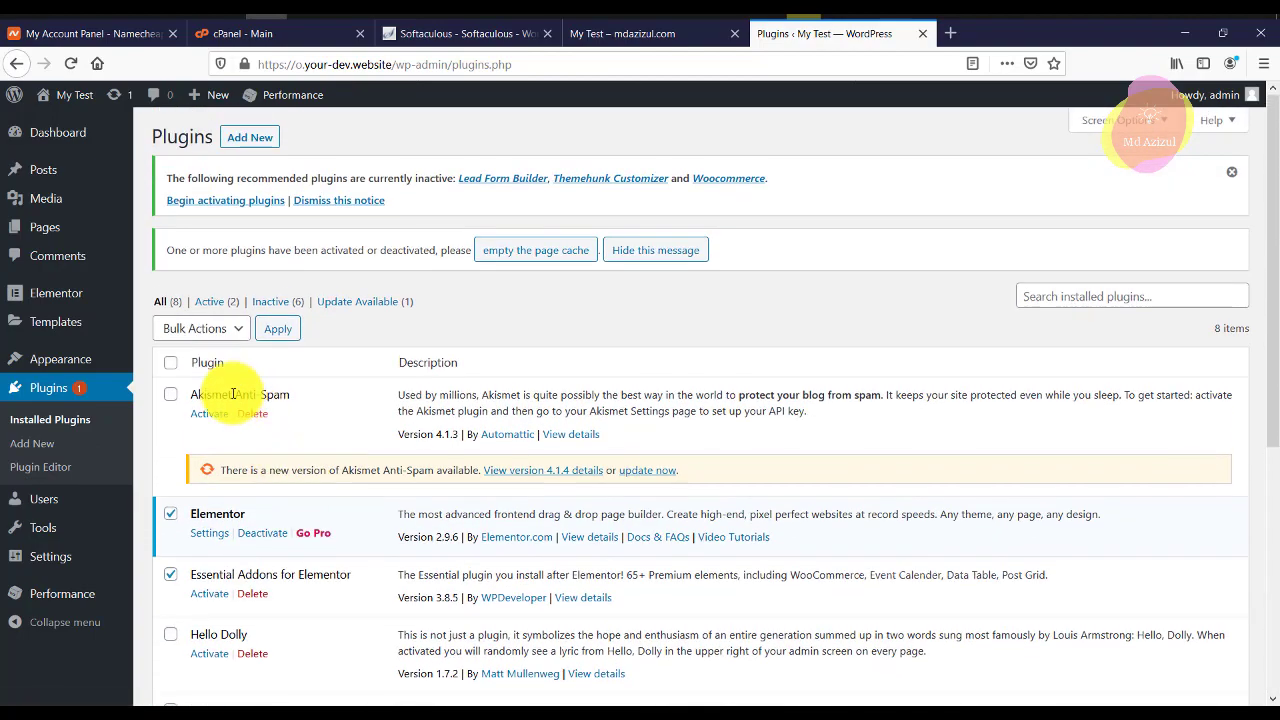
Bulk-activate the selected plugins.
{"action": "left_click", "coordinate": [200, 328]}
{"action": "left_click", "coordinate": [205, 374]}
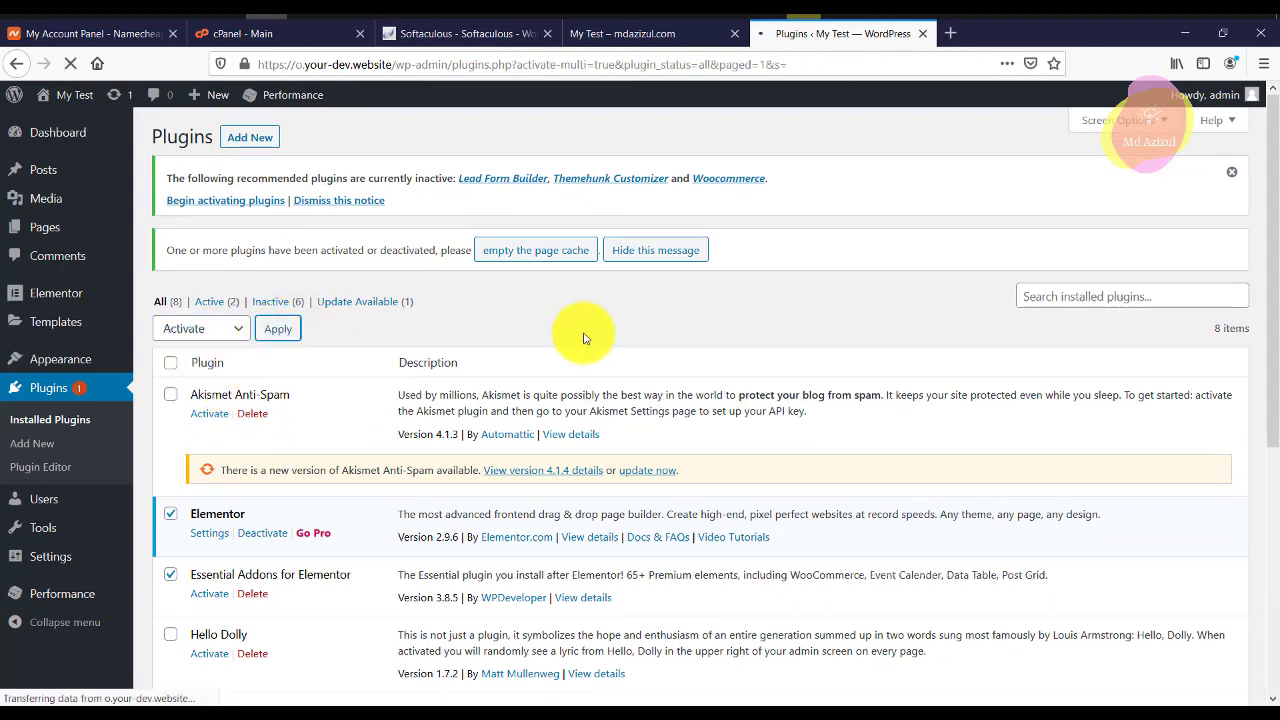
{"action": "scroll", "coordinate": [731, 294], "scroll_direction": "down", "scroll_amount": 4}
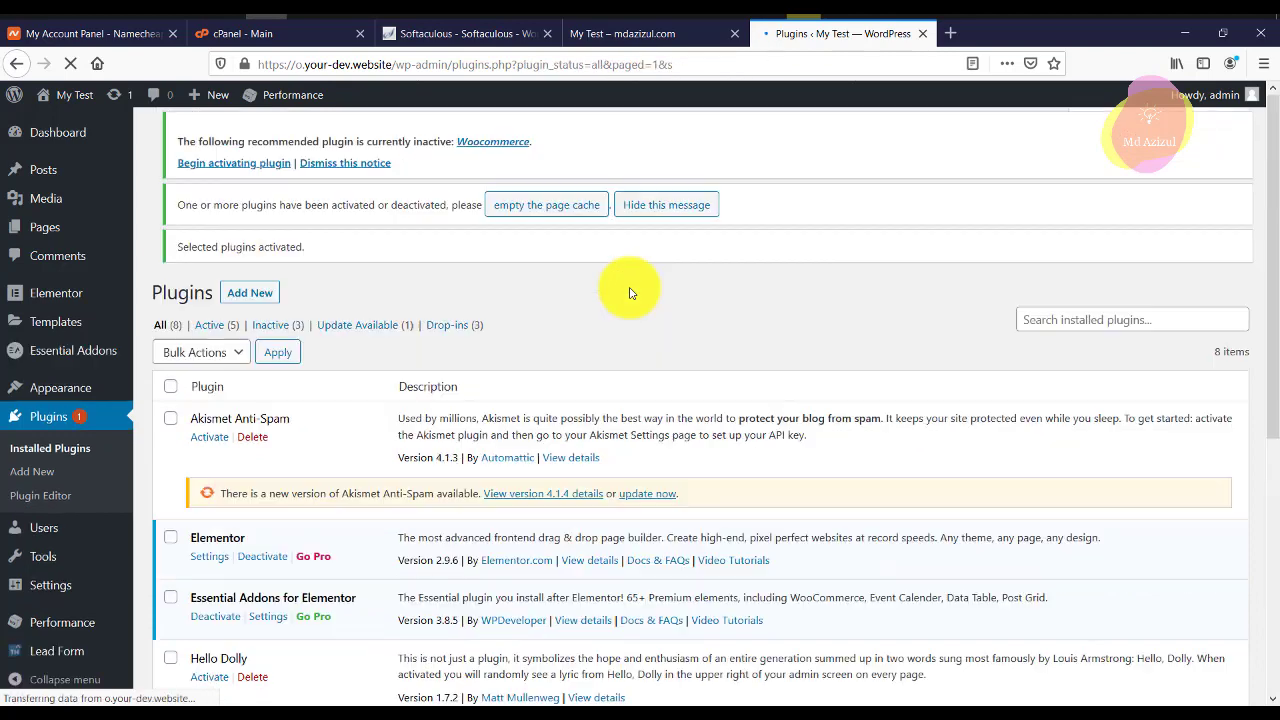
Compare the live site's front end with the Installed Plugins list, scrolling through both.
{"action": "left_click", "coordinate": [649, 40]}
{"action": "scroll", "coordinate": [910, 325], "scroll_direction": "down", "scroll_amount": 7}
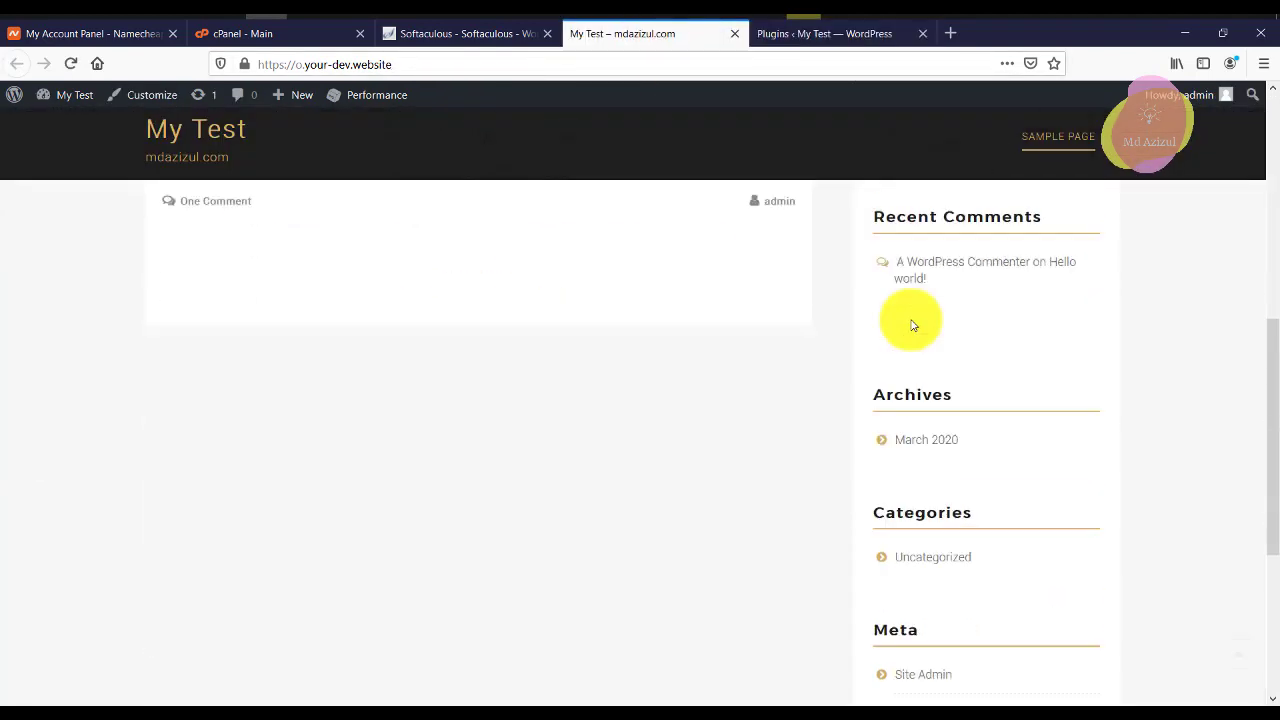
{"action": "scroll", "coordinate": [912, 325], "scroll_direction": "down", "scroll_amount": 3}
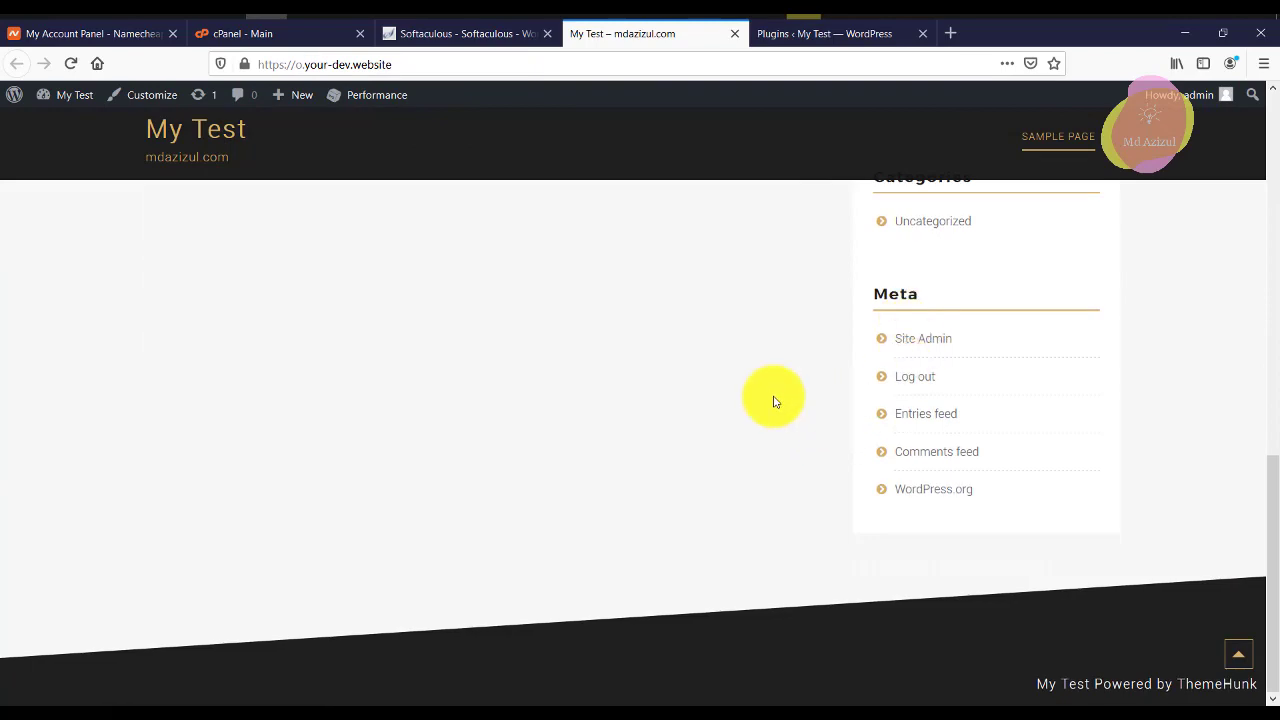
{"action": "scroll", "coordinate": [891, 349], "scroll_direction": "up", "scroll_amount": 10}
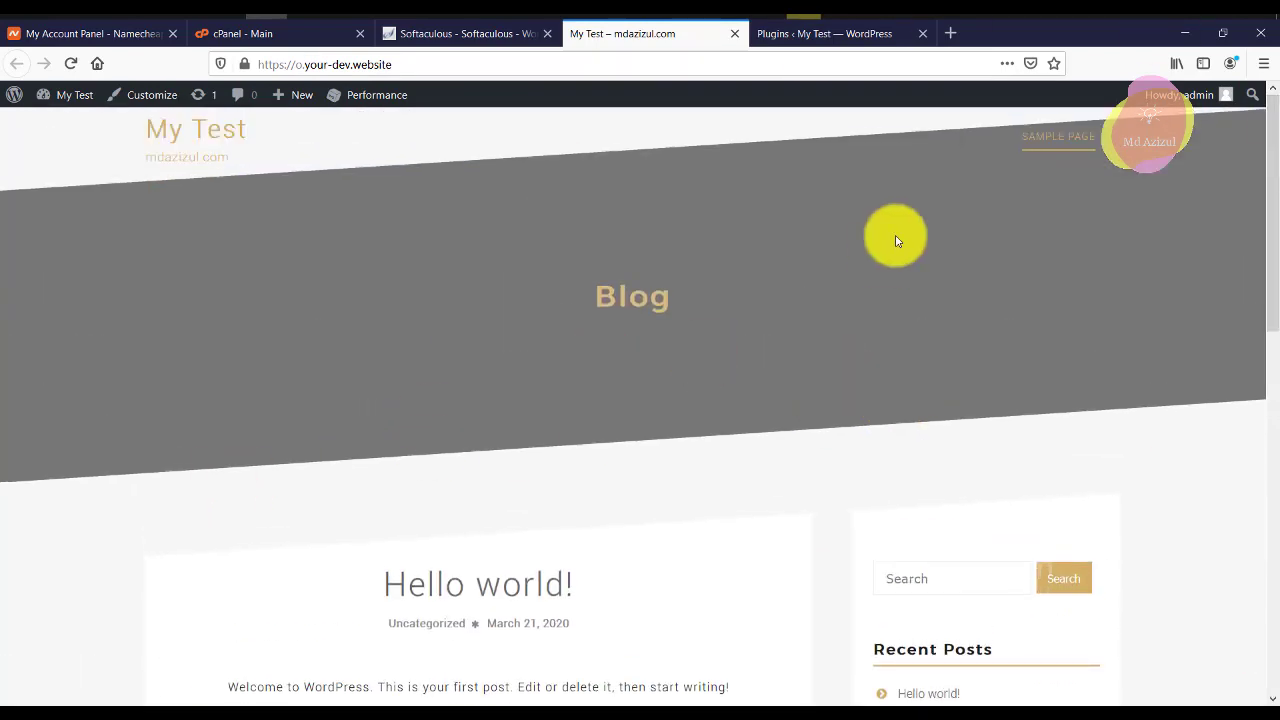
{"action": "scroll", "coordinate": [974, 480], "scroll_direction": "down", "scroll_amount": 10}
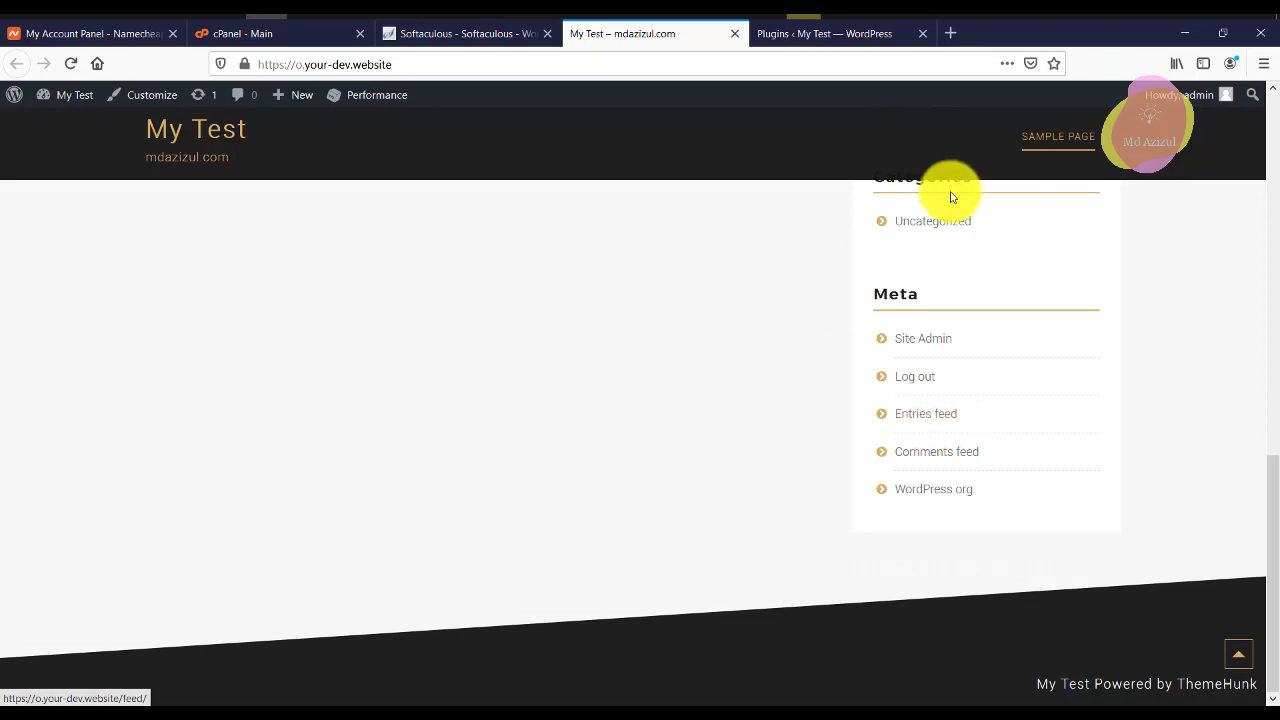
{"action": "left_click", "coordinate": [825, 33]}
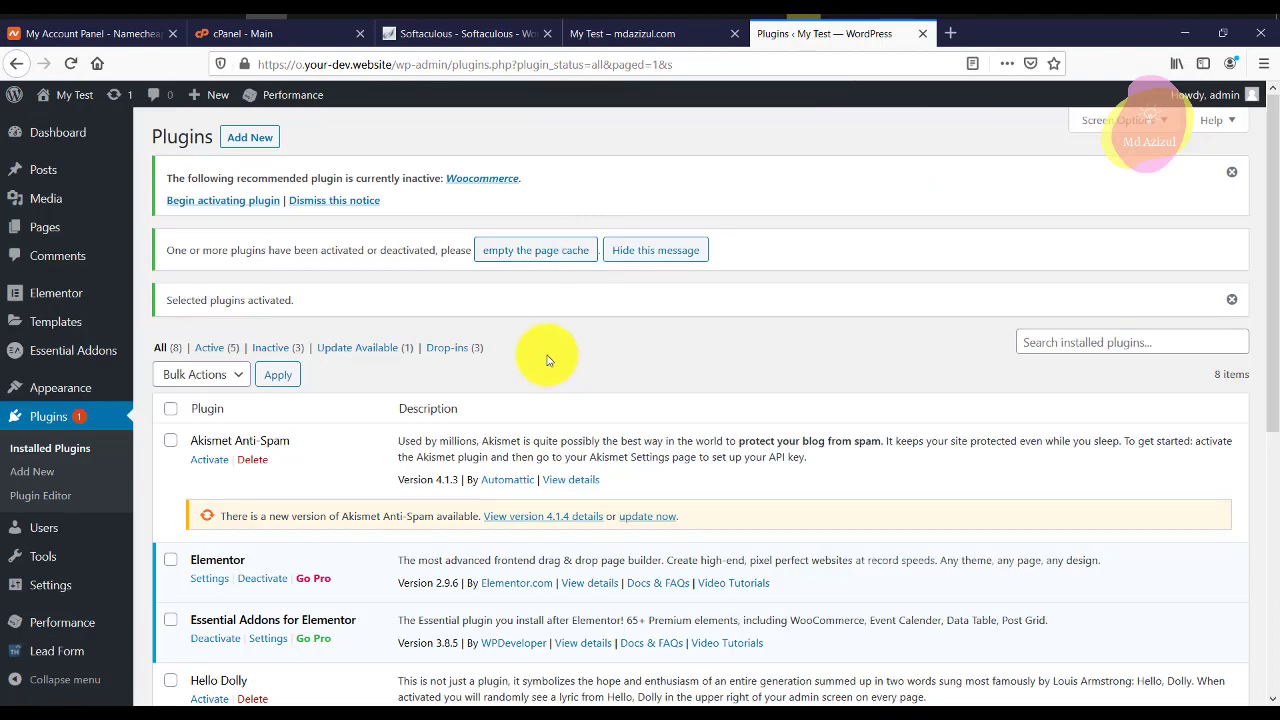
{"action": "scroll", "coordinate": [486, 386], "scroll_direction": "down", "scroll_amount": 5}
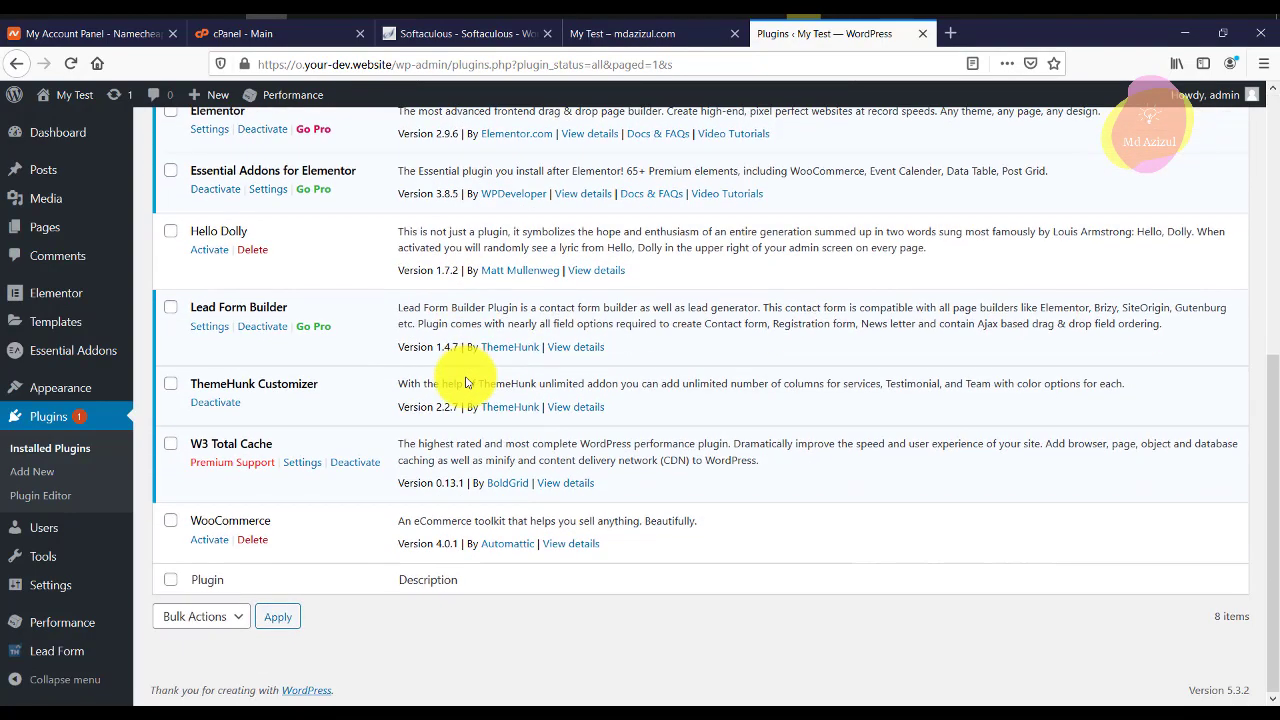
{"action": "scroll", "coordinate": [240, 397], "scroll_direction": "up", "scroll_amount": 3}
{"action": "scroll", "coordinate": [252, 282], "scroll_direction": "up", "scroll_amount": 1}
Recheck the live front page against the plugins list, then go to Add Plugins for uploading.
{"action": "left_click", "coordinate": [648, 17]}
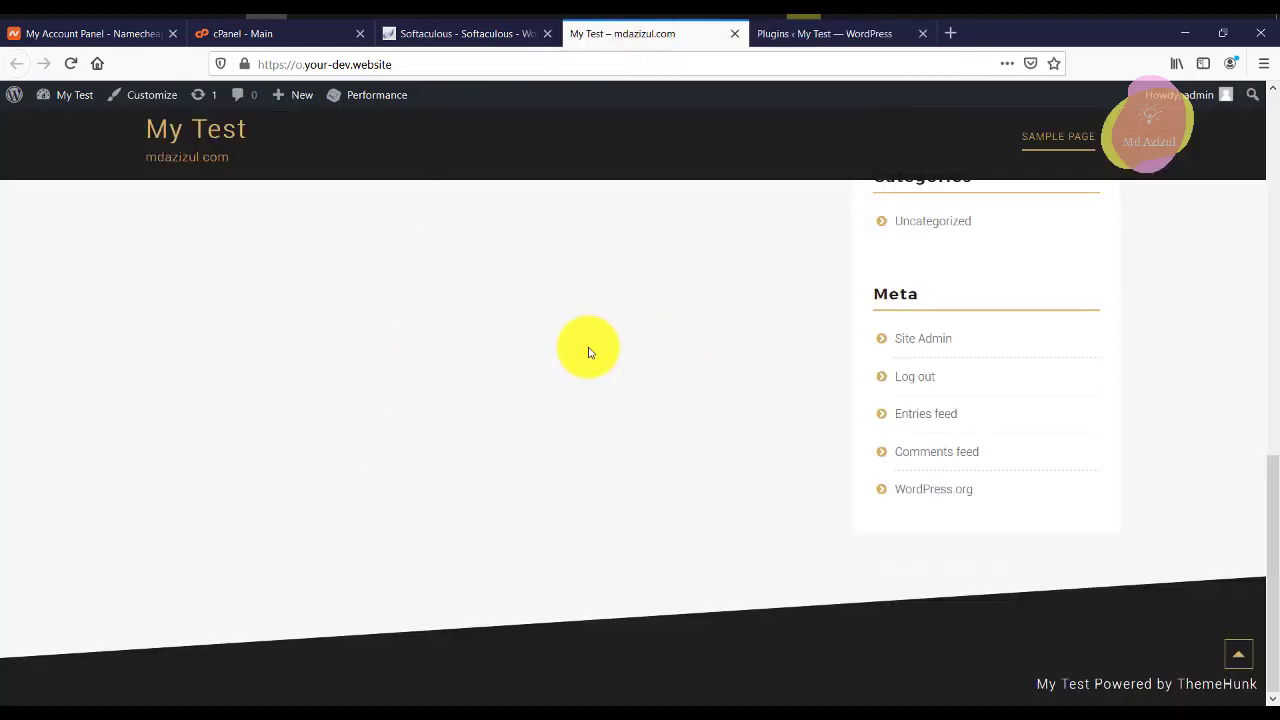
{"action": "scroll", "coordinate": [586, 349], "scroll_direction": "up", "scroll_amount": 5}
{"action": "left_click", "coordinate": [829, 23]}
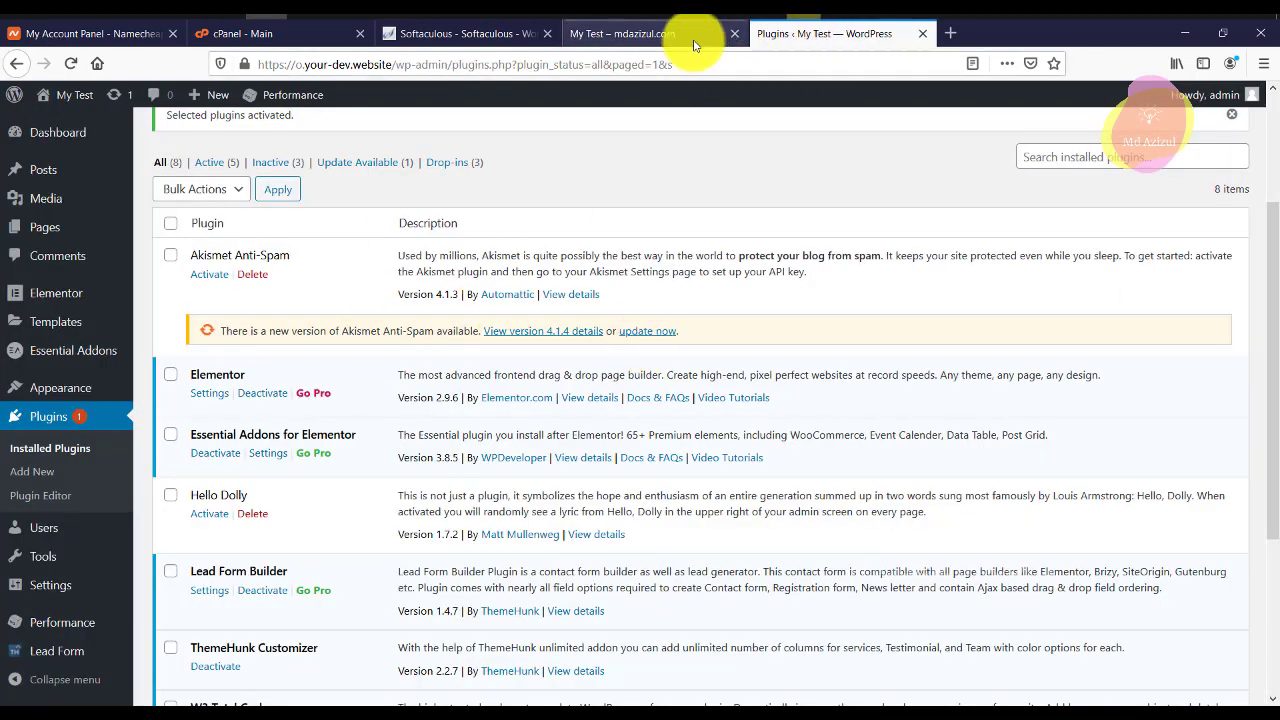
{"action": "left_click", "coordinate": [690, 35]}
{"action": "scroll", "coordinate": [453, 260], "scroll_direction": "up", "scroll_amount": 5}
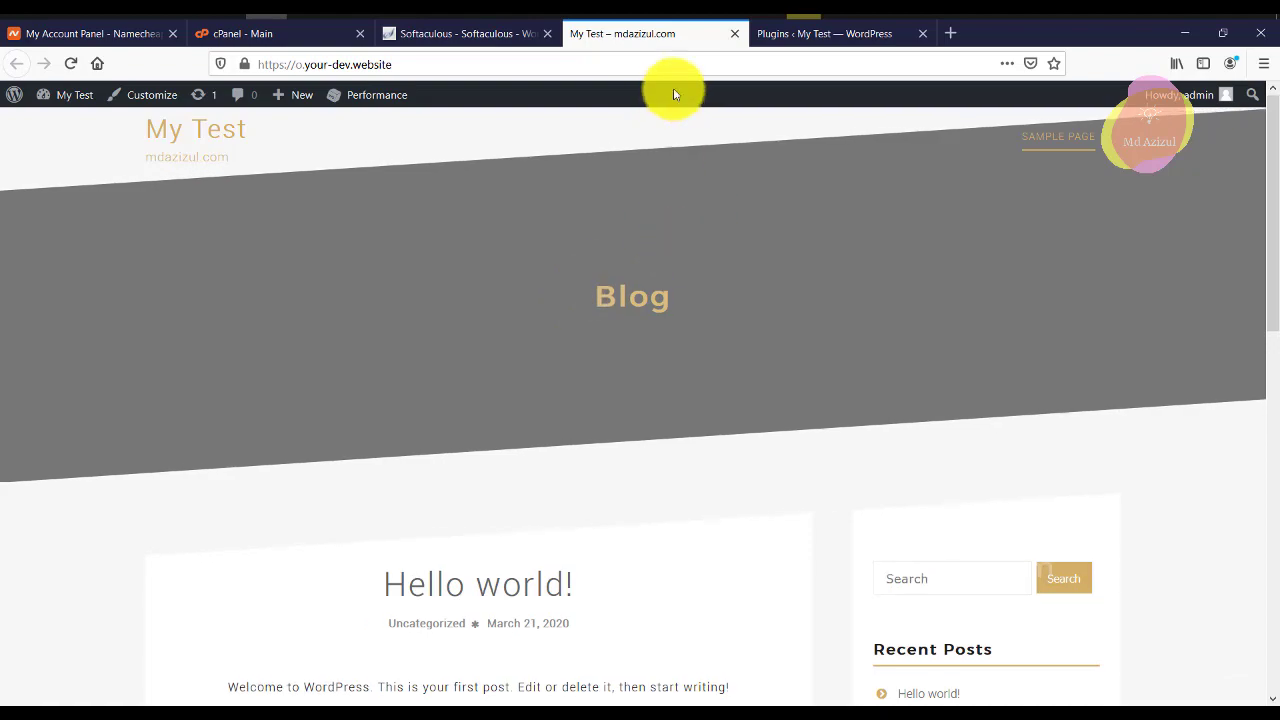
{"action": "left_click", "coordinate": [880, 34]}
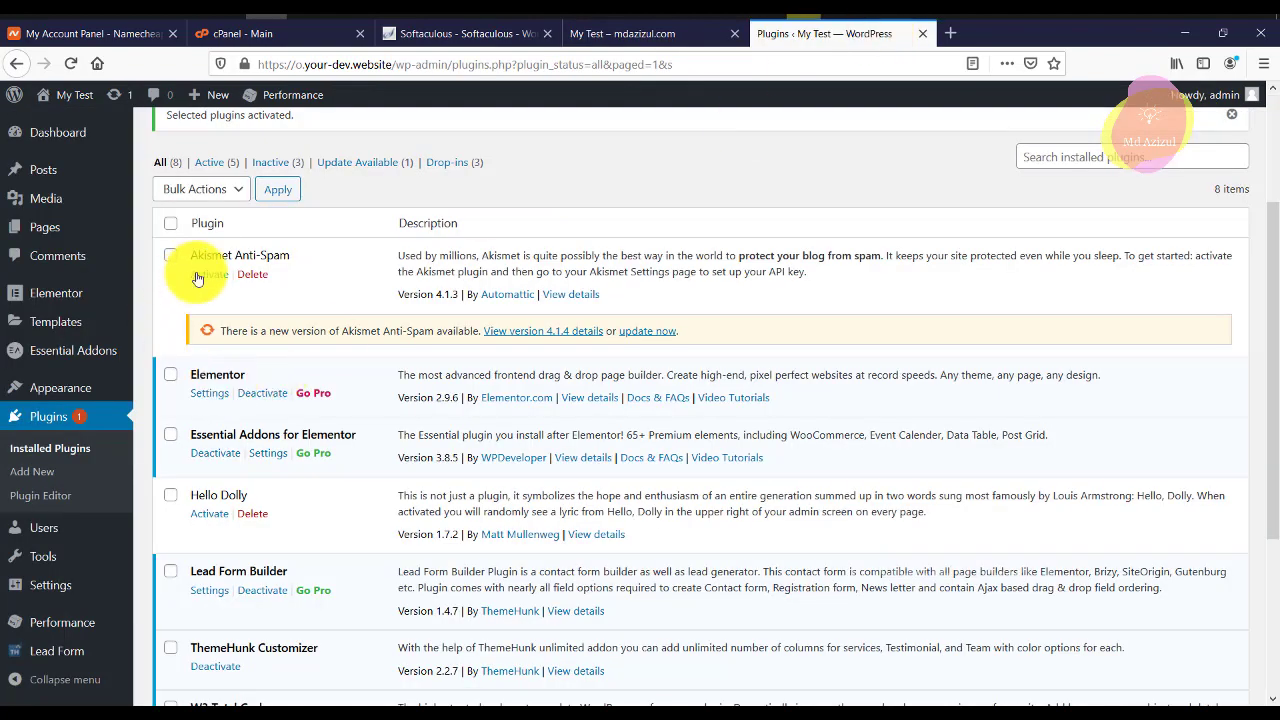
{"action": "scroll", "coordinate": [223, 474], "scroll_direction": "down", "scroll_amount": 3}
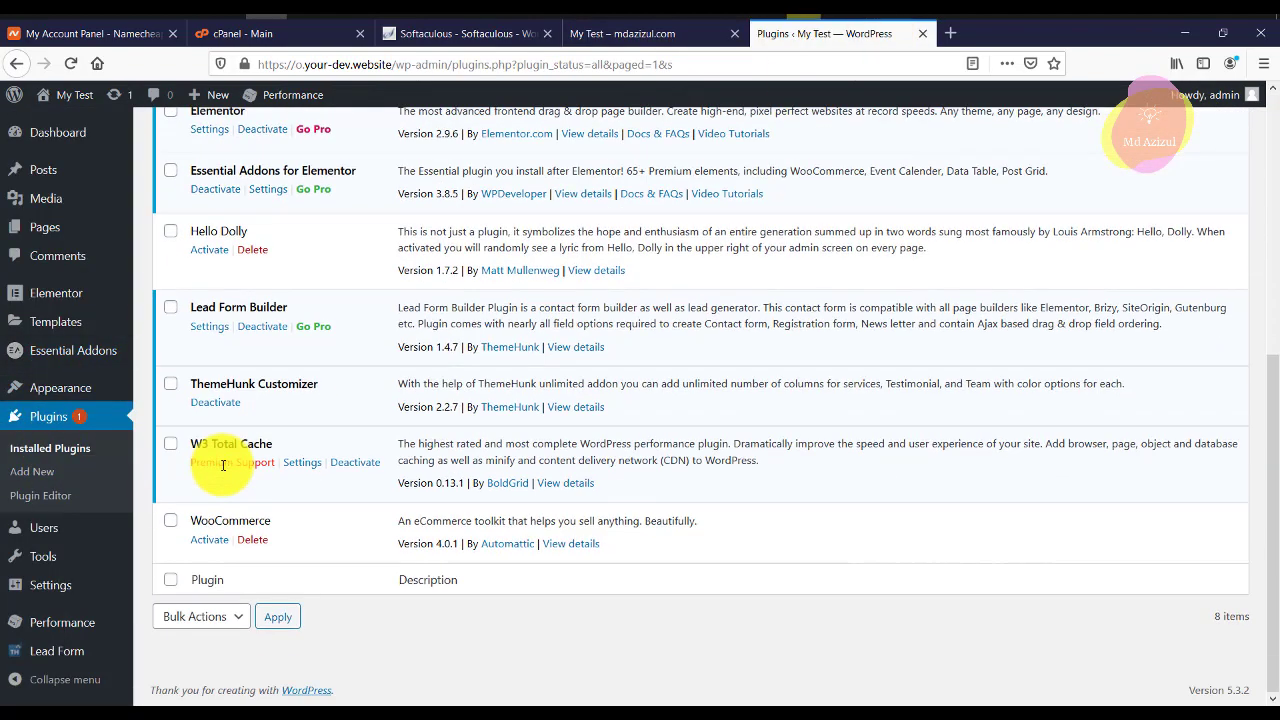
{"action": "scroll", "coordinate": [320, 340], "scroll_direction": "up", "scroll_amount": 2}
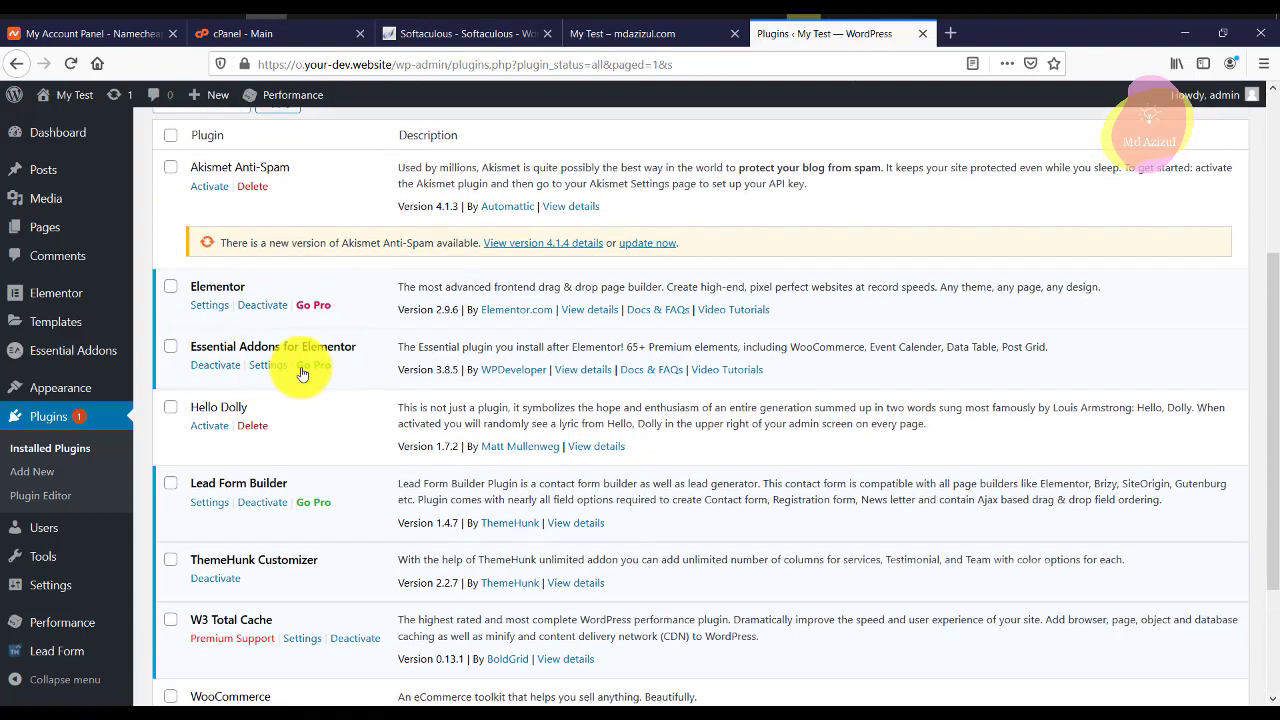
{"action": "scroll", "coordinate": [315, 390], "scroll_direction": "up", "scroll_amount": 1}
{"action": "scroll", "coordinate": [200, 330], "scroll_direction": "up", "scroll_amount": 2}
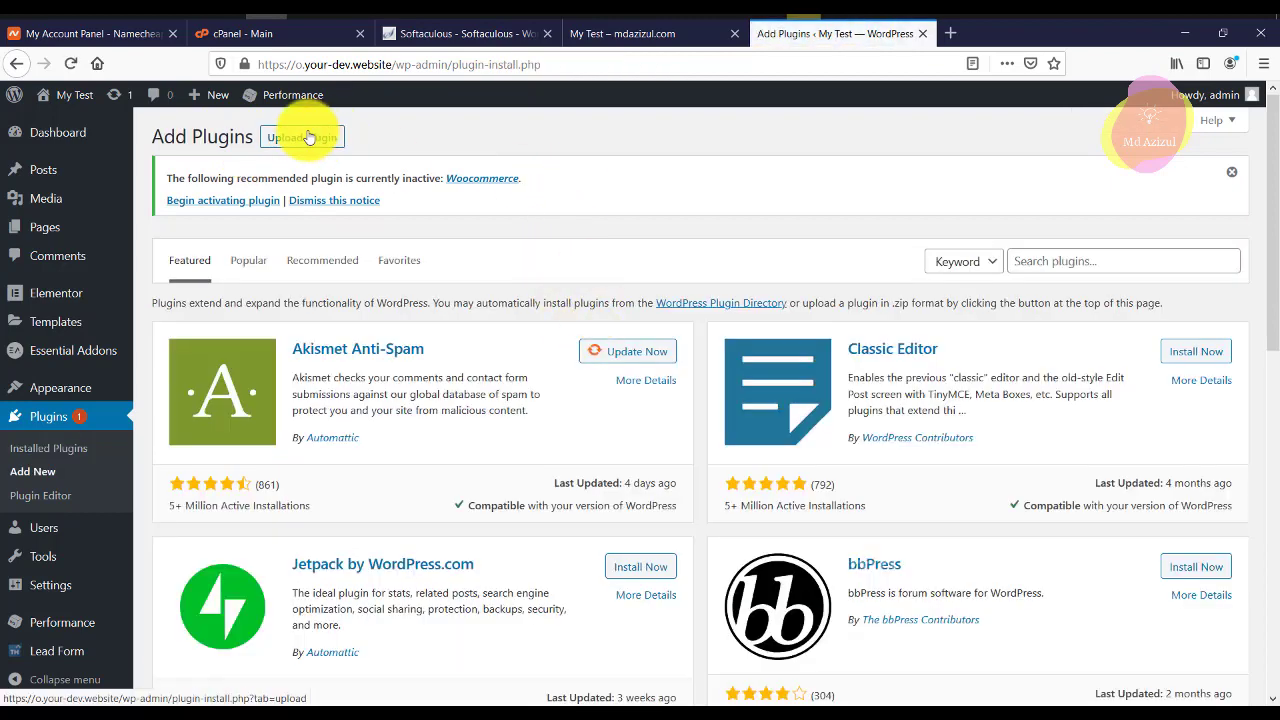
{"action": "left_click", "coordinate": [299, 139]}
Upload elementor-pro.zip from the F: drive's Website Impornt folder as a new plugin.
{"action": "left_click", "coordinate": [575, 363]}
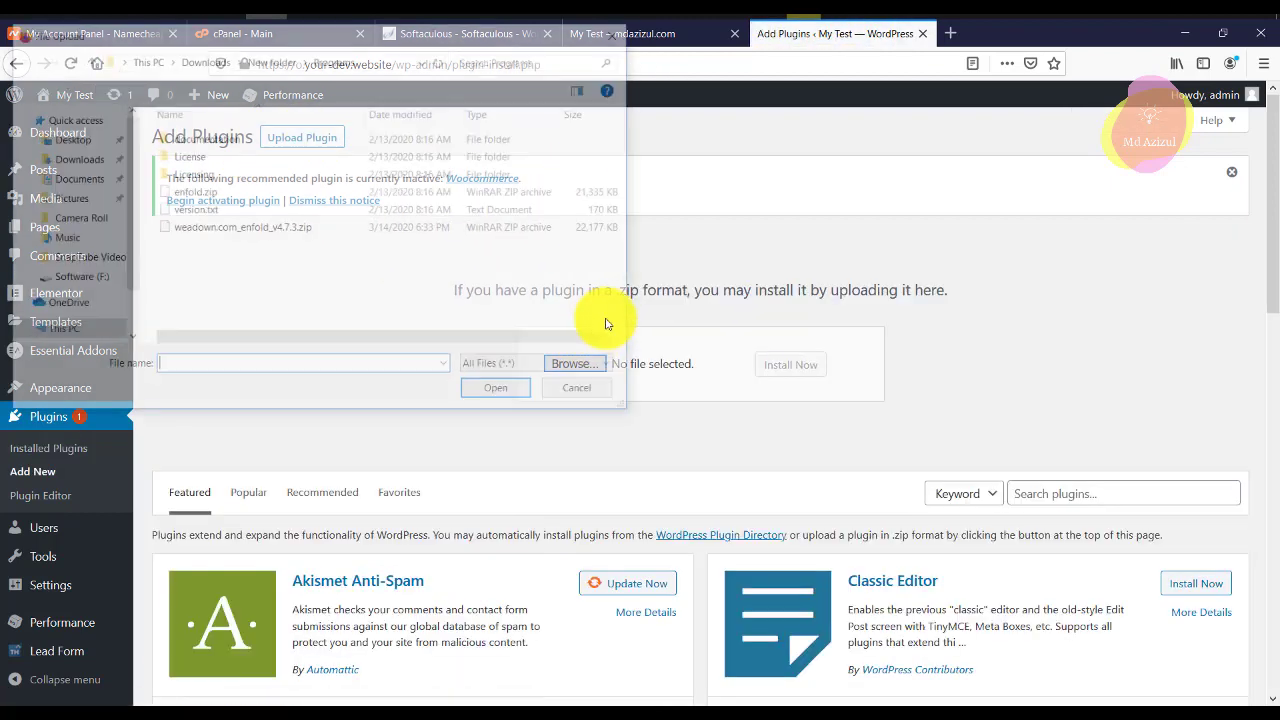
{"action": "left_click", "coordinate": [72, 317]}
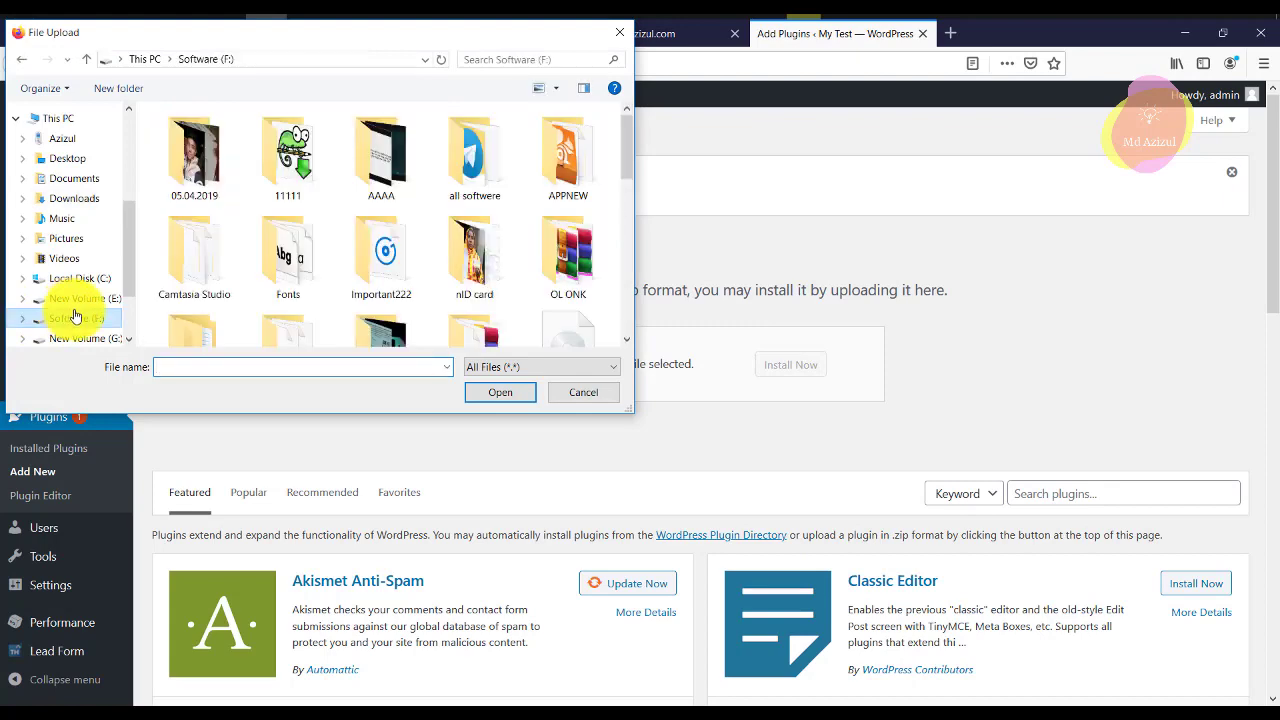
{"action": "double_click", "coordinate": [466, 160]}
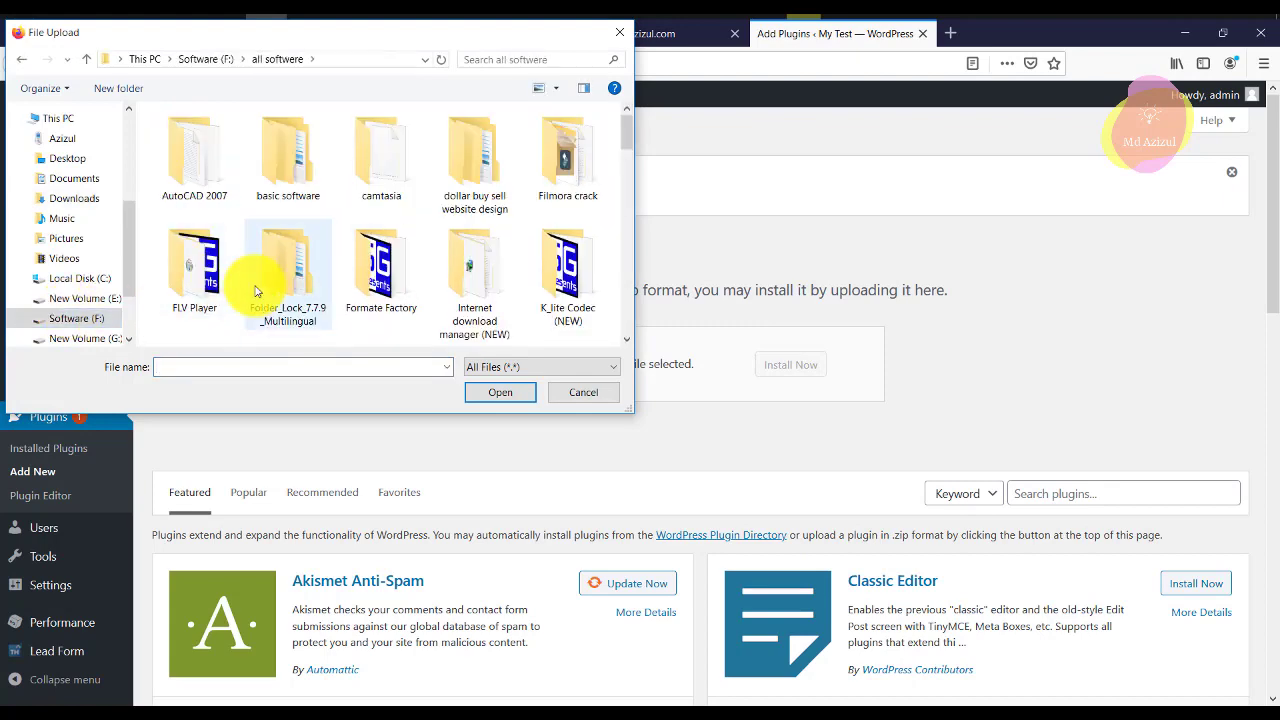
{"action": "scroll", "coordinate": [290, 285], "scroll_direction": "down", "scroll_amount": 3}
{"action": "scroll", "coordinate": [302, 285], "scroll_direction": "down", "scroll_amount": 3}
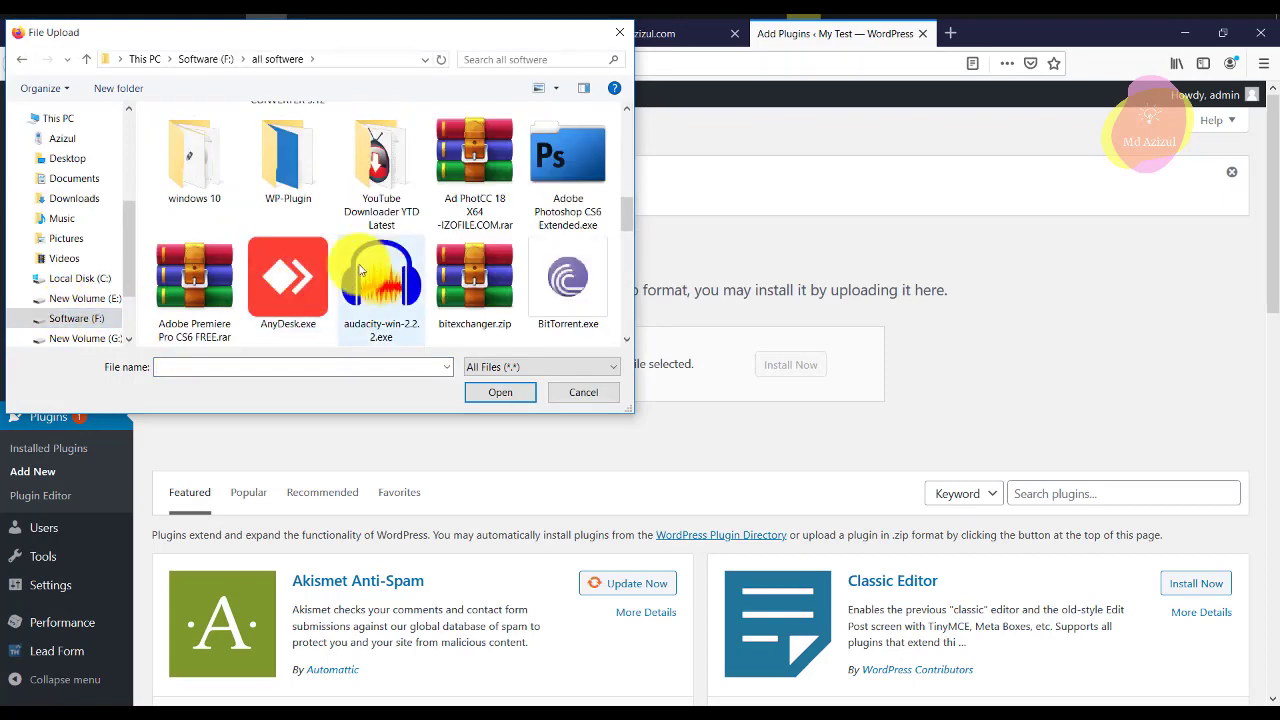
{"action": "scroll", "coordinate": [302, 260], "scroll_direction": "up", "scroll_amount": 1}
{"action": "double_click", "coordinate": [302, 258]}
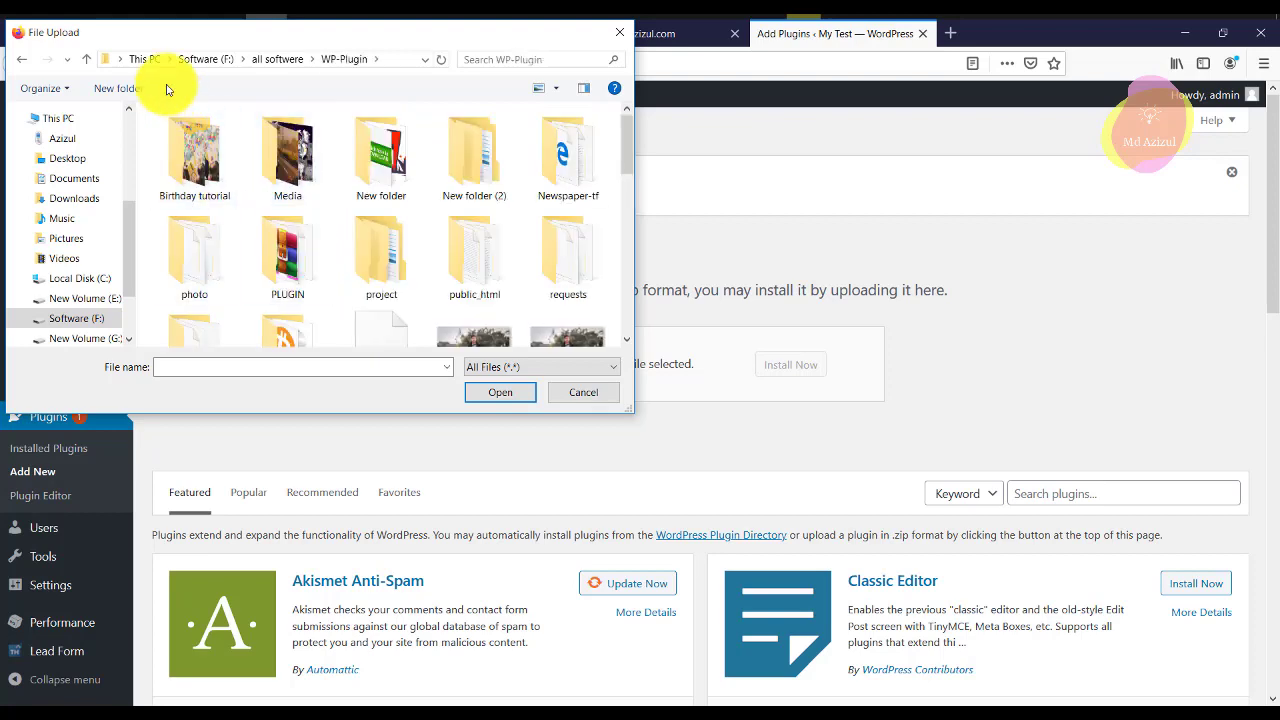
{"action": "left_click", "coordinate": [21, 59]}
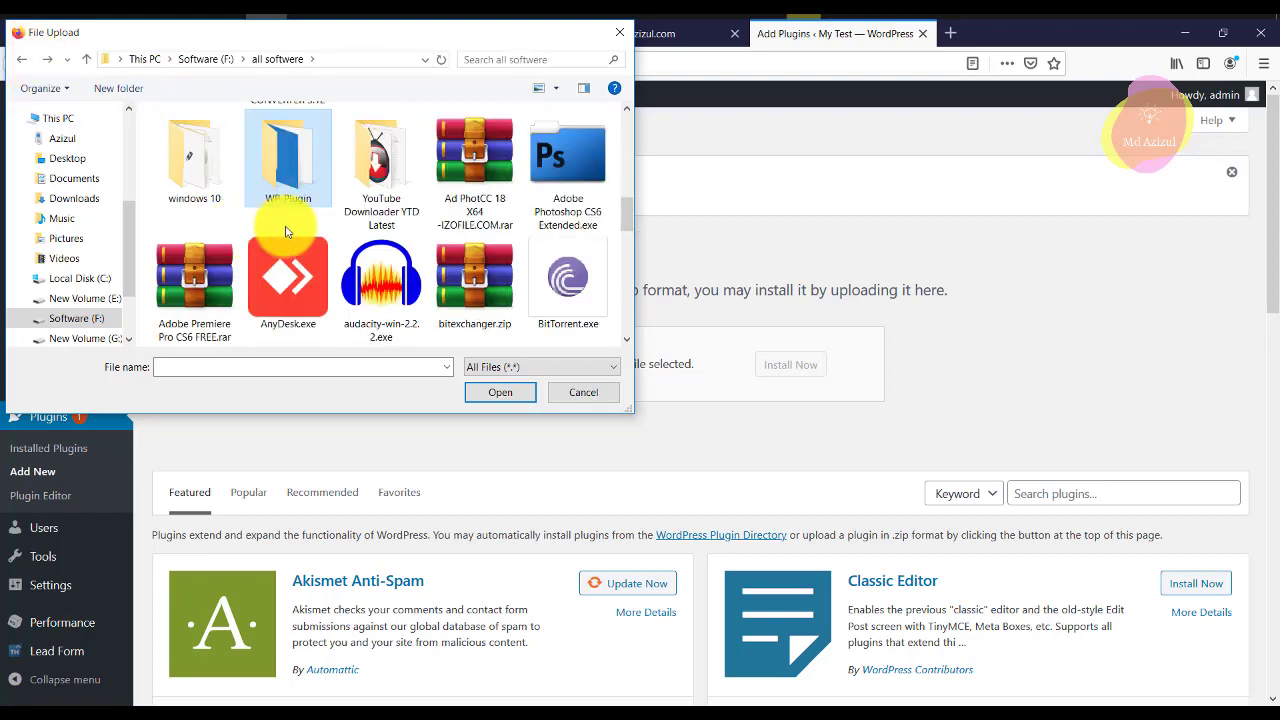
{"action": "scroll", "coordinate": [286, 232], "scroll_direction": "up", "scroll_amount": 1}
{"action": "left_click", "coordinate": [556, 167]}
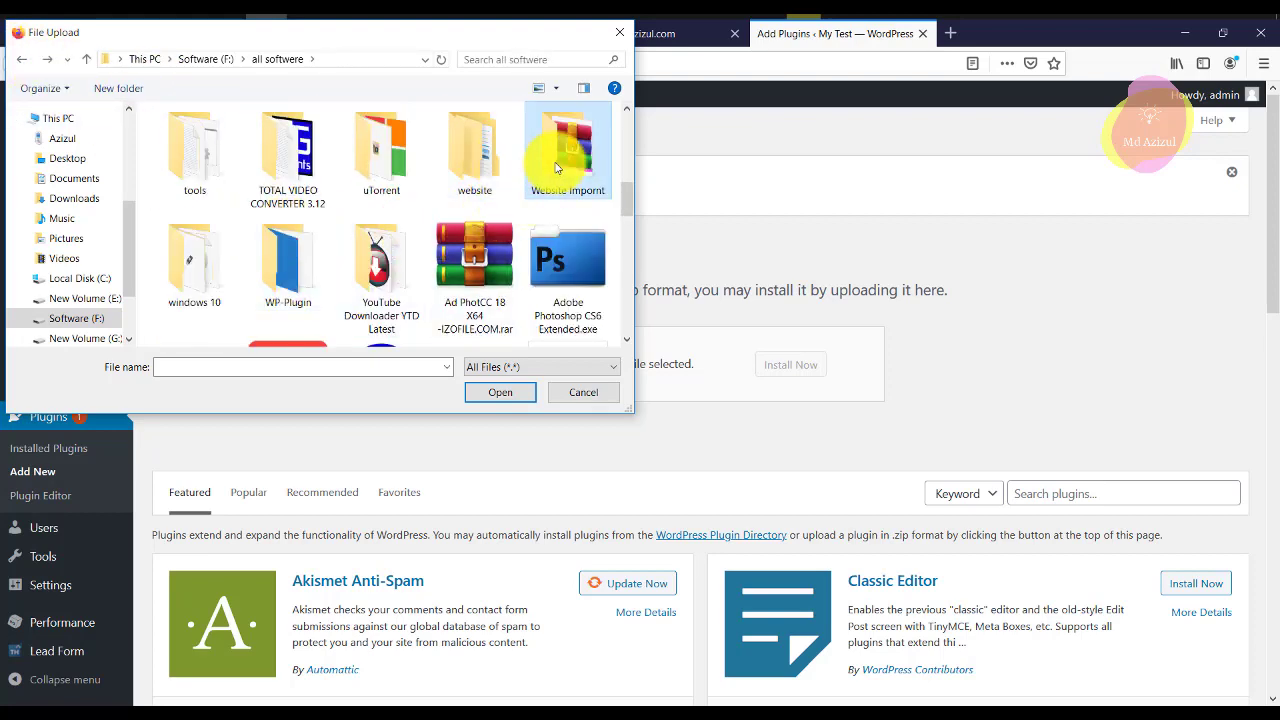
{"action": "double_click", "coordinate": [556, 167]}
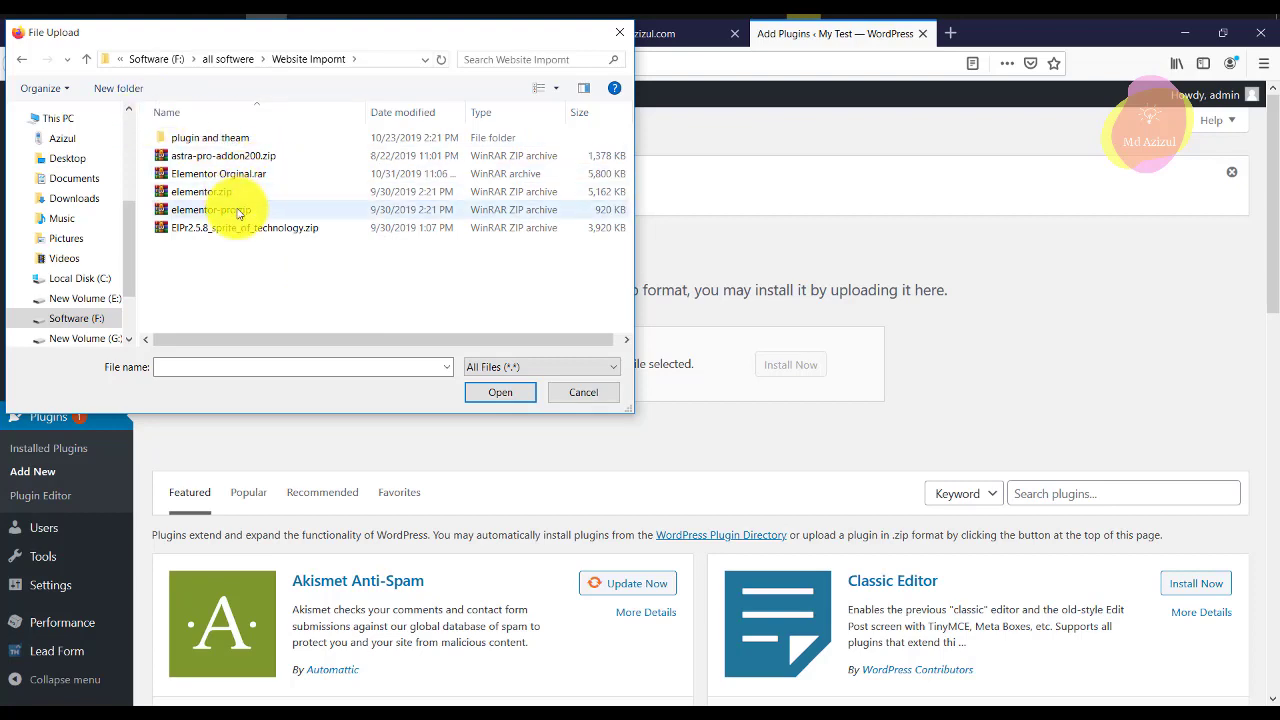
{"action": "double_click", "coordinate": [238, 213]}
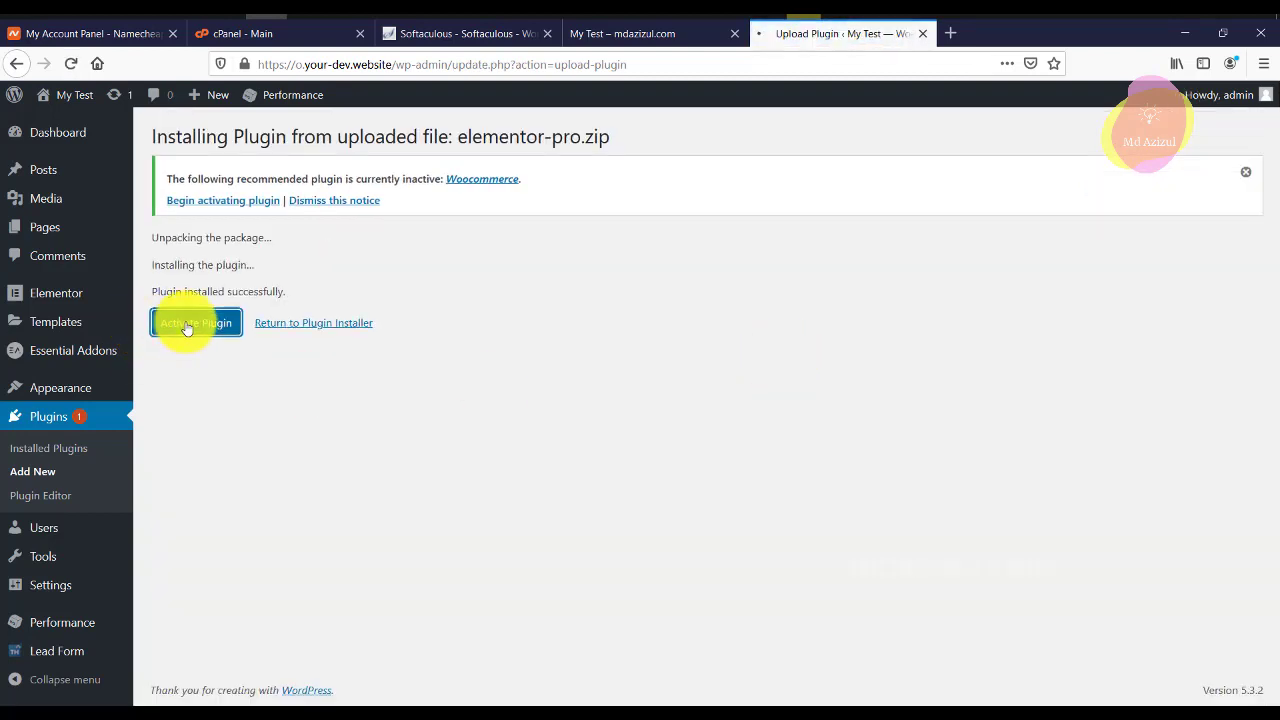
Activate Elementor Pro 2.7.0 and confirm it appears among the 9 installed plugins.
{"action": "left_click", "coordinate": [186, 327]}
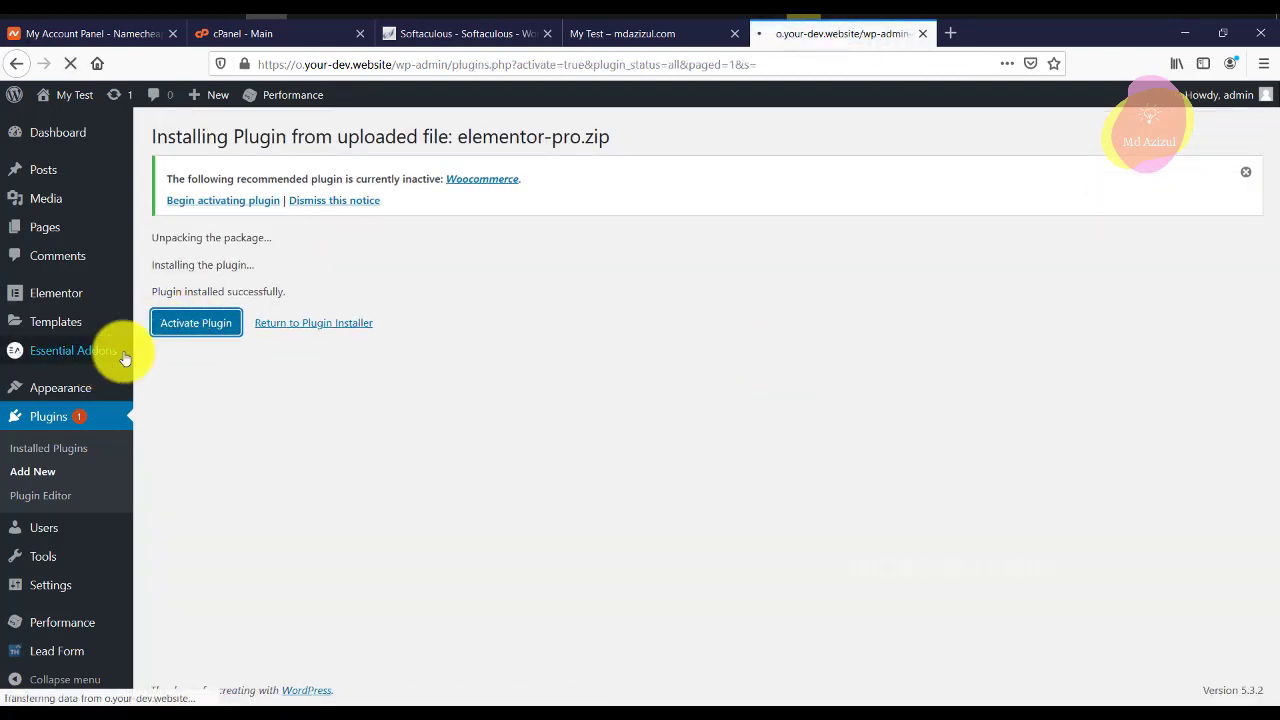
{"action": "scroll", "coordinate": [543, 423], "scroll_direction": "down", "scroll_amount": 4}
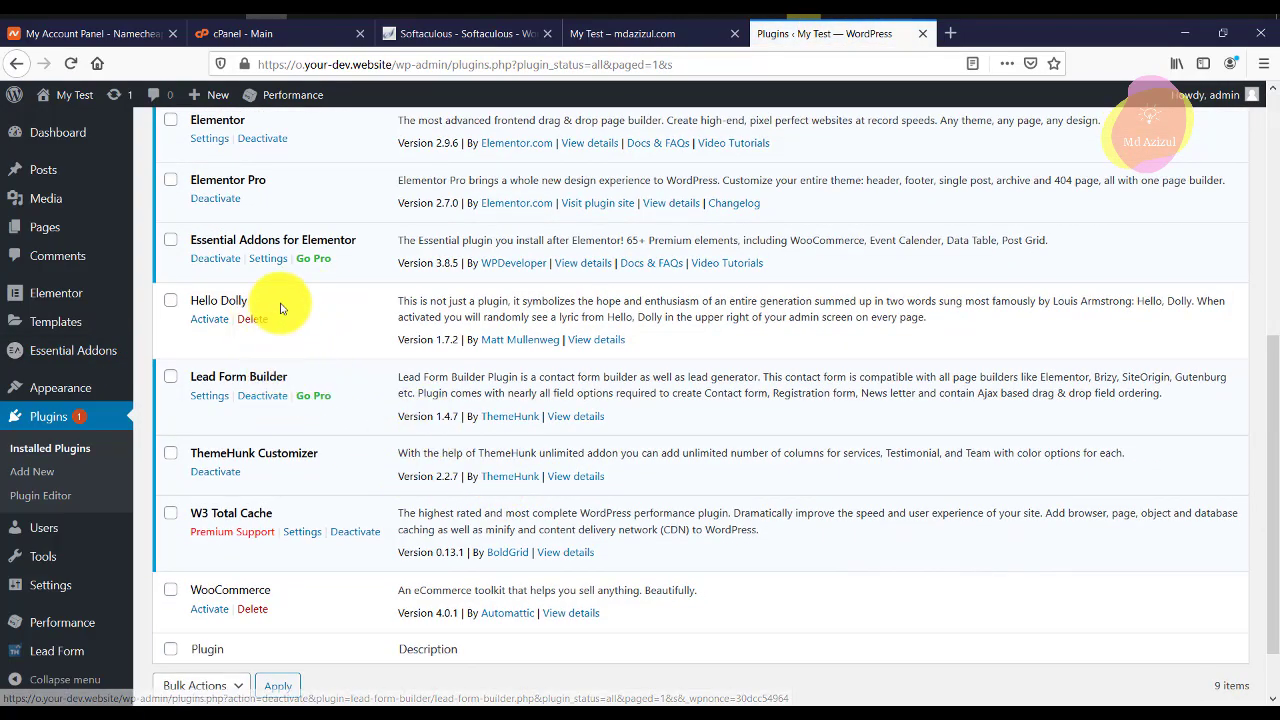
{"action": "scroll", "coordinate": [320, 255], "scroll_direction": "up", "scroll_amount": 2}
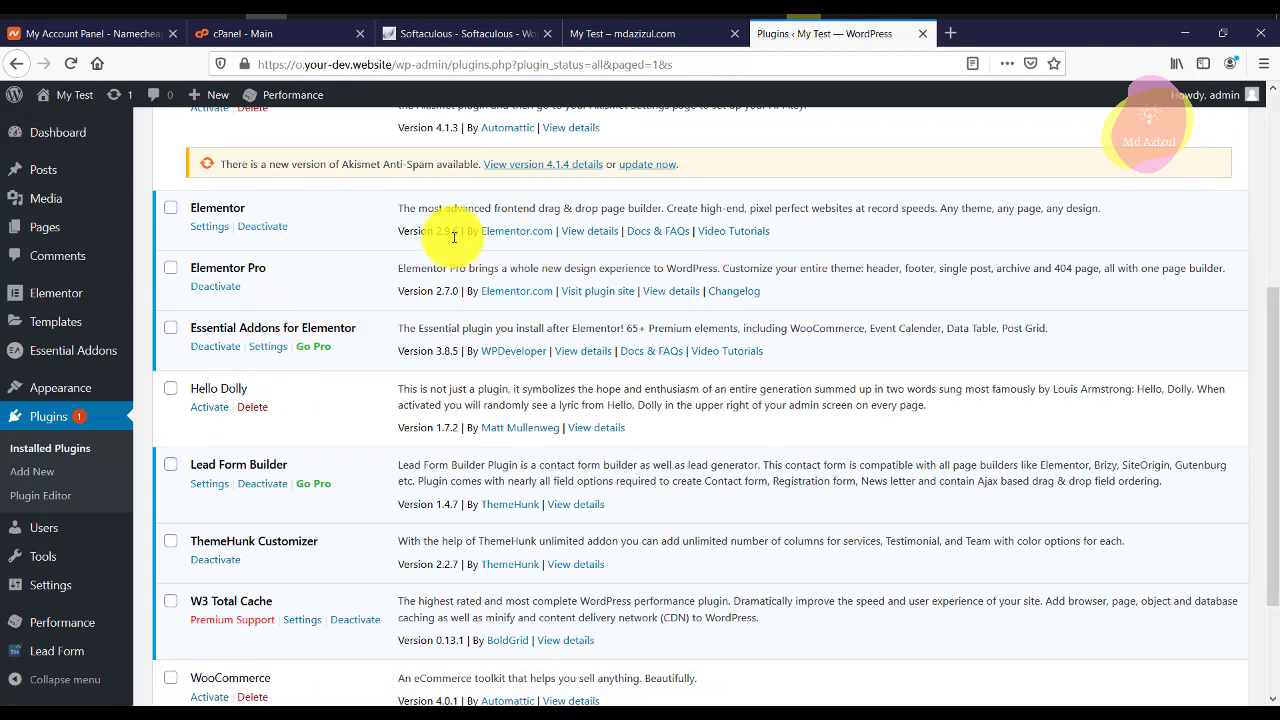
{"action": "scroll", "coordinate": [540, 230], "scroll_direction": "up", "scroll_amount": 2}
{"action": "scroll", "coordinate": [380, 280], "scroll_direction": "down", "scroll_amount": 5}
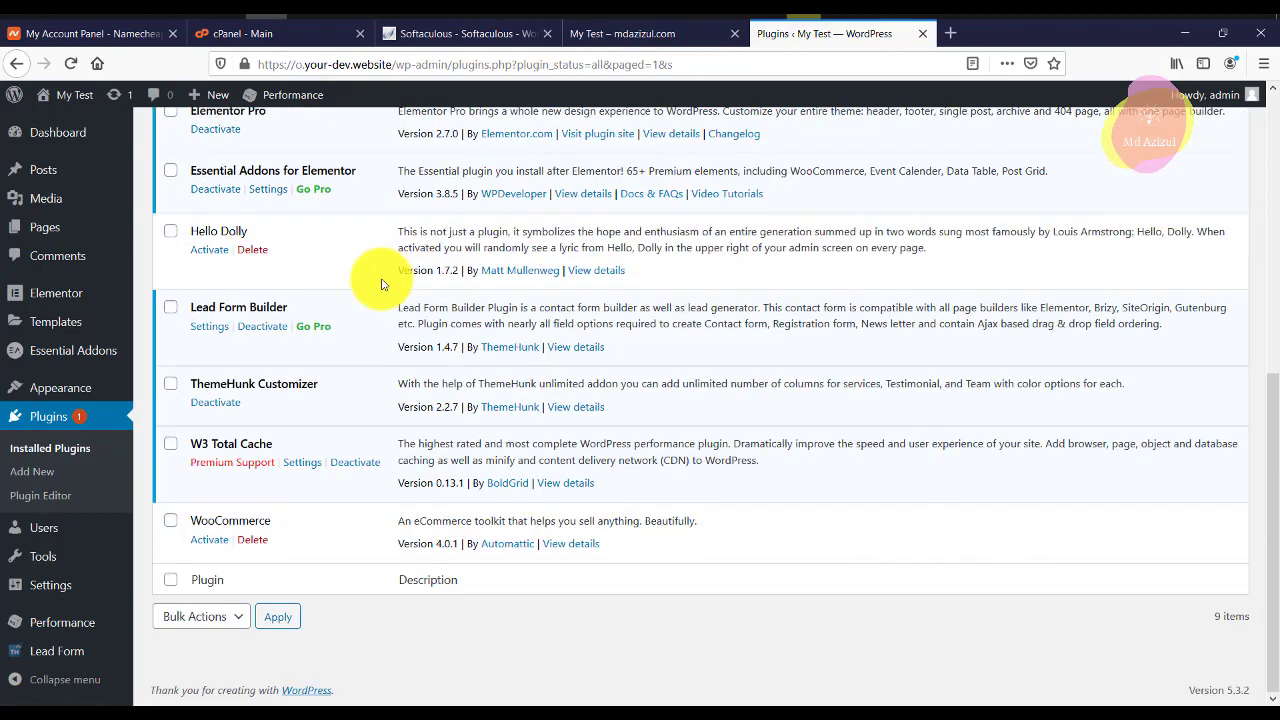
{"action": "scroll", "coordinate": [751, 543], "scroll_direction": "up", "scroll_amount": 10}
Close the Softaculous tab and glance at the reference Events site before returning to My Test.
{"action": "left_click", "coordinate": [622, 40]}
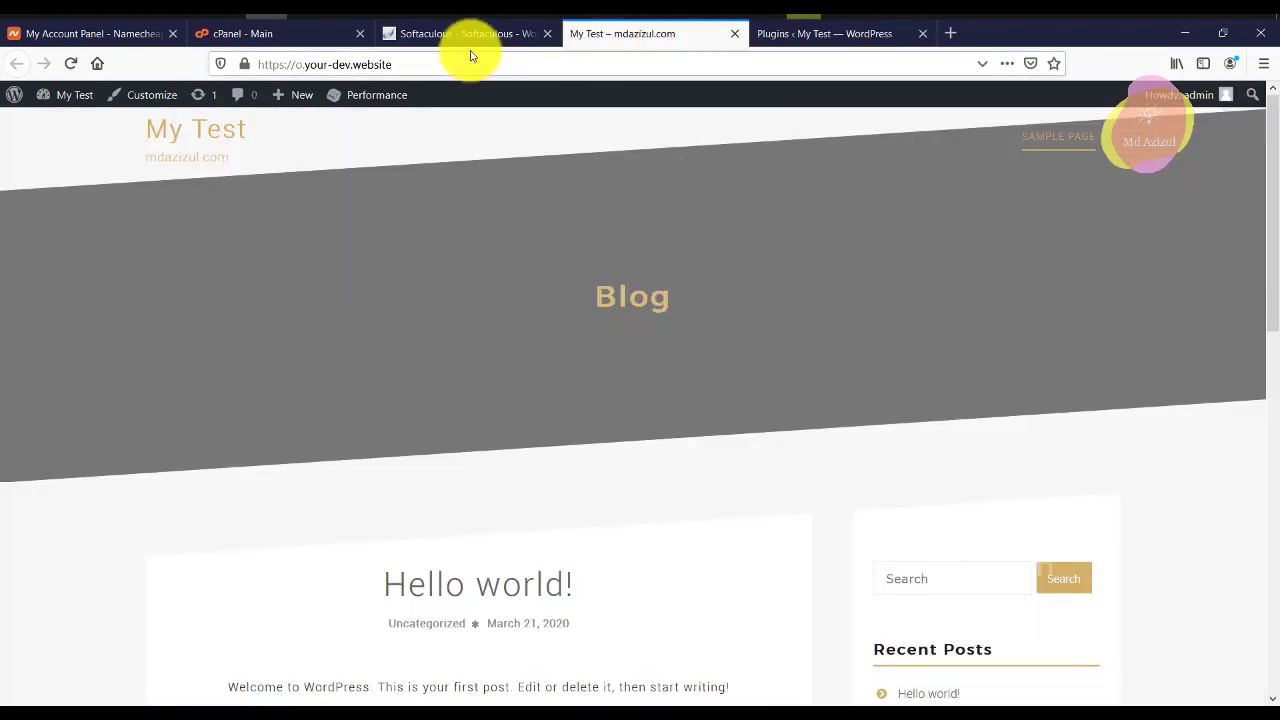
{"action": "left_click", "coordinate": [470, 40]}
{"action": "left_click", "coordinate": [546, 34]}
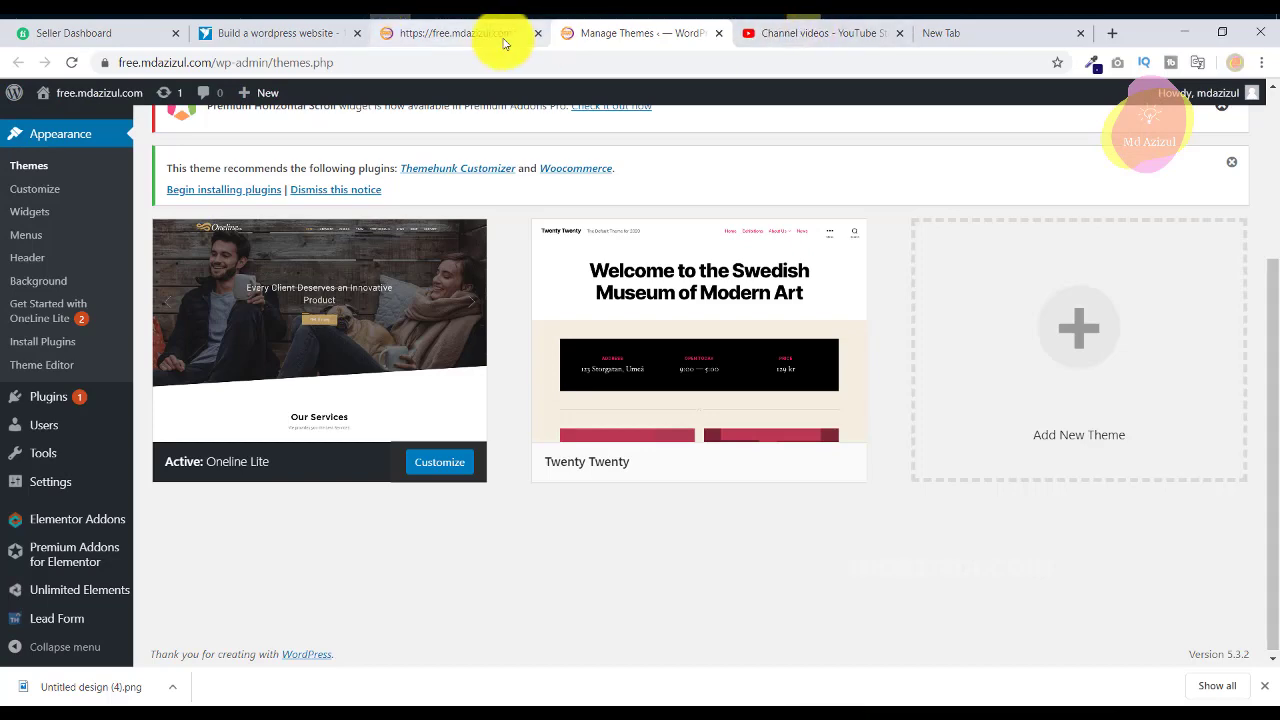
{"action": "left_click", "coordinate": [504, 40]}
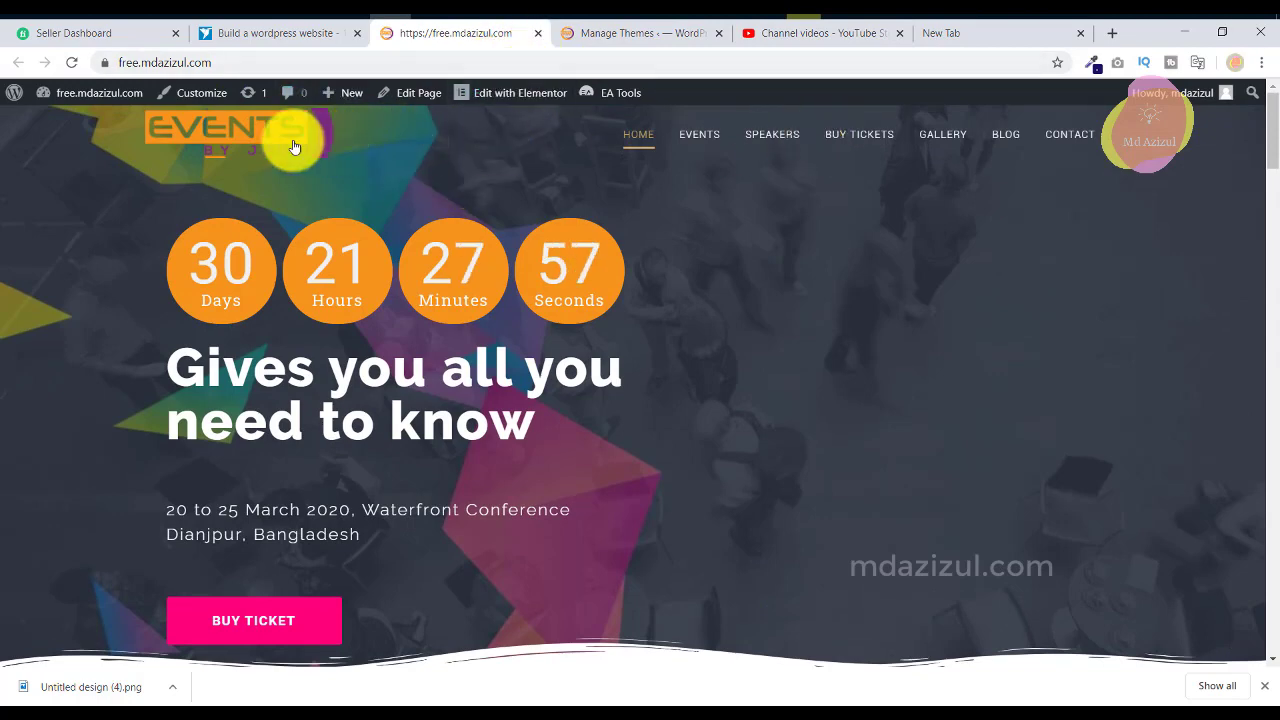
{"action": "left_click", "coordinate": [618, 34]}
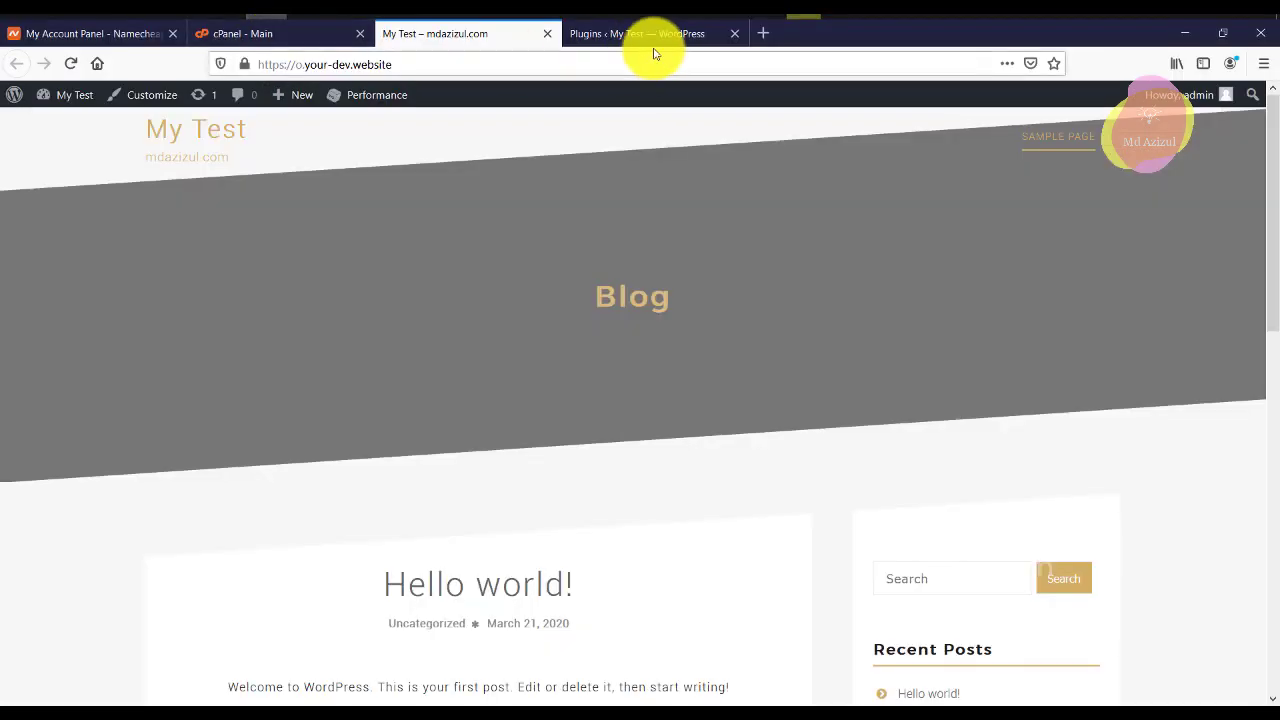
{"action": "left_click", "coordinate": [629, 34]}
{"action": "left_click", "coordinate": [465, 34]}
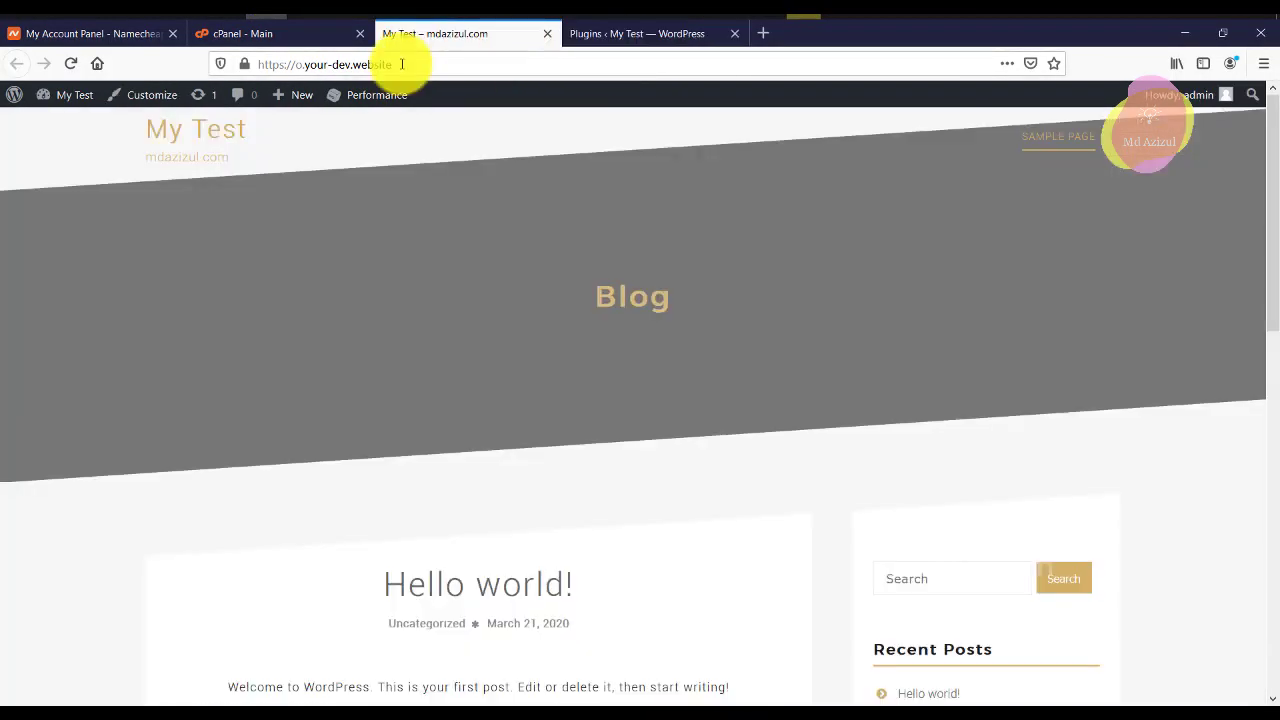
Open the admin bar's Customize link in a new tab and switch to it.
{"action": "right_click", "coordinate": [160, 97]}
{"action": "left_click", "coordinate": [223, 100]}
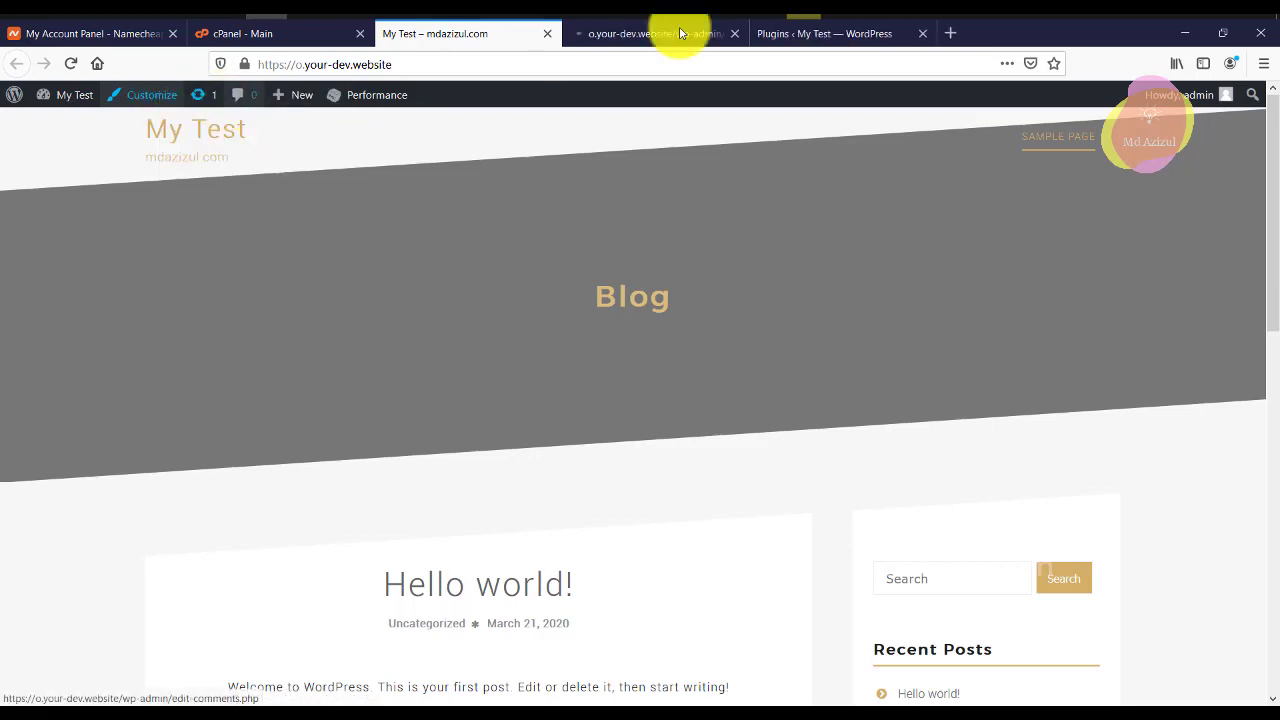
{"action": "left_click", "coordinate": [707, 37]}
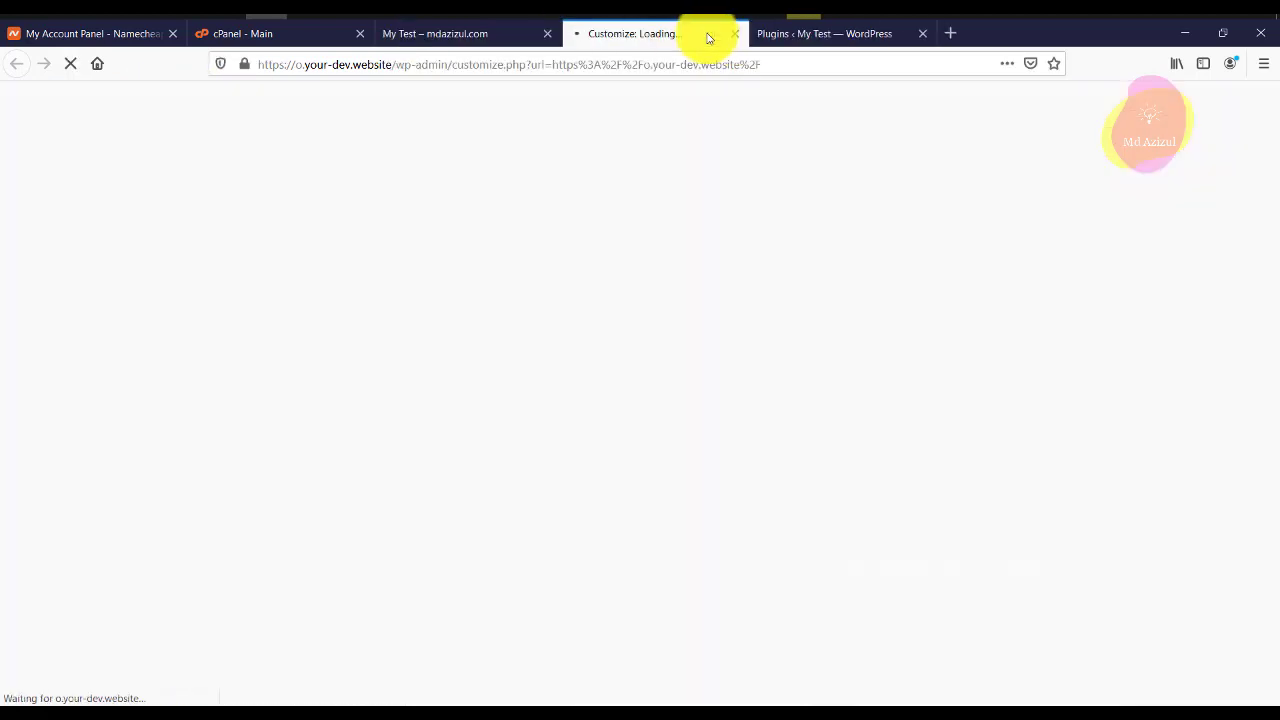
Open Theme Option > General Setting in the Customizer, where the logo and title live.
{"action": "left_click", "coordinate": [440, 35]}
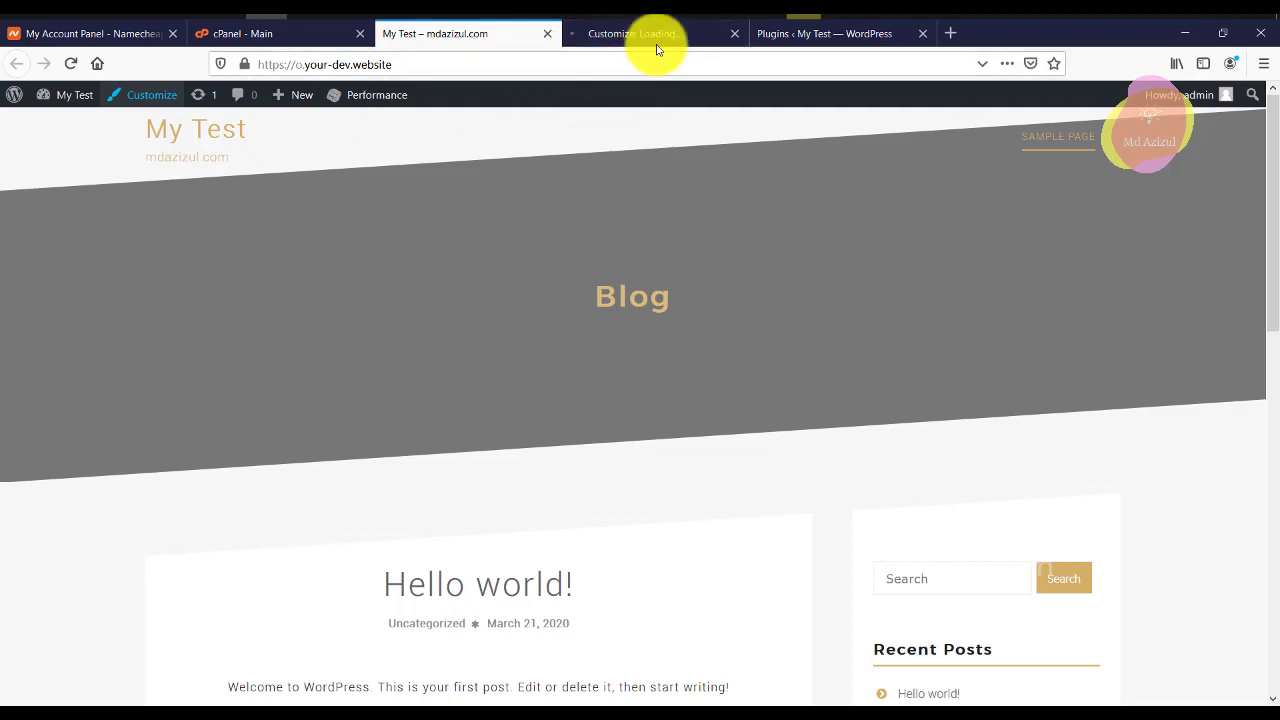
{"action": "left_click", "coordinate": [660, 37]}
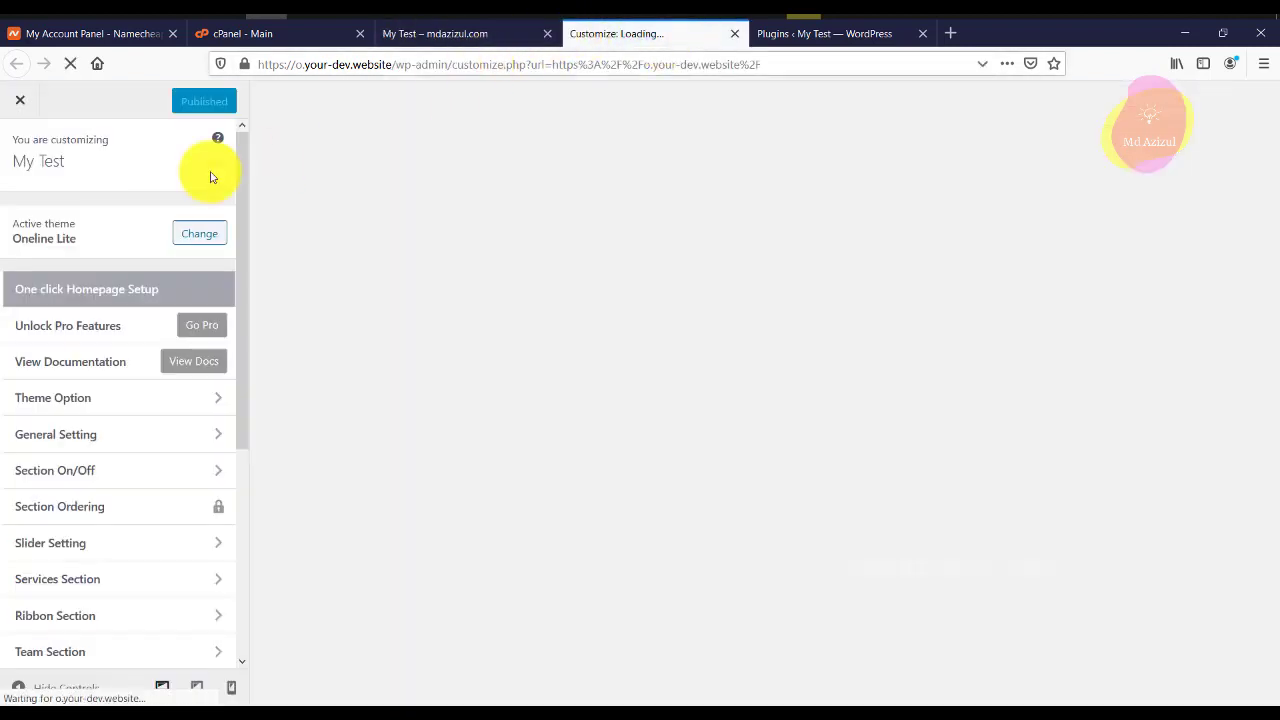
{"action": "scroll", "coordinate": [117, 532], "scroll_direction": "down", "scroll_amount": 1}
{"action": "scroll", "coordinate": [117, 532], "scroll_direction": "down", "scroll_amount": 3}
{"action": "scroll", "coordinate": [117, 531], "scroll_direction": "up", "scroll_amount": 4}
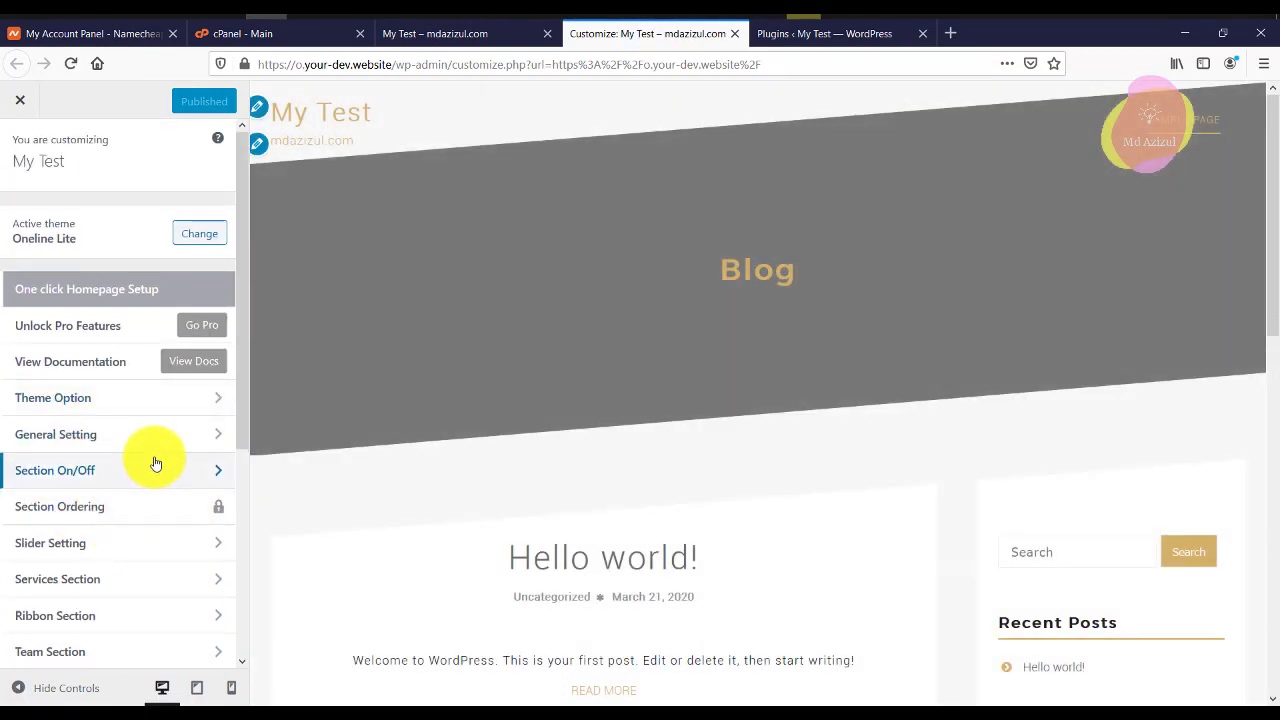
{"action": "left_click", "coordinate": [167, 405]}
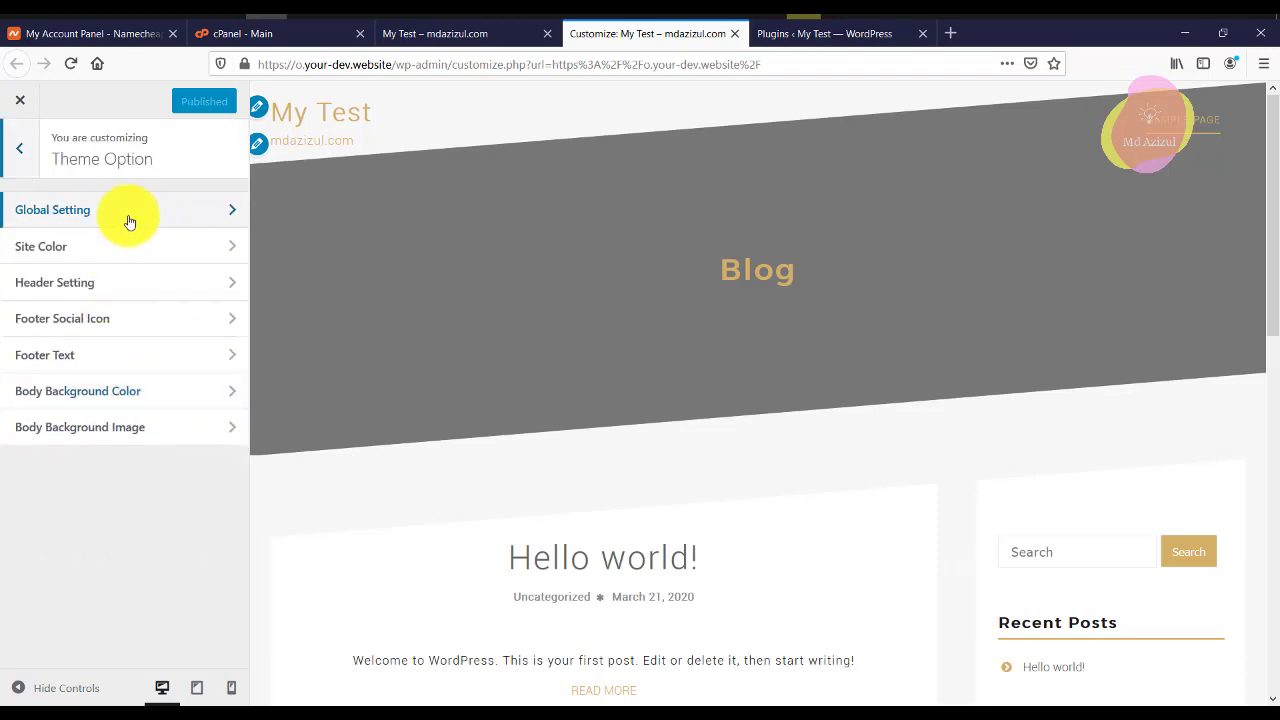
{"action": "left_click", "coordinate": [118, 254]}
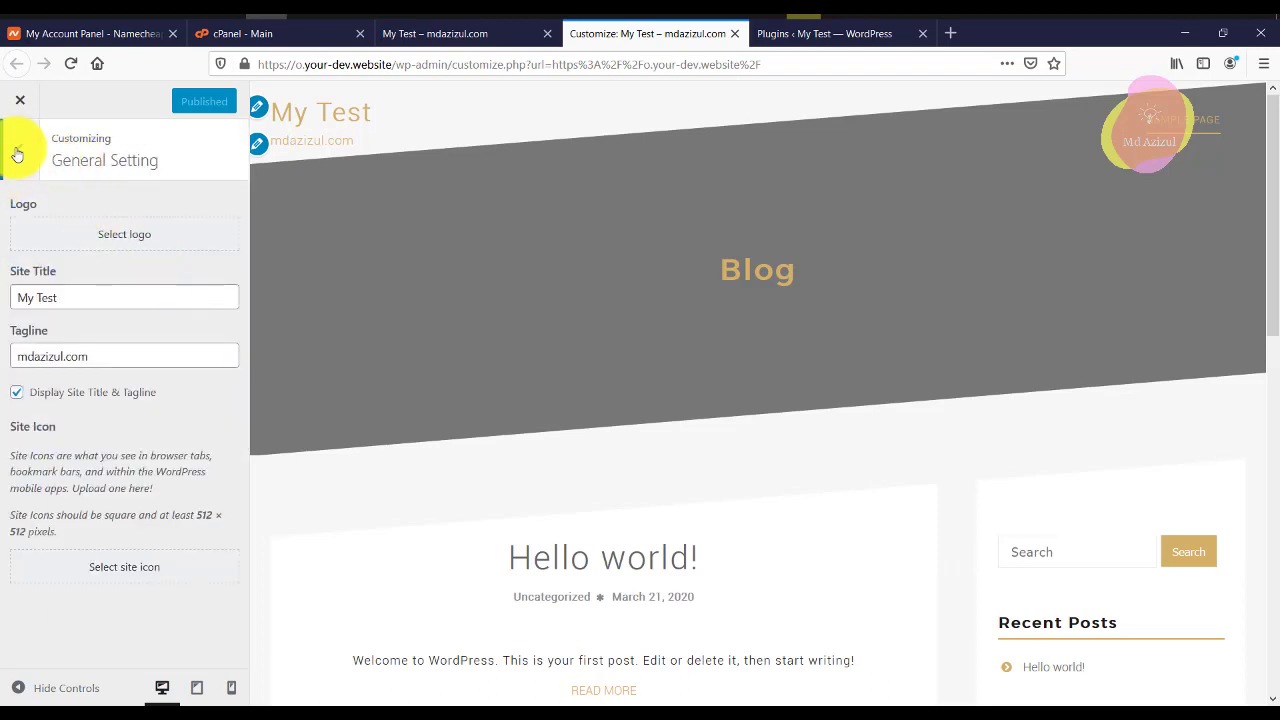
{"action": "left_click", "coordinate": [17, 153]}
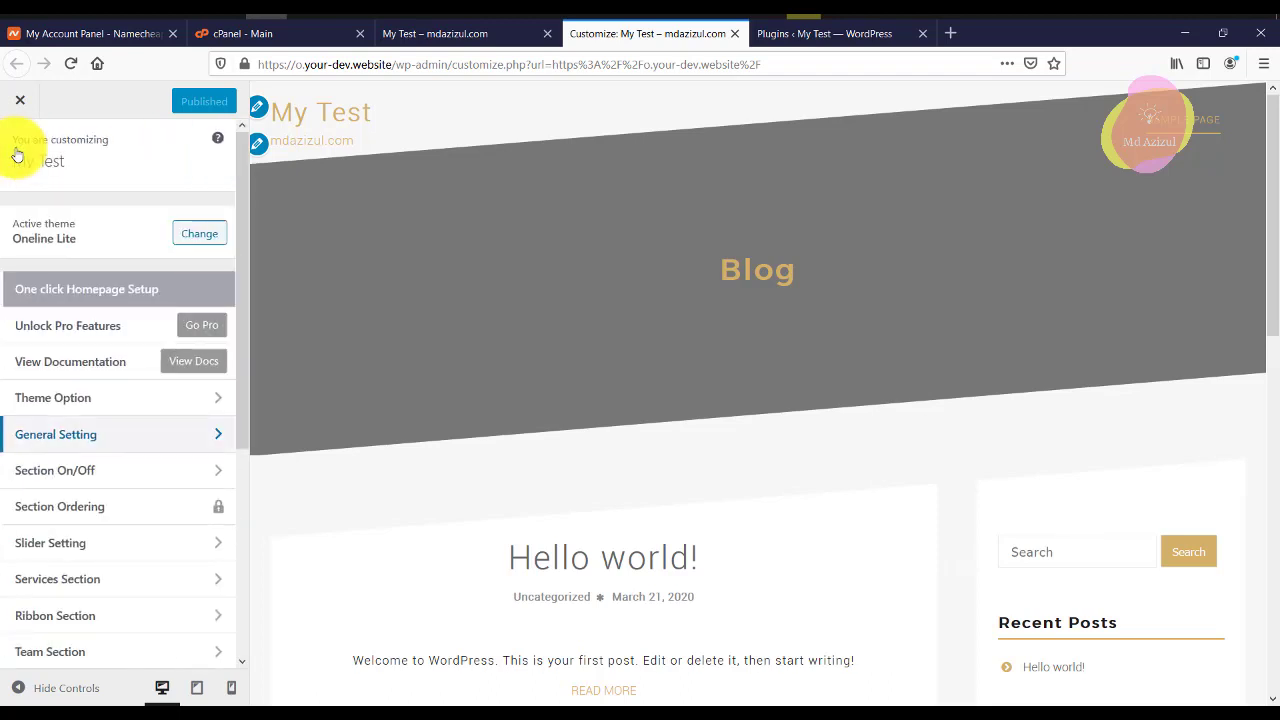
{"action": "left_click", "coordinate": [117, 435]}
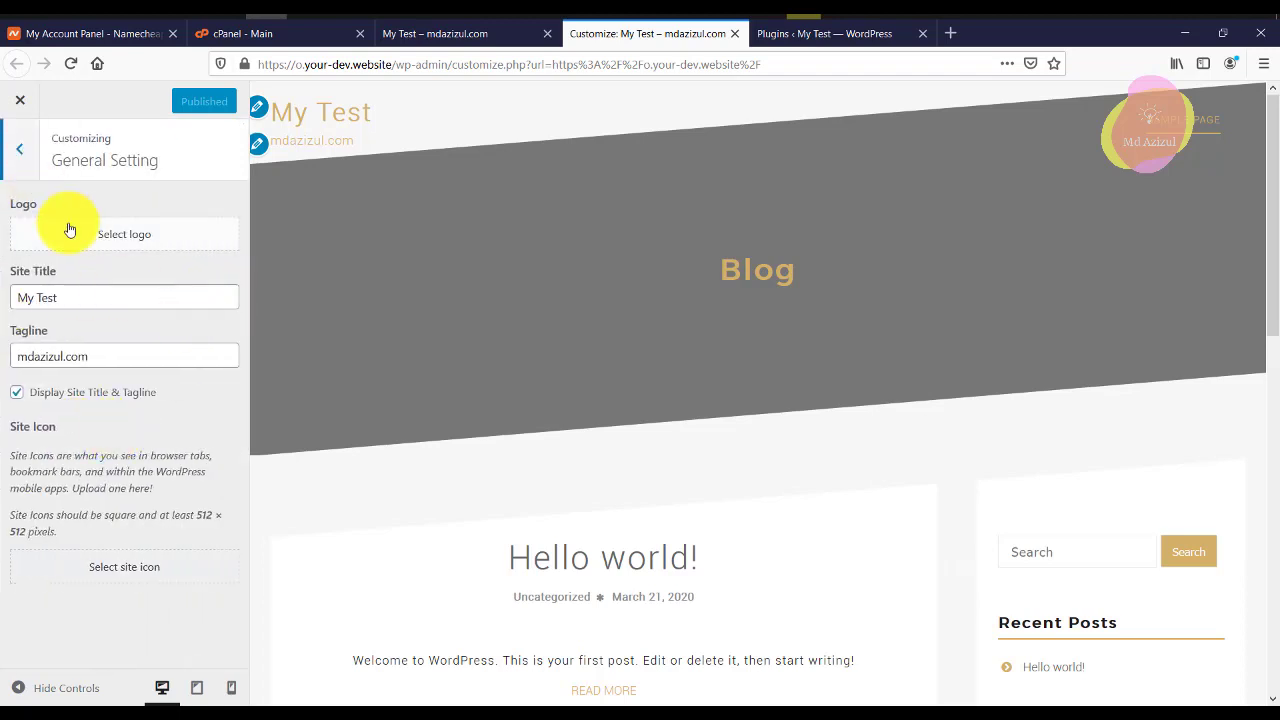
Bring up the Select logo Media Library upload, cancel the file picker, and move to the other browser.
{"action": "left_click", "coordinate": [70, 230]}
{"action": "left_click", "coordinate": [145, 166]}
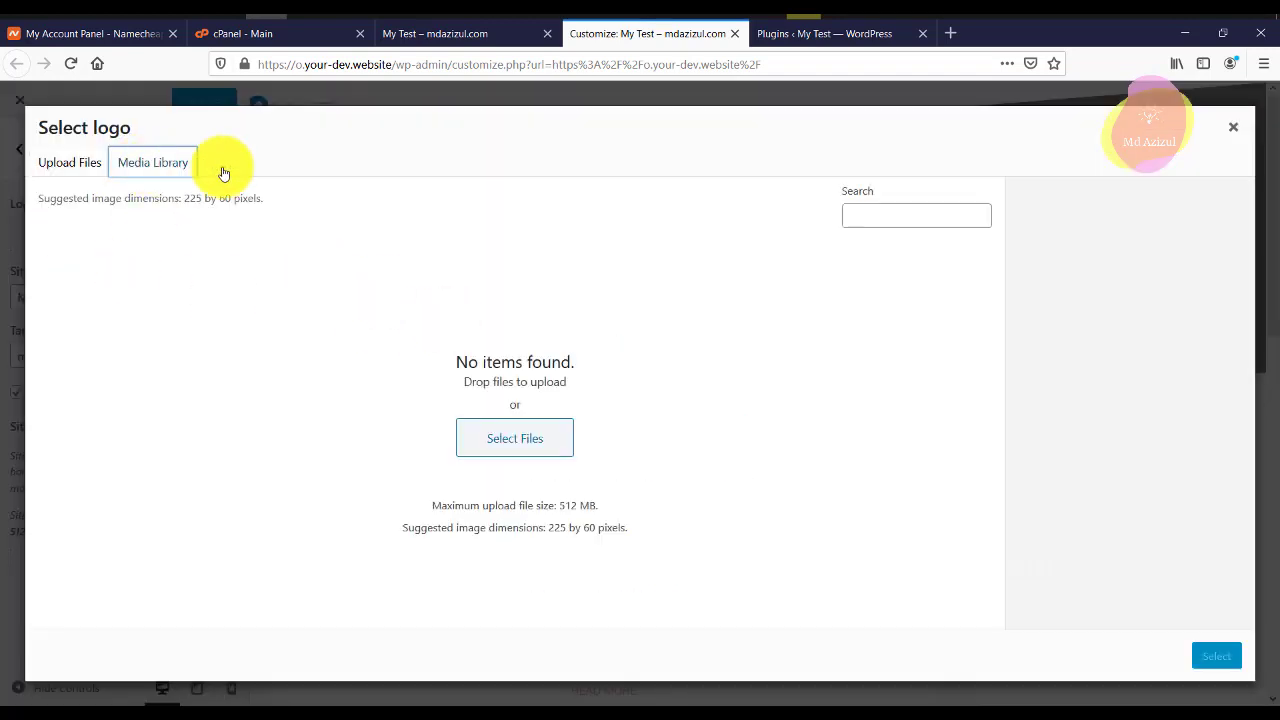
{"action": "left_click", "coordinate": [509, 438]}
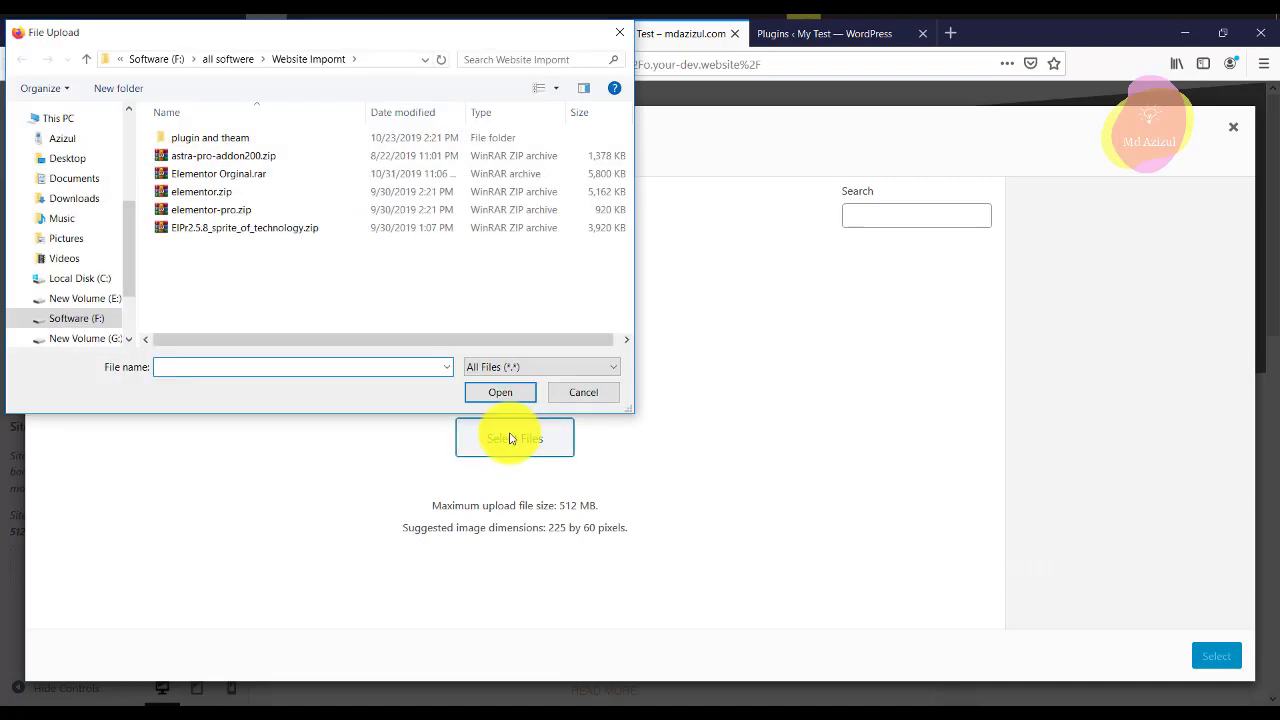
{"action": "left_click", "coordinate": [616, 34]}
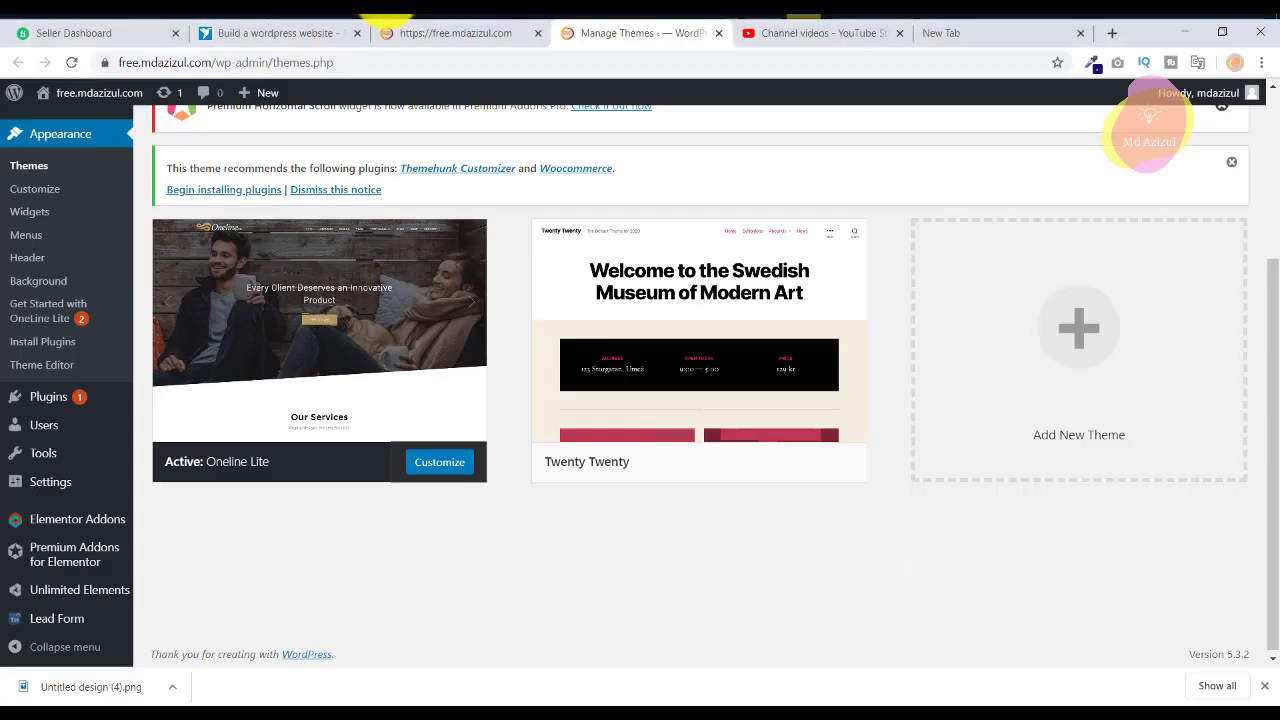
{"action": "key", "text": "alt+Tab"}
Preview the contest's Events by JANNn.png attachment and start saving the image.
{"action": "left_click", "coordinate": [260, 34]}
{"action": "scroll", "coordinate": [350, 312], "scroll_direction": "down", "scroll_amount": 3}
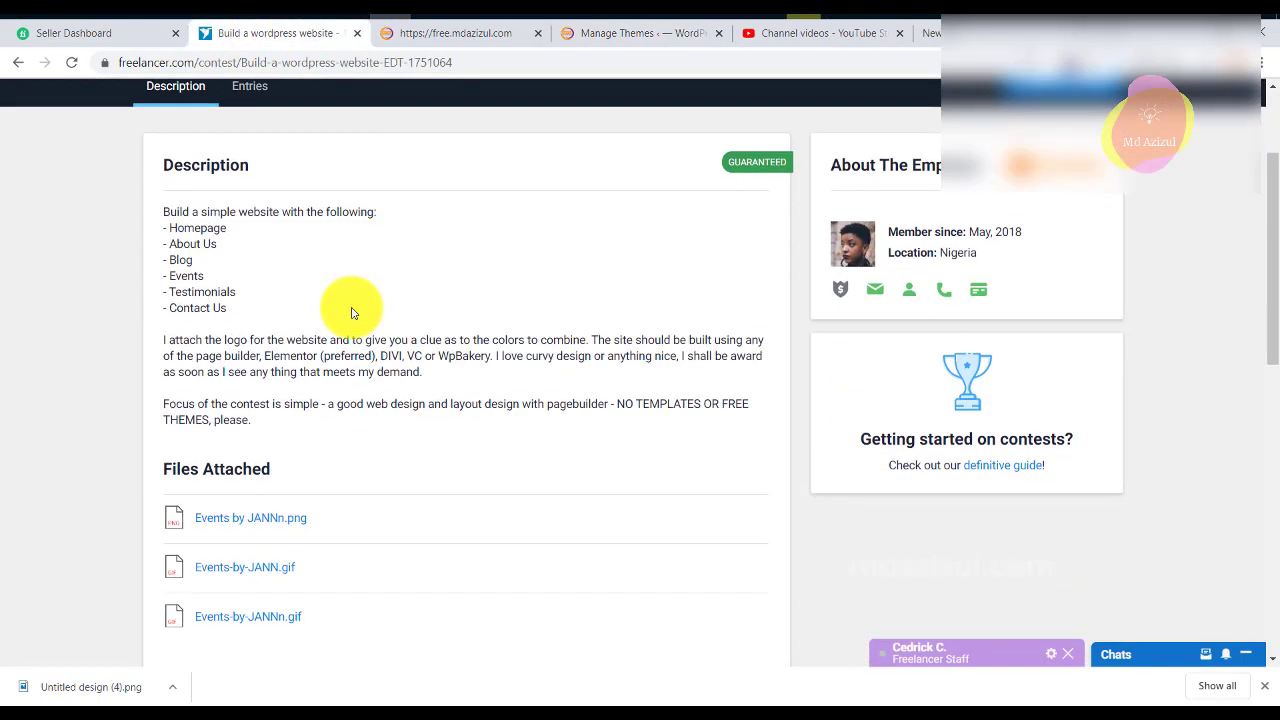
{"action": "right_click", "coordinate": [268, 358]}
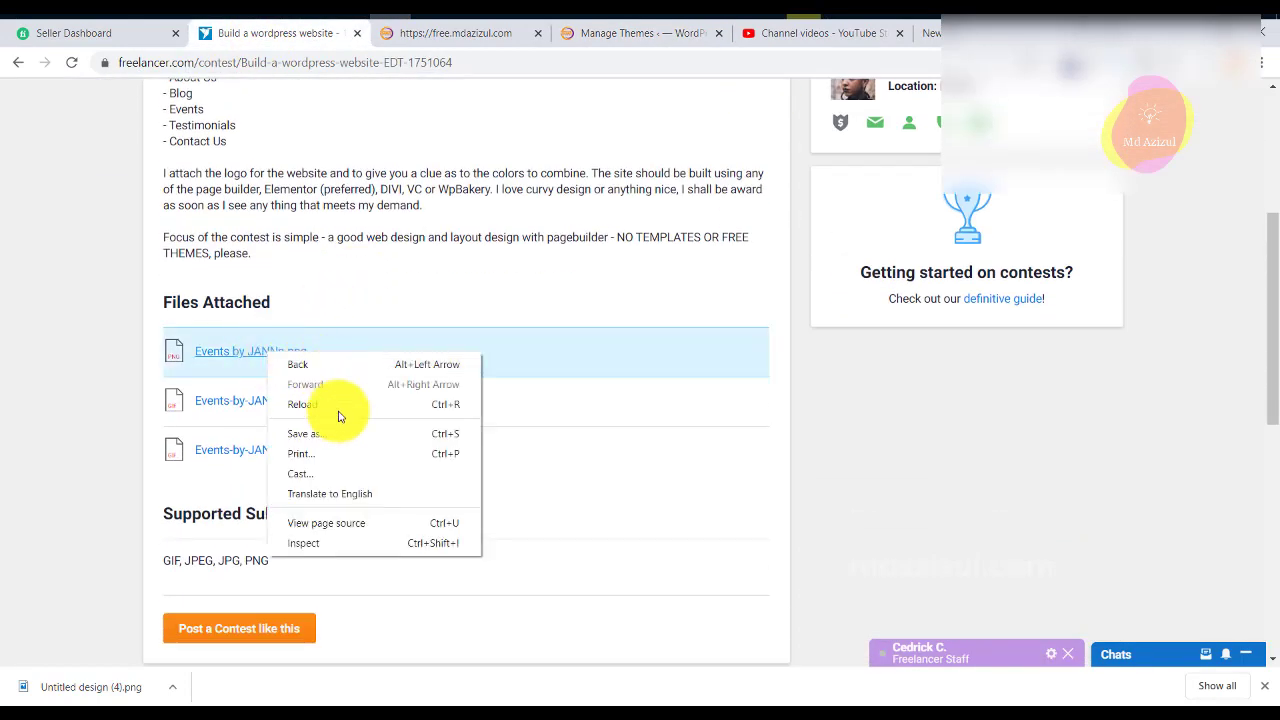
{"action": "left_click", "coordinate": [251, 357]}
{"action": "left_click", "coordinate": [252, 358]}
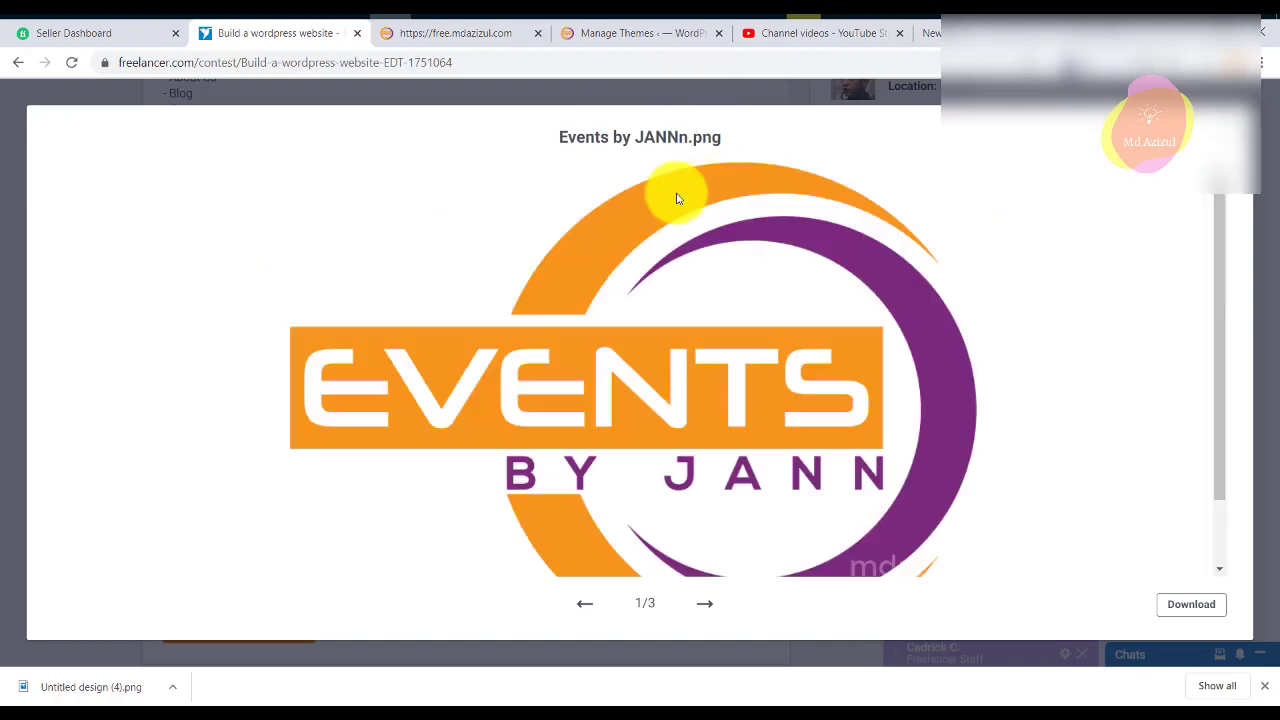
{"action": "right_click", "coordinate": [713, 293]}
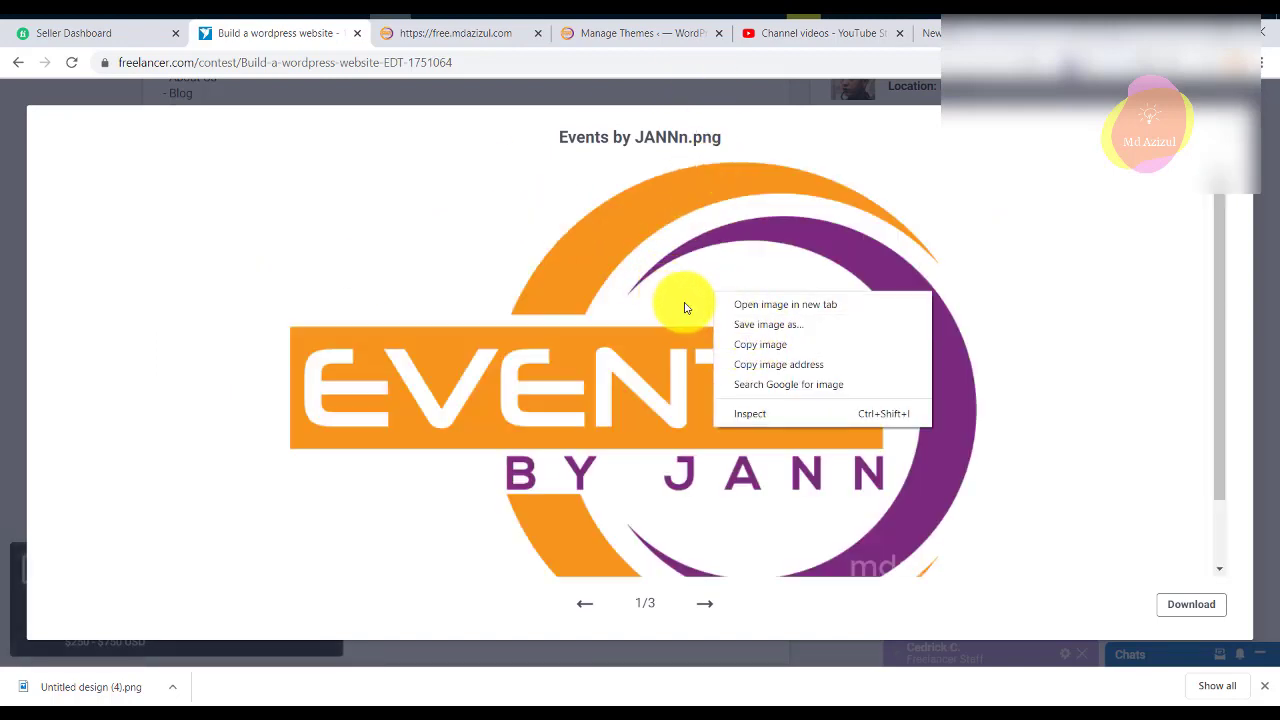
{"action": "left_click", "coordinate": [750, 324]}
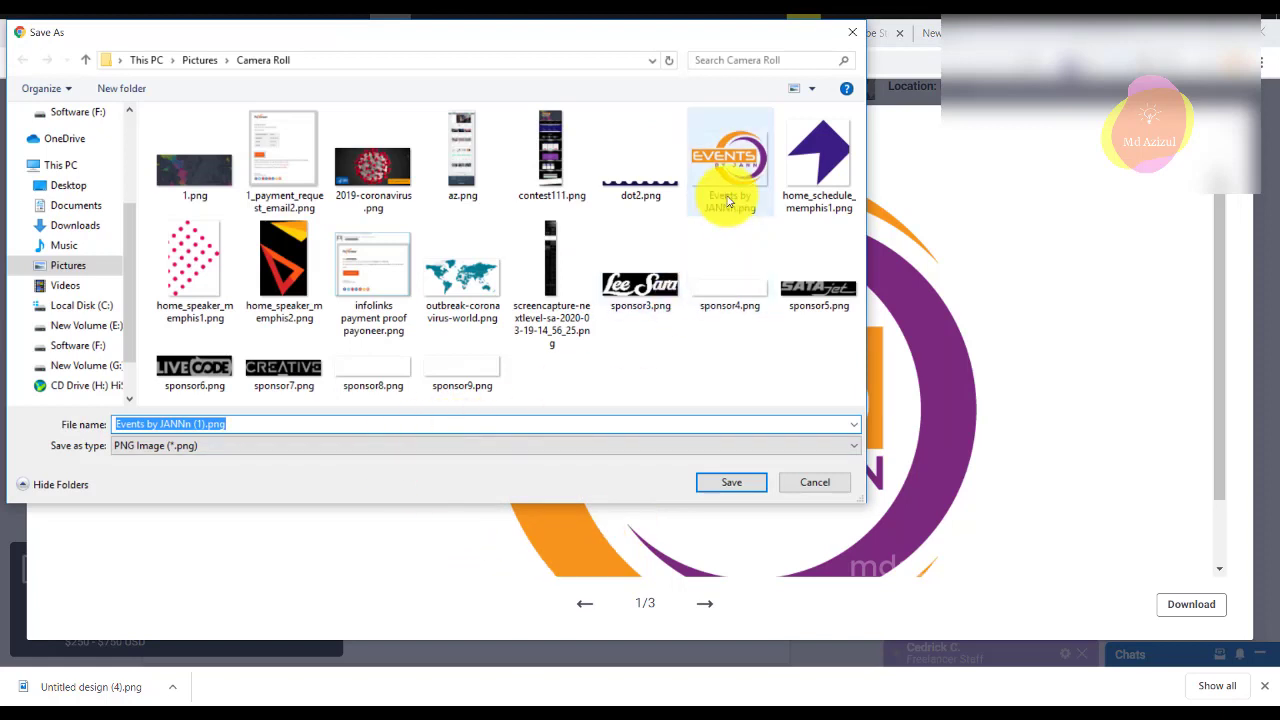
Copy the Camera Roll save path, cancel saving, and return to WordPress's logo file upload.
{"action": "left_click", "coordinate": [408, 58]}
{"action": "right_click", "coordinate": [510, 48]}
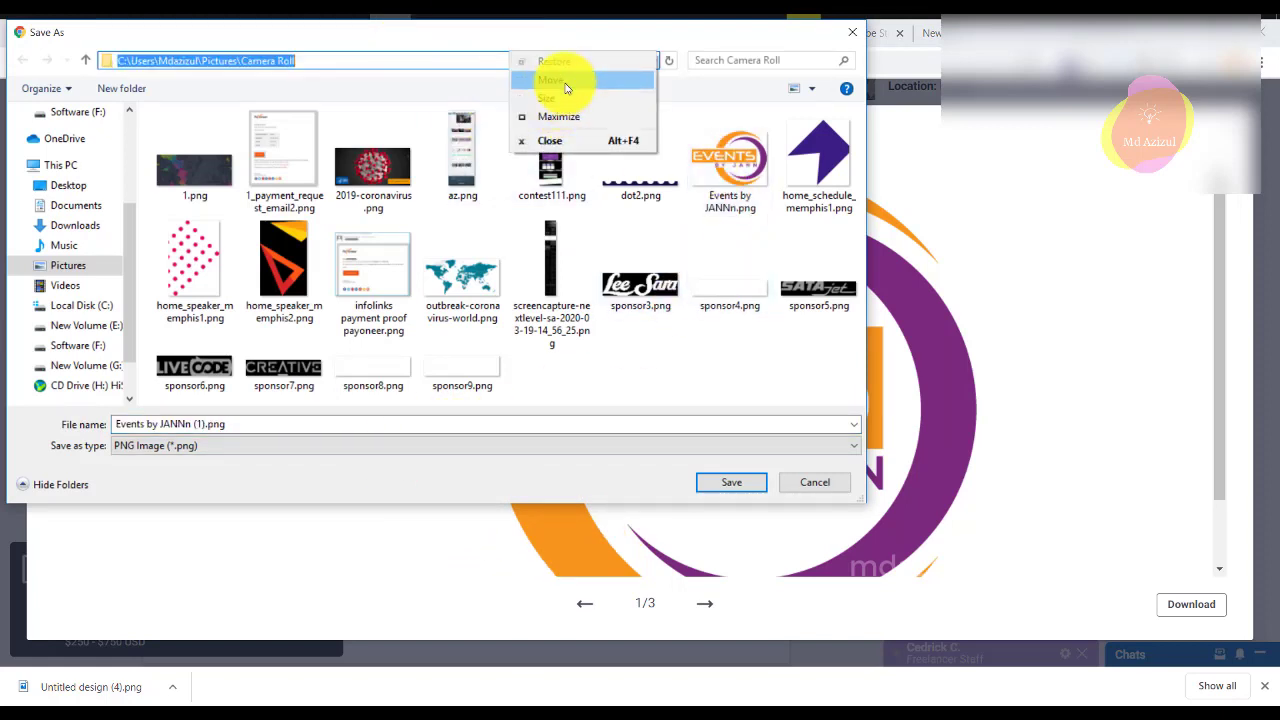
{"action": "left_click", "coordinate": [310, 46]}
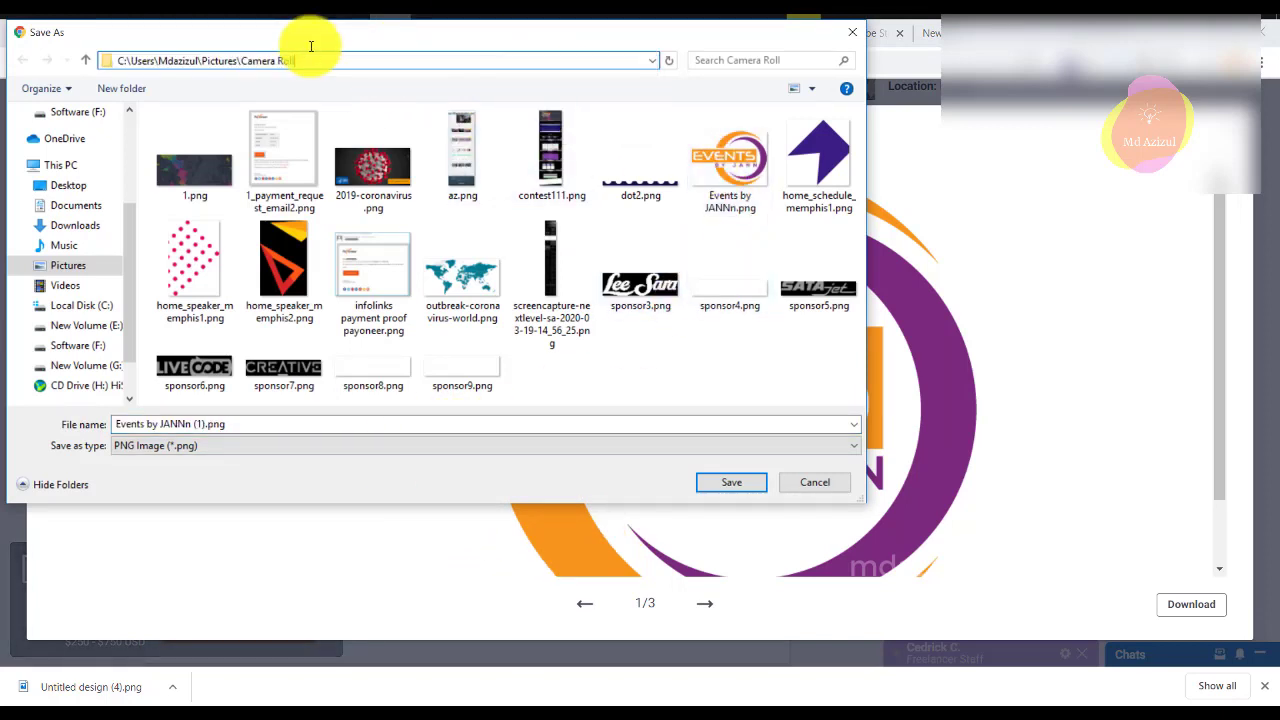
{"action": "right_click", "coordinate": [388, 62]}
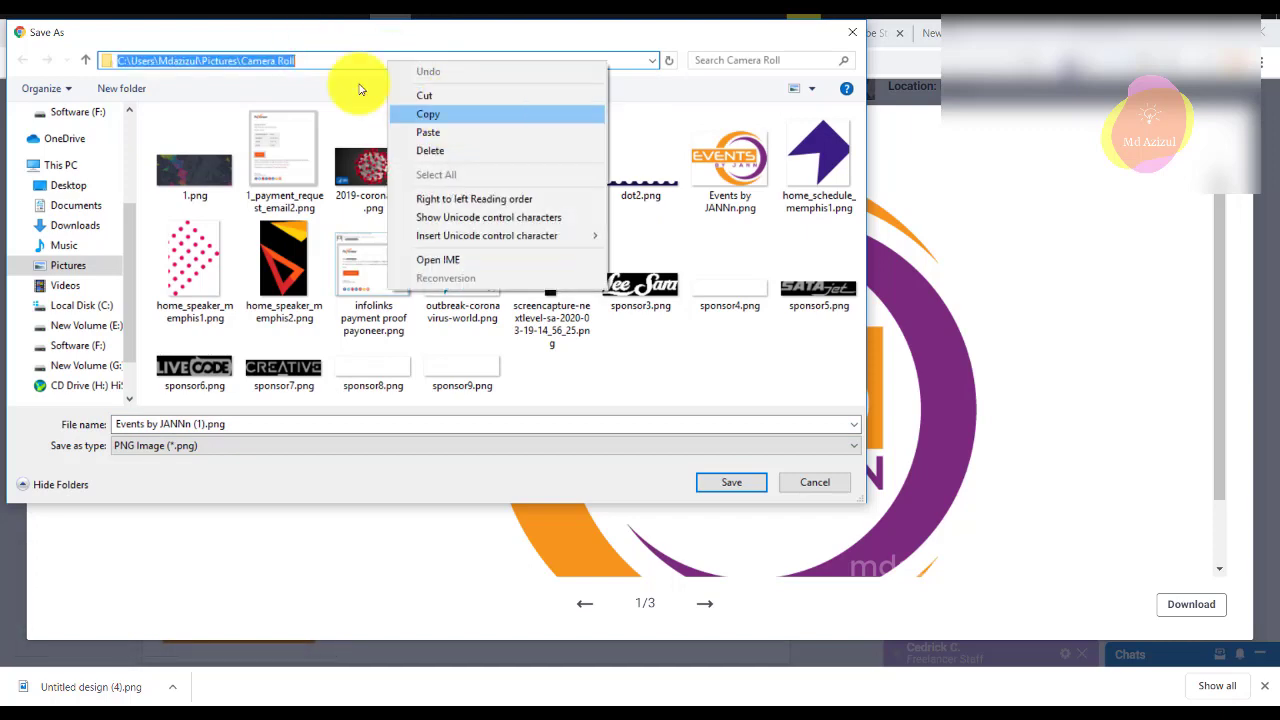
{"action": "left_click", "coordinate": [430, 108]}
{"action": "left_click", "coordinate": [852, 32]}
{"action": "key", "text": "Escape"}
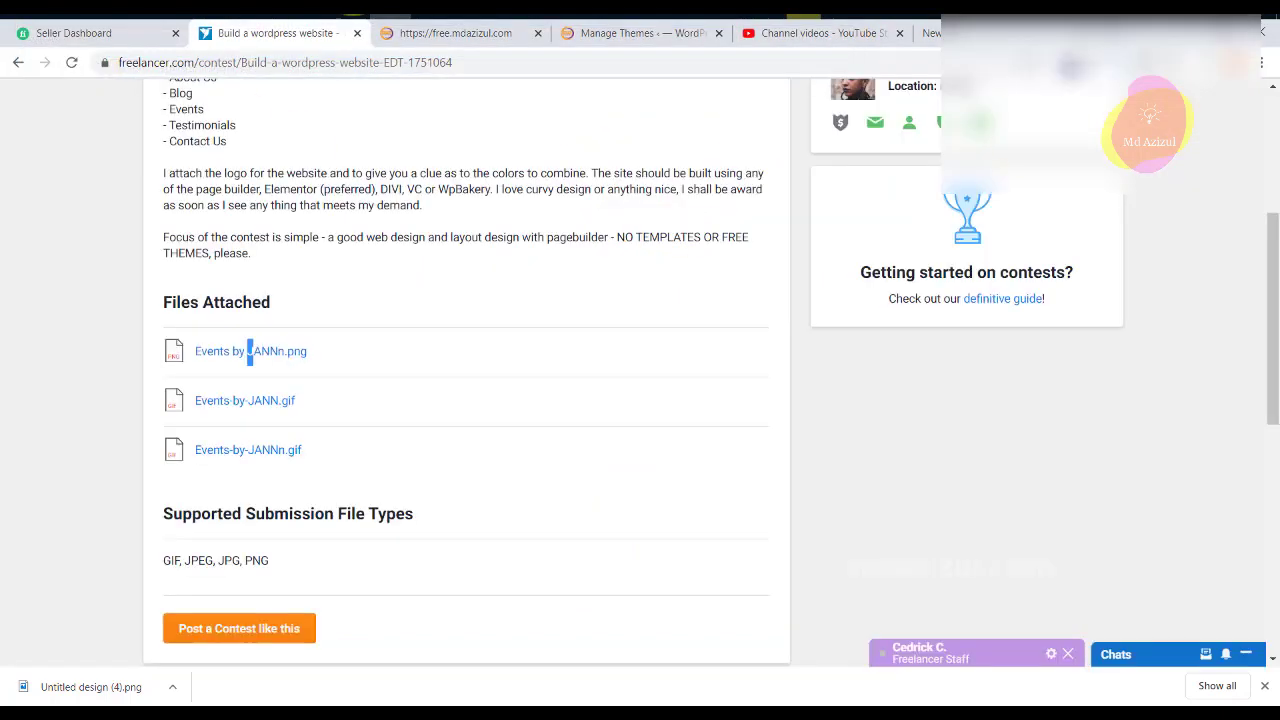
{"action": "key", "text": "alt+Tab"}
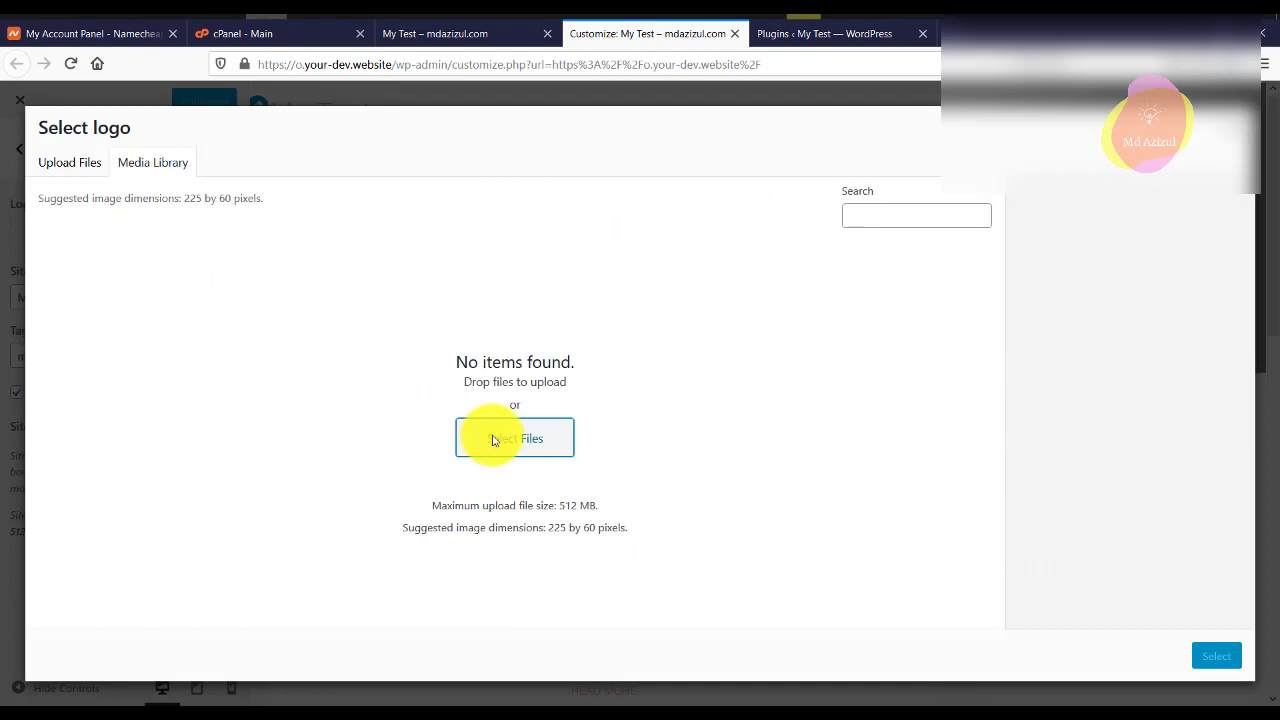
{"action": "left_click", "coordinate": [492, 440]}
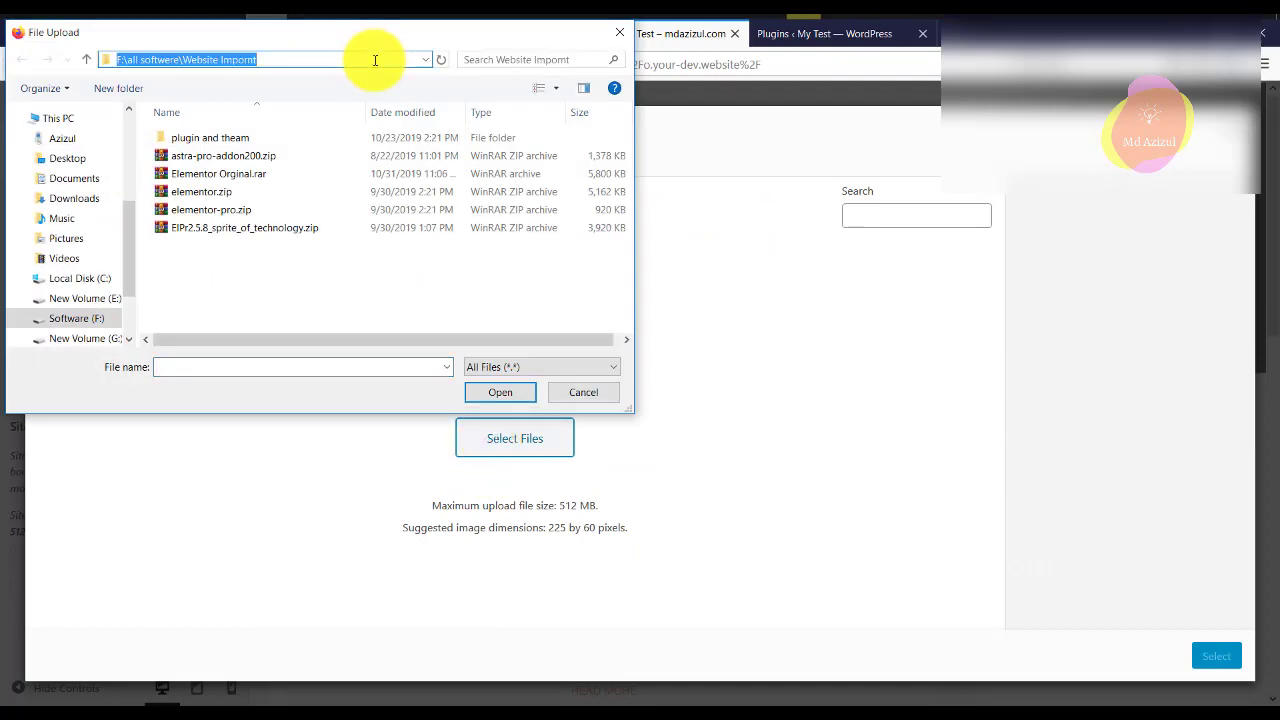
Upload Events by JANNn.png from Camera Roll and crop it to the full image as the logo.
{"action": "key", "text": "Return"}
{"action": "scroll", "coordinate": [531, 243], "scroll_direction": "down", "scroll_amount": 3}
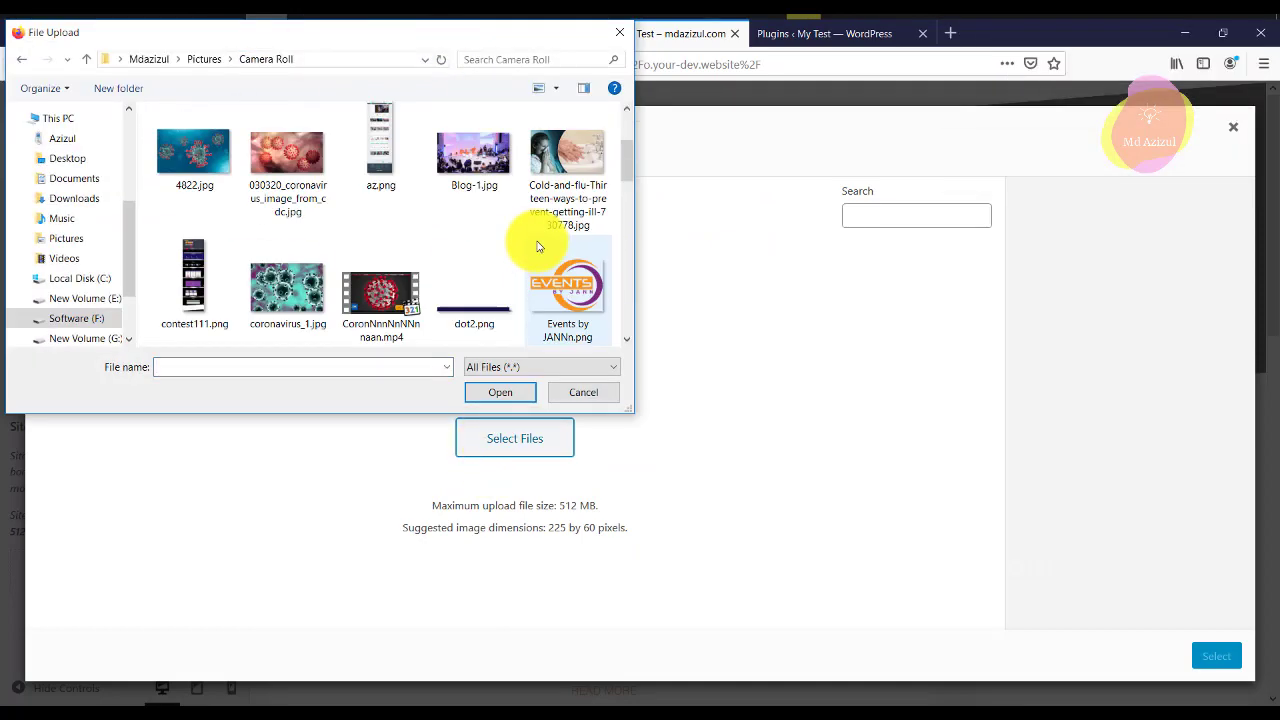
{"action": "double_click", "coordinate": [571, 195]}
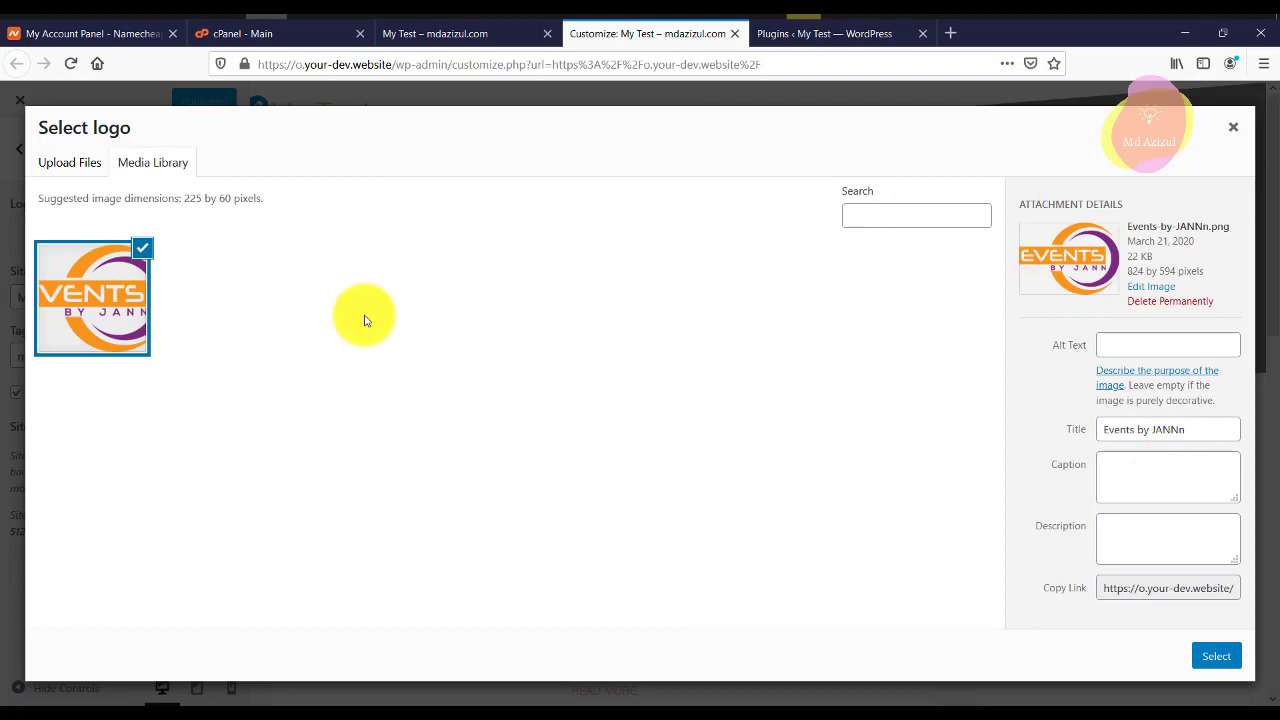
{"action": "left_click", "coordinate": [1203, 653]}
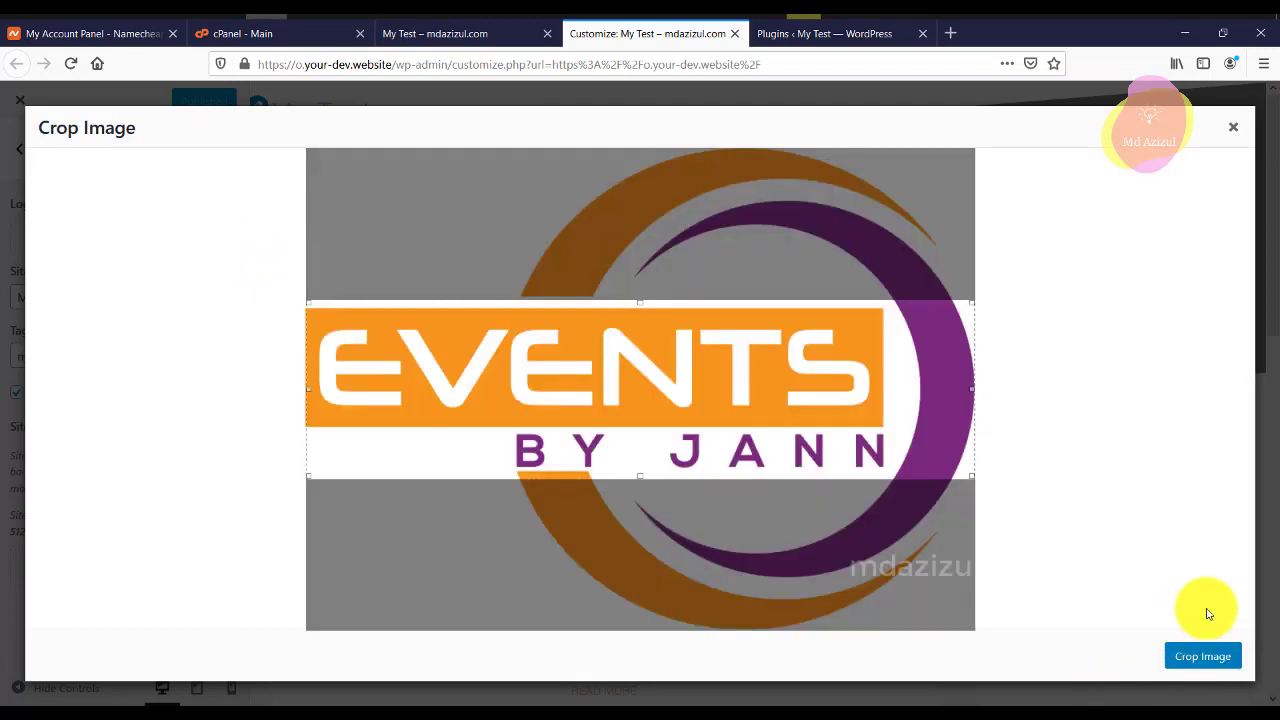
{"action": "left_click_drag", "start_coordinate": [973, 302], "coordinate": [971, 145]}
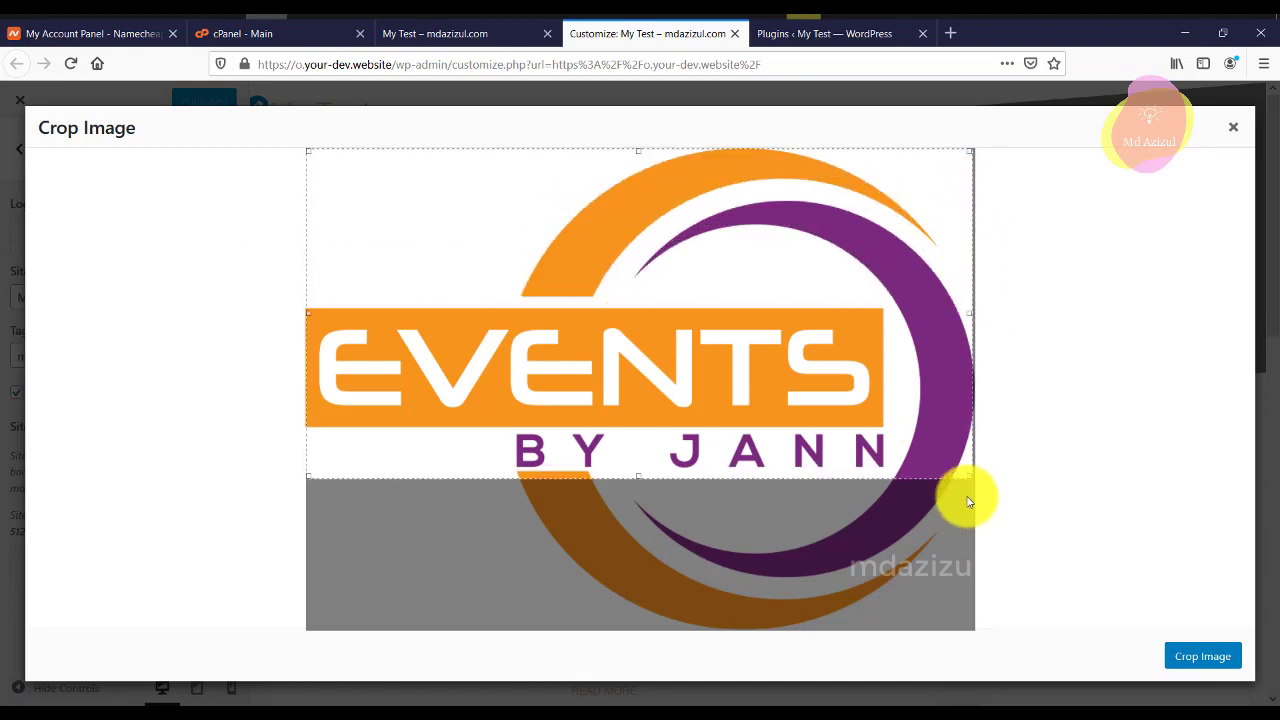
{"action": "left_click_drag", "start_coordinate": [968, 471], "coordinate": [971, 630]}
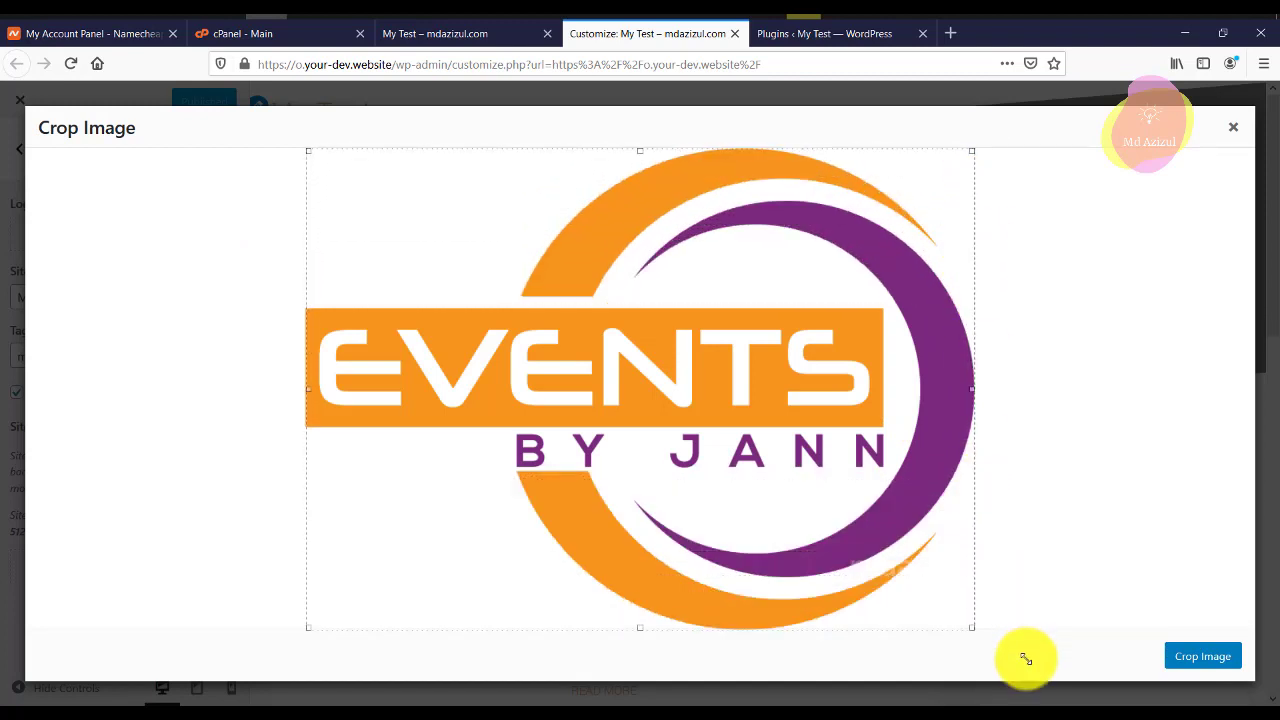
{"action": "left_click", "coordinate": [1192, 658]}
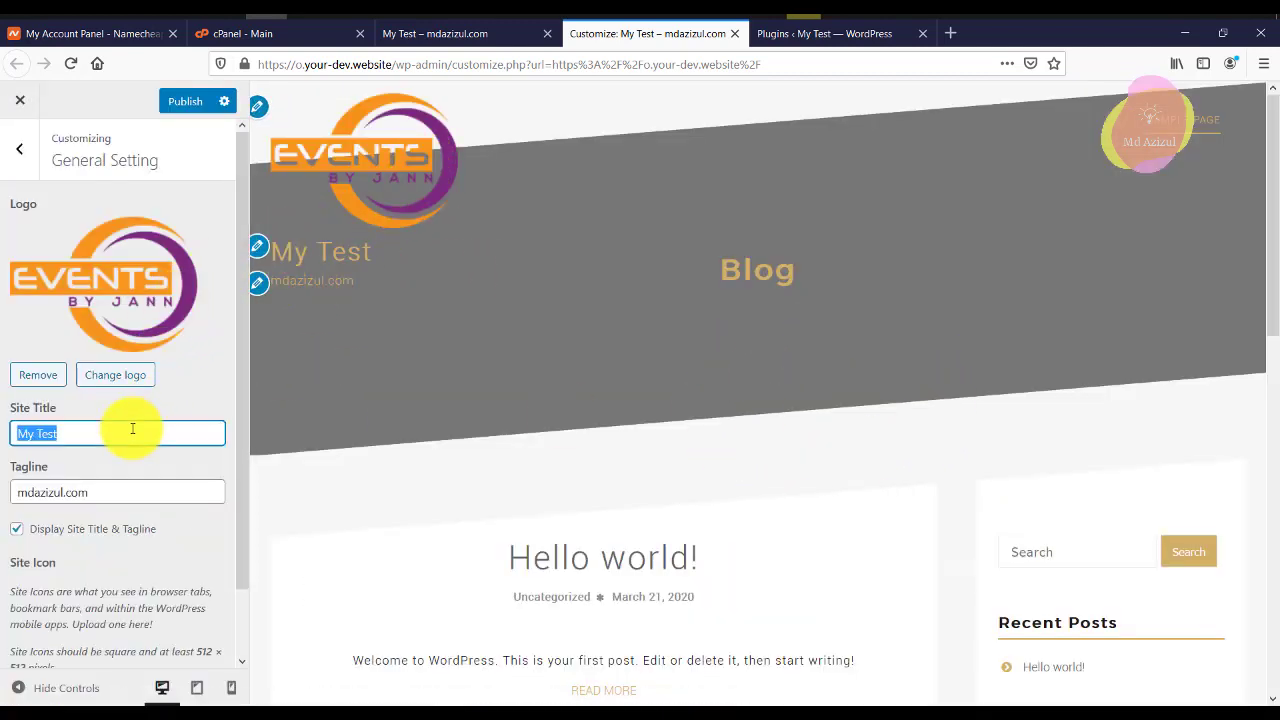
Empty the Site Title, keep the mdazizul.com tagline, and turn off Display Site Title & Tagline.
{"action": "key", "text": "BackSpace"}
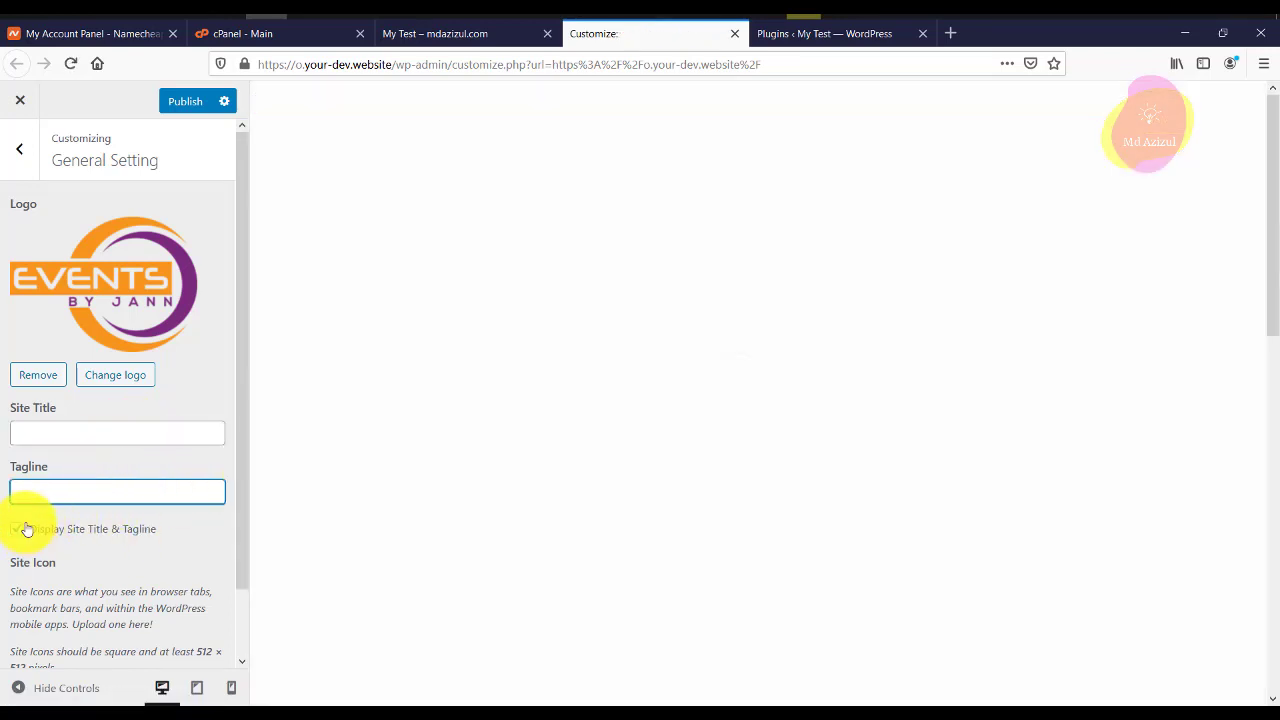
{"action": "key", "text": "ctrl+z"}
{"action": "left_click", "coordinate": [80, 436]}
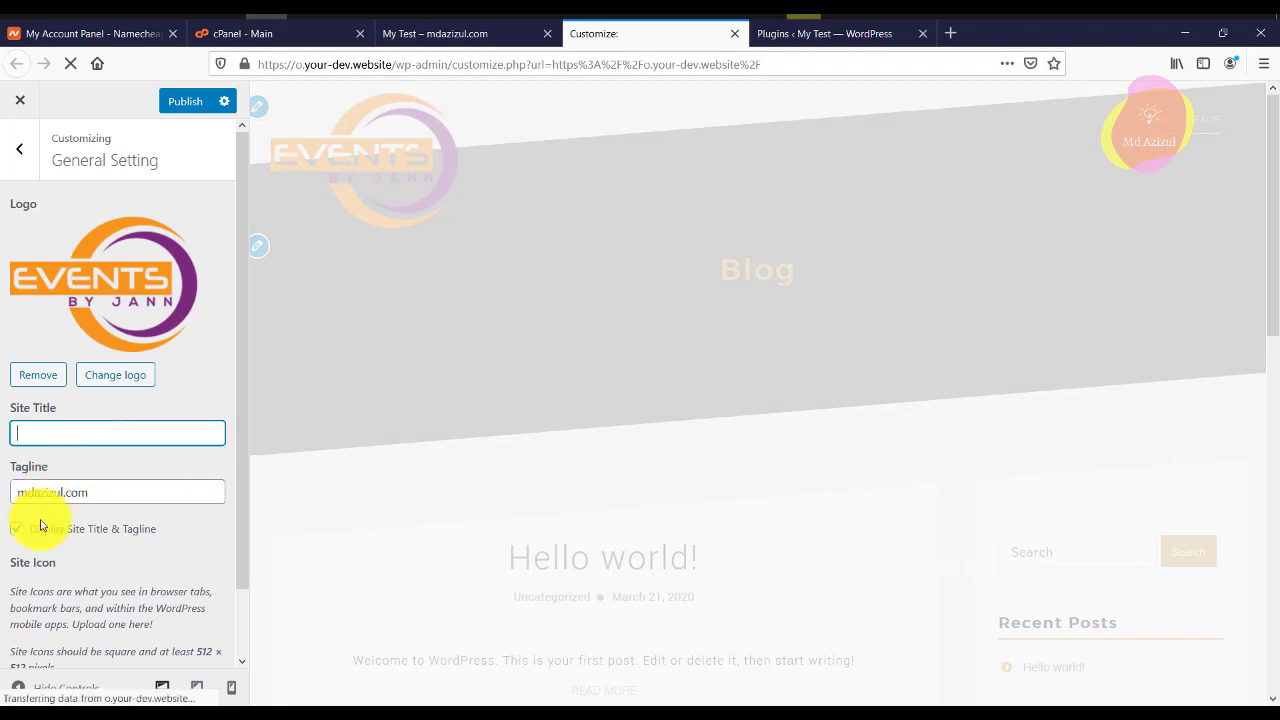
{"action": "scroll", "coordinate": [104, 502], "scroll_direction": "down", "scroll_amount": 1}
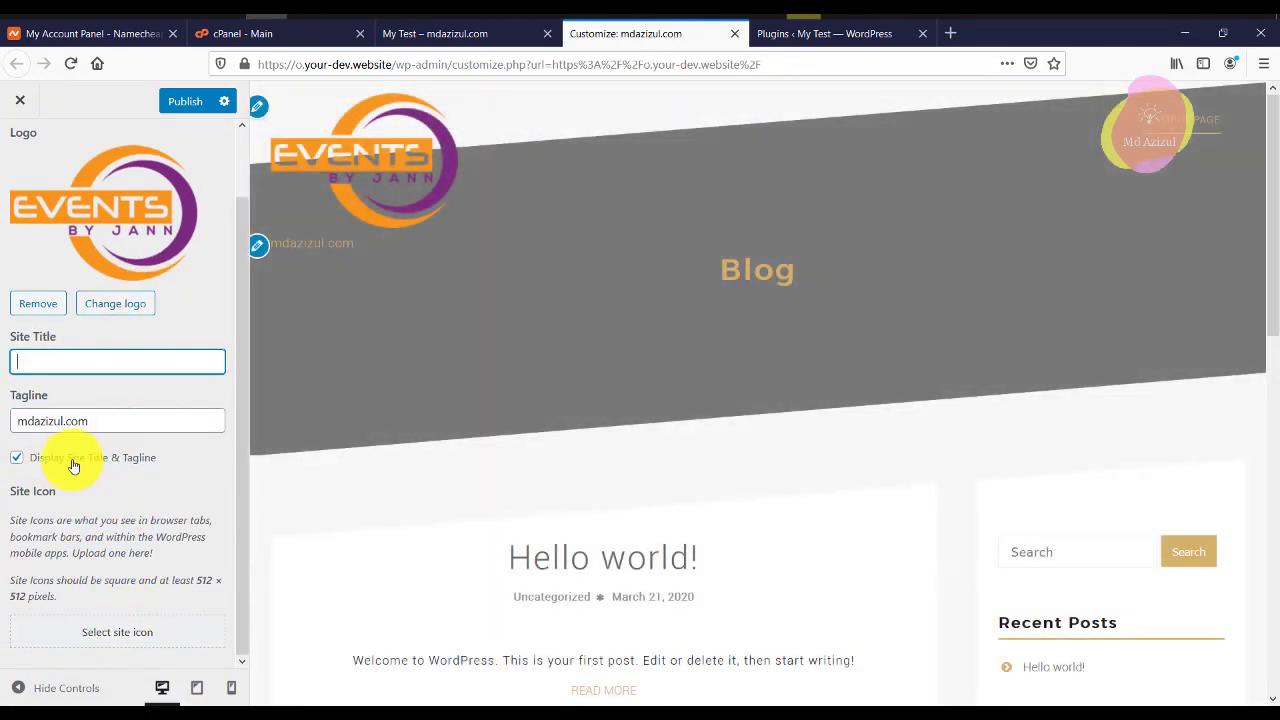
{"action": "left_click", "coordinate": [73, 462]}
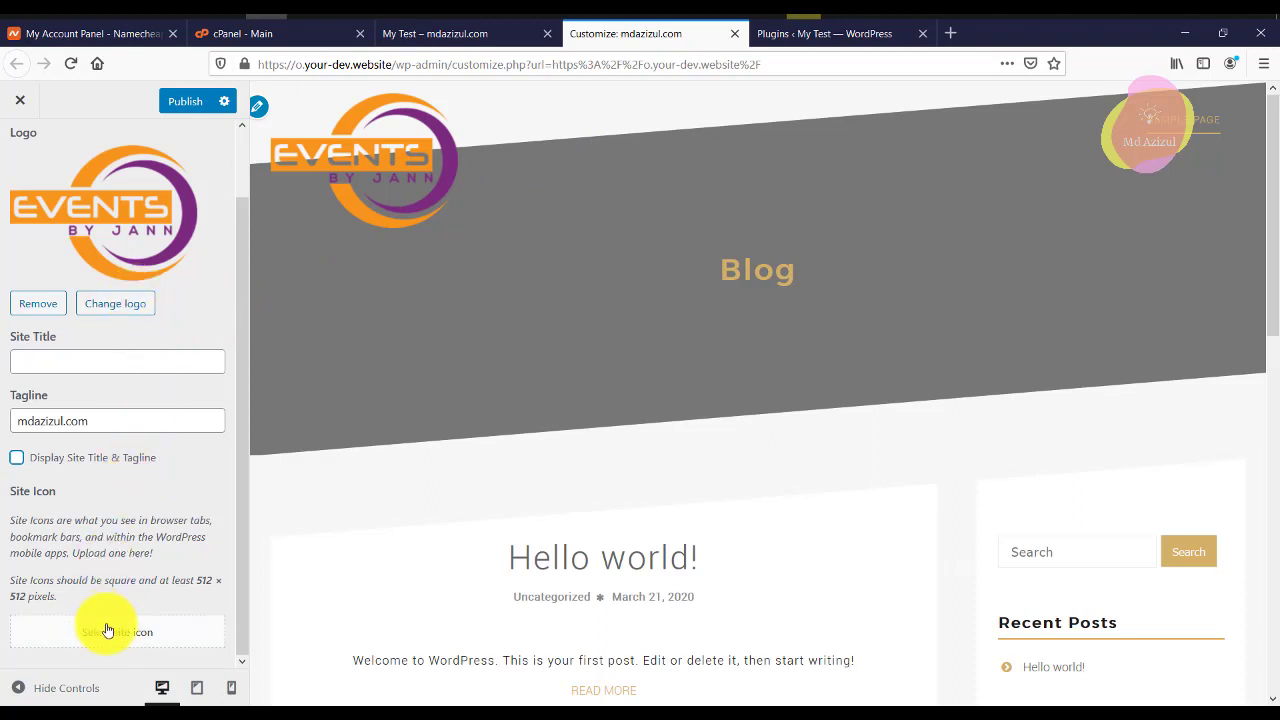
{"action": "left_click", "coordinate": [109, 631]}
Make the Events image the site icon cropped to its circular emblem, then remove the site logo.
{"action": "left_click", "coordinate": [134, 279]}
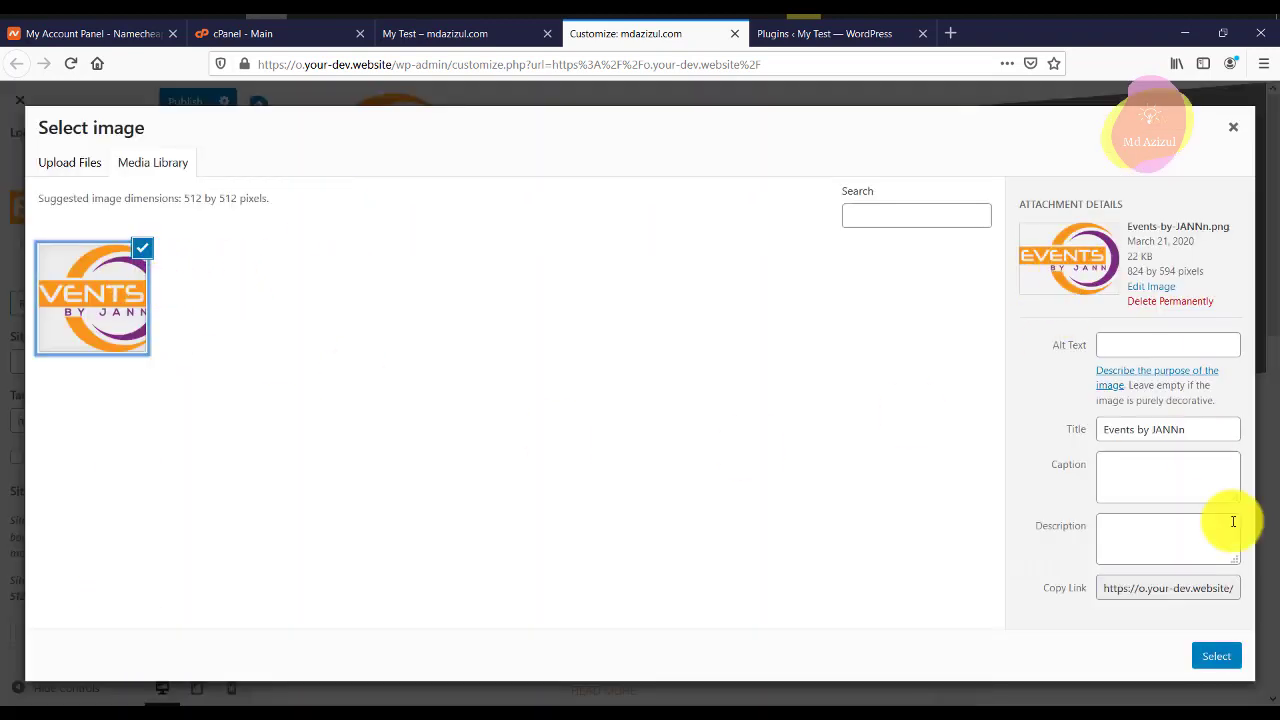
{"action": "left_click", "coordinate": [1222, 656]}
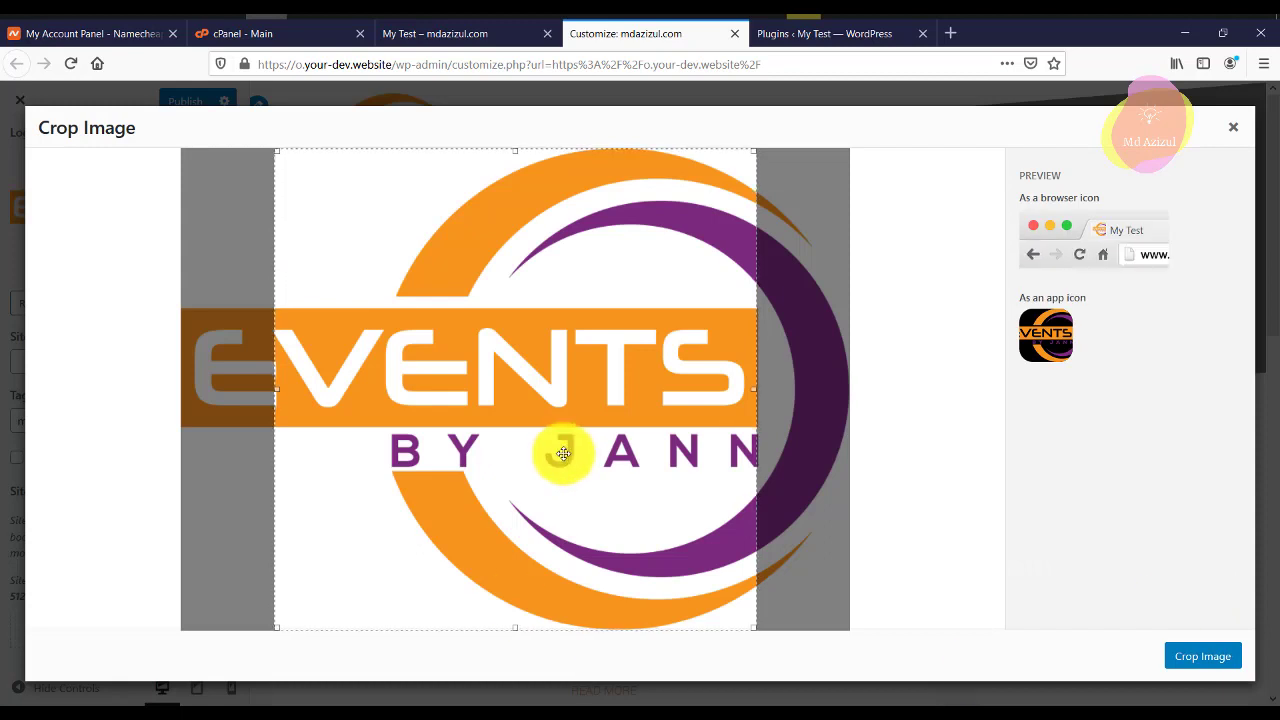
{"action": "left_click_drag", "start_coordinate": [601, 452], "coordinate": [694, 449]}
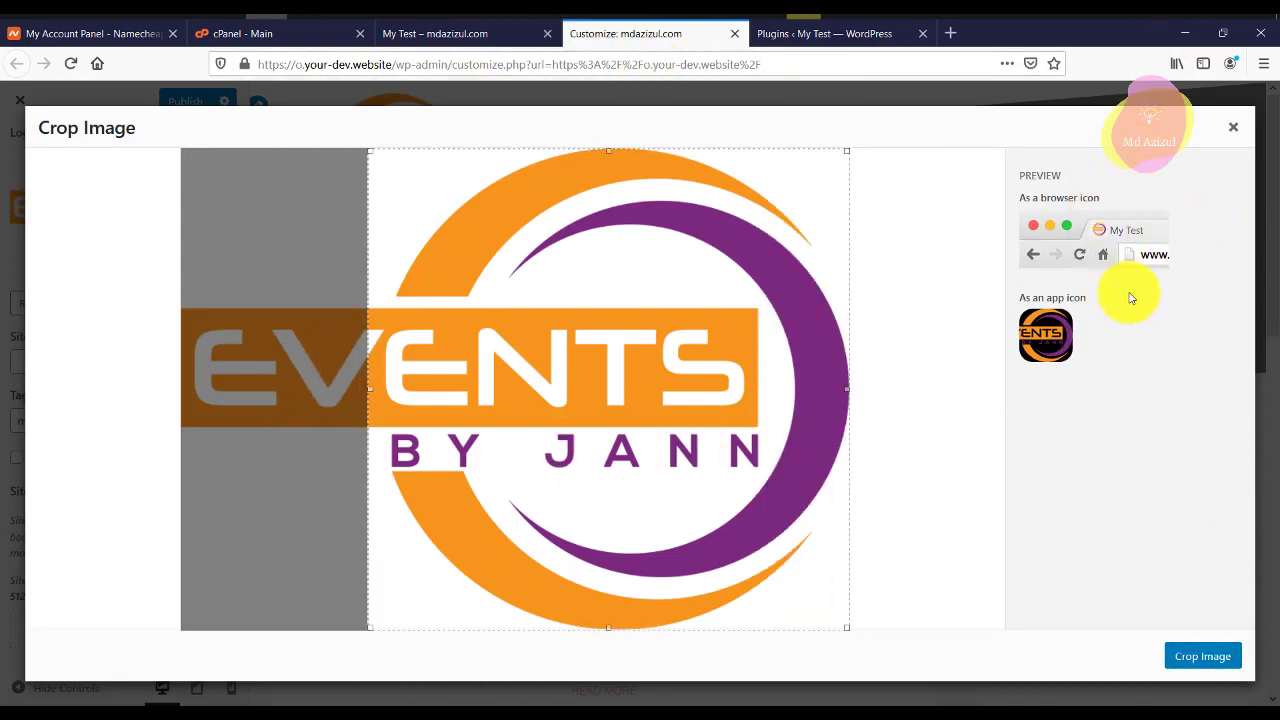
{"action": "left_click", "coordinate": [1205, 655]}
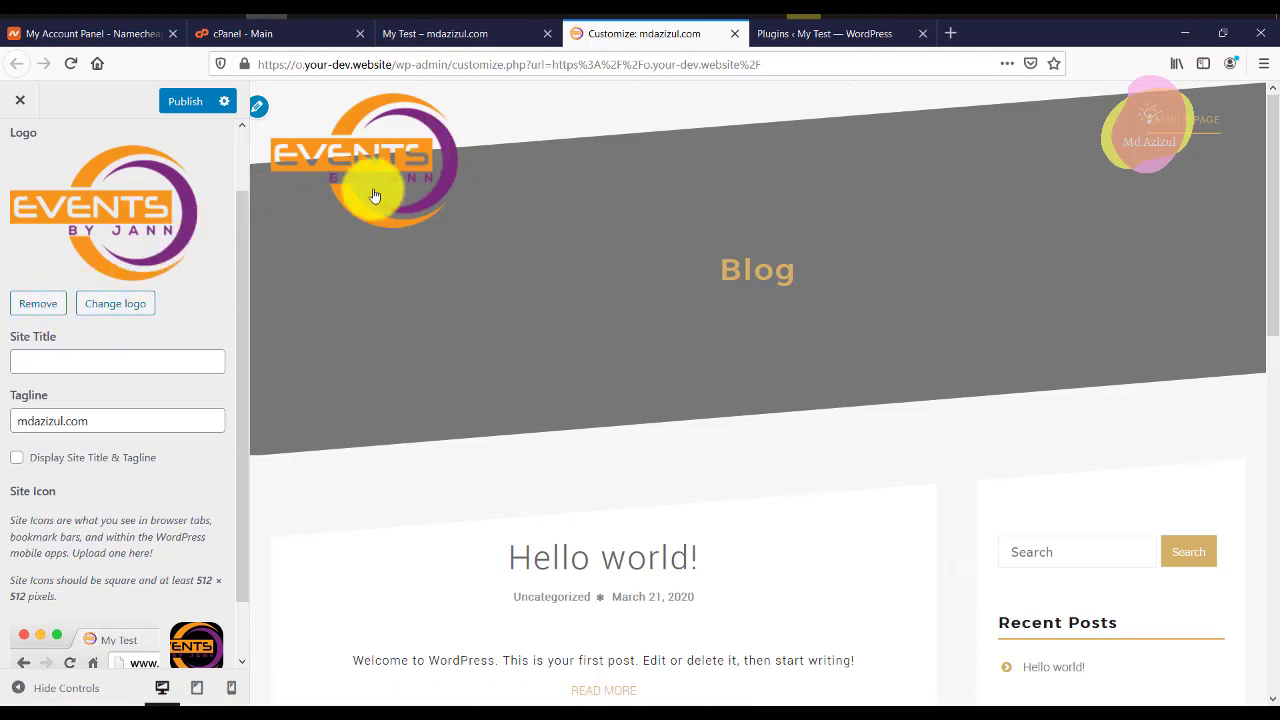
{"action": "left_click", "coordinate": [46, 302]}
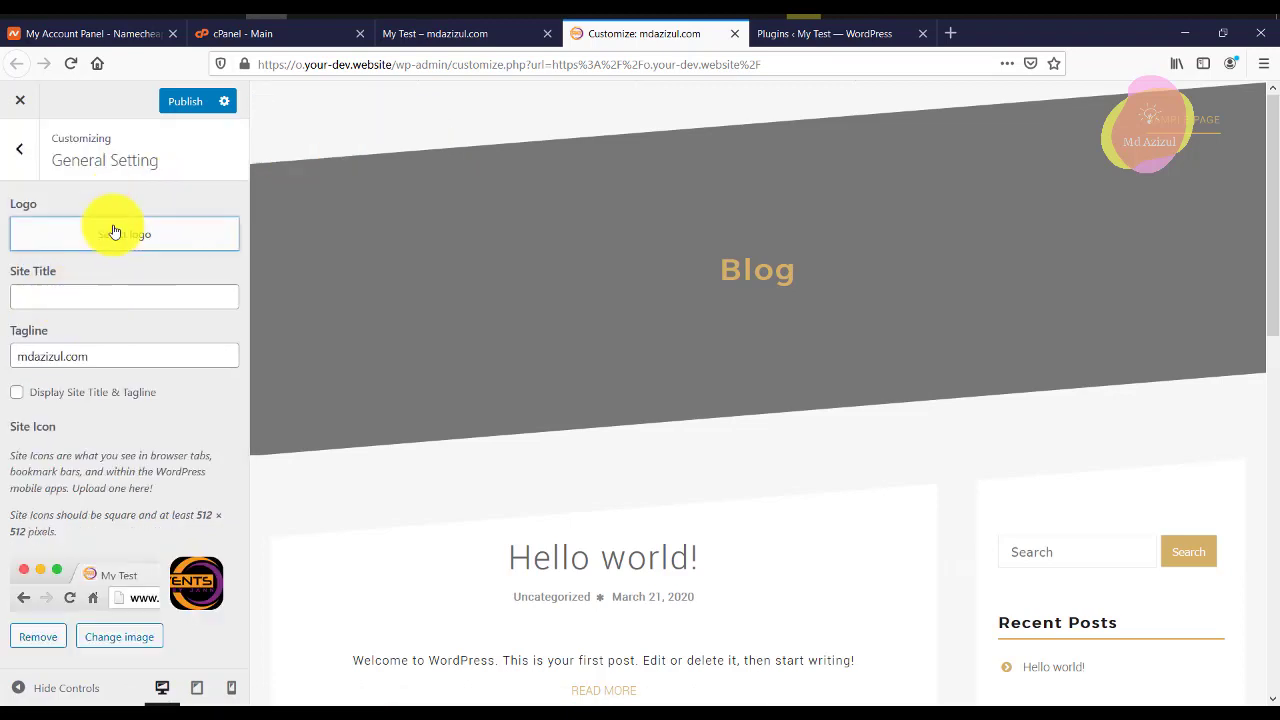
Reselect Events-by-JANNn.png as the logo with a wide crop and publish the Customizer changes.
{"action": "left_click", "coordinate": [115, 230]}
{"action": "left_click", "coordinate": [140, 304]}
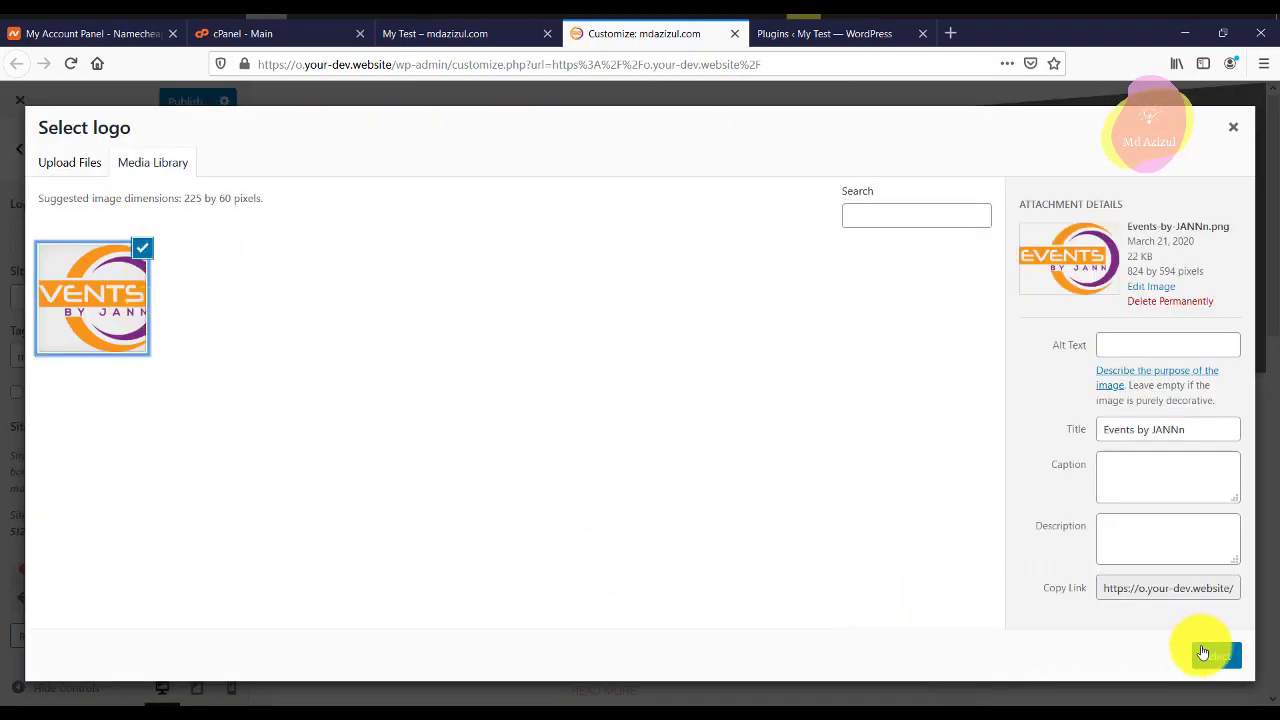
{"action": "left_click", "coordinate": [1200, 651]}
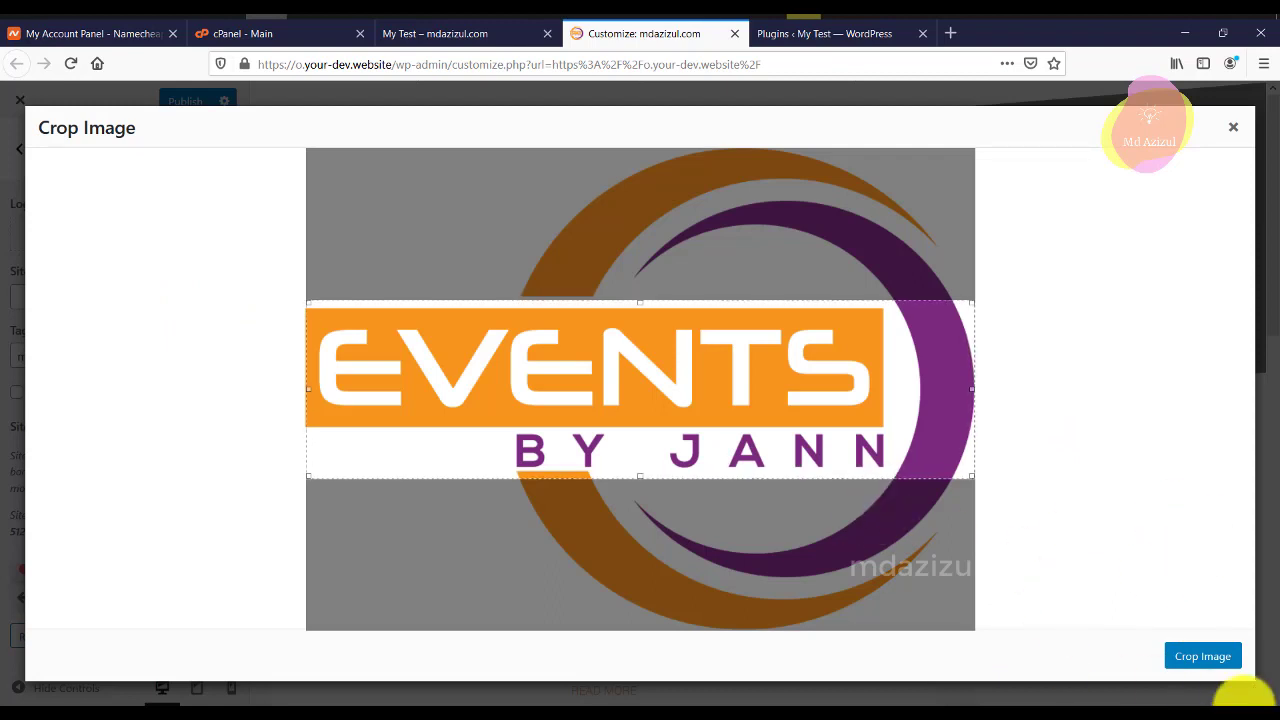
{"action": "left_click", "coordinate": [1200, 655]}
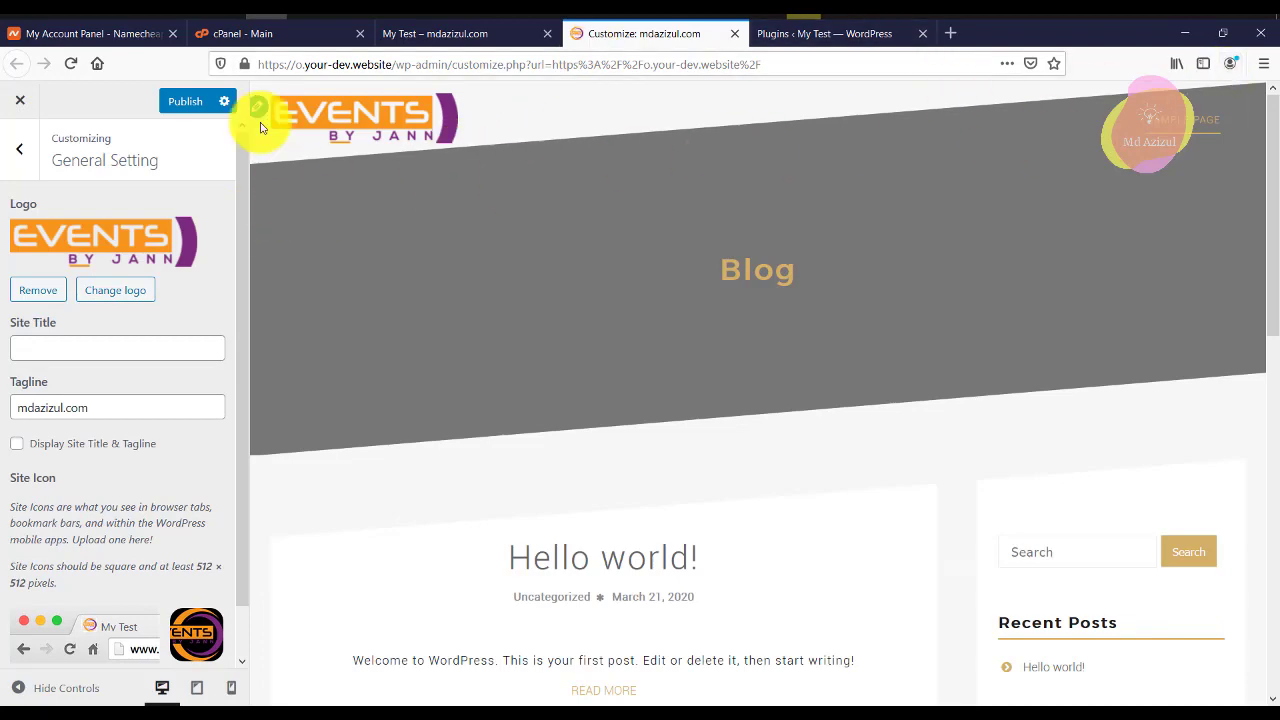
{"action": "left_click", "coordinate": [205, 112]}
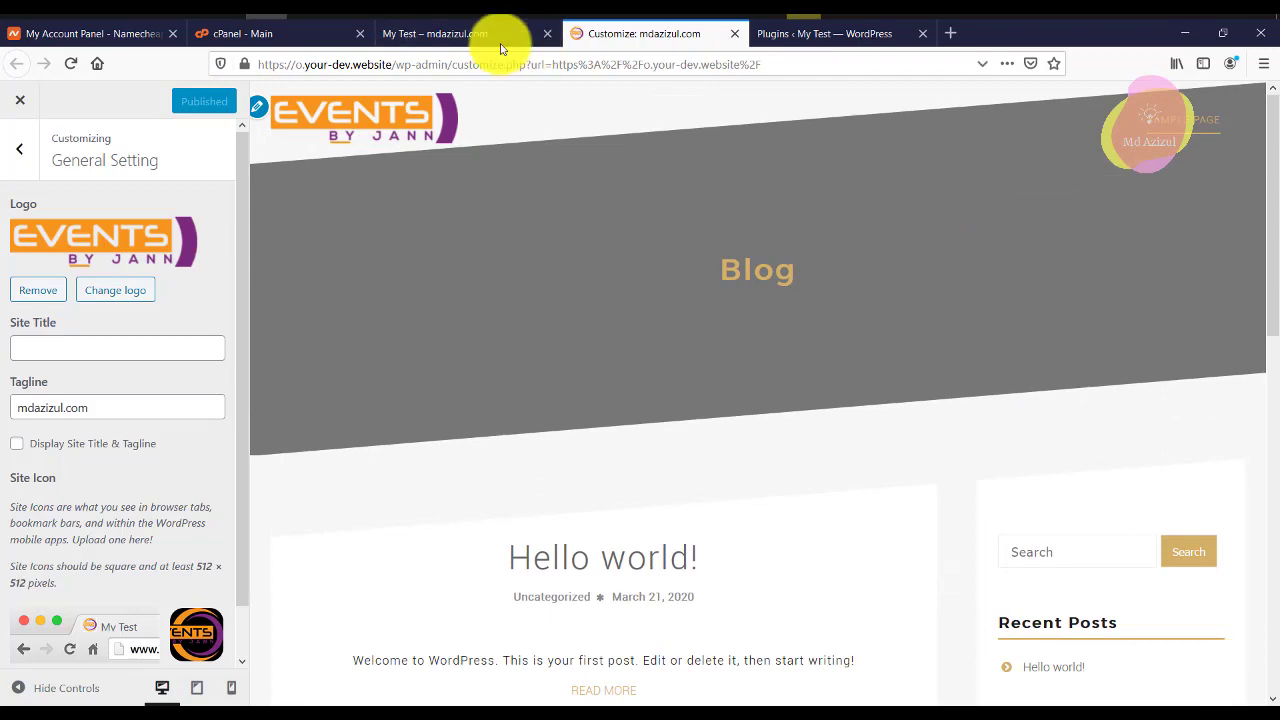
{"action": "left_click", "coordinate": [500, 36]}
{"action": "left_click", "coordinate": [665, 34]}
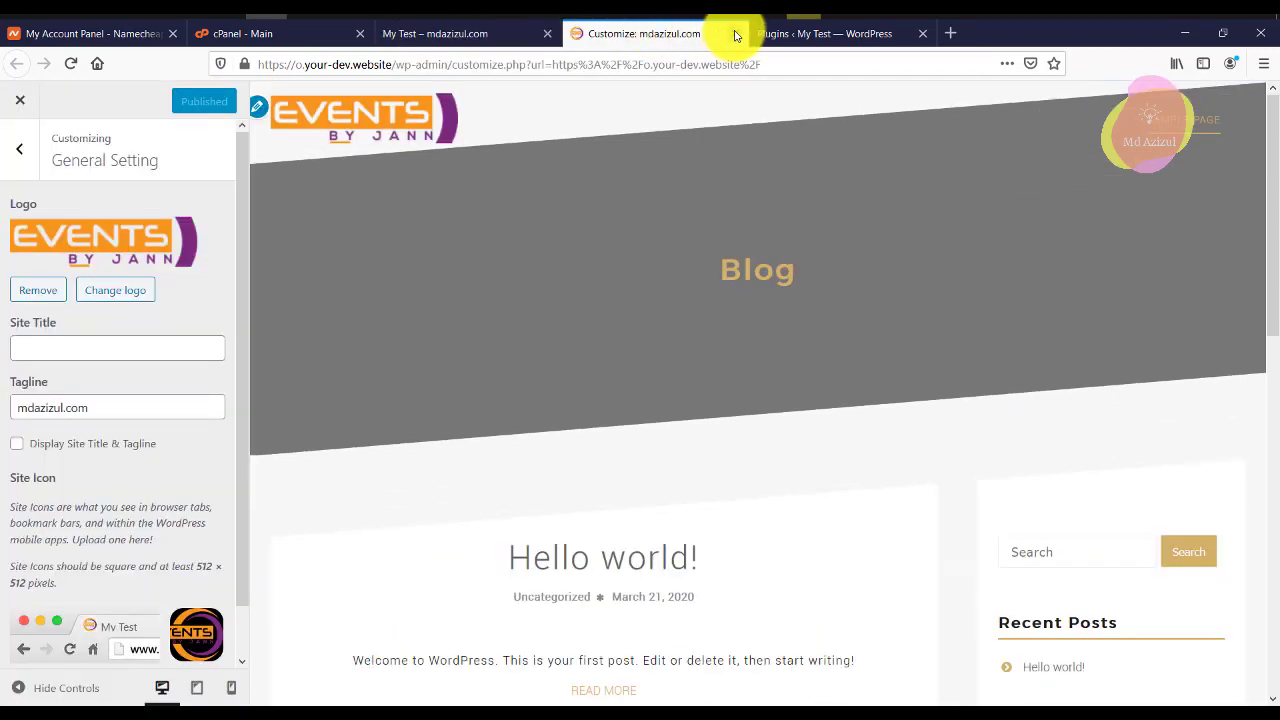
Close the Customizer and start a new page in the editor in its own tab.
{"action": "left_click", "coordinate": [735, 35]}
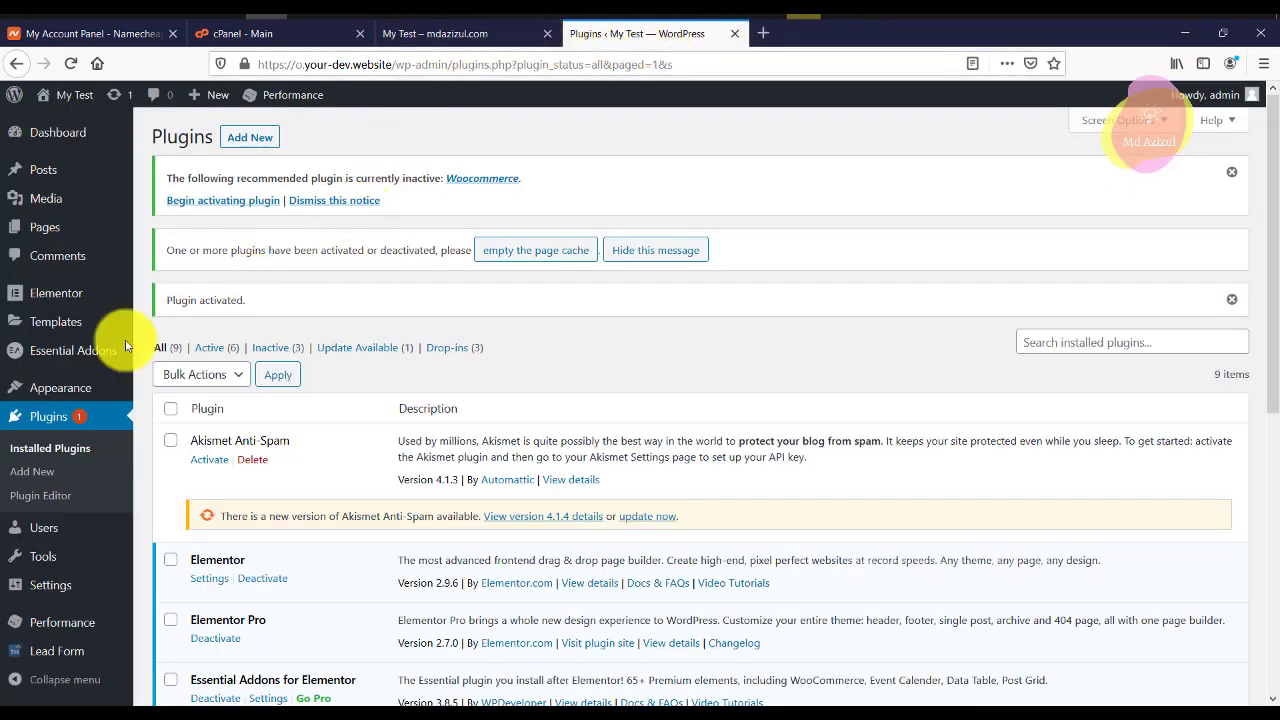
{"action": "mouse_move", "coordinate": [12, 232]}
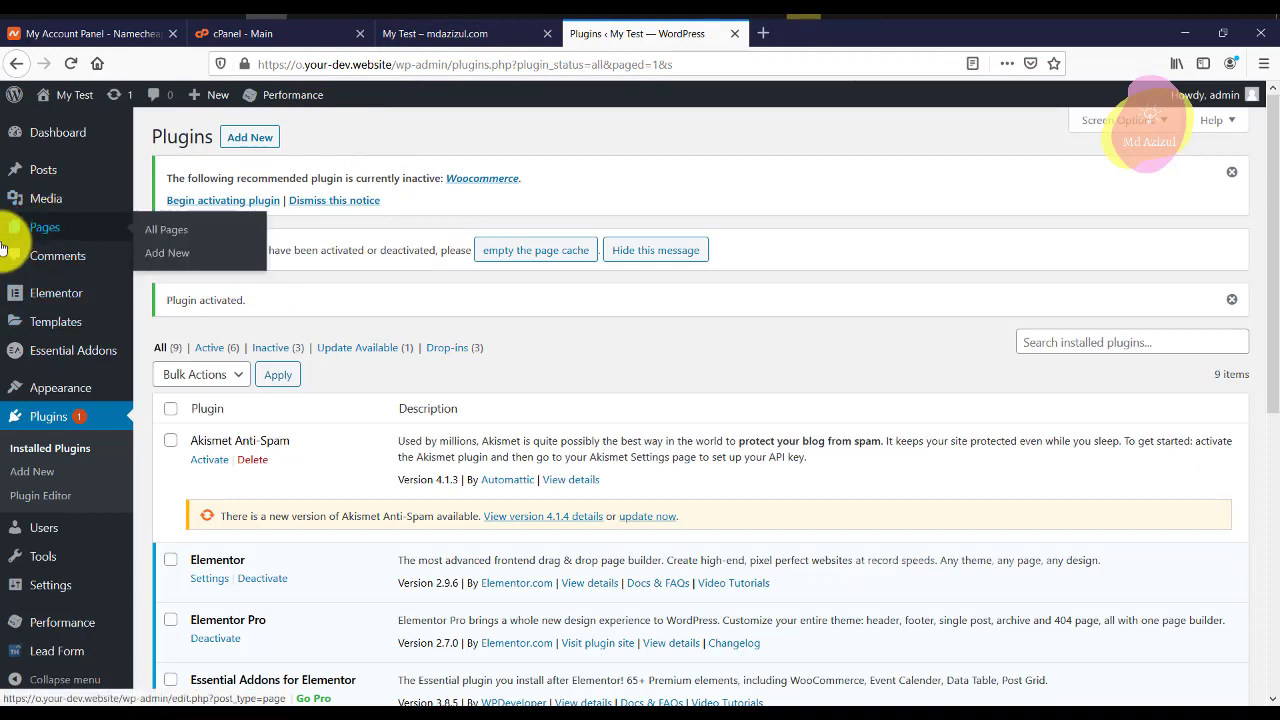
{"action": "middle_click", "coordinate": [190, 262]}
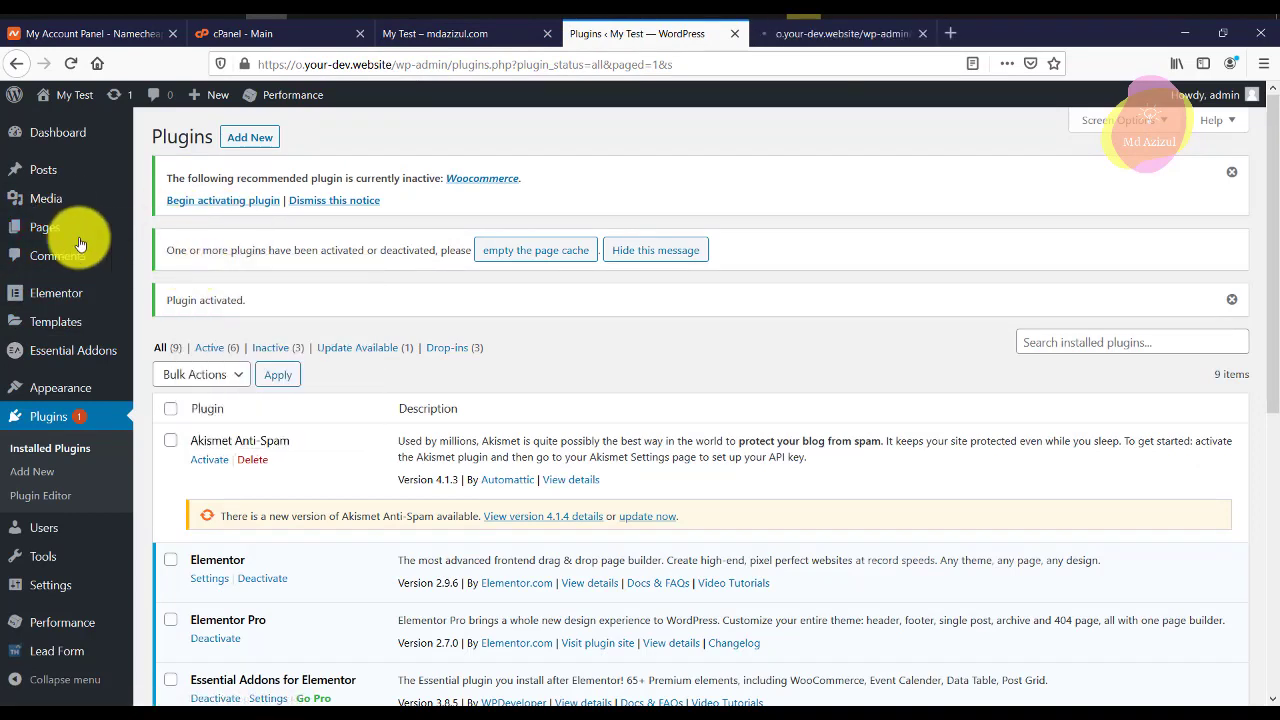
{"action": "left_click", "coordinate": [806, 34]}
{"action": "left_click", "coordinate": [651, 40]}
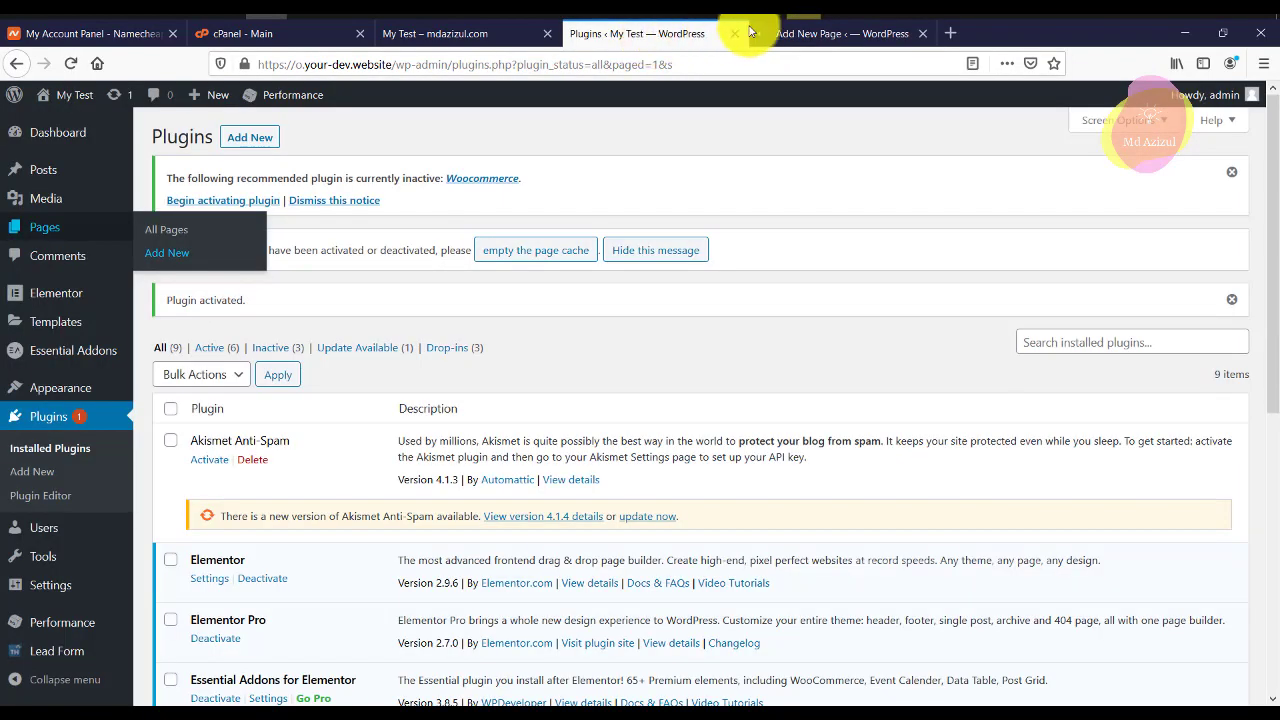
{"action": "left_click", "coordinate": [800, 34]}
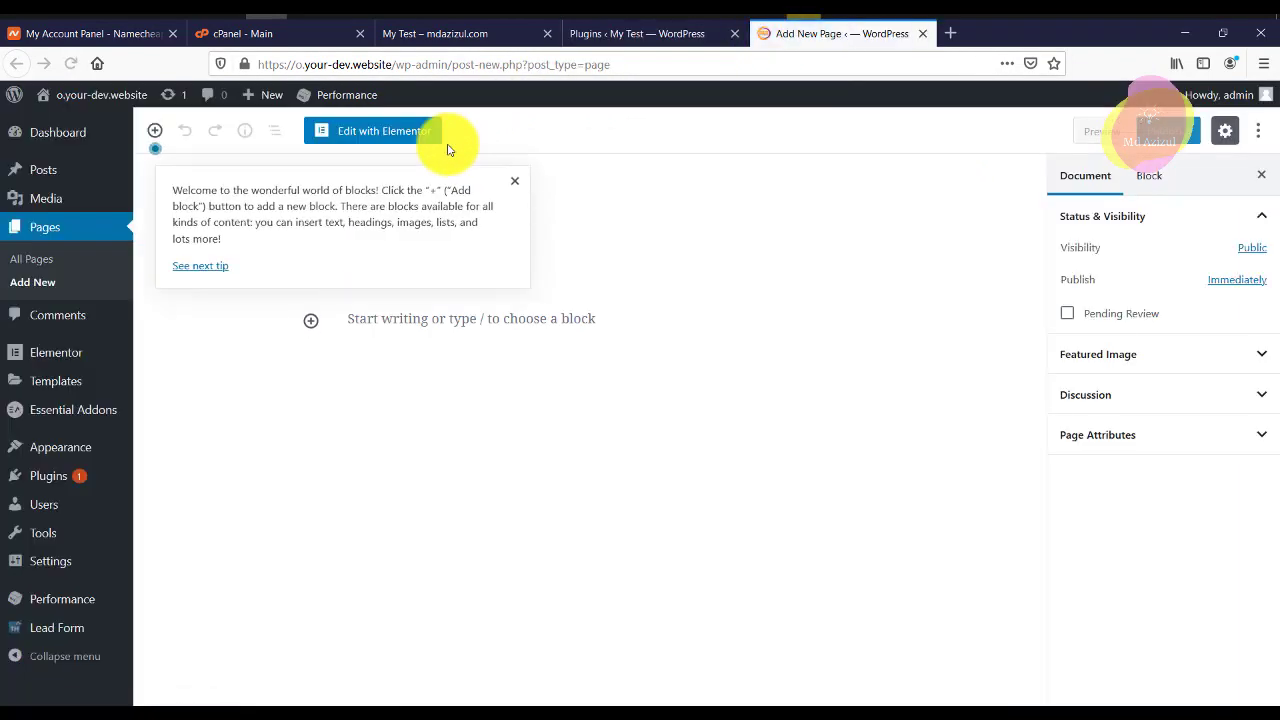
{"action": "left_click", "coordinate": [516, 180]}
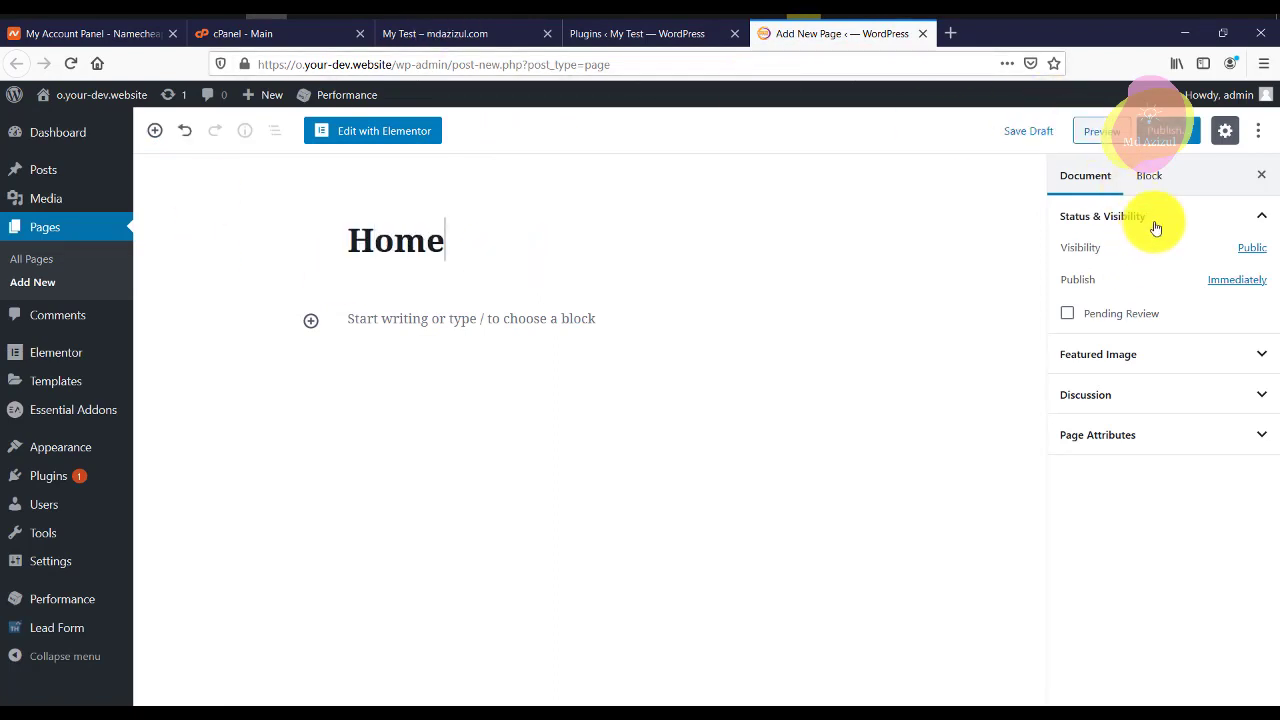
Give the Home page the Elementor Full Width template and publish it.
{"action": "left_click", "coordinate": [1149, 437]}
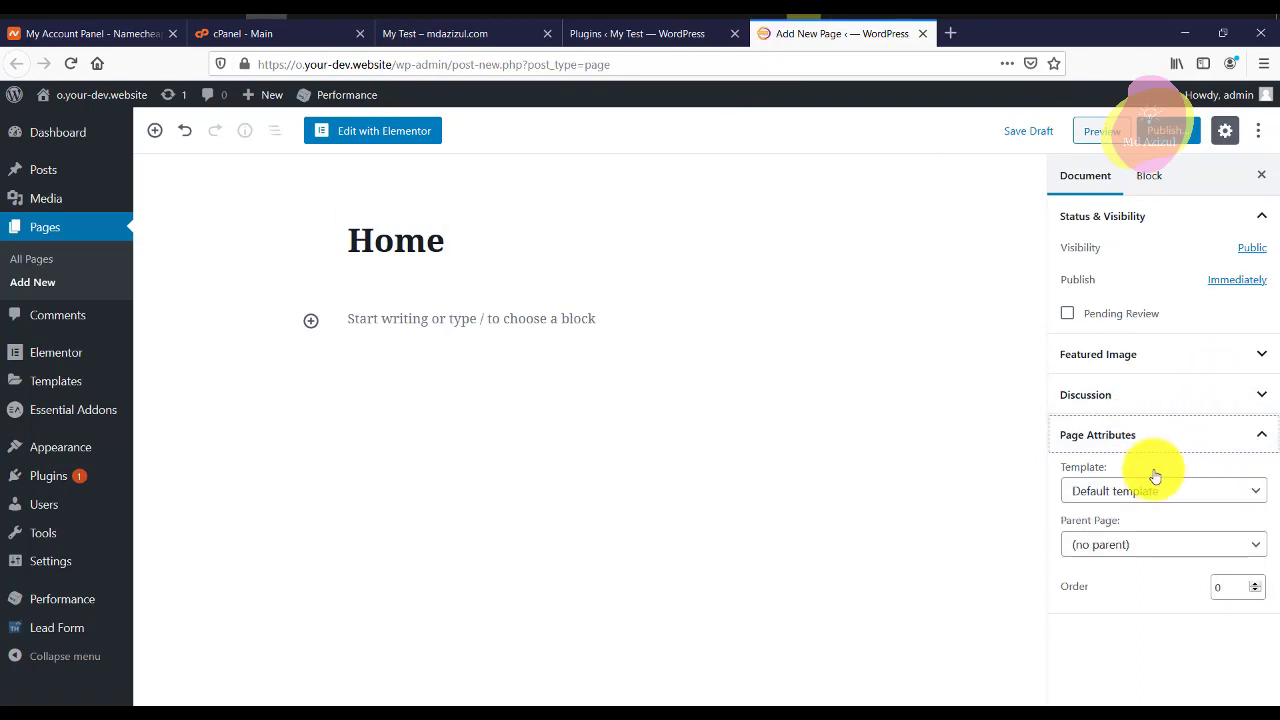
{"action": "left_click", "coordinate": [1136, 500]}
{"action": "left_click", "coordinate": [1135, 560]}
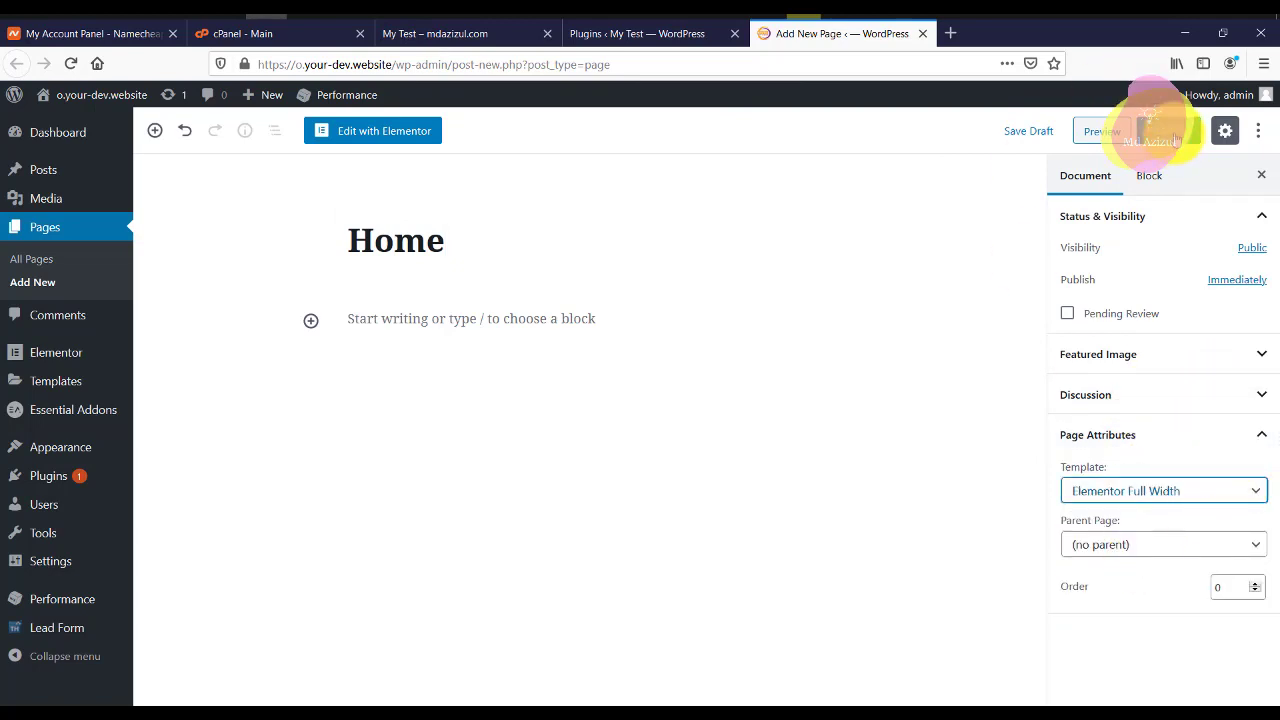
{"action": "left_click", "coordinate": [1167, 141]}
{"action": "left_click", "coordinate": [1150, 132]}
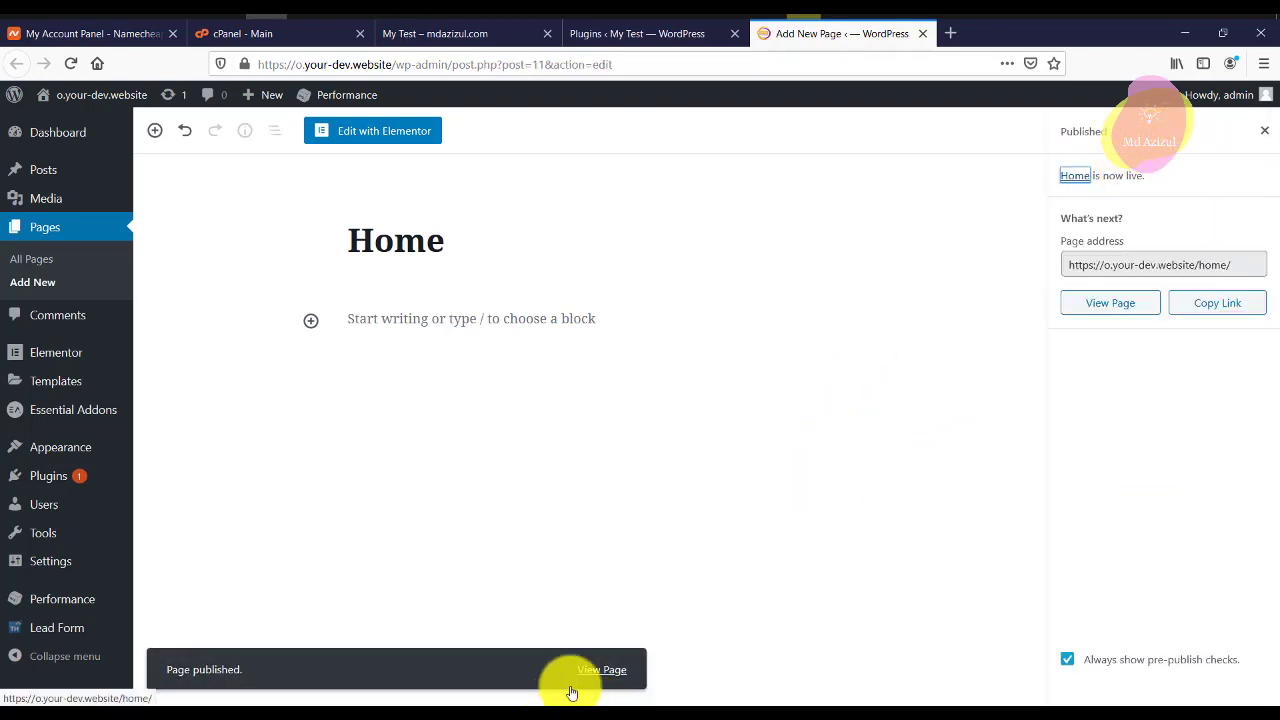
{"action": "right_click", "coordinate": [586, 670]}
Preview the published Home page in a new tab, then launch it in Elementor.
{"action": "left_click", "coordinate": [677, 482]}
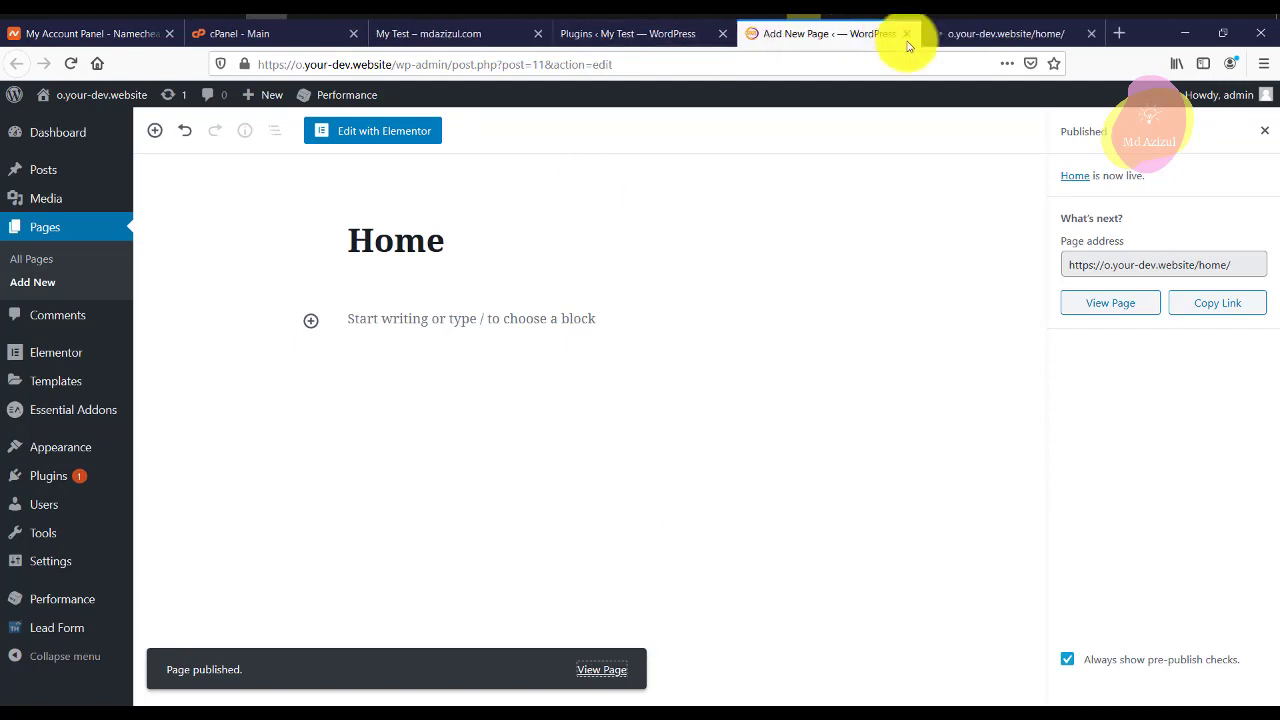
{"action": "left_click", "coordinate": [966, 36]}
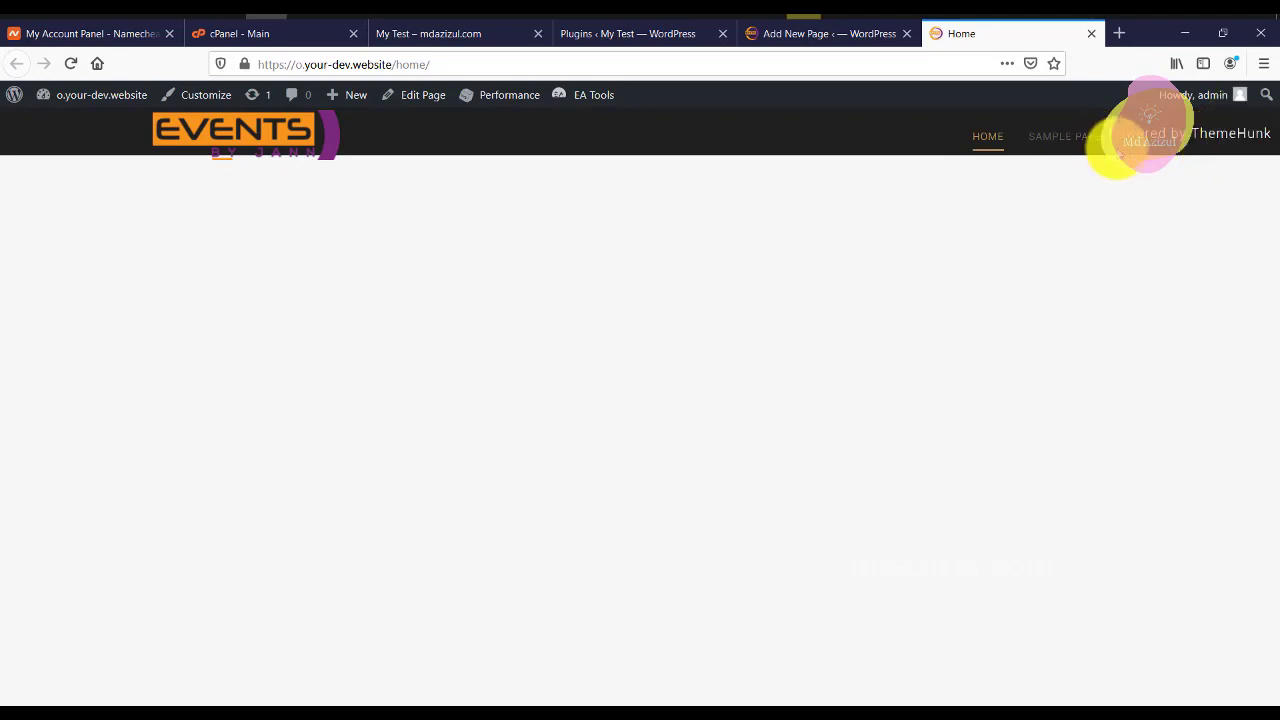
{"action": "left_click", "coordinate": [866, 36]}
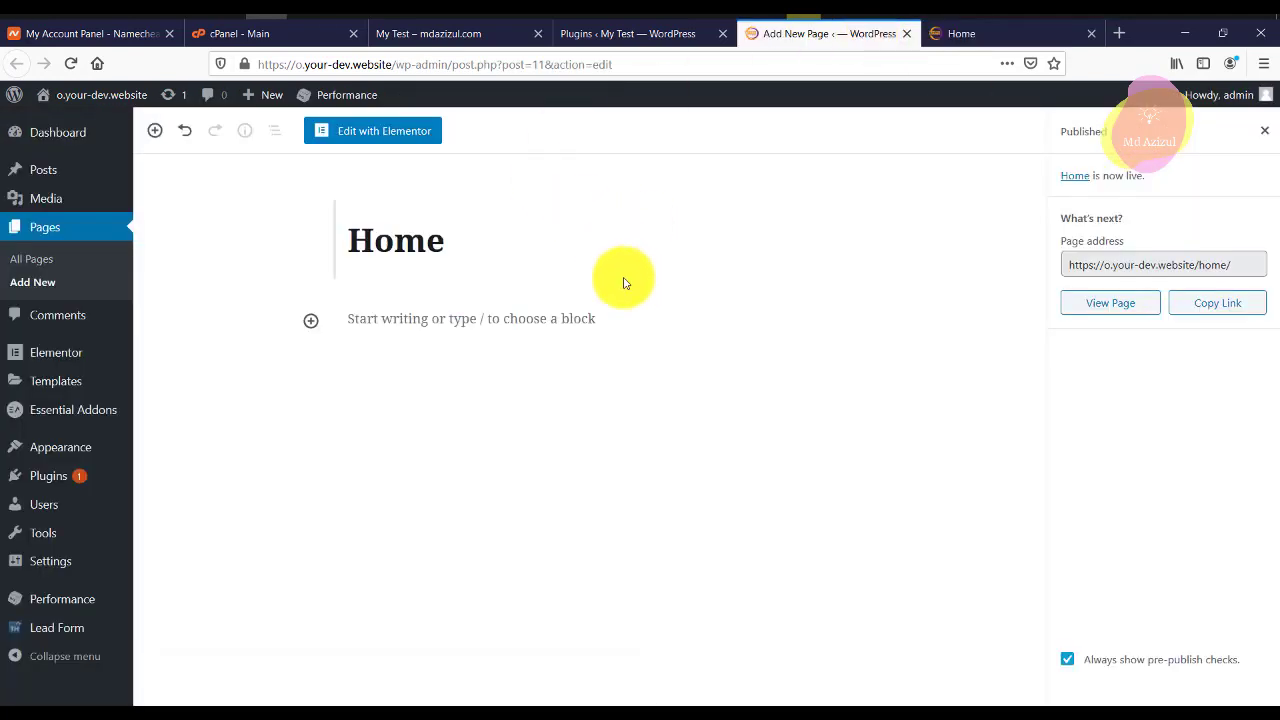
{"action": "left_click", "coordinate": [410, 131]}
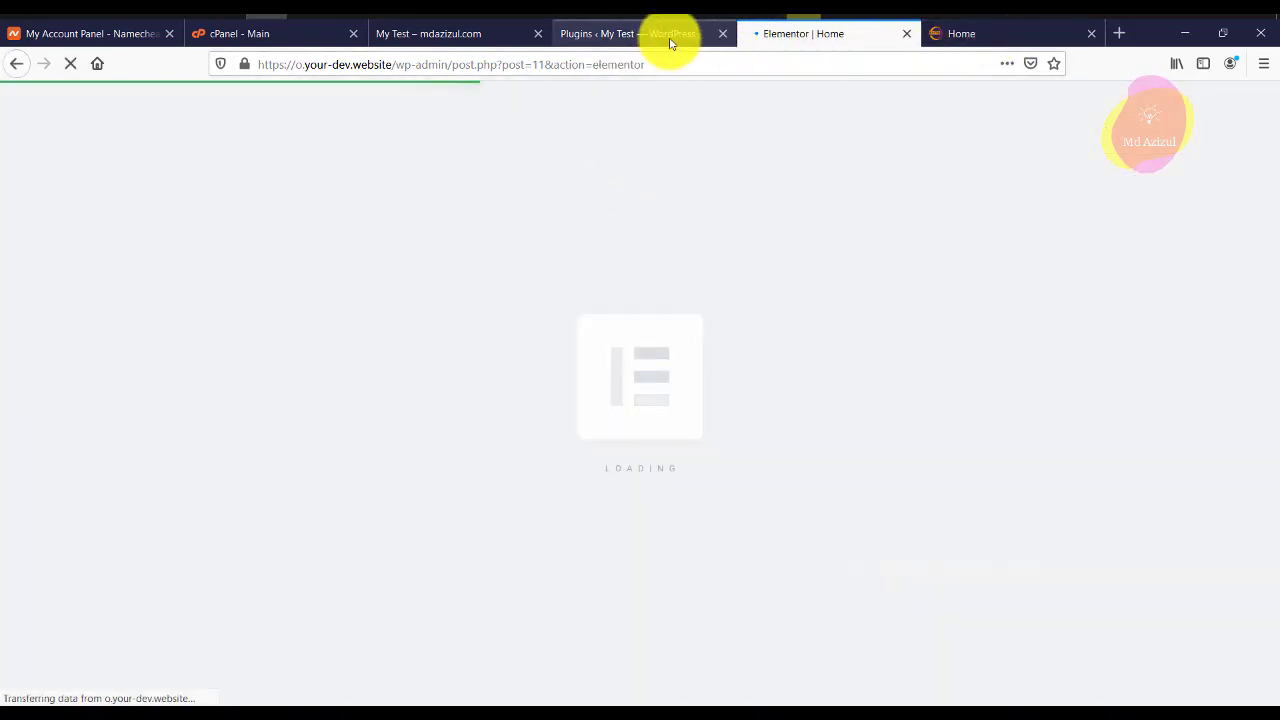
{"action": "left_click", "coordinate": [670, 42]}
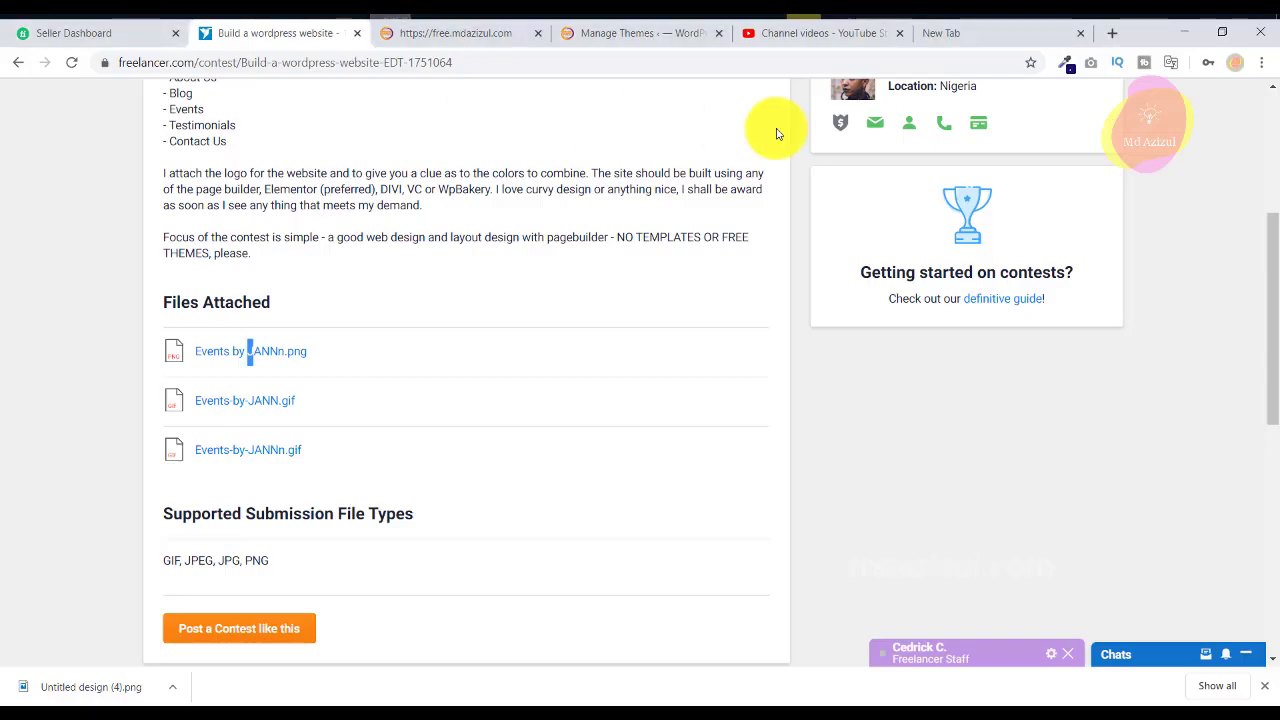
Close the Freelancer contest brief, review the free.mdazizul.com reference site, and return to Elementor's Home editor.
{"action": "left_click", "coordinate": [471, 38]}
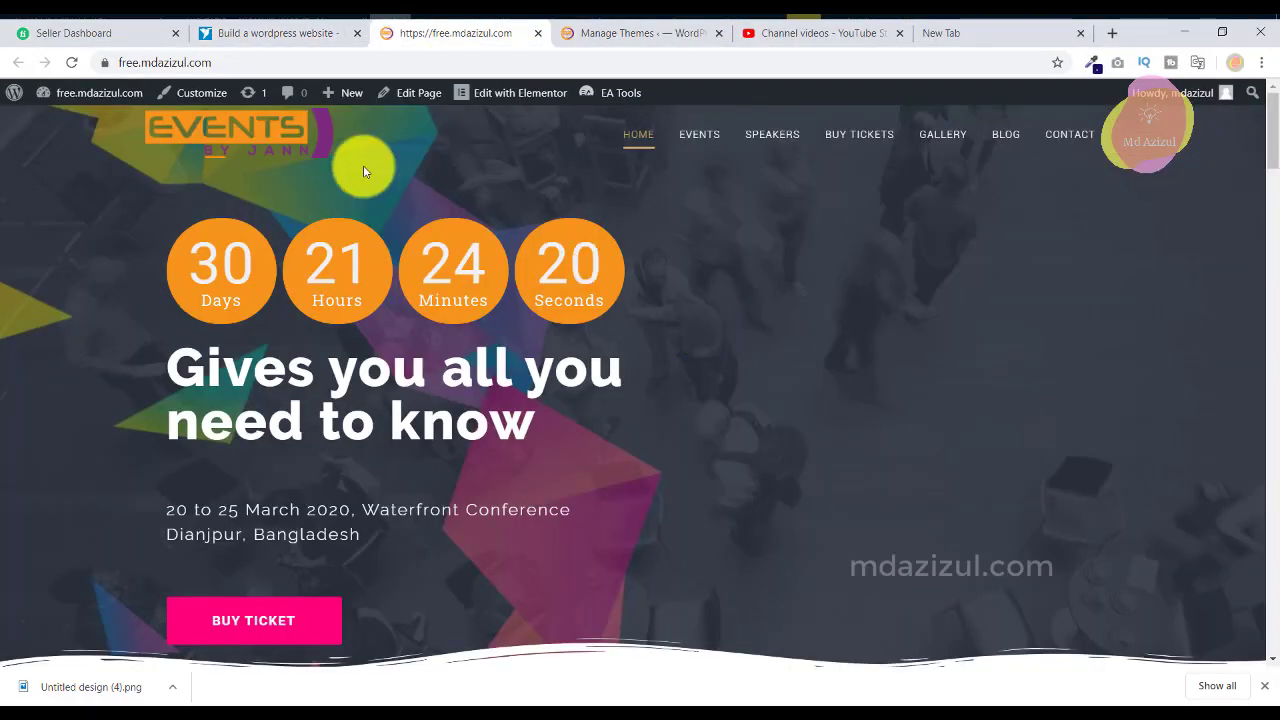
{"action": "left_click", "coordinate": [357, 33]}
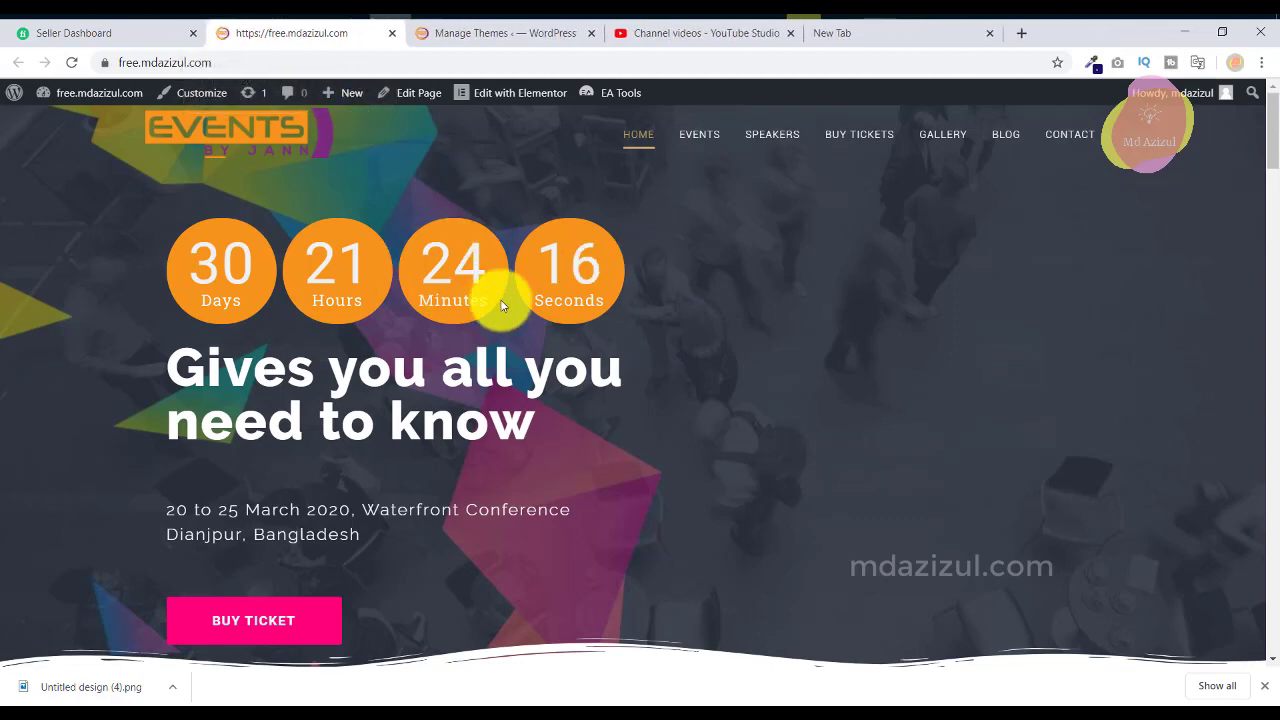
{"action": "scroll", "coordinate": [1006, 268], "scroll_direction": "down", "scroll_amount": 3}
{"action": "scroll", "coordinate": [1008, 267], "scroll_direction": "up", "scroll_amount": 3}
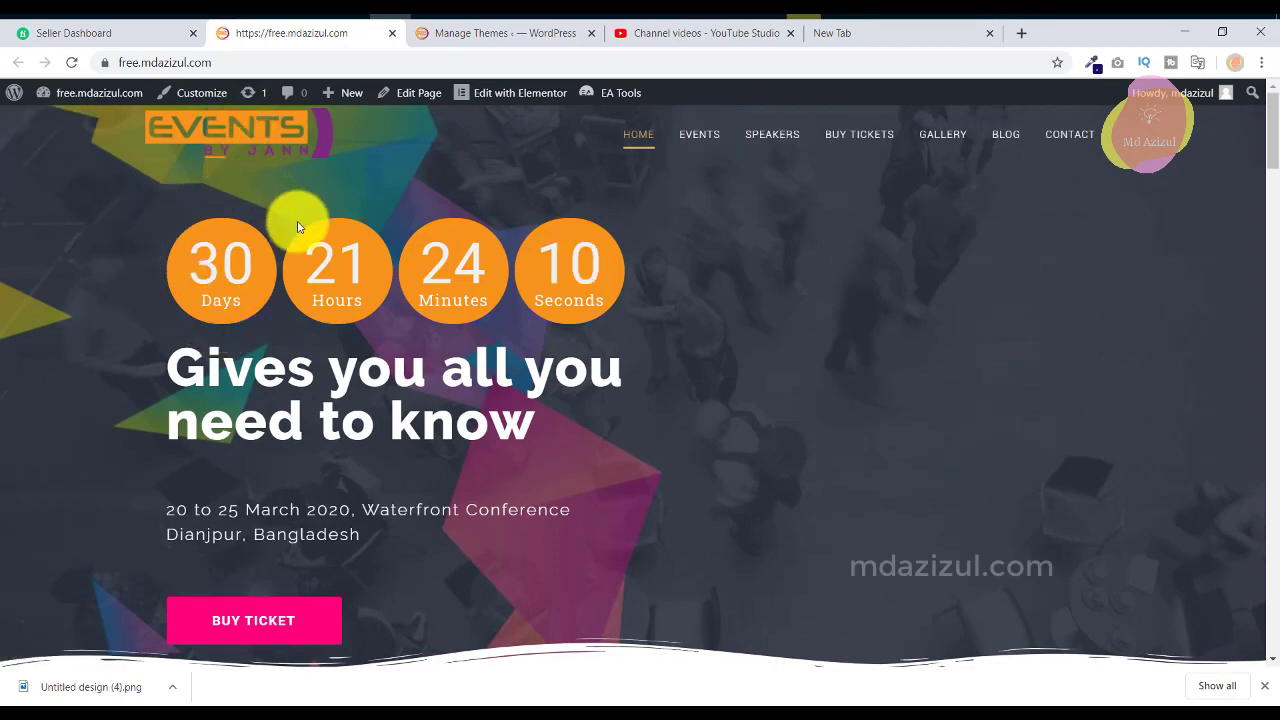
{"action": "left_click", "coordinate": [487, 38]}
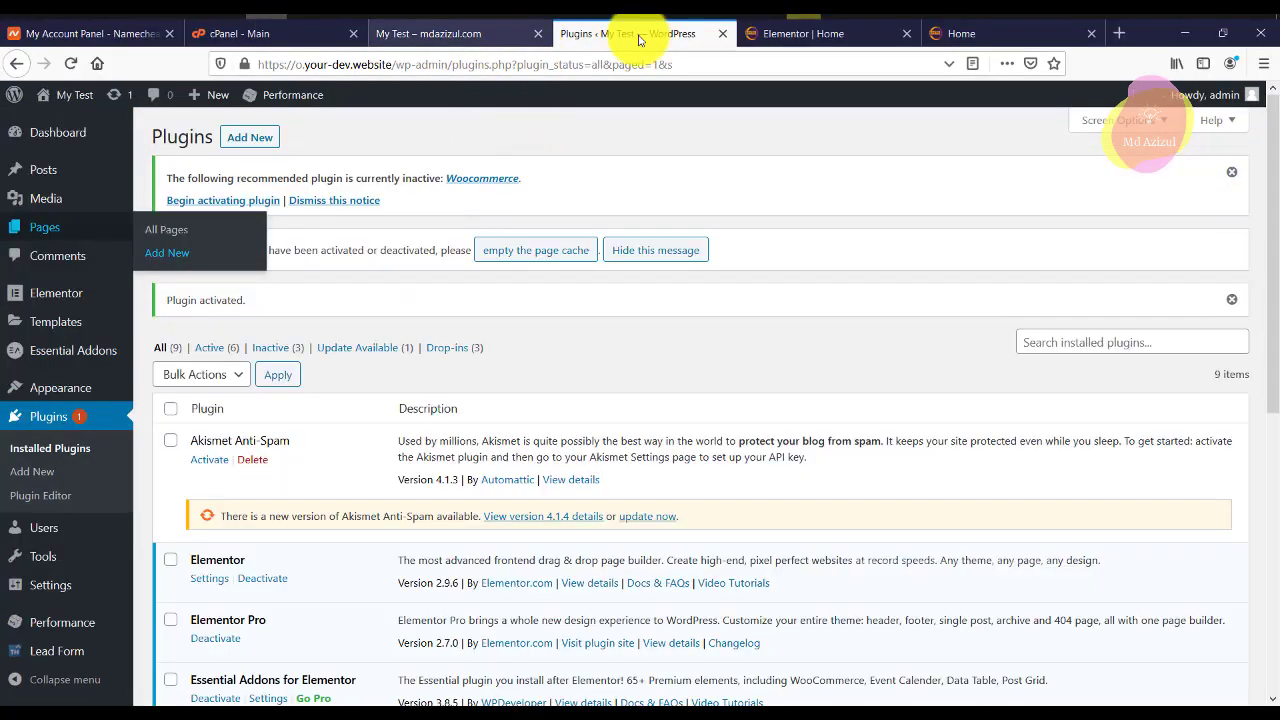
{"action": "left_click", "coordinate": [810, 34]}
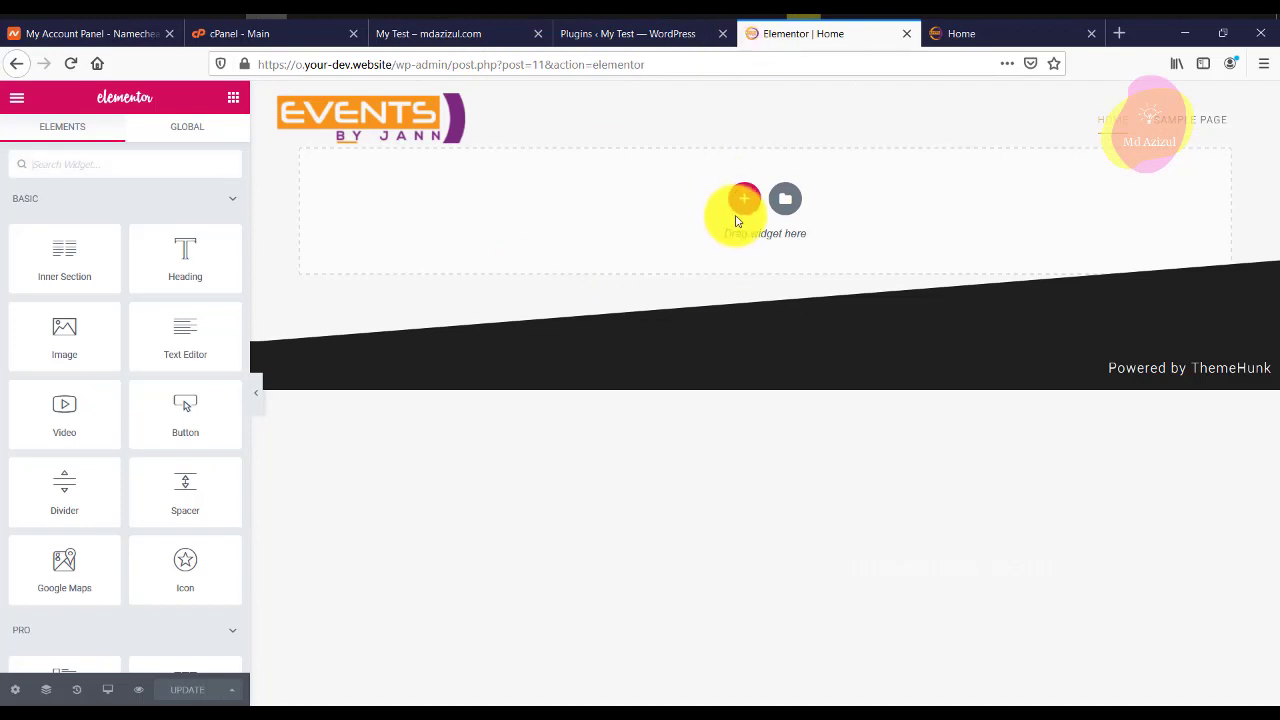
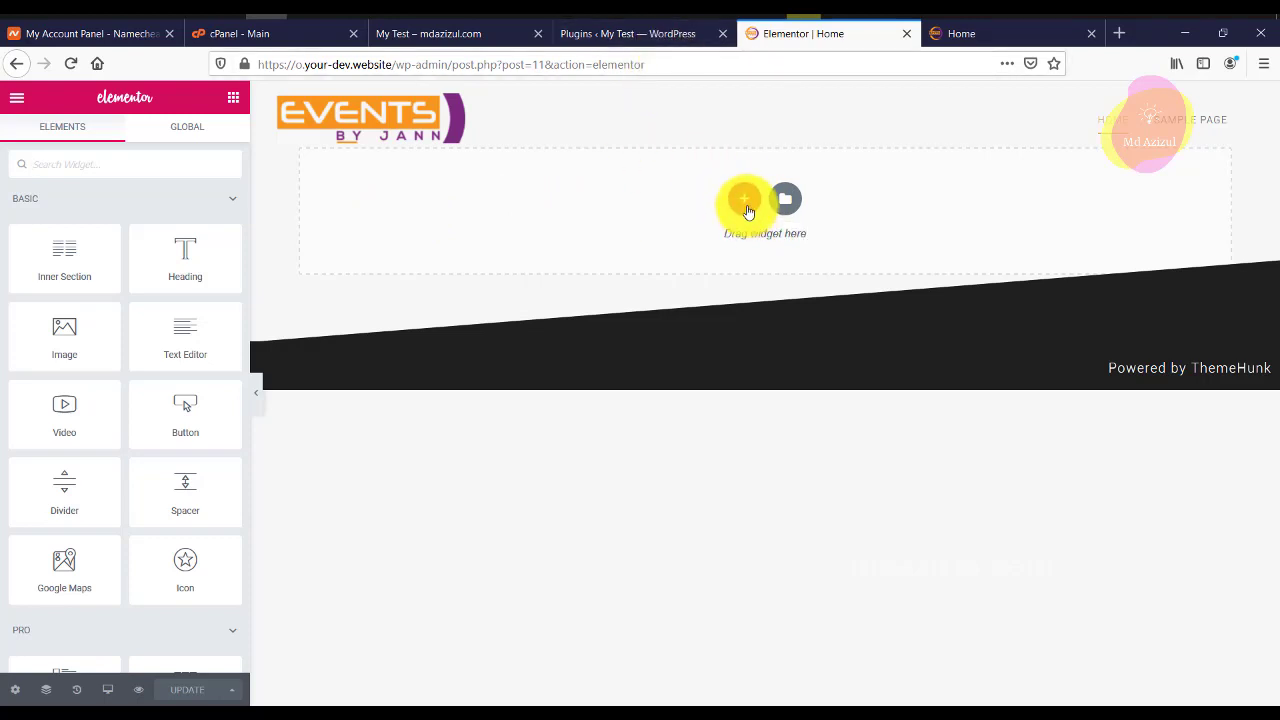
Add a single-column section at the top of the page, checking the reference events site's layout.
{"action": "left_click", "coordinate": [745, 201]}
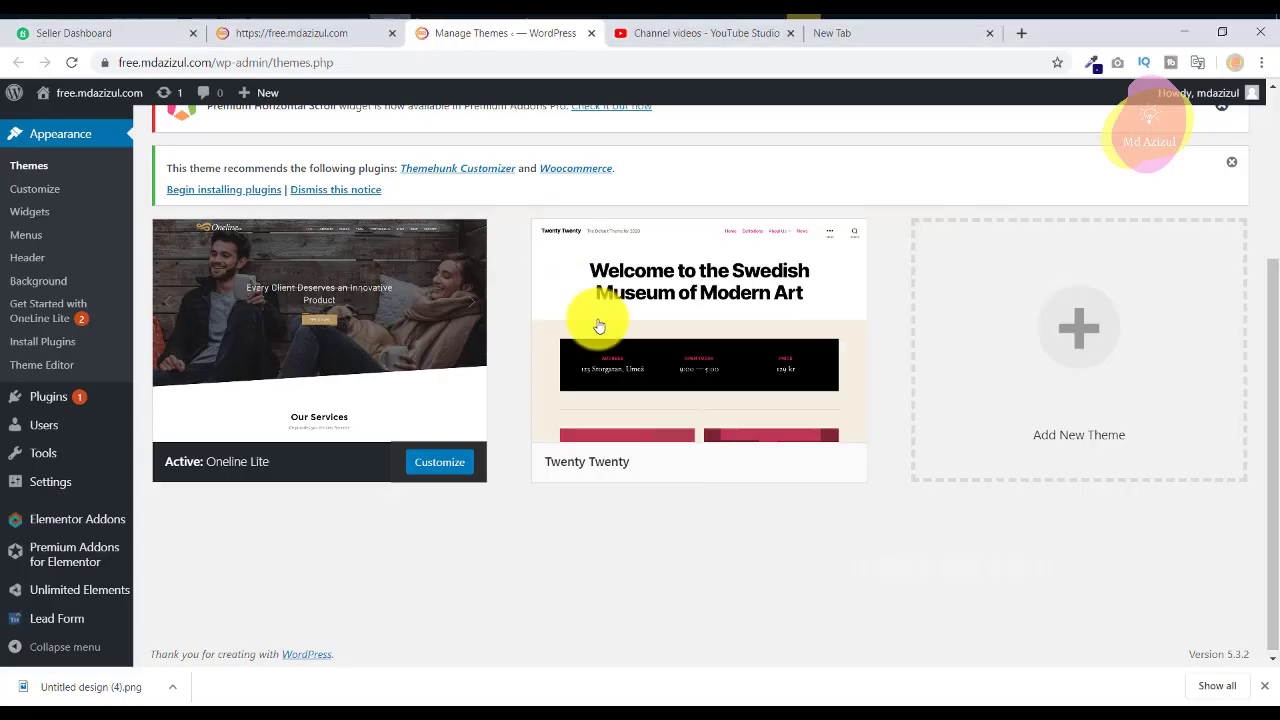
{"action": "left_click", "coordinate": [295, 35]}
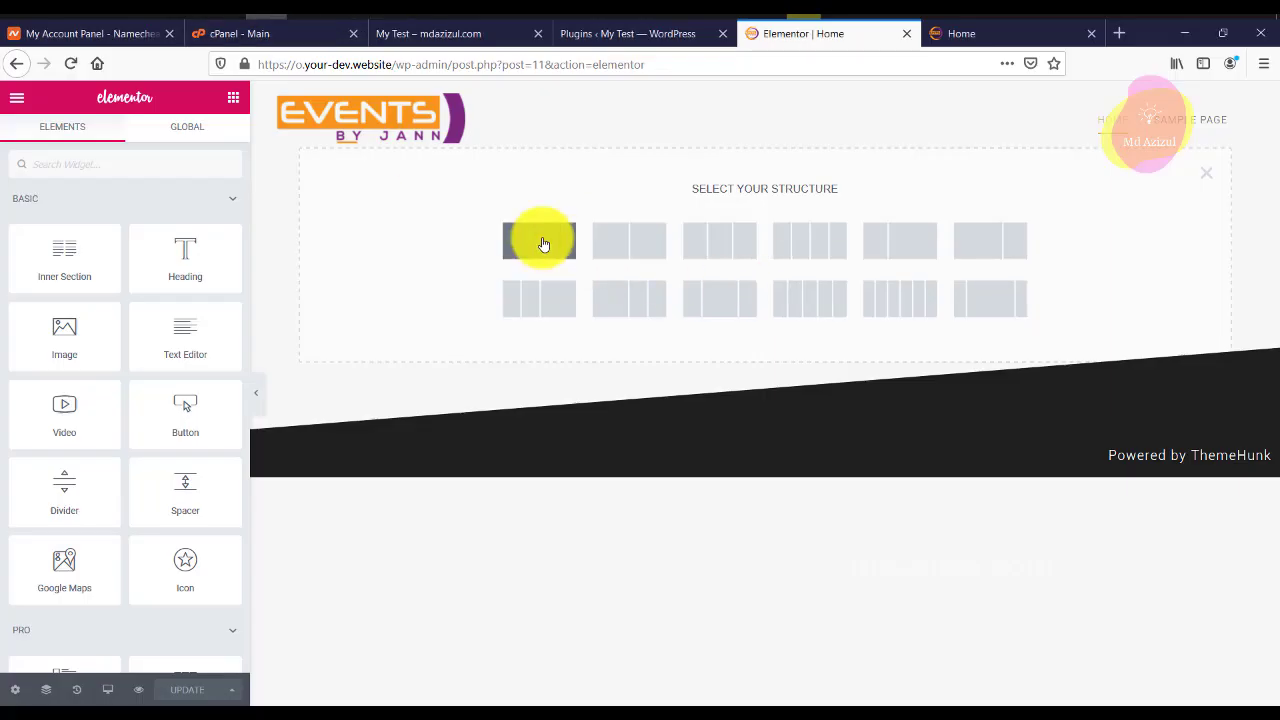
{"action": "left_click", "coordinate": [543, 245]}
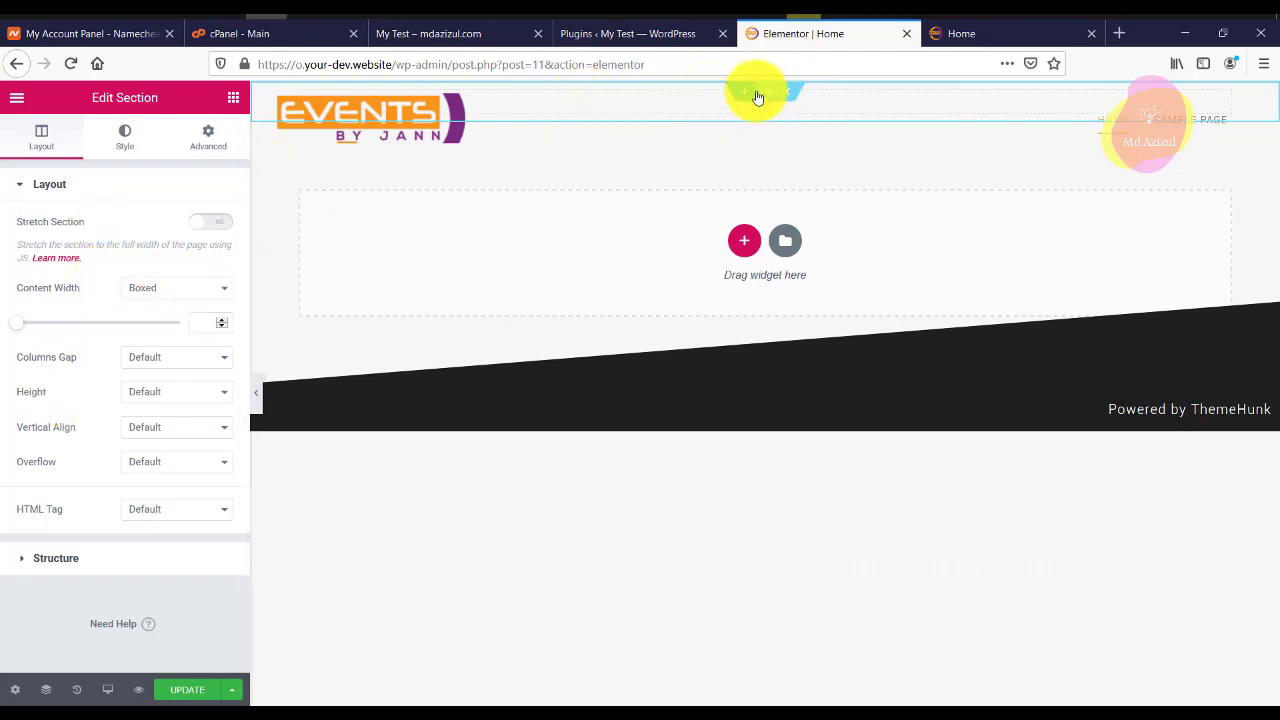
Give the new section 50 px of top padding.
{"action": "left_click", "coordinate": [814, 214]}
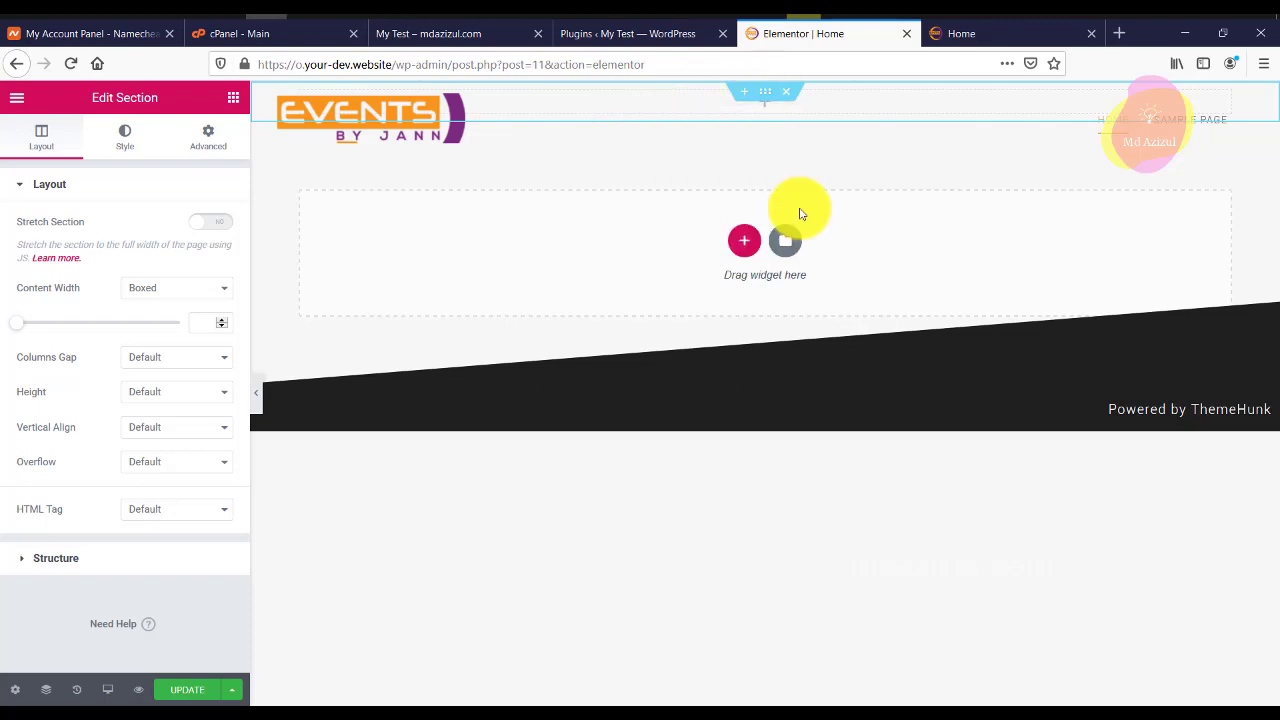
{"action": "left_click", "coordinate": [208, 138]}
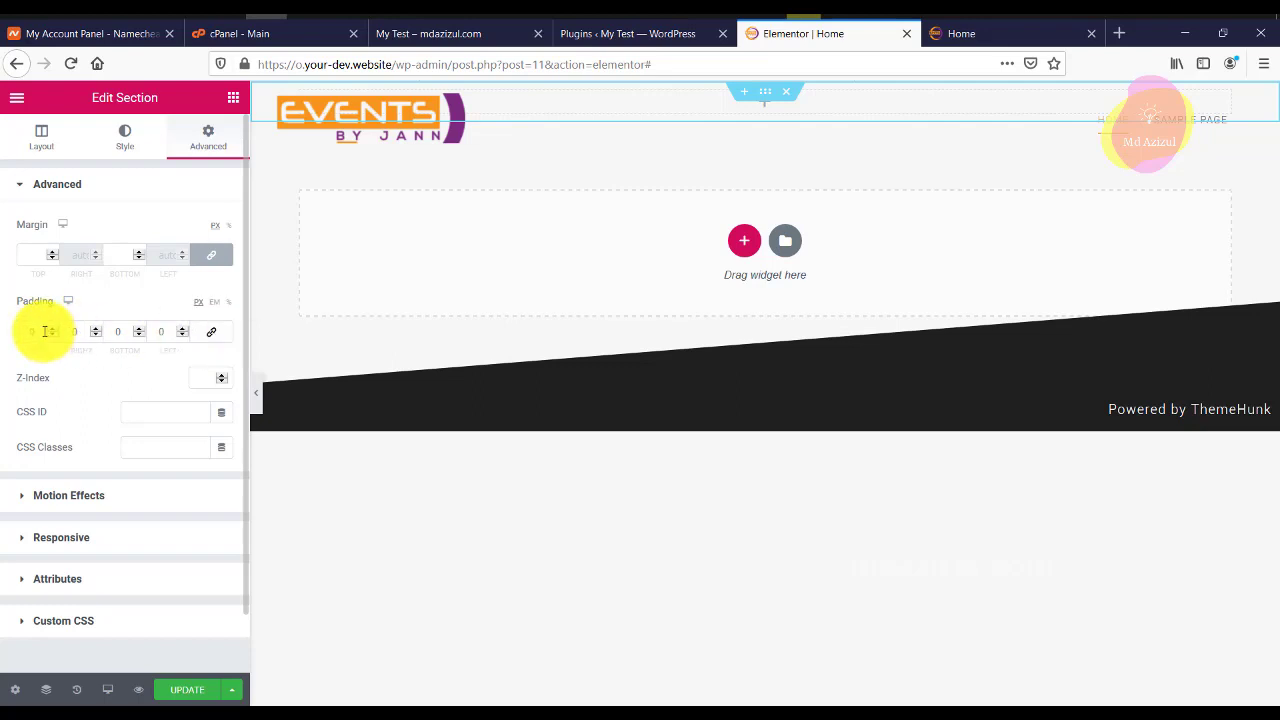
{"action": "type", "text": "5"}
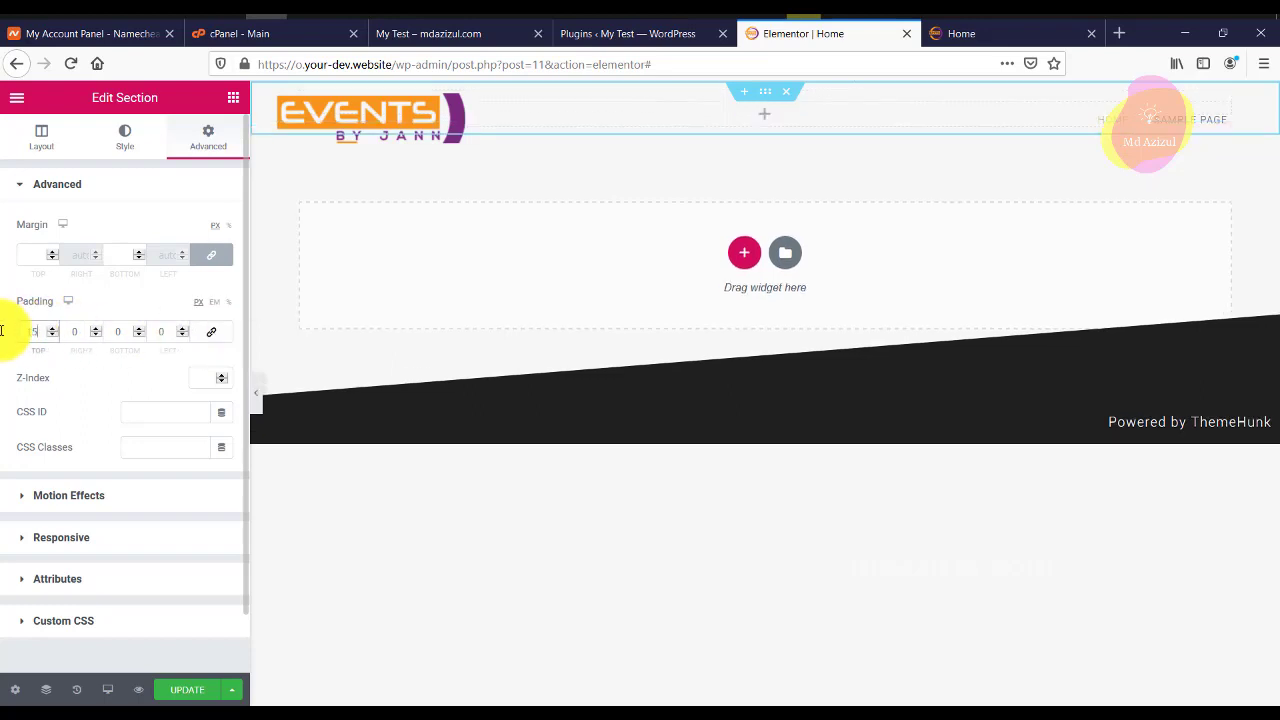
{"action": "type", "text": "0"}
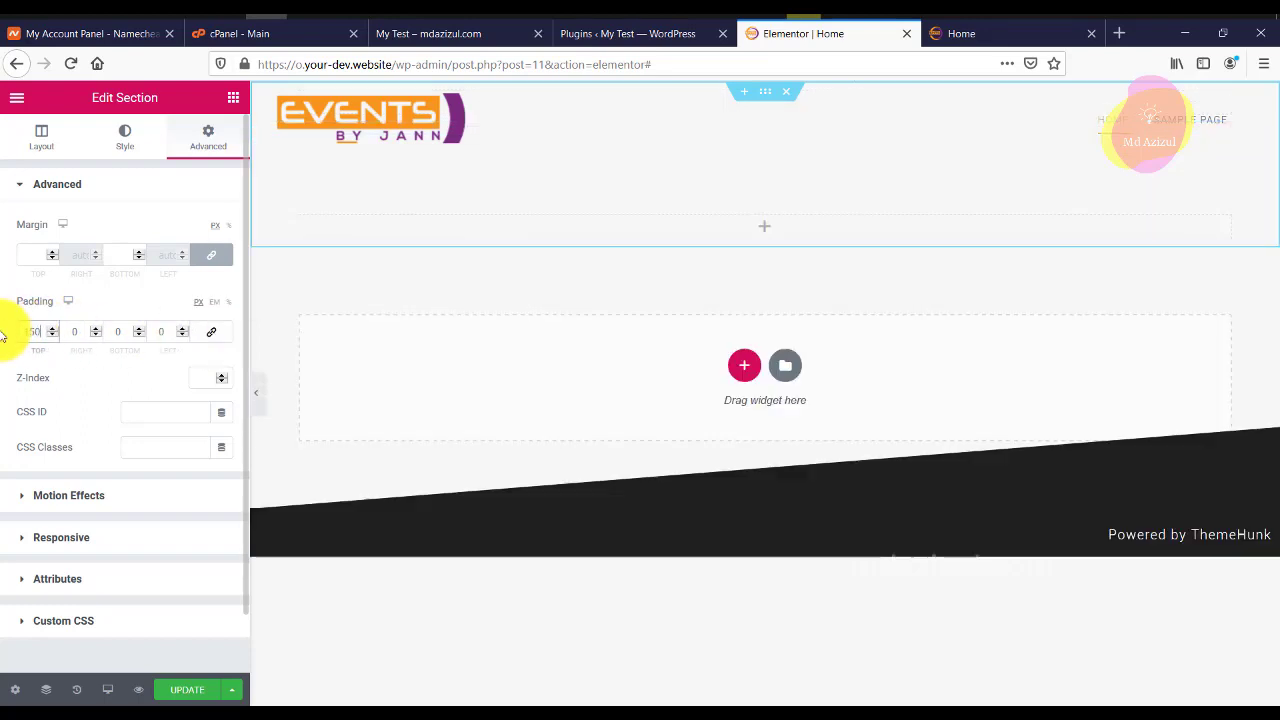
{"action": "left_click", "coordinate": [52, 144]}
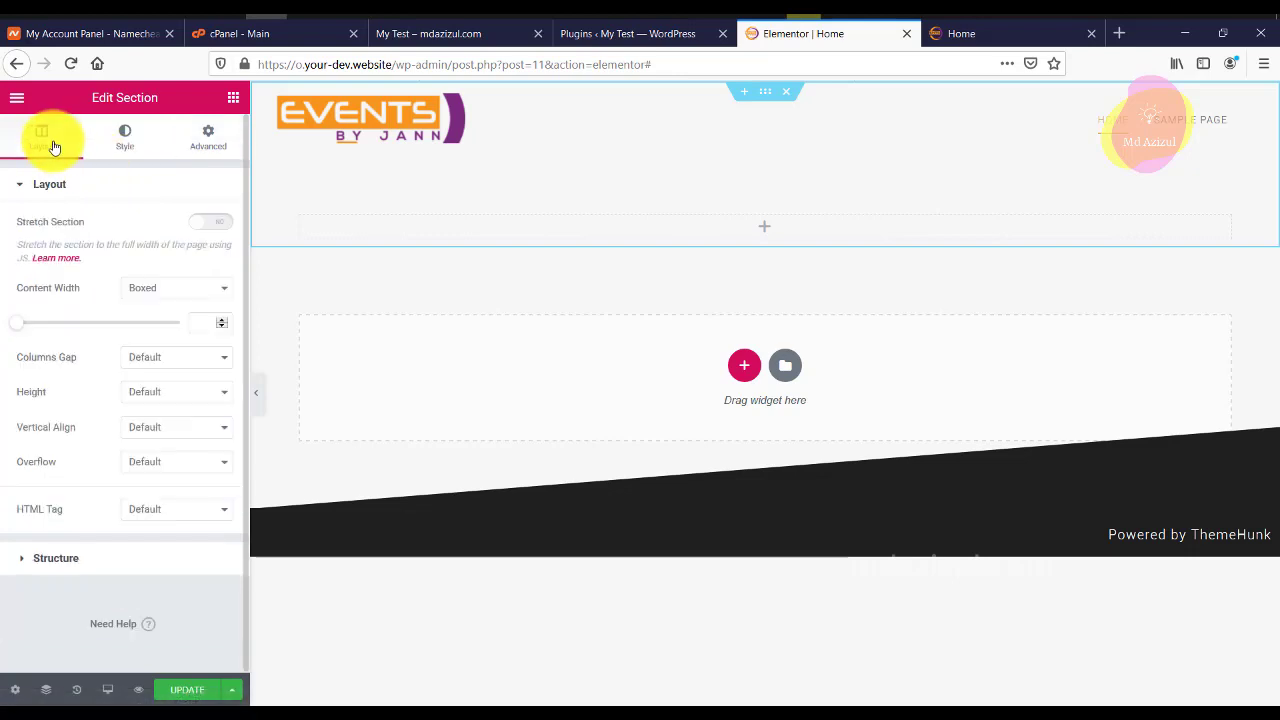
{"action": "left_click", "coordinate": [234, 102]}
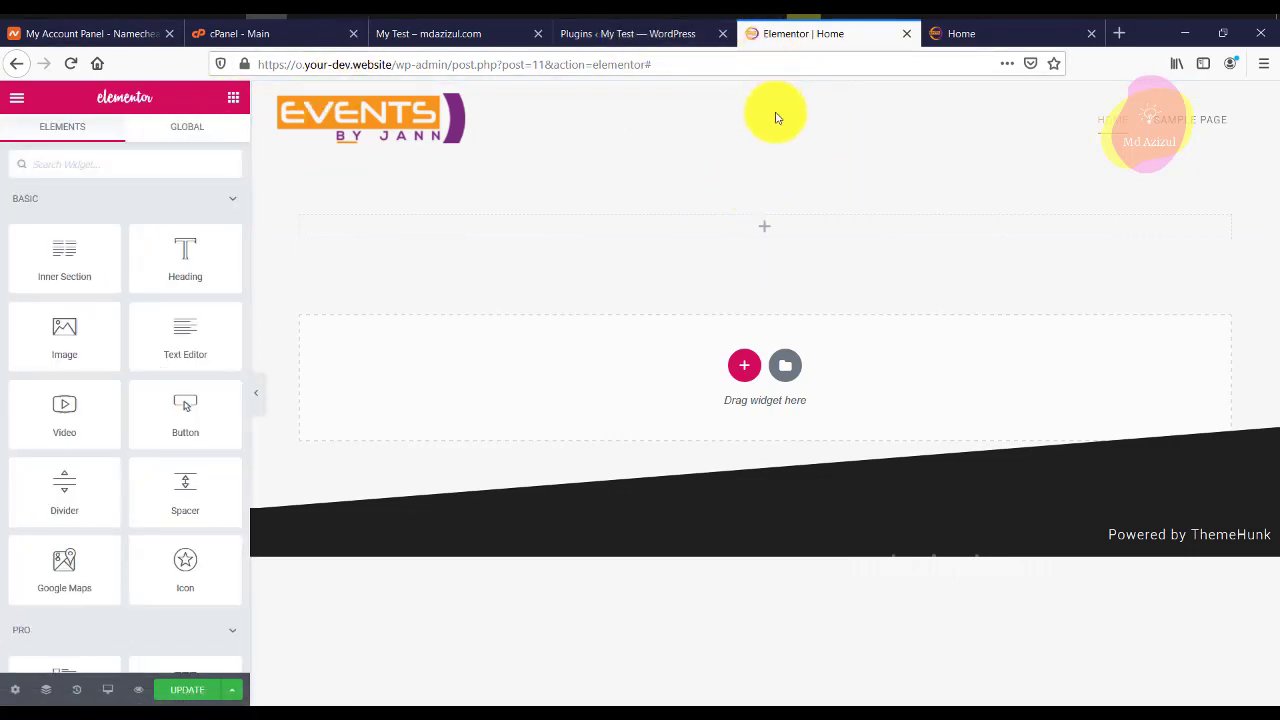
Show the page structure in the Navigator from the section's right-click menu.
{"action": "right_click", "coordinate": [757, 178]}
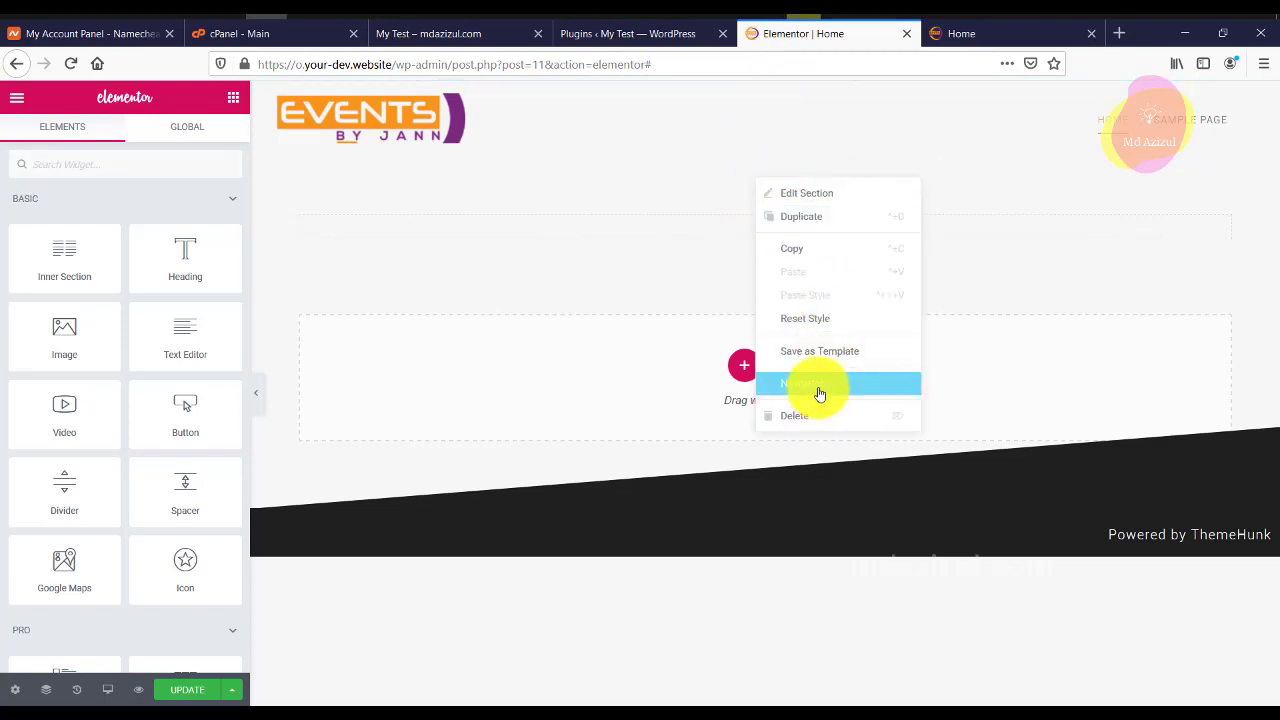
{"action": "left_click", "coordinate": [819, 394]}
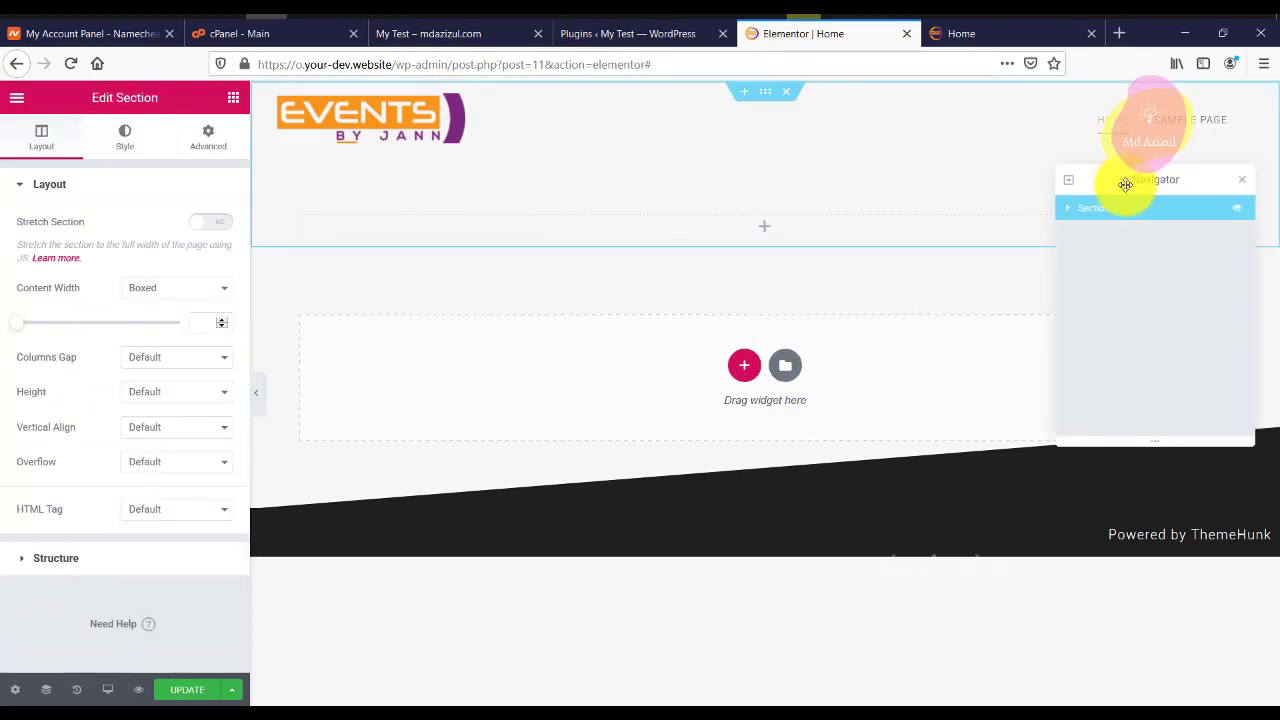
{"action": "left_click", "coordinate": [210, 135]}
Upload the concert-crowd image and set it as the section's classic background.
{"action": "left_click", "coordinate": [127, 136]}
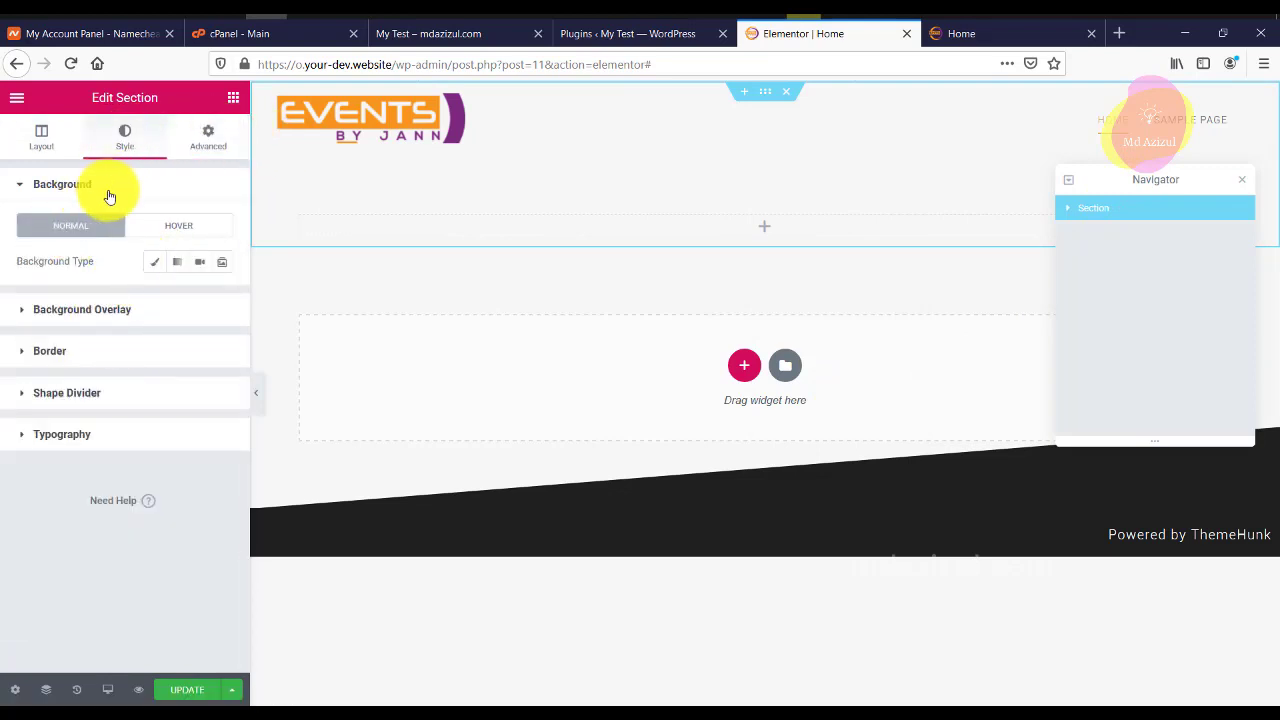
{"action": "left_click", "coordinate": [153, 264]}
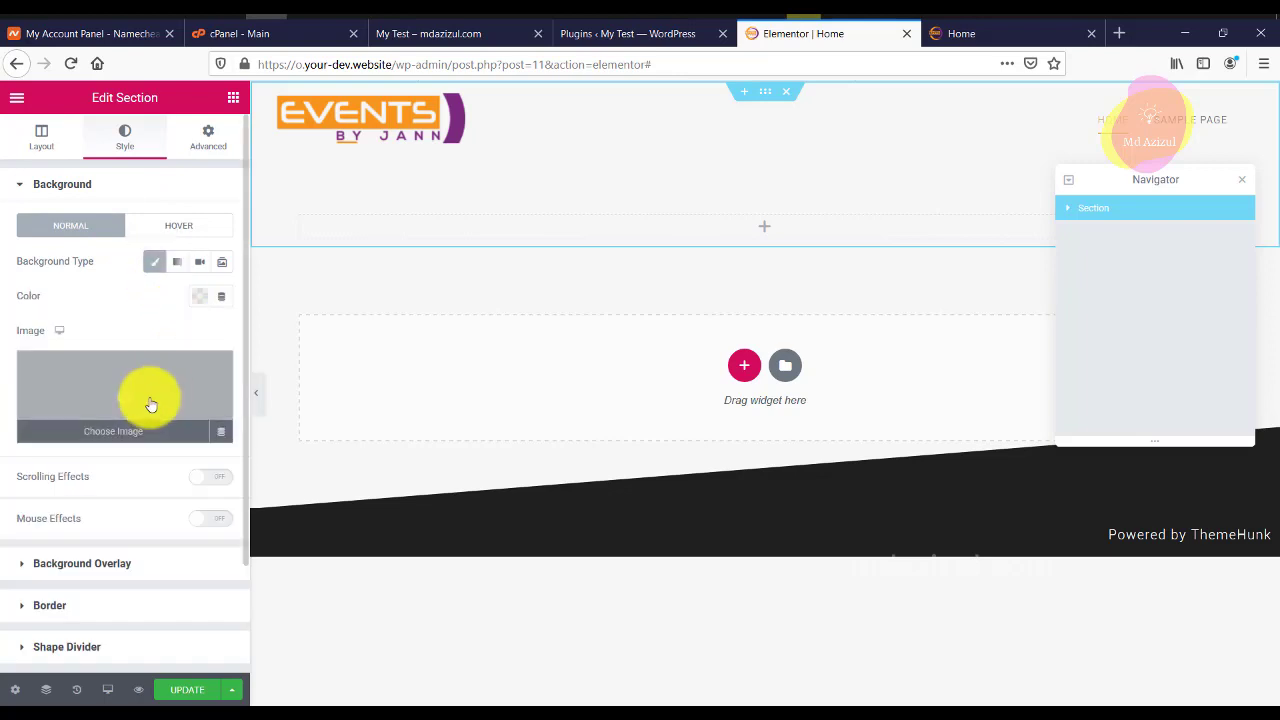
{"action": "left_click", "coordinate": [167, 400]}
{"action": "left_click", "coordinate": [90, 161]}
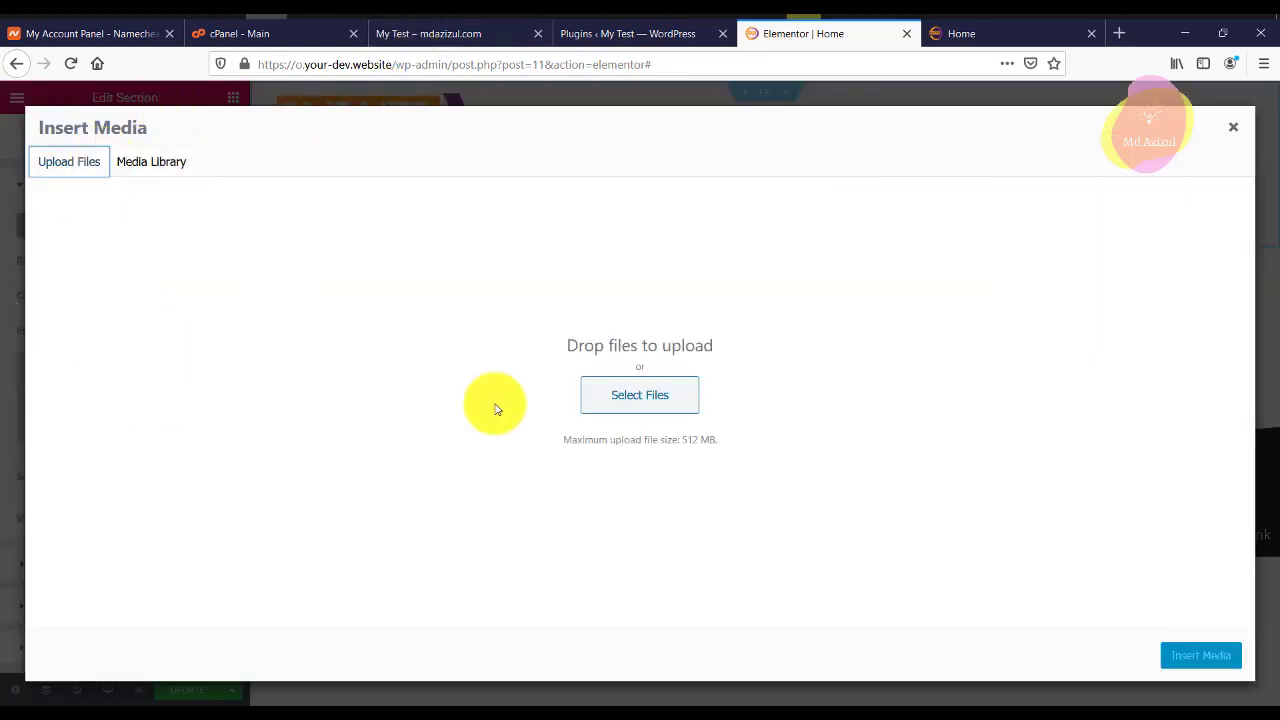
{"action": "left_click", "coordinate": [606, 398]}
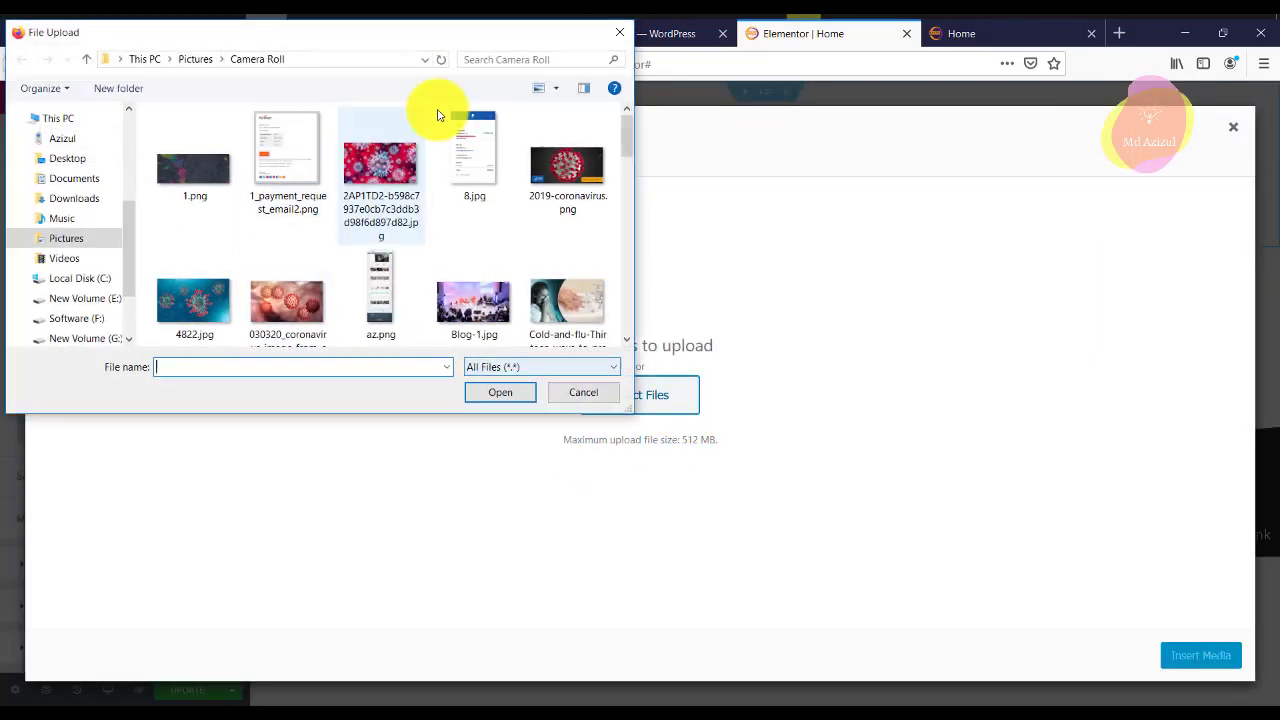
{"action": "scroll", "coordinate": [424, 254], "scroll_direction": "down", "scroll_amount": 2}
{"action": "scroll", "coordinate": [428, 251], "scroll_direction": "up", "scroll_amount": 1}
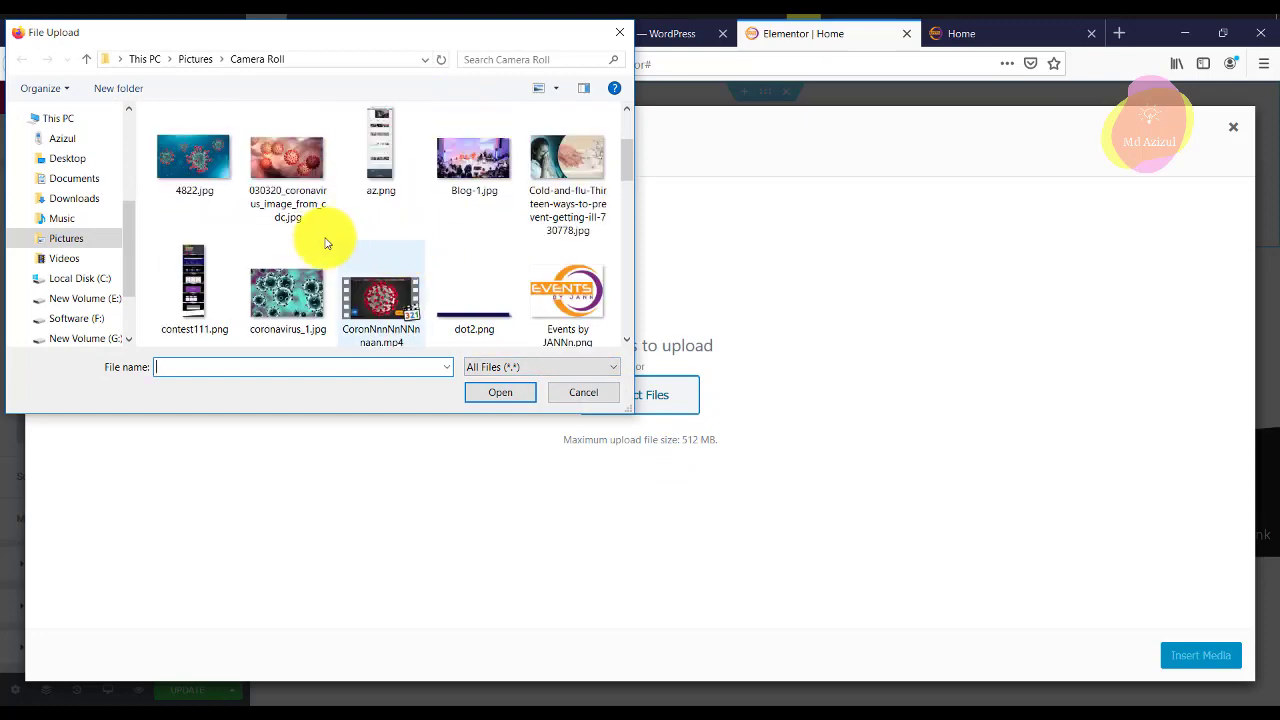
{"action": "scroll", "coordinate": [357, 232], "scroll_direction": "down", "scroll_amount": 5}
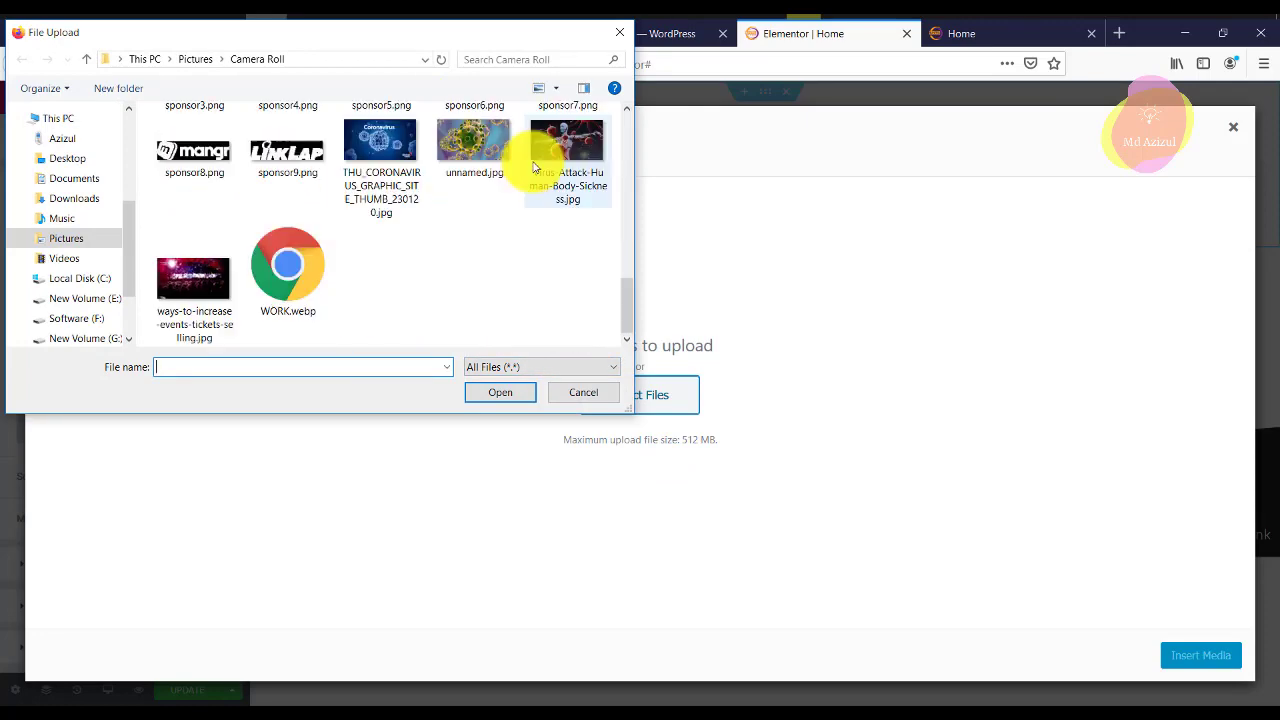
{"action": "scroll", "coordinate": [490, 195], "scroll_direction": "up", "scroll_amount": 2}
{"action": "scroll", "coordinate": [480, 200], "scroll_direction": "down", "scroll_amount": 2}
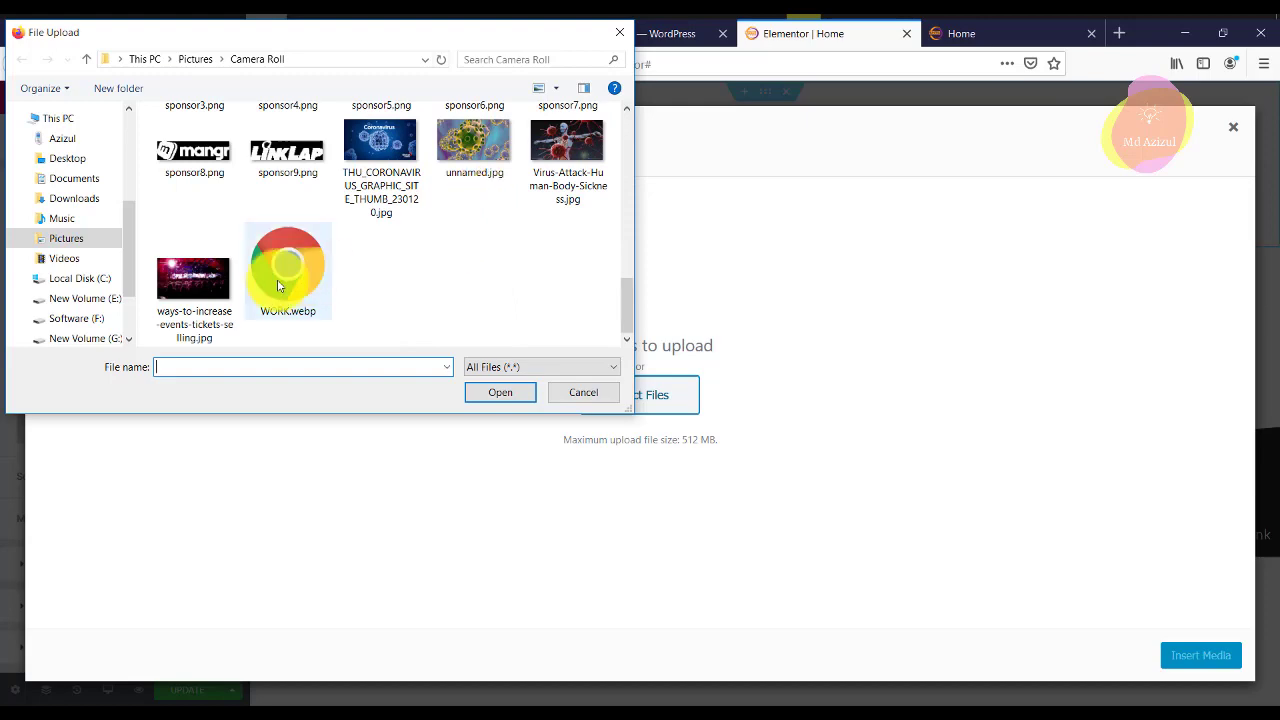
{"action": "double_click", "coordinate": [171, 275]}
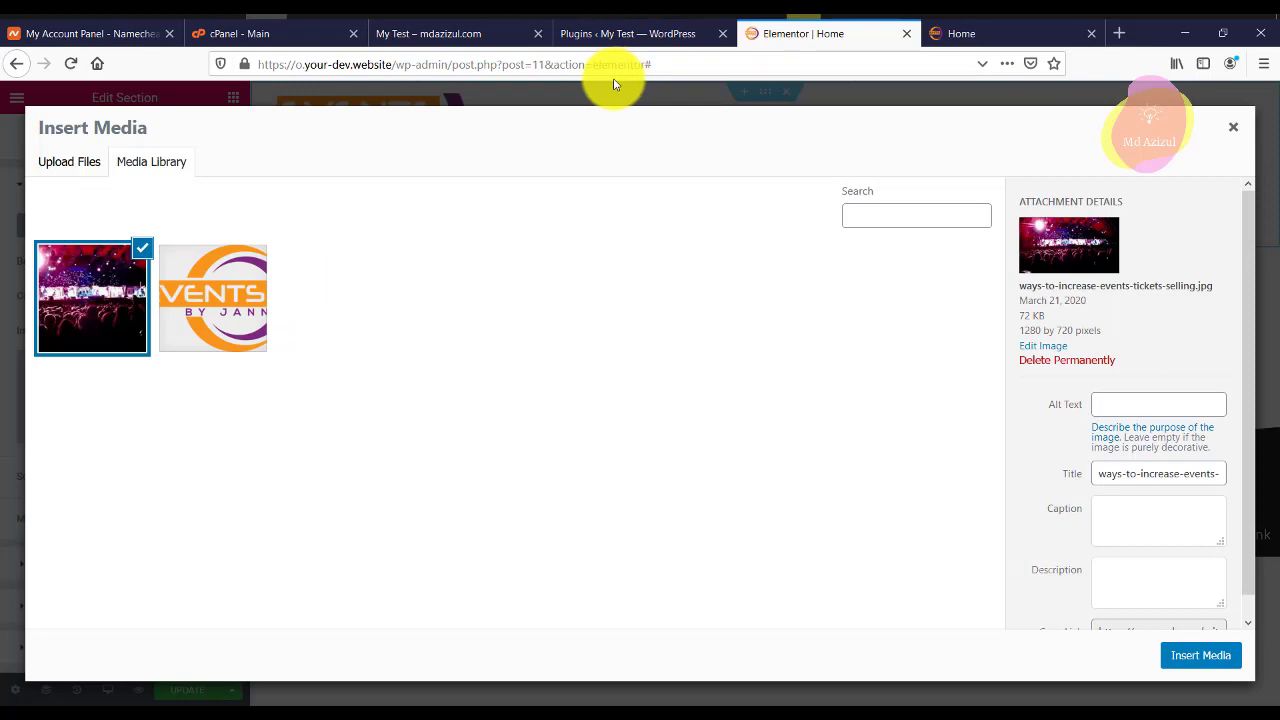
{"action": "left_click", "coordinate": [1205, 658]}
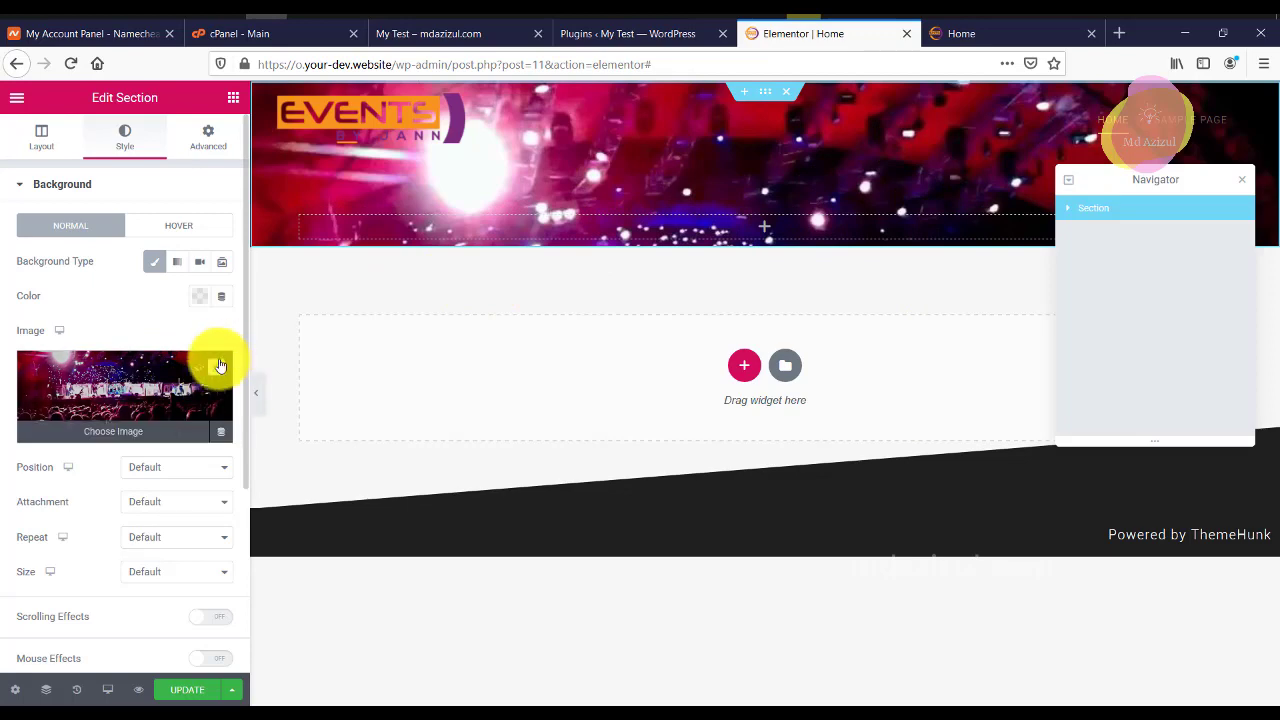
Start replacing the background by uploading 1.png from the computer.
{"action": "left_click", "coordinate": [220, 366]}
{"action": "left_click", "coordinate": [78, 163]}
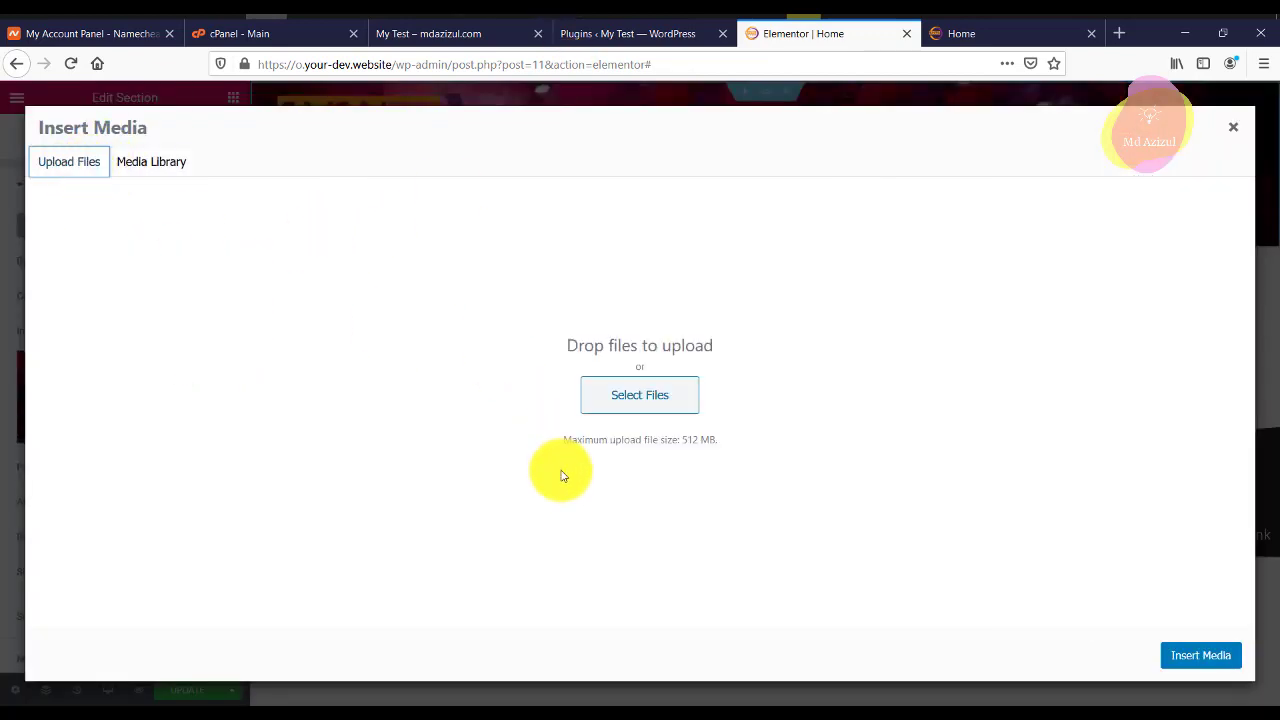
{"action": "left_click", "coordinate": [608, 392]}
{"action": "scroll", "coordinate": [345, 262], "scroll_direction": "down", "scroll_amount": 3}
{"action": "scroll", "coordinate": [163, 177], "scroll_direction": "up", "scroll_amount": 5}
{"action": "double_click", "coordinate": [163, 172]}
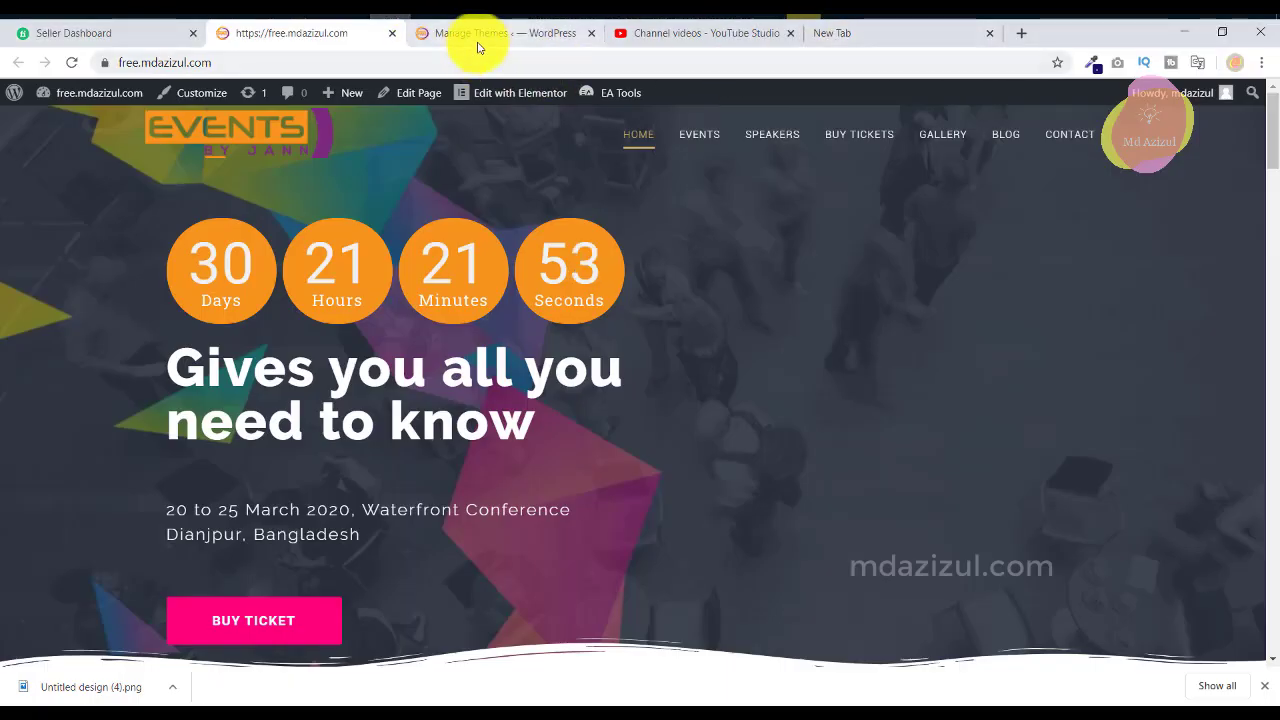
Open the reference page's Elementor editor in a new tab and apply 1.png as background.
{"action": "left_click", "coordinate": [477, 45]}
{"action": "left_click", "coordinate": [357, 34]}
{"action": "right_click", "coordinate": [551, 104]}
{"action": "left_click", "coordinate": [575, 110]}
{"action": "left_click", "coordinate": [457, 38]}
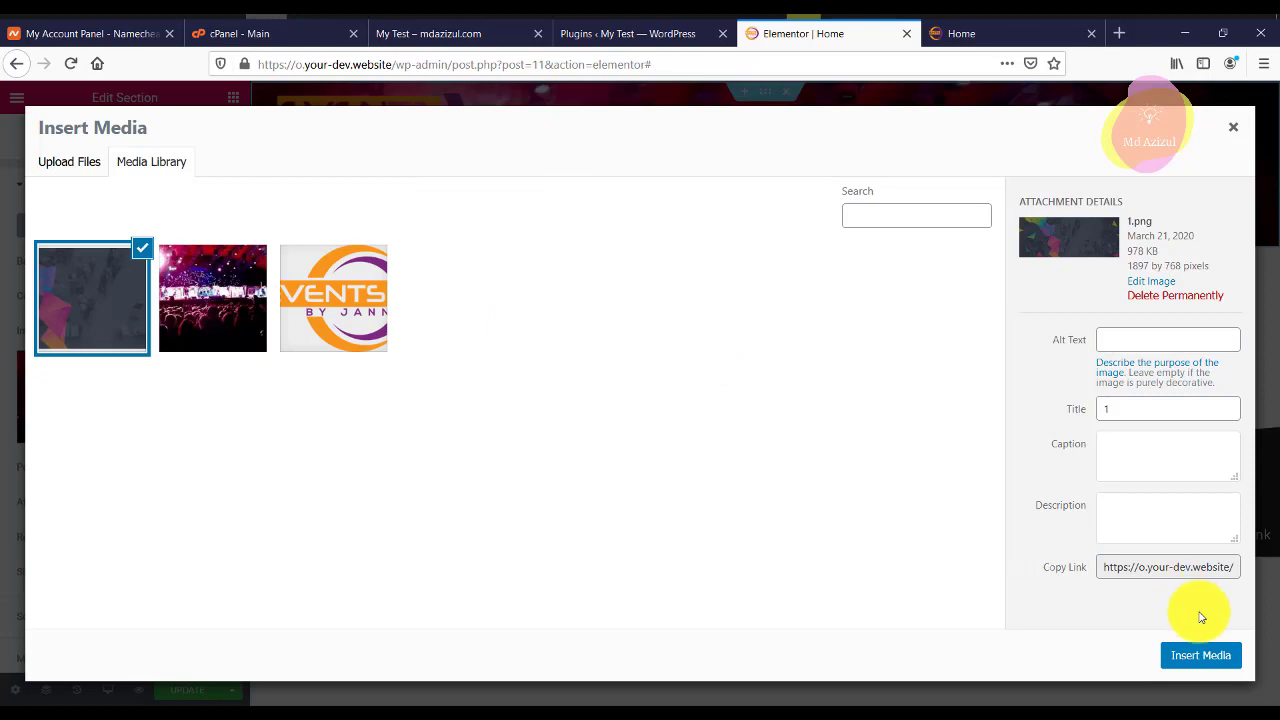
{"action": "left_click", "coordinate": [1205, 655]}
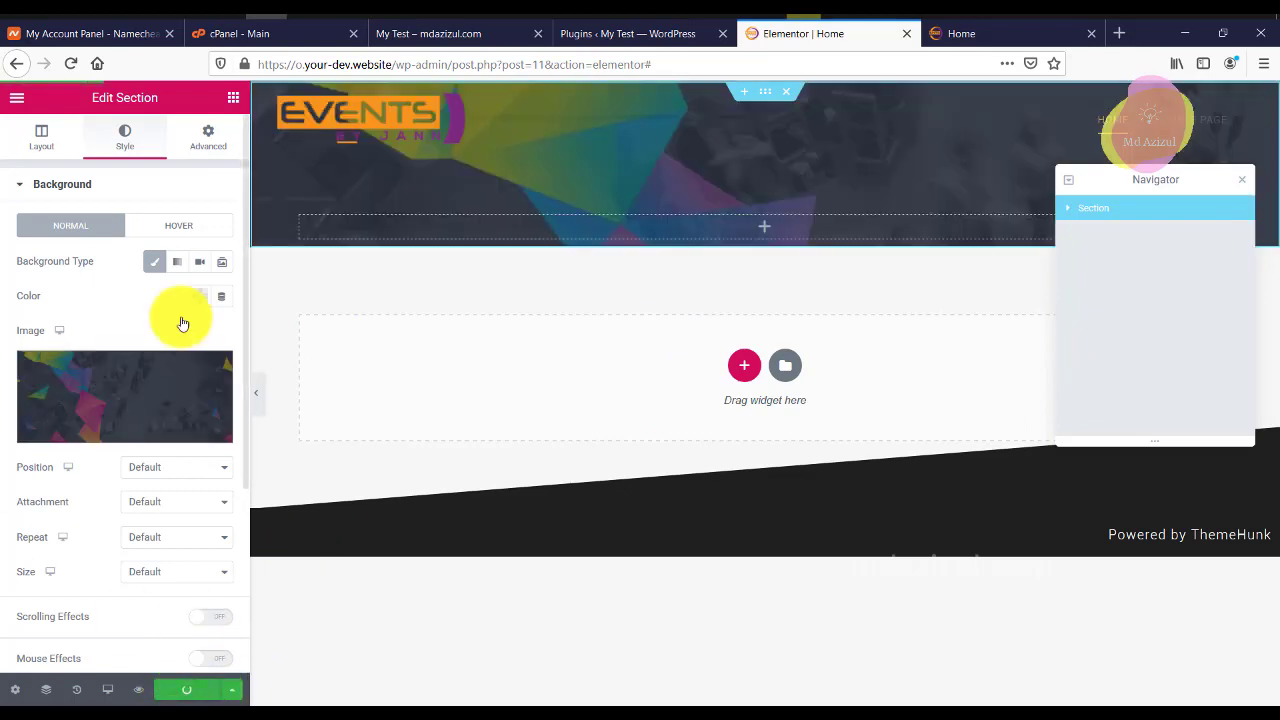
Load the test site's /home page and inspect the reference countdown widget's settings.
{"action": "left_click", "coordinate": [395, 36]}
{"action": "left_click", "coordinate": [518, 64]}
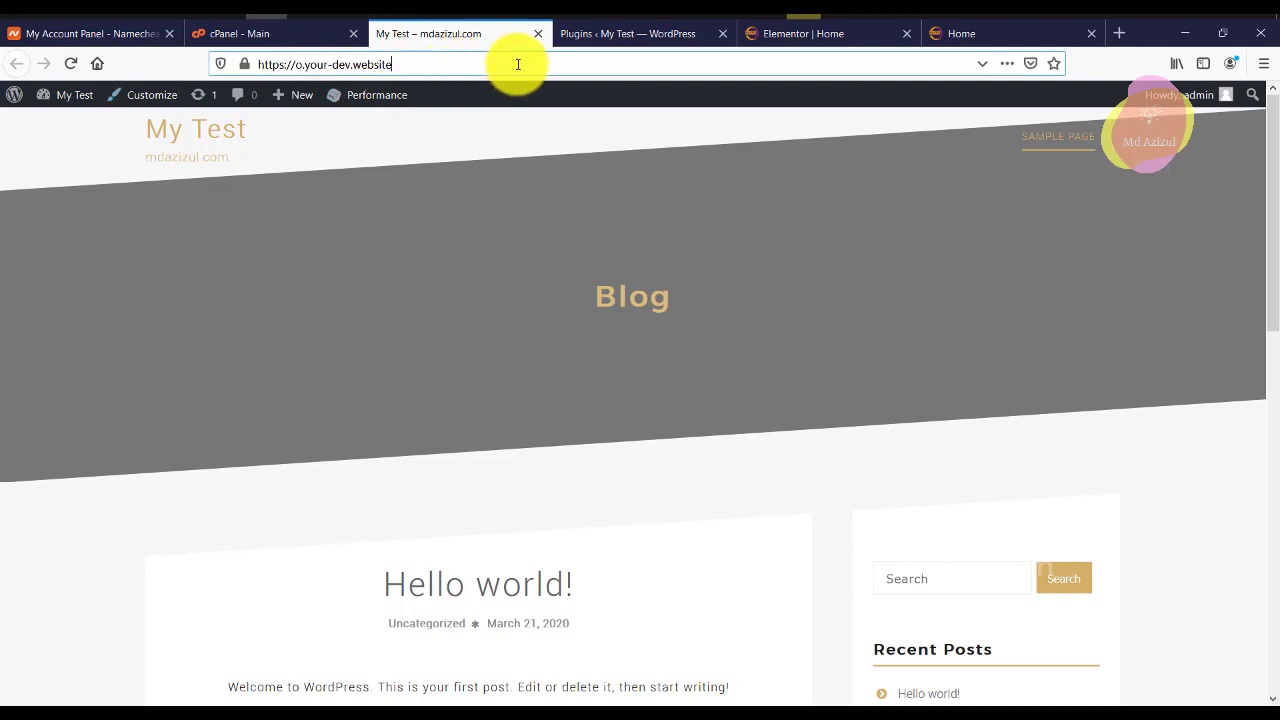
{"action": "type", "text": "/hom"}
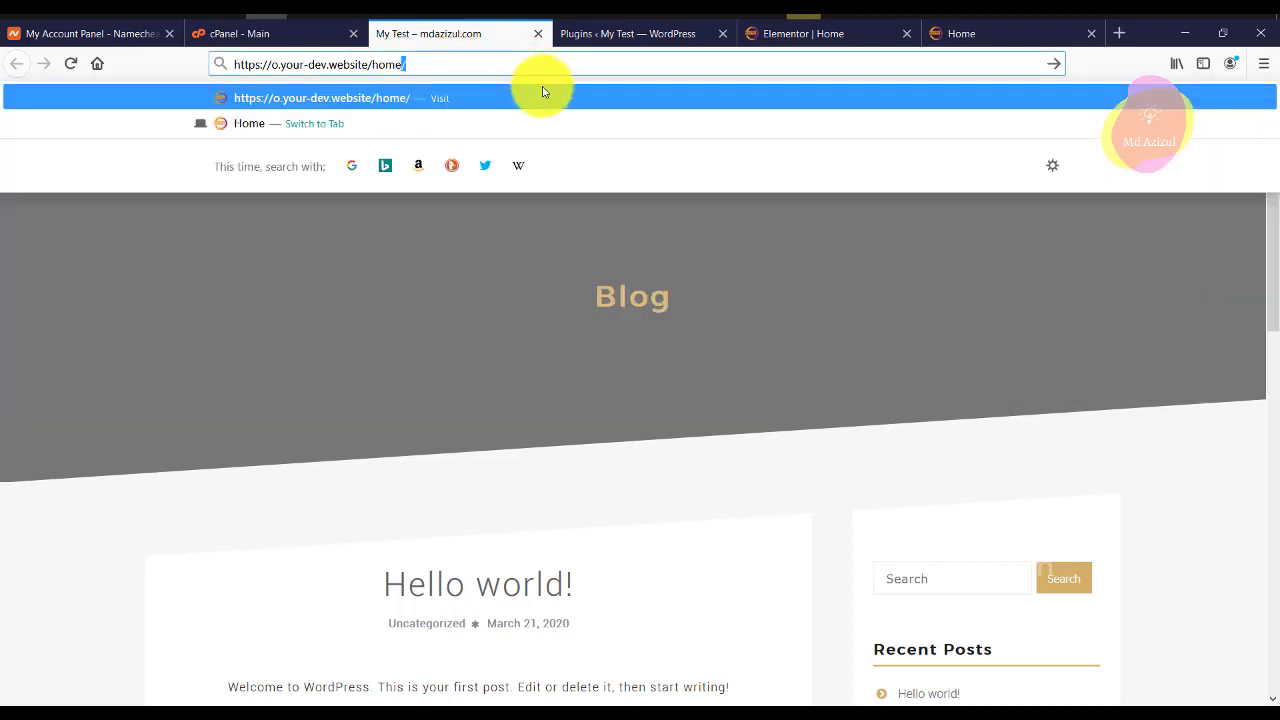
{"action": "type", "text": "e"}
{"action": "key", "text": "Return"}
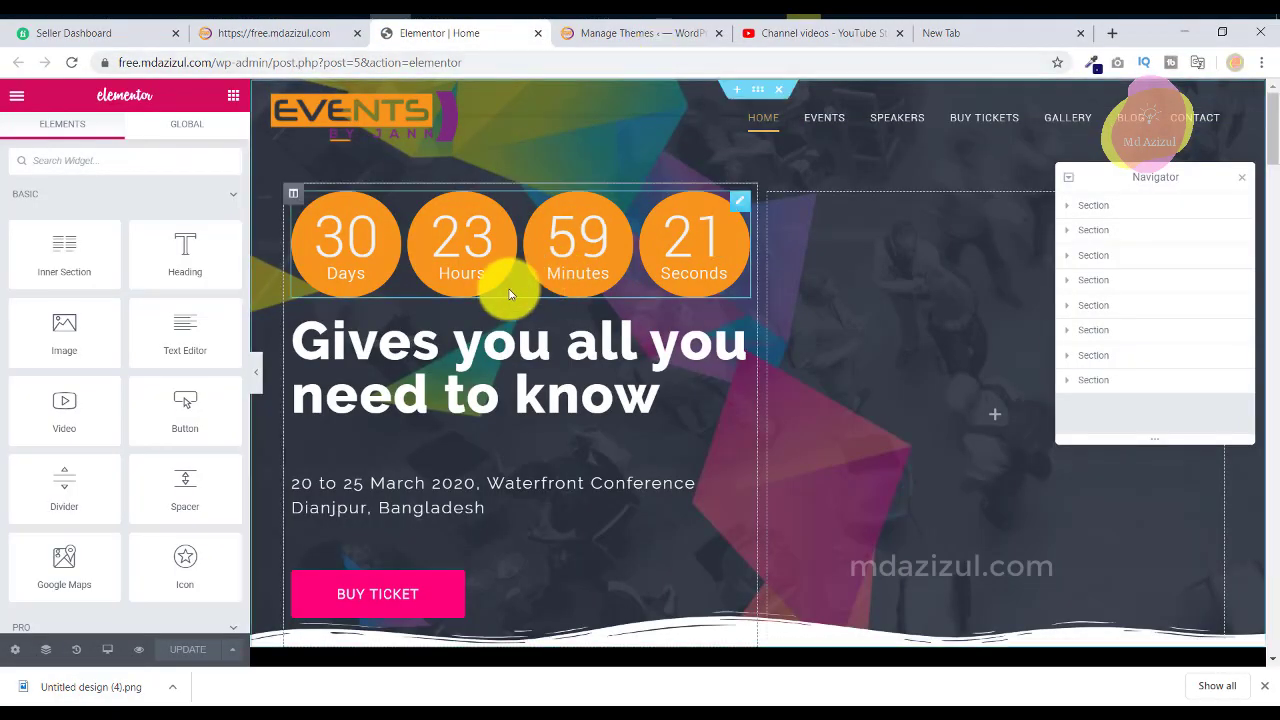
{"action": "left_click", "coordinate": [524, 267]}
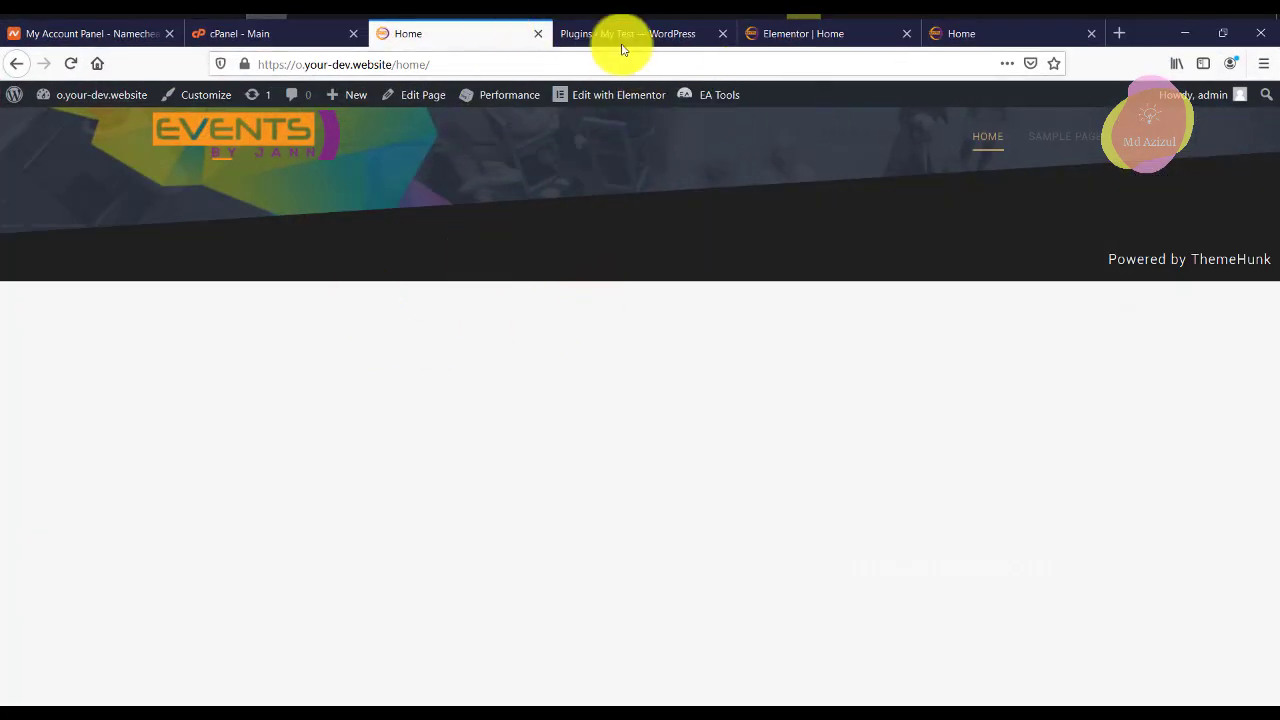
{"action": "left_click", "coordinate": [645, 38]}
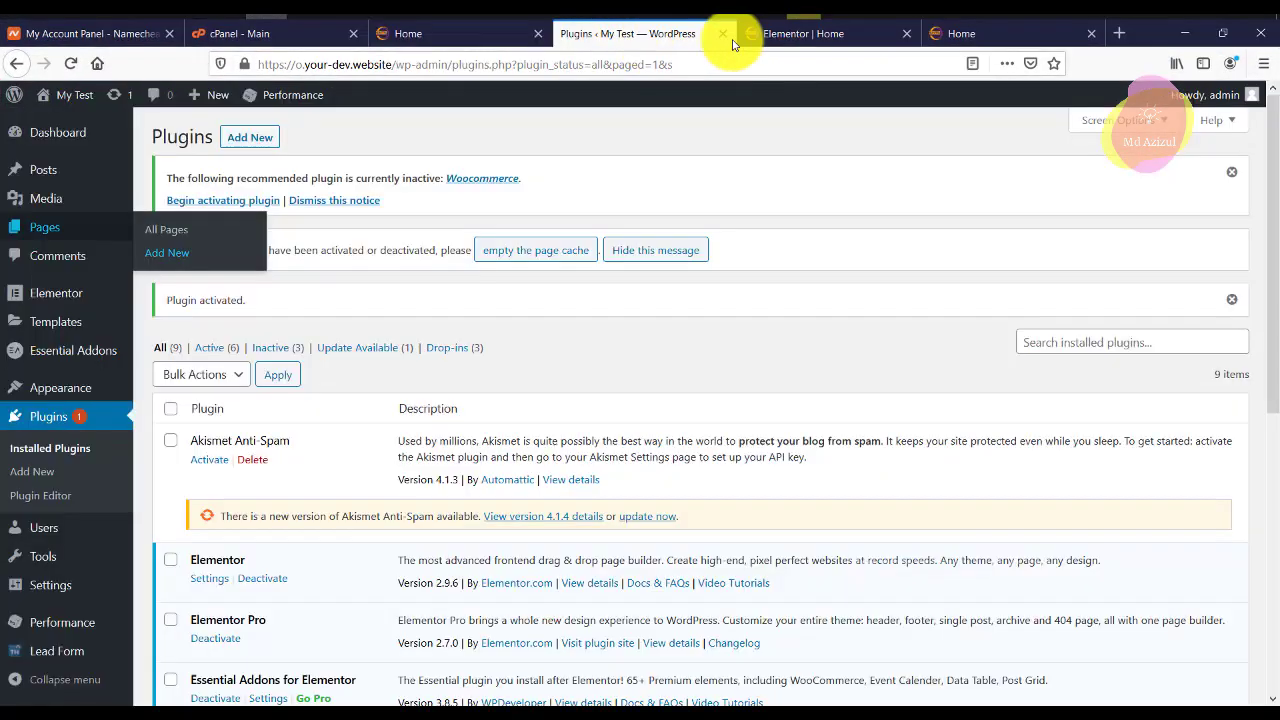
{"action": "left_click", "coordinate": [825, 36]}
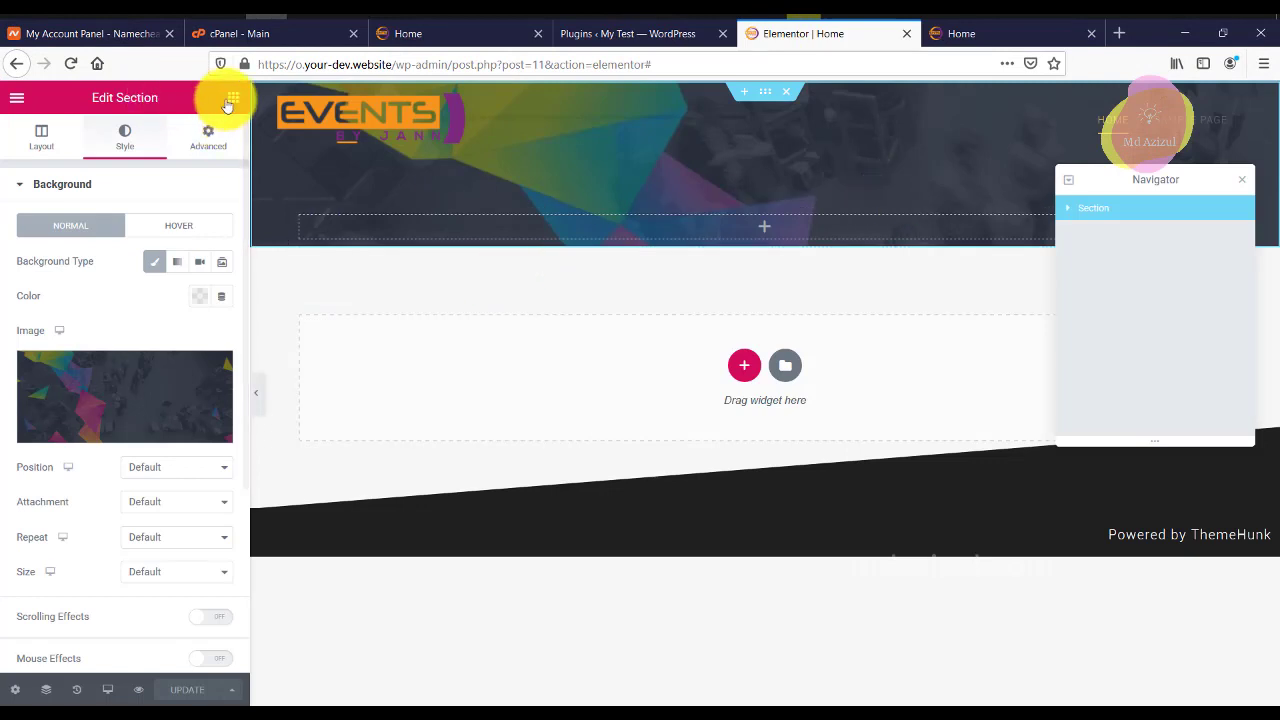
Duplicate the header column to make two side-by-side columns.
{"action": "left_click", "coordinate": [232, 98]}
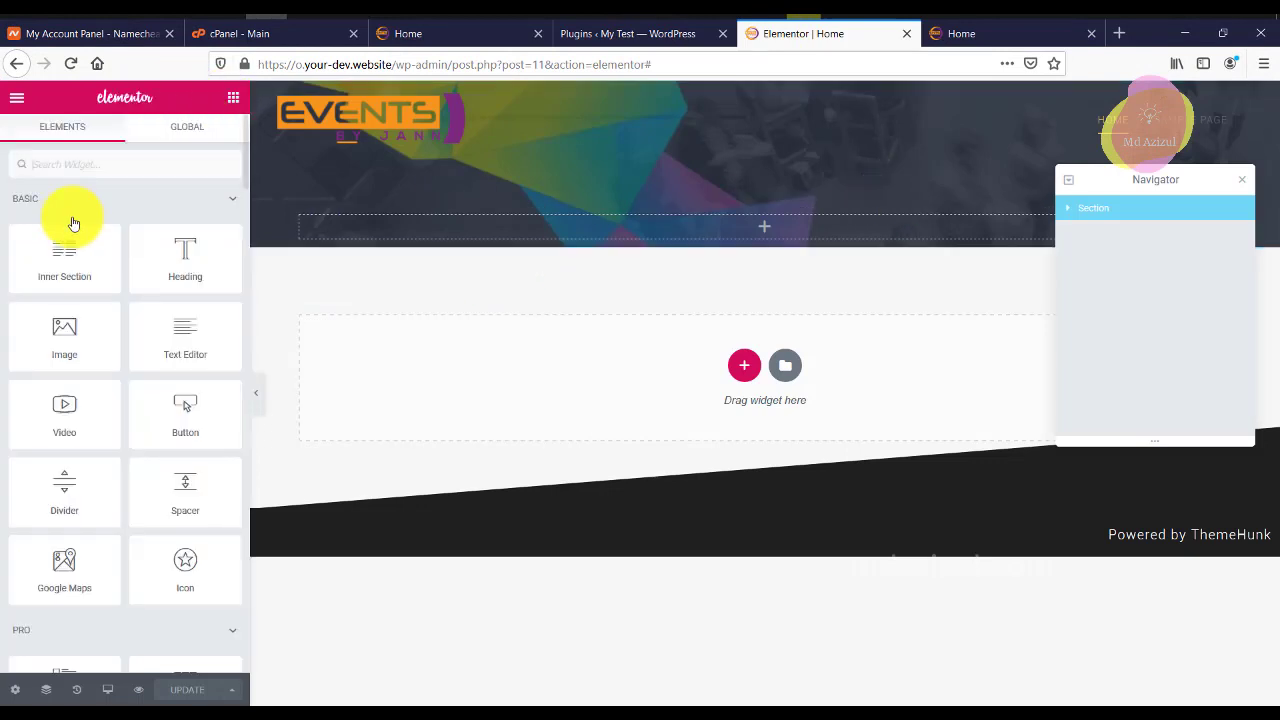
{"action": "right_click", "coordinate": [305, 224]}
{"action": "left_click", "coordinate": [347, 259]}
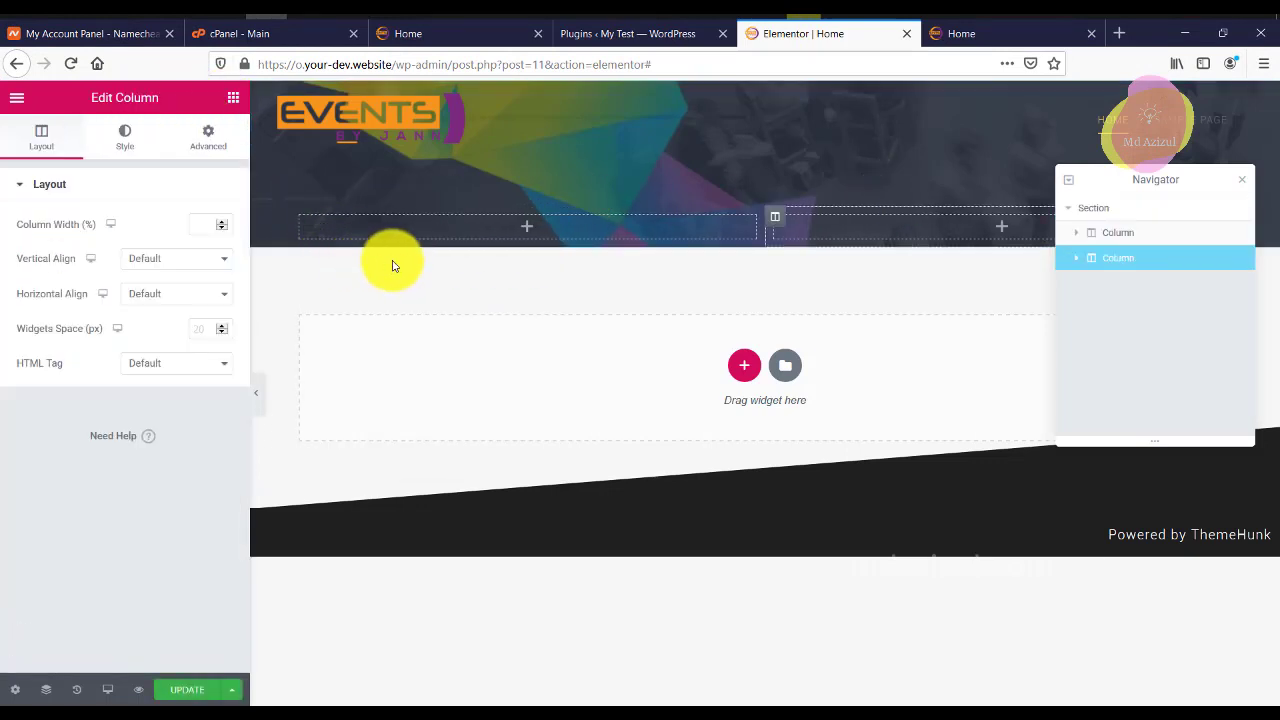
{"action": "left_click", "coordinate": [1245, 183]}
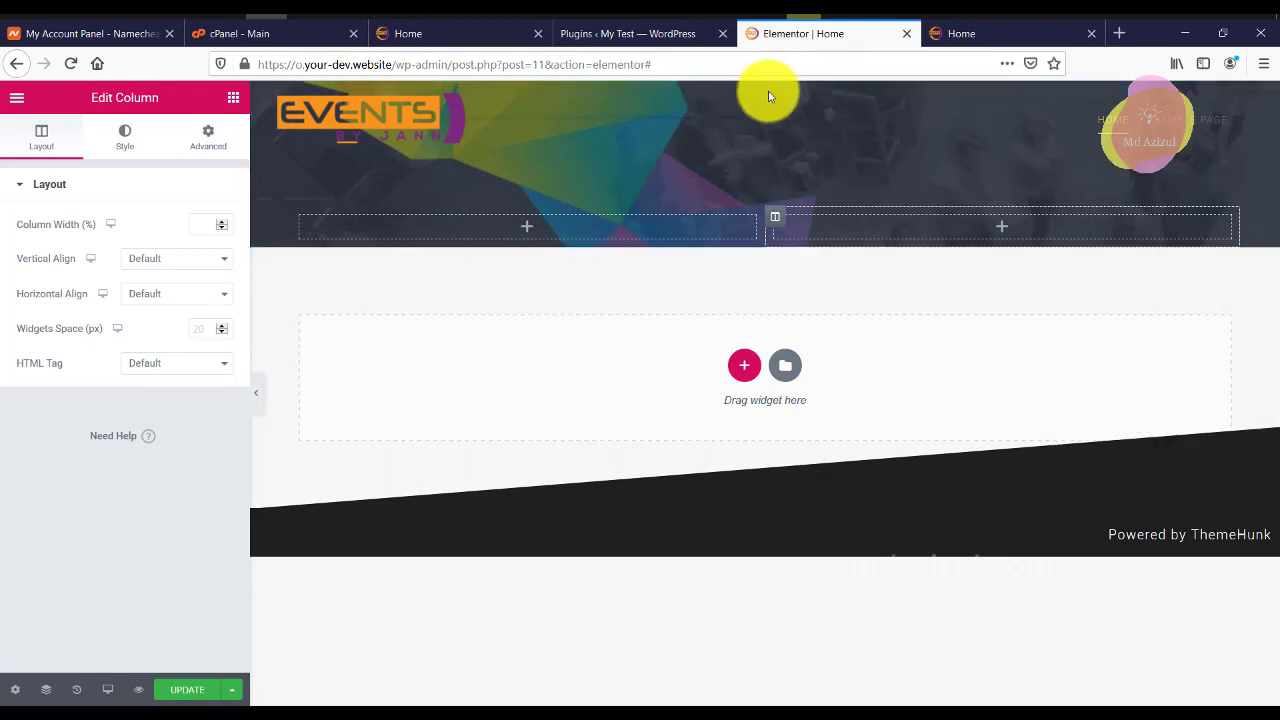
Set the header section's bottom padding to 75 px.
{"action": "right_click", "coordinate": [766, 171]}
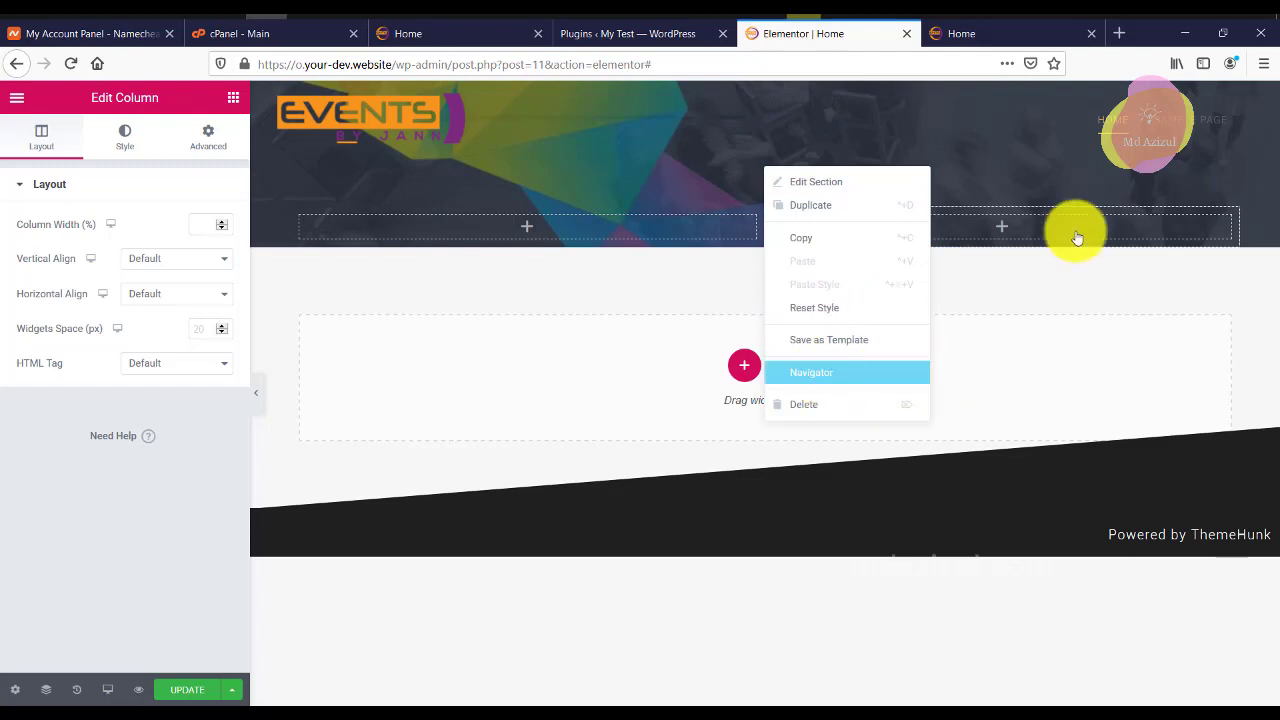
{"action": "left_click", "coordinate": [832, 366]}
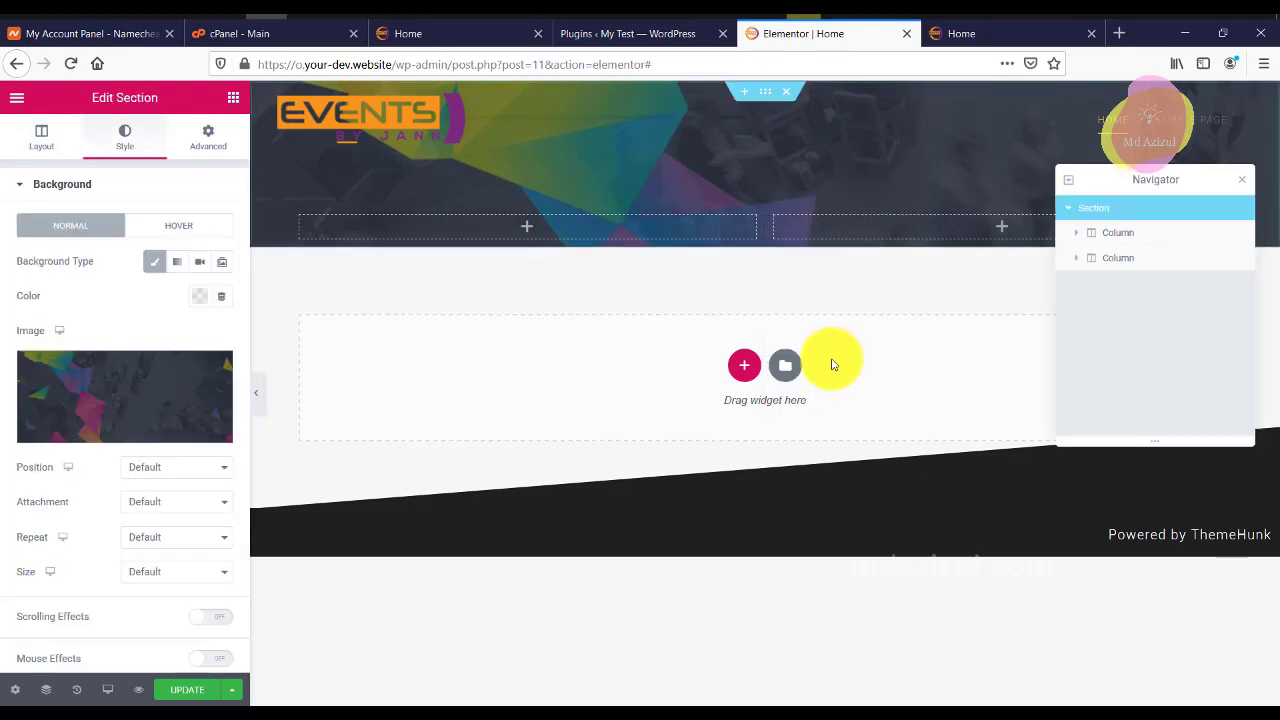
{"action": "left_click", "coordinate": [210, 140]}
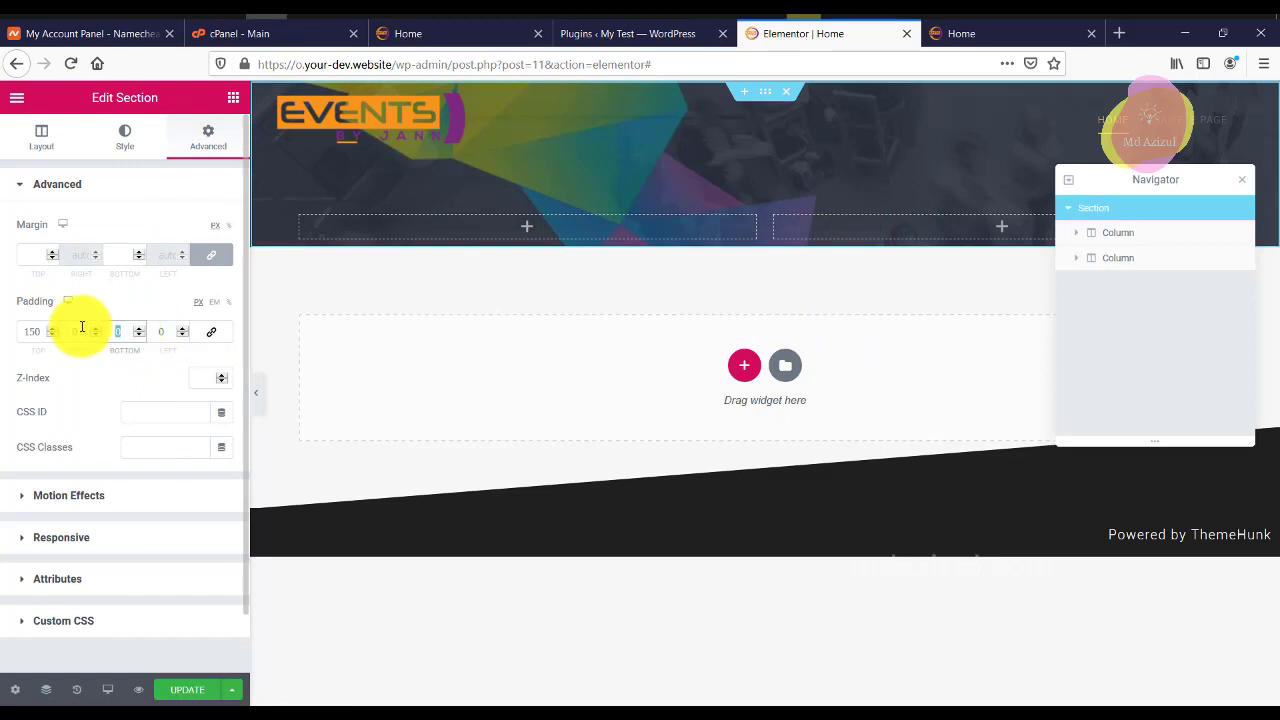
{"action": "type", "text": "50"}
{"action": "key", "text": "BackSpace"}
{"action": "key", "text": "BackSpace"}
{"action": "type", "text": "075"}
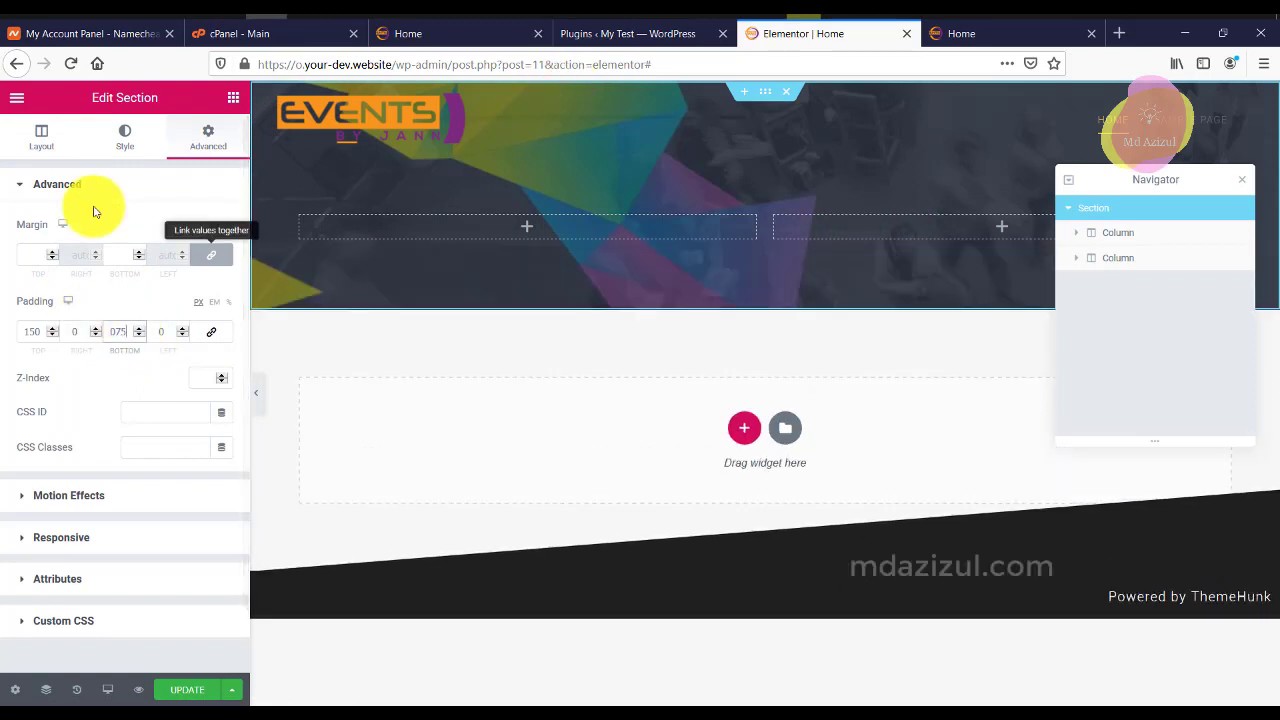
{"action": "left_click", "coordinate": [231, 97]}
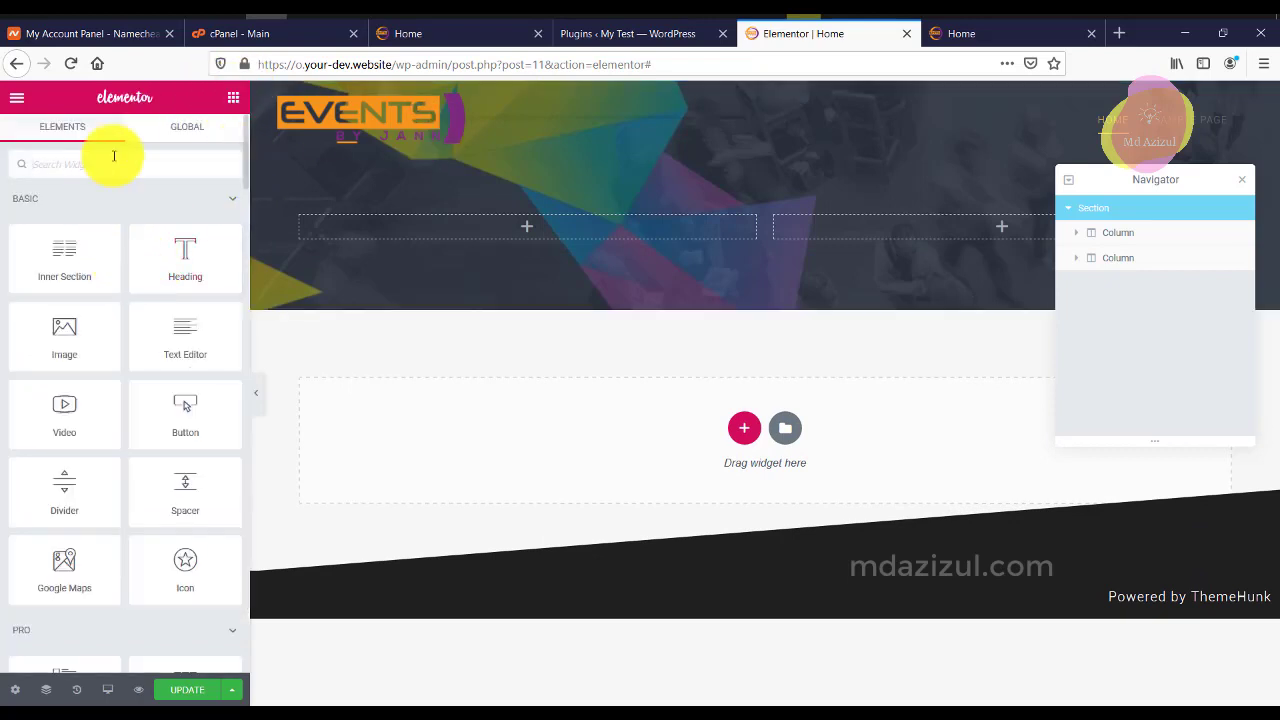
Drag a Countdown widget, found by searching 'cou', into the header's left column.
{"action": "type", "text": "cou"}
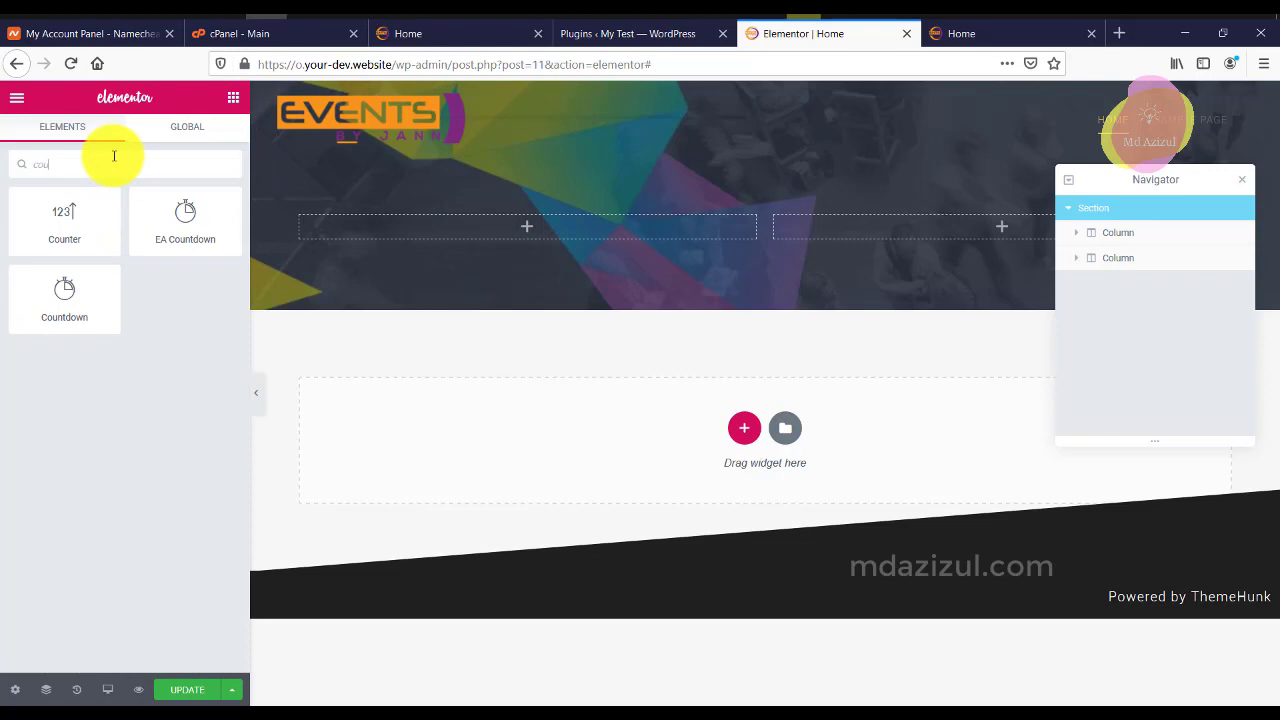
{"action": "left_click", "coordinate": [630, 33]}
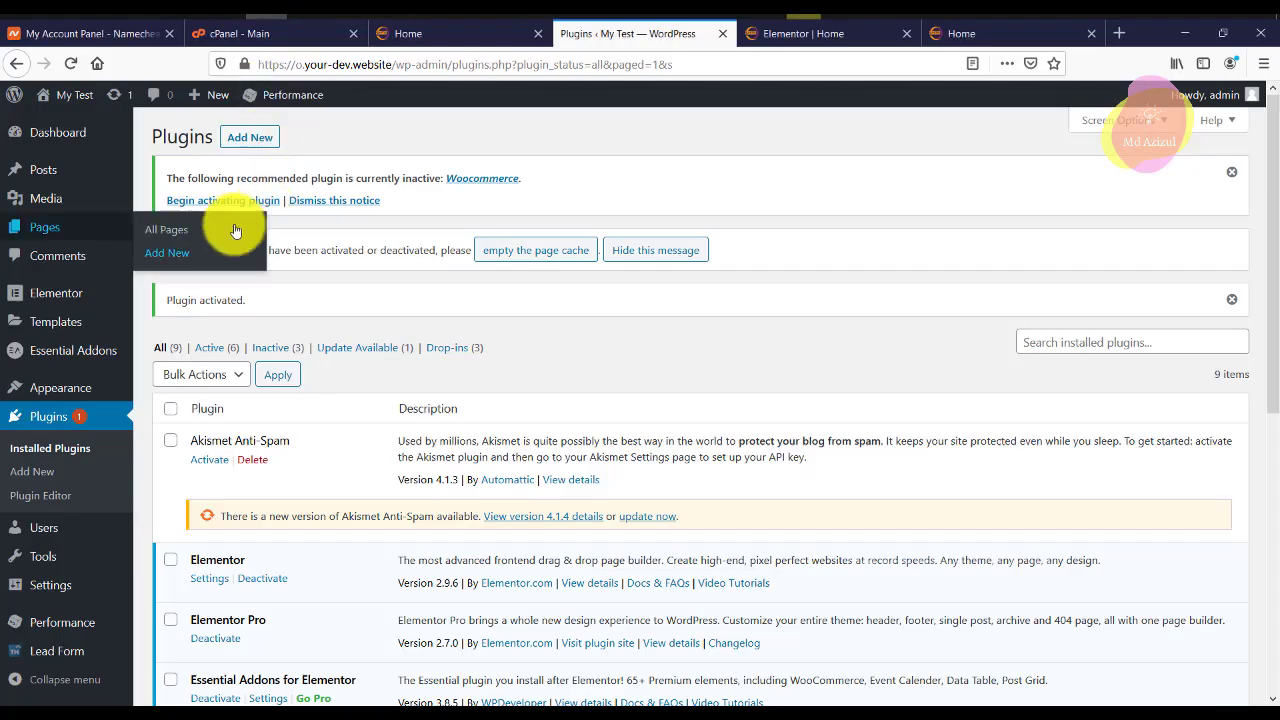
{"action": "left_click", "coordinate": [795, 35]}
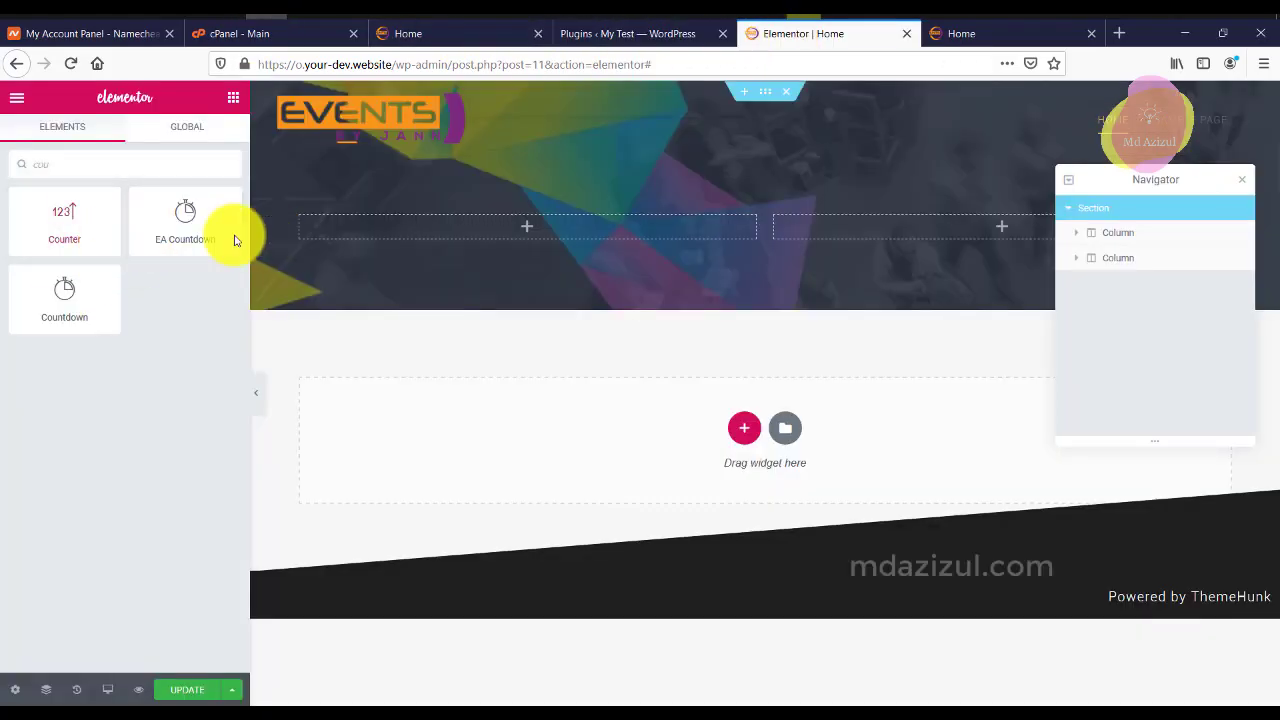
{"action": "left_click_drag", "start_coordinate": [60, 312], "coordinate": [514, 222]}
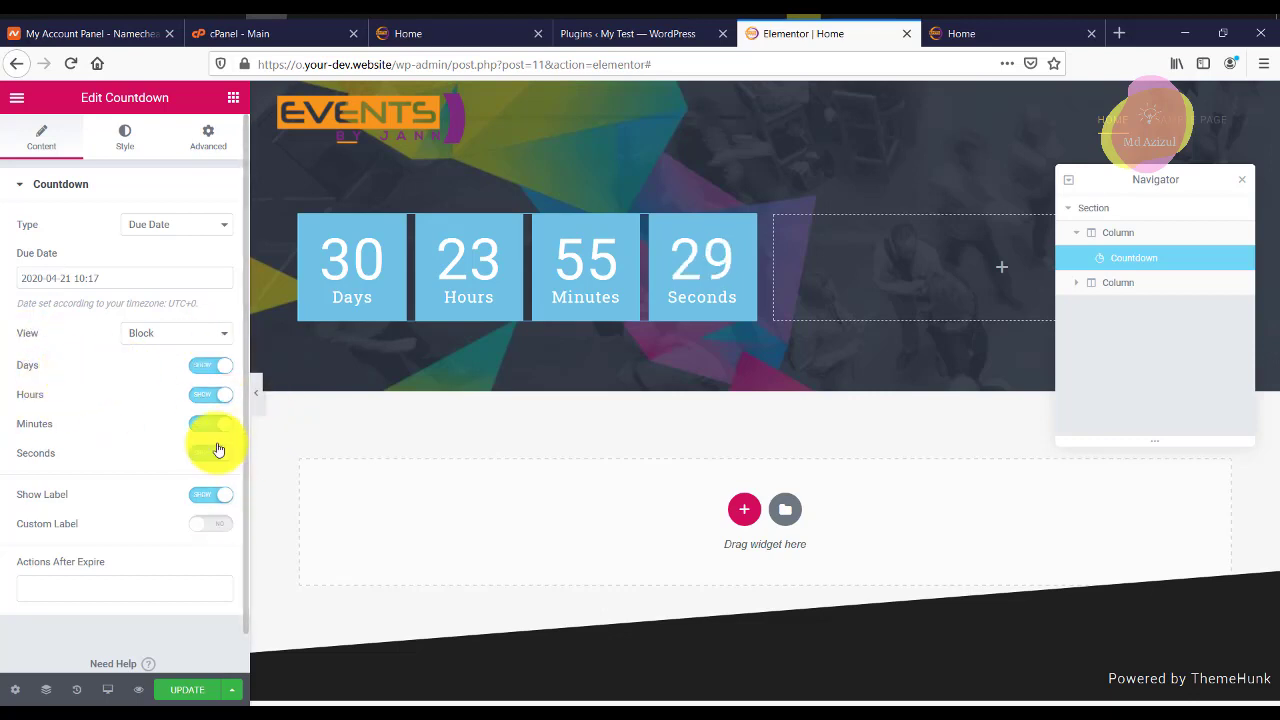
{"action": "left_click", "coordinate": [126, 137]}
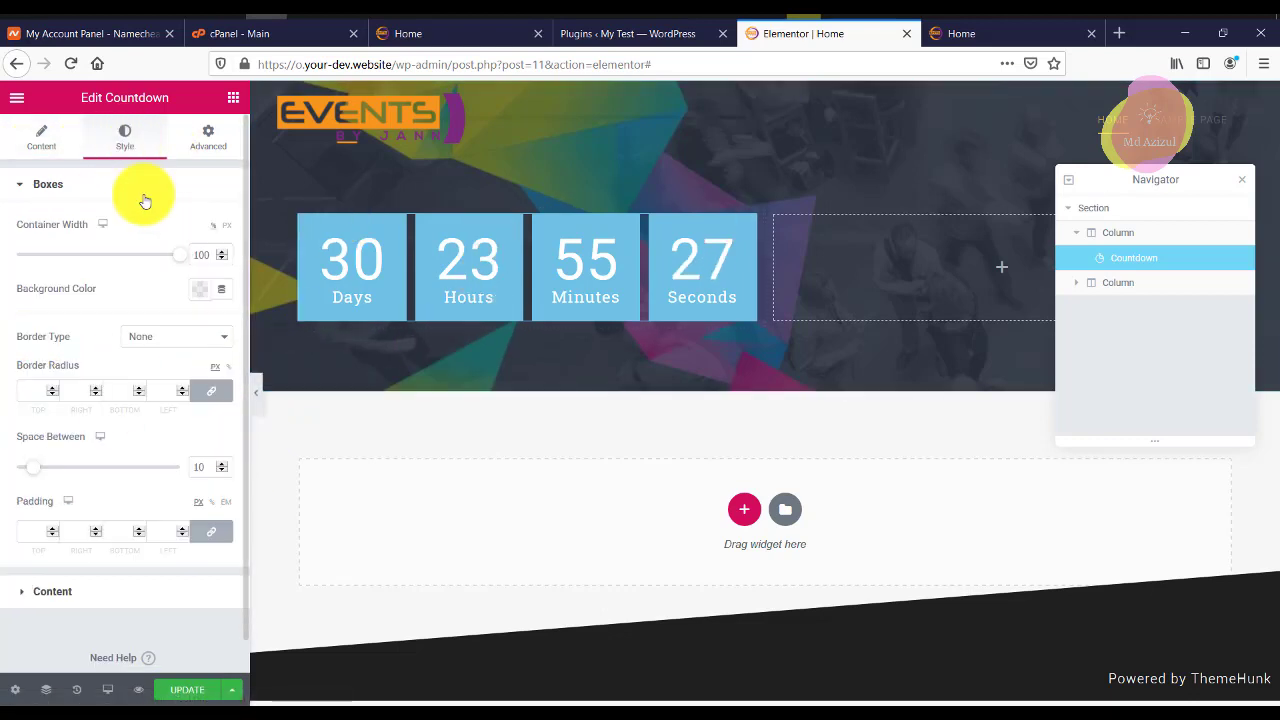
Sample the reference countdown circles' orange and copy it as hex #F7941D.
{"action": "left_click", "coordinate": [135, 338]}
{"action": "left_click", "coordinate": [151, 340]}
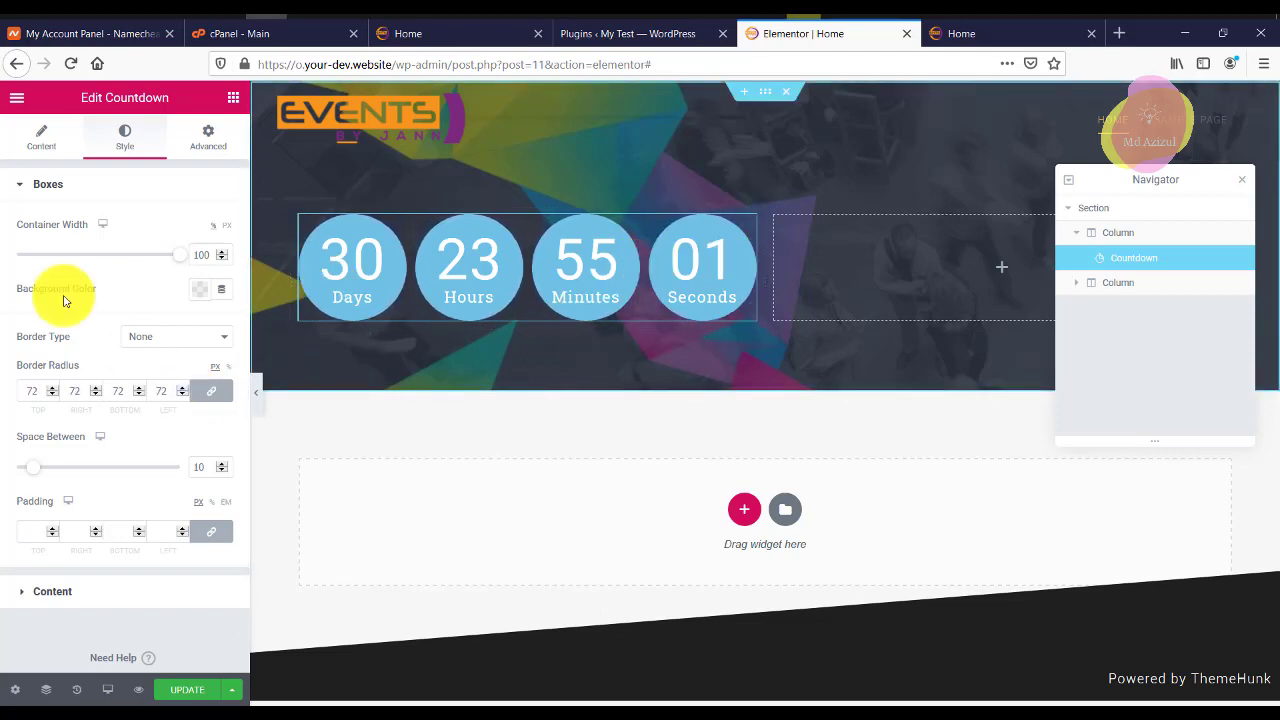
{"action": "left_click", "coordinate": [33, 185]}
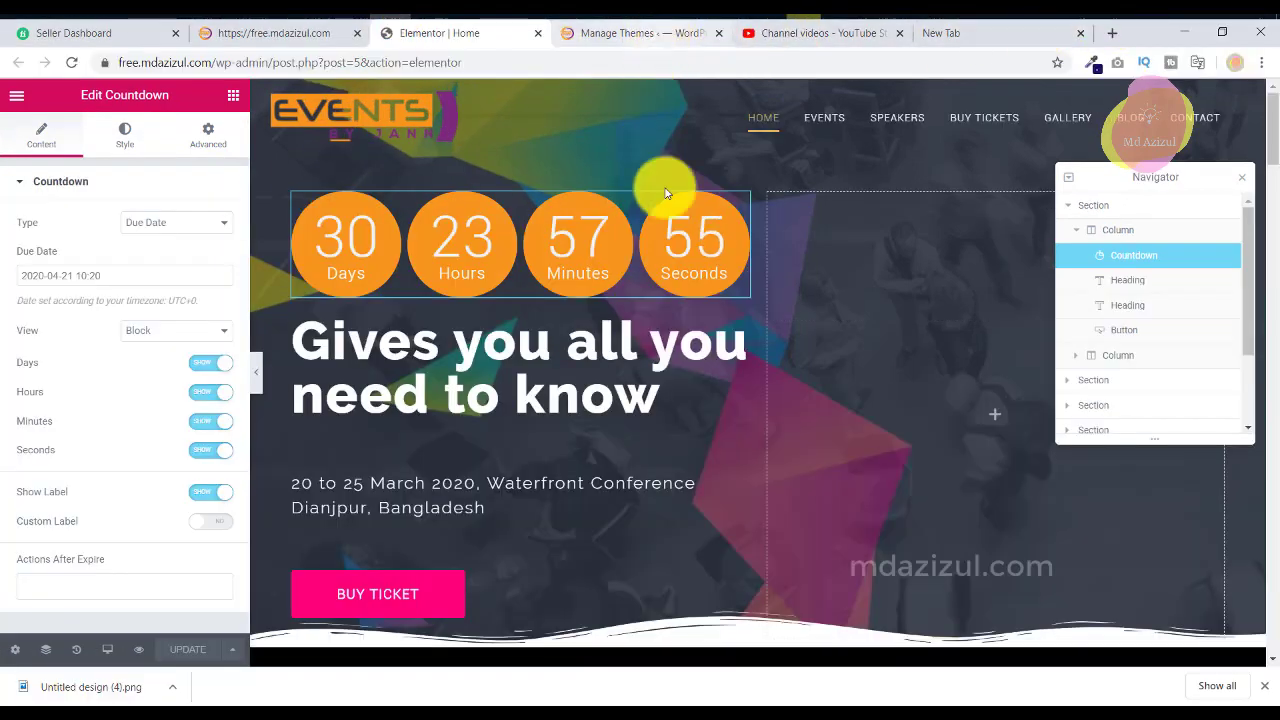
{"action": "left_click", "coordinate": [1236, 171]}
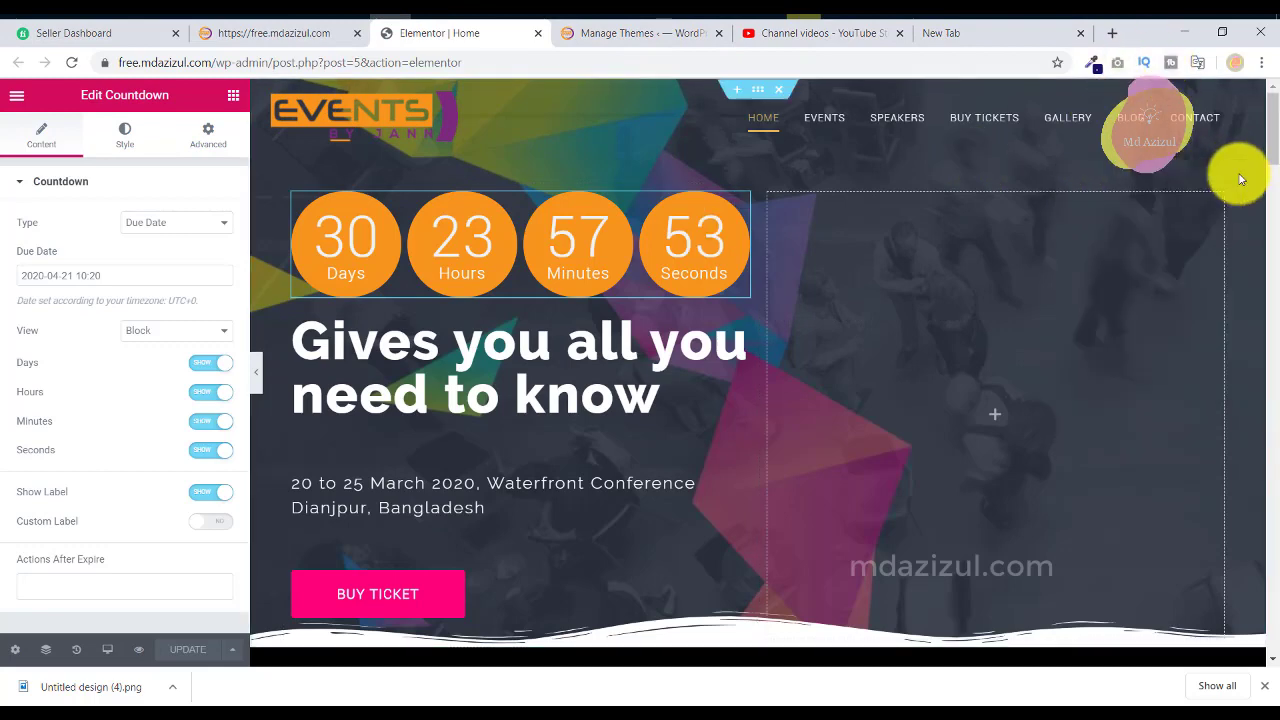
{"action": "left_click", "coordinate": [1098, 68]}
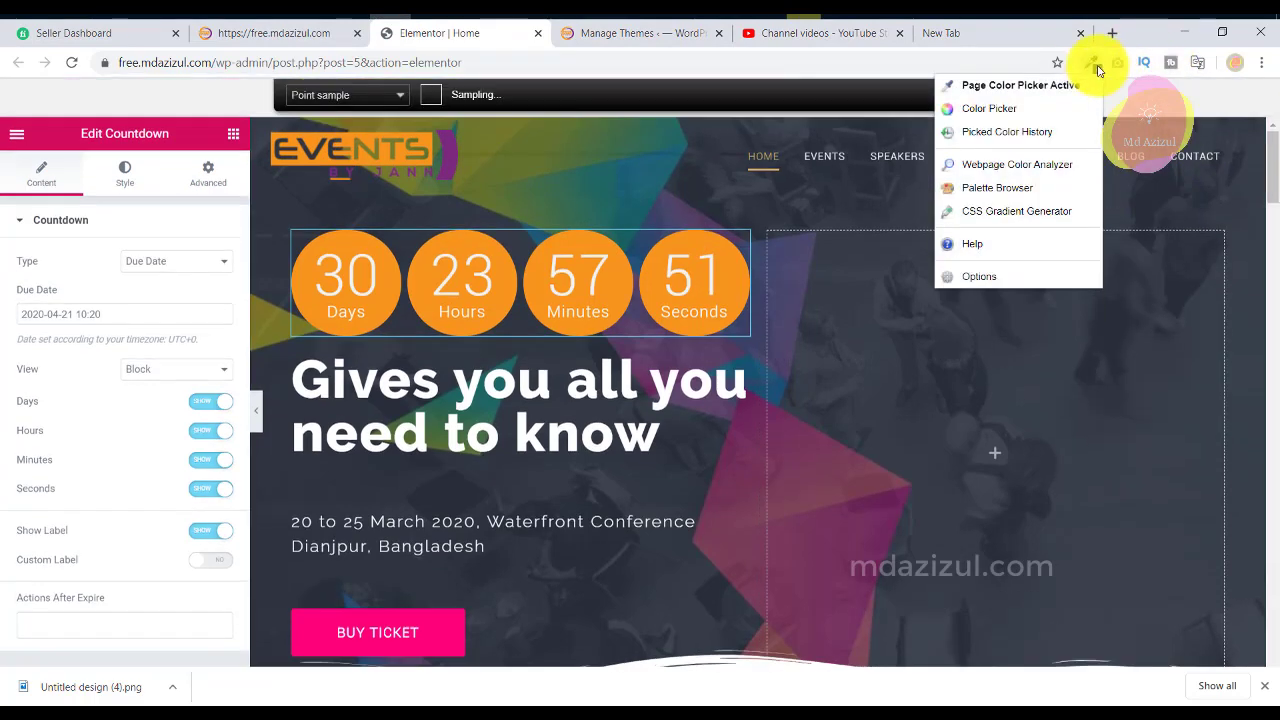
{"action": "left_click", "coordinate": [1000, 84]}
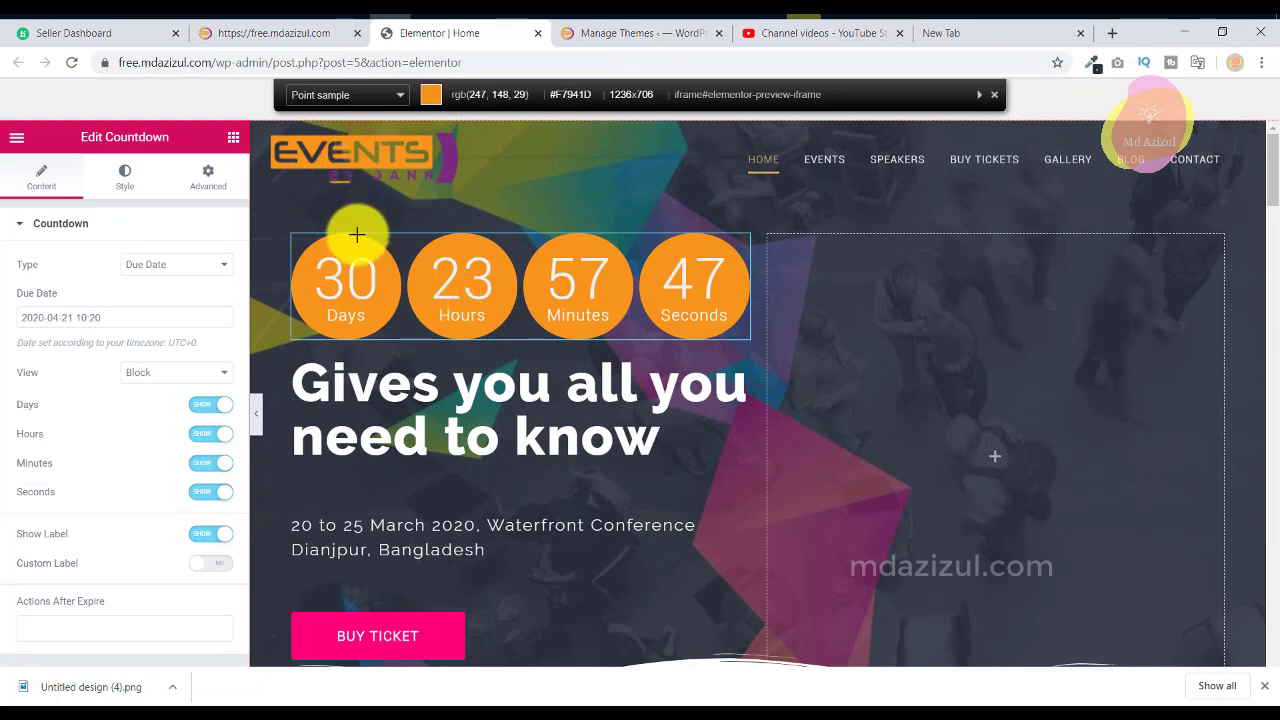
{"action": "left_click", "coordinate": [1091, 67]}
{"action": "left_click", "coordinate": [991, 147]}
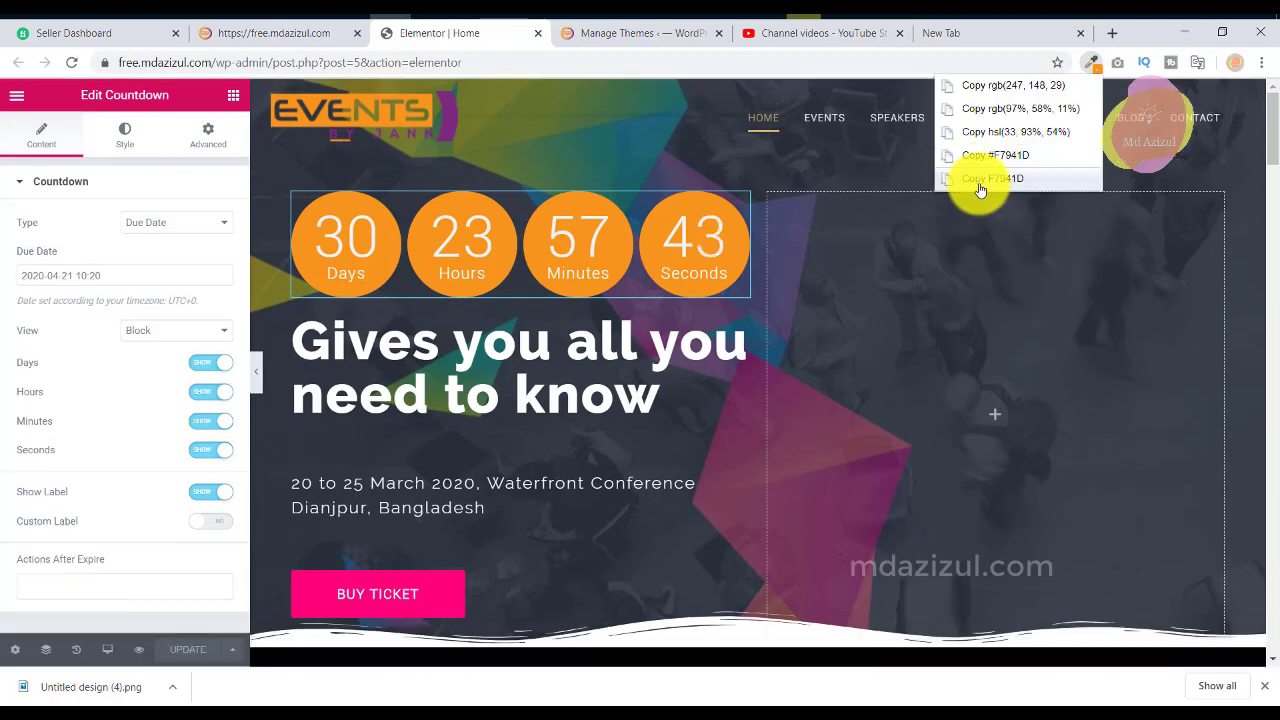
{"action": "left_click", "coordinate": [977, 177]}
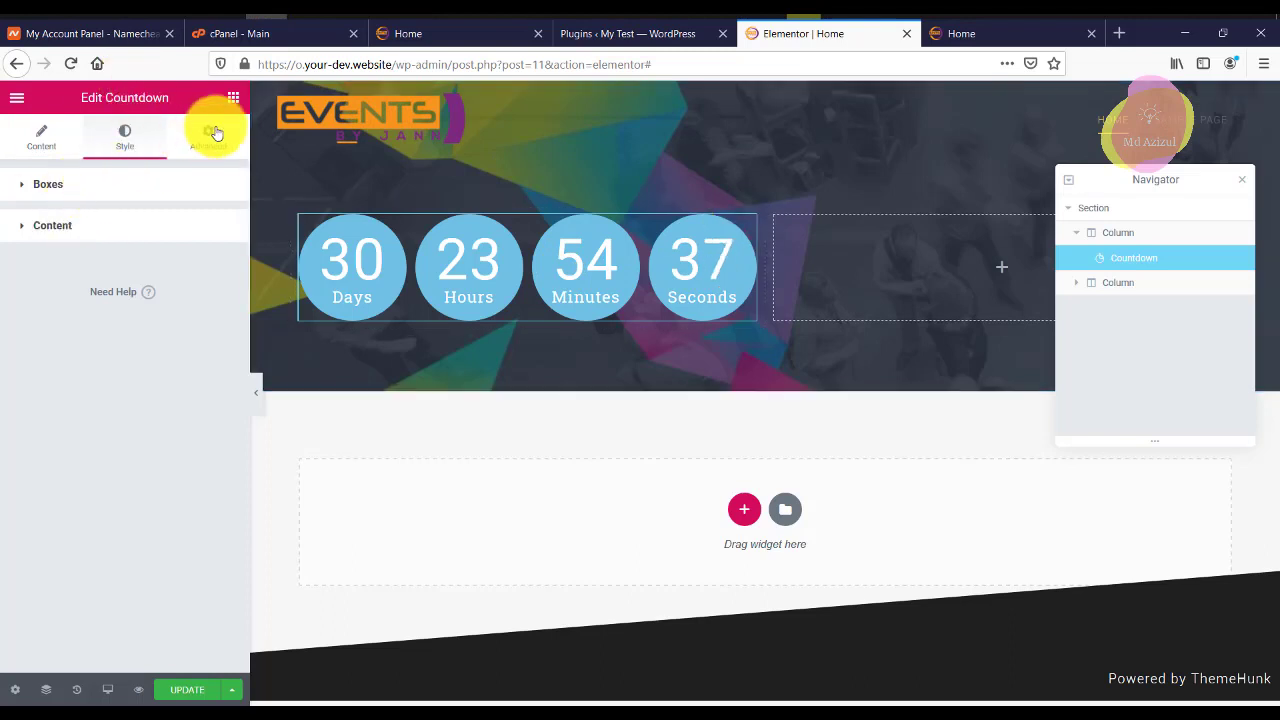
Set the countdown boxes' background colour to #F7941D.
{"action": "left_click", "coordinate": [88, 188]}
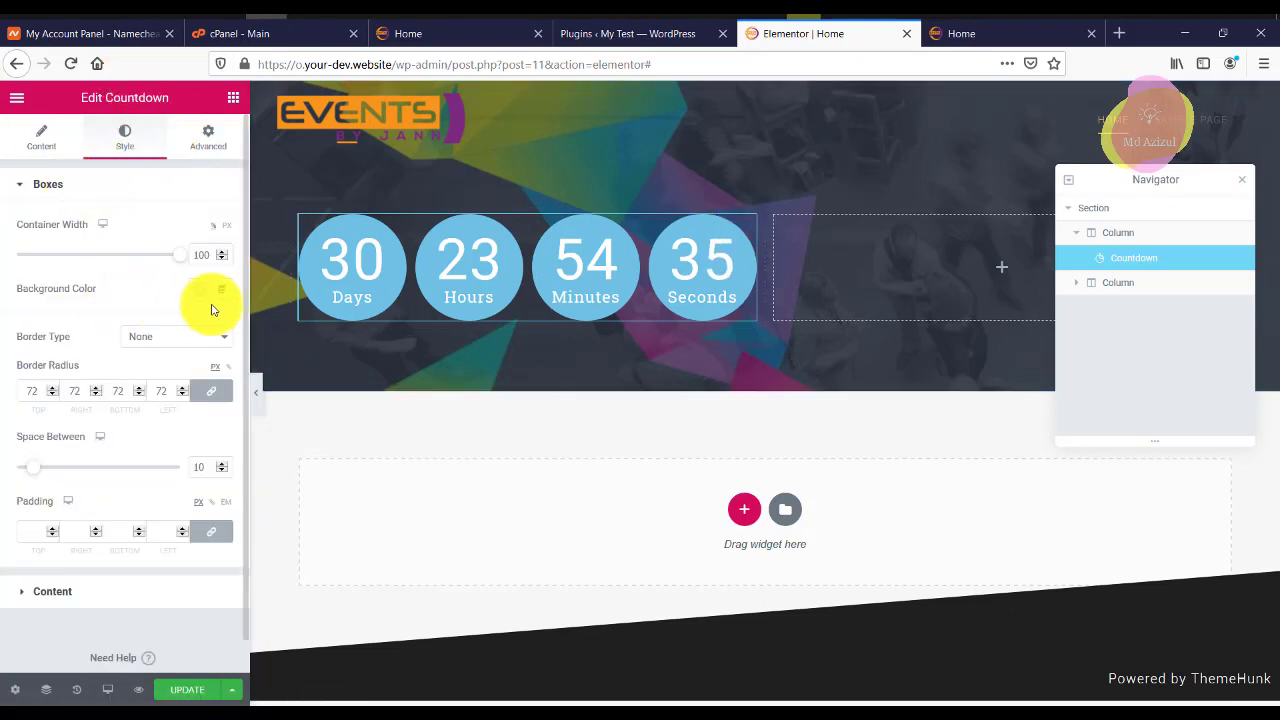
{"action": "left_click", "coordinate": [199, 290]}
{"action": "left_click", "coordinate": [230, 330]}
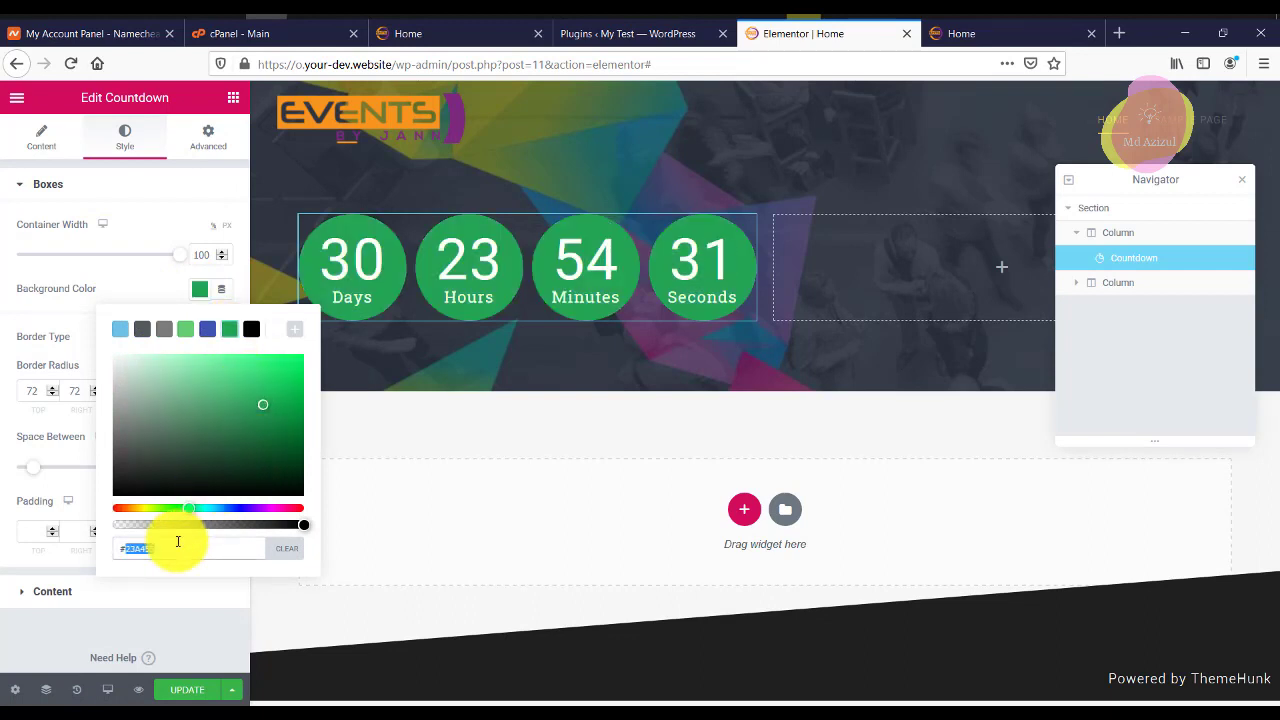
{"action": "type", "text": "F7941D"}
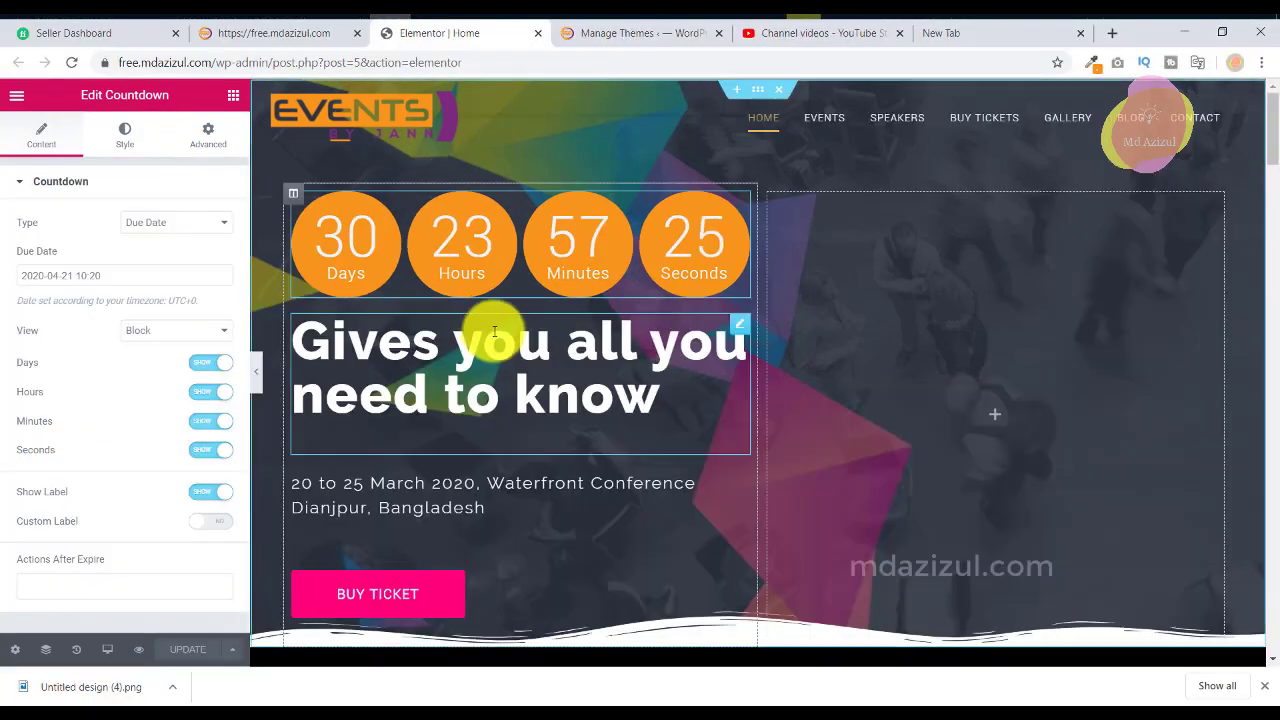
Copy the reference site's heading text.
{"action": "left_click", "coordinate": [484, 340]}
{"action": "right_click", "coordinate": [108, 240]}
{"action": "left_click", "coordinate": [229, 271]}
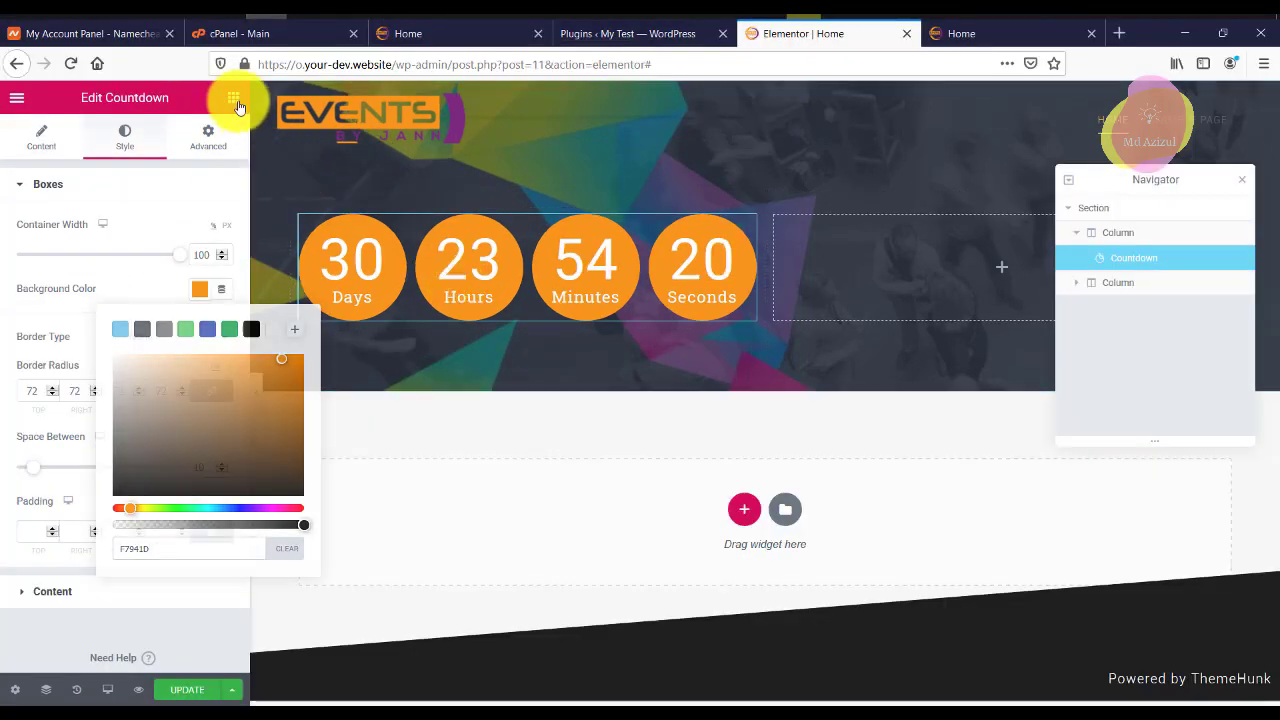
Add a white heading reading 'Gives you all you need to know' below the countdown.
{"action": "left_click", "coordinate": [234, 98]}
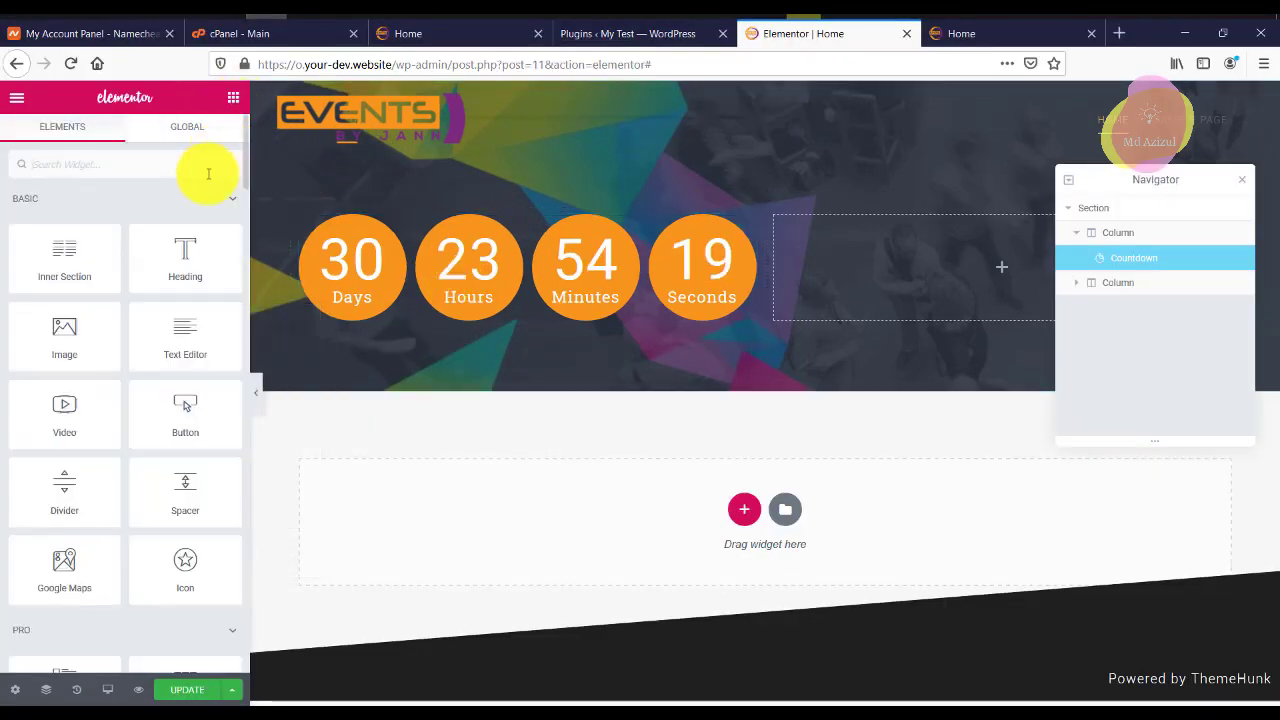
{"action": "left_click_drag", "start_coordinate": [192, 252], "coordinate": [460, 330]}
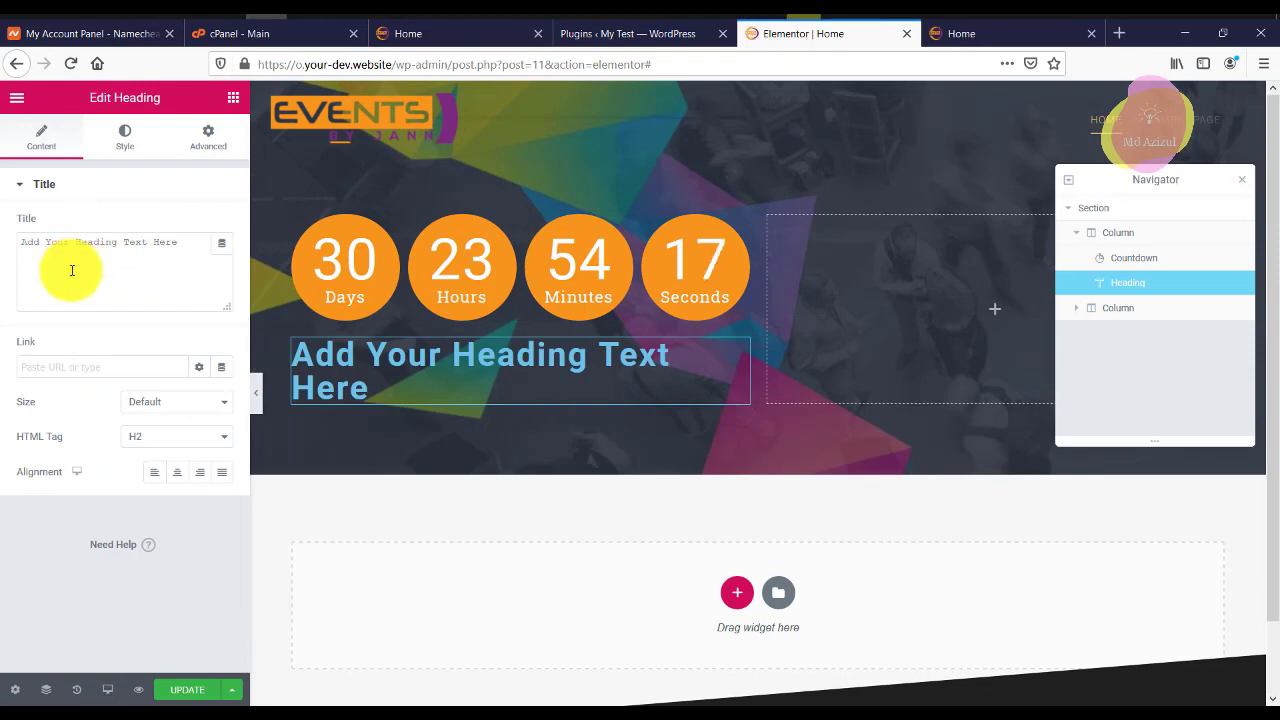
{"action": "type", "text": "Gives you all you need to know"}
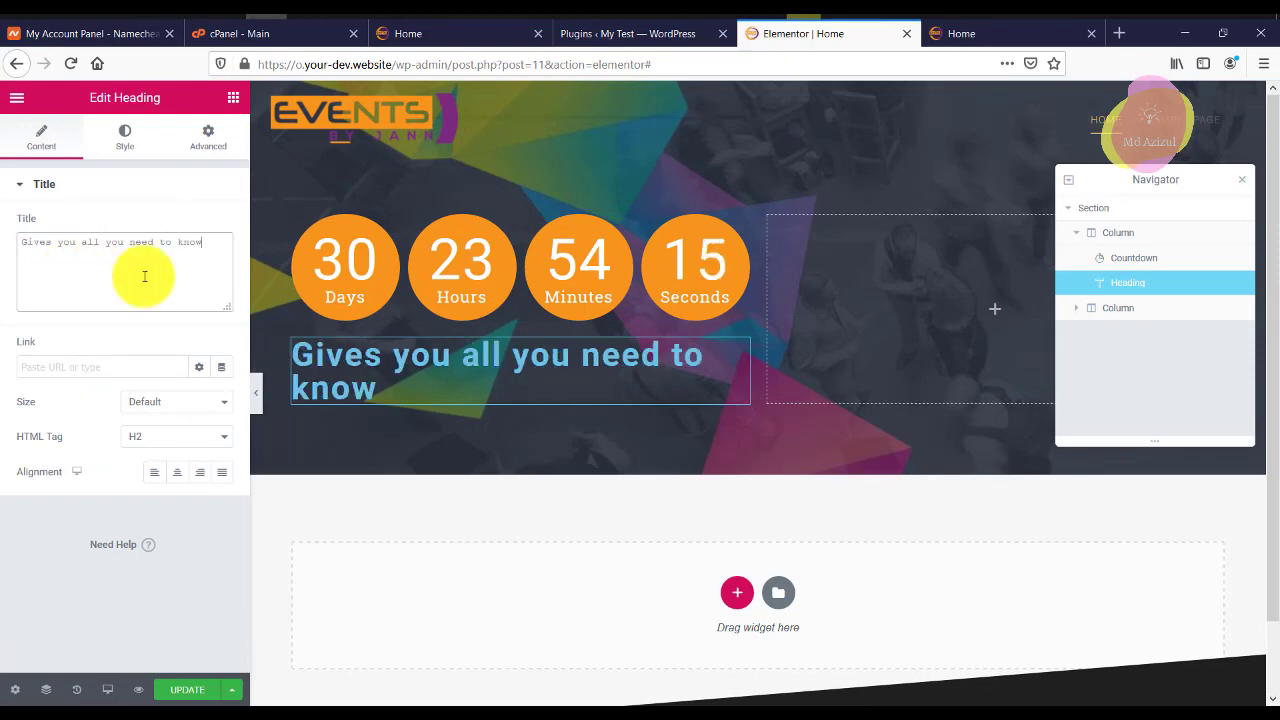
{"action": "left_click", "coordinate": [128, 147]}
{"action": "left_click", "coordinate": [201, 226]}
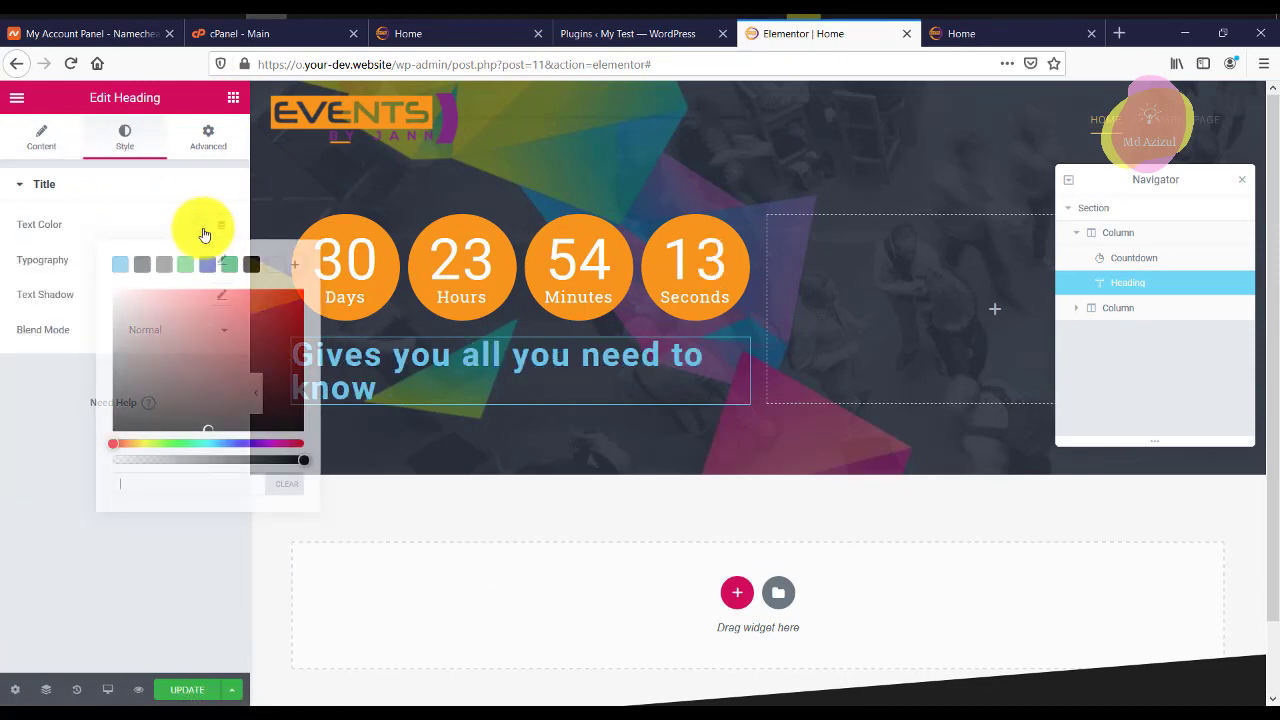
{"action": "left_click", "coordinate": [278, 272]}
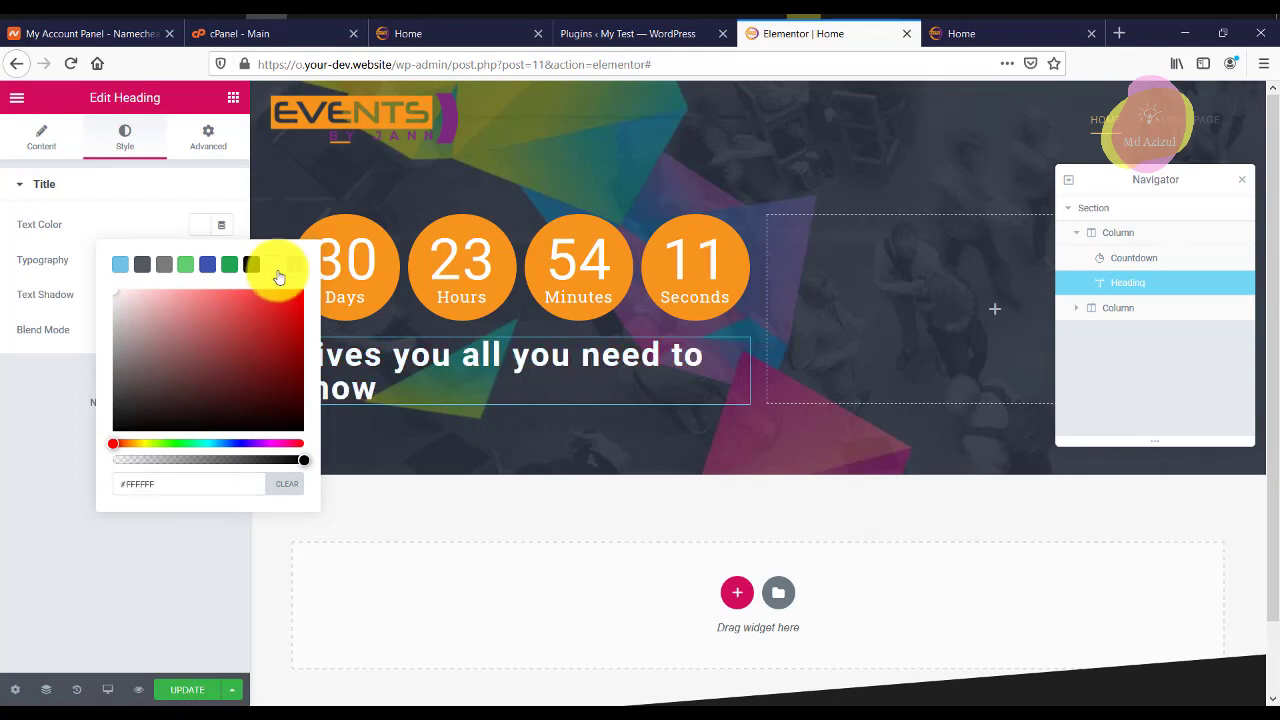
{"action": "left_click", "coordinate": [161, 192]}
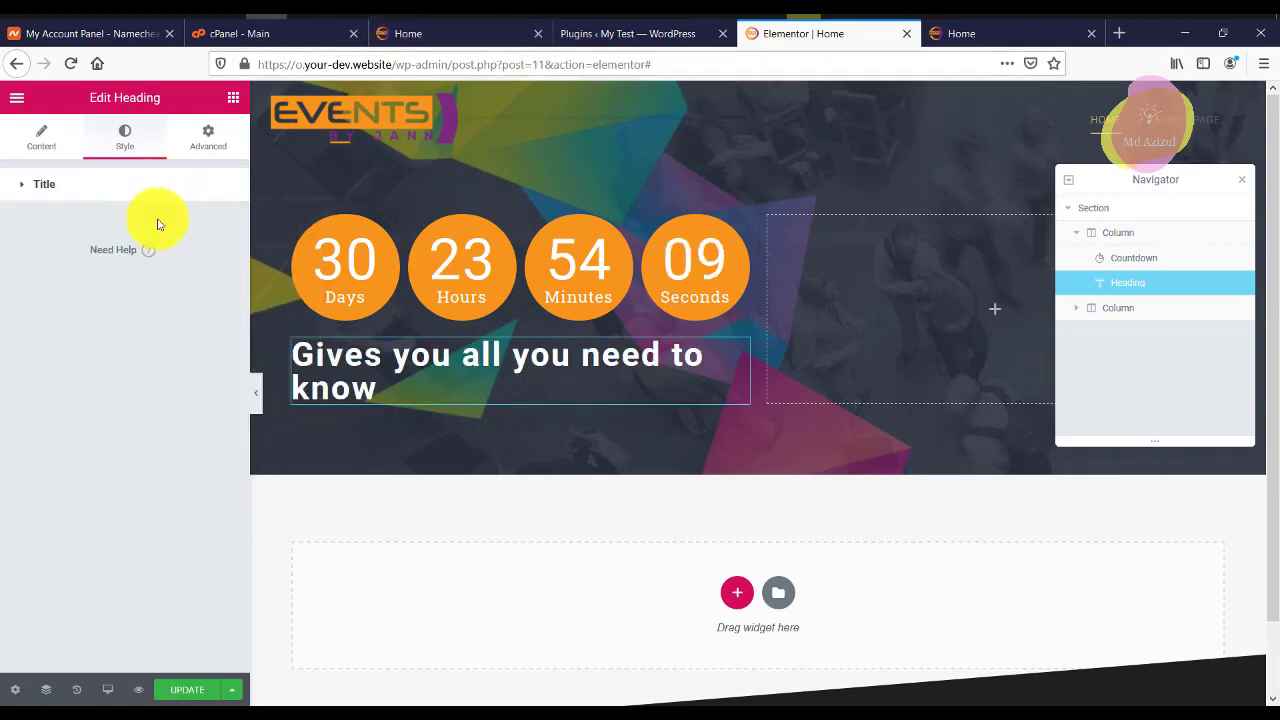
{"action": "left_click", "coordinate": [163, 195]}
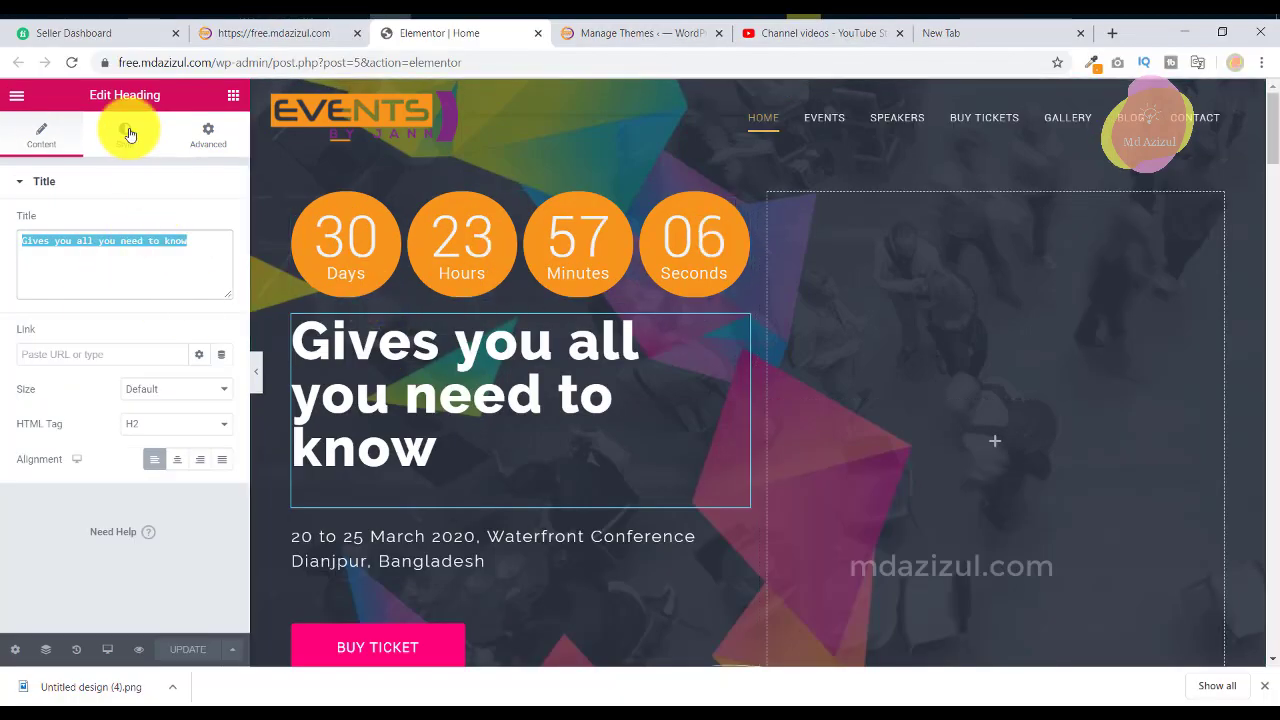
Enlarge the heading's font size and set its weight to 800, matching the reference.
{"action": "left_click", "coordinate": [129, 134]}
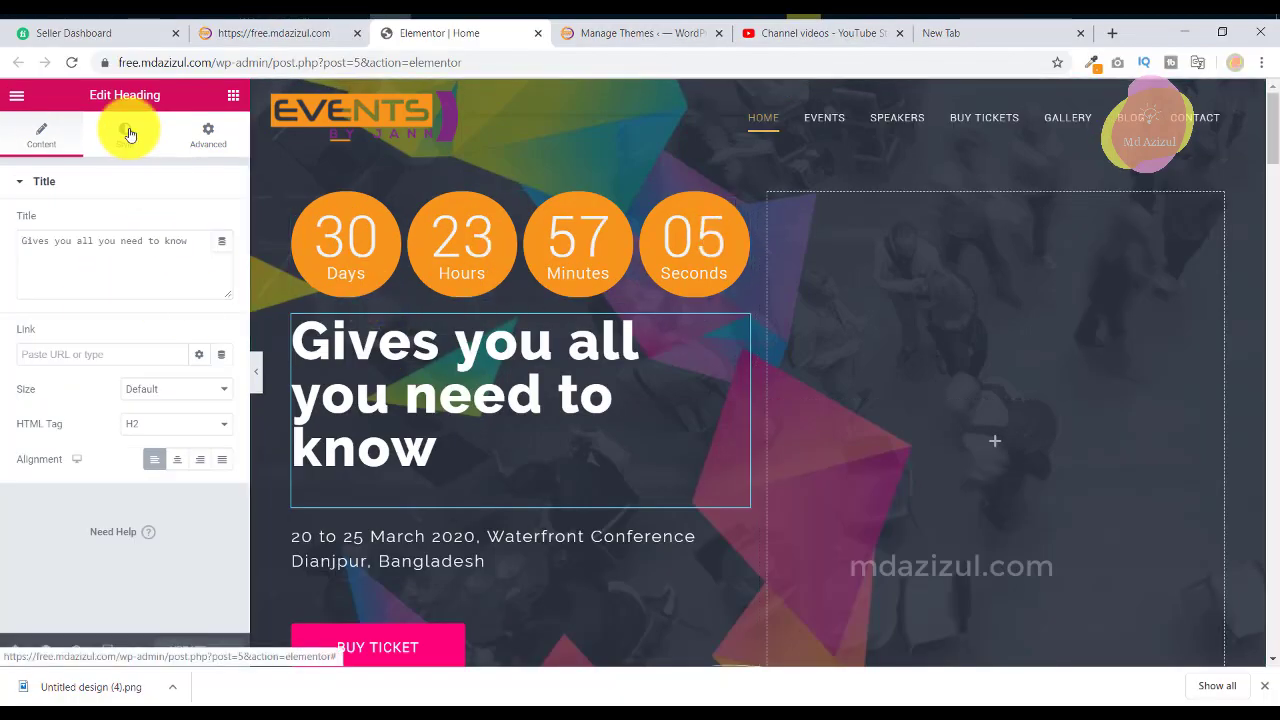
{"action": "left_click", "coordinate": [221, 257]}
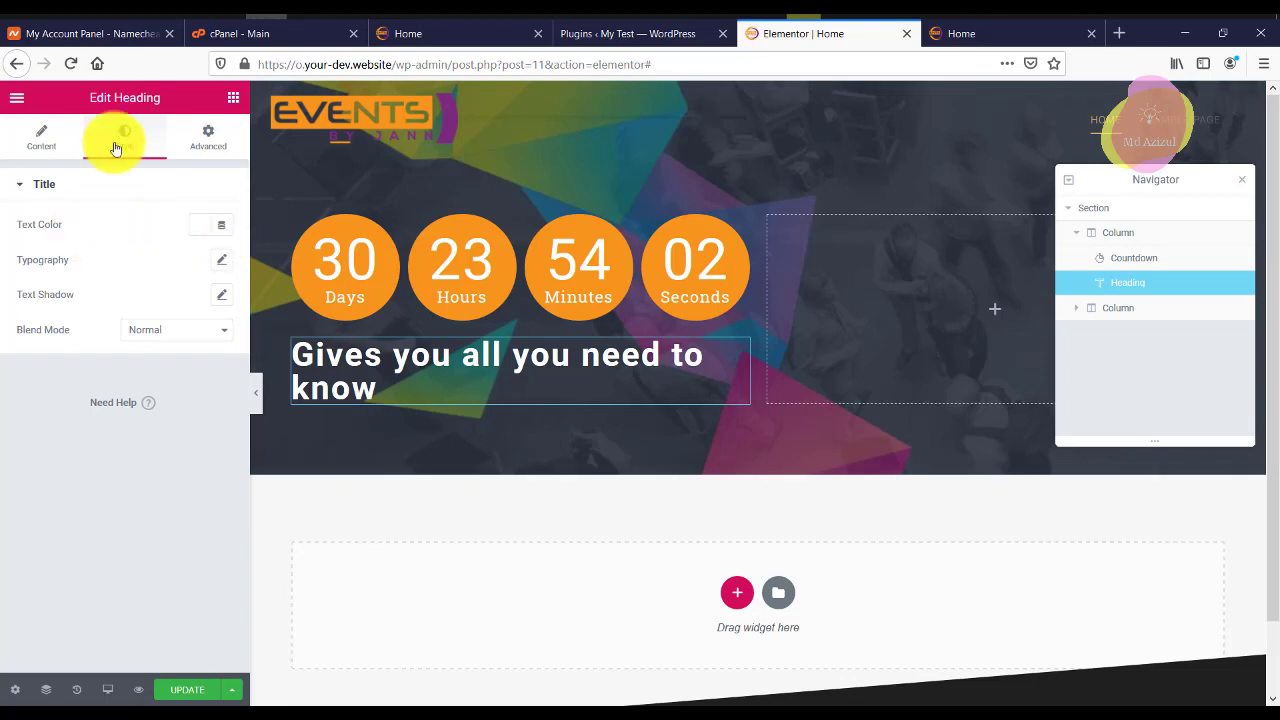
{"action": "left_click", "coordinate": [221, 262]}
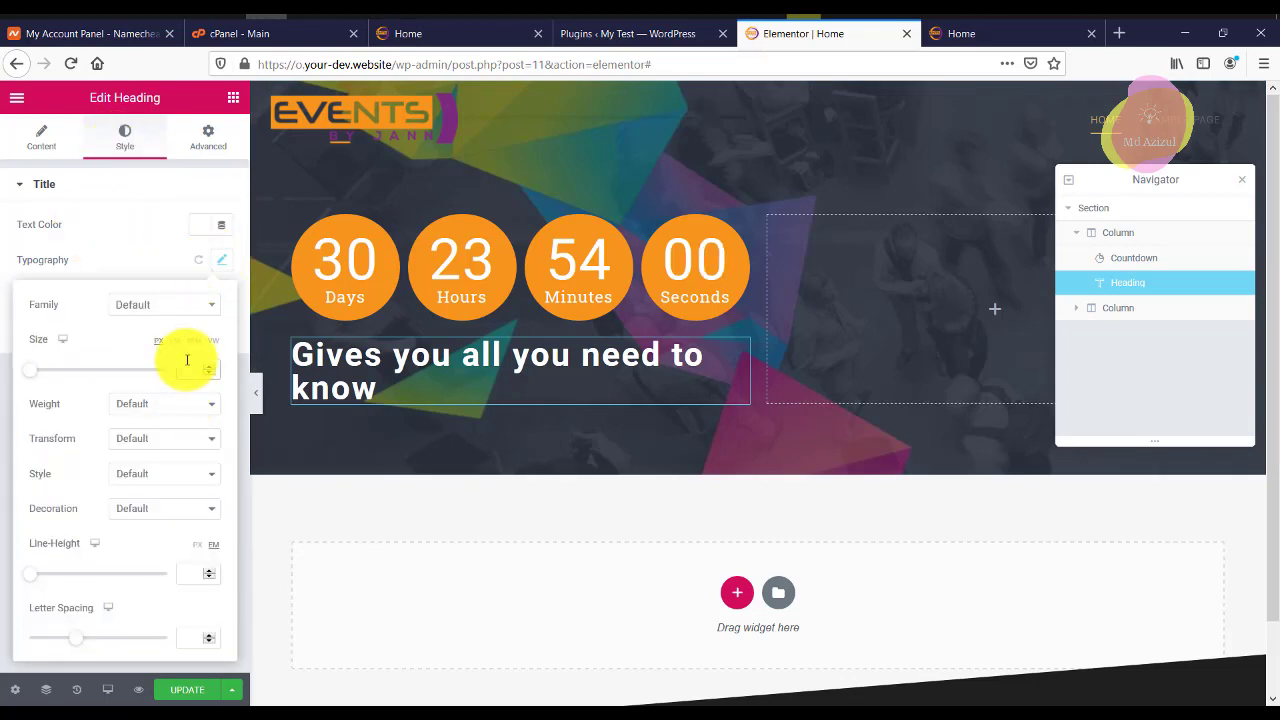
{"action": "type", "text": "60"}
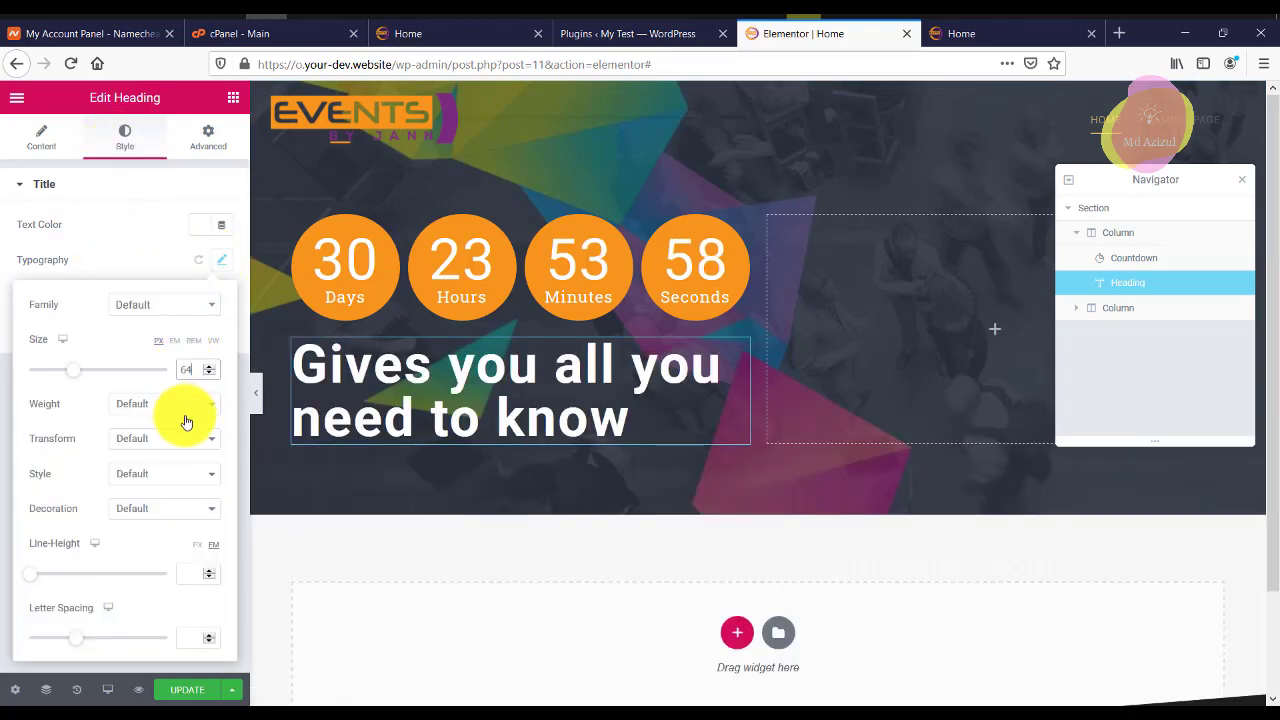
{"action": "left_click", "coordinate": [185, 421]}
{"action": "left_click", "coordinate": [113, 562]}
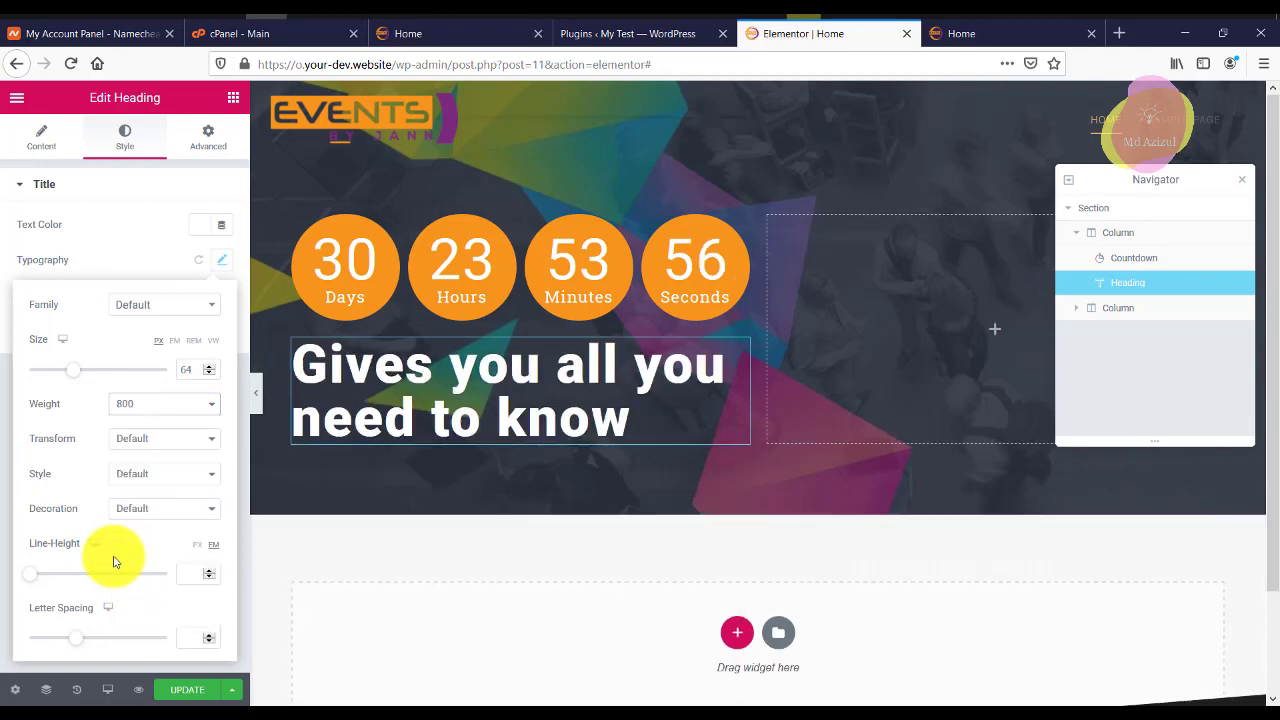
Copy the reference date-and-venue text and check its typography settings.
{"action": "left_click", "coordinate": [232, 97]}
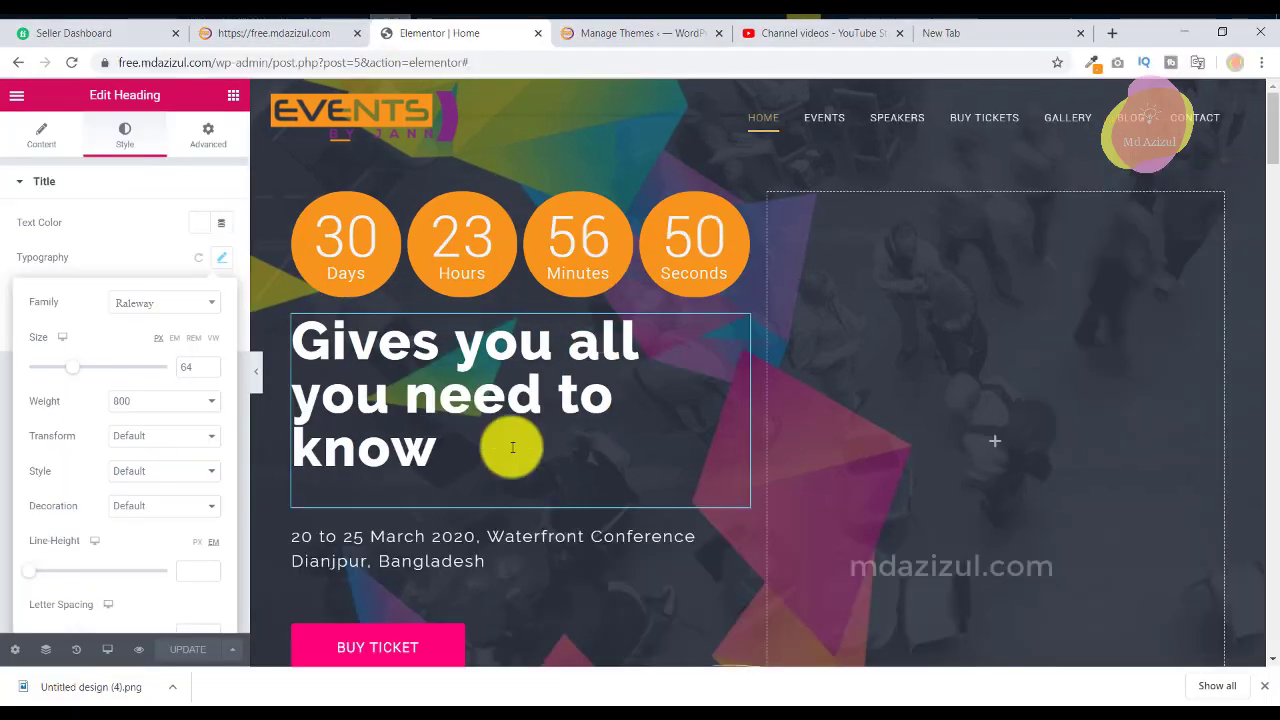
{"action": "scroll", "coordinate": [509, 443], "scroll_direction": "down", "scroll_amount": 2}
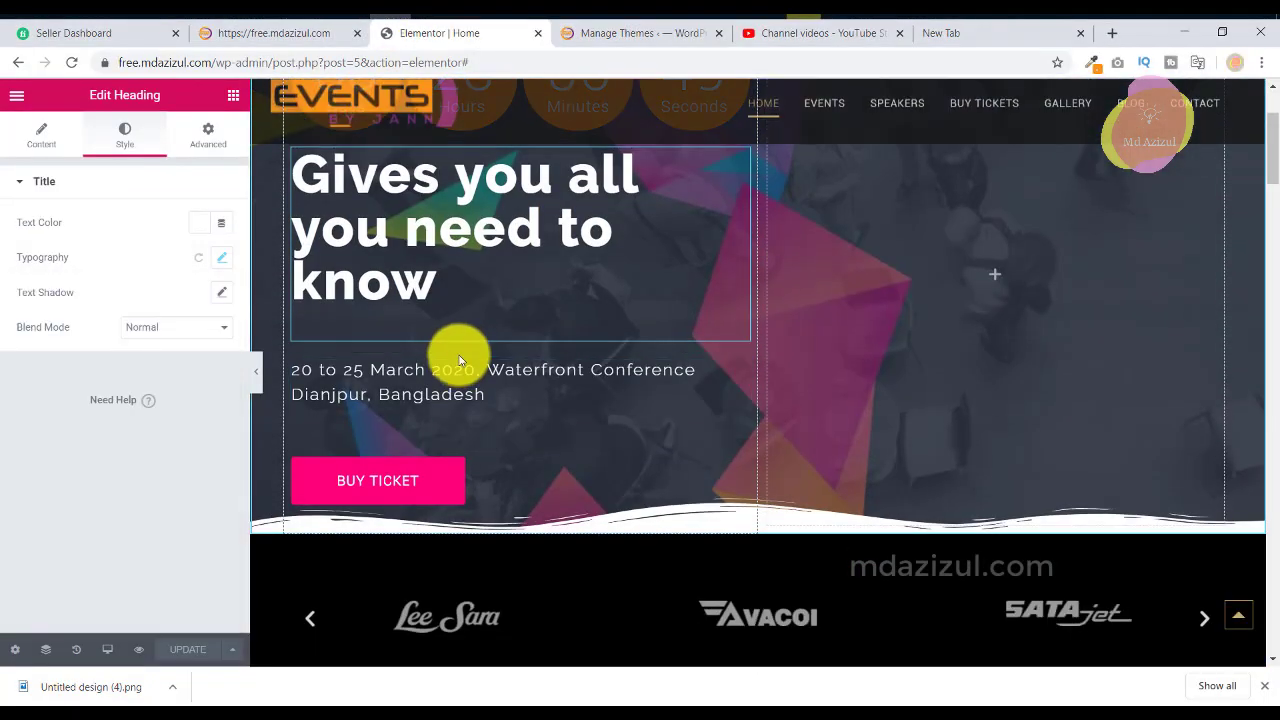
{"action": "left_click", "coordinate": [440, 388]}
{"action": "right_click", "coordinate": [117, 248]}
{"action": "left_click", "coordinate": [157, 277]}
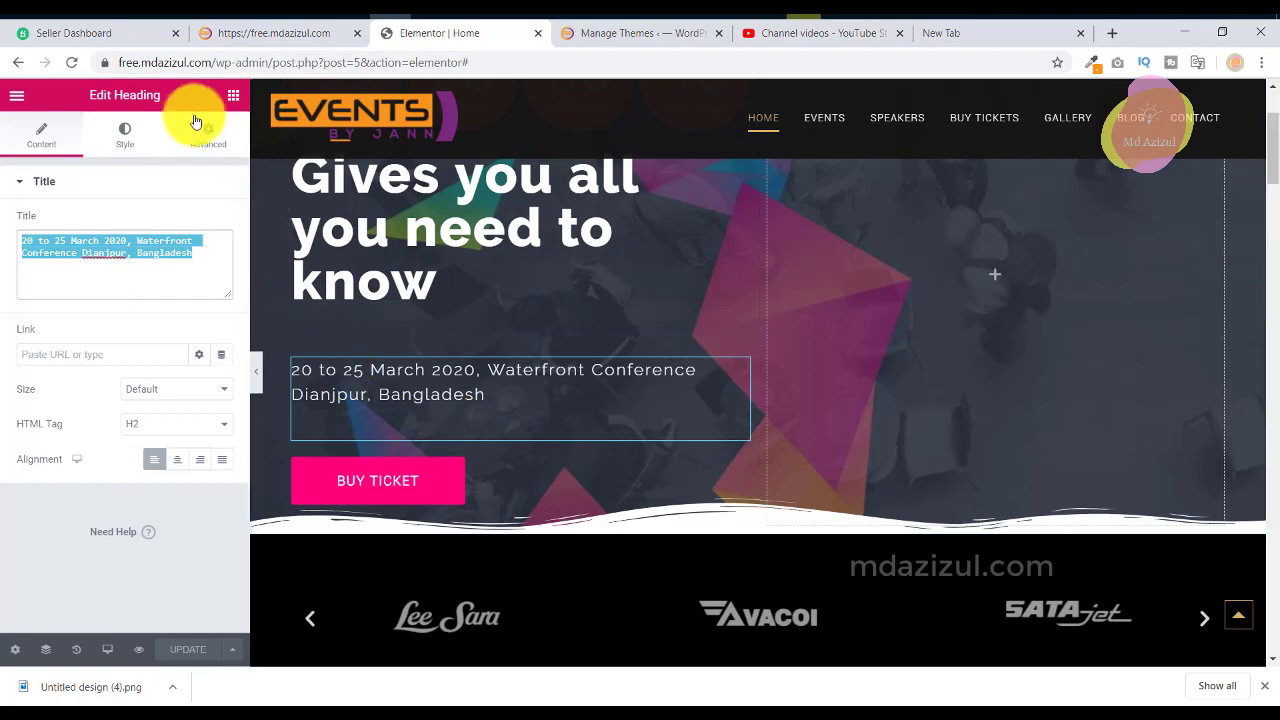
{"action": "left_click", "coordinate": [127, 131]}
{"action": "left_click", "coordinate": [221, 258]}
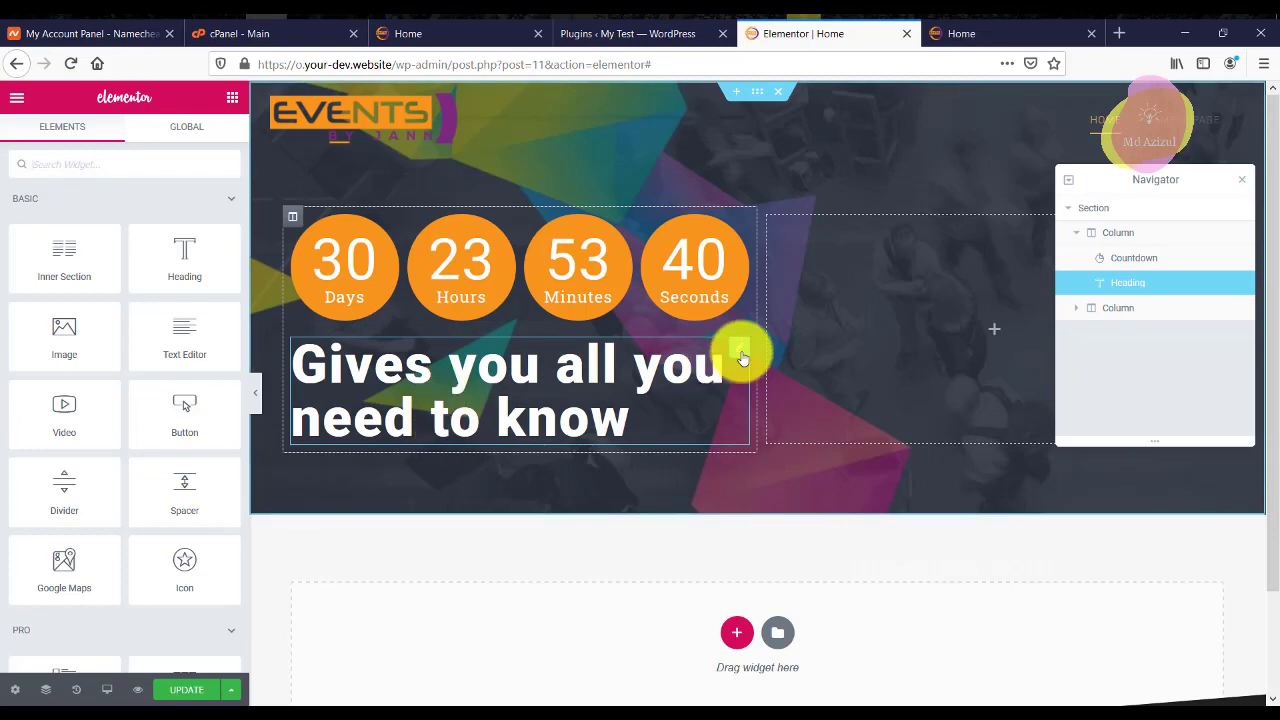
Duplicate the main heading and replace its title with the pasted date and venue.
{"action": "right_click", "coordinate": [739, 350]}
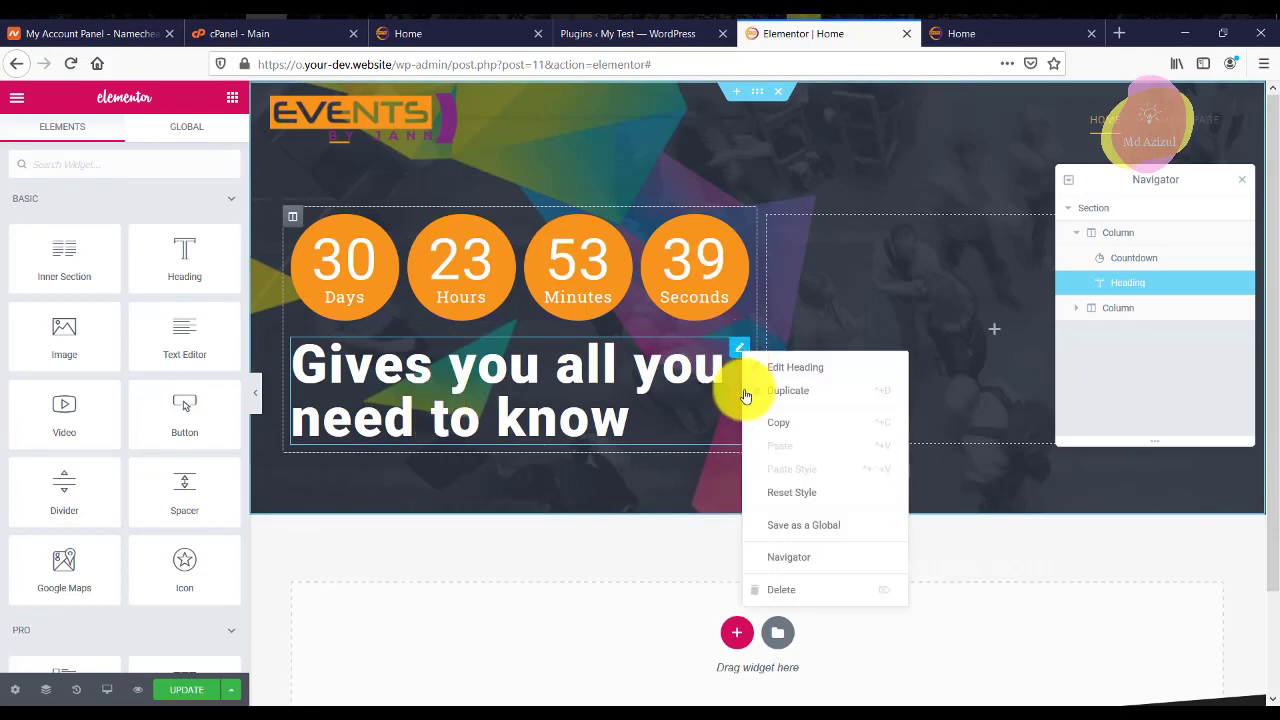
{"action": "left_click", "coordinate": [757, 391]}
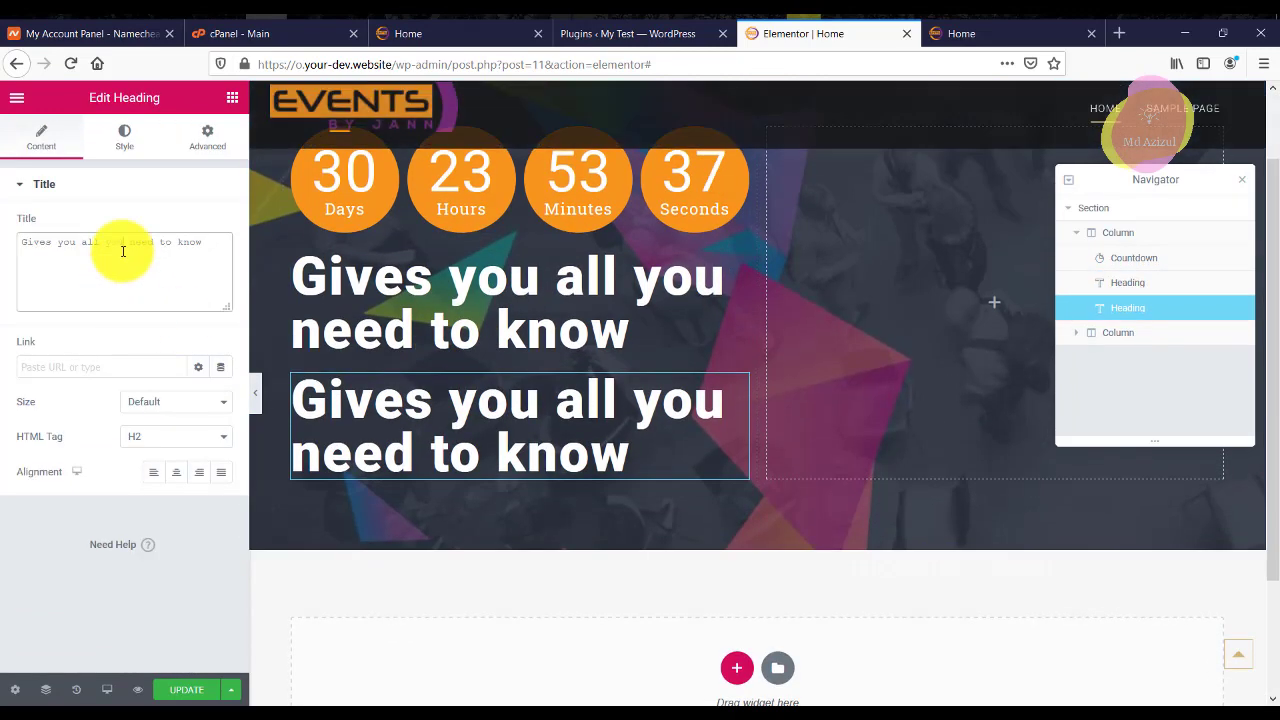
{"action": "triple_click", "coordinate": [123, 251]}
{"action": "key", "text": "ctrl+v"}
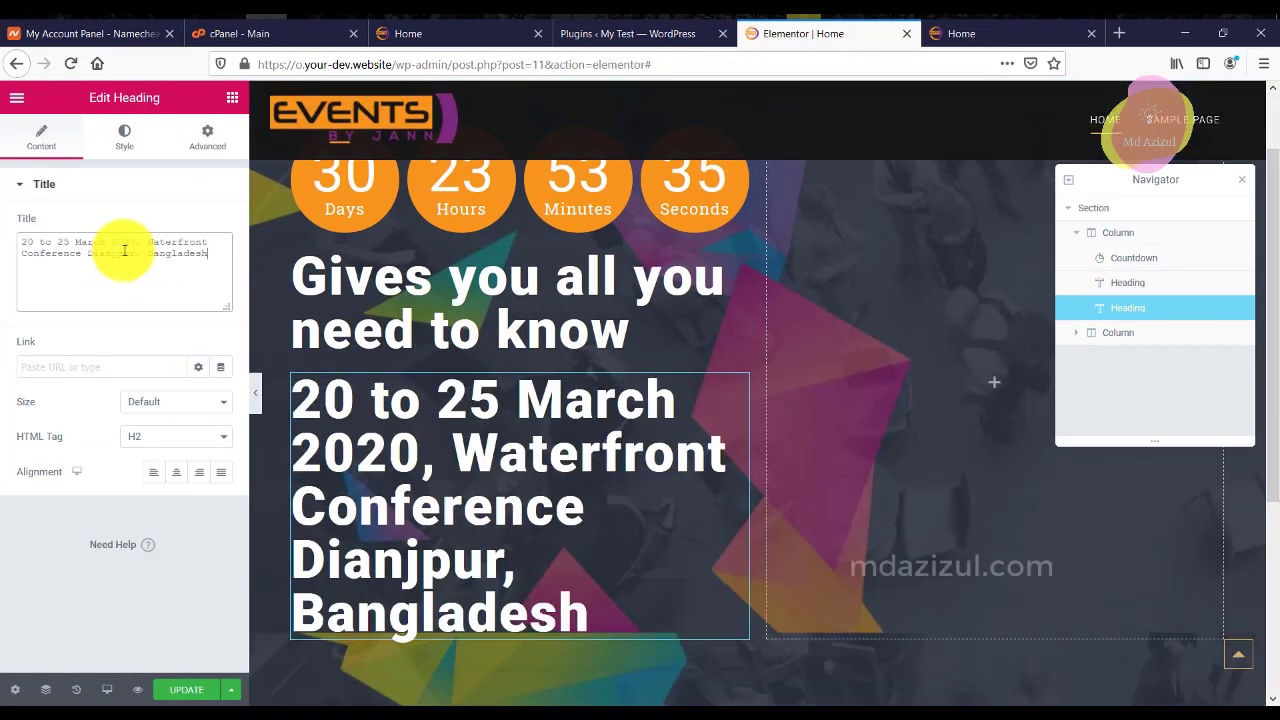
Style the date line's typography at size 20 with weight 300.
{"action": "left_click", "coordinate": [138, 134]}
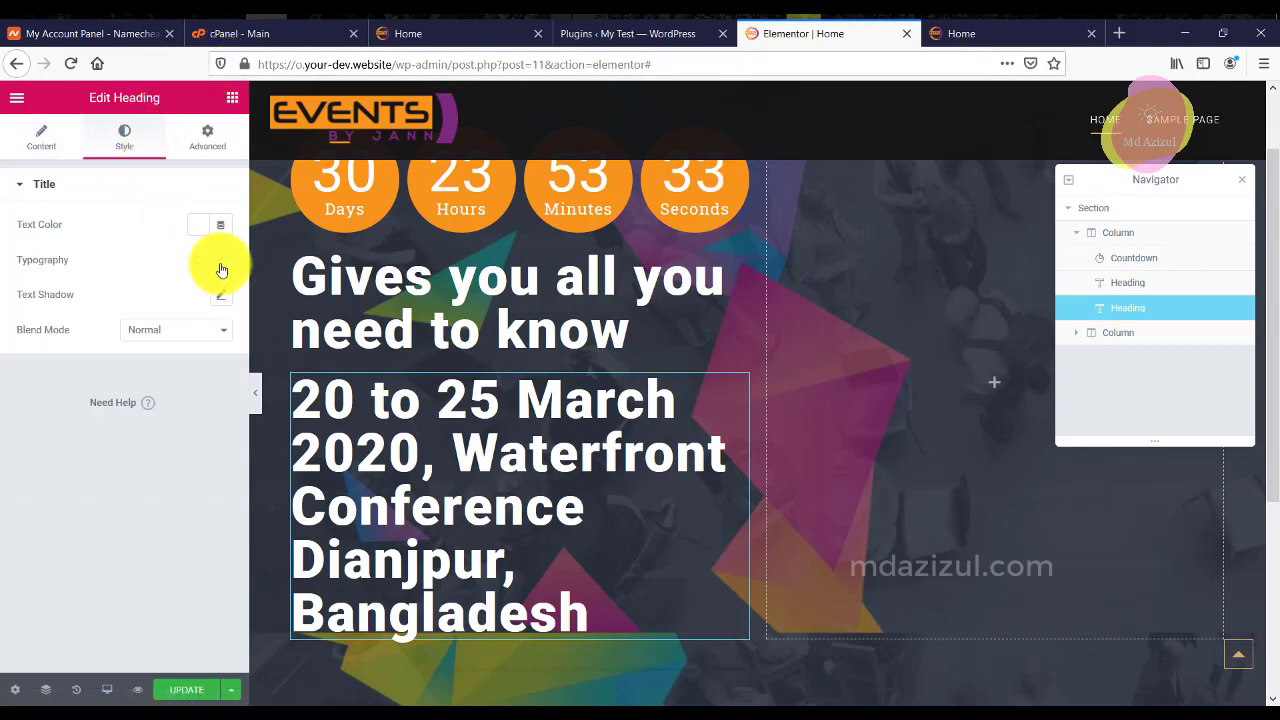
{"action": "left_click", "coordinate": [221, 262]}
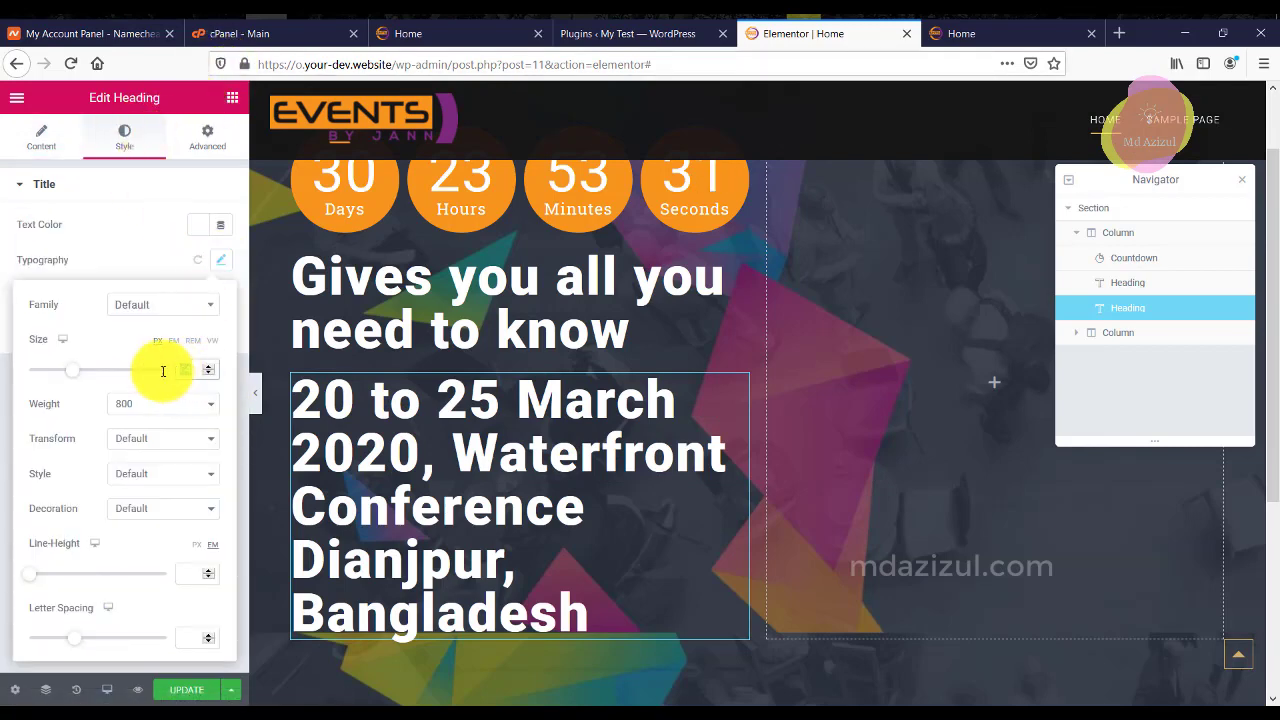
{"action": "type", "text": "20"}
{"action": "left_click", "coordinate": [157, 403]}
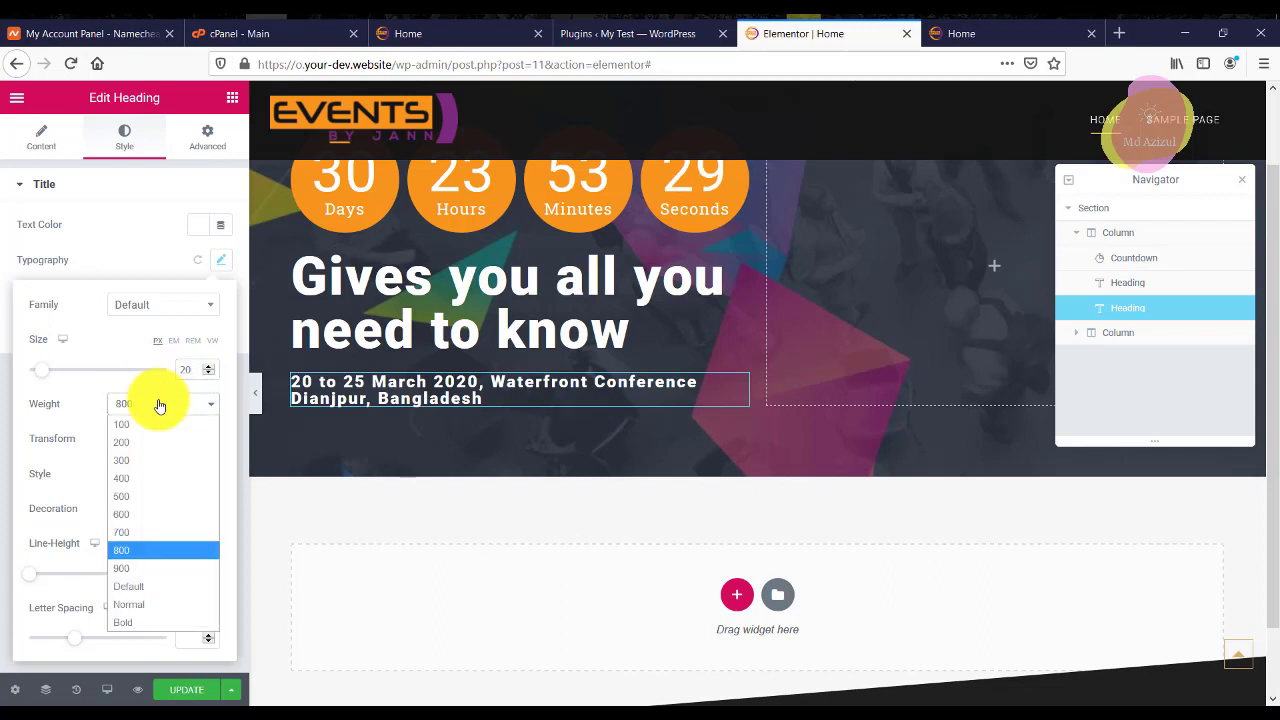
{"action": "left_click", "coordinate": [123, 455]}
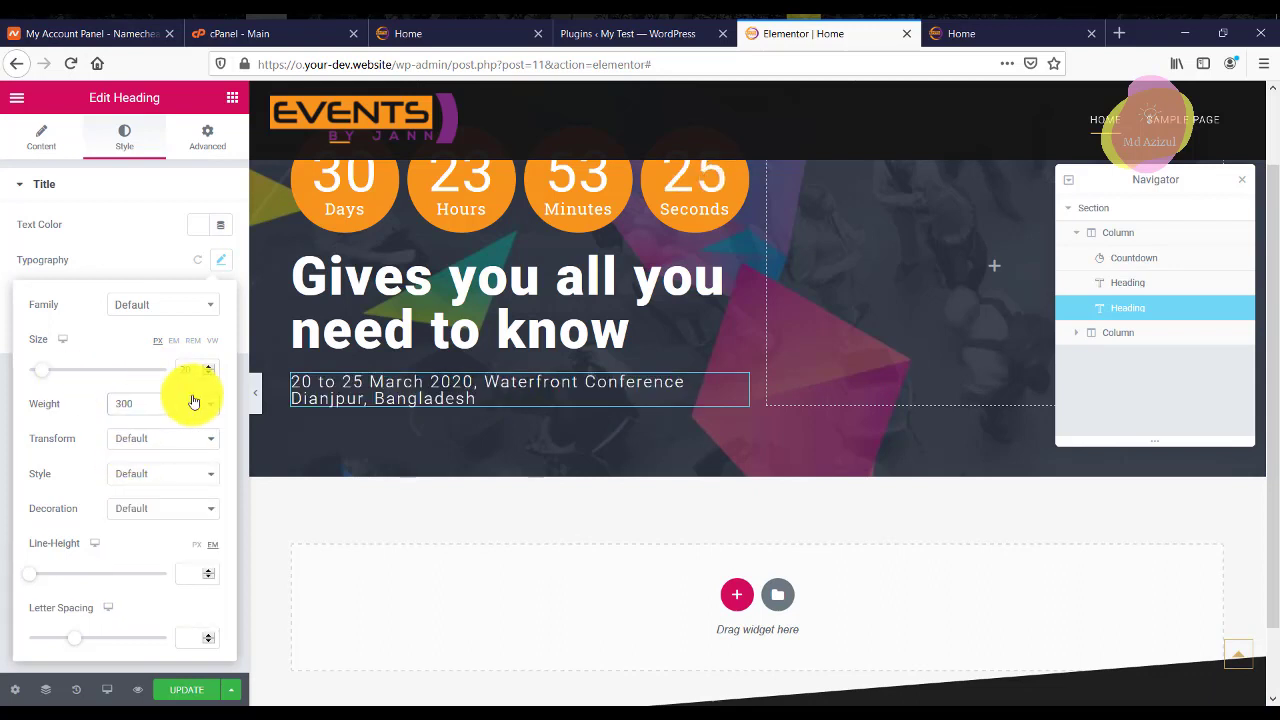
{"action": "mouse_move", "coordinate": [44, 375]}
{"action": "left_mouse_down"}
{"action": "mouse_move", "coordinate": [126, 372]}
{"action": "mouse_move", "coordinate": [20, 372]}
{"action": "mouse_move", "coordinate": [252, 375]}
{"action": "mouse_move", "coordinate": [35, 378]}
{"action": "left_mouse_up"}
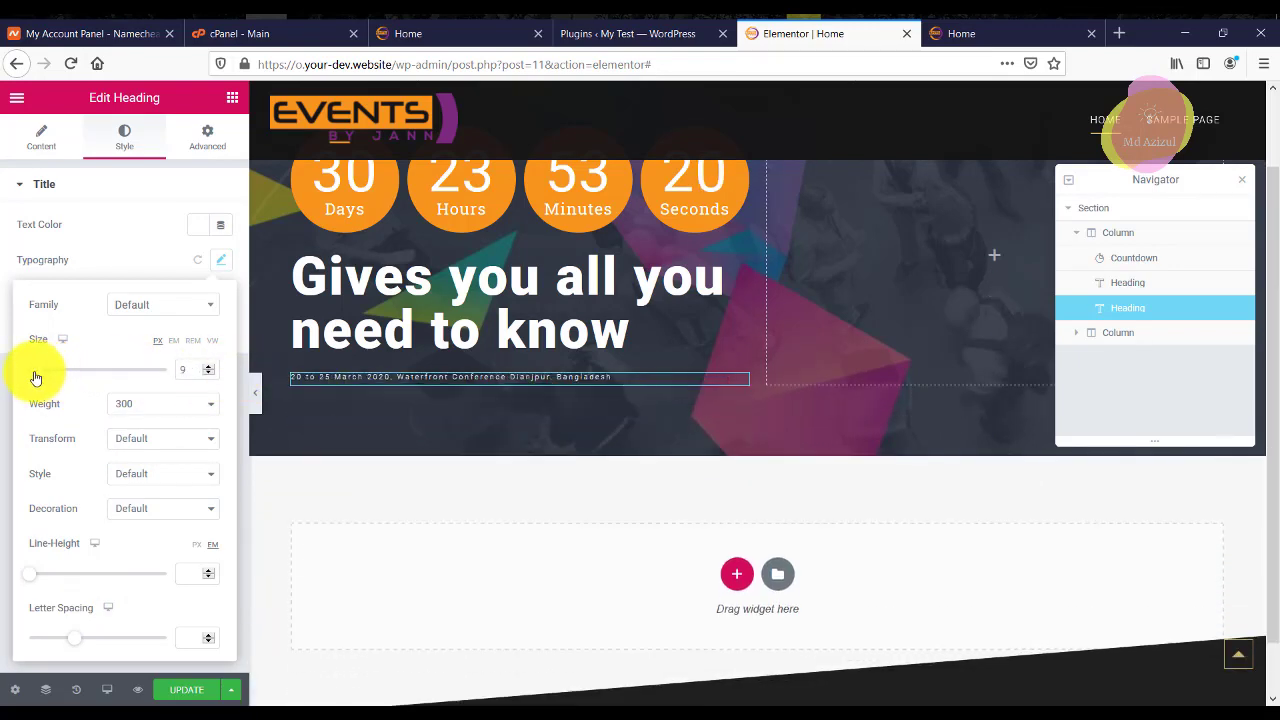
{"action": "left_click", "coordinate": [137, 405]}
{"action": "left_click", "coordinate": [155, 492]}
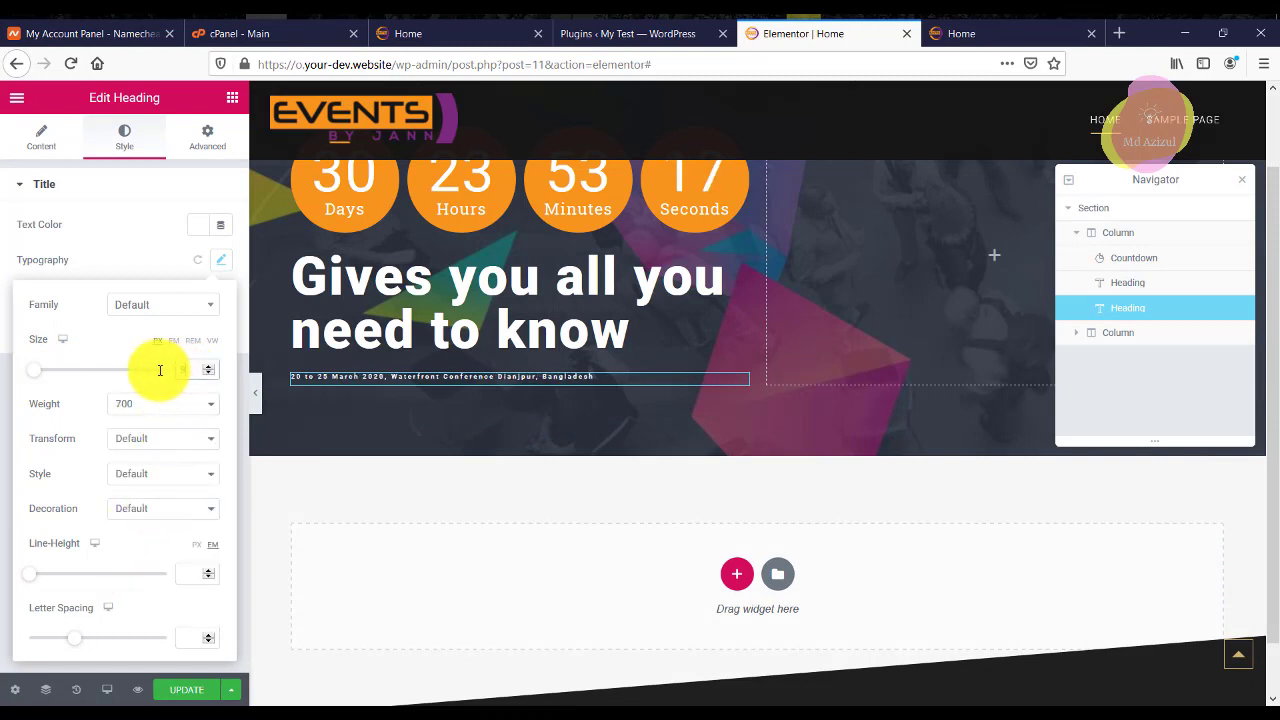
{"action": "type", "text": "20"}
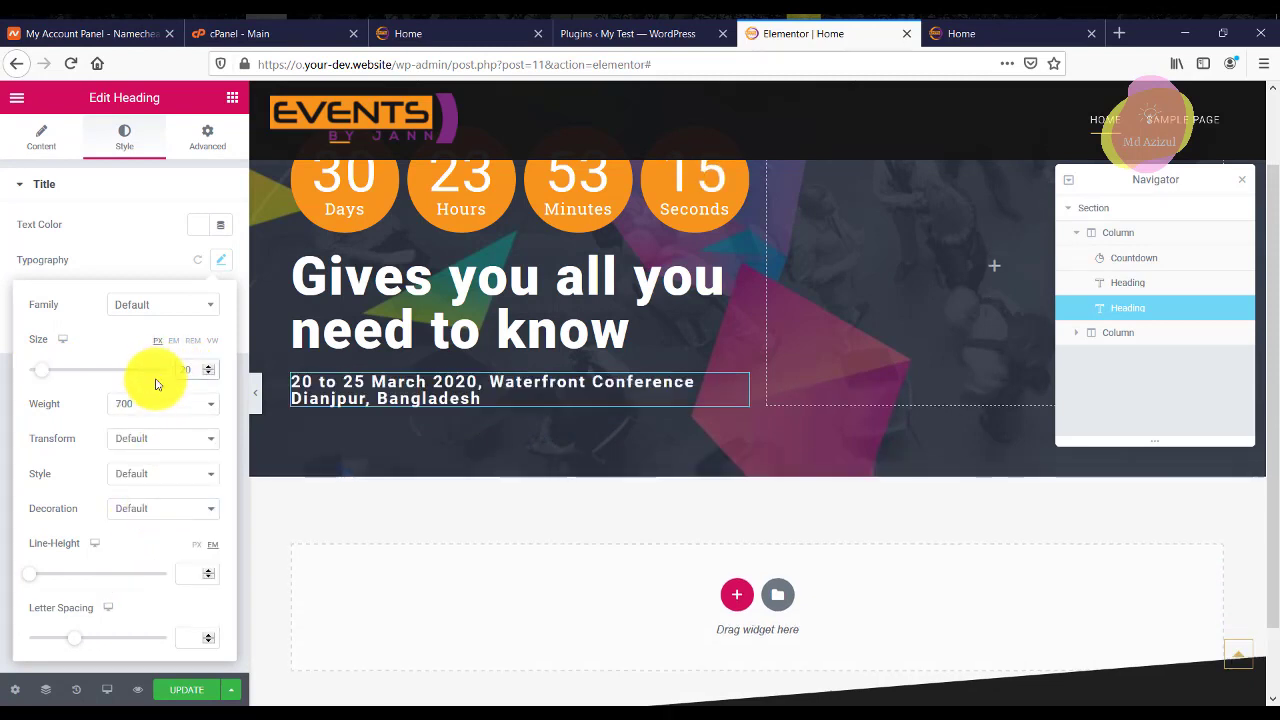
{"action": "left_click", "coordinate": [144, 410]}
{"action": "left_click", "coordinate": [126, 461]}
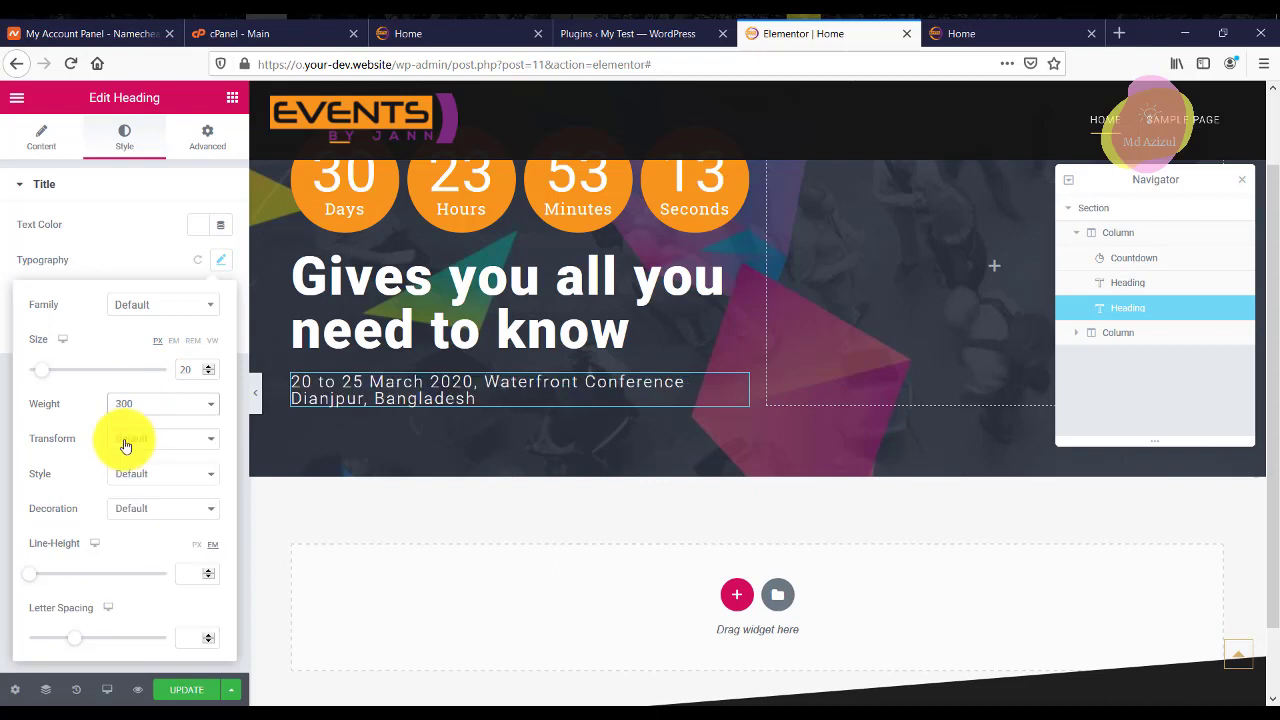
{"action": "left_click", "coordinate": [166, 253]}
{"action": "left_click", "coordinate": [202, 224]}
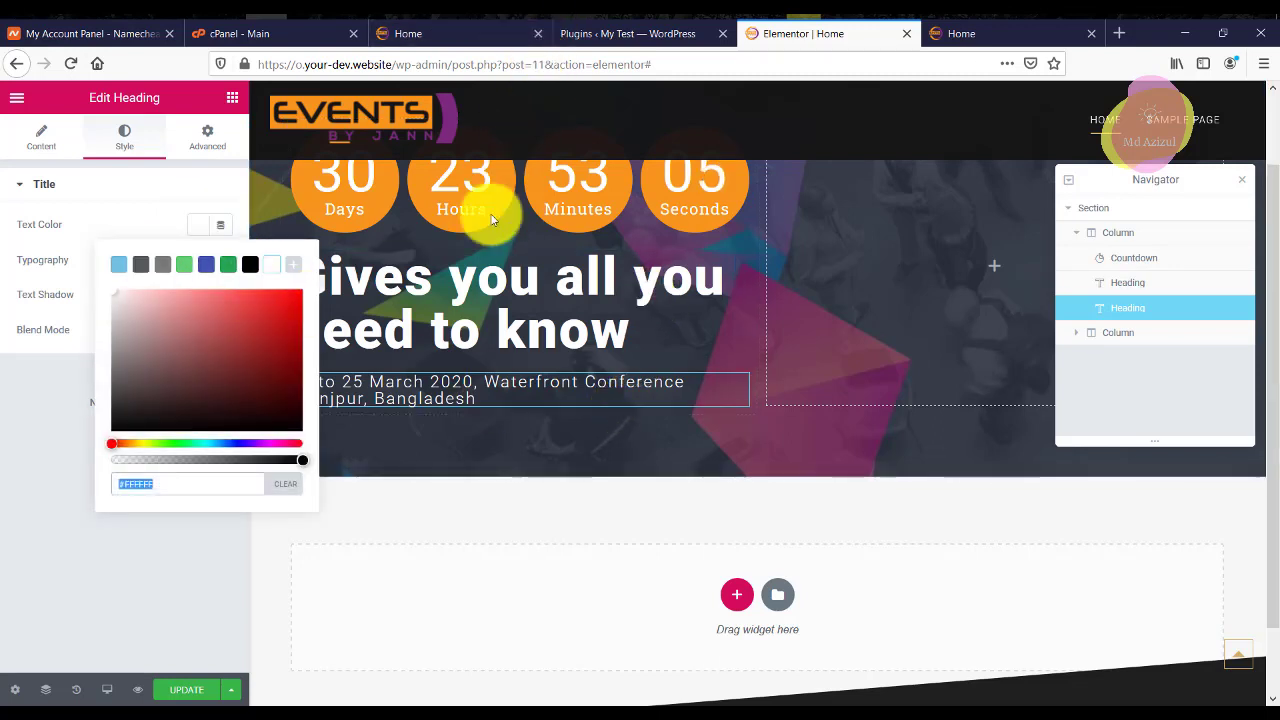
{"action": "left_click", "coordinate": [234, 94]}
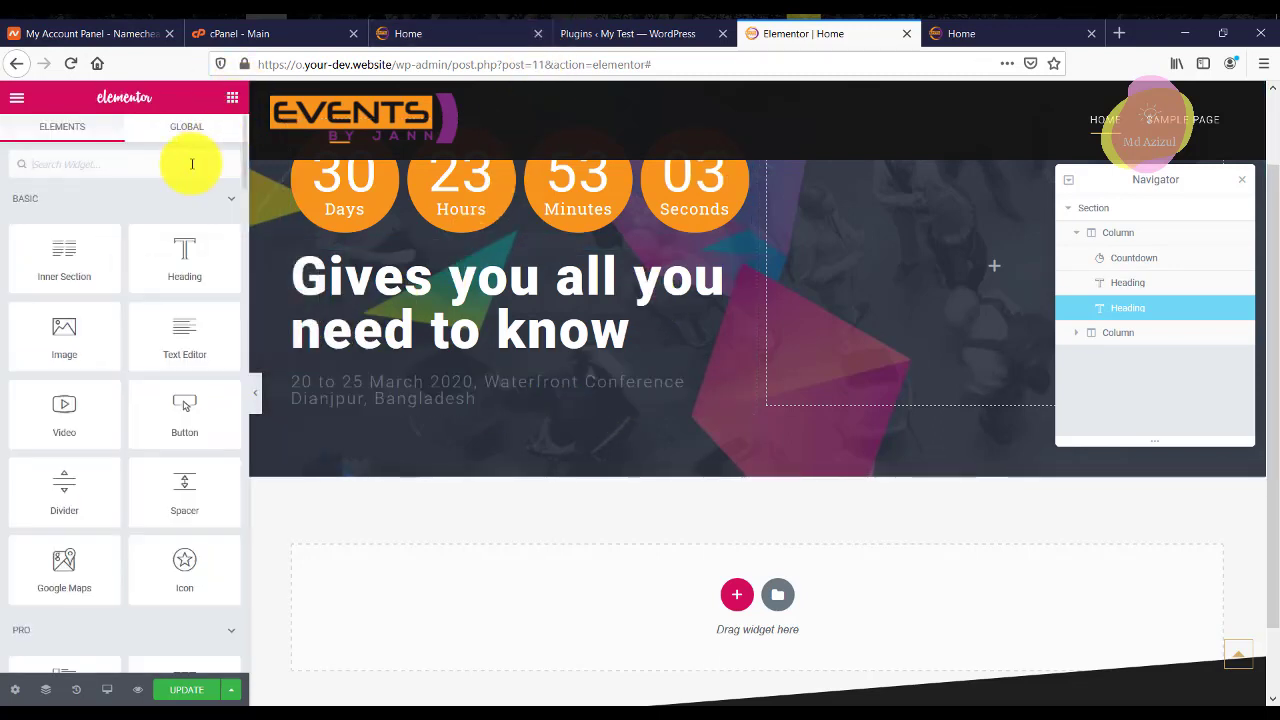
Place a Button widget, found by searching 'butt', below the date line.
{"action": "type", "text": "butt"}
{"action": "left_click_drag", "start_coordinate": [63, 240], "coordinate": [445, 394]}
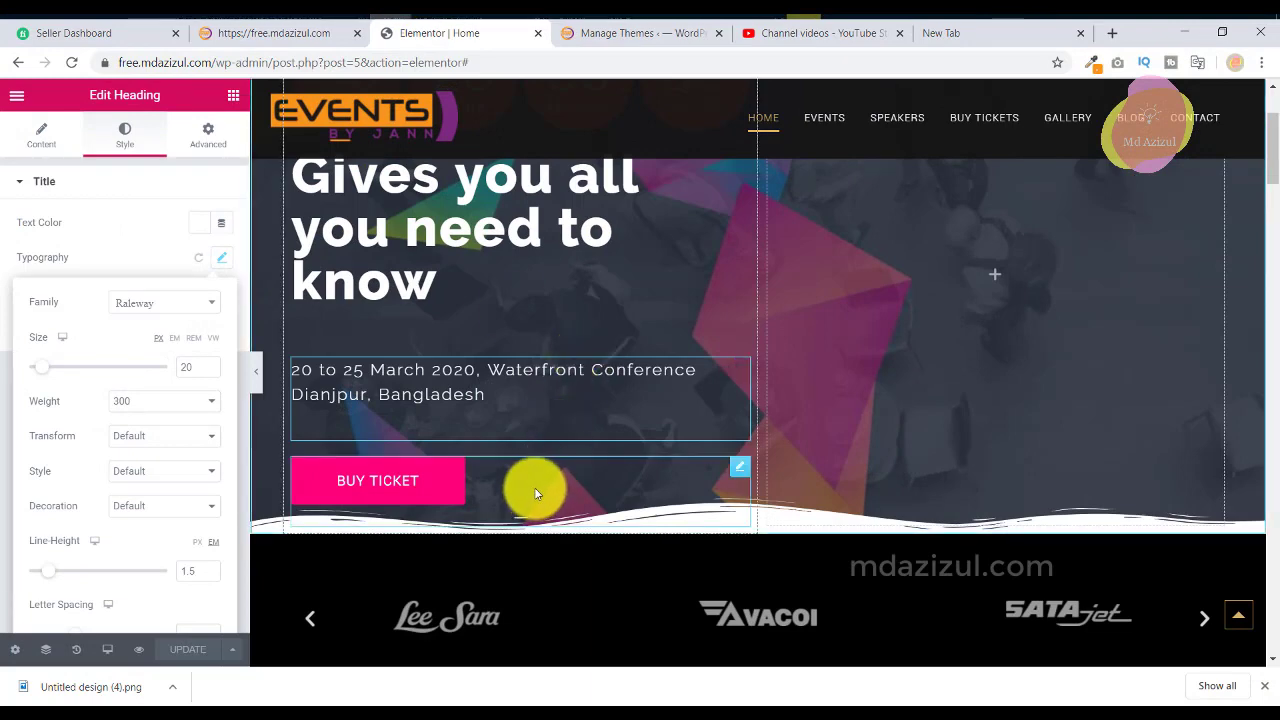
{"action": "left_click", "coordinate": [534, 487]}
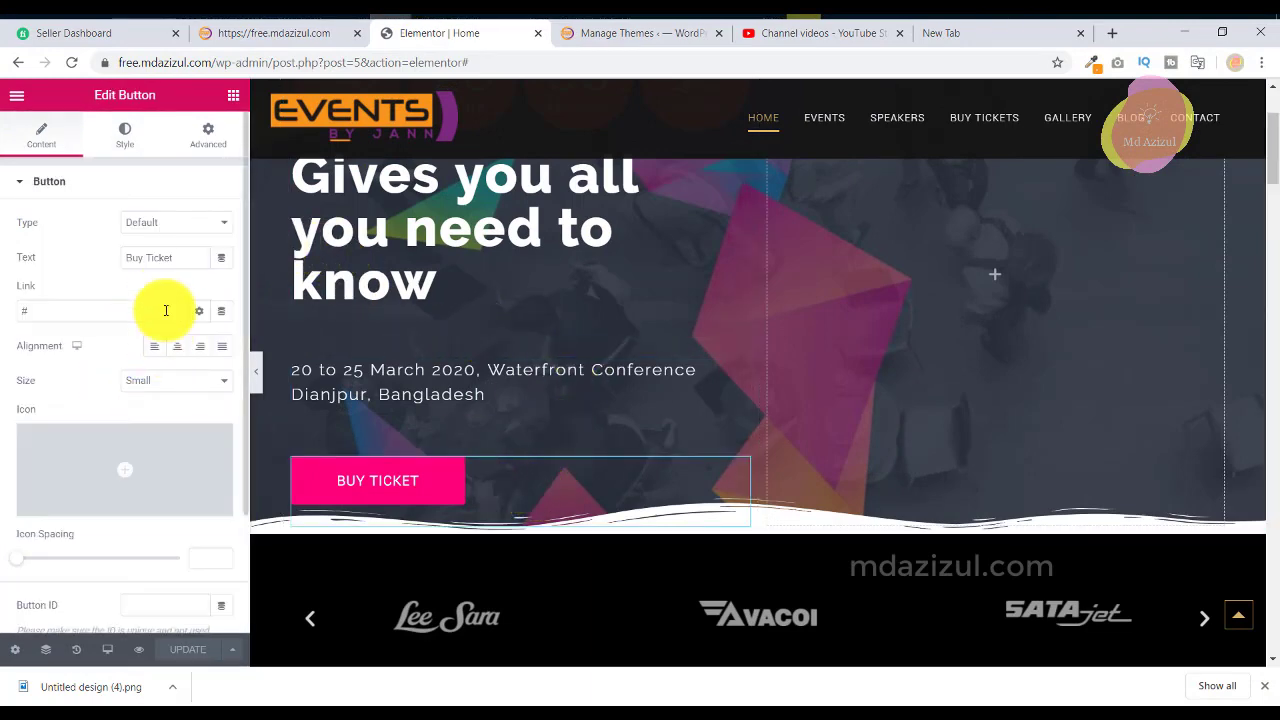
{"action": "scroll", "coordinate": [150, 300], "scroll_direction": "down", "scroll_amount": 3}
{"action": "scroll", "coordinate": [117, 149], "scroll_direction": "up", "scroll_amount": 3}
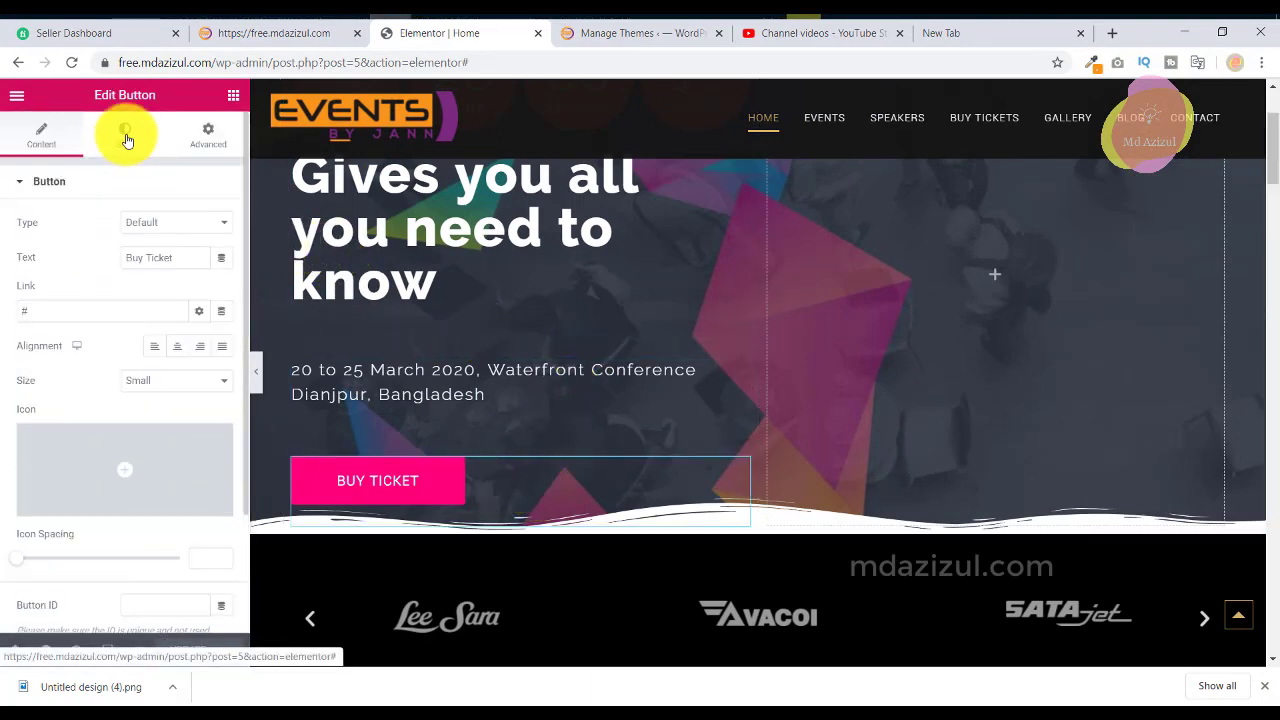
Copy the reference BUY TICKET button's background colour #FF007A.
{"action": "left_click", "coordinate": [124, 135]}
{"action": "left_click", "coordinate": [204, 366]}
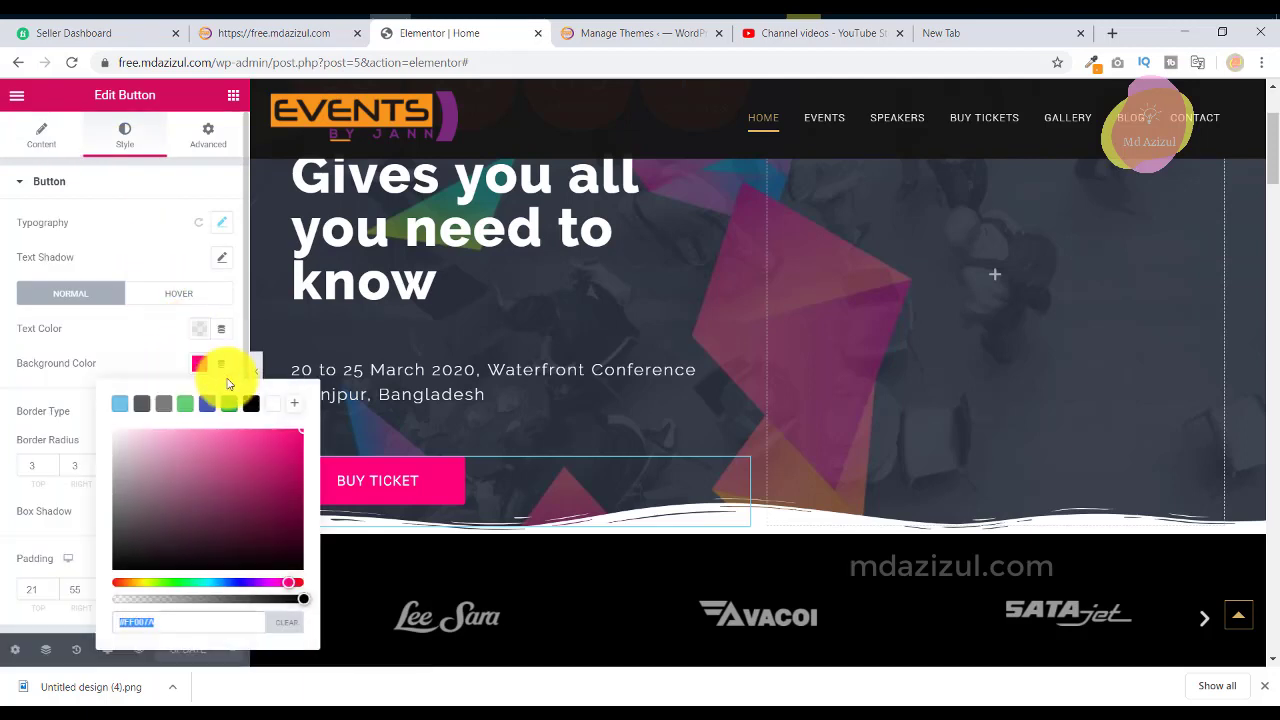
{"action": "left_click", "coordinate": [280, 404]}
{"action": "right_click", "coordinate": [167, 625]}
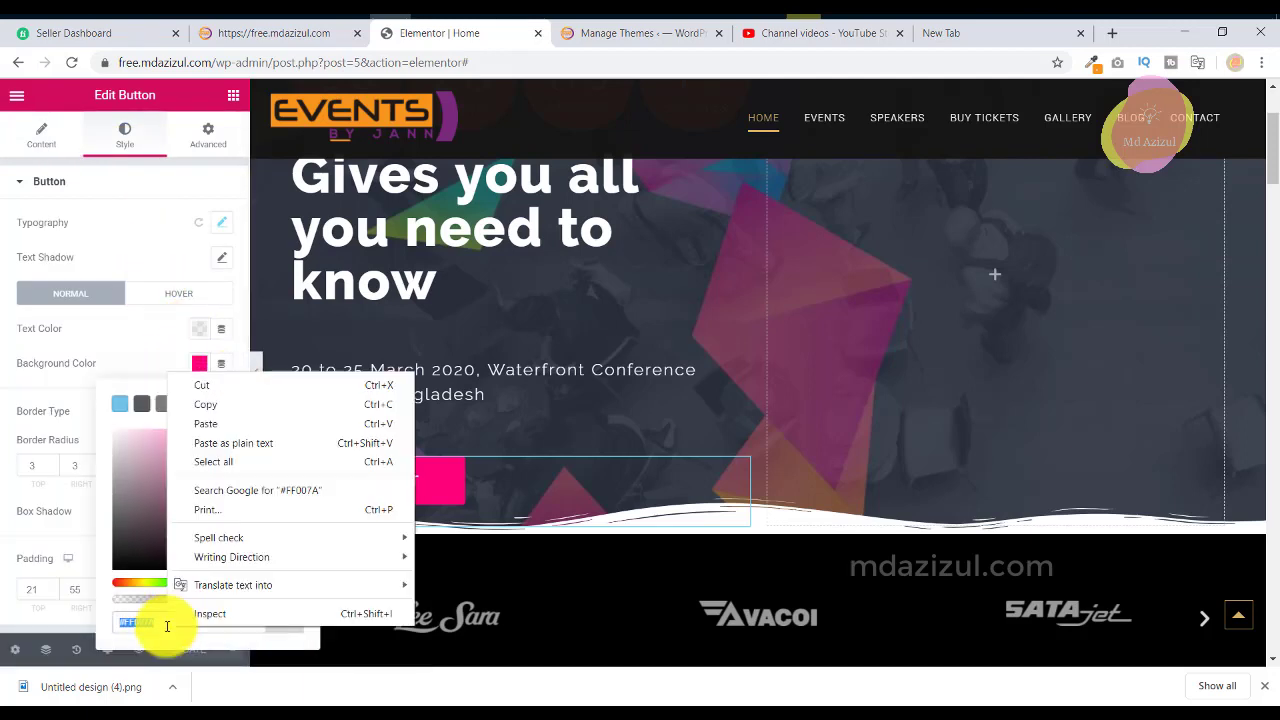
{"action": "left_click", "coordinate": [229, 406]}
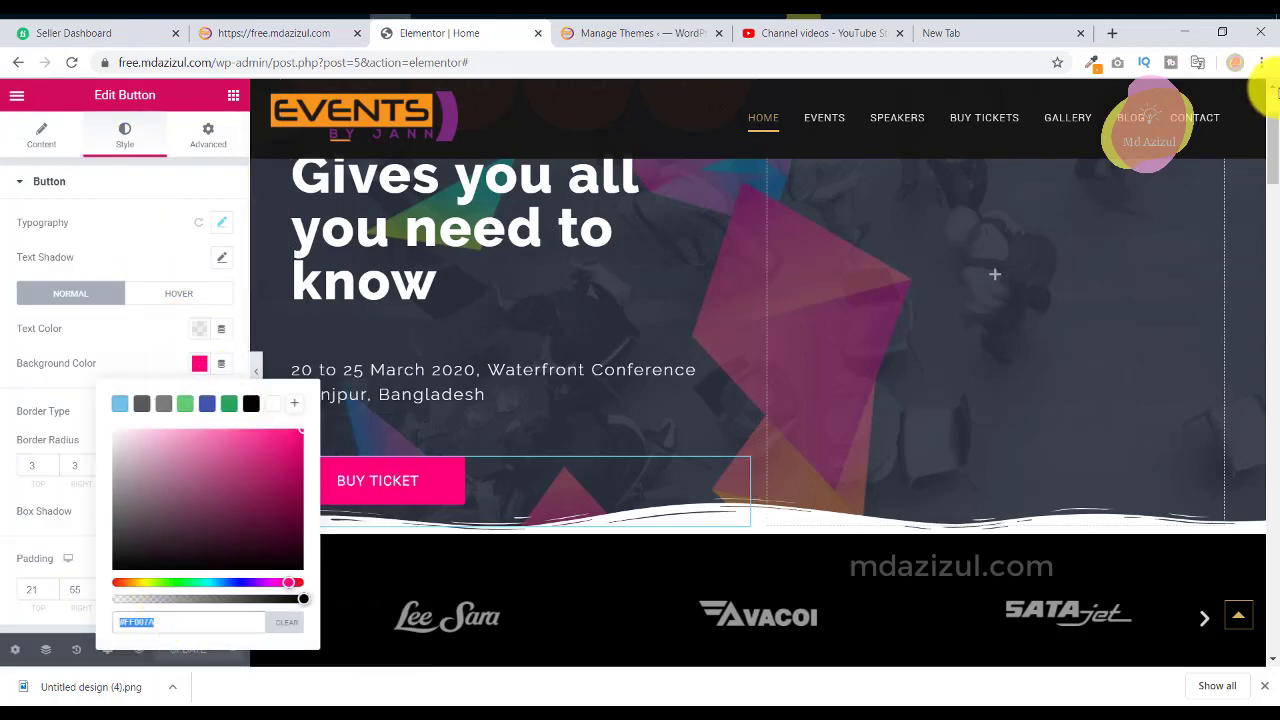
Sample and copy colour #E6E9EC from the reference editor, then check the live site.
{"action": "left_click", "coordinate": [1095, 63]}
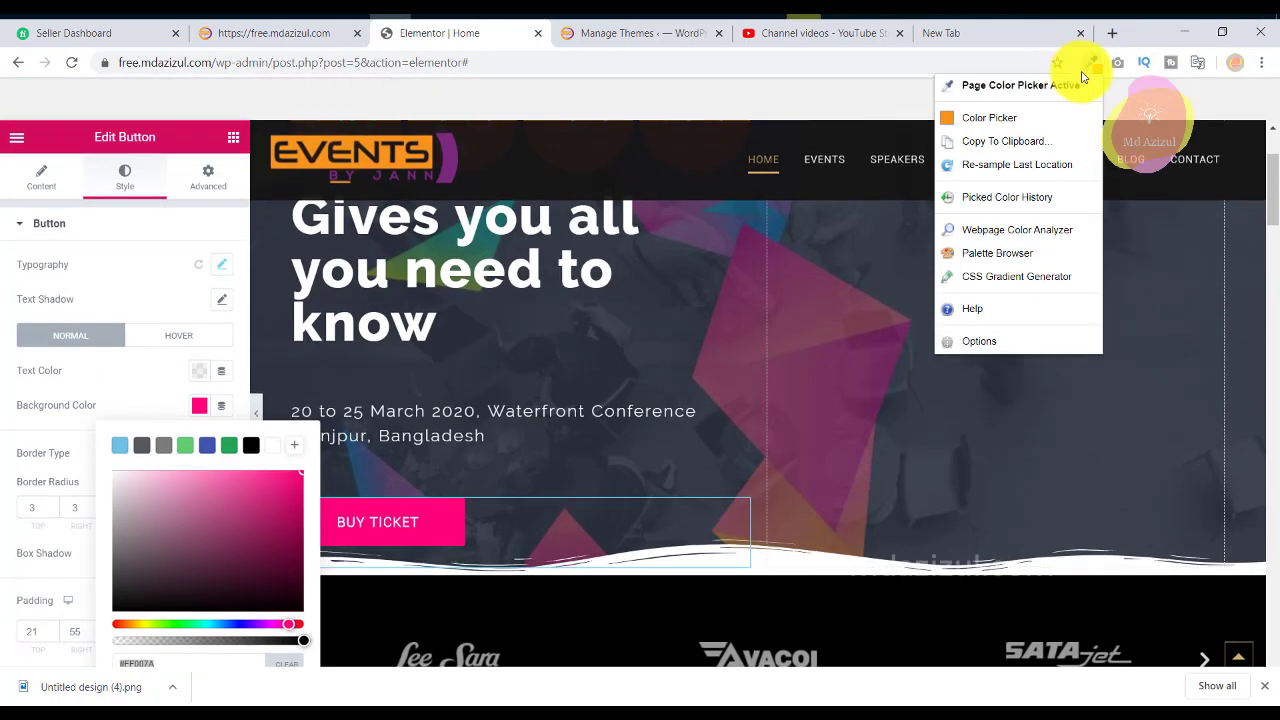
{"action": "left_click", "coordinate": [1048, 85]}
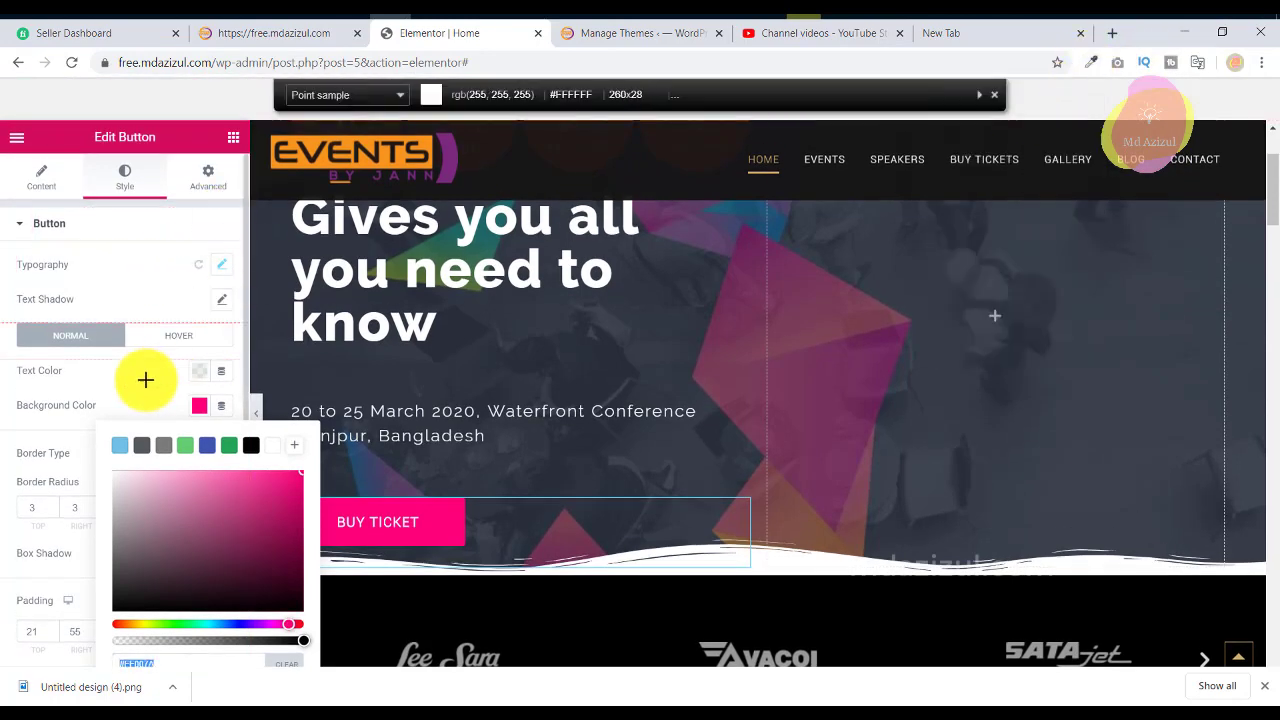
{"action": "scroll", "coordinate": [143, 353], "scroll_direction": "down", "scroll_amount": 1}
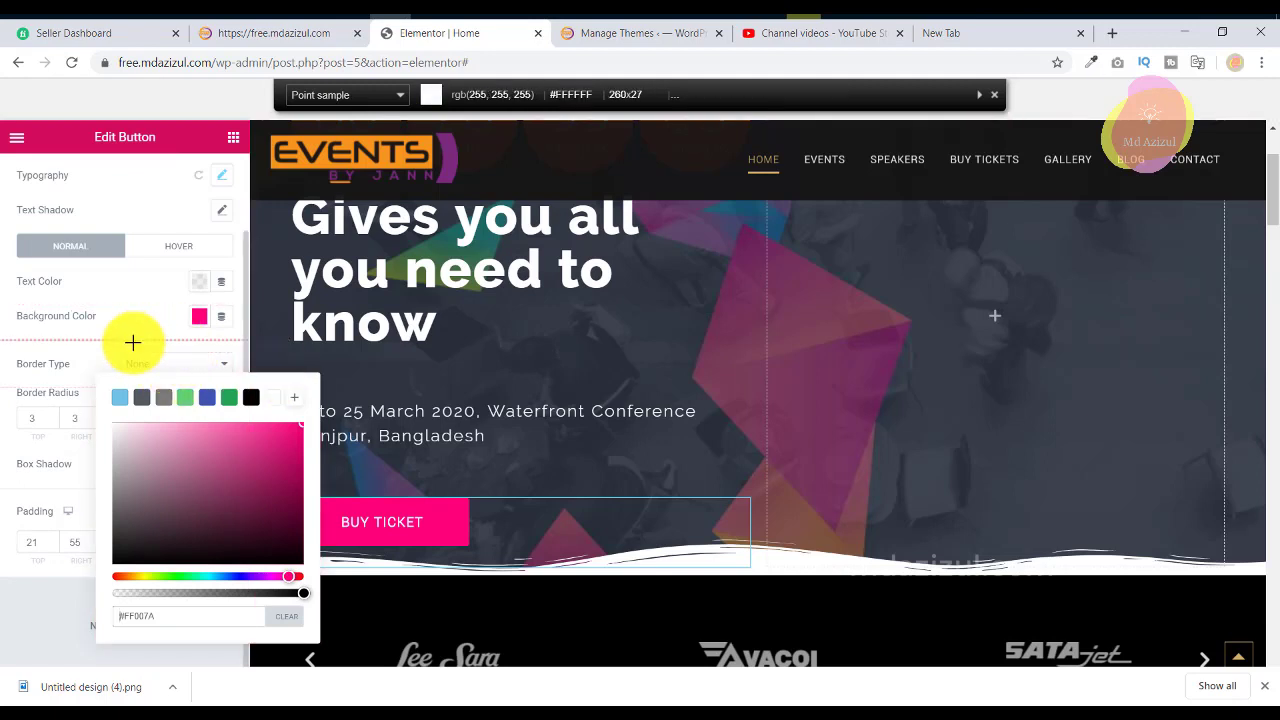
{"action": "left_click", "coordinate": [29, 580]}
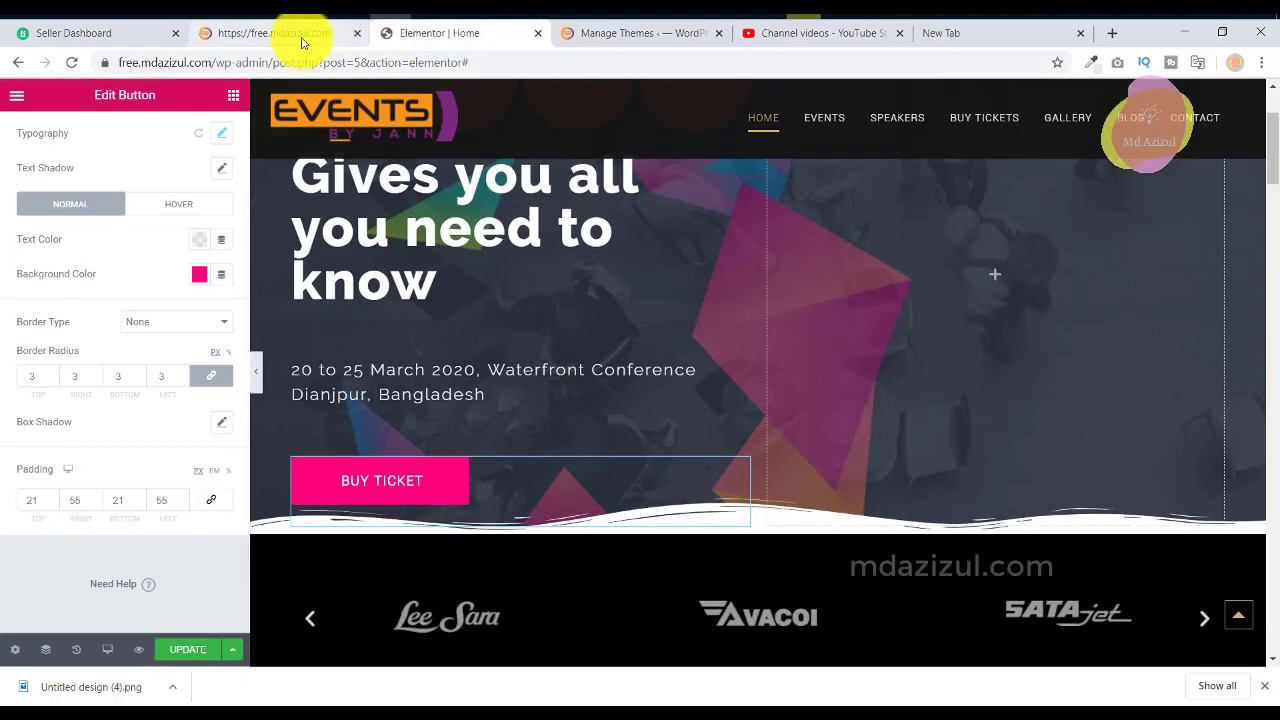
{"action": "left_click", "coordinate": [292, 35]}
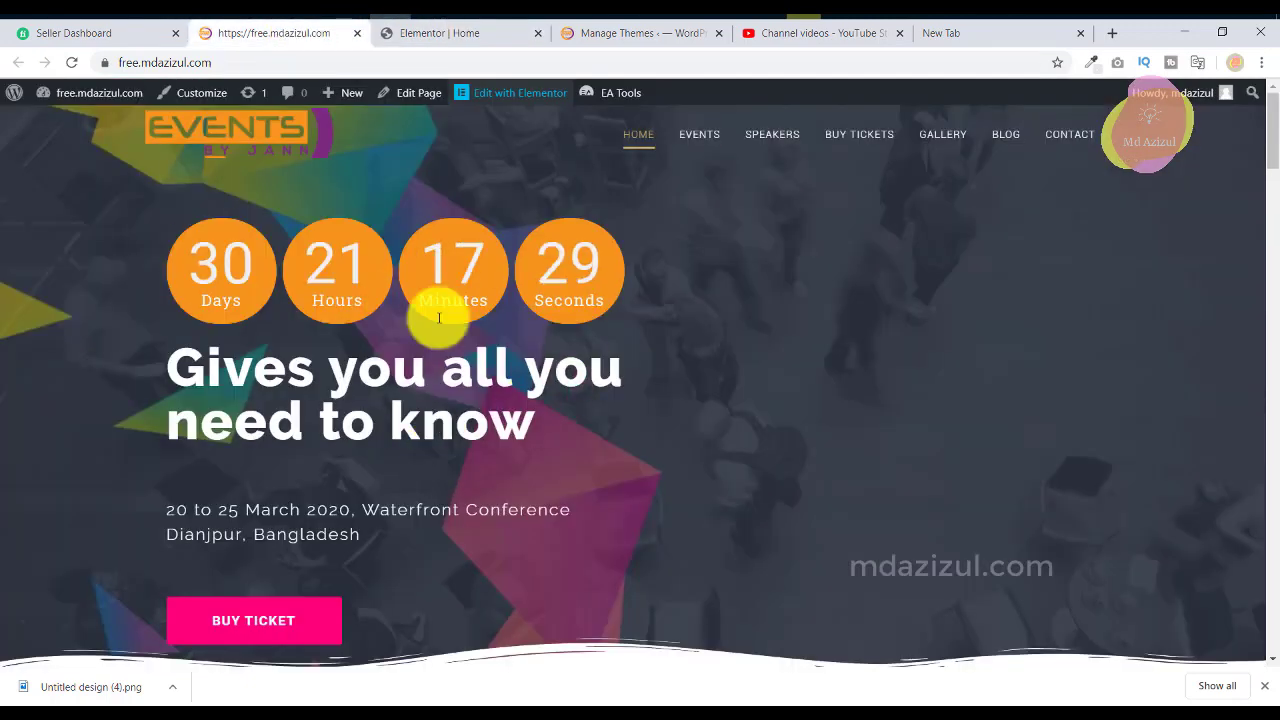
{"action": "left_click", "coordinate": [393, 20]}
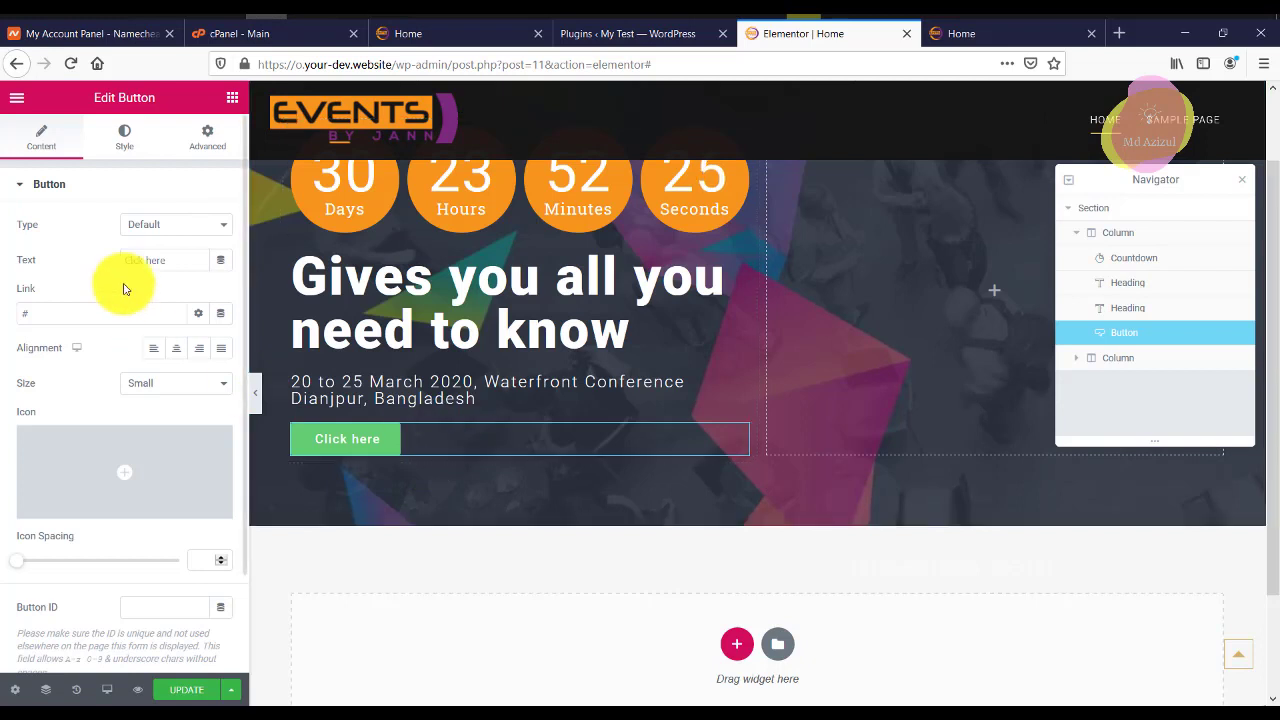
Paste the pink hex code into the Click here button's Background Color.
{"action": "left_click", "coordinate": [122, 137]}
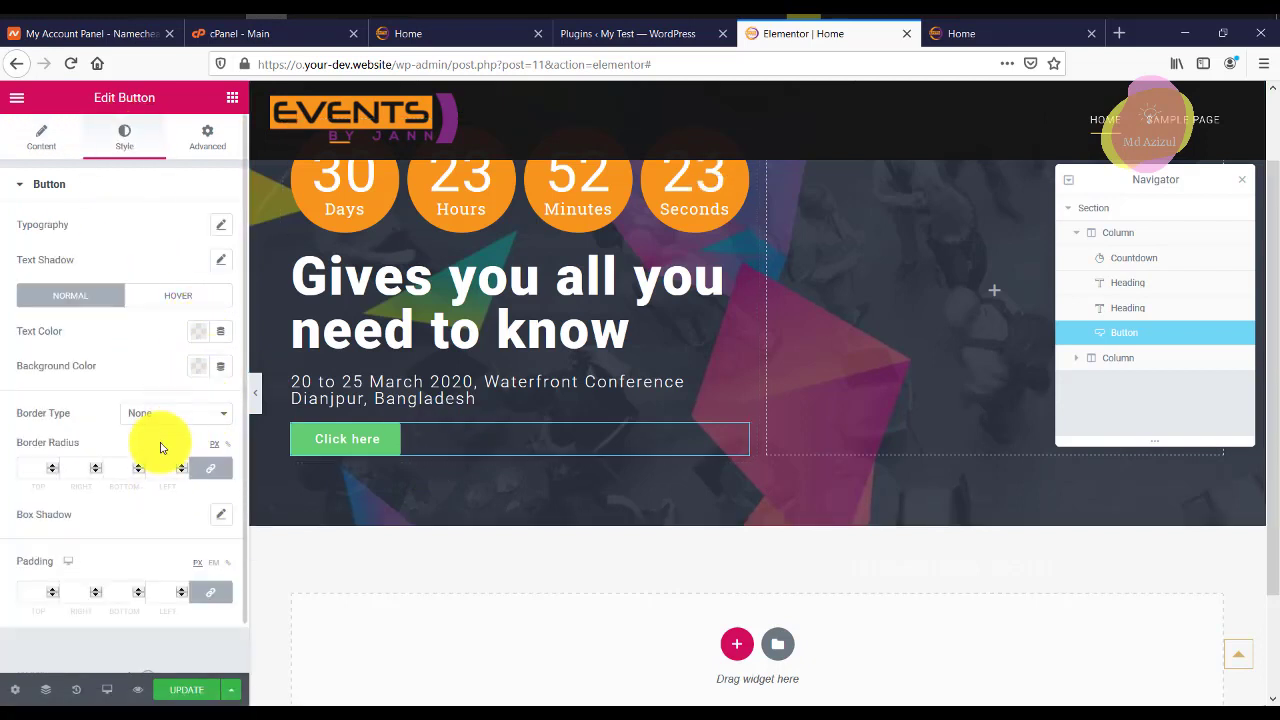
{"action": "left_click", "coordinate": [206, 370]}
{"action": "left_click", "coordinate": [177, 606]}
{"action": "key", "text": "ctrl+v"}
Set the button padding to 21 px top and bottom and 55 px left and right.
{"action": "left_click", "coordinate": [29, 588]}
{"action": "type", "text": "21"}
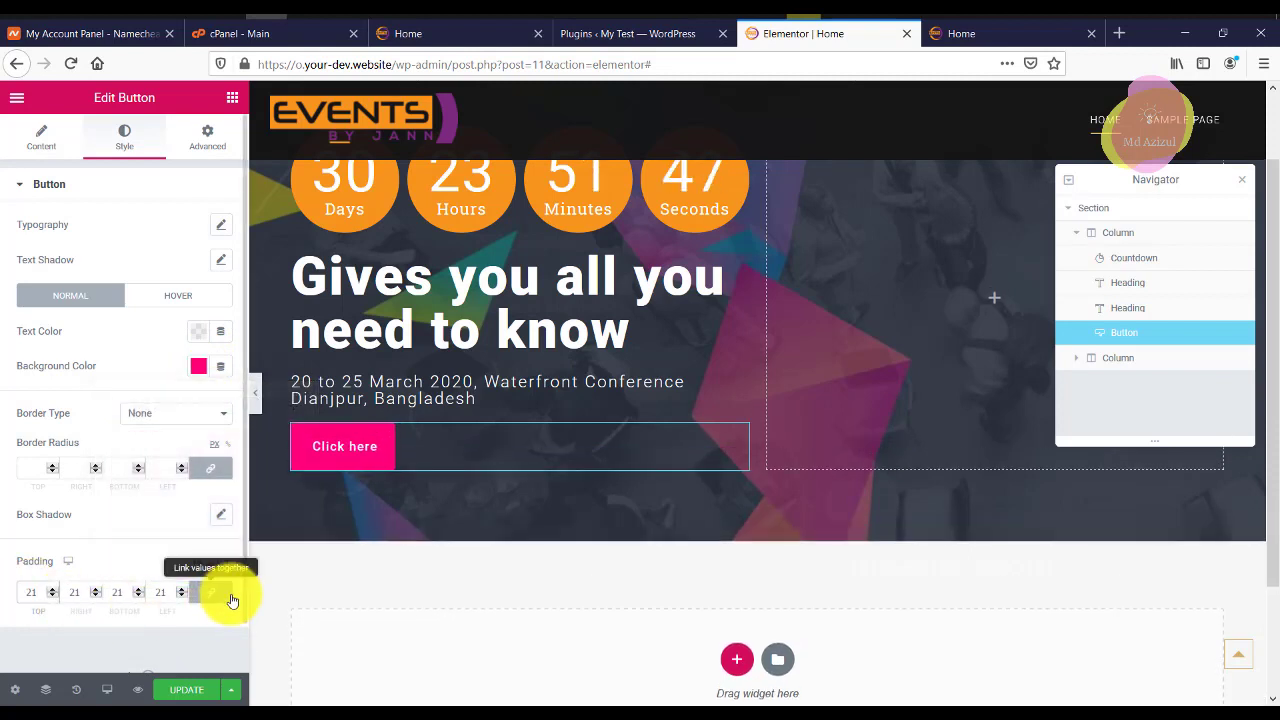
{"action": "scroll", "coordinate": [140, 558], "scroll_direction": "down", "scroll_amount": 1}
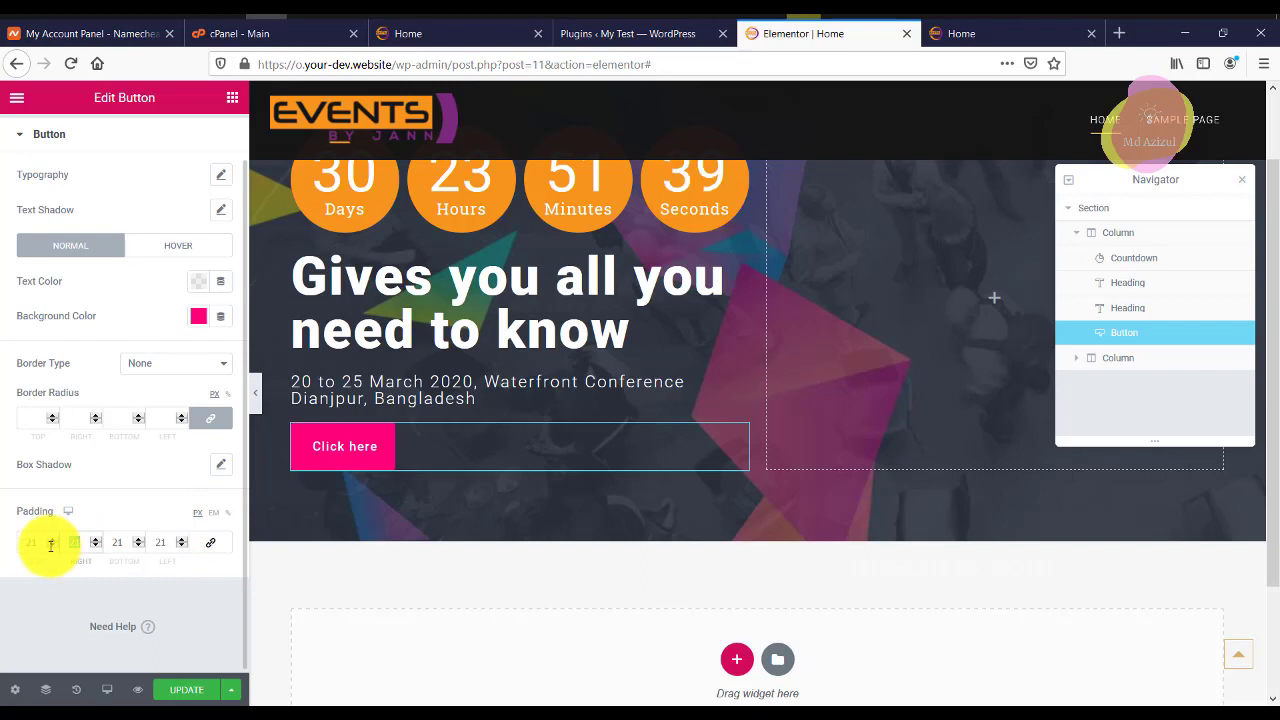
{"action": "type", "text": "55"}
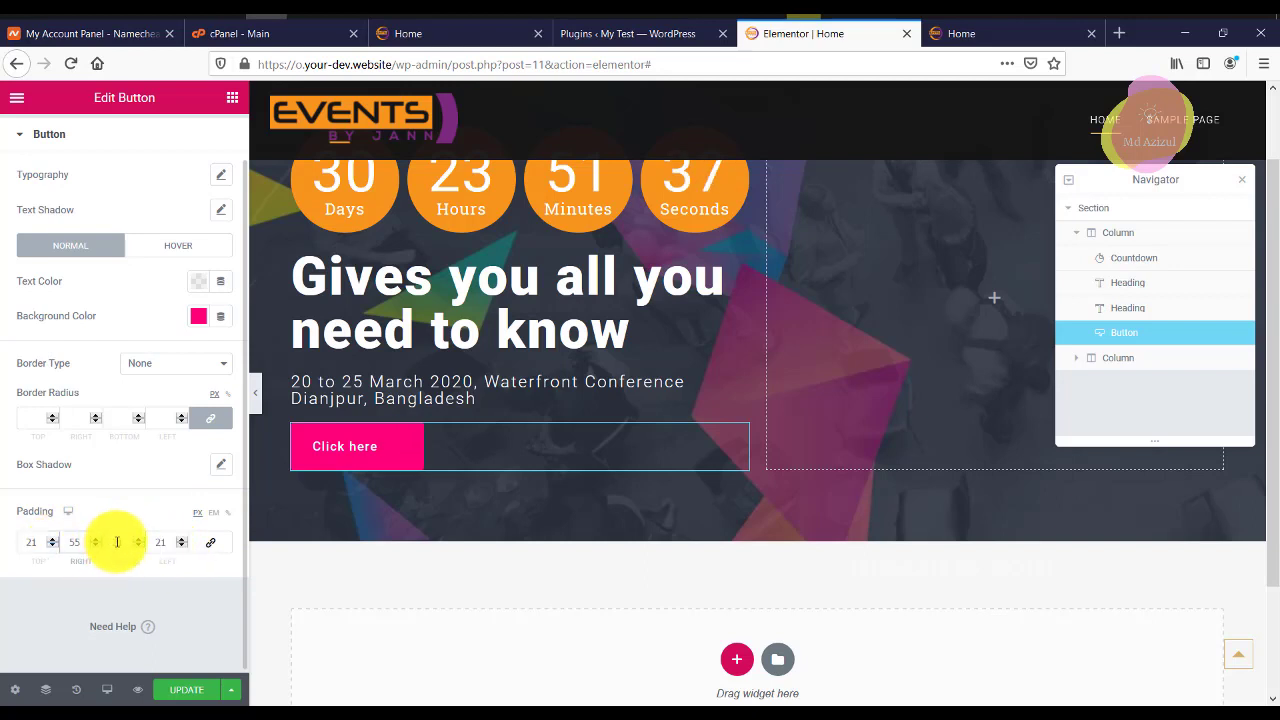
{"action": "left_click", "coordinate": [171, 541]}
{"action": "type", "text": "55"}
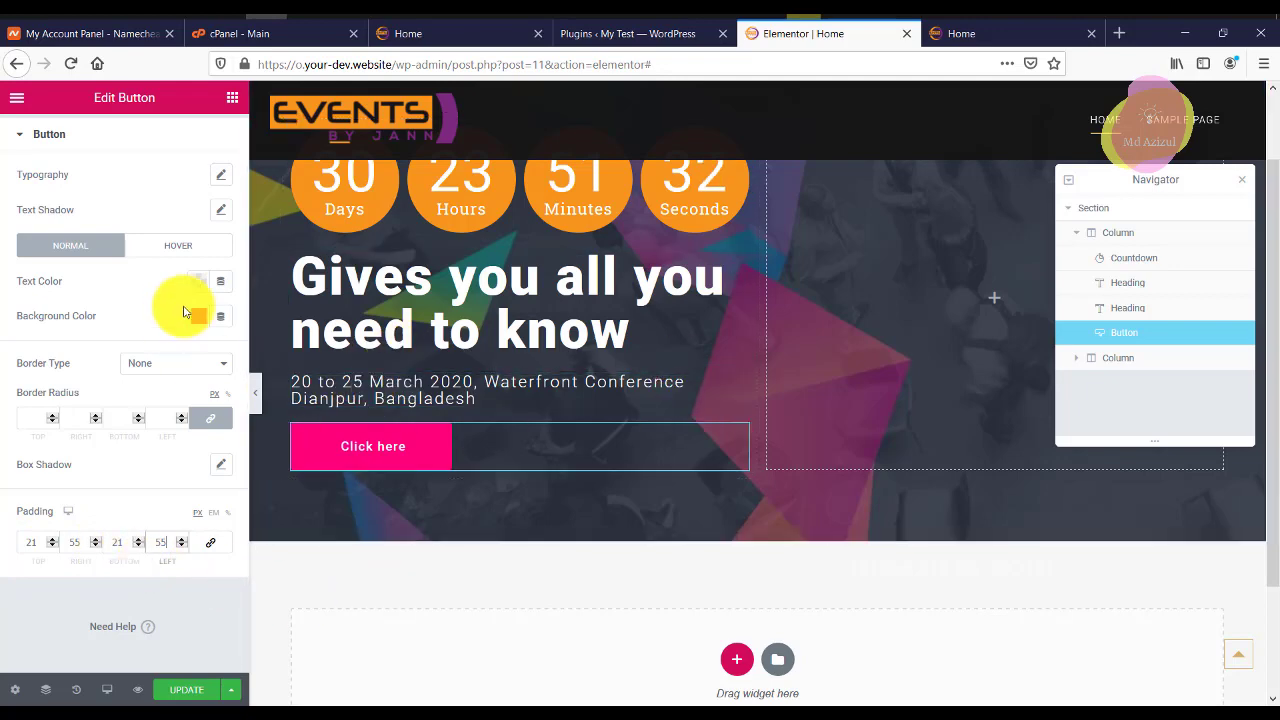
{"action": "scroll", "coordinate": [105, 220], "scroll_direction": "up", "scroll_amount": 1}
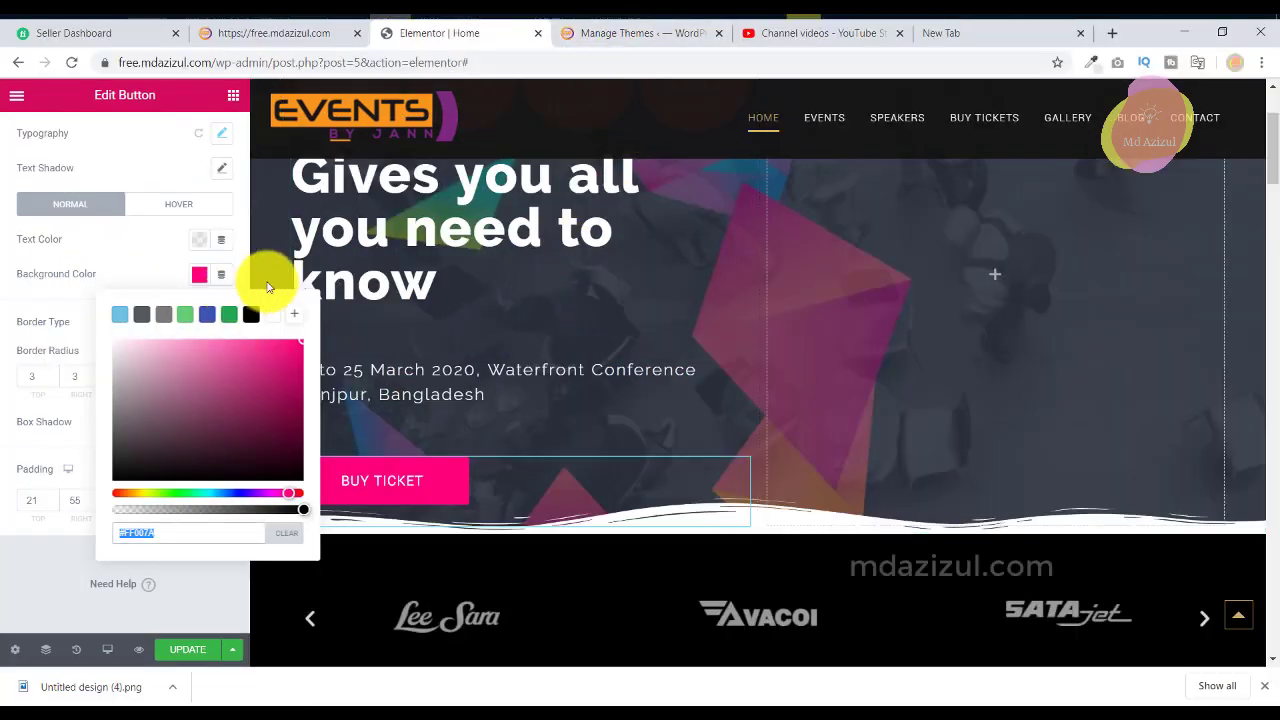
Set the Click here button's typography to size 16 with font weight 700, matching the reference.
{"action": "left_click", "coordinate": [220, 147]}
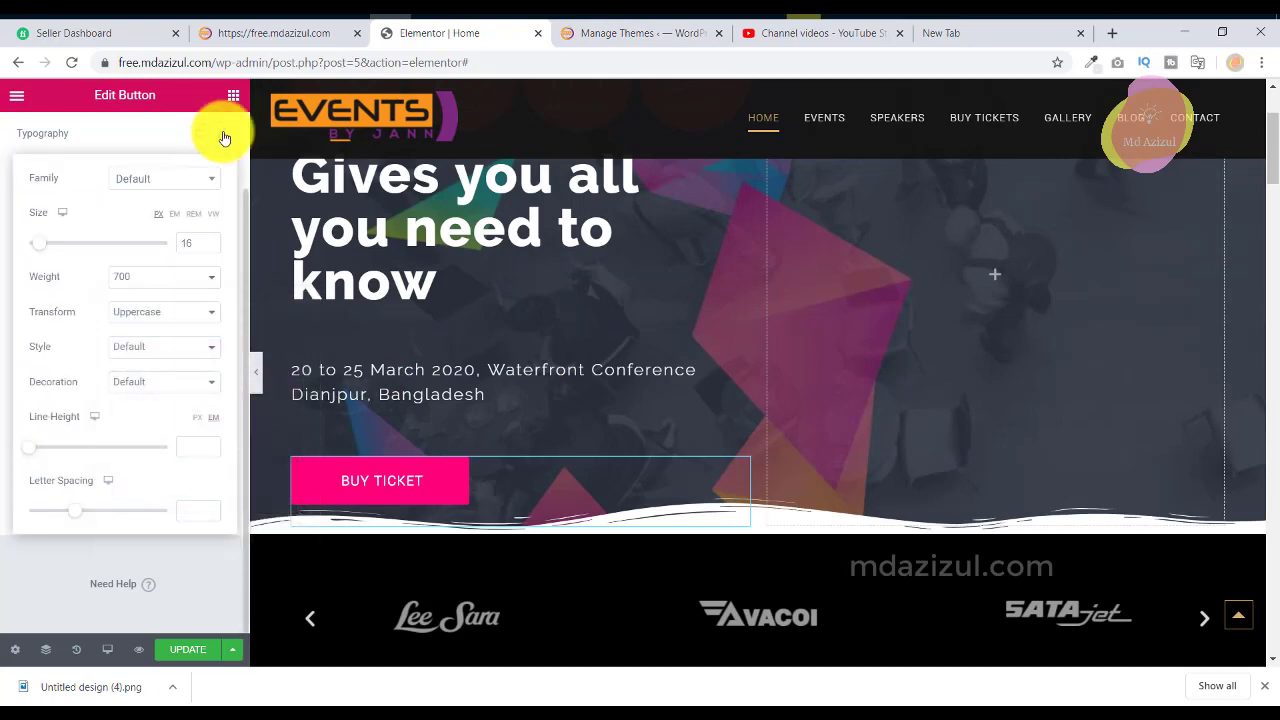
{"action": "left_click", "coordinate": [224, 138]}
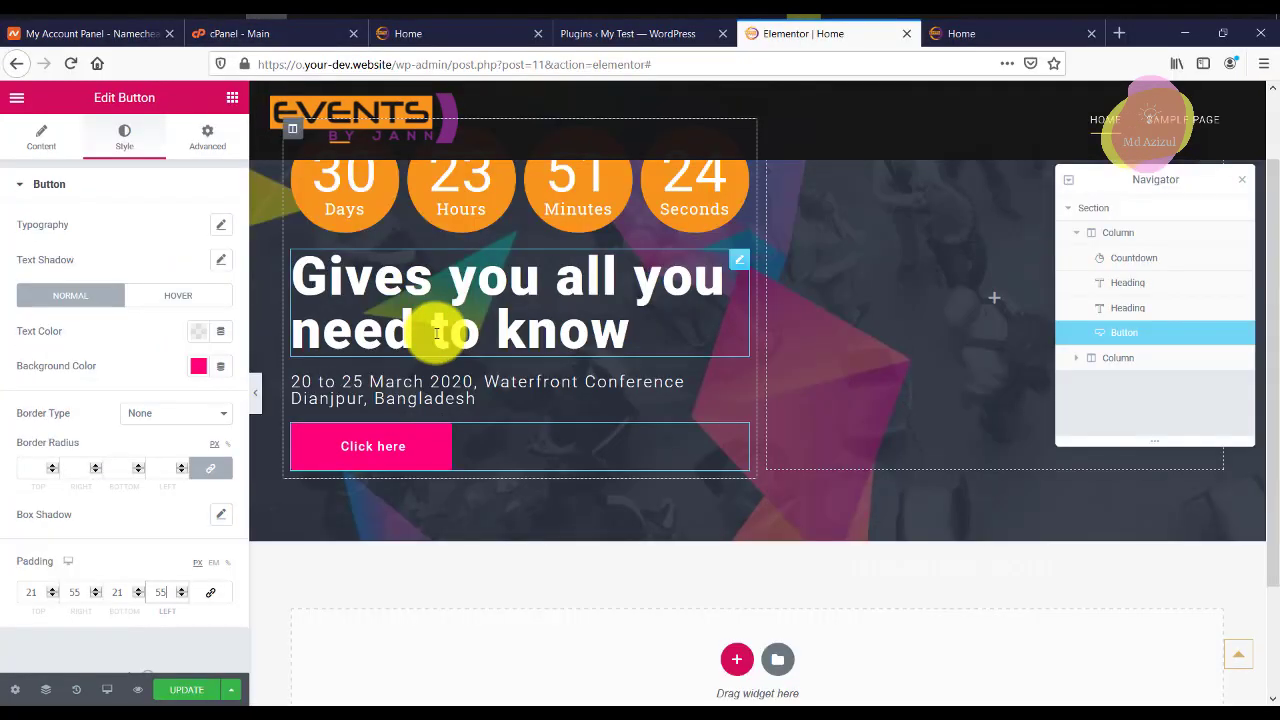
{"action": "left_click", "coordinate": [219, 225]}
{"action": "left_click", "coordinate": [185, 340]}
{"action": "type", "text": "16"}
{"action": "left_click", "coordinate": [175, 369]}
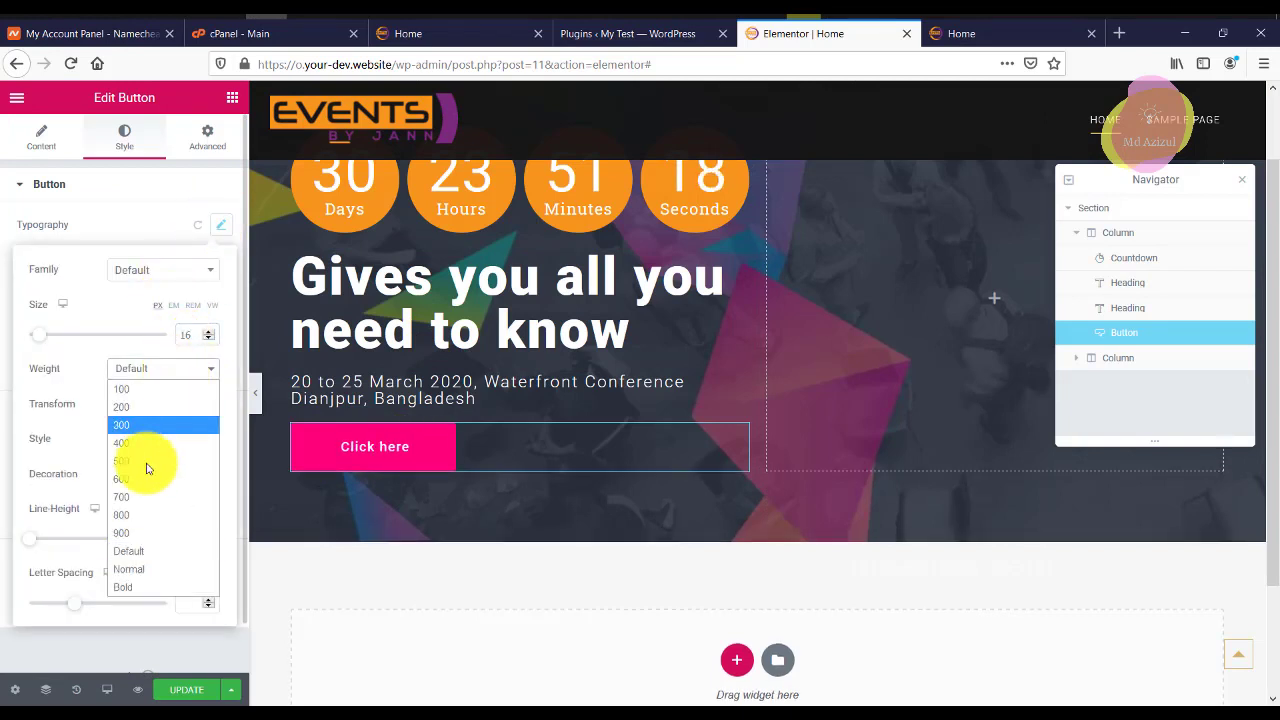
{"action": "left_click", "coordinate": [128, 497]}
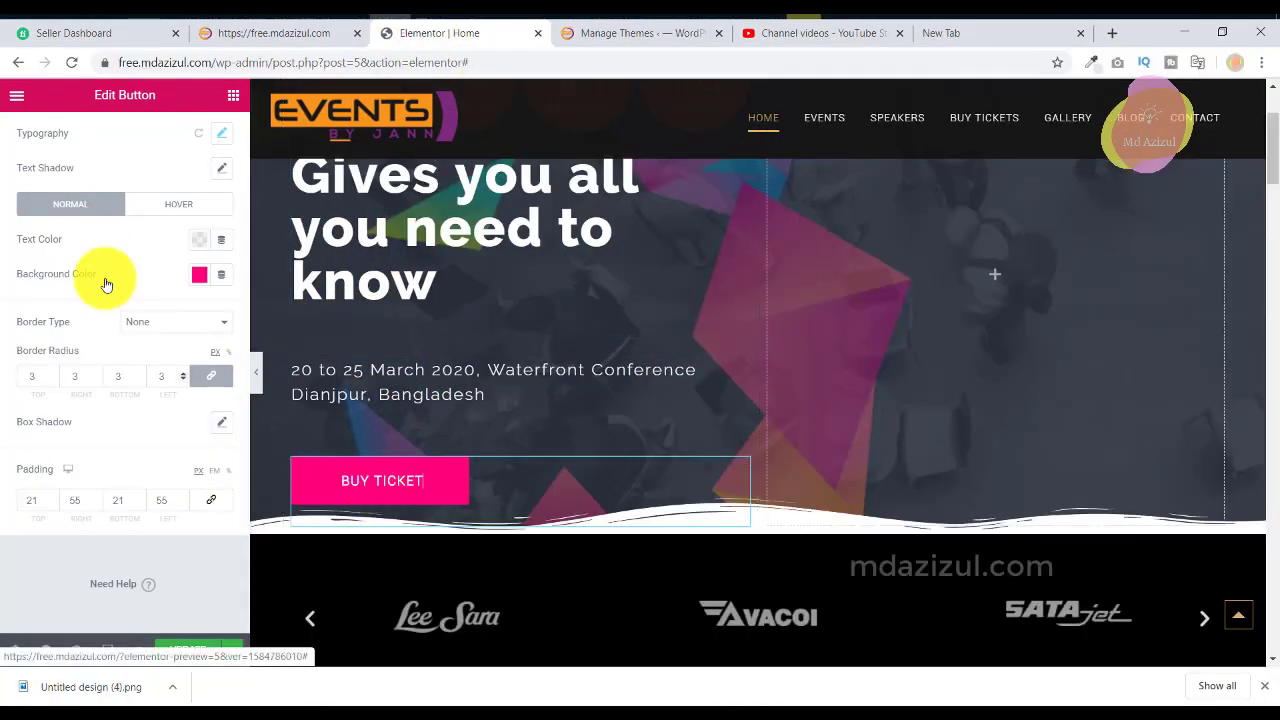
{"action": "scroll", "coordinate": [47, 145], "scroll_direction": "up", "scroll_amount": 2}
{"action": "left_click", "coordinate": [47, 145]}
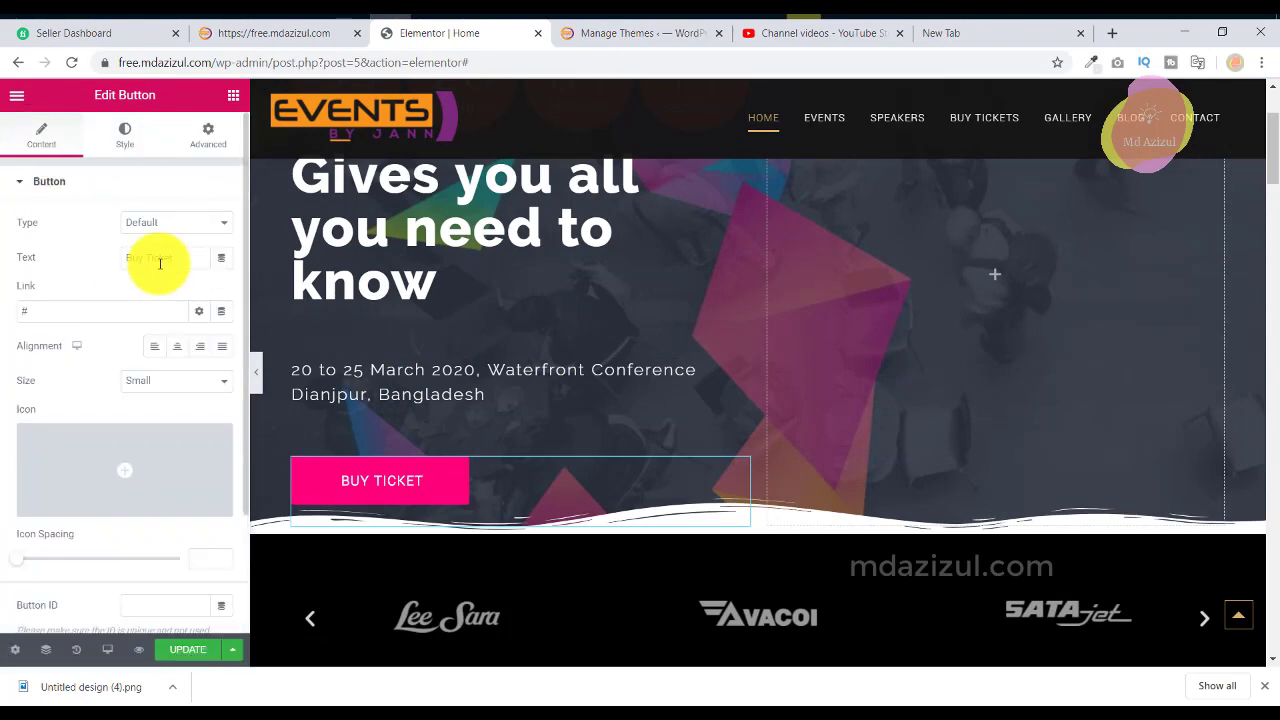
Change the button text to 'Buy Ticket', give it a 3 px border radius, and save with UPDATE.
{"action": "right_click", "coordinate": [161, 259]}
{"action": "left_click", "coordinate": [190, 289]}
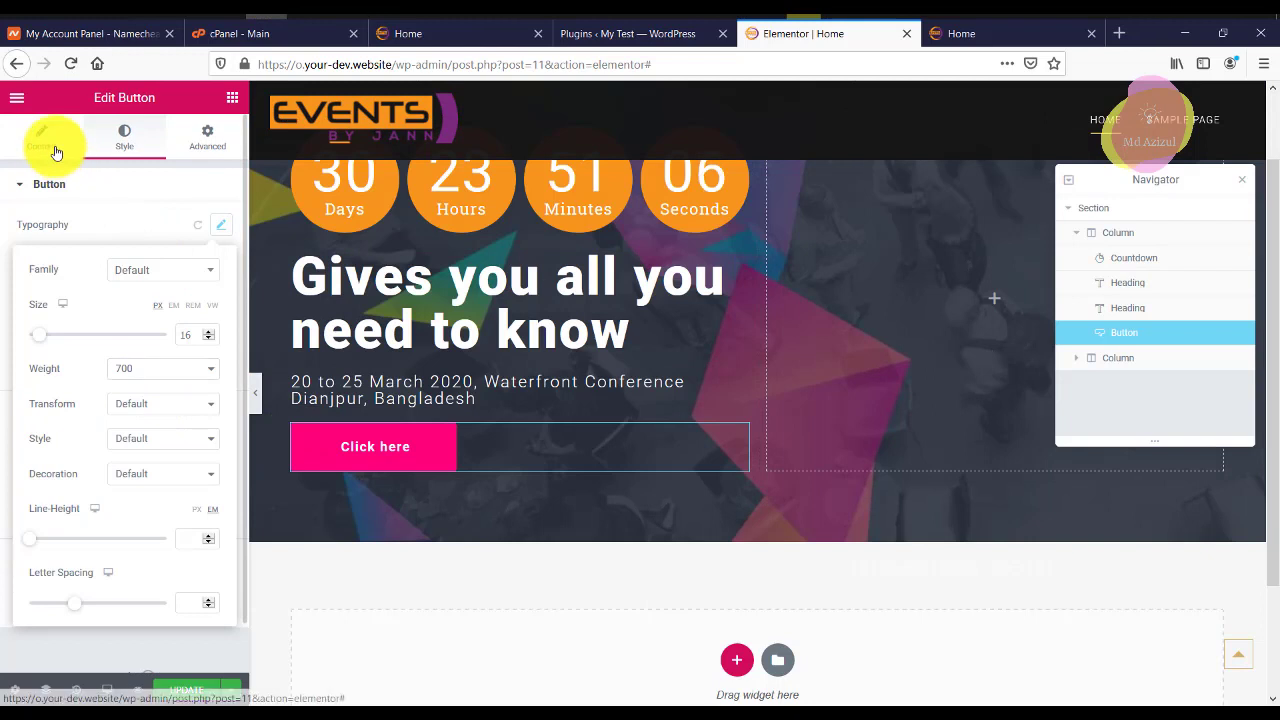
{"action": "left_click", "coordinate": [56, 150]}
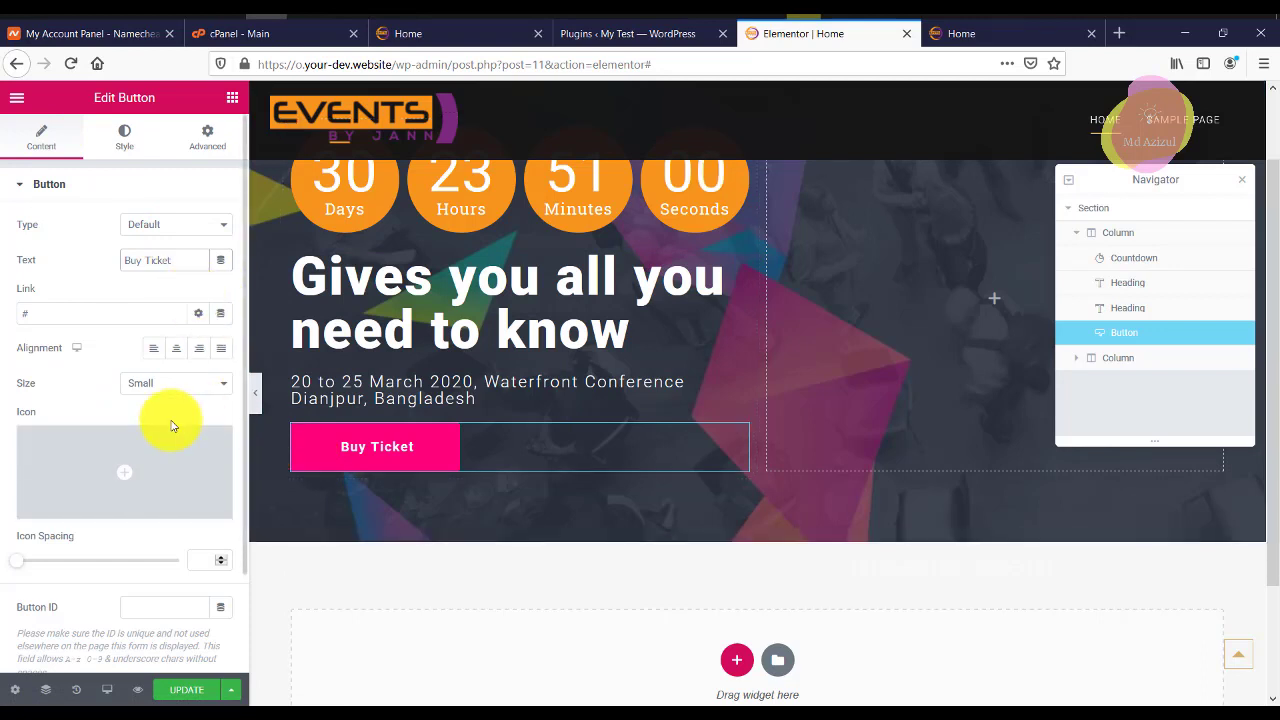
{"action": "left_click", "coordinate": [132, 141]}
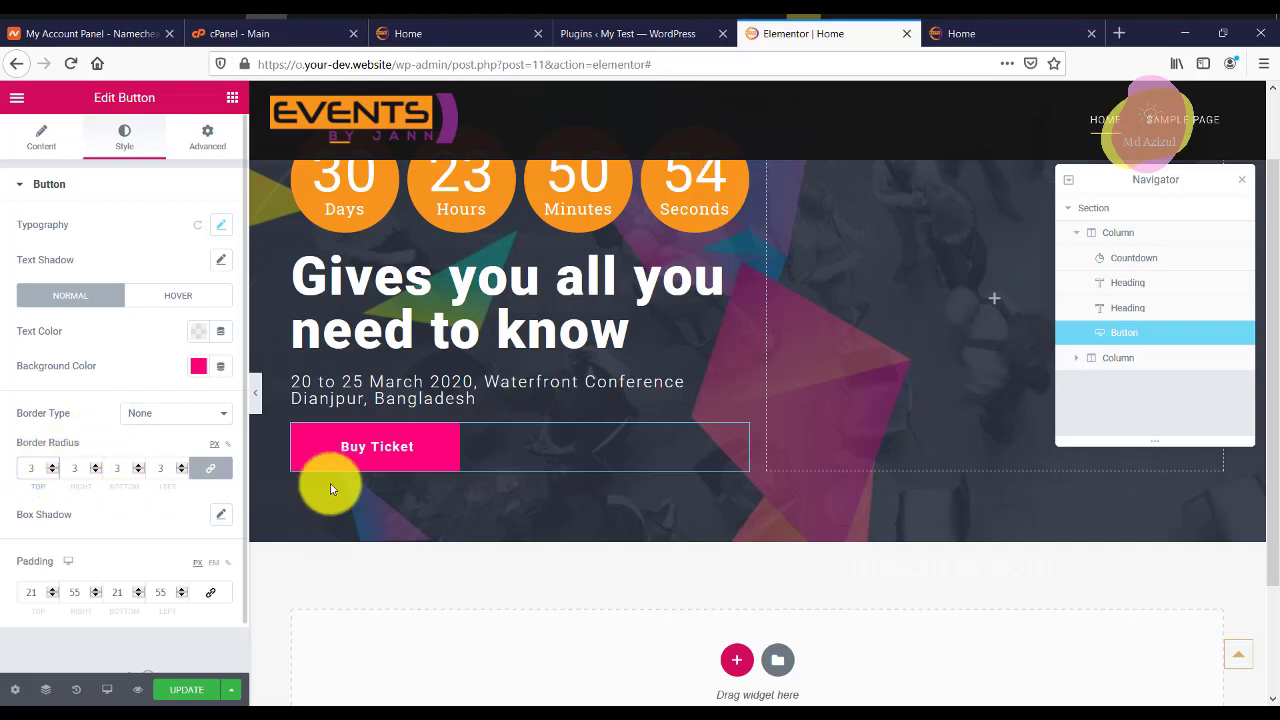
{"action": "left_click", "coordinate": [200, 690]}
{"action": "scroll", "coordinate": [514, 551], "scroll_direction": "up", "scroll_amount": 2}
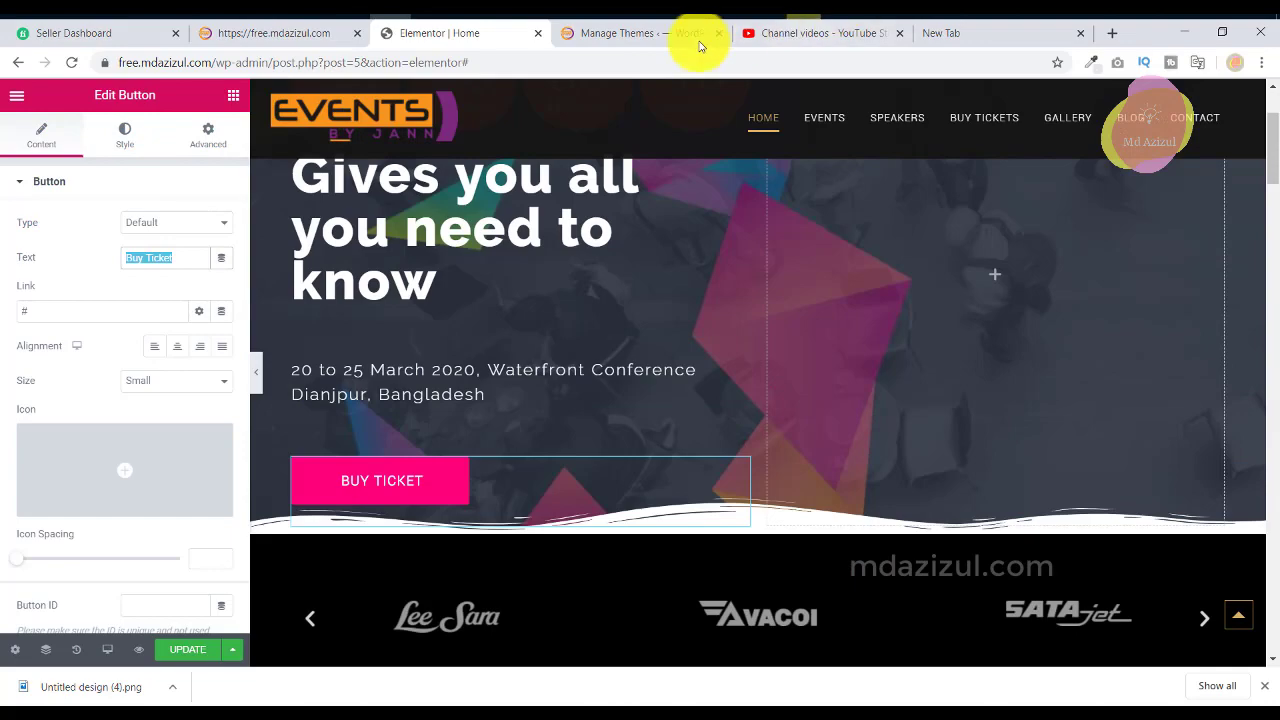
{"action": "left_click", "coordinate": [657, 35]}
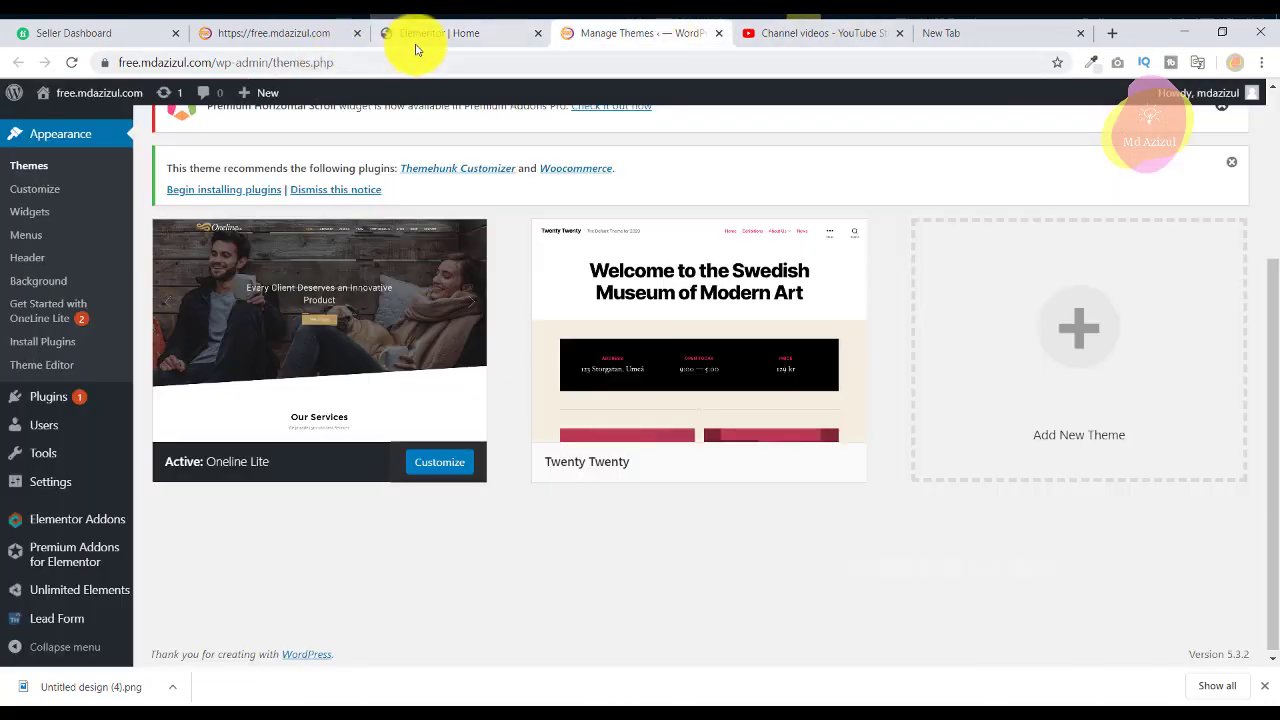
{"action": "left_click", "coordinate": [295, 34]}
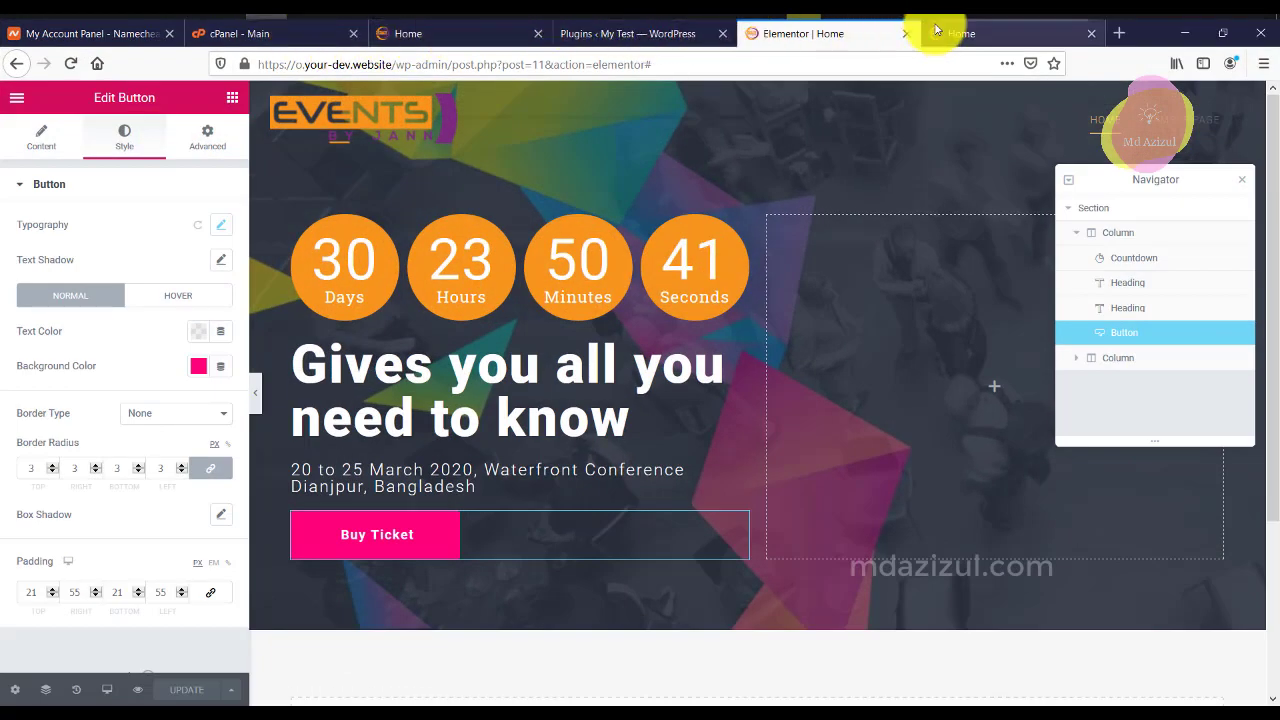
{"action": "left_click", "coordinate": [935, 30]}
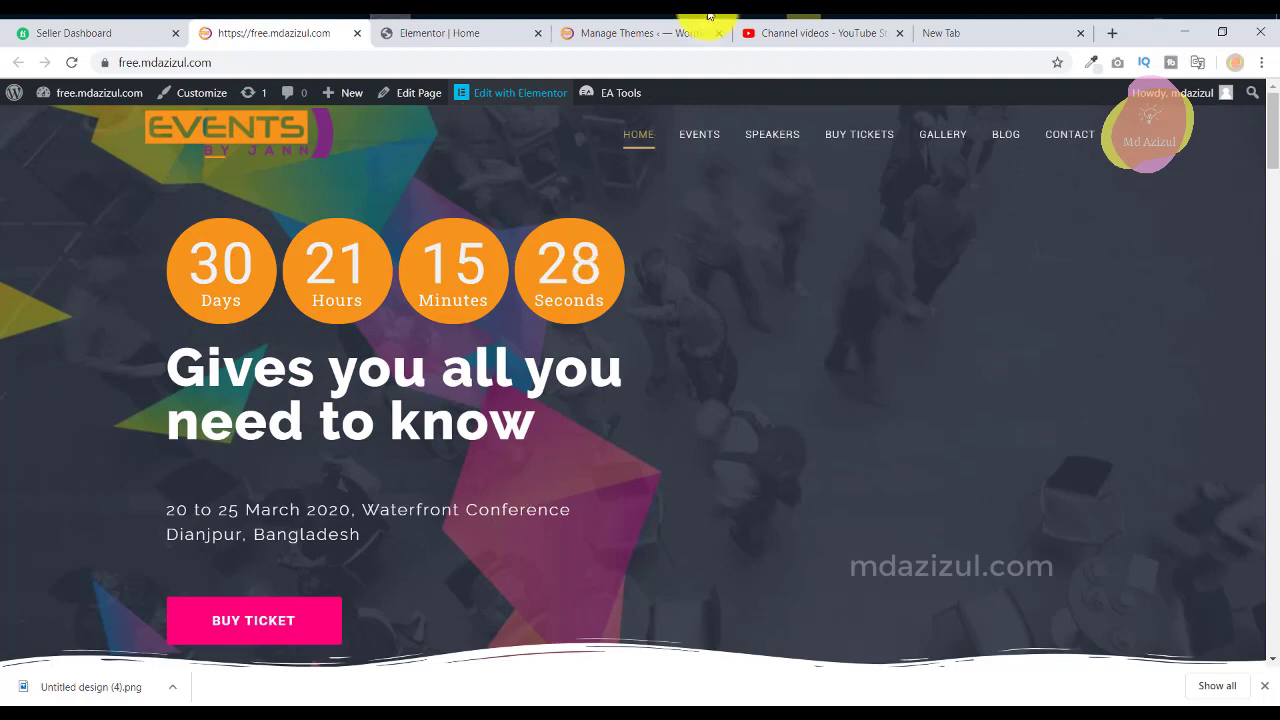
{"action": "left_click", "coordinate": [490, 33]}
{"action": "scroll", "coordinate": [700, 335], "scroll_direction": "down", "scroll_amount": 3}
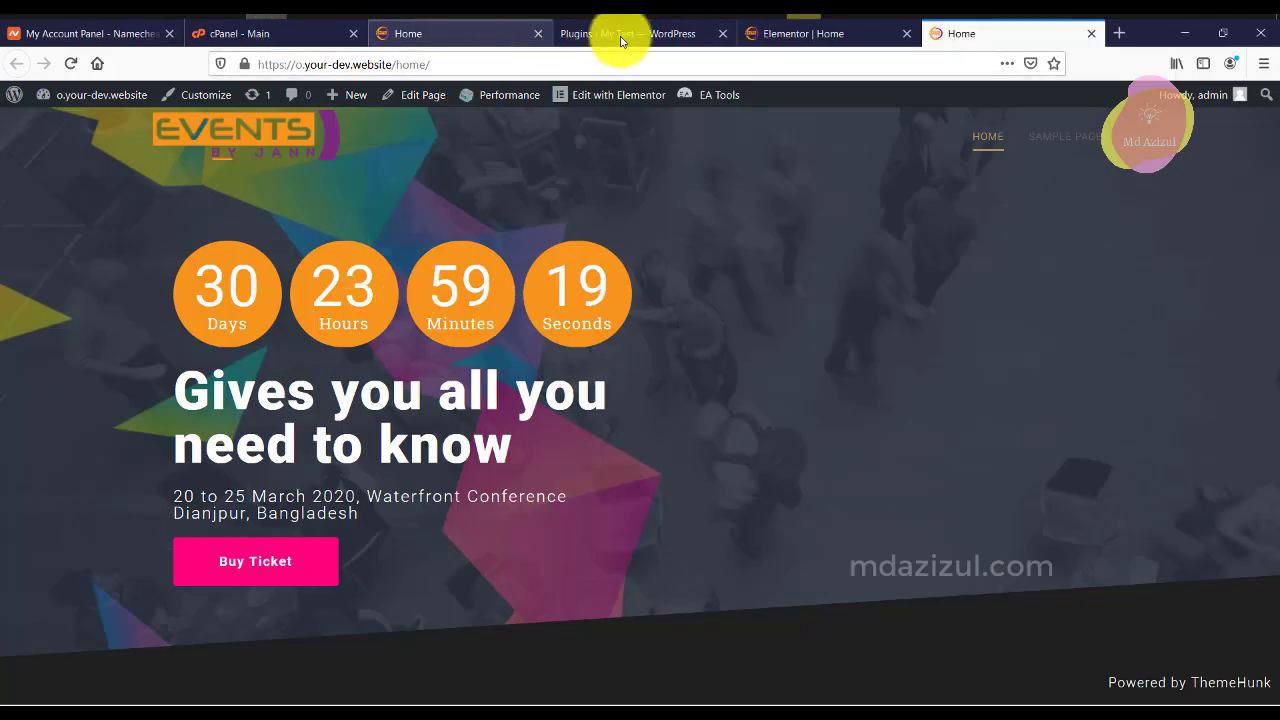
{"action": "left_click", "coordinate": [830, 33]}
{"action": "scroll", "coordinate": [845, 525], "scroll_direction": "down", "scroll_amount": 3}
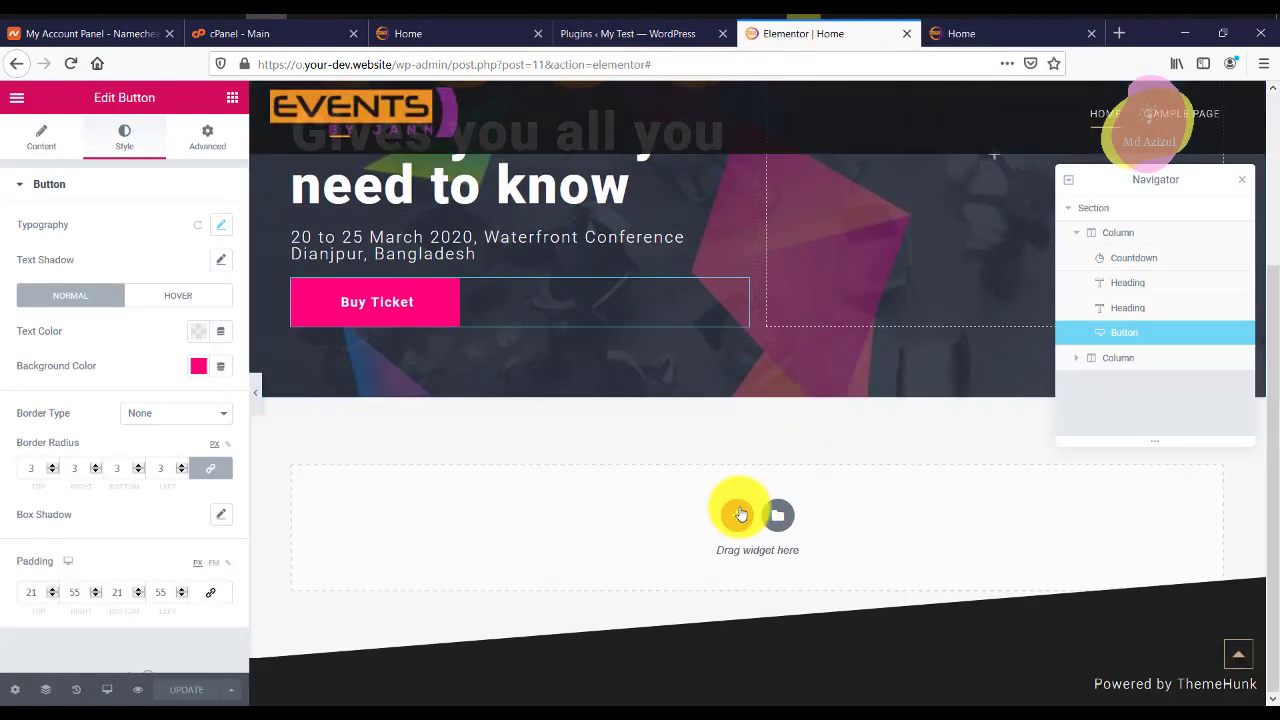
Add a single-column section below the hero and drop an Image Carousel widget into it.
{"action": "left_click", "coordinate": [736, 515]}
{"action": "left_click", "coordinate": [531, 556]}
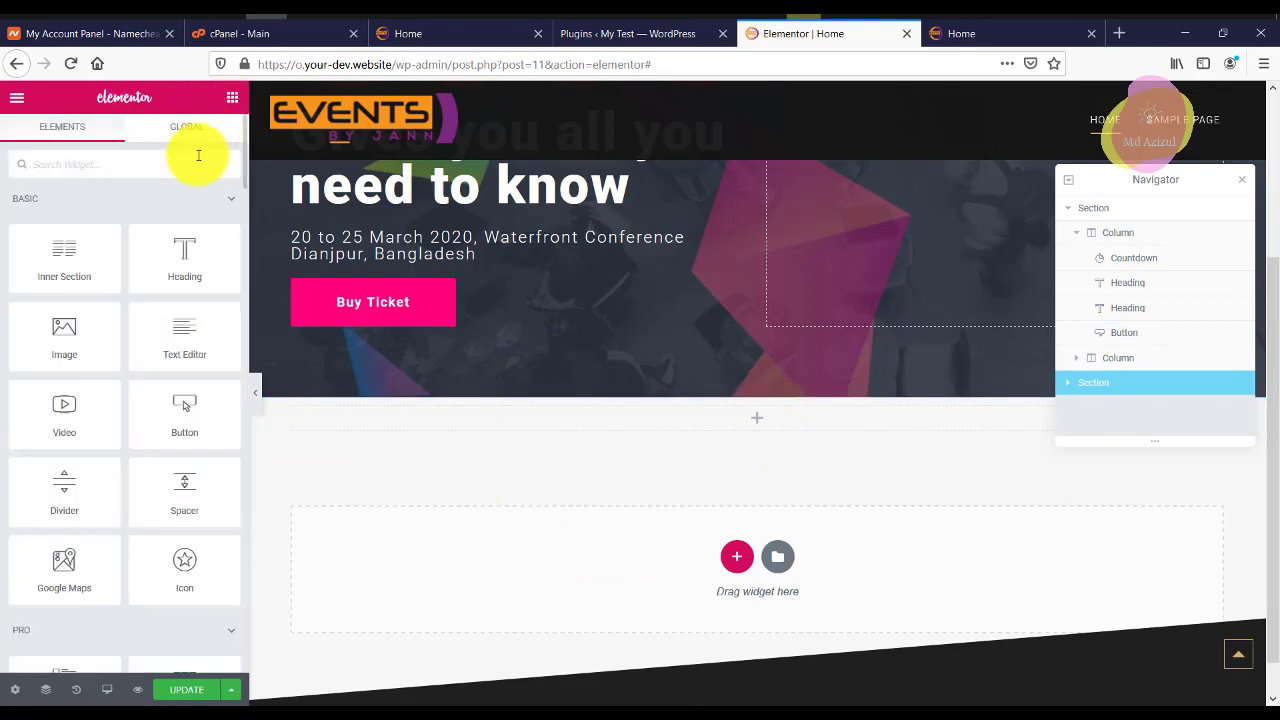
{"action": "type", "text": "scr"}
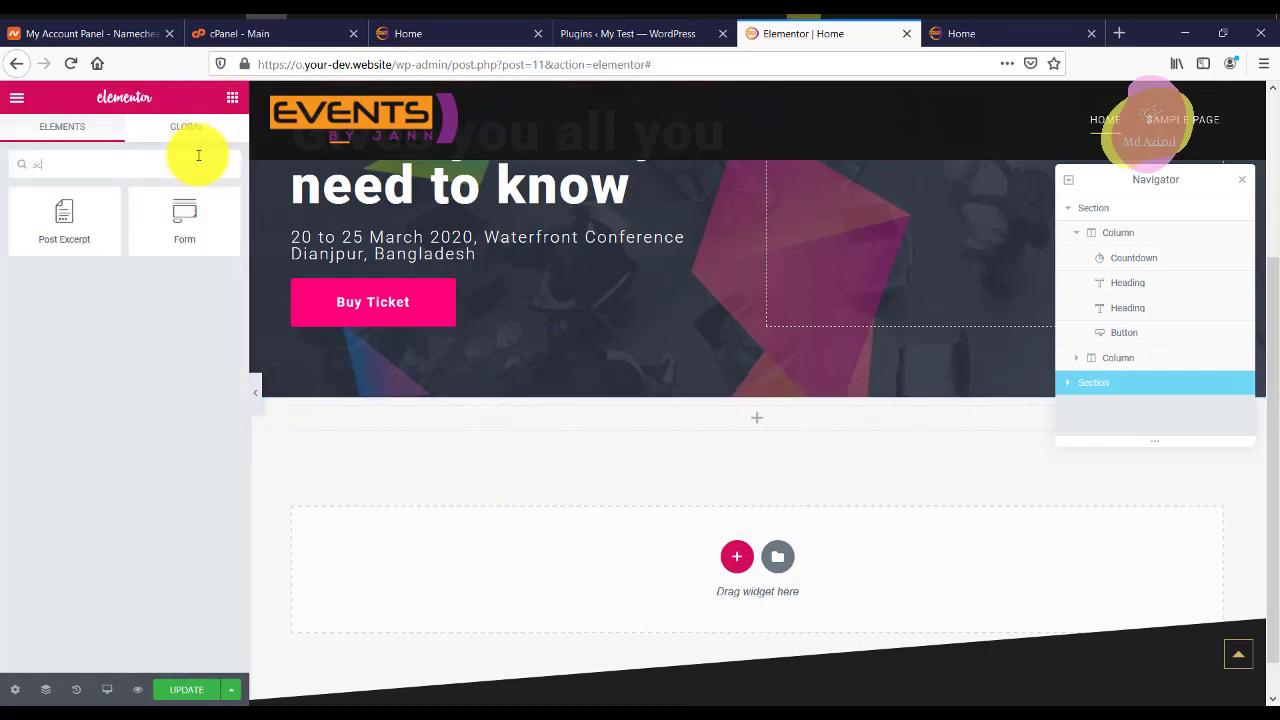
{"action": "key", "text": "BackSpace"}
{"action": "key", "text": "BackSpace"}
{"action": "key", "text": "BackSpace"}
{"action": "type", "text": "sc"}
{"action": "key", "text": "BackSpace"}
{"action": "key", "text": "BackSpace"}
{"action": "type", "text": "sl"}
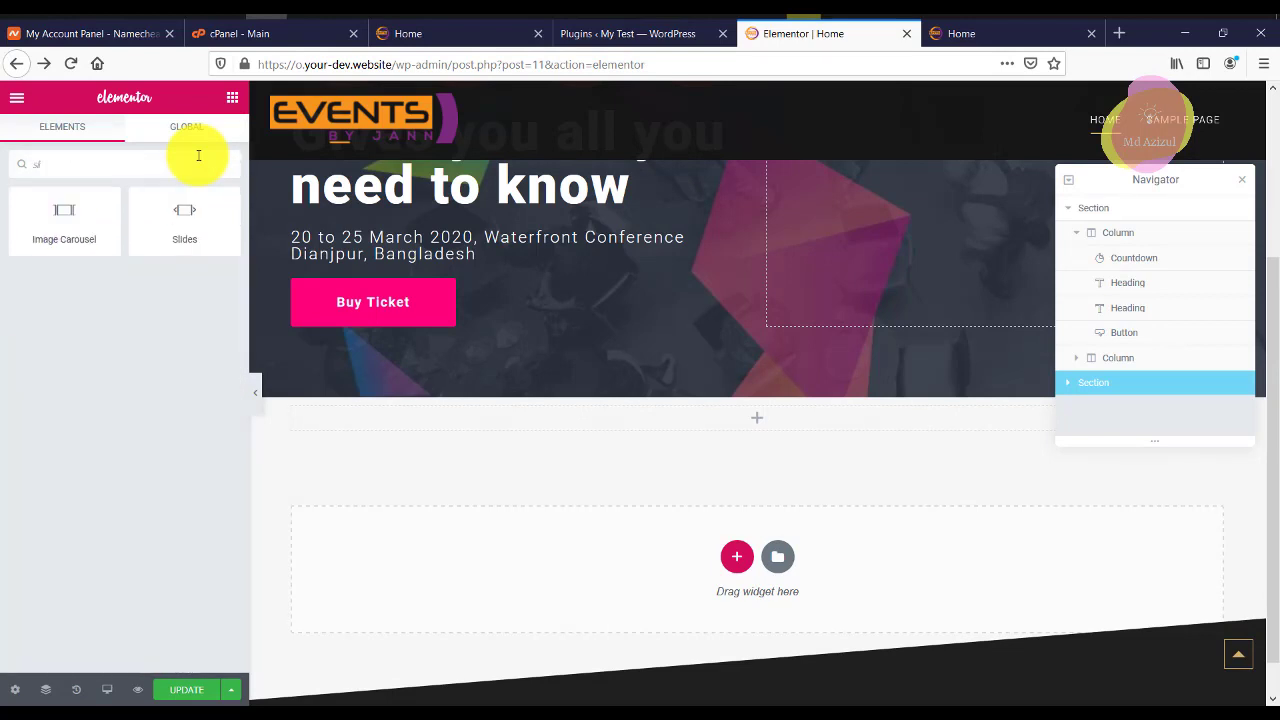
{"action": "type", "text": "i"}
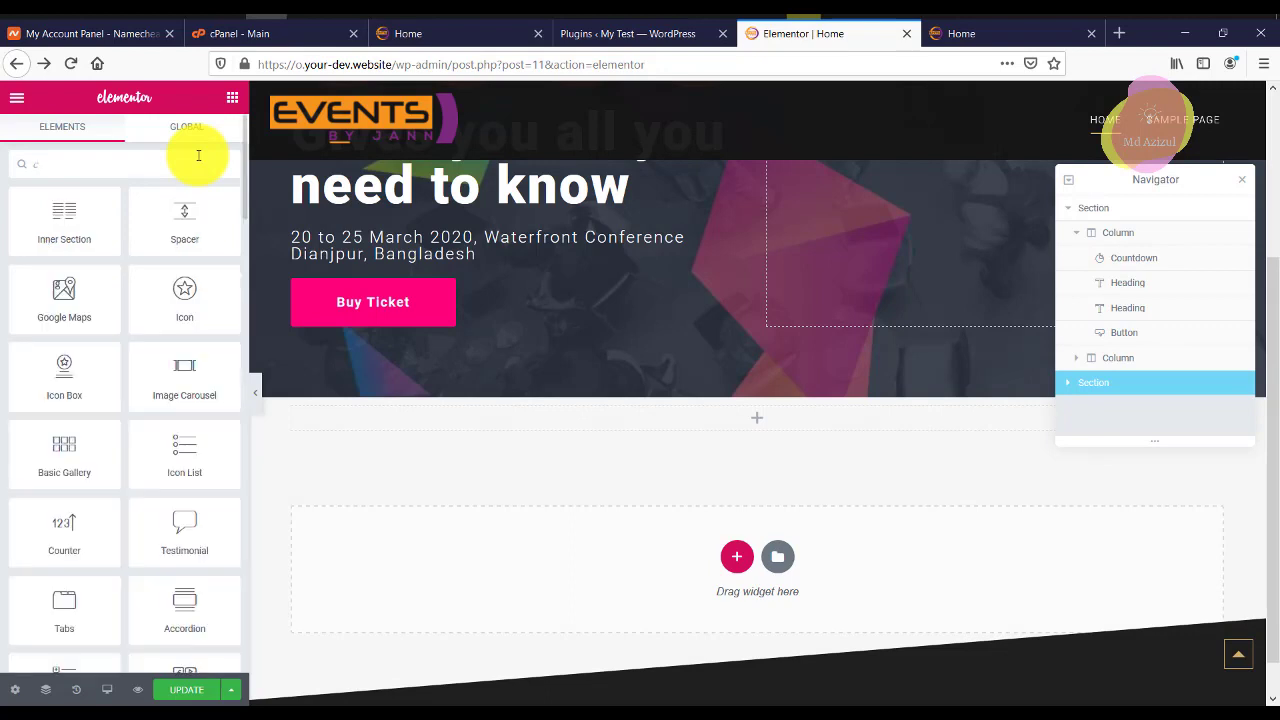
{"action": "type", "text": "ar"}
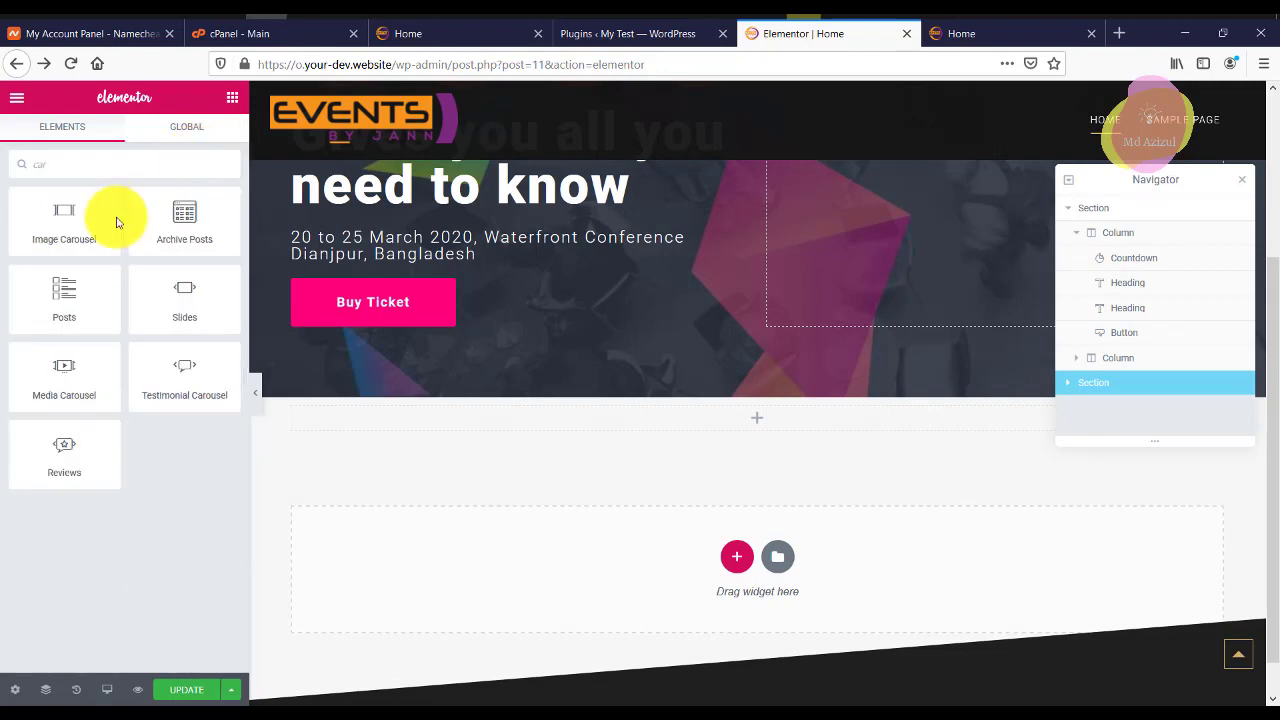
{"action": "left_click_drag", "start_coordinate": [80, 223], "coordinate": [755, 414]}
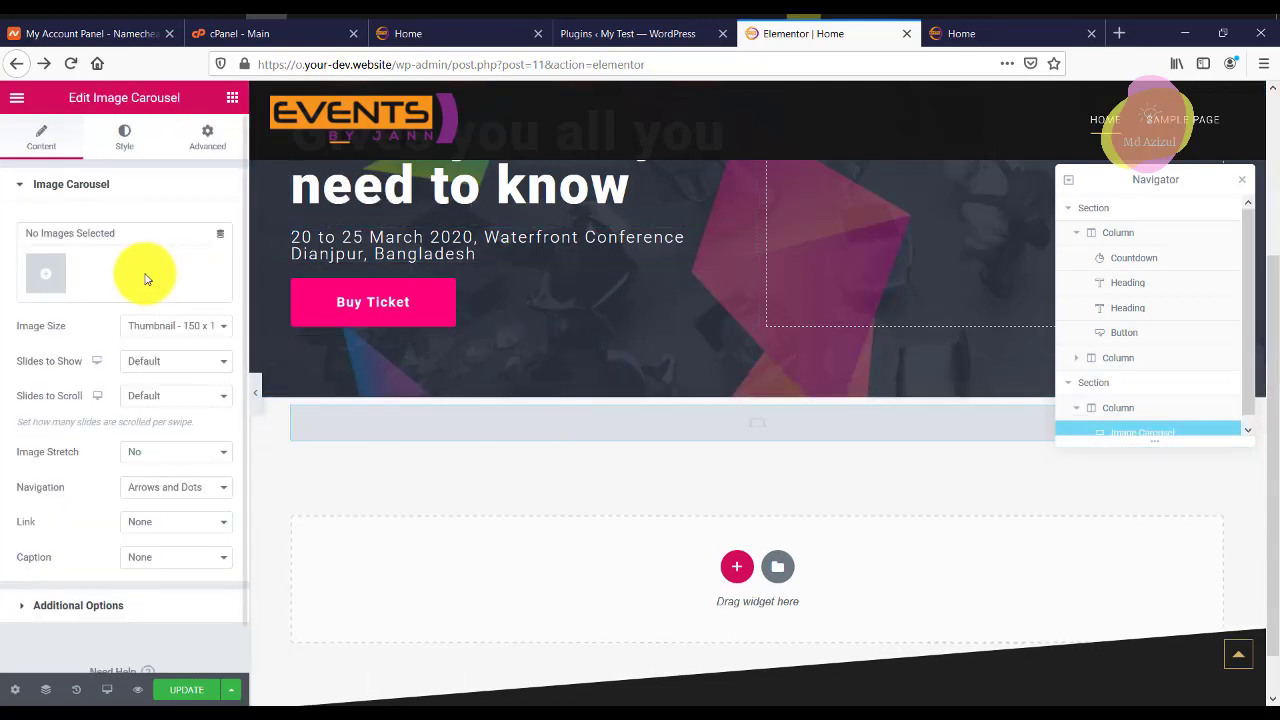
Open the carousel's media window and browse the computer for sponsor logo files.
{"action": "left_click", "coordinate": [51, 271]}
{"action": "left_click", "coordinate": [259, 170]}
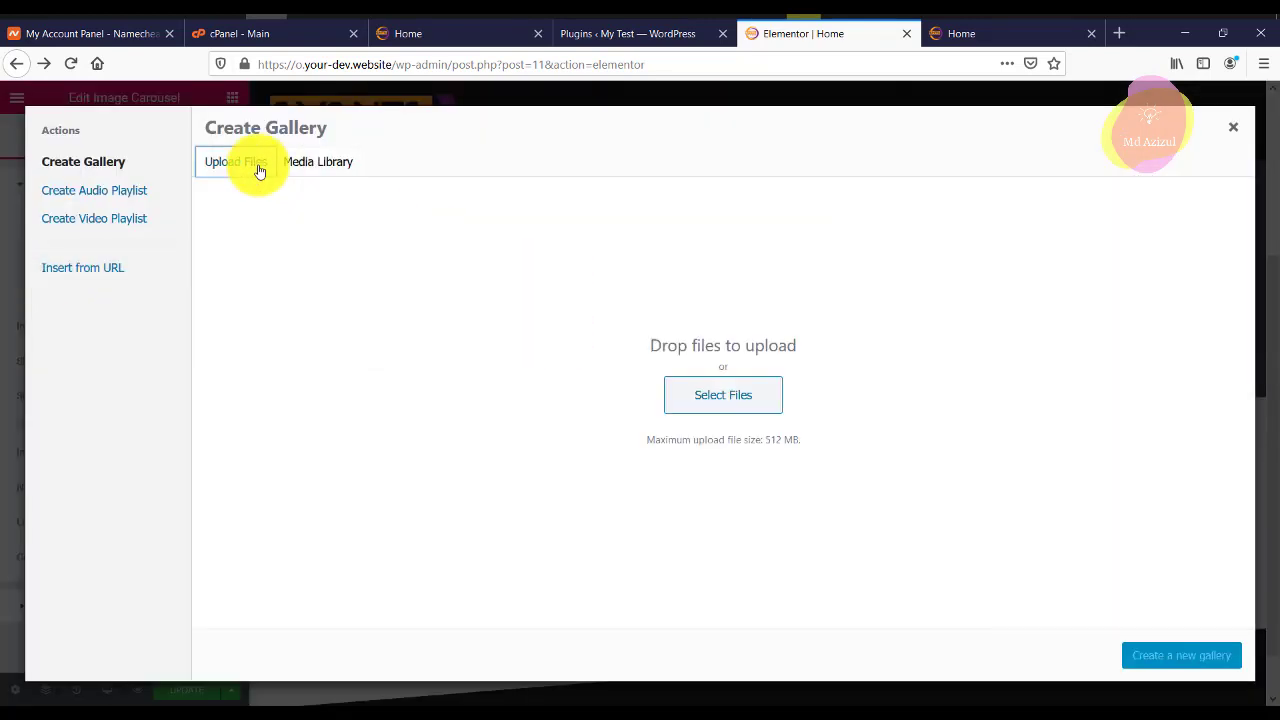
{"action": "left_click", "coordinate": [730, 405]}
{"action": "scroll", "coordinate": [463, 265], "scroll_direction": "down", "scroll_amount": 5}
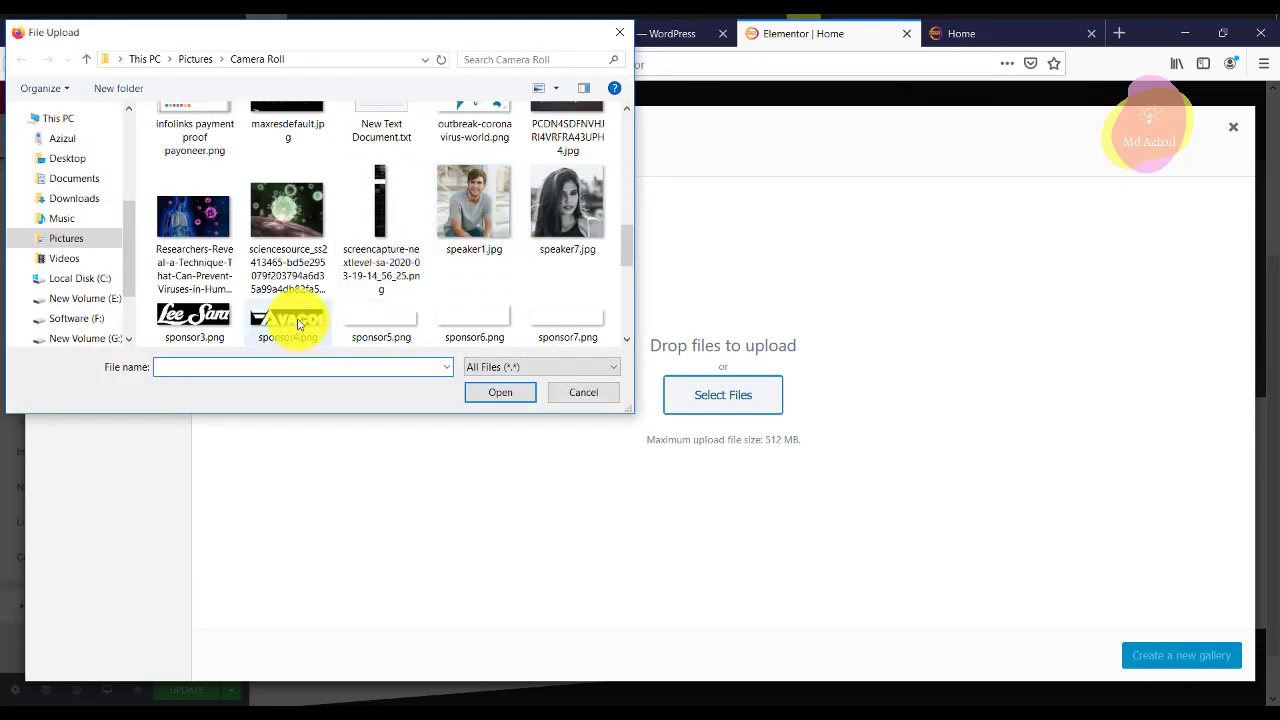
{"action": "scroll", "coordinate": [299, 330], "scroll_direction": "down", "scroll_amount": 2}
{"action": "scroll", "coordinate": [333, 249], "scroll_direction": "up", "scroll_amount": 1}
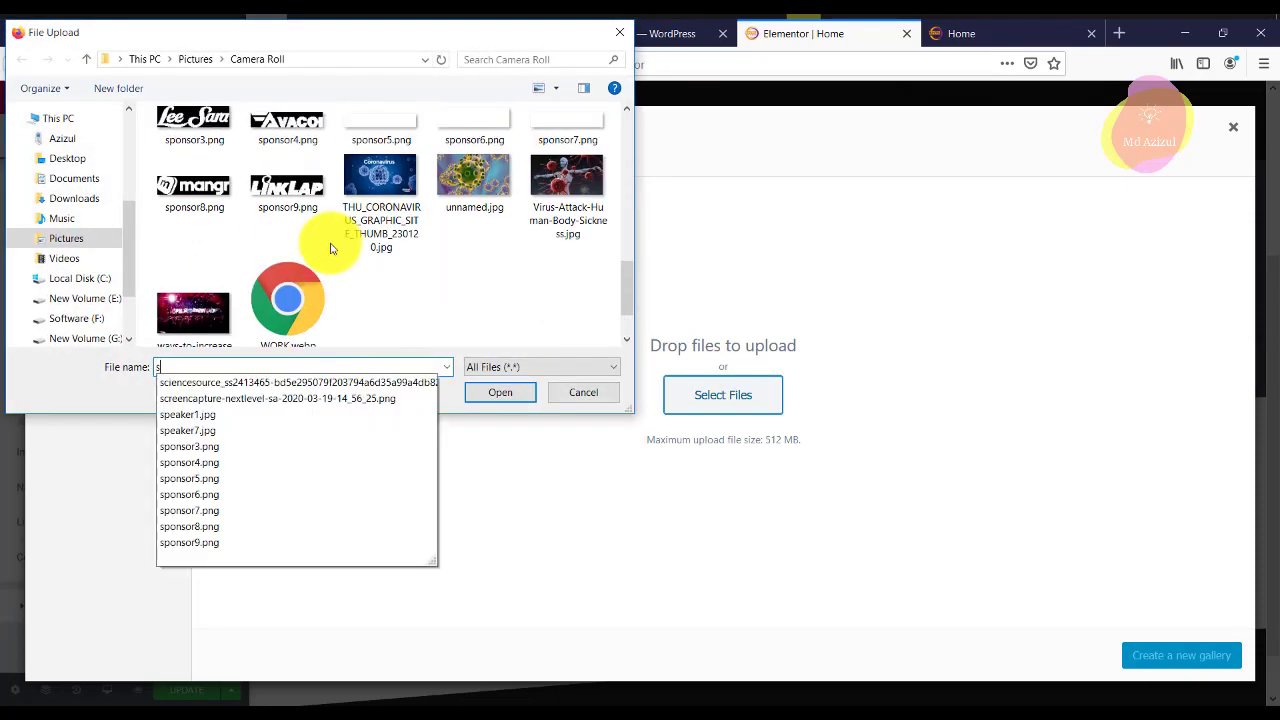
{"action": "left_click", "coordinate": [340, 190]}
{"action": "scroll", "coordinate": [283, 225], "scroll_direction": "up", "scroll_amount": 3}
{"action": "scroll", "coordinate": [265, 236], "scroll_direction": "down", "scroll_amount": 1}
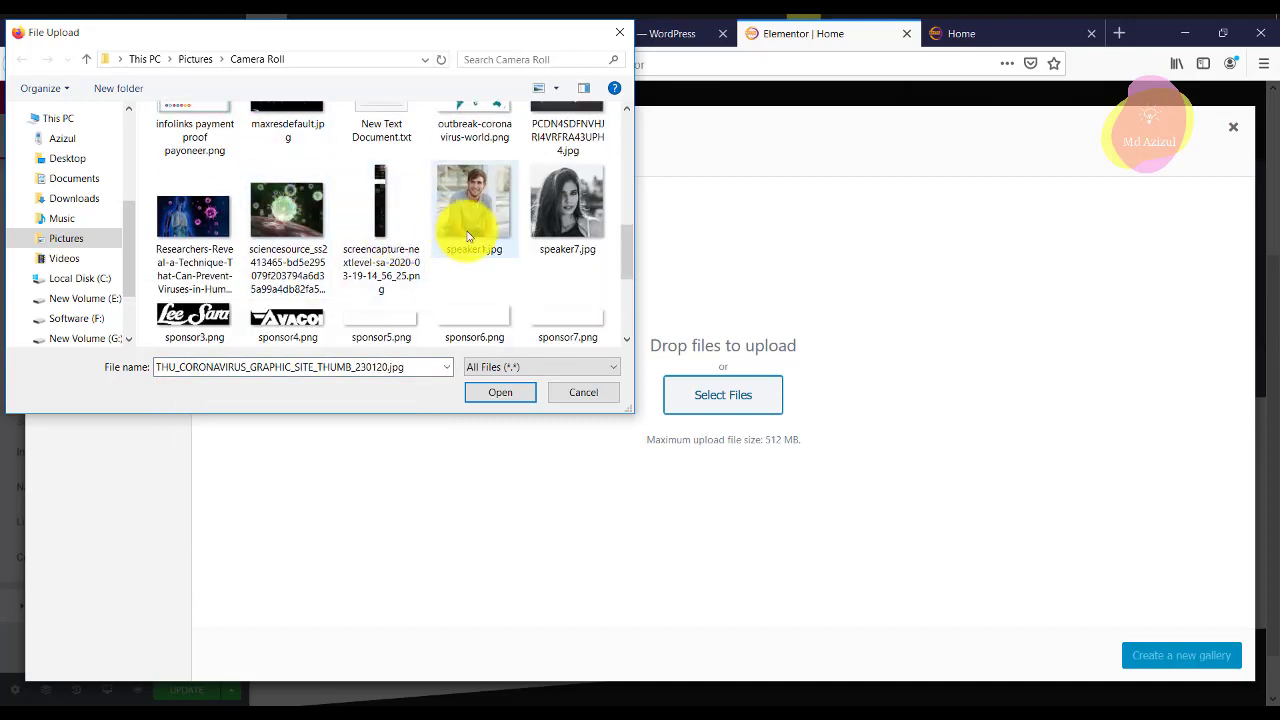
Upload sponsor3–sponsor9.png and insert them into the carousel as a seven-image gallery.
{"action": "left_click", "coordinate": [215, 318]}
{"action": "left_click", "coordinate": [300, 318], "text": "ctrl"}
{"action": "left_click", "coordinate": [385, 318], "text": "ctrl"}
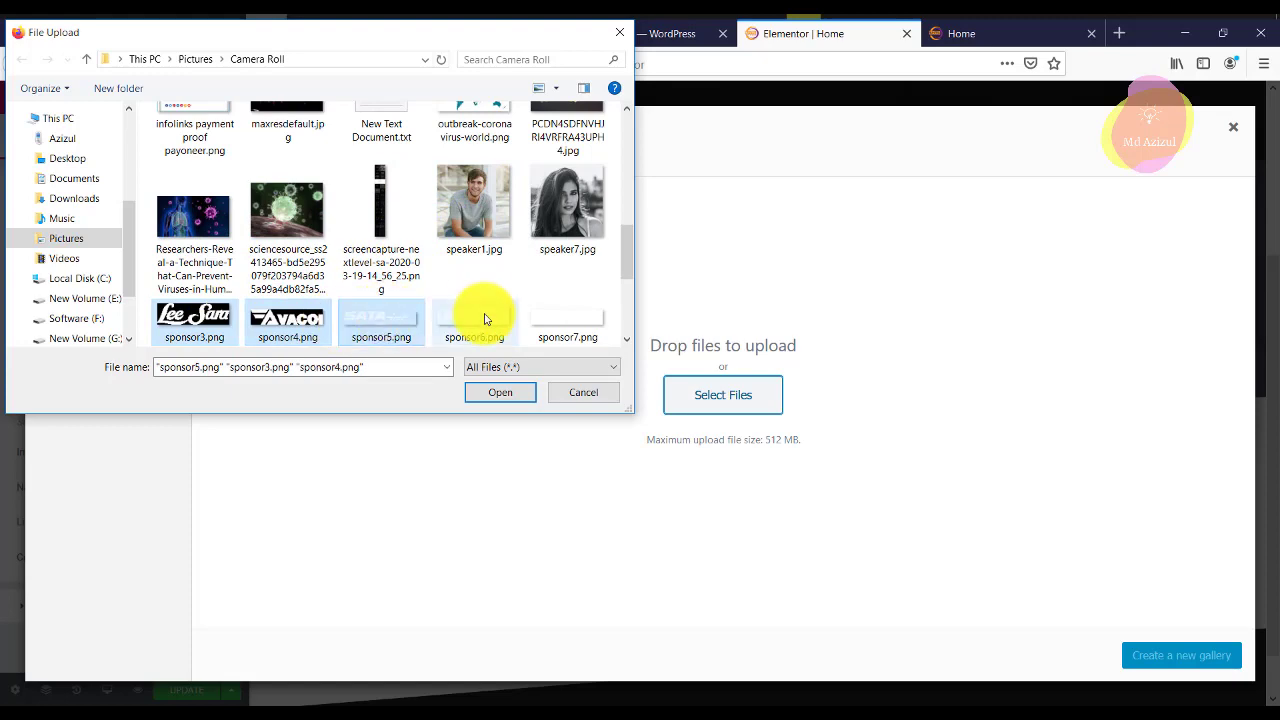
{"action": "scroll", "coordinate": [545, 272], "scroll_direction": "down", "scroll_amount": 1}
{"action": "left_click", "coordinate": [214, 285], "text": "ctrl"}
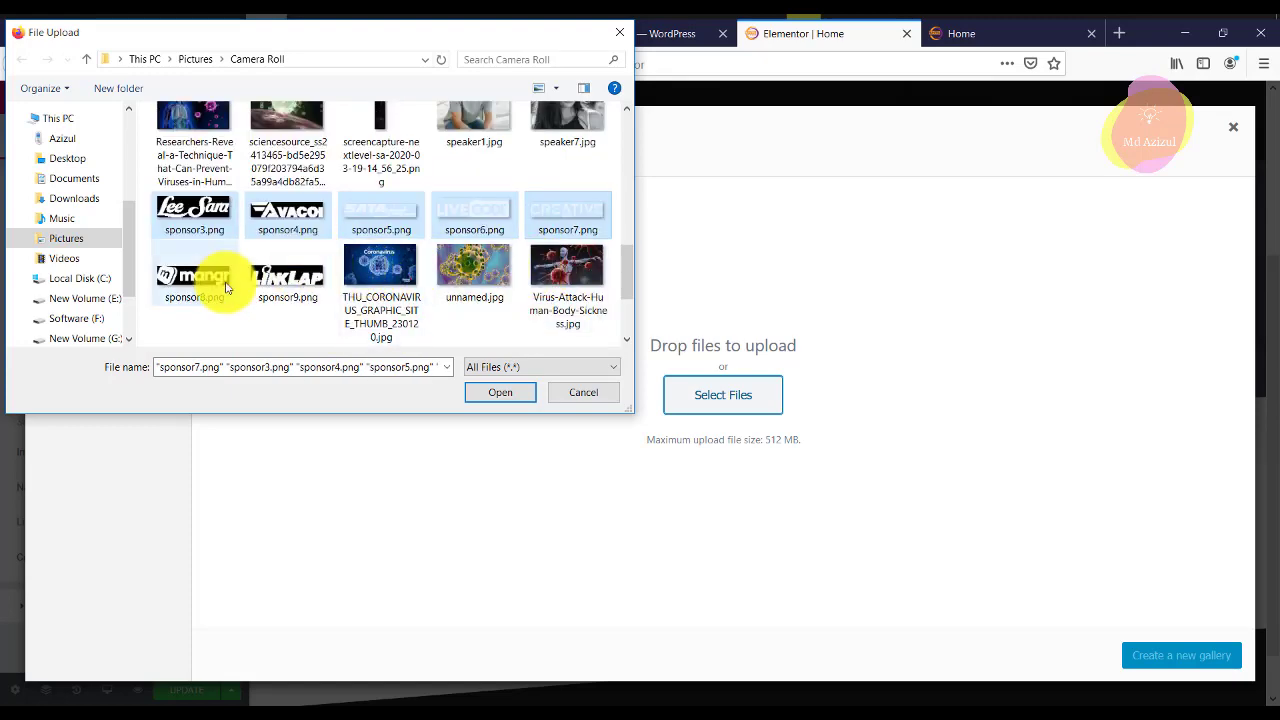
{"action": "left_click", "coordinate": [287, 280], "text": "ctrl"}
{"action": "left_click", "coordinate": [507, 391]}
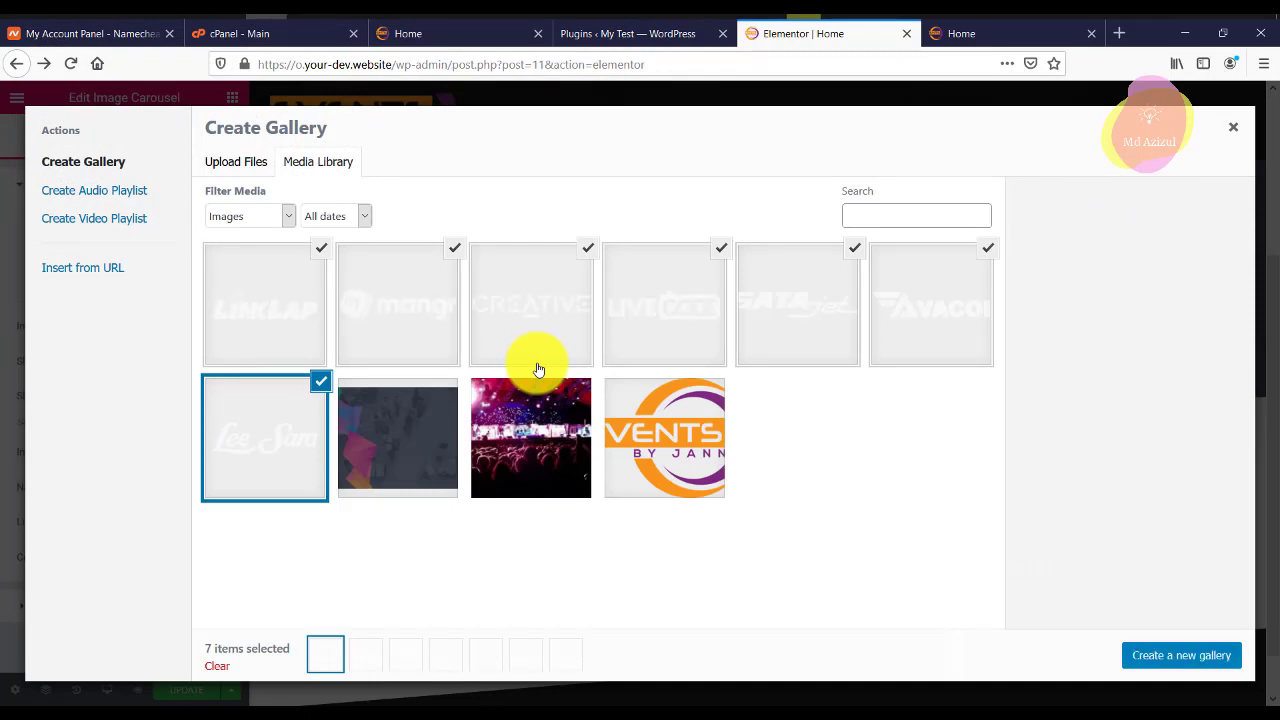
{"action": "left_click", "coordinate": [1162, 655]}
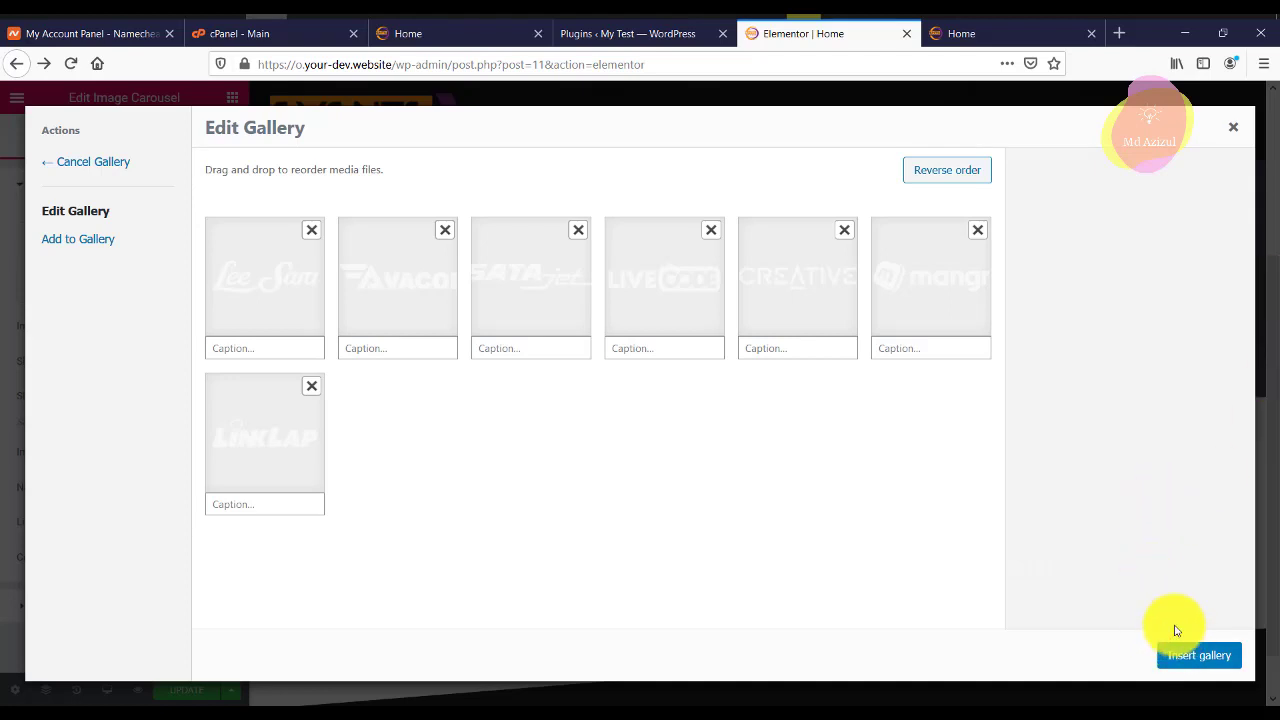
{"action": "left_click", "coordinate": [1197, 656]}
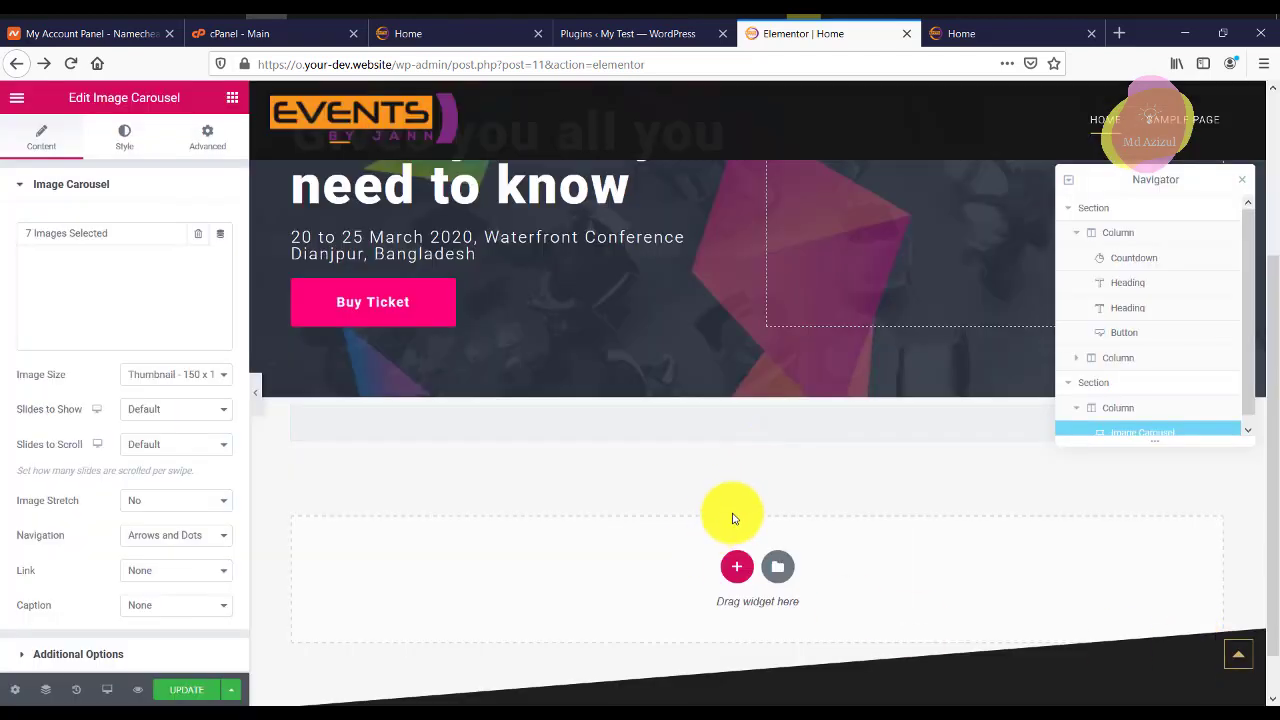
{"action": "scroll", "coordinate": [152, 405], "scroll_direction": "down", "scroll_amount": 1}
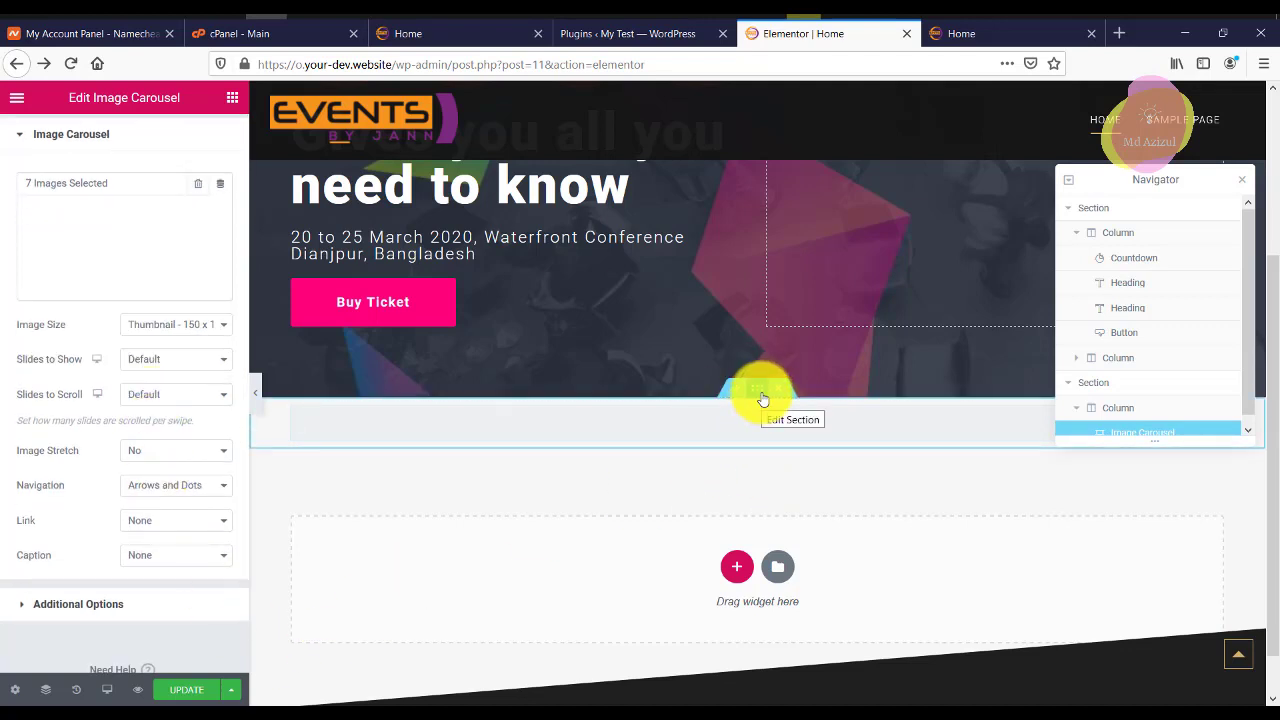
Give the carousel section a Classic background with the black colour swatch.
{"action": "left_click", "coordinate": [762, 389]}
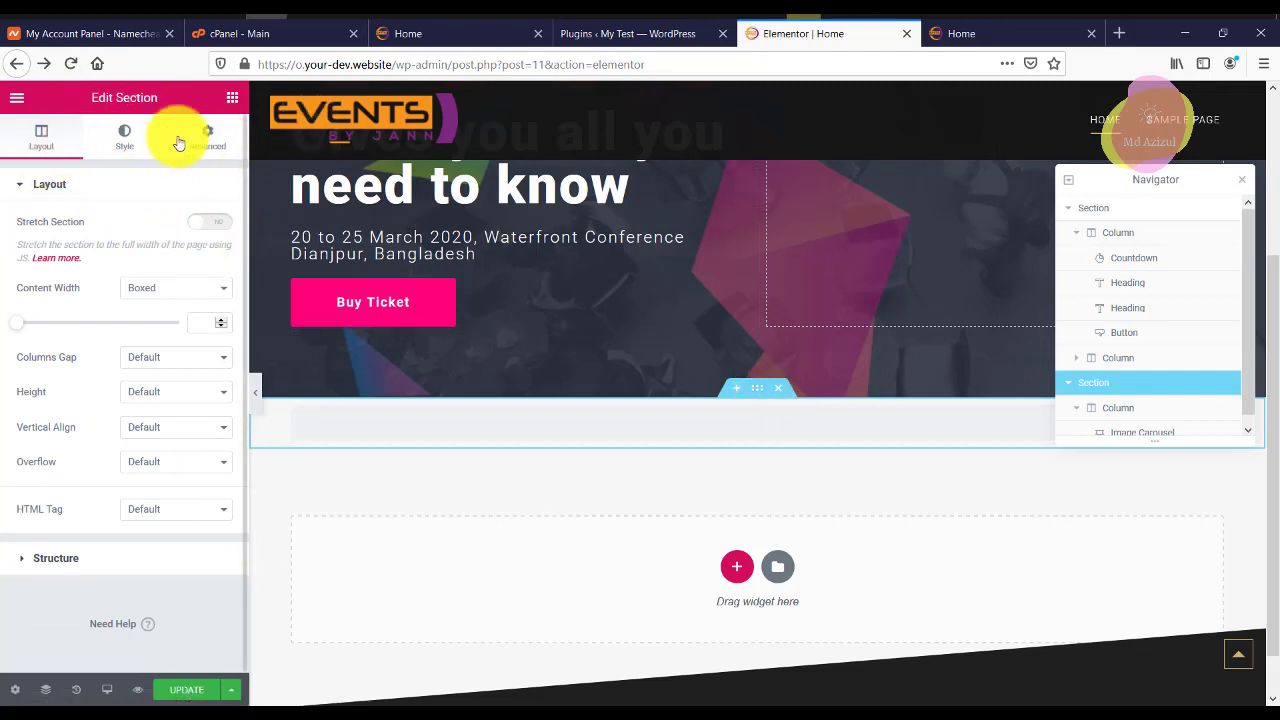
{"action": "left_click", "coordinate": [133, 139]}
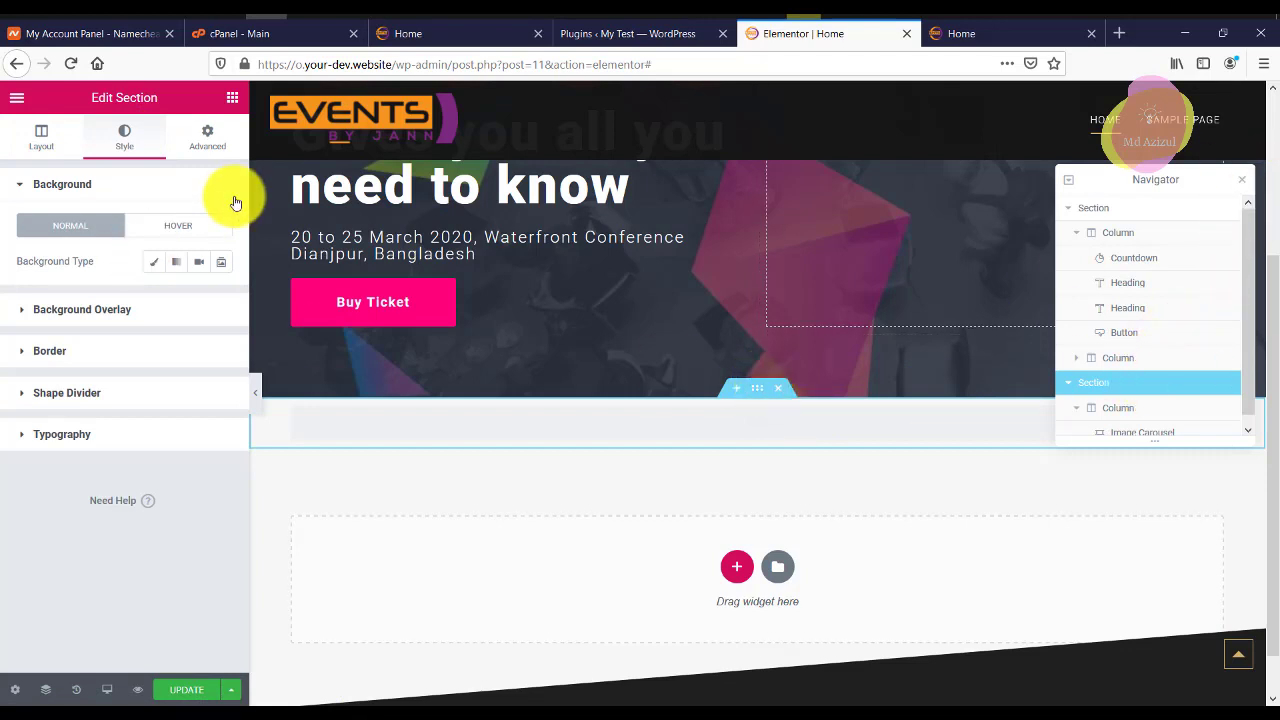
{"action": "left_click", "coordinate": [152, 261]}
{"action": "left_click", "coordinate": [198, 296]}
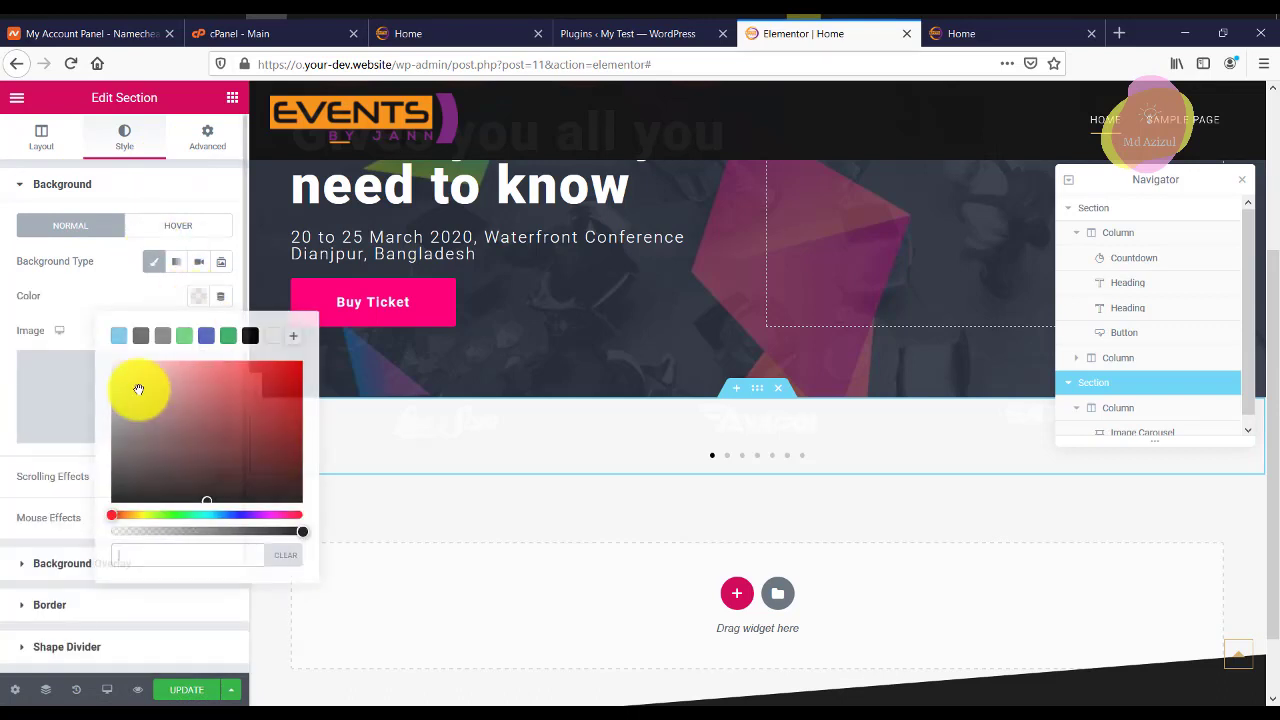
{"action": "left_click_drag", "start_coordinate": [274, 393], "coordinate": [282, 365]}
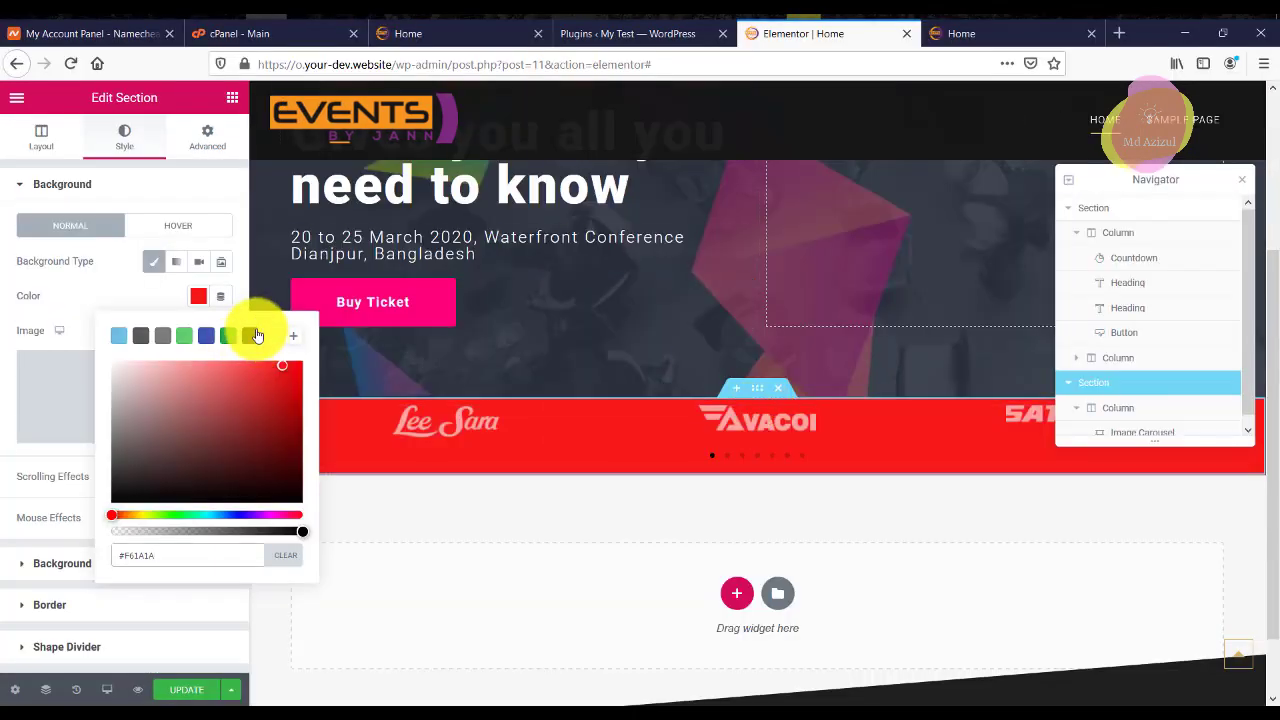
{"action": "left_click", "coordinate": [256, 335]}
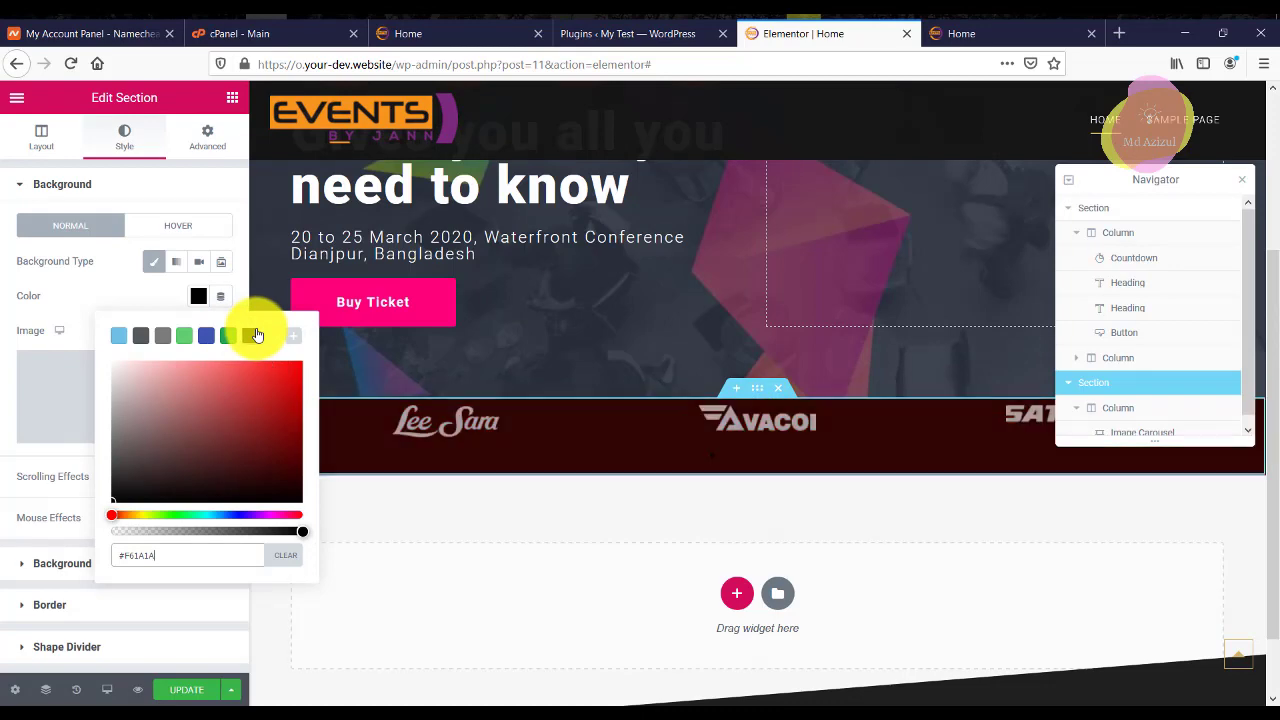
{"action": "left_click", "coordinate": [229, 140]}
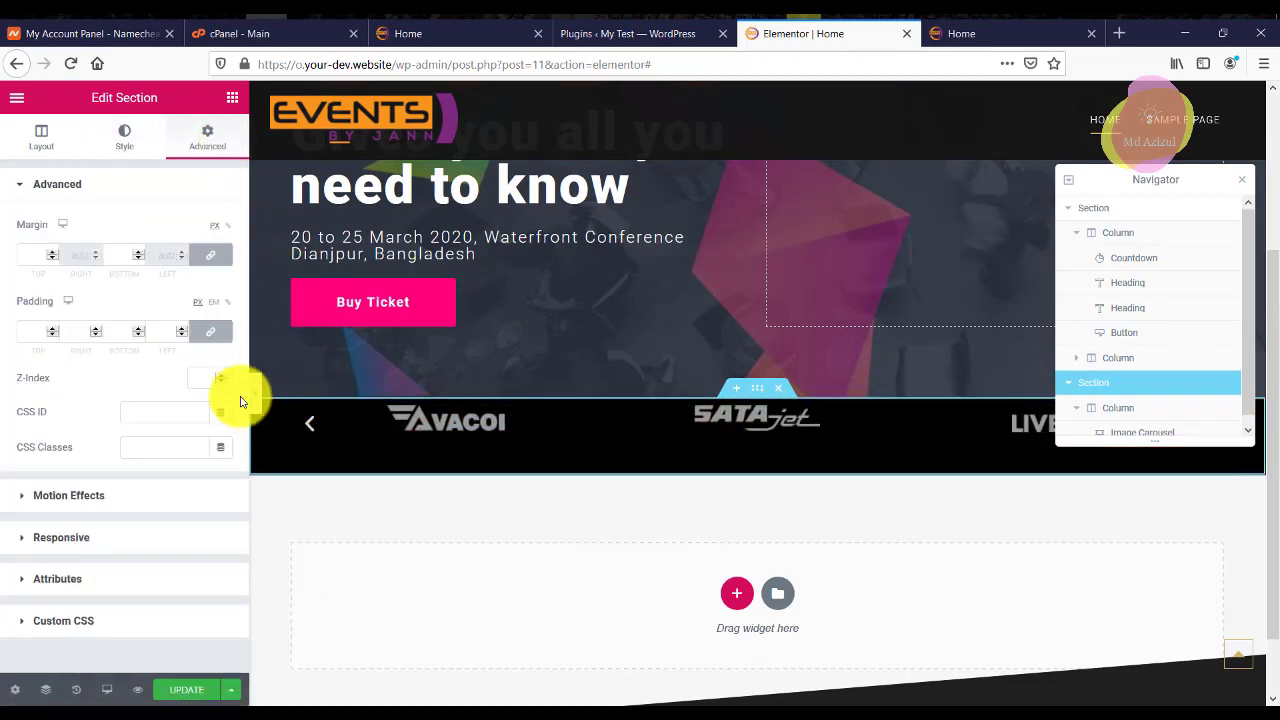
Unlink the carousel section's padding and set the top padding to 75 px.
{"action": "left_click", "coordinate": [258, 400]}
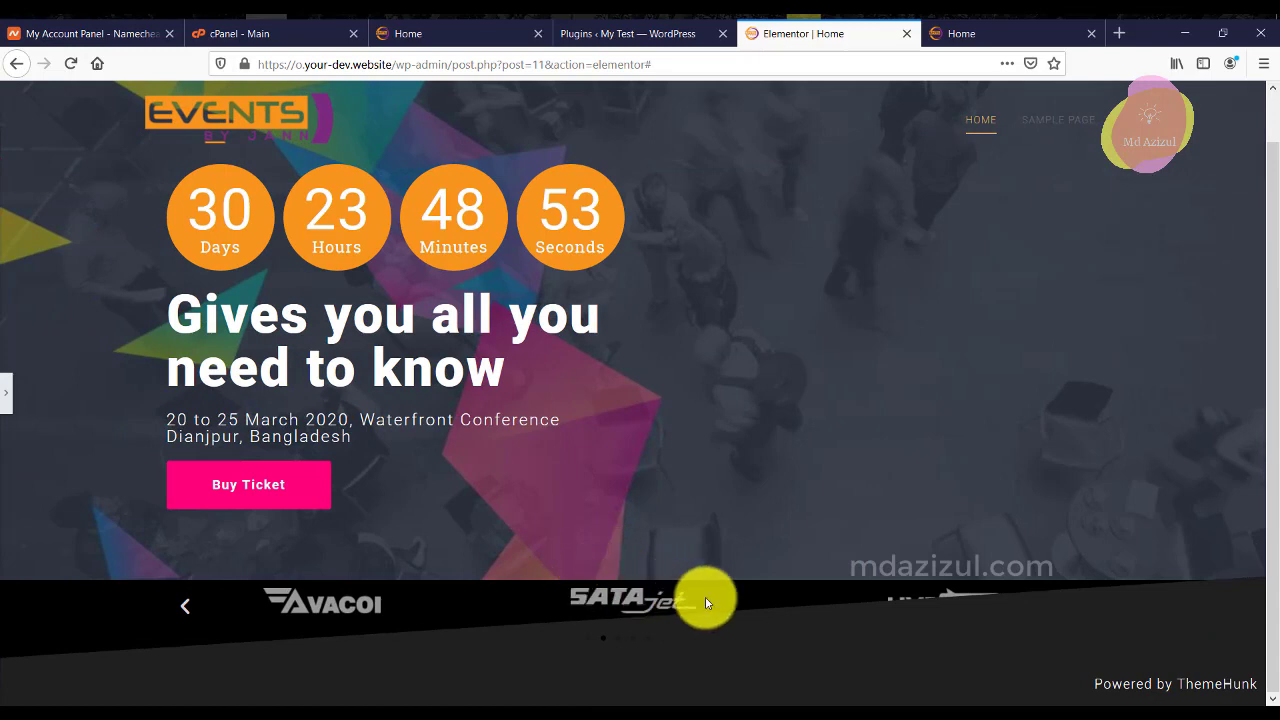
{"action": "left_click", "coordinate": [5, 392]}
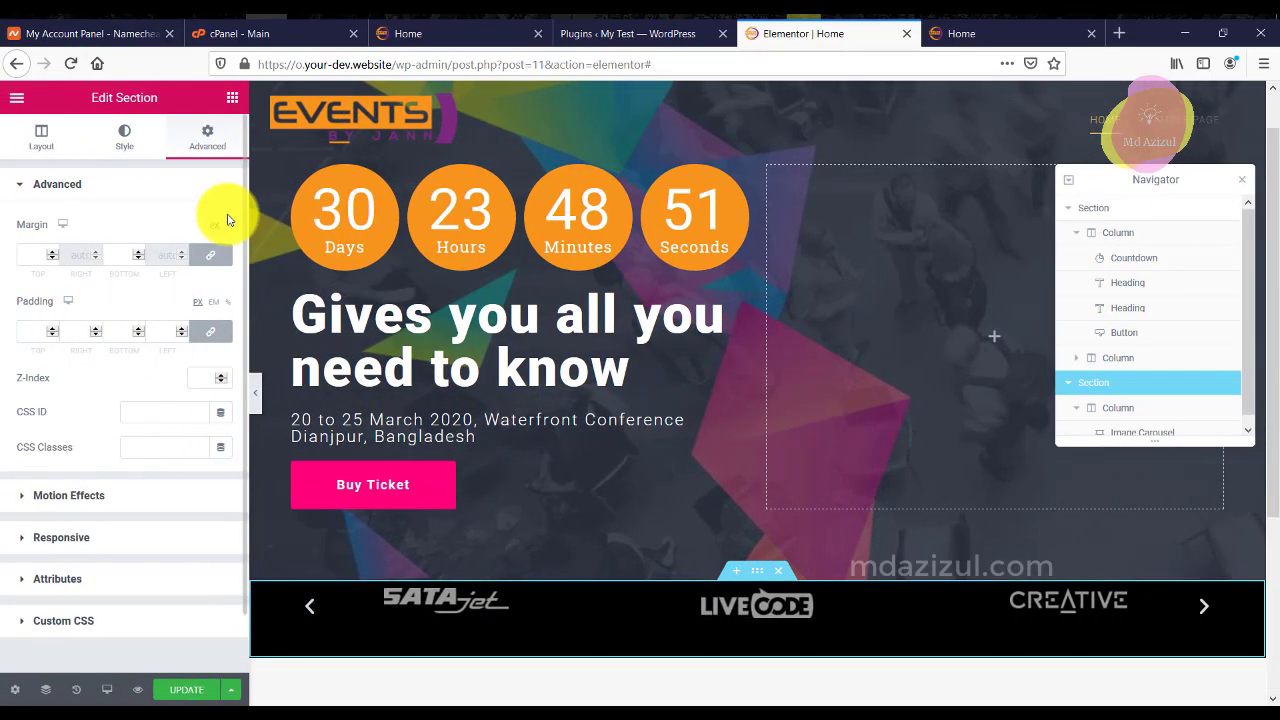
{"action": "left_click", "coordinate": [209, 331]}
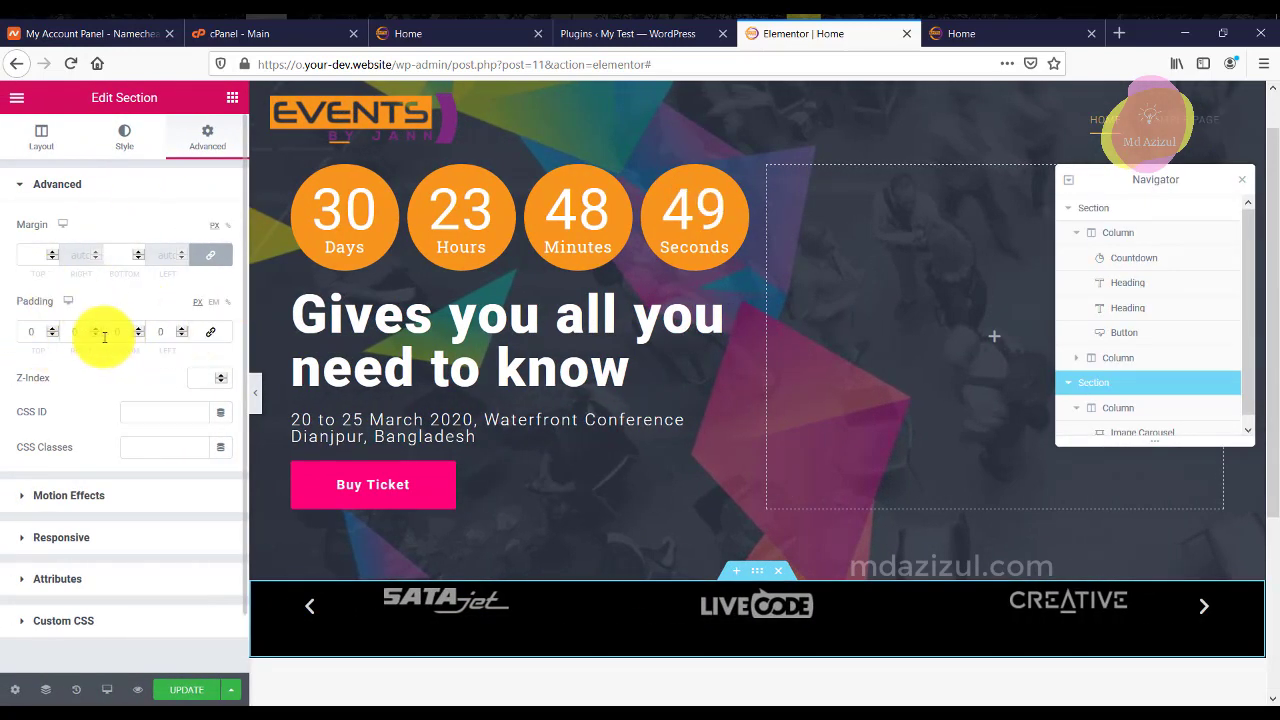
{"action": "left_click_drag", "start_coordinate": [37, 331], "coordinate": [2, 330]}
{"action": "type", "text": "40"}
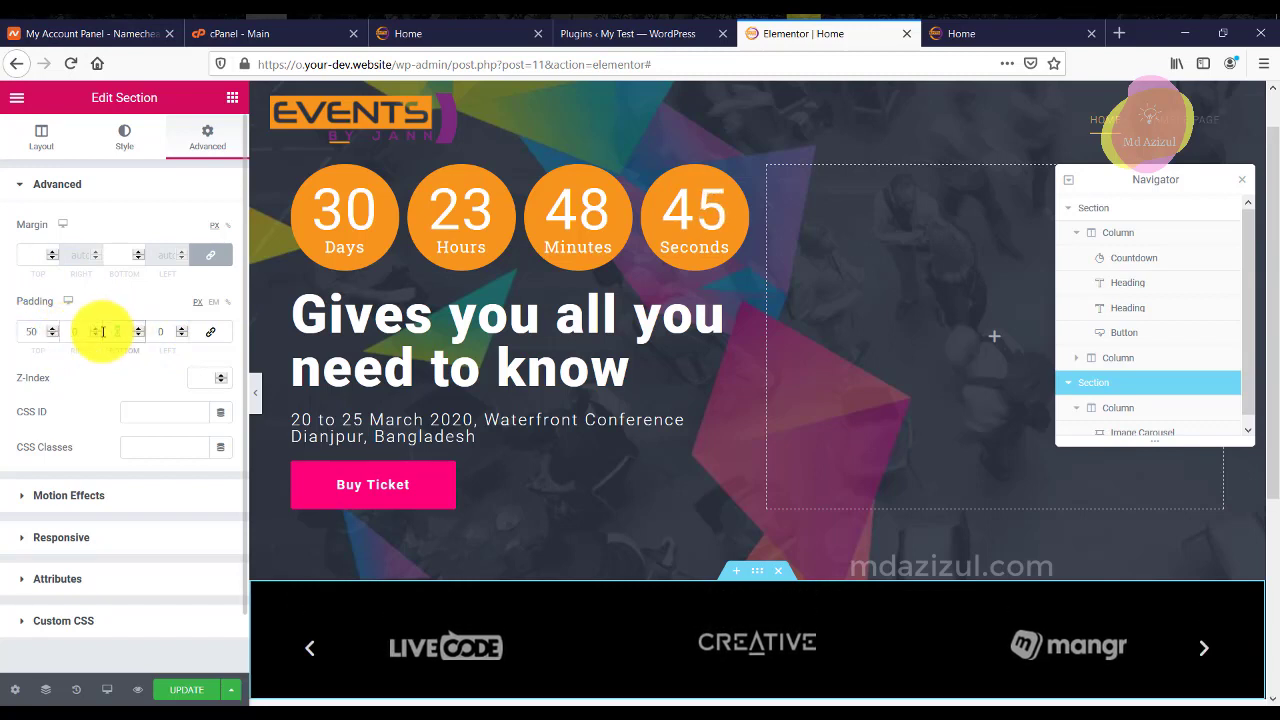
{"action": "type", "text": "75"}
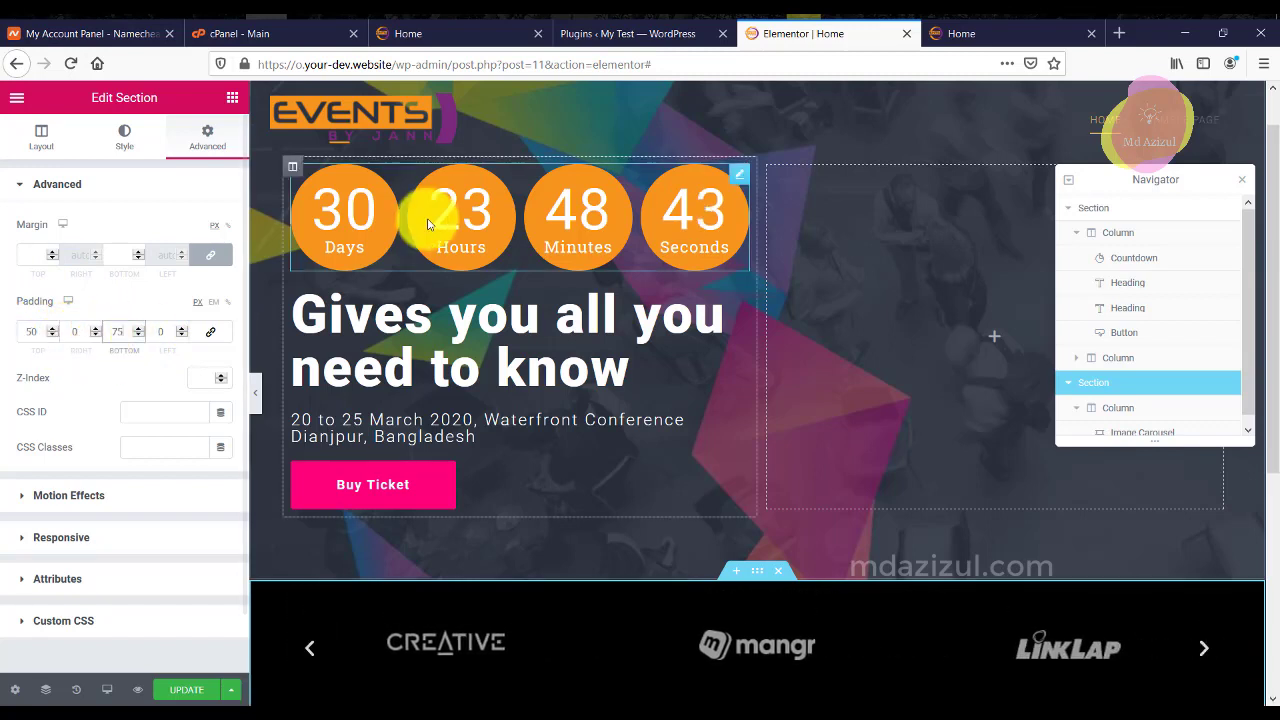
{"action": "scroll", "coordinate": [428, 214], "scroll_direction": "down", "scroll_amount": 3}
{"action": "type", "text": "75"}
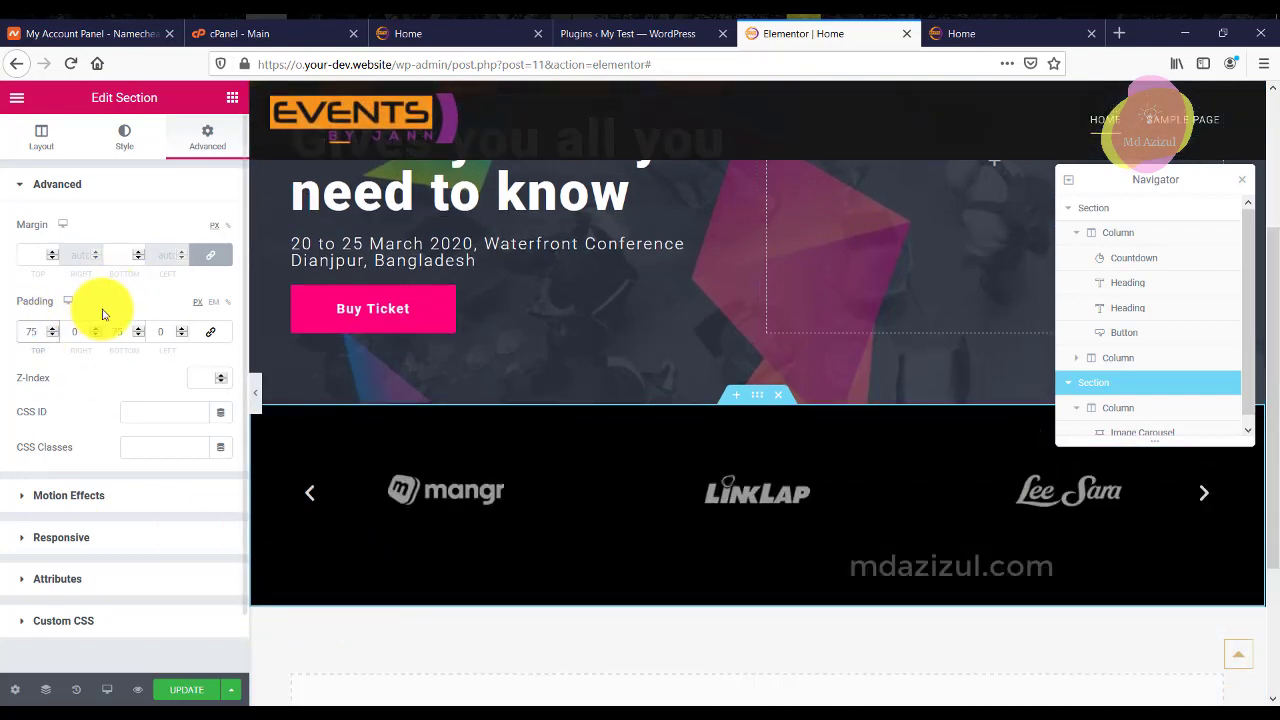
Set the carousel section's bottom padding to 55 px.
{"action": "left_click", "coordinate": [39, 145]}
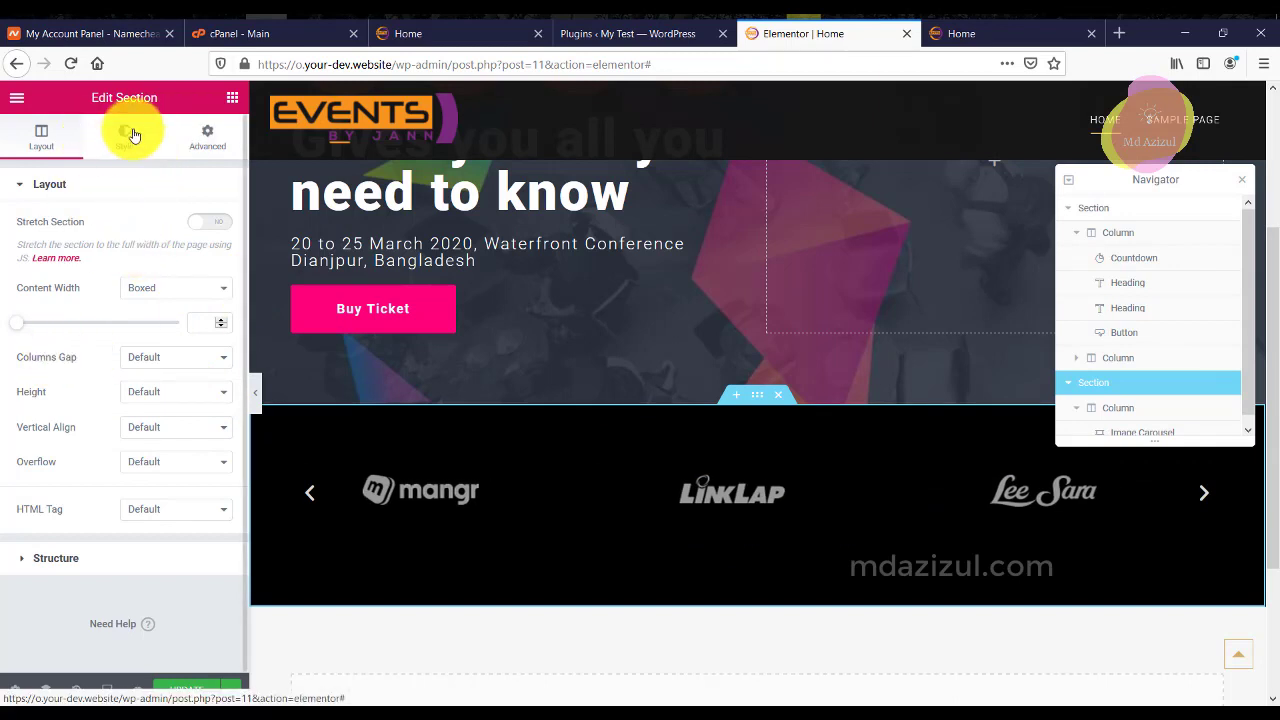
{"action": "left_click", "coordinate": [132, 134]}
{"action": "scroll", "coordinate": [128, 450], "scroll_direction": "down", "scroll_amount": 1}
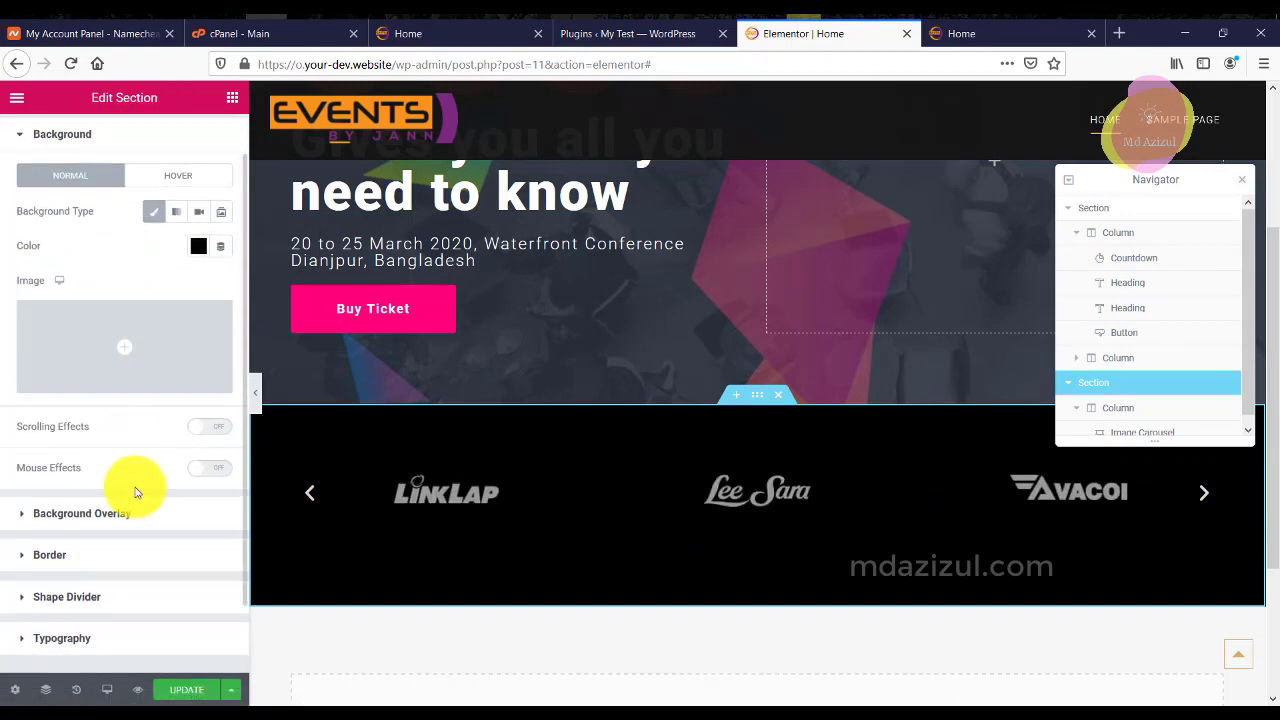
{"action": "scroll", "coordinate": [110, 545], "scroll_direction": "down", "scroll_amount": 1}
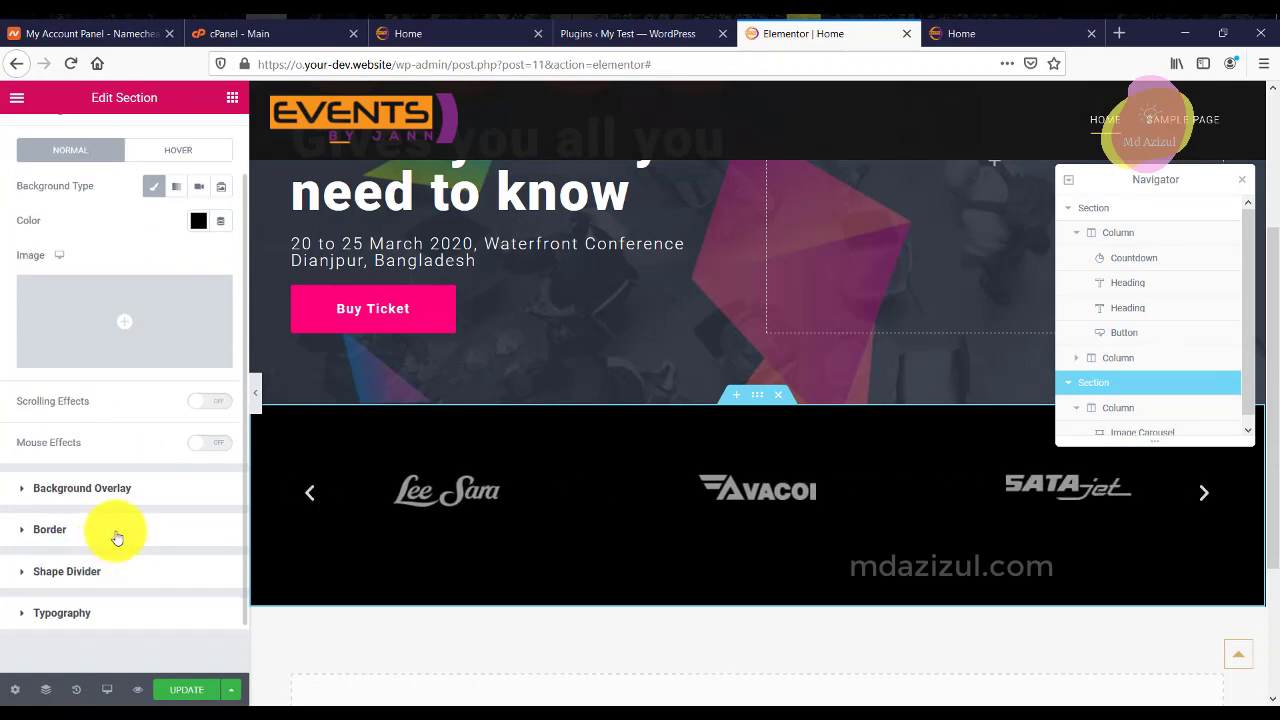
{"action": "scroll", "coordinate": [670, 382], "scroll_direction": "down", "scroll_amount": 3}
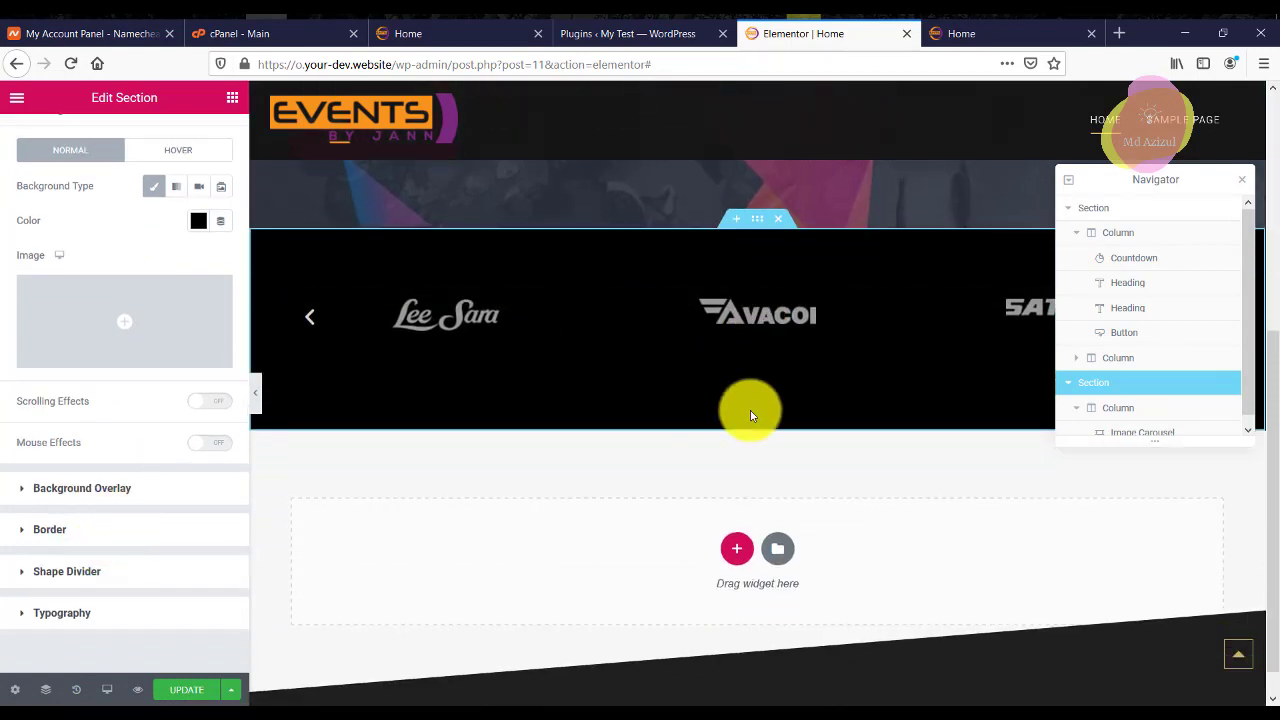
{"action": "scroll", "coordinate": [700, 418], "scroll_direction": "up", "scroll_amount": 2}
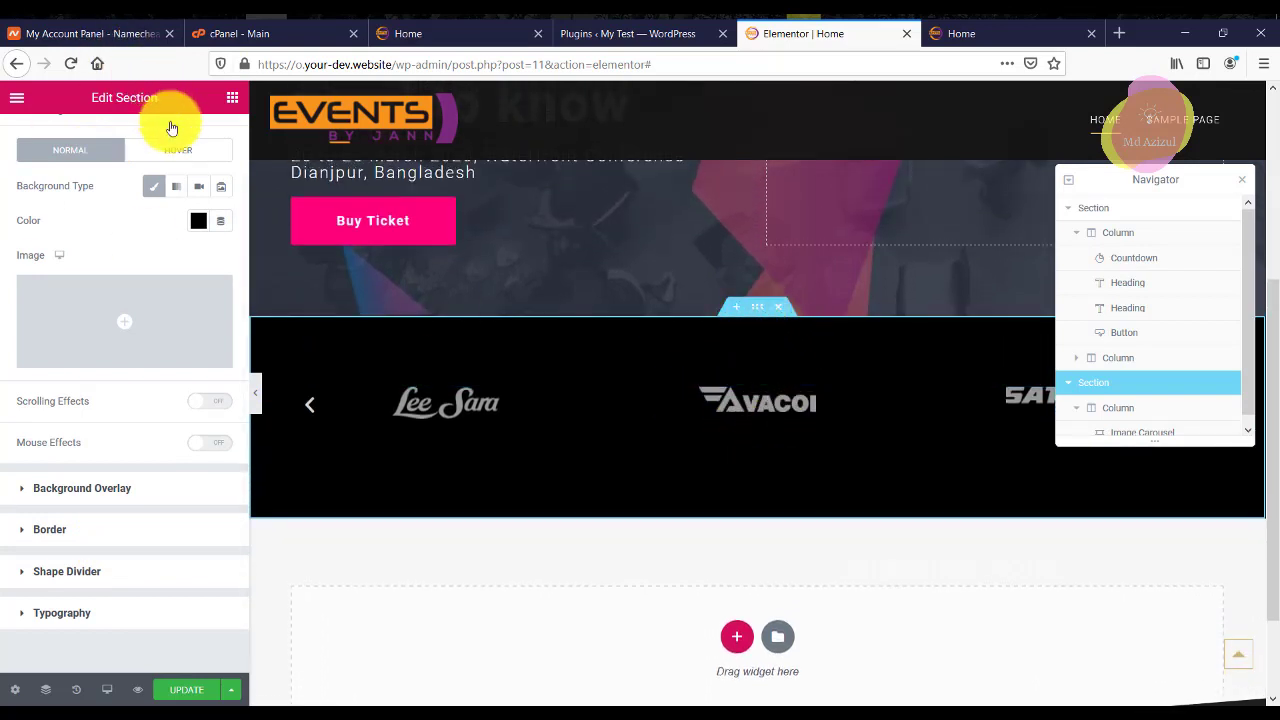
{"action": "scroll", "coordinate": [171, 194], "scroll_direction": "up", "scroll_amount": 2}
{"action": "left_click", "coordinate": [210, 140]}
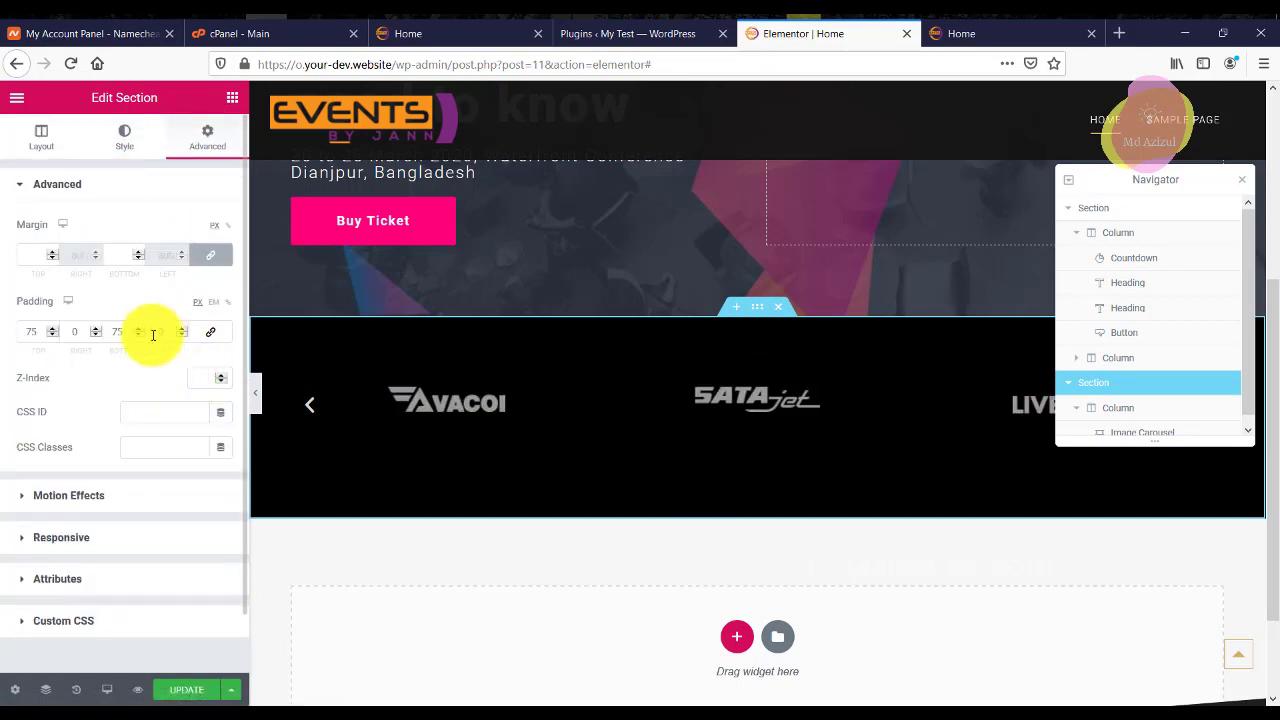
{"action": "double_click", "coordinate": [118, 331]}
{"action": "type", "text": "50"}
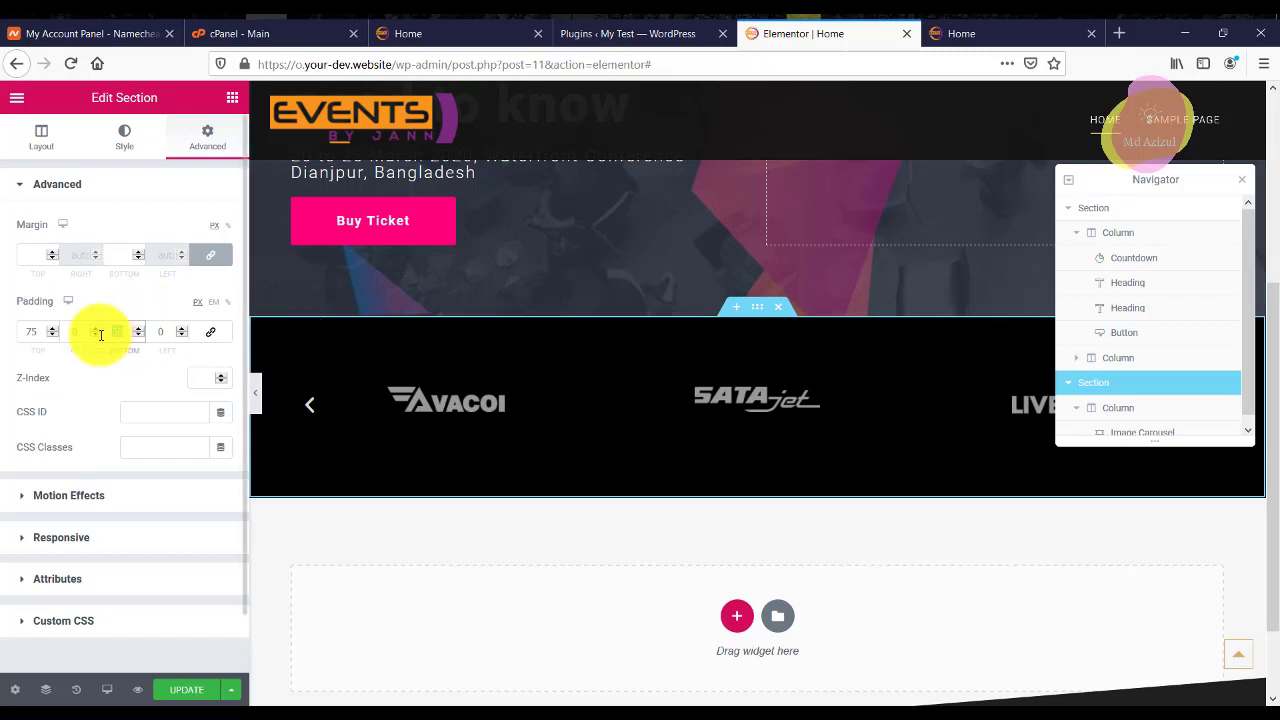
{"action": "scroll", "coordinate": [100, 335], "scroll_direction": "up", "scroll_amount": 5}
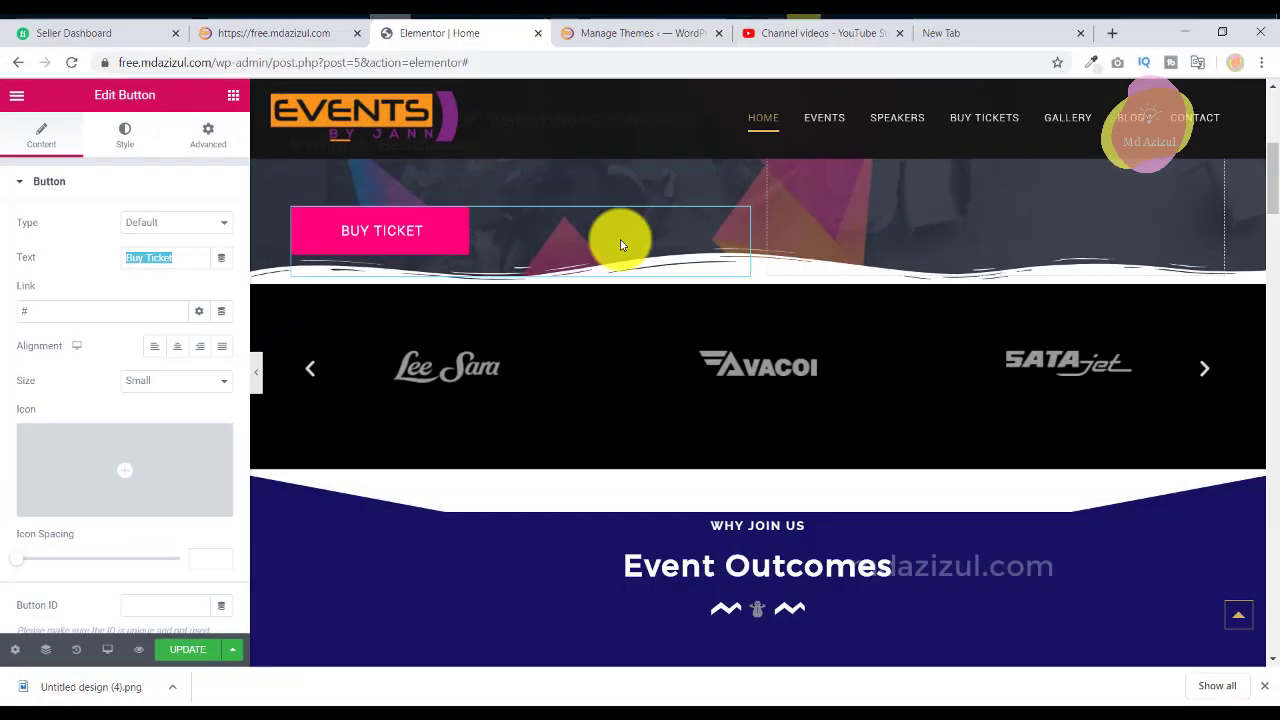
{"action": "scroll", "coordinate": [758, 291], "scroll_direction": "down", "scroll_amount": 5}
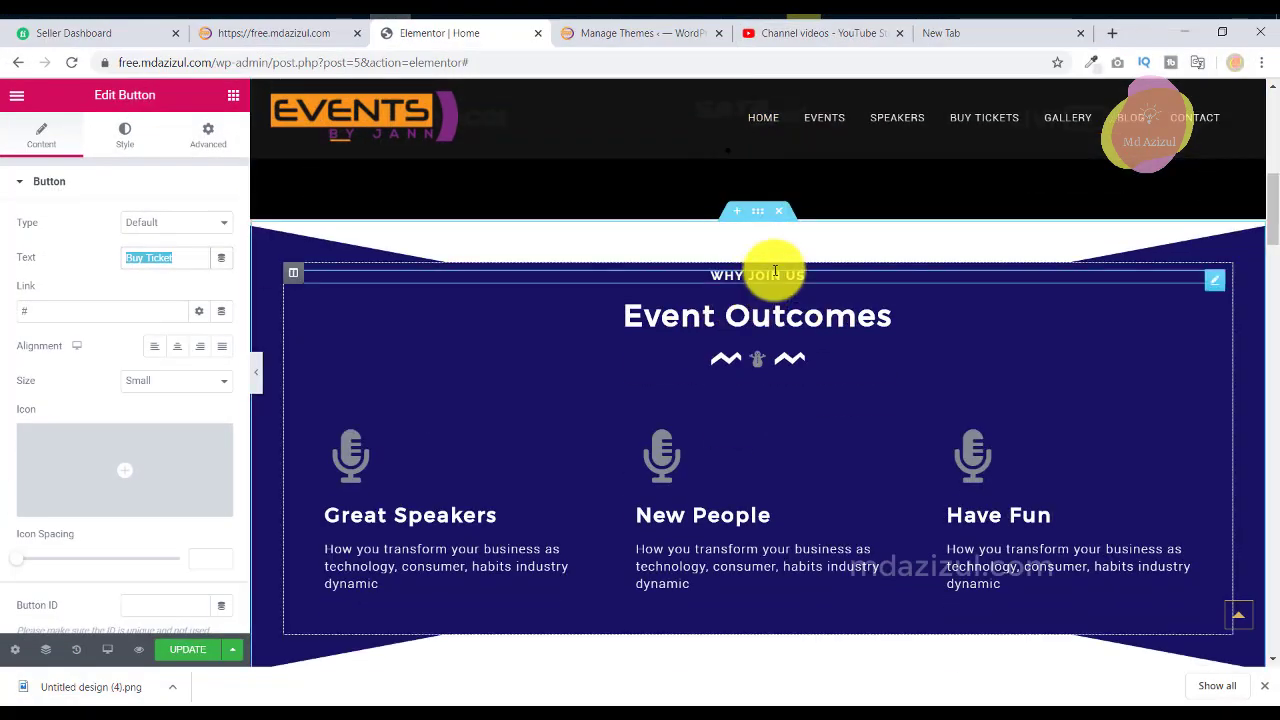
Copy the 'WHY JOIN US' title text from the reference page's heading.
{"action": "left_click", "coordinate": [763, 218]}
{"action": "scroll", "coordinate": [634, 320], "scroll_direction": "down", "scroll_amount": 1}
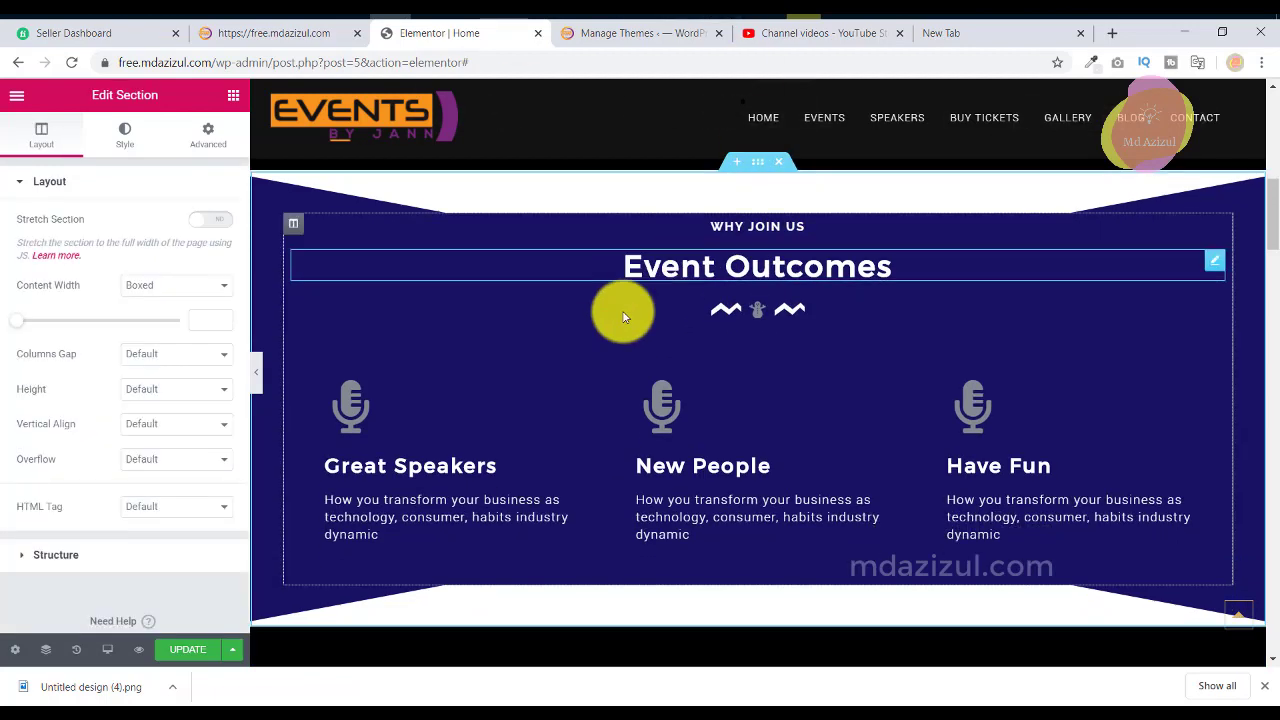
{"action": "left_click", "coordinate": [755, 191]}
{"action": "triple_click", "coordinate": [105, 251]}
{"action": "right_click", "coordinate": [105, 251]}
{"action": "left_click", "coordinate": [149, 282]}
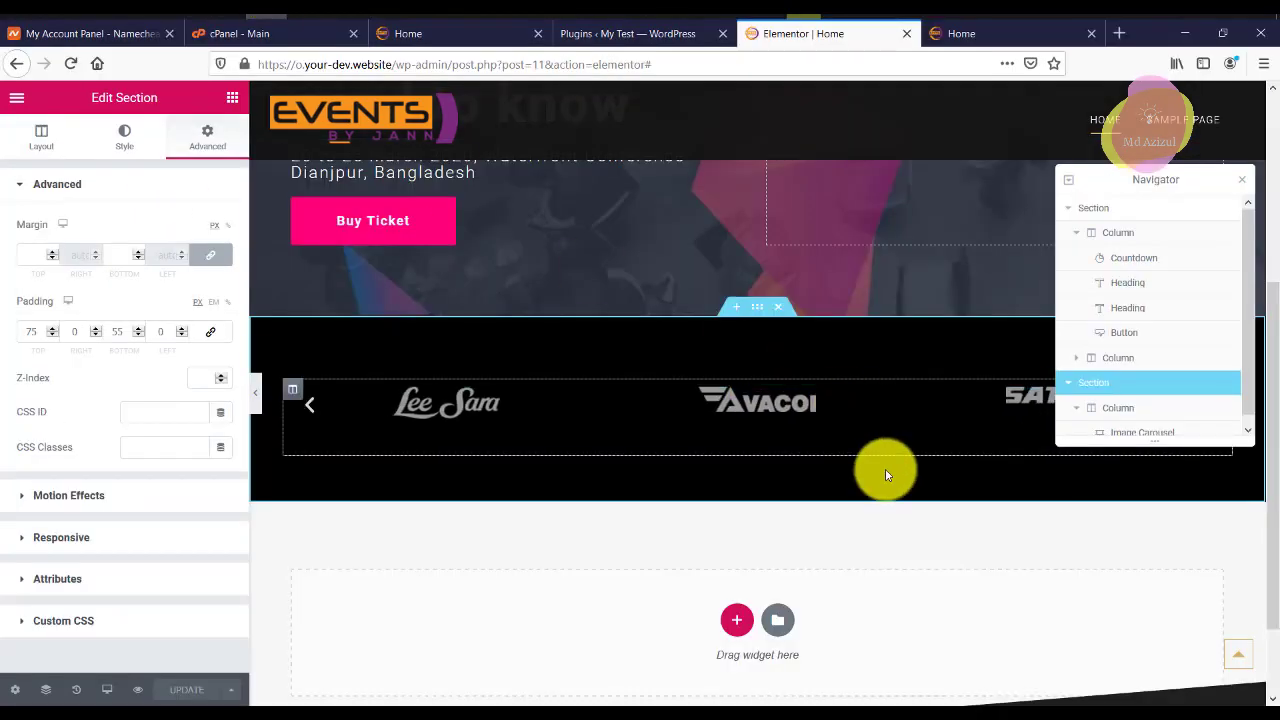
{"action": "scroll", "coordinate": [768, 460], "scroll_direction": "down", "scroll_amount": 1}
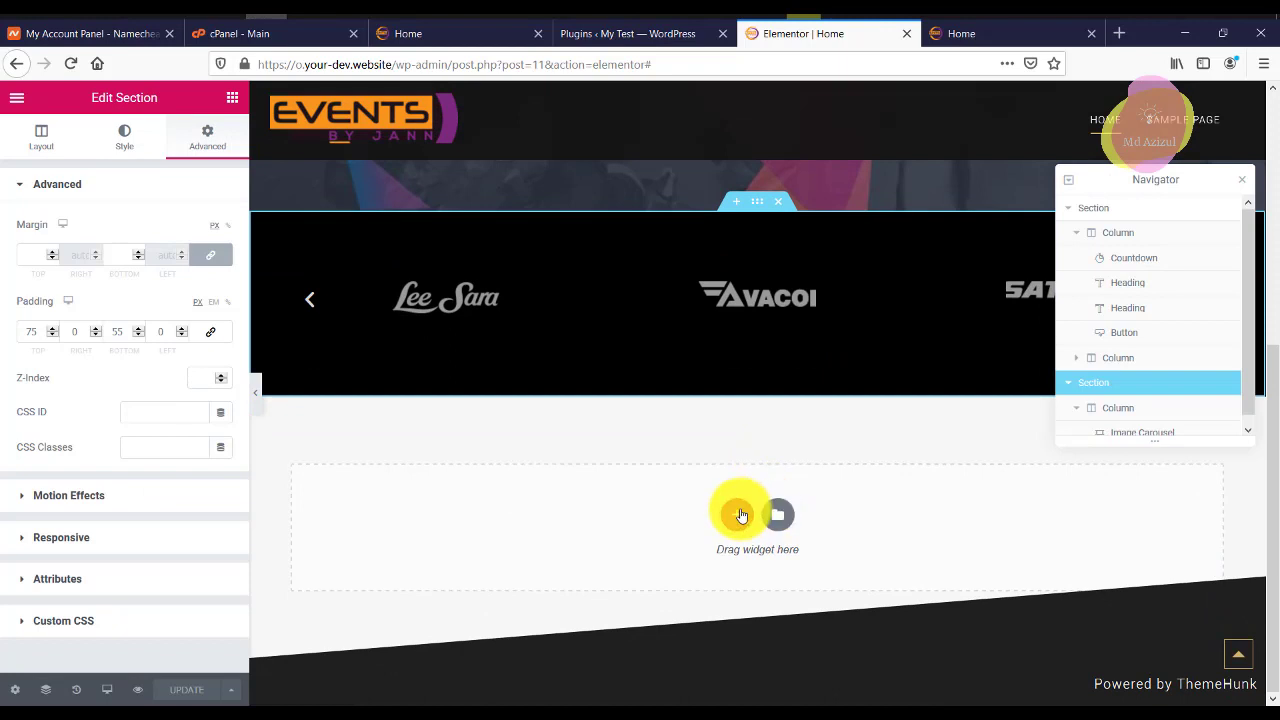
{"action": "left_click", "coordinate": [738, 514]}
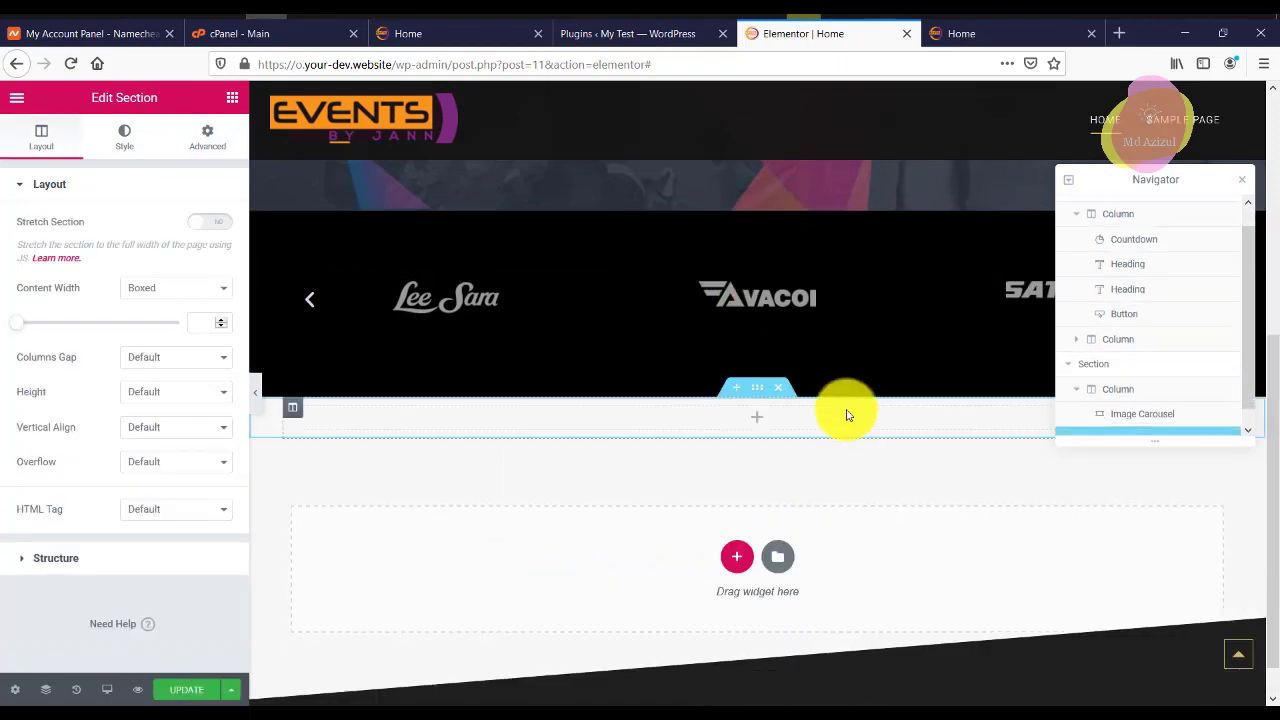
Set the new section's padding to 75 px top and bottom with 0 px left and right.
{"action": "left_click", "coordinate": [205, 135]}
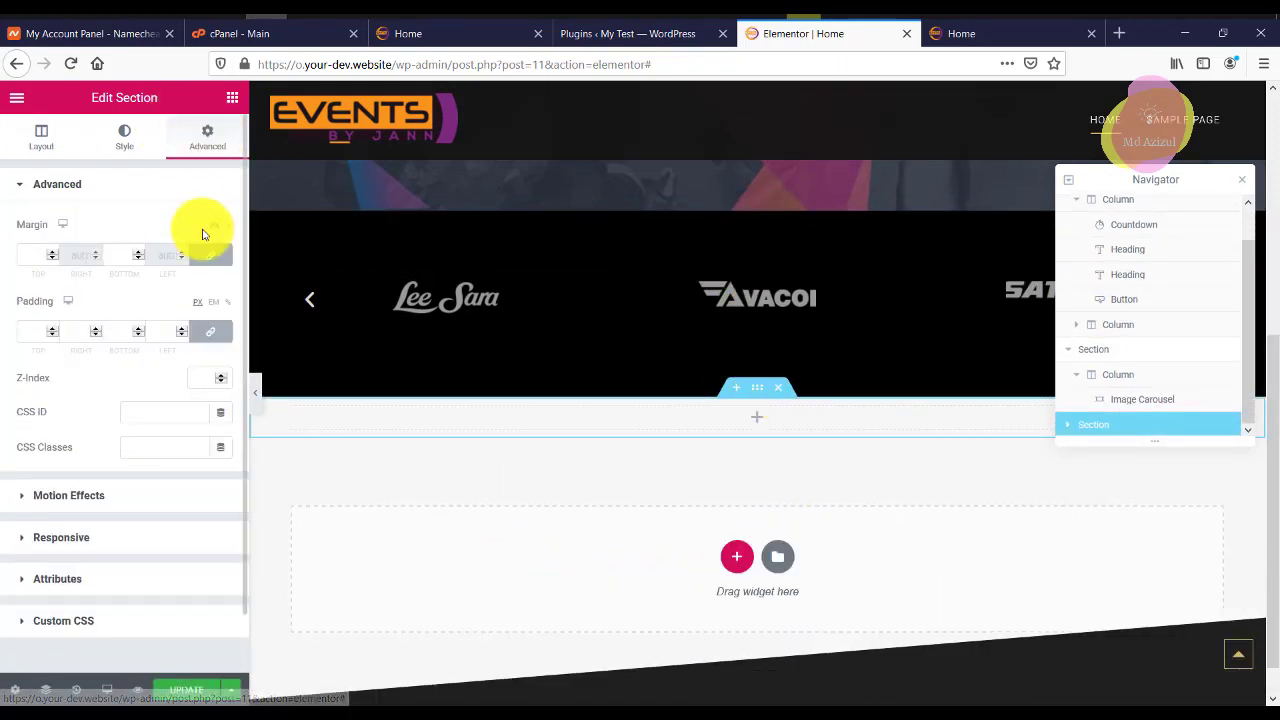
{"action": "left_click", "coordinate": [37, 330]}
{"action": "type", "text": "75"}
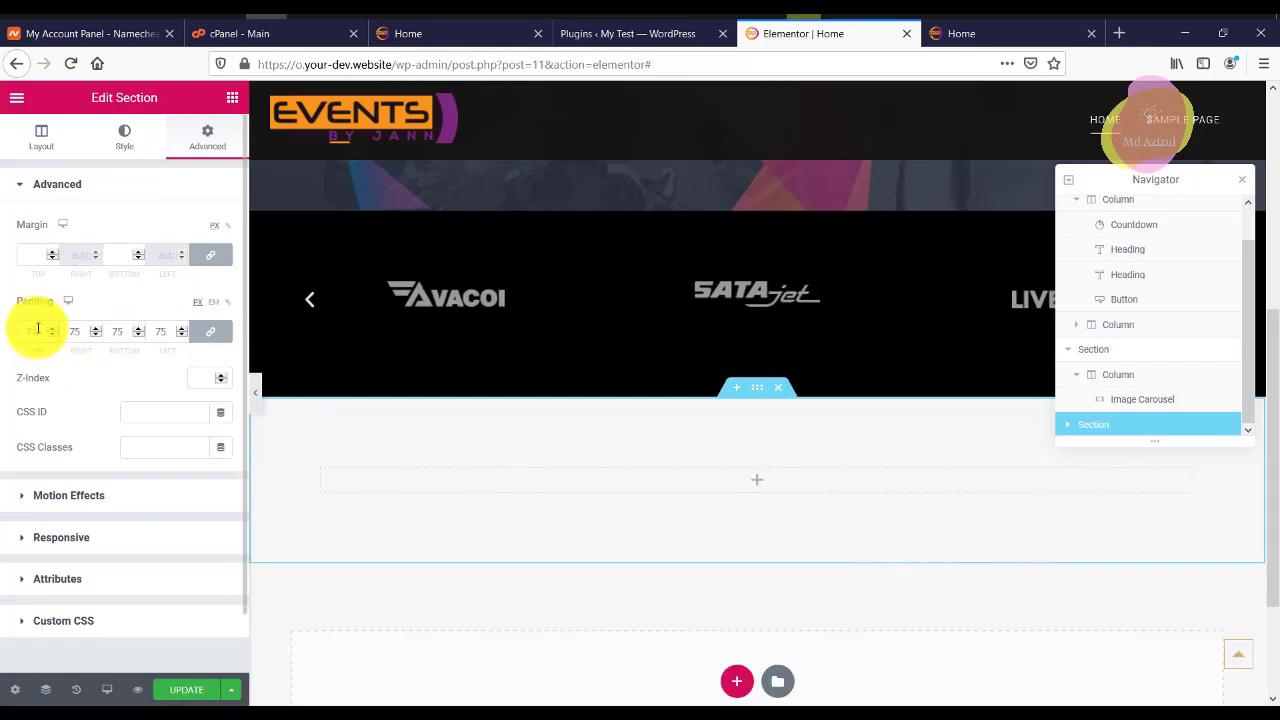
{"action": "left_click", "coordinate": [229, 331]}
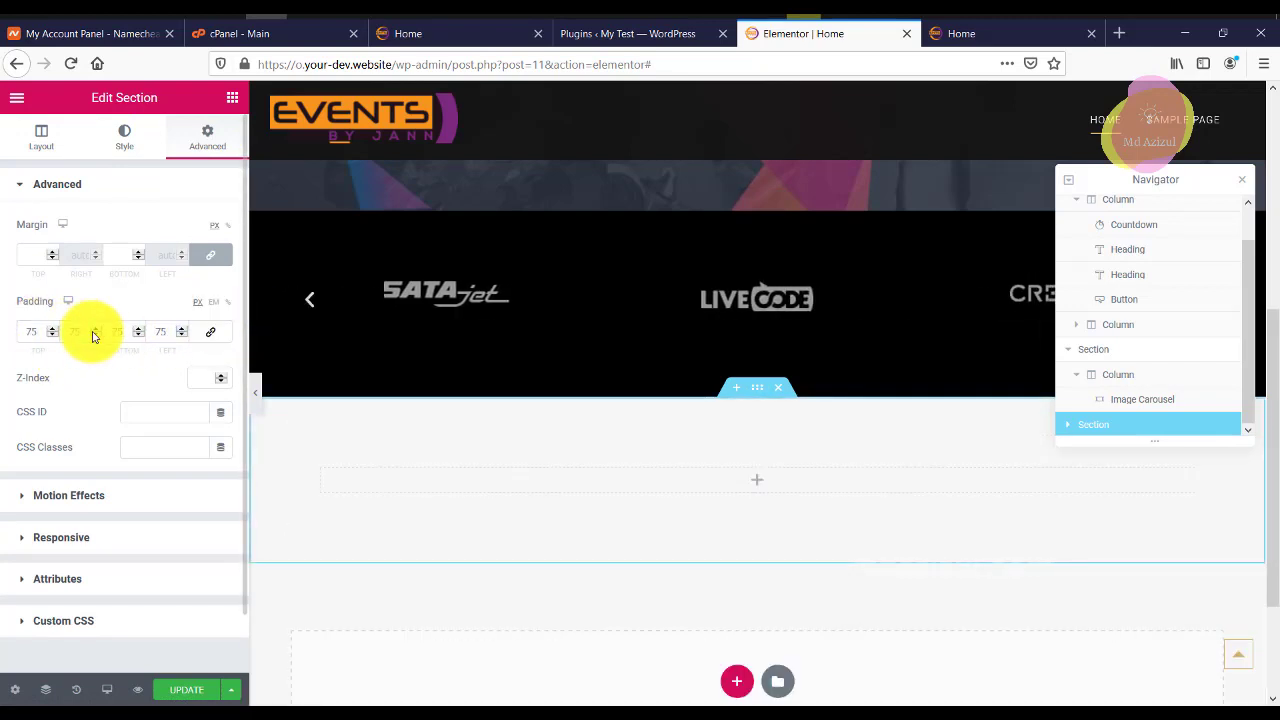
{"action": "double_click", "coordinate": [71, 331]}
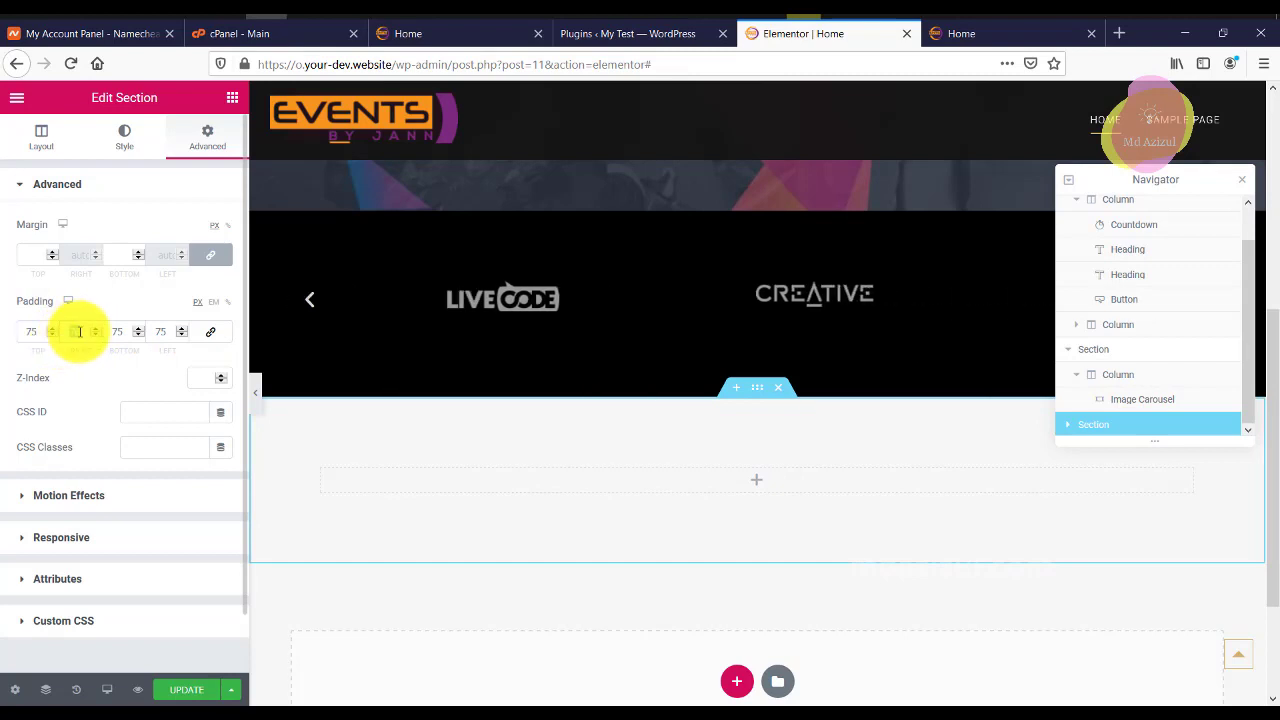
{"action": "type", "text": "0"}
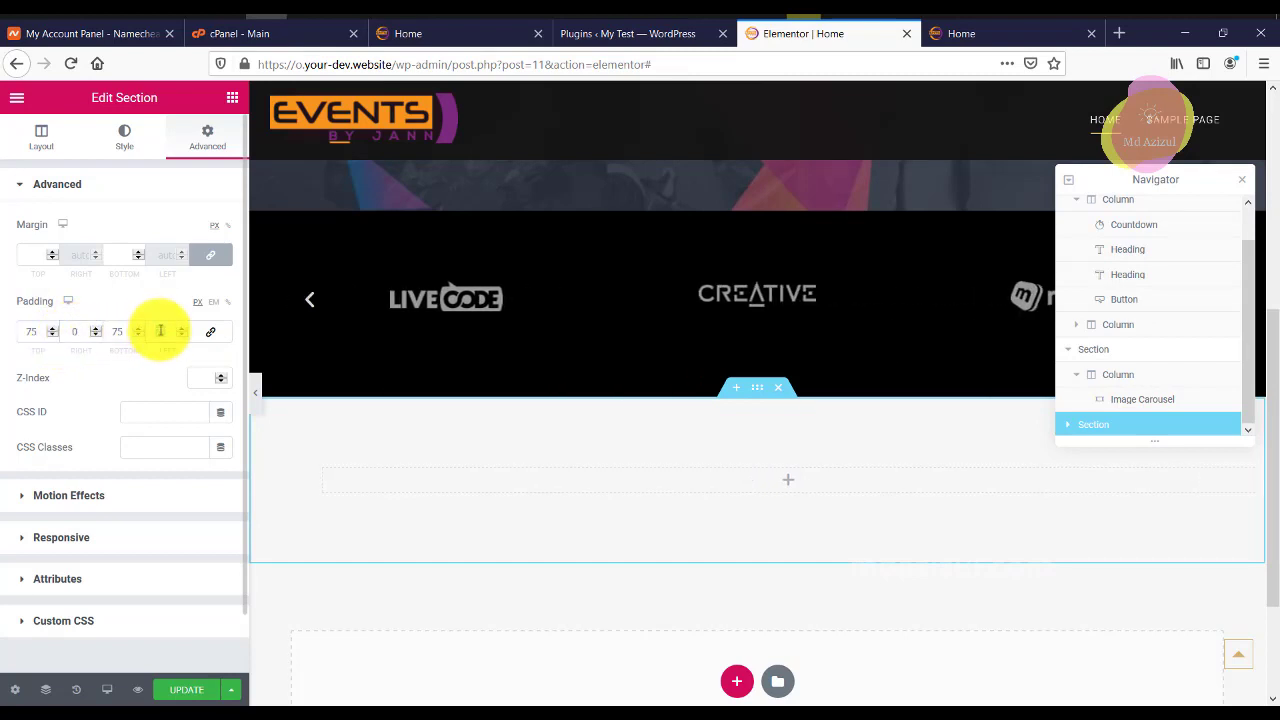
{"action": "type", "text": "0"}
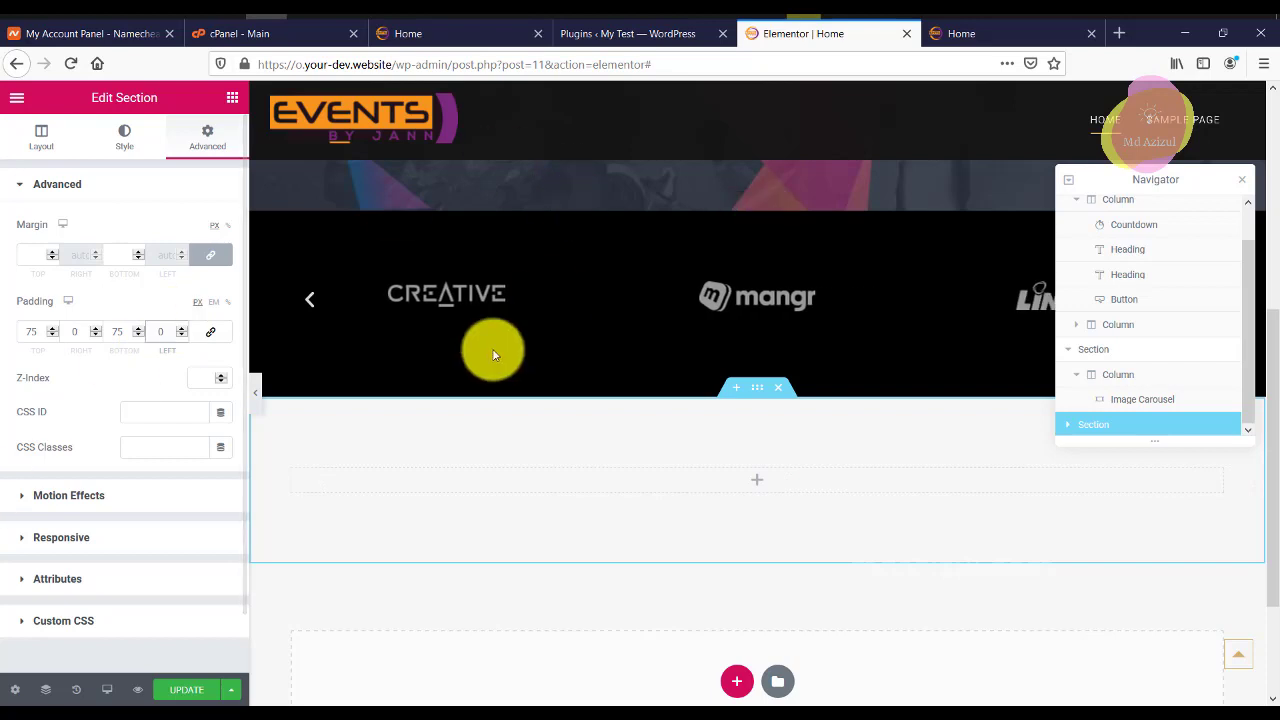
Drag a Heading widget from the widget panel into the empty section.
{"action": "left_click", "coordinate": [36, 135]}
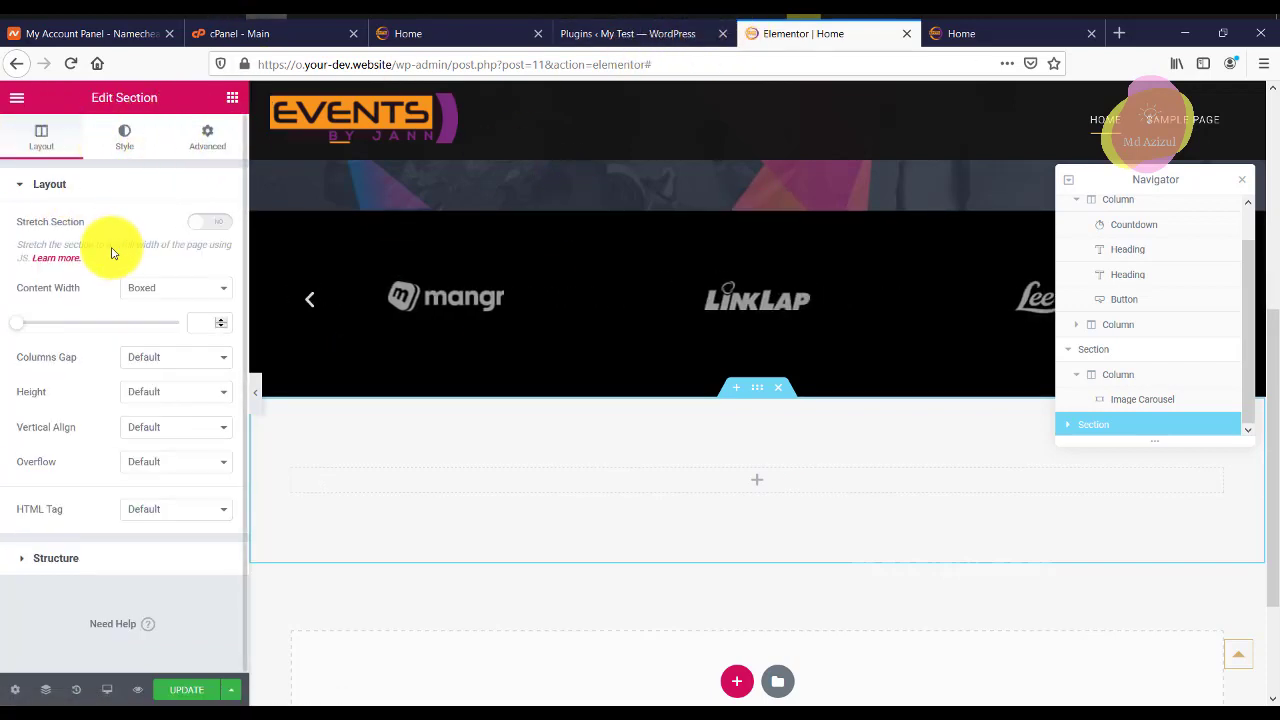
{"action": "left_click", "coordinate": [232, 97]}
{"action": "left_click_drag", "start_coordinate": [186, 262], "coordinate": [703, 480]}
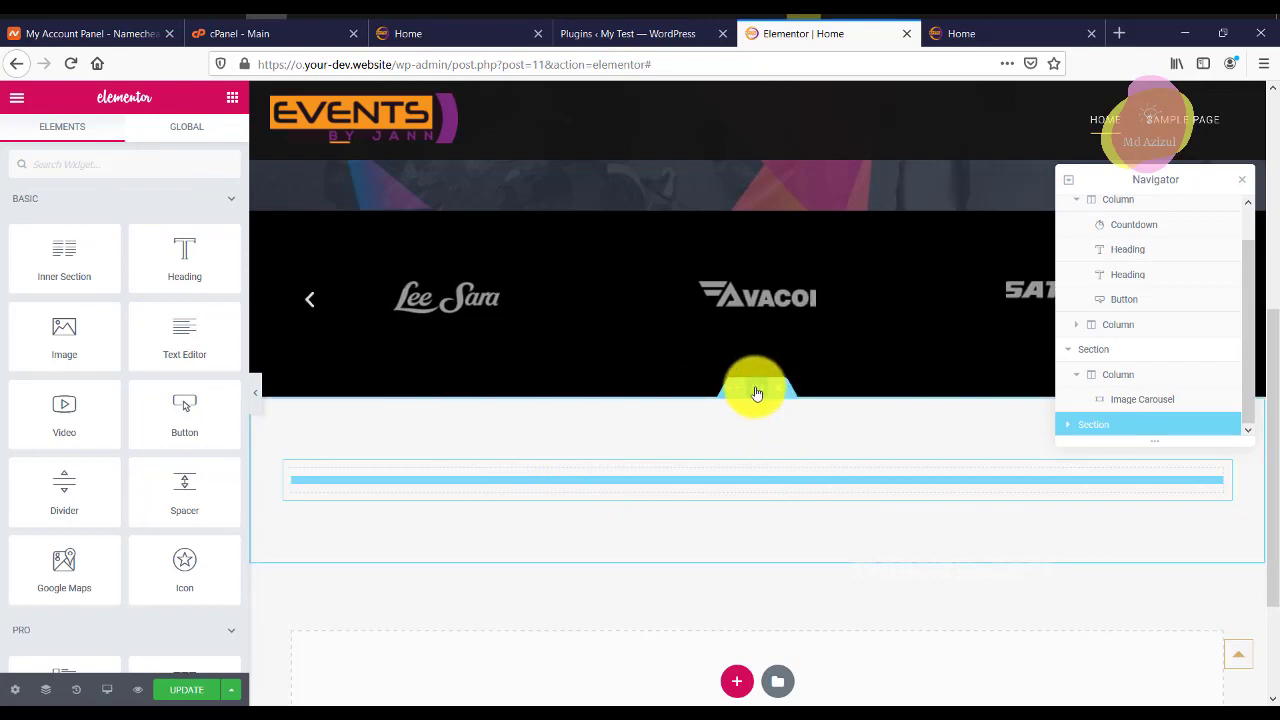
Drop in a Heading with the pasted title 'WHY JOIN US', centre-aligned.
{"action": "left_click_drag", "start_coordinate": [200, 249], "coordinate": [537, 480]}
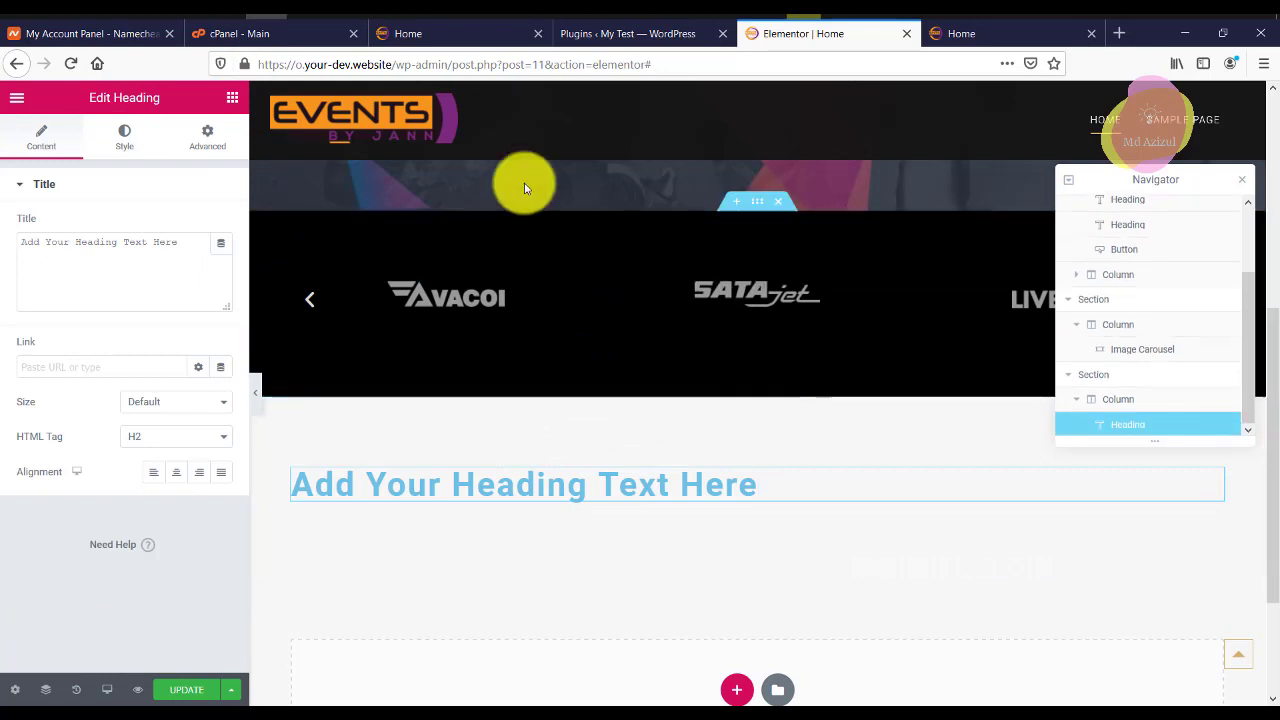
{"action": "left_click", "coordinate": [76, 257]}
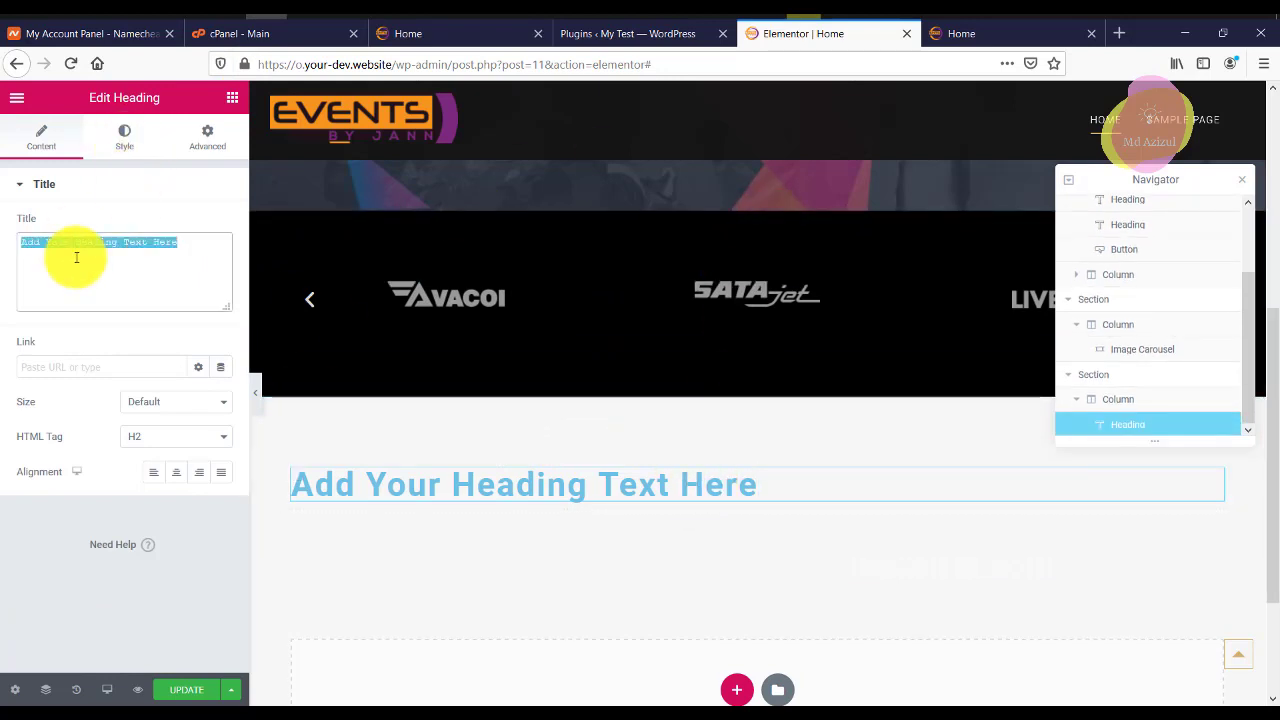
{"action": "key", "text": "ctrl+v"}
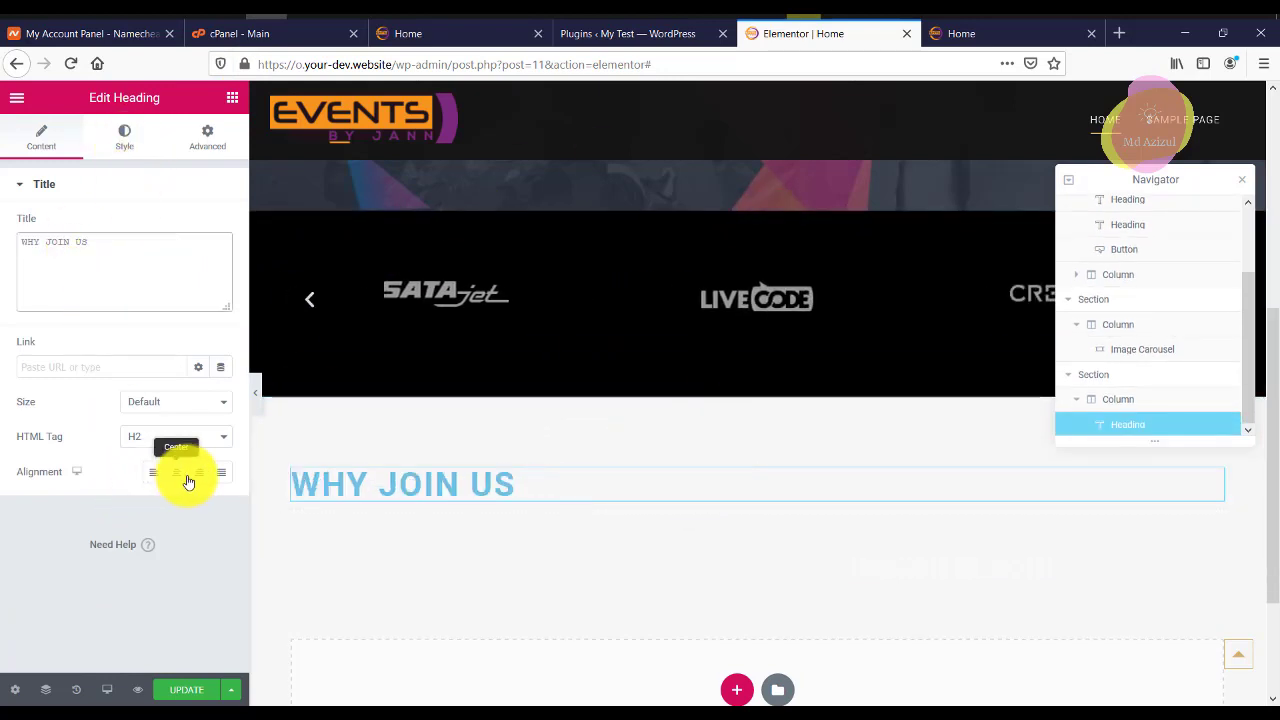
{"action": "left_click", "coordinate": [185, 471]}
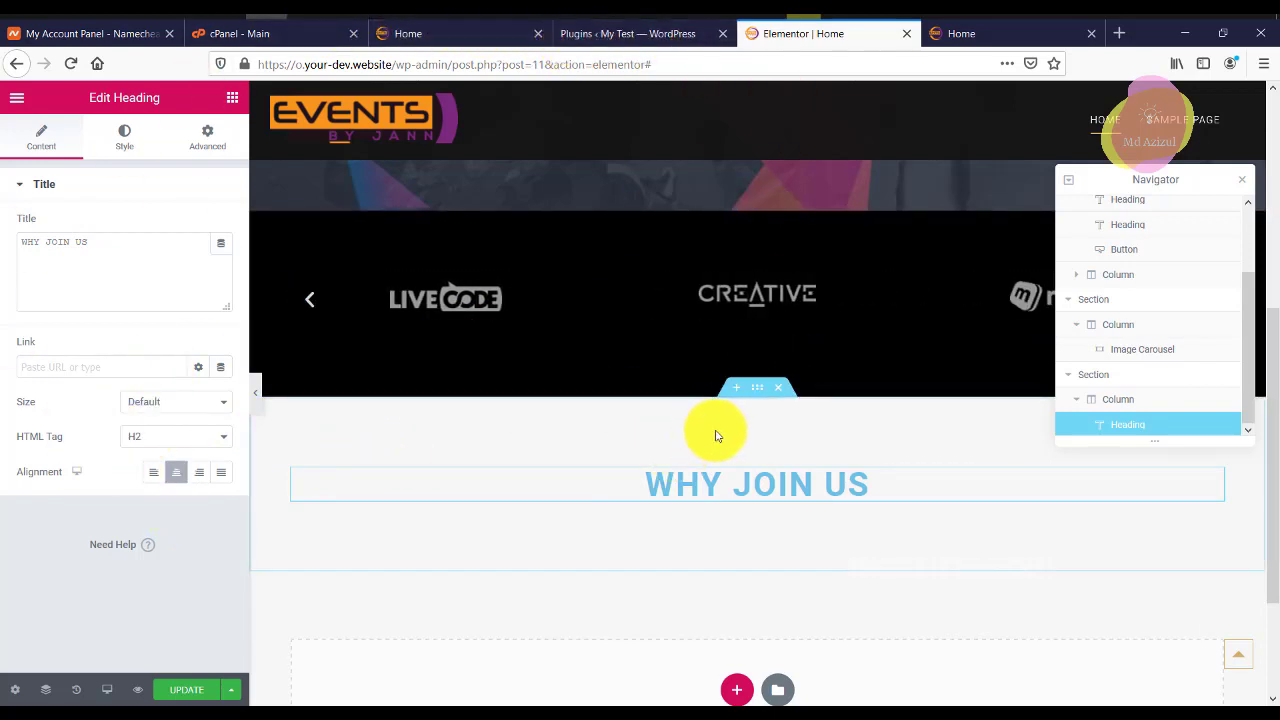
Give the heading's section a Classic black background colour.
{"action": "left_click", "coordinate": [750, 391]}
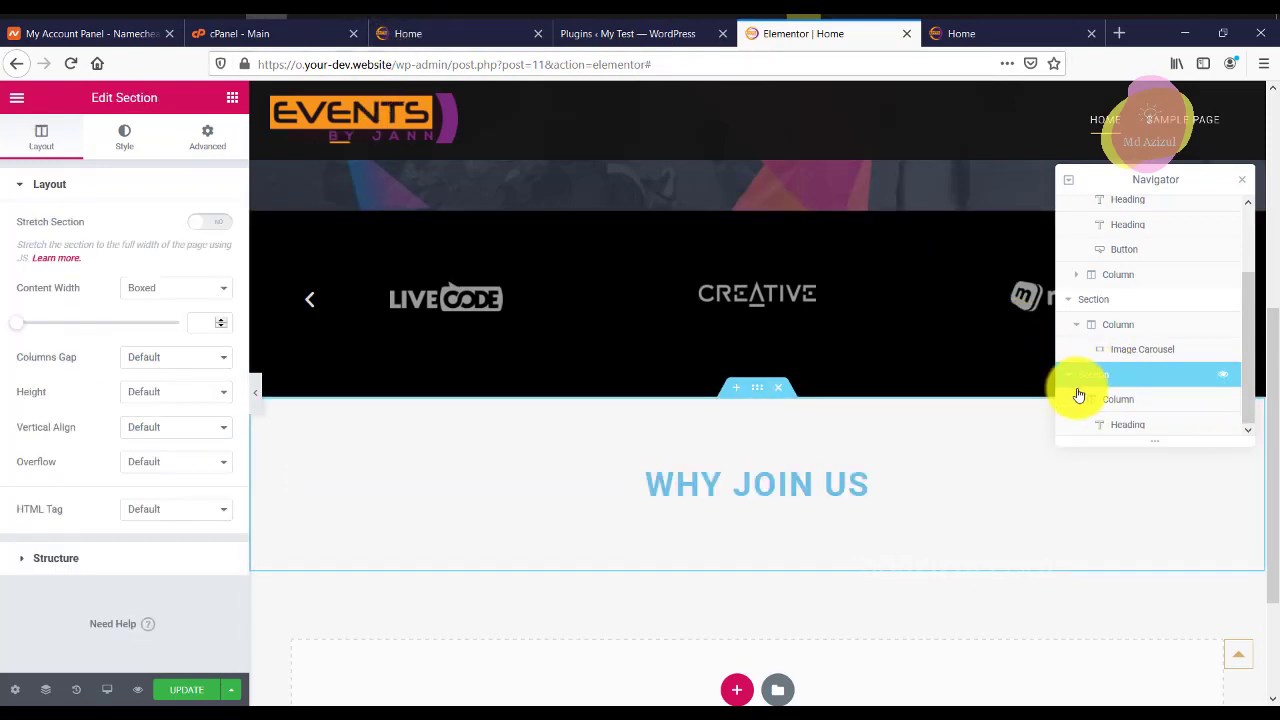
{"action": "left_click", "coordinate": [118, 137]}
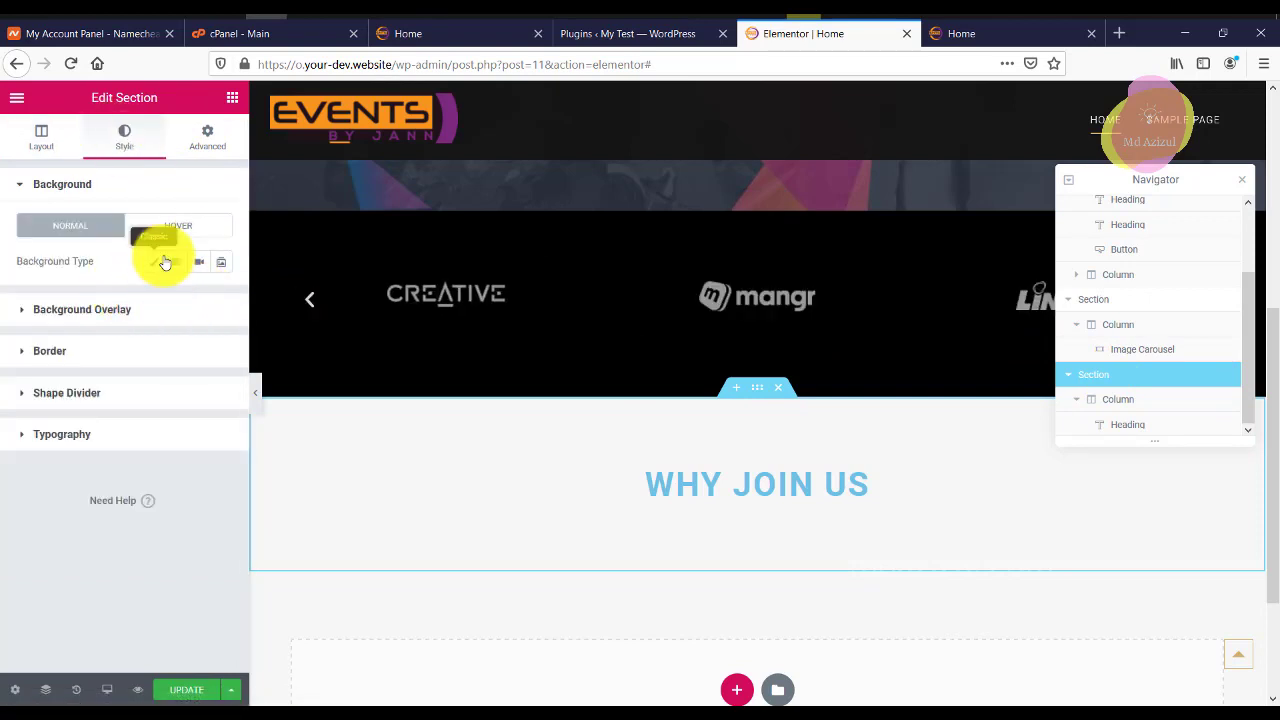
{"action": "left_click", "coordinate": [165, 262]}
{"action": "left_click", "coordinate": [198, 295]}
{"action": "left_click_drag", "start_coordinate": [205, 415], "coordinate": [114, 357]}
{"action": "left_click", "coordinate": [250, 336]}
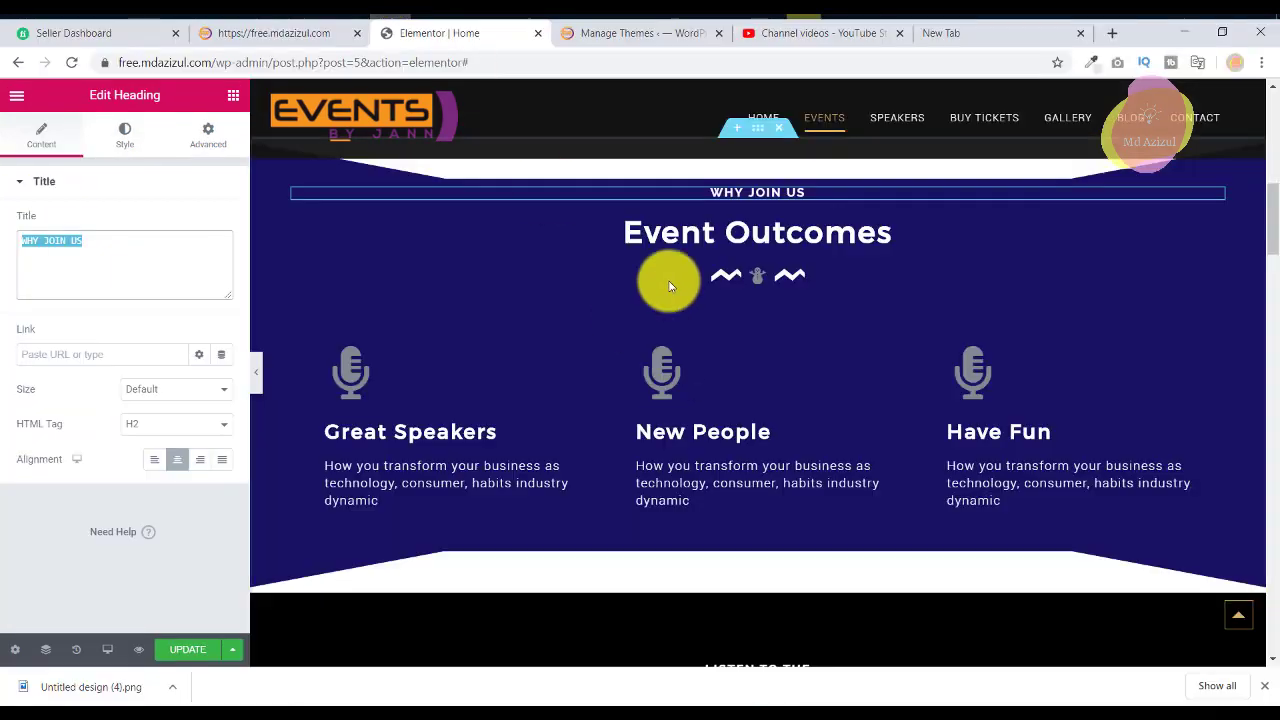
{"action": "scroll", "coordinate": [801, 187], "scroll_direction": "down", "scroll_amount": 1}
{"action": "scroll", "coordinate": [801, 187], "scroll_direction": "down", "scroll_amount": 2}
Sample the reference section's navy background colour #161362 with the colour picker.
{"action": "scroll", "coordinate": [894, 271], "scroll_direction": "up", "scroll_amount": 4}
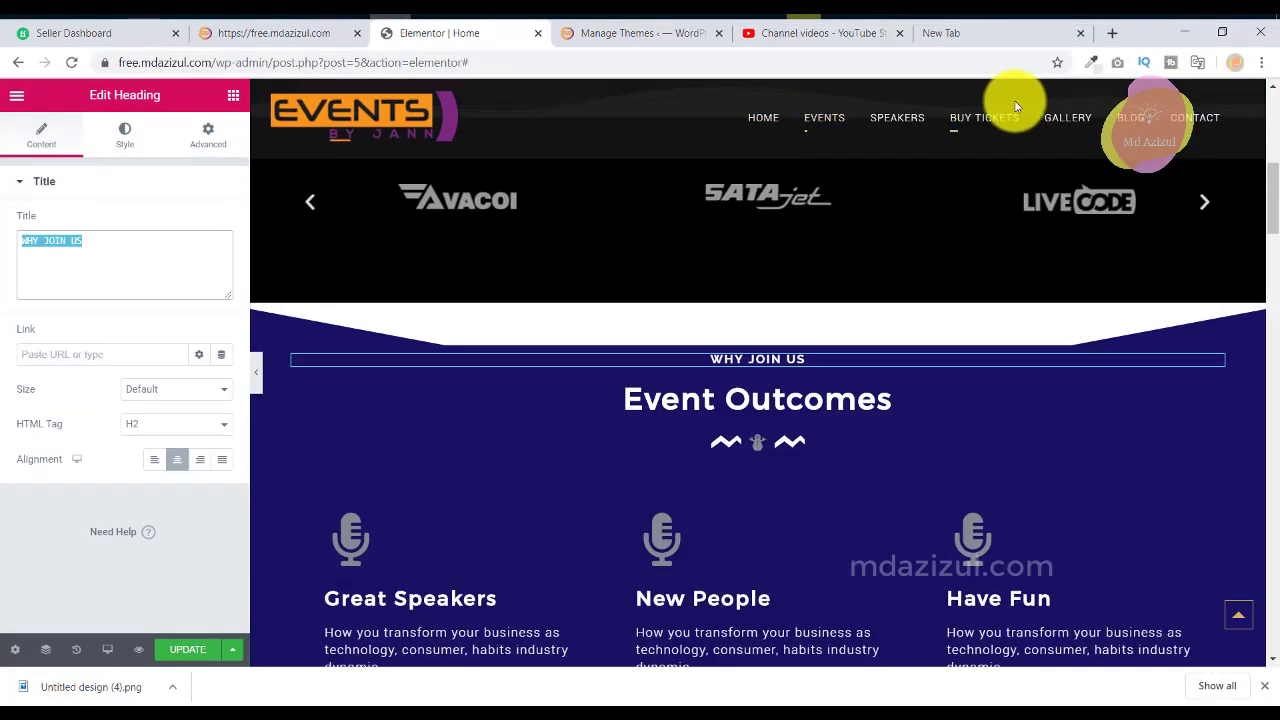
{"action": "left_click", "coordinate": [1088, 66]}
{"action": "left_click", "coordinate": [324, 446]}
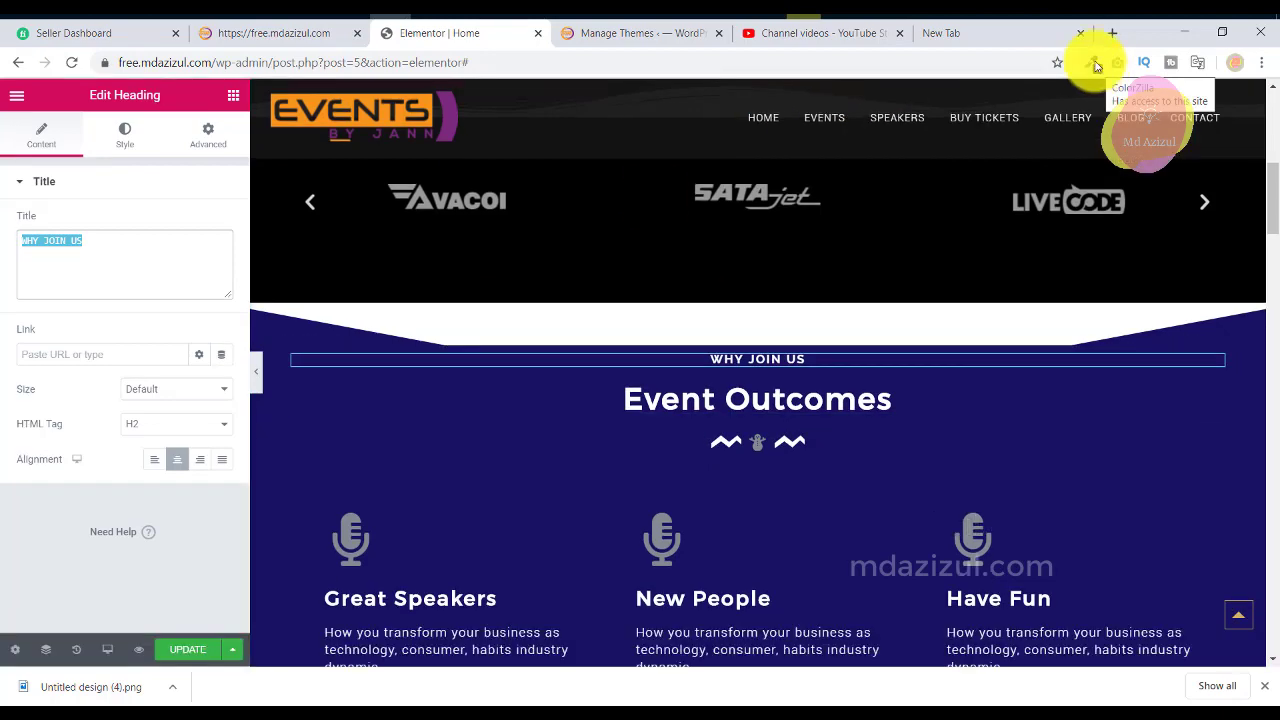
{"action": "left_click", "coordinate": [1094, 66]}
{"action": "left_click", "coordinate": [1068, 92]}
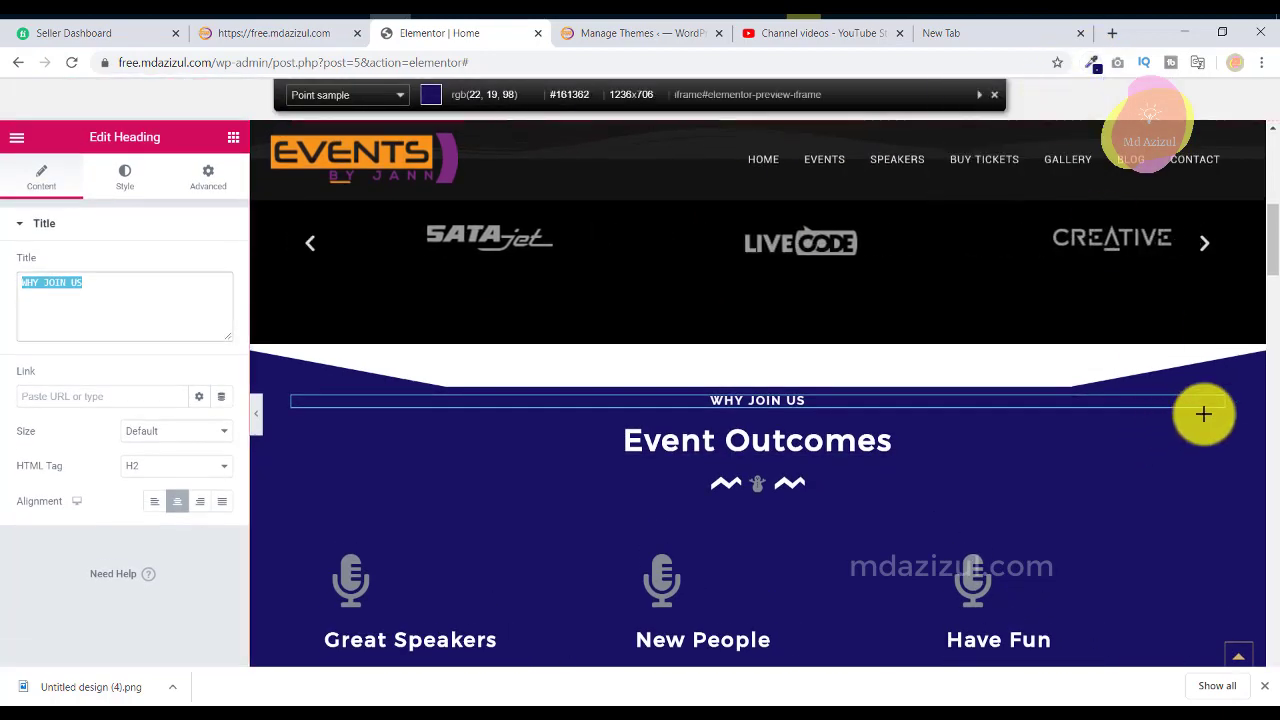
{"action": "left_click", "coordinate": [1232, 383]}
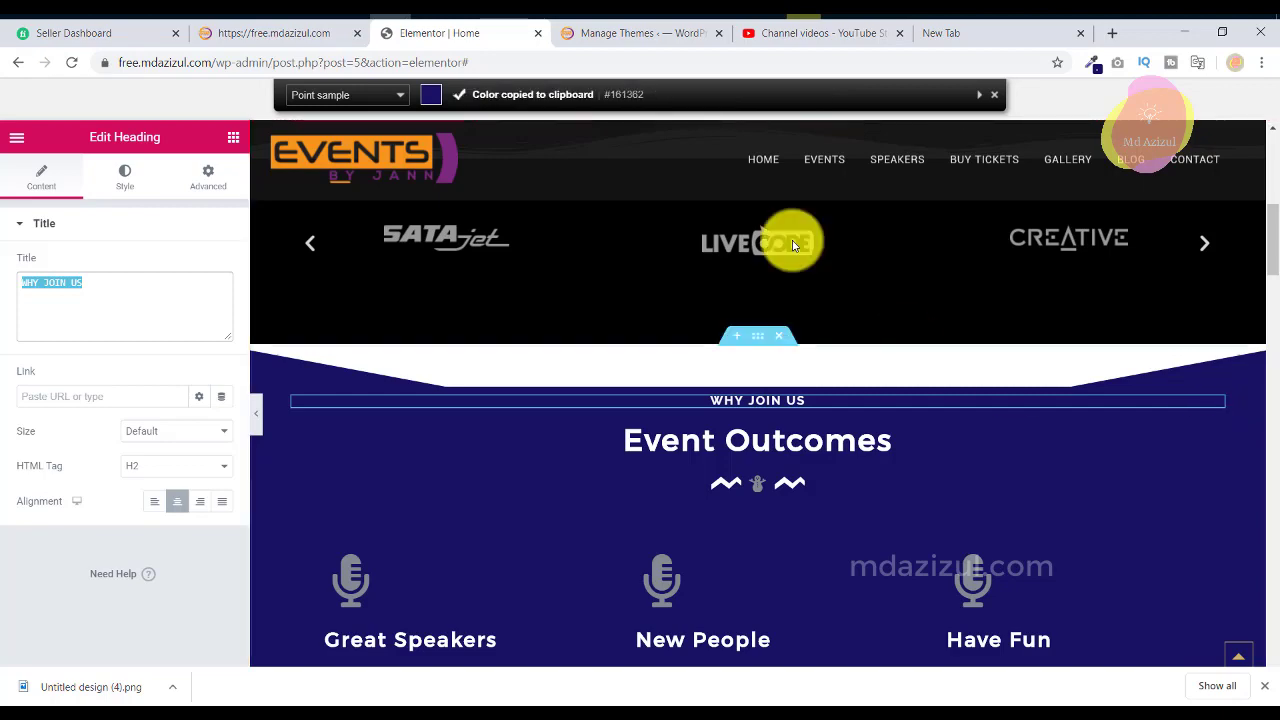
Paste #161362 as the WHY JOIN US section background and close the Navigator.
{"action": "left_click", "coordinate": [1092, 66]}
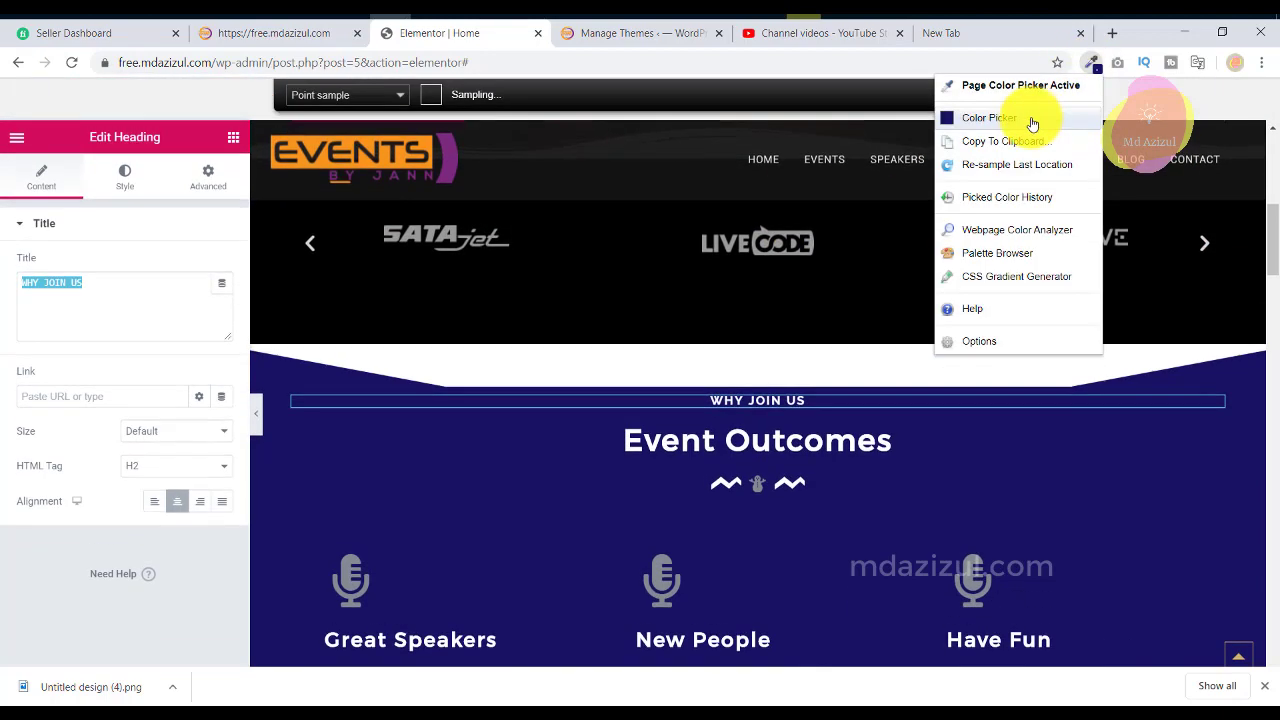
{"action": "left_click", "coordinate": [1032, 134]}
{"action": "left_click", "coordinate": [1012, 158]}
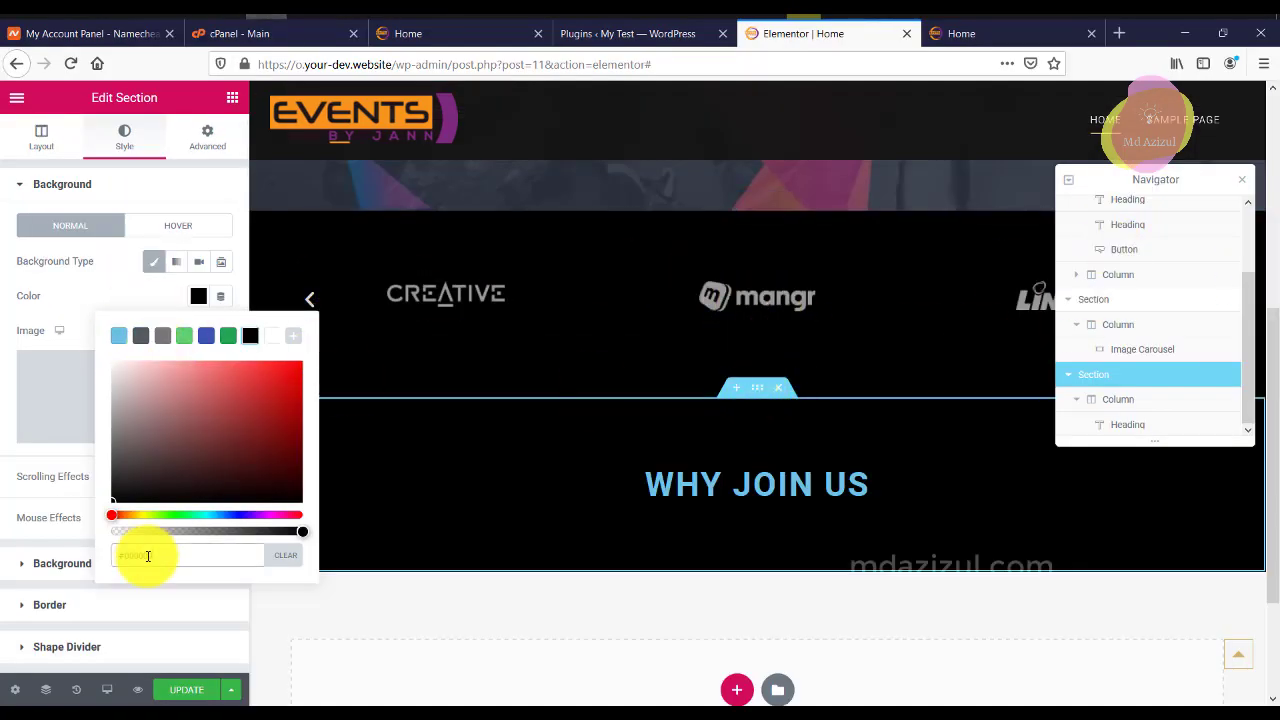
{"action": "key", "text": "ctrl+v"}
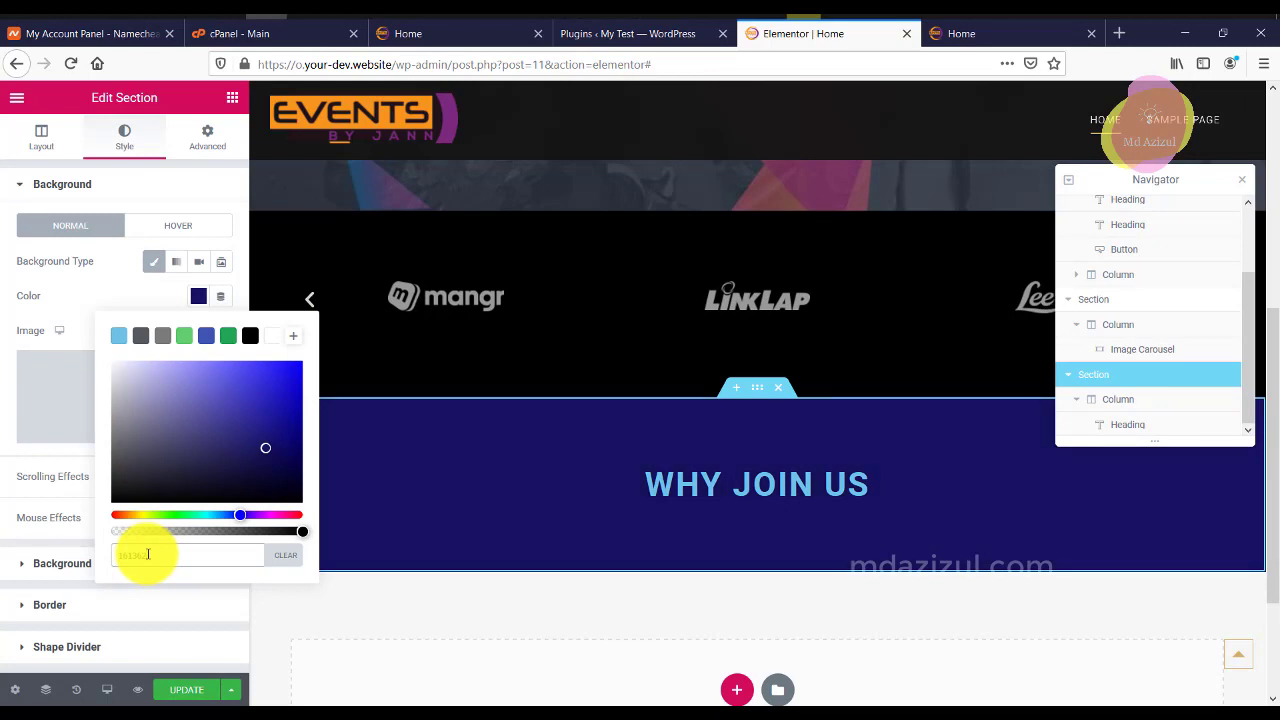
{"action": "scroll", "coordinate": [700, 340], "scroll_direction": "down", "scroll_amount": 3}
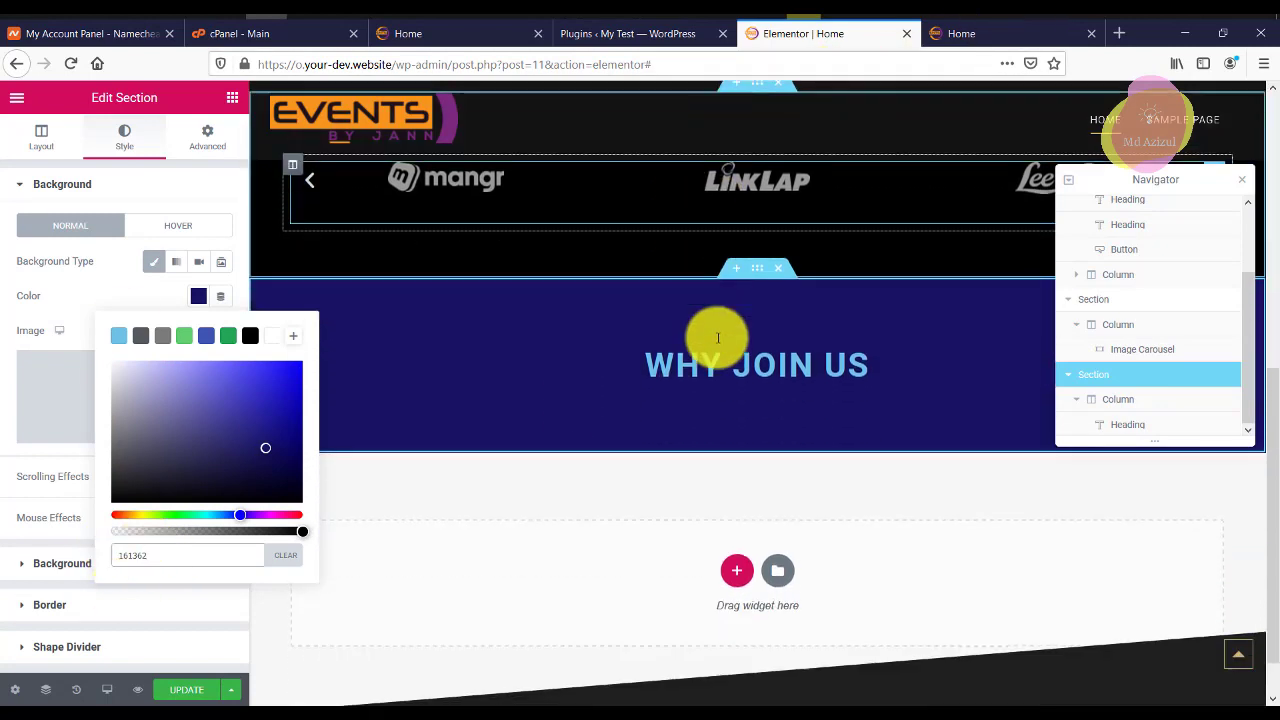
{"action": "left_click", "coordinate": [70, 184]}
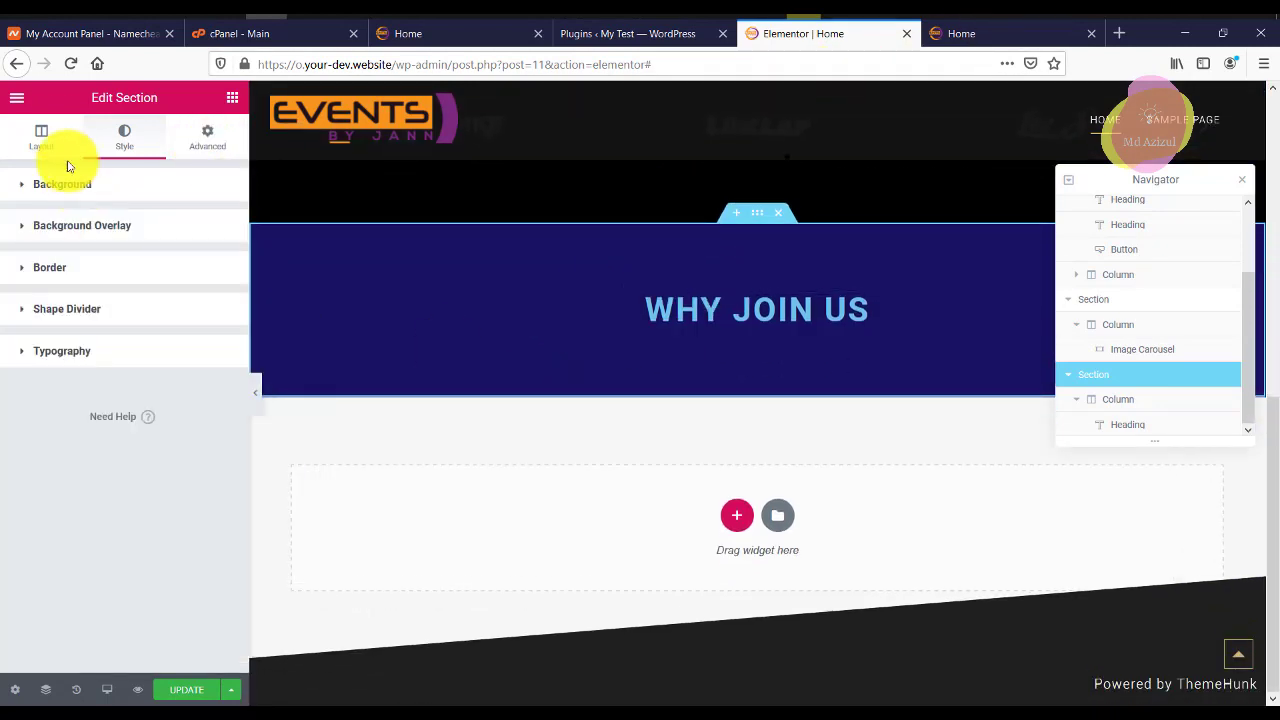
{"action": "left_click", "coordinate": [1242, 186]}
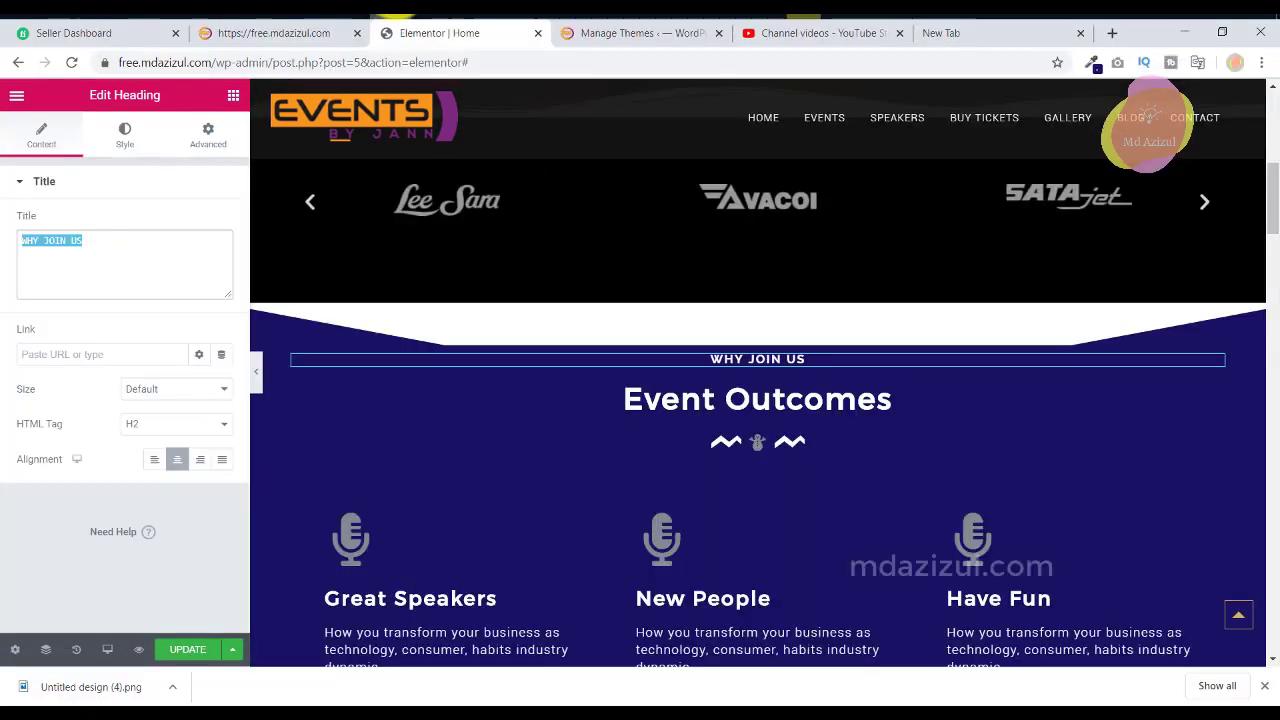
{"action": "scroll", "coordinate": [777, 389], "scroll_direction": "down", "scroll_amount": 2}
Inspect the reference headings' typography, including the Event Outcomes heading.
{"action": "scroll", "coordinate": [771, 334], "scroll_direction": "up", "scroll_amount": 2}
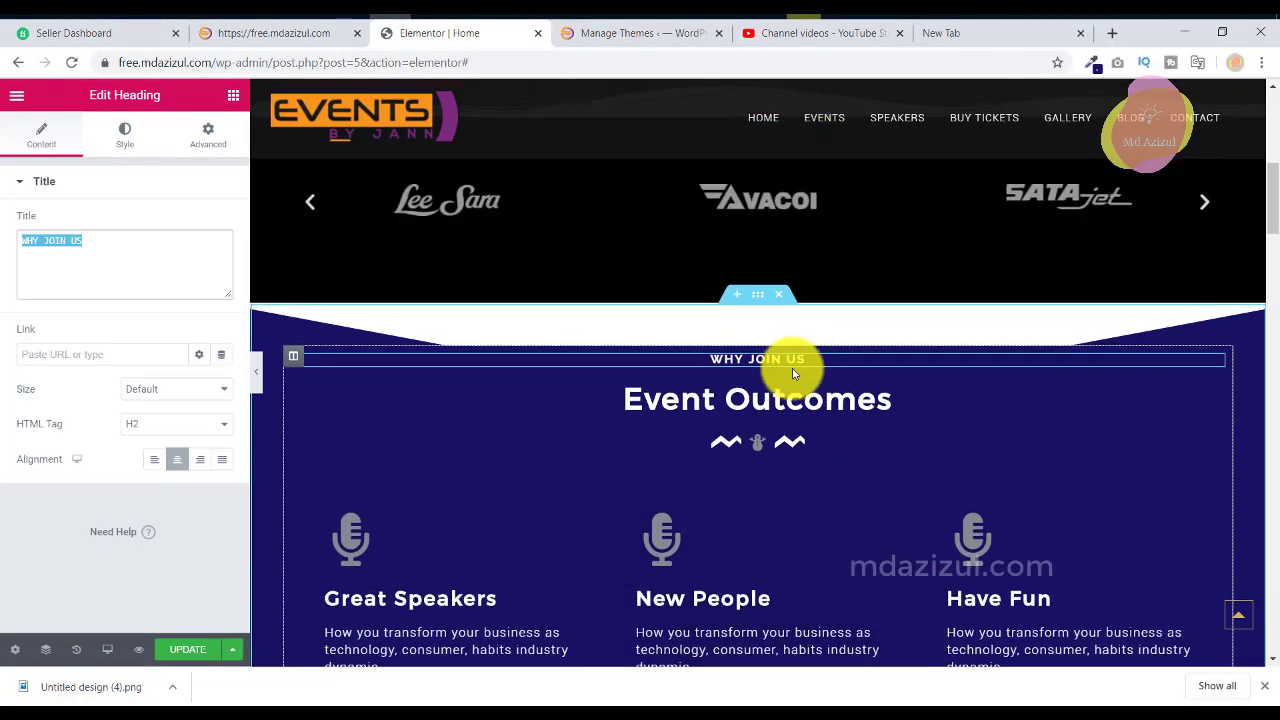
{"action": "left_click", "coordinate": [125, 130]}
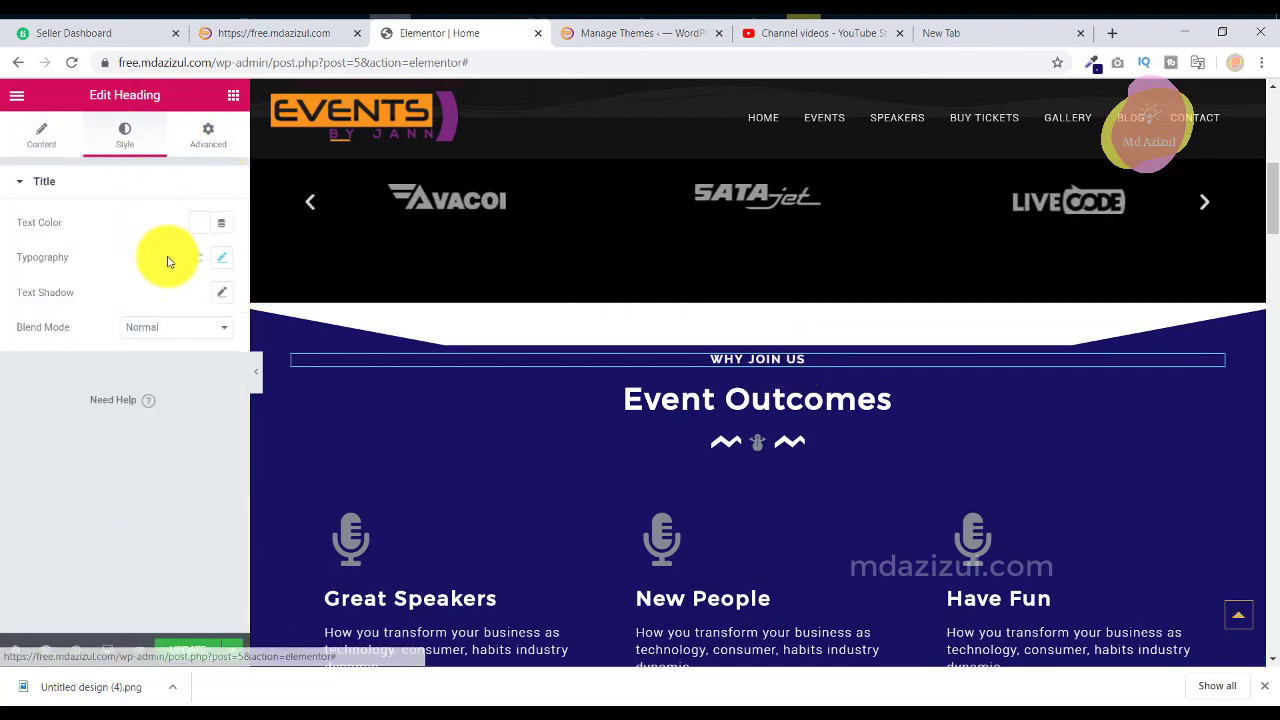
{"action": "left_click", "coordinate": [222, 258]}
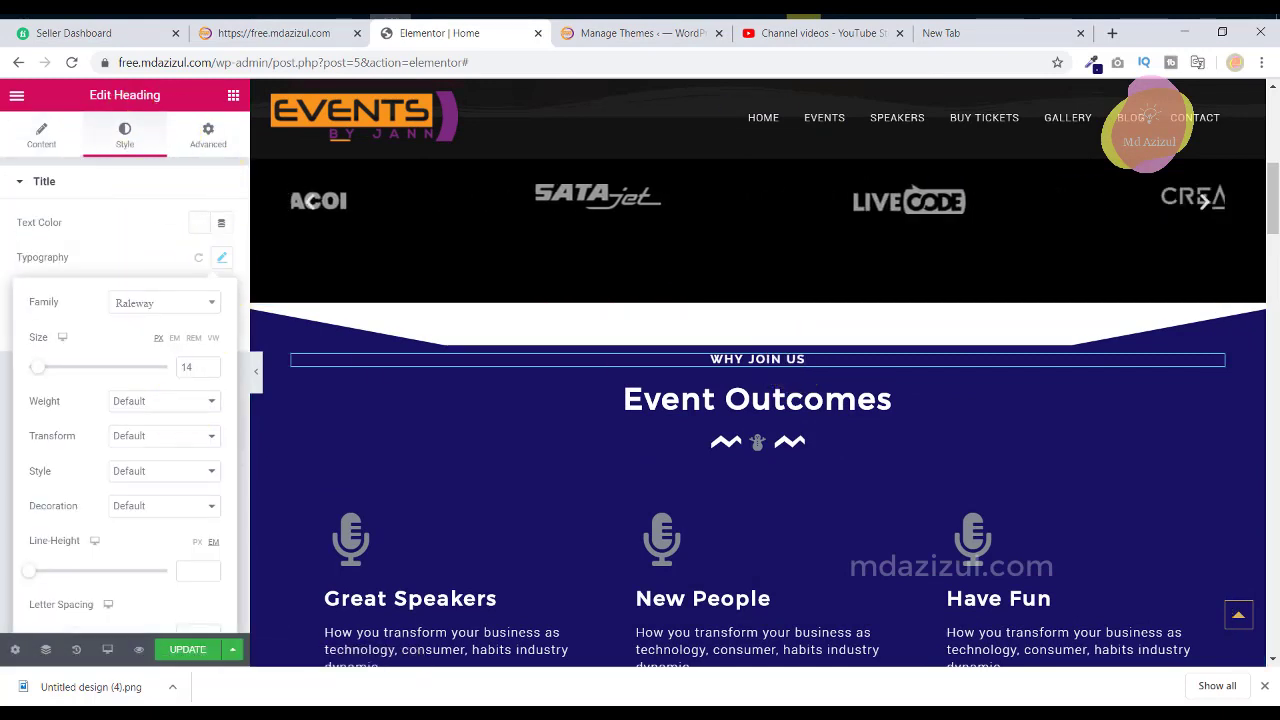
{"action": "left_click", "coordinate": [915, 403]}
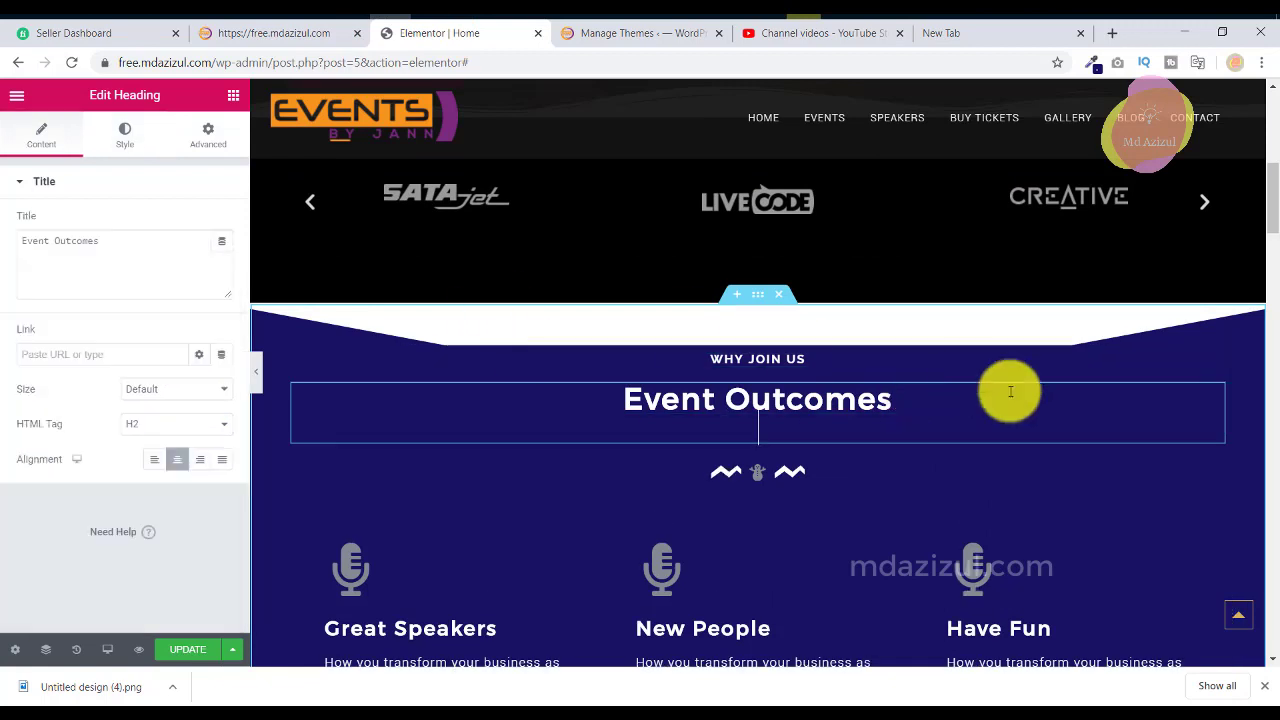
{"action": "left_click", "coordinate": [125, 130]}
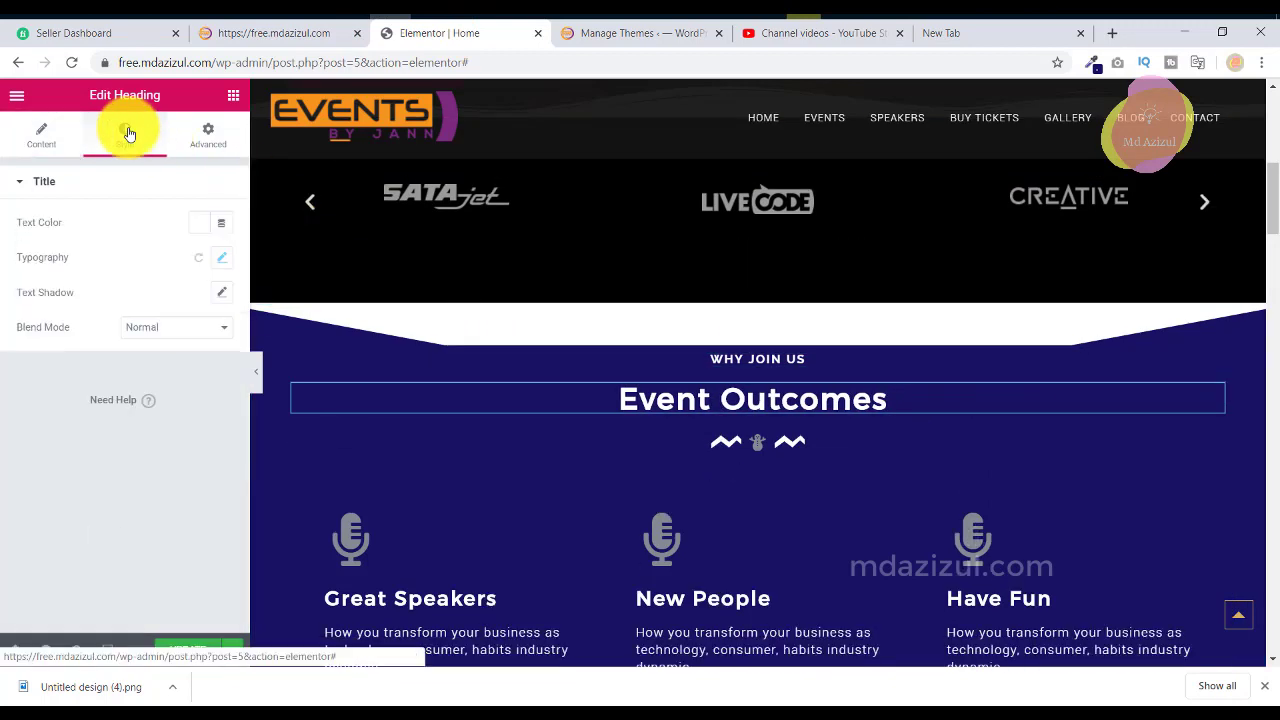
{"action": "left_click", "coordinate": [217, 262]}
{"action": "left_click", "coordinate": [214, 260]}
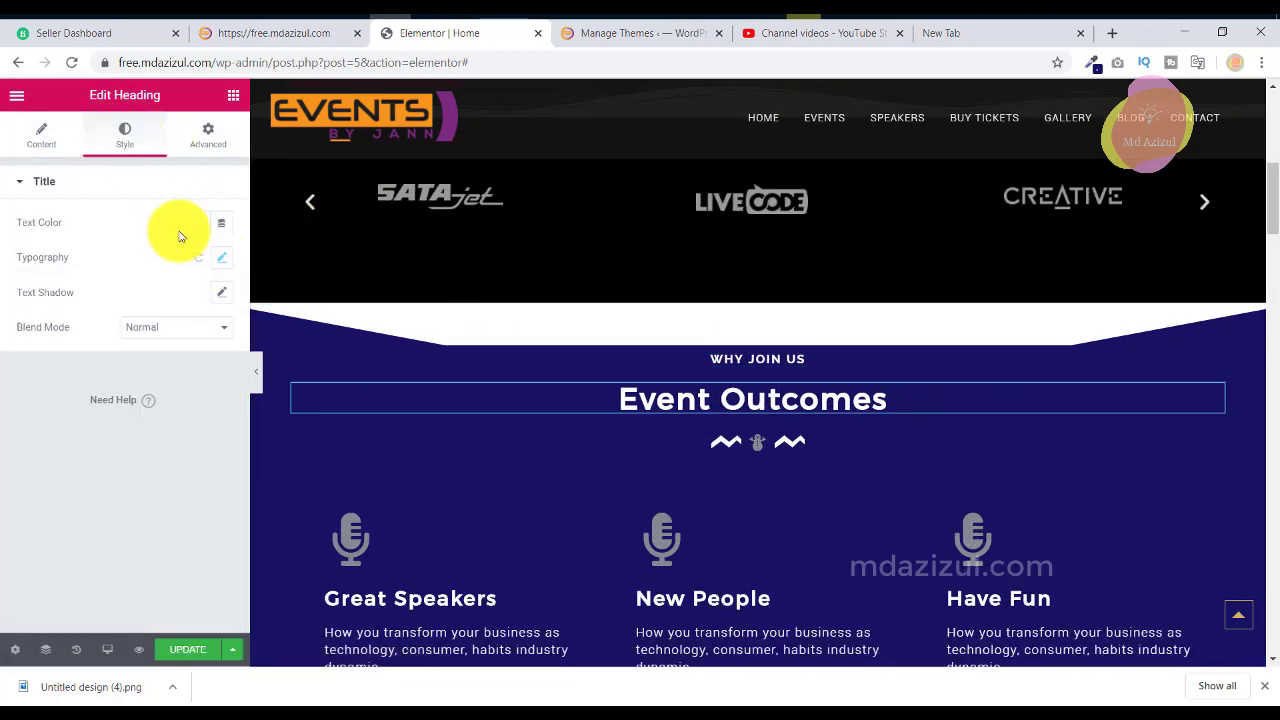
Copy the reference's 'Event Outcomes' title text.
{"action": "left_click", "coordinate": [42, 136]}
{"action": "left_click", "coordinate": [146, 266]}
{"action": "key", "text": "ctrl+a"}
{"action": "right_click", "coordinate": [149, 266]}
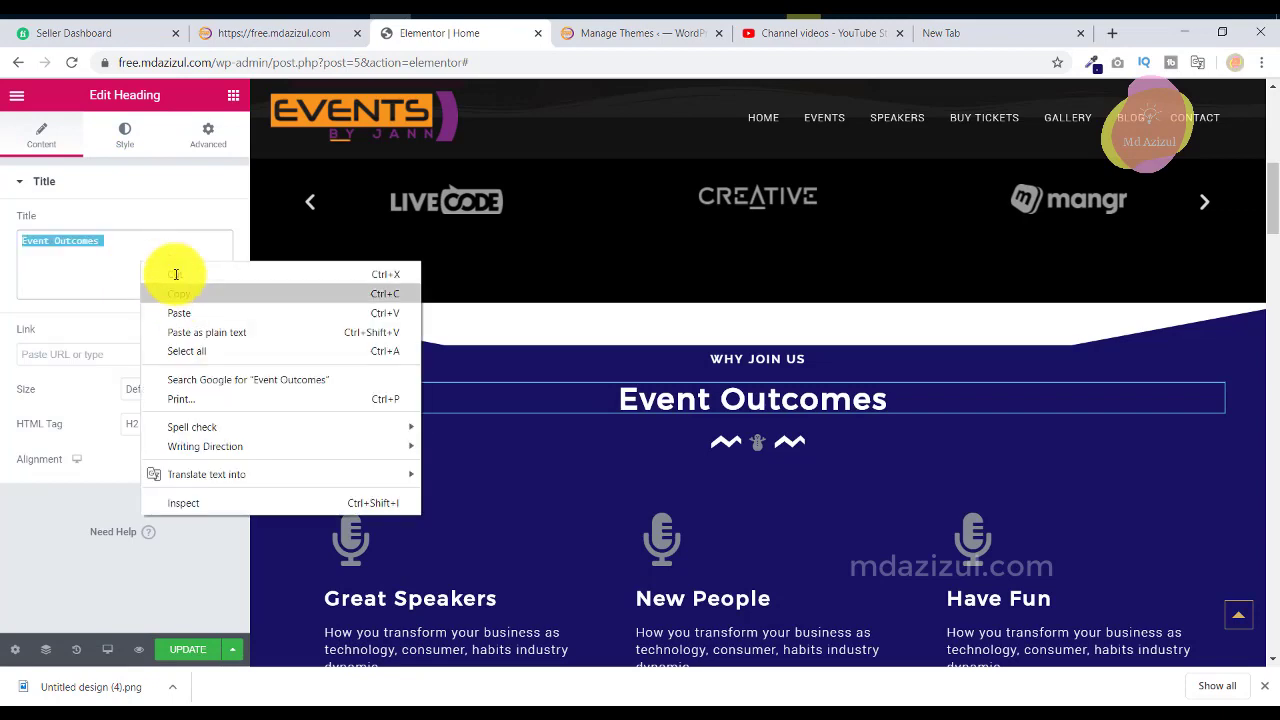
{"action": "left_click", "coordinate": [177, 290]}
{"action": "left_click", "coordinate": [604, 34]}
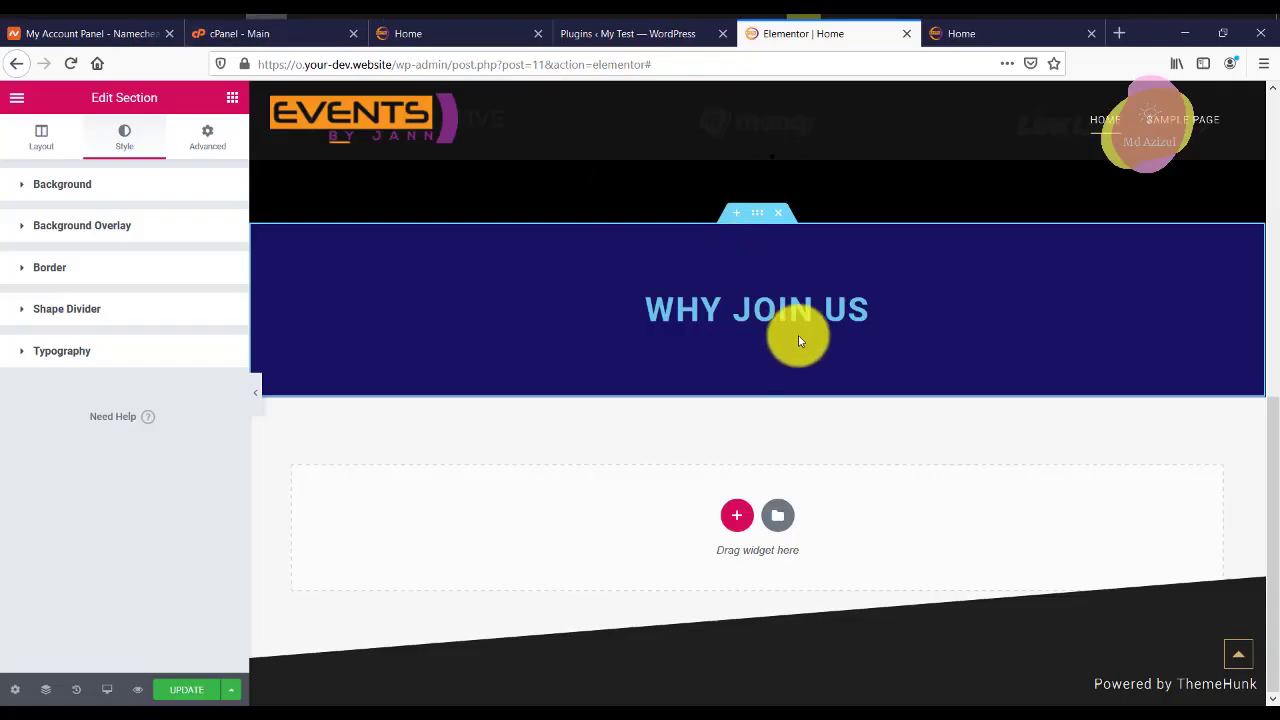
Give the WHY JOIN US heading a 14 px font size and white text colour.
{"action": "left_click", "coordinate": [792, 322]}
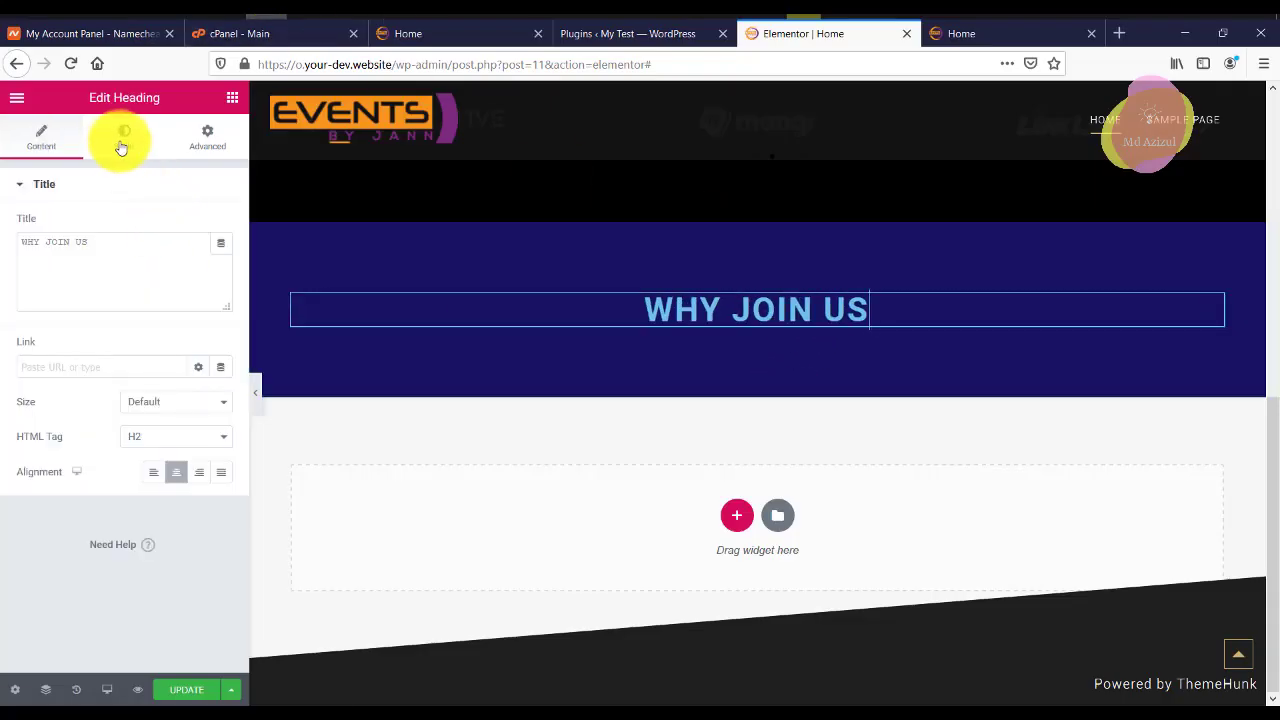
{"action": "left_click", "coordinate": [119, 147]}
{"action": "left_click", "coordinate": [220, 260]}
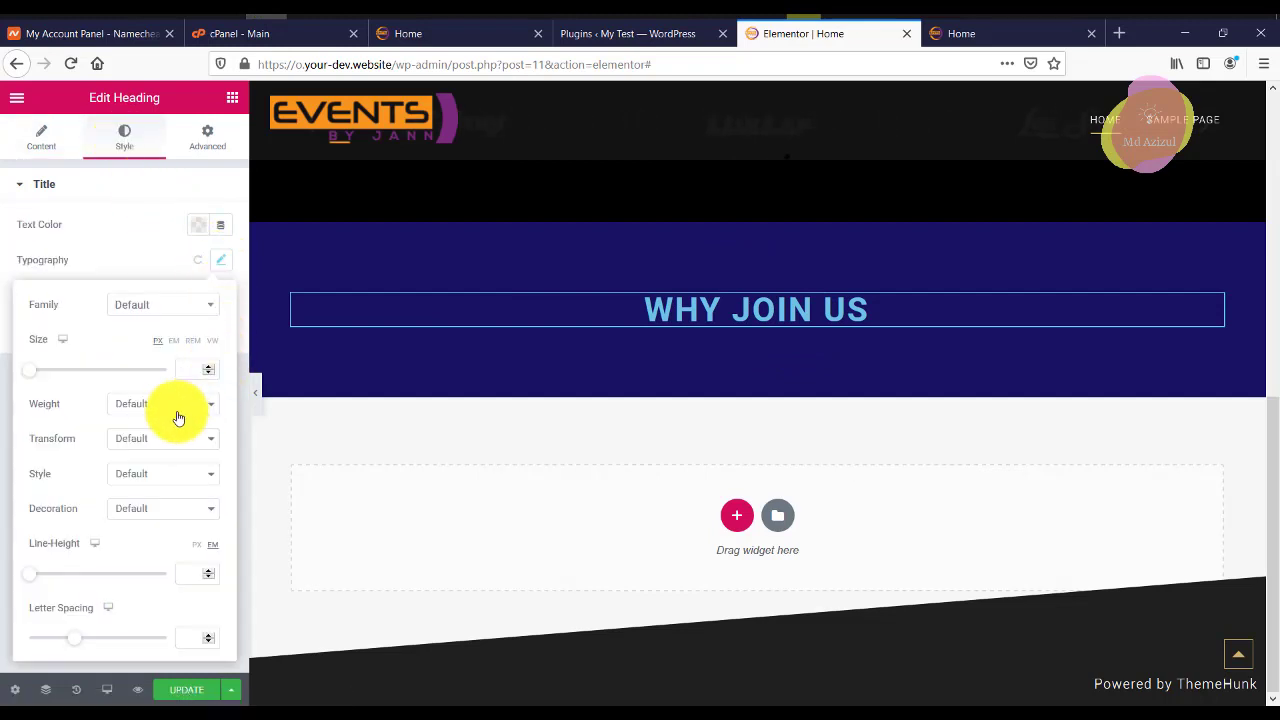
{"action": "type", "text": "14"}
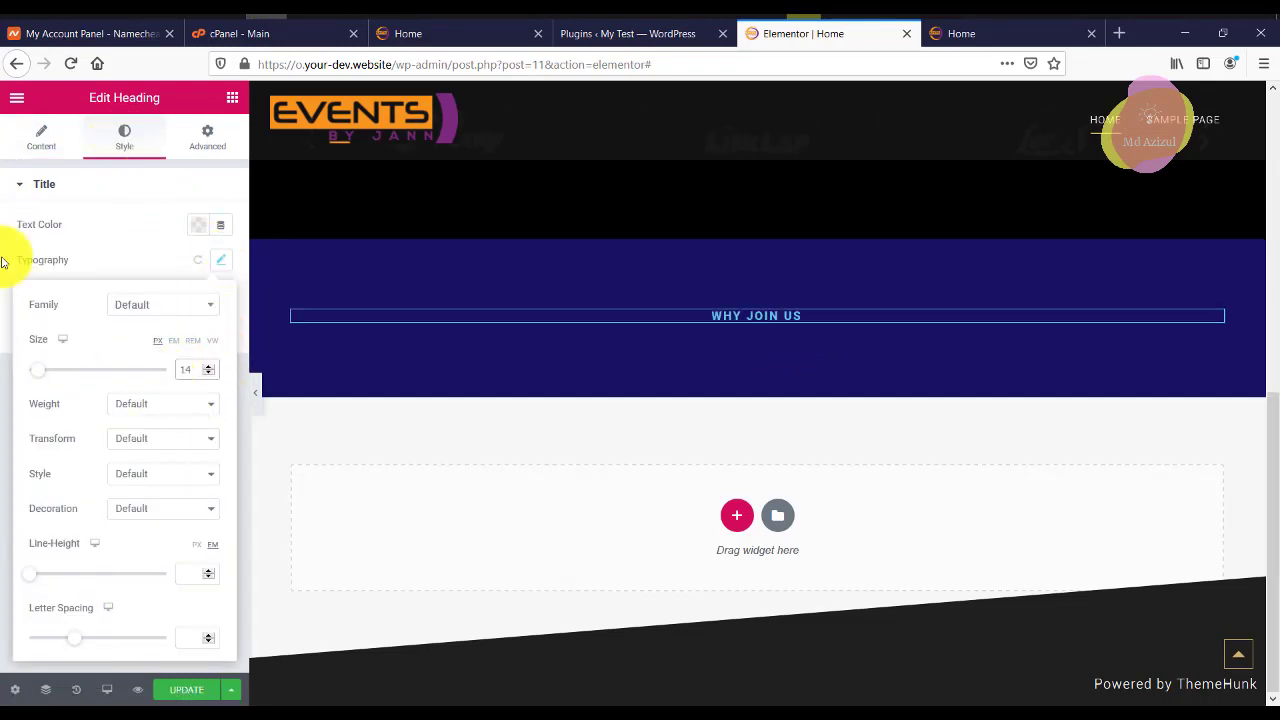
{"action": "left_click", "coordinate": [198, 225]}
{"action": "left_click", "coordinate": [275, 264]}
{"action": "left_click", "coordinate": [232, 97]}
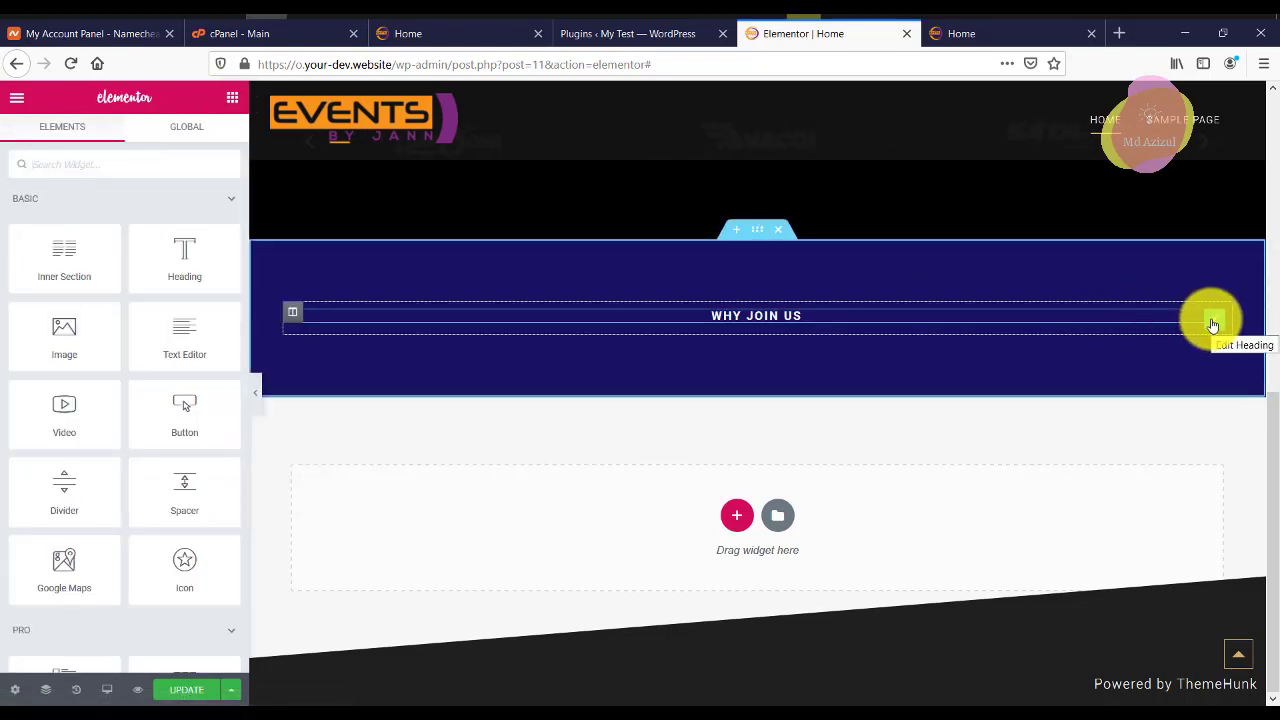
Duplicate the WHY JOIN US heading as 'Event Outcomes' with a 36 px font size.
{"action": "right_click", "coordinate": [1213, 325]}
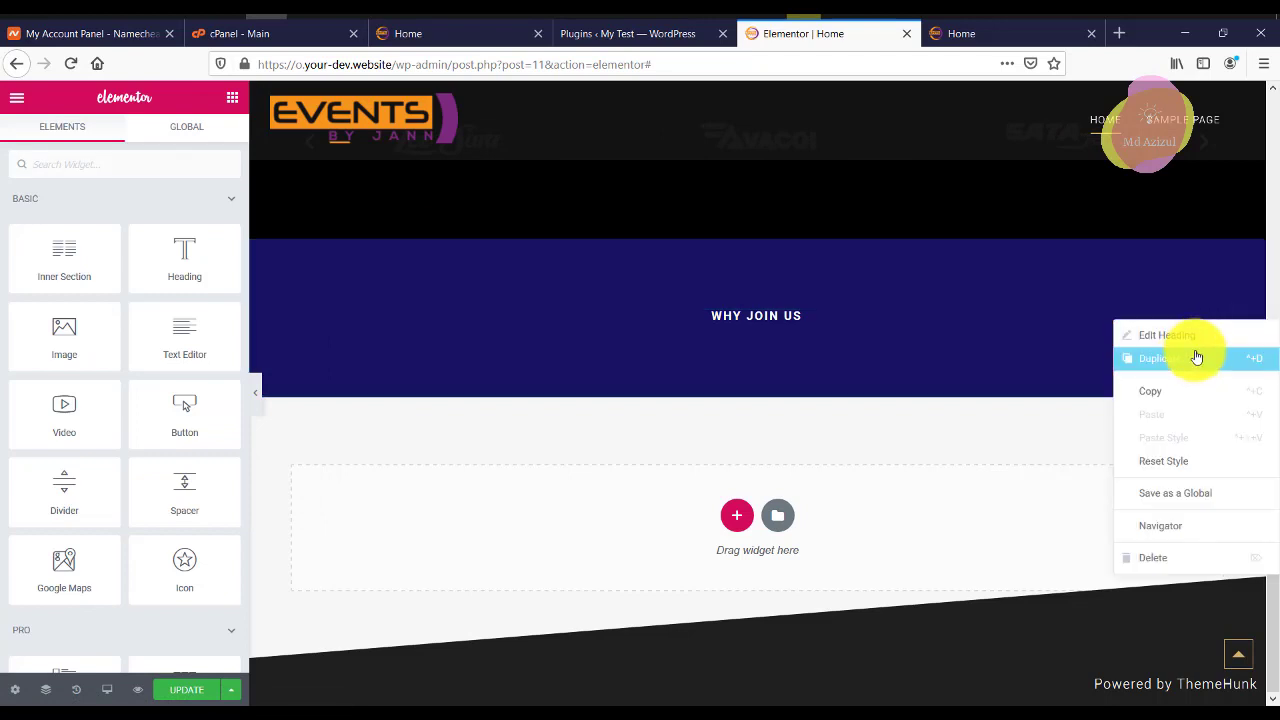
{"action": "left_click", "coordinate": [1189, 360]}
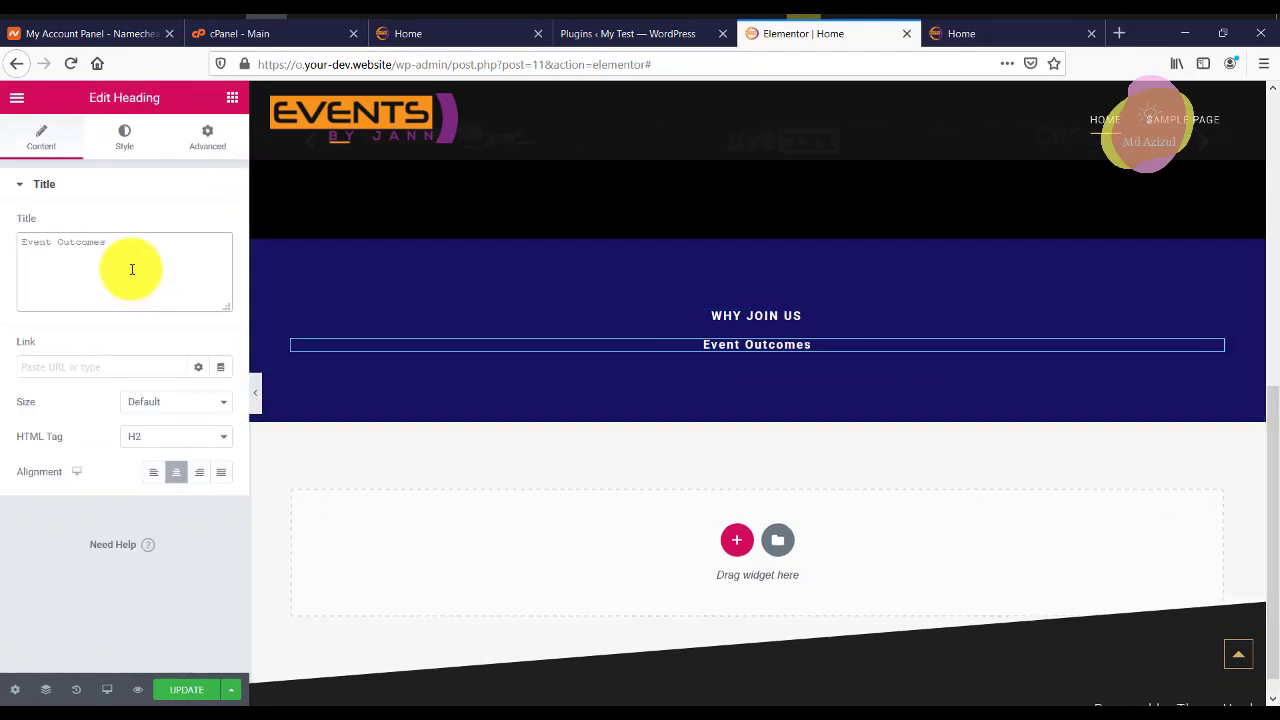
{"action": "left_click", "coordinate": [124, 140]}
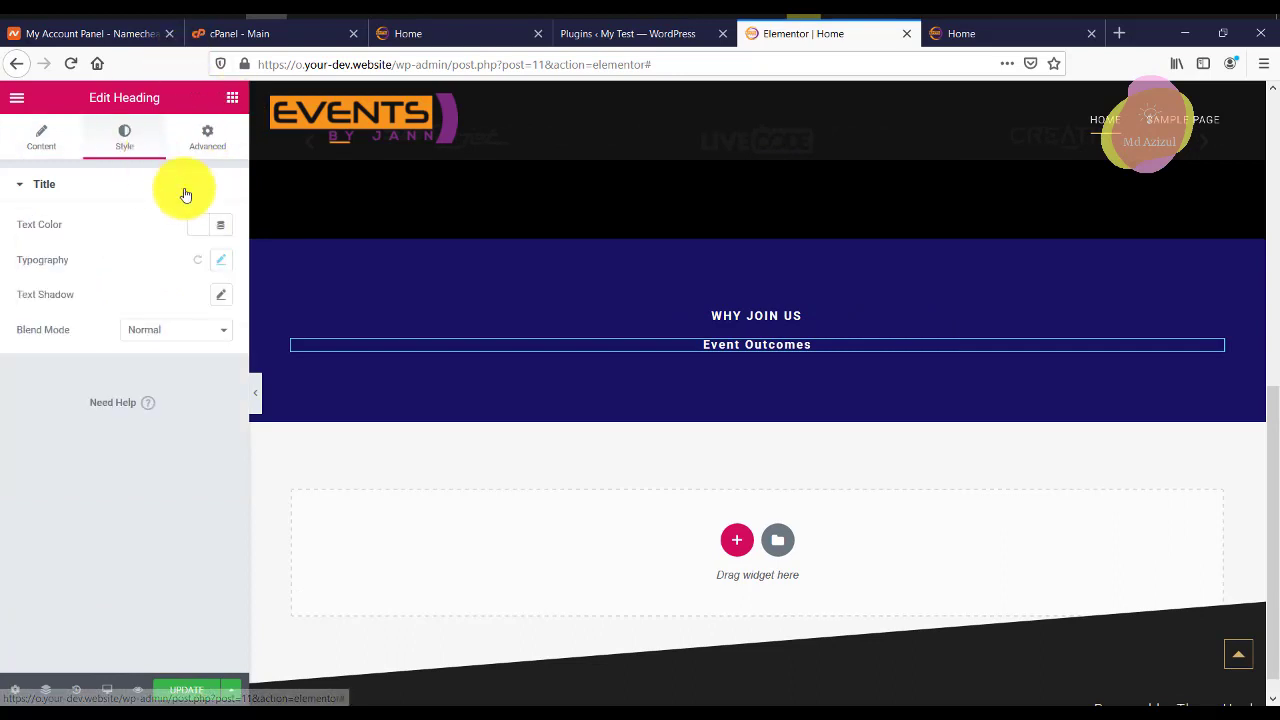
{"action": "left_click", "coordinate": [221, 261]}
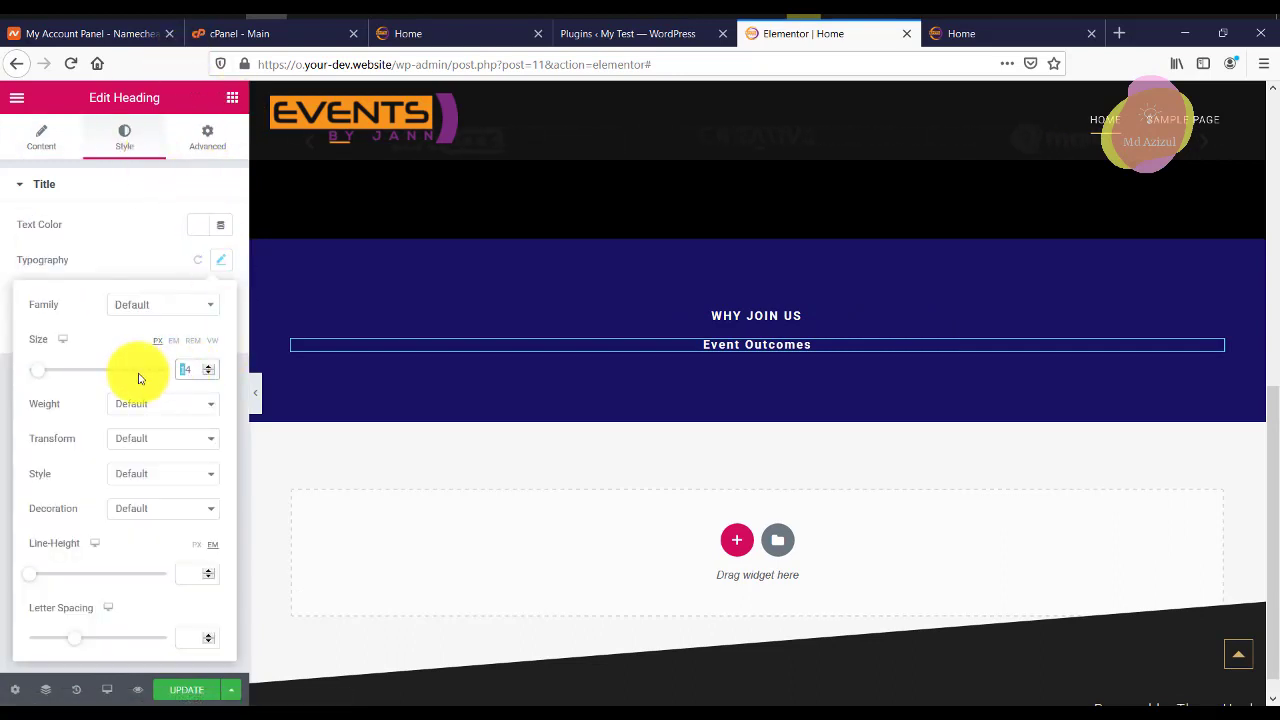
{"action": "type", "text": "4"}
{"action": "key", "text": "BackSpace"}
{"action": "type", "text": "36"}
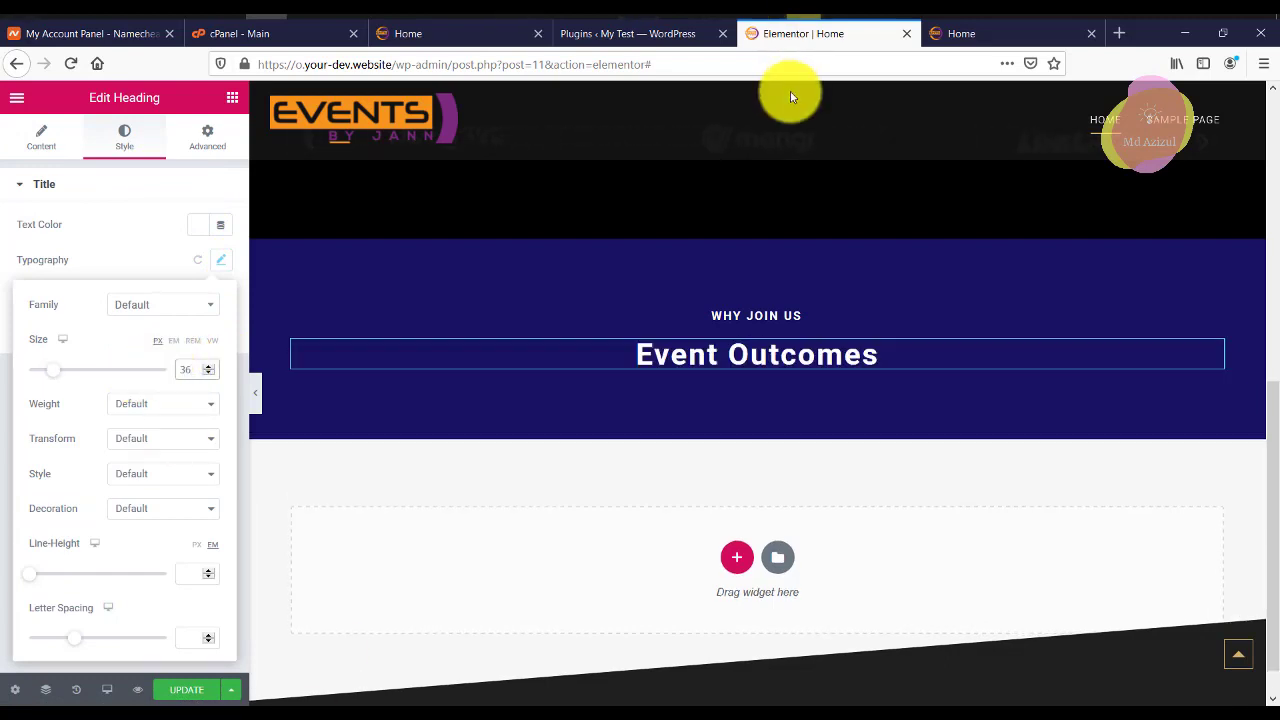
Check the divider under Event Outcomes on the reference page, then return to the test page.
{"action": "left_click", "coordinate": [690, 33]}
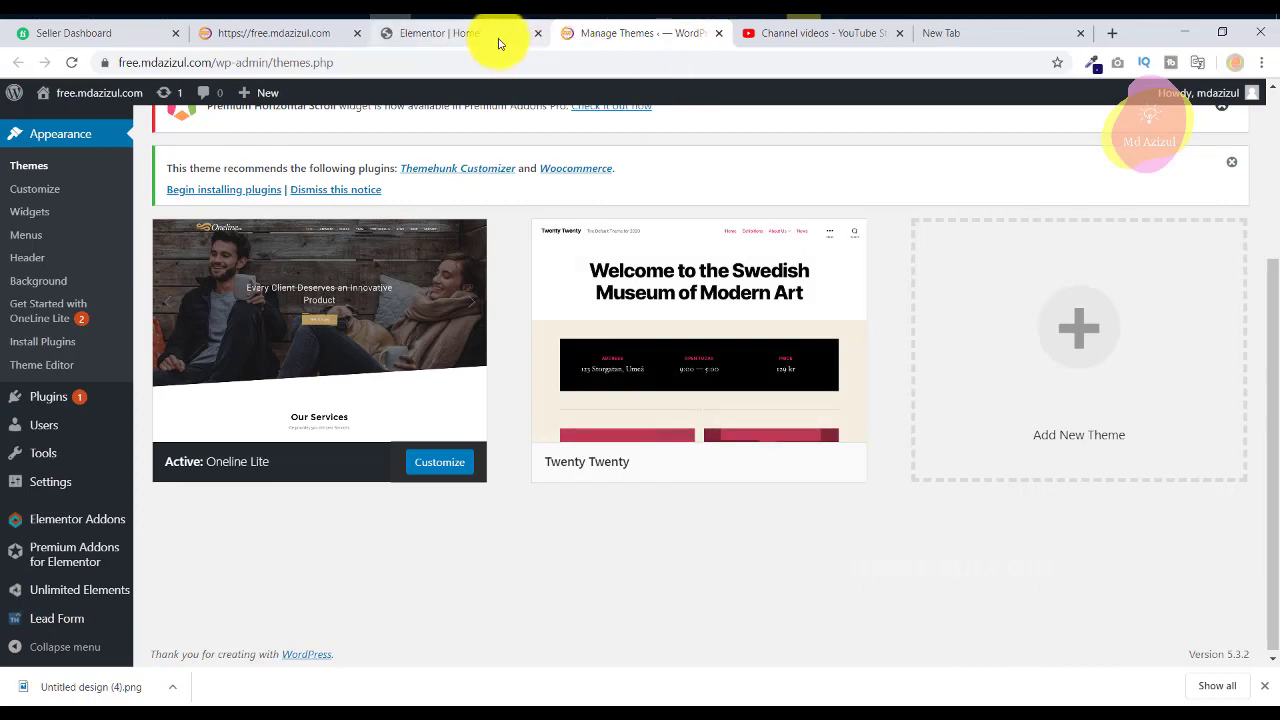
{"action": "left_click", "coordinate": [498, 38]}
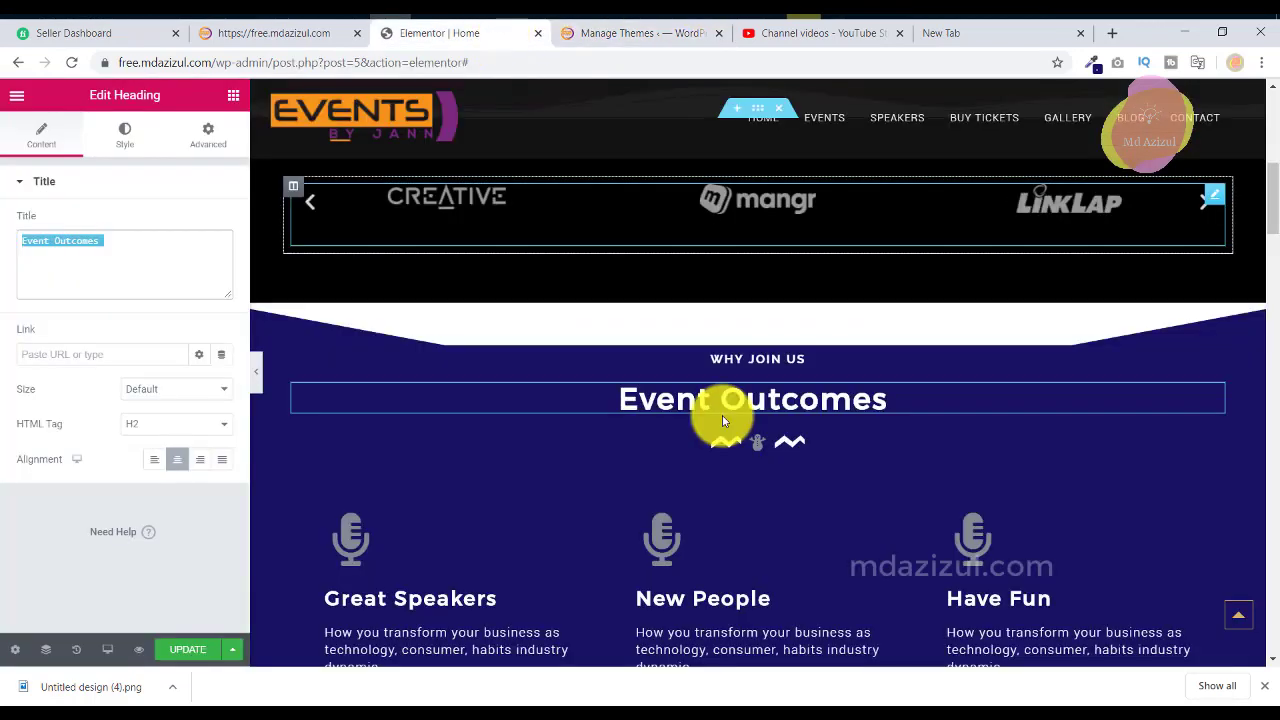
{"action": "left_click", "coordinate": [725, 445]}
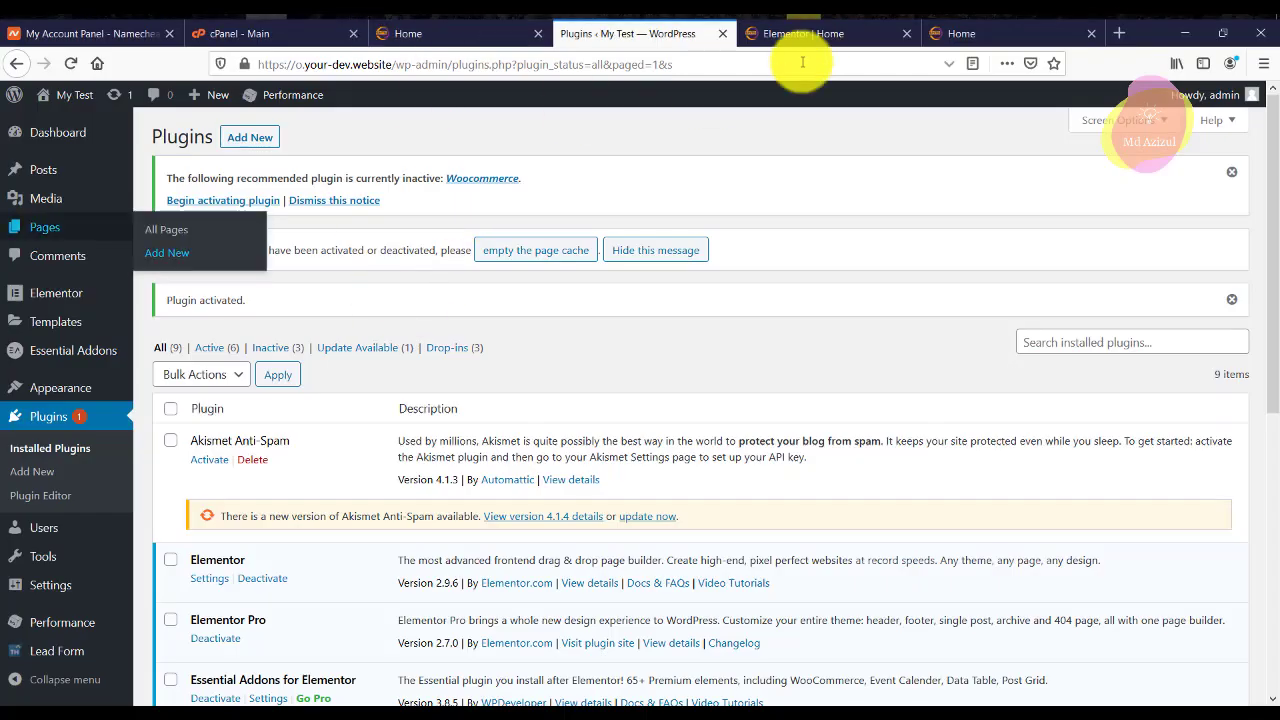
{"action": "left_click", "coordinate": [800, 33]}
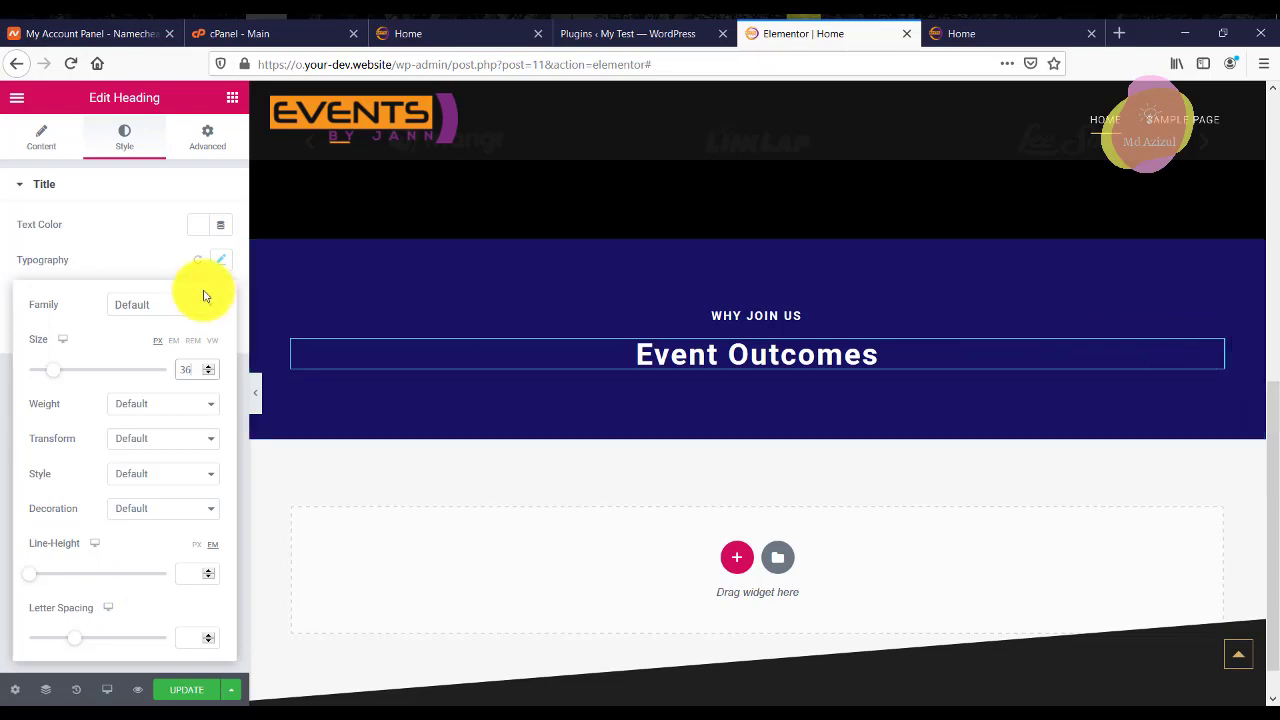
{"action": "left_click", "coordinate": [230, 100]}
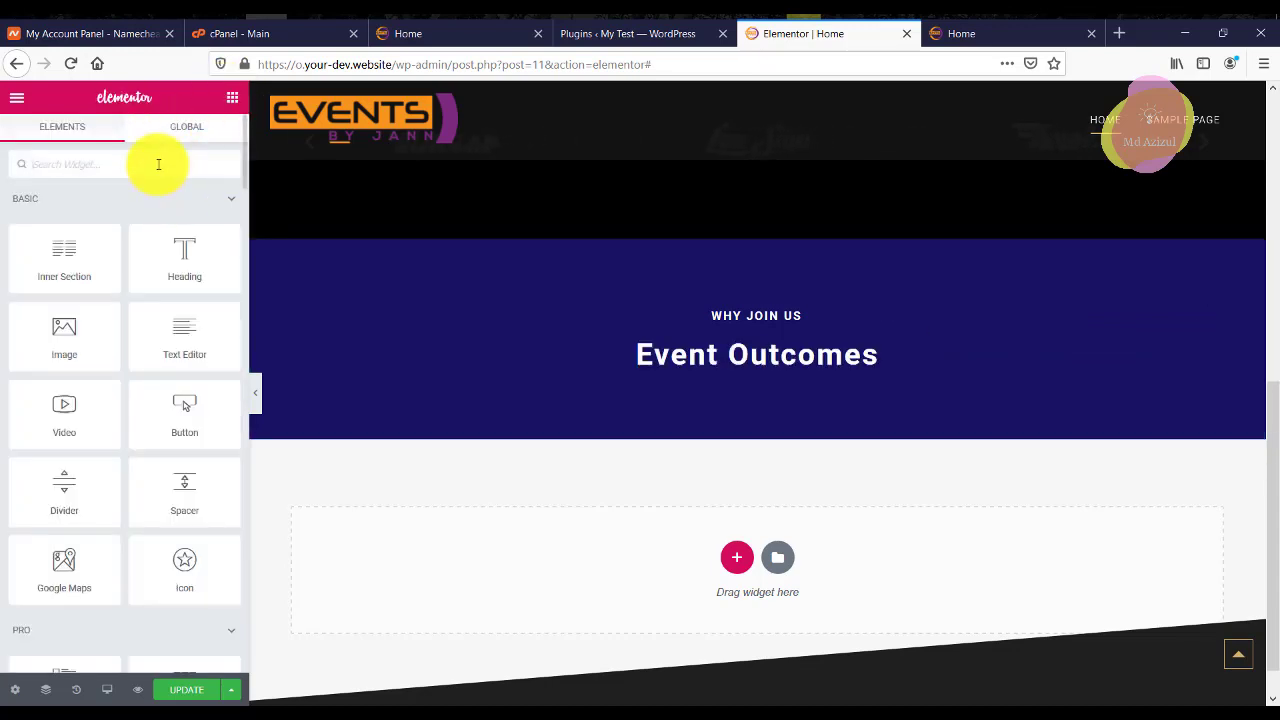
Drag a Divider under Event Outcomes and give it the Snowman icon from the library.
{"action": "left_click", "coordinate": [158, 164]}
{"action": "type", "text": "div"}
{"action": "left_click_drag", "start_coordinate": [98, 230], "coordinate": [769, 347]}
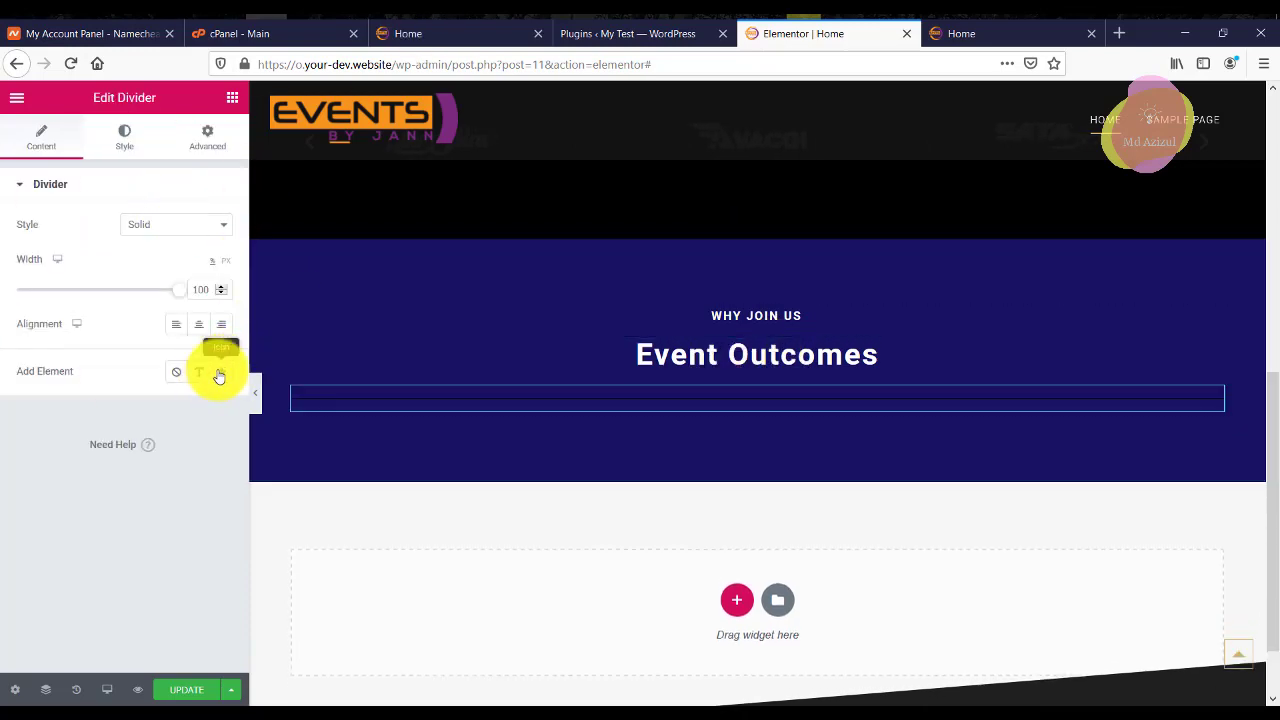
{"action": "left_click", "coordinate": [219, 376]}
{"action": "left_click", "coordinate": [126, 491]}
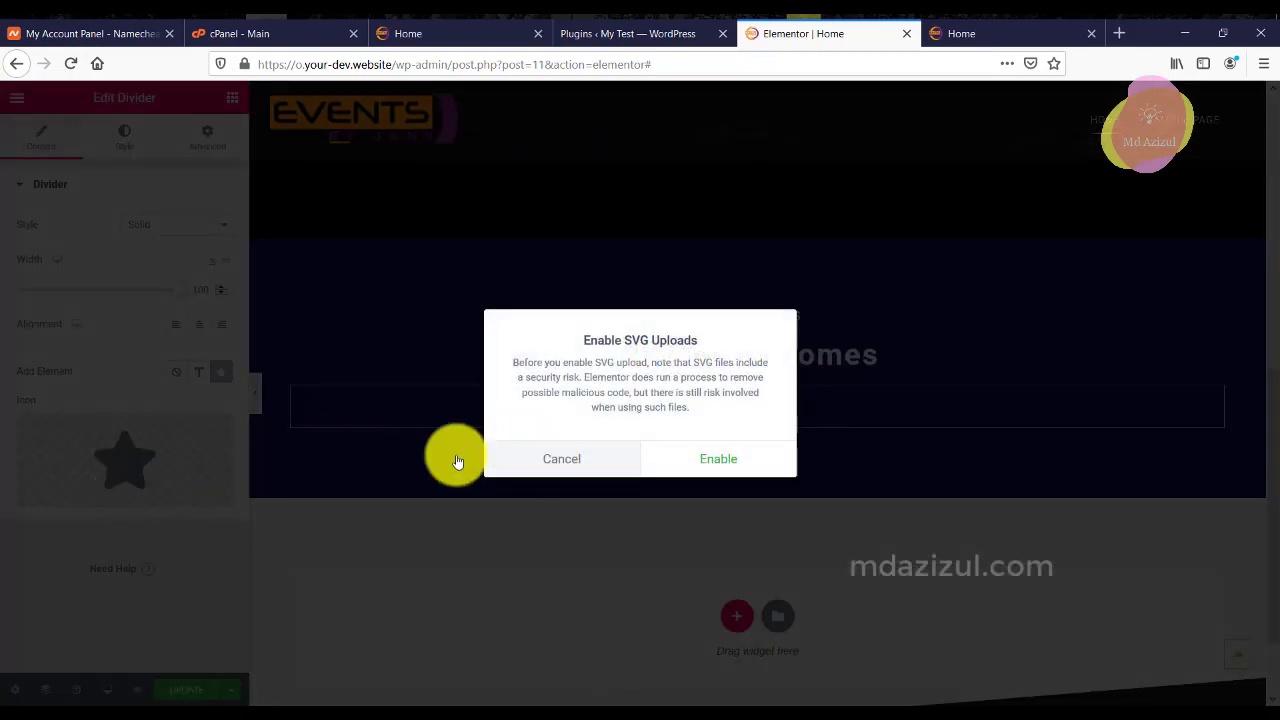
{"action": "left_click", "coordinate": [552, 461]}
{"action": "left_click", "coordinate": [85, 493]}
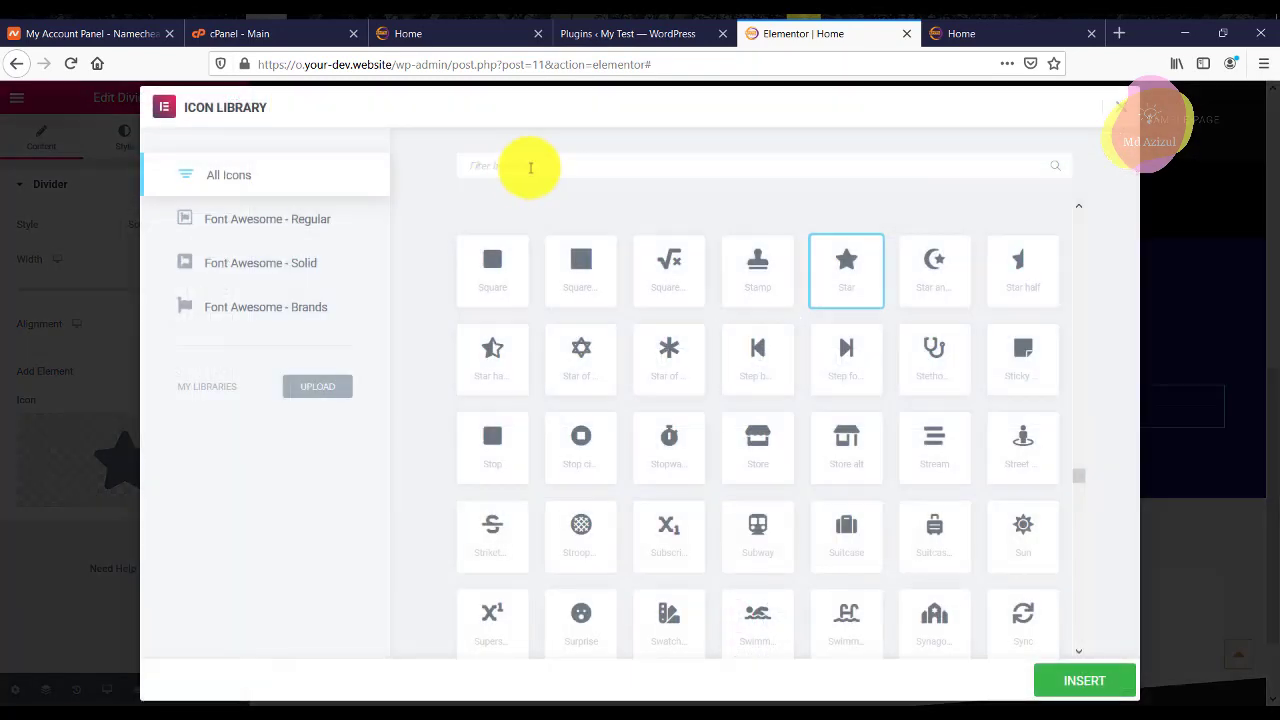
{"action": "left_click", "coordinate": [530, 167]}
{"action": "type", "text": "man"}
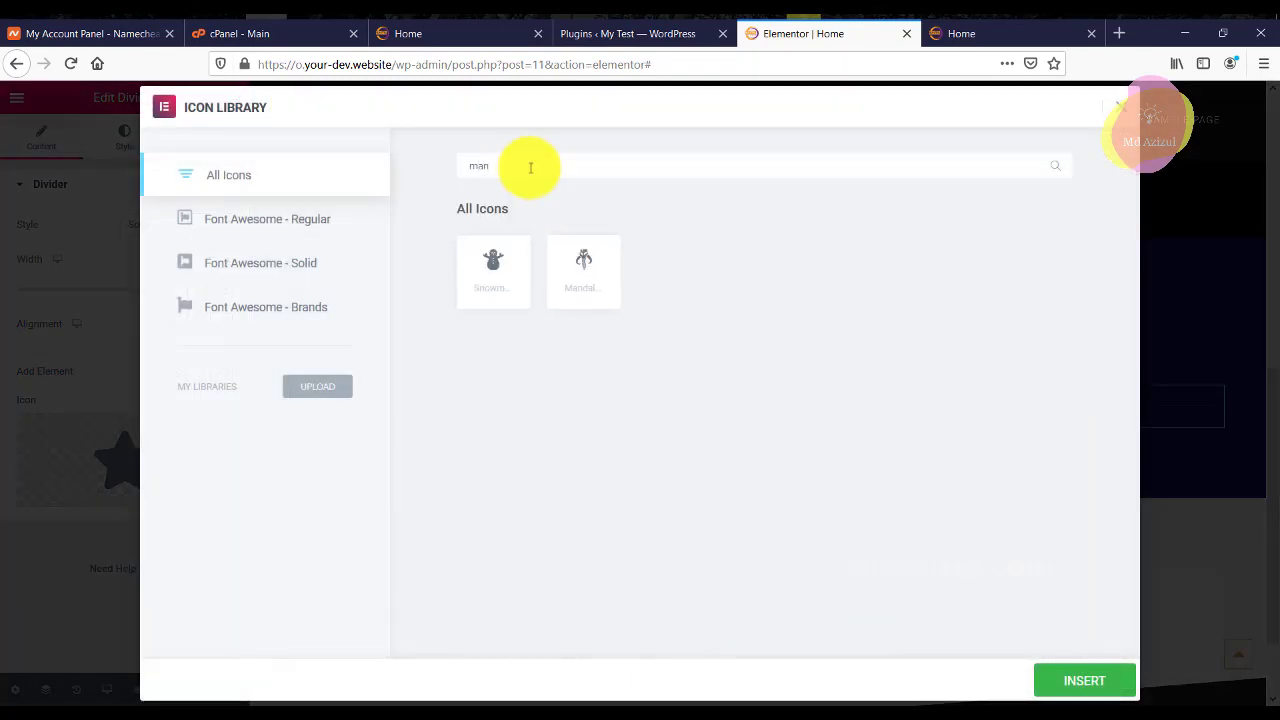
{"action": "left_click", "coordinate": [1084, 682]}
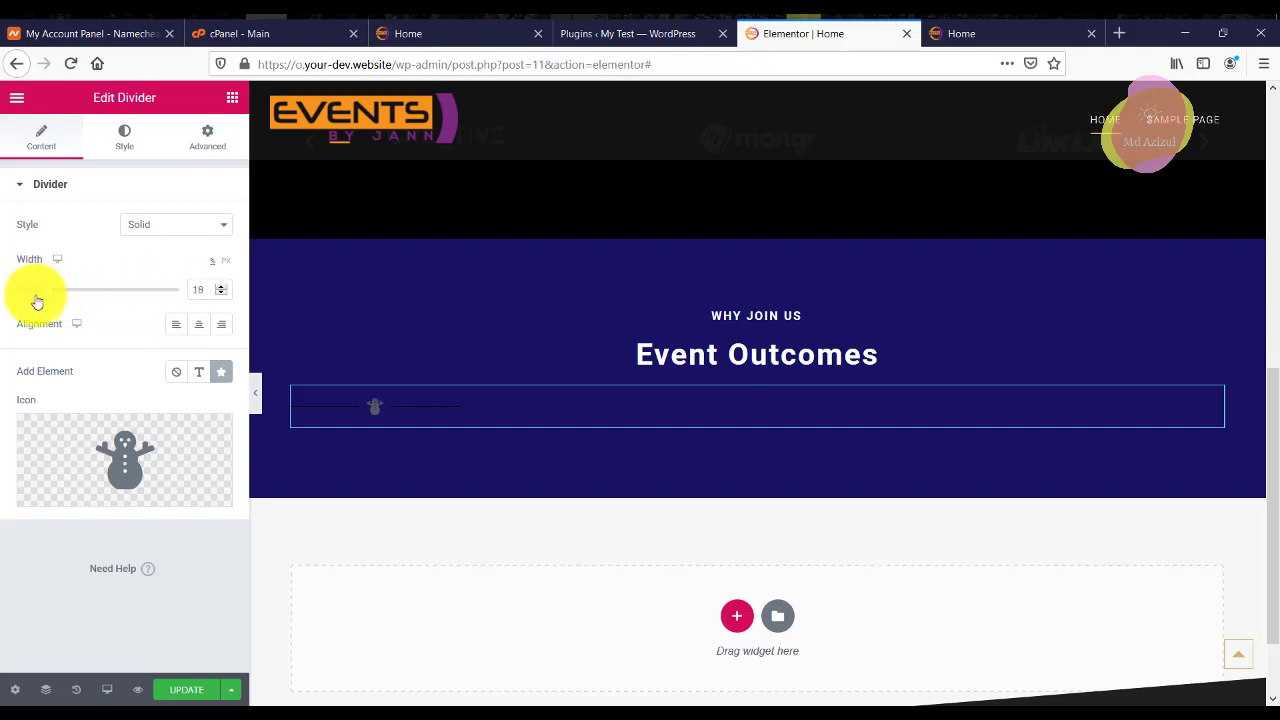
Shorten the divider to width 10 and make its line white.
{"action": "left_click_drag", "start_coordinate": [29, 304], "coordinate": [484, 286]}
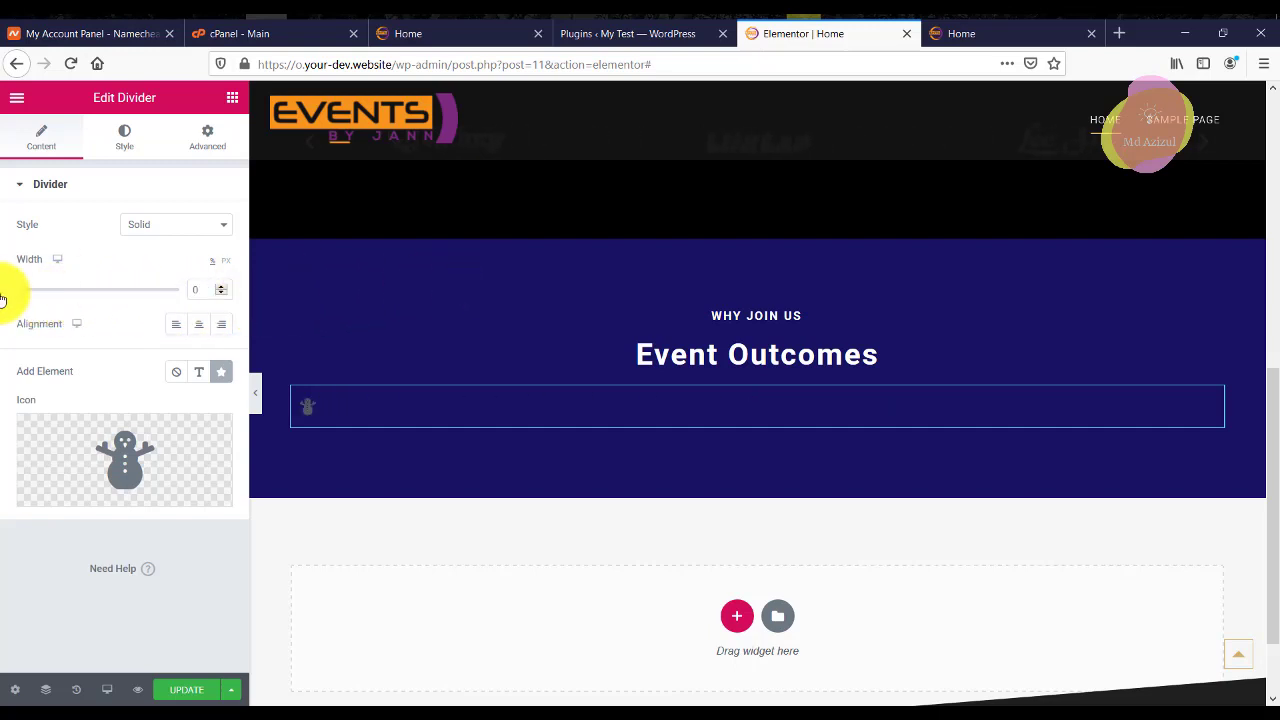
{"action": "left_click_drag", "start_coordinate": [89, 309], "coordinate": [10, 300]}
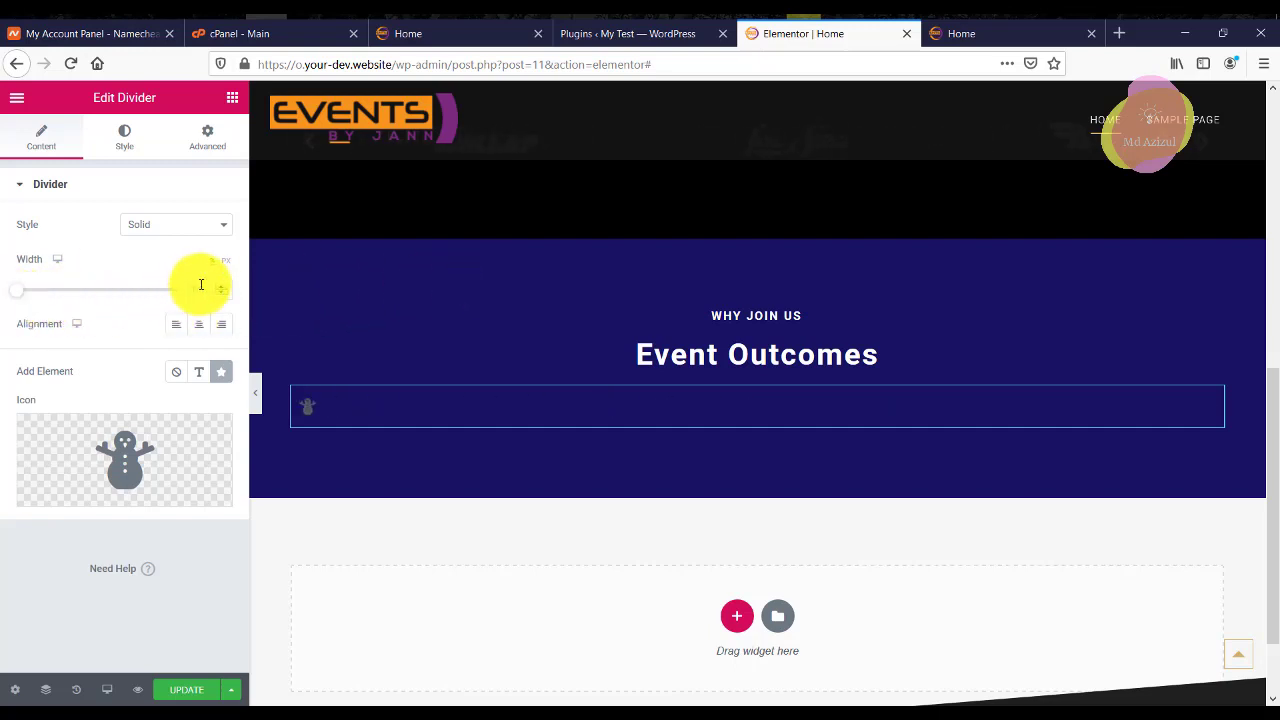
{"action": "left_click_drag", "start_coordinate": [194, 288], "coordinate": [111, 286]}
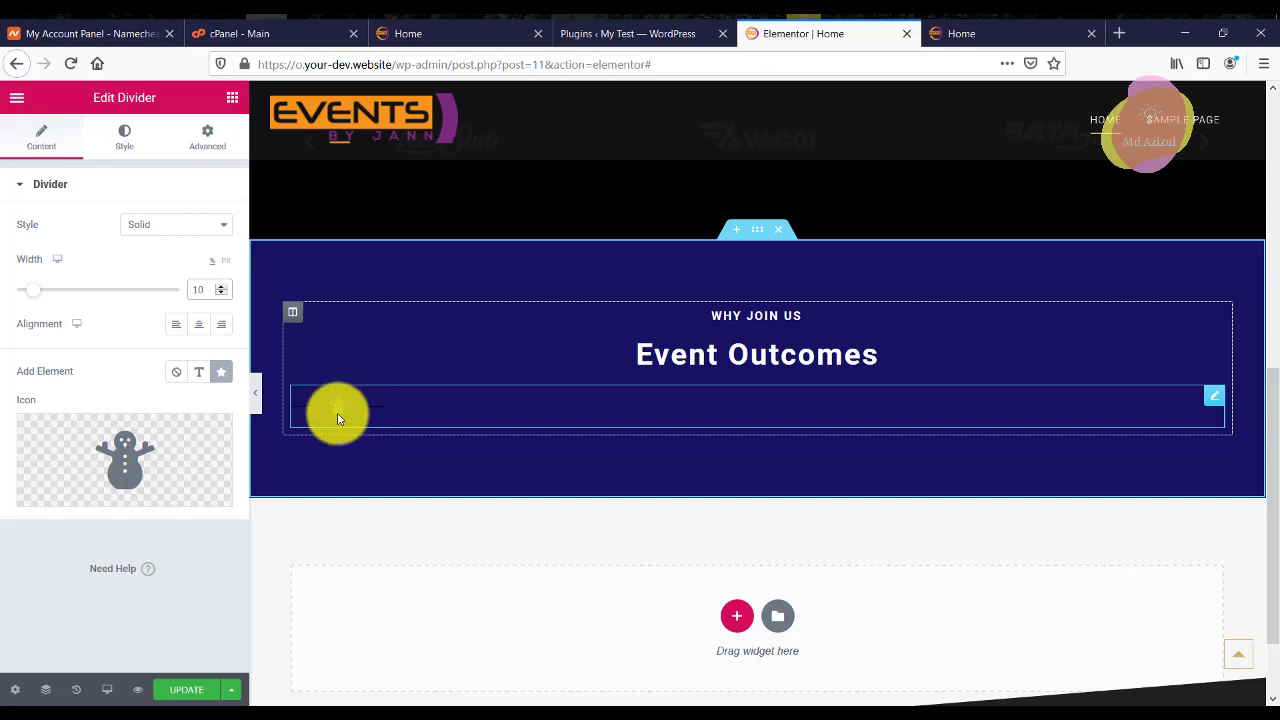
{"action": "left_click", "coordinate": [131, 150]}
{"action": "left_click", "coordinate": [198, 224]}
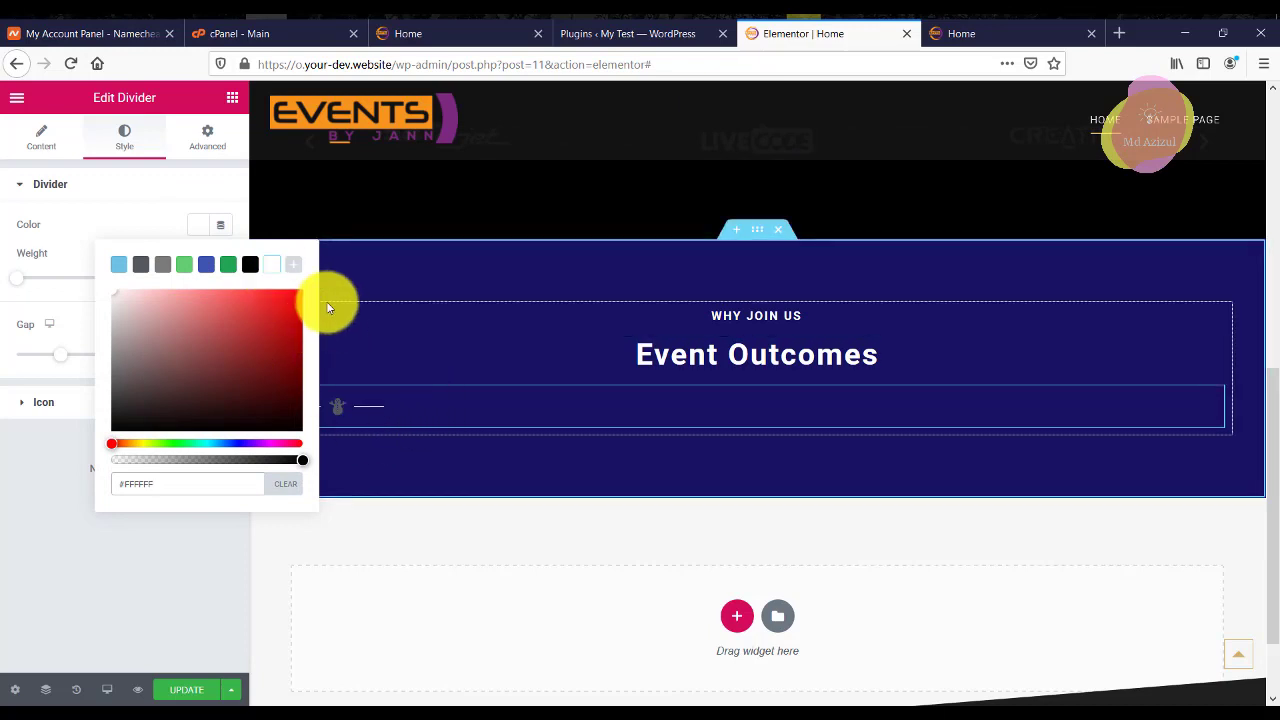
{"action": "left_click", "coordinate": [214, 194]}
{"action": "left_click", "coordinate": [211, 190]}
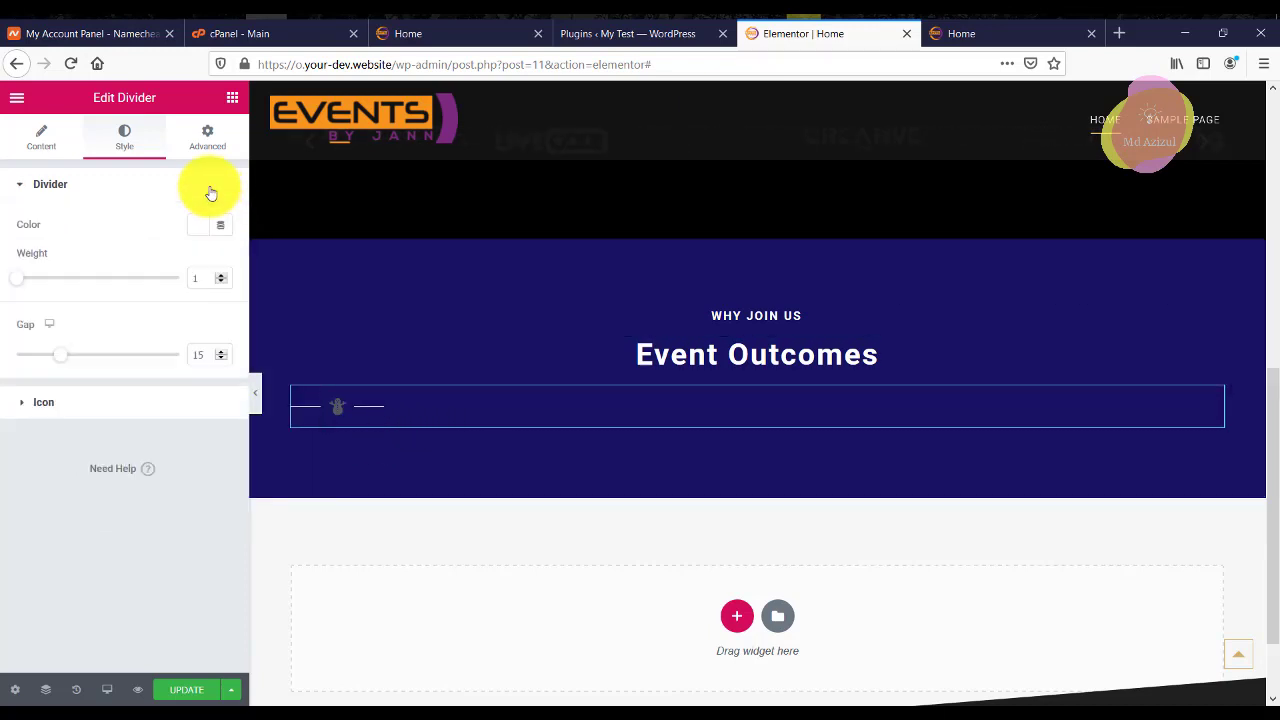
{"action": "mouse_move", "coordinate": [59, 363]}
{"action": "left_mouse_down"}
{"action": "mouse_move", "coordinate": [74, 361]}
{"action": "mouse_move", "coordinate": [58, 359]}
{"action": "left_mouse_up"}
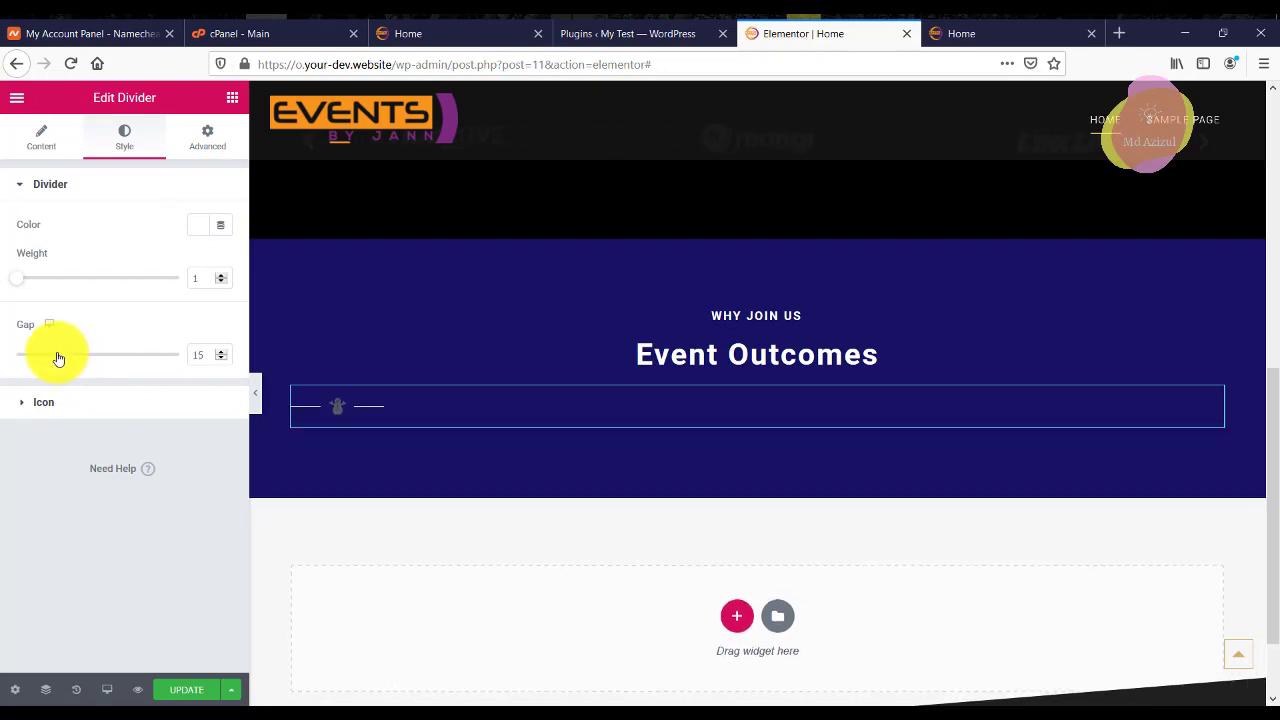
Make the snowman icon white and centre the divider.
{"action": "left_click", "coordinate": [17, 405]}
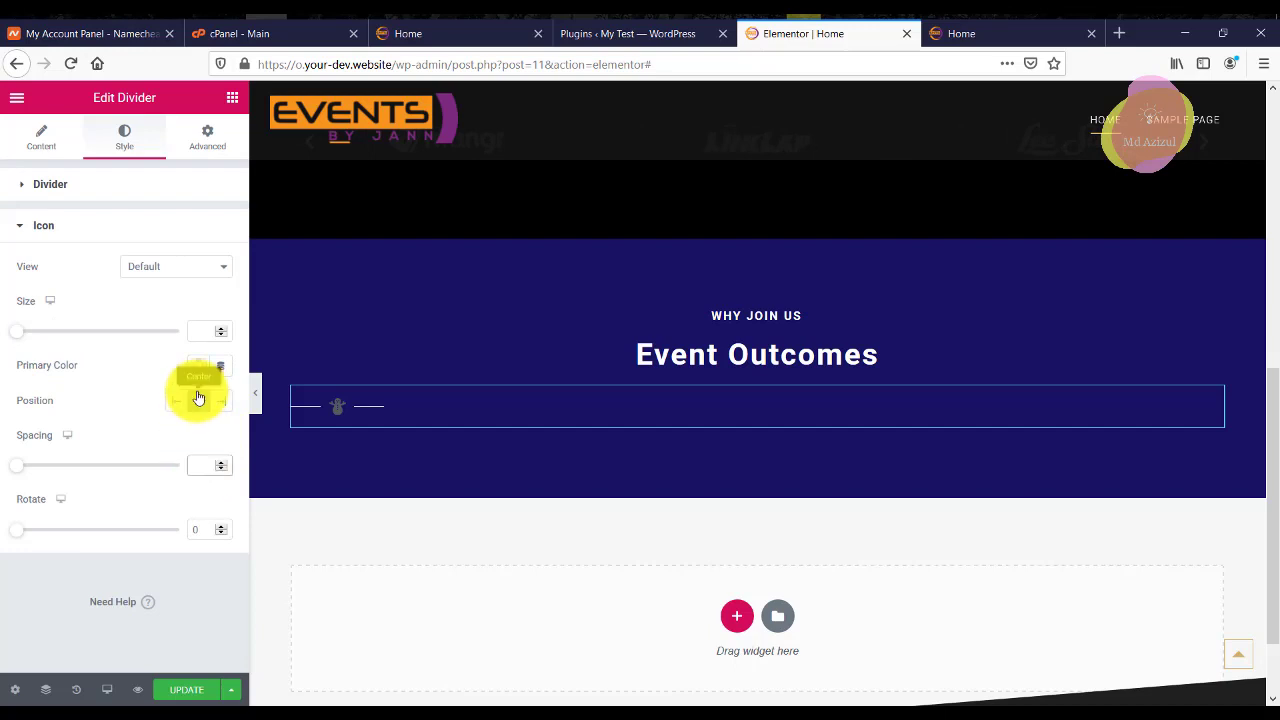
{"action": "left_click", "coordinate": [197, 367]}
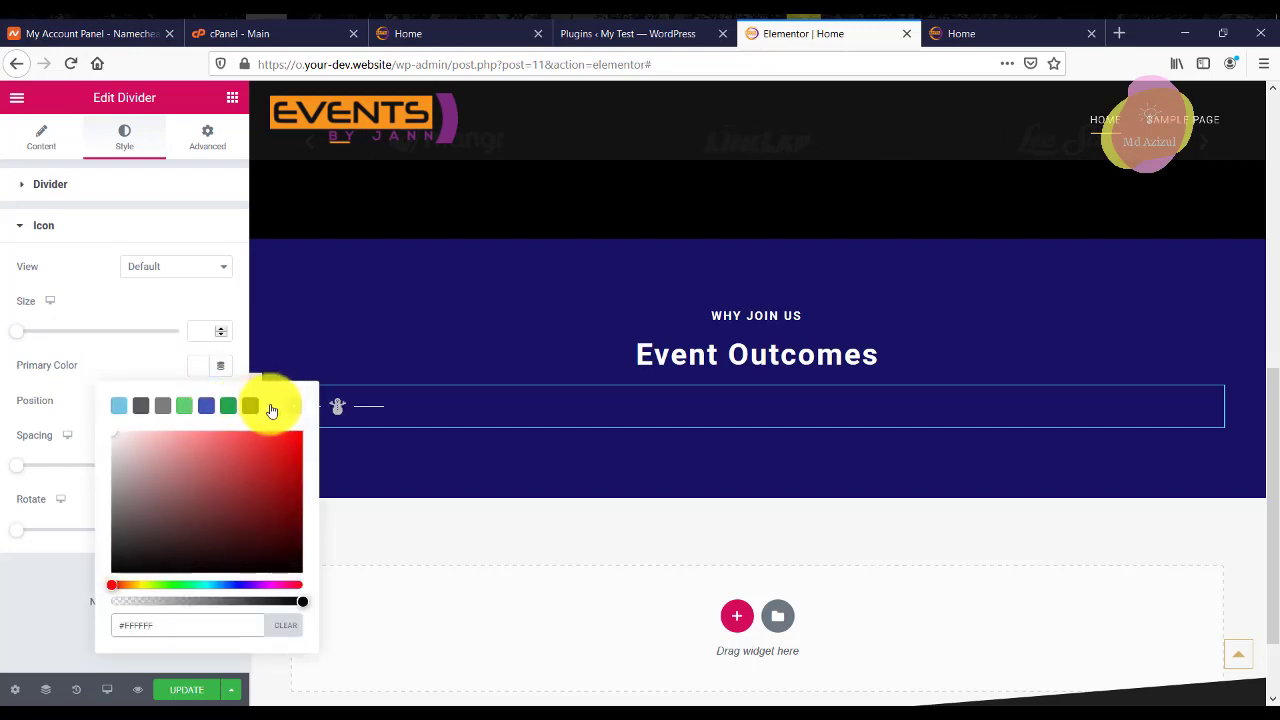
{"action": "left_click", "coordinate": [84, 223]}
{"action": "left_click", "coordinate": [46, 136]}
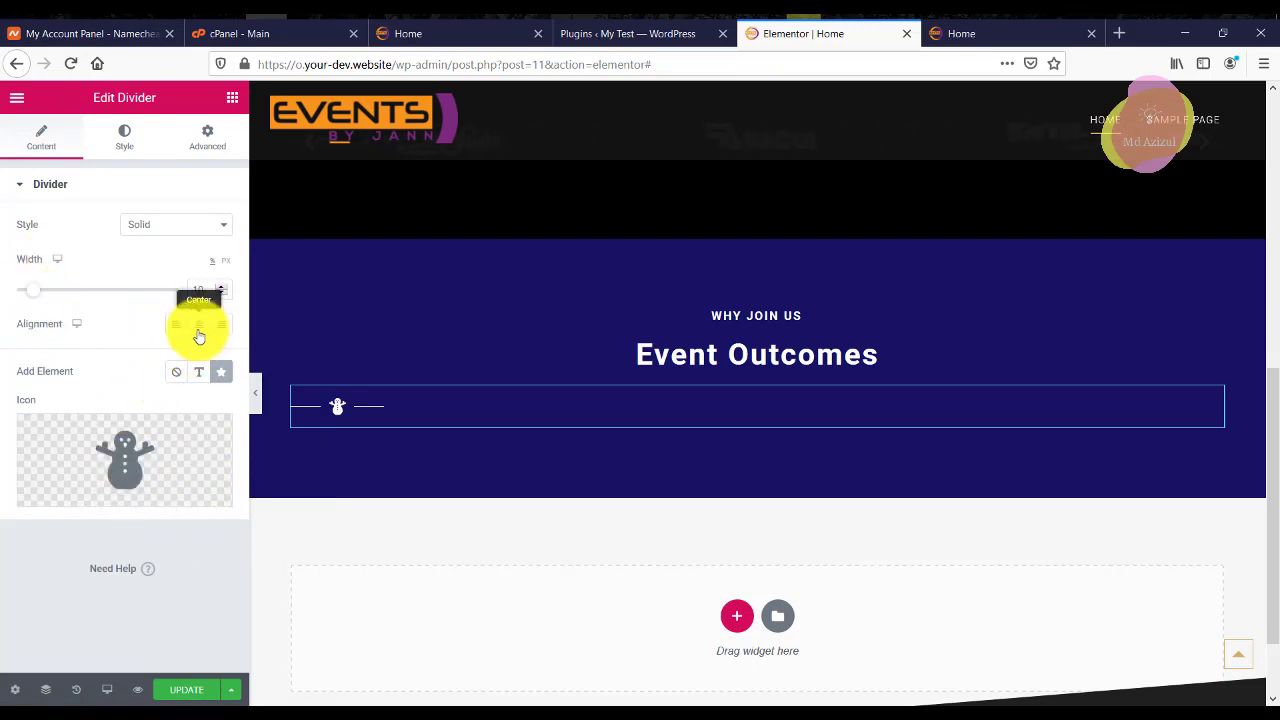
{"action": "left_click", "coordinate": [199, 333]}
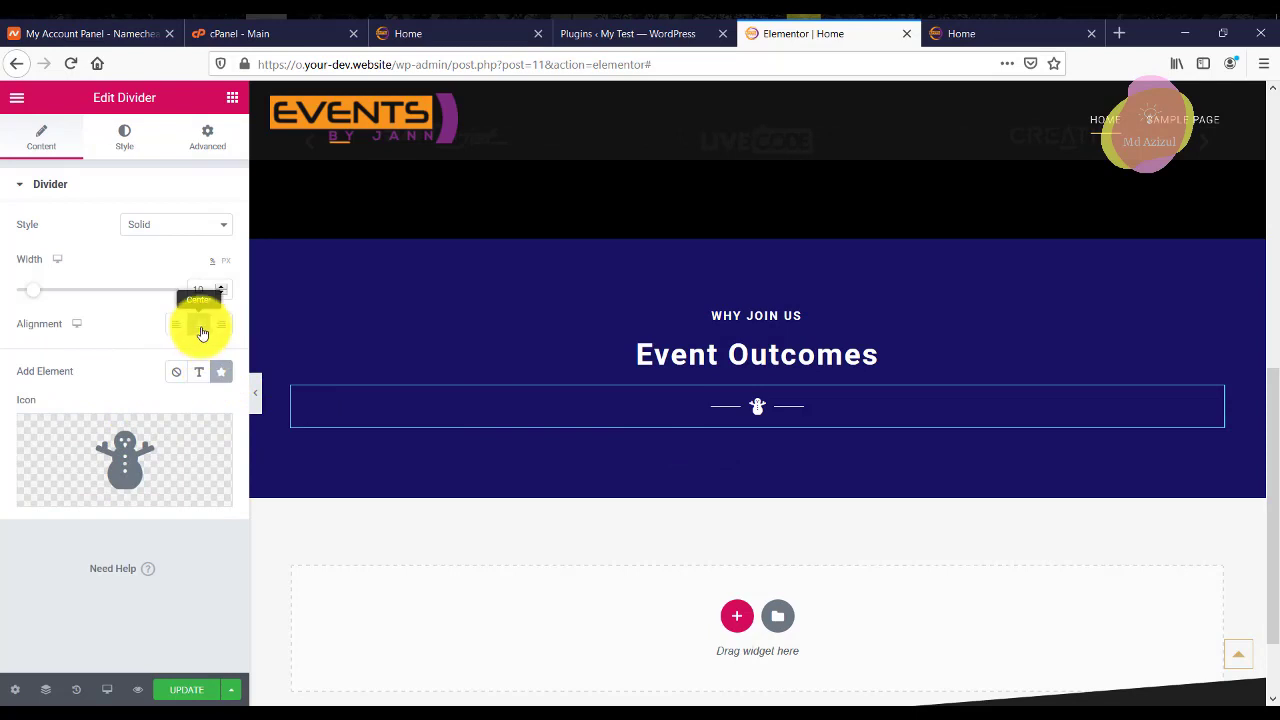
Switch the divider line style to Zigzag and preview the page without the panel.
{"action": "left_click", "coordinate": [125, 137]}
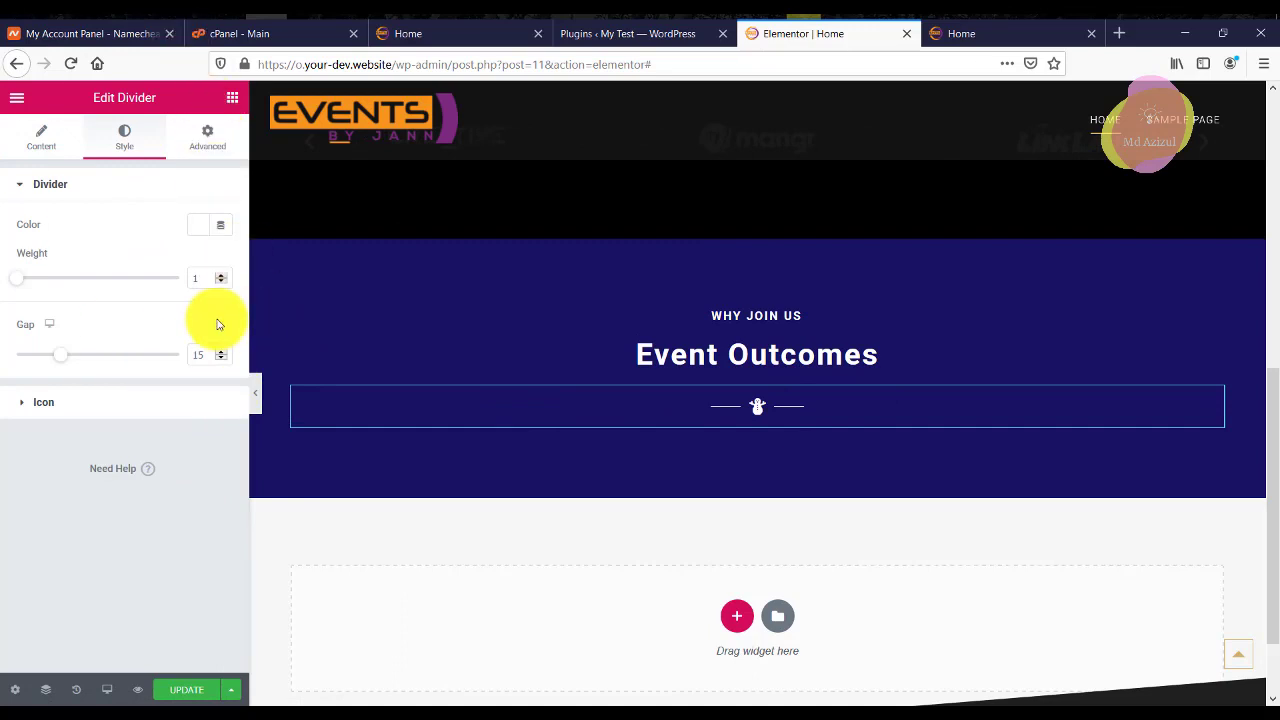
{"action": "left_click", "coordinate": [757, 406]}
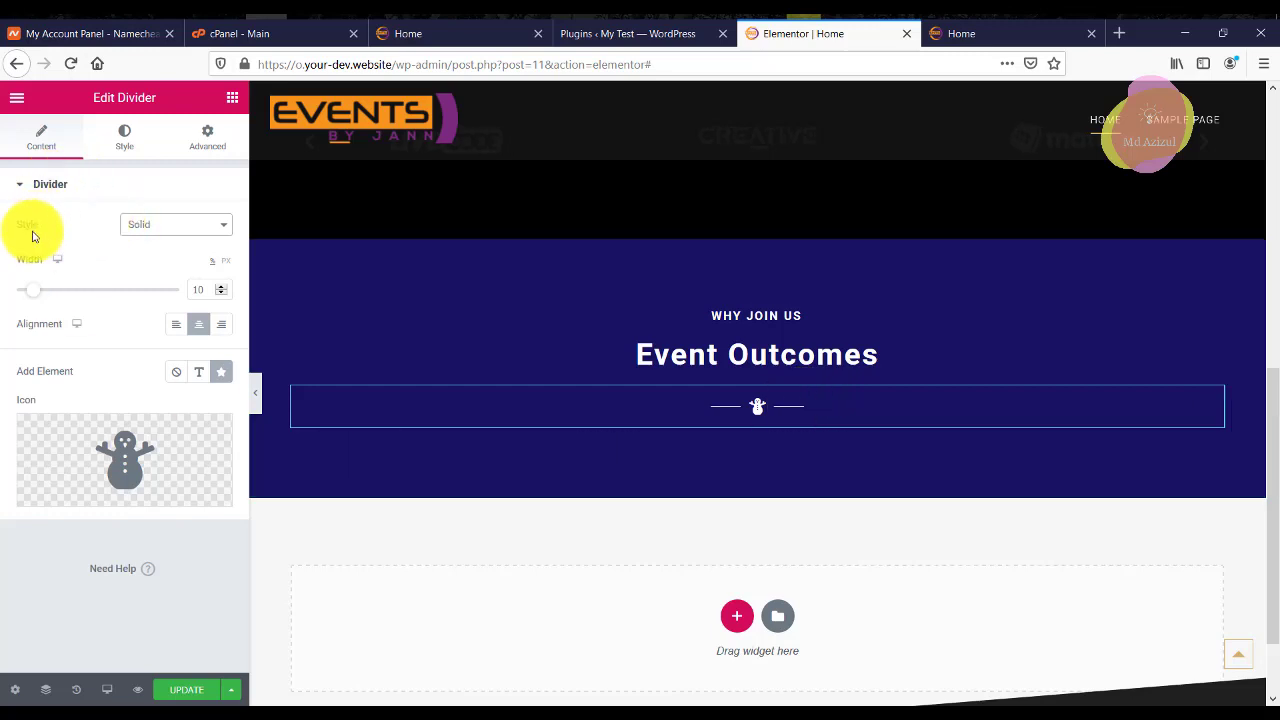
{"action": "left_click", "coordinate": [190, 230]}
{"action": "scroll", "coordinate": [177, 506], "scroll_direction": "down", "scroll_amount": 3}
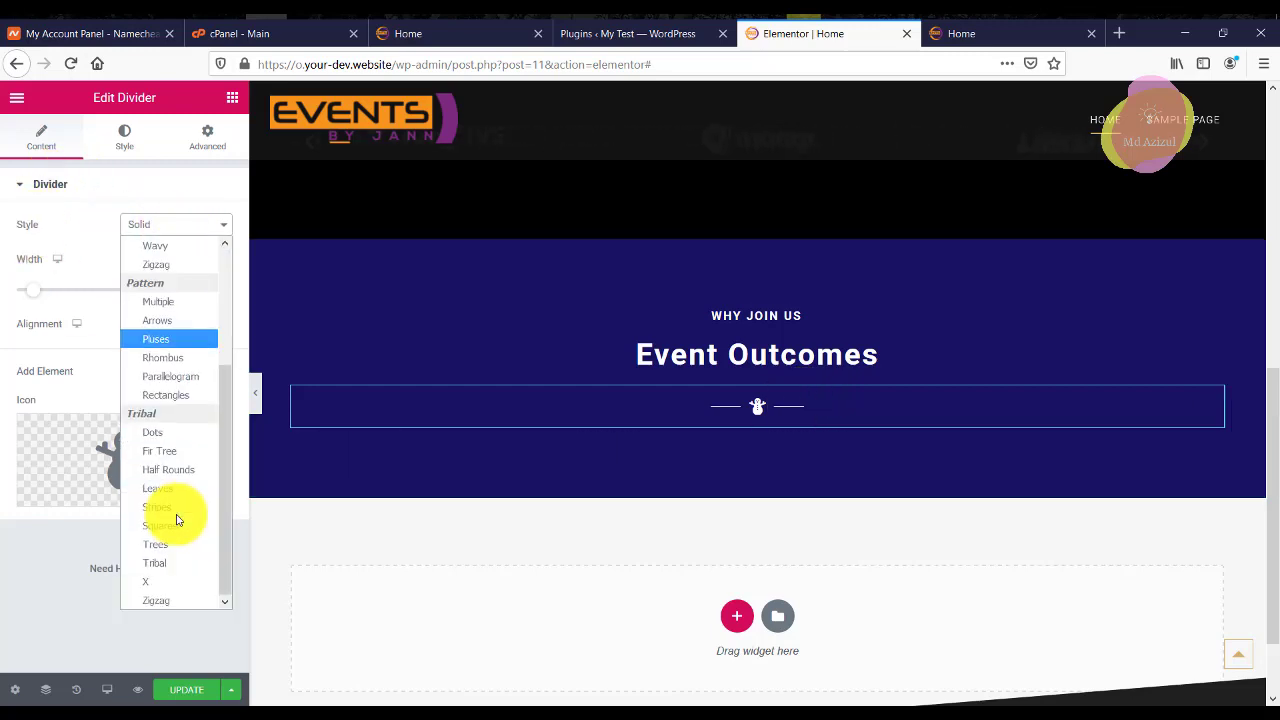
{"action": "left_click", "coordinate": [165, 600]}
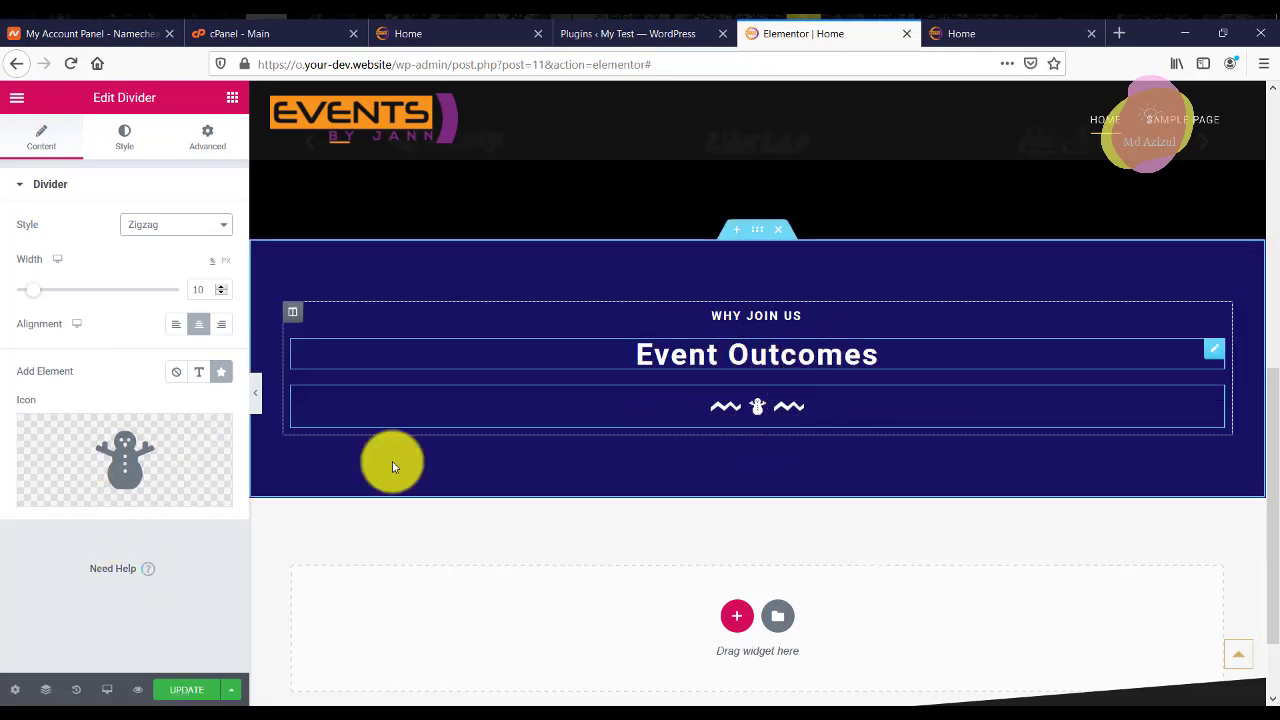
{"action": "left_click", "coordinate": [255, 394]}
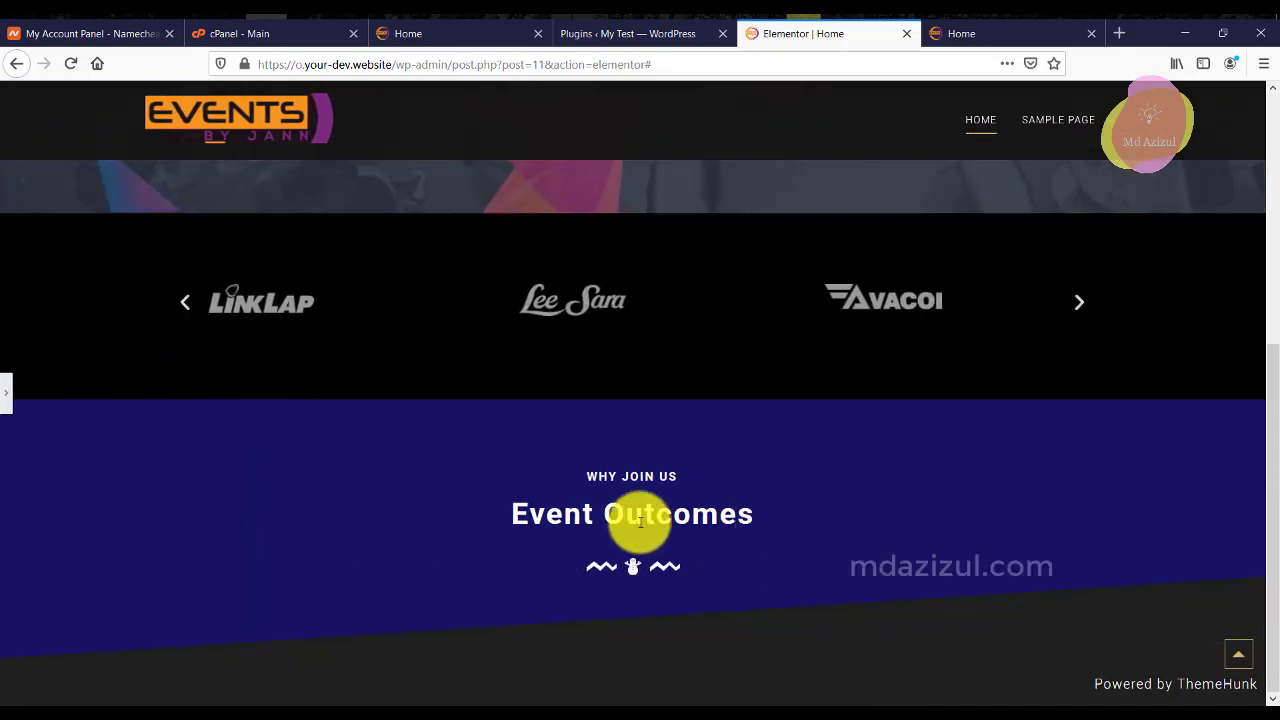
Check the reference Great Speakers column's 50-40-40-40 padding, then return to the test editor.
{"action": "left_click", "coordinate": [2, 398]}
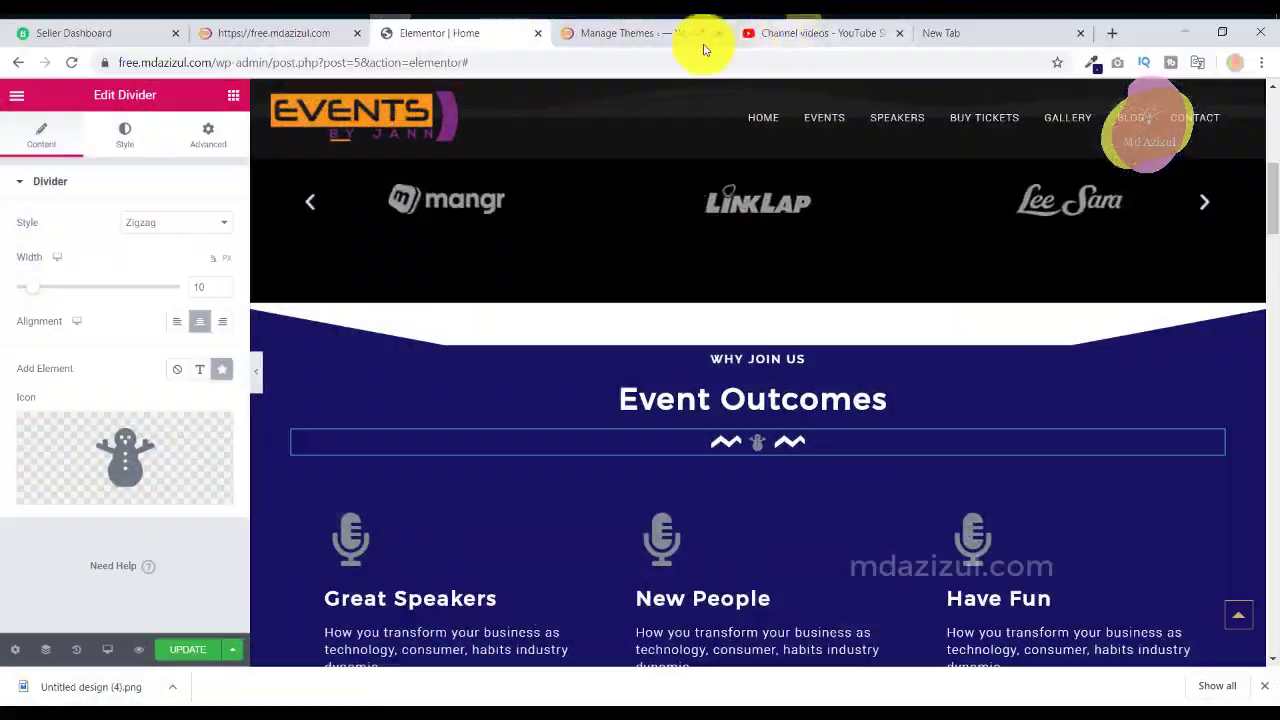
{"action": "left_click", "coordinate": [651, 37]}
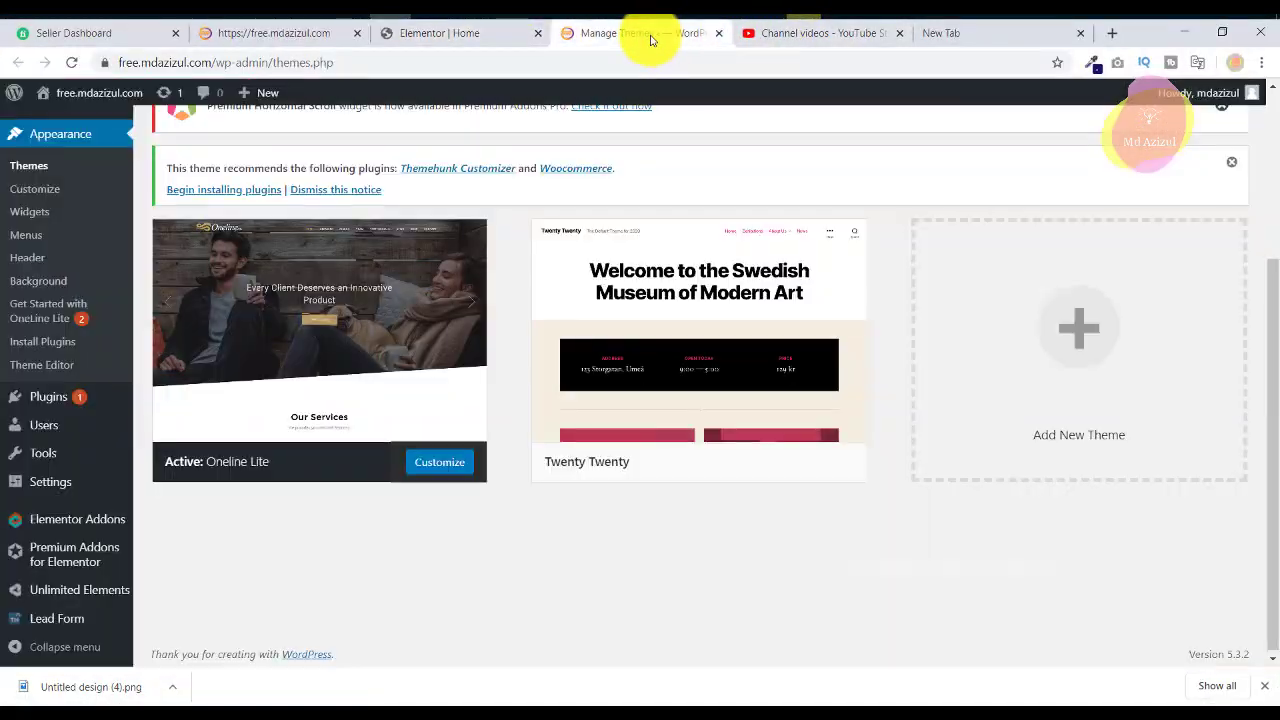
{"action": "left_click", "coordinate": [479, 40]}
{"action": "scroll", "coordinate": [777, 357], "scroll_direction": "down", "scroll_amount": 3}
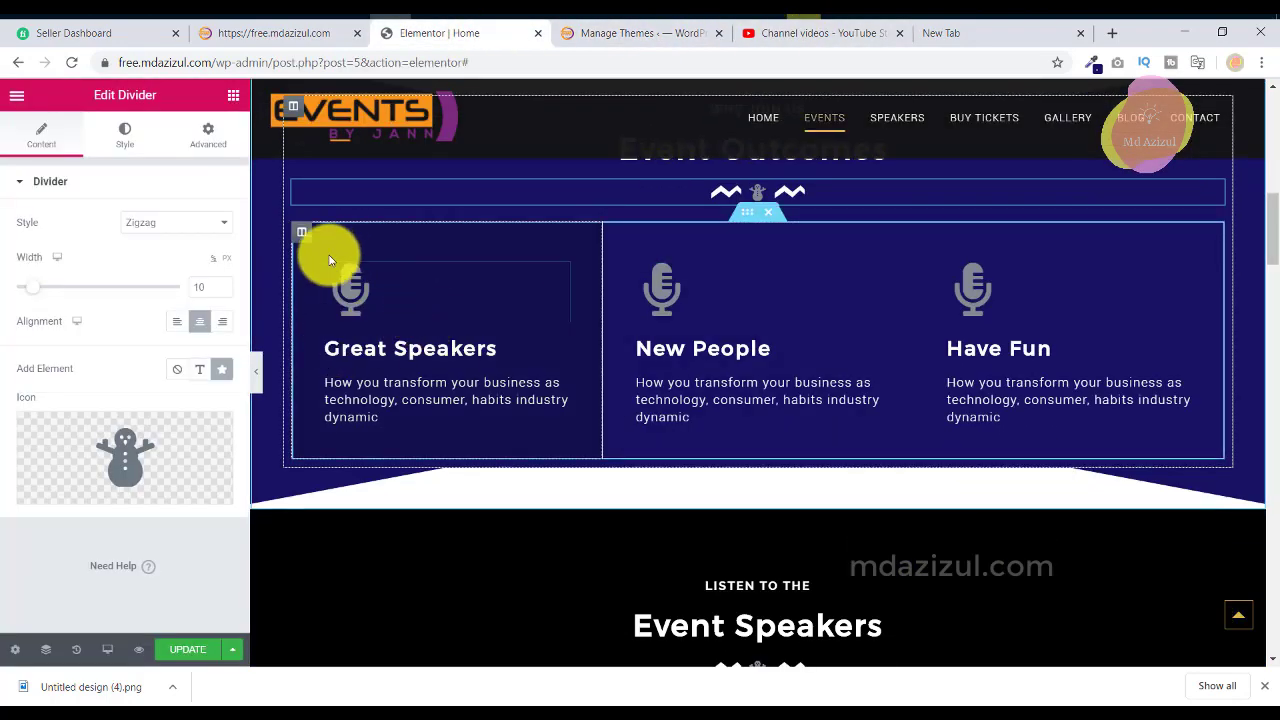
{"action": "left_click", "coordinate": [302, 234]}
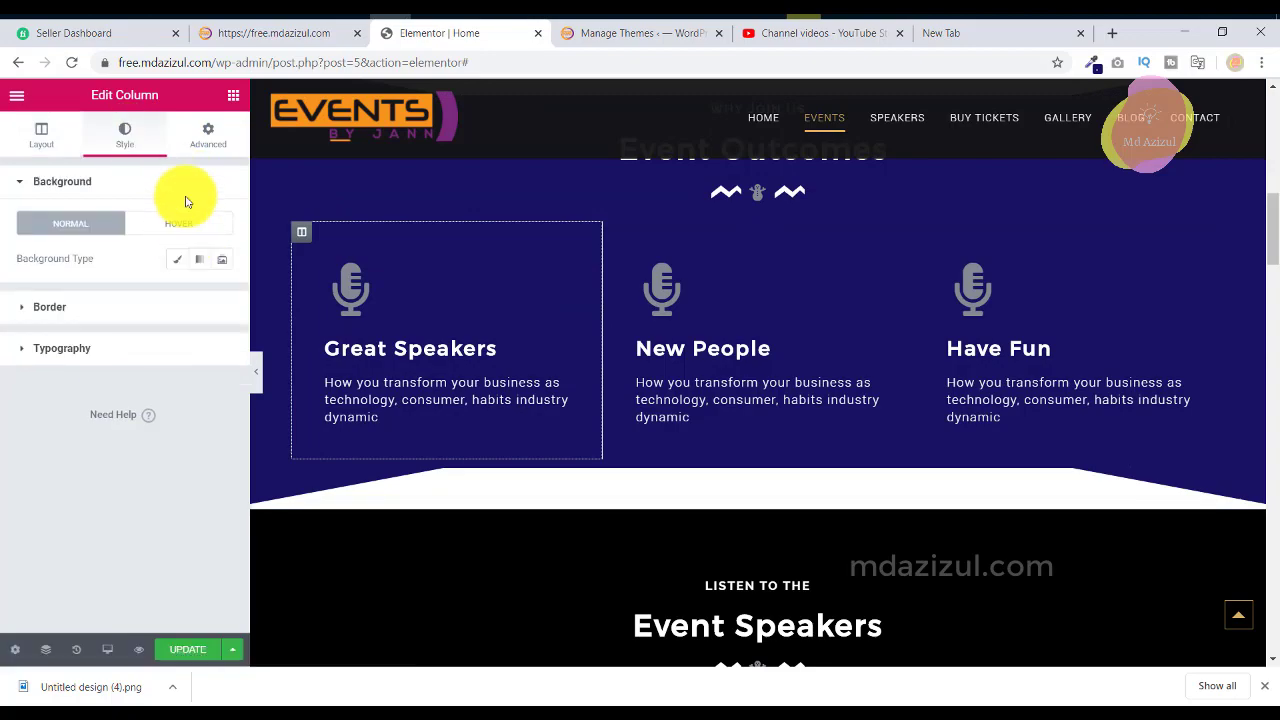
{"action": "left_click", "coordinate": [214, 135]}
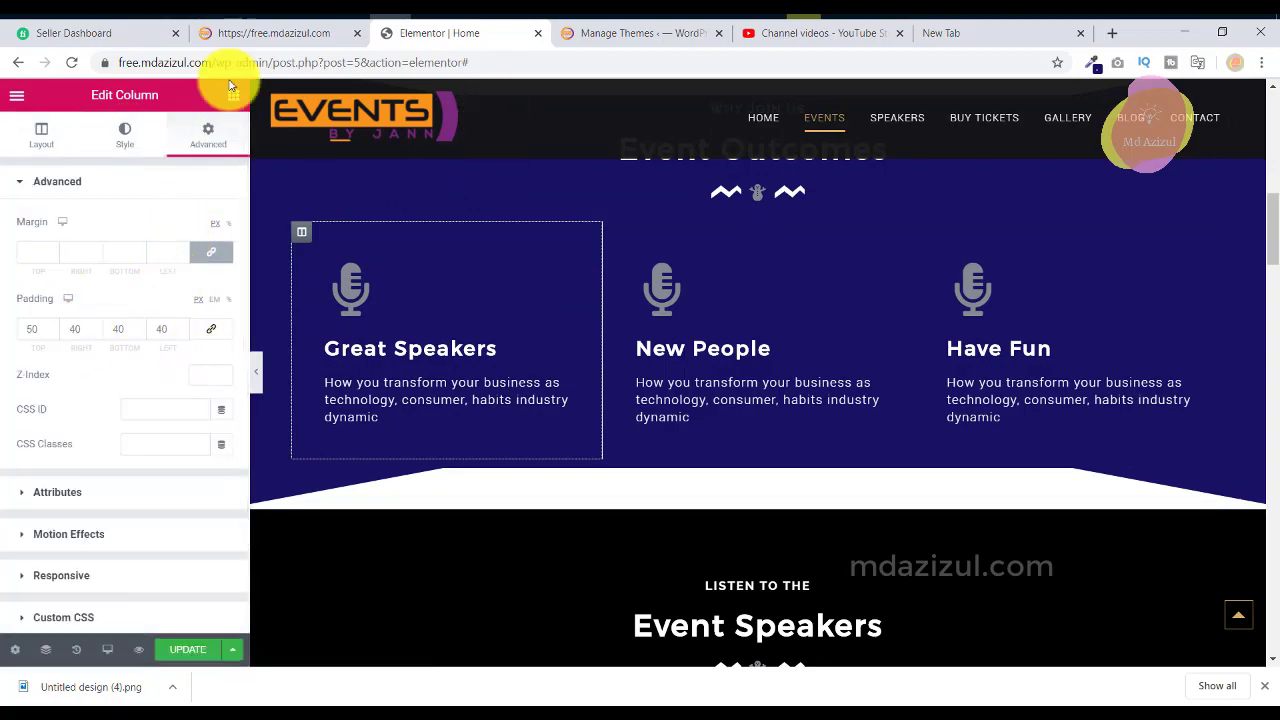
{"action": "key", "text": "super+d"}
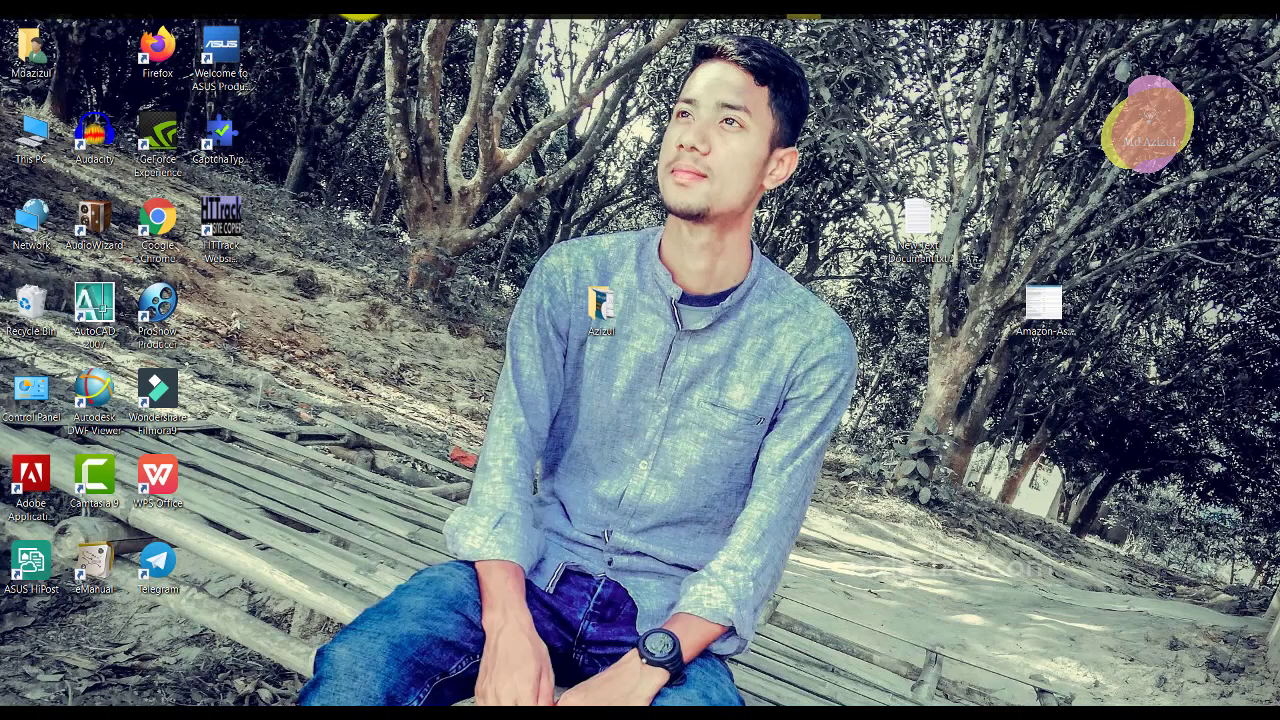
{"action": "key", "text": "super+d"}
{"action": "scroll", "coordinate": [634, 358], "scroll_direction": "down", "scroll_amount": 3}
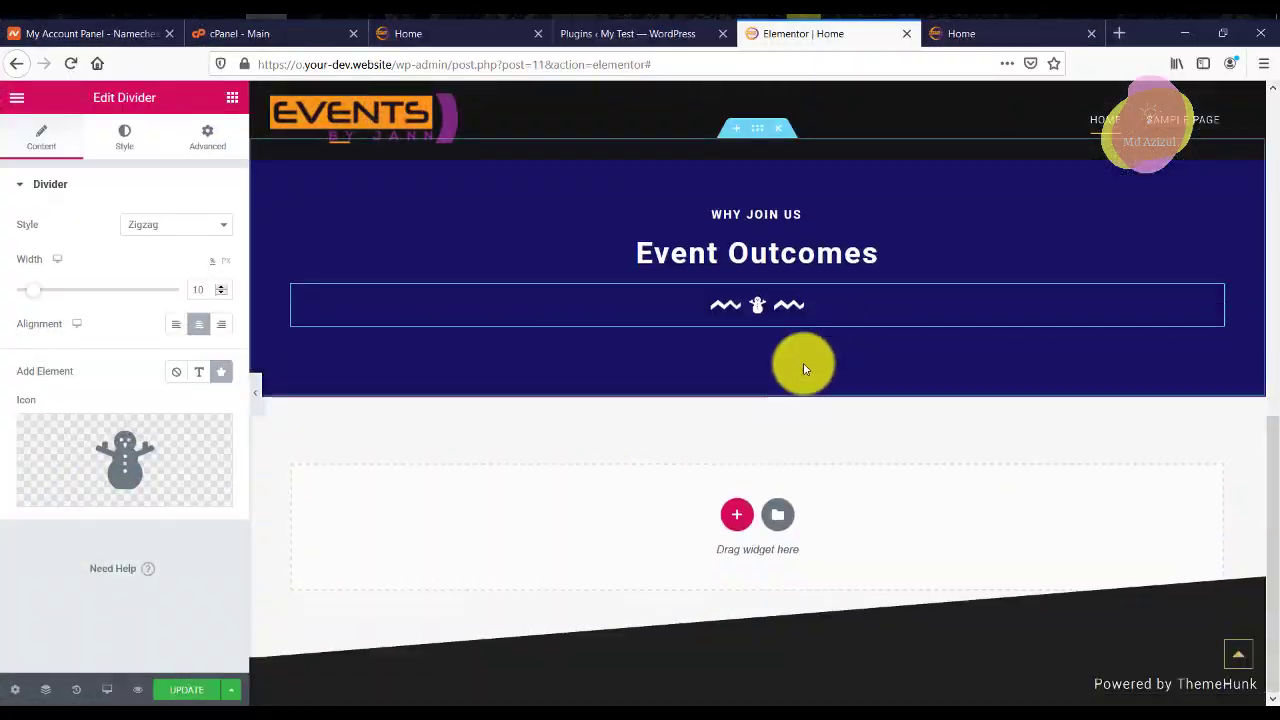
Add a two-column inner section below the zigzag divider and select its left column.
{"action": "left_click", "coordinate": [231, 98]}
{"action": "left_click_drag", "start_coordinate": [57, 243], "coordinate": [737, 318]}
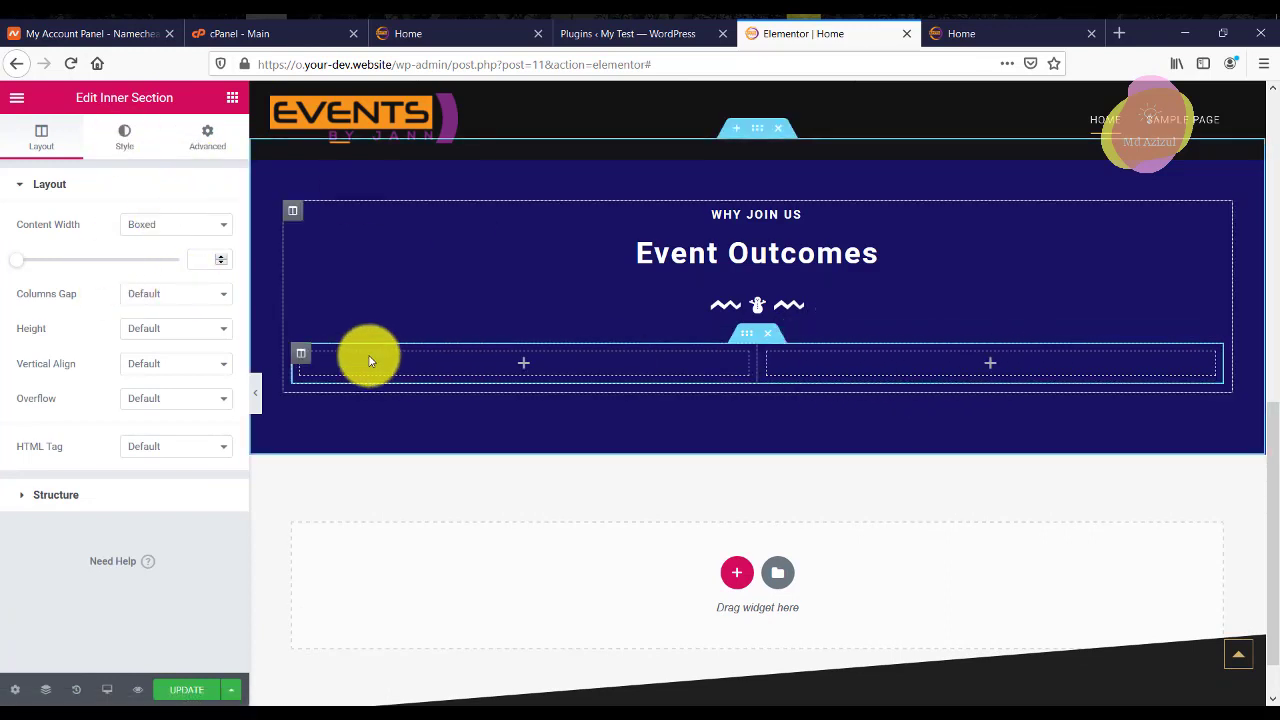
{"action": "left_click", "coordinate": [233, 98]}
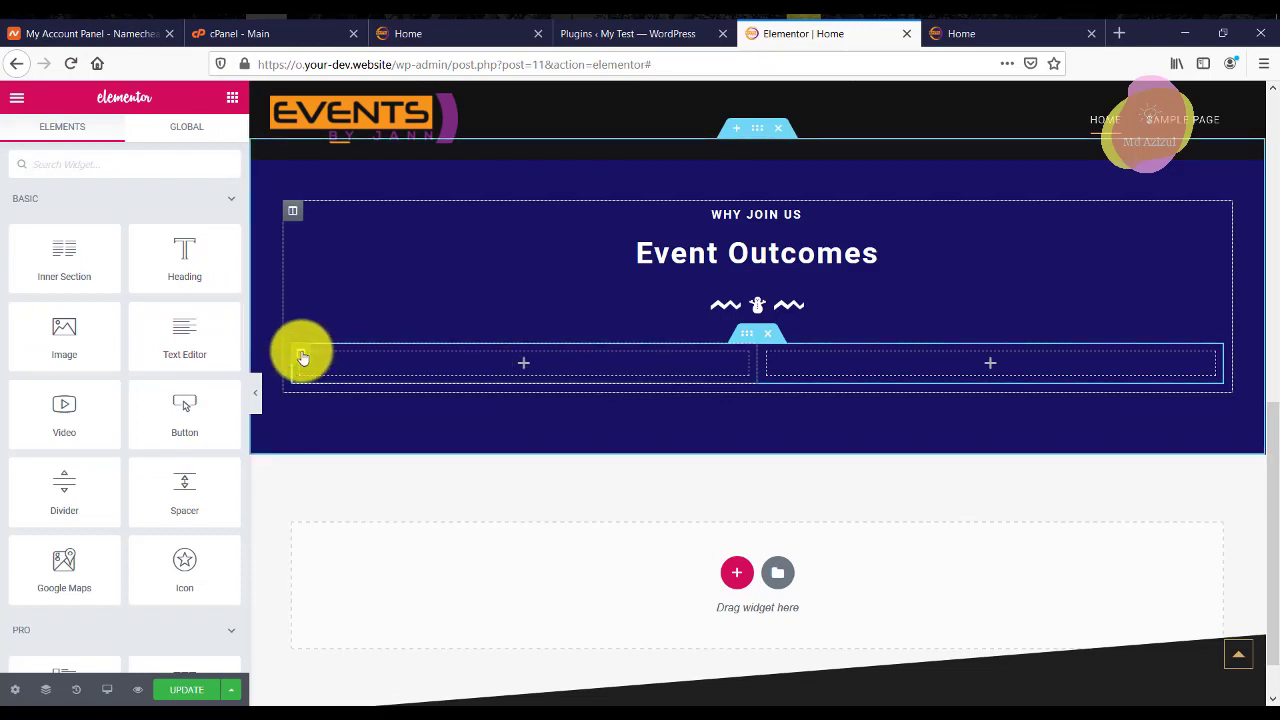
{"action": "left_click", "coordinate": [302, 356]}
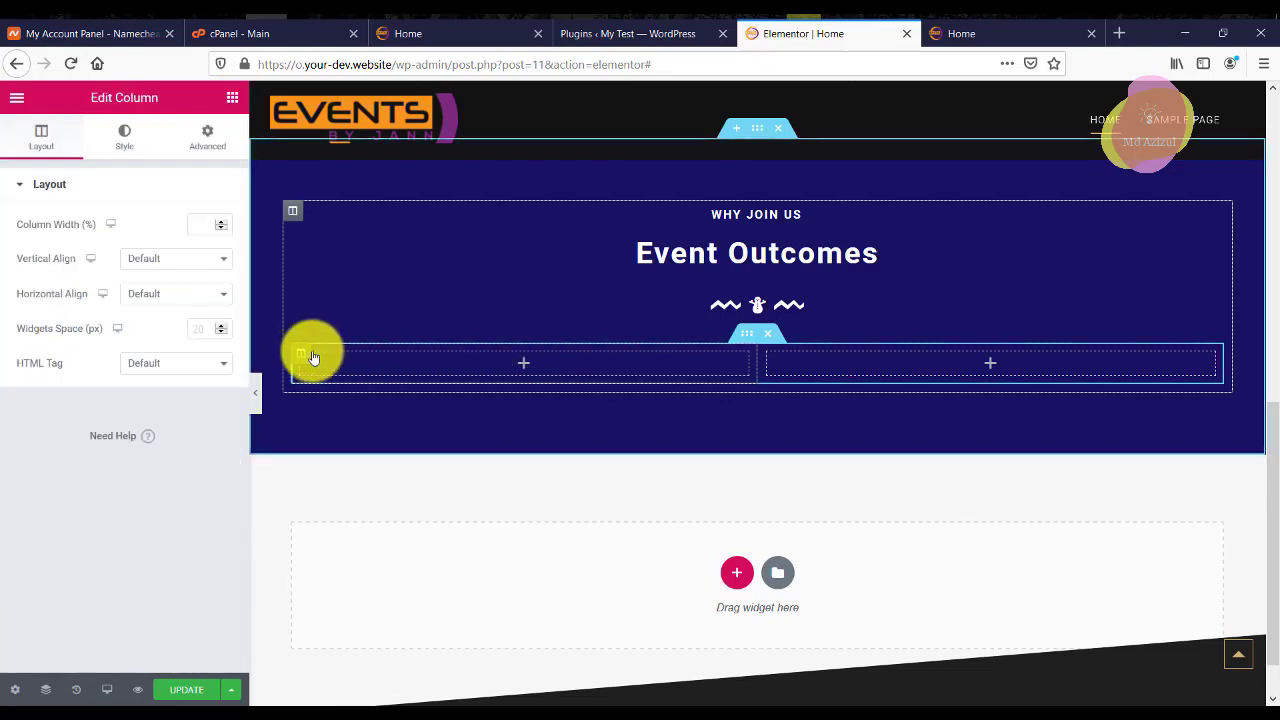
Give the left column a classic background and a solid-colour hover overlay.
{"action": "left_click", "coordinate": [208, 138]}
{"action": "left_click", "coordinate": [121, 146]}
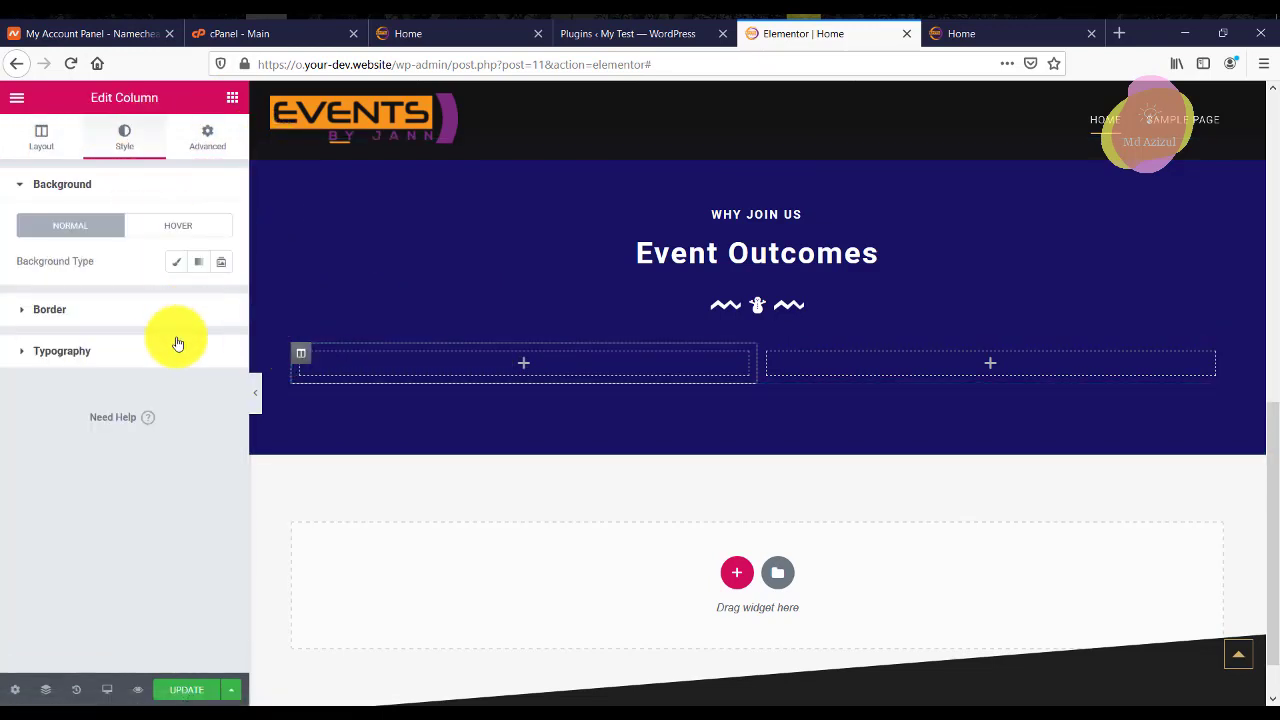
{"action": "left_click", "coordinate": [175, 265]}
{"action": "left_click", "coordinate": [190, 192]}
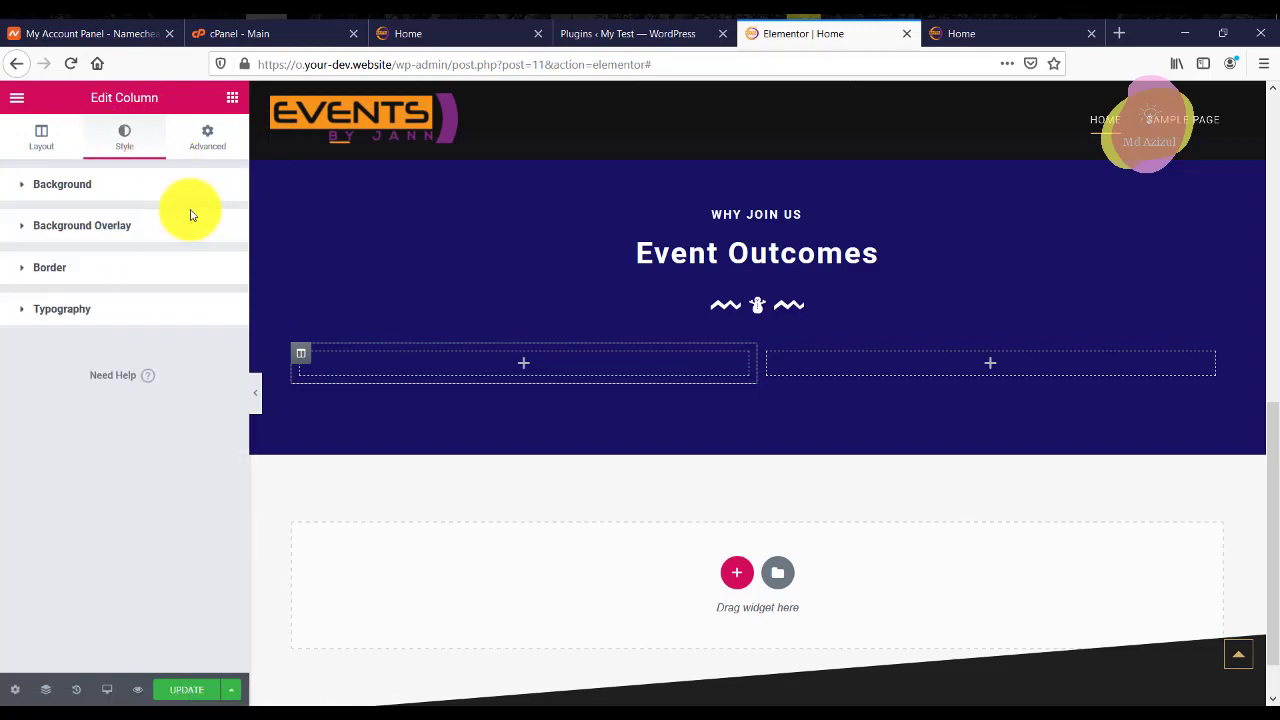
{"action": "left_click", "coordinate": [130, 228]}
{"action": "left_click", "coordinate": [192, 268]}
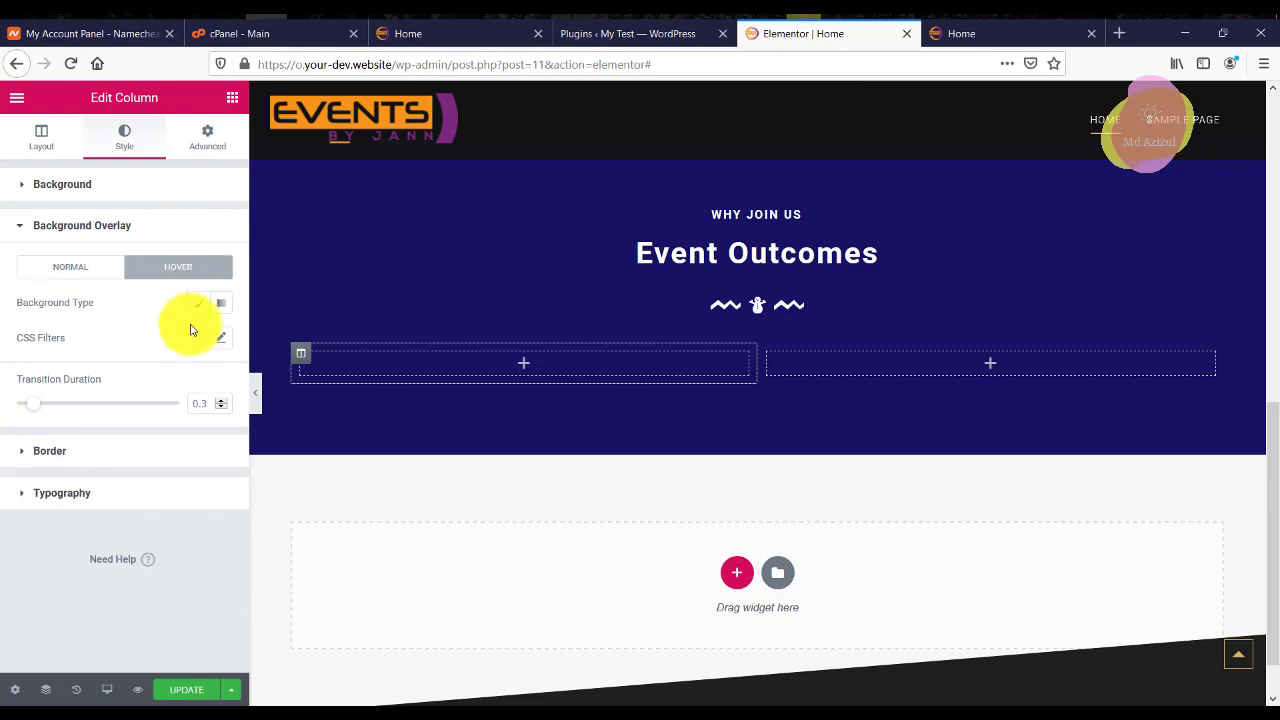
{"action": "left_click", "coordinate": [196, 303]}
{"action": "left_click", "coordinate": [199, 340]}
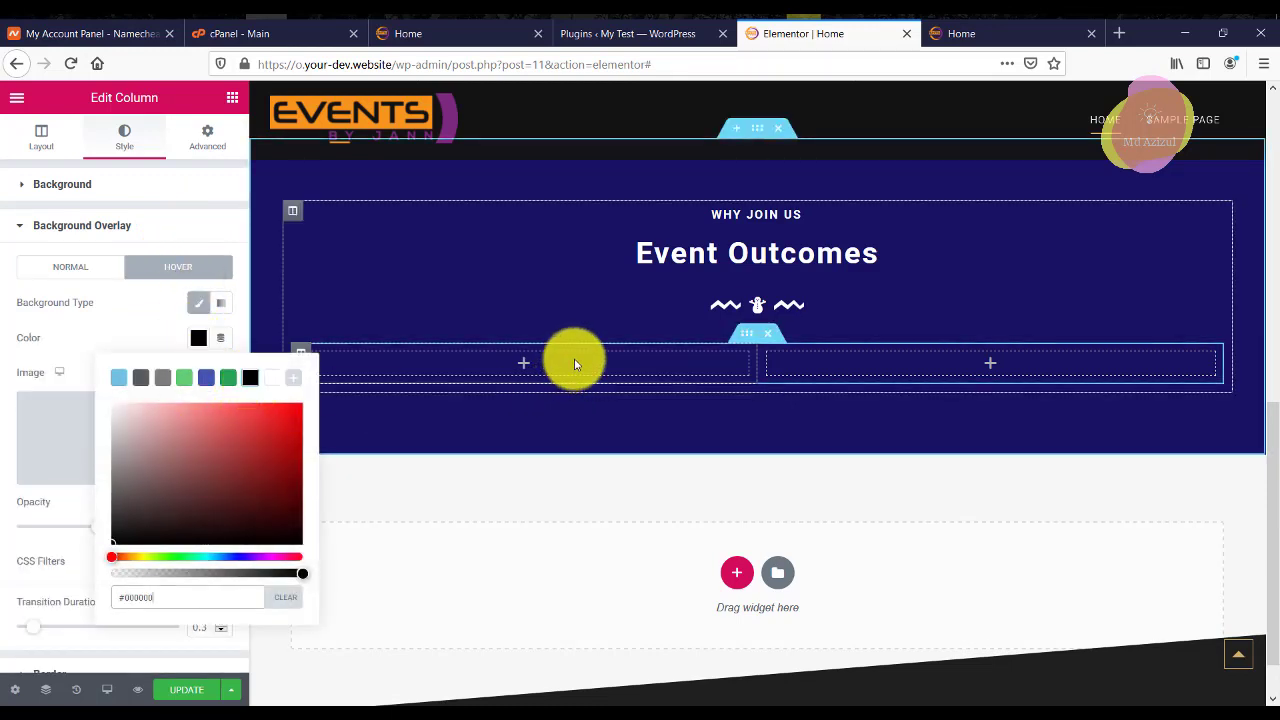
{"action": "left_click", "coordinate": [51, 140]}
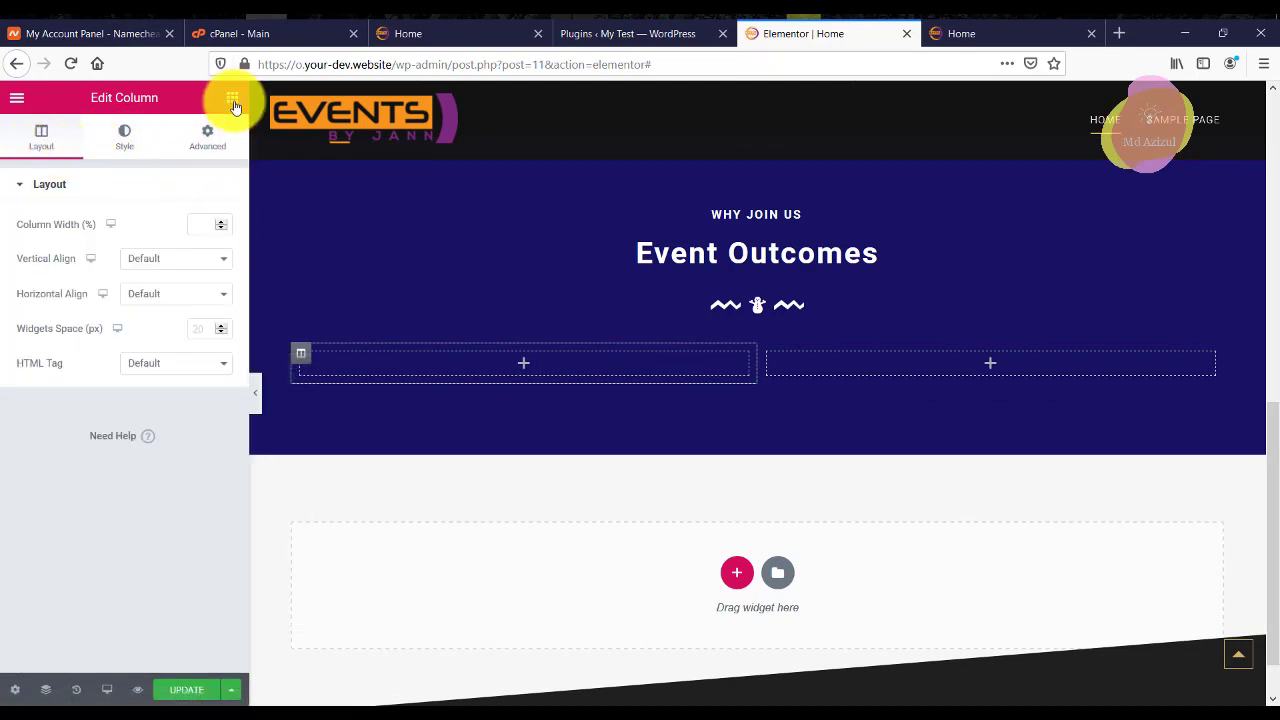
Drag an Icon widget, found by searching 'ico', into the left column.
{"action": "left_click", "coordinate": [232, 100]}
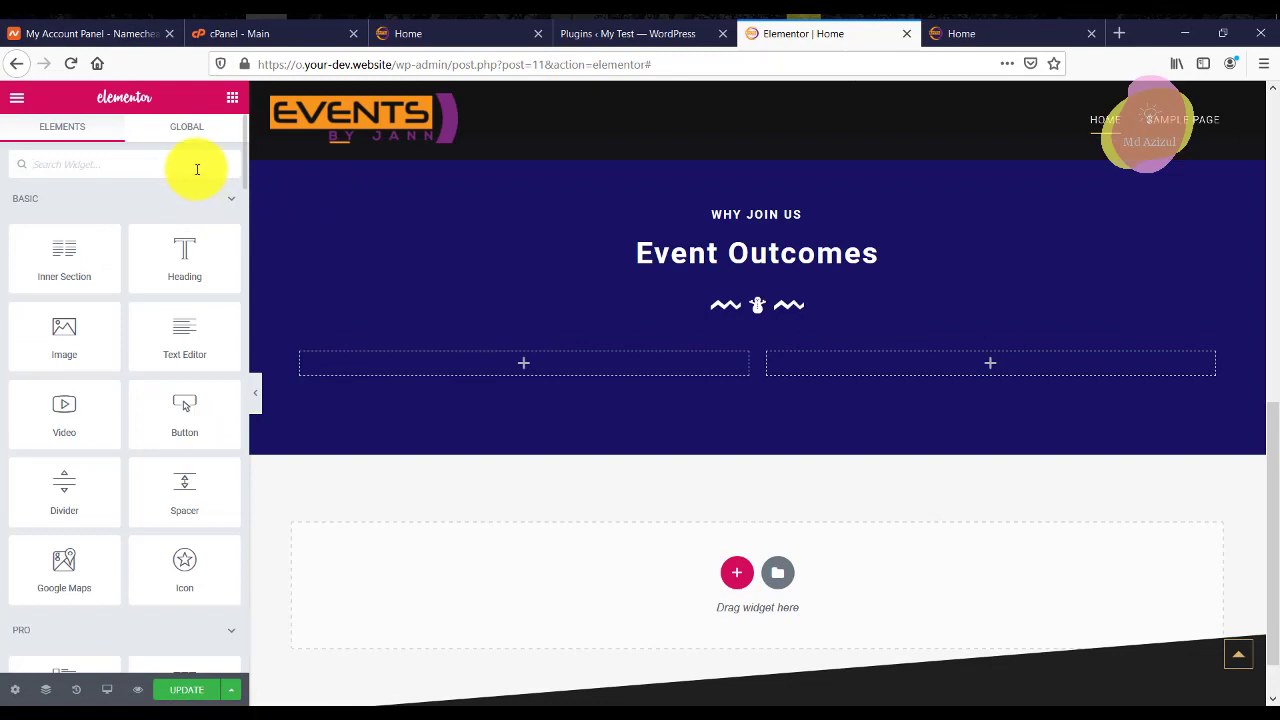
{"action": "type", "text": "ico"}
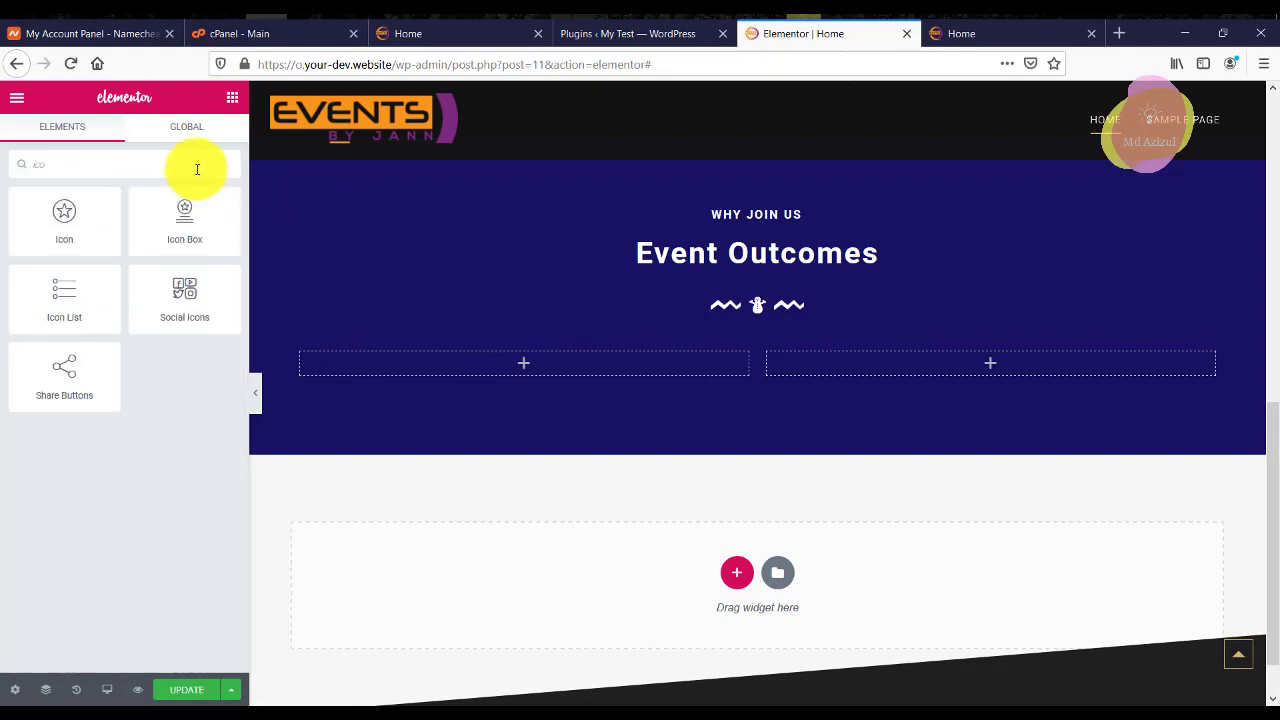
{"action": "left_click_drag", "start_coordinate": [84, 261], "coordinate": [550, 372]}
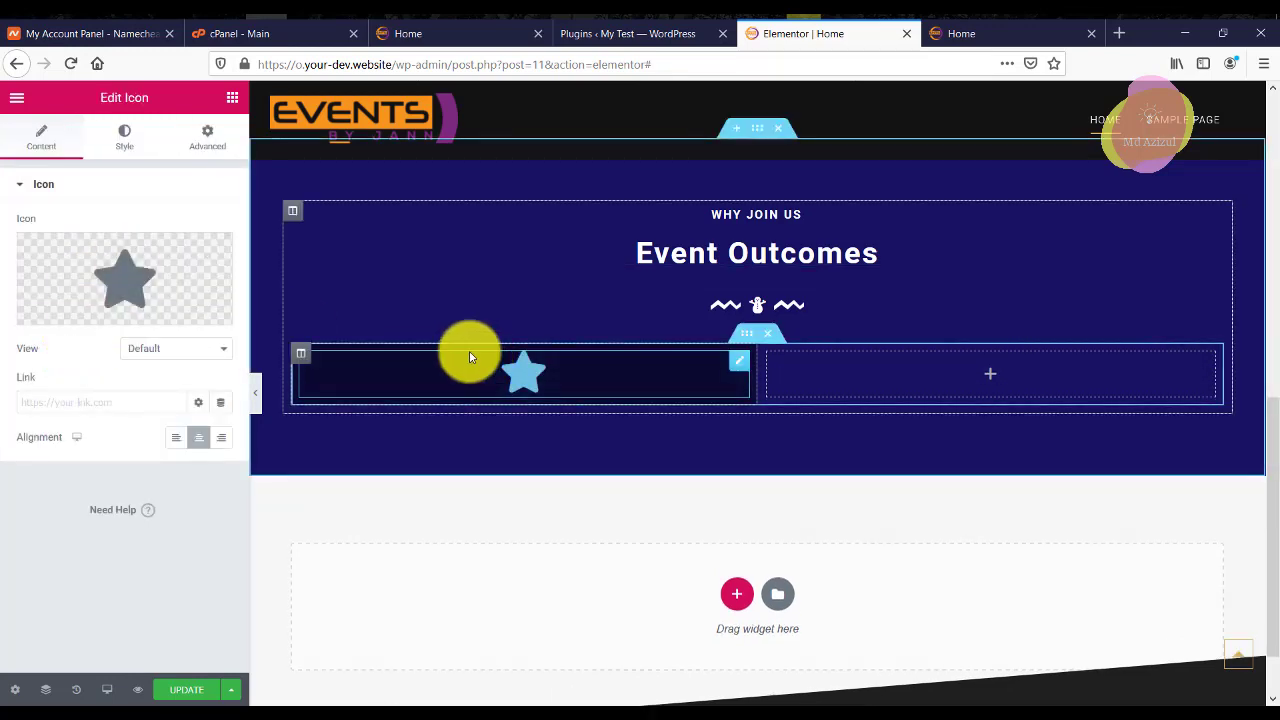
Replace the star with the microphone icon found by searching 'mic' in the icon library.
{"action": "mouse_move", "coordinate": [180, 269]}
{"action": "left_click", "coordinate": [122, 283]}
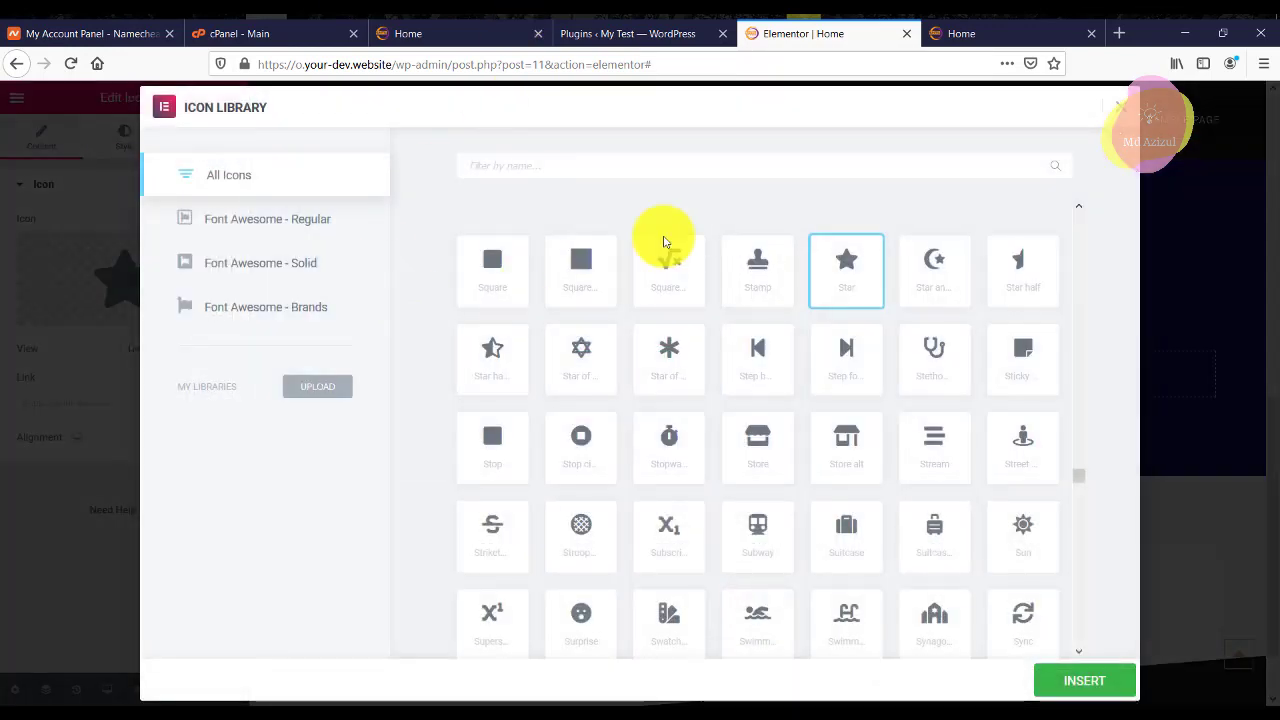
{"action": "type", "text": "song"}
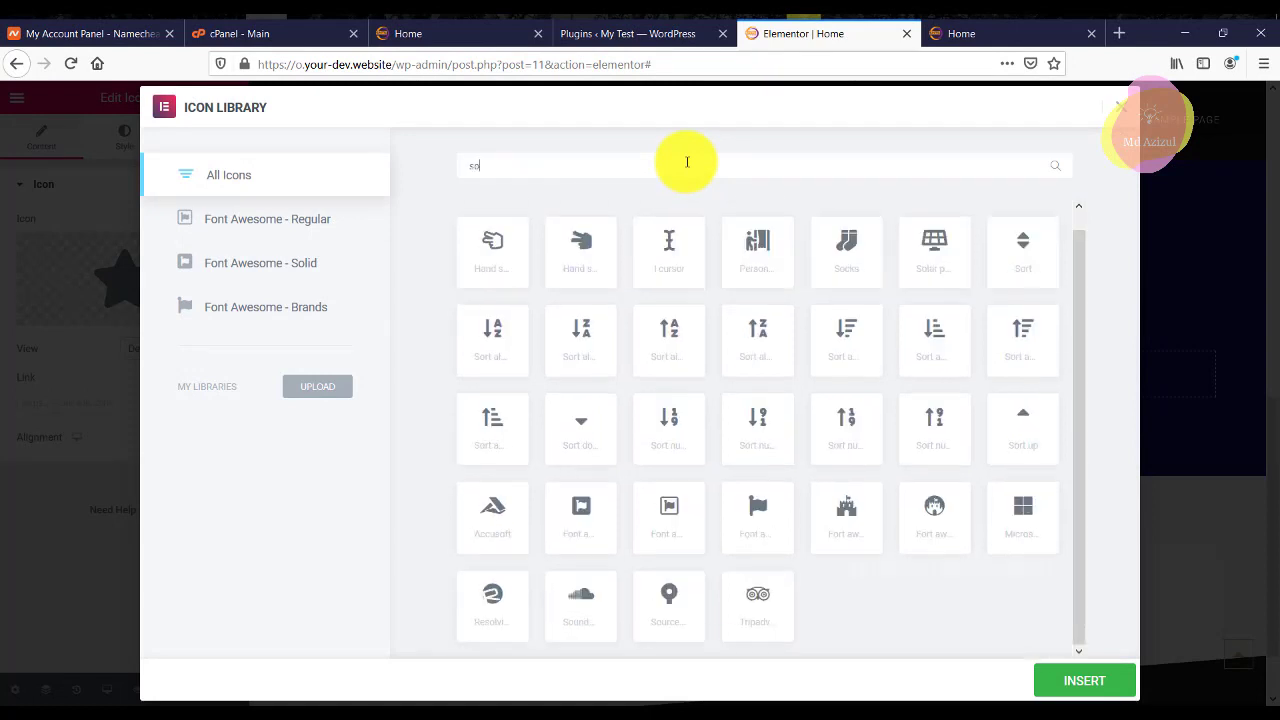
{"action": "key", "text": "BackSpace"}
{"action": "key", "text": "BackSpace"}
{"action": "key", "text": "BackSpace"}
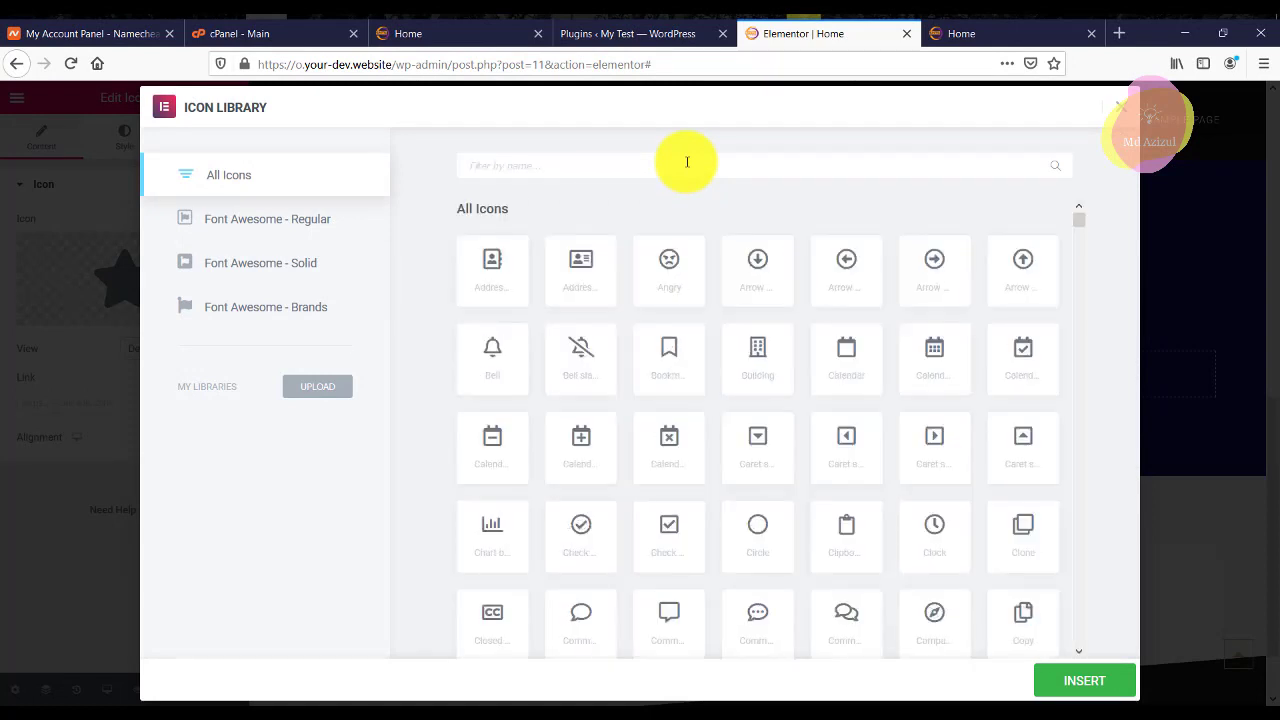
{"action": "type", "text": "mic"}
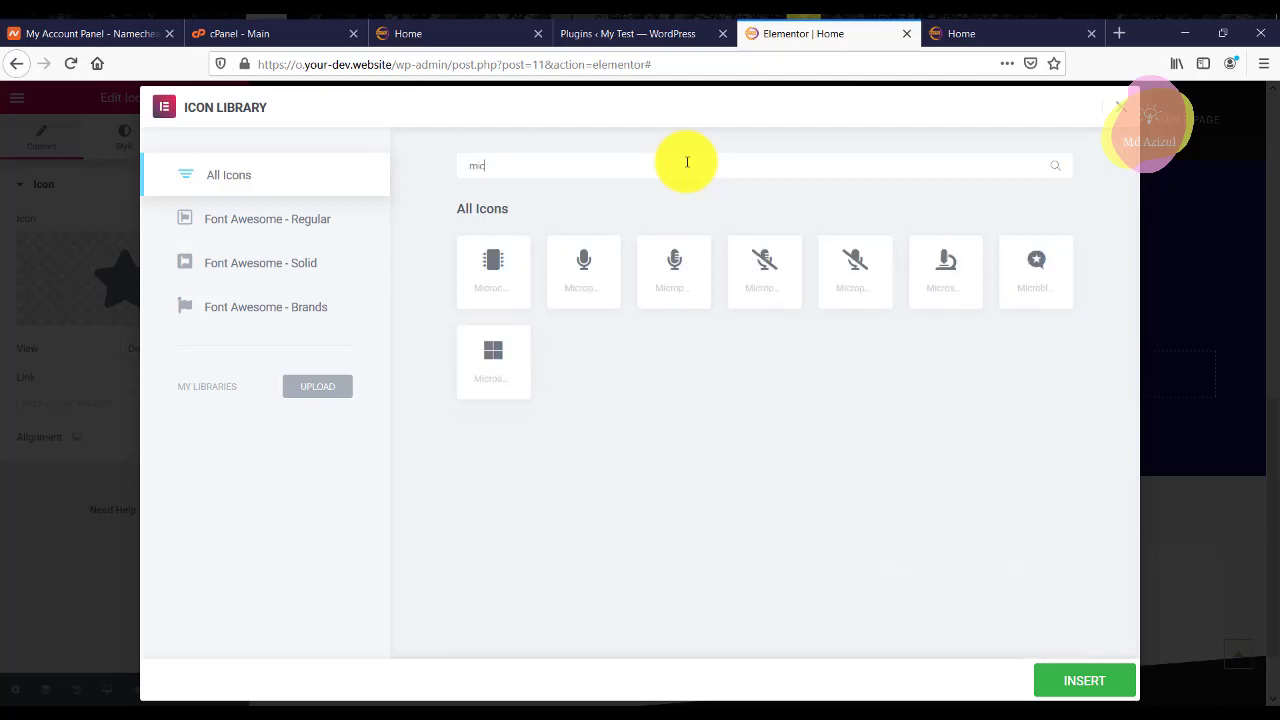
{"action": "left_click", "coordinate": [681, 268]}
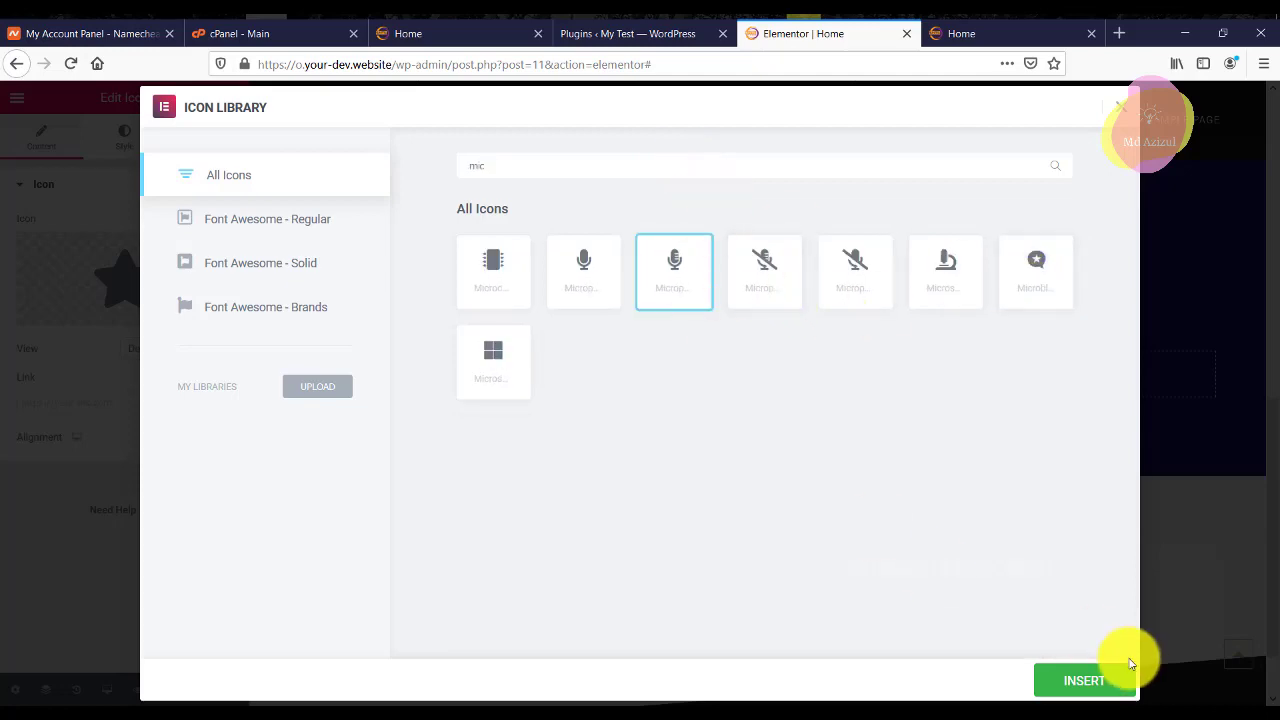
{"action": "left_click", "coordinate": [1097, 689]}
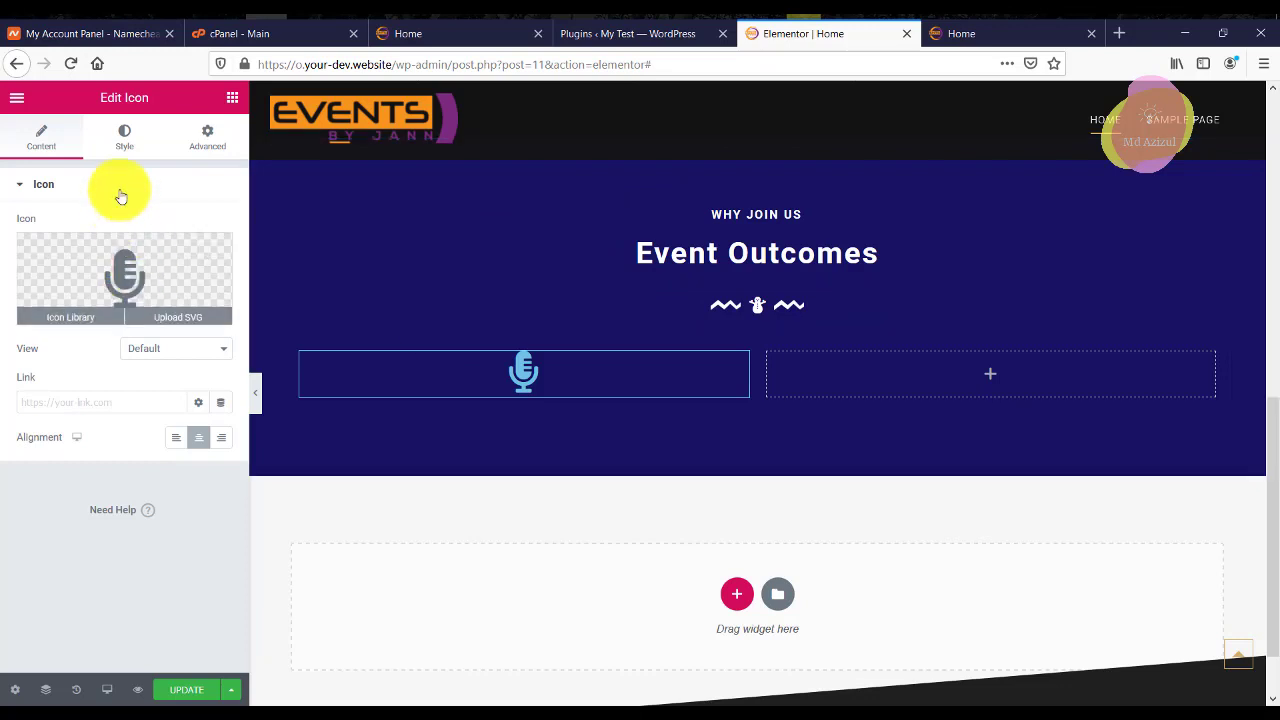
Confirm the microphone icon's colour is white.
{"action": "left_click", "coordinate": [124, 150]}
{"action": "left_click", "coordinate": [198, 262]}
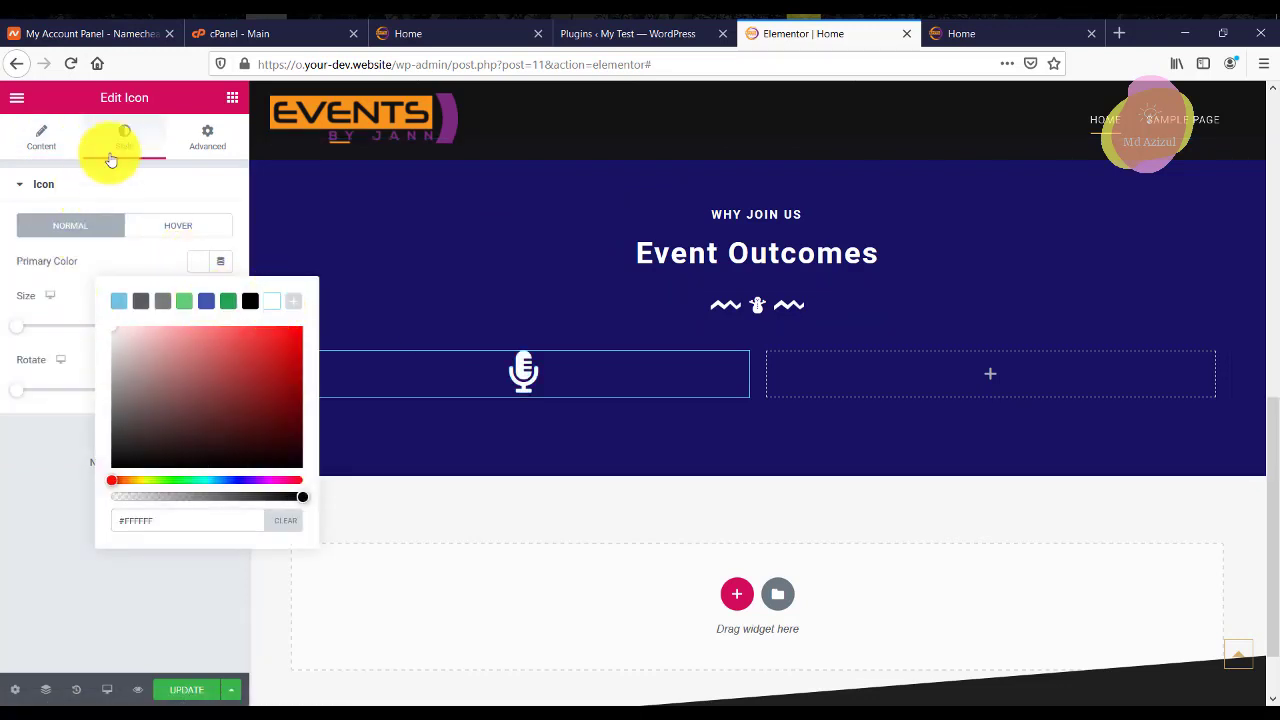
{"action": "left_click", "coordinate": [31, 152]}
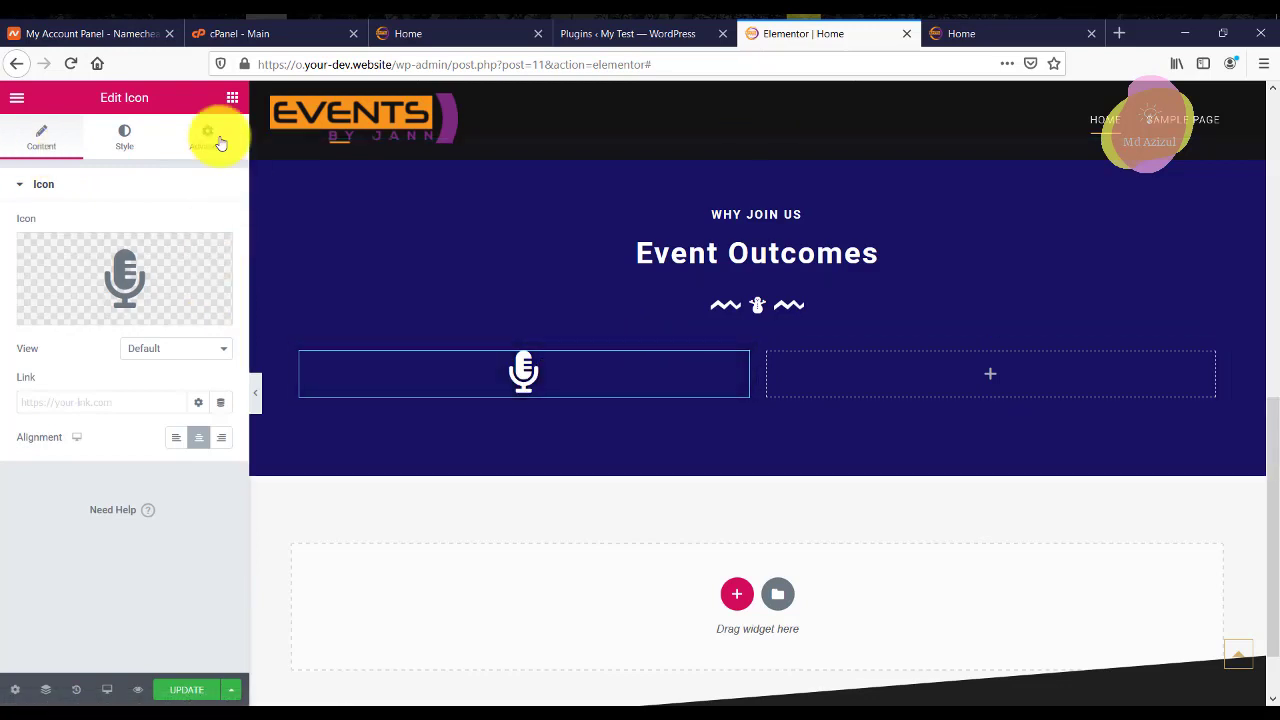
{"action": "left_click", "coordinate": [231, 99]}
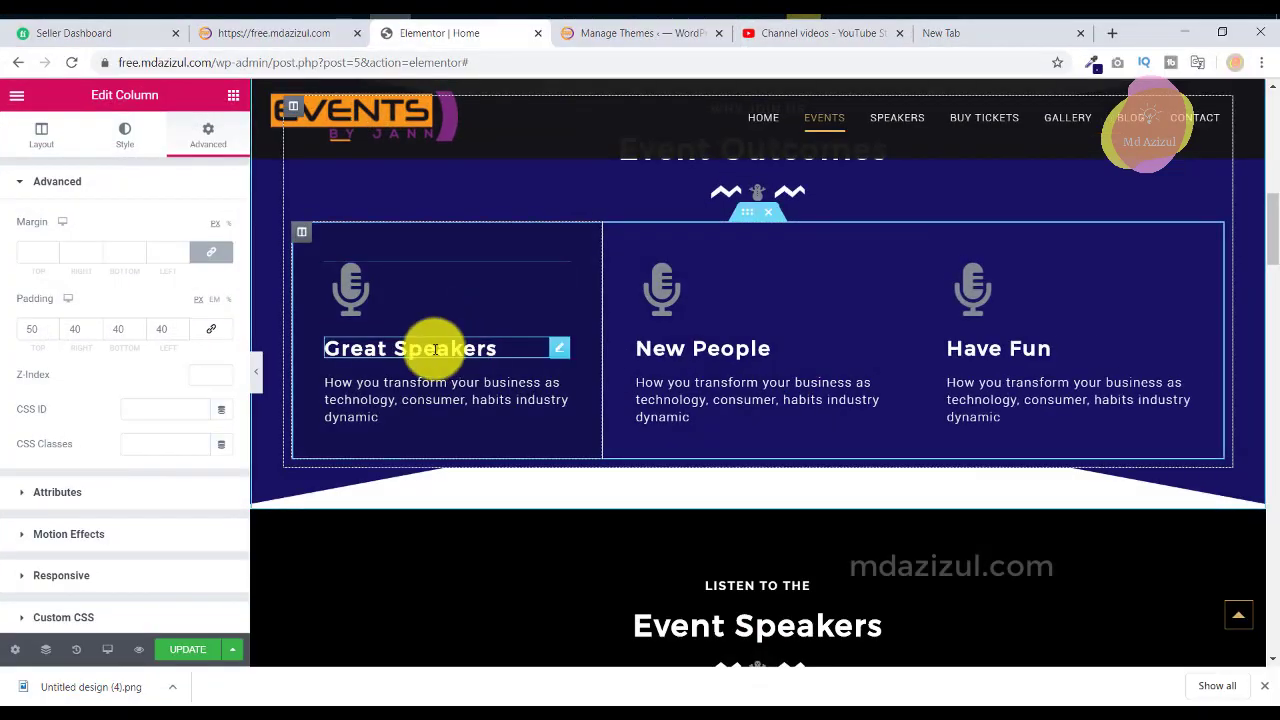
Copy the reference 'Great Speakers' heading text and review its typography.
{"action": "left_click", "coordinate": [455, 349]}
{"action": "right_click", "coordinate": [174, 256]}
{"action": "left_click", "coordinate": [229, 288]}
{"action": "left_click", "coordinate": [143, 130]}
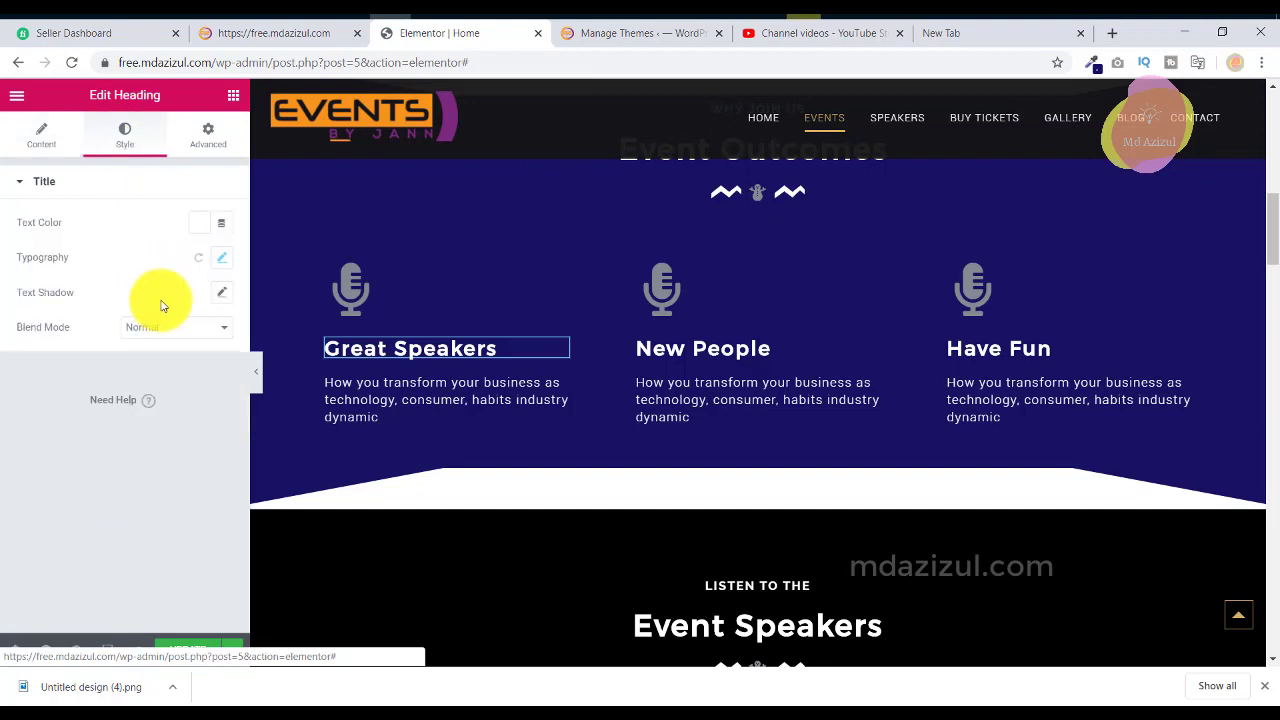
{"action": "left_click", "coordinate": [220, 252]}
{"action": "left_click", "coordinate": [220, 254]}
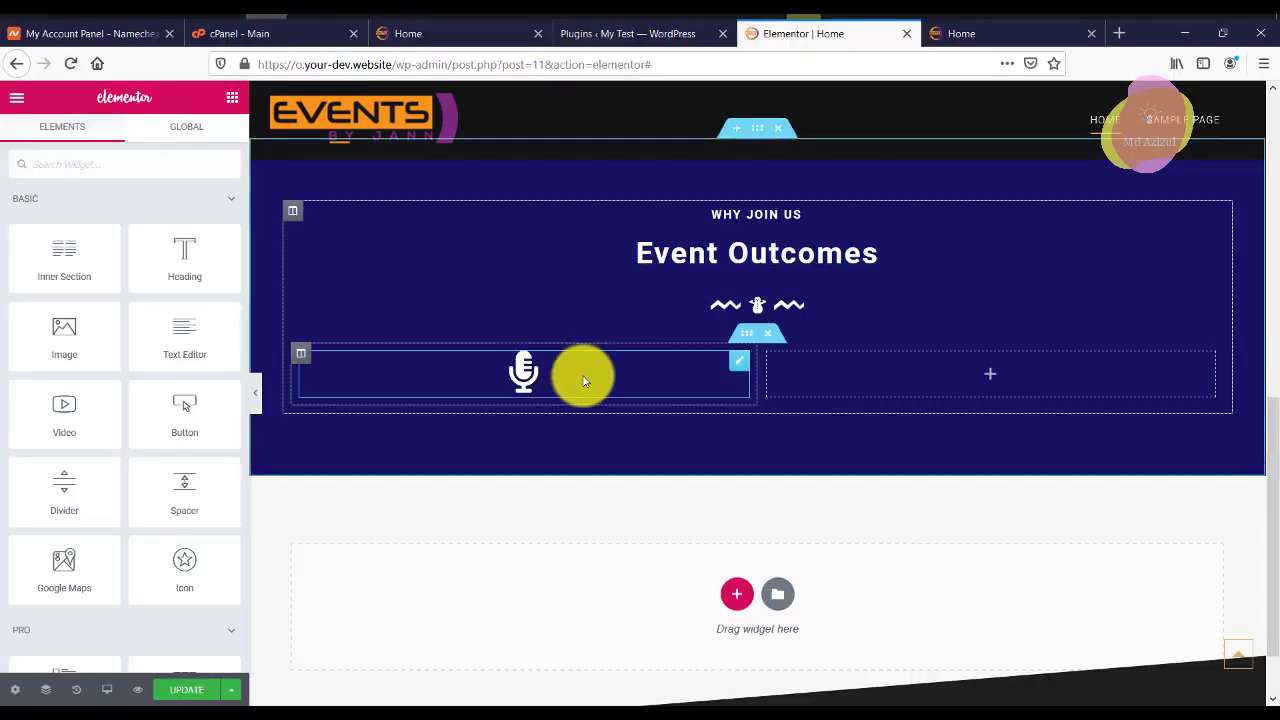
Add a 'Great Speakers' heading under the microphone and left-align the microphone icon.
{"action": "left_click_drag", "start_coordinate": [187, 243], "coordinate": [497, 376]}
{"action": "left_click", "coordinate": [140, 268]}
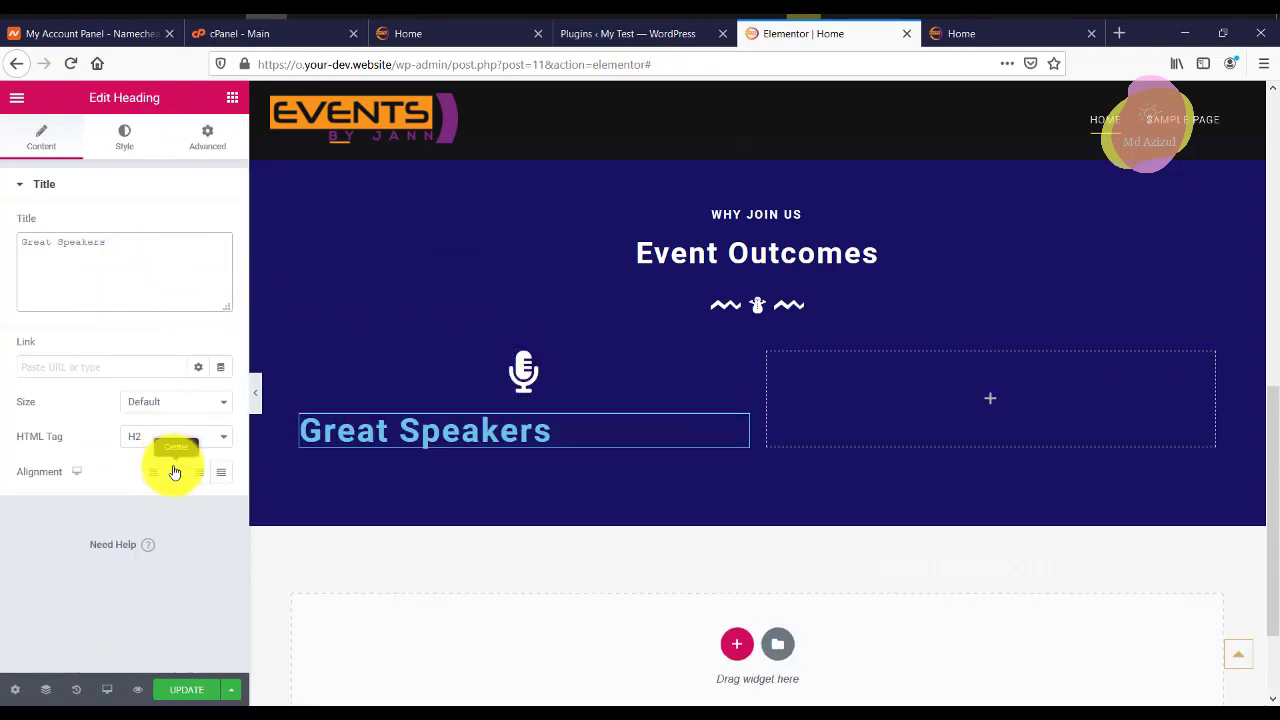
{"action": "left_click", "coordinate": [686, 372]}
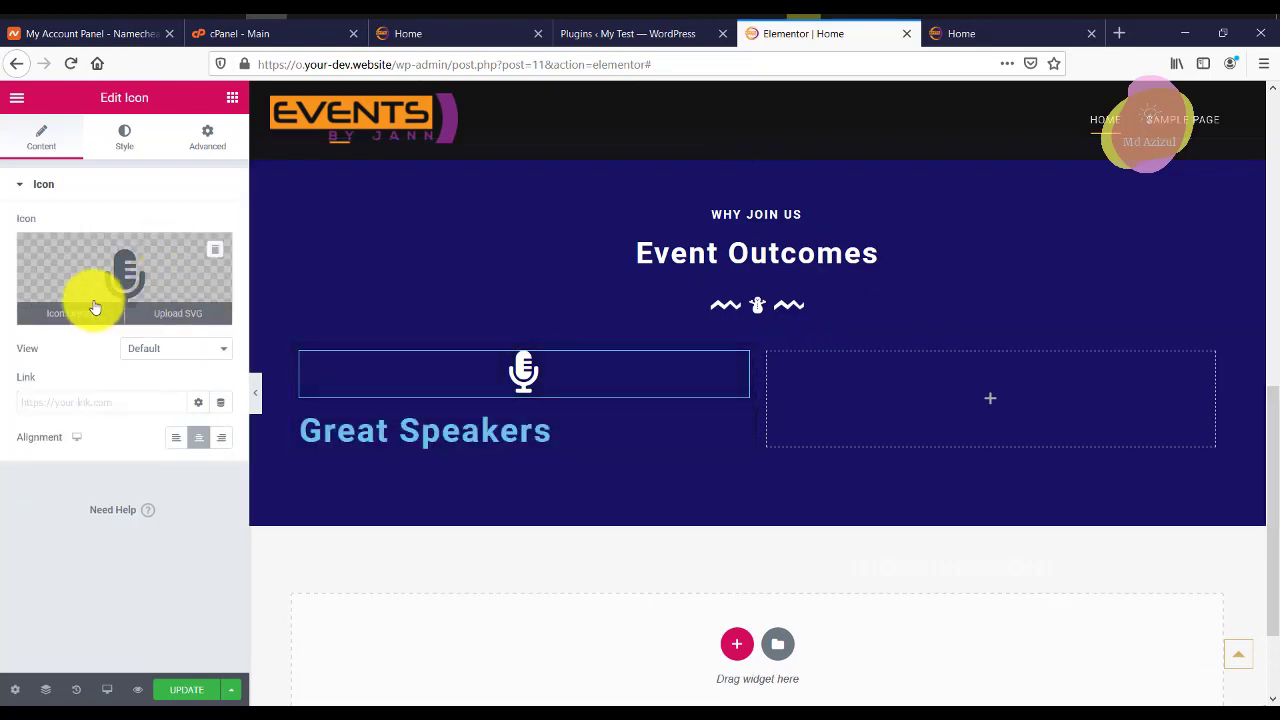
{"action": "left_click", "coordinate": [174, 437]}
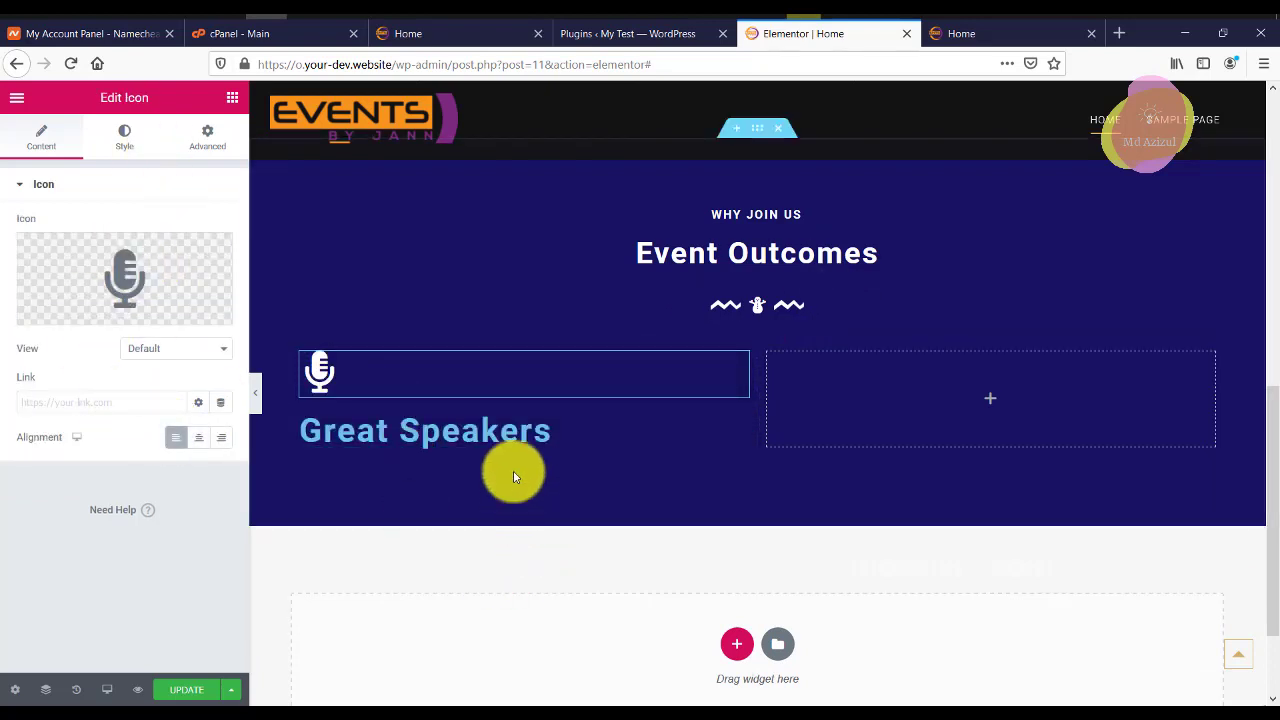
Set the Great Speakers heading to size 24 with white text.
{"action": "left_click", "coordinate": [374, 410]}
{"action": "left_click", "coordinate": [124, 138]}
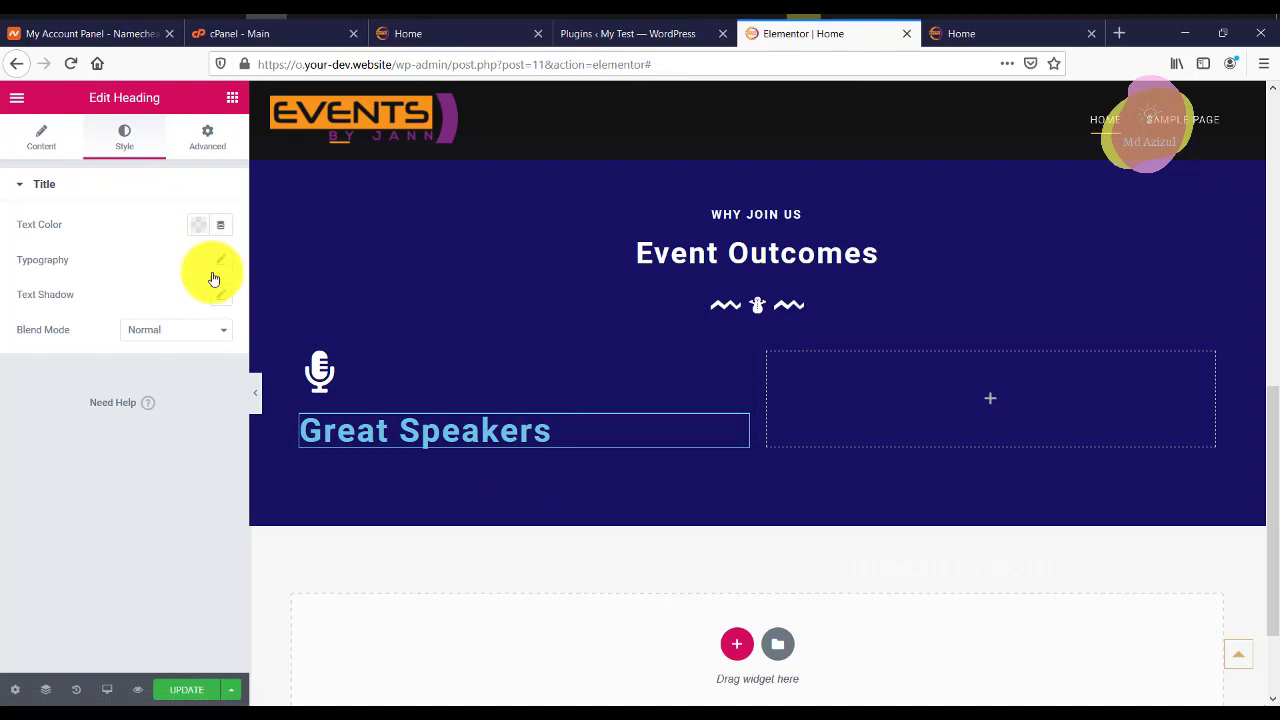
{"action": "left_click", "coordinate": [222, 264]}
{"action": "left_click", "coordinate": [190, 372]}
{"action": "type", "text": "24"}
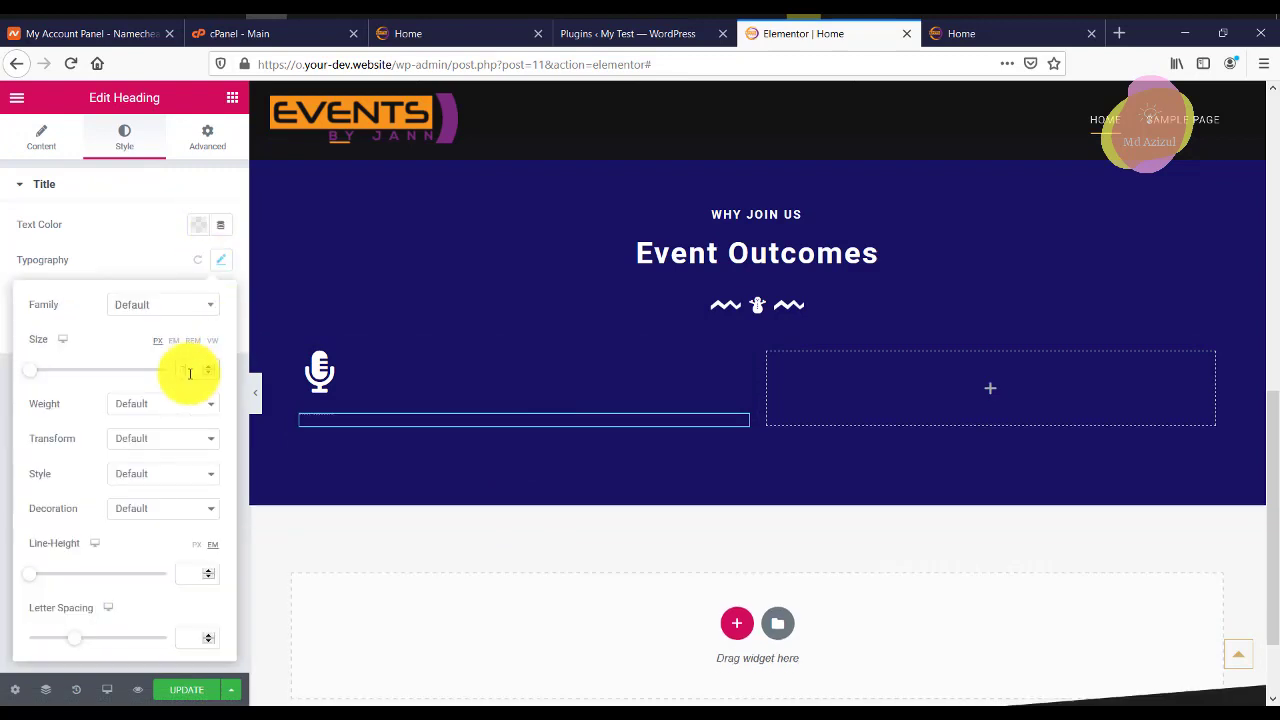
{"action": "left_click", "coordinate": [198, 226]}
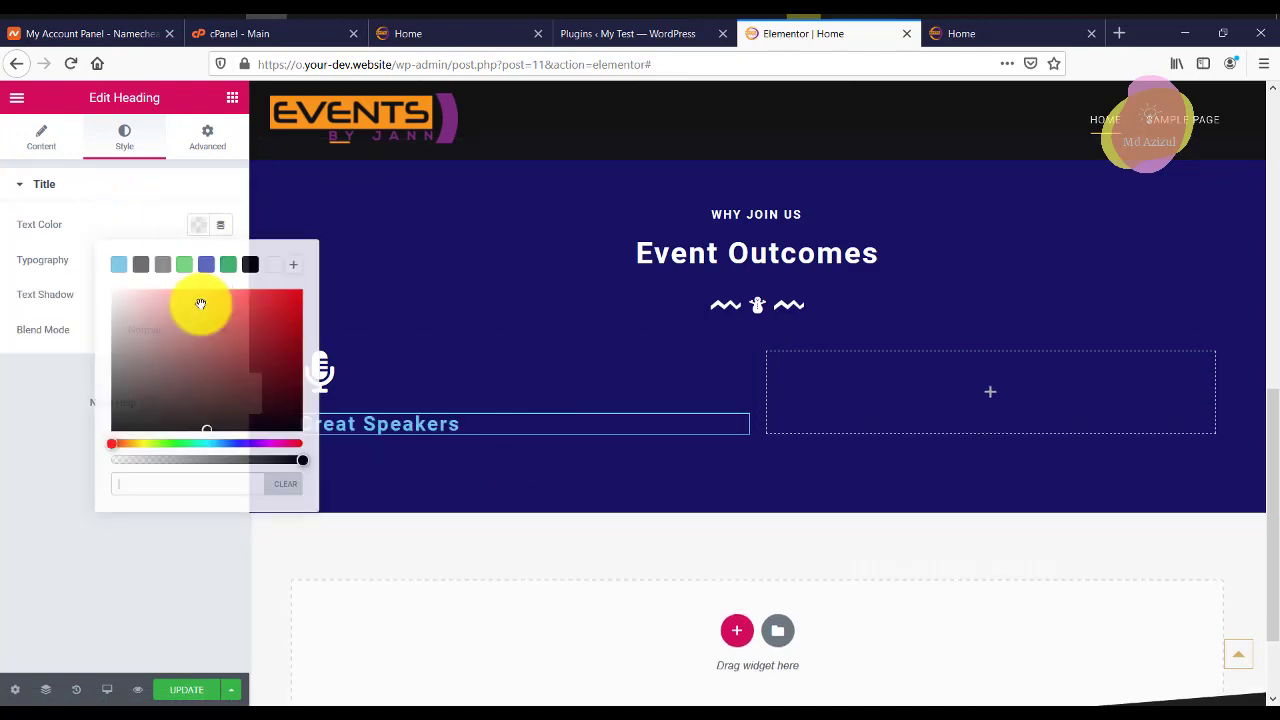
{"action": "left_click", "coordinate": [269, 267]}
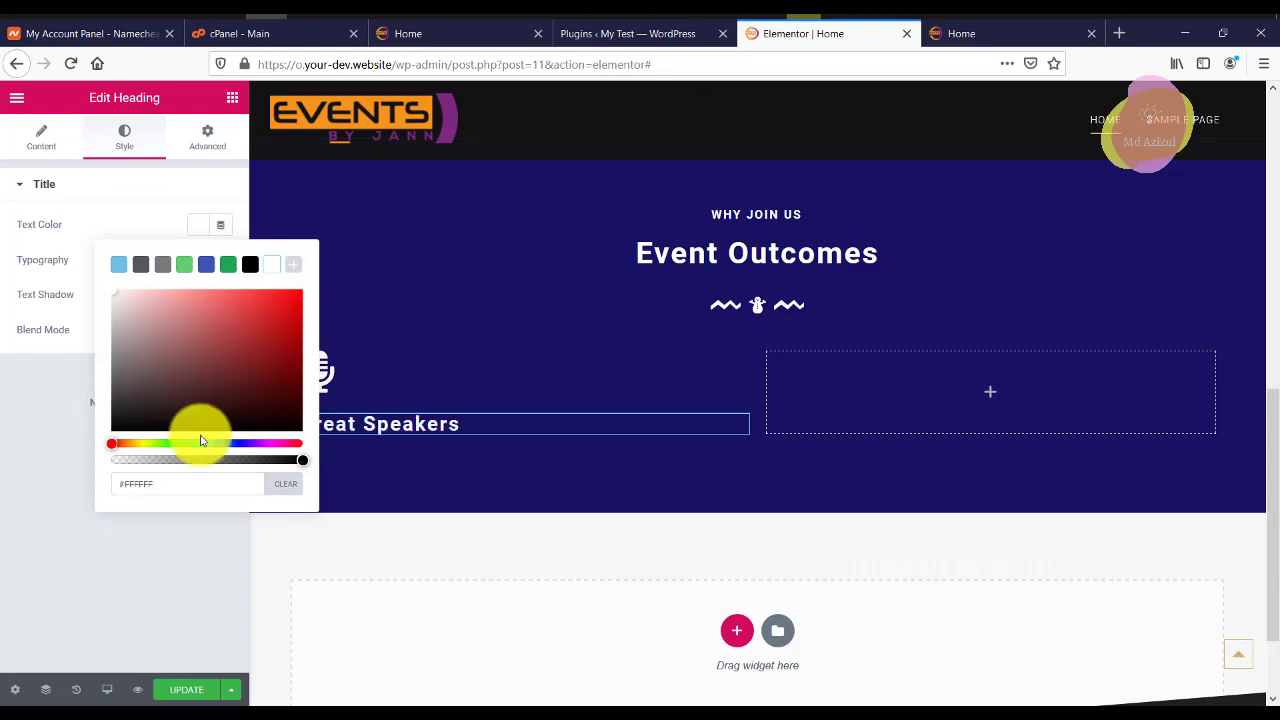
{"action": "left_click", "coordinate": [405, 392]}
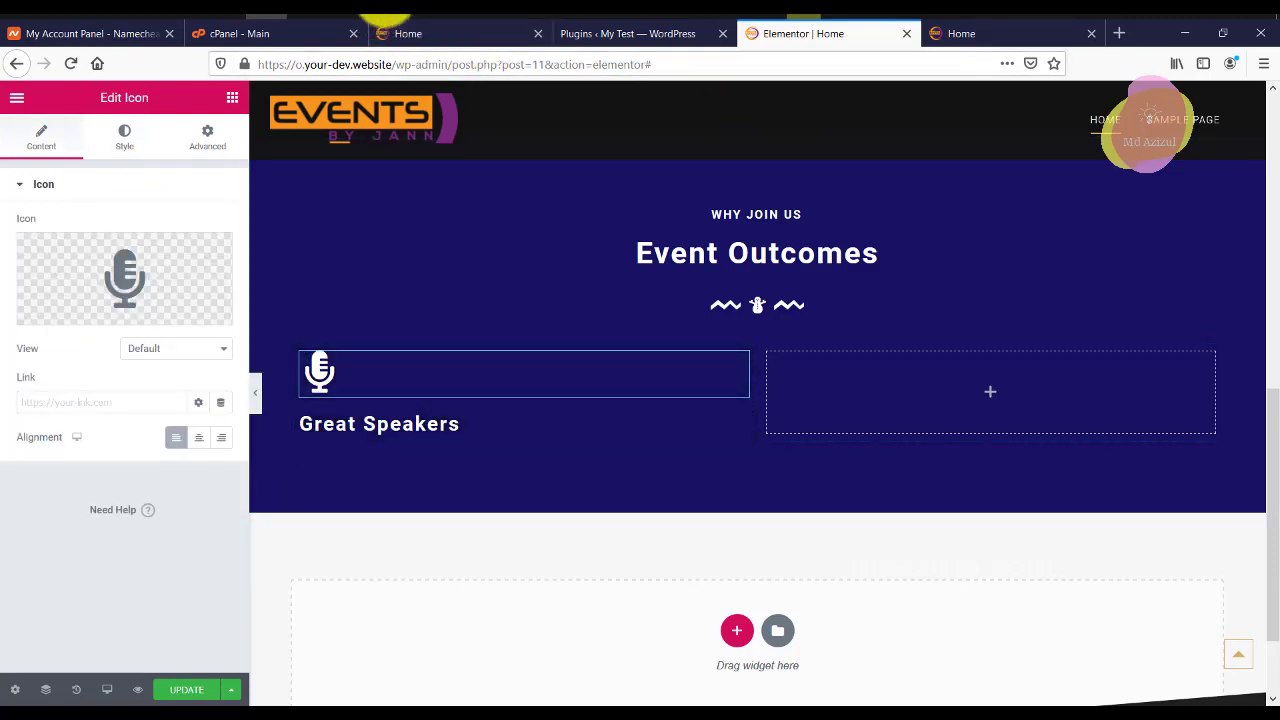
Copy the Lorem ipsum paragraph under Great Speakers from the reference page.
{"action": "left_click", "coordinate": [385, 80]}
{"action": "left_click", "coordinate": [340, 395]}
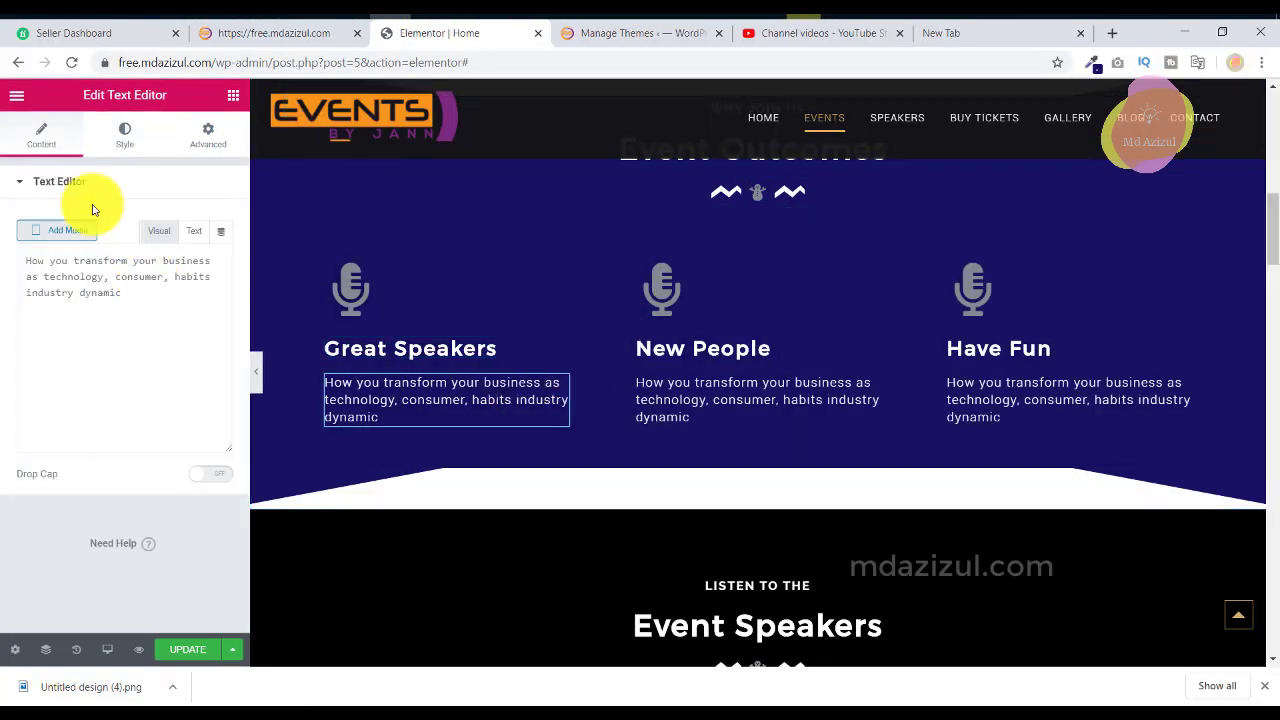
{"action": "double_click", "coordinate": [130, 370]}
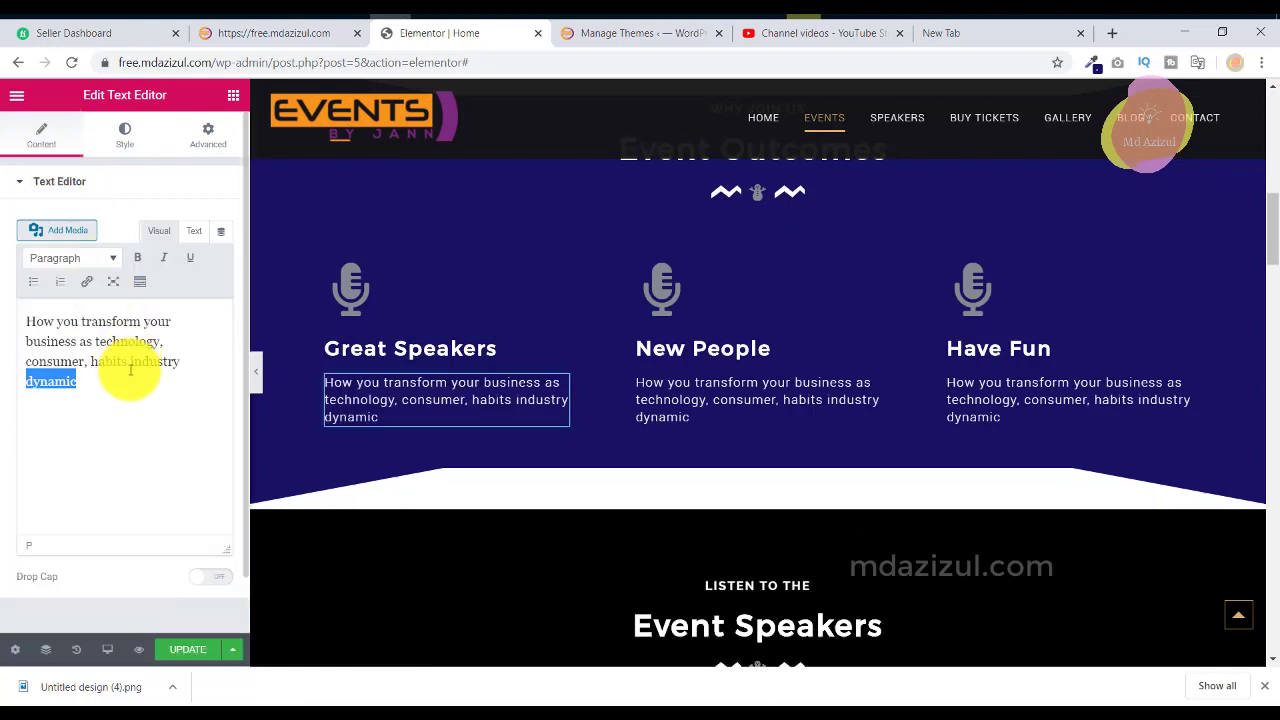
{"action": "triple_click", "coordinate": [130, 370]}
{"action": "right_click", "coordinate": [132, 367]}
{"action": "left_click", "coordinate": [171, 405]}
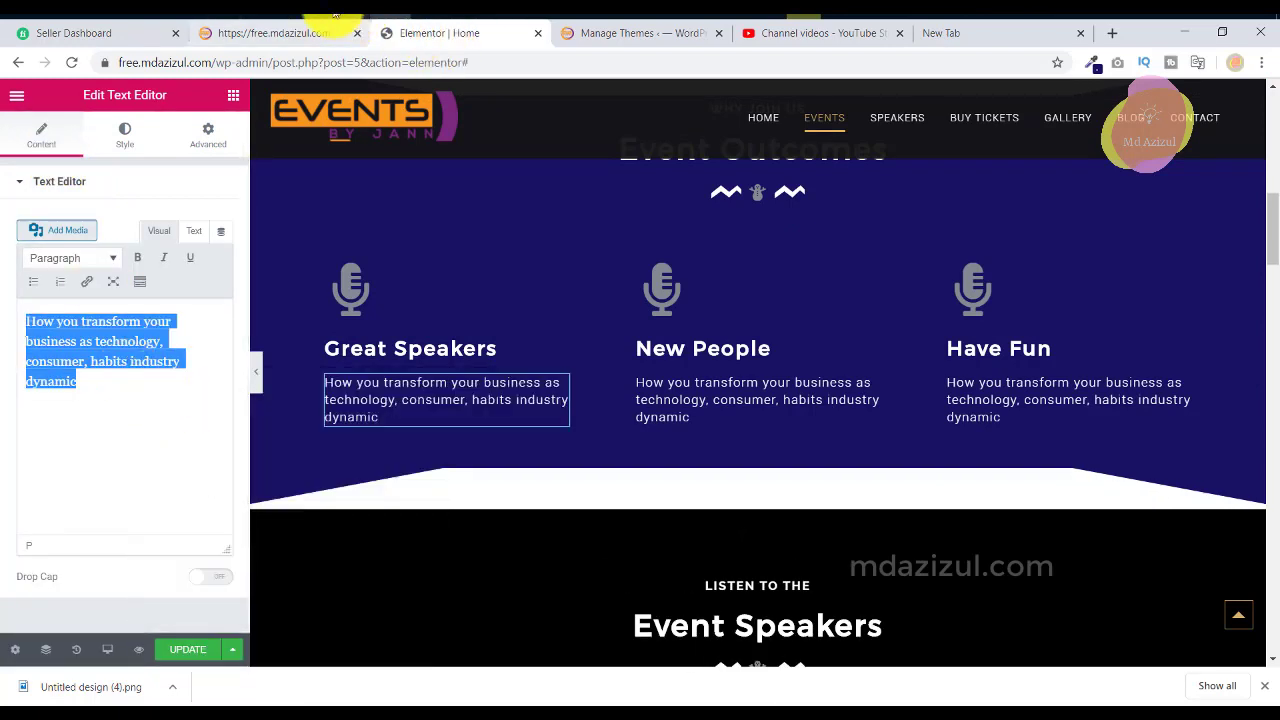
{"action": "key", "text": "alt+Tab"}
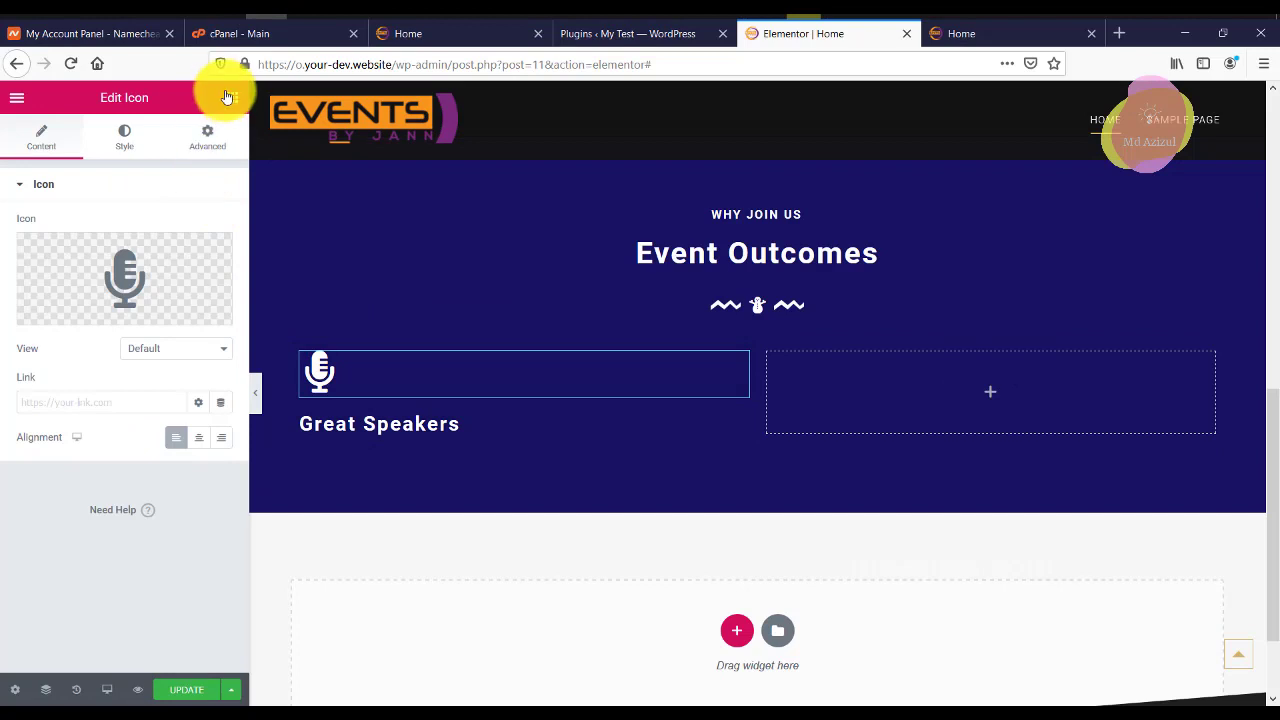
Add a Text Editor block under the Great Speakers heading and try replacing its placeholder text.
{"action": "left_click", "coordinate": [229, 97]}
{"action": "left_click_drag", "start_coordinate": [211, 320], "coordinate": [420, 437]}
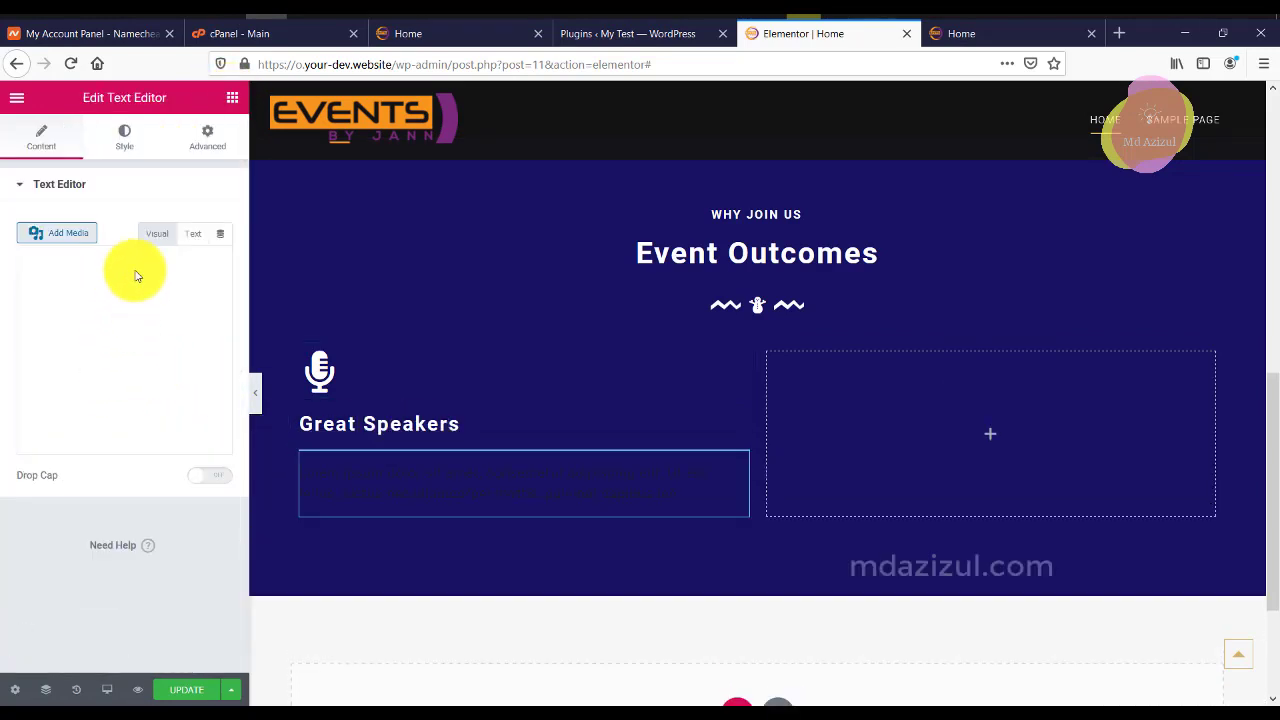
{"action": "left_click", "coordinate": [199, 233]}
{"action": "triple_click", "coordinate": [141, 305]}
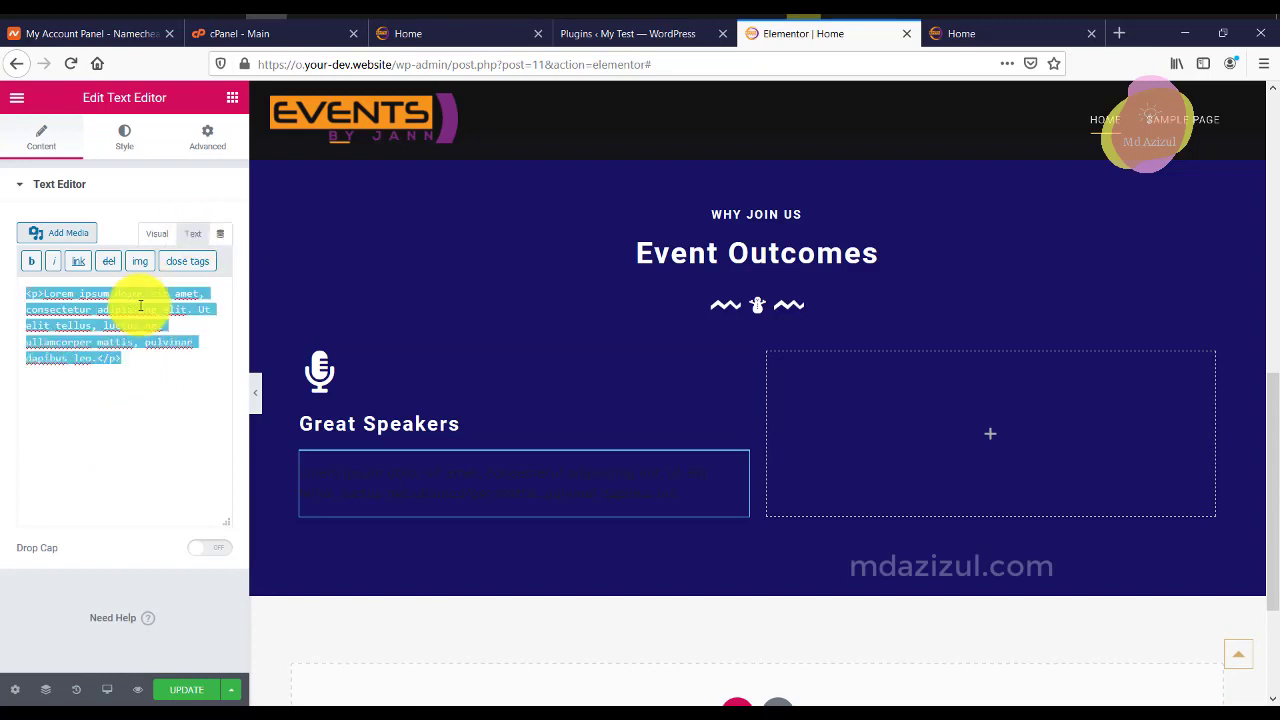
{"action": "key", "text": "Right"}
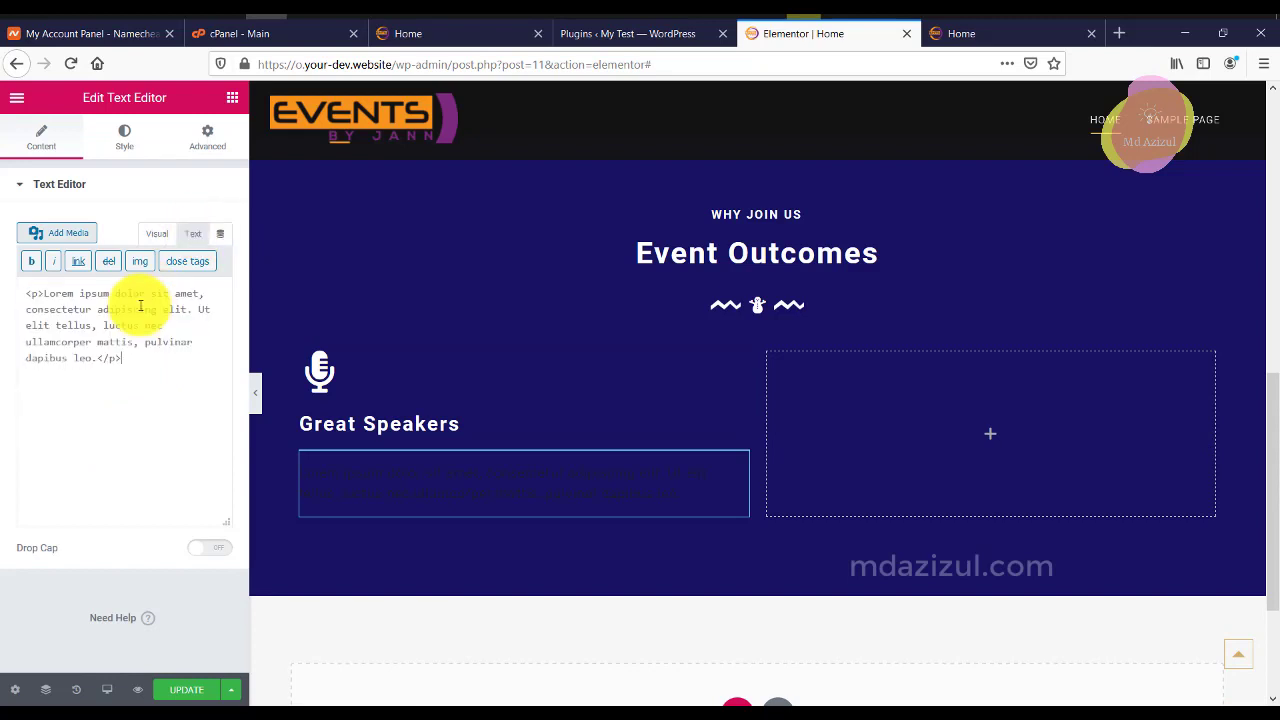
{"action": "left_click_drag", "start_coordinate": [160, 380], "coordinate": [28, 245]}
{"action": "key", "text": "ctrl+c"}
{"action": "key", "text": "Right"}
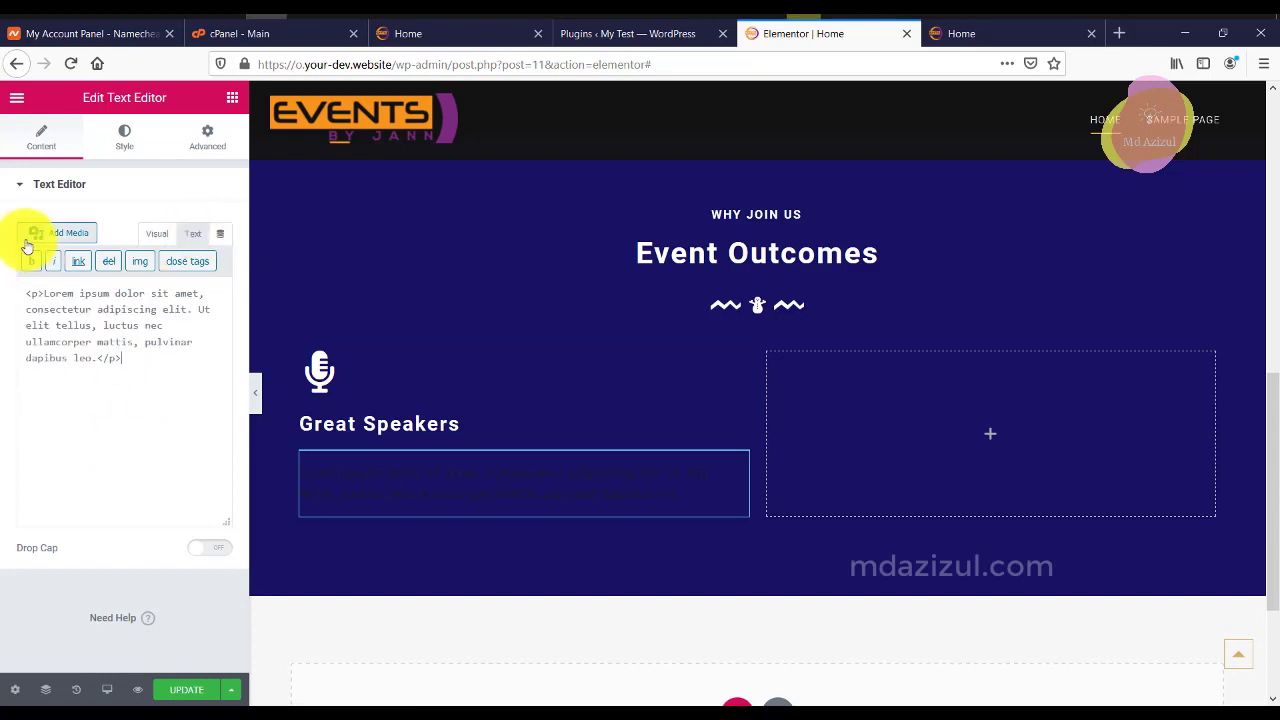
Set the description's text color to white #FFFFFF, then reselect the Great Speakers heading.
{"action": "left_click", "coordinate": [124, 138]}
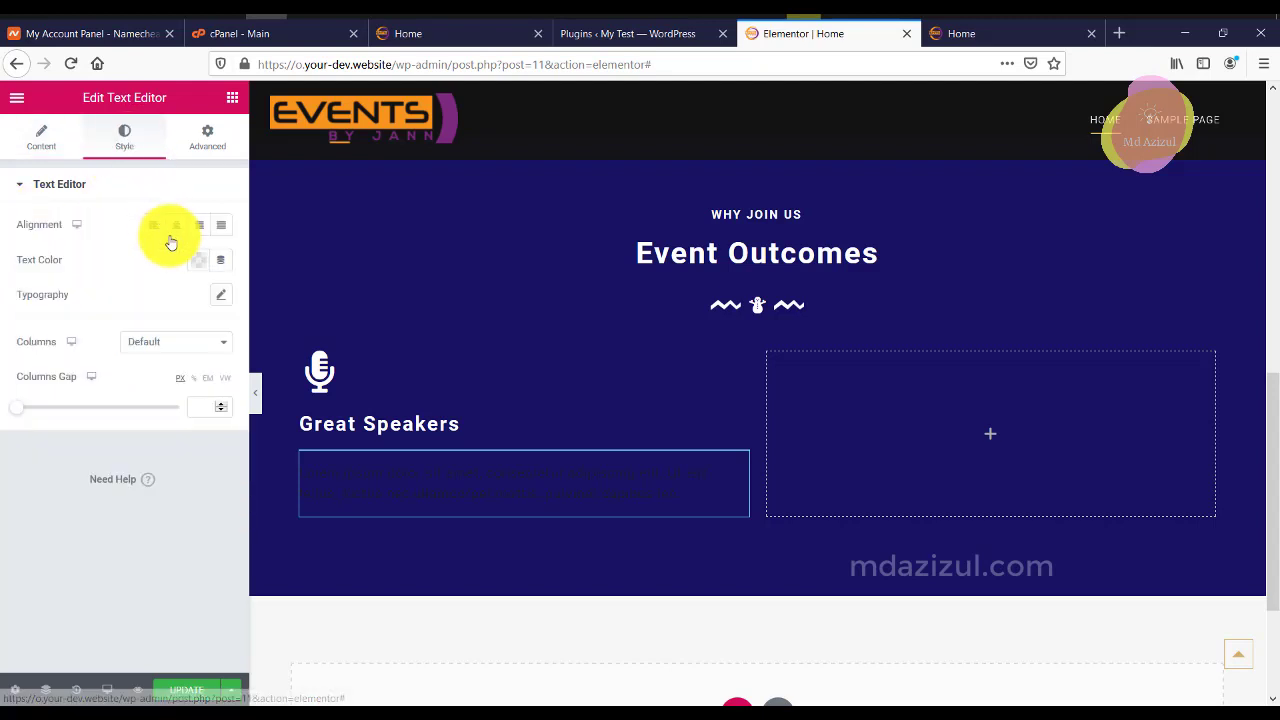
{"action": "left_click", "coordinate": [198, 260]}
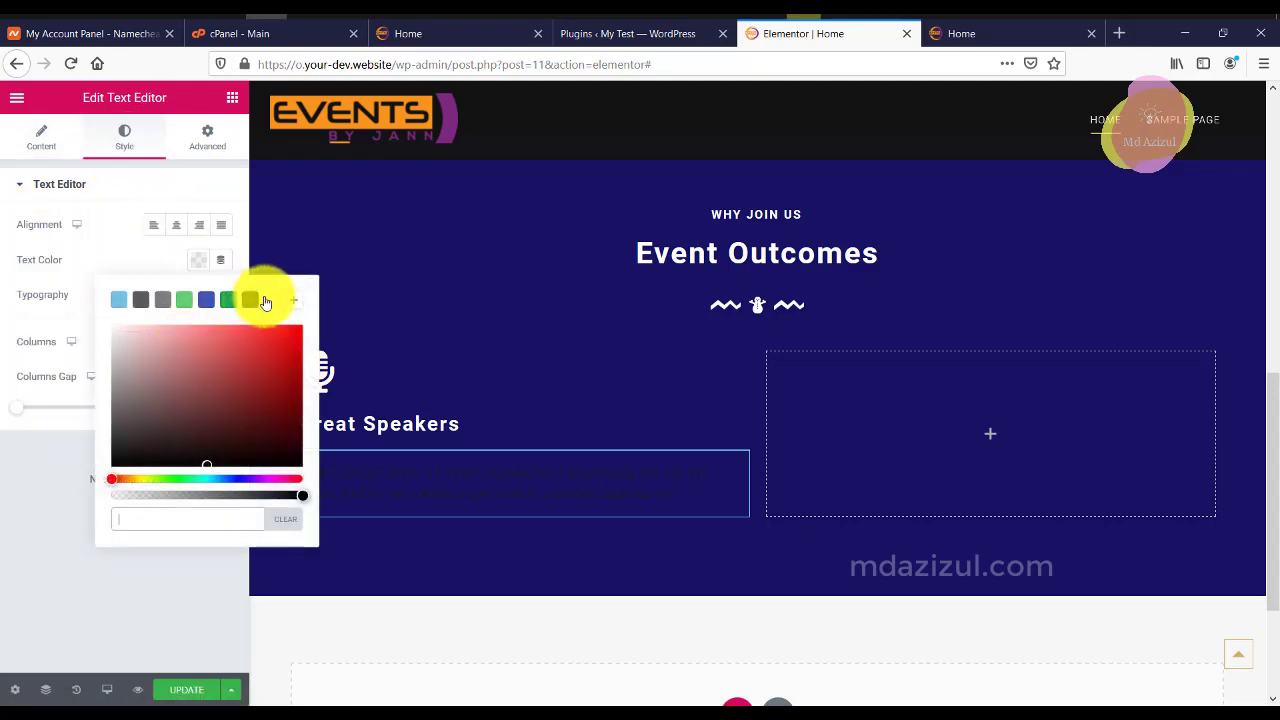
{"action": "left_click", "coordinate": [380, 466]}
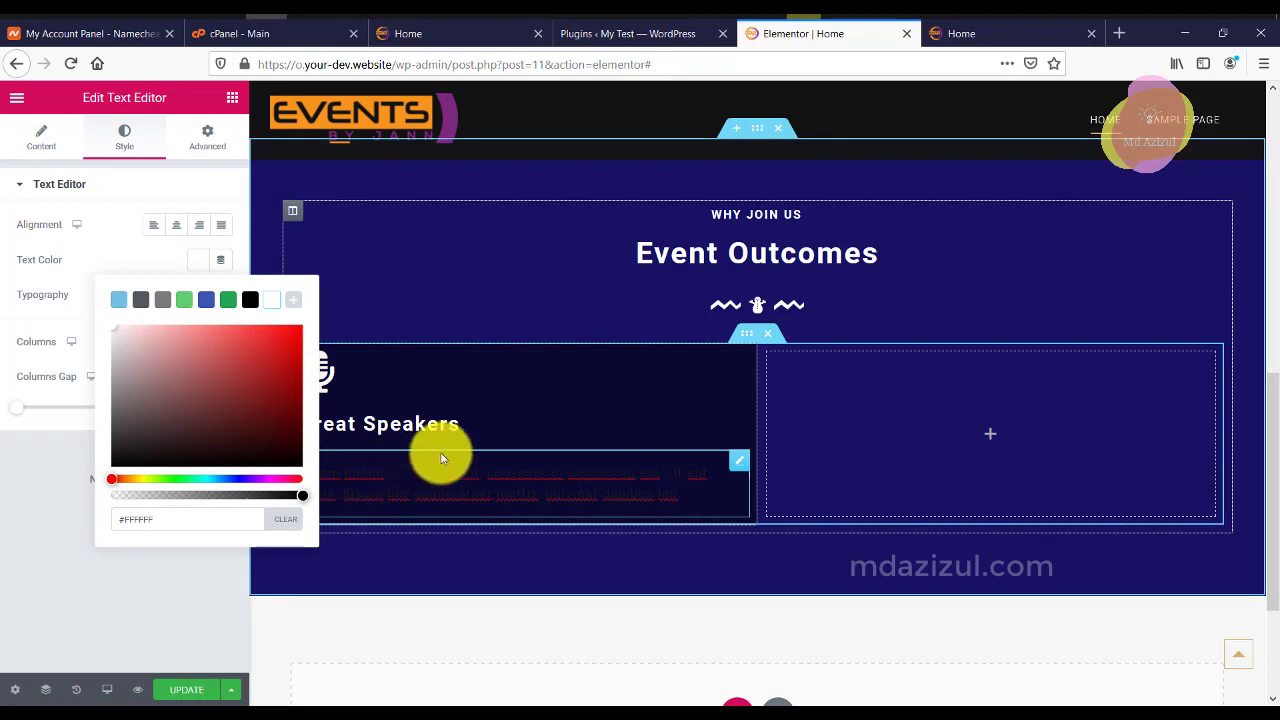
{"action": "double_click", "coordinate": [545, 472]}
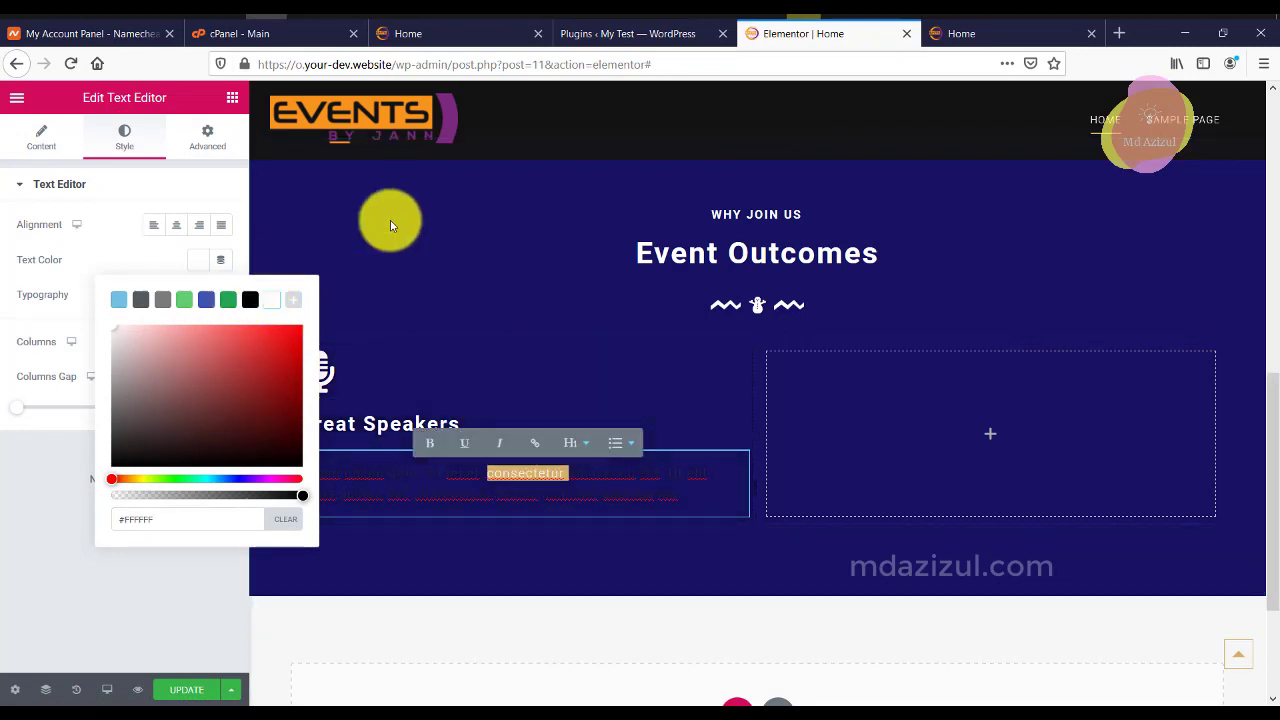
{"action": "left_click", "coordinate": [452, 424]}
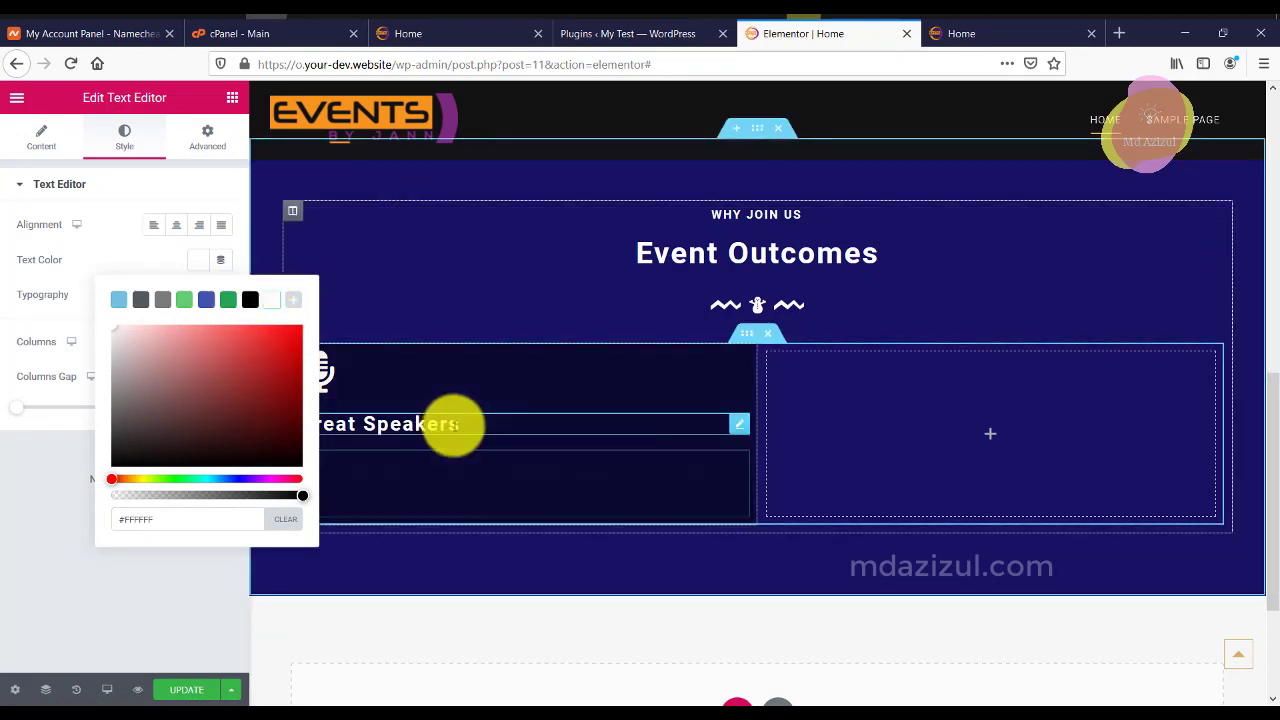
Delete the description block and duplicate the Great Speakers heading, pasting Lorem ipsum as its title.
{"action": "right_click", "coordinate": [731, 465]}
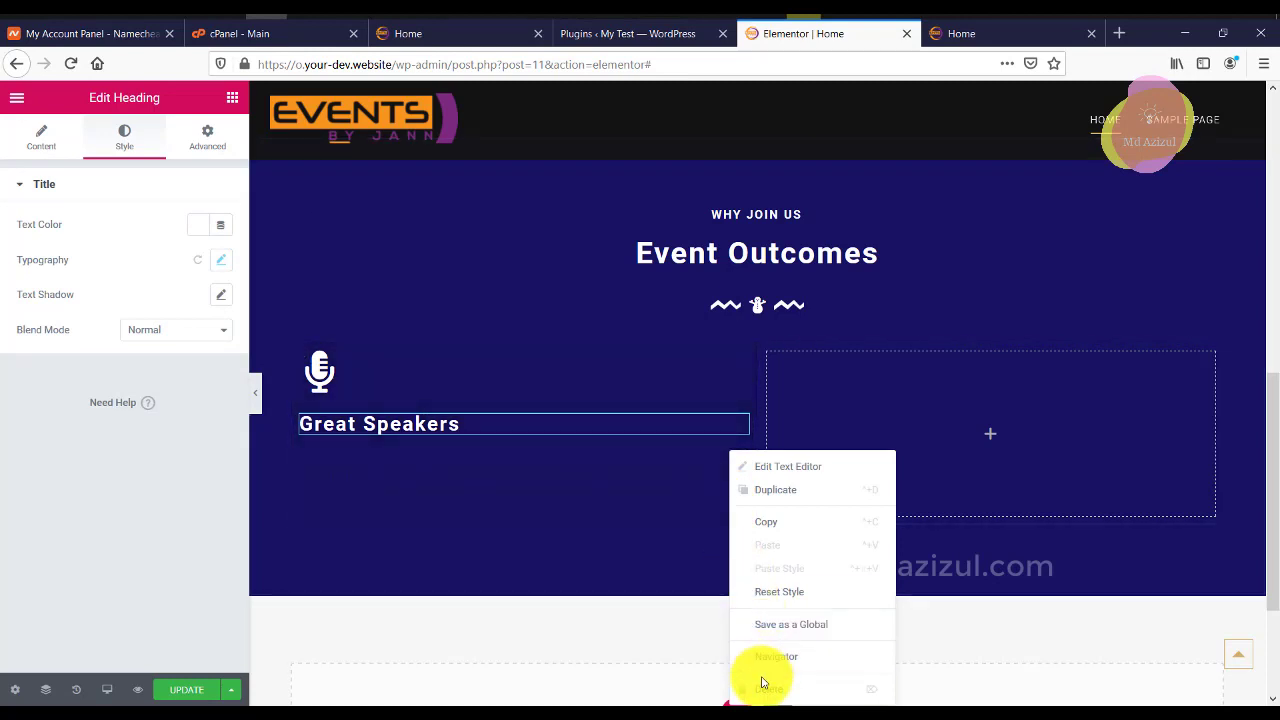
{"action": "left_click", "coordinate": [762, 689]}
{"action": "right_click", "coordinate": [735, 424]}
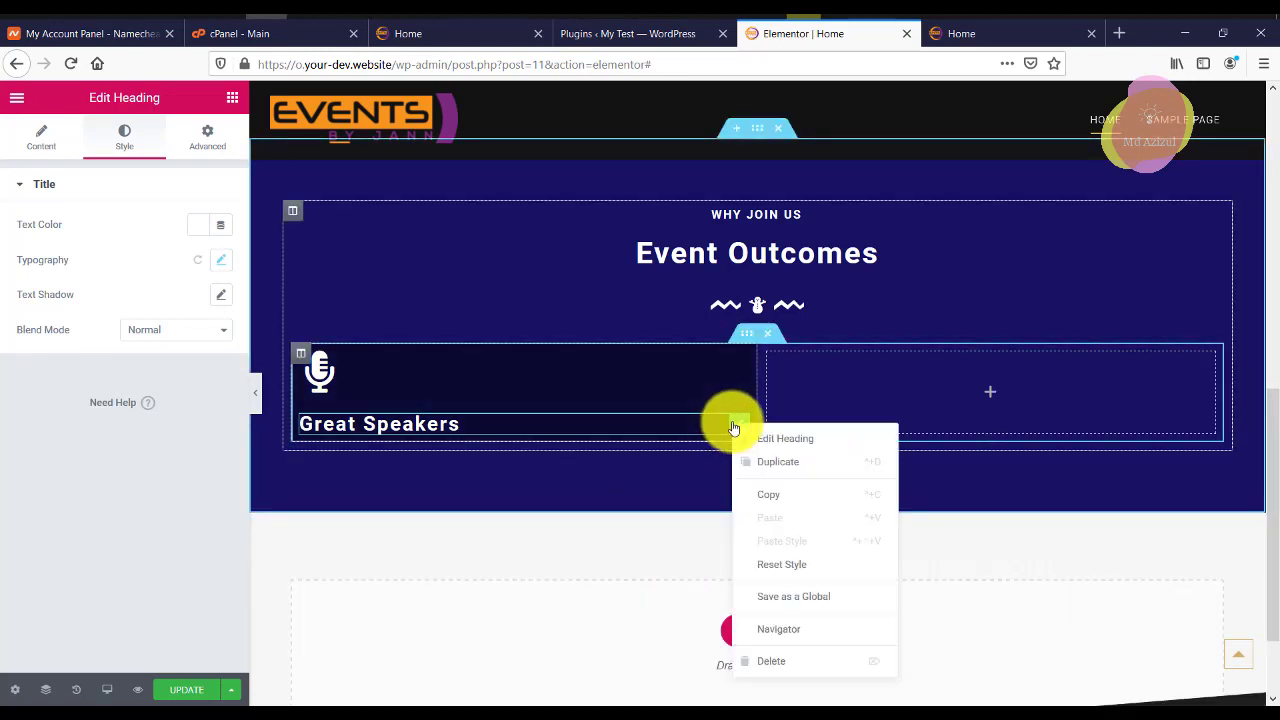
{"action": "left_click", "coordinate": [768, 474]}
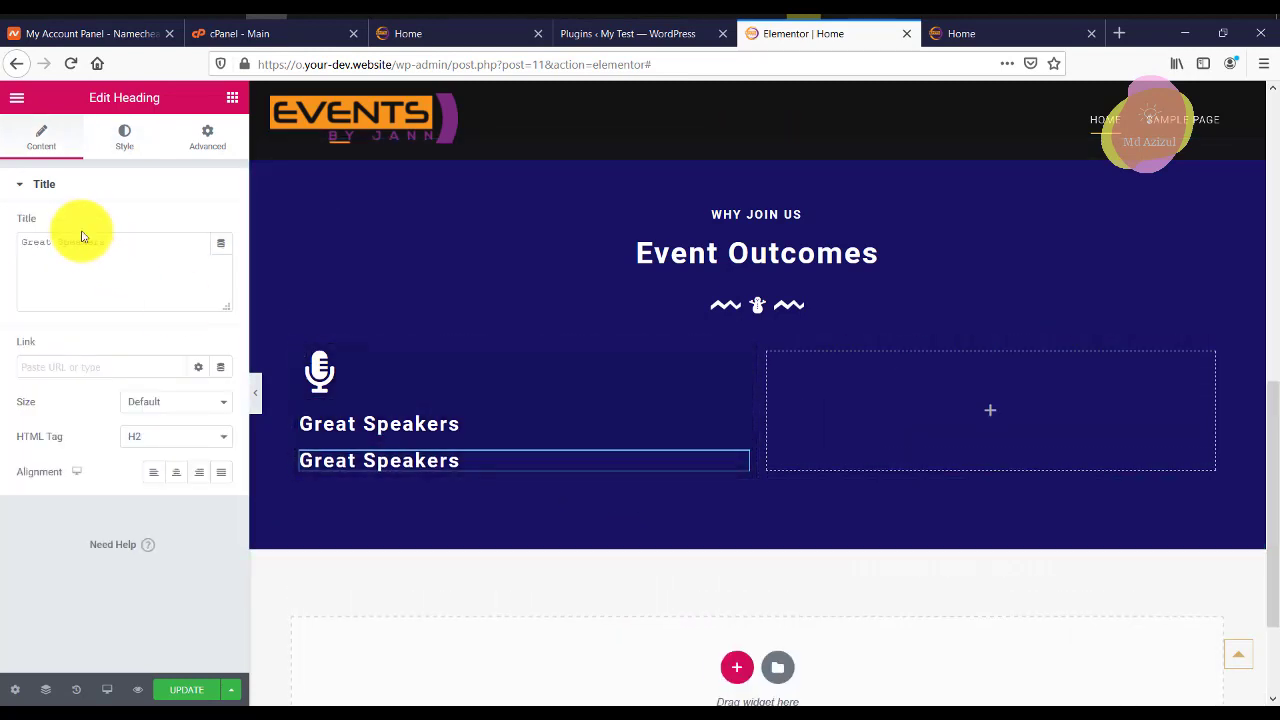
{"action": "key", "text": "ctrl+v"}
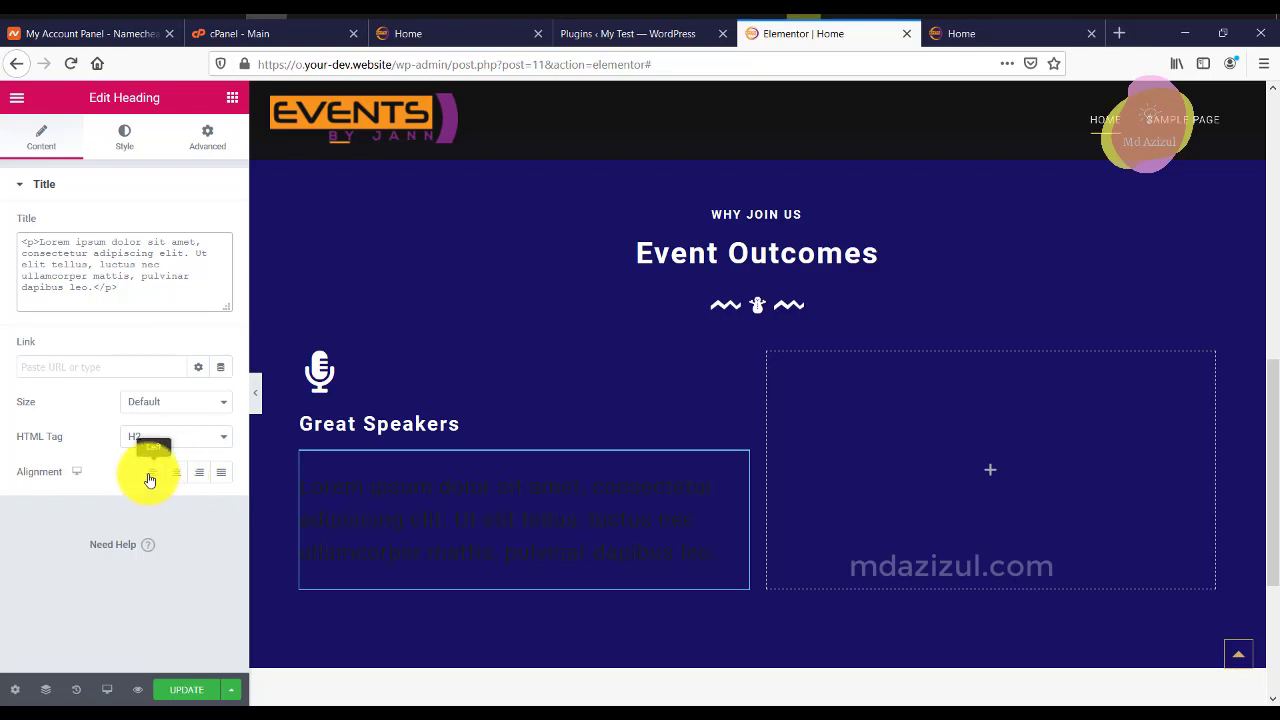
Give the Lorem ipsum heading a 10 px font size with 1.6 line height.
{"action": "left_click", "coordinate": [123, 142]}
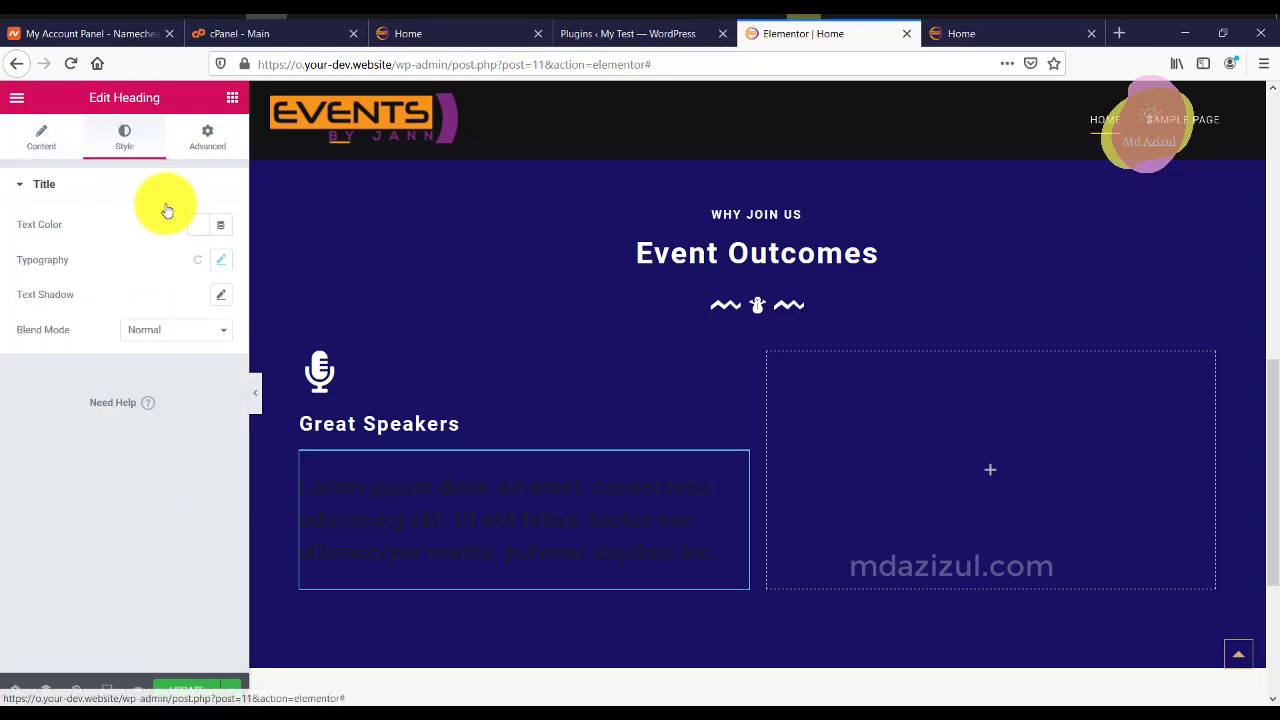
{"action": "left_click", "coordinate": [228, 259]}
{"action": "left_click", "coordinate": [209, 374]}
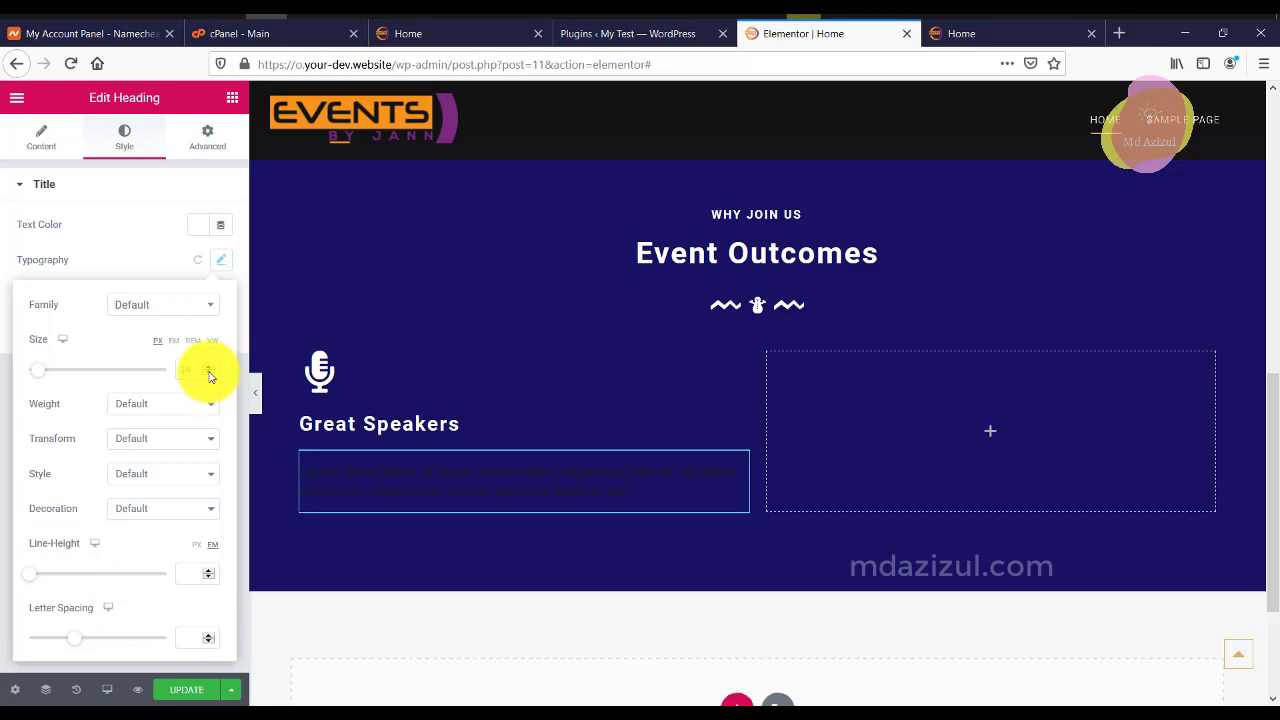
{"action": "key", "text": "ctrl+z"}
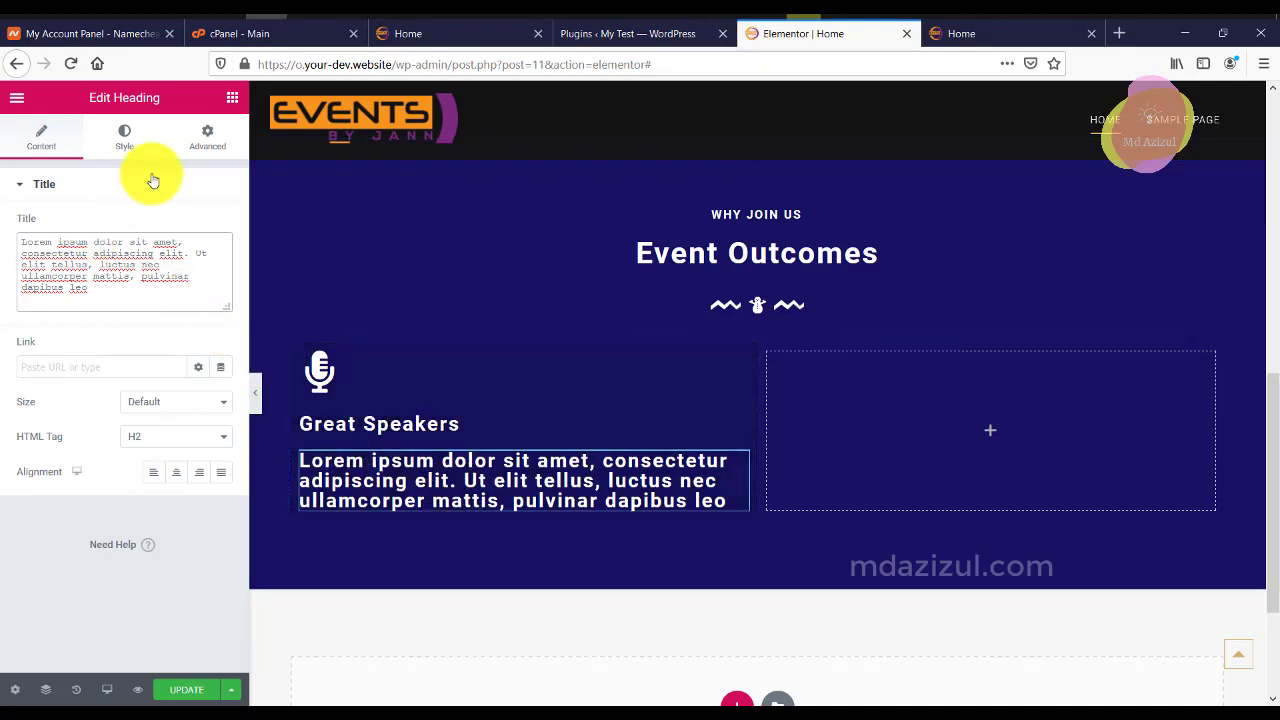
{"action": "left_click", "coordinate": [124, 140]}
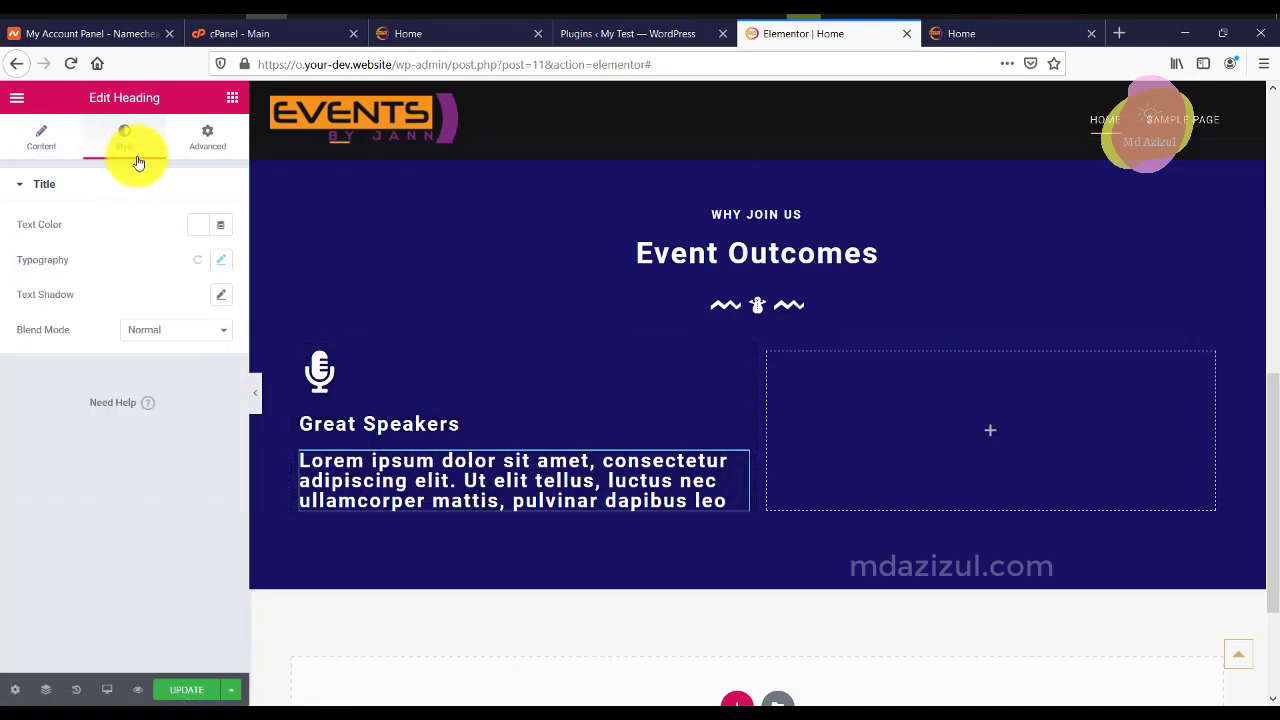
{"action": "left_click", "coordinate": [221, 260]}
{"action": "left_click_drag", "start_coordinate": [209, 375], "coordinate": [209, 375]}
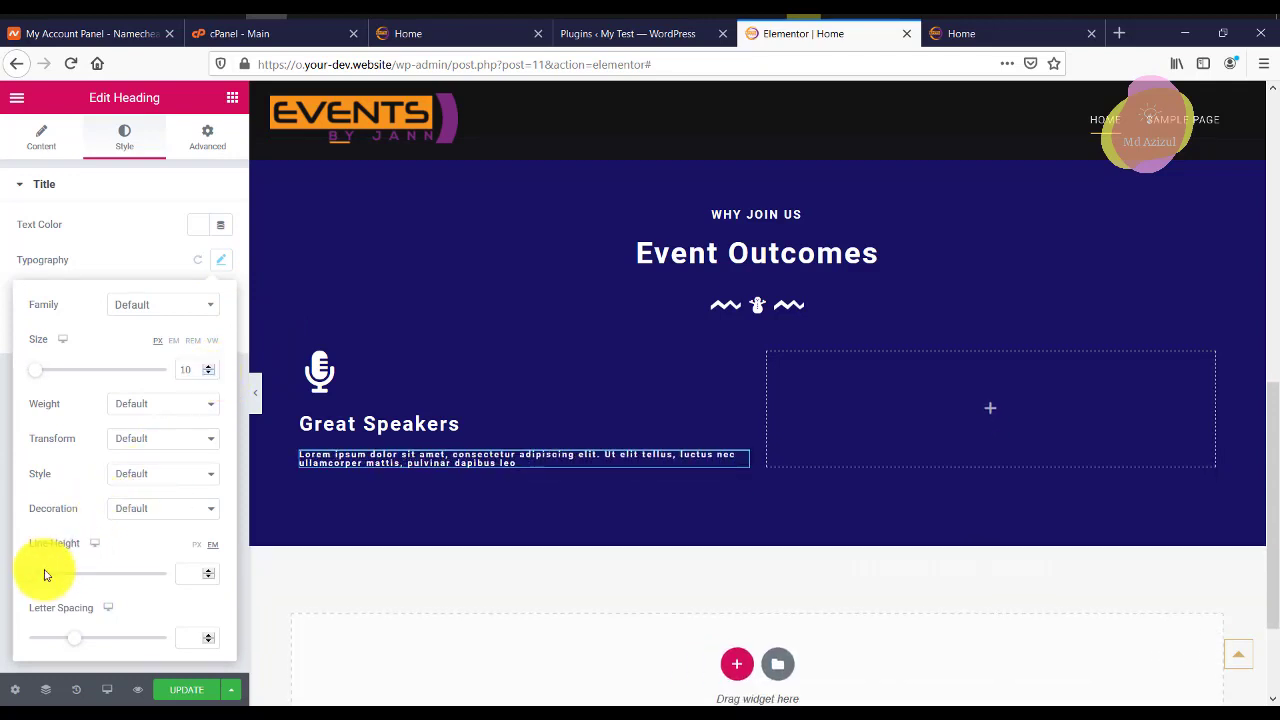
{"action": "left_click_drag", "start_coordinate": [33, 585], "coordinate": [57, 592]}
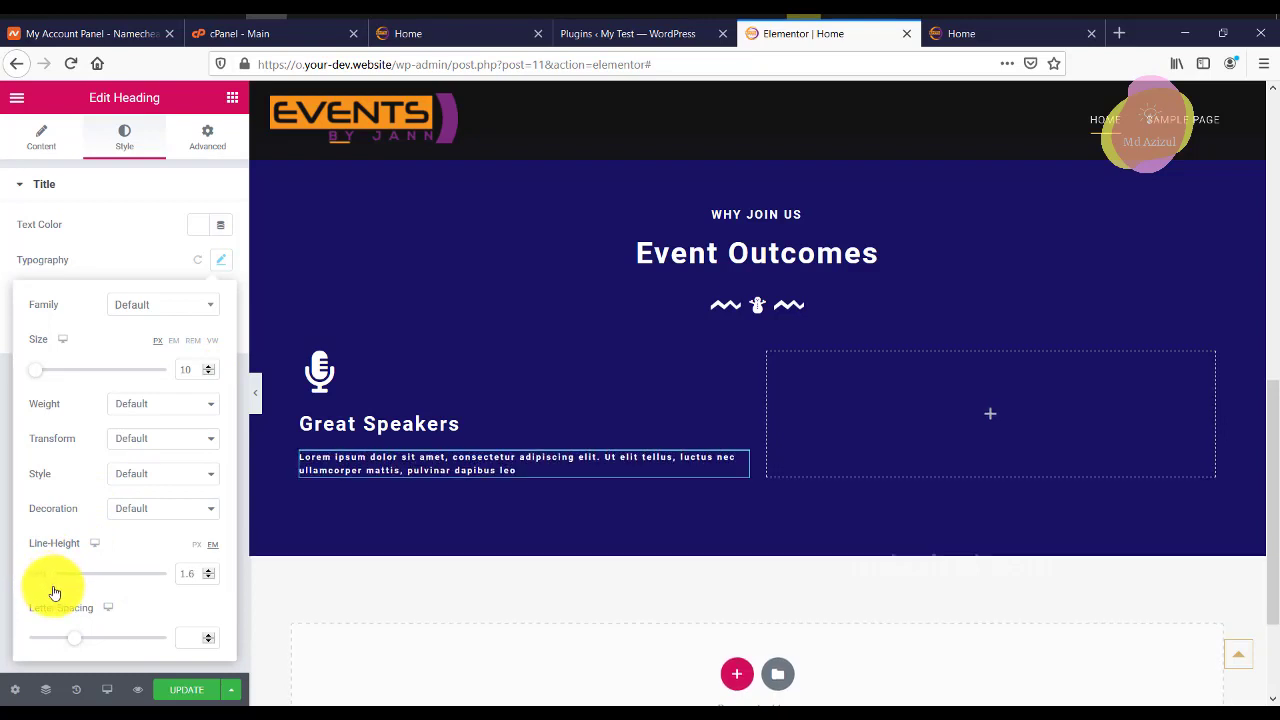
Add a Text Editor block below the Lorem heading in Text mode.
{"action": "left_click", "coordinate": [232, 99]}
{"action": "left_click_drag", "start_coordinate": [197, 337], "coordinate": [420, 482]}
{"action": "left_click", "coordinate": [200, 233]}
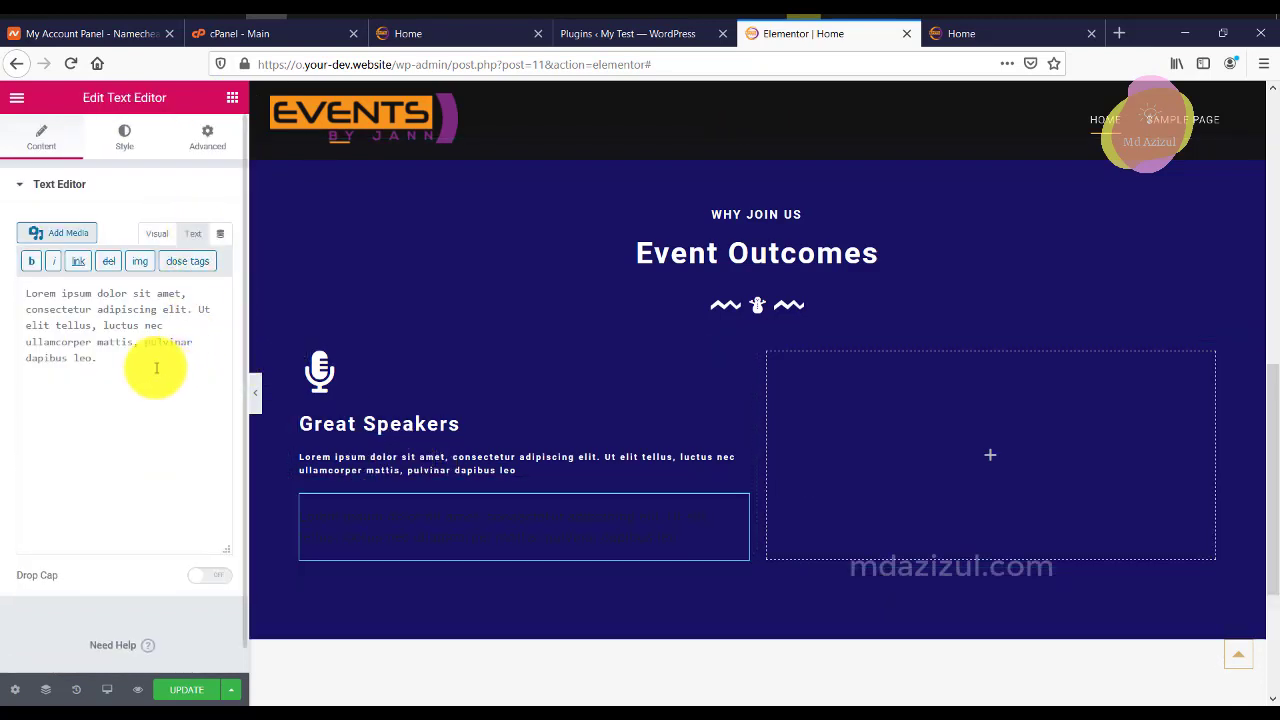
Paste the Lorem ipsum paragraph into the text block, strip stray tags, and color it #FFFFFF.
{"action": "left_click_drag", "start_coordinate": [138, 354], "coordinate": [138, 283]}
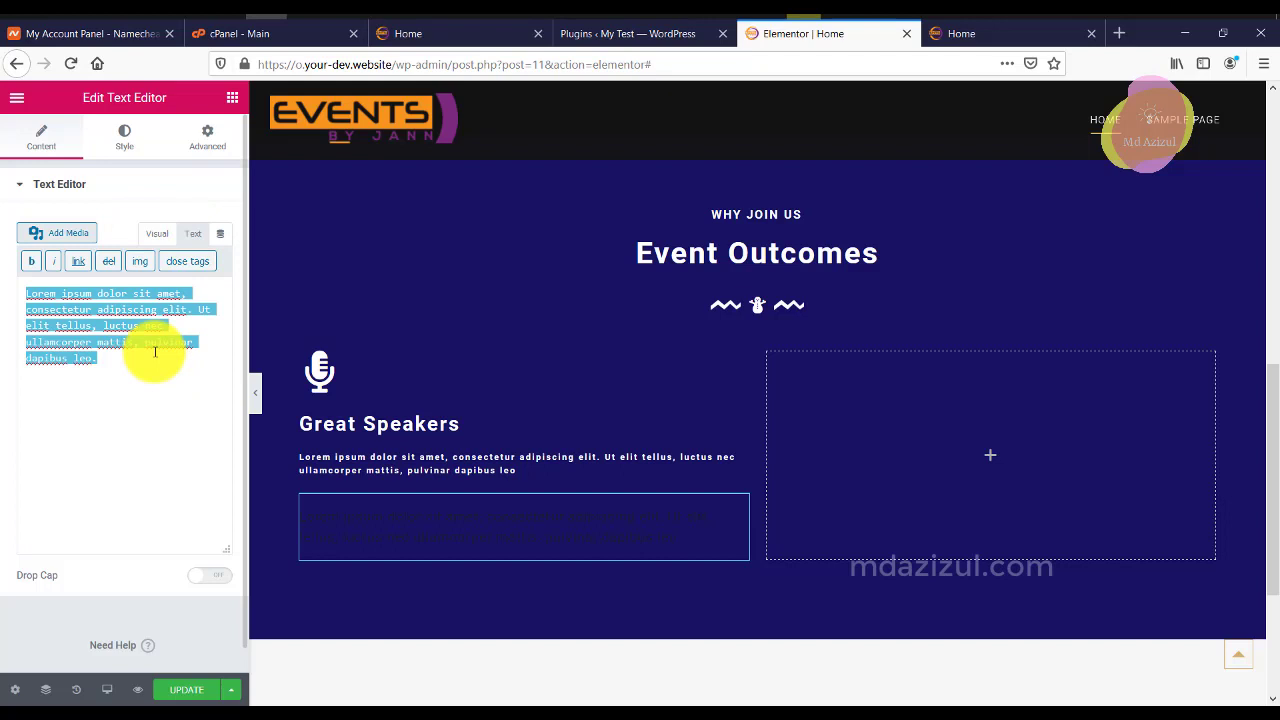
{"action": "key", "text": "ctrl+v"}
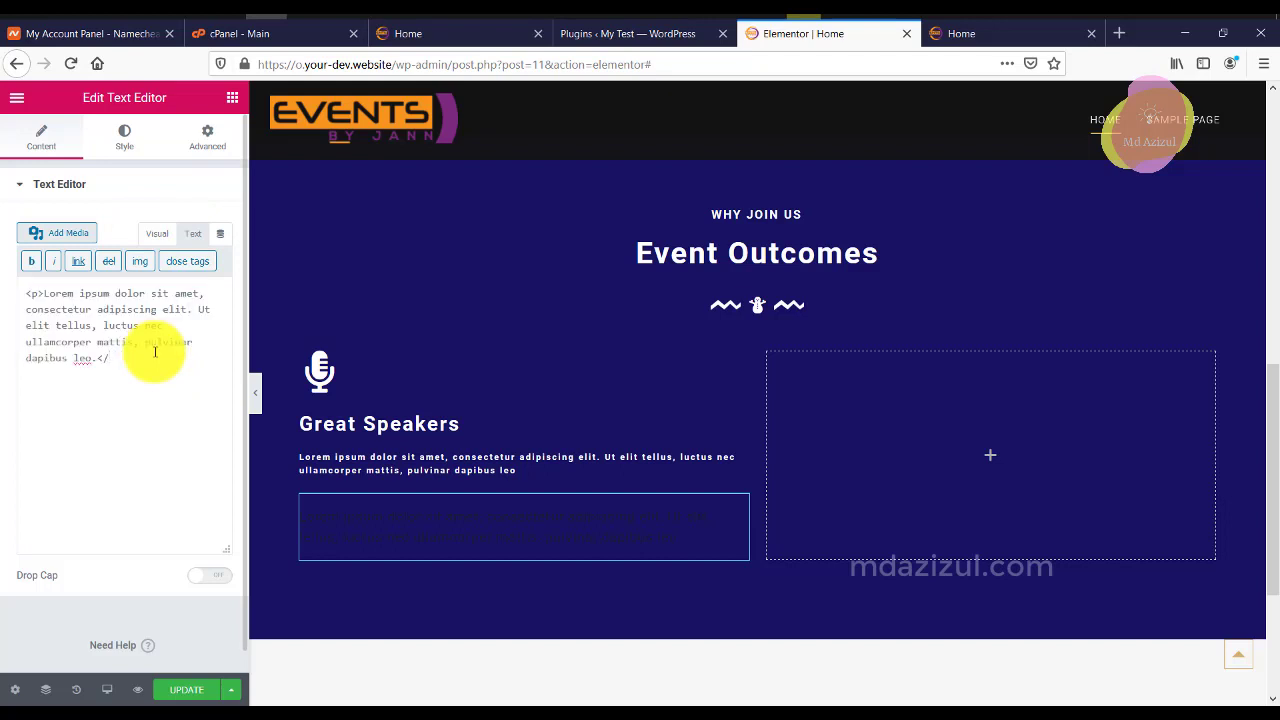
{"action": "key", "text": "BackSpace"}
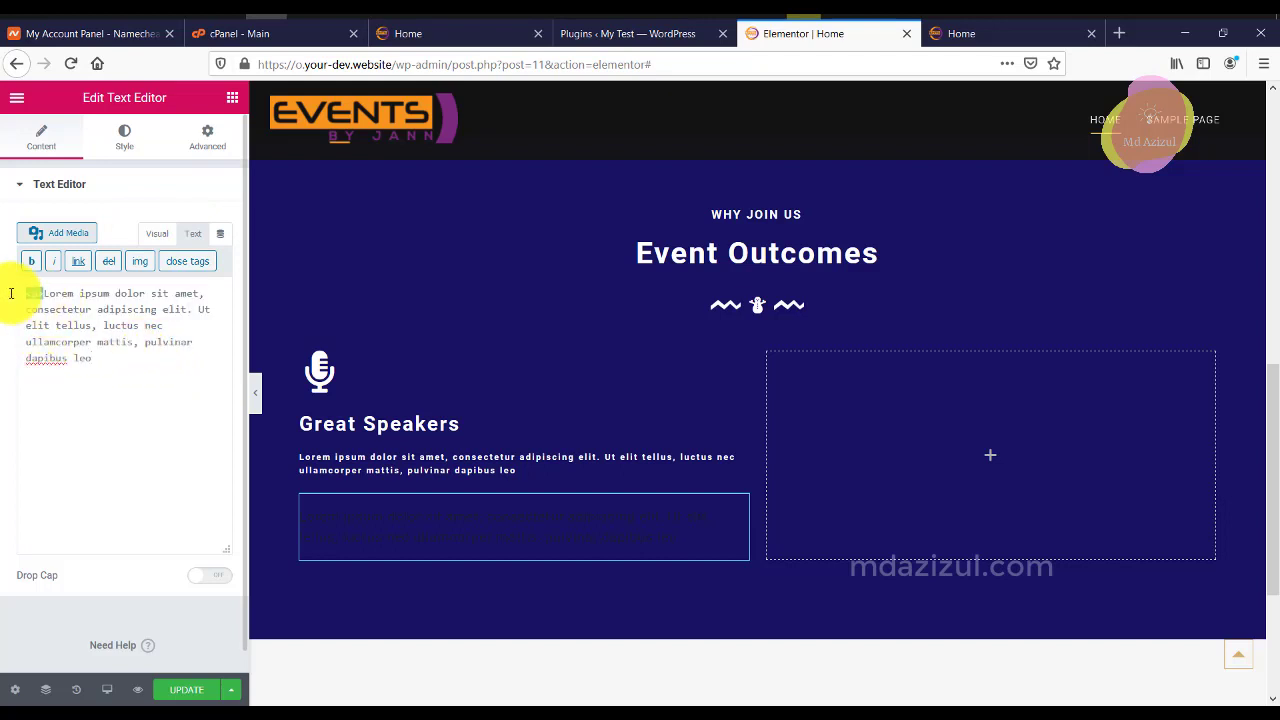
{"action": "key", "text": "BackSpace"}
{"action": "left_click", "coordinate": [120, 140]}
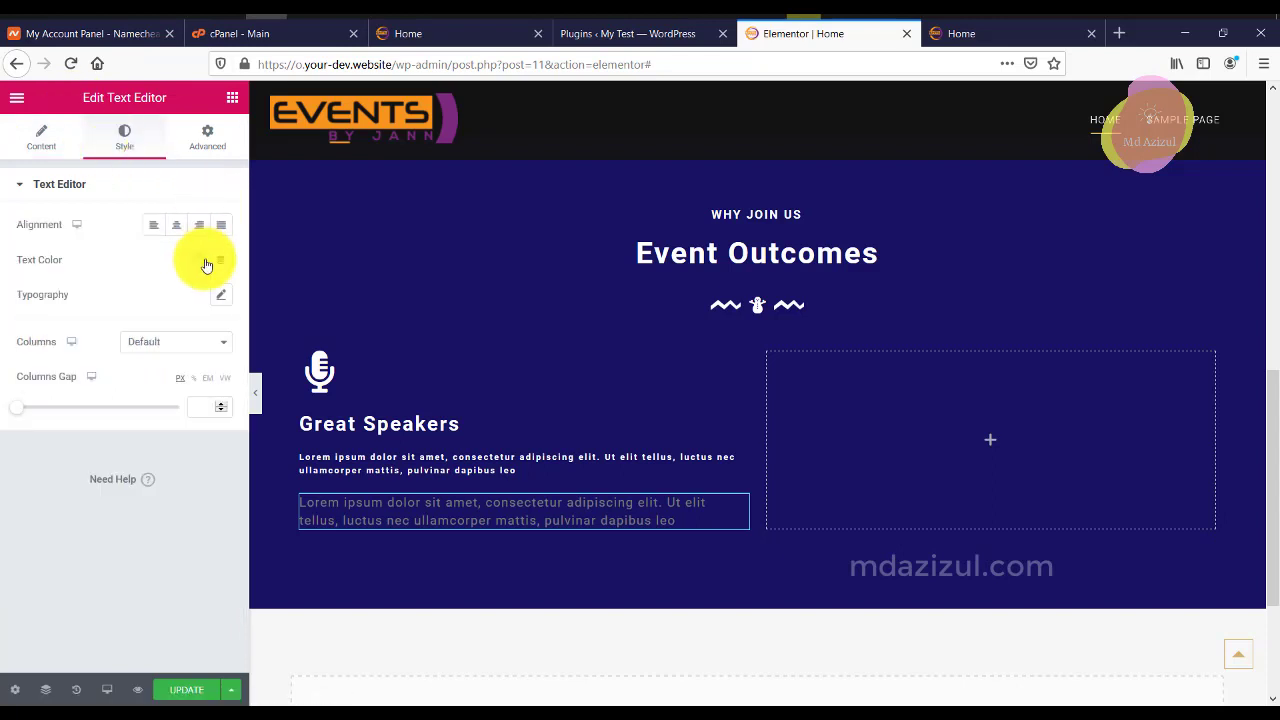
{"action": "left_click", "coordinate": [206, 262]}
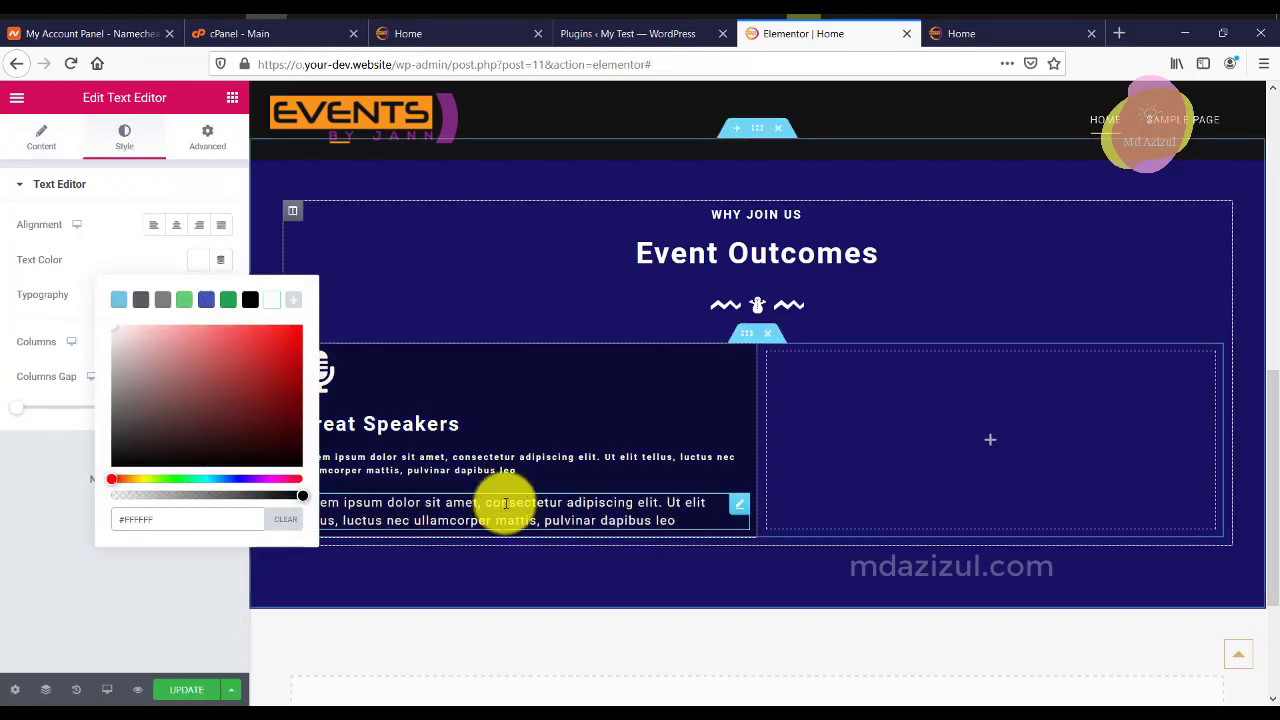
Delete the small 10 px Lorem ipsum heading copy.
{"action": "left_click", "coordinate": [745, 463]}
{"action": "right_click", "coordinate": [742, 468]}
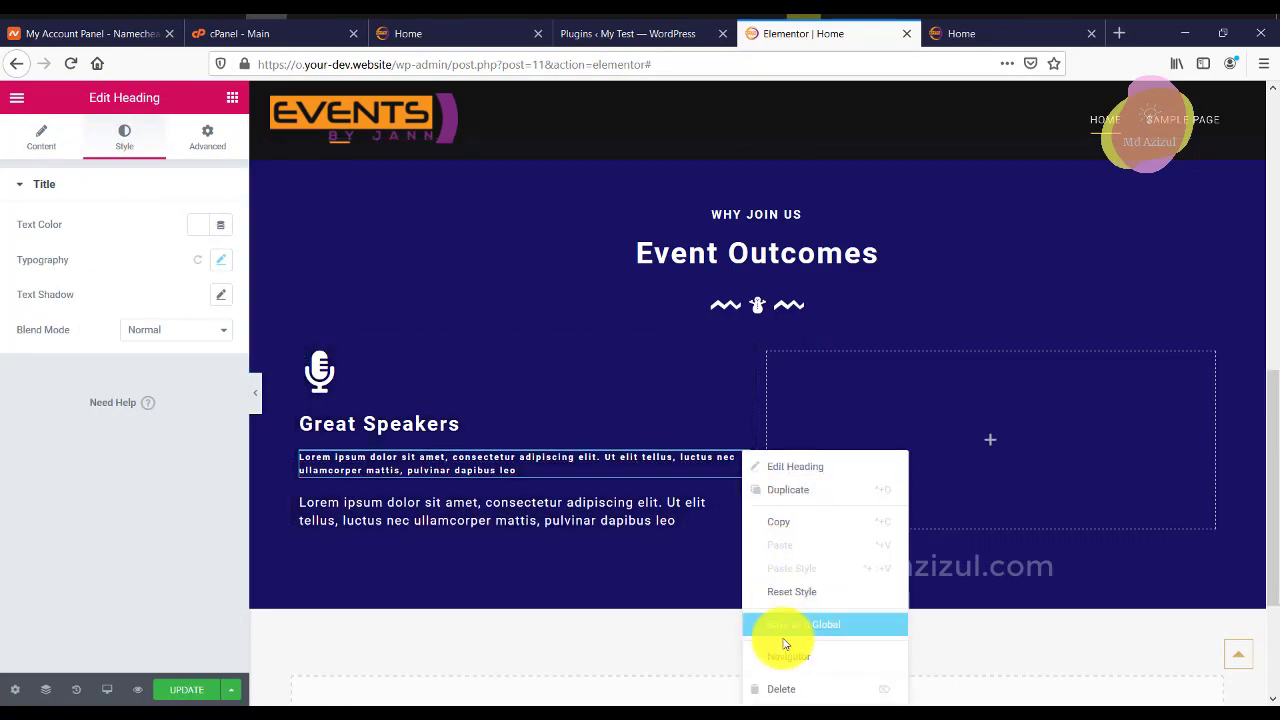
{"action": "key", "text": "Delete"}
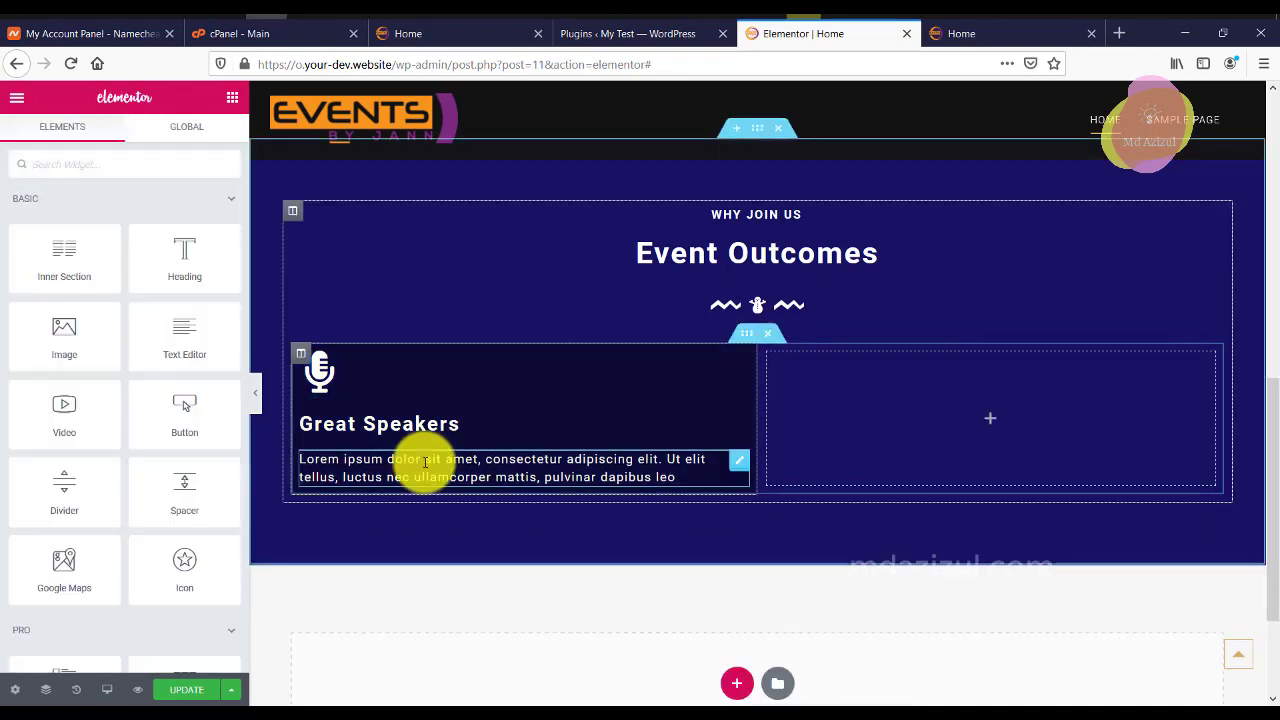
Give the feature column unlinked padding of 50 top and 50 bottom.
{"action": "left_click", "coordinate": [302, 358]}
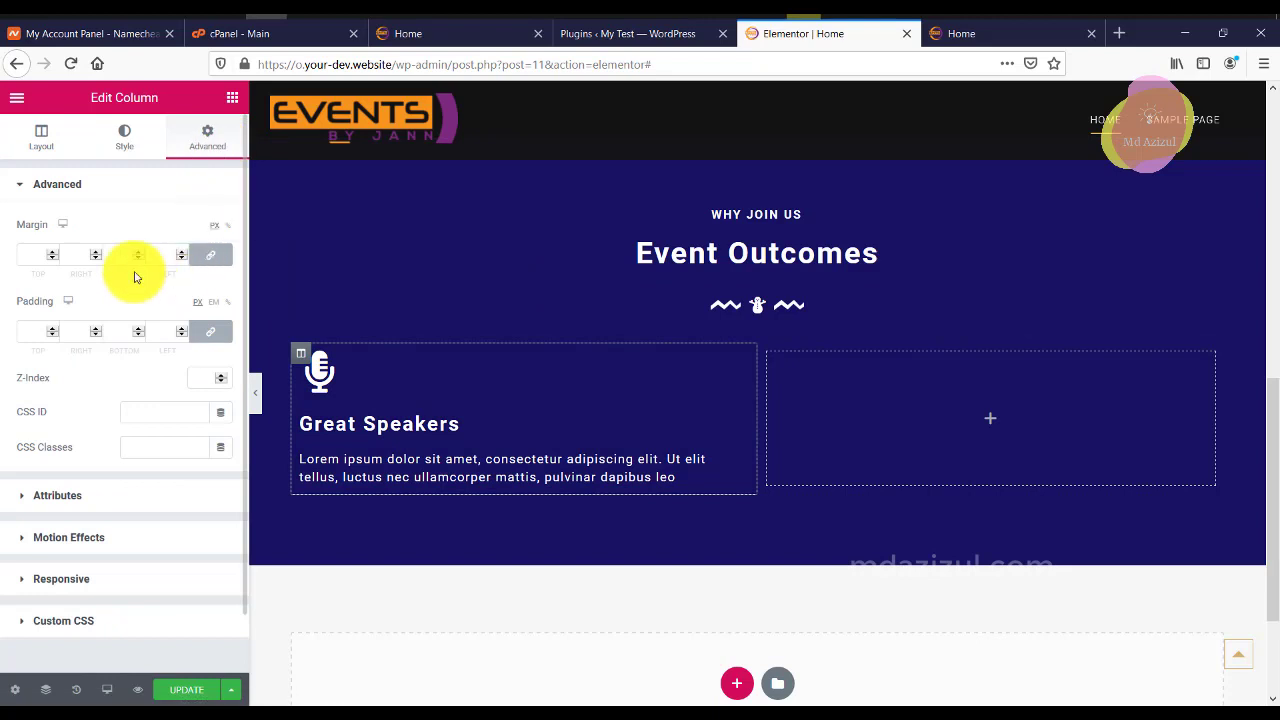
{"action": "left_click", "coordinate": [208, 331]}
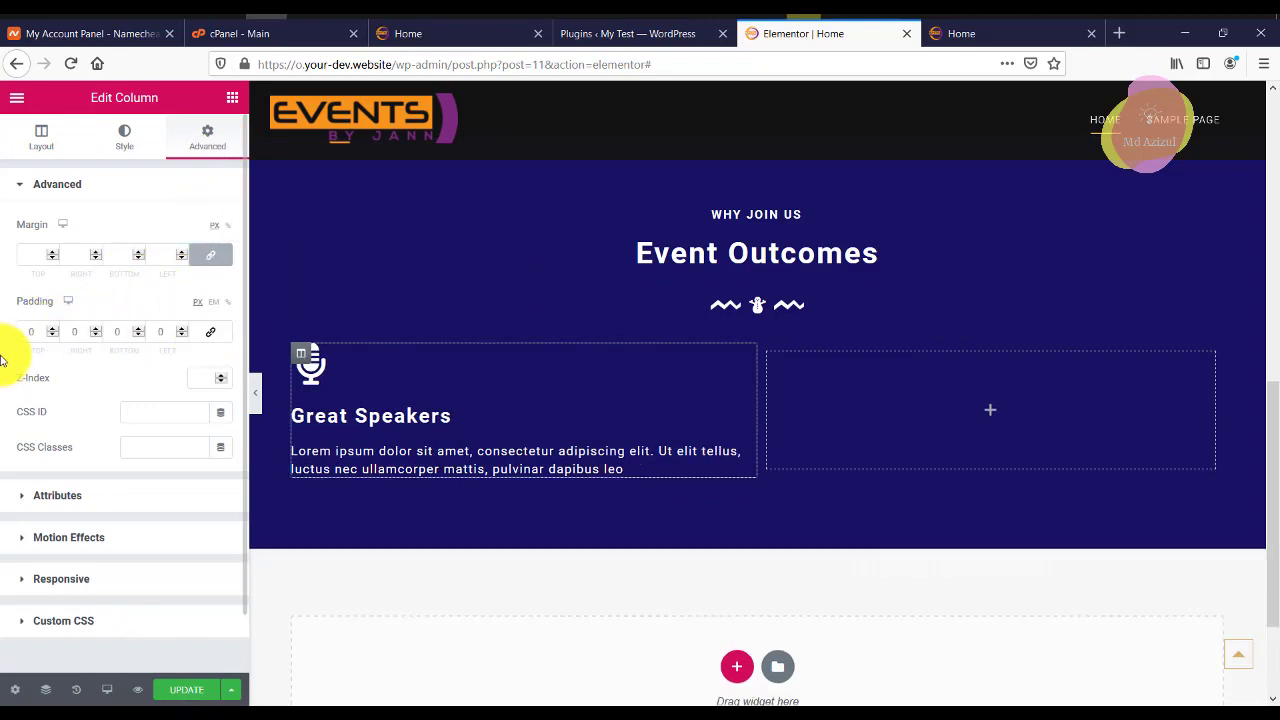
{"action": "type", "text": "50"}
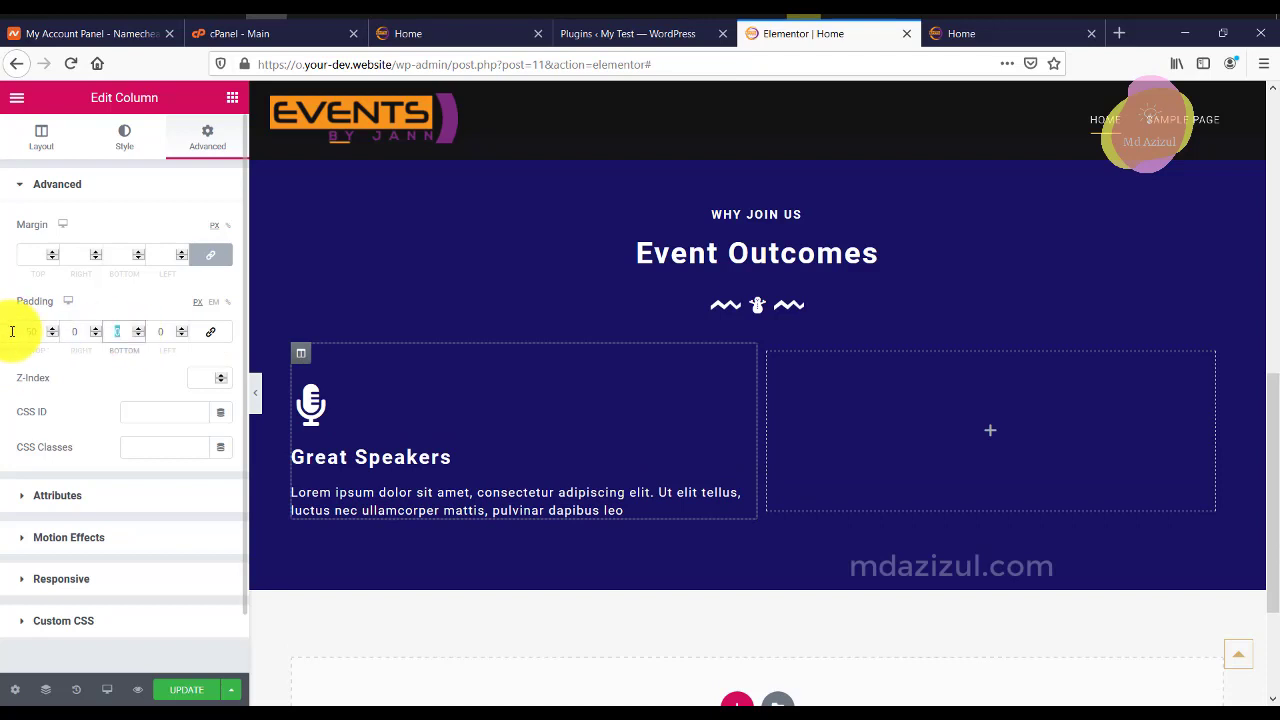
{"action": "type", "text": "50"}
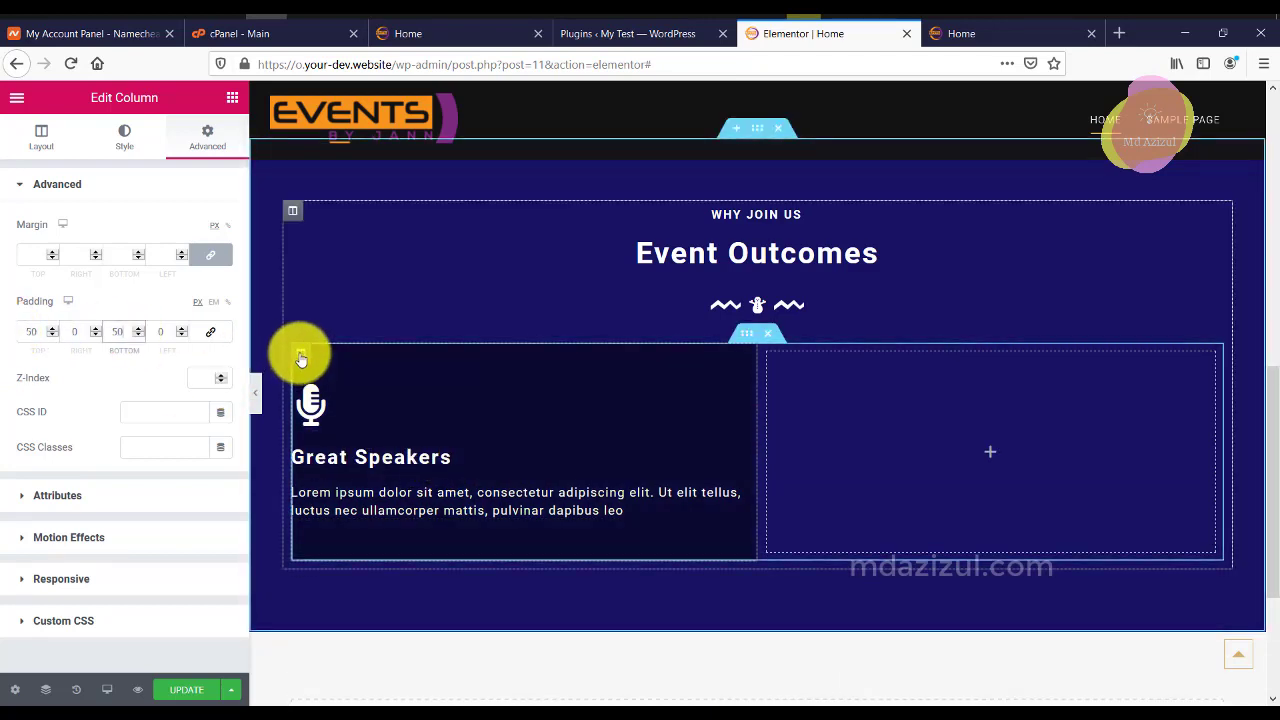
Duplicate the Great Speakers column twice and delete the leftover empty column.
{"action": "right_click", "coordinate": [301, 358]}
{"action": "left_click", "coordinate": [316, 389]}
{"action": "right_click", "coordinate": [306, 354]}
{"action": "left_click", "coordinate": [352, 393]}
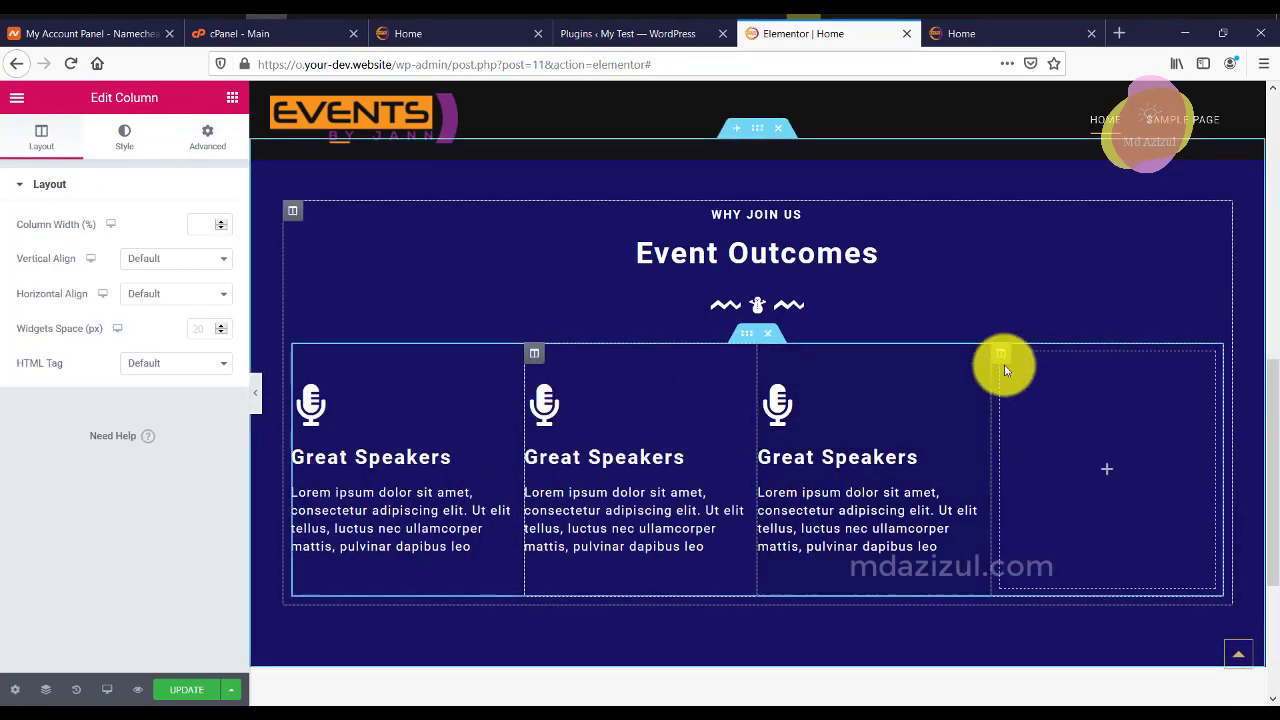
{"action": "right_click", "coordinate": [1006, 362]}
{"action": "left_click", "coordinate": [1037, 591]}
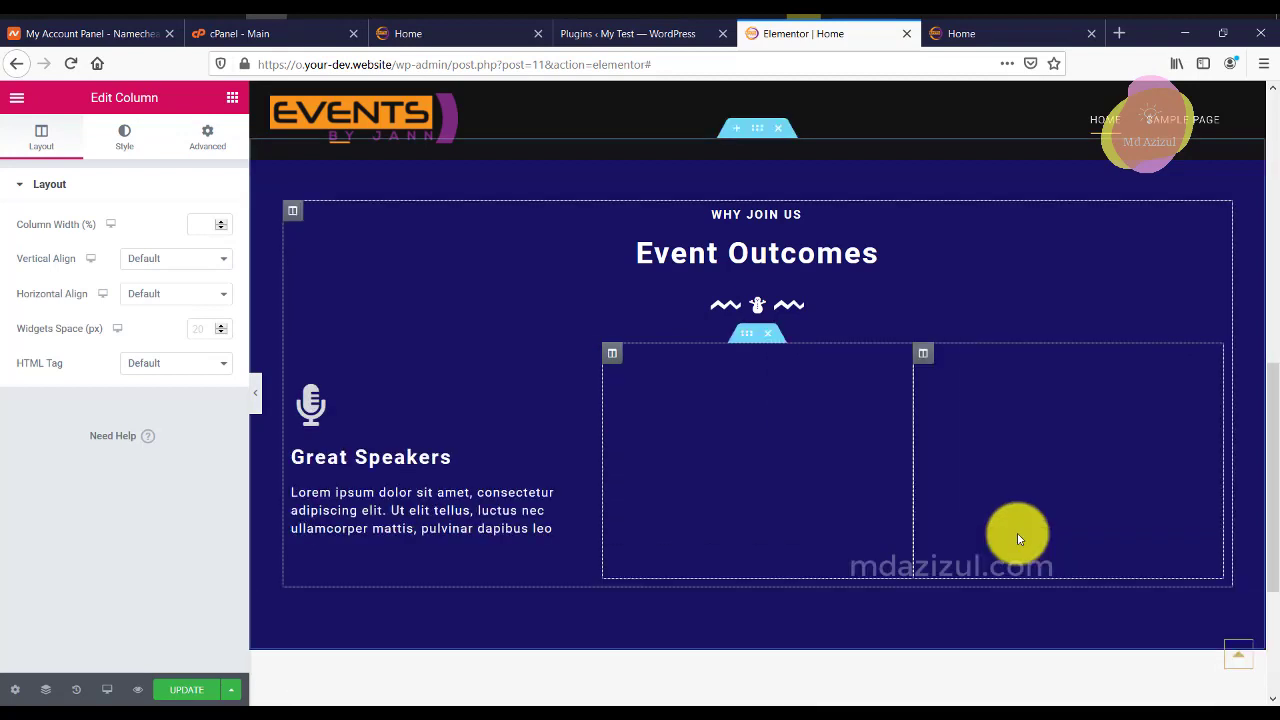
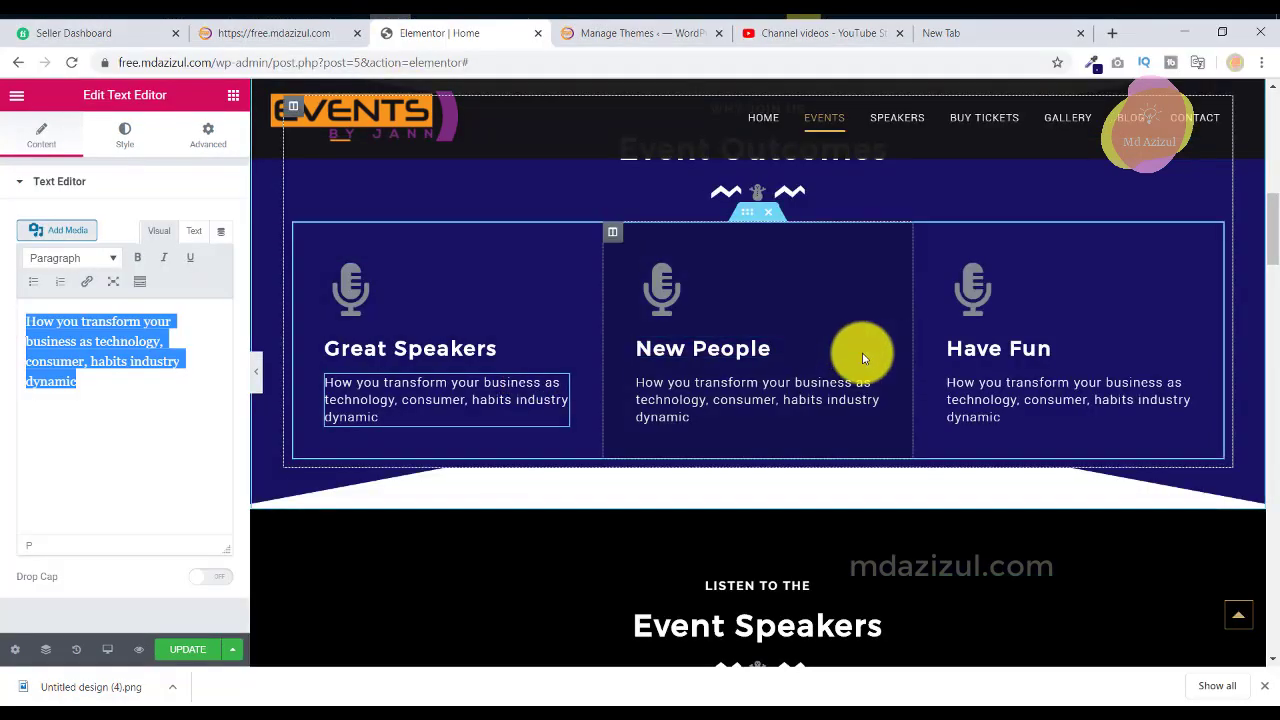
Open the first Great Speakers column's padding to set 50 top/bottom and 40 sides.
{"action": "left_click", "coordinate": [305, 238]}
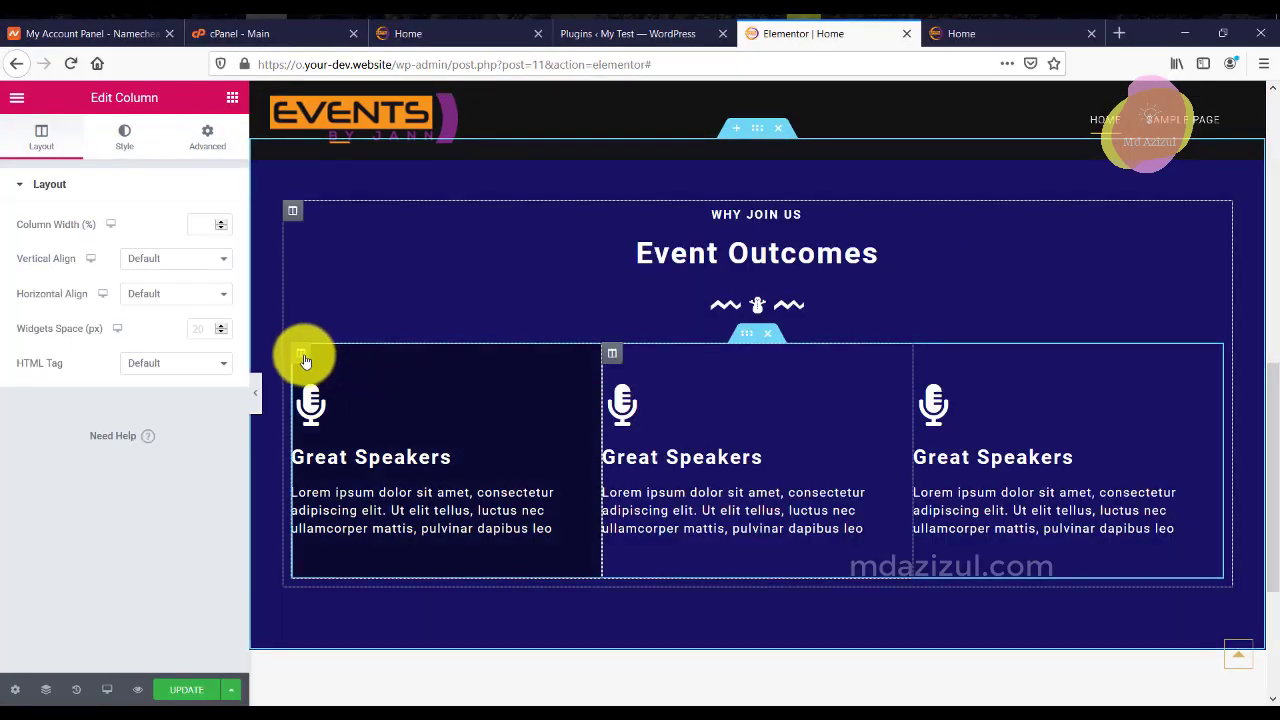
{"action": "left_click", "coordinate": [305, 360]}
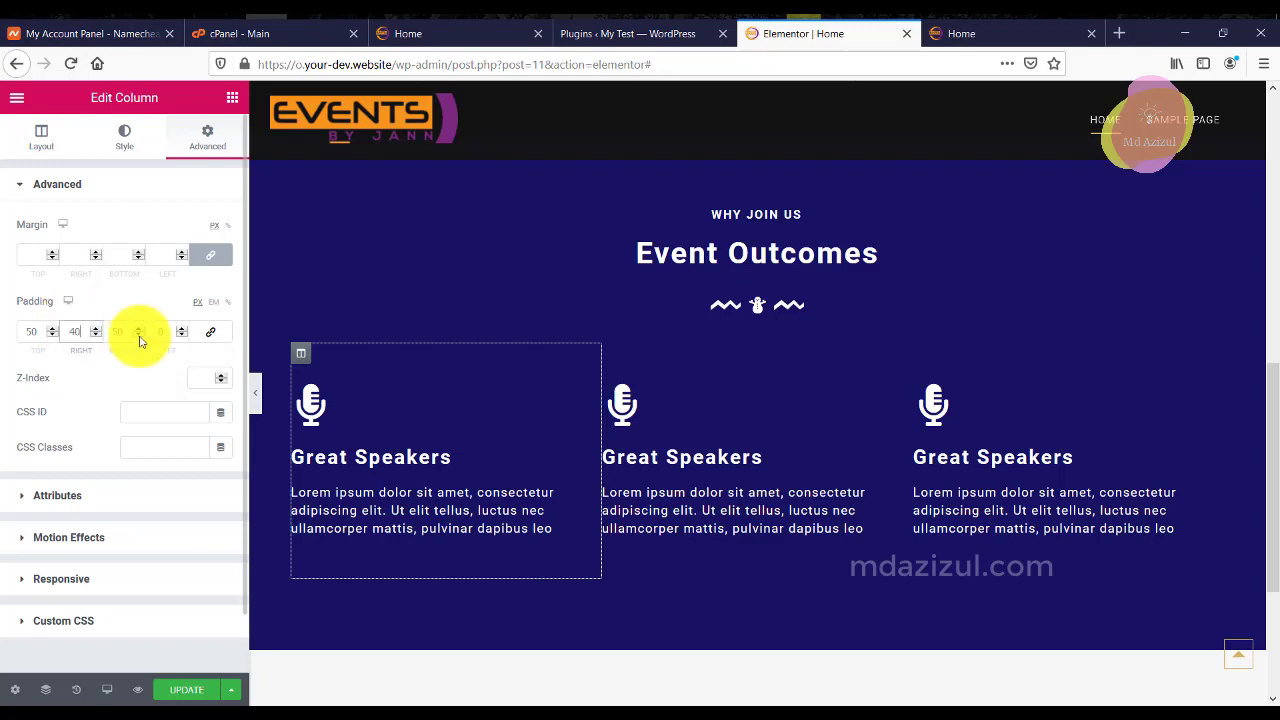
Enter the 50 px padding value and delete the extra speaker columns.
{"action": "type", "text": "50"}
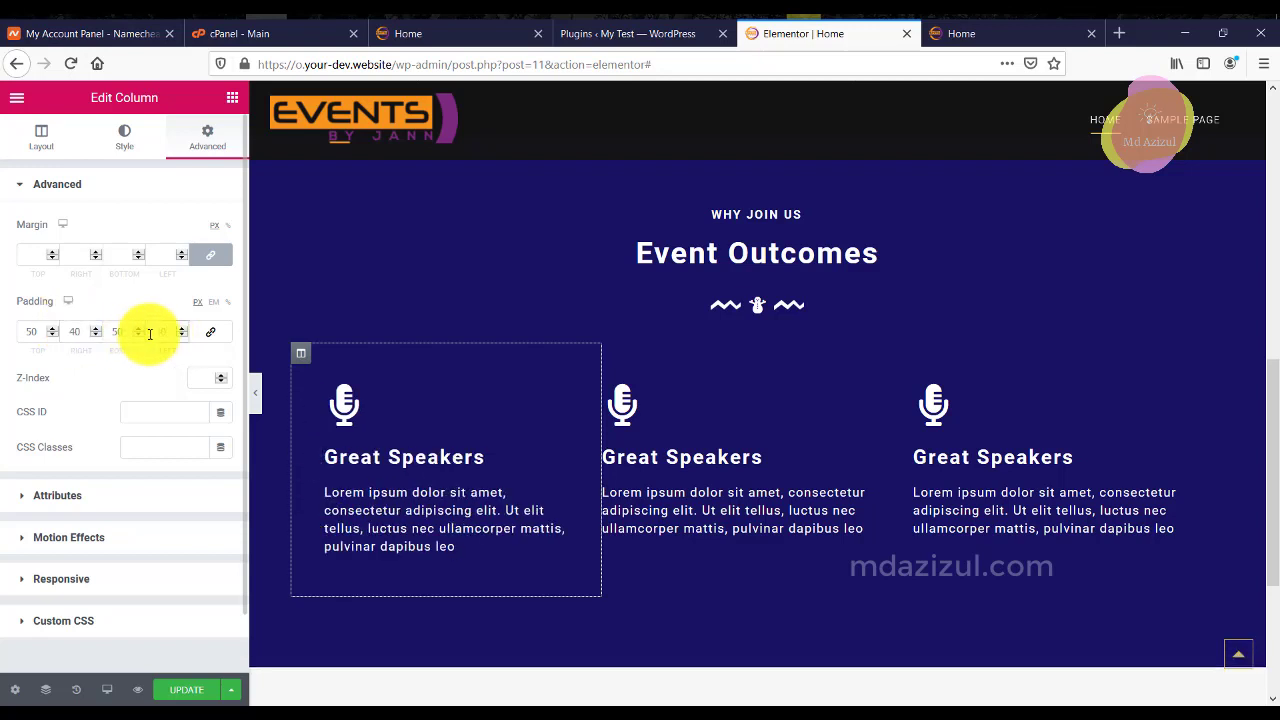
{"action": "right_click", "coordinate": [623, 350]}
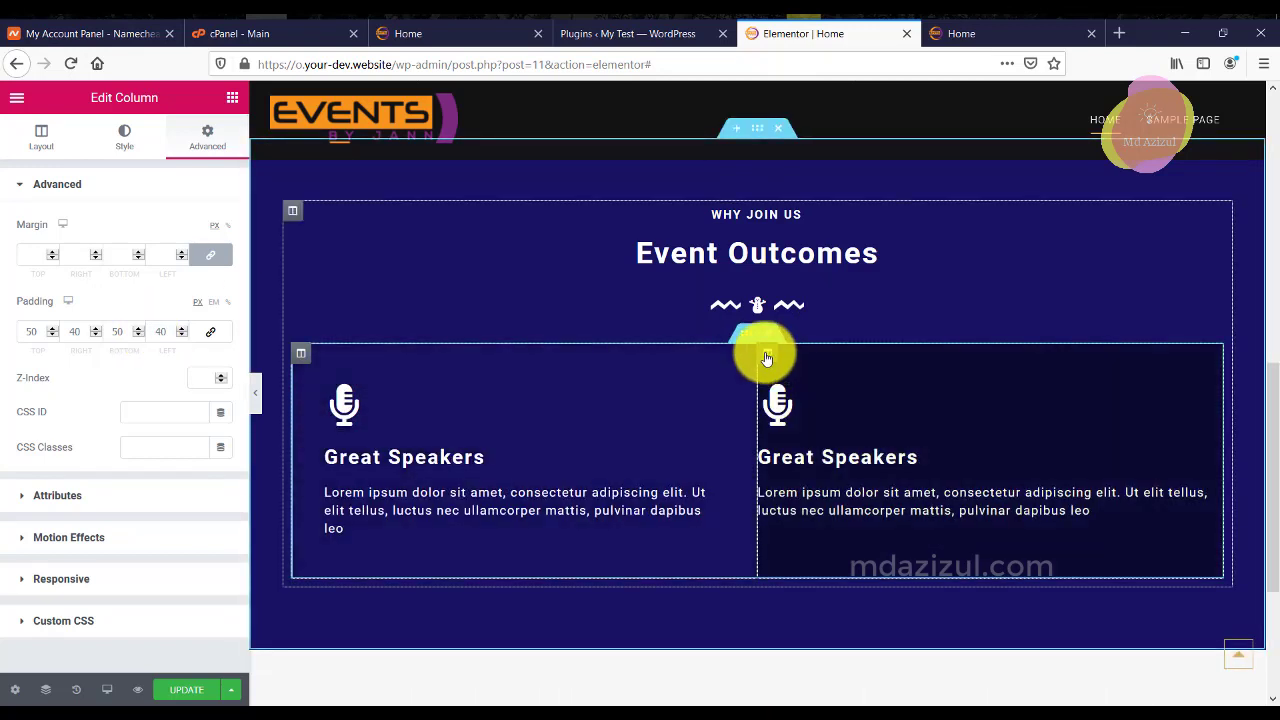
{"action": "right_click", "coordinate": [768, 355]}
{"action": "left_click", "coordinate": [808, 590]}
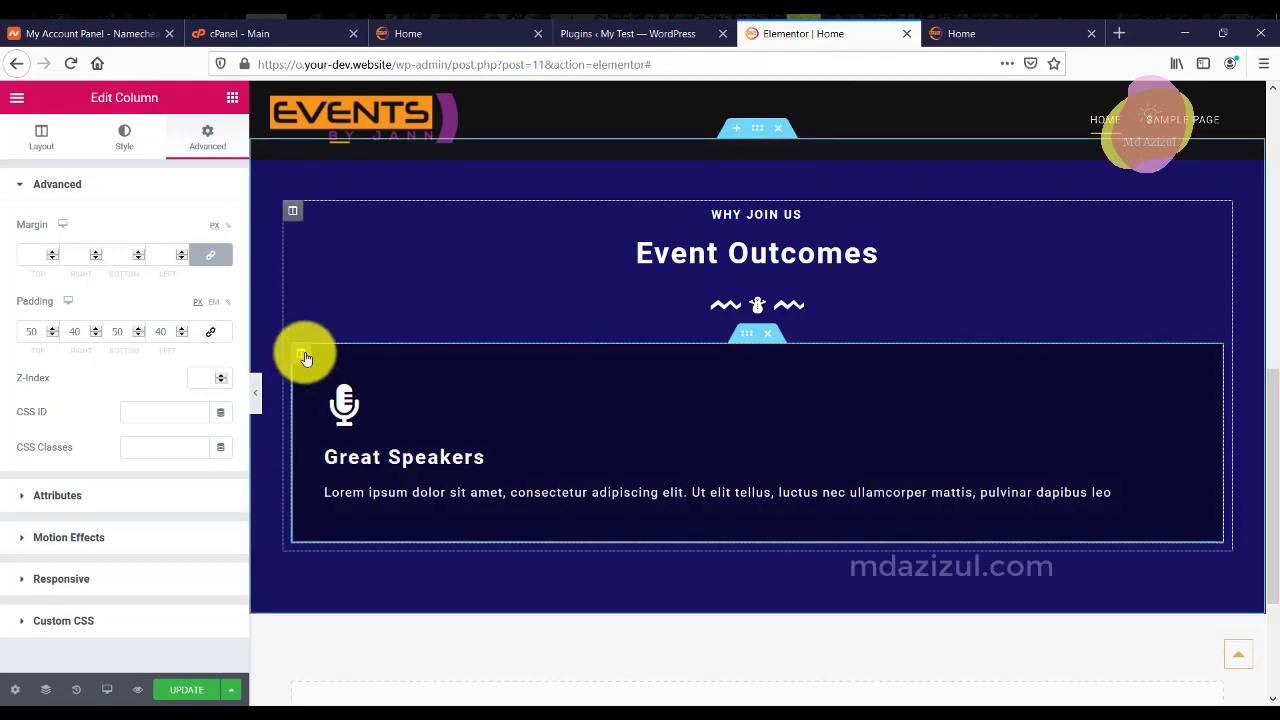
Duplicate the padded column twice to make three identical columns.
{"action": "right_click", "coordinate": [304, 353]}
{"action": "left_click", "coordinate": [346, 389]}
{"action": "right_click", "coordinate": [304, 353]}
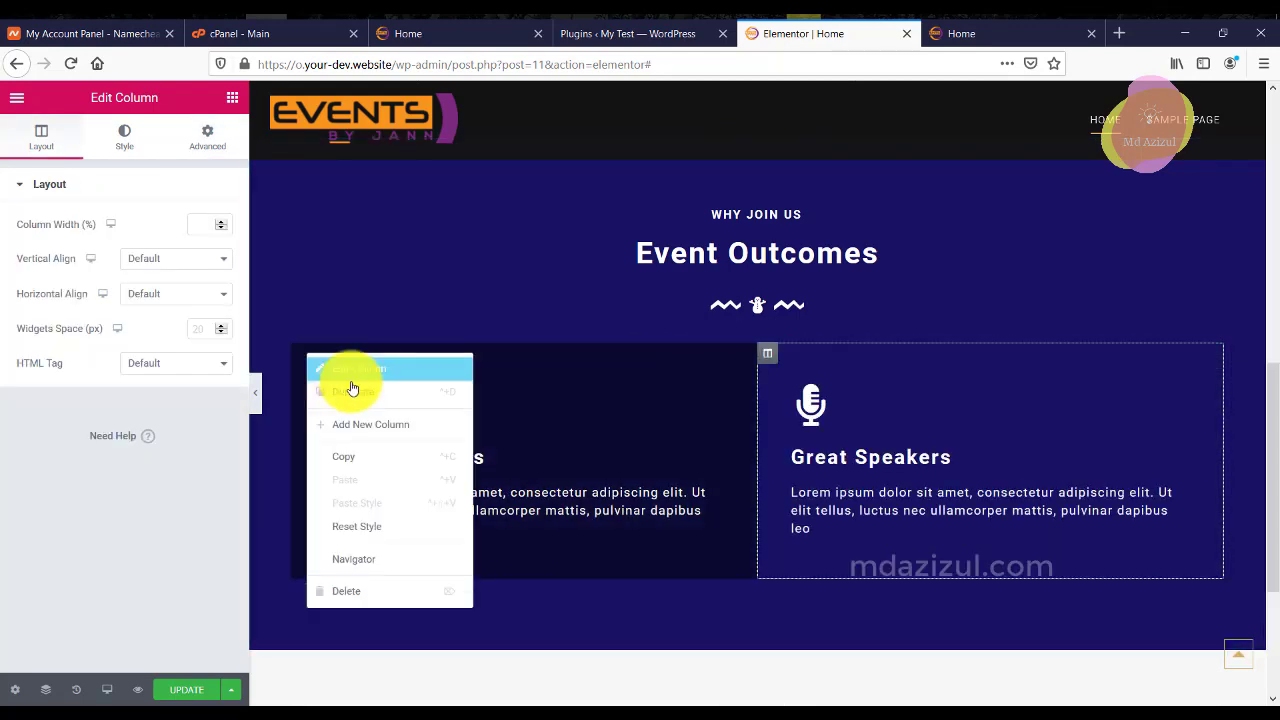
{"action": "left_click", "coordinate": [348, 394]}
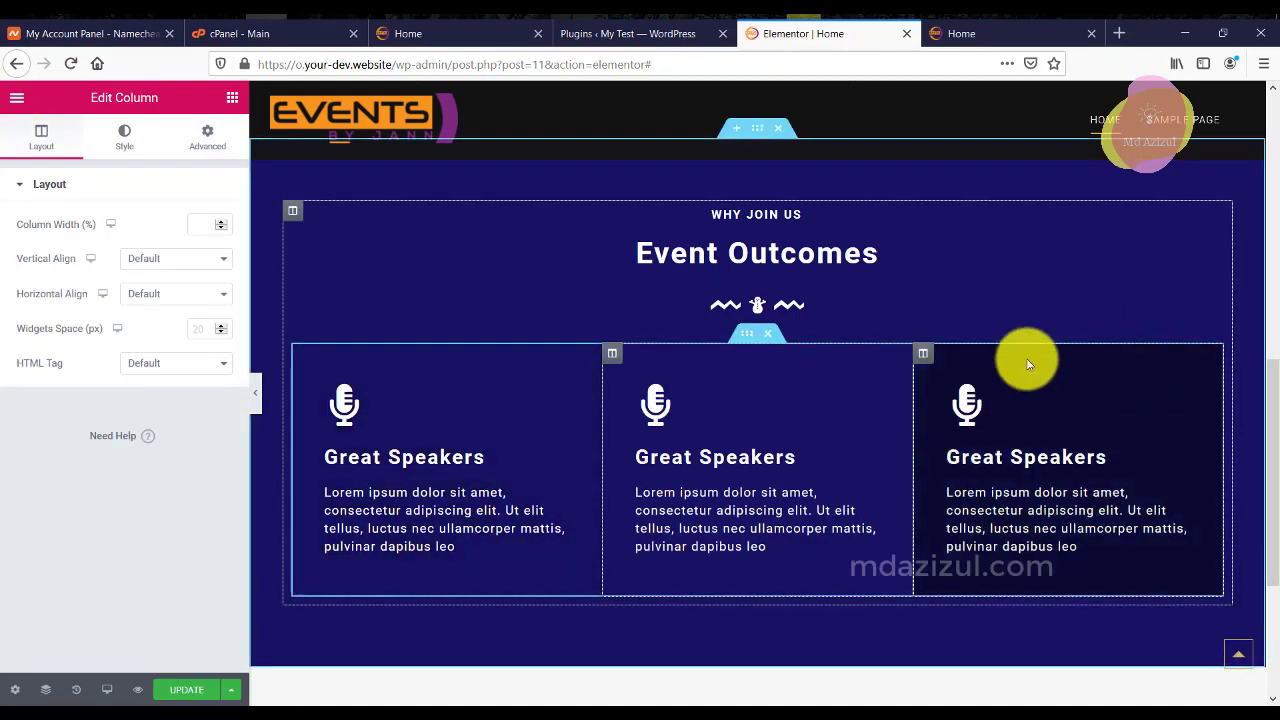
{"action": "scroll", "coordinate": [1020, 357], "scroll_direction": "down", "scroll_amount": 2}
{"action": "scroll", "coordinate": [1015, 365], "scroll_direction": "up", "scroll_amount": 3}
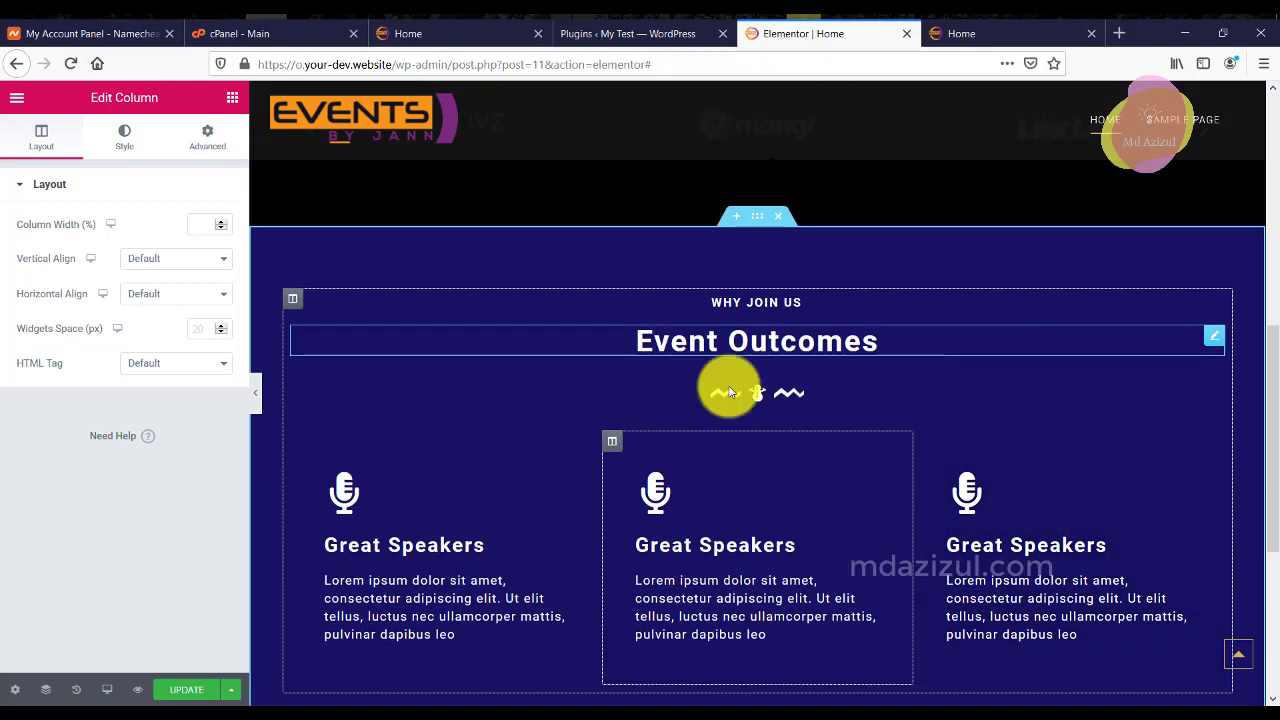
{"action": "scroll", "coordinate": [743, 620], "scroll_direction": "up", "scroll_amount": 2}
{"action": "scroll", "coordinate": [934, 494], "scroll_direction": "down", "scroll_amount": 3}
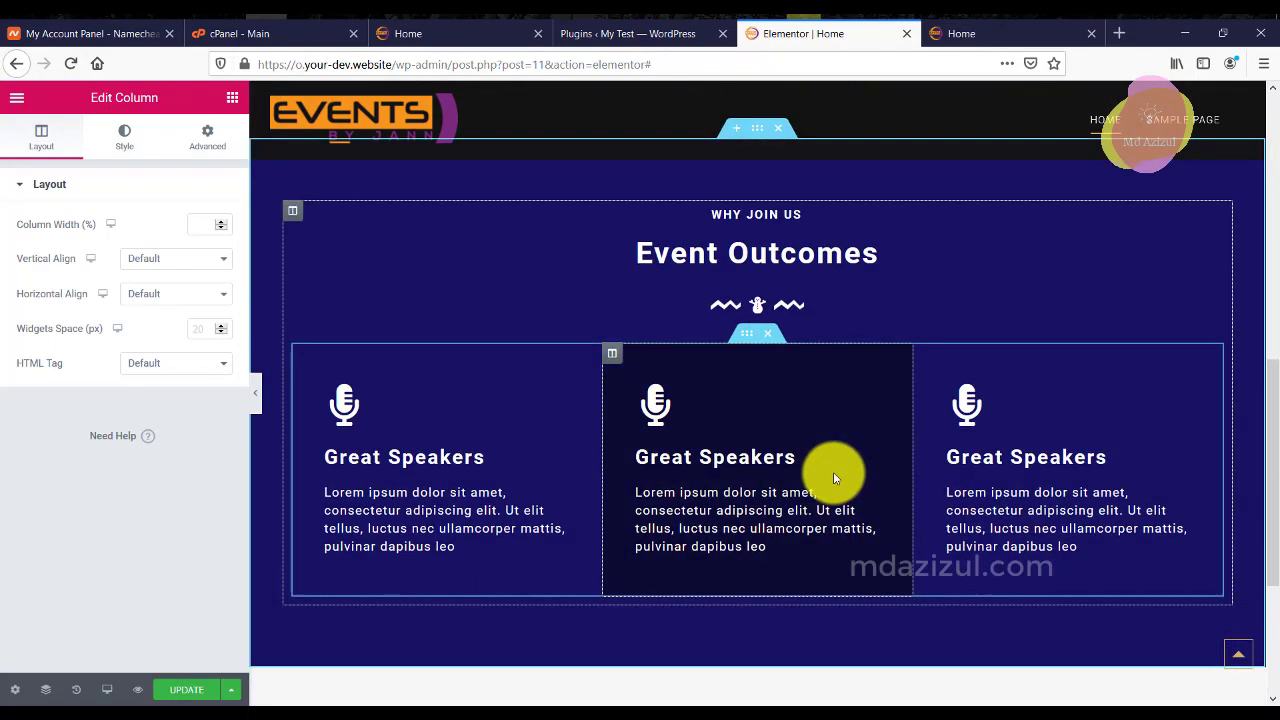
{"action": "scroll", "coordinate": [768, 437], "scroll_direction": "up", "scroll_amount": 4}
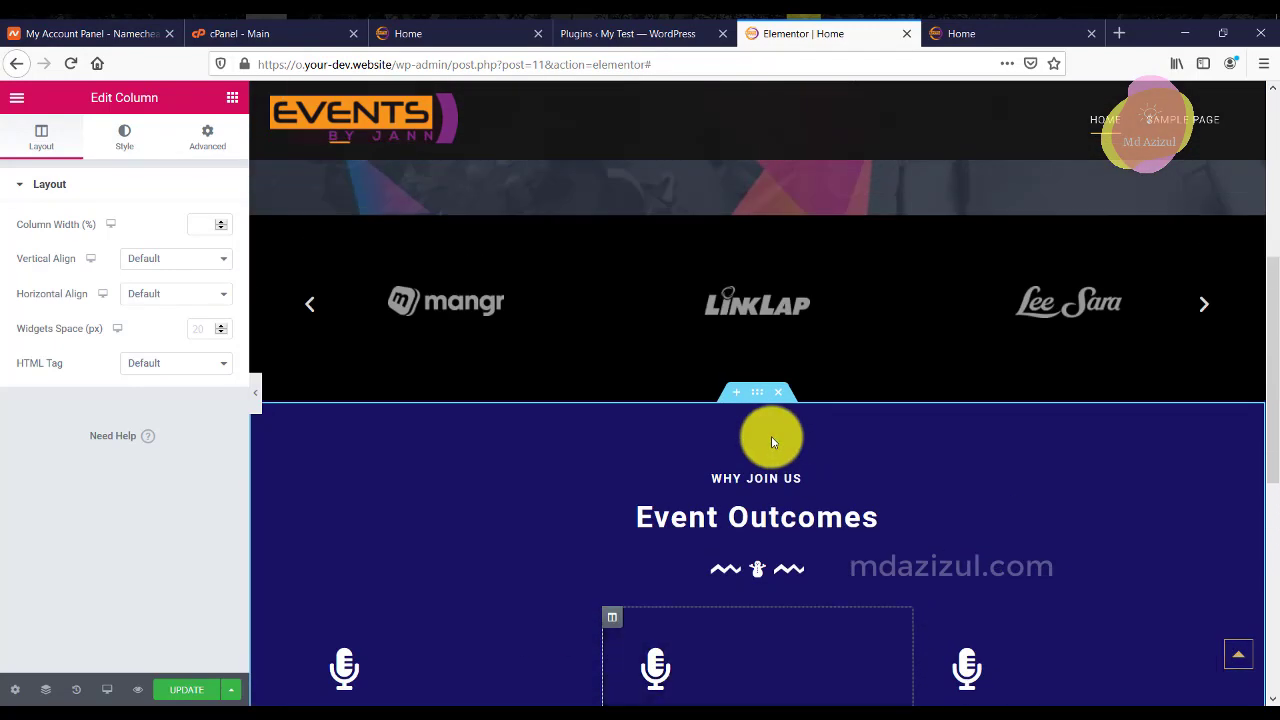
{"action": "scroll", "coordinate": [768, 440], "scroll_direction": "up", "scroll_amount": 1}
{"action": "scroll", "coordinate": [768, 440], "scroll_direction": "down", "scroll_amount": 5}
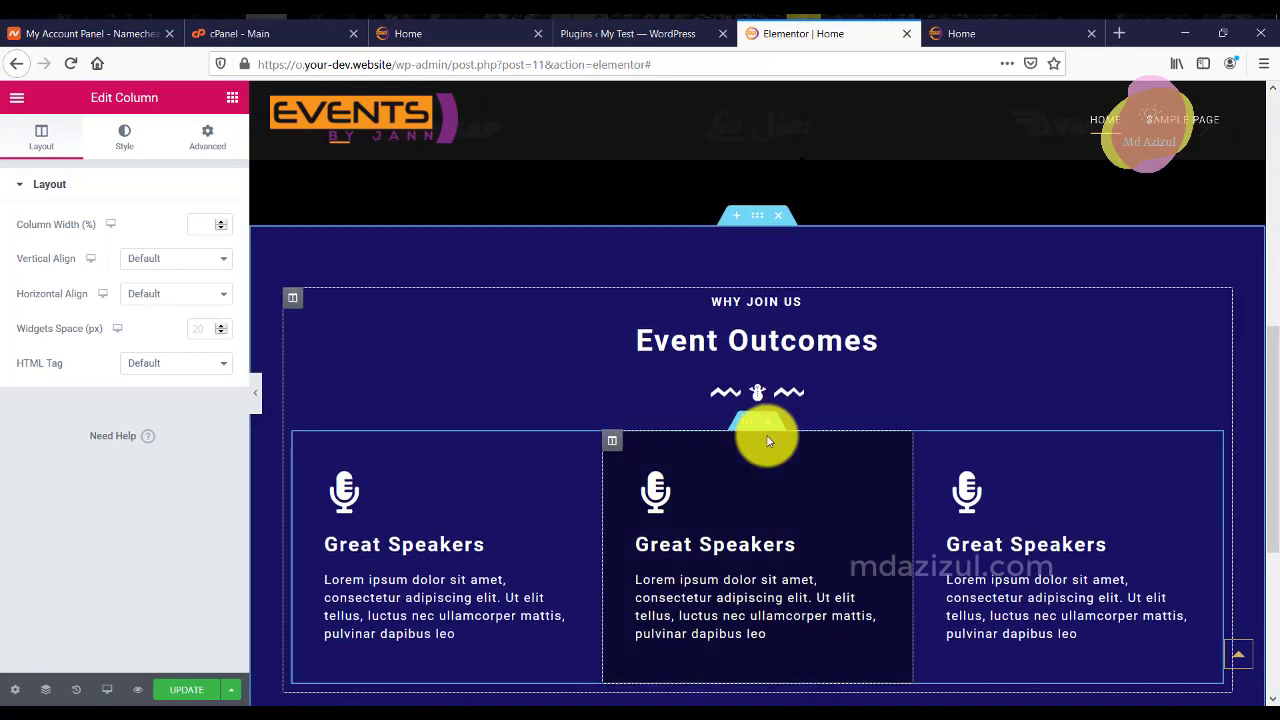
{"action": "scroll", "coordinate": [768, 440], "scroll_direction": "down", "scroll_amount": 2}
{"action": "scroll", "coordinate": [863, 291], "scroll_direction": "up", "scroll_amount": 2}
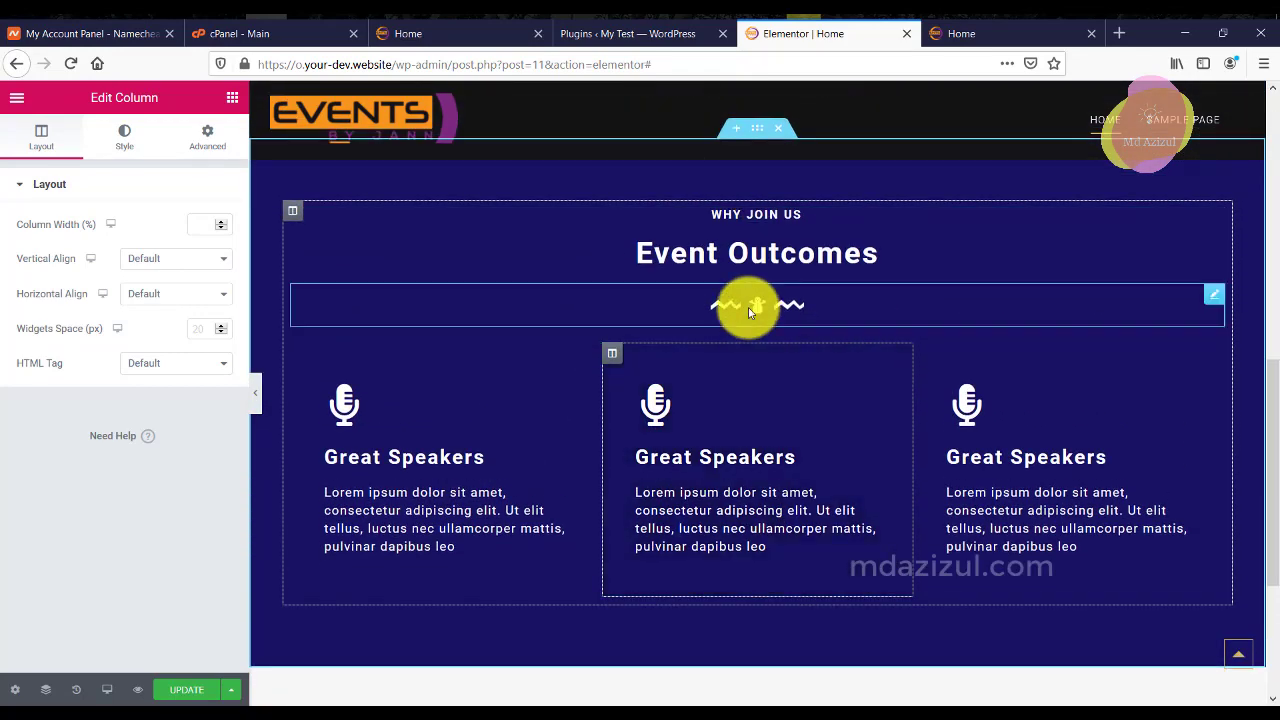
{"action": "scroll", "coordinate": [748, 310], "scroll_direction": "up", "scroll_amount": 2}
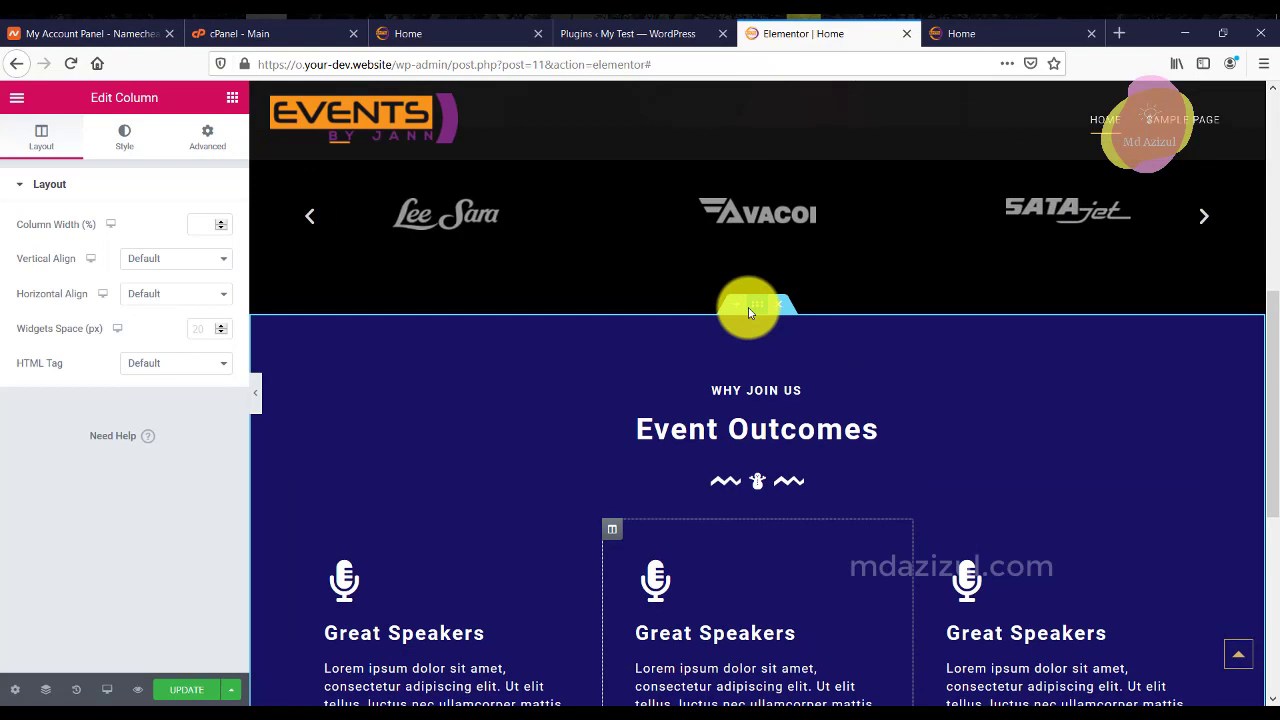
Duplicate the Event Outcomes section.
{"action": "right_click", "coordinate": [750, 302]}
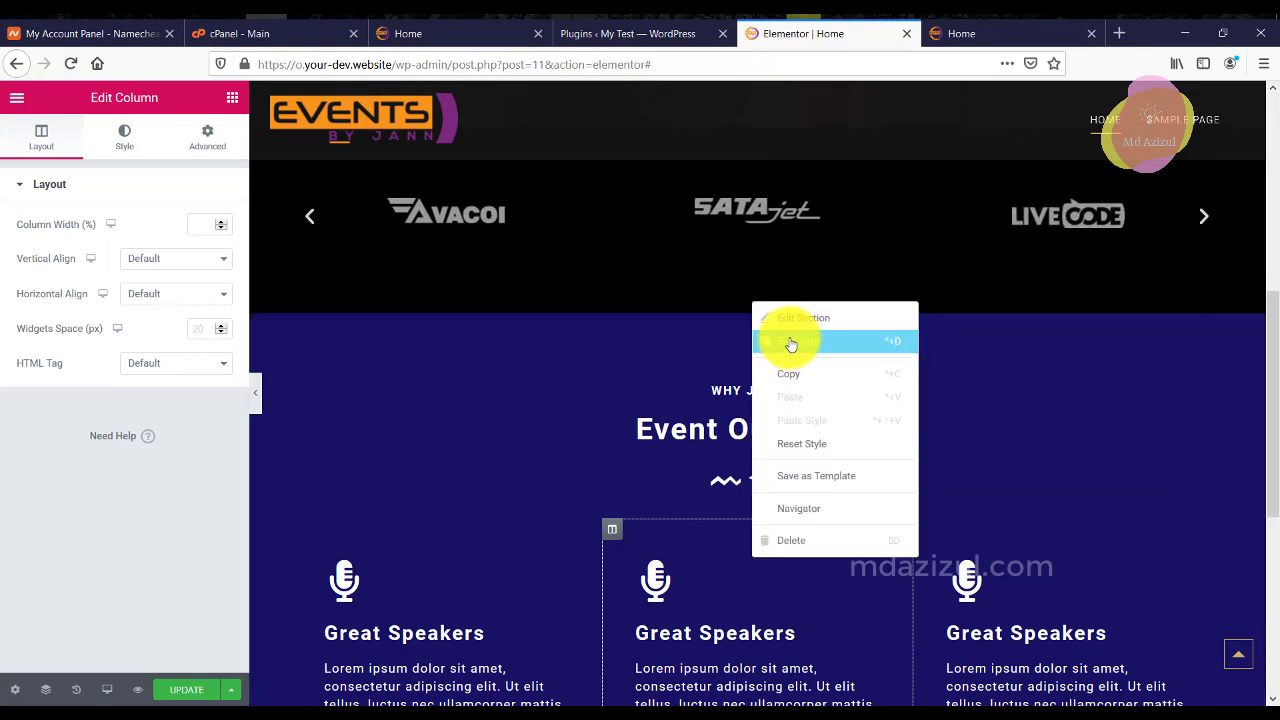
{"action": "left_click", "coordinate": [790, 343]}
{"action": "scroll", "coordinate": [804, 345], "scroll_direction": "down", "scroll_amount": 8}
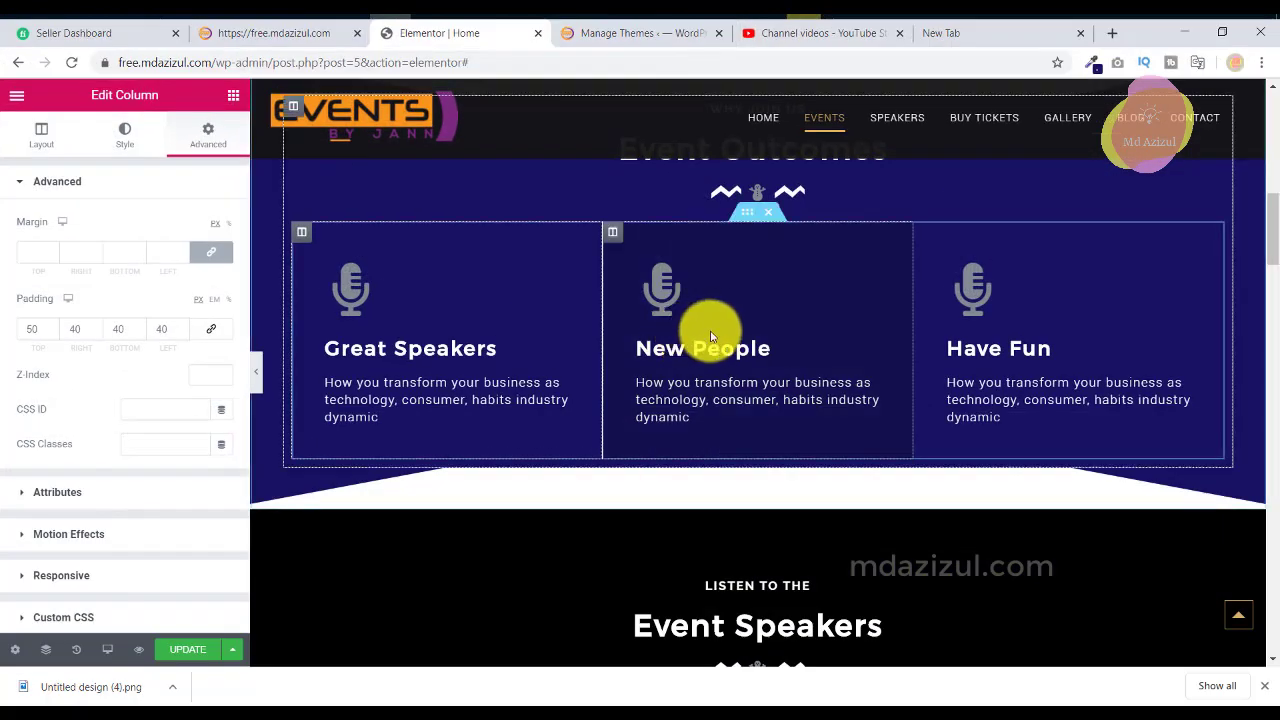
{"action": "scroll", "coordinate": [730, 400], "scroll_direction": "down", "scroll_amount": 2}
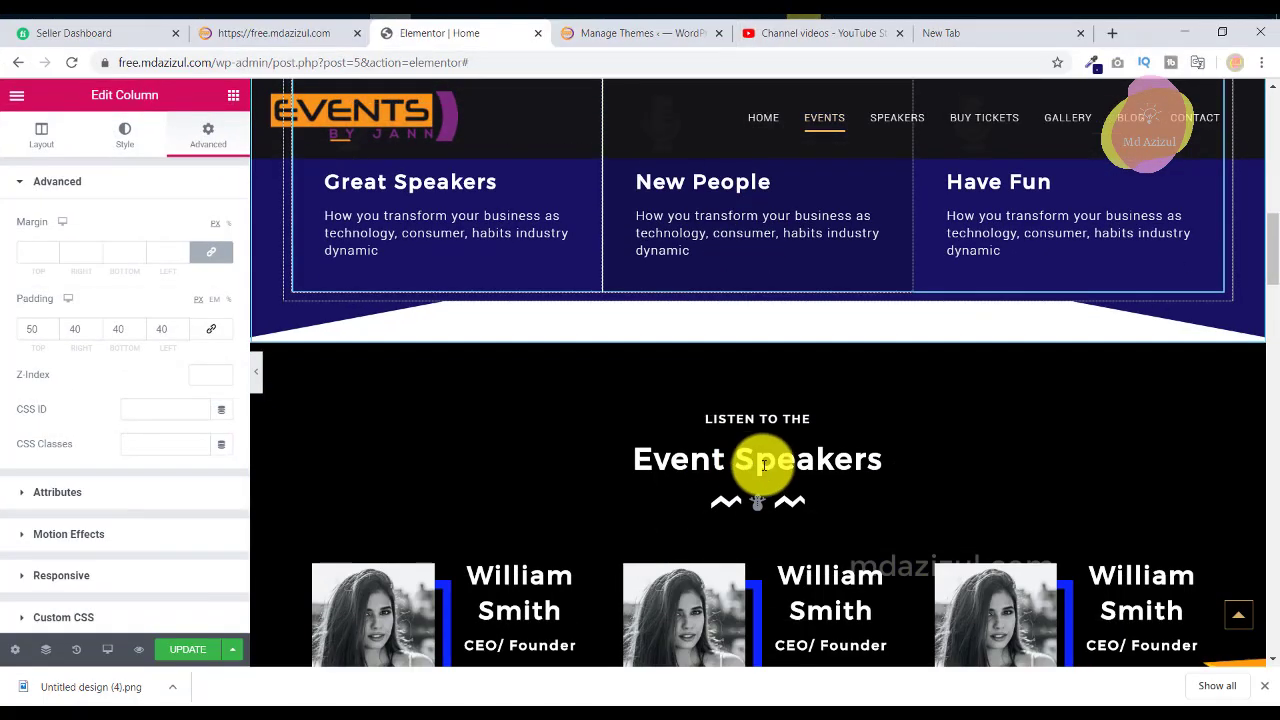
Copy 'LISTEN TO THE' from the reference site for the copy's WHY JOIN US heading.
{"action": "left_click", "coordinate": [763, 418]}
{"action": "triple_click", "coordinate": [122, 236]}
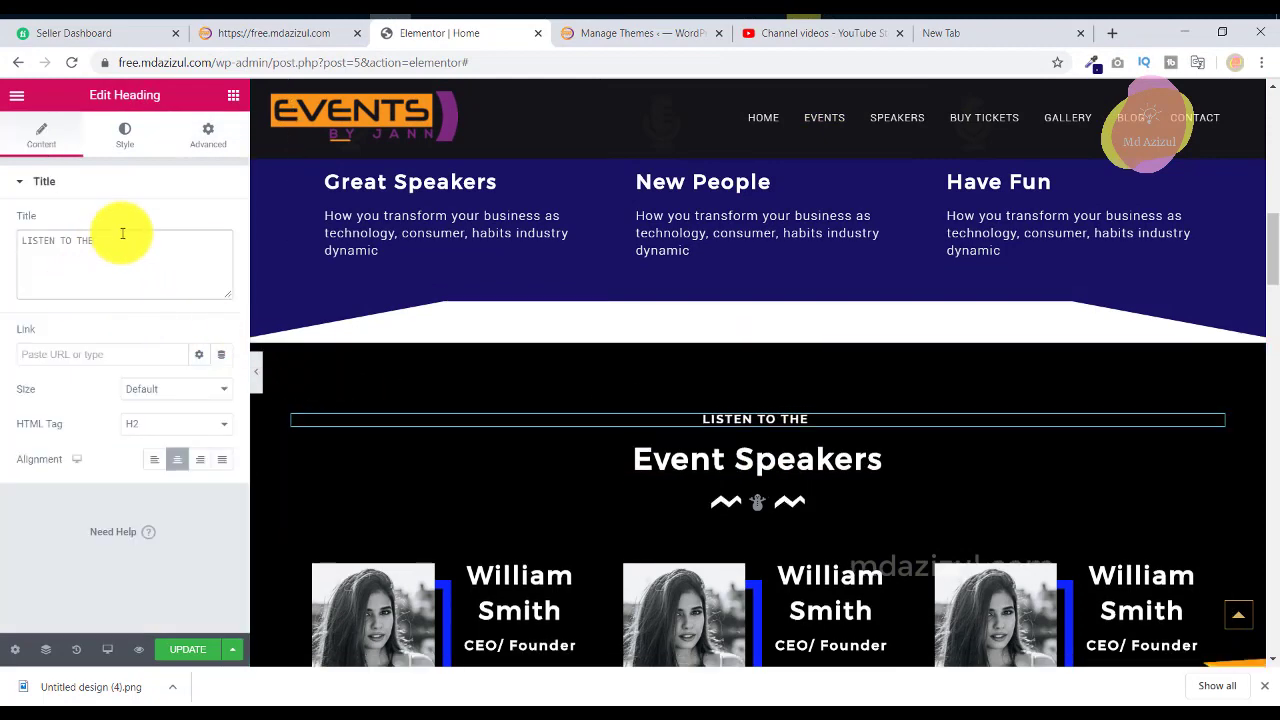
{"action": "right_click", "coordinate": [120, 236]}
{"action": "left_click", "coordinate": [160, 263]}
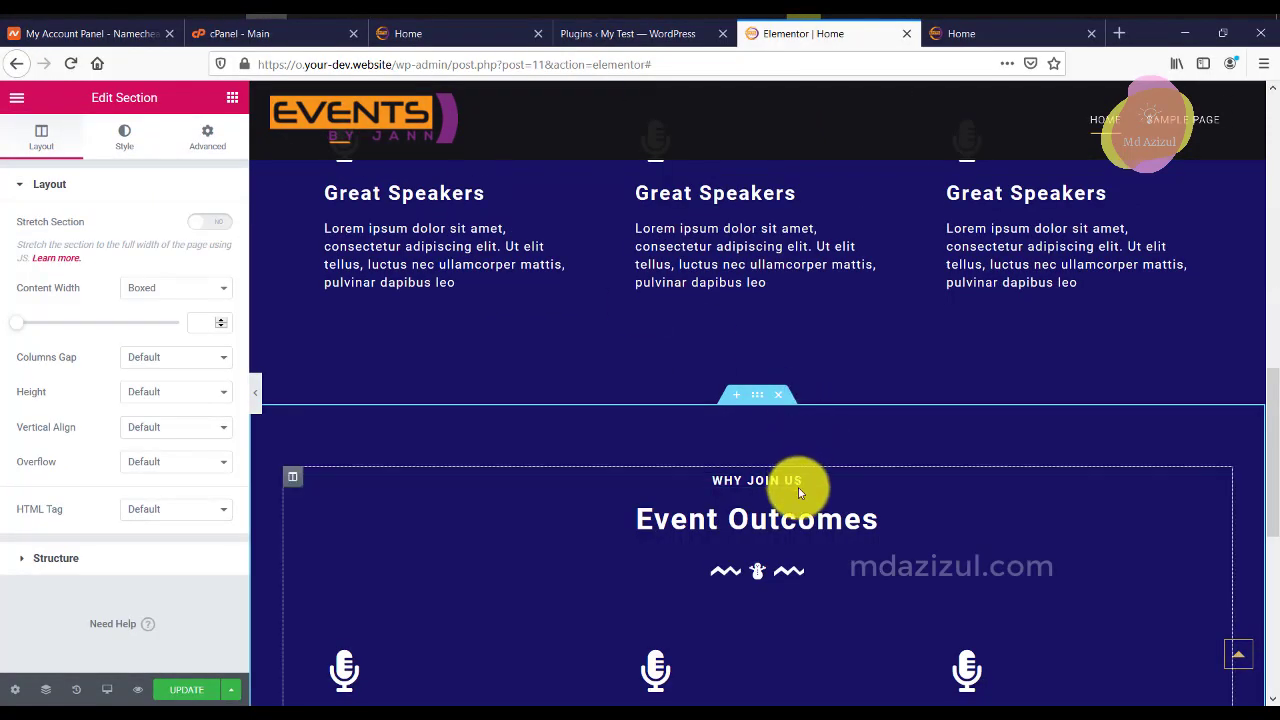
{"action": "left_click", "coordinate": [795, 482]}
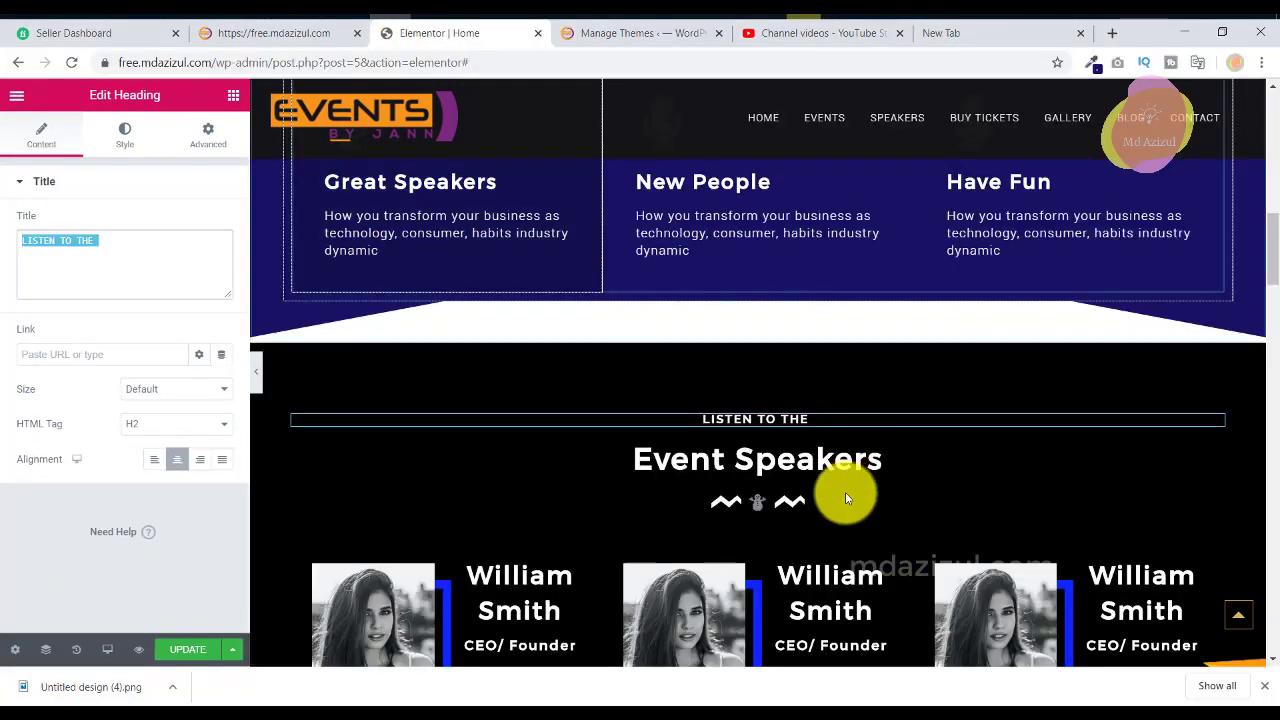
Replace the copy's Event Outcomes heading with 'Event Speakers' copied from the reference.
{"action": "left_click", "coordinate": [849, 461]}
{"action": "triple_click", "coordinate": [74, 254]}
{"action": "right_click", "coordinate": [74, 254]}
{"action": "left_click", "coordinate": [128, 286]}
{"action": "scroll", "coordinate": [505, 125], "scroll_direction": "down", "scroll_amount": 1}
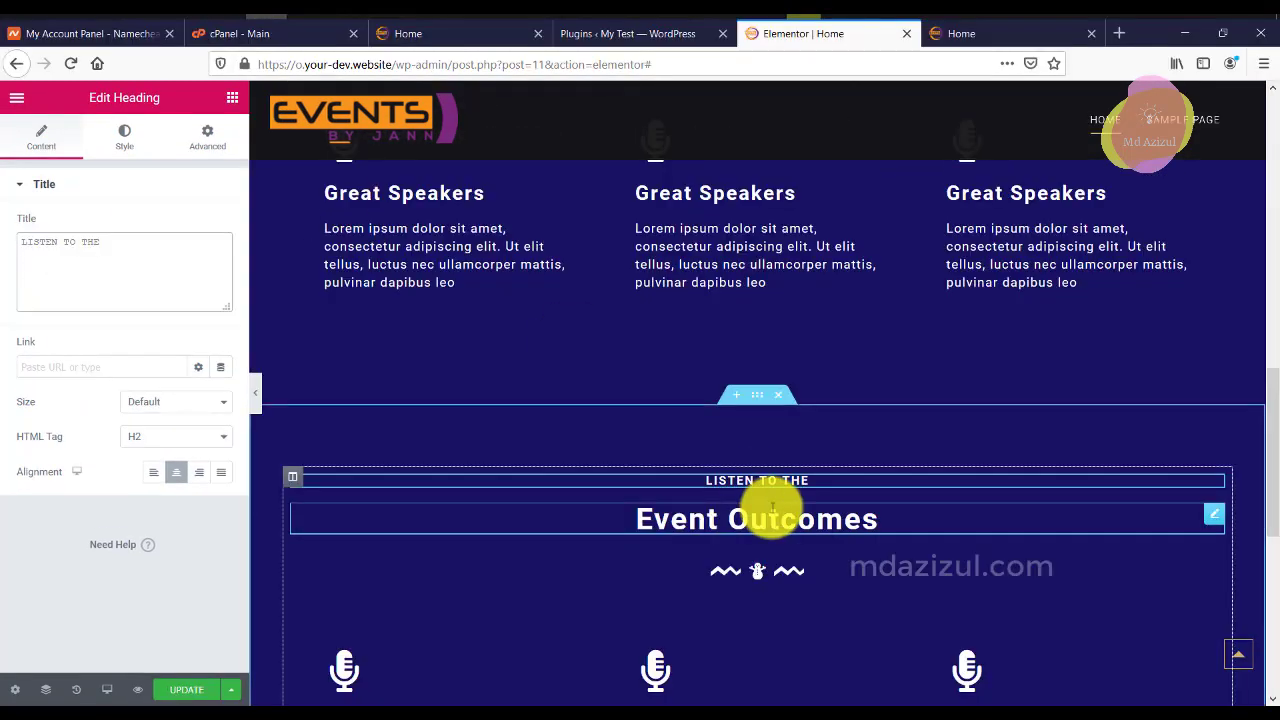
{"action": "left_click", "coordinate": [771, 509]}
{"action": "left_click", "coordinate": [140, 298]}
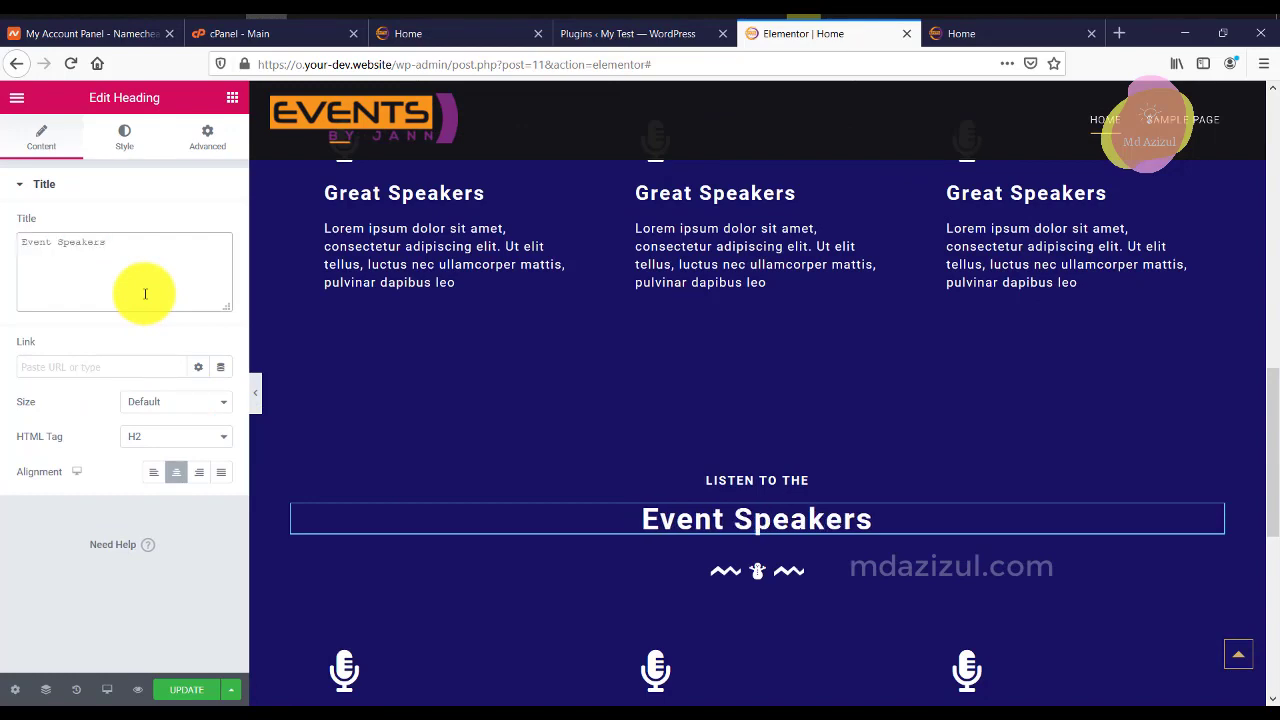
{"action": "scroll", "coordinate": [514, 348], "scroll_direction": "down", "scroll_amount": 2}
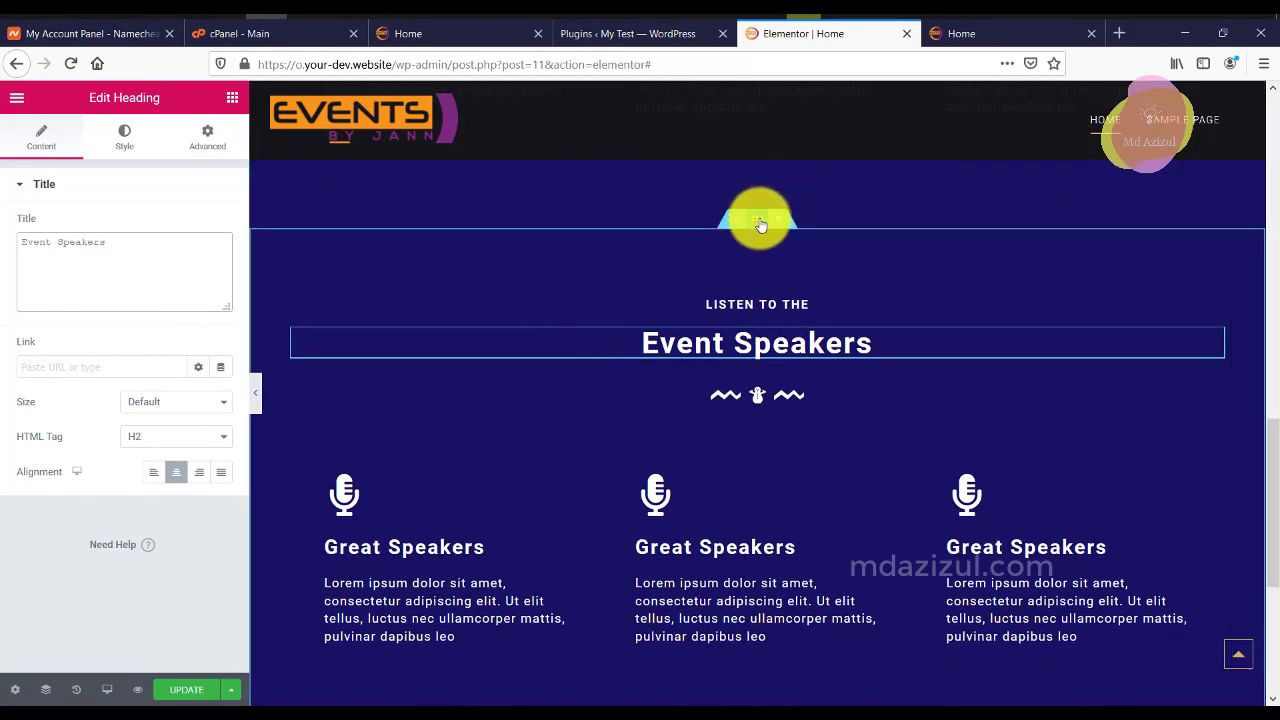
{"action": "left_click", "coordinate": [760, 222]}
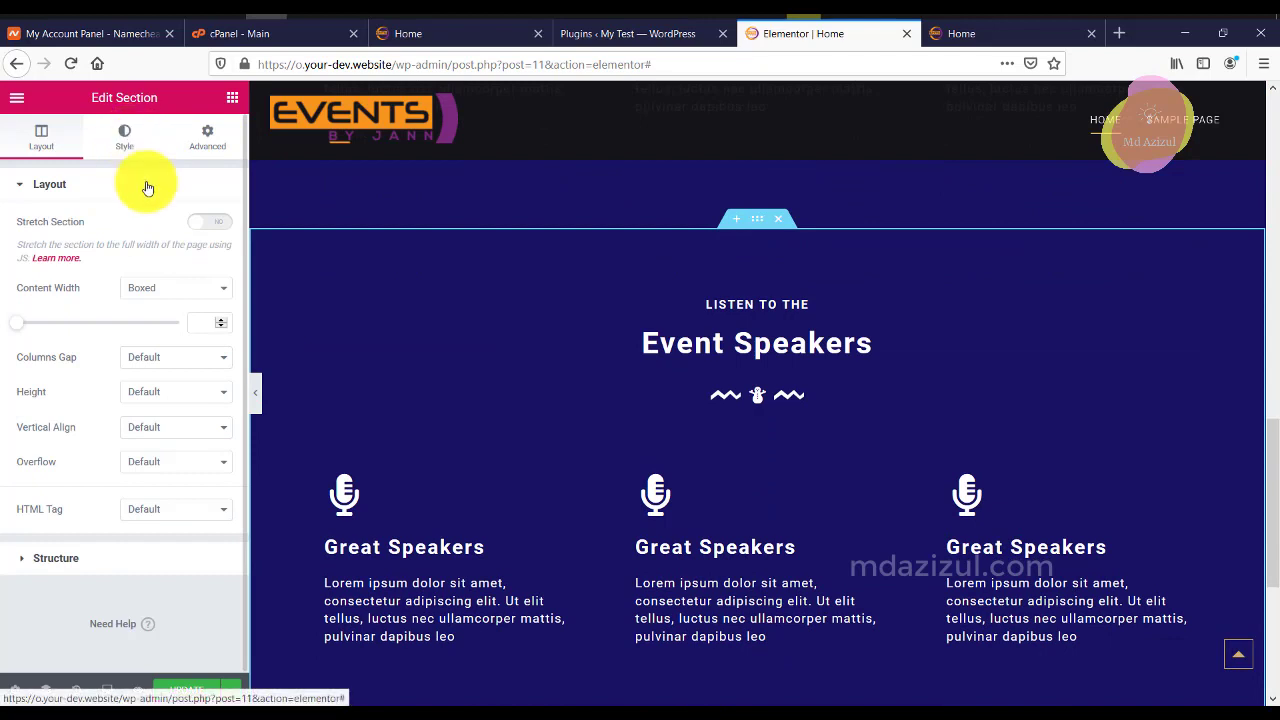
Inspect the Event Speakers section's background colour in the Style settings.
{"action": "left_click", "coordinate": [124, 137]}
{"action": "left_click", "coordinate": [198, 296]}
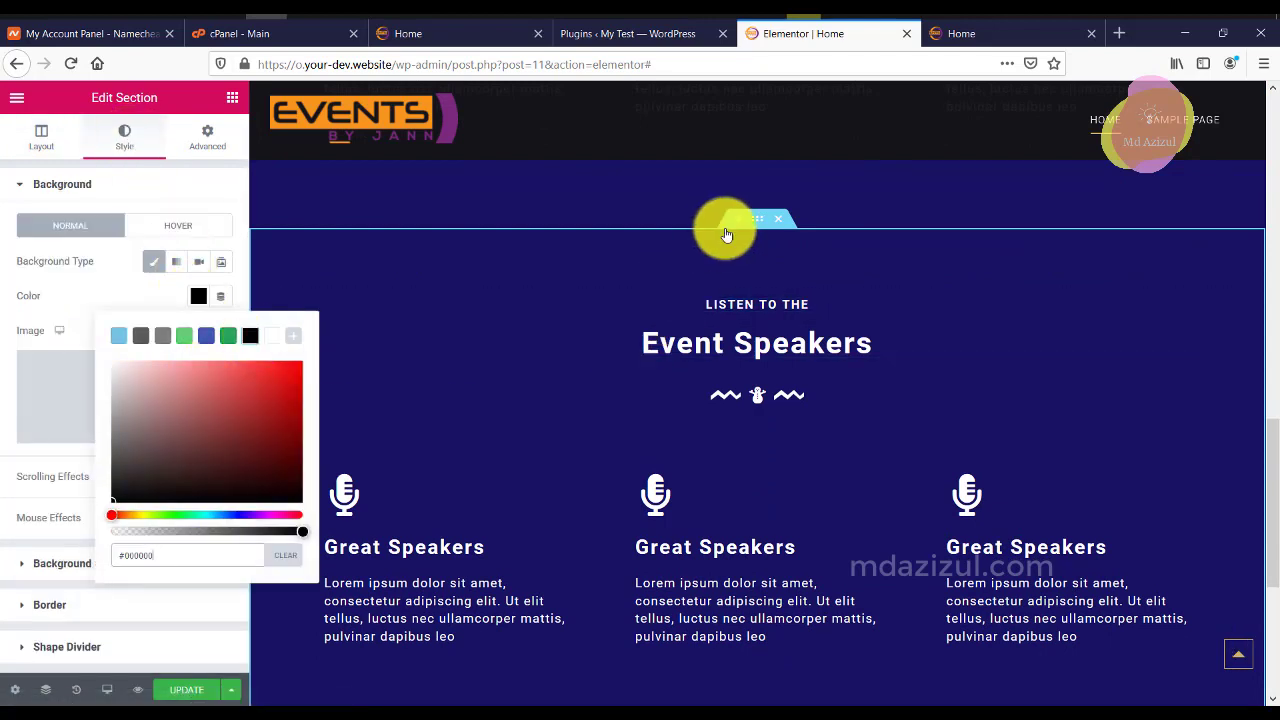
{"action": "scroll", "coordinate": [760, 228], "scroll_direction": "up", "scroll_amount": 2}
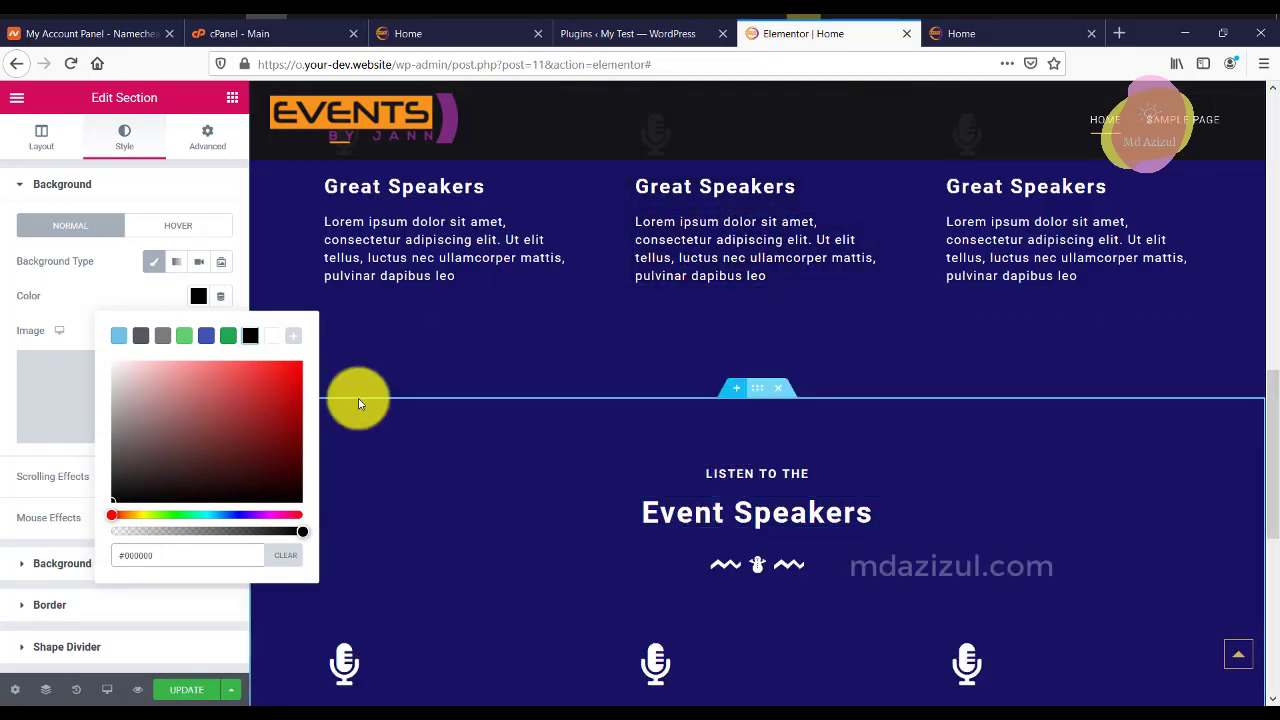
{"action": "left_click", "coordinate": [195, 292]}
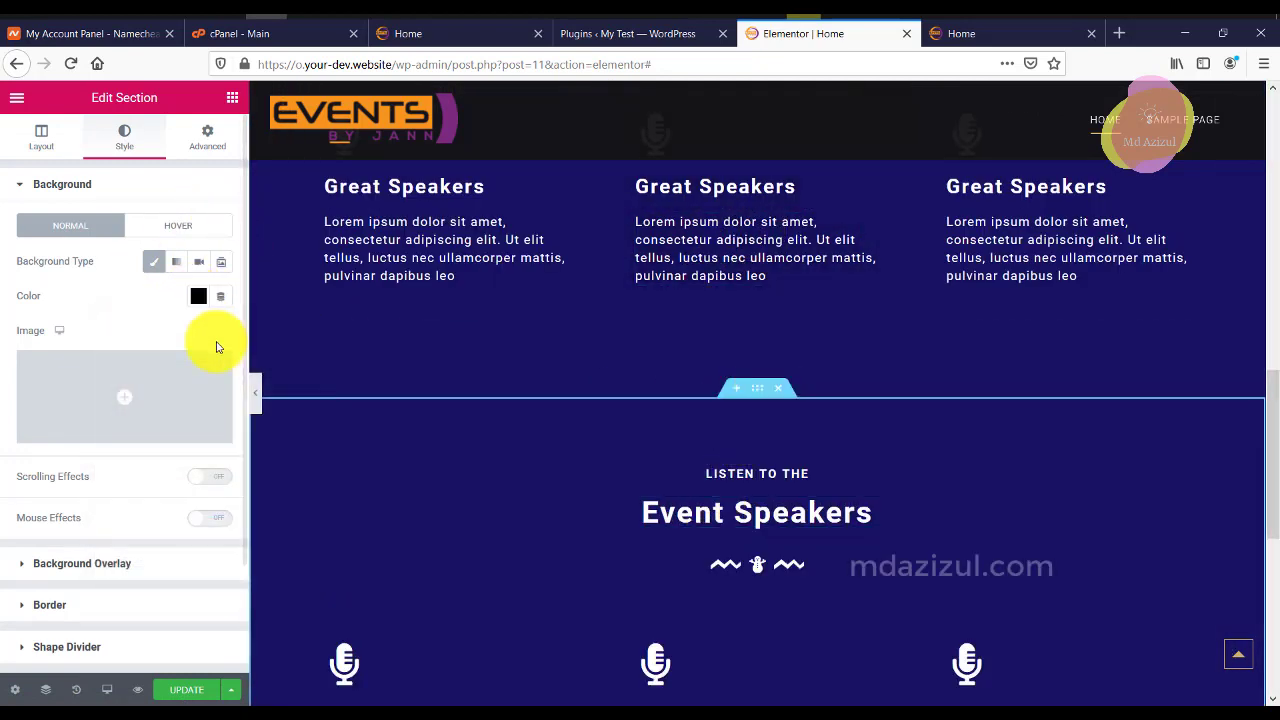
{"action": "scroll", "coordinate": [240, 377], "scroll_direction": "down", "scroll_amount": 1}
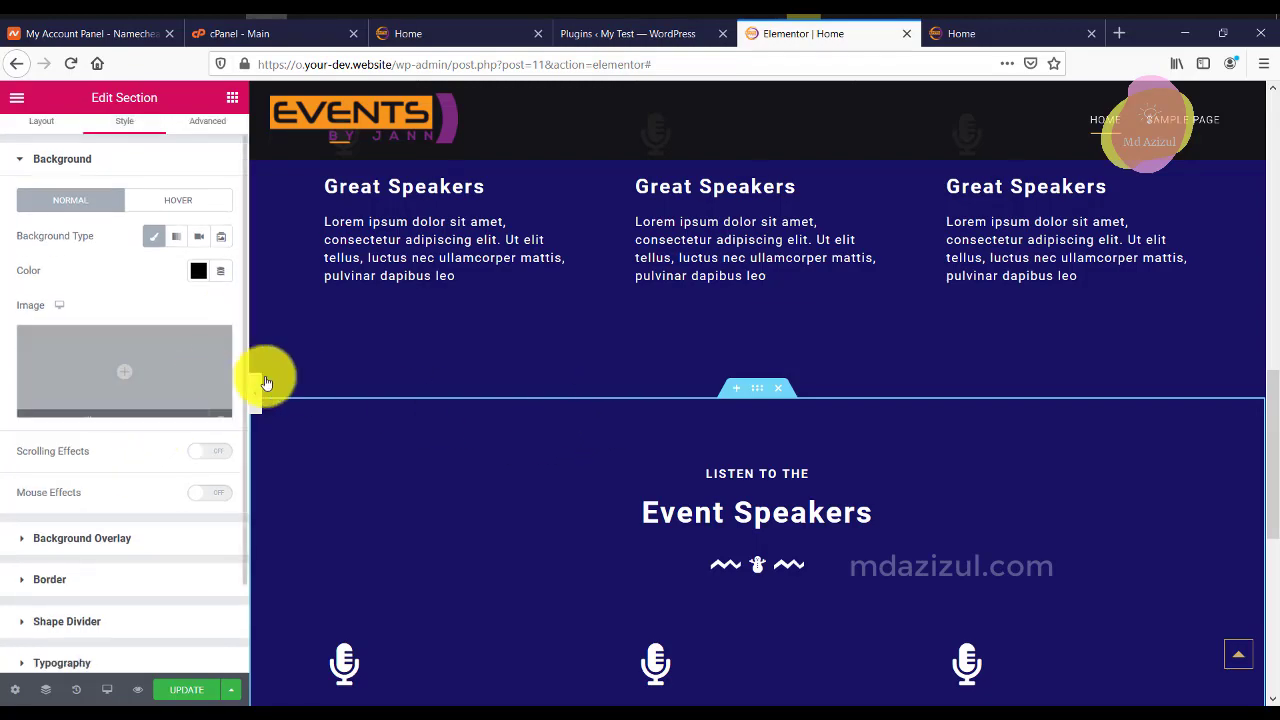
{"action": "scroll", "coordinate": [687, 425], "scroll_direction": "up", "scroll_amount": 10}
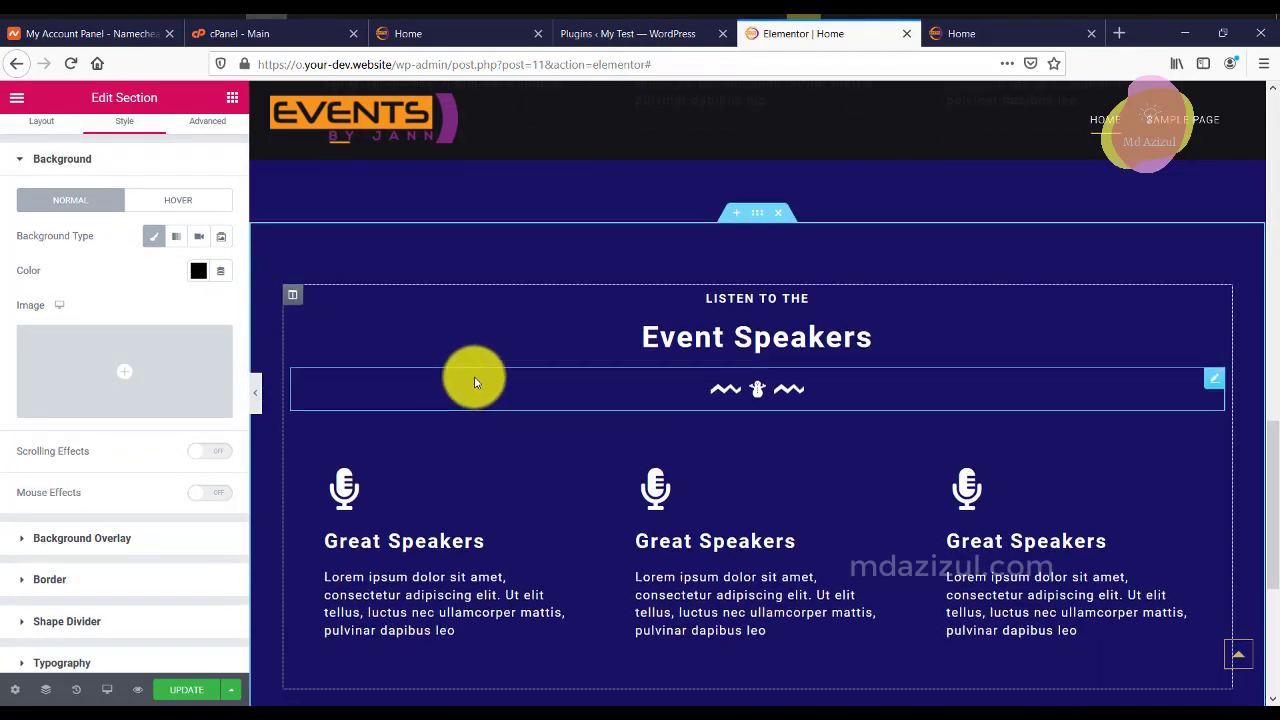
{"action": "scroll", "coordinate": [500, 385], "scroll_direction": "down", "scroll_amount": 5}
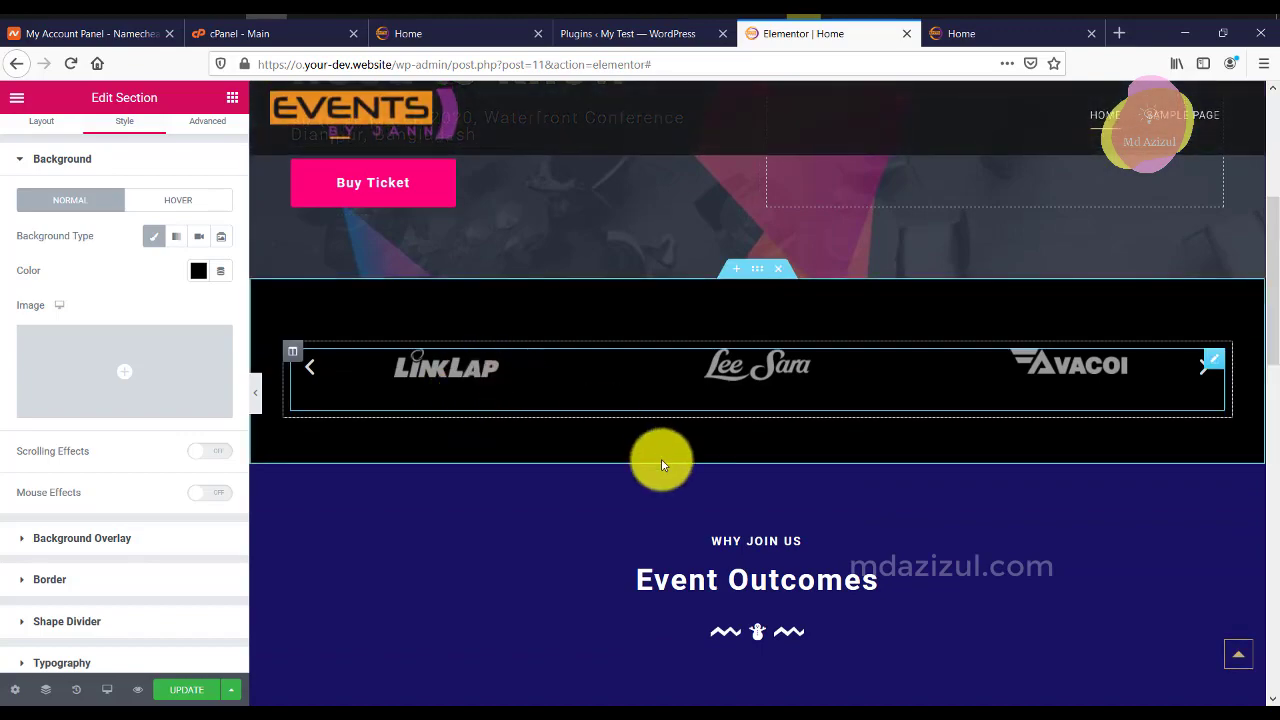
{"action": "scroll", "coordinate": [244, 380], "scroll_direction": "down", "scroll_amount": 3}
{"action": "scroll", "coordinate": [766, 390], "scroll_direction": "down", "scroll_amount": 8}
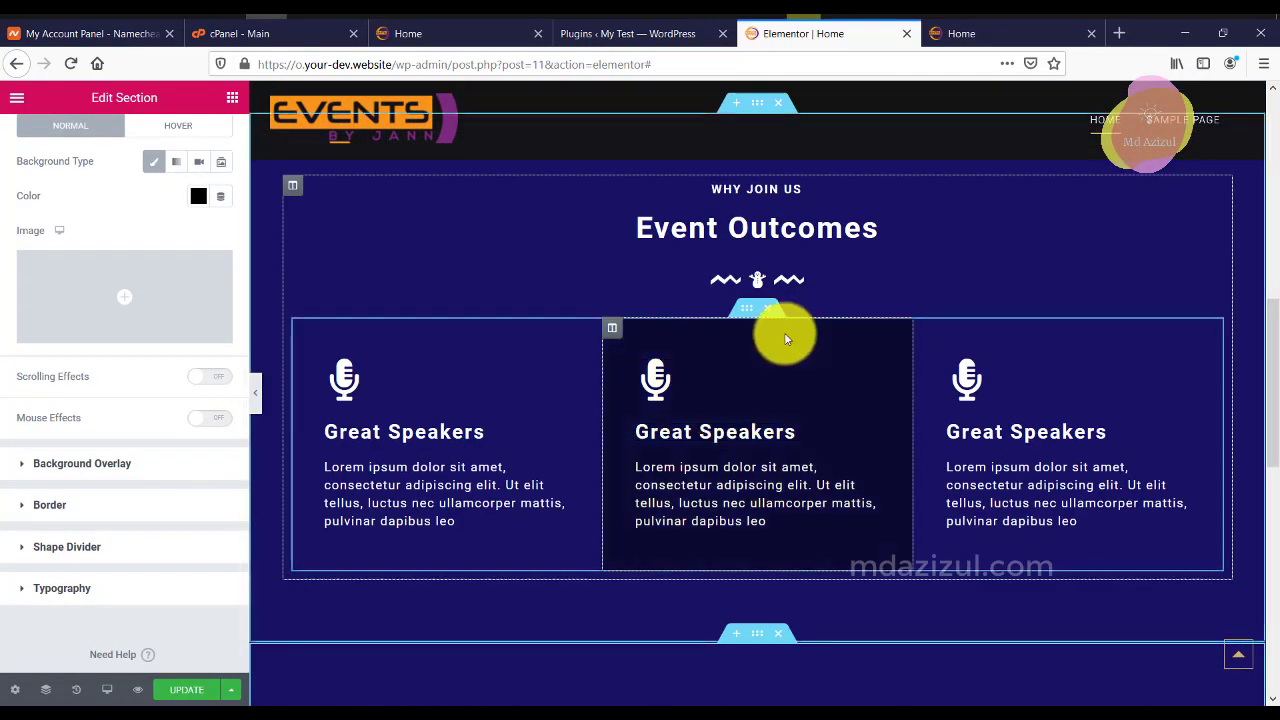
{"action": "scroll", "coordinate": [716, 403], "scroll_direction": "up", "scroll_amount": 2}
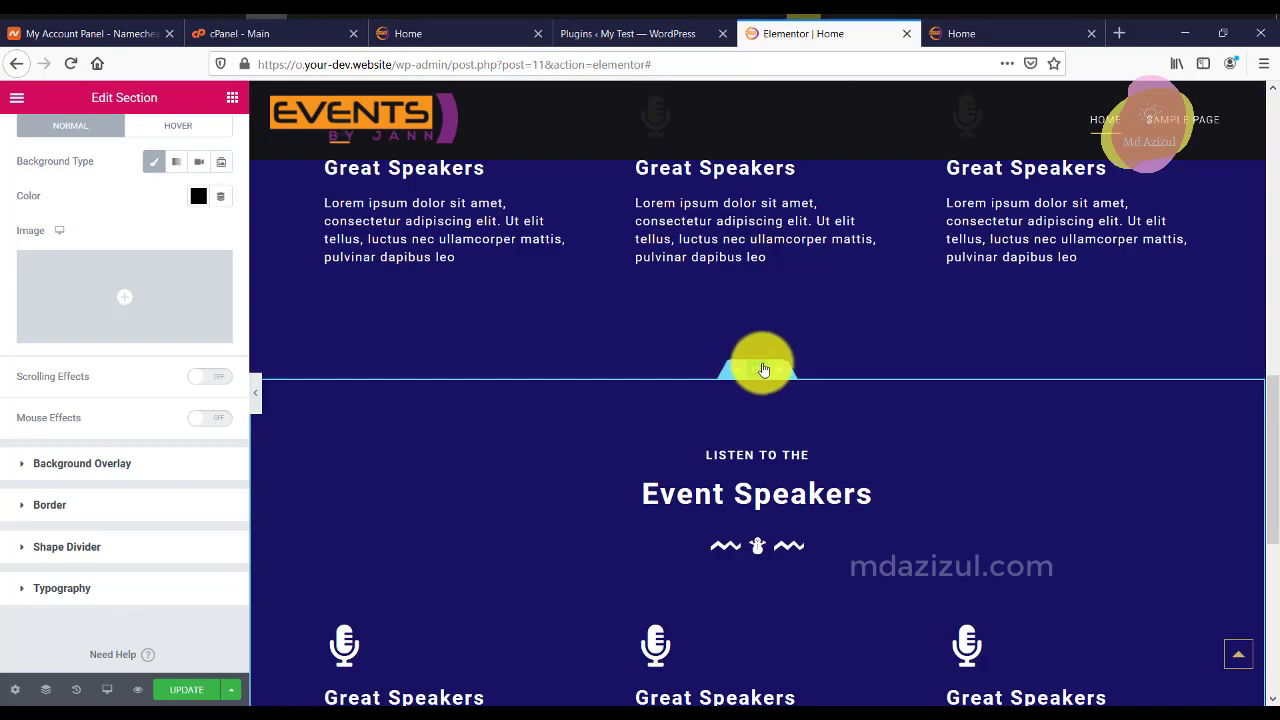
Switch the section background to a gradient with blue #4054B2 as second colour.
{"action": "left_click", "coordinate": [180, 166]}
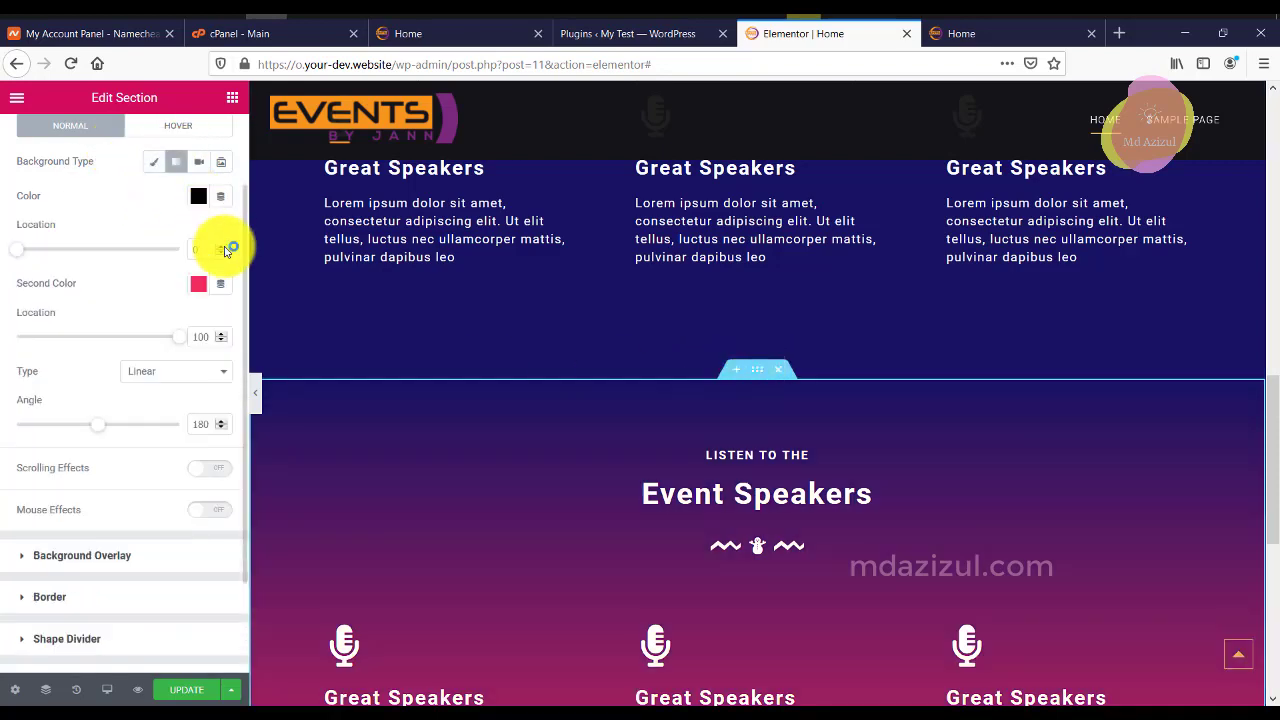
{"action": "scroll", "coordinate": [429, 306], "scroll_direction": "down", "scroll_amount": 3}
{"action": "scroll", "coordinate": [743, 320], "scroll_direction": "up", "scroll_amount": 1}
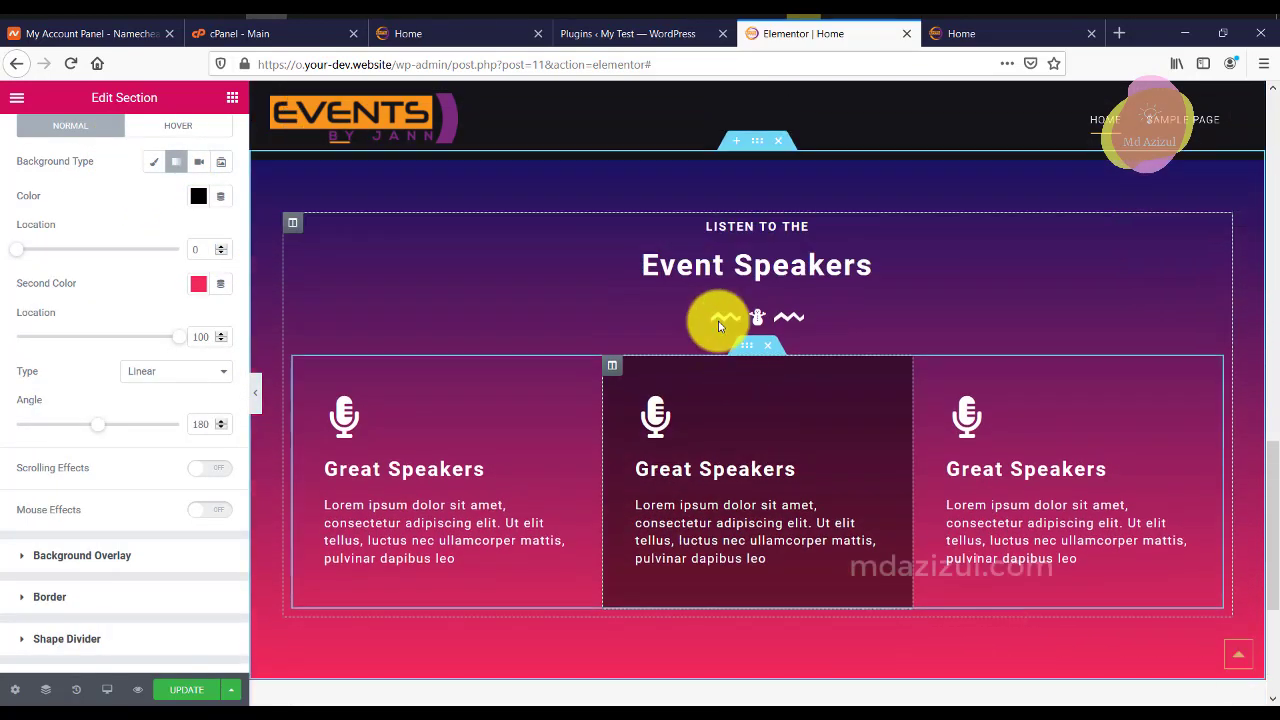
{"action": "scroll", "coordinate": [420, 265], "scroll_direction": "up", "scroll_amount": 2}
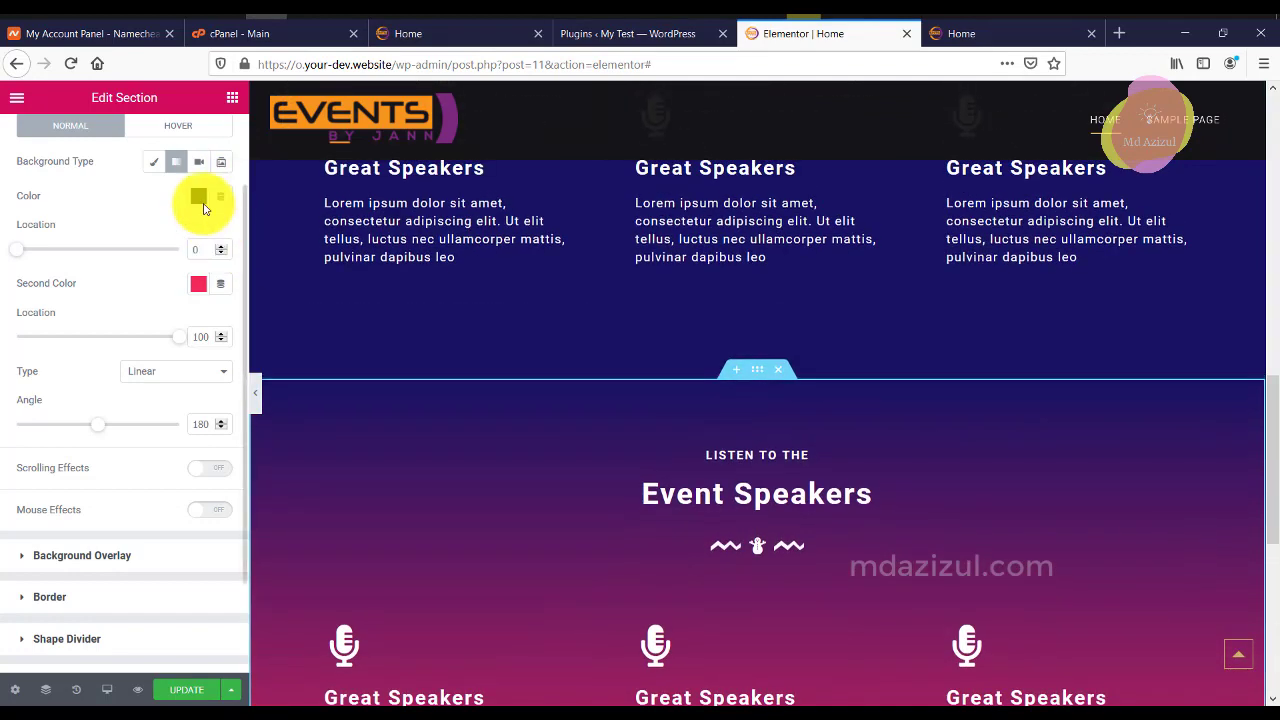
{"action": "left_click", "coordinate": [195, 283]}
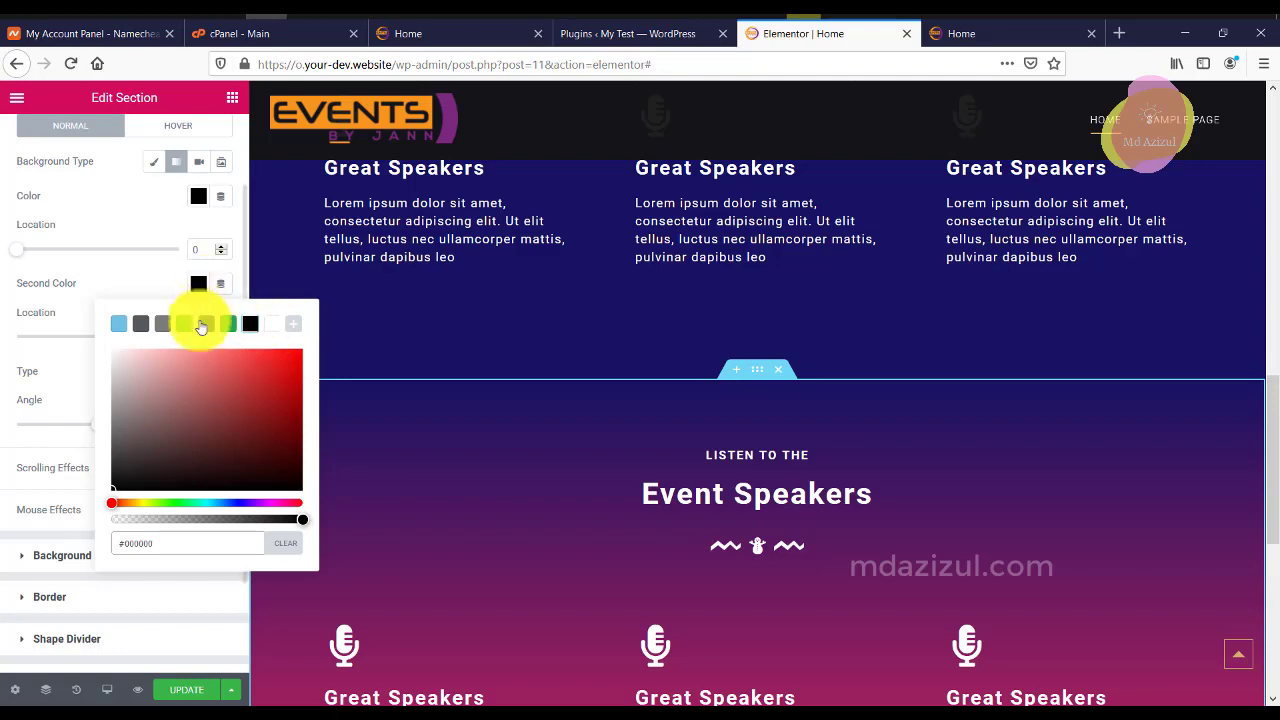
{"action": "left_click", "coordinate": [203, 324]}
{"action": "scroll", "coordinate": [640, 380], "scroll_direction": "down", "scroll_amount": 3}
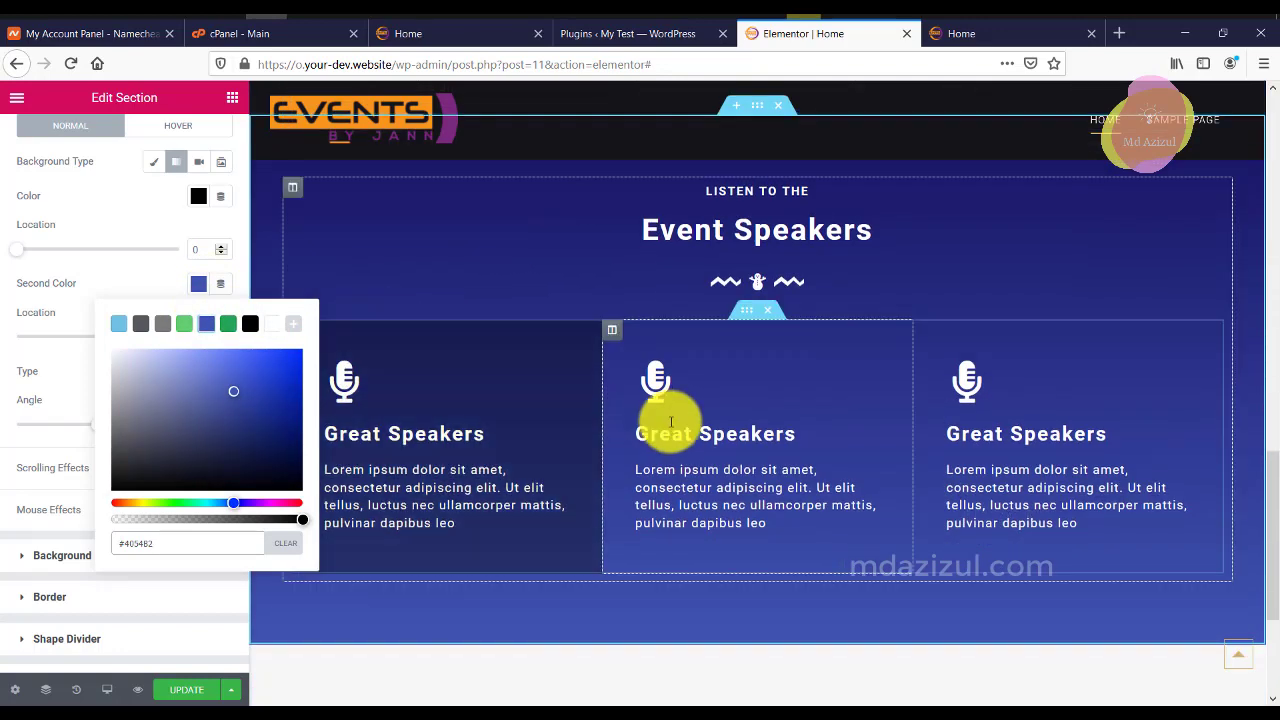
{"action": "scroll", "coordinate": [605, 381], "scroll_direction": "up", "scroll_amount": 1}
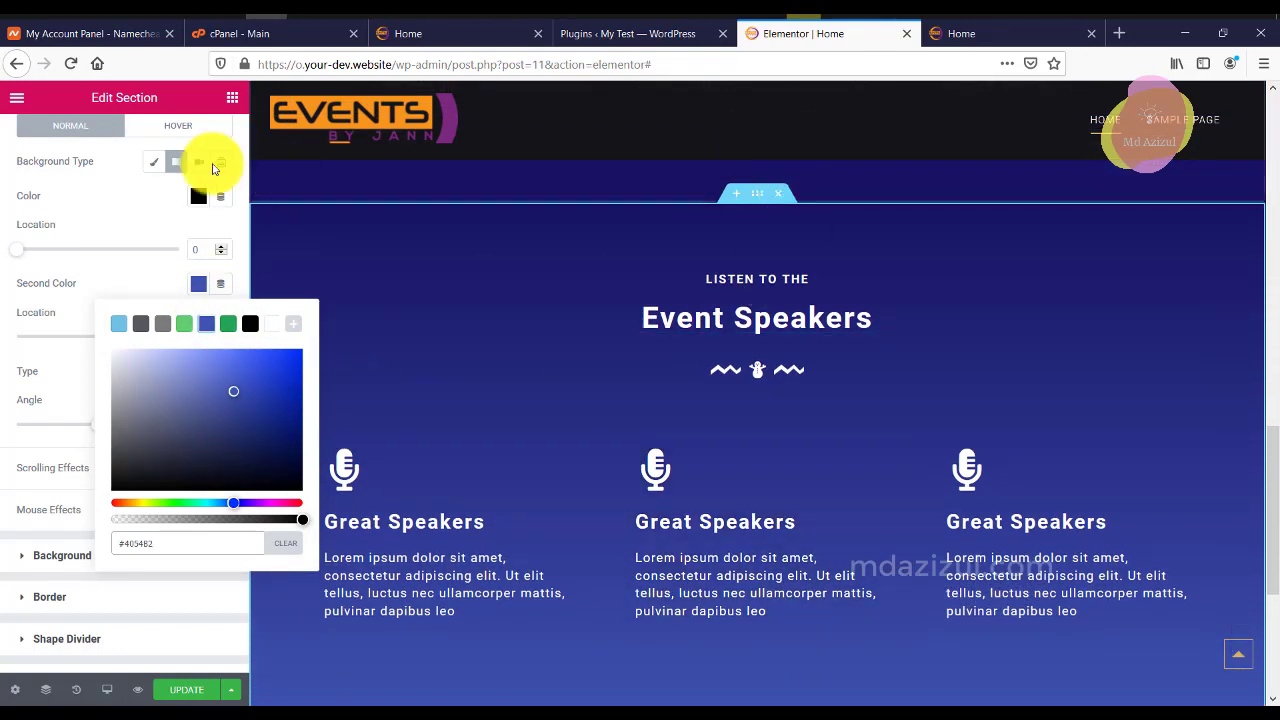
{"action": "scroll", "coordinate": [192, 177], "scroll_direction": "up", "scroll_amount": 1}
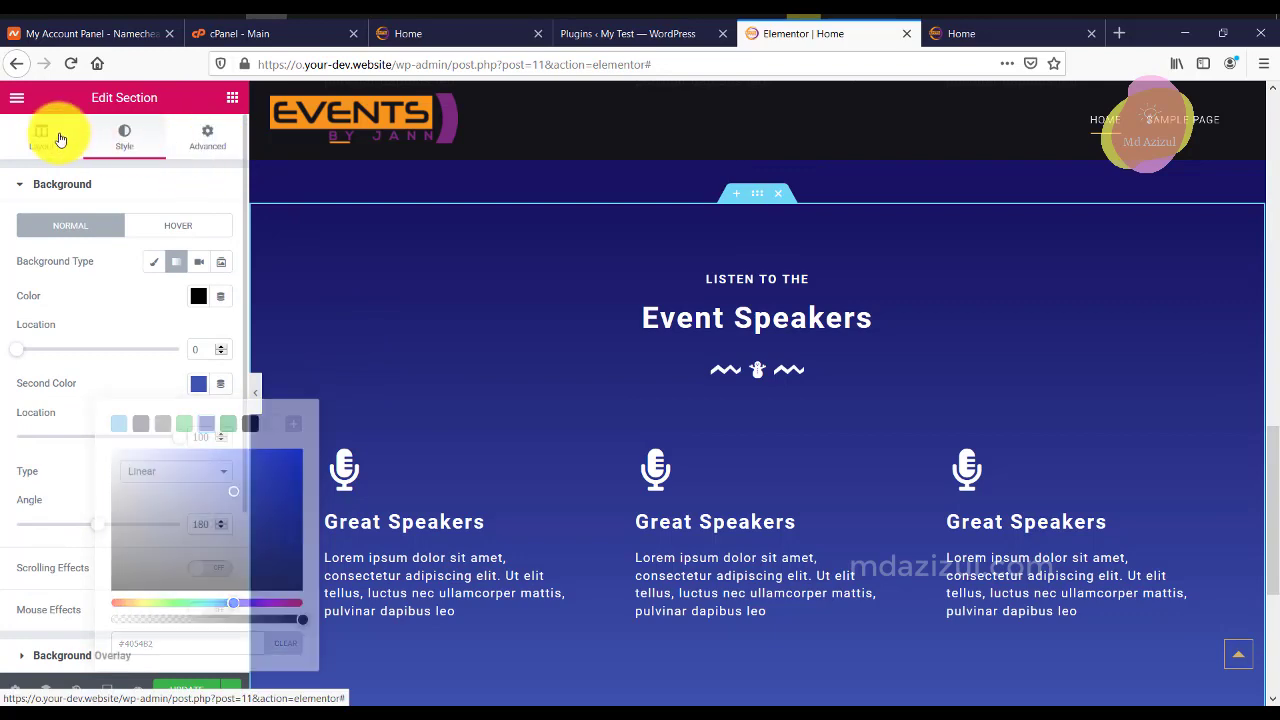
Delete the Great Speakers columns and their inner section from Event Speakers.
{"action": "left_click", "coordinate": [41, 137]}
{"action": "scroll", "coordinate": [691, 325], "scroll_direction": "down", "scroll_amount": 2}
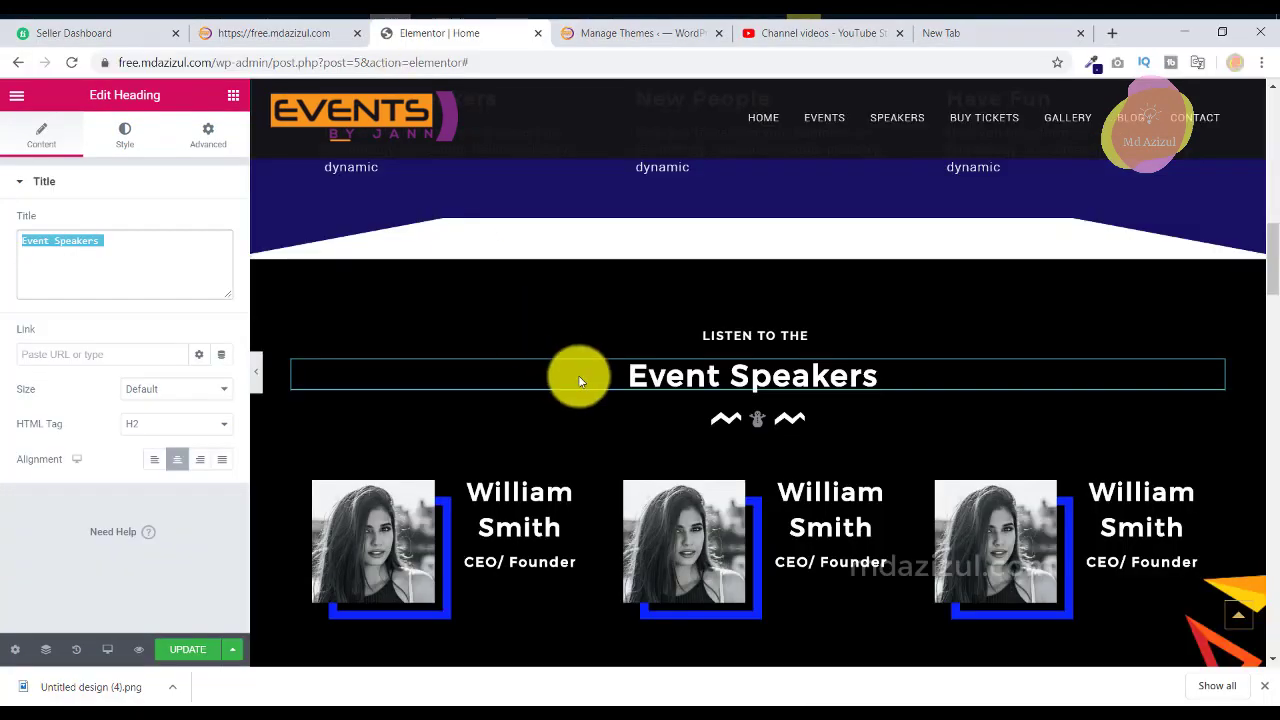
{"action": "scroll", "coordinate": [580, 374], "scroll_direction": "down", "scroll_amount": 3}
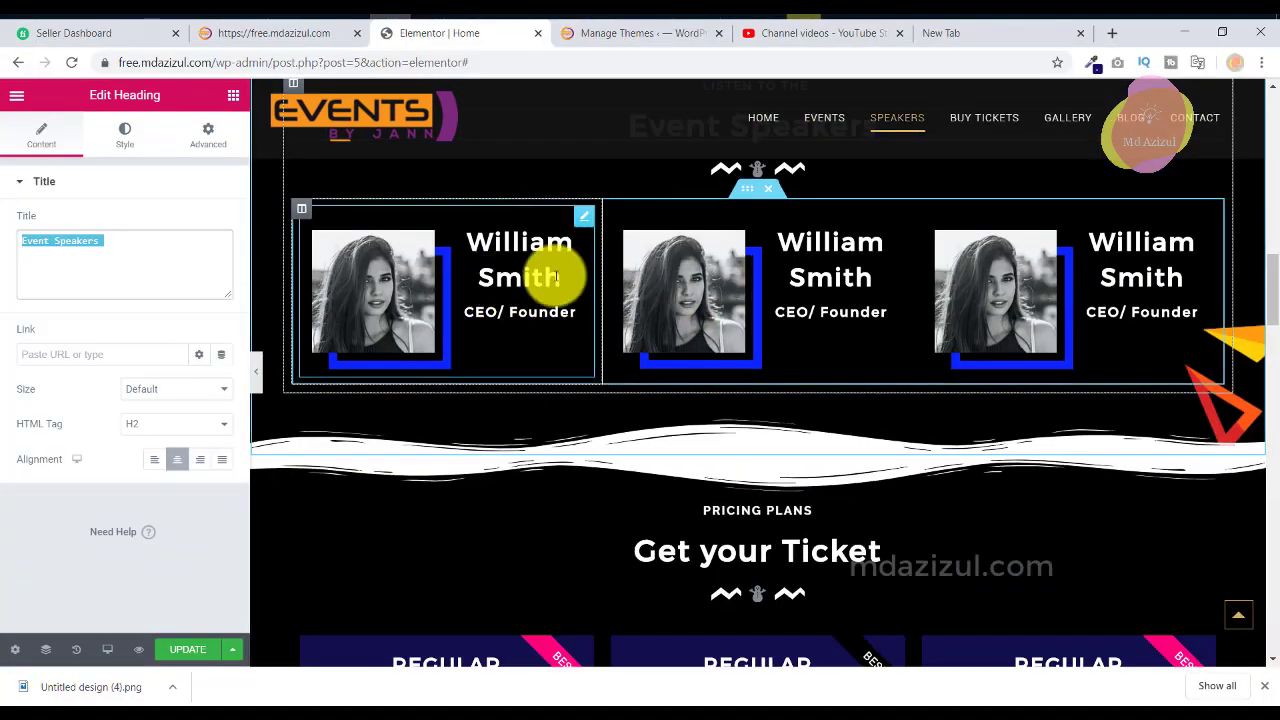
{"action": "left_click", "coordinate": [482, 242]}
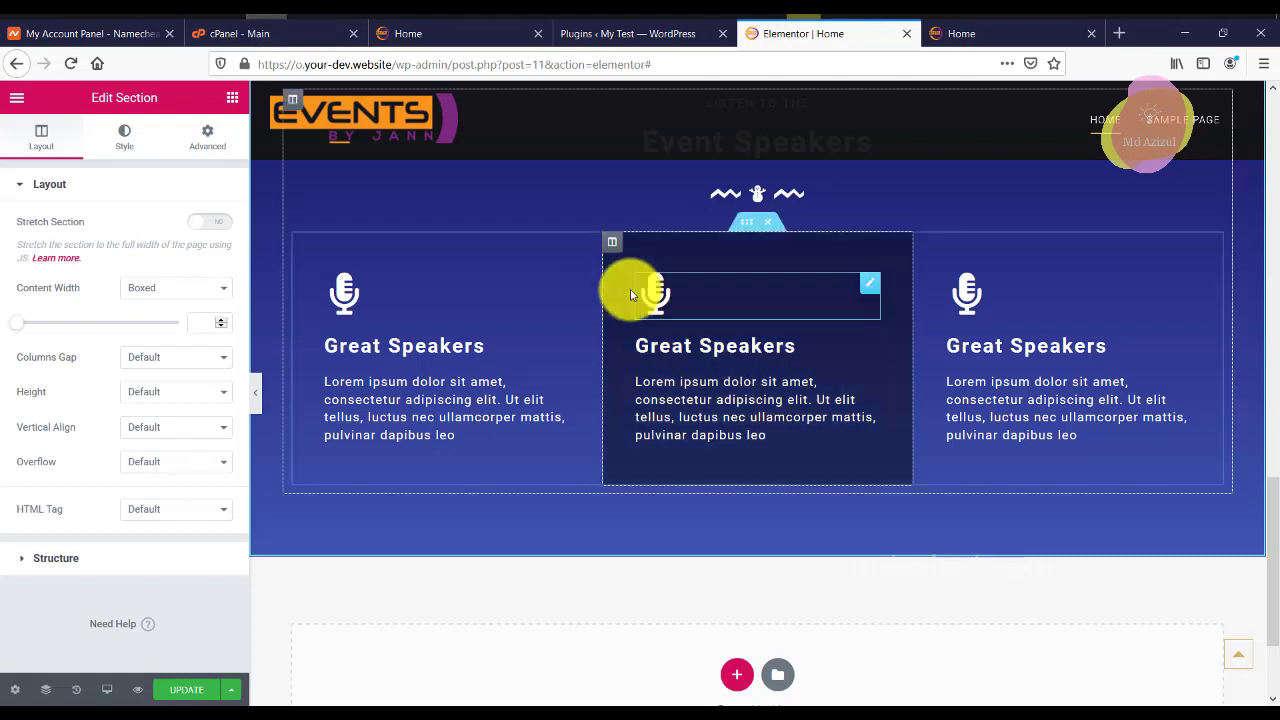
{"action": "right_click", "coordinate": [307, 251]}
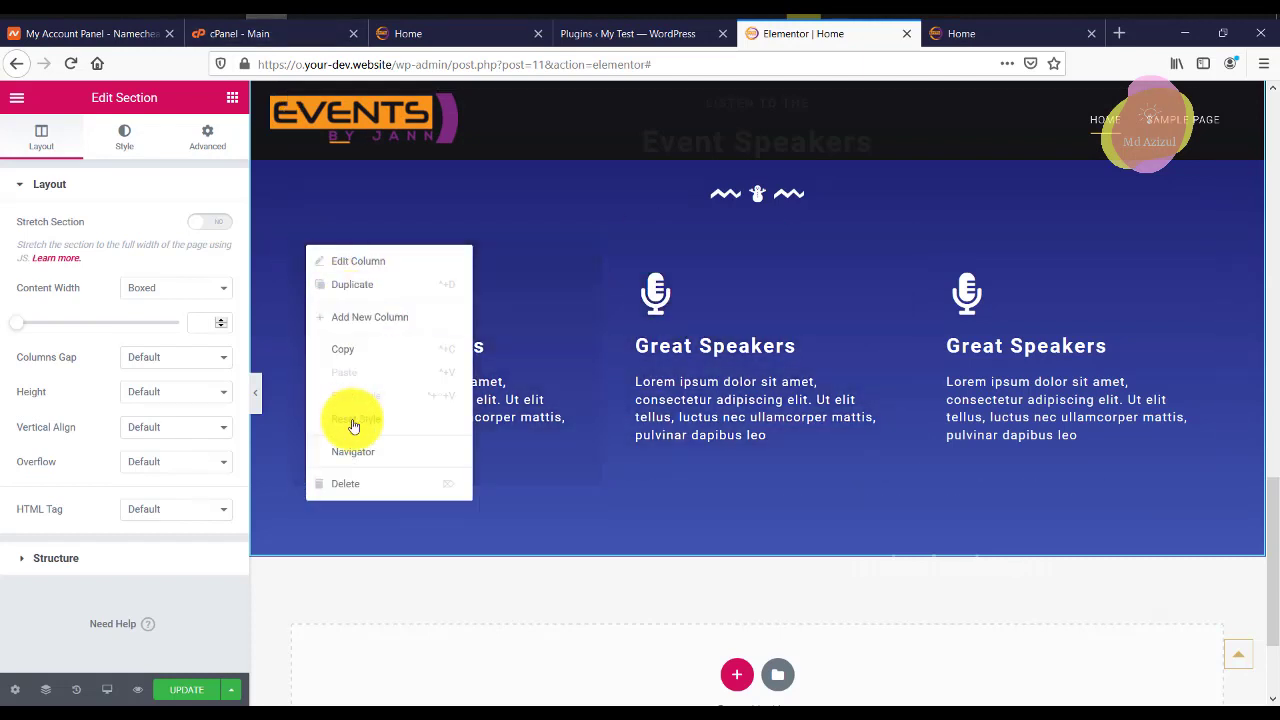
{"action": "left_click", "coordinate": [366, 478]}
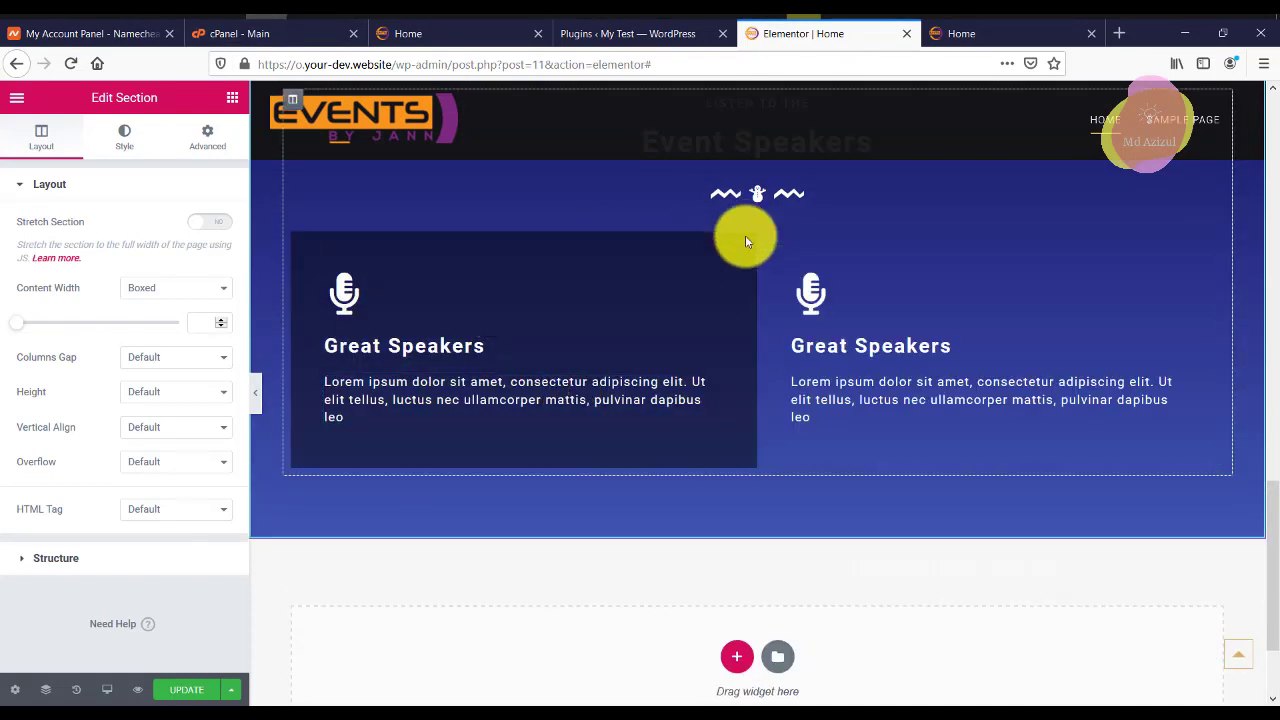
{"action": "right_click", "coordinate": [307, 251]}
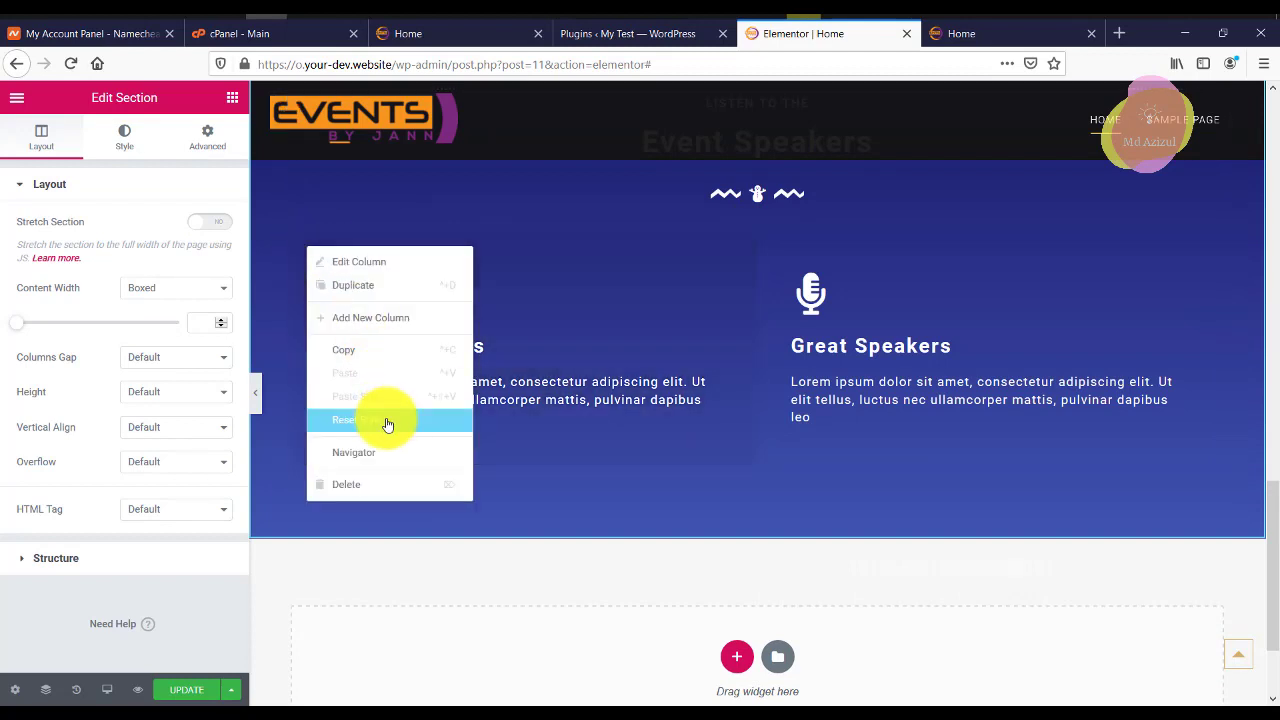
{"action": "left_click", "coordinate": [358, 485]}
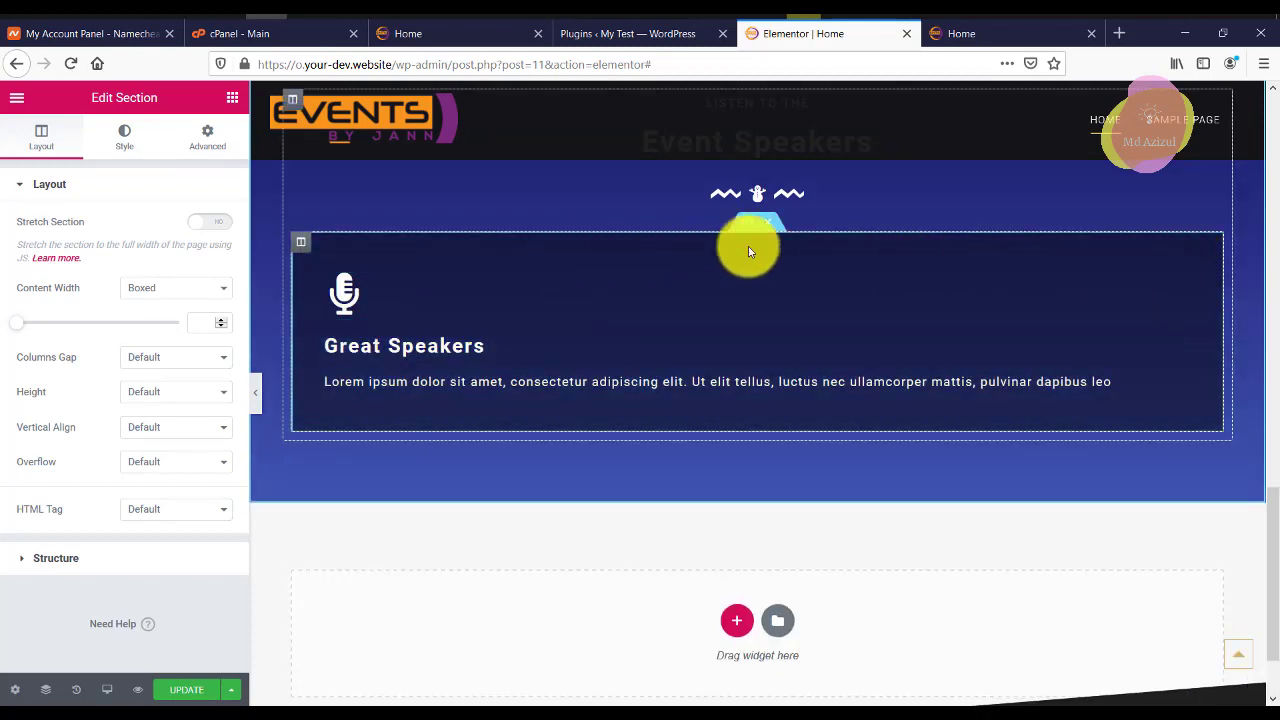
{"action": "left_click", "coordinate": [767, 221]}
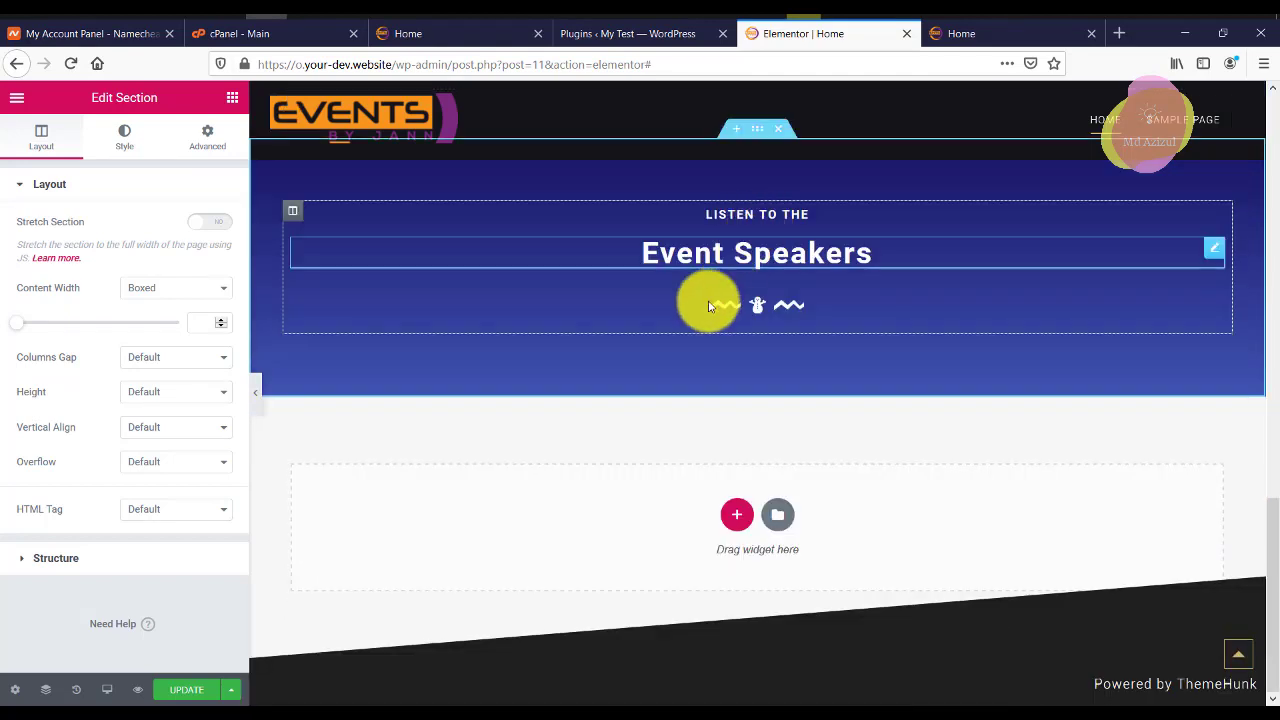
Add a two-column inner section under the divider, try an EA Team Member card, then delete its column.
{"action": "left_click", "coordinate": [233, 98]}
{"action": "left_click_drag", "start_coordinate": [95, 270], "coordinate": [751, 322]}
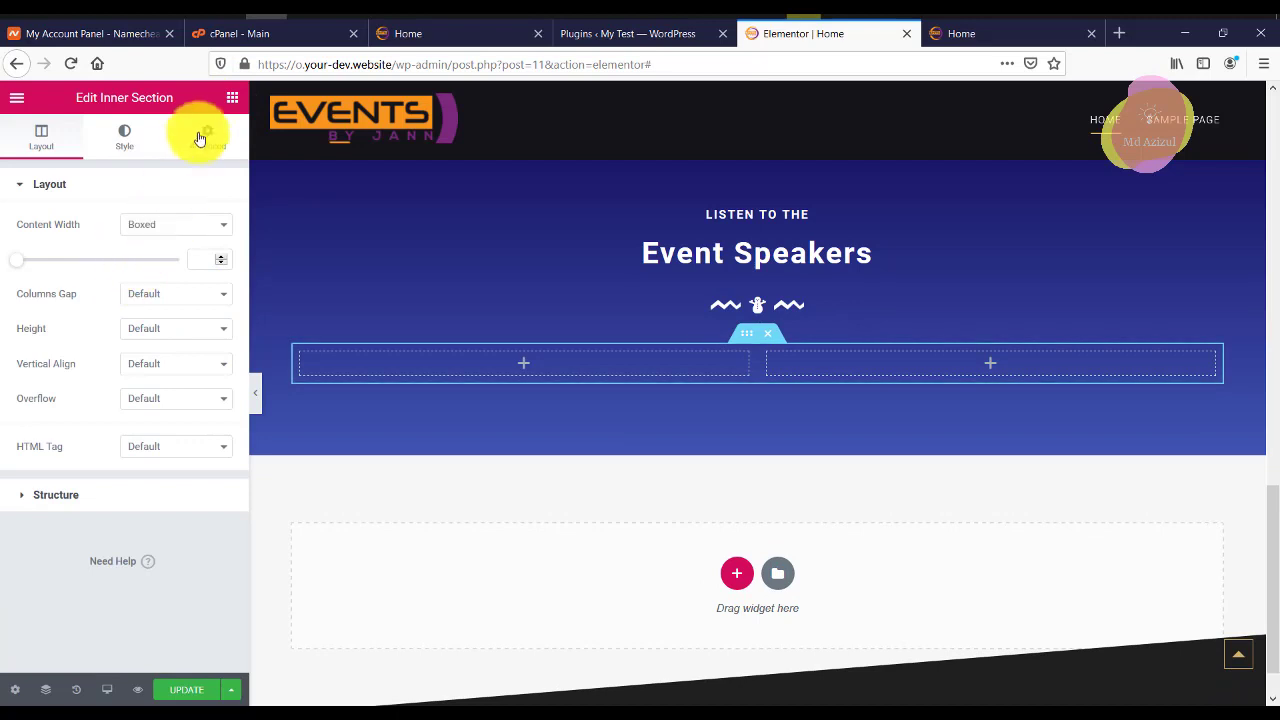
{"action": "left_click", "coordinate": [231, 99]}
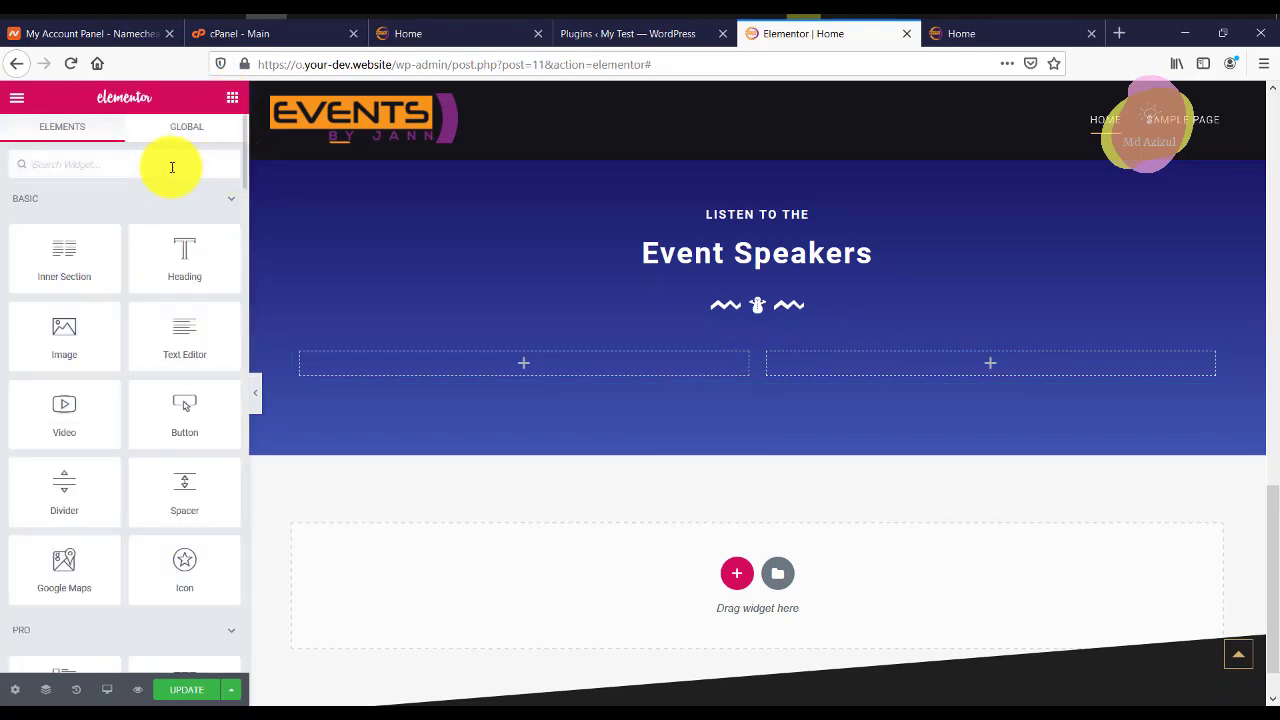
{"action": "left_click", "coordinate": [172, 167]}
{"action": "type", "text": "tea"}
{"action": "left_click_drag", "start_coordinate": [180, 209], "coordinate": [524, 350]}
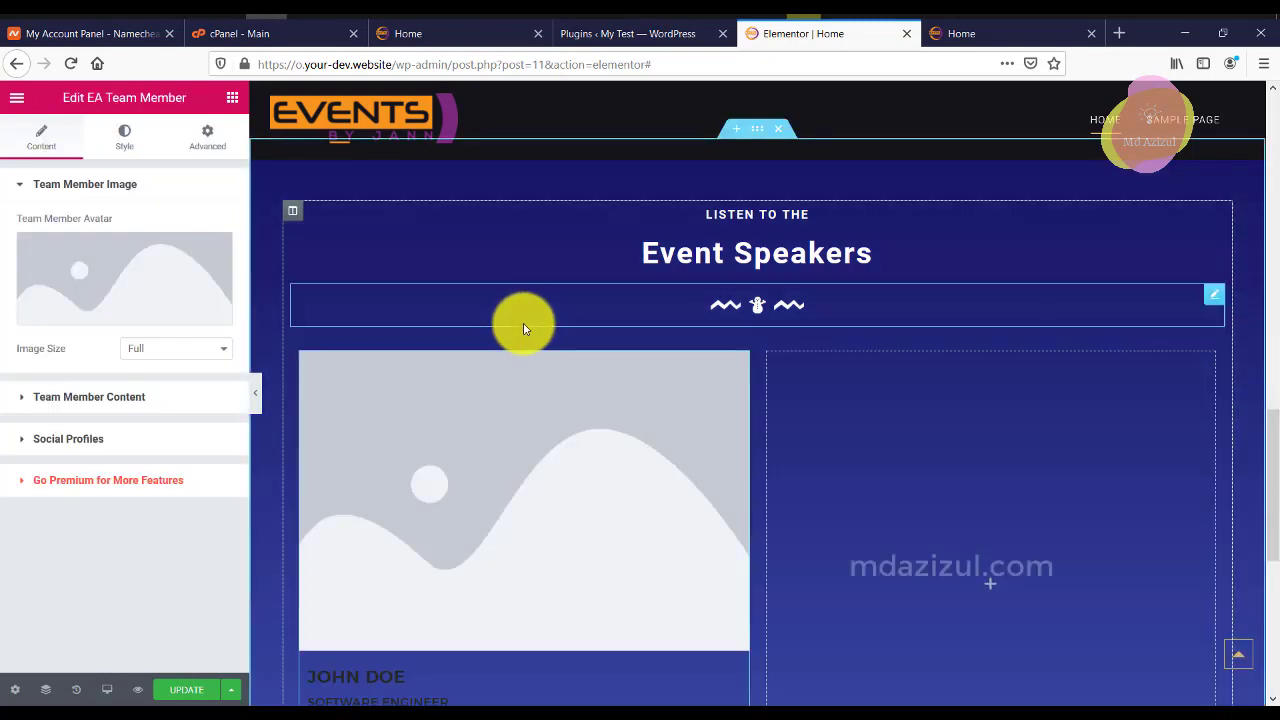
{"action": "scroll", "coordinate": [403, 371], "scroll_direction": "down", "scroll_amount": 2}
{"action": "scroll", "coordinate": [326, 352], "scroll_direction": "up", "scroll_amount": 2}
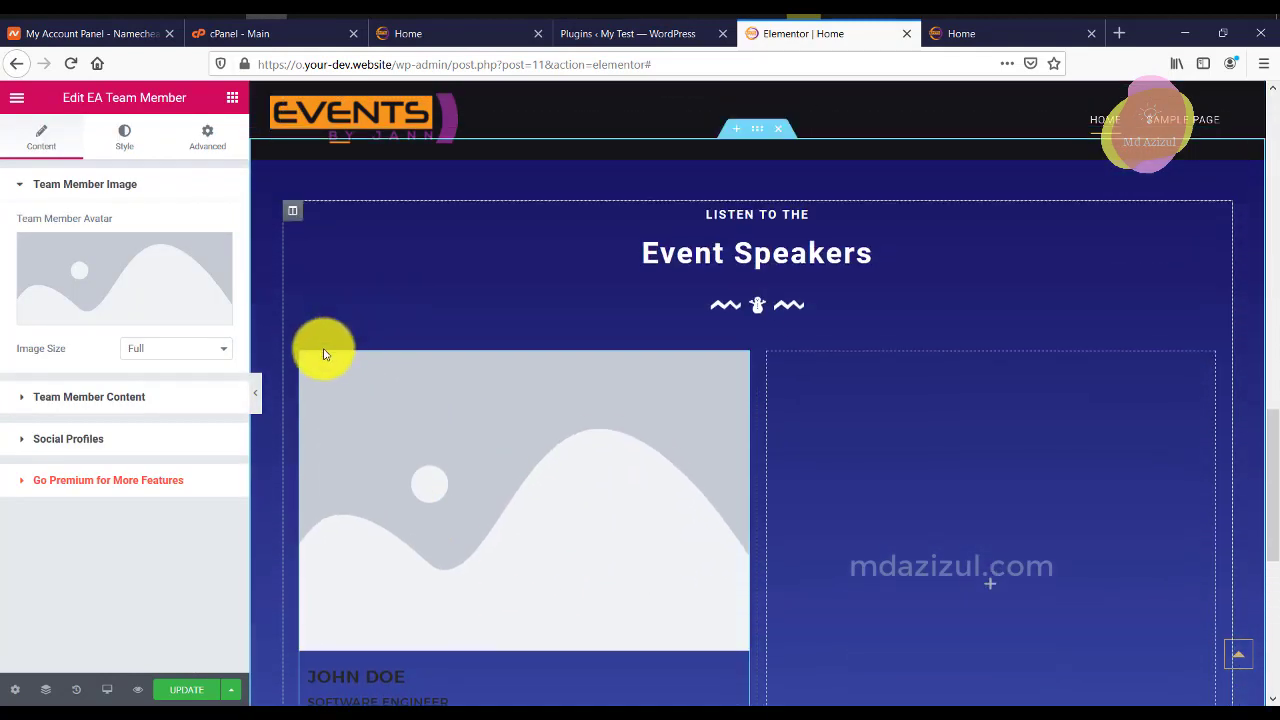
{"action": "right_click", "coordinate": [297, 360]}
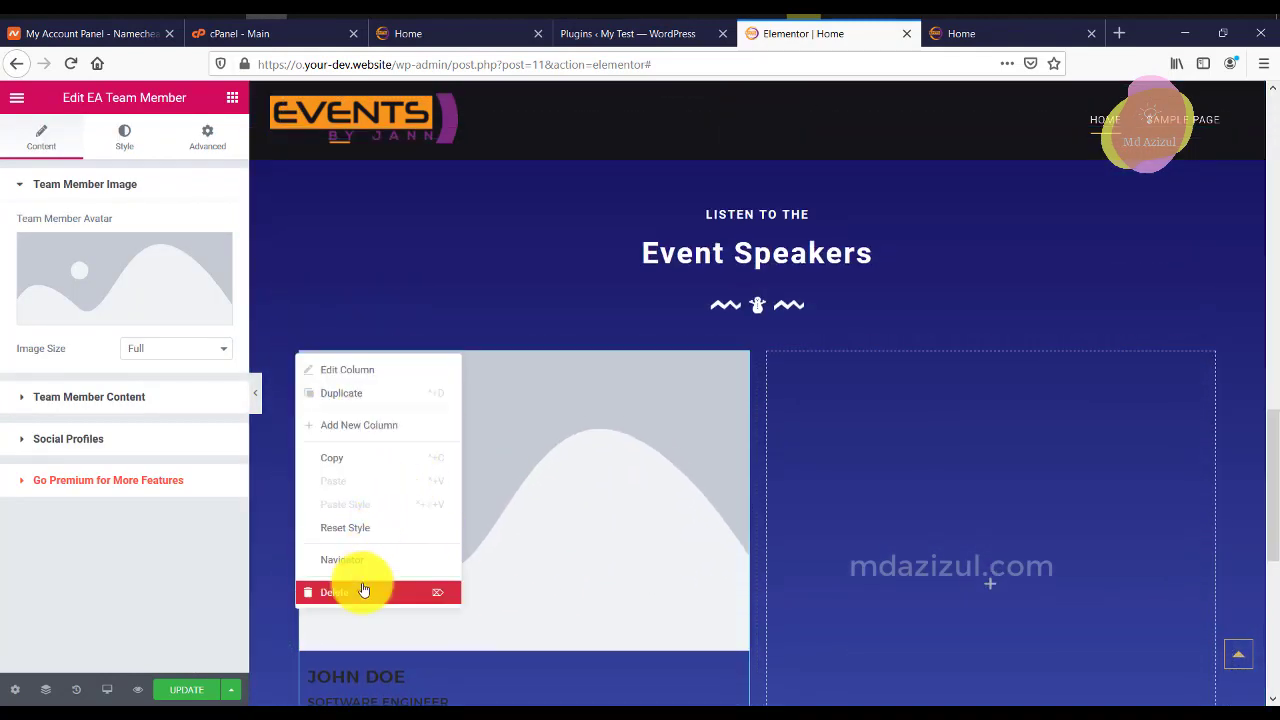
{"action": "left_click", "coordinate": [357, 587]}
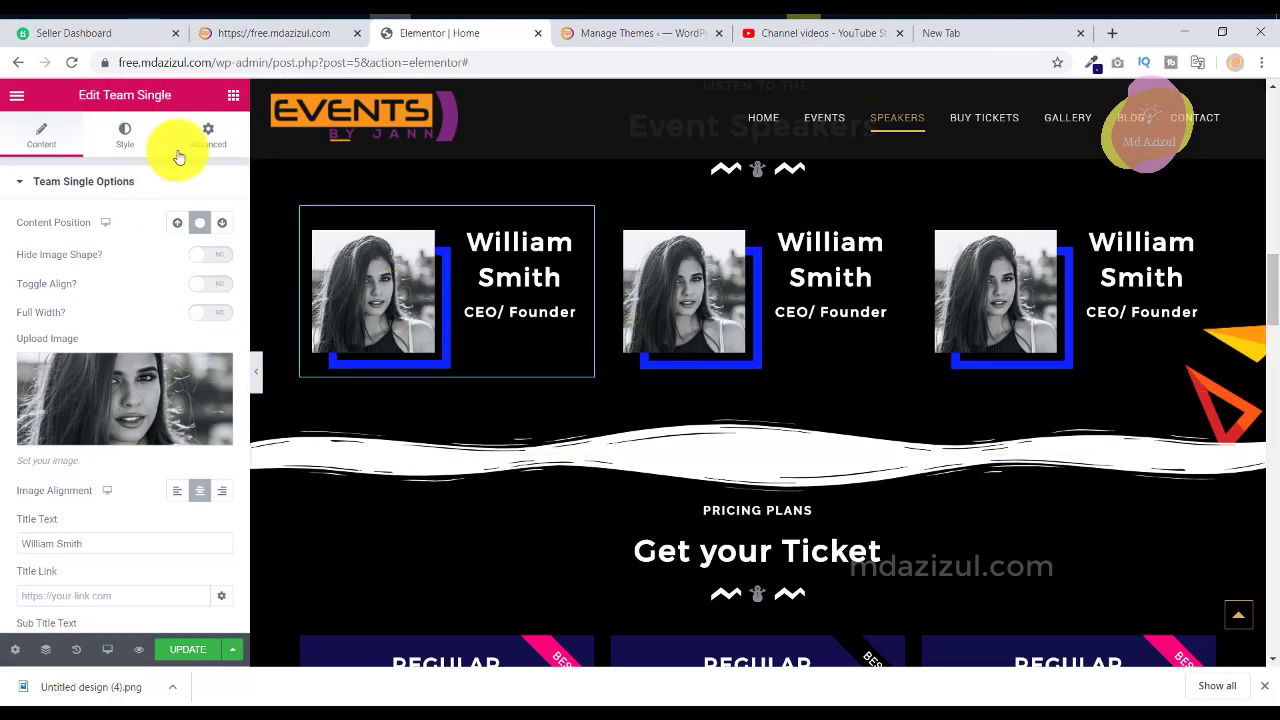
Compare with the reference site and save the page edits with Update.
{"action": "scroll", "coordinate": [551, 314], "scroll_direction": "up", "scroll_amount": 1}
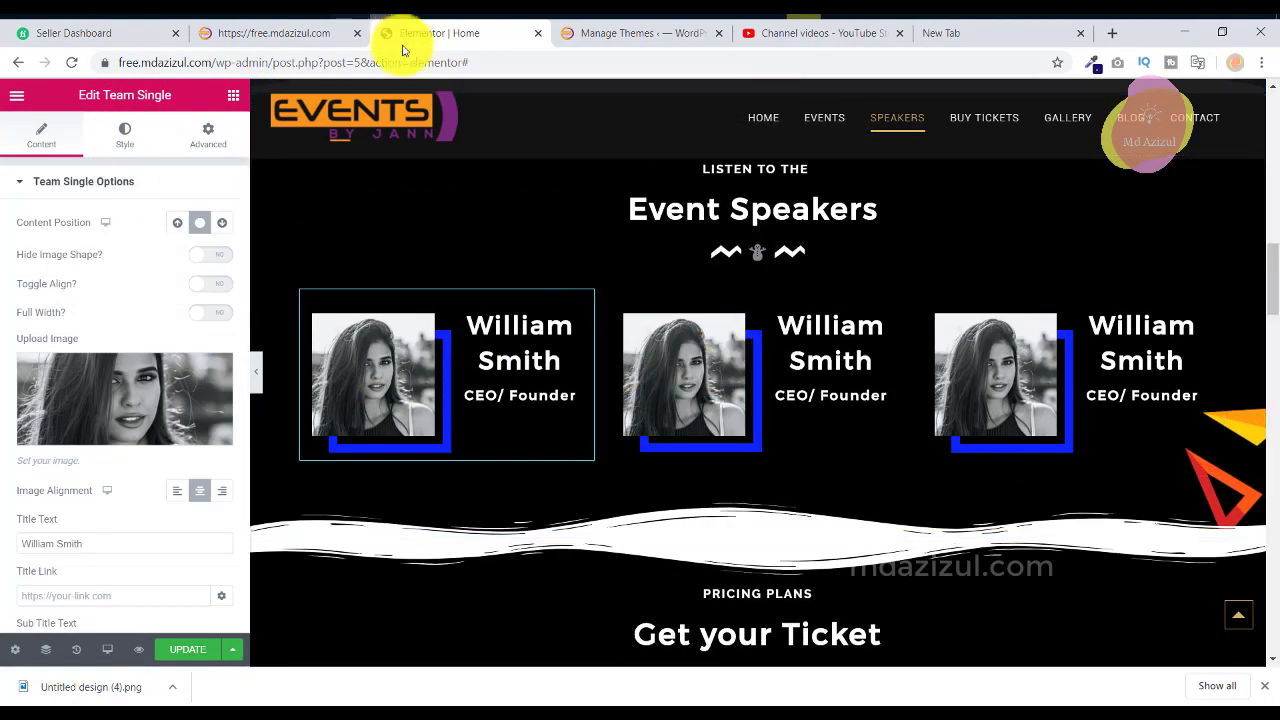
{"action": "left_click", "coordinate": [307, 40]}
{"action": "left_click", "coordinate": [428, 45]}
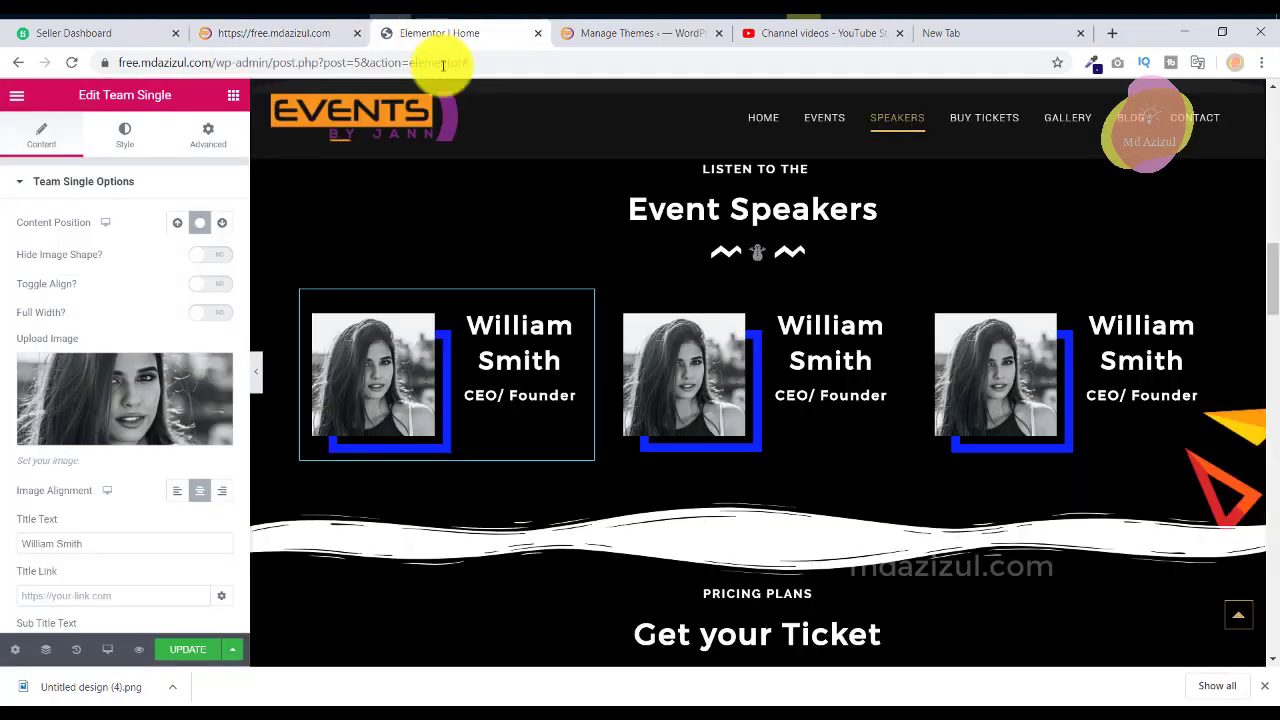
{"action": "left_click", "coordinate": [190, 648]}
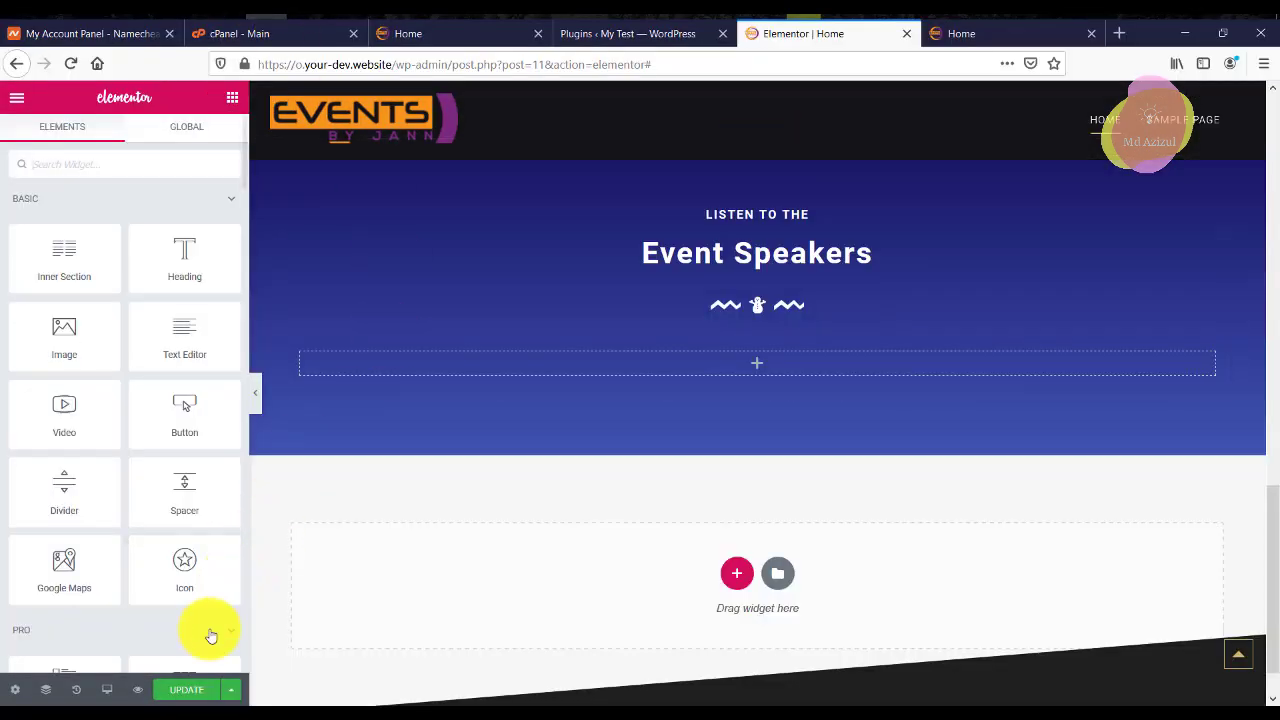
{"action": "left_click", "coordinate": [562, 34]}
Copy the 'Essential Addons for Elementor' plugin name into the plugin search.
{"action": "scroll", "coordinate": [339, 442], "scroll_direction": "down", "scroll_amount": 5}
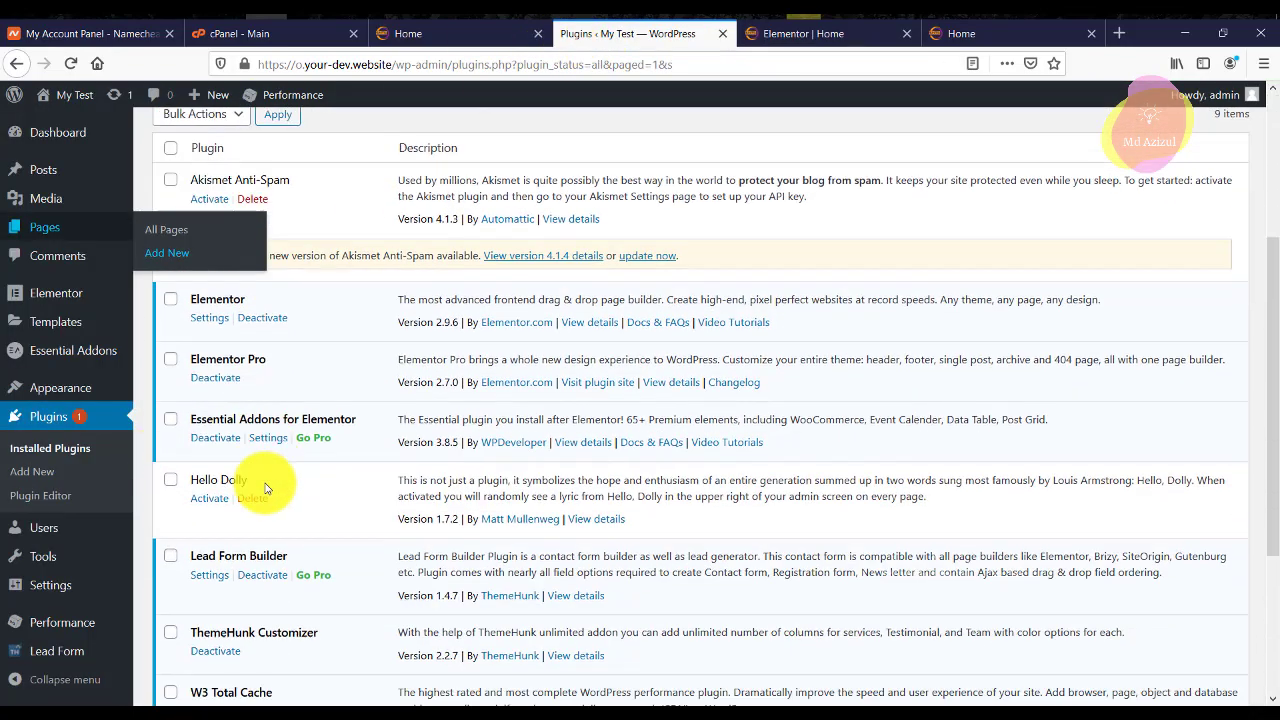
{"action": "double_click", "coordinate": [270, 325]}
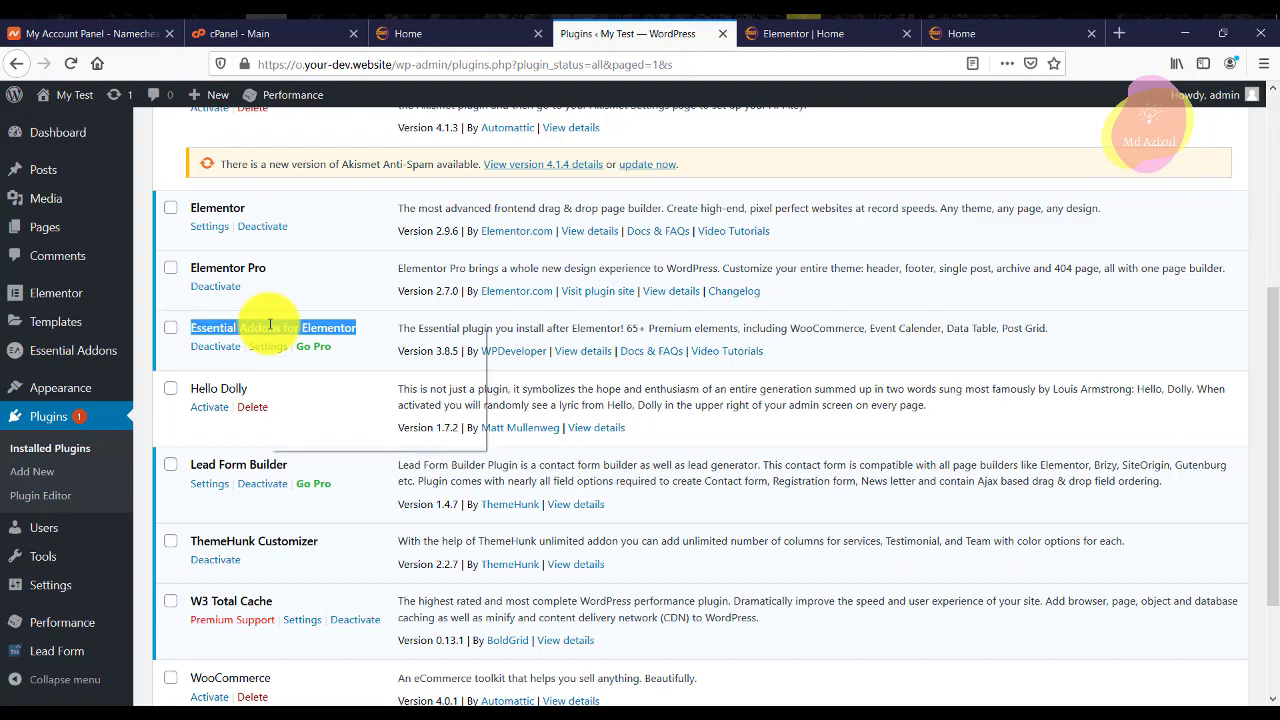
{"action": "right_click", "coordinate": [270, 327]}
{"action": "left_click", "coordinate": [305, 341]}
{"action": "scroll", "coordinate": [260, 190], "scroll_direction": "up", "scroll_amount": 5}
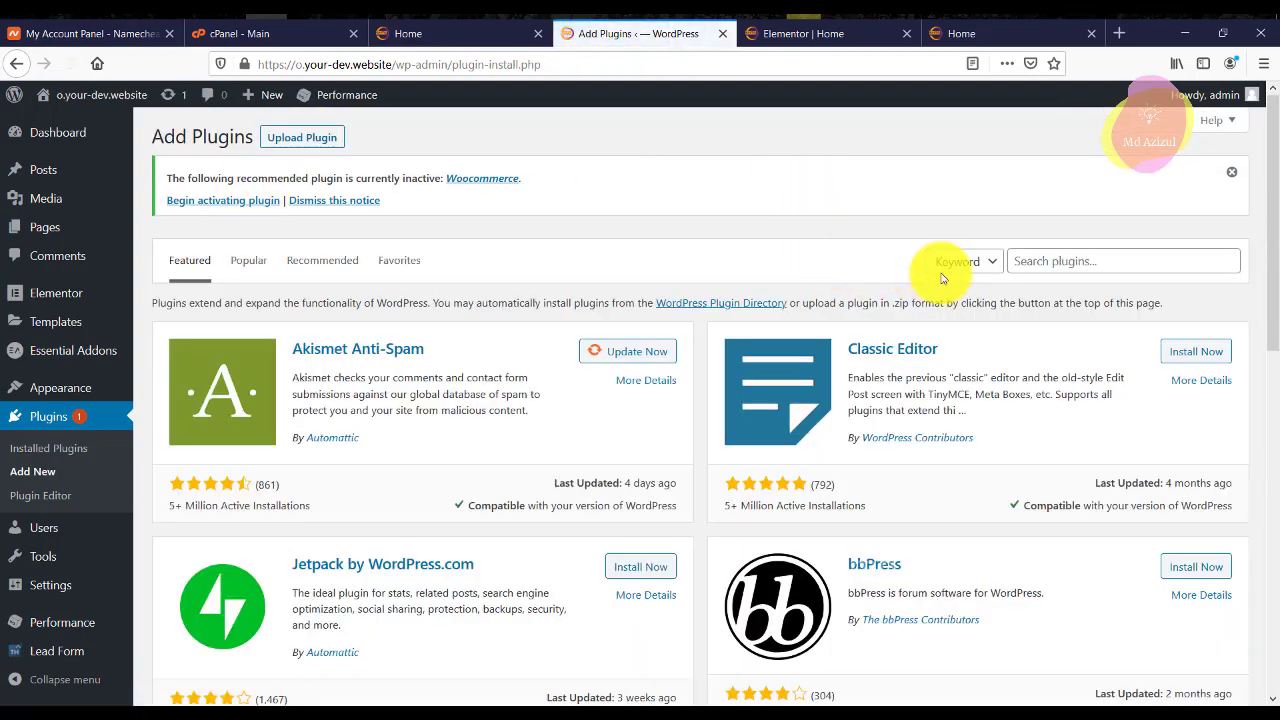
{"action": "right_click", "coordinate": [1028, 257]}
{"action": "left_click", "coordinate": [1097, 336]}
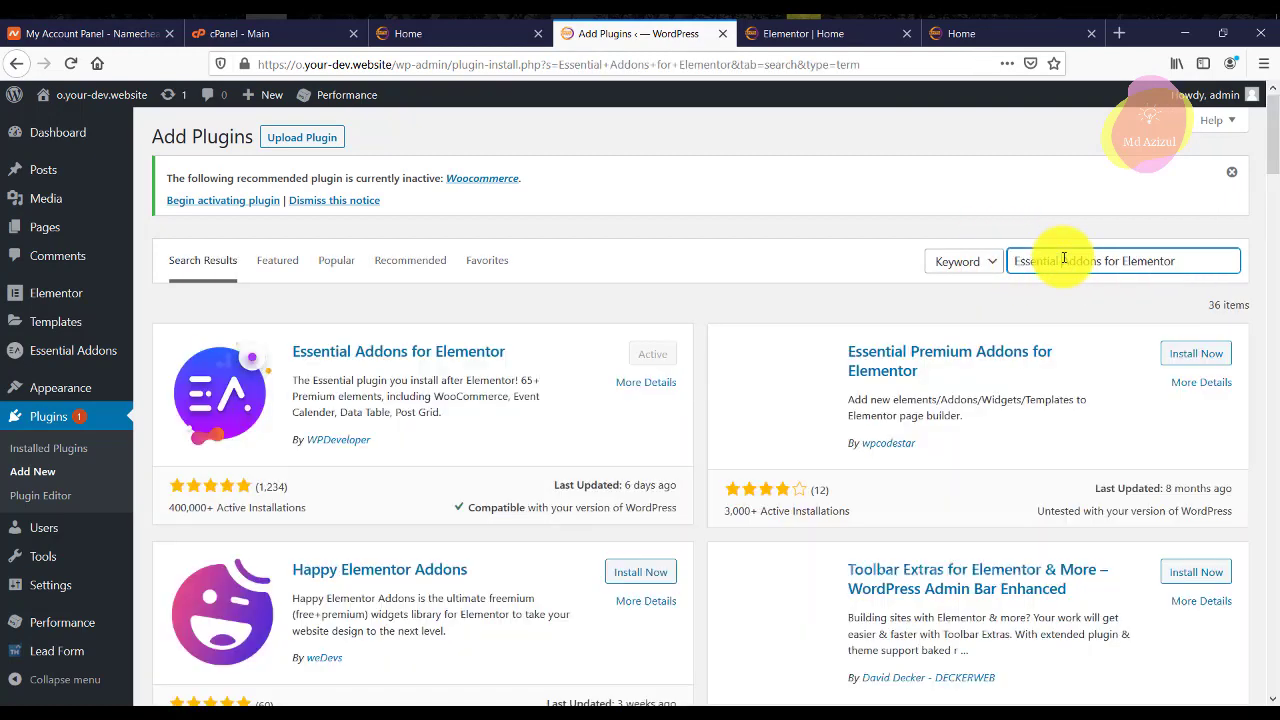
Search the plugin directory for 'elementor' and copy the search term.
{"action": "scroll", "coordinate": [736, 348], "scroll_direction": "down", "scroll_amount": 3}
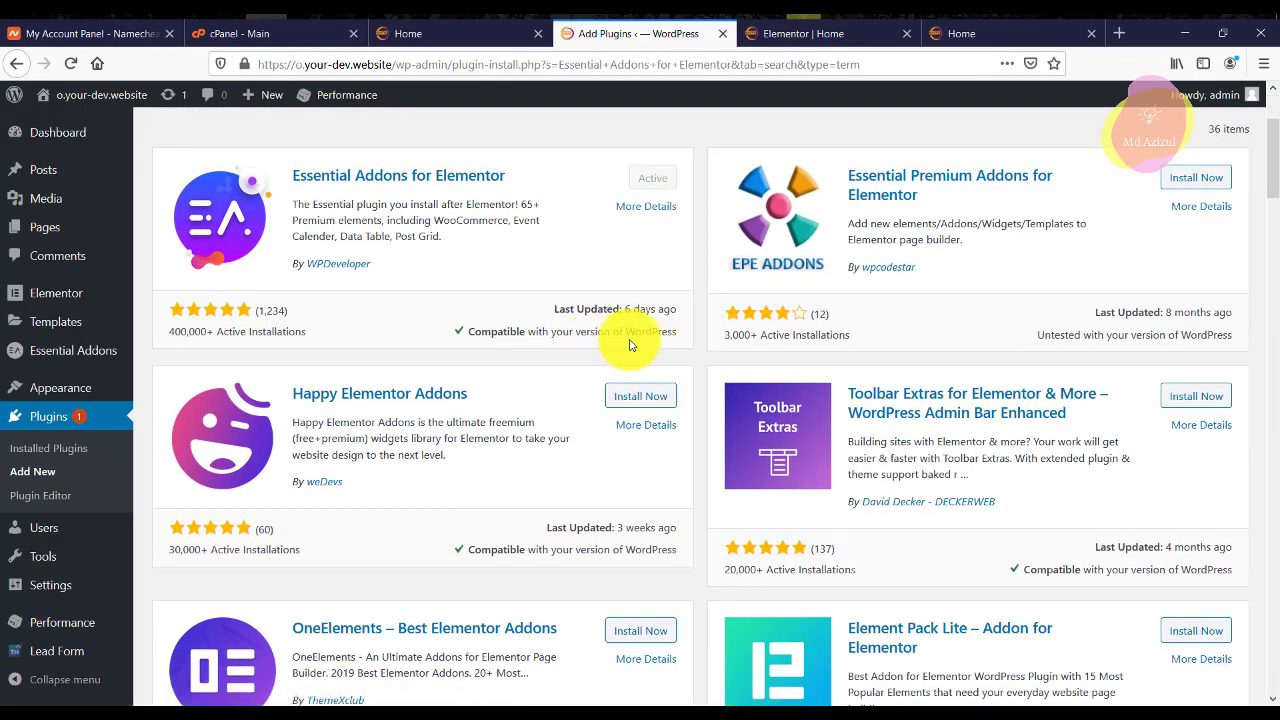
{"action": "scroll", "coordinate": [625, 343], "scroll_direction": "down", "scroll_amount": 3}
{"action": "scroll", "coordinate": [629, 346], "scroll_direction": "up", "scroll_amount": 6}
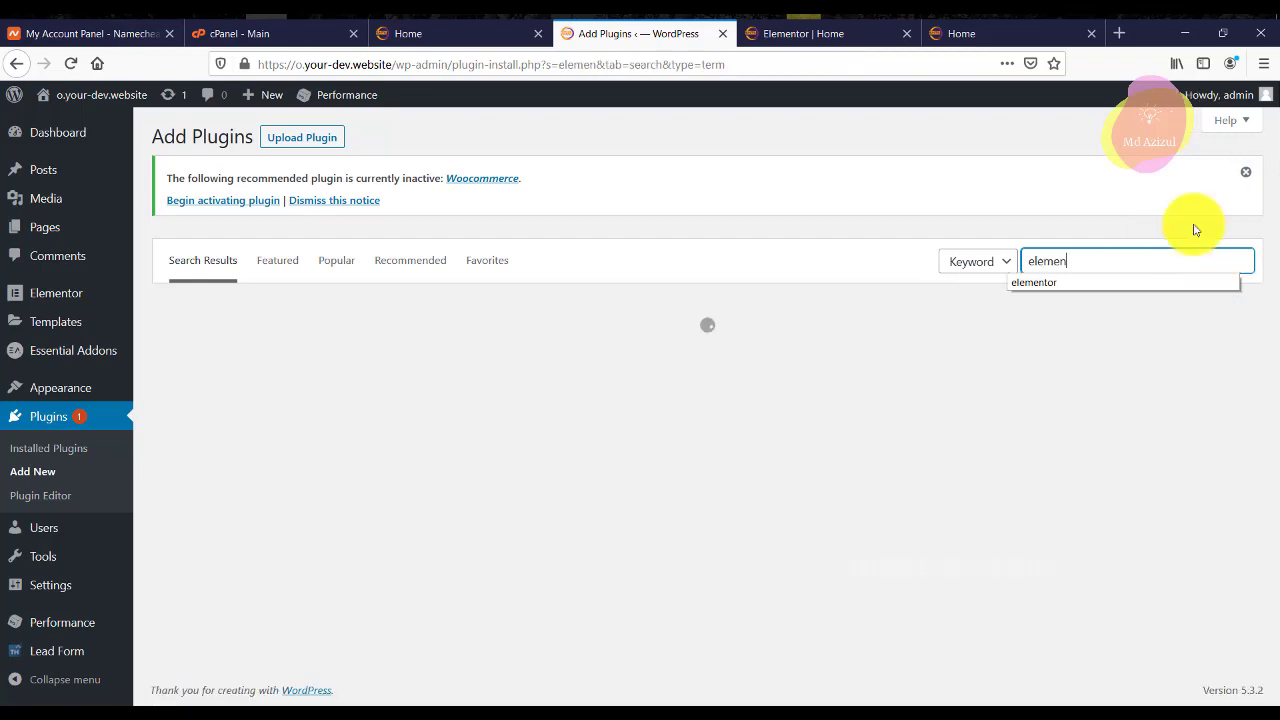
{"action": "left_click", "coordinate": [1070, 284]}
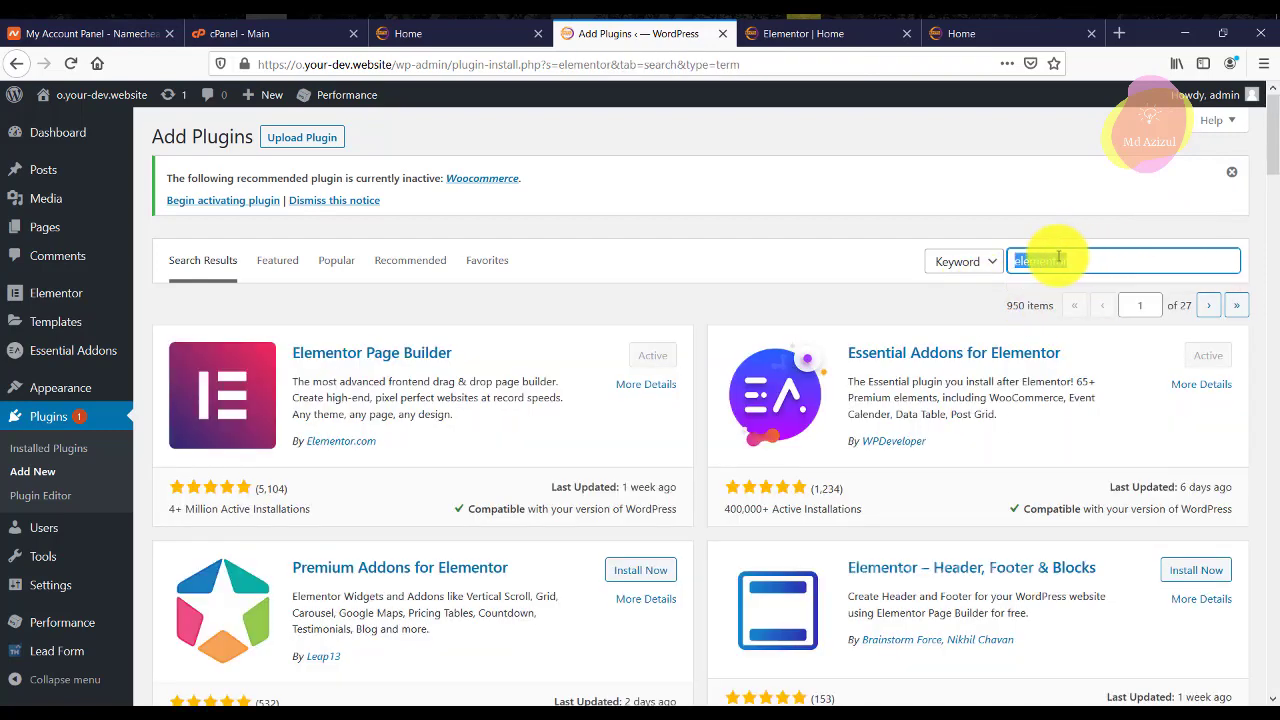
{"action": "right_click", "coordinate": [1058, 257]}
{"action": "left_click", "coordinate": [1094, 297]}
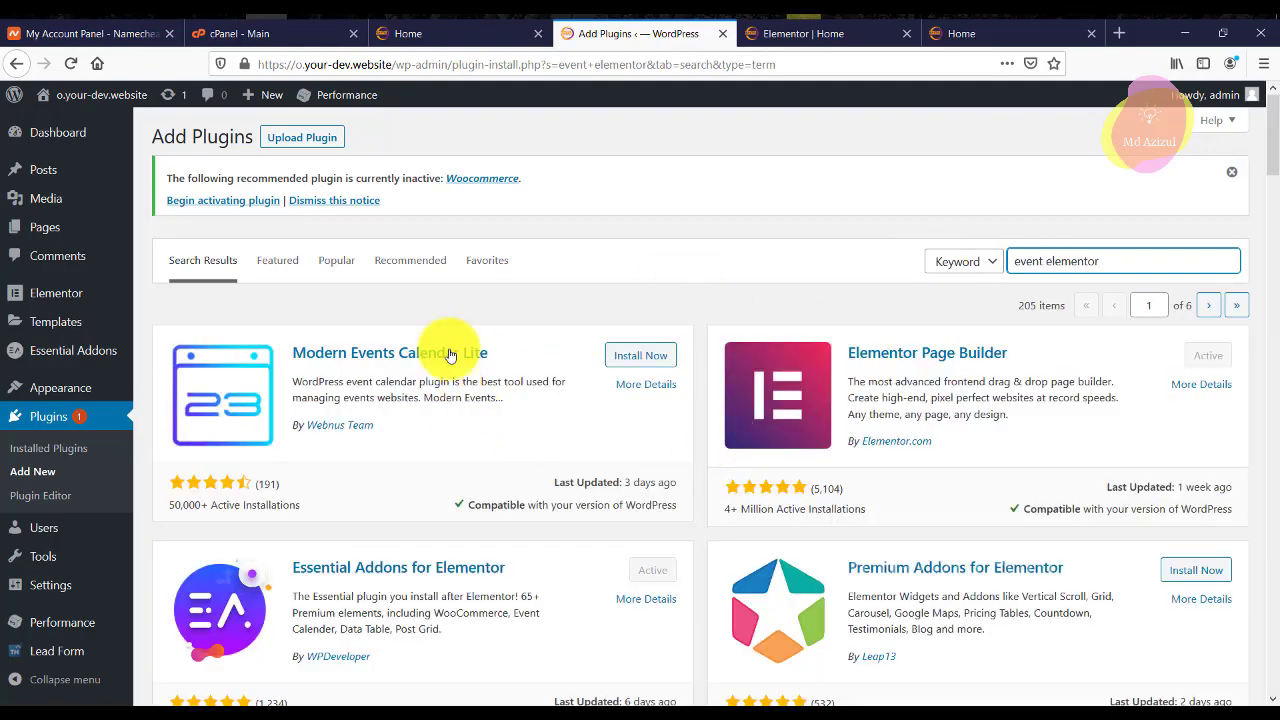
Review the Elementor add-on search results, then return to the Elementor editor.
{"action": "scroll", "coordinate": [783, 430], "scroll_direction": "down", "scroll_amount": 3}
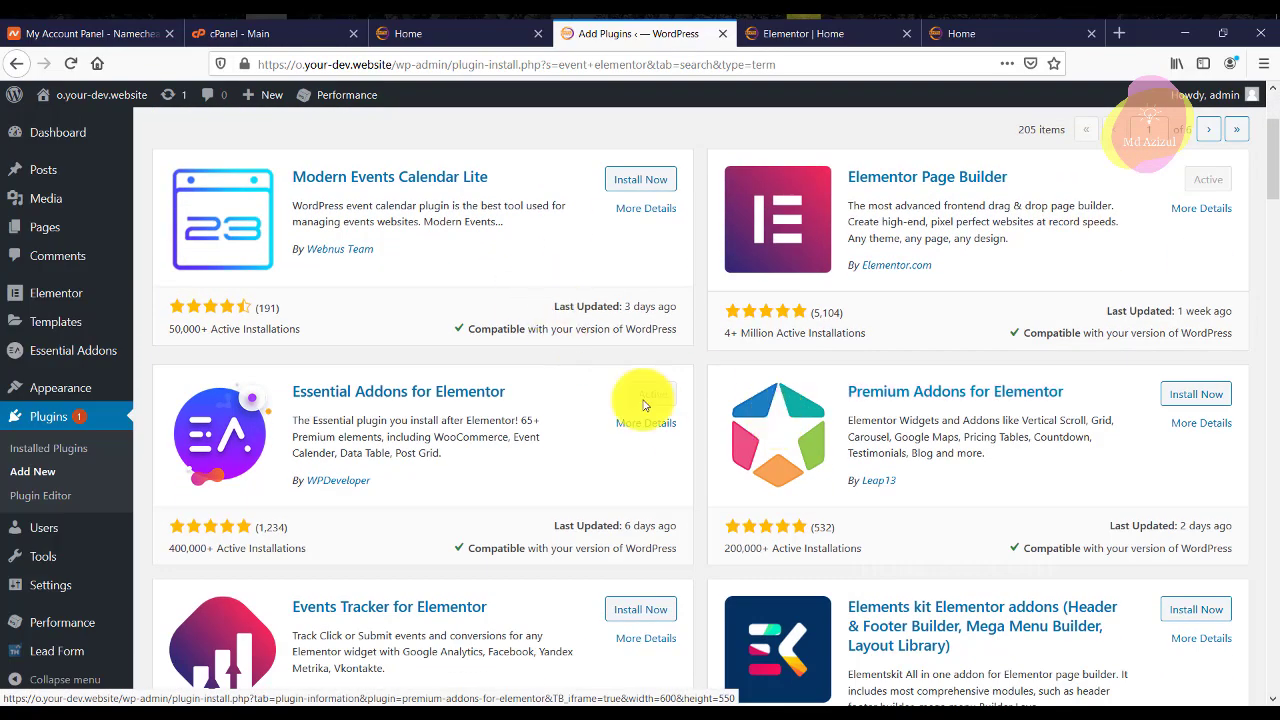
{"action": "scroll", "coordinate": [679, 428], "scroll_direction": "down", "scroll_amount": 3}
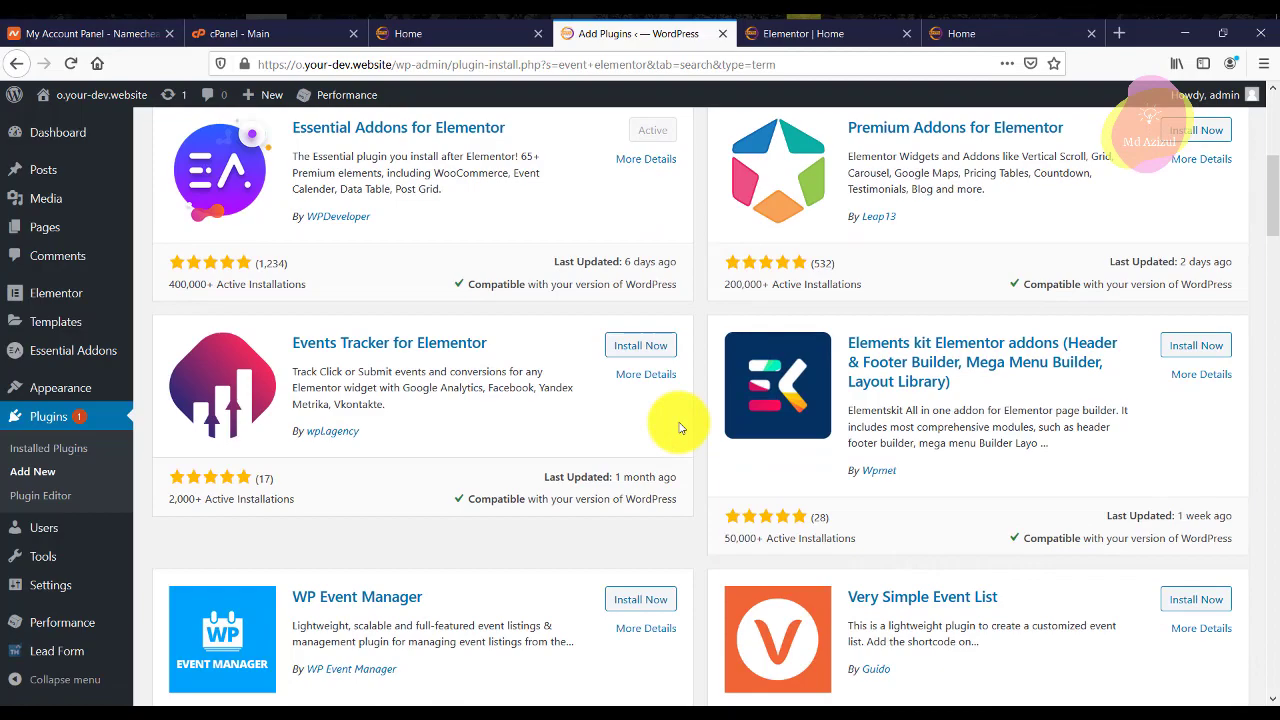
{"action": "scroll", "coordinate": [679, 428], "scroll_direction": "down", "scroll_amount": 5}
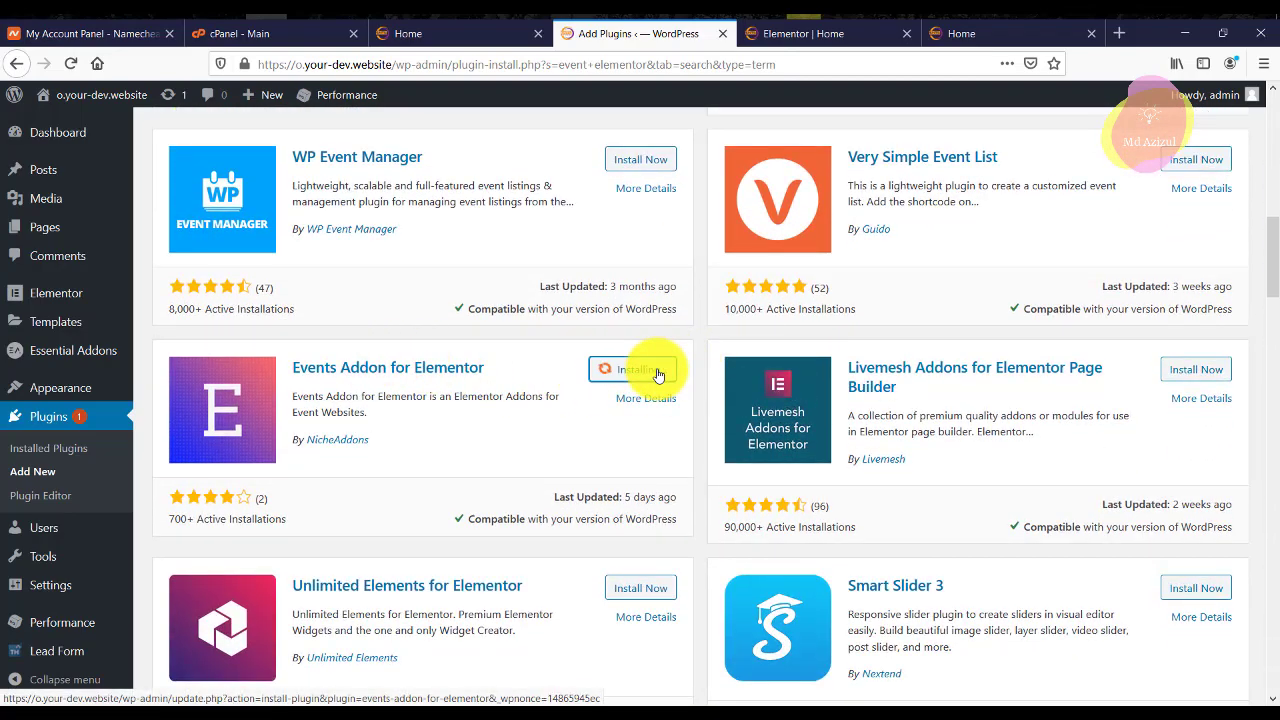
{"action": "scroll", "coordinate": [971, 398], "scroll_direction": "up", "scroll_amount": 8}
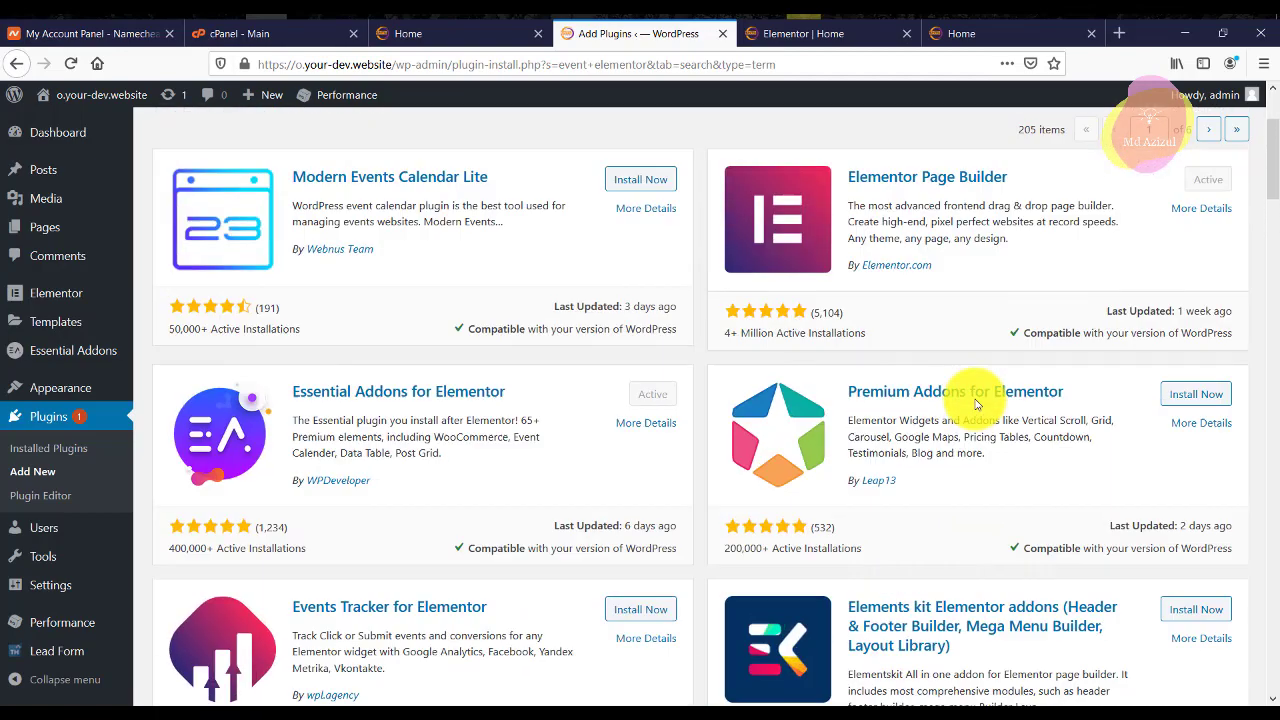
{"action": "scroll", "coordinate": [794, 334], "scroll_direction": "up", "scroll_amount": 2}
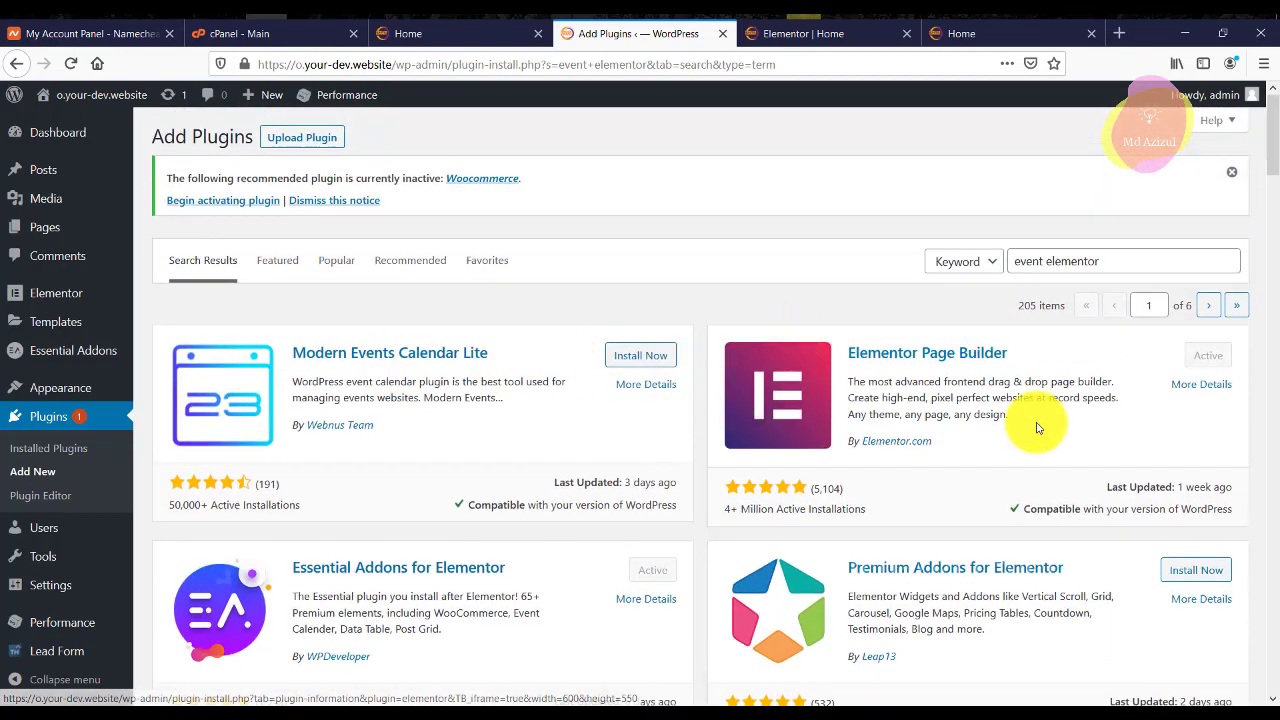
{"action": "scroll", "coordinate": [1037, 428], "scroll_direction": "down", "scroll_amount": 2}
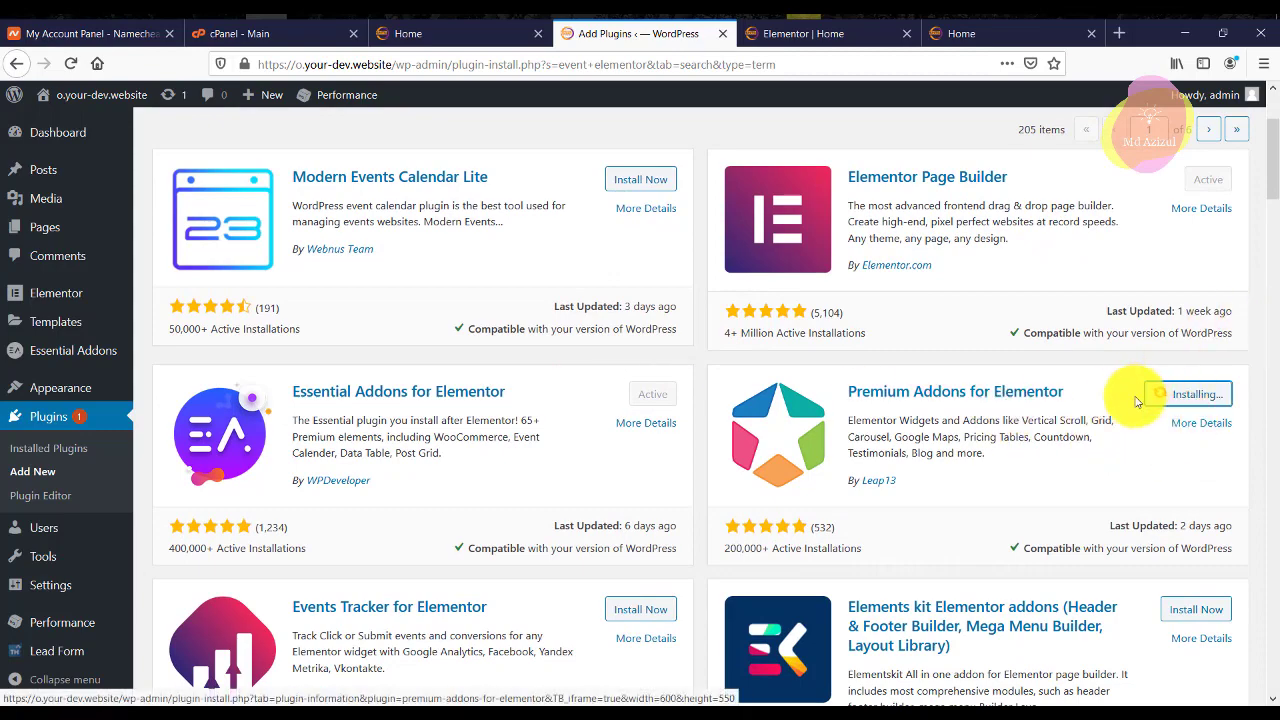
{"action": "scroll", "coordinate": [823, 409], "scroll_direction": "down", "scroll_amount": 8}
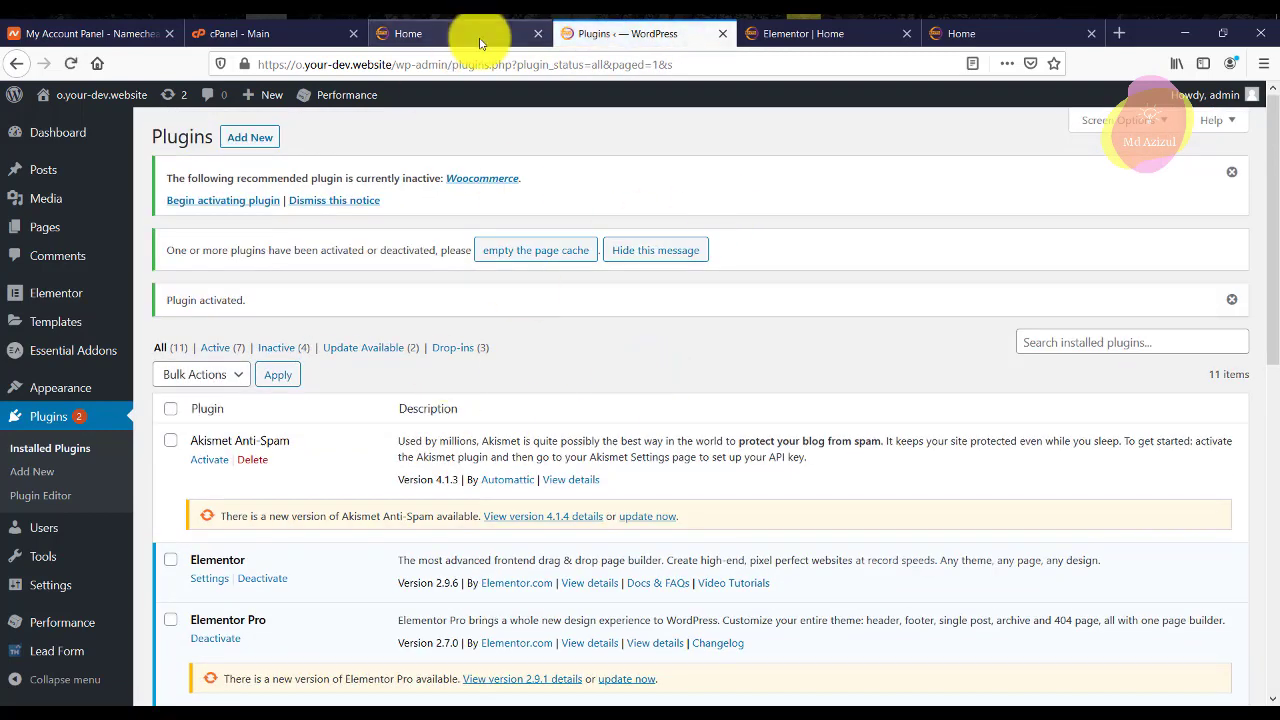
{"action": "left_click", "coordinate": [800, 33]}
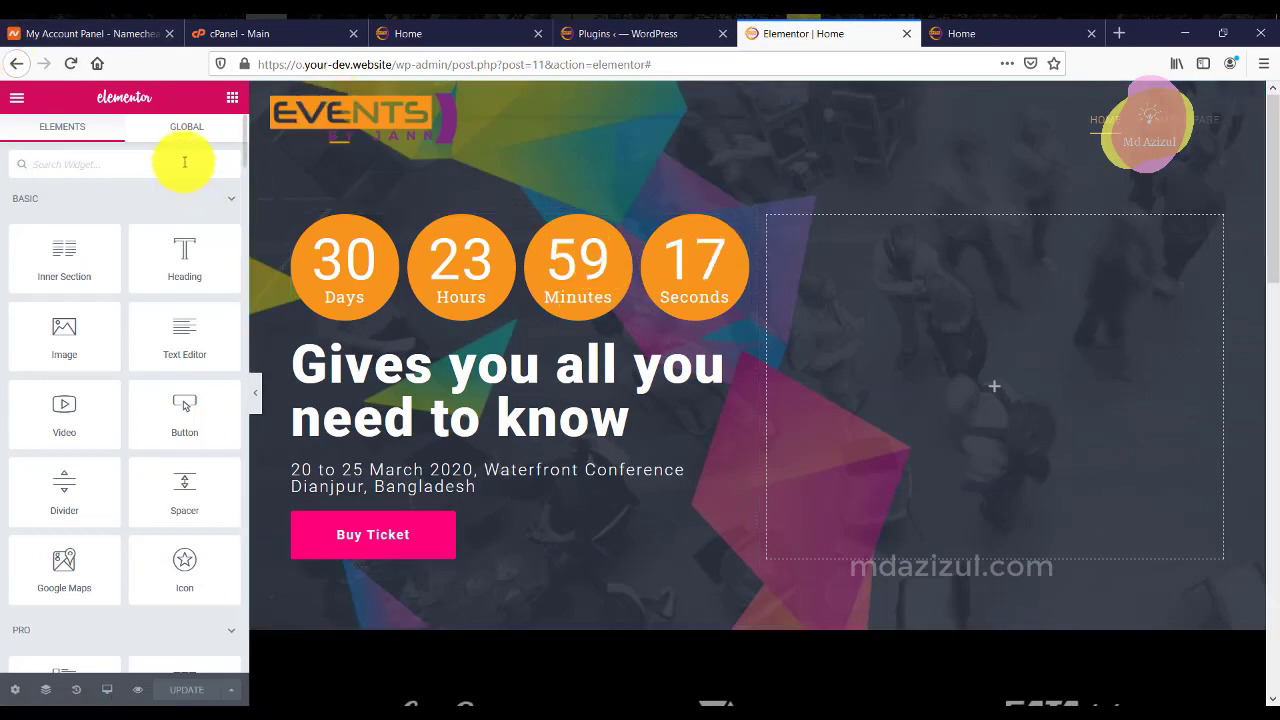
Search widgets for 'team' and drop a Team and a Team Single widget into Event Speakers.
{"action": "type", "text": "te"}
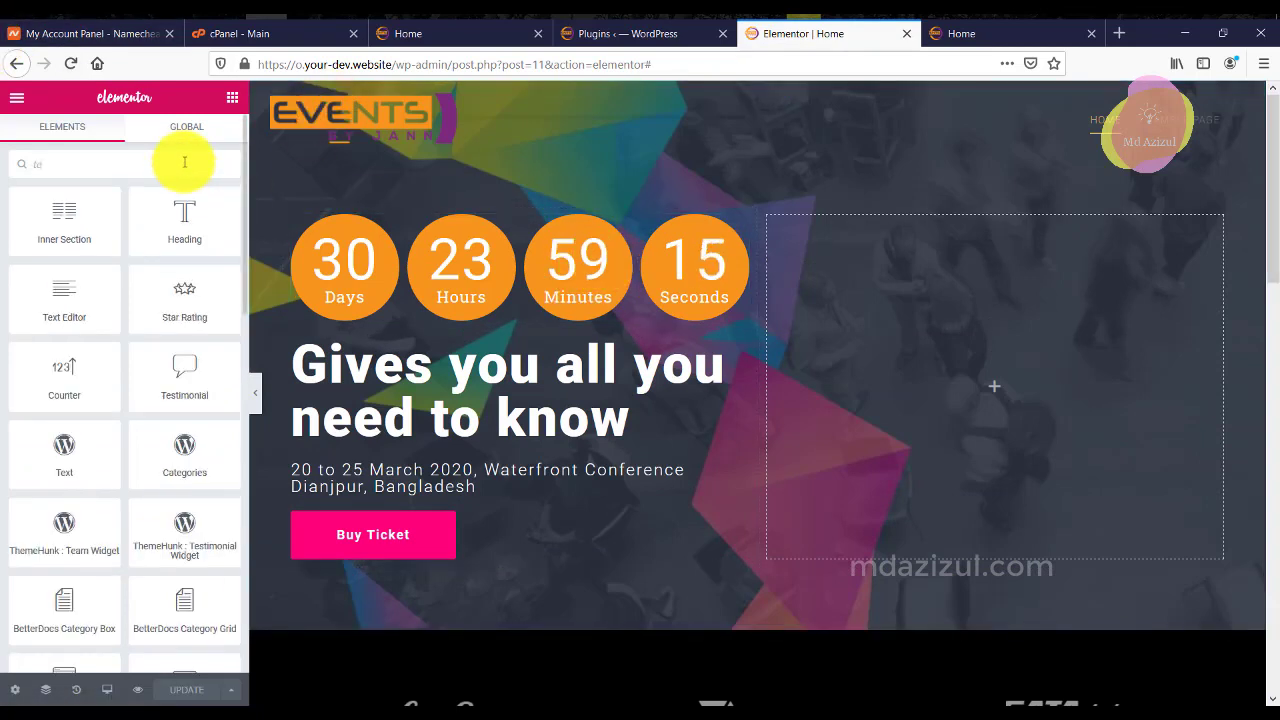
{"action": "type", "text": "am"}
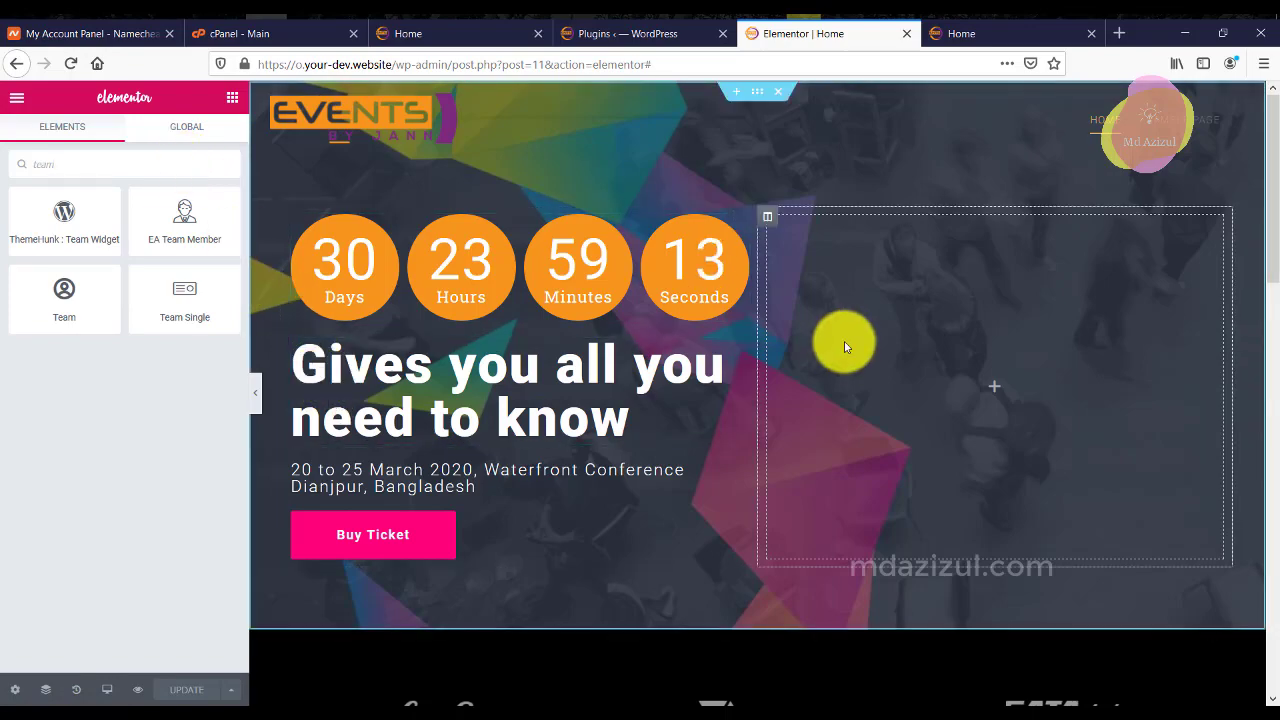
{"action": "scroll", "coordinate": [837, 343], "scroll_direction": "down", "scroll_amount": 10}
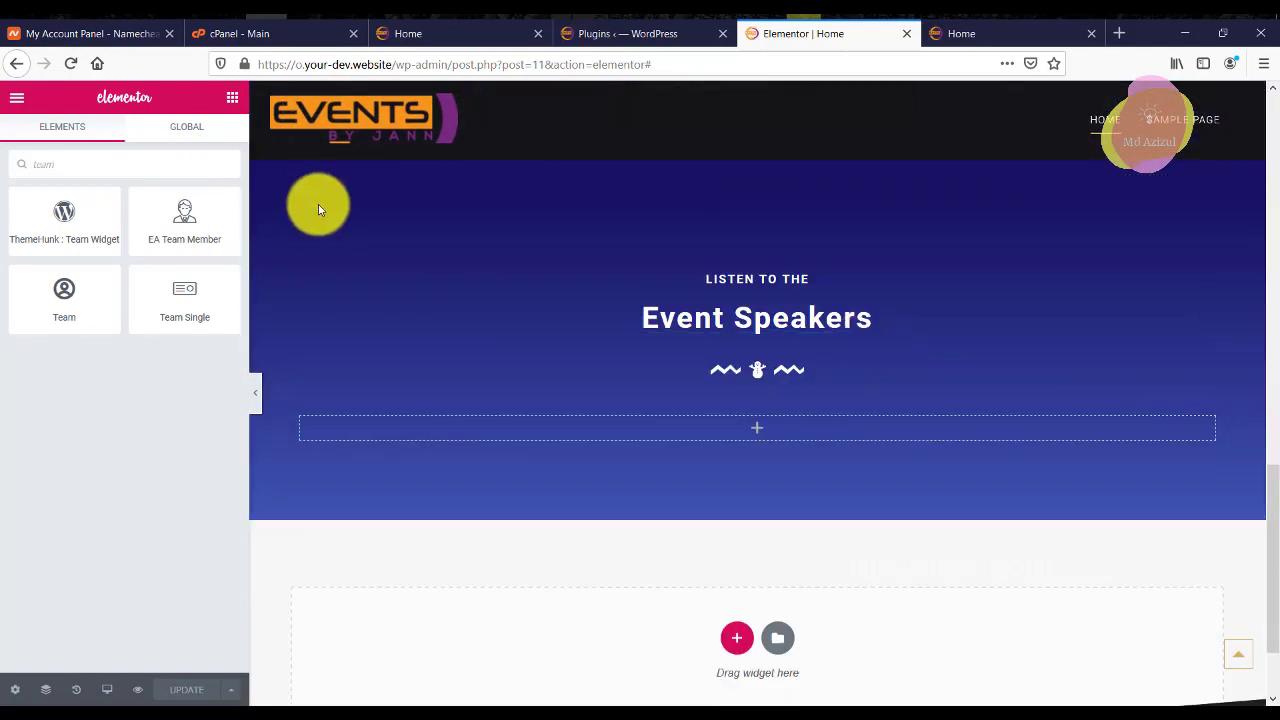
{"action": "left_click_drag", "start_coordinate": [57, 306], "coordinate": [646, 429]}
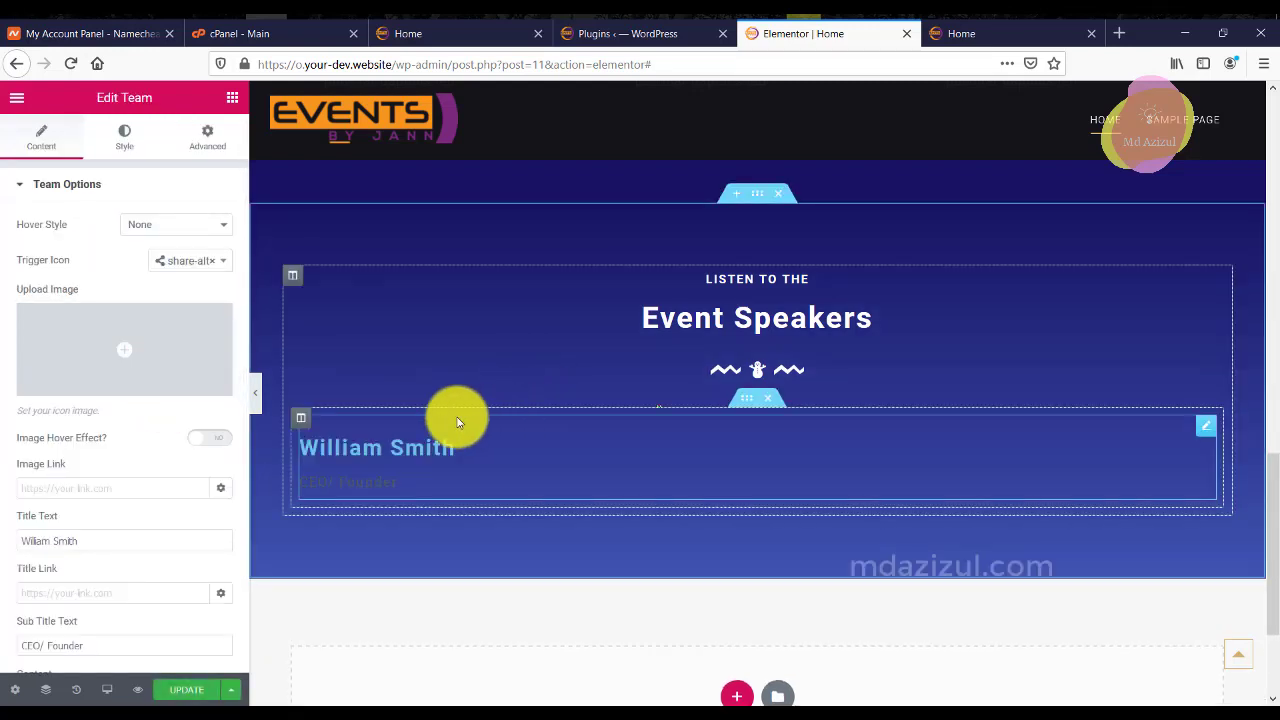
{"action": "left_click", "coordinate": [230, 99]}
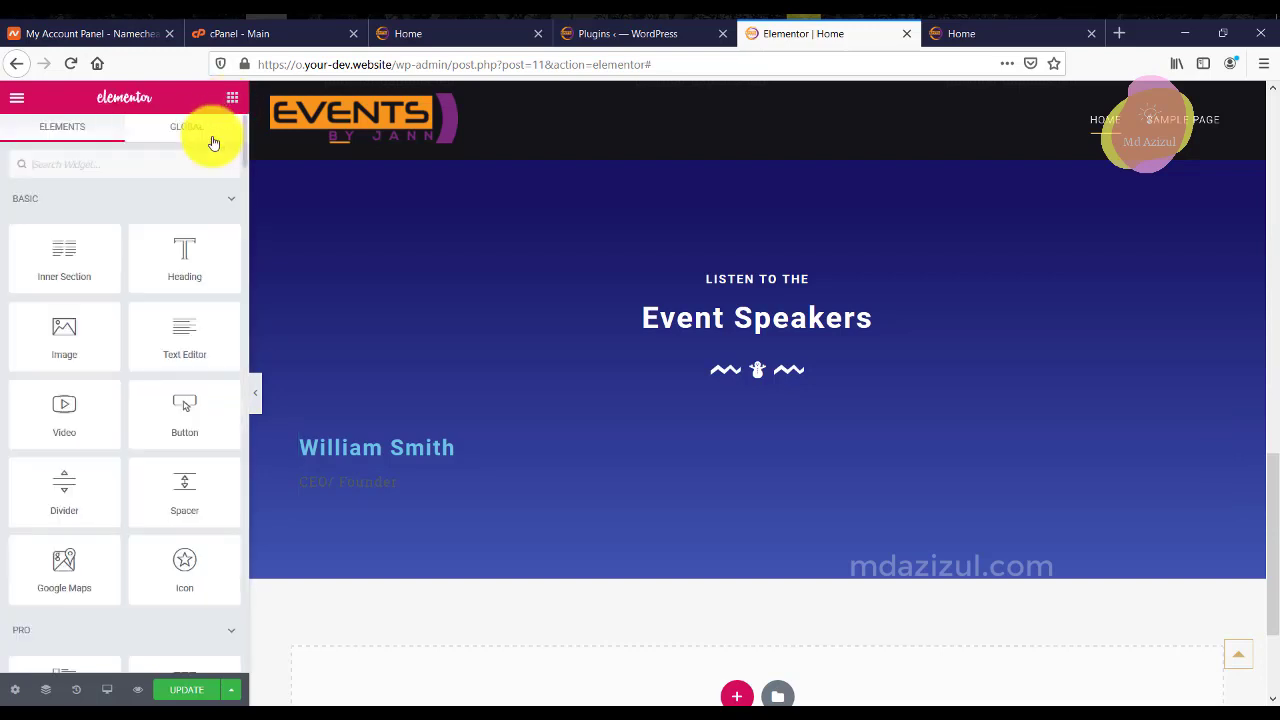
{"action": "type", "text": "team"}
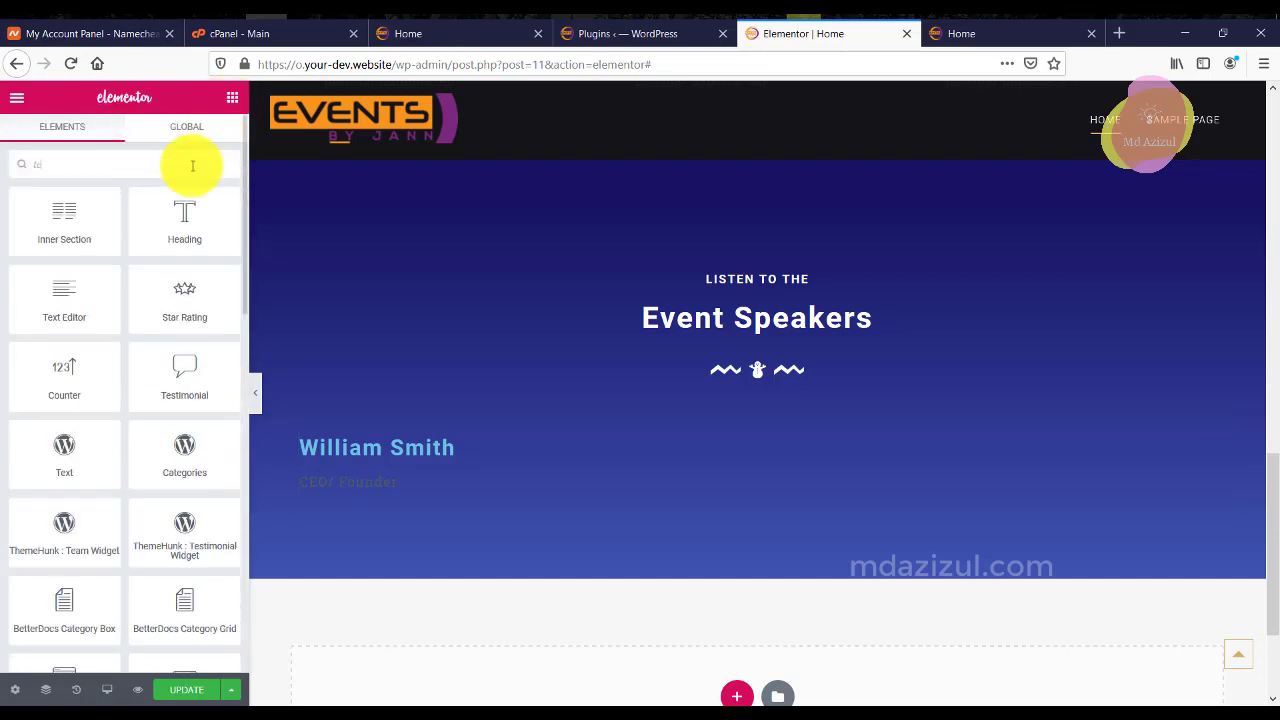
{"action": "left_click_drag", "start_coordinate": [194, 297], "coordinate": [650, 420]}
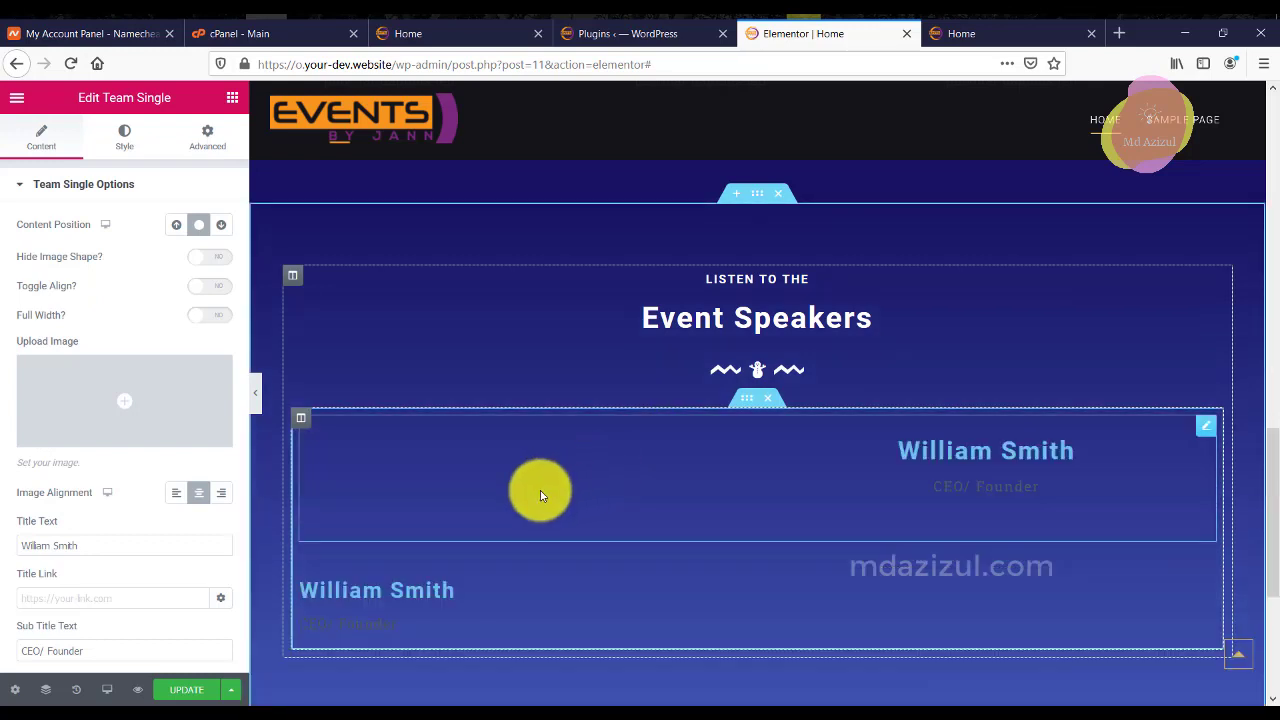
Set the speaker card's image to the Events logo.
{"action": "left_click", "coordinate": [80, 406]}
{"action": "left_click", "coordinate": [211, 419]}
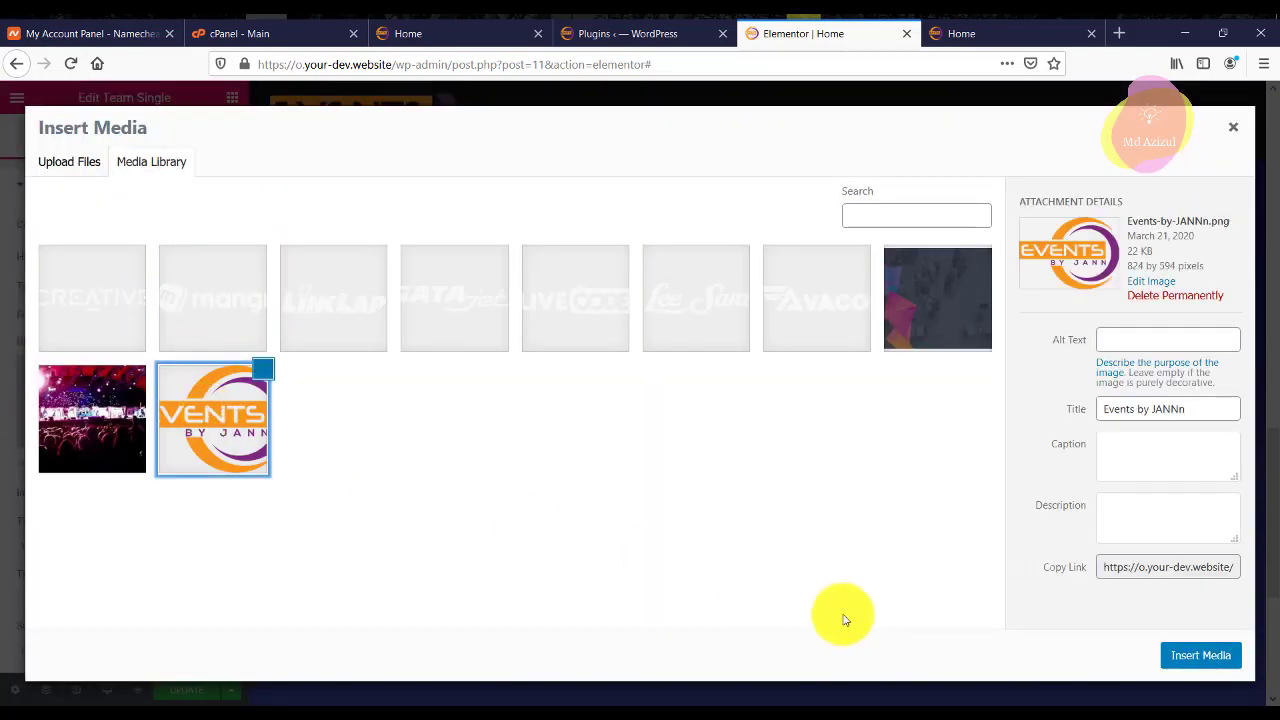
{"action": "left_click", "coordinate": [1200, 655]}
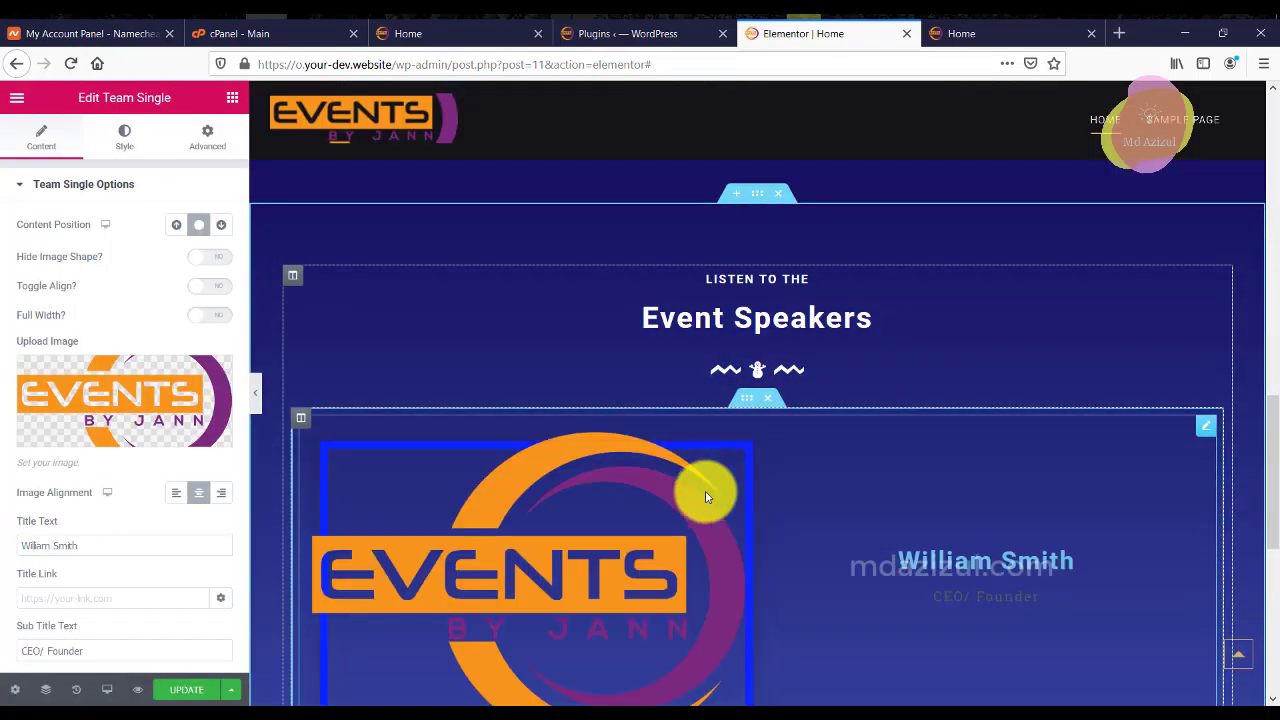
{"action": "scroll", "coordinate": [962, 452], "scroll_direction": "down", "scroll_amount": 1}
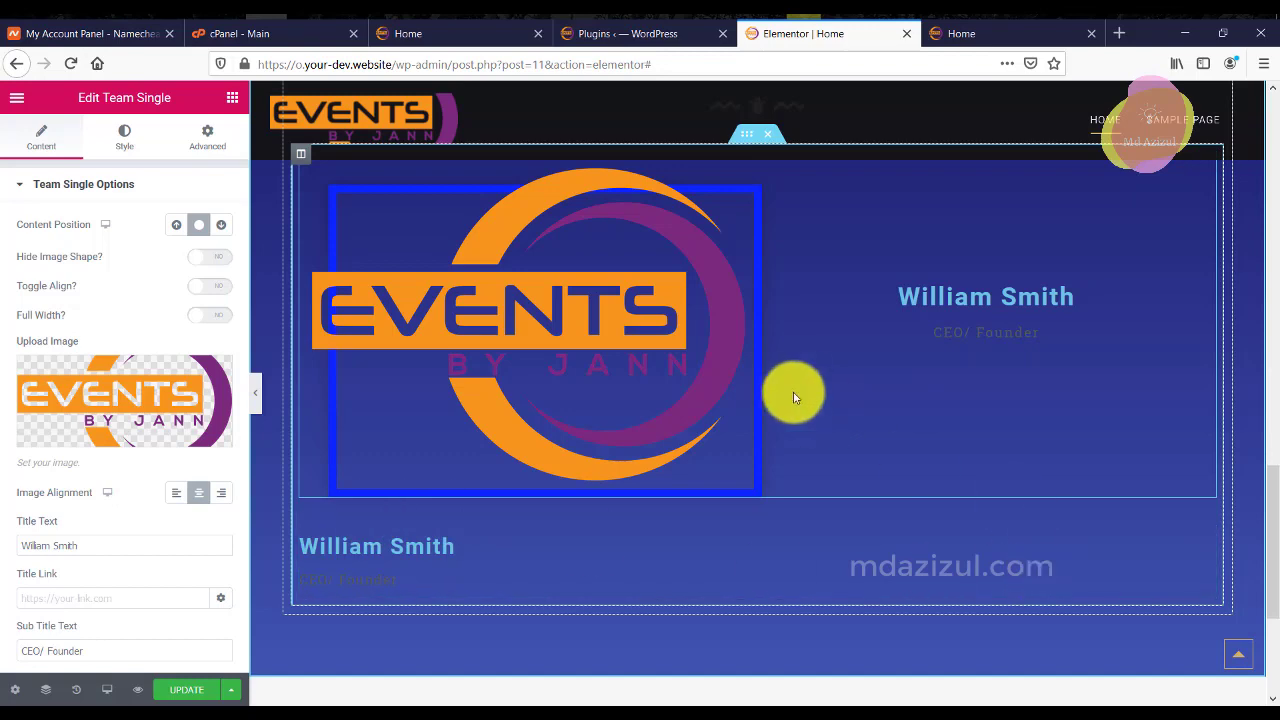
{"action": "scroll", "coordinate": [818, 419], "scroll_direction": "up", "scroll_amount": 2}
{"action": "scroll", "coordinate": [880, 475], "scroll_direction": "down", "scroll_amount": 4}
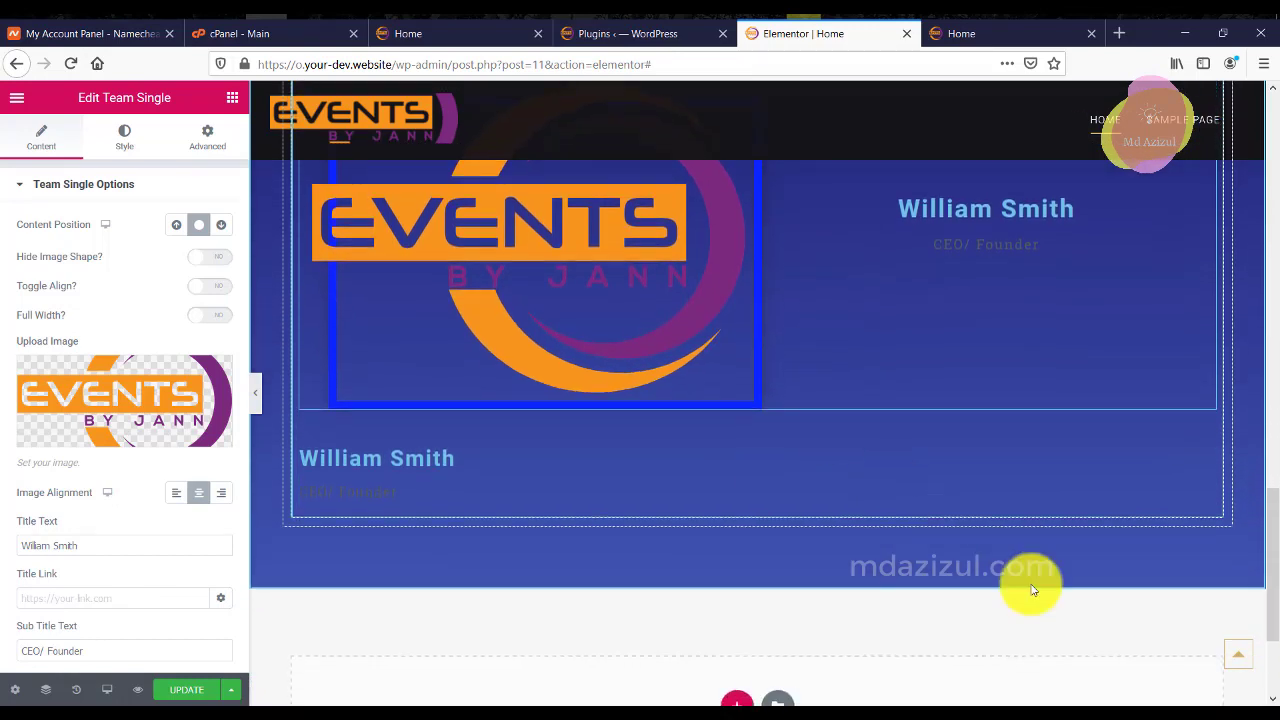
{"action": "scroll", "coordinate": [1208, 434], "scroll_direction": "up", "scroll_amount": 3}
{"action": "scroll", "coordinate": [1208, 551], "scroll_direction": "down", "scroll_amount": 3}
Delete the lower Team widget and the Team Single widget.
{"action": "right_click", "coordinate": [1207, 444]}
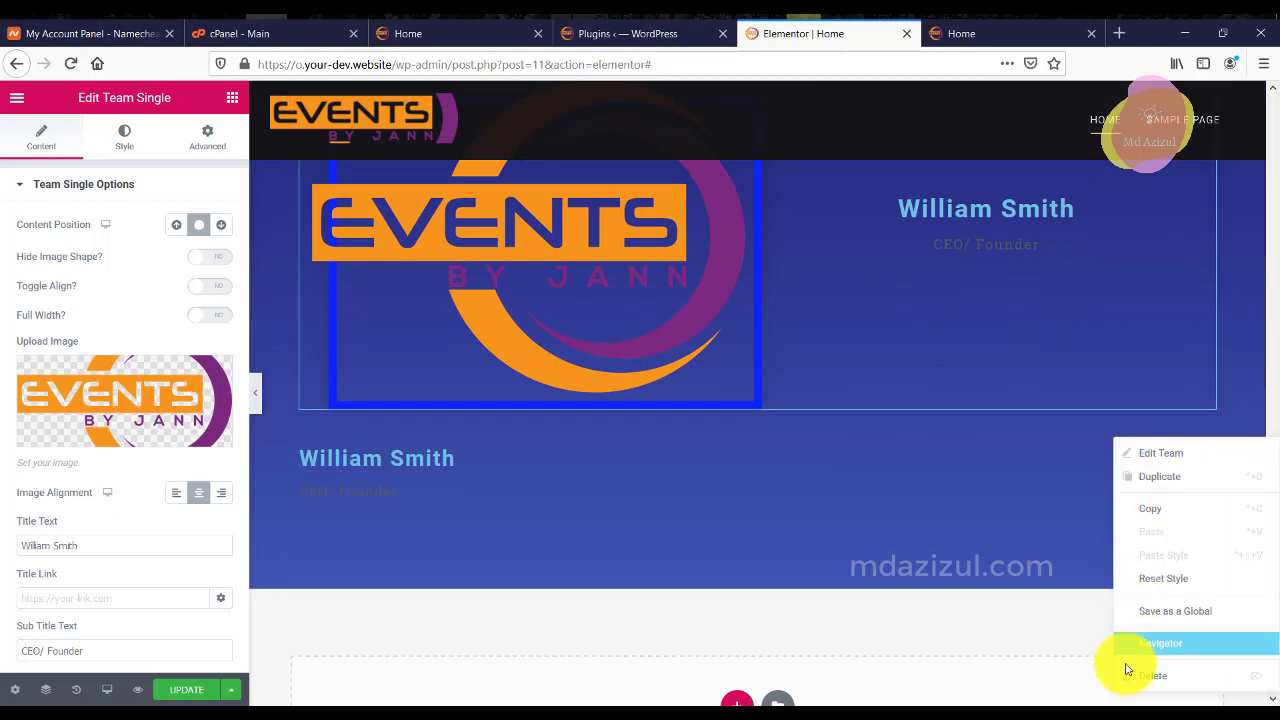
{"action": "left_click", "coordinate": [1134, 677]}
{"action": "scroll", "coordinate": [683, 343], "scroll_direction": "up", "scroll_amount": 2}
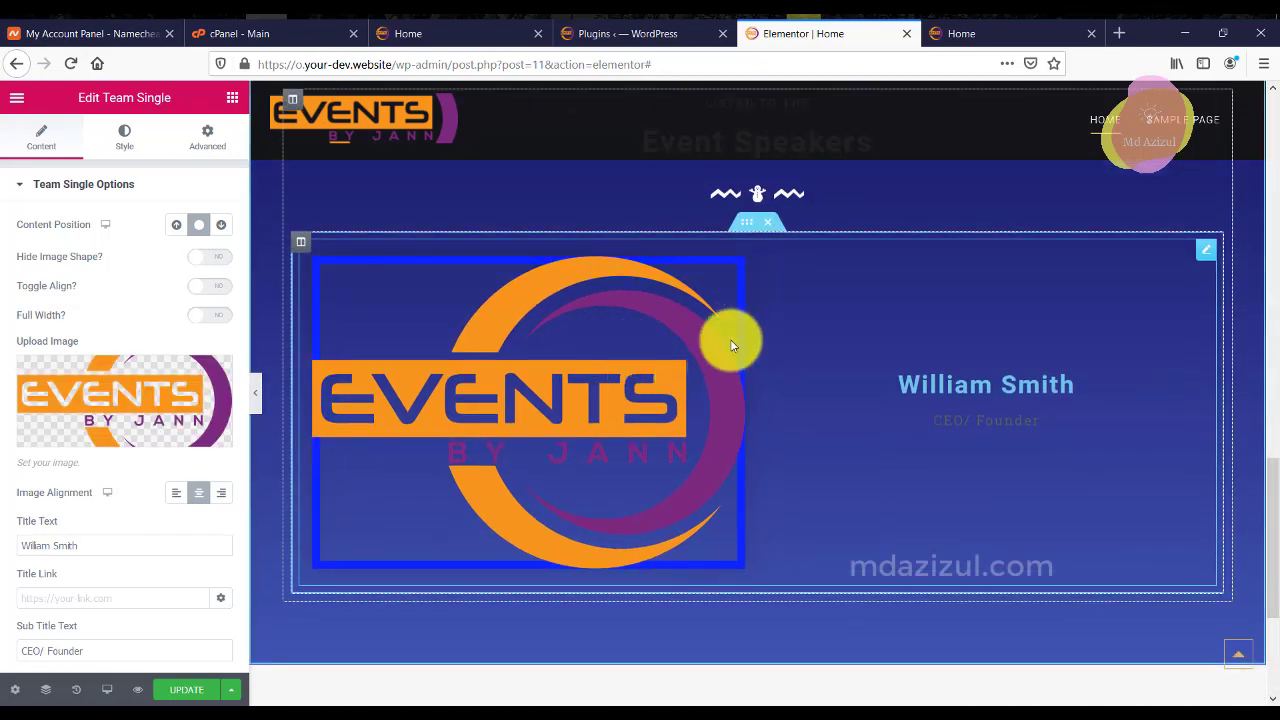
{"action": "right_click", "coordinate": [1194, 251]}
{"action": "left_click", "coordinate": [1143, 490]}
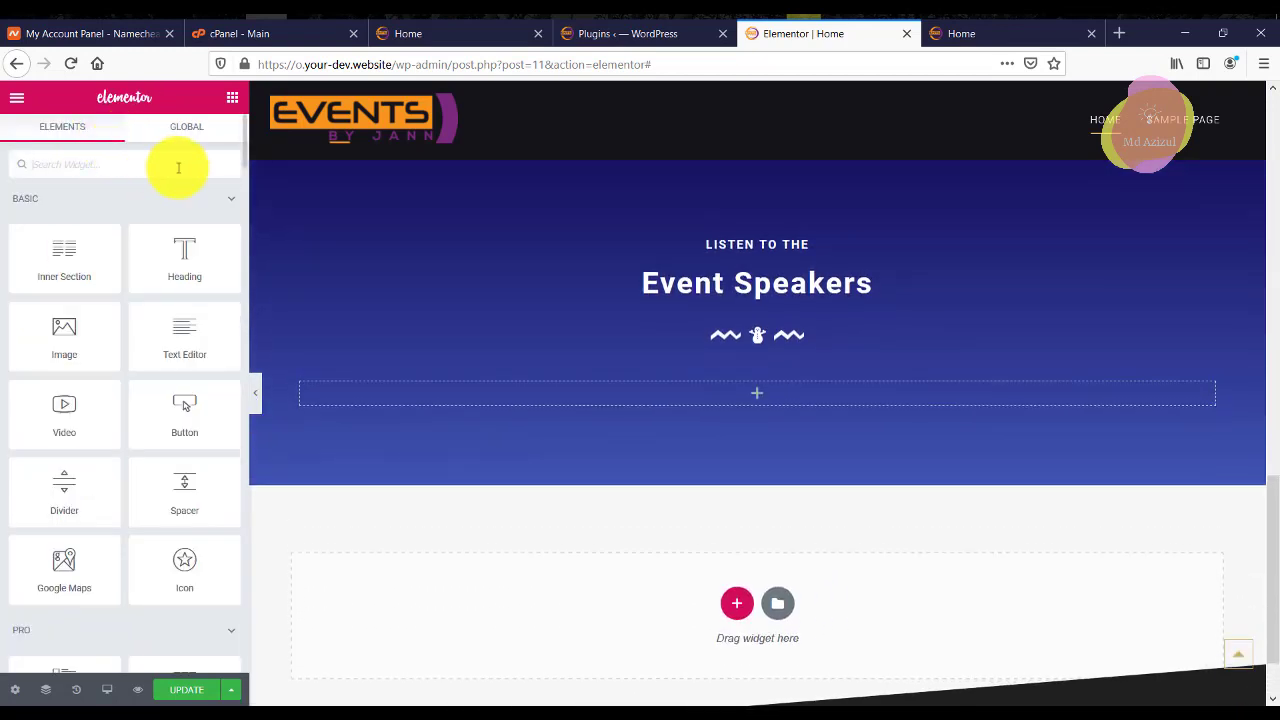
Add a Team Single widget to the empty Event Speakers section.
{"action": "left_click", "coordinate": [179, 167]}
{"action": "type", "text": "team"}
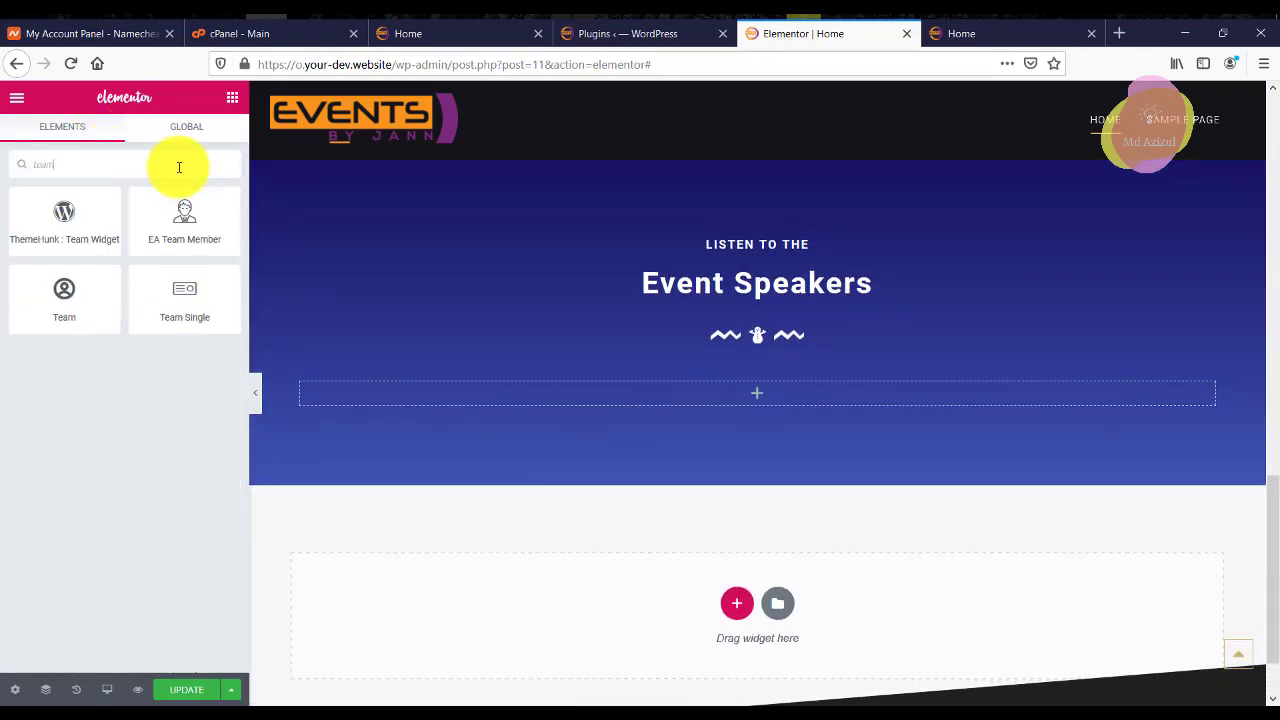
{"action": "left_click_drag", "start_coordinate": [226, 329], "coordinate": [571, 391]}
Upload speaker1.jpg and insert it as the speaker card's photo.
{"action": "left_click", "coordinate": [149, 408]}
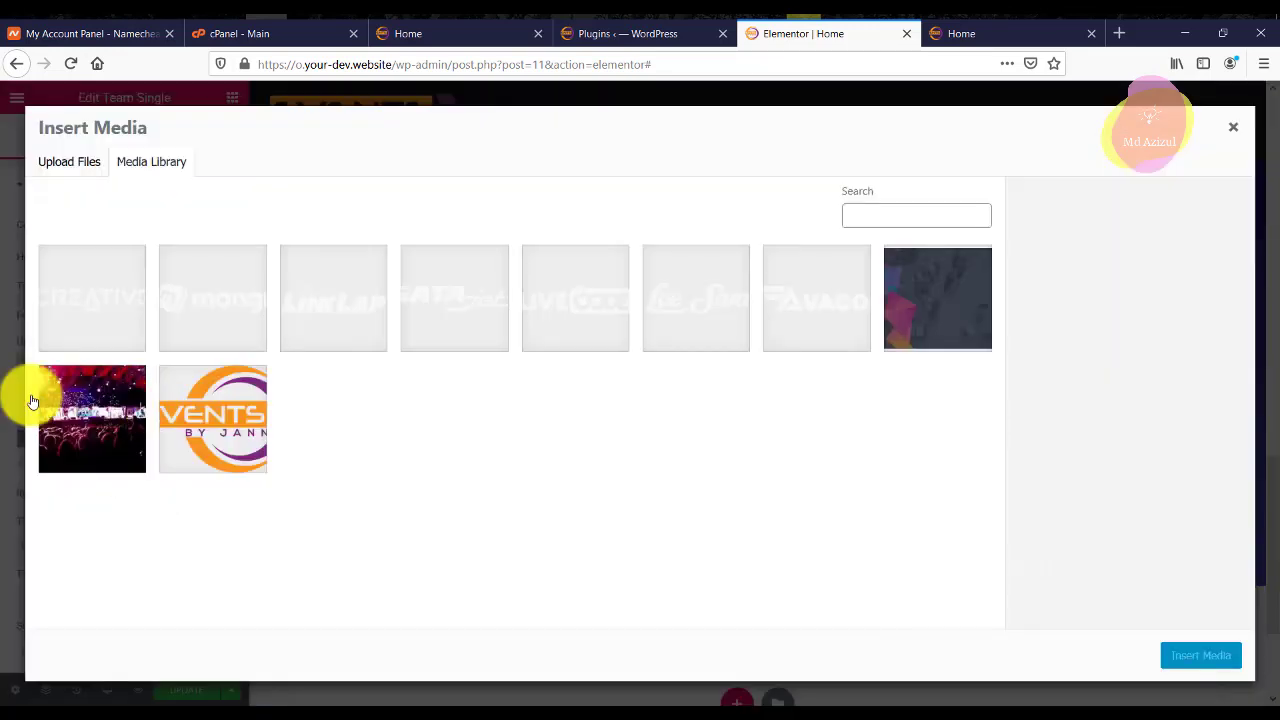
{"action": "left_click", "coordinate": [69, 161]}
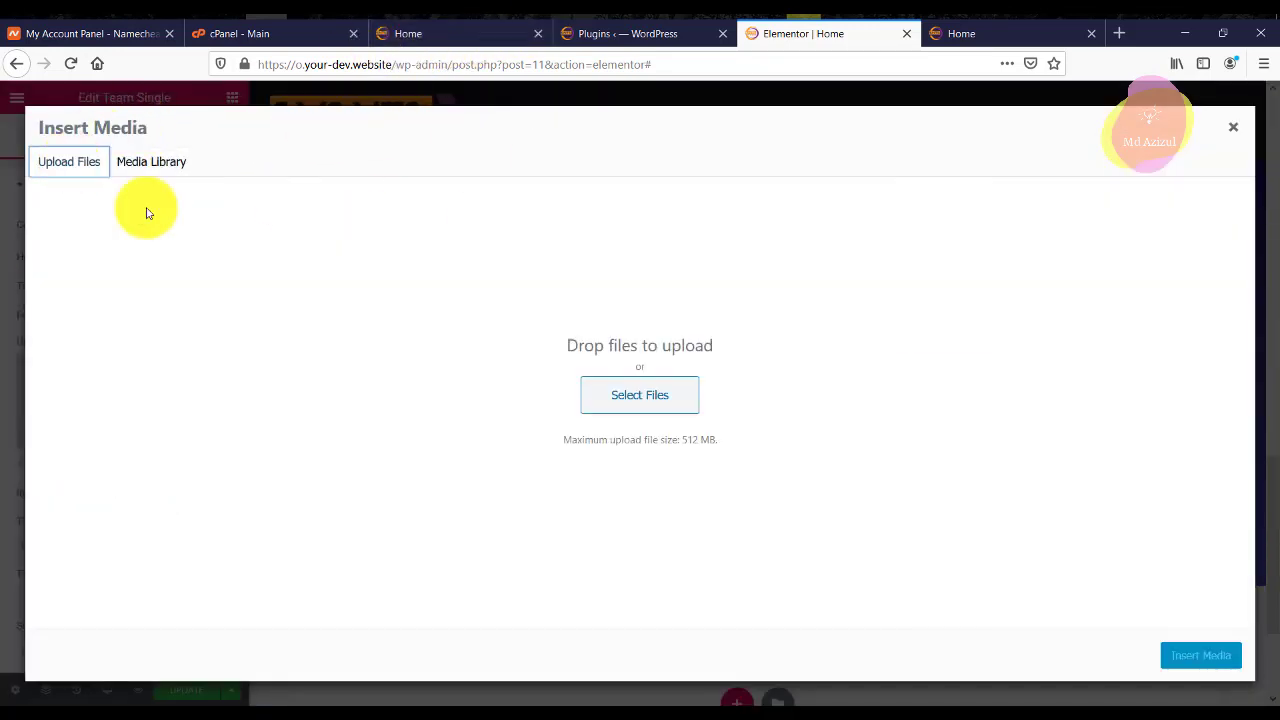
{"action": "left_click", "coordinate": [683, 408]}
{"action": "scroll", "coordinate": [470, 240], "scroll_direction": "down", "scroll_amount": 5}
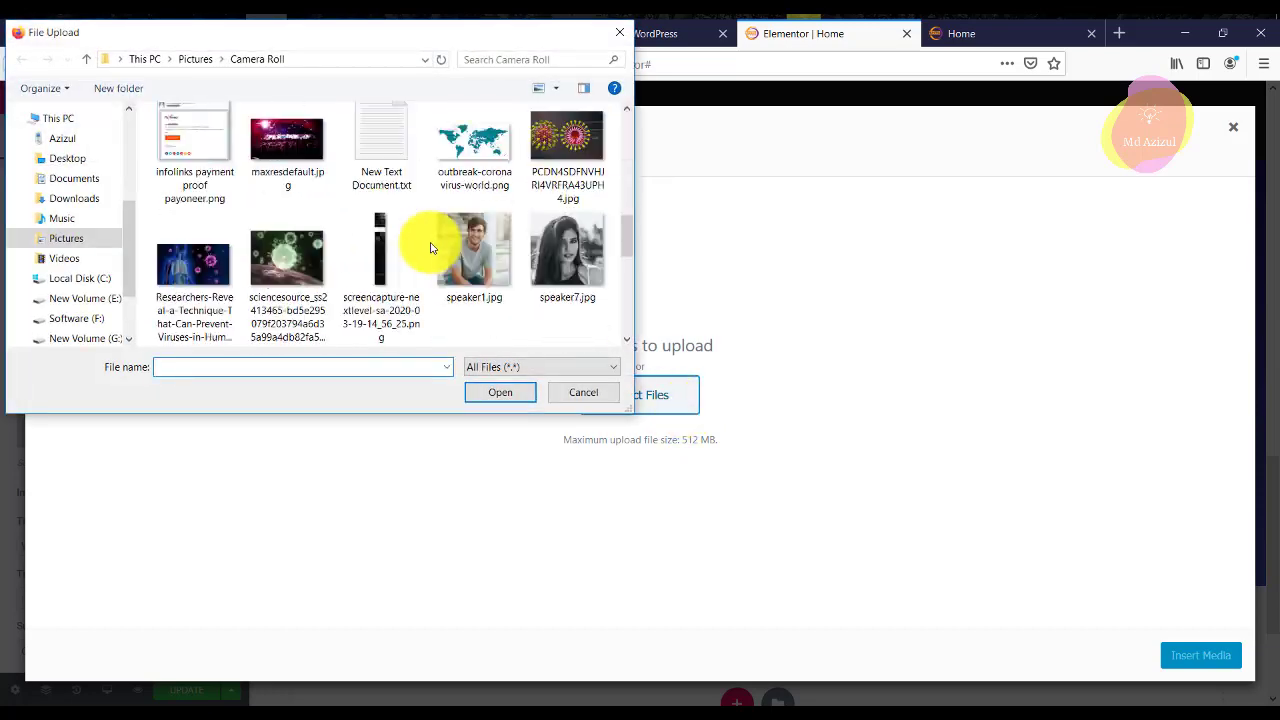
{"action": "scroll", "coordinate": [430, 245], "scroll_direction": "down", "scroll_amount": 2}
{"action": "scroll", "coordinate": [440, 260], "scroll_direction": "up", "scroll_amount": 2}
{"action": "left_click", "coordinate": [474, 262]}
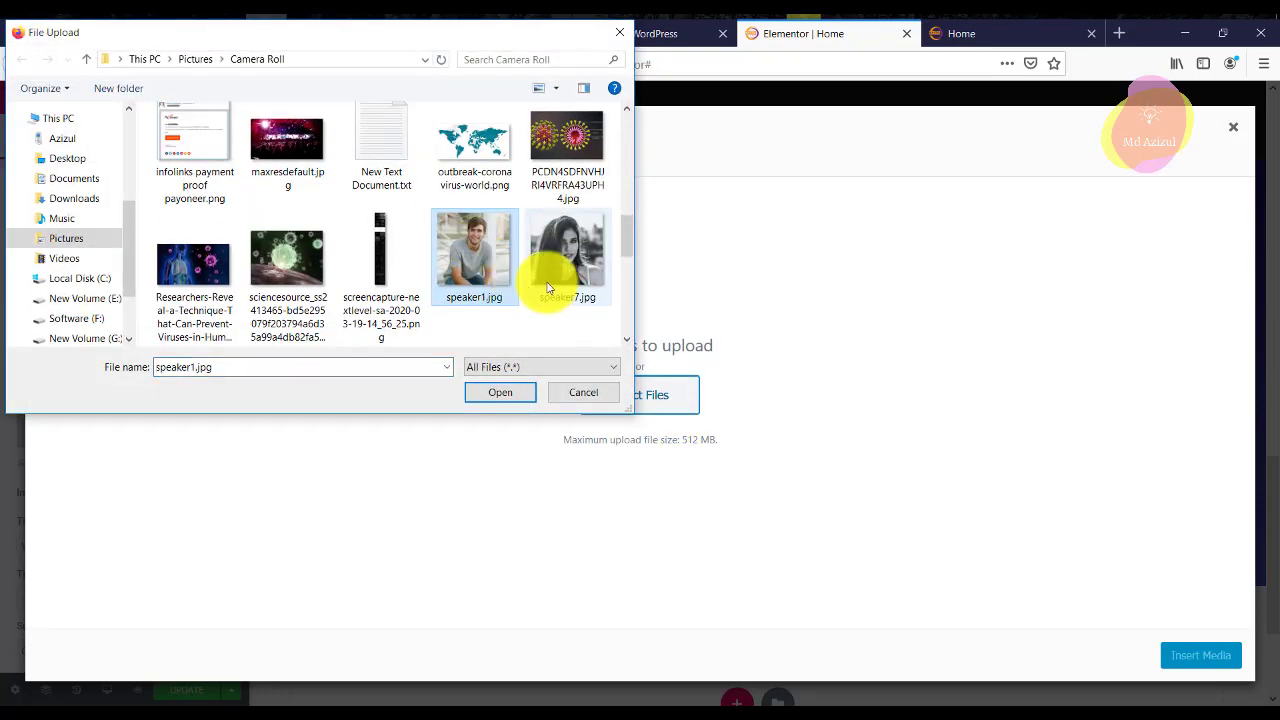
{"action": "left_click", "coordinate": [502, 393]}
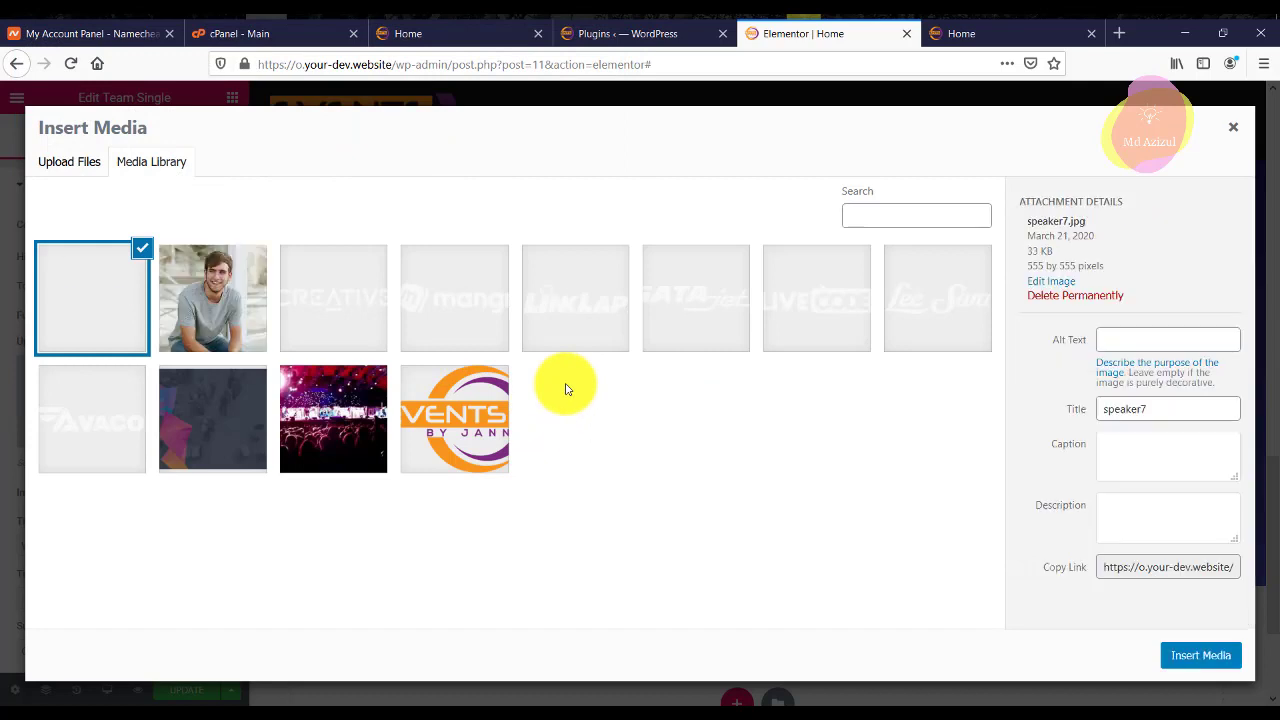
{"action": "left_click", "coordinate": [1190, 656]}
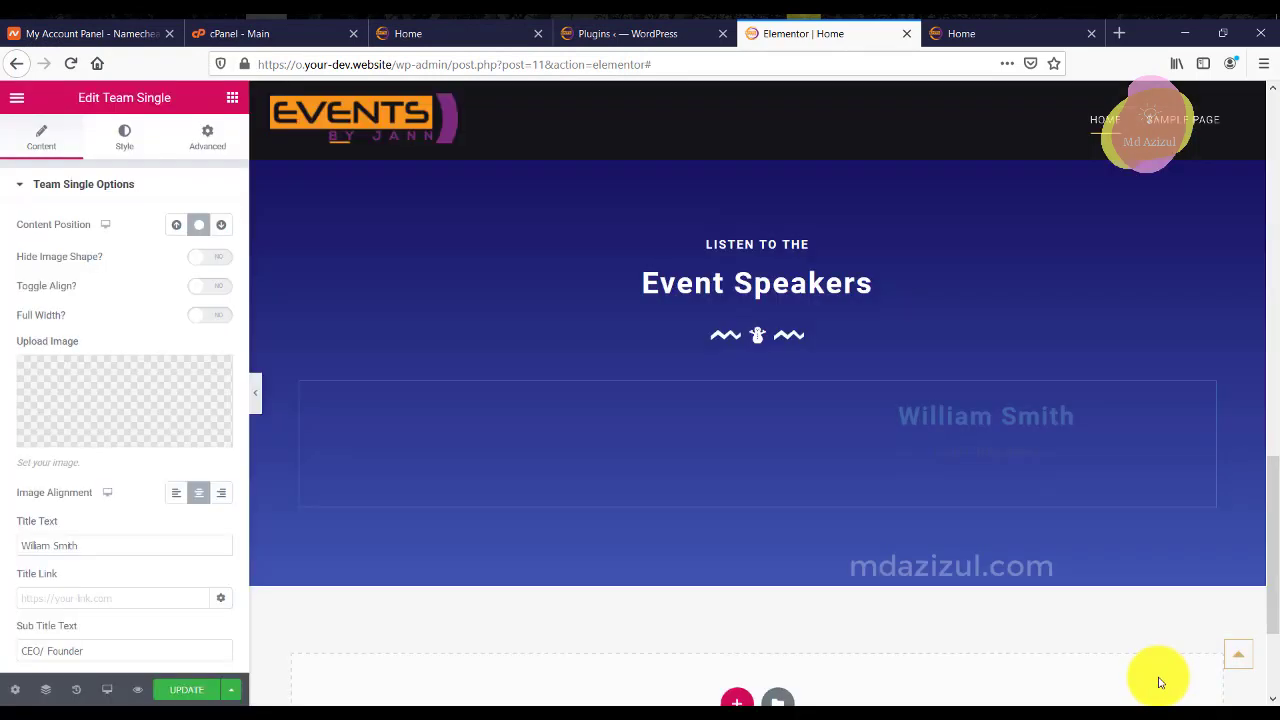
{"action": "scroll", "coordinate": [951, 537], "scroll_direction": "down", "scroll_amount": 2}
{"action": "scroll", "coordinate": [955, 546], "scroll_direction": "down", "scroll_amount": 2}
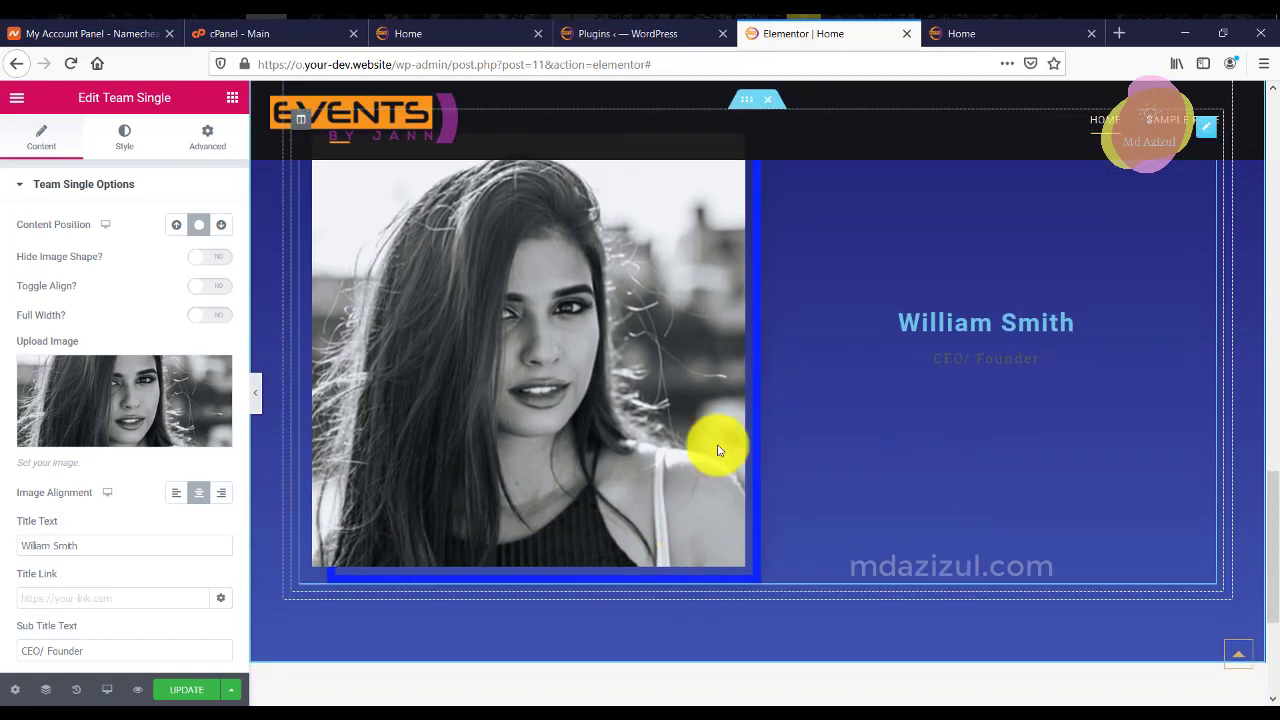
{"action": "scroll", "coordinate": [683, 402], "scroll_direction": "up", "scroll_amount": 3}
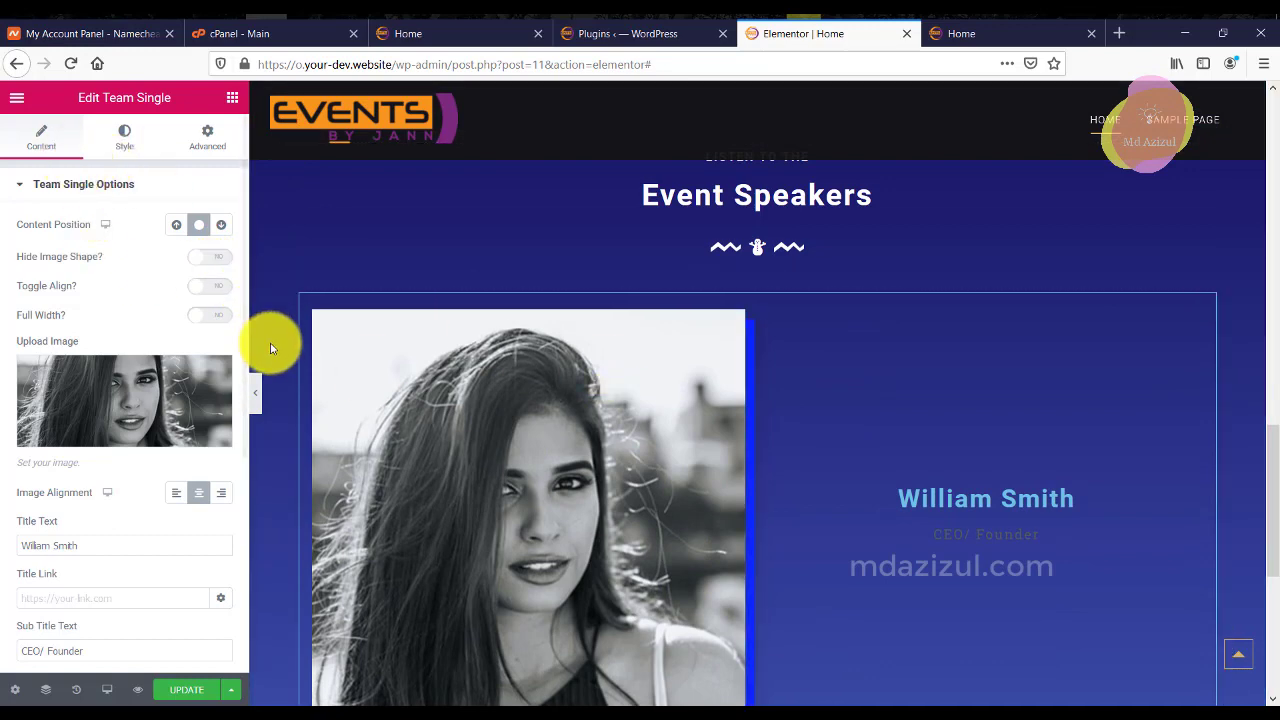
{"action": "right_click", "coordinate": [300, 297]}
Duplicate the speaker column twice so the row holds three William Smith columns.
{"action": "left_click", "coordinate": [330, 336]}
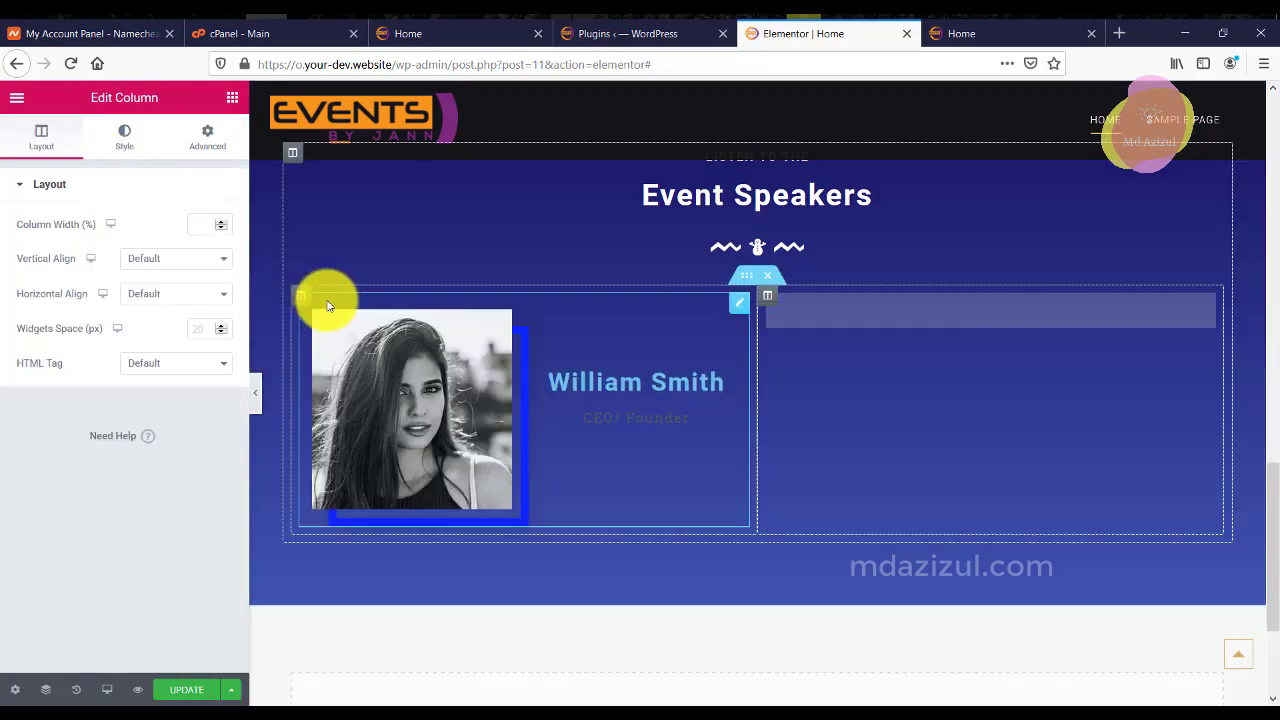
{"action": "right_click", "coordinate": [306, 292]}
{"action": "left_click", "coordinate": [338, 336]}
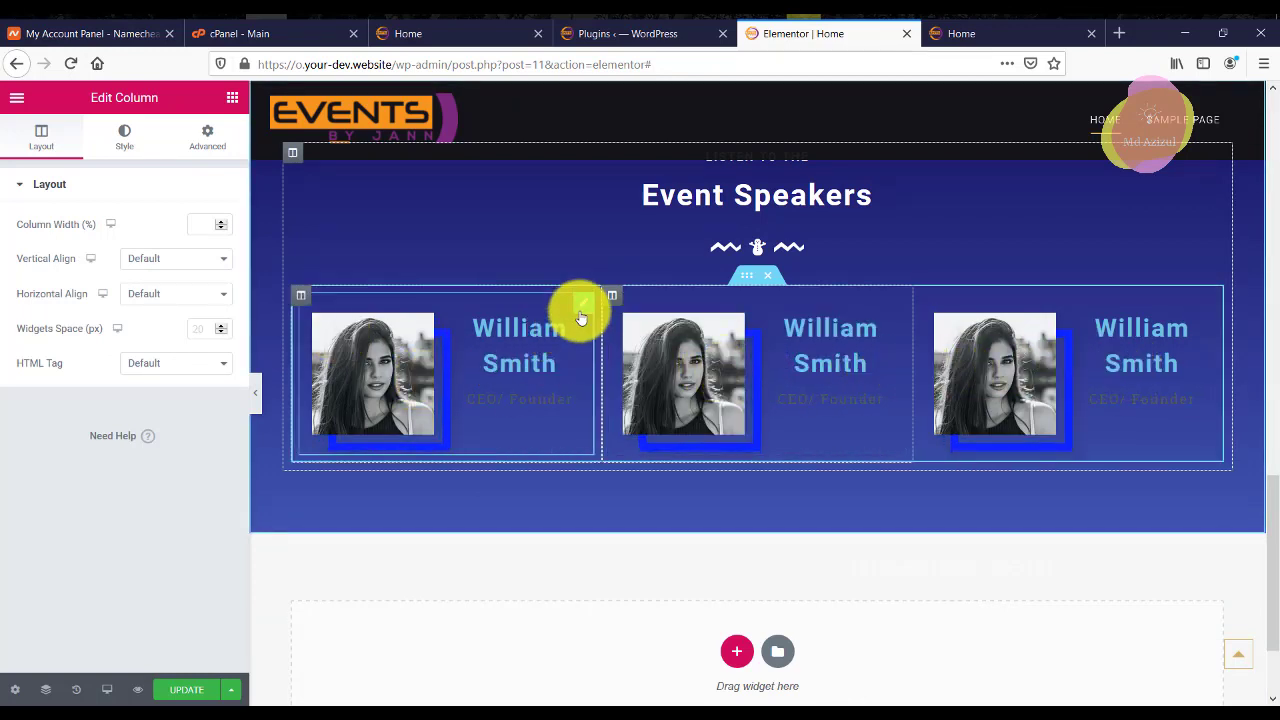
Move the left speaker card into the middle column beneath the other card.
{"action": "left_click_drag", "start_coordinate": [592, 312], "coordinate": [757, 470]}
{"action": "scroll", "coordinate": [40, 445], "scroll_direction": "down", "scroll_amount": 1}
{"action": "scroll", "coordinate": [63, 451], "scroll_direction": "up", "scroll_amount": 3}
Review the speaker card's normal-state image border settings under Style.
{"action": "left_click", "coordinate": [124, 137]}
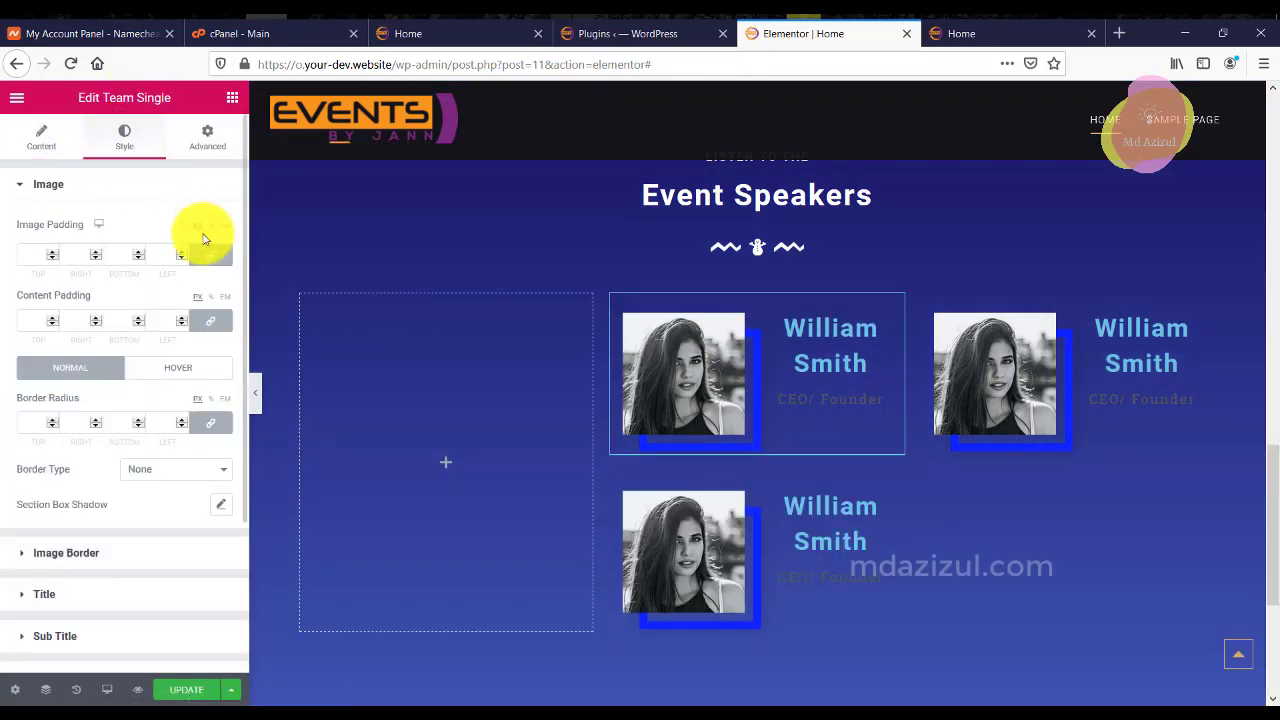
{"action": "scroll", "coordinate": [166, 455], "scroll_direction": "down", "scroll_amount": 1}
{"action": "scroll", "coordinate": [140, 497], "scroll_direction": "down", "scroll_amount": 1}
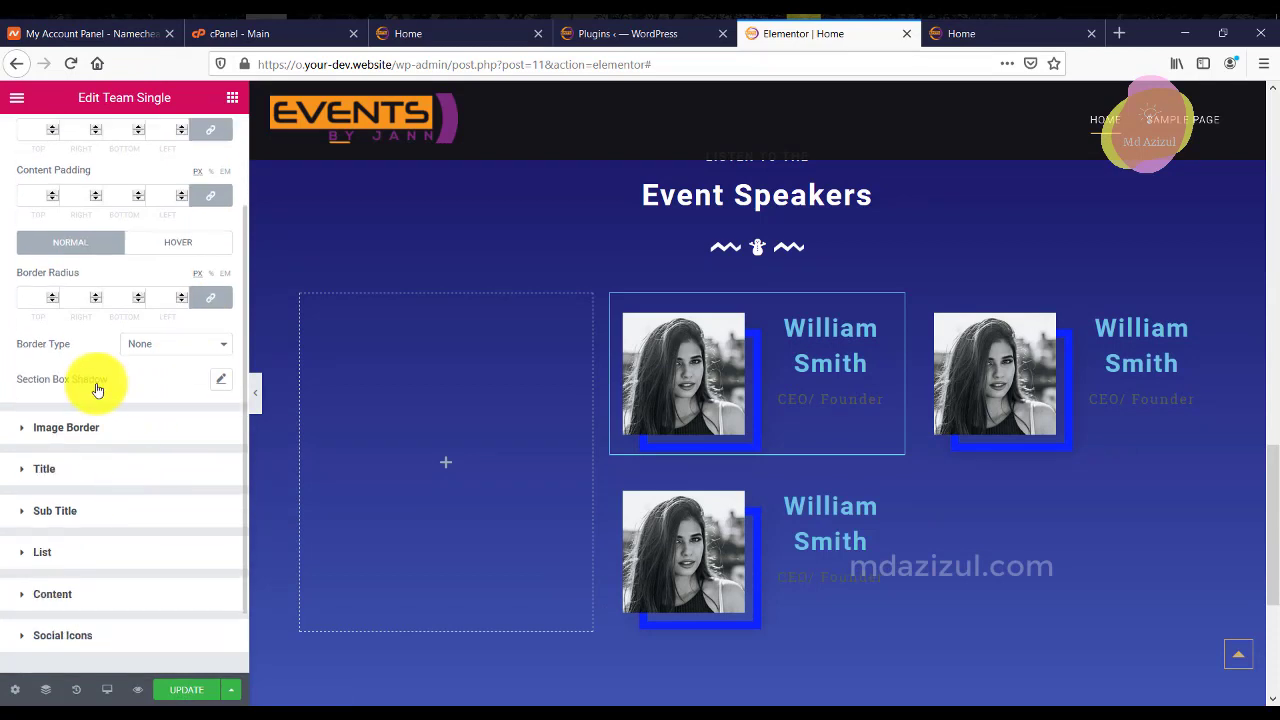
{"action": "left_click", "coordinate": [88, 428]}
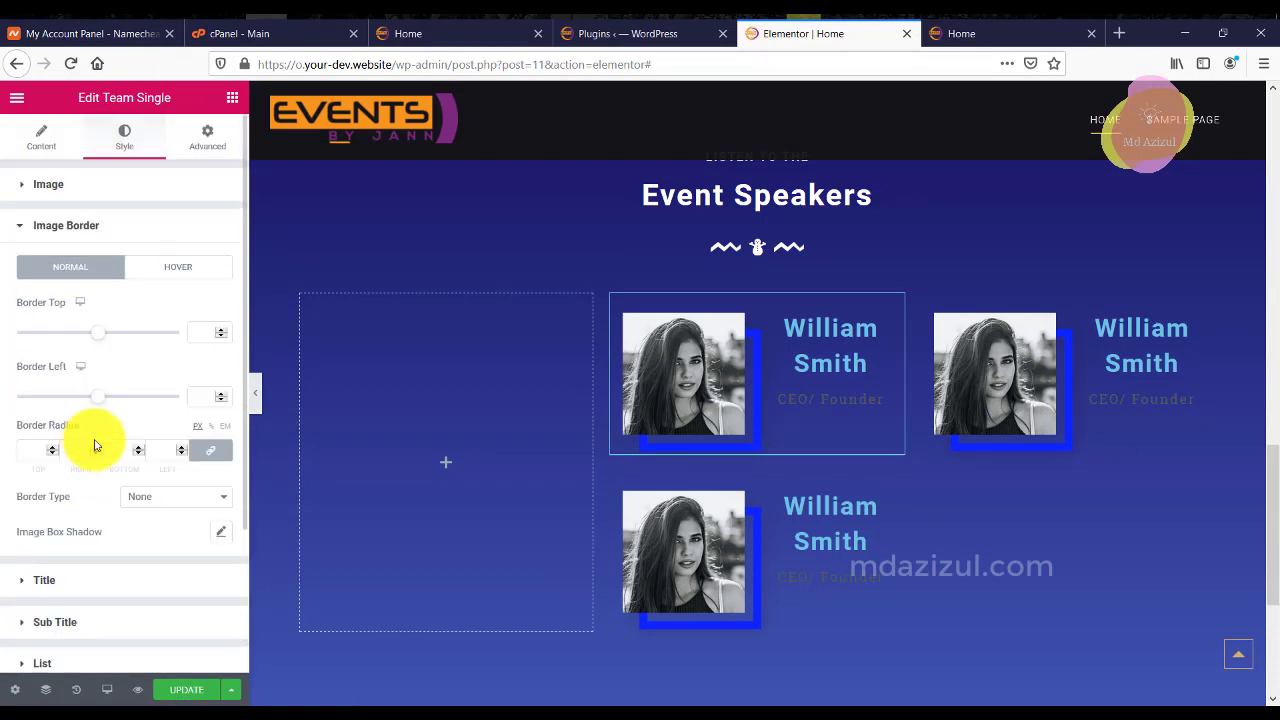
{"action": "left_click", "coordinate": [57, 254]}
{"action": "scroll", "coordinate": [105, 420], "scroll_direction": "down", "scroll_amount": 1}
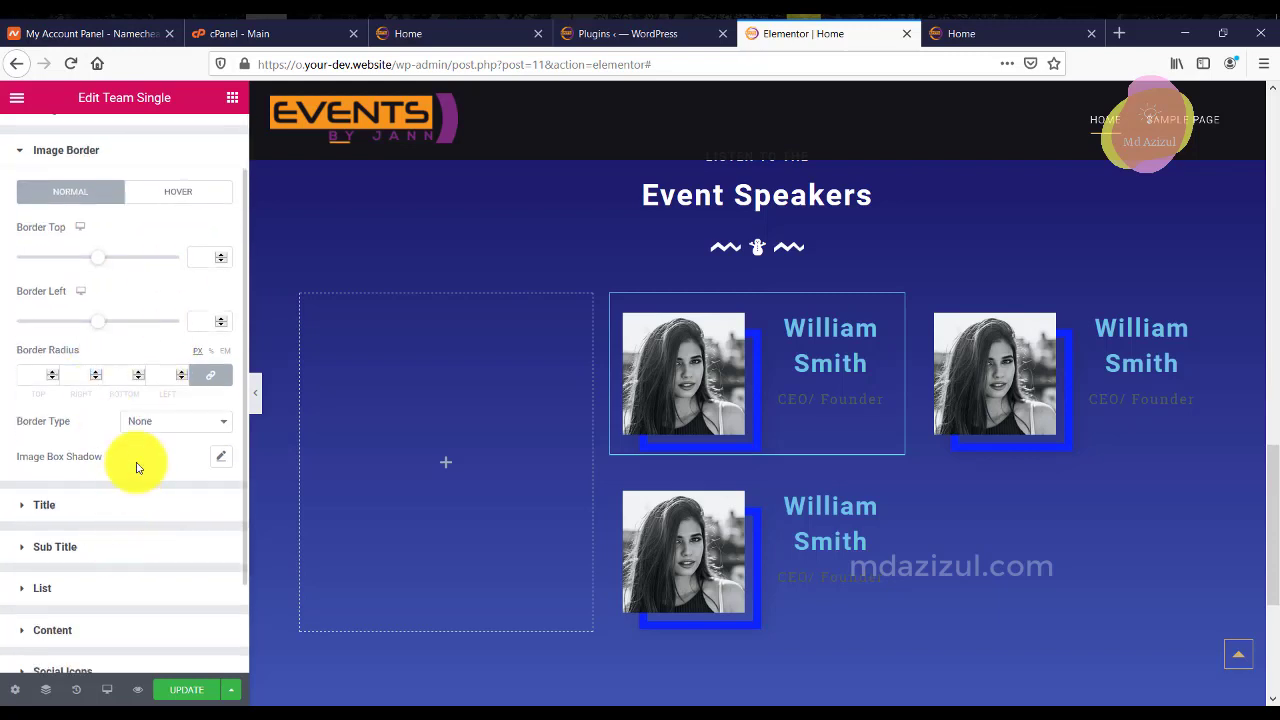
{"action": "scroll", "coordinate": [154, 417], "scroll_direction": "down", "scroll_amount": 1}
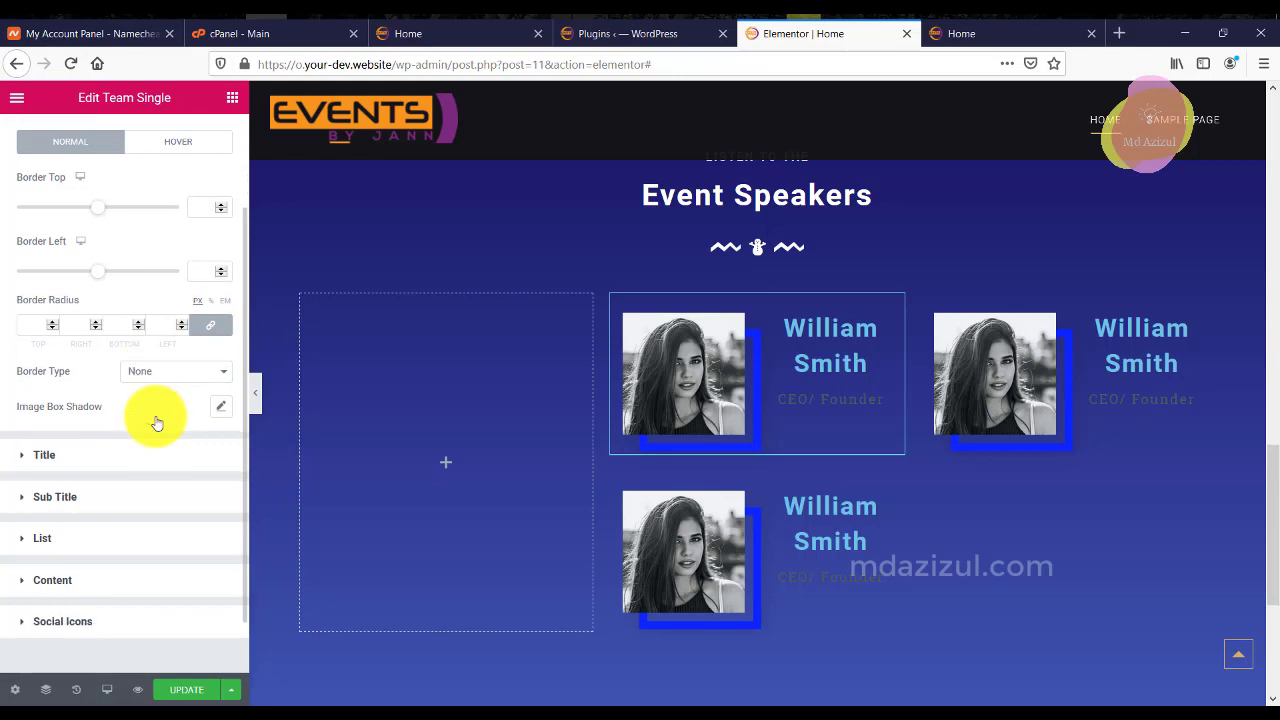
Set the speaker name and CEO/ Founder subtitle colours to white #FFFFFF.
{"action": "left_click", "coordinate": [110, 456]}
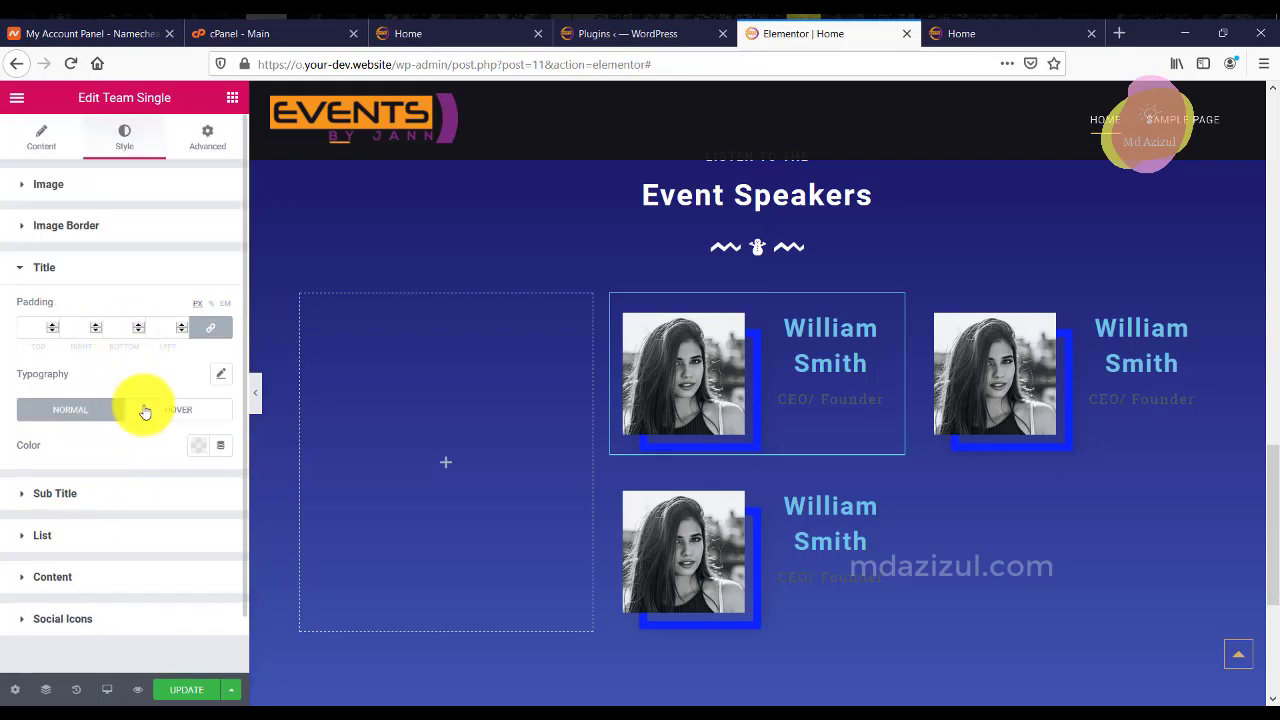
{"action": "left_click", "coordinate": [201, 452]}
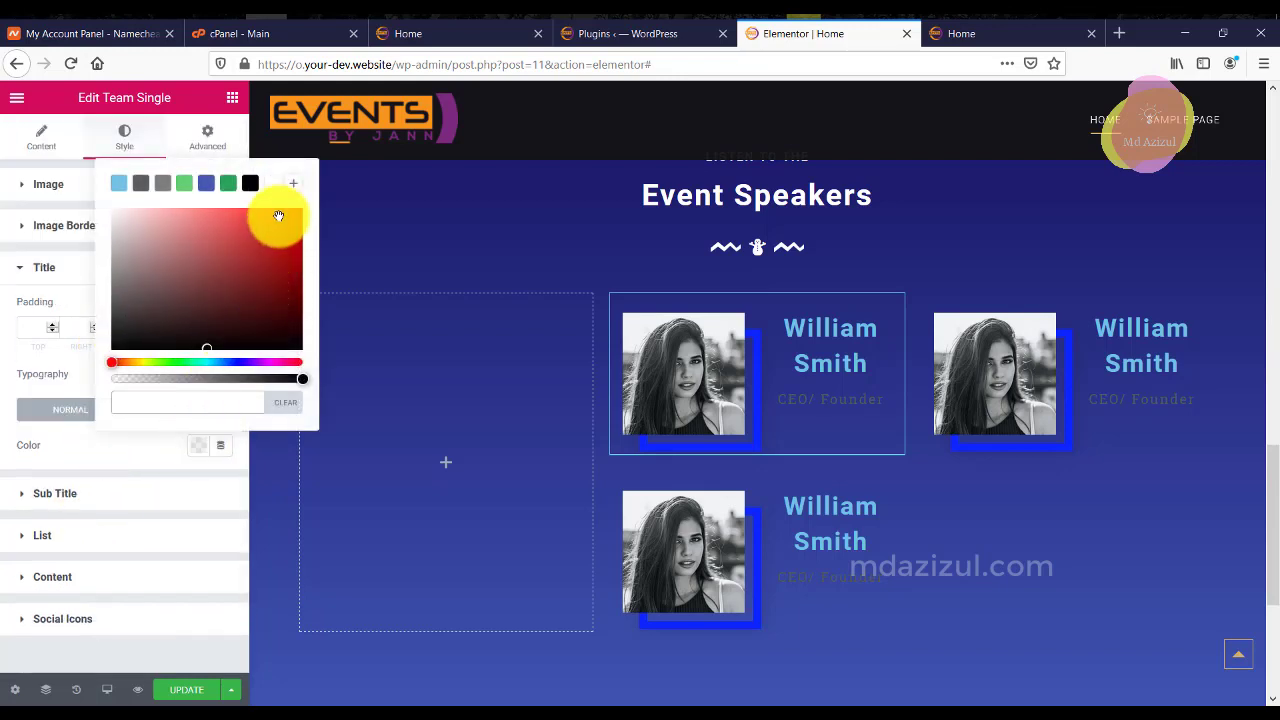
{"action": "left_click", "coordinate": [113, 505]}
{"action": "left_click", "coordinate": [196, 455]}
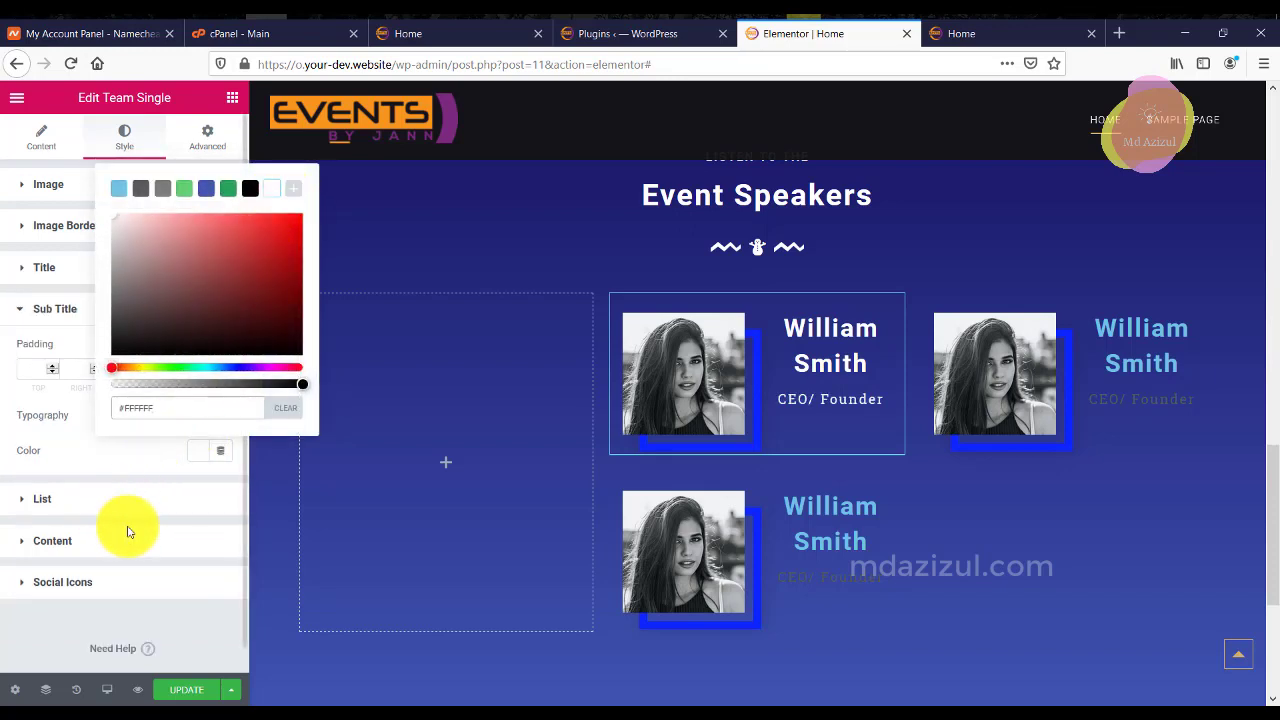
{"action": "left_click", "coordinate": [50, 230]}
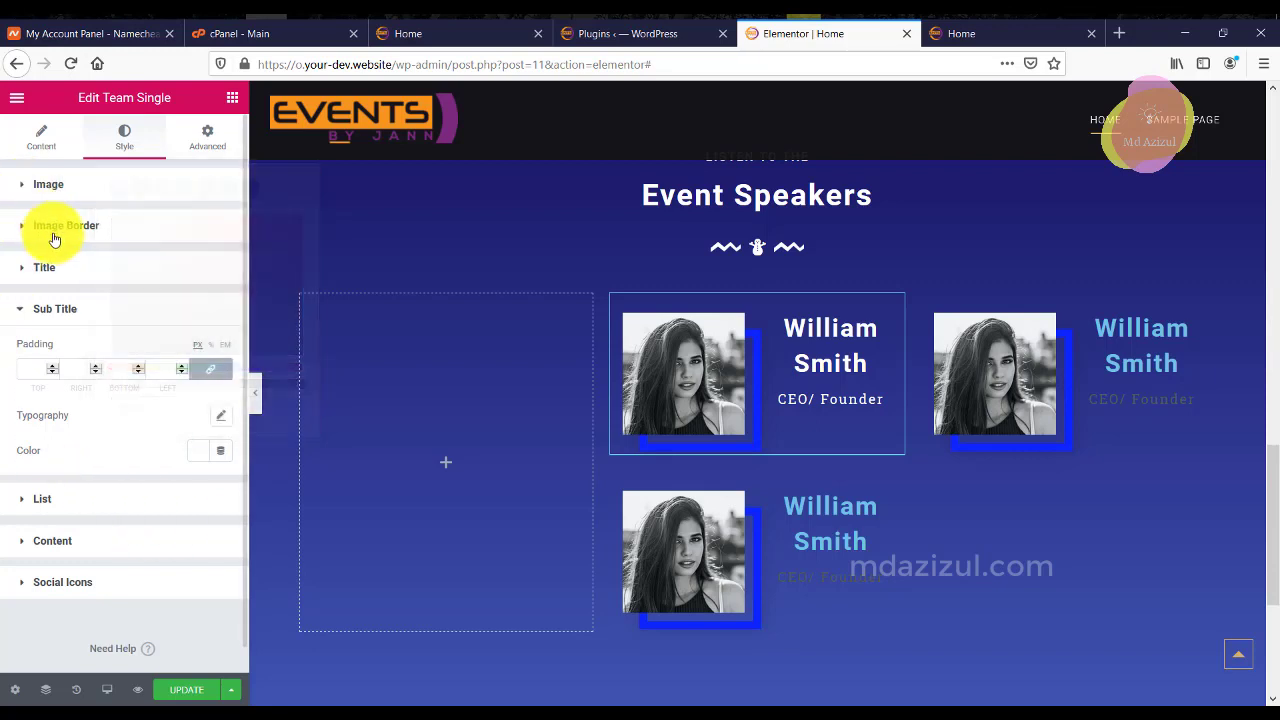
Adjust the image and section box shadow settings of the speaker card.
{"action": "left_click", "coordinate": [50, 228]}
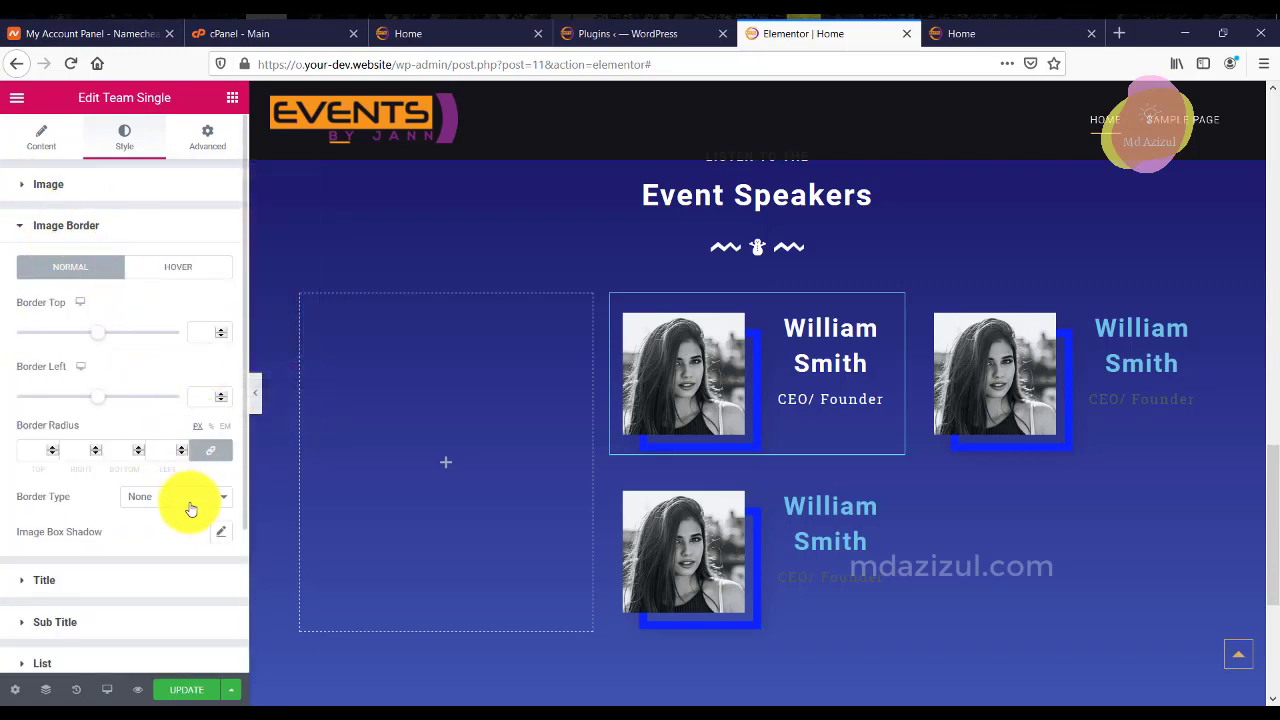
{"action": "left_click", "coordinate": [219, 533]}
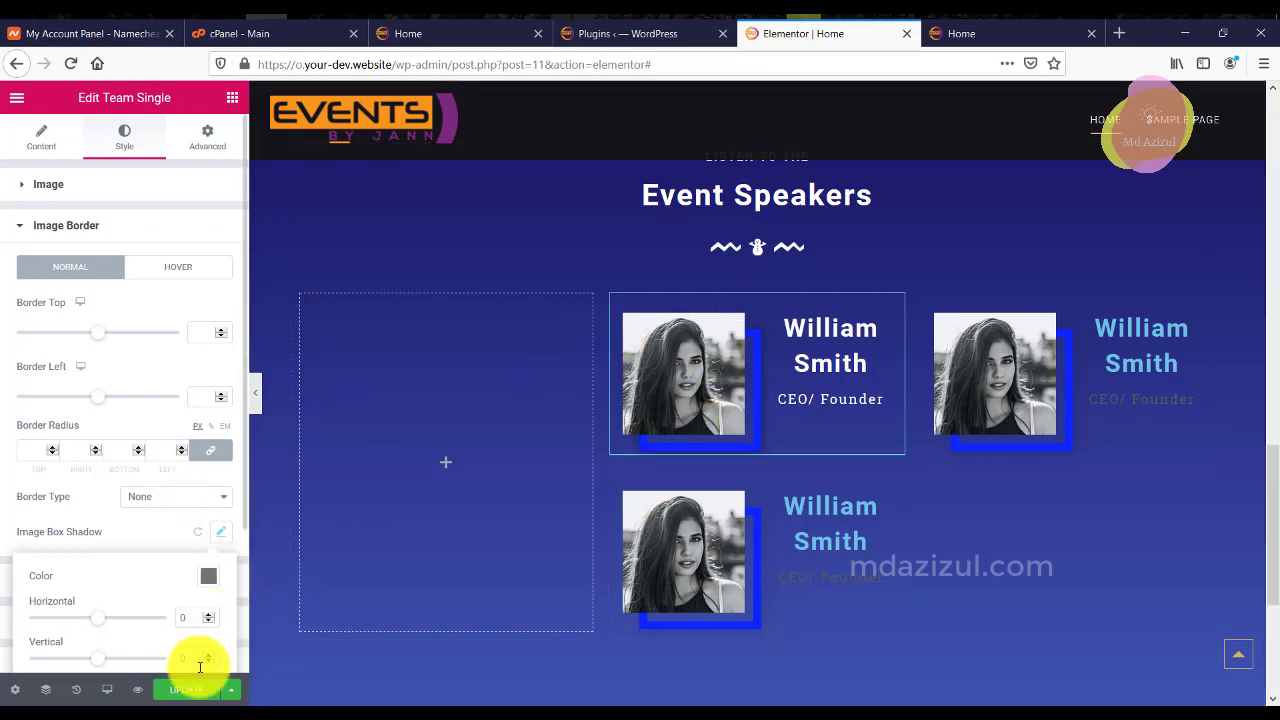
{"action": "left_click", "coordinate": [91, 193]}
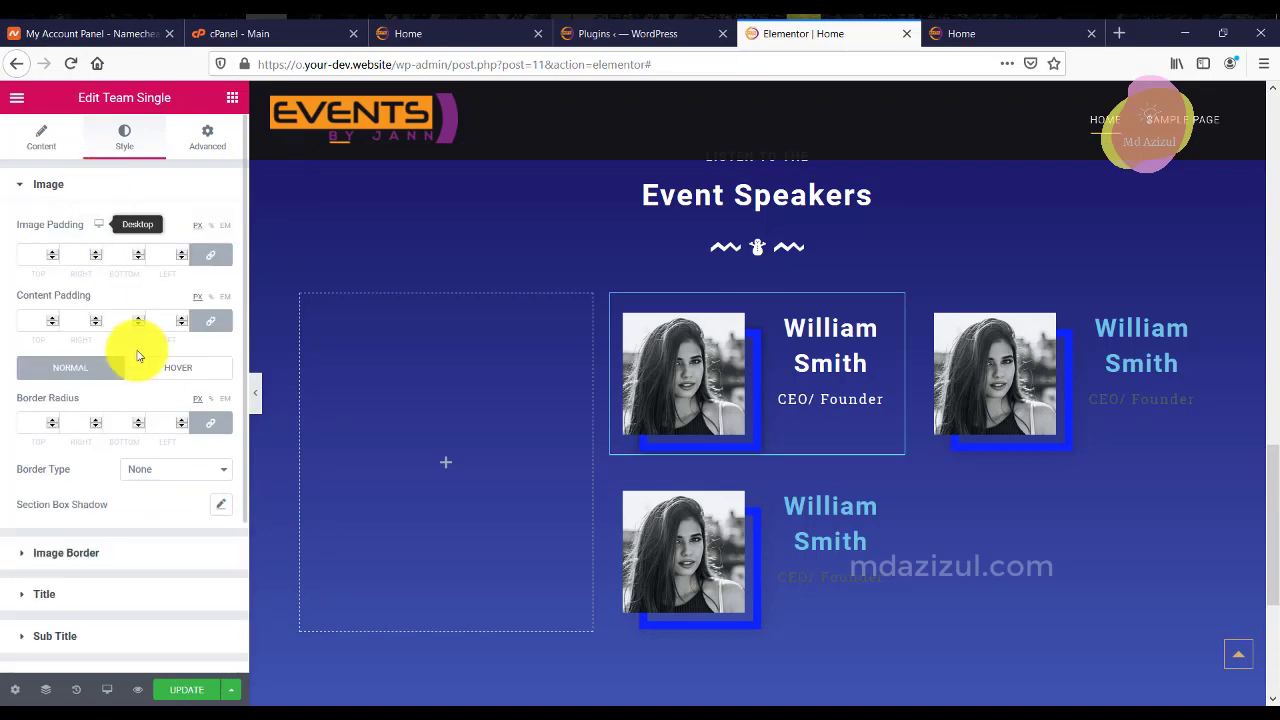
{"action": "left_click", "coordinate": [229, 506]}
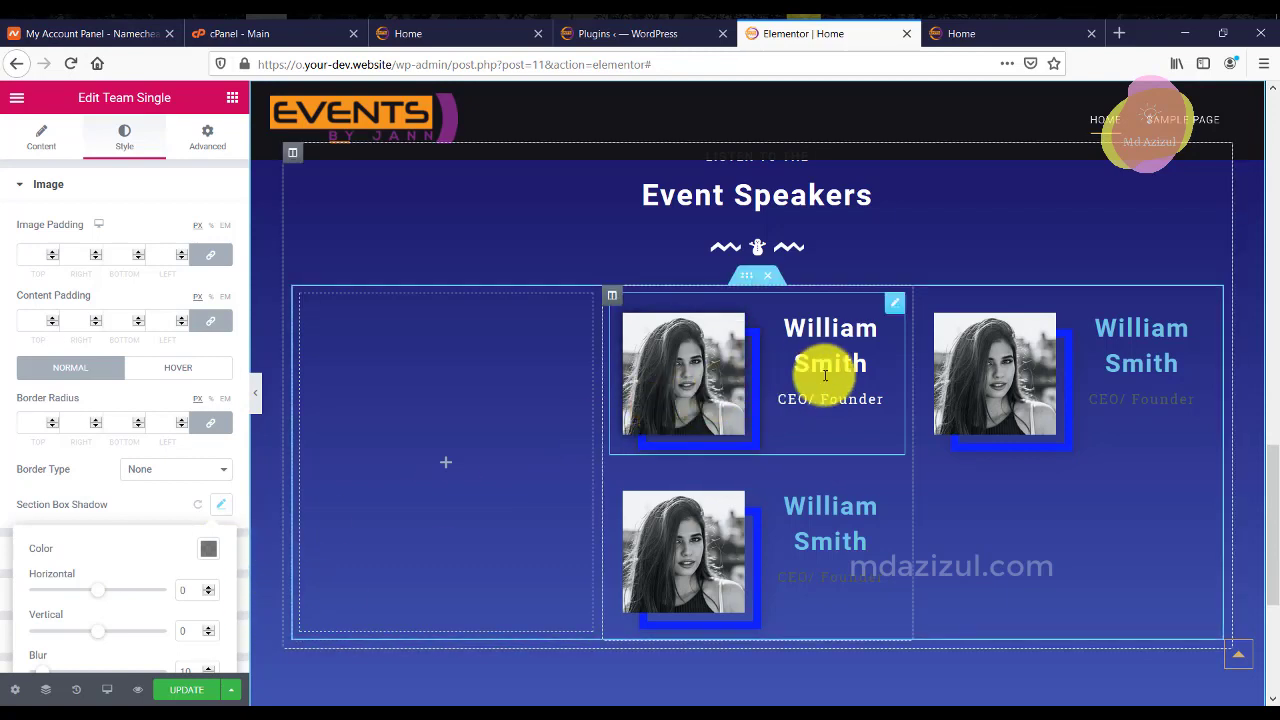
Save the page with UPDATE and preview it with the editor panel hidden.
{"action": "left_click", "coordinate": [186, 689]}
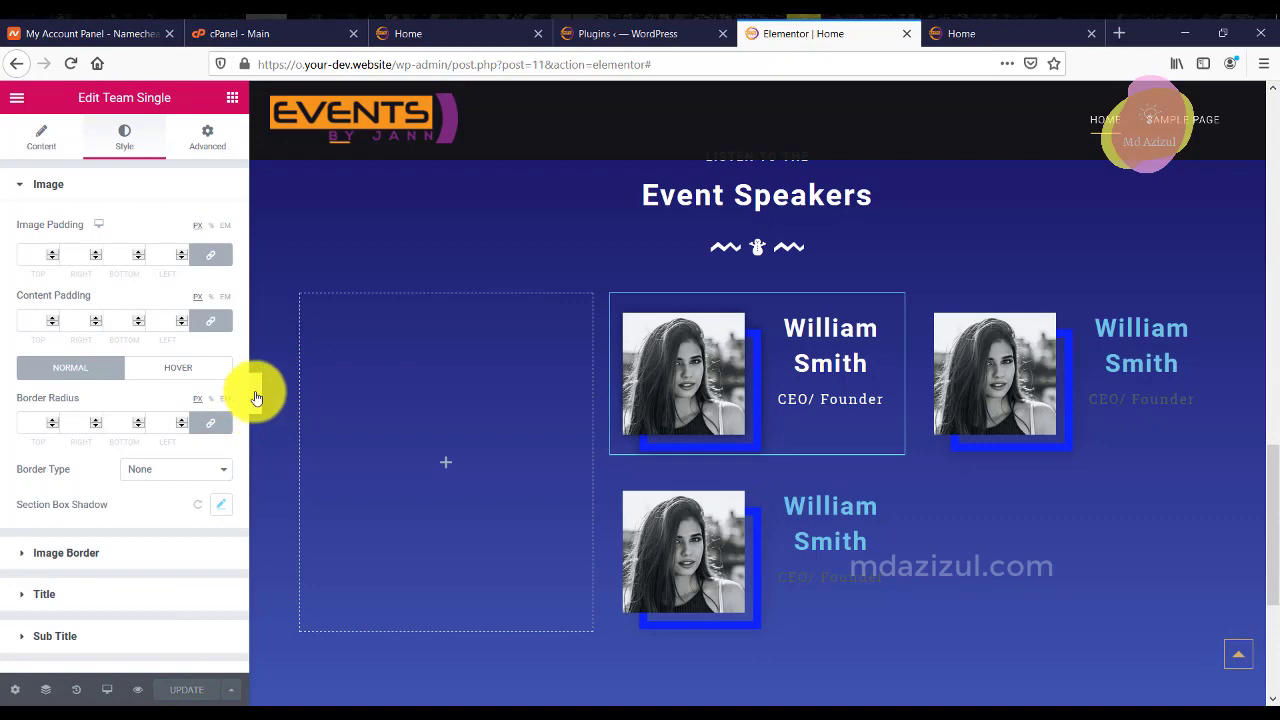
{"action": "left_click", "coordinate": [254, 391]}
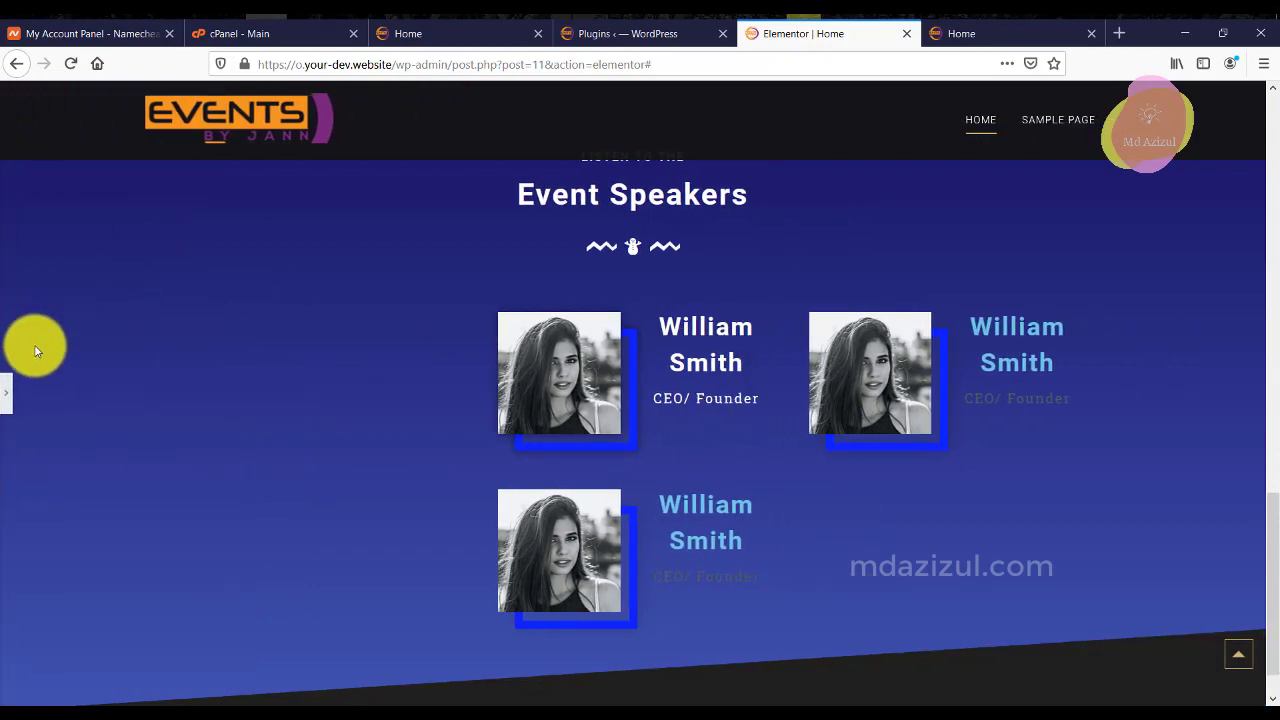
{"action": "left_click", "coordinate": [663, 391]}
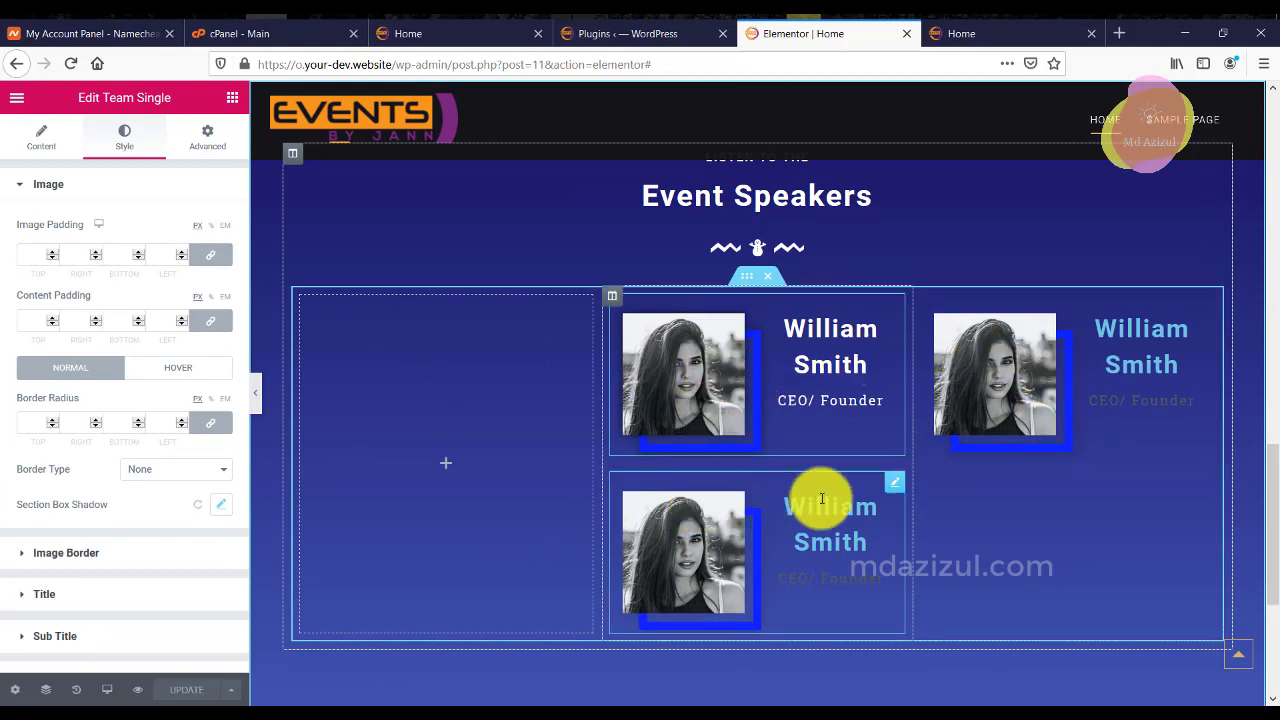
Move the lower speaker card left and delete the two extra speaker columns.
{"action": "mouse_move", "coordinate": [894, 483]}
{"action": "left_mouse_down"}
{"action": "mouse_move", "coordinate": [603, 420]}
{"action": "mouse_move", "coordinate": [508, 380]}
{"action": "left_mouse_up"}
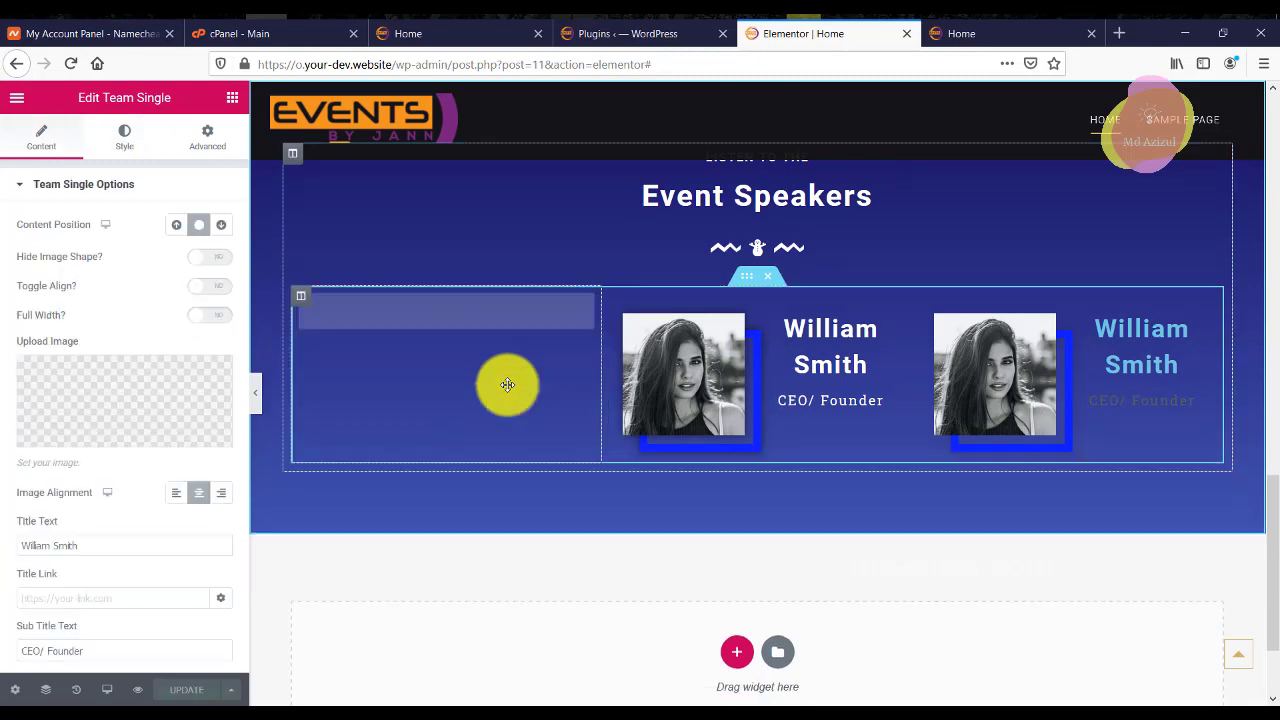
{"action": "right_click", "coordinate": [306, 291]}
{"action": "left_click", "coordinate": [345, 535]}
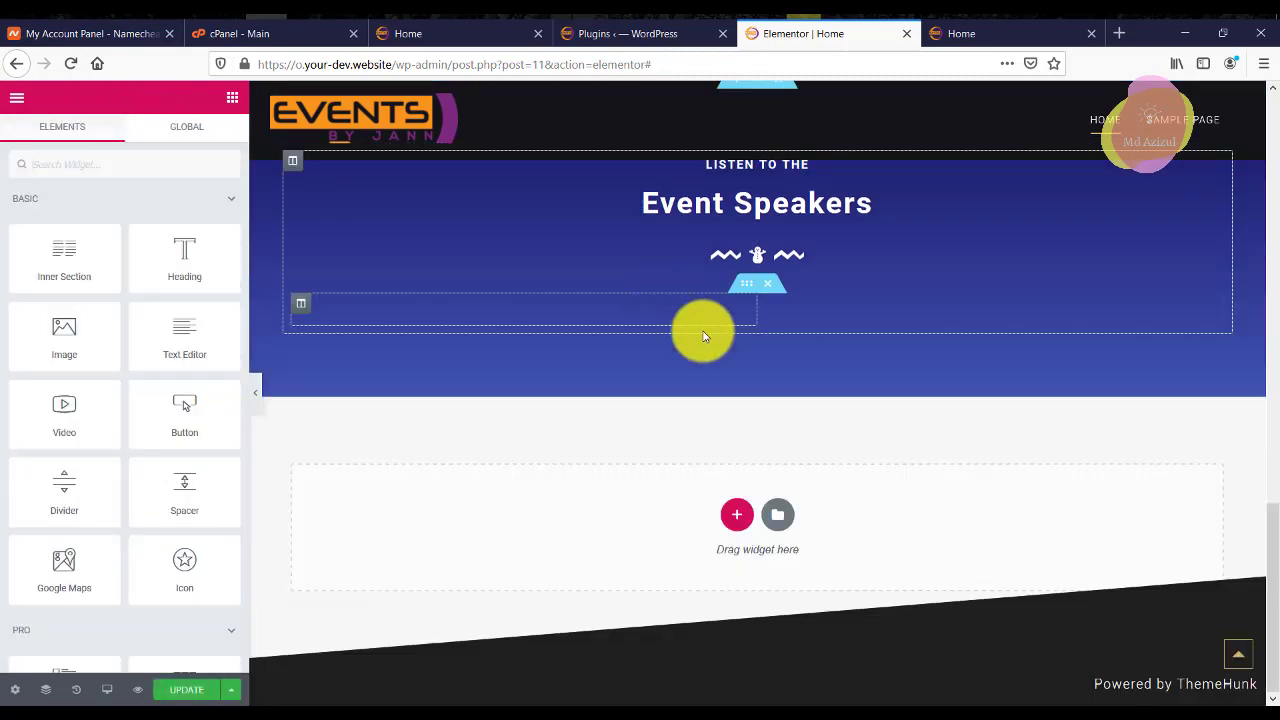
{"action": "right_click", "coordinate": [769, 310]}
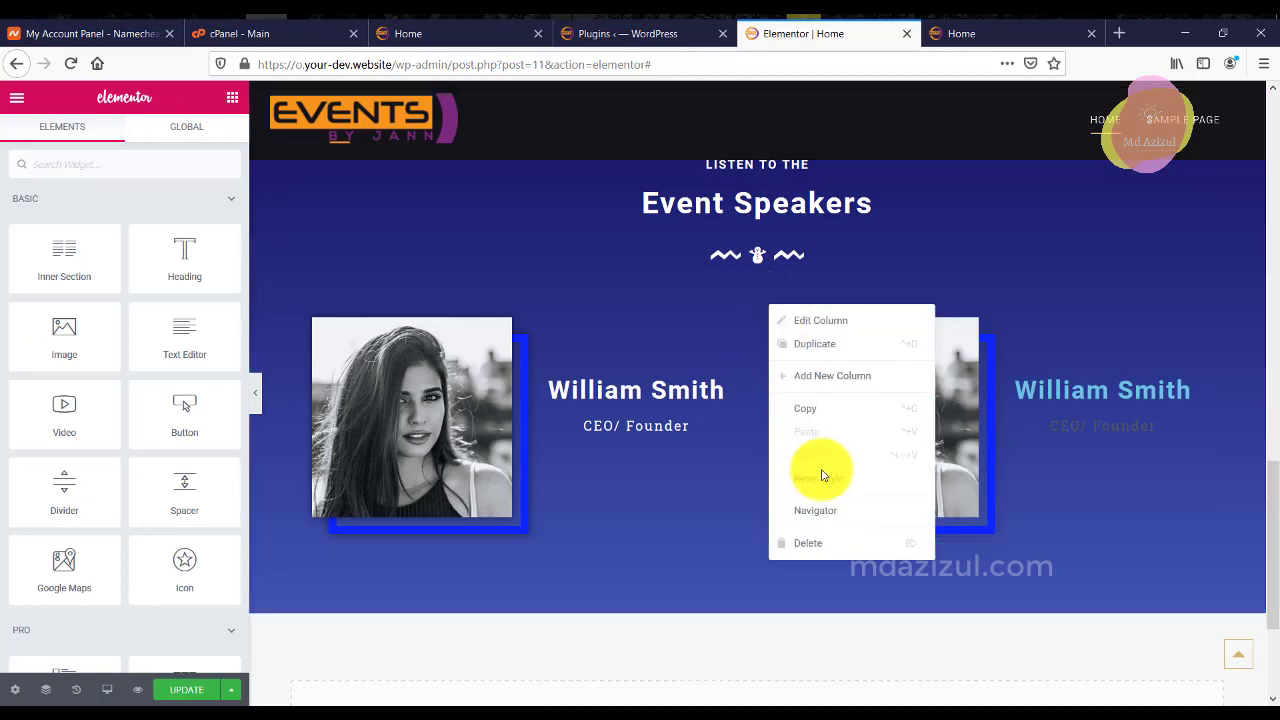
{"action": "left_click", "coordinate": [809, 540]}
Duplicate the white-text speaker column twice to get three identical cards.
{"action": "left_click_drag", "start_coordinate": [297, 316], "coordinate": [305, 305]}
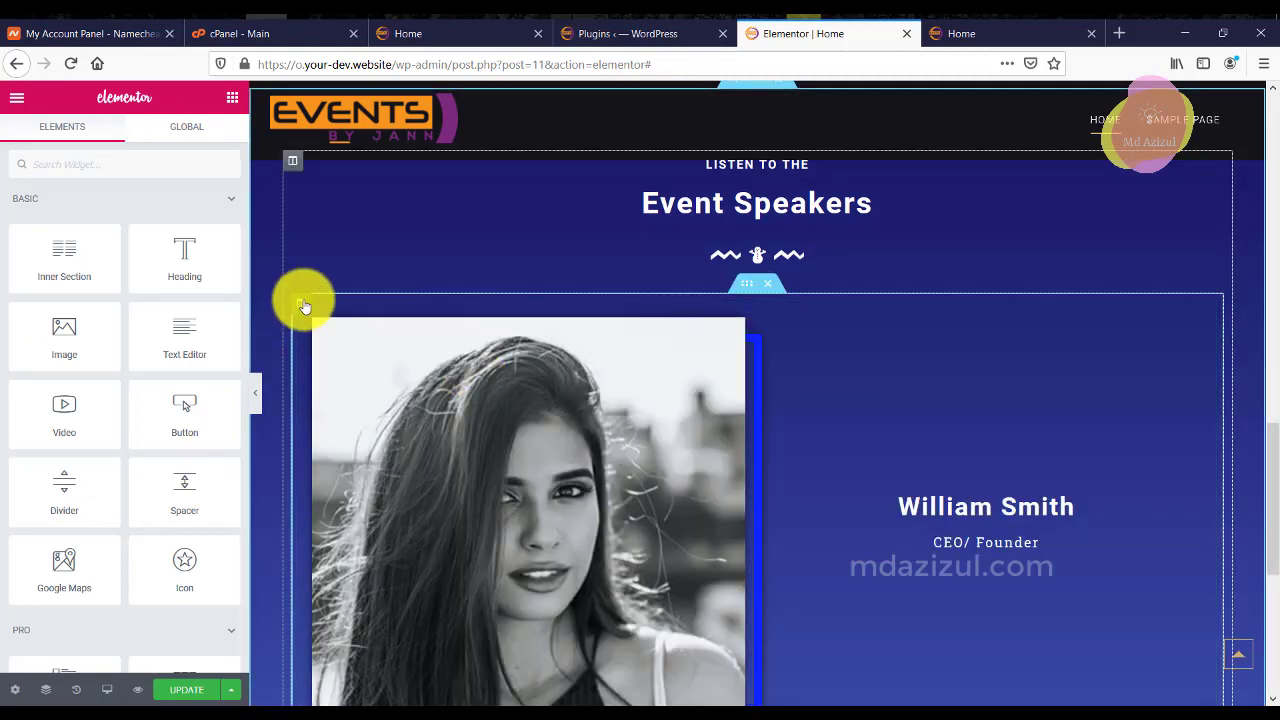
{"action": "right_click", "coordinate": [305, 305]}
{"action": "left_click", "coordinate": [334, 337]}
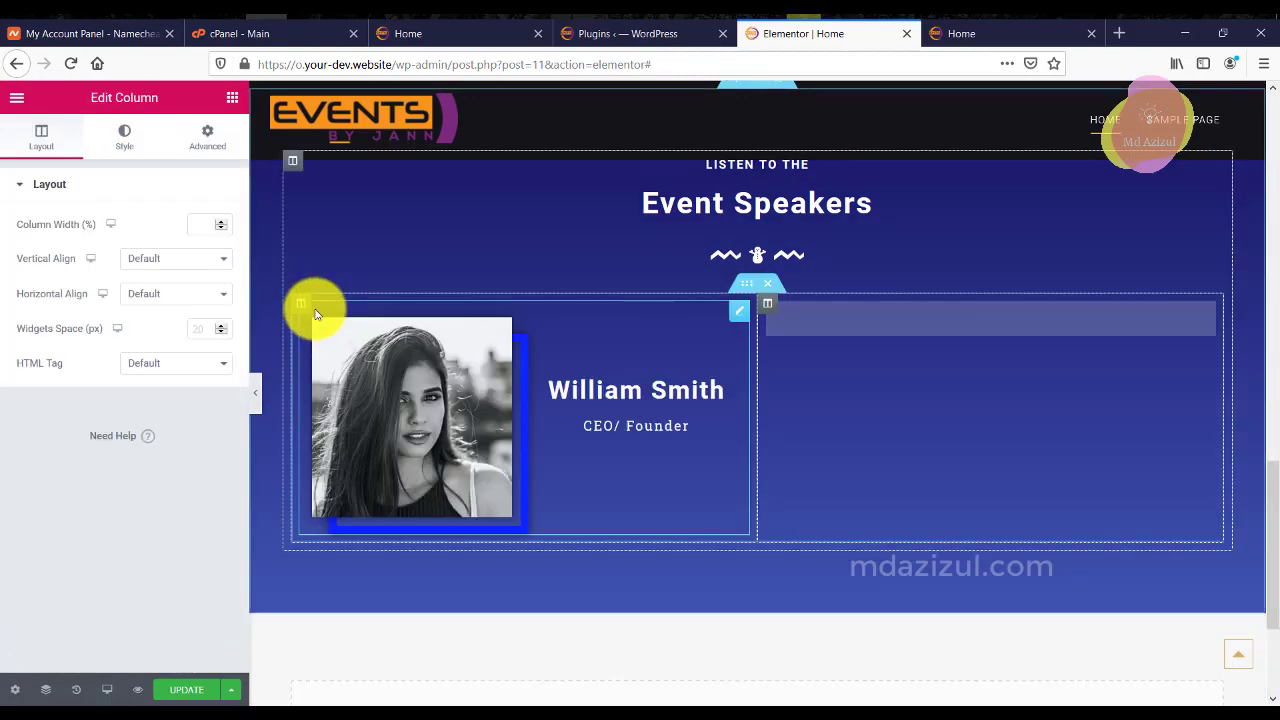
{"action": "right_click", "coordinate": [299, 303]}
{"action": "left_click", "coordinate": [322, 334]}
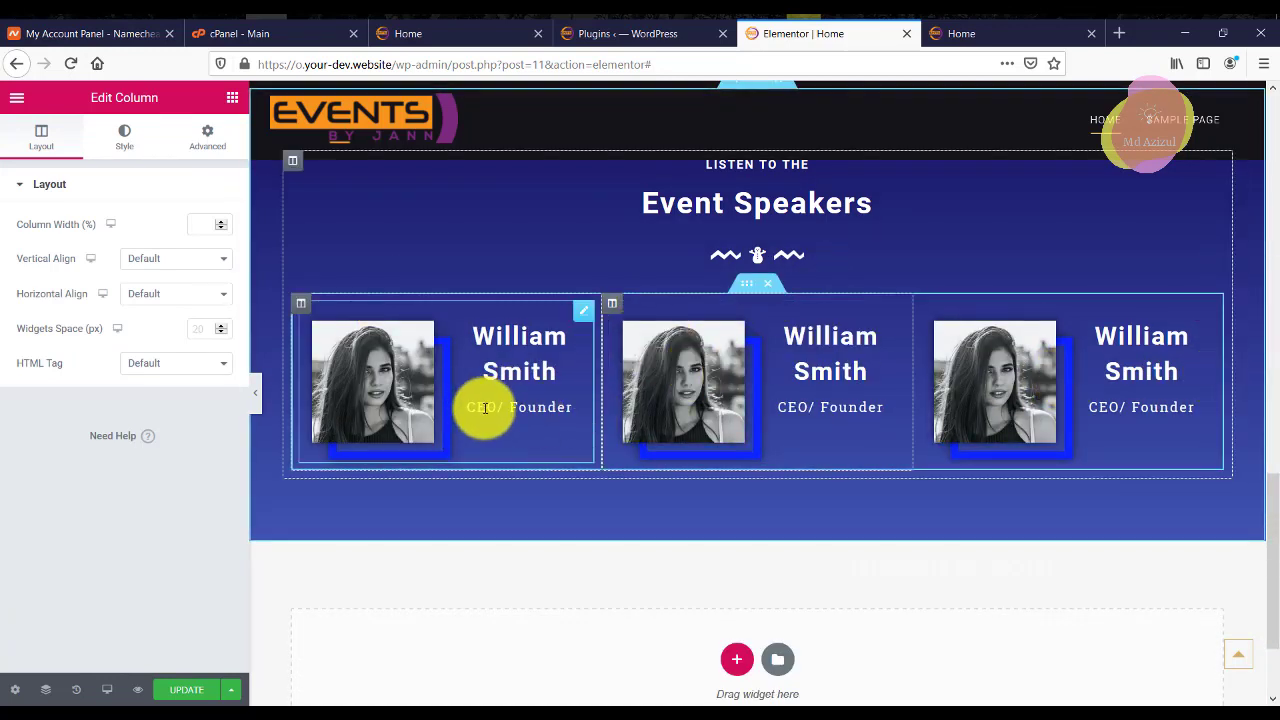
Duplicate the whole Event Speakers section.
{"action": "scroll", "coordinate": [484, 408], "scroll_direction": "up", "scroll_amount": 3}
{"action": "scroll", "coordinate": [486, 412], "scroll_direction": "down", "scroll_amount": 4}
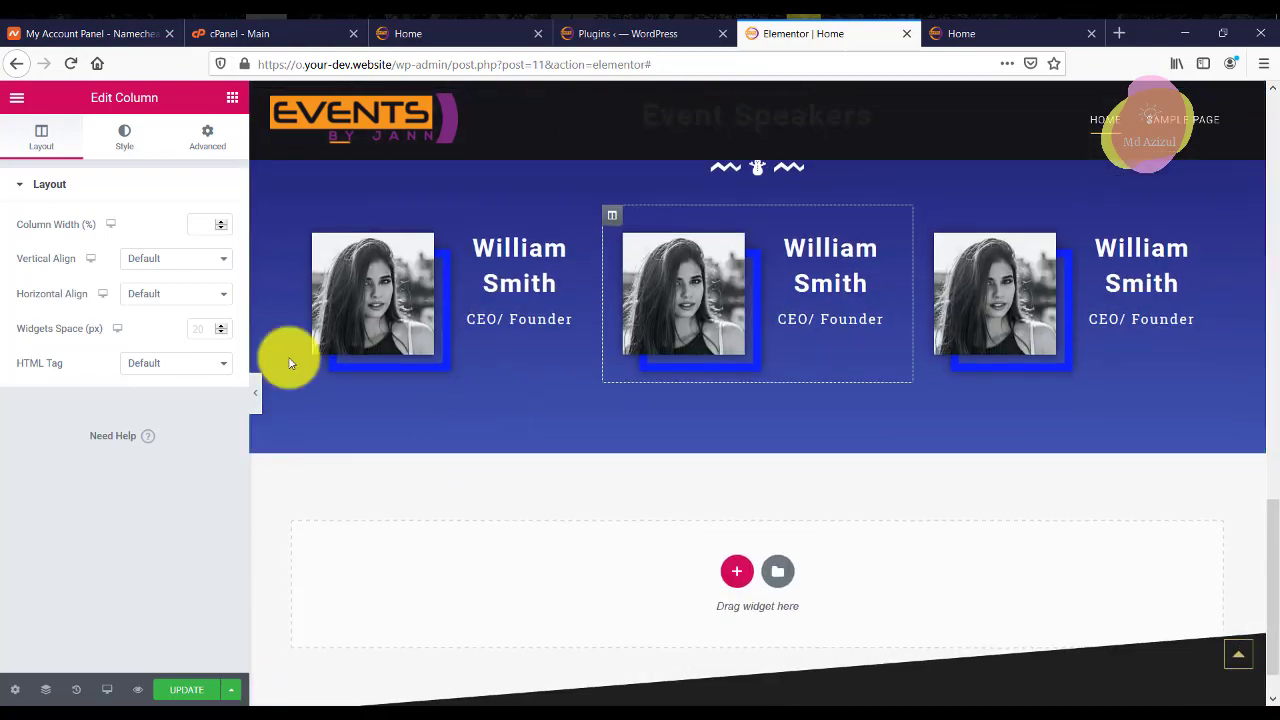
{"action": "scroll", "coordinate": [669, 289], "scroll_direction": "up", "scroll_amount": 3}
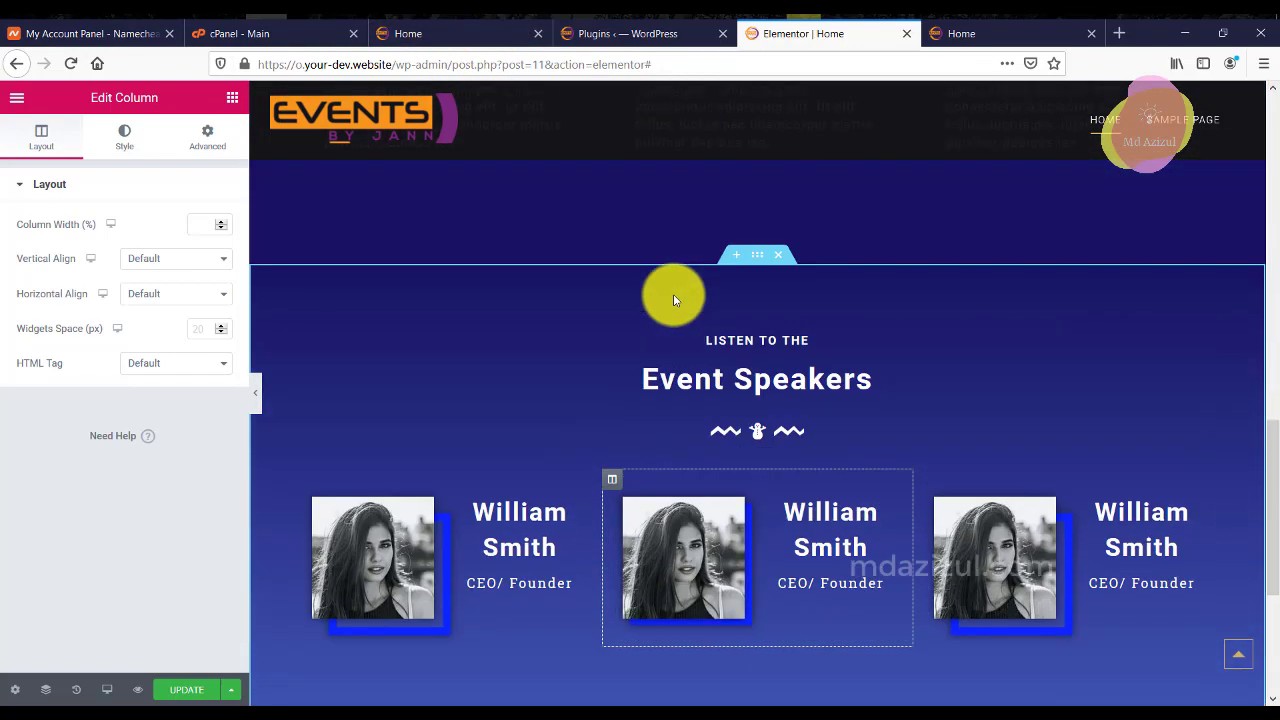
{"action": "scroll", "coordinate": [729, 300], "scroll_direction": "down", "scroll_amount": 1}
{"action": "right_click", "coordinate": [762, 172]}
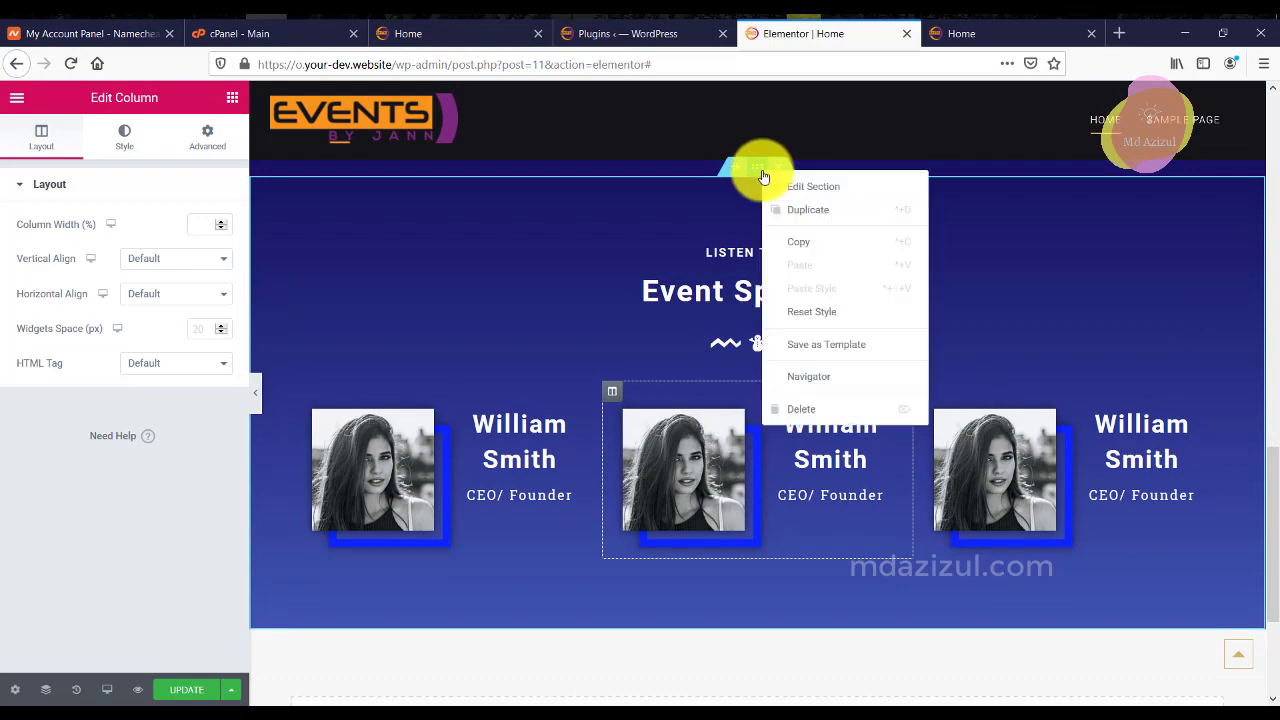
{"action": "left_click", "coordinate": [789, 210]}
{"action": "scroll", "coordinate": [743, 371], "scroll_direction": "down", "scroll_amount": 2}
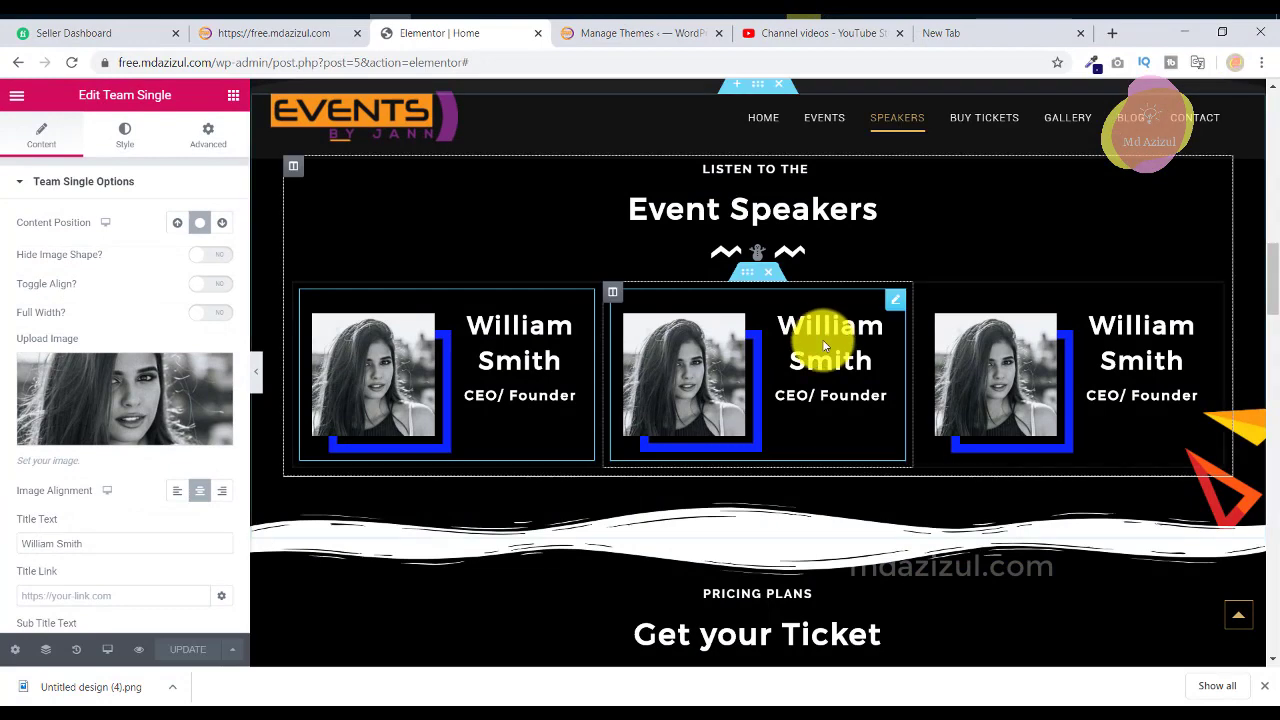
{"action": "scroll", "coordinate": [823, 337], "scroll_direction": "down", "scroll_amount": 5}
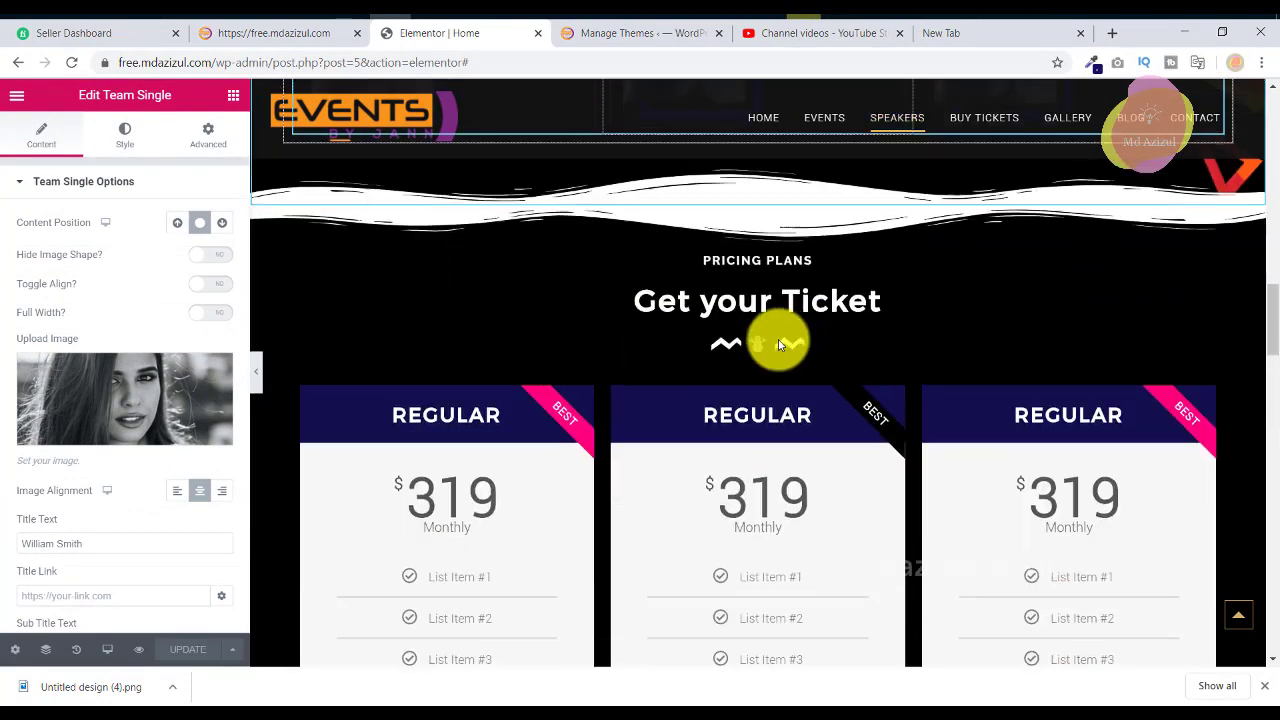
Copy the PRICING PLANS heading text from the reference page.
{"action": "left_click", "coordinate": [762, 262]}
{"action": "triple_click", "coordinate": [118, 256]}
{"action": "right_click", "coordinate": [118, 256]}
{"action": "left_click", "coordinate": [150, 308]}
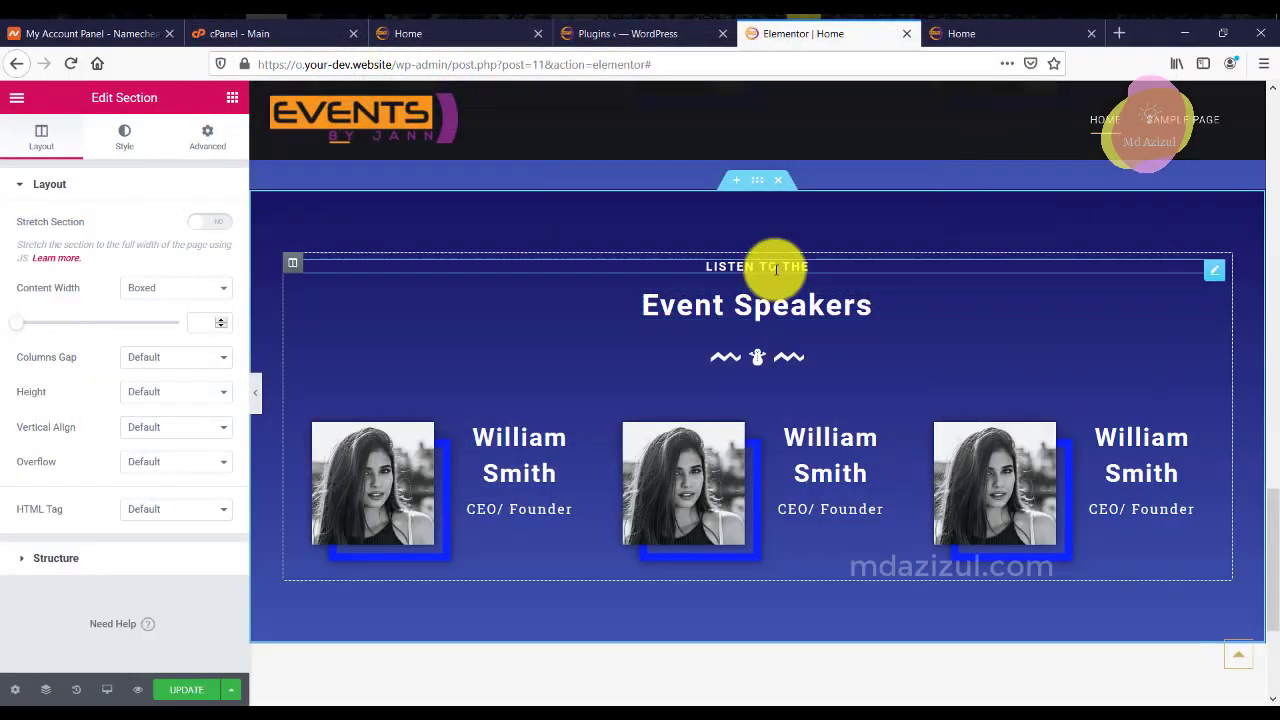
Copy the 'Get your Ticket' heading title text from the reference editor.
{"action": "left_click", "coordinate": [768, 264]}
{"action": "double_click", "coordinate": [139, 241]}
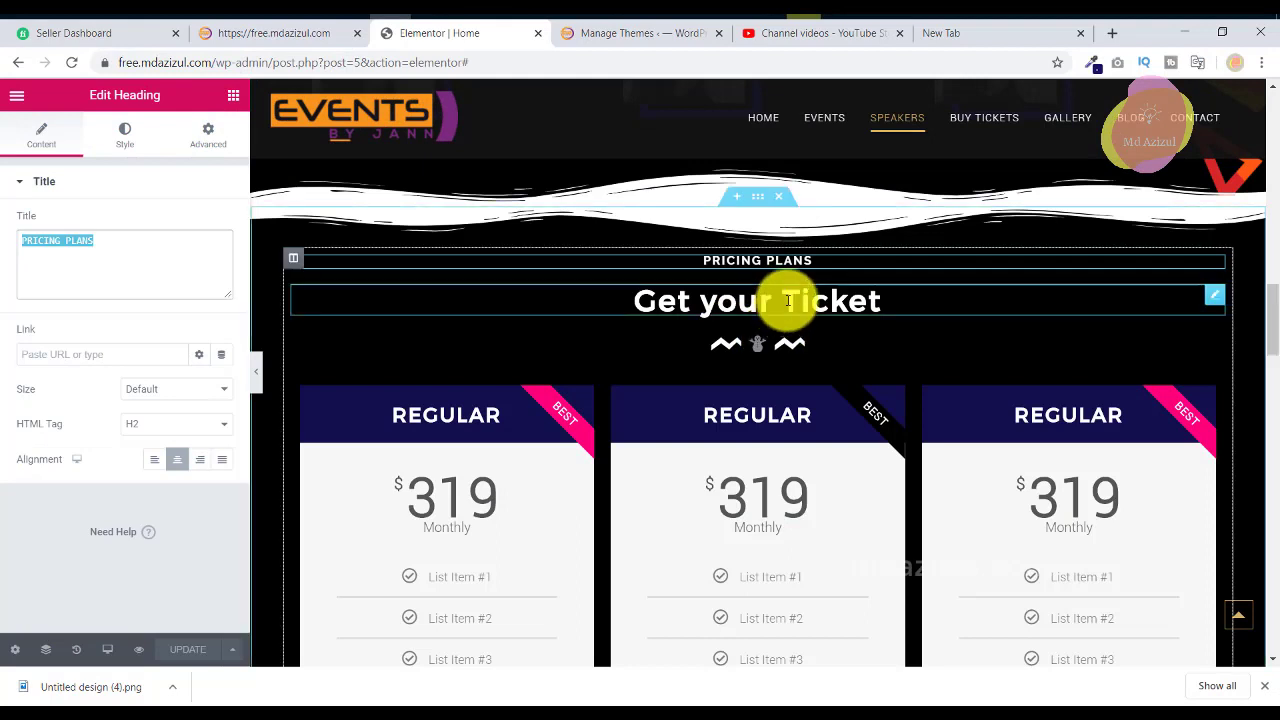
{"action": "left_click", "coordinate": [786, 297]}
{"action": "left_click", "coordinate": [156, 264]}
{"action": "key", "text": "ctrl+a"}
{"action": "right_click", "coordinate": [156, 264]}
{"action": "left_click", "coordinate": [186, 296]}
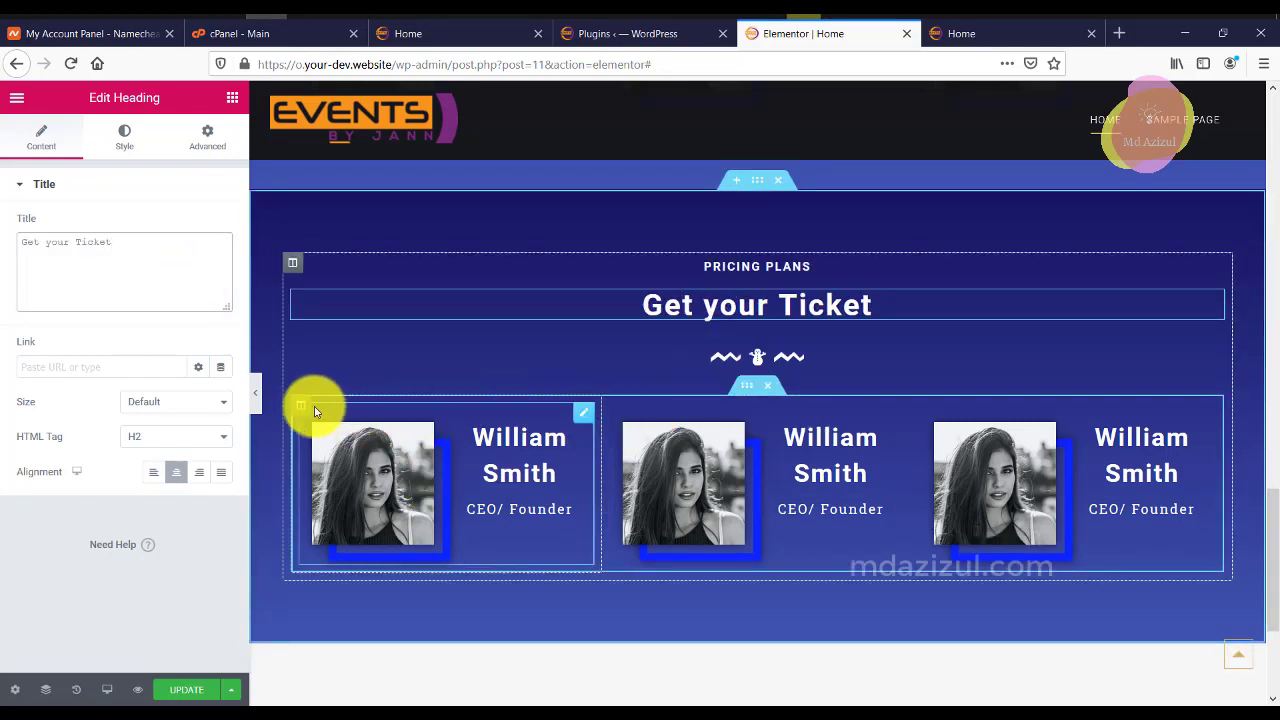
Delete the speaker-card block, then add and remove a trial EA Pricing Table.
{"action": "left_click", "coordinate": [771, 392]}
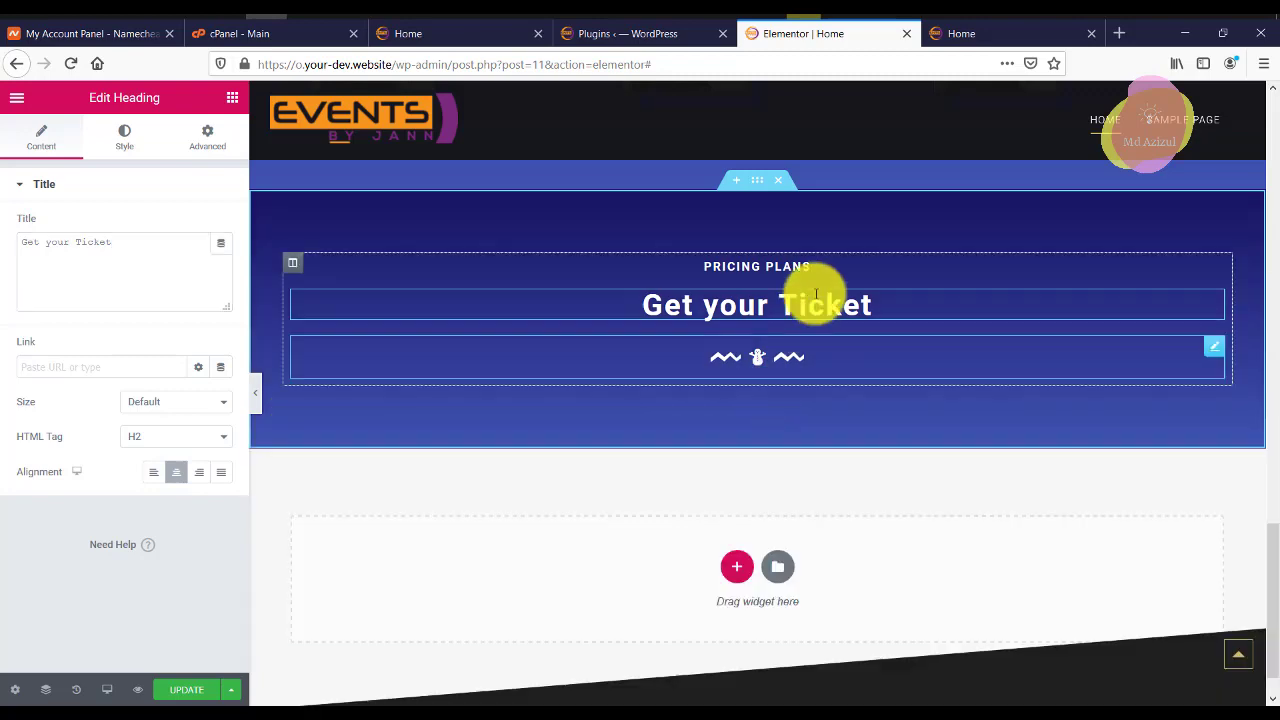
{"action": "left_click", "coordinate": [232, 100]}
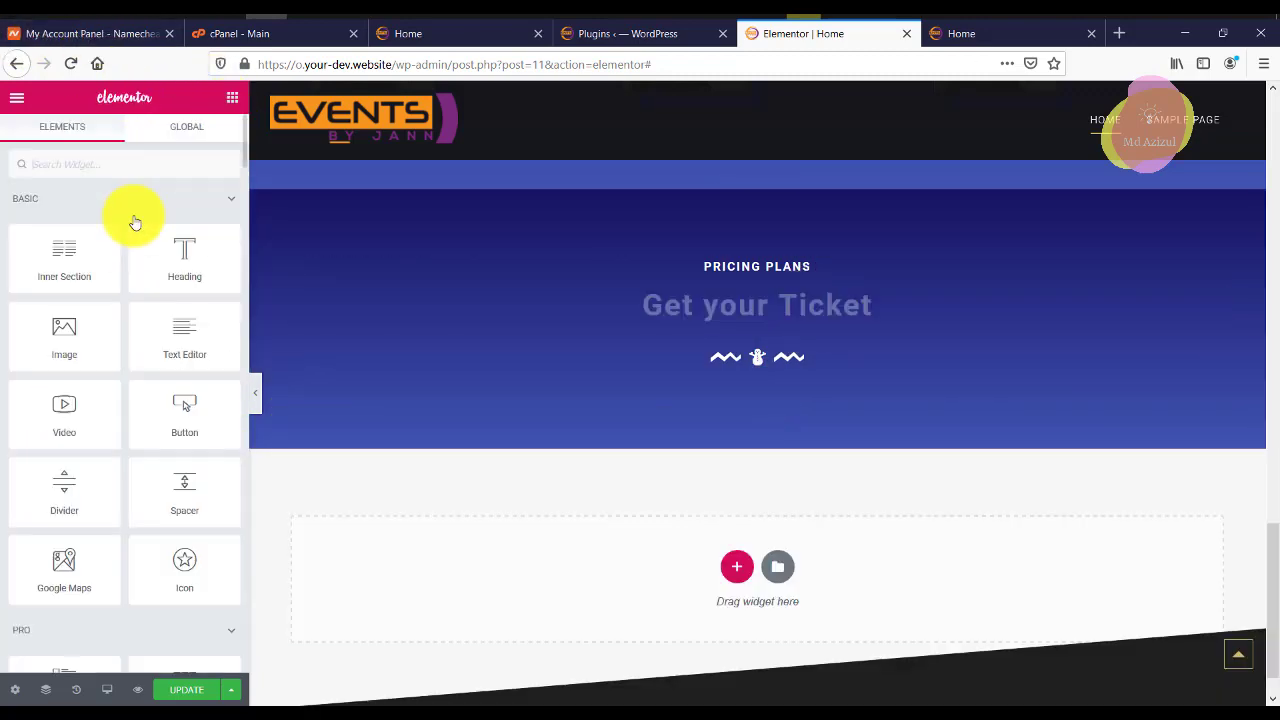
{"action": "left_click", "coordinate": [170, 164]}
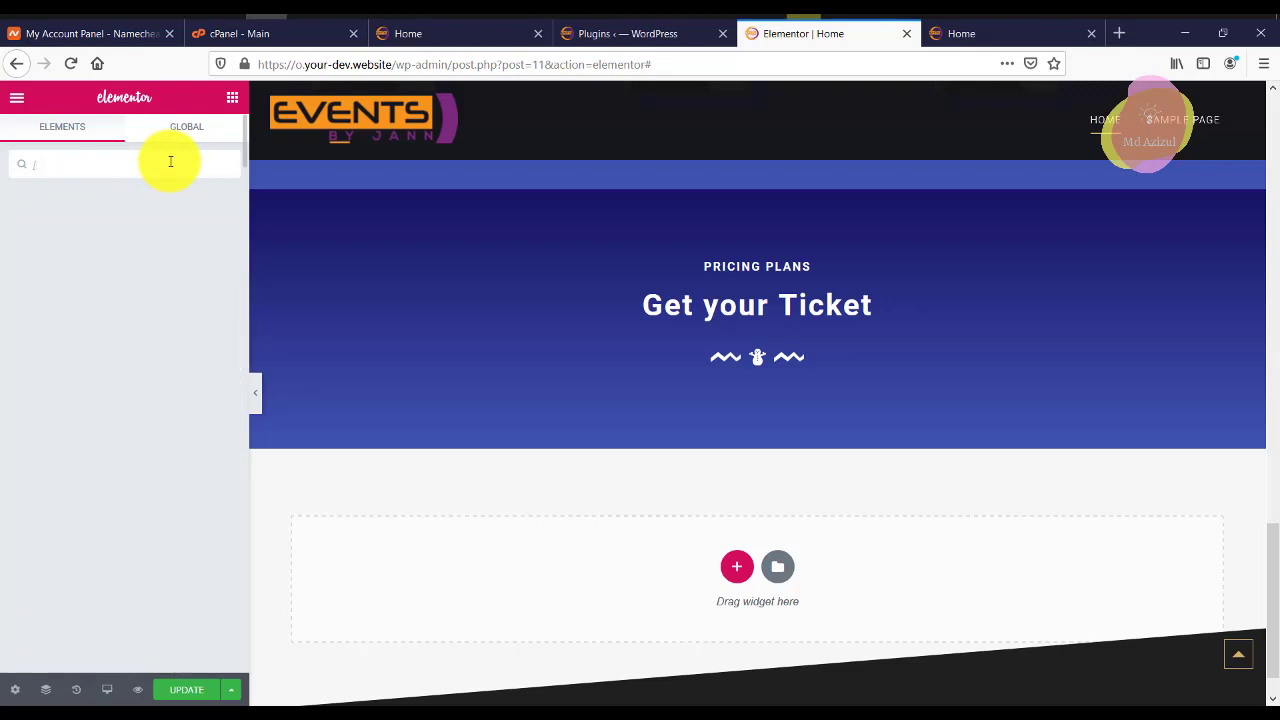
{"action": "type", "text": "pri"}
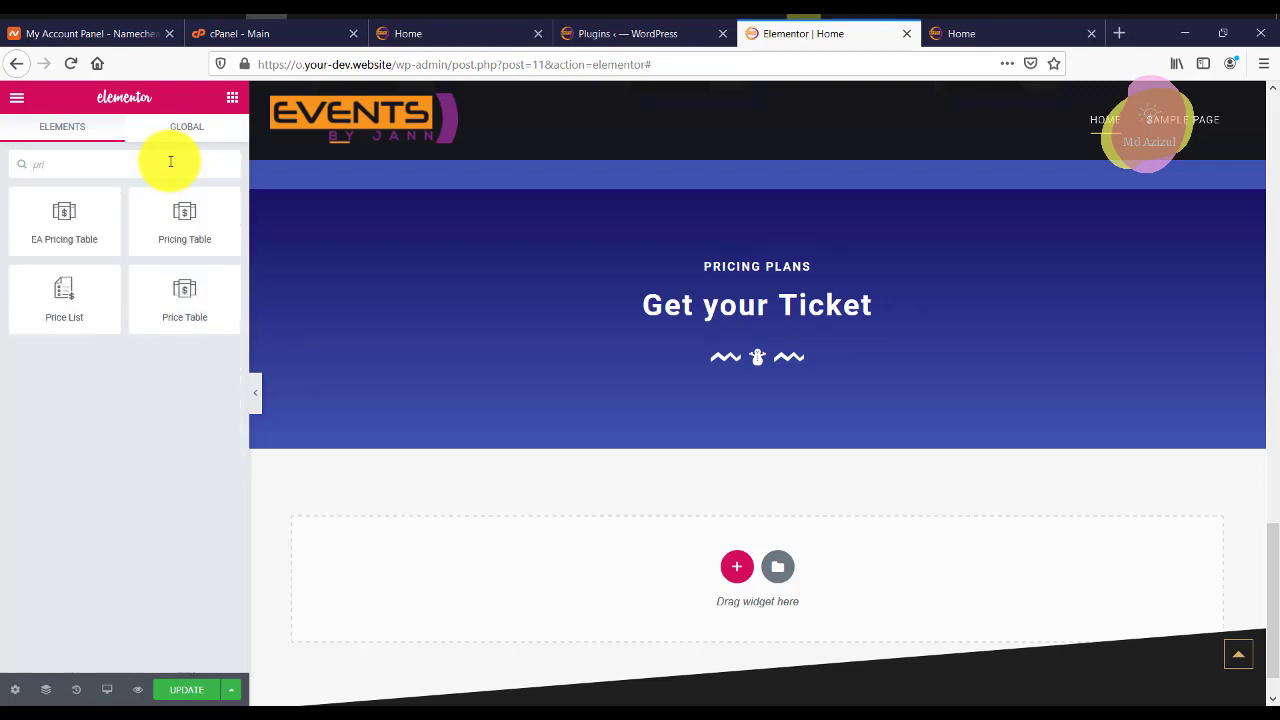
{"action": "left_click_drag", "start_coordinate": [75, 226], "coordinate": [786, 368]}
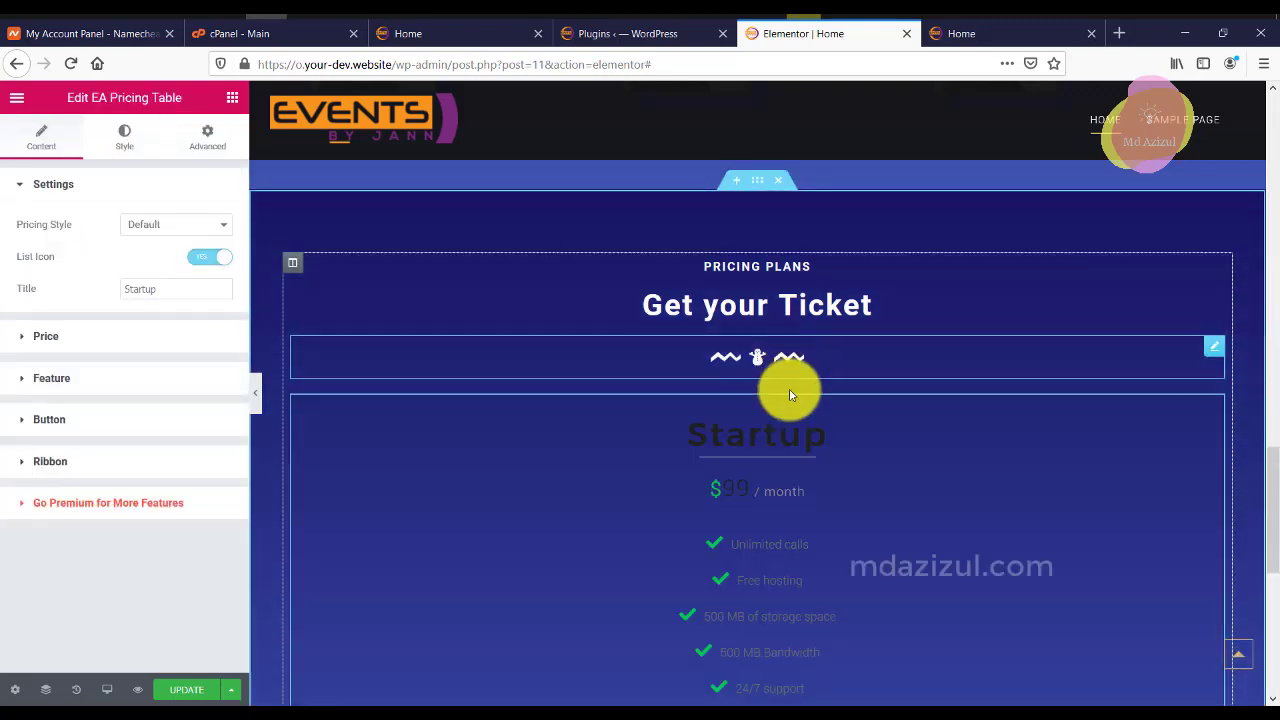
{"action": "right_click", "coordinate": [1205, 406]}
{"action": "left_click", "coordinate": [1150, 637]}
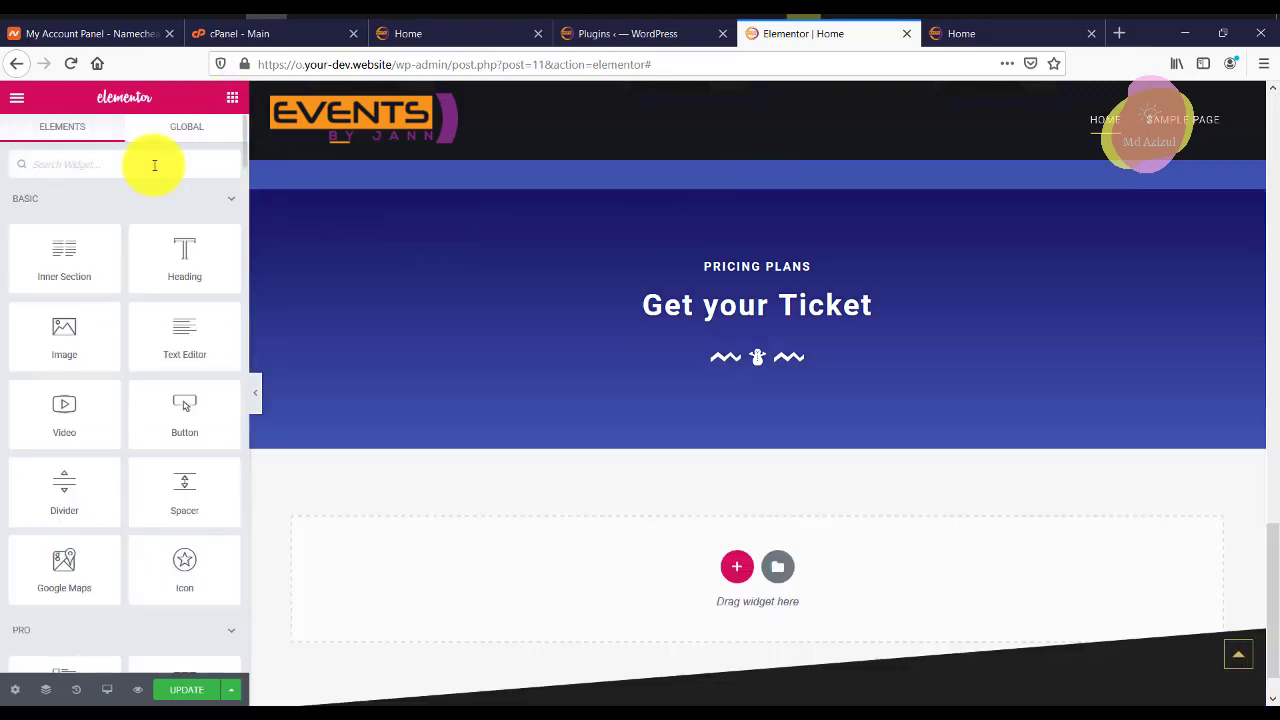
Add a two-column inner section below the headings with a Starter Plan Pricing Table on the left.
{"action": "left_click_drag", "start_coordinate": [97, 263], "coordinate": [122, 107]}
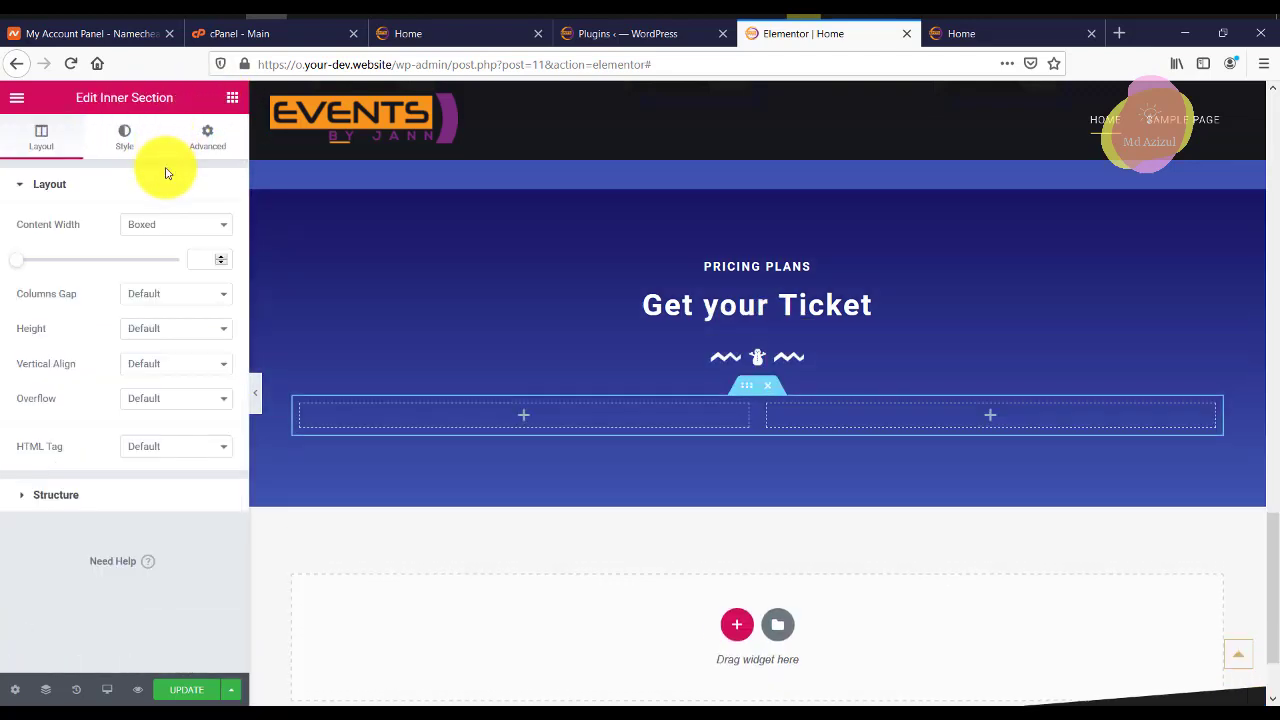
{"action": "left_click", "coordinate": [231, 100]}
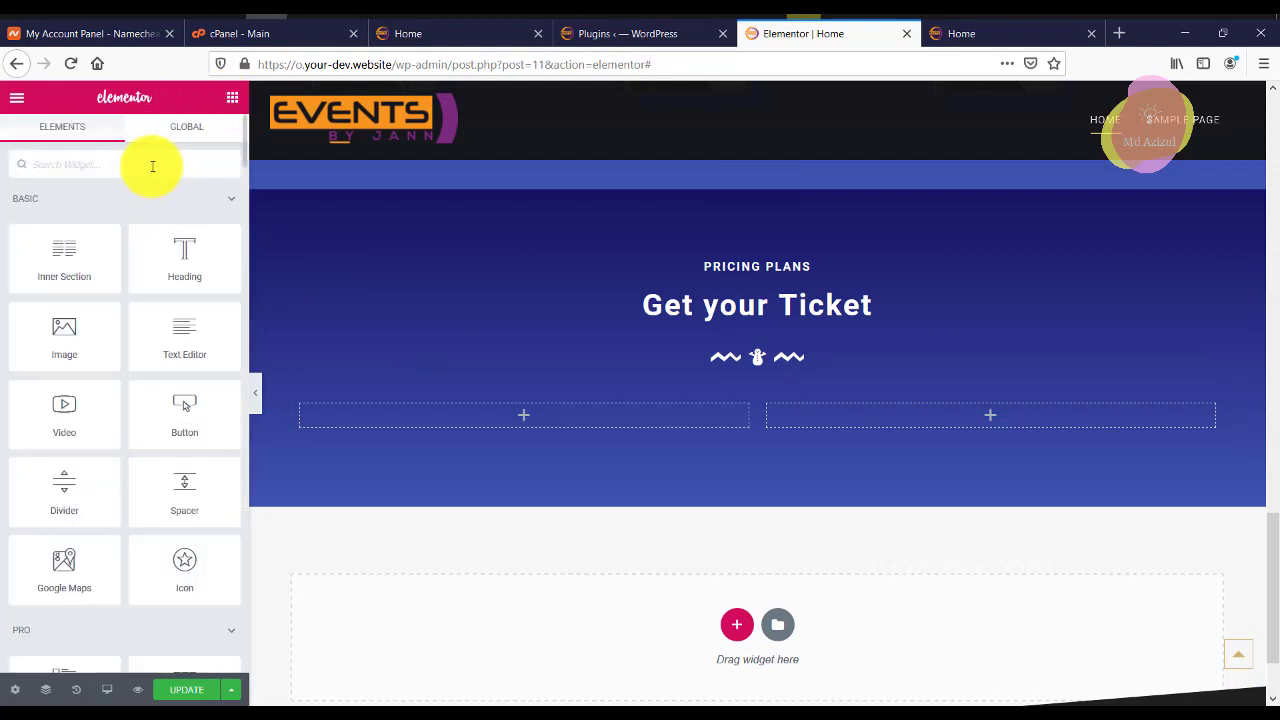
{"action": "type", "text": "pri"}
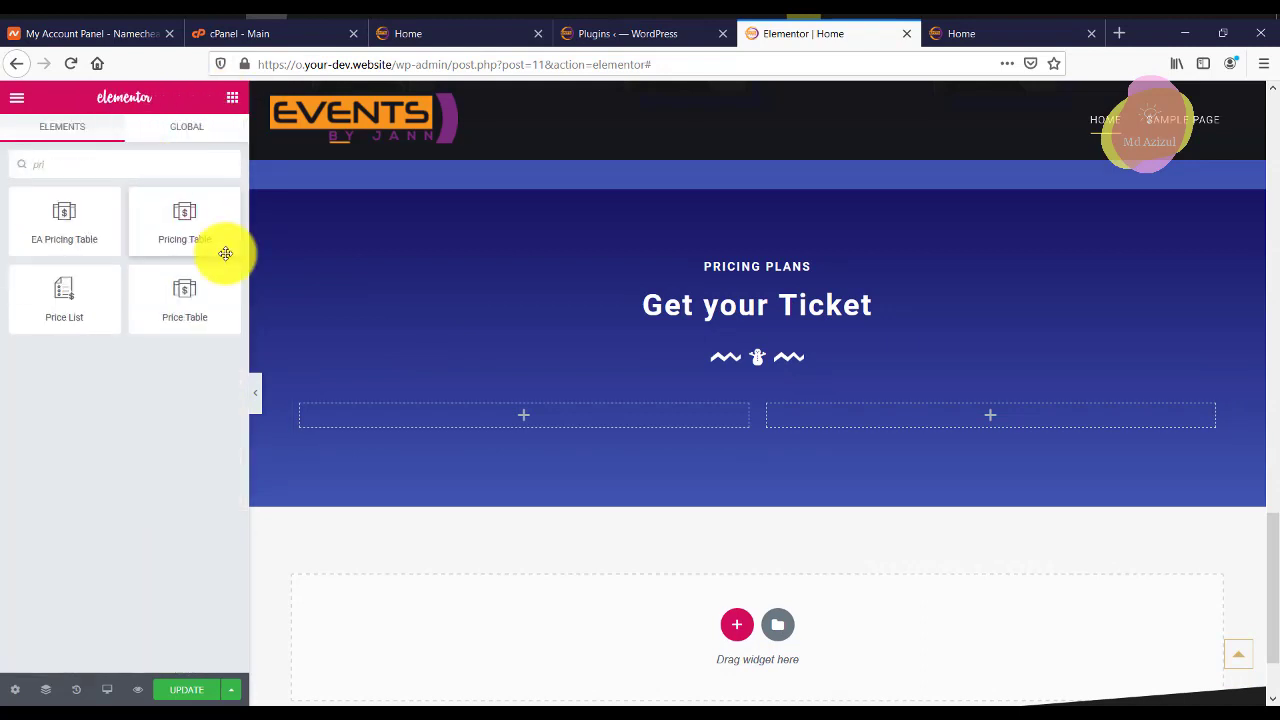
{"action": "left_click_drag", "start_coordinate": [196, 261], "coordinate": [557, 410]}
{"action": "scroll", "coordinate": [740, 420], "scroll_direction": "down", "scroll_amount": 3}
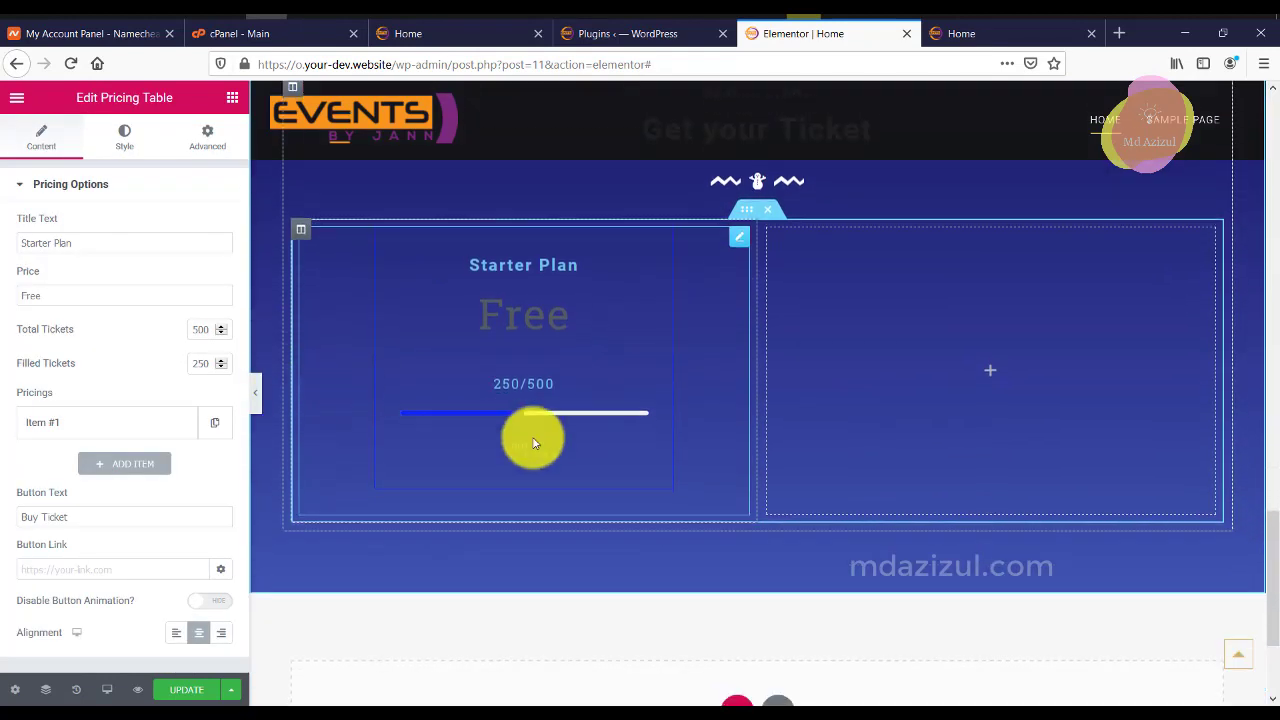
Place a $39.99 Monthly Price Table in the empty right column.
{"action": "left_click", "coordinate": [230, 98]}
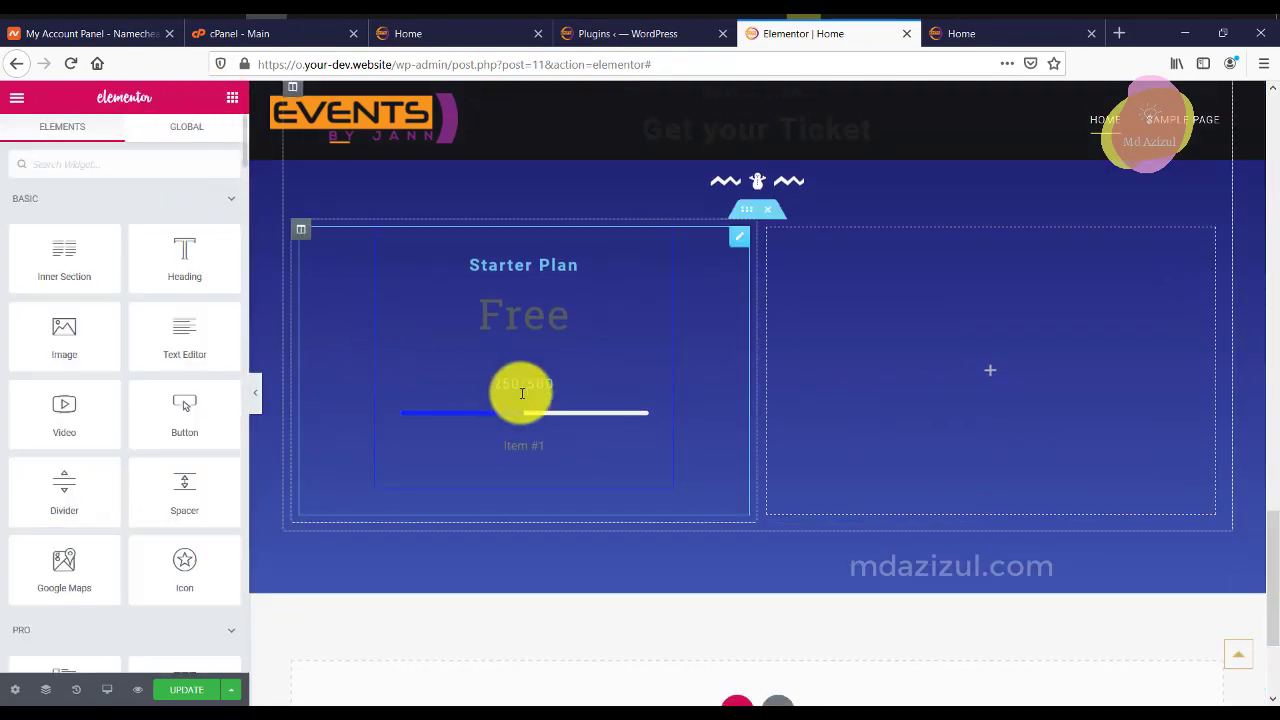
{"action": "left_click", "coordinate": [174, 165]}
{"action": "type", "text": "pri"}
{"action": "left_click_drag", "start_coordinate": [193, 274], "coordinate": [910, 362]}
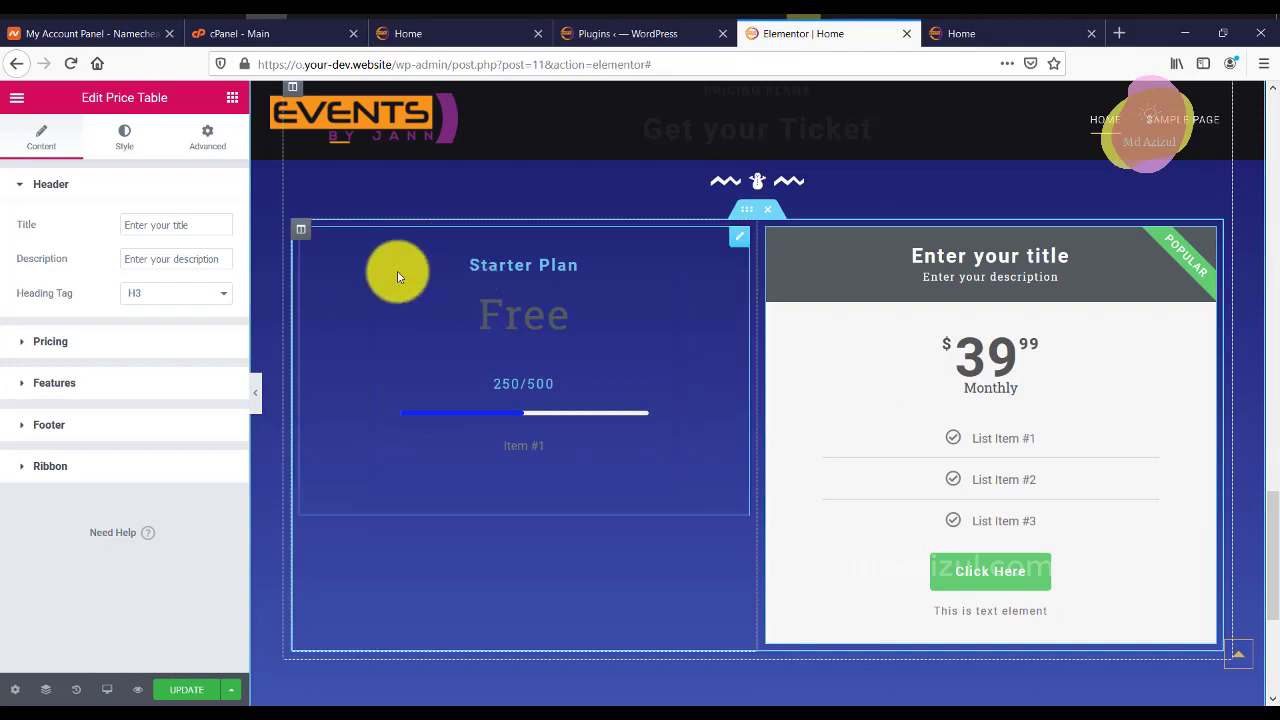
Delete the Starter Plan column and duplicate the $39.99 Price Table column beside it.
{"action": "right_click", "coordinate": [310, 235]}
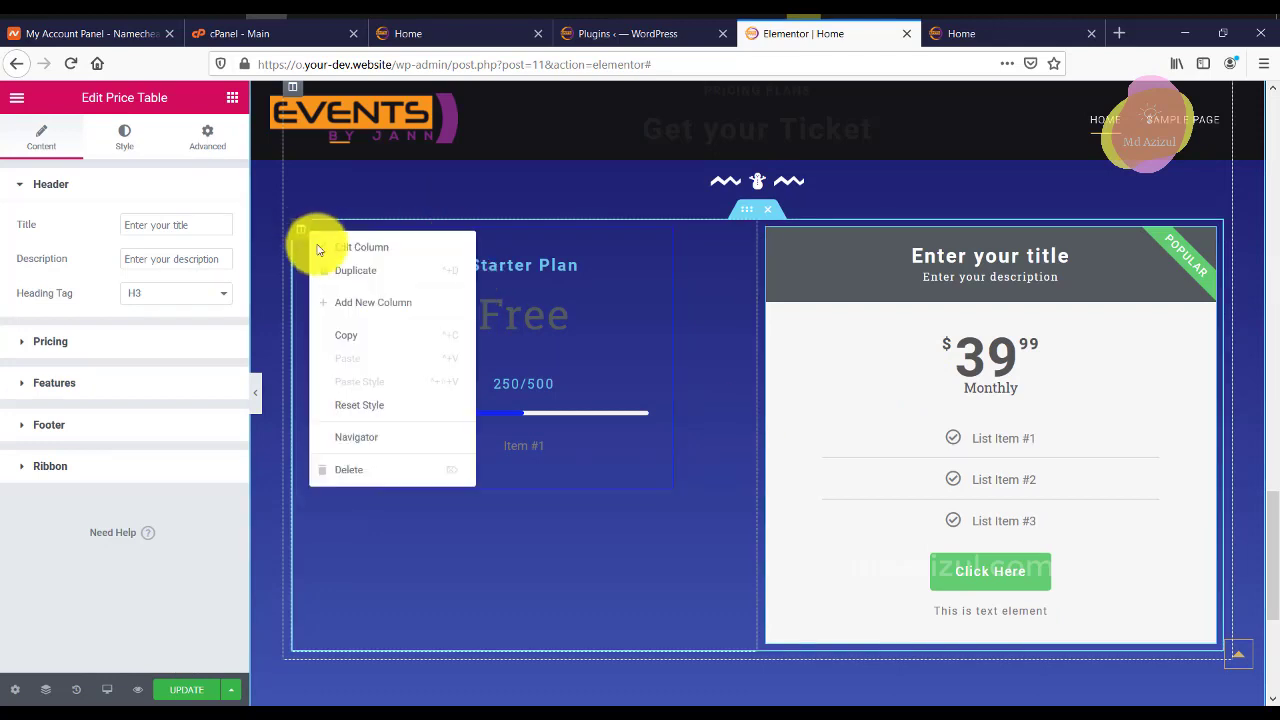
{"action": "left_click", "coordinate": [353, 465]}
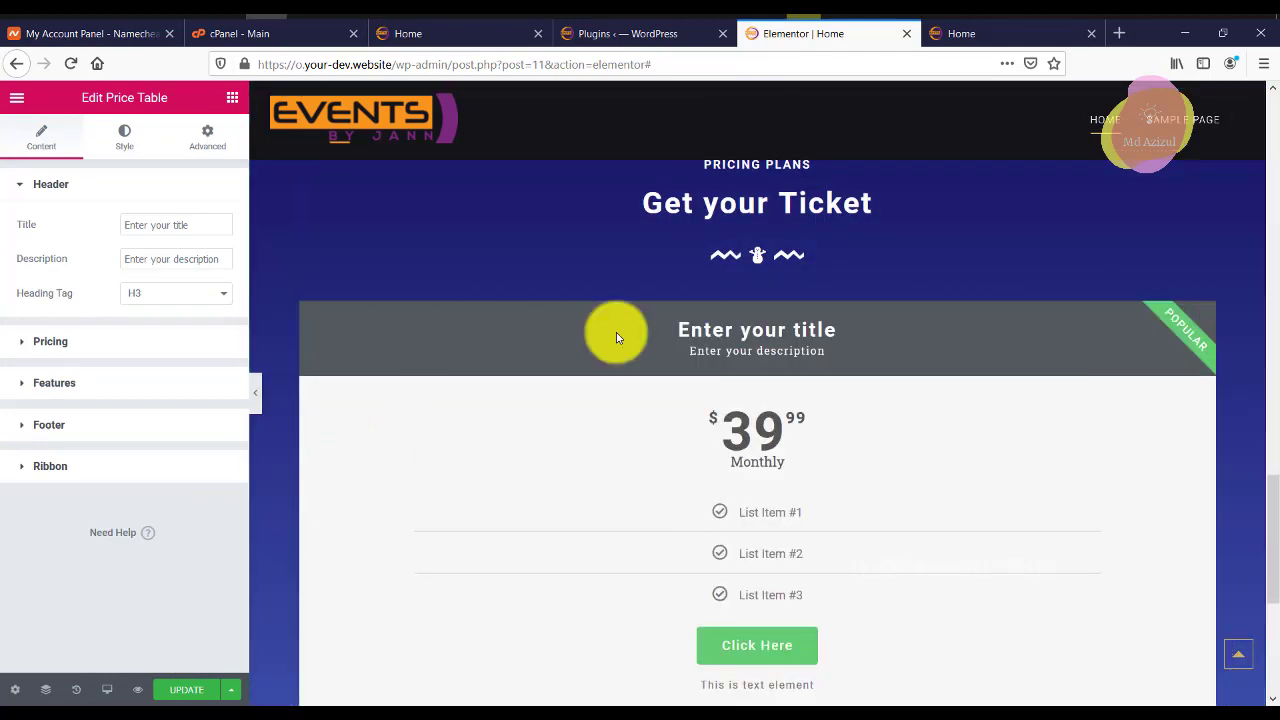
{"action": "right_click", "coordinate": [305, 318]}
{"action": "left_click", "coordinate": [372, 345]}
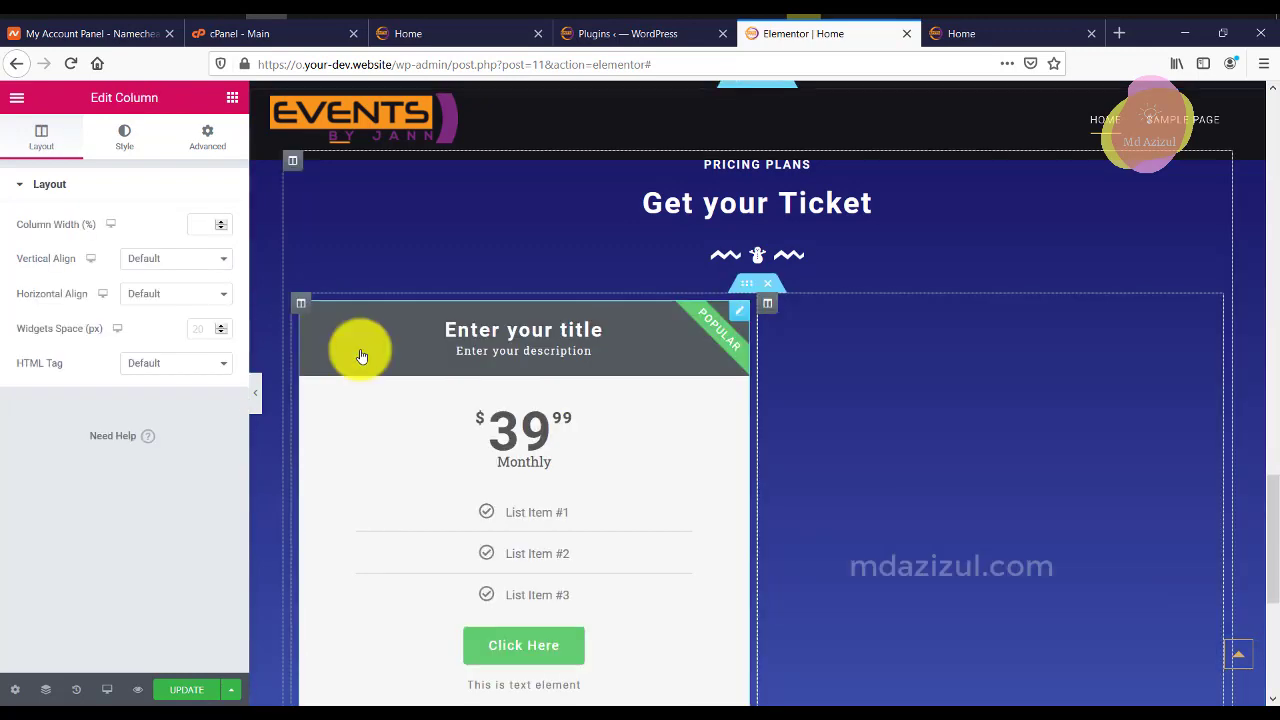
{"action": "scroll", "coordinate": [909, 357], "scroll_direction": "down", "scroll_amount": 4}
{"action": "scroll", "coordinate": [871, 357], "scroll_direction": "up", "scroll_amount": 3}
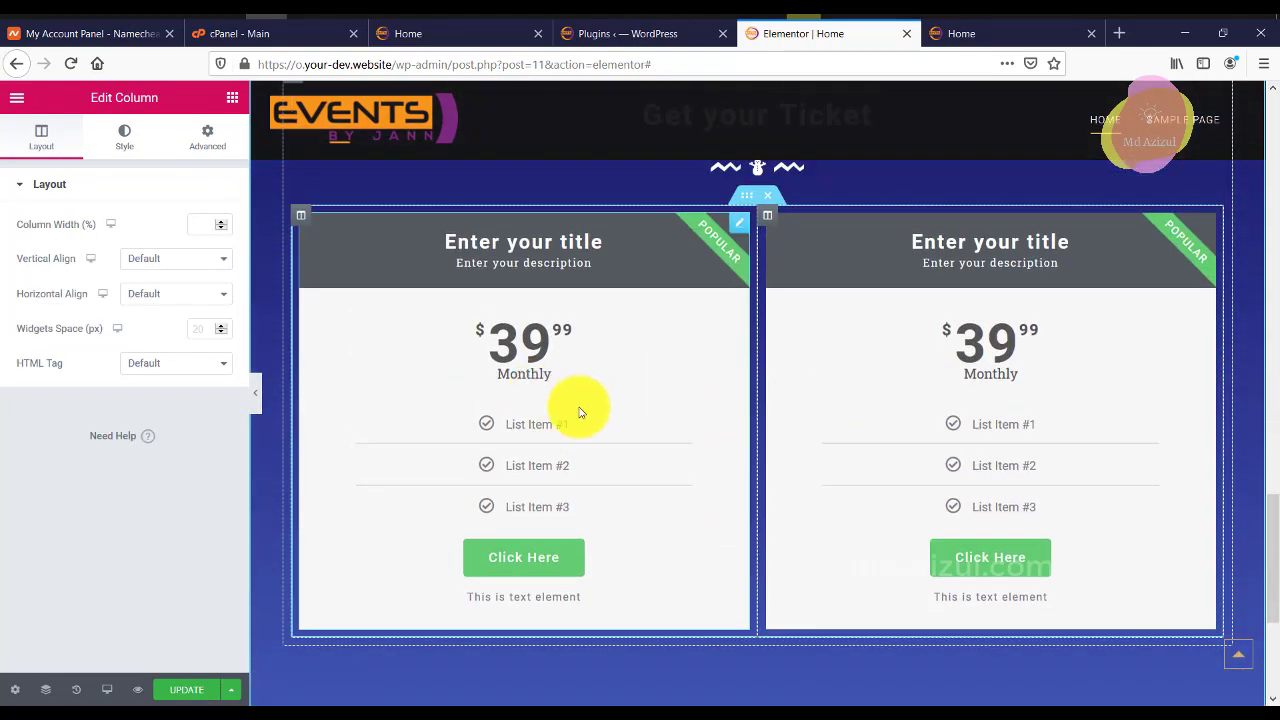
Select the left price table, check the WordPress plugins page, and return to Elementor.
{"action": "left_click", "coordinate": [745, 220]}
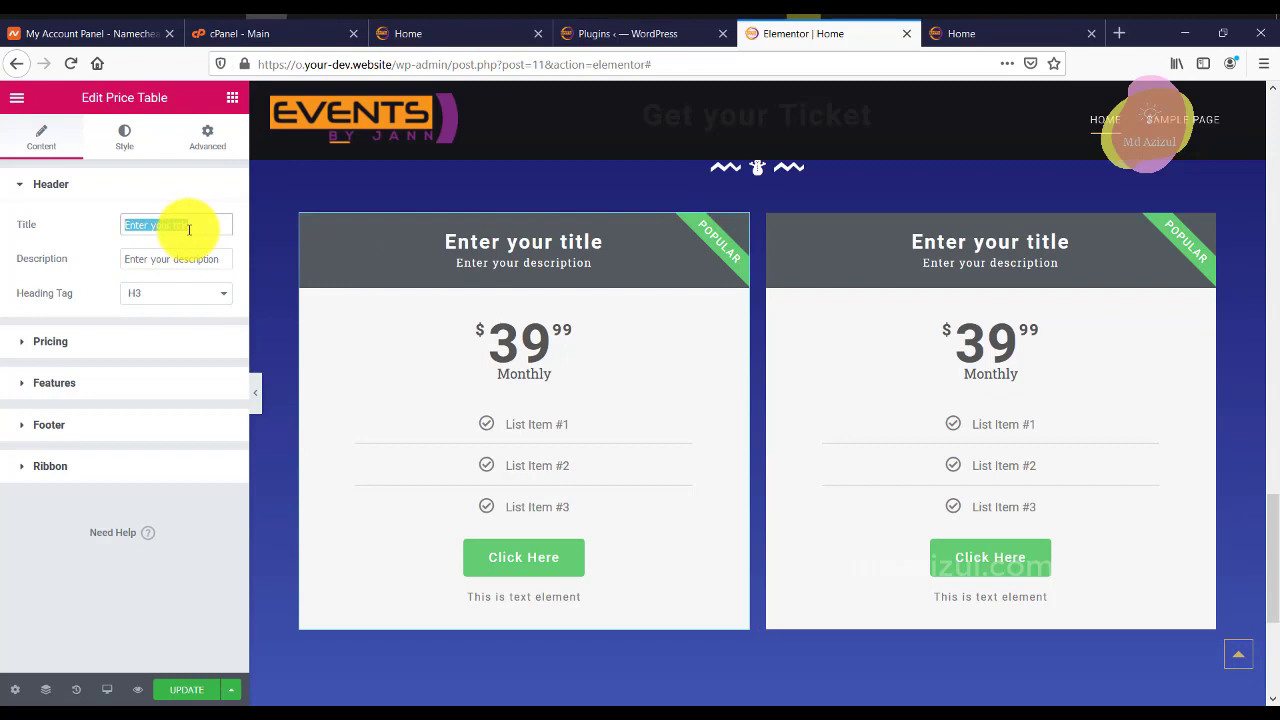
{"action": "left_click", "coordinate": [640, 33]}
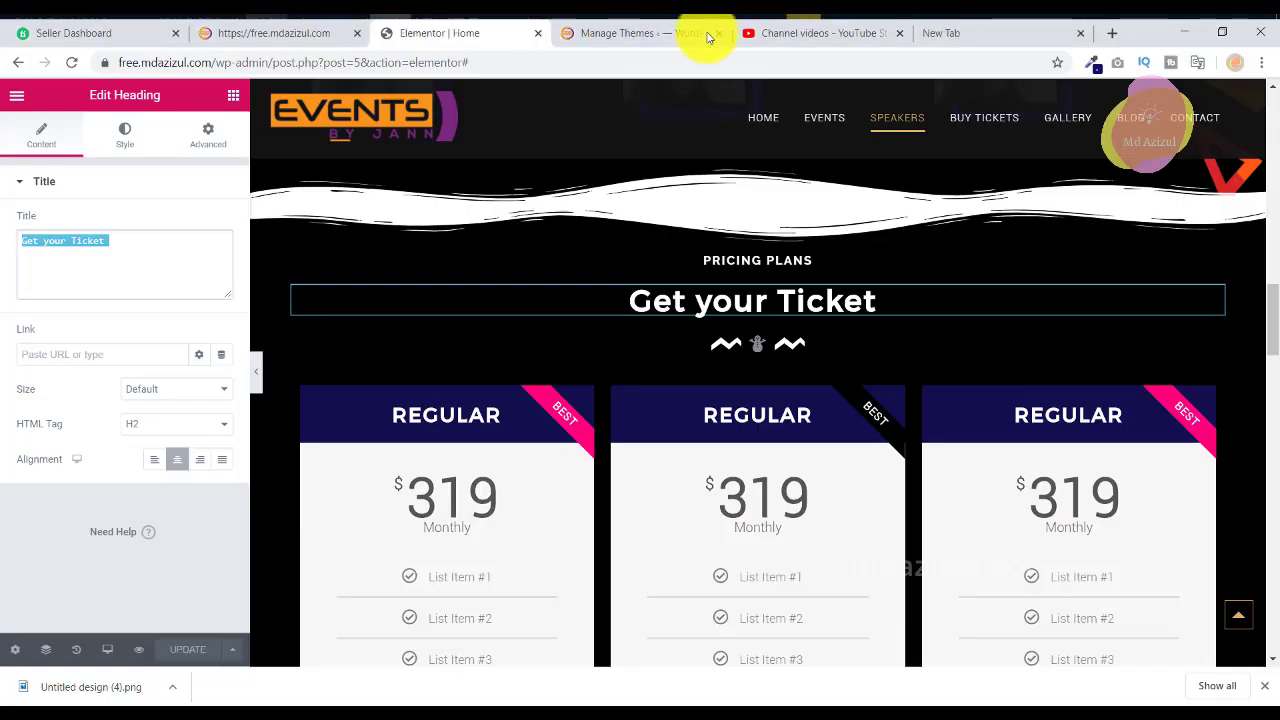
{"action": "scroll", "coordinate": [668, 263], "scroll_direction": "down", "scroll_amount": 2}
{"action": "left_click", "coordinate": [480, 250]}
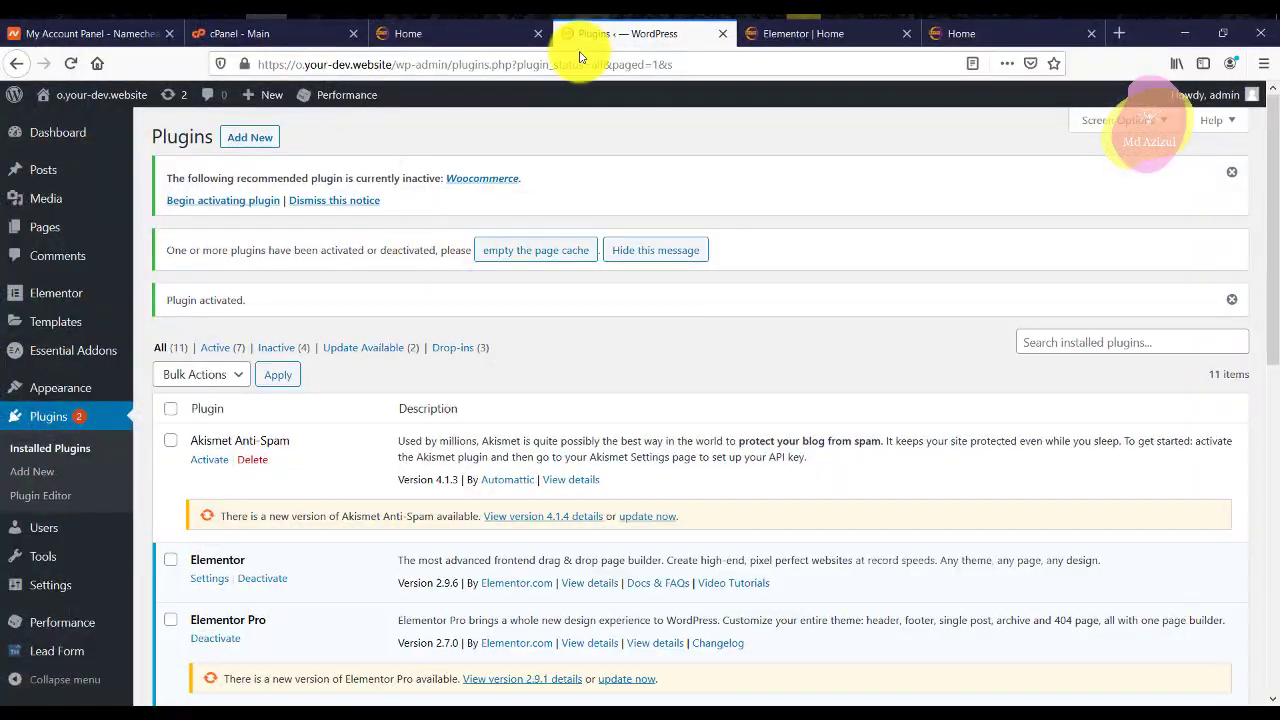
{"action": "left_click", "coordinate": [806, 36]}
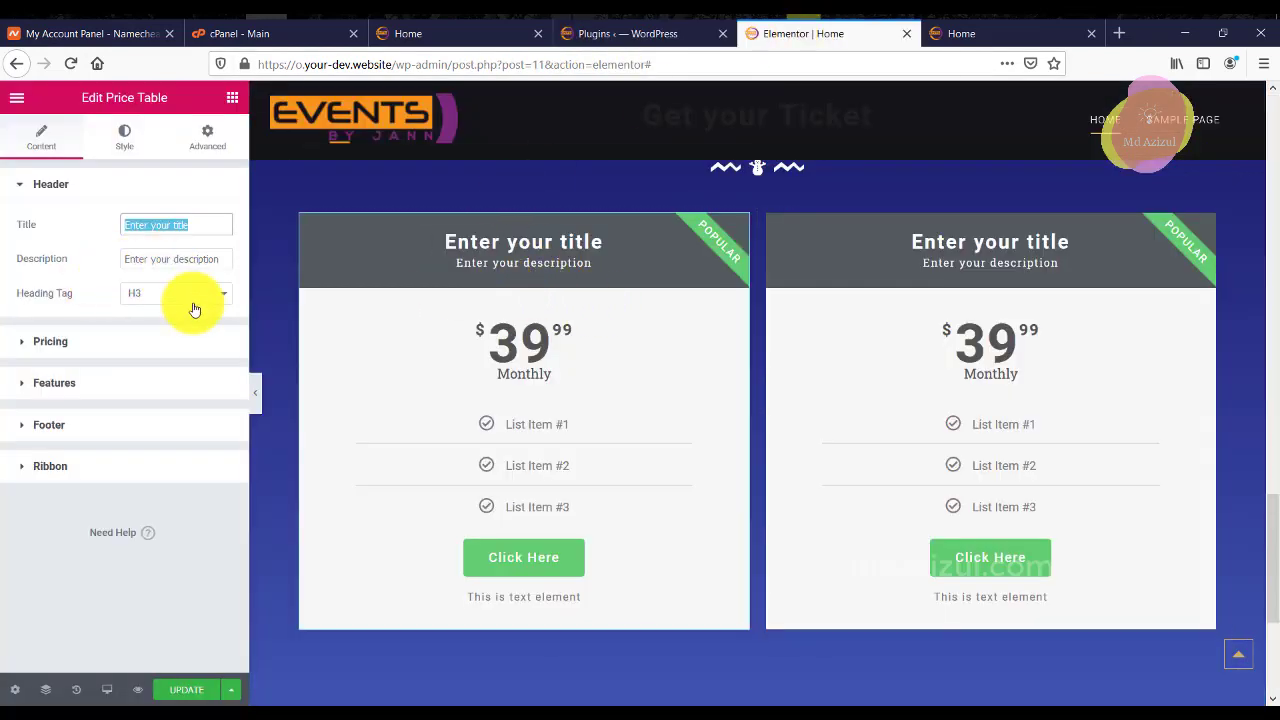
Turn on Sale with a $59 original price and clear the Monthly period text.
{"action": "left_click", "coordinate": [110, 340]}
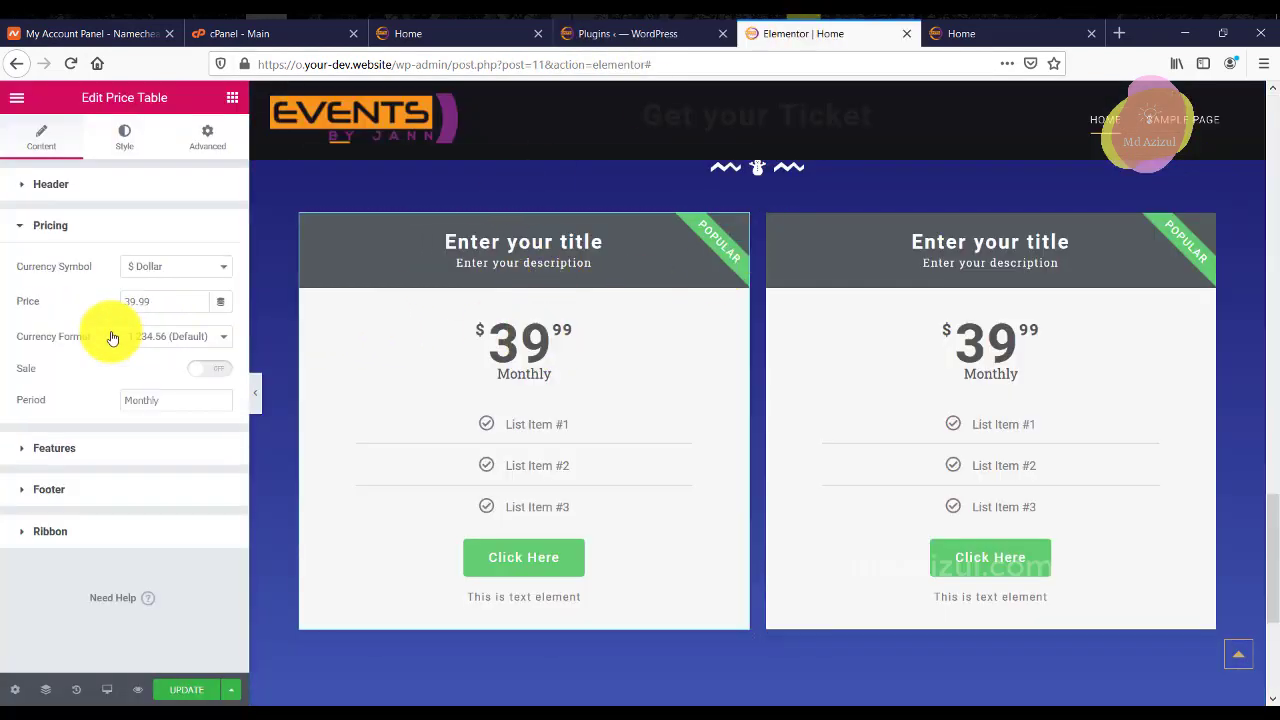
{"action": "left_click", "coordinate": [206, 372]}
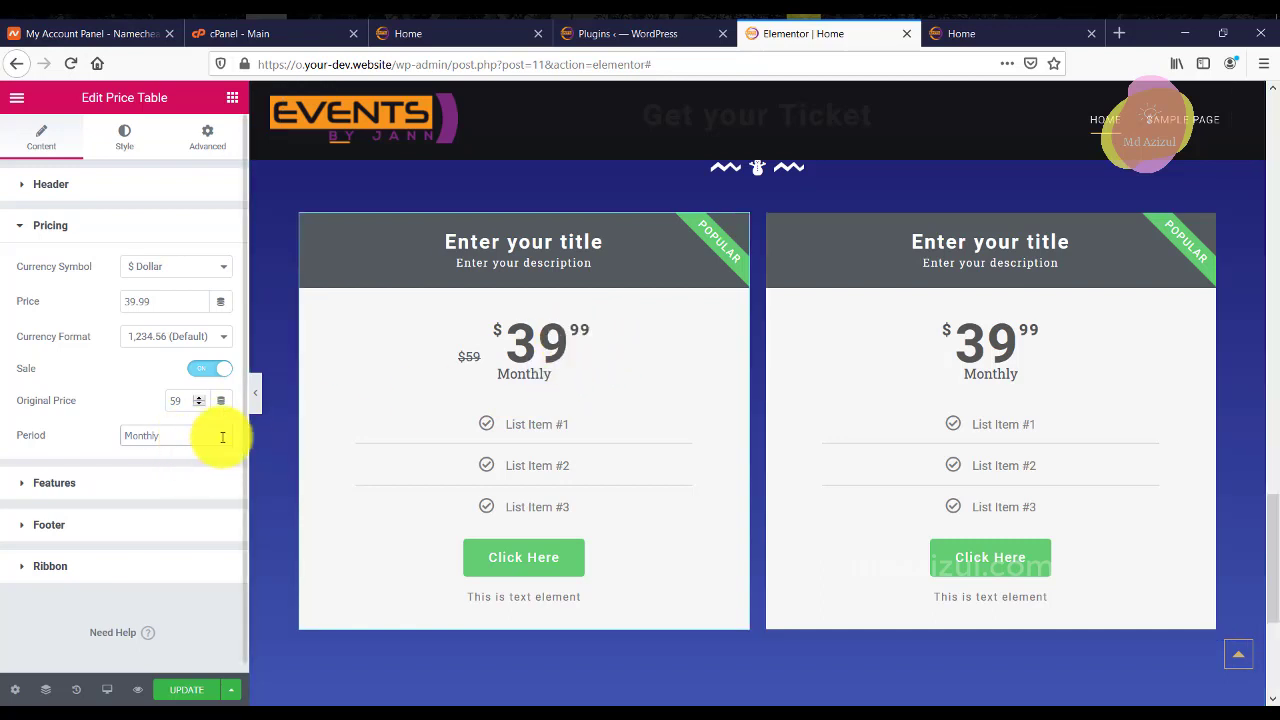
{"action": "key", "text": "BackSpace"}
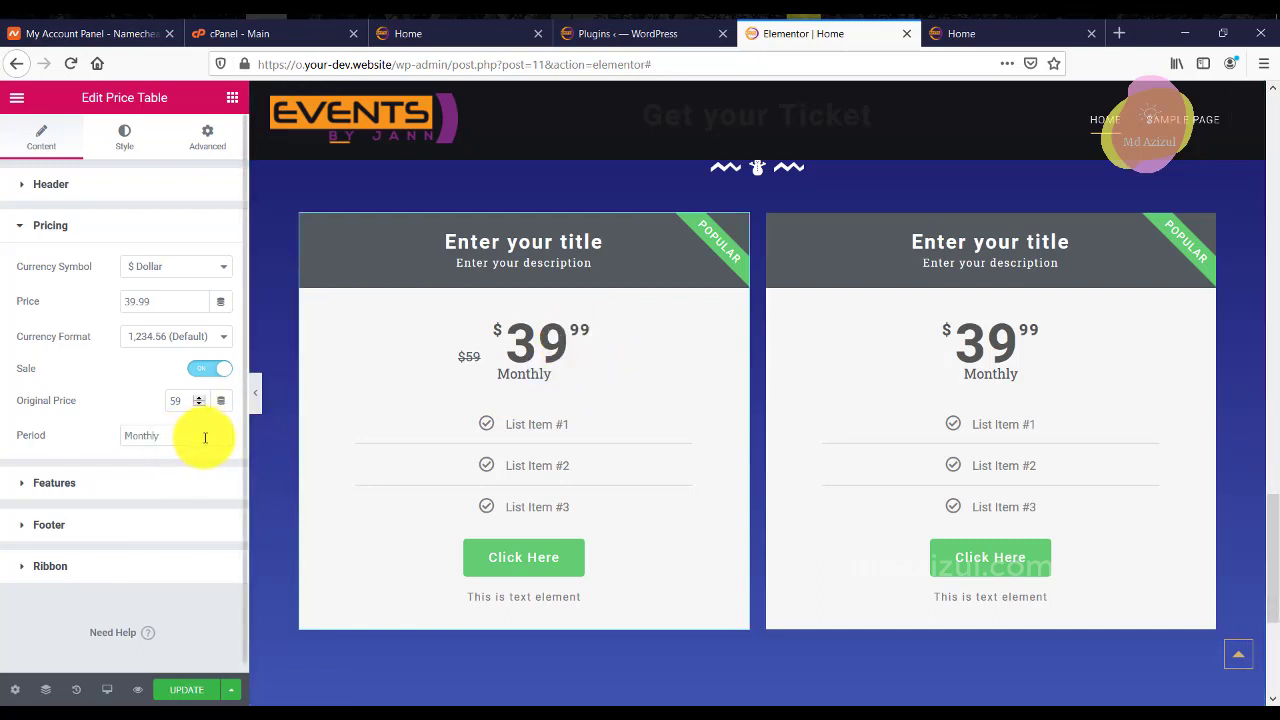
{"action": "left_click", "coordinate": [109, 483]}
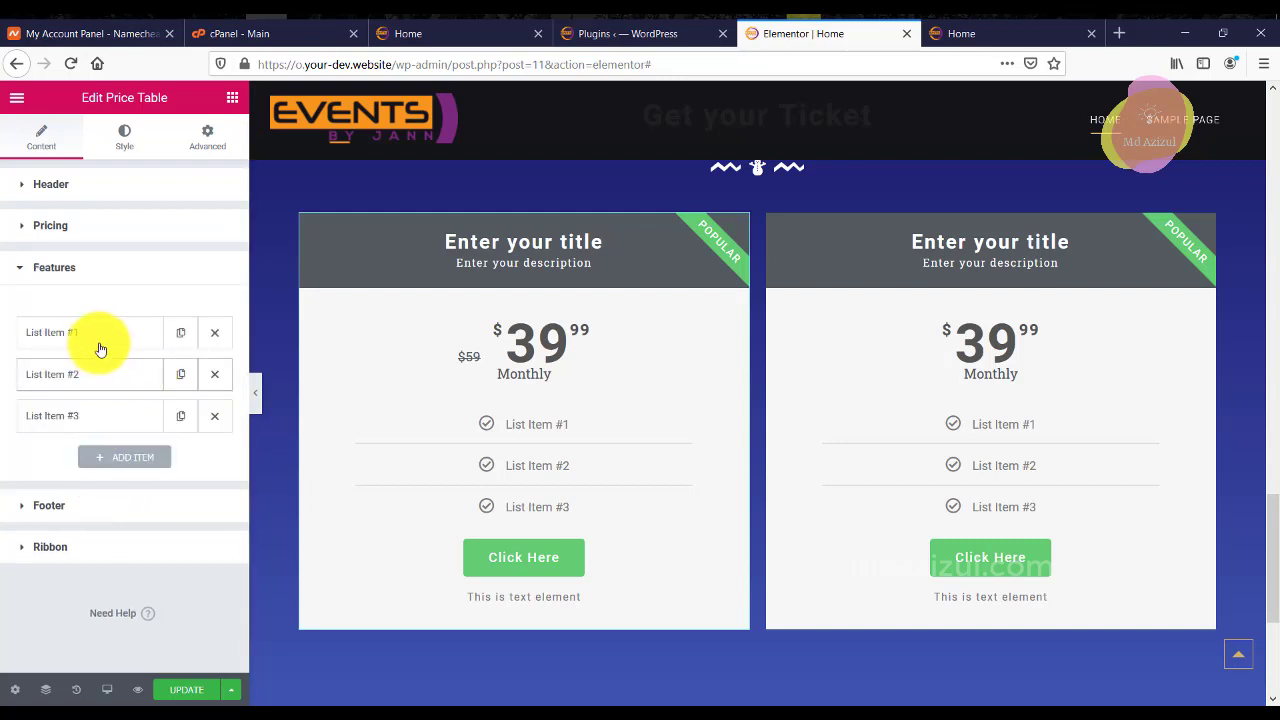
Remove List Items #1 and #2 and change the ribbon title from POPULAR to BSET.
{"action": "left_click", "coordinate": [213, 334]}
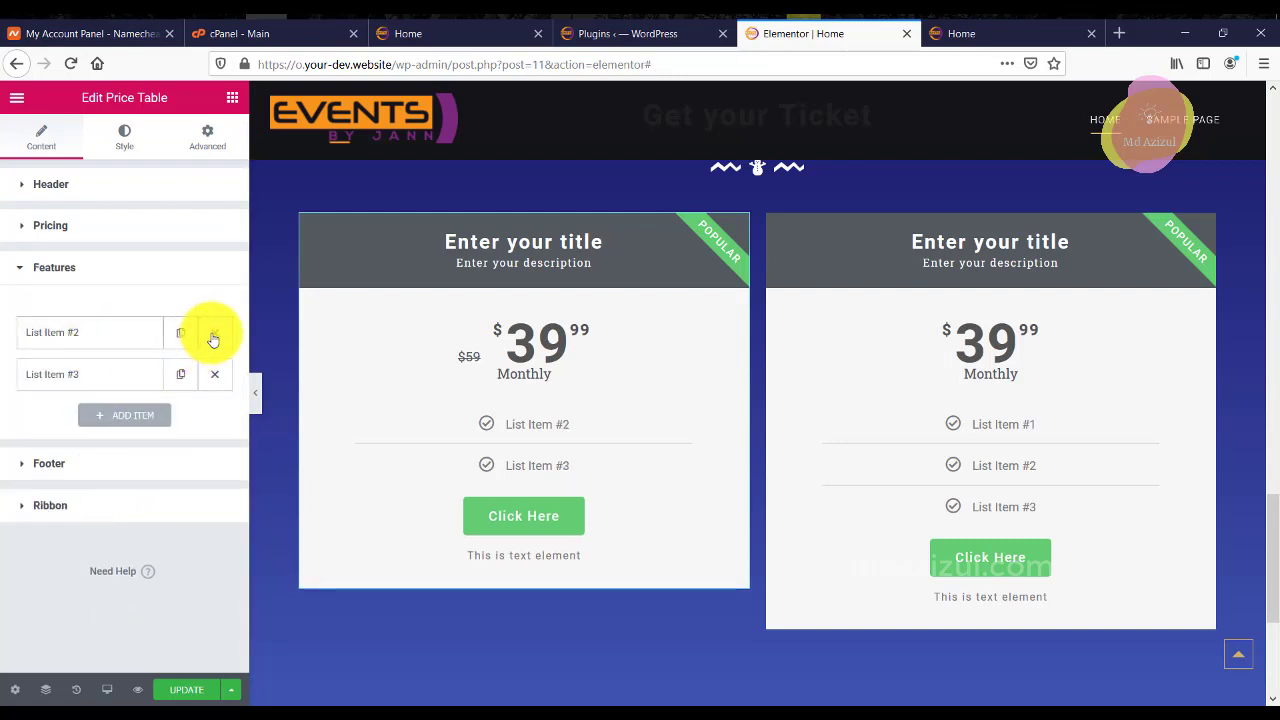
{"action": "left_click", "coordinate": [213, 334]}
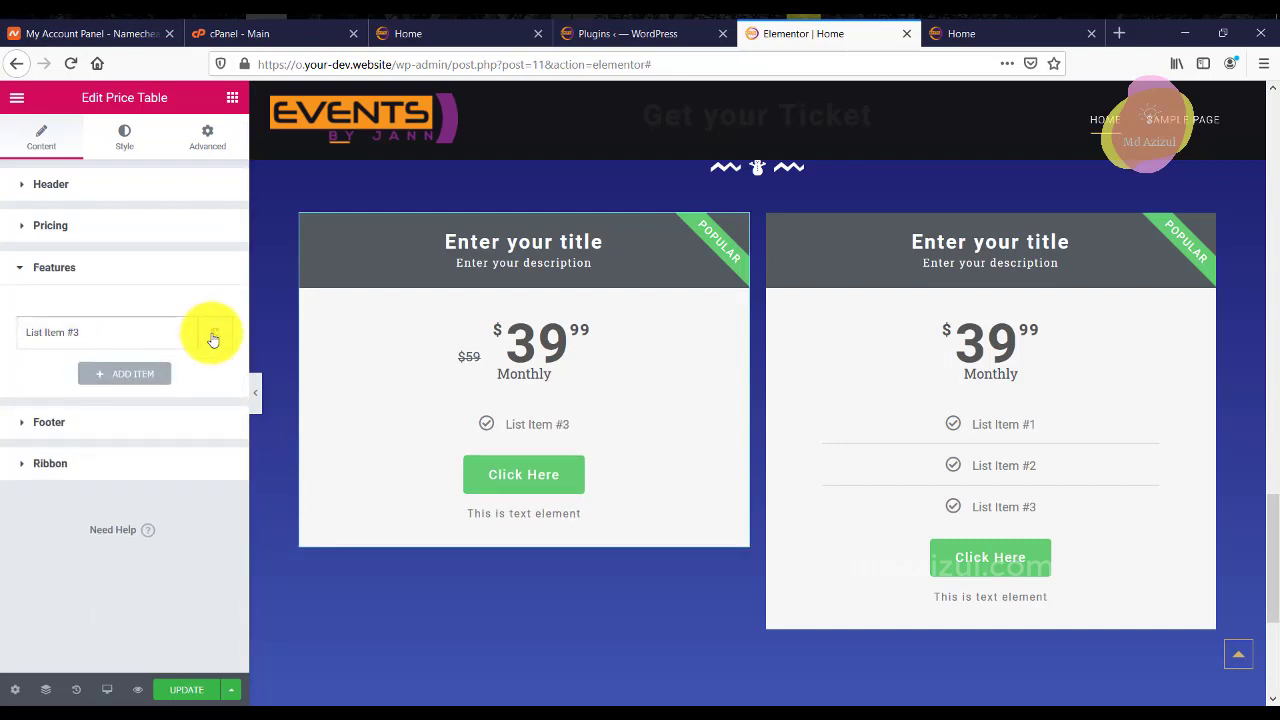
{"action": "left_click", "coordinate": [81, 427]}
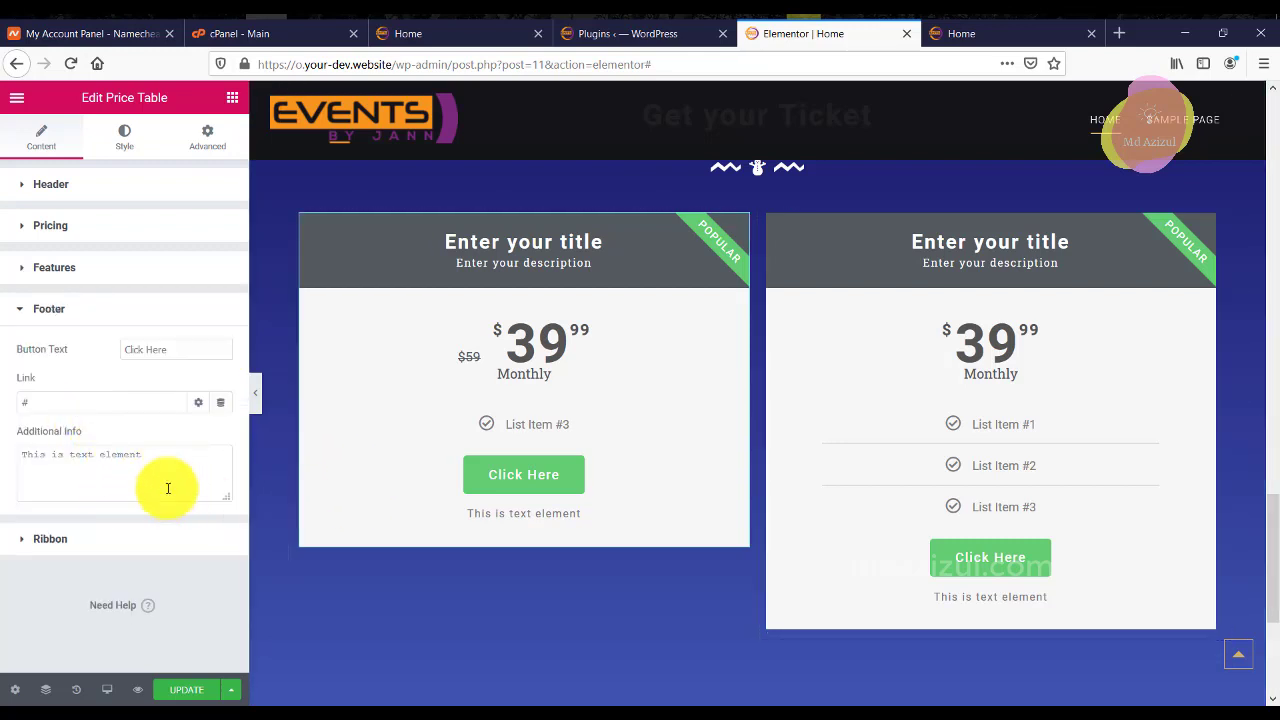
{"action": "left_click", "coordinate": [71, 537]}
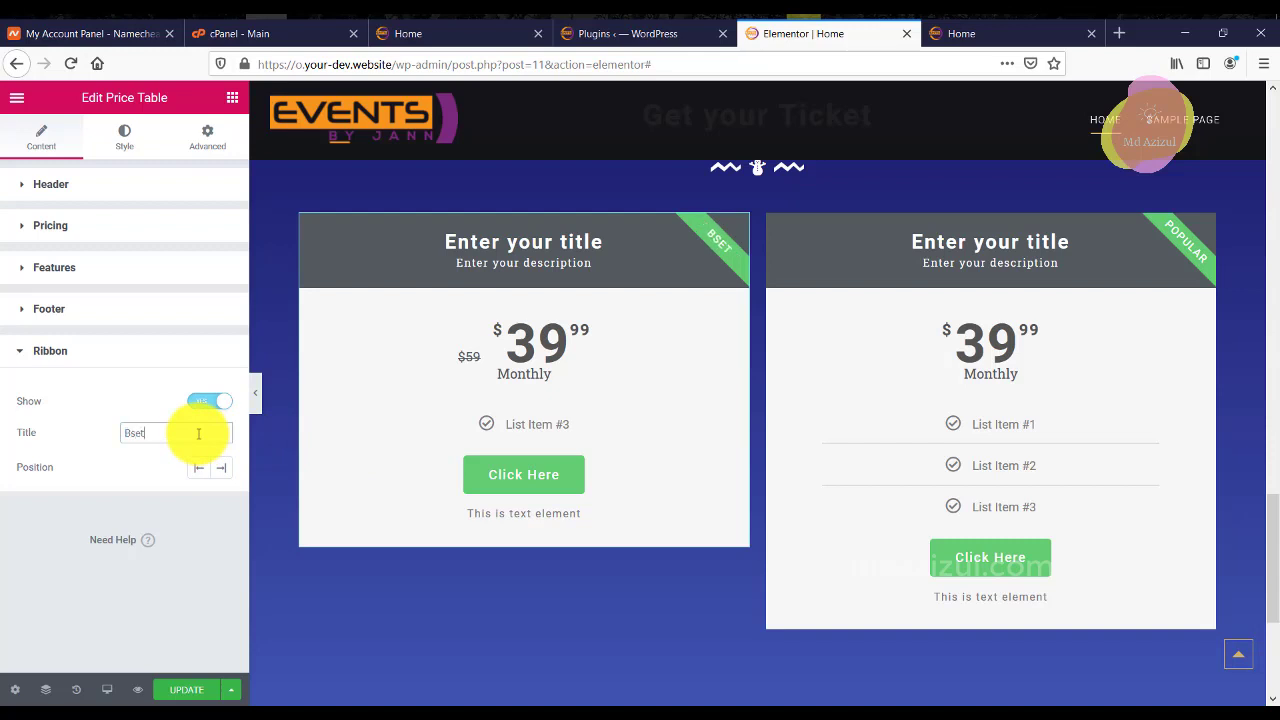
{"action": "left_click", "coordinate": [124, 145]}
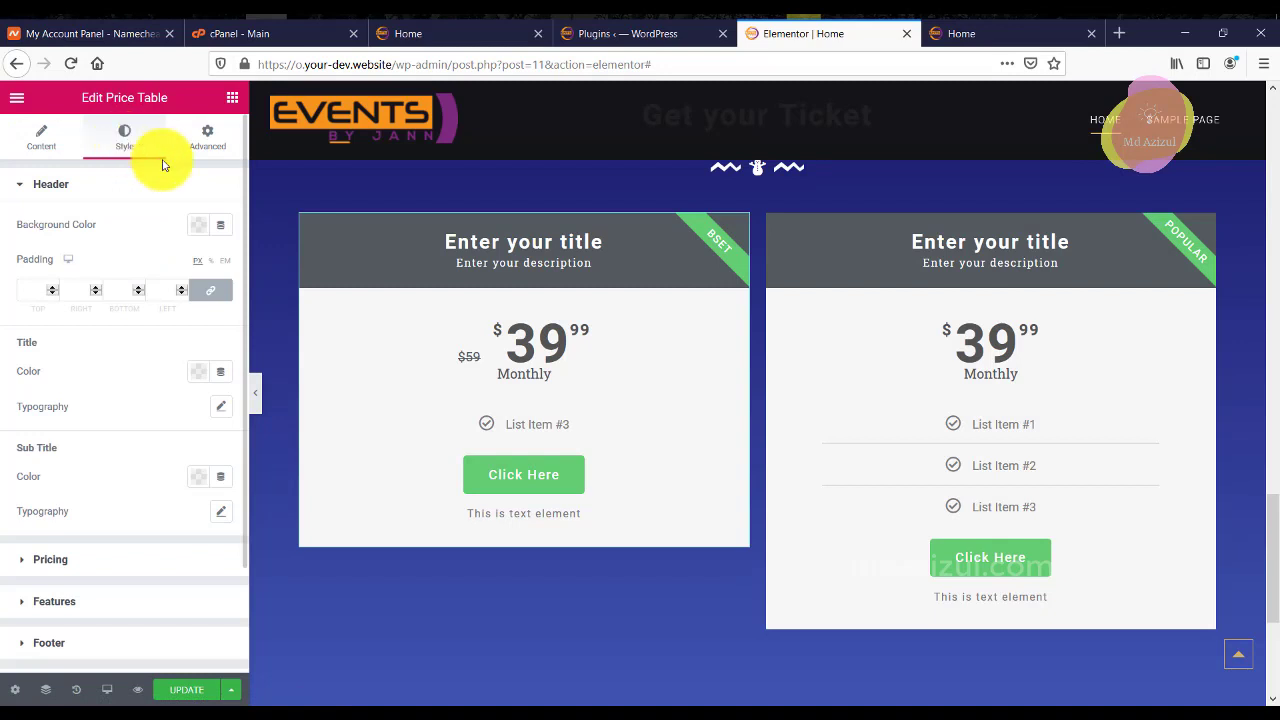
Set the left ticket table's header background colour to blue.
{"action": "left_click", "coordinate": [197, 228]}
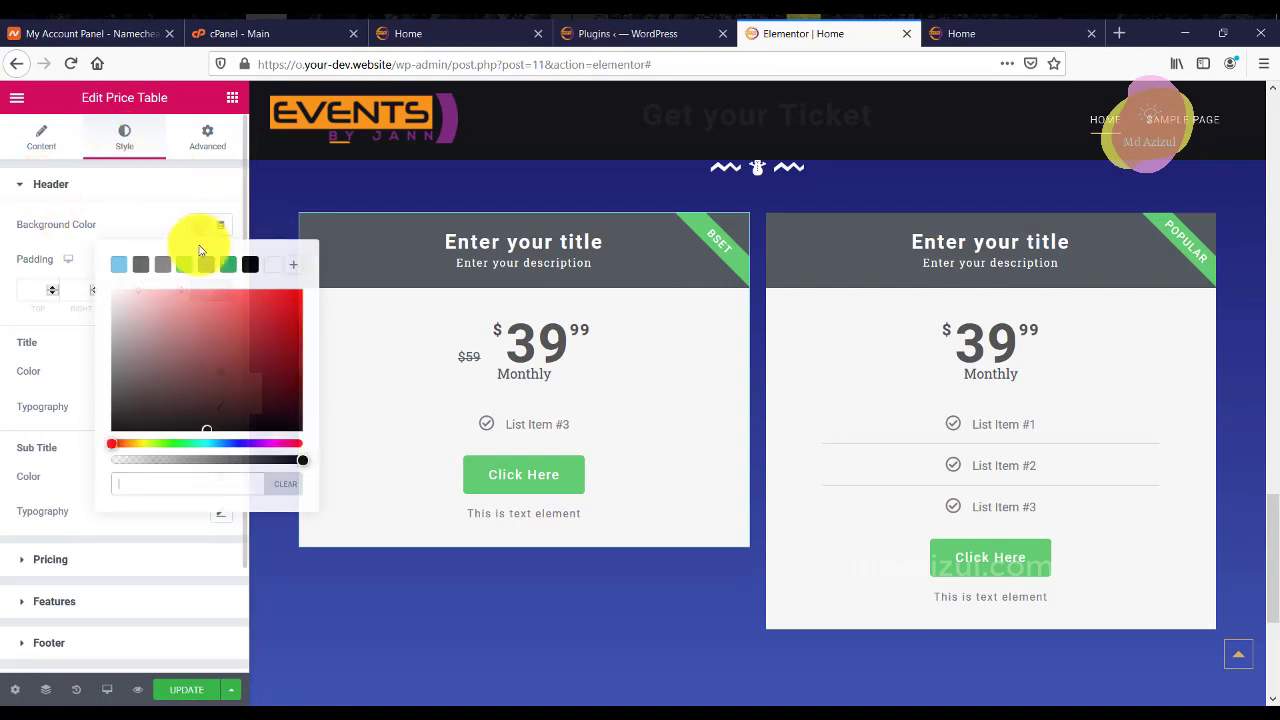
{"action": "mouse_move", "coordinate": [194, 300]}
{"action": "left_mouse_down"}
{"action": "mouse_move", "coordinate": [263, 440]}
{"action": "mouse_move", "coordinate": [229, 437]}
{"action": "left_mouse_up"}
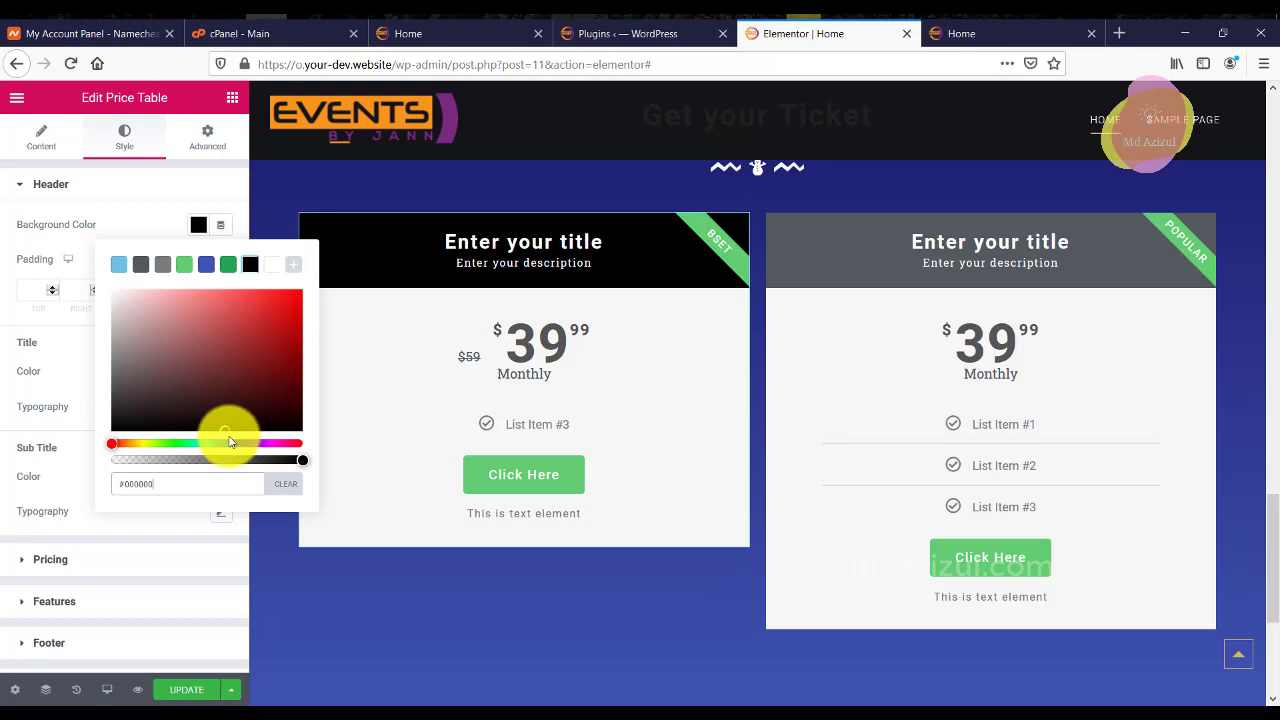
{"action": "left_click", "coordinate": [206, 268]}
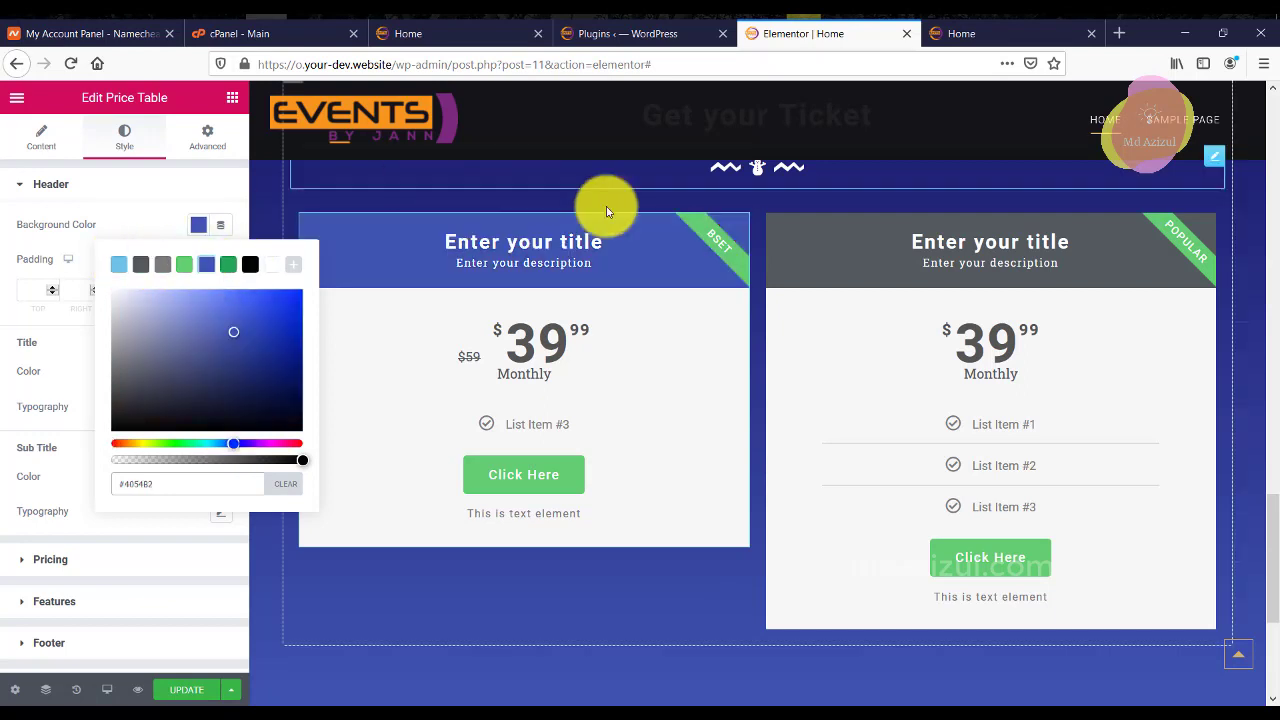
{"action": "left_click", "coordinate": [110, 230]}
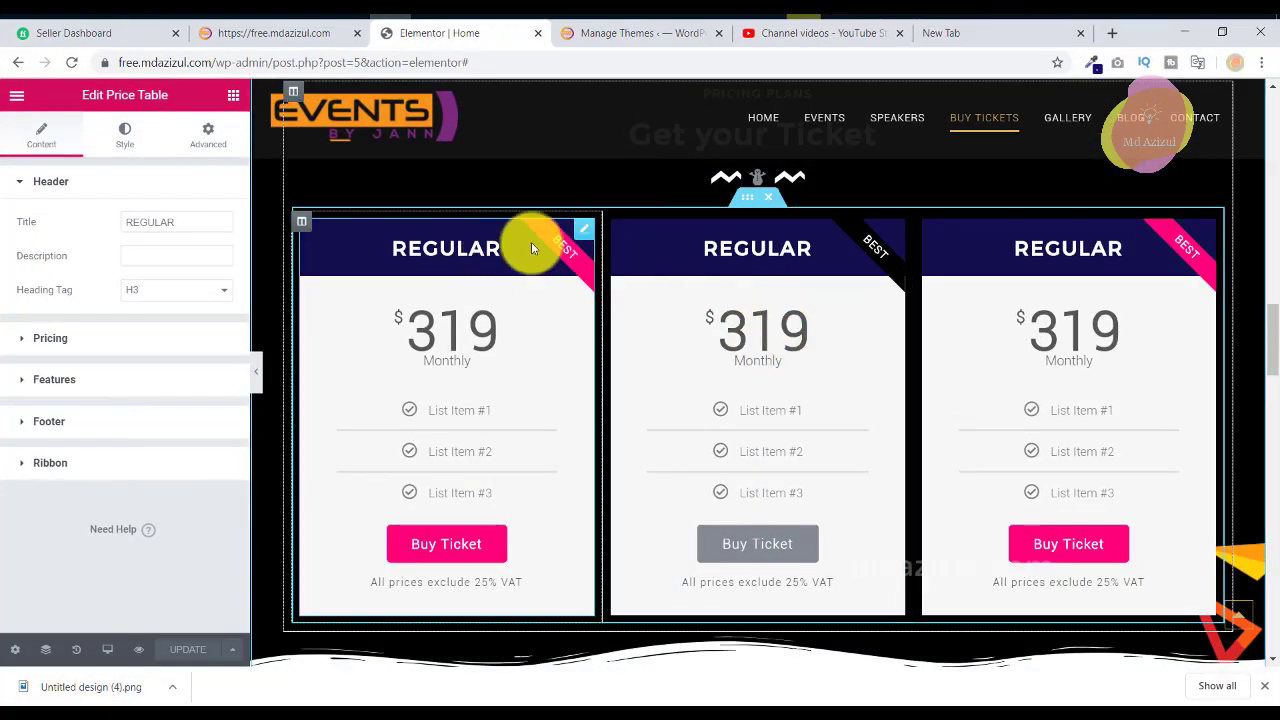
Copy the dark navy header colour #120F4E from the reference table's style settings.
{"action": "left_click", "coordinate": [124, 134]}
{"action": "left_click", "coordinate": [199, 222]}
{"action": "double_click", "coordinate": [192, 485]}
{"action": "right_click", "coordinate": [191, 486]}
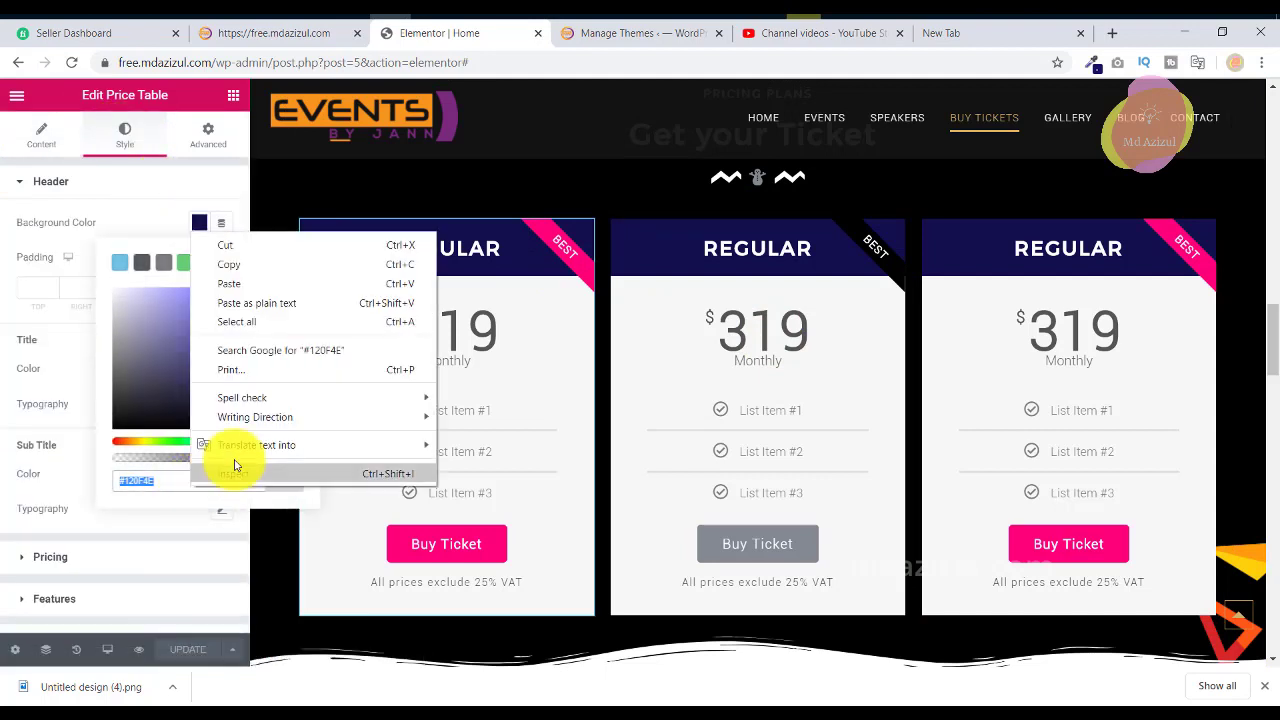
{"action": "left_click", "coordinate": [266, 259]}
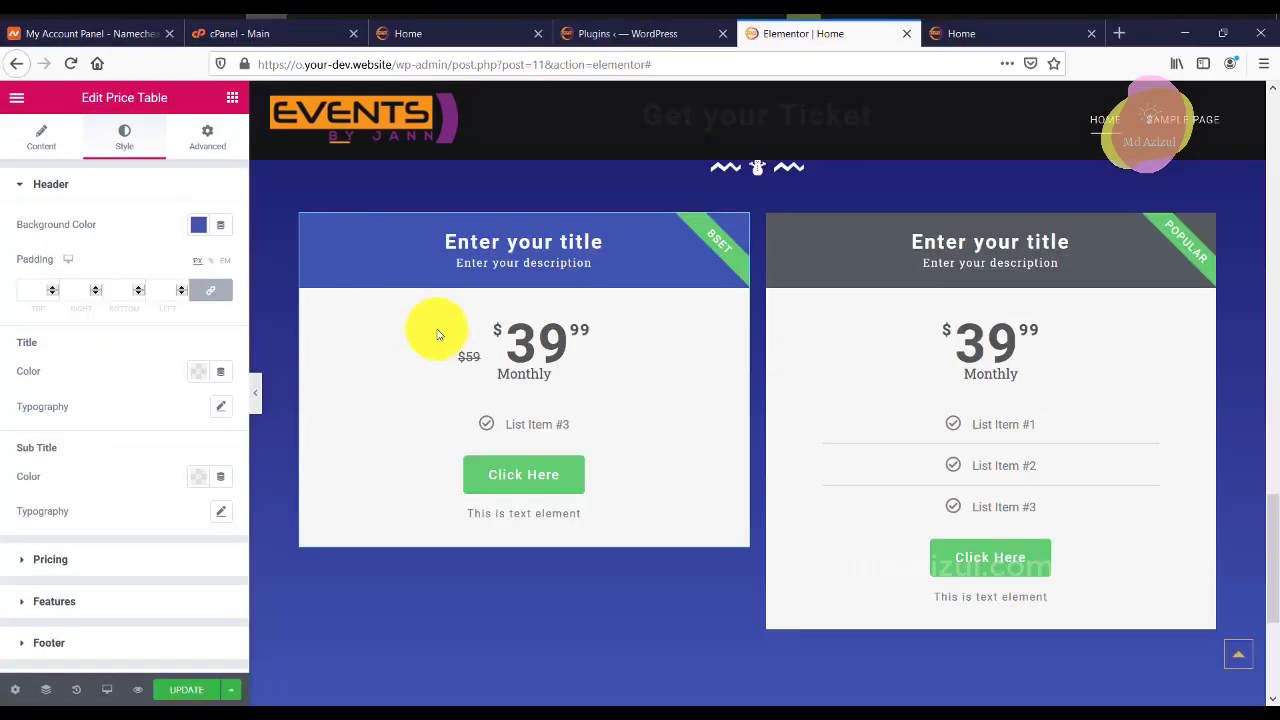
Delete the left BSET price column, leaving a single price table.
{"action": "right_click", "coordinate": [301, 222]}
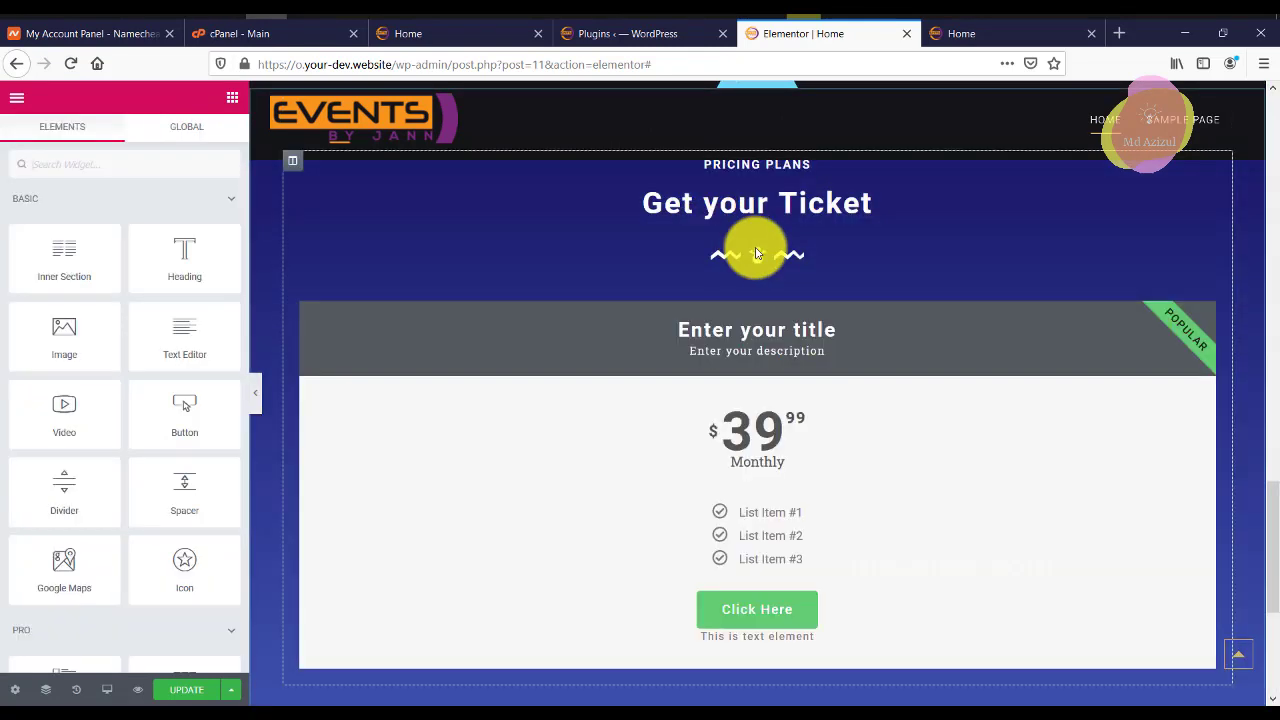
{"action": "left_click", "coordinate": [372, 451]}
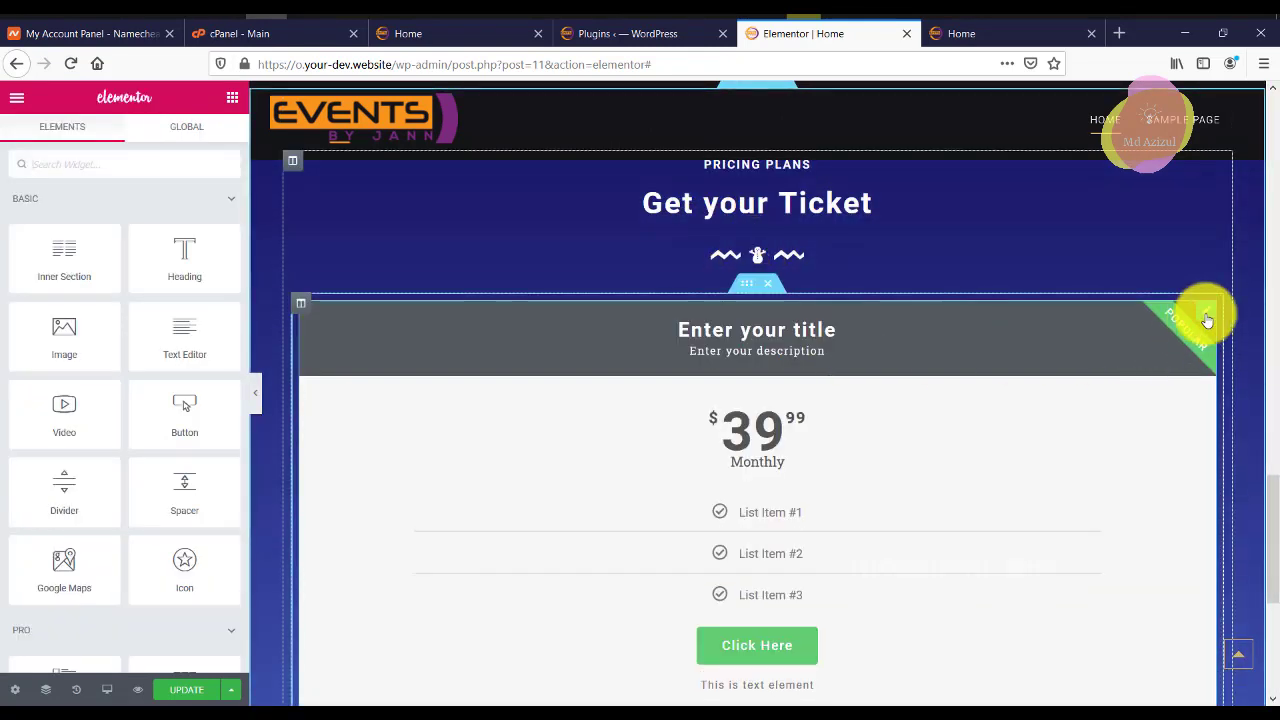
{"action": "left_click", "coordinate": [1206, 312]}
{"action": "left_click", "coordinate": [149, 140]}
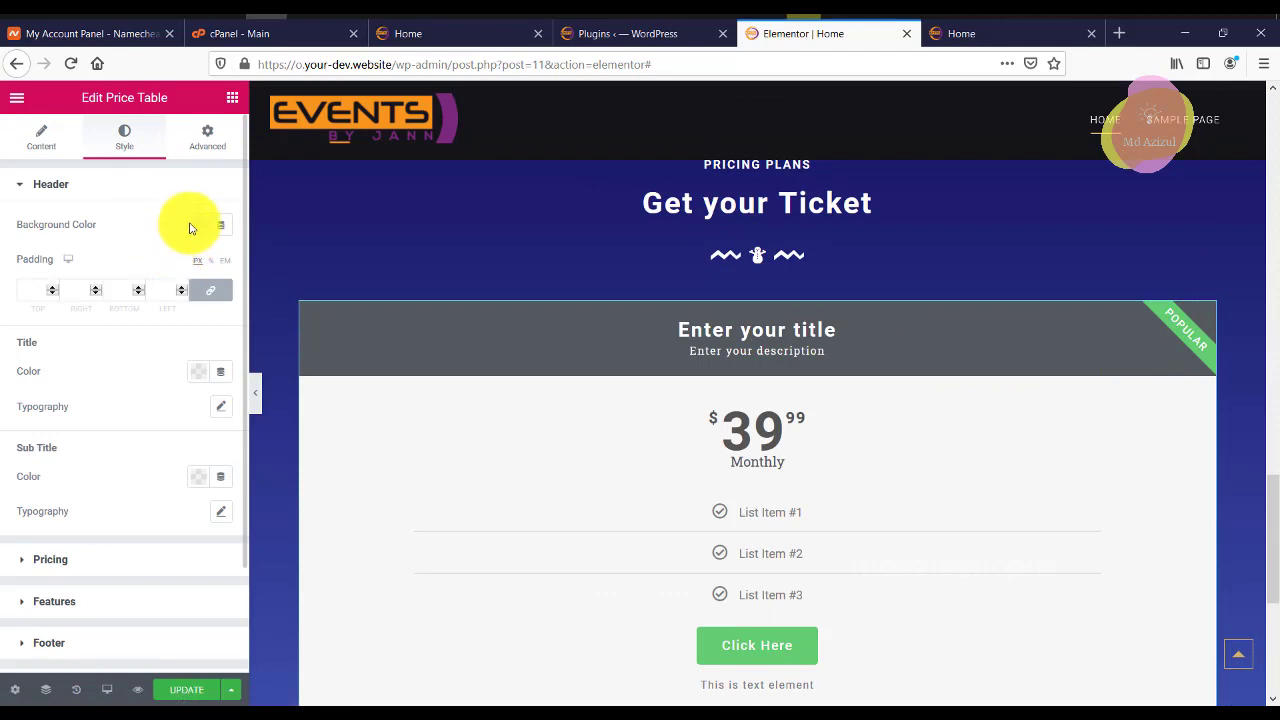
Paste #120F4E as the remaining price table's header background colour.
{"action": "left_click", "coordinate": [198, 225]}
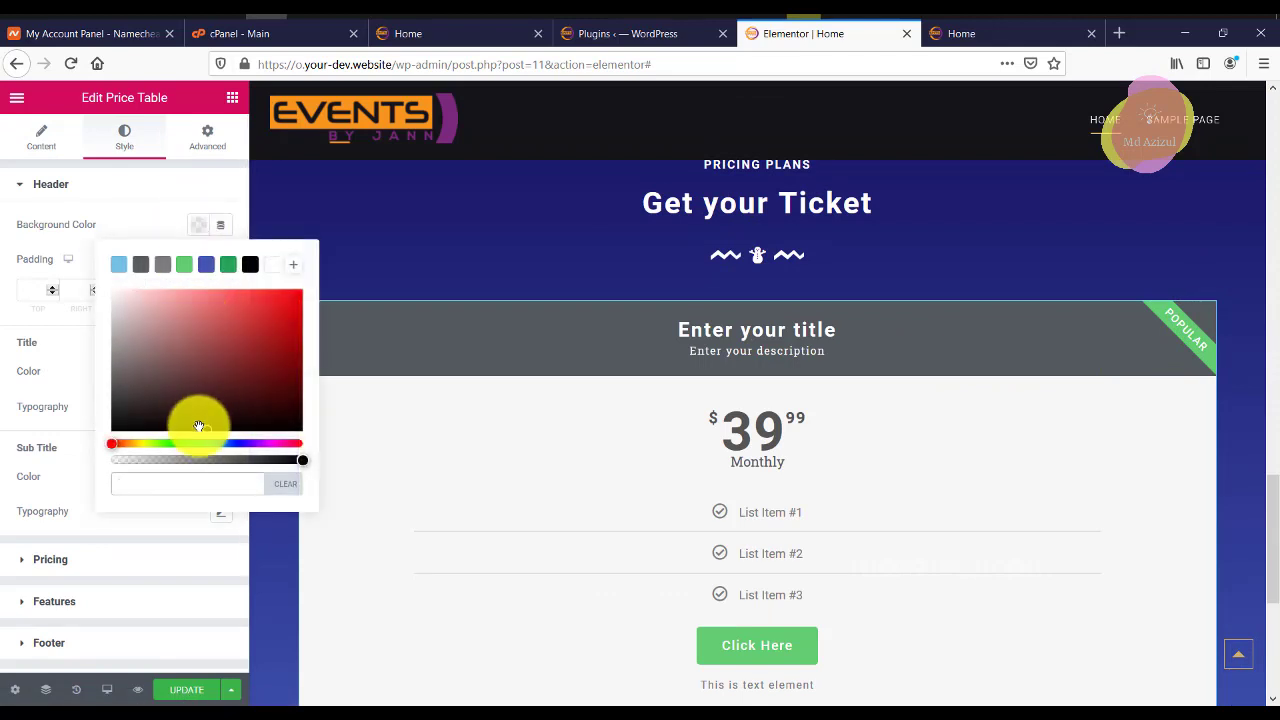
{"action": "left_click", "coordinate": [174, 486]}
{"action": "key", "text": "ctrl+v"}
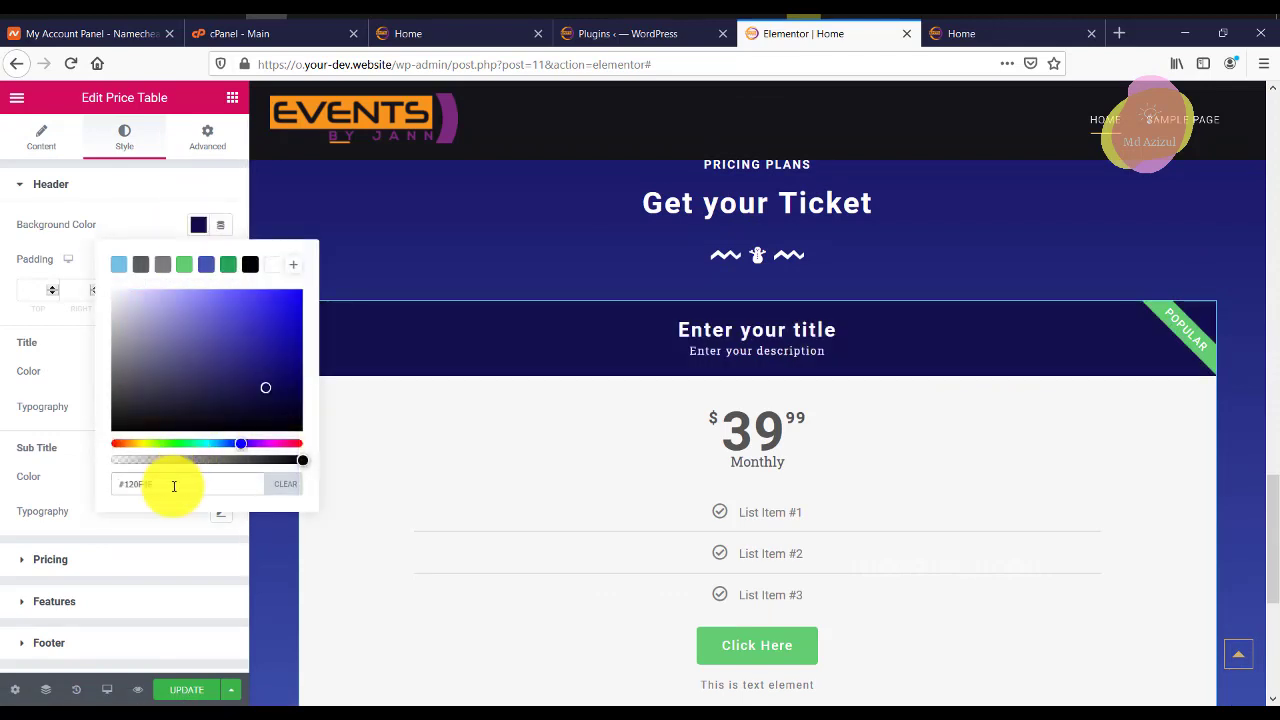
{"action": "scroll", "coordinate": [723, 286], "scroll_direction": "down", "scroll_amount": 3}
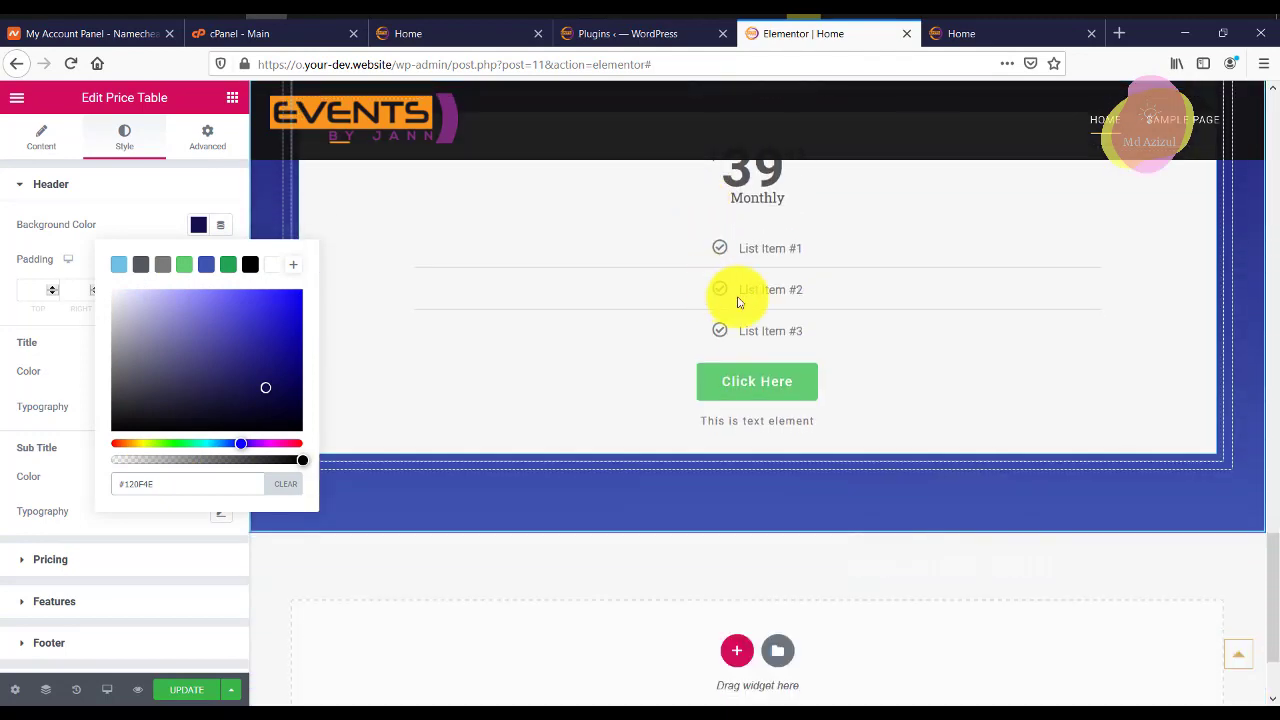
{"action": "scroll", "coordinate": [500, 260], "scroll_direction": "up", "scroll_amount": 2}
{"action": "left_click", "coordinate": [63, 257]}
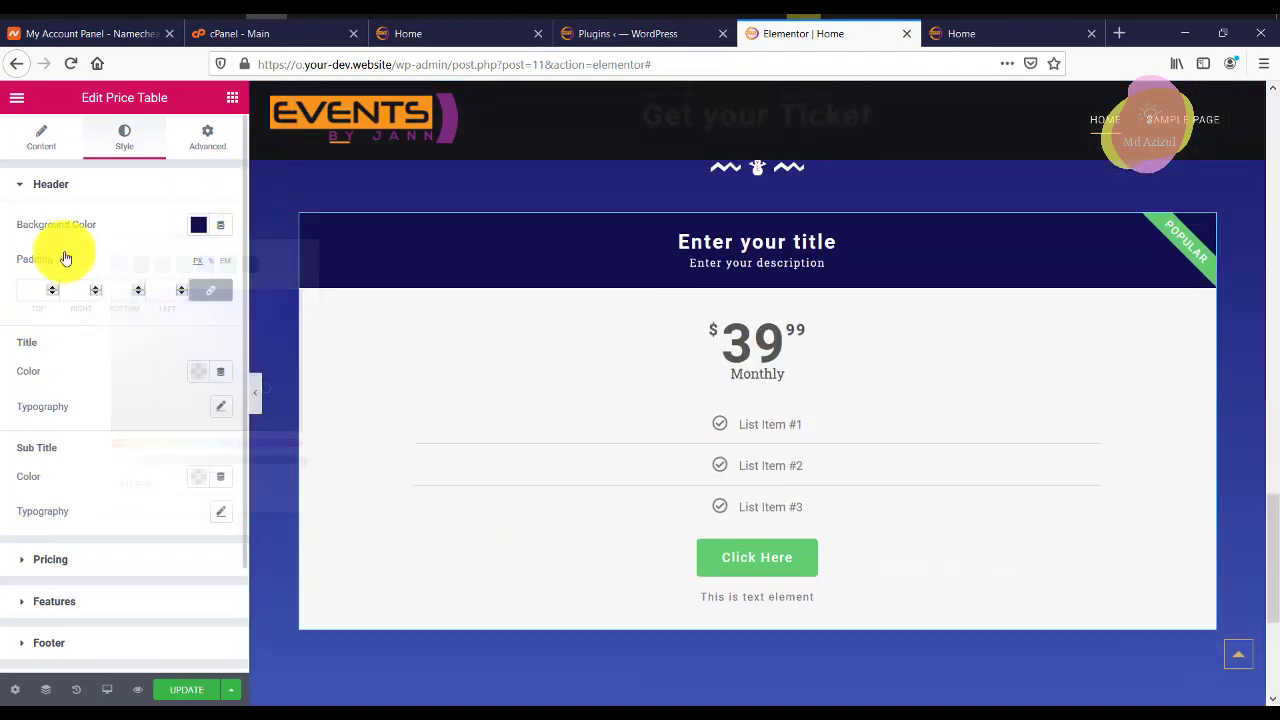
{"action": "left_click", "coordinate": [41, 137]}
Put the ticket on sale with a struck-through $59 original price.
{"action": "left_click", "coordinate": [47, 343]}
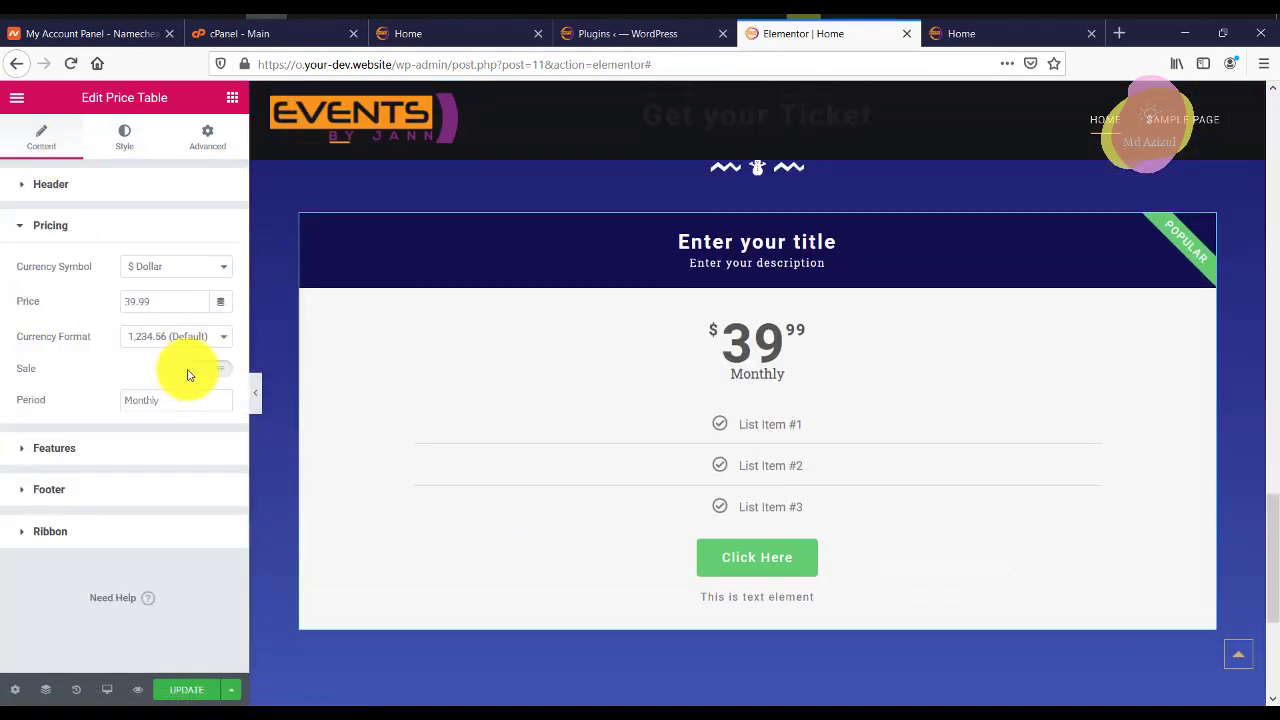
{"action": "left_click", "coordinate": [206, 369]}
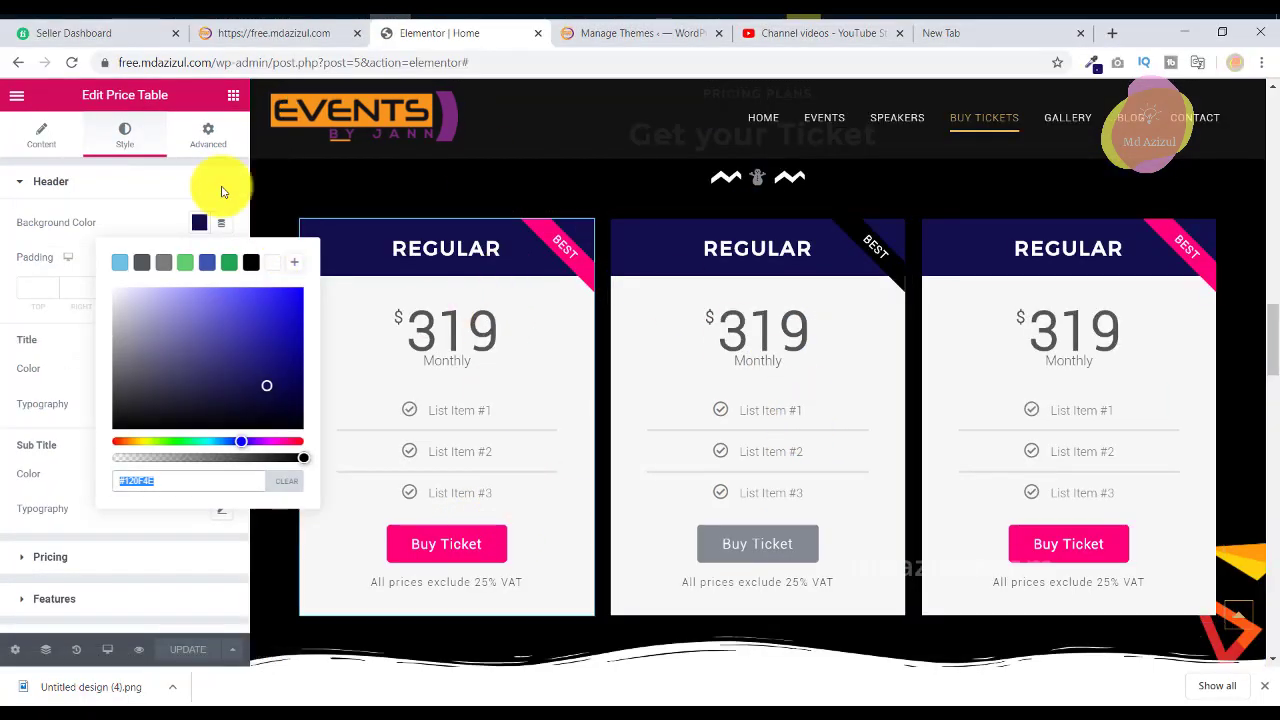
{"action": "left_click", "coordinate": [80, 188]}
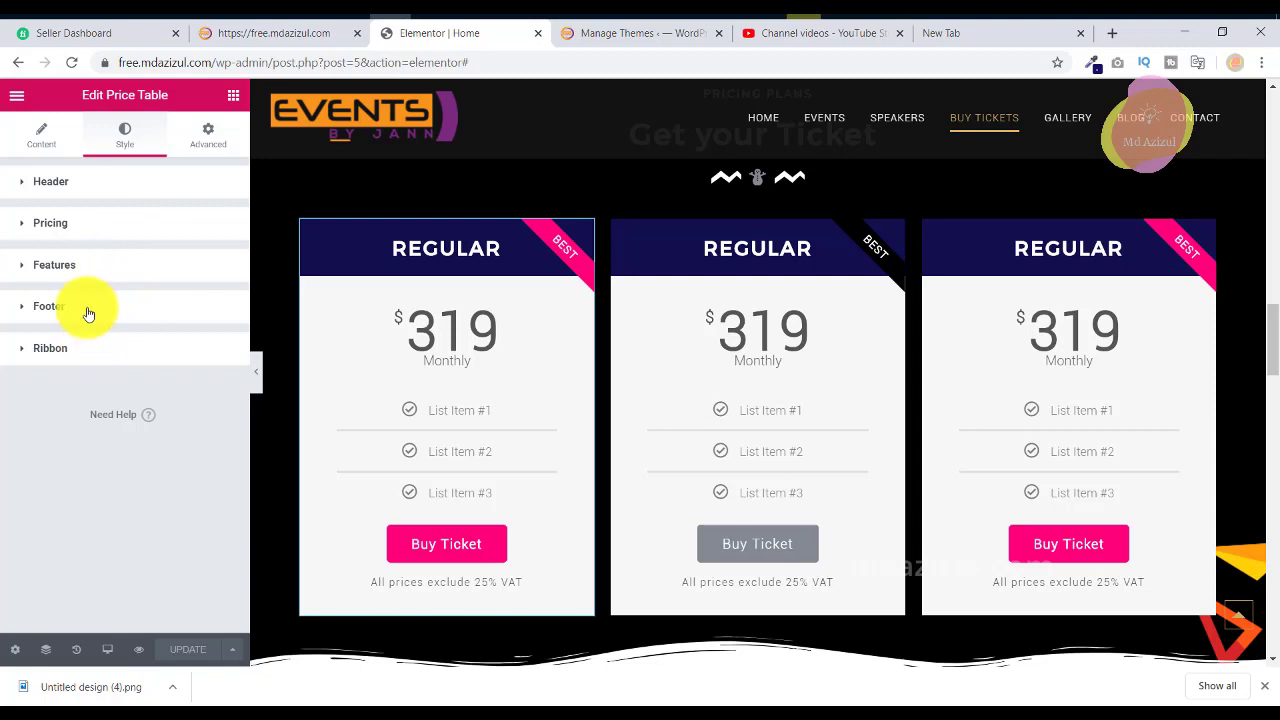
Copy the pink button colour #FF007A from the reference site's footer style settings.
{"action": "left_click", "coordinate": [110, 308]}
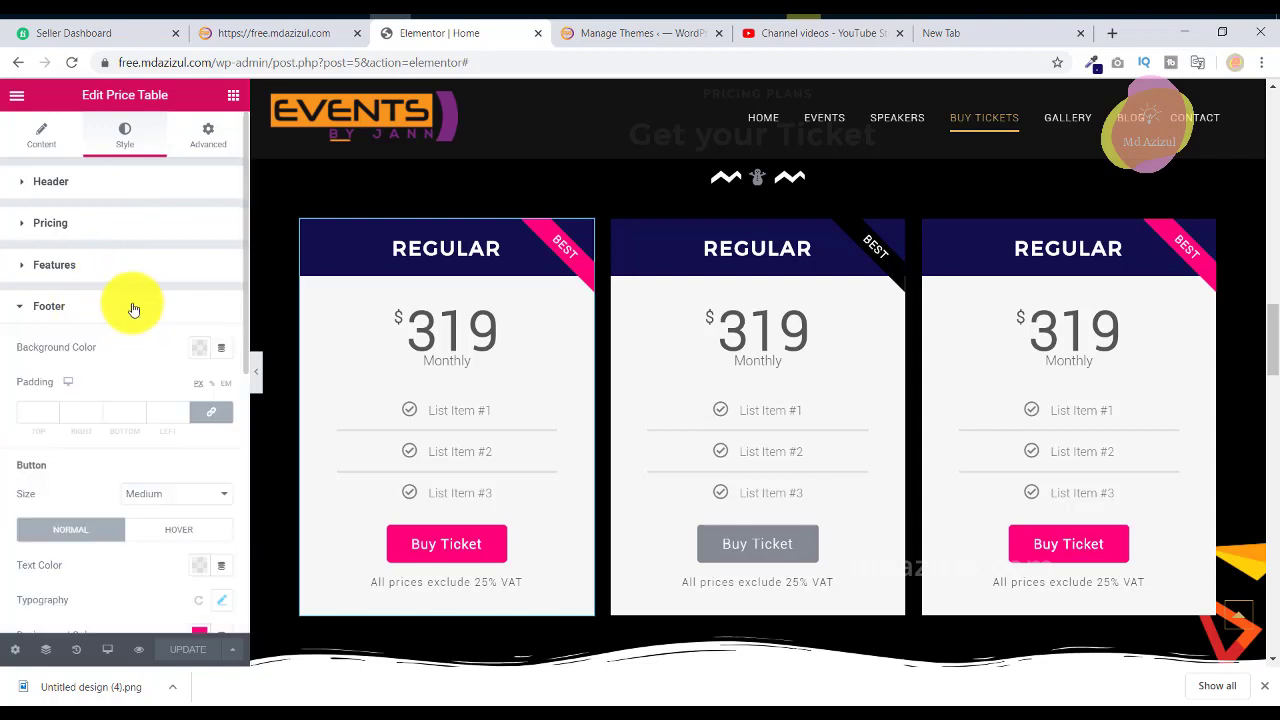
{"action": "scroll", "coordinate": [137, 305], "scroll_direction": "down", "scroll_amount": 2}
{"action": "left_click", "coordinate": [199, 427]}
{"action": "left_click_drag", "start_coordinate": [117, 385], "coordinate": [175, 403]}
{"action": "right_click", "coordinate": [190, 387]}
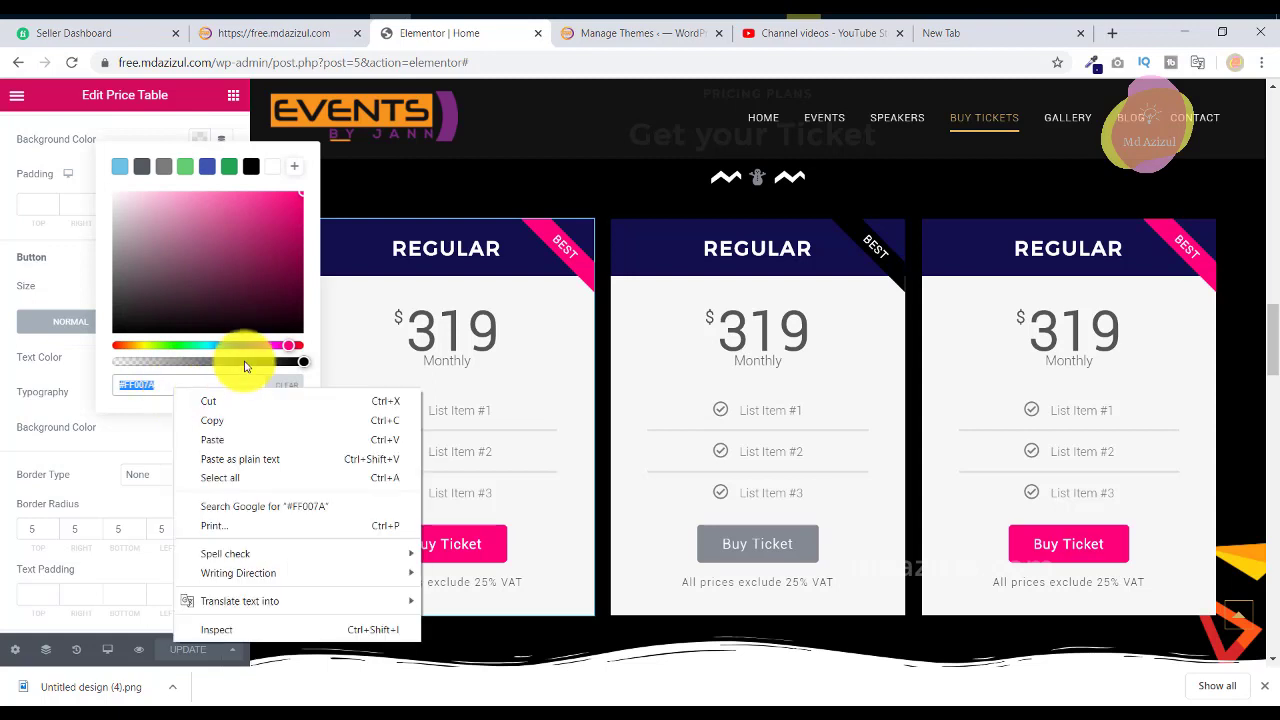
{"action": "left_click", "coordinate": [223, 421]}
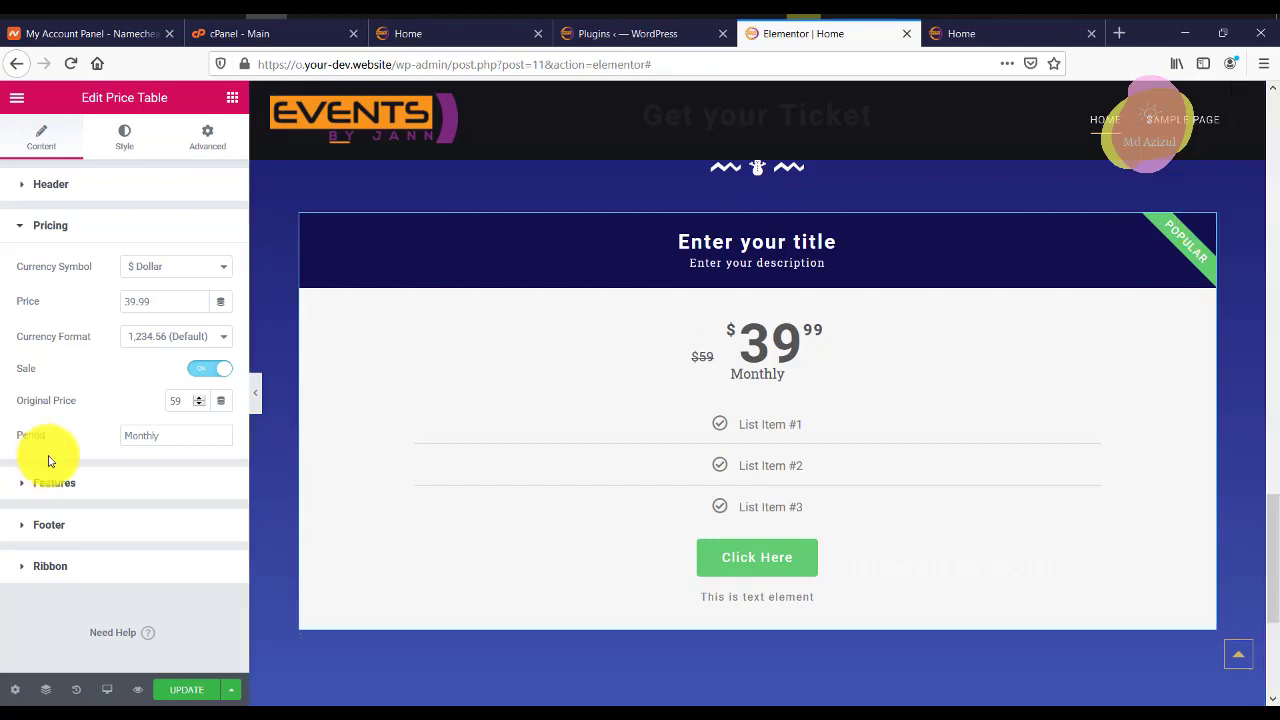
{"action": "left_click", "coordinate": [160, 521]}
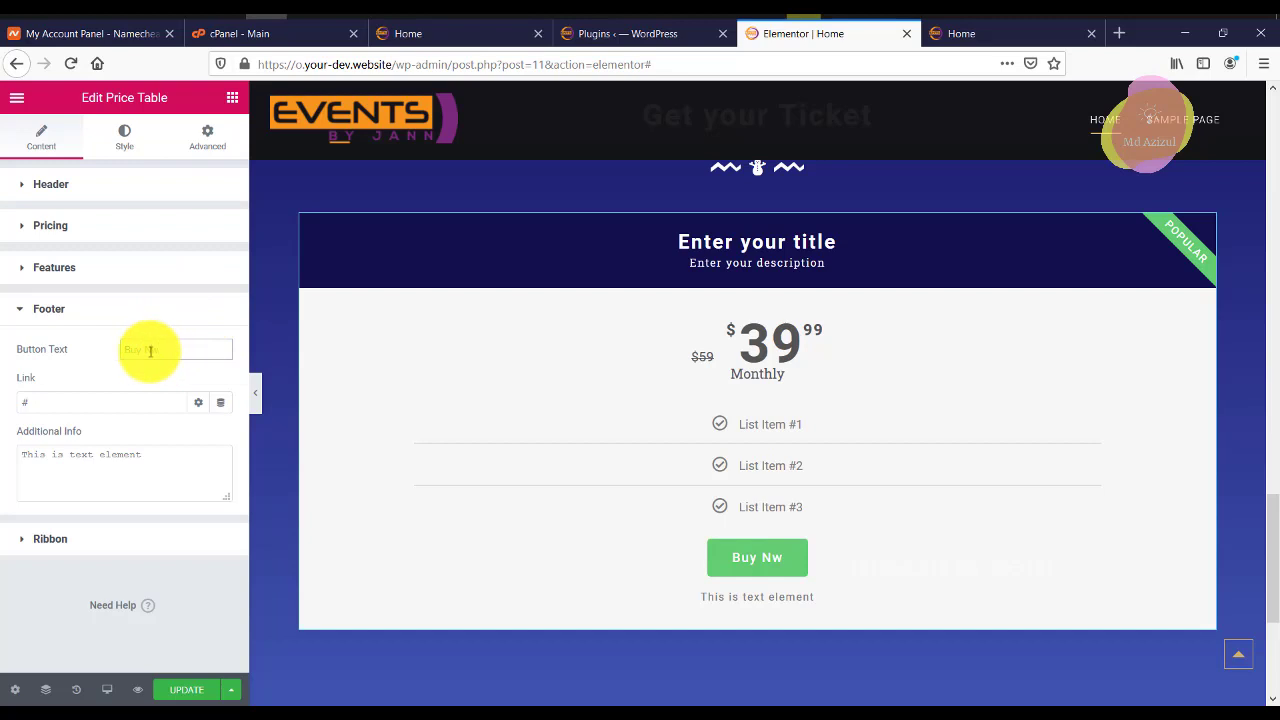
Correct the button text to 'Buy Now' and keep the footer background cleared.
{"action": "left_click", "coordinate": [150, 350]}
{"action": "type", "text": "o"}
{"action": "left_click", "coordinate": [124, 137]}
{"action": "scroll", "coordinate": [155, 388], "scroll_direction": "down", "scroll_amount": 2}
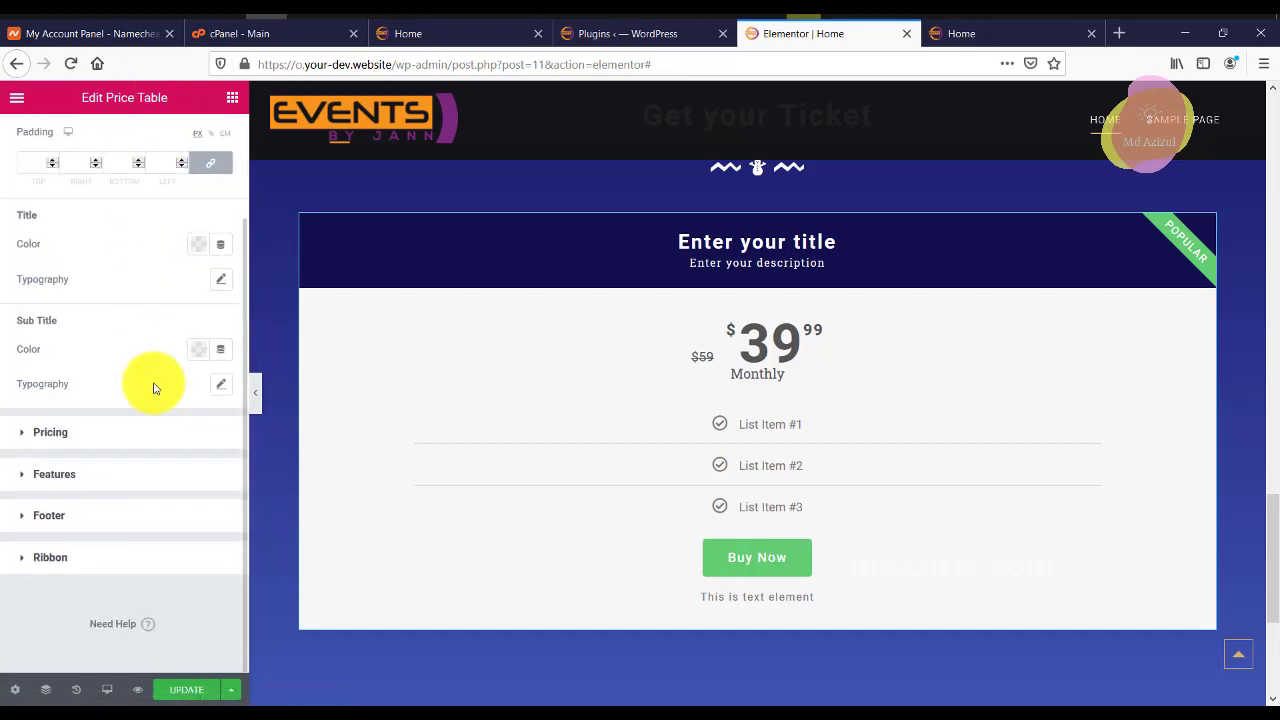
{"action": "left_click", "coordinate": [48, 515]}
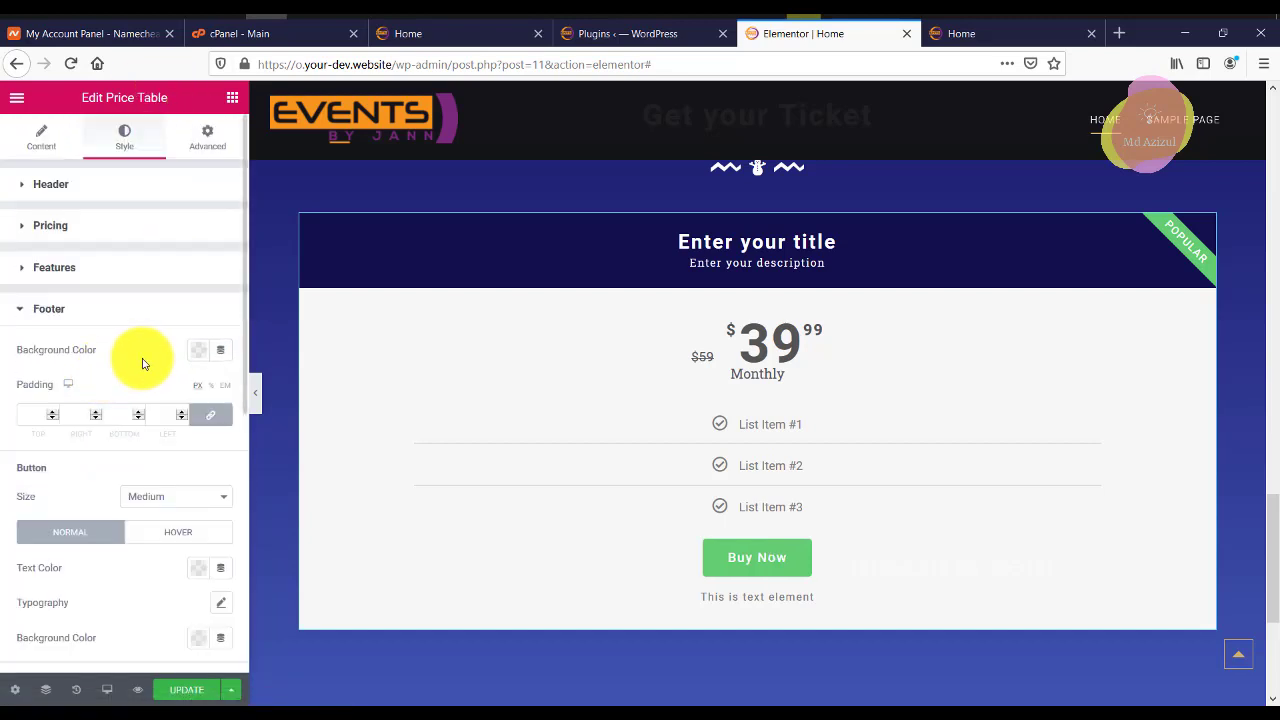
{"action": "left_click", "coordinate": [198, 350]}
{"action": "right_click", "coordinate": [206, 611]}
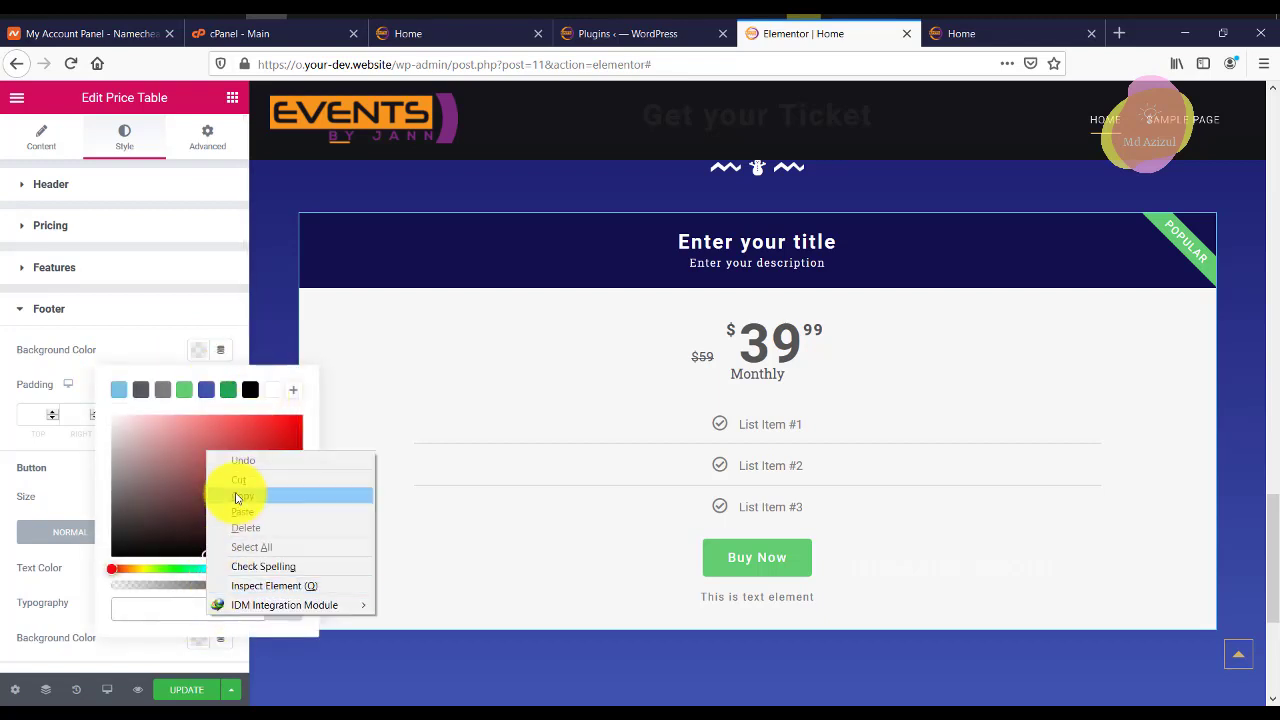
{"action": "left_click", "coordinate": [237, 511]}
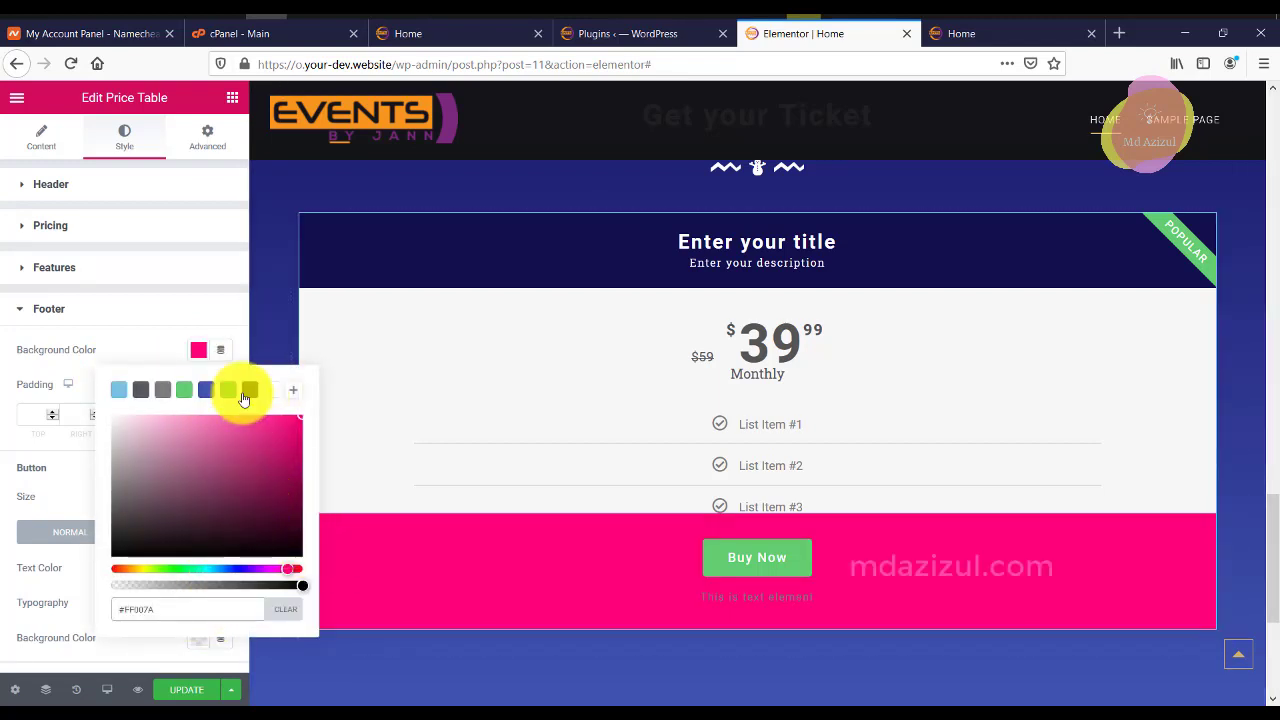
{"action": "left_click", "coordinate": [293, 610]}
Set the Buy Now button's background colour to pink #FF007A.
{"action": "left_click", "coordinate": [120, 316]}
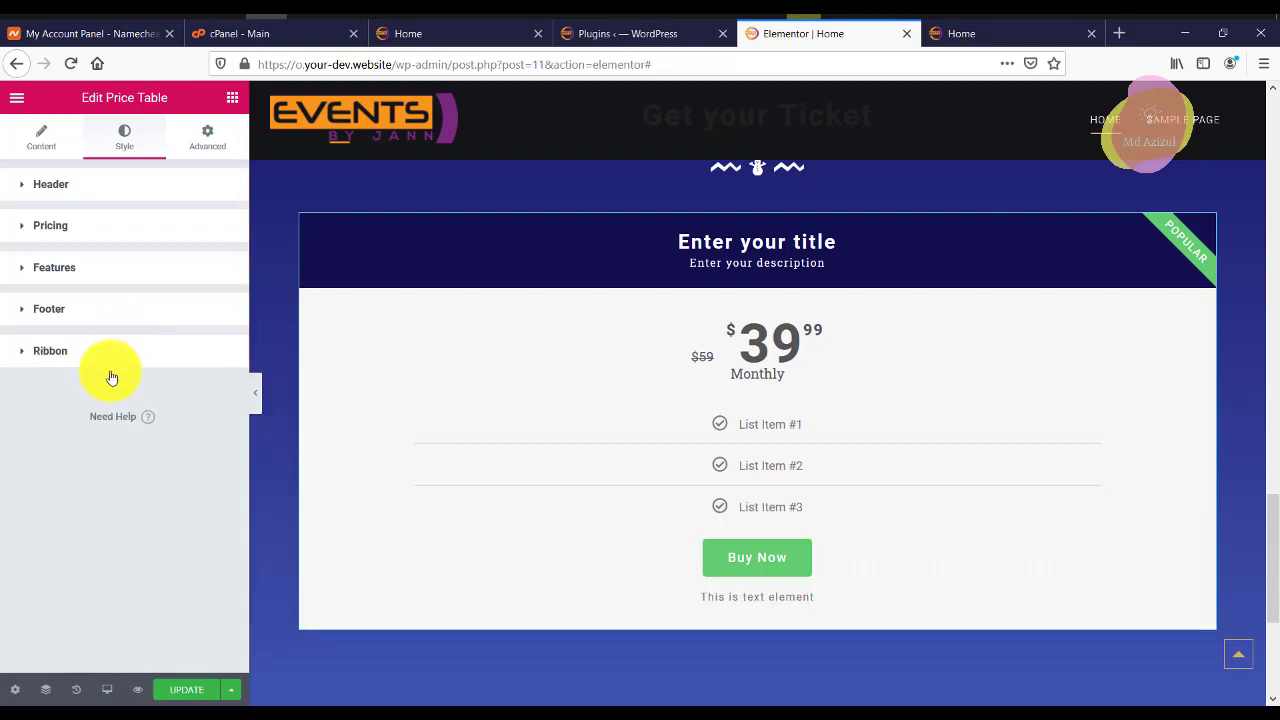
{"action": "left_click", "coordinate": [107, 318]}
{"action": "scroll", "coordinate": [60, 475], "scroll_direction": "down", "scroll_amount": 1}
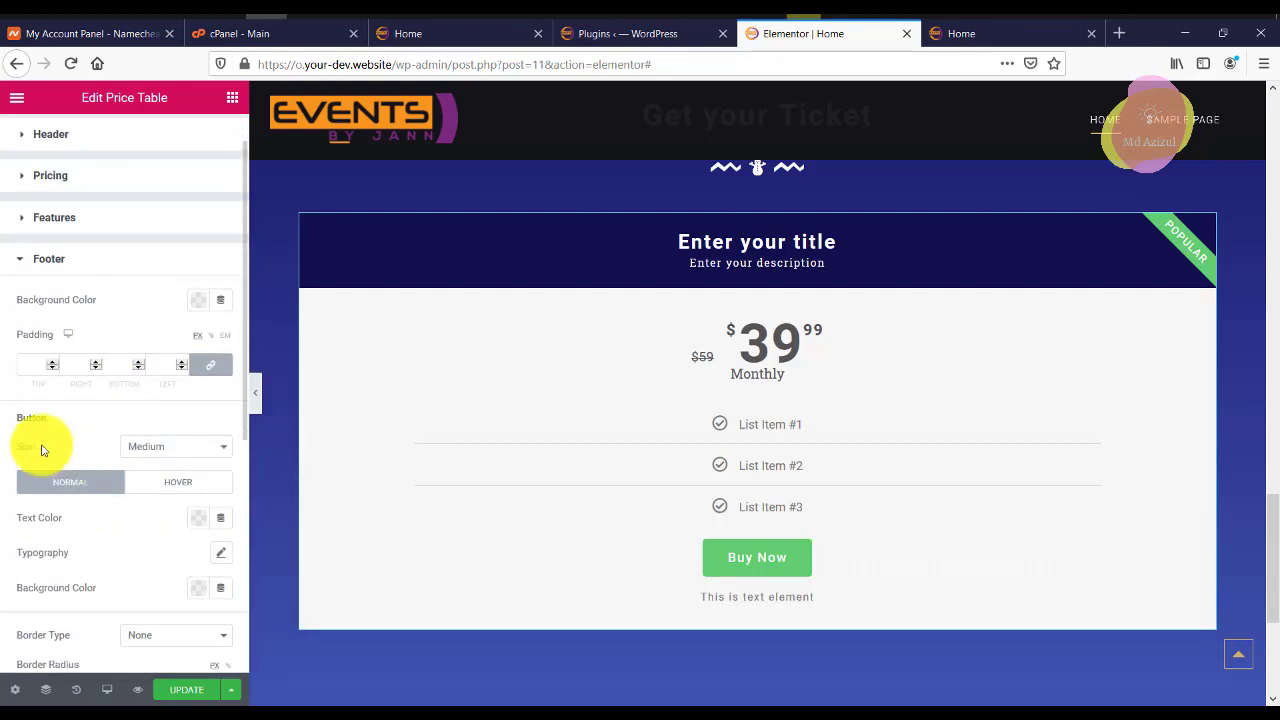
{"action": "left_click", "coordinate": [198, 590]}
{"action": "right_click", "coordinate": [218, 548]}
{"action": "left_click", "coordinate": [268, 446]}
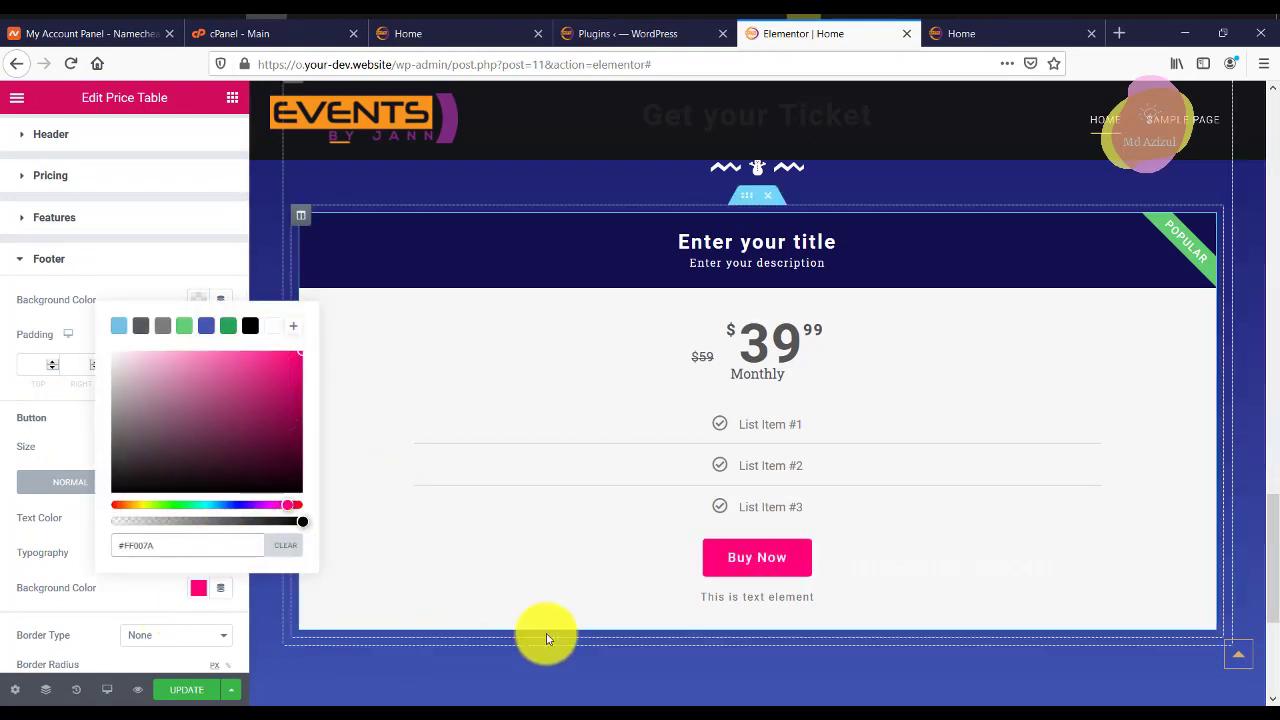
{"action": "left_click", "coordinate": [107, 264]}
{"action": "left_click", "coordinate": [67, 268]}
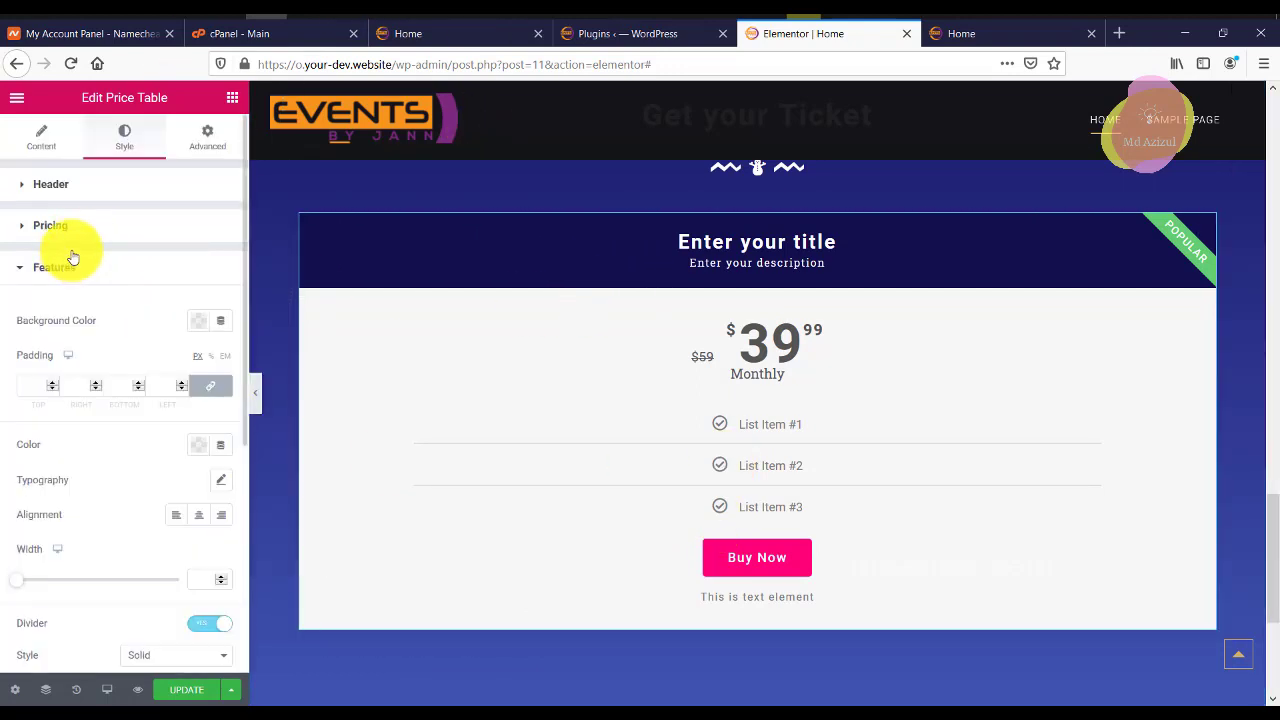
{"action": "right_click", "coordinate": [296, 219]}
Duplicate the price column twice to get three matching $39.99 ticket tables.
{"action": "left_click", "coordinate": [320, 249]}
{"action": "right_click", "coordinate": [305, 226]}
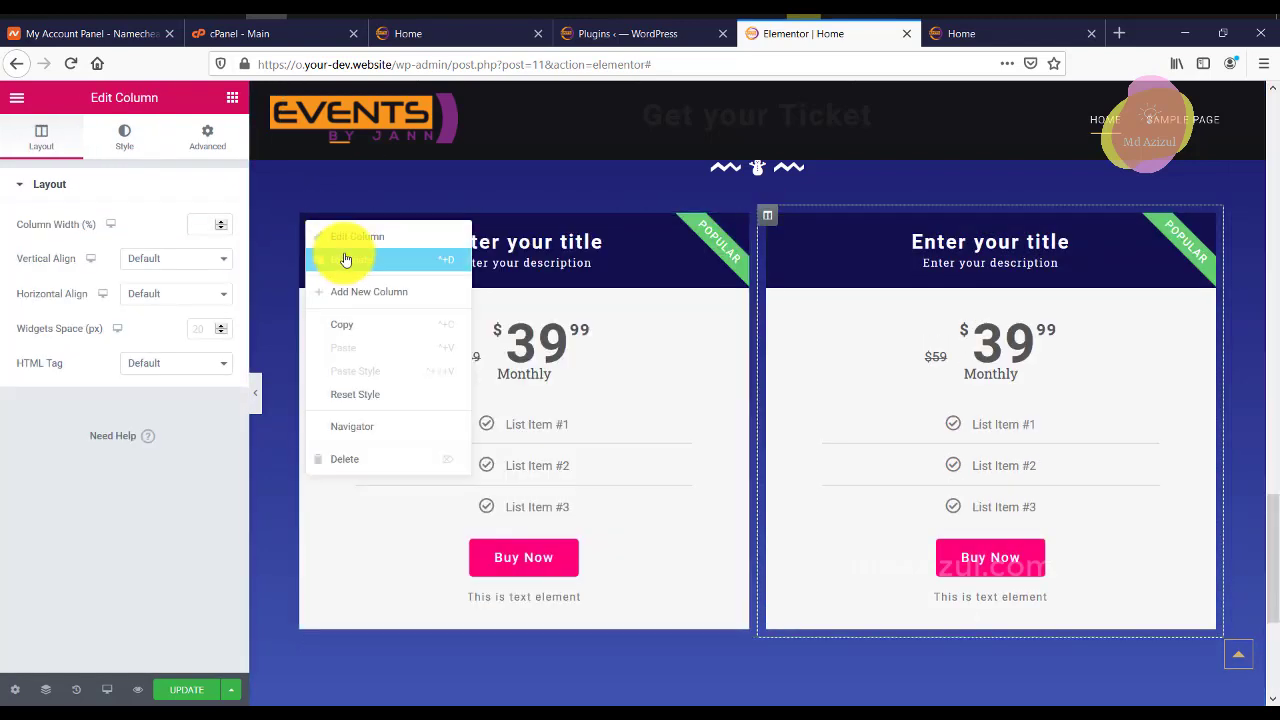
{"action": "left_click", "coordinate": [337, 257]}
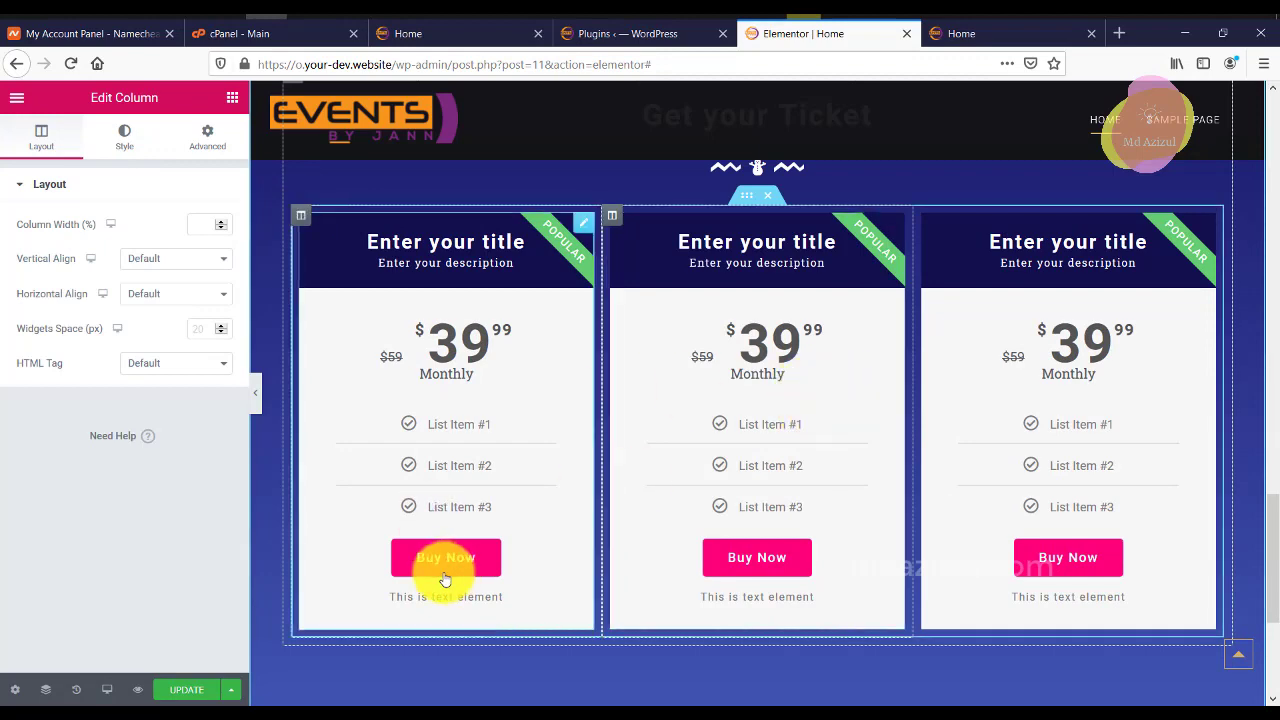
Hide the editor sidebar to preview the ticket row, then bring the editing panel back.
{"action": "left_click", "coordinate": [254, 394]}
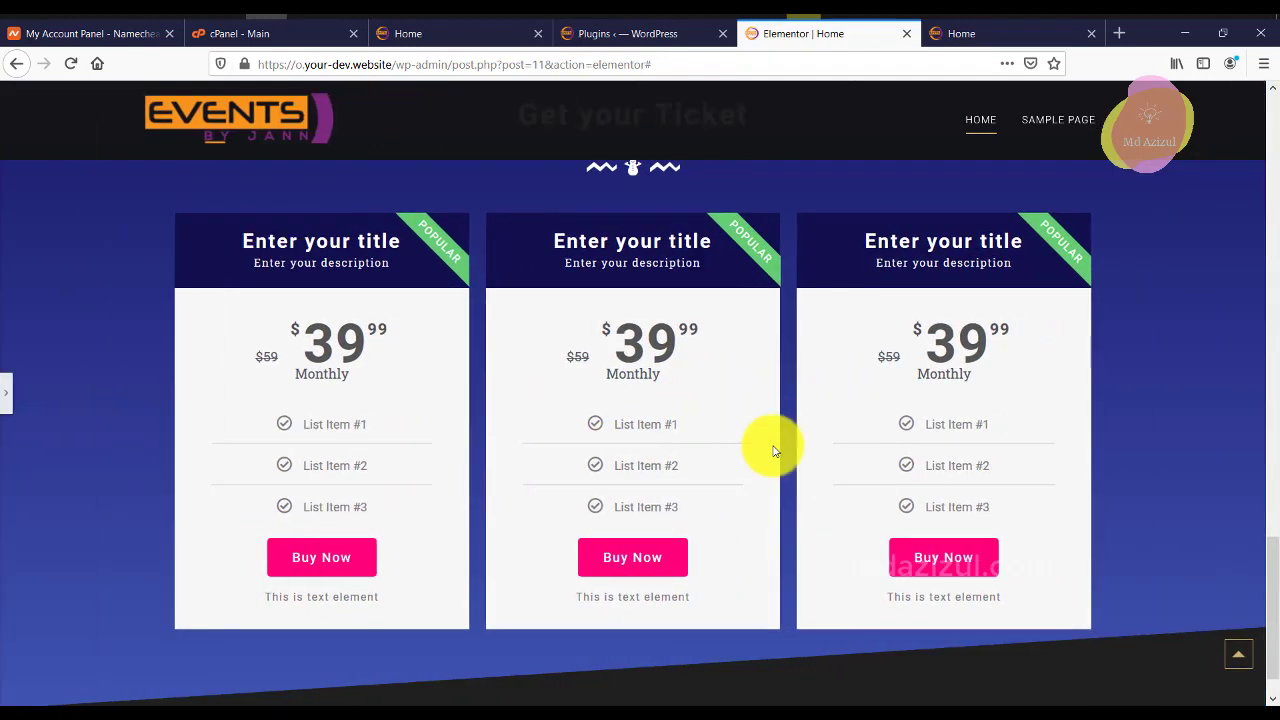
{"action": "scroll", "coordinate": [771, 443], "scroll_direction": "up", "scroll_amount": 3}
{"action": "scroll", "coordinate": [772, 448], "scroll_direction": "down", "scroll_amount": 3}
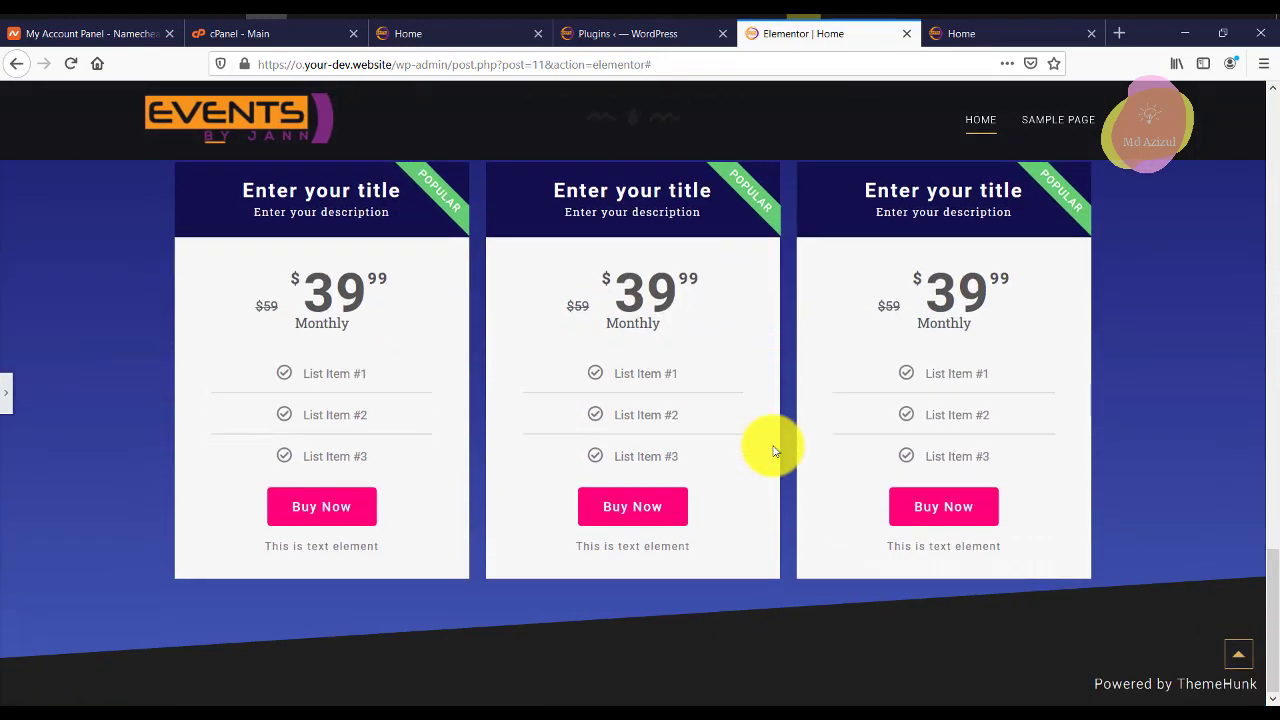
{"action": "left_click", "coordinate": [3, 400]}
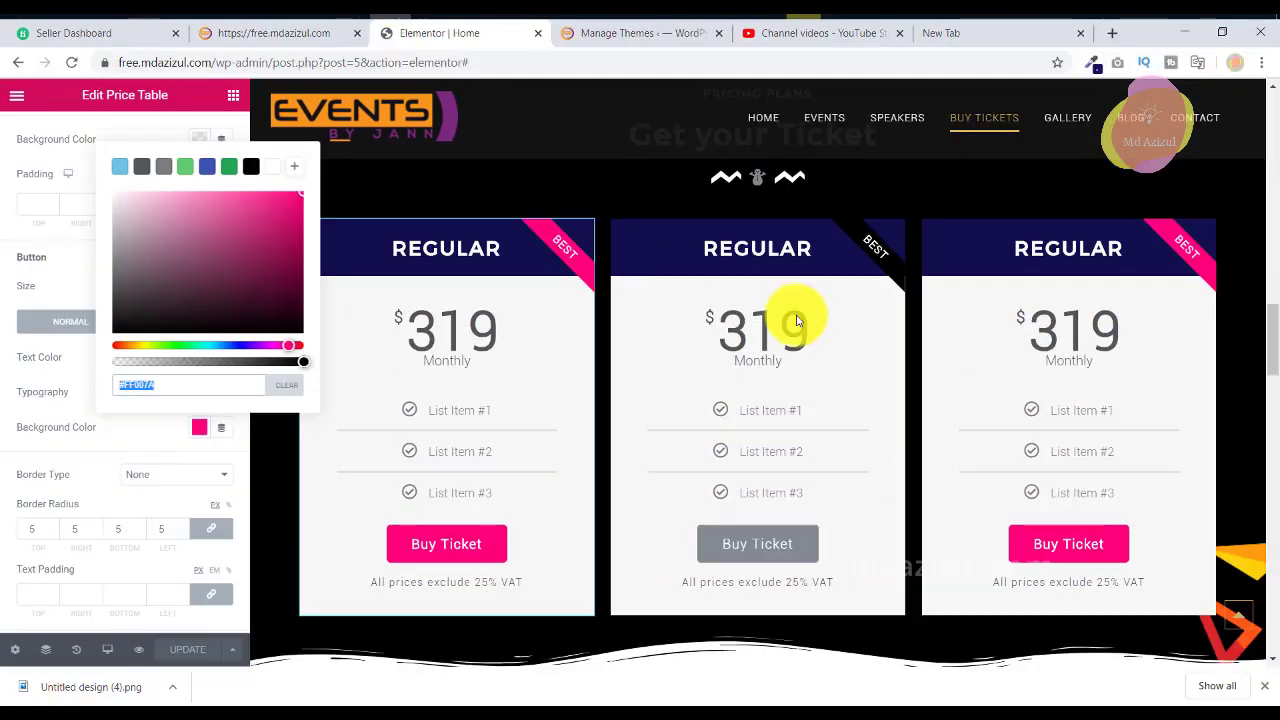
{"action": "scroll", "coordinate": [795, 322], "scroll_direction": "down", "scroll_amount": 3}
{"action": "scroll", "coordinate": [798, 320], "scroll_direction": "down", "scroll_amount": 2}
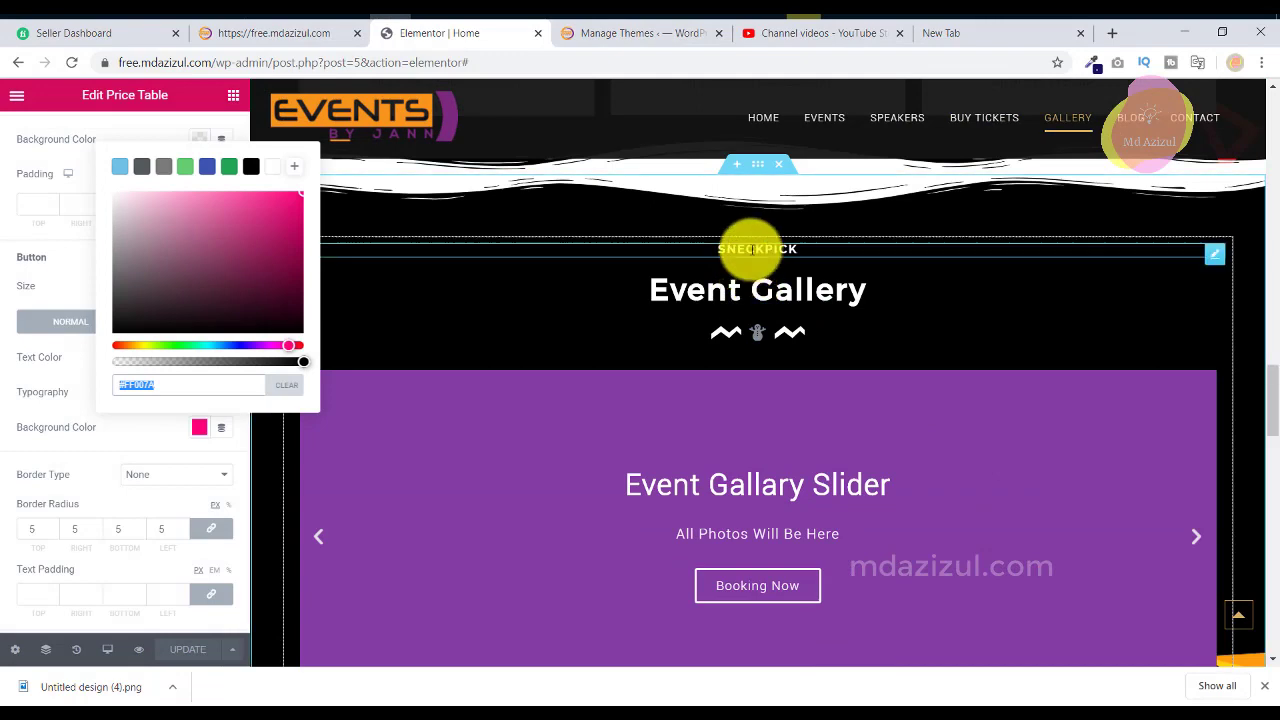
Copy the SNECKPICK title text from the reference Event Gallery heading.
{"action": "left_click", "coordinate": [752, 249]}
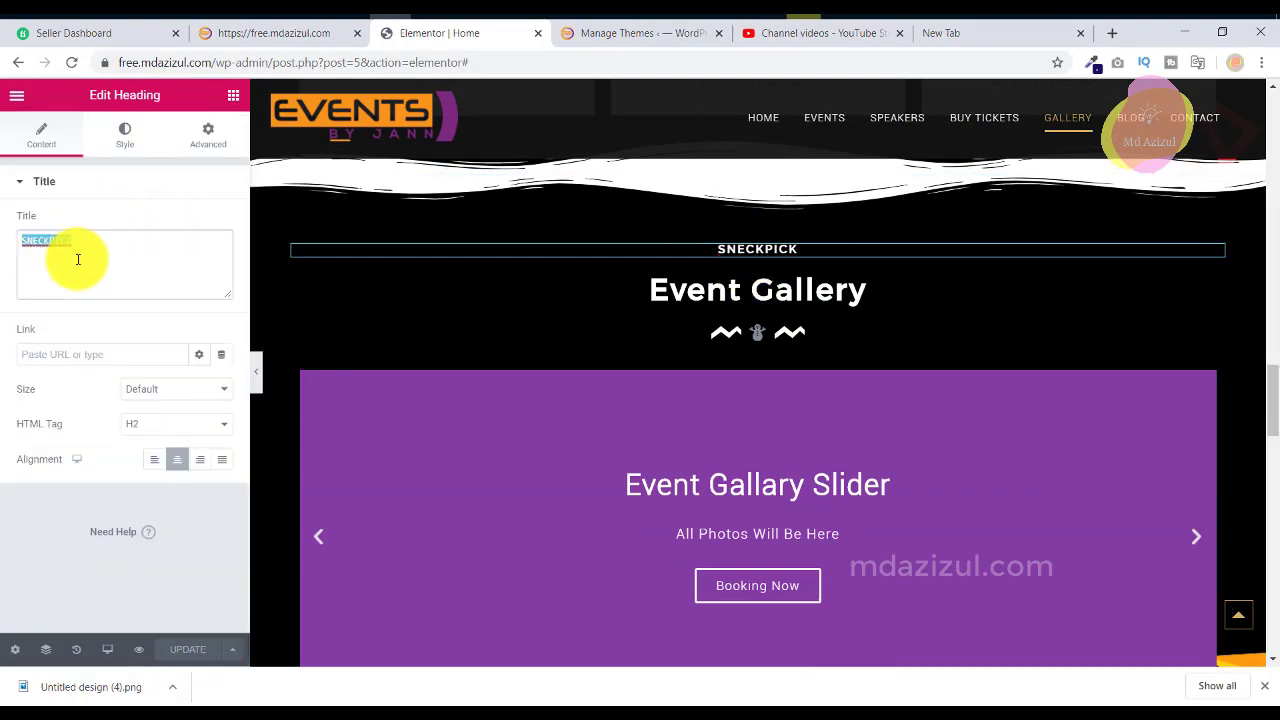
{"action": "right_click", "coordinate": [78, 259]}
{"action": "left_click", "coordinate": [106, 388]}
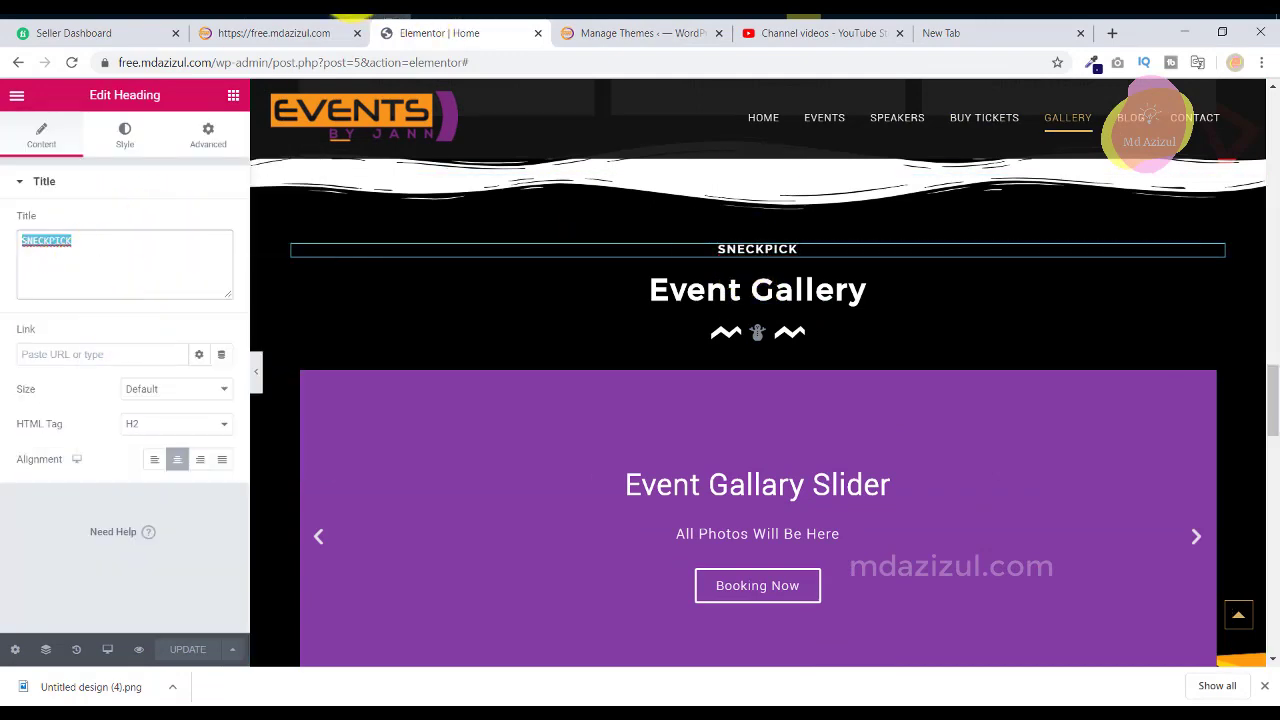
{"action": "key", "text": "alt+Tab"}
{"action": "key", "text": "alt+Tab"}
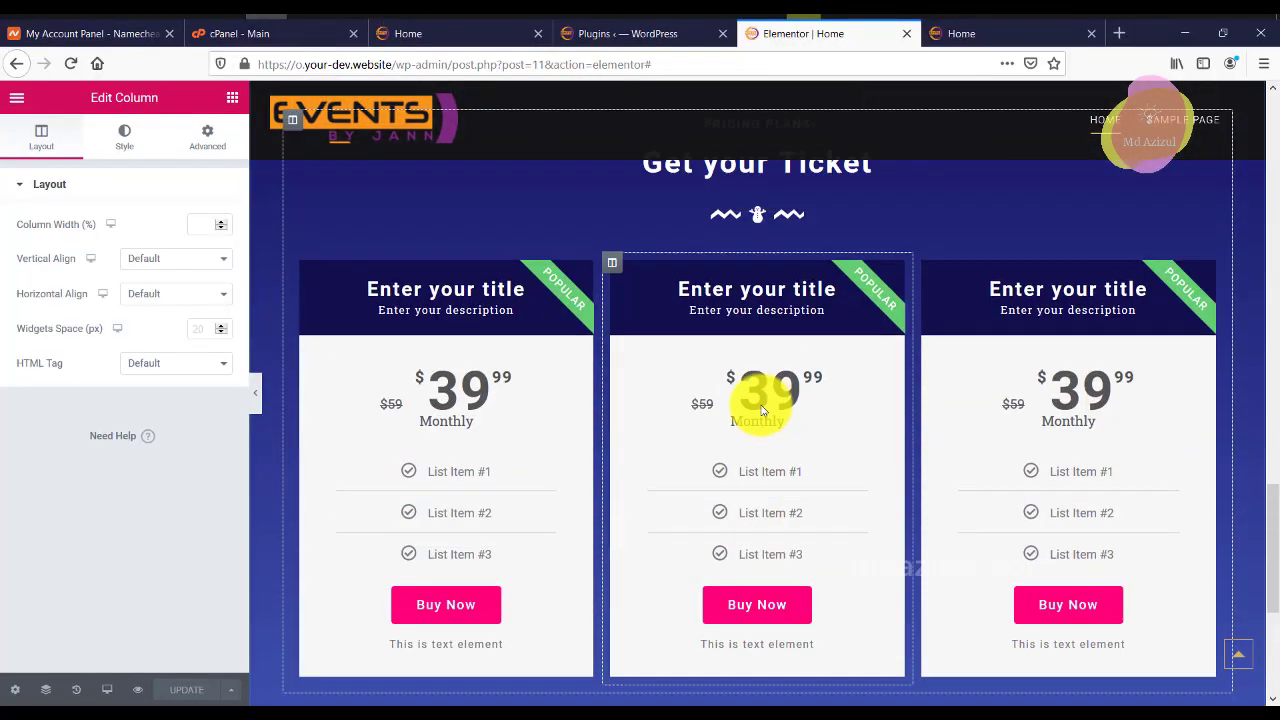
{"action": "scroll", "coordinate": [762, 410], "scroll_direction": "up", "scroll_amount": 2}
Duplicate the ticket pricing section and replace its PRICING PLANS heading text.
{"action": "right_click", "coordinate": [760, 203]}
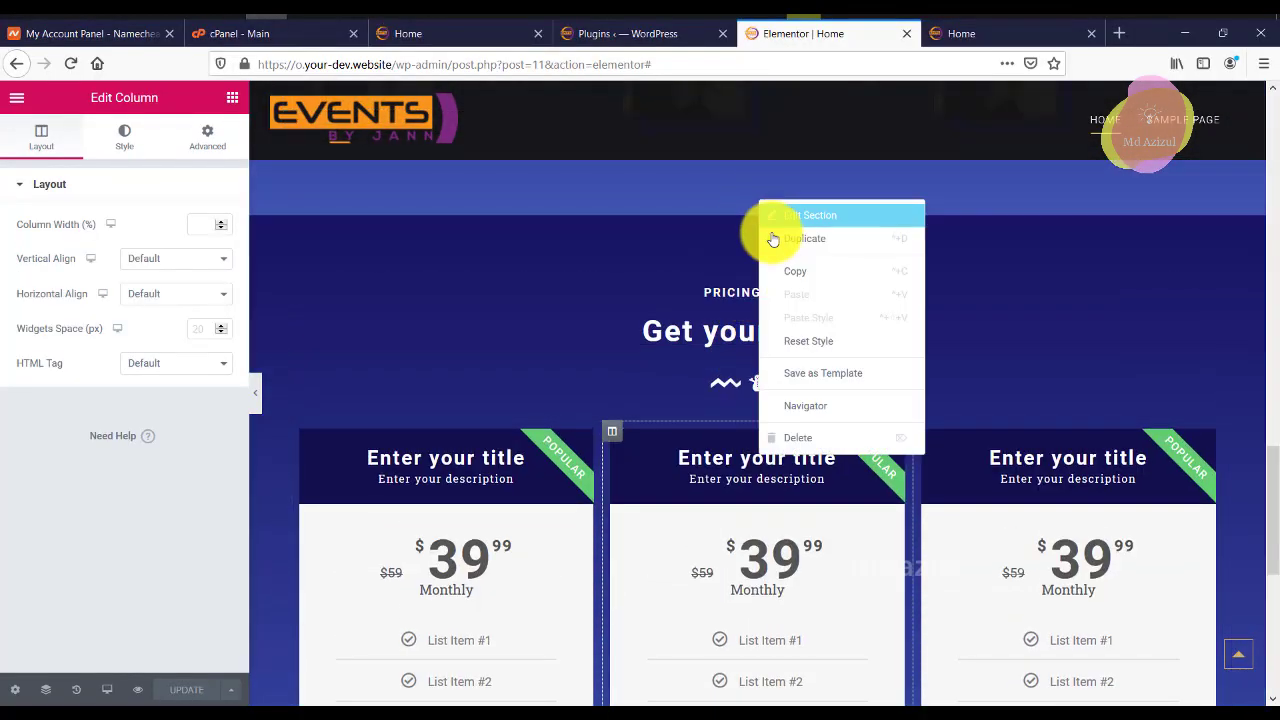
{"action": "key", "text": "ctrl+d"}
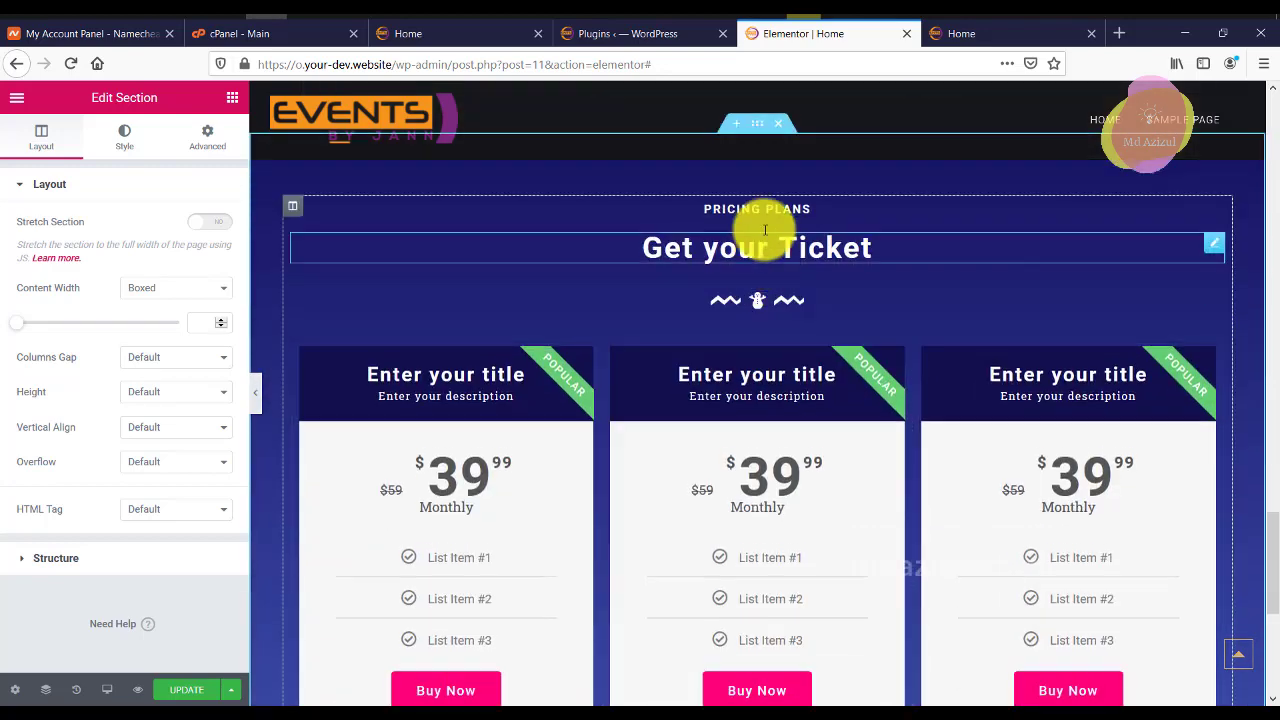
{"action": "left_click", "coordinate": [766, 207]}
{"action": "double_click", "coordinate": [94, 255]}
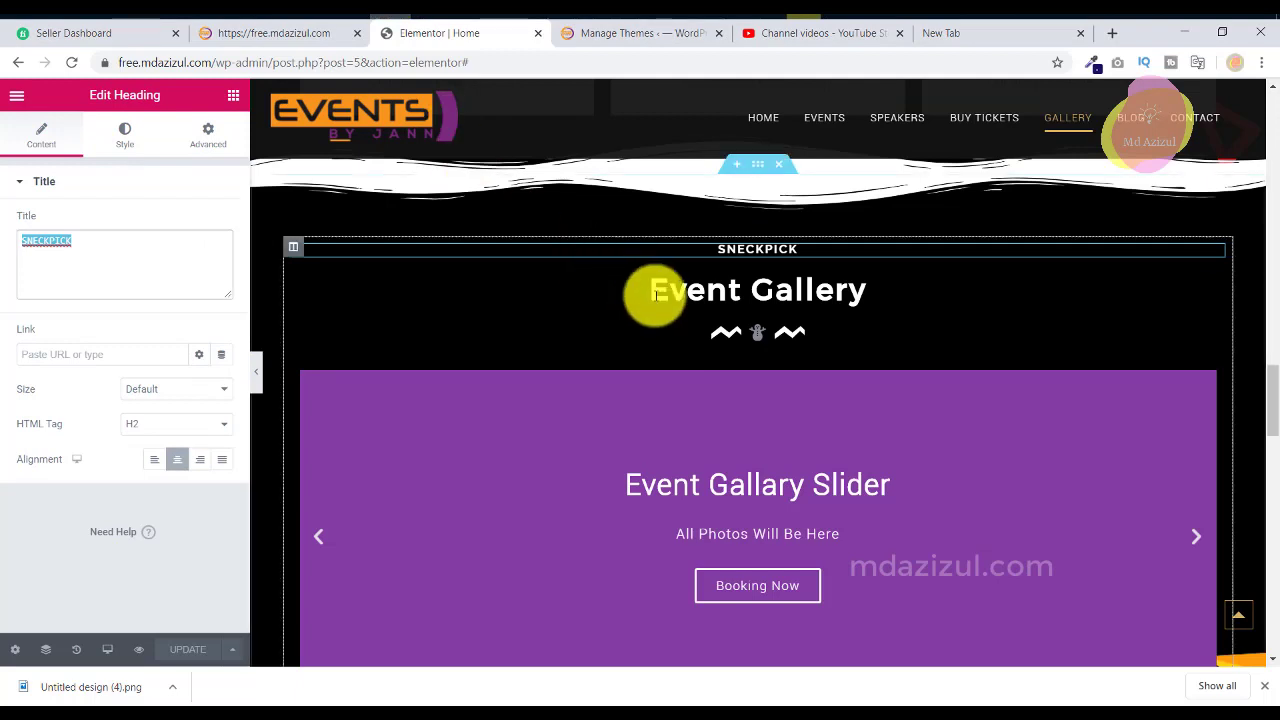
Copy 'Event Gallery' from the reference heading and retitle the duplicated section.
{"action": "left_click", "coordinate": [658, 284]}
{"action": "right_click", "coordinate": [168, 266]}
{"action": "left_click", "coordinate": [200, 288]}
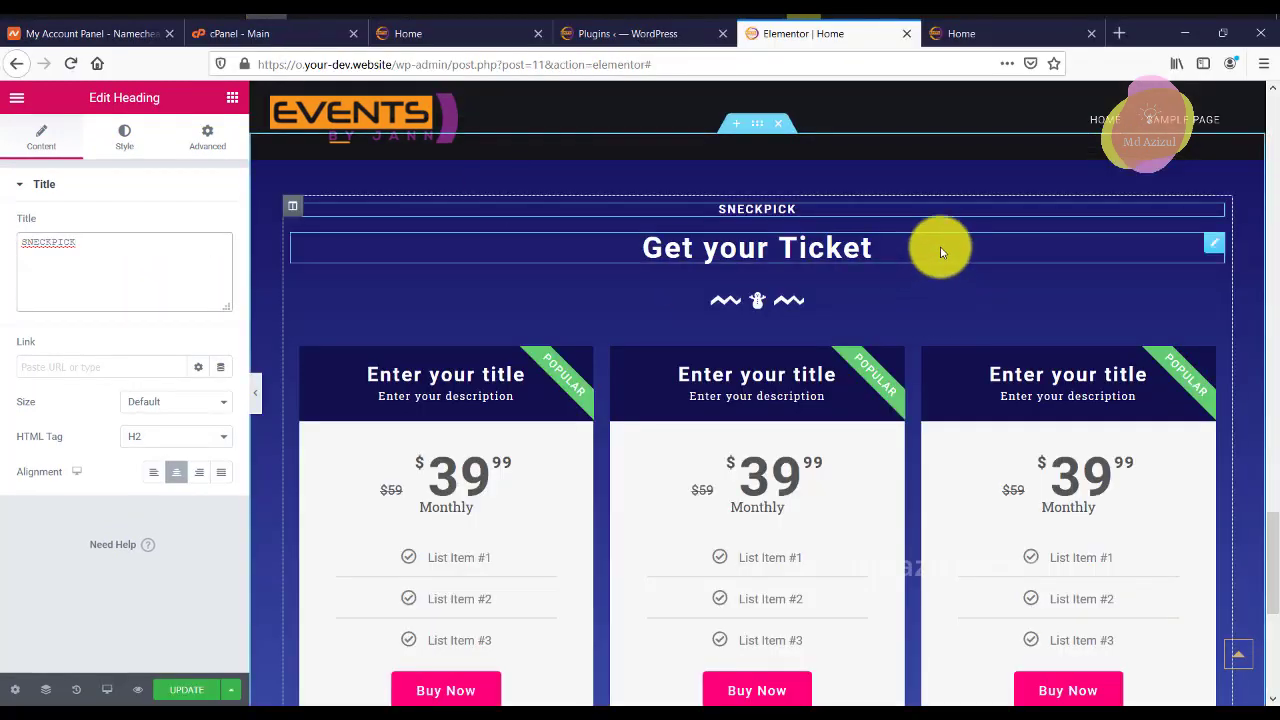
{"action": "left_click", "coordinate": [937, 249]}
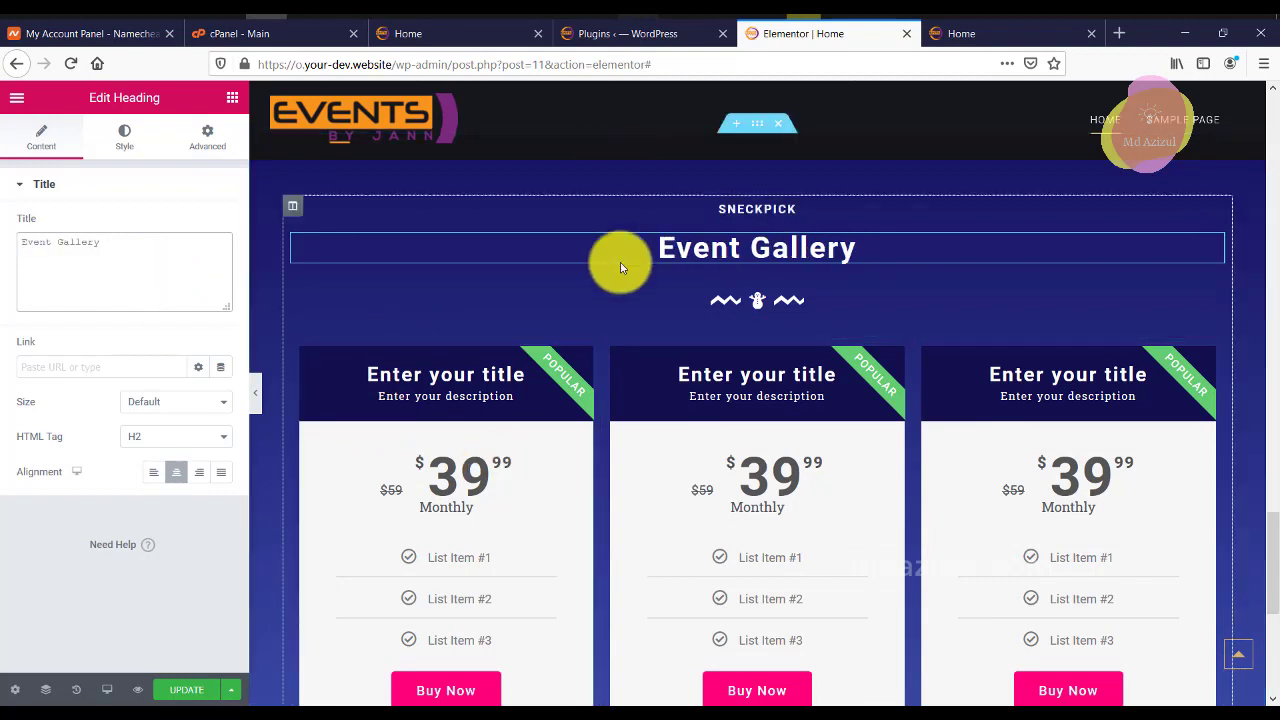
Delete all price table columns from the duplicated section.
{"action": "right_click", "coordinate": [302, 351]}
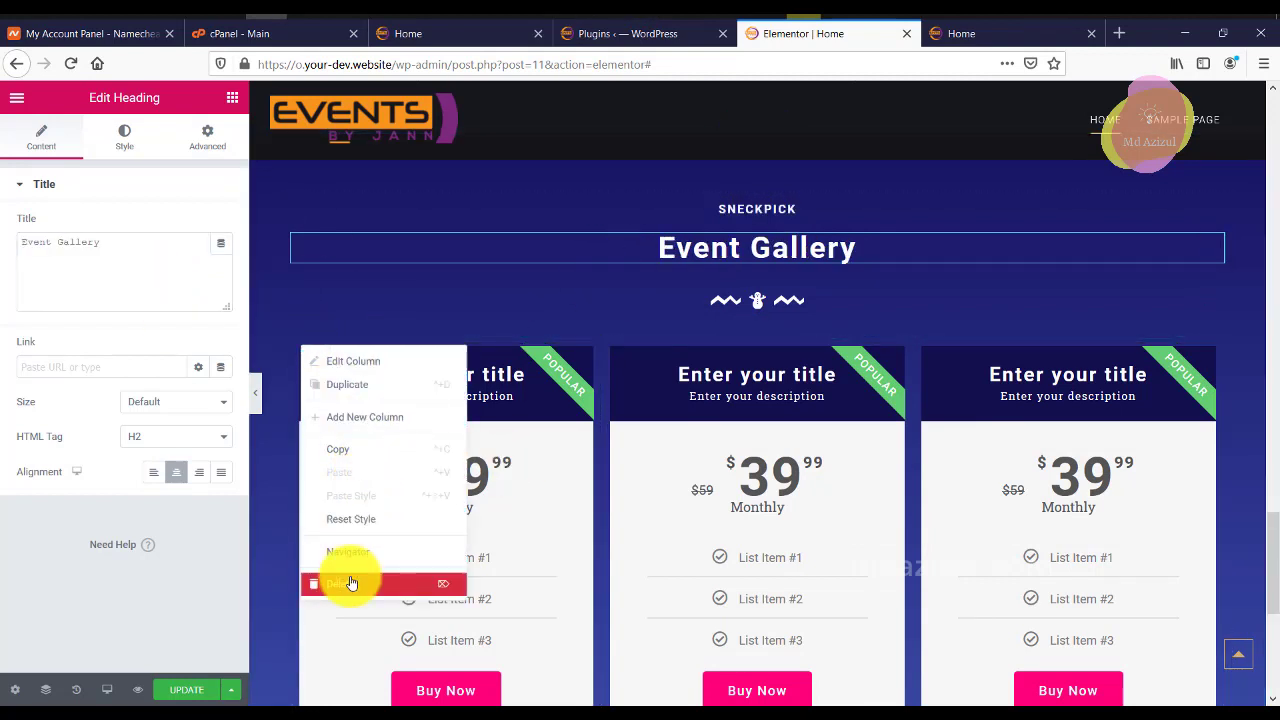
{"action": "left_click", "coordinate": [346, 583]}
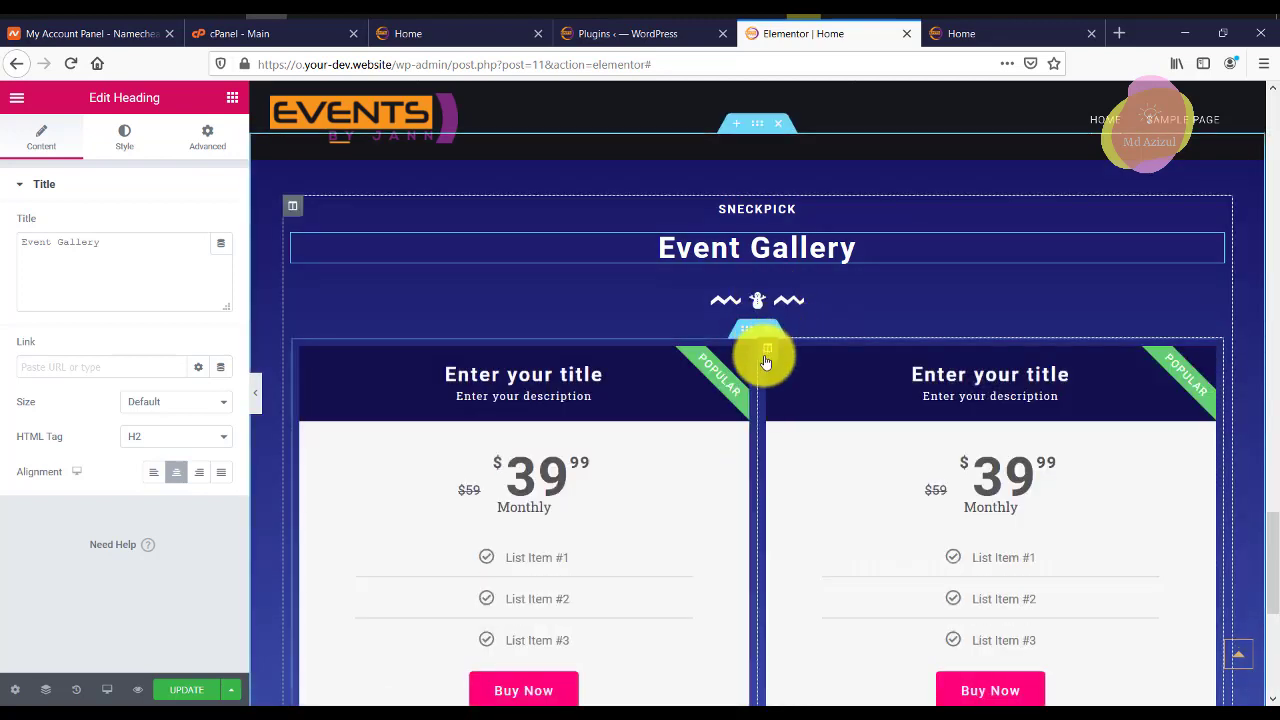
{"action": "left_click", "coordinate": [784, 350]}
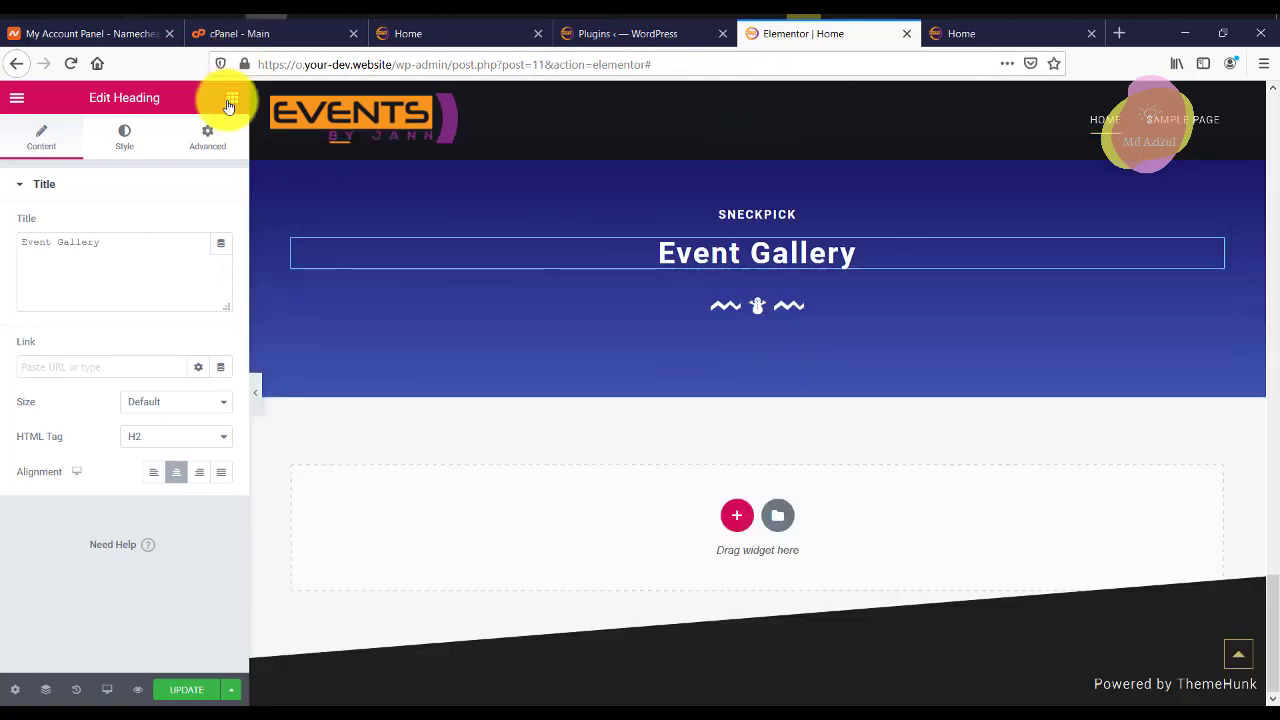
{"action": "left_click", "coordinate": [231, 100]}
Add a two-column inner section and a three-slide Slides widget under the Event Gallery heading.
{"action": "left_click_drag", "start_coordinate": [83, 260], "coordinate": [801, 272]}
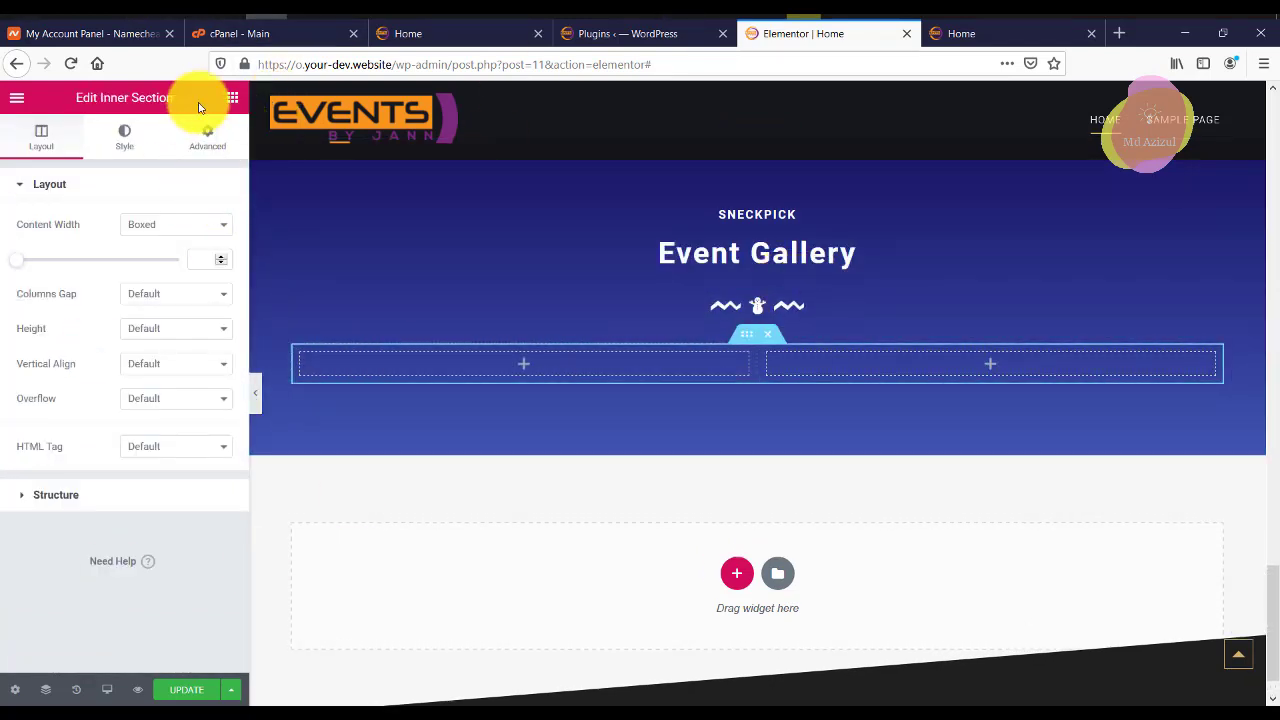
{"action": "left_click", "coordinate": [230, 98]}
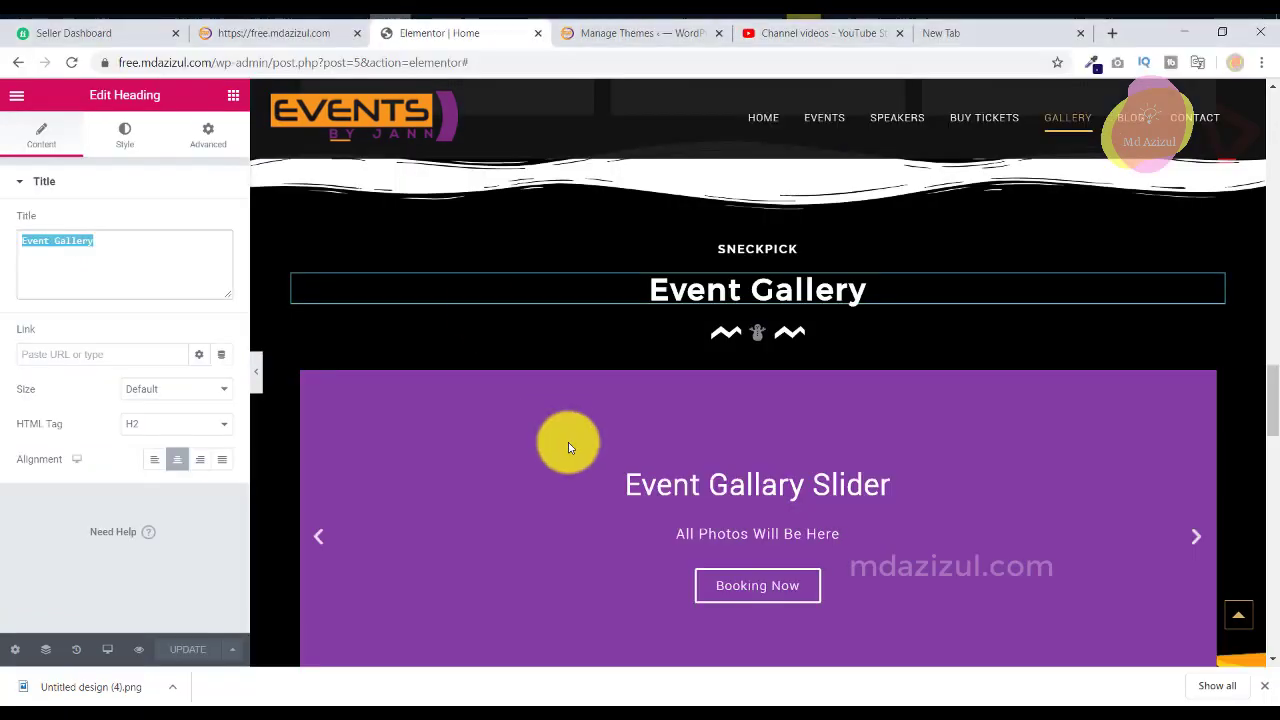
{"action": "scroll", "coordinate": [571, 443], "scroll_direction": "down", "scroll_amount": 5}
{"action": "scroll", "coordinate": [640, 449], "scroll_direction": "up", "scroll_amount": 4}
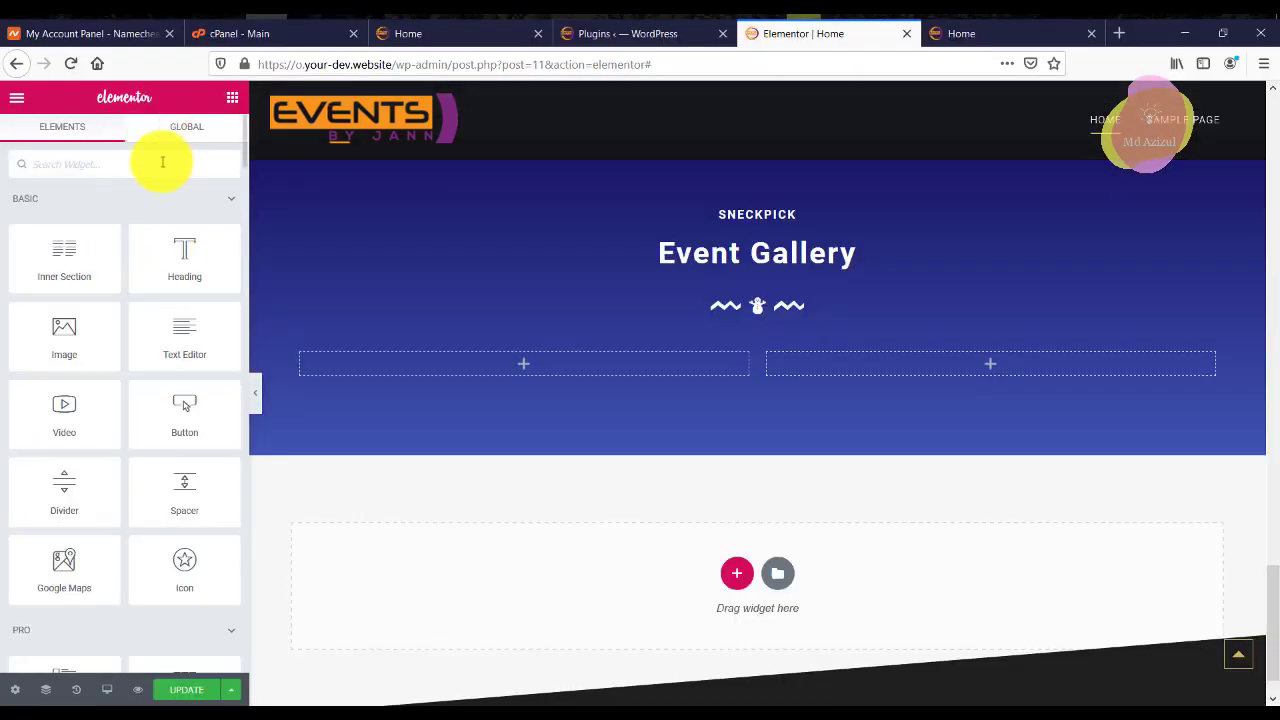
{"action": "type", "text": "gl"}
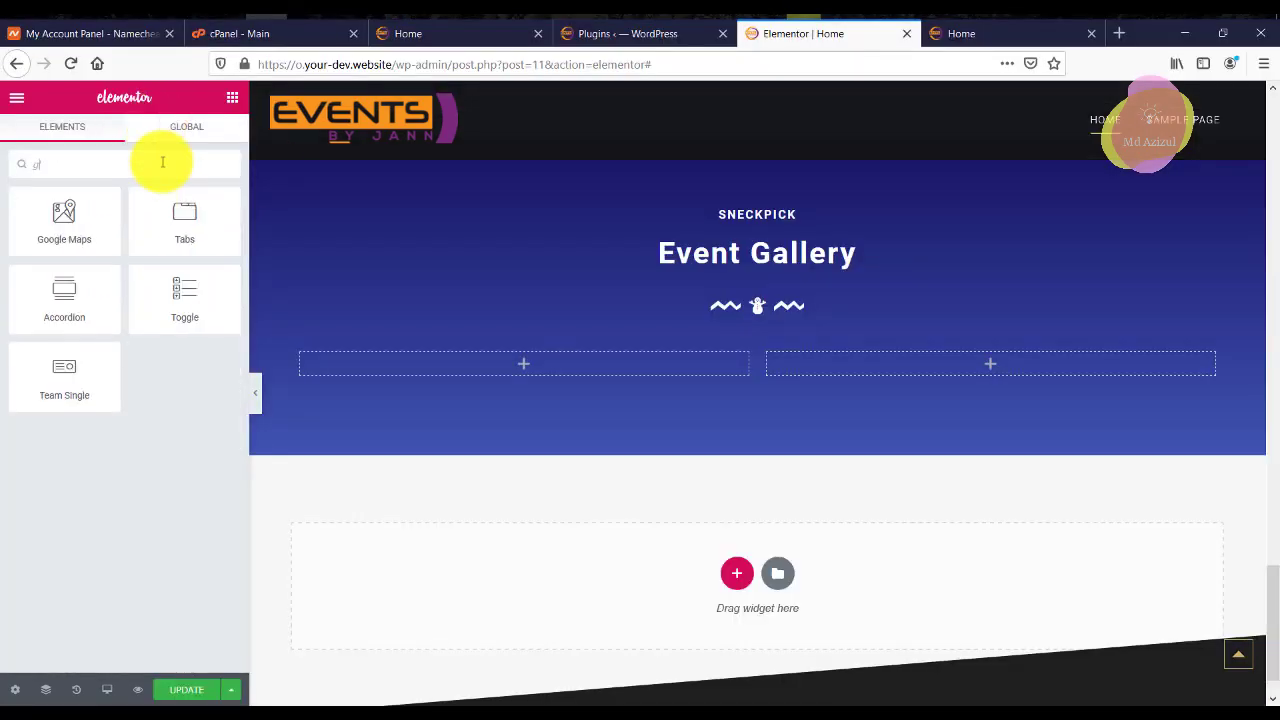
{"action": "type", "text": "al"}
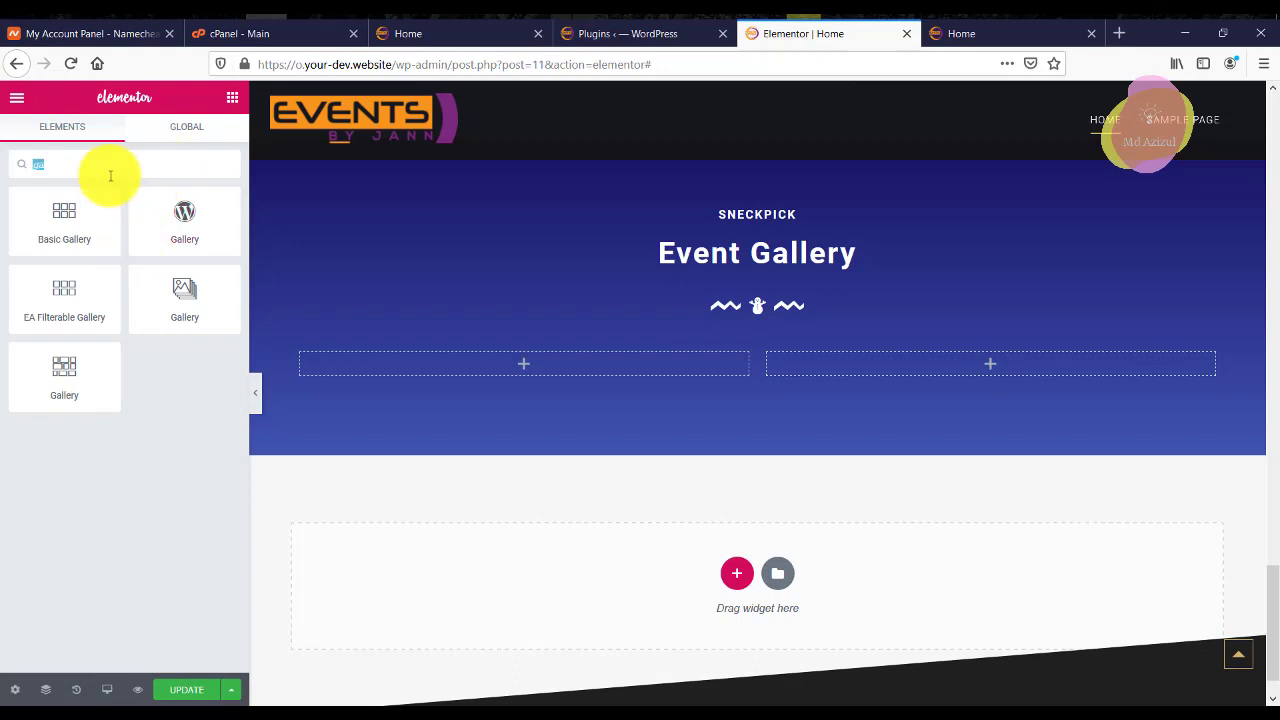
{"action": "type", "text": "sl"}
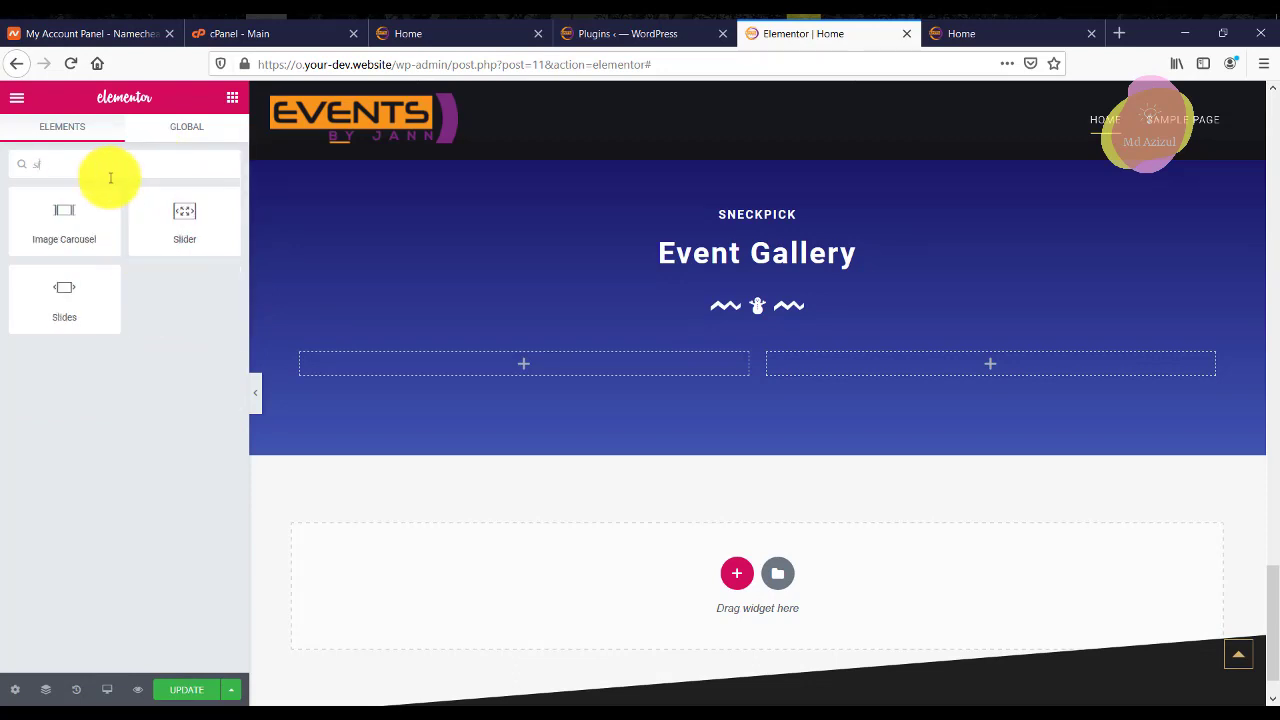
{"action": "left_click_drag", "start_coordinate": [90, 310], "coordinate": [829, 410]}
{"action": "scroll", "coordinate": [929, 417], "scroll_direction": "down", "scroll_amount": 3}
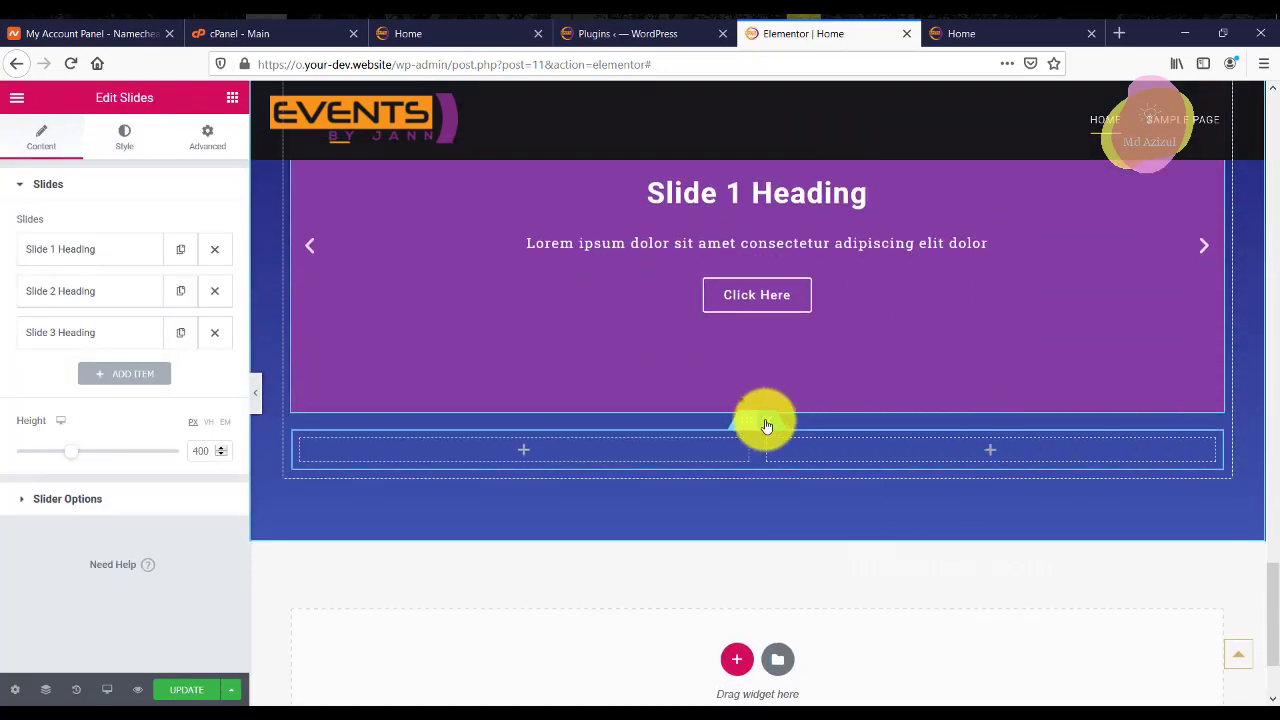
Try a concert crowd photo background with Ken Burns and overlay on the first slide.
{"action": "scroll", "coordinate": [766, 400], "scroll_direction": "up", "scroll_amount": 3}
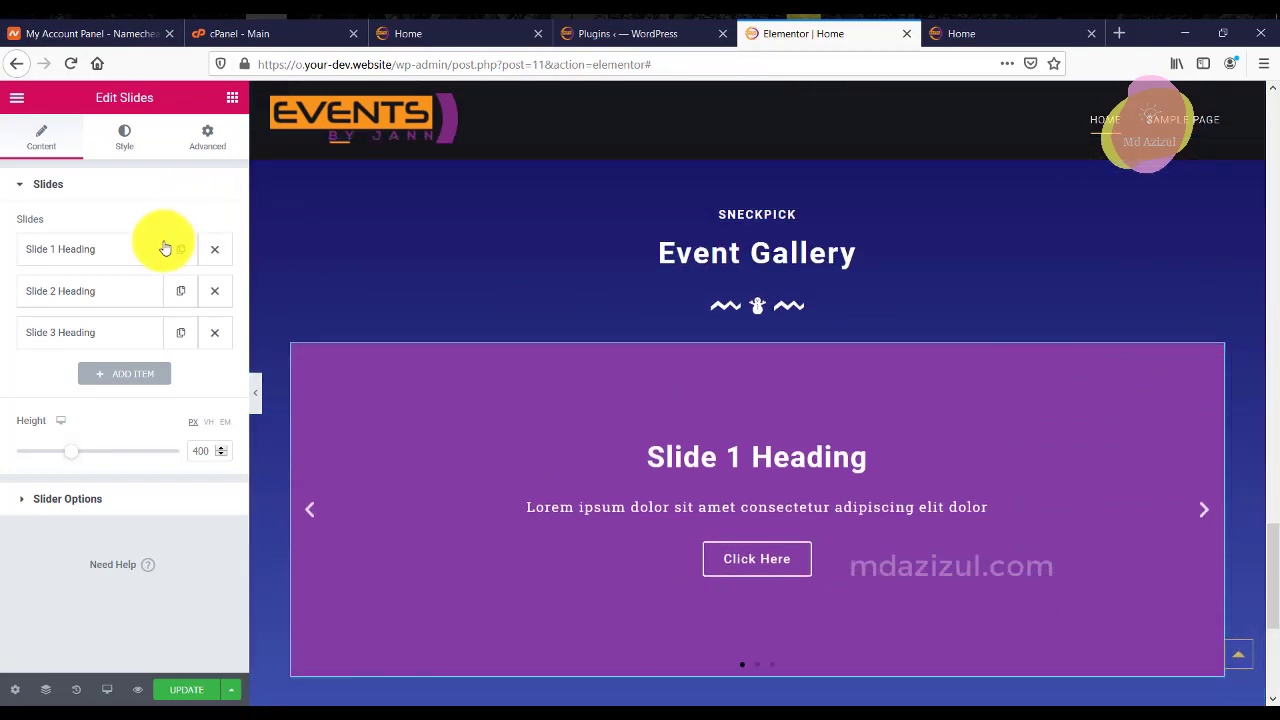
{"action": "left_click", "coordinate": [109, 250]}
{"action": "left_click", "coordinate": [115, 431]}
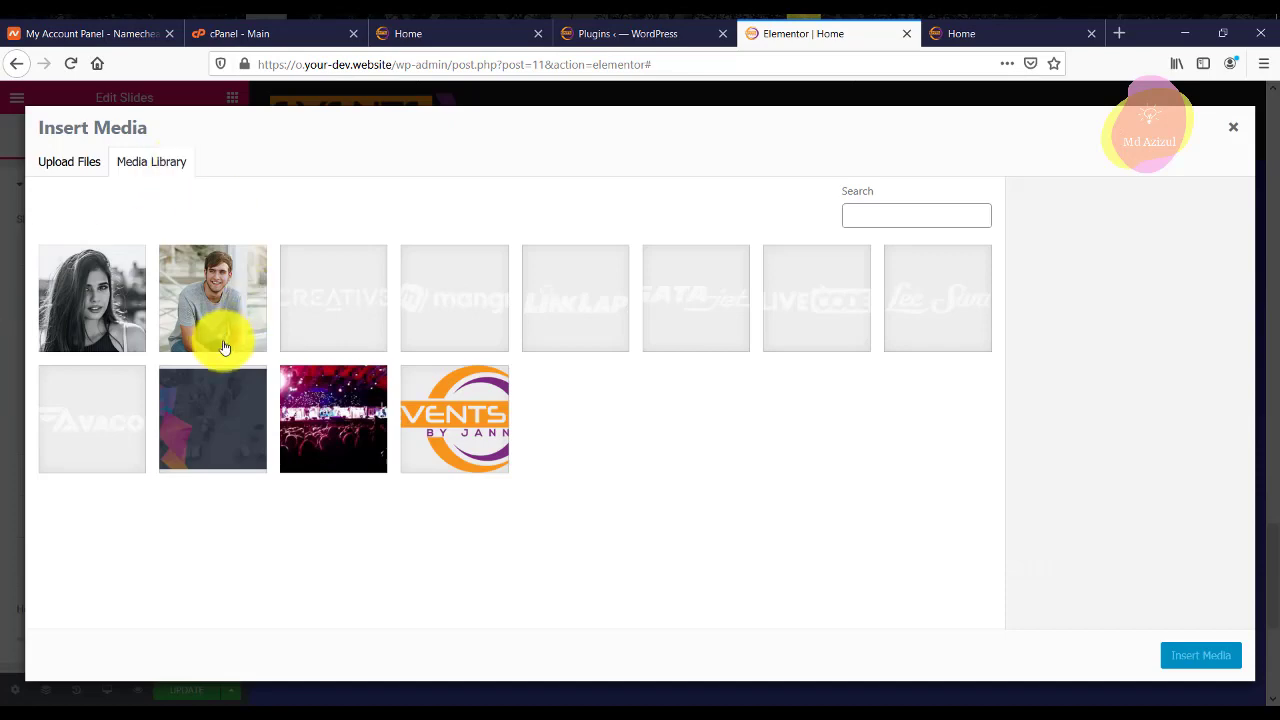
{"action": "left_click", "coordinate": [310, 404]}
{"action": "left_click", "coordinate": [1198, 655]}
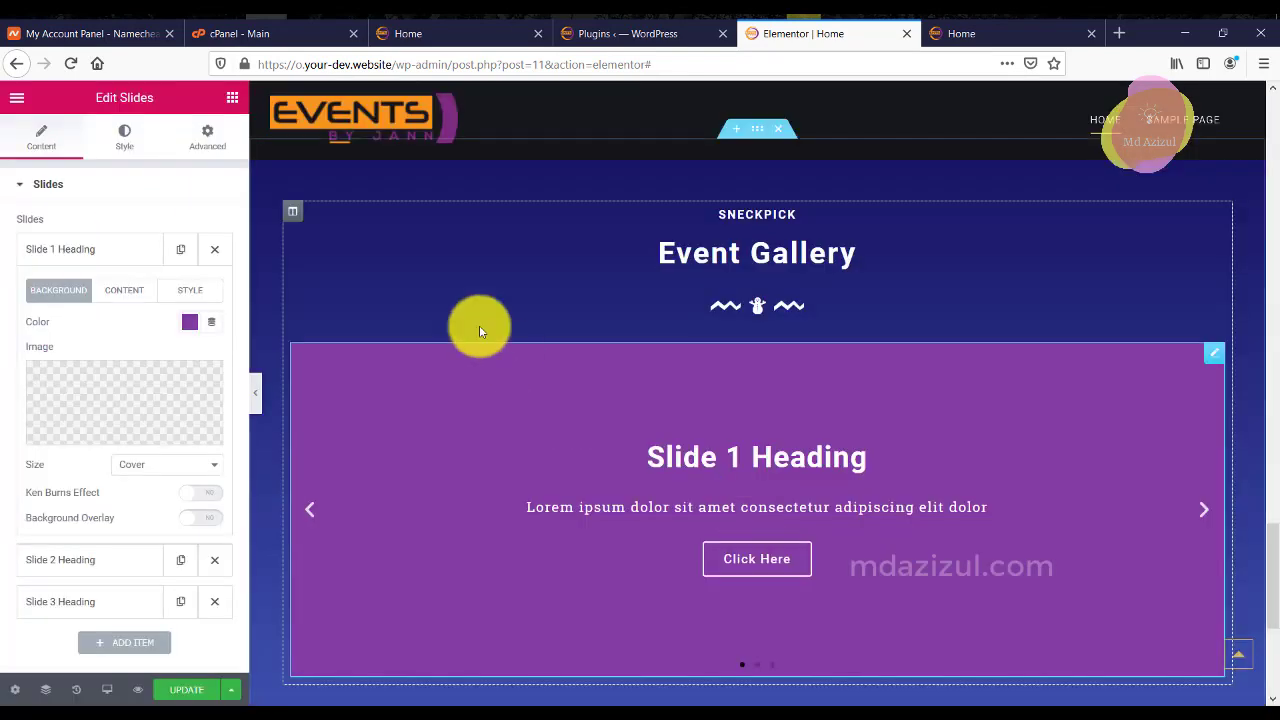
{"action": "scroll", "coordinate": [63, 400], "scroll_direction": "down", "scroll_amount": 1}
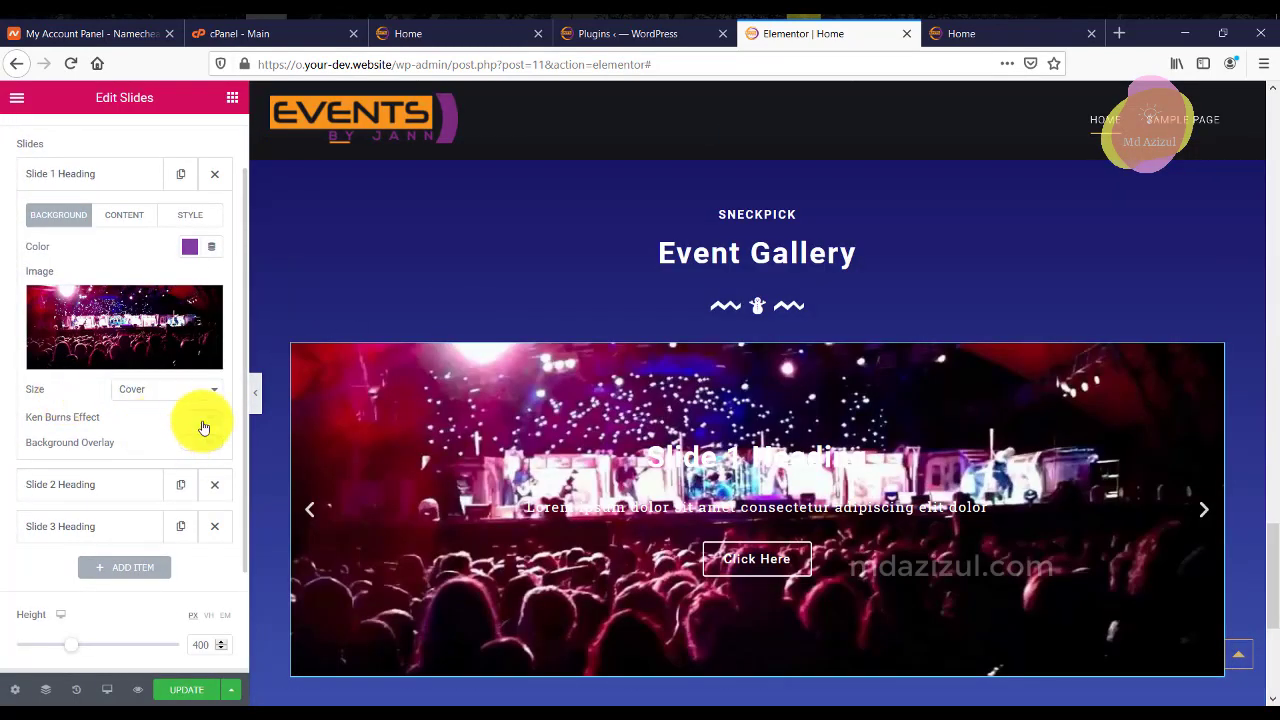
{"action": "left_click", "coordinate": [203, 427]}
{"action": "left_click", "coordinate": [203, 427]}
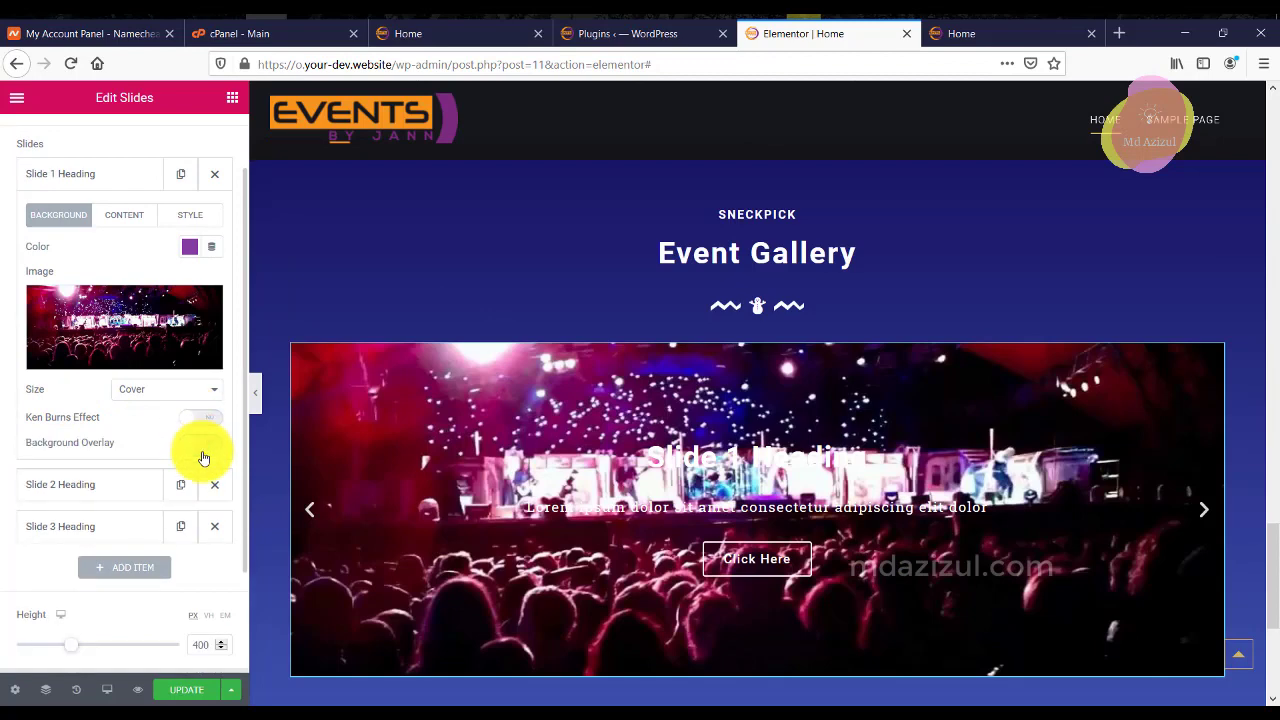
{"action": "left_click", "coordinate": [200, 443]}
{"action": "left_click", "coordinate": [200, 442]}
{"action": "left_click", "coordinate": [200, 442]}
{"action": "left_click", "coordinate": [200, 442]}
Remove the first slide's background image and set the slider to arrow-only navigation.
{"action": "scroll", "coordinate": [150, 370], "scroll_direction": "down", "scroll_amount": 1}
{"action": "scroll", "coordinate": [150, 352], "scroll_direction": "down", "scroll_amount": 1}
{"action": "scroll", "coordinate": [162, 348], "scroll_direction": "up", "scroll_amount": 2}
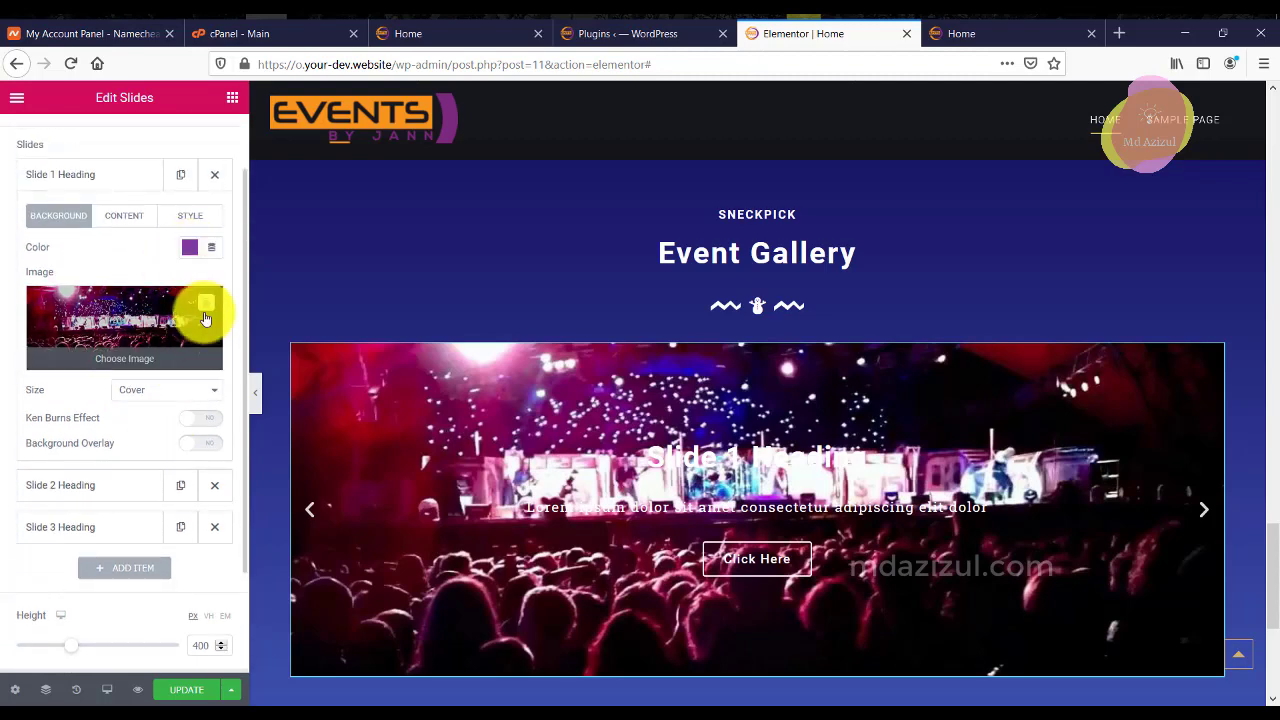
{"action": "left_click", "coordinate": [205, 304]}
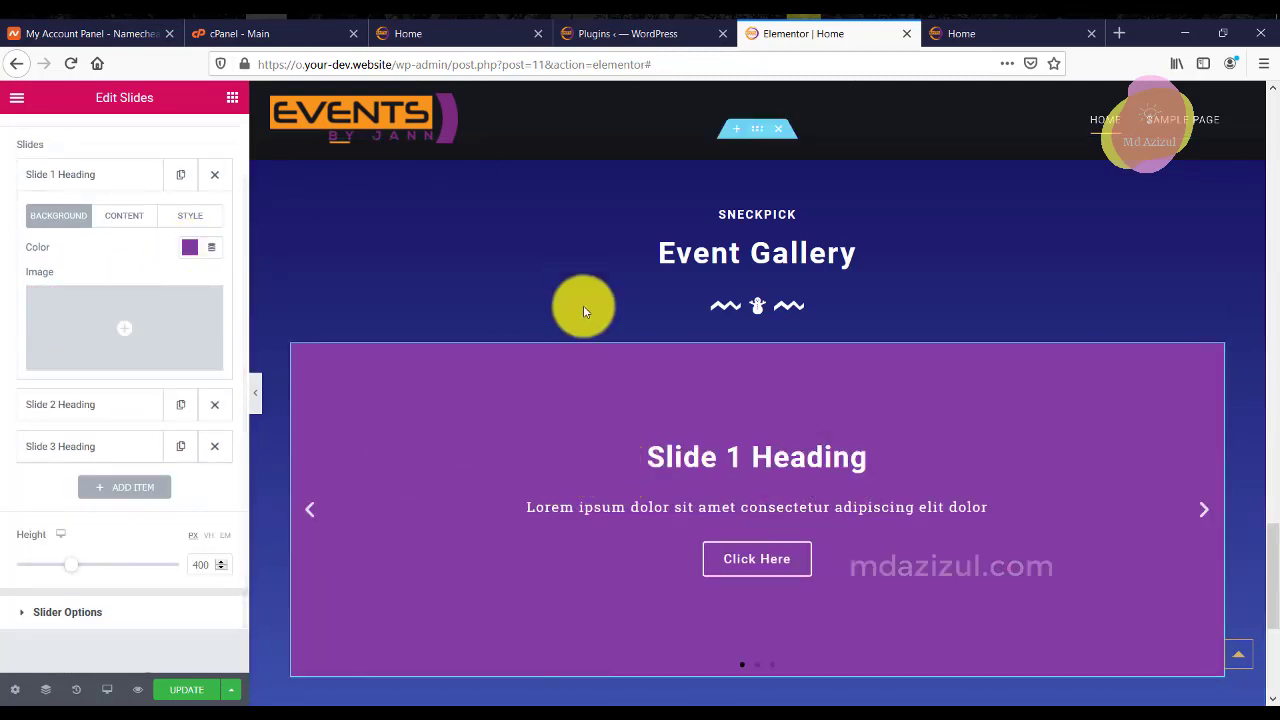
{"action": "scroll", "coordinate": [137, 371], "scroll_direction": "down", "scroll_amount": 1}
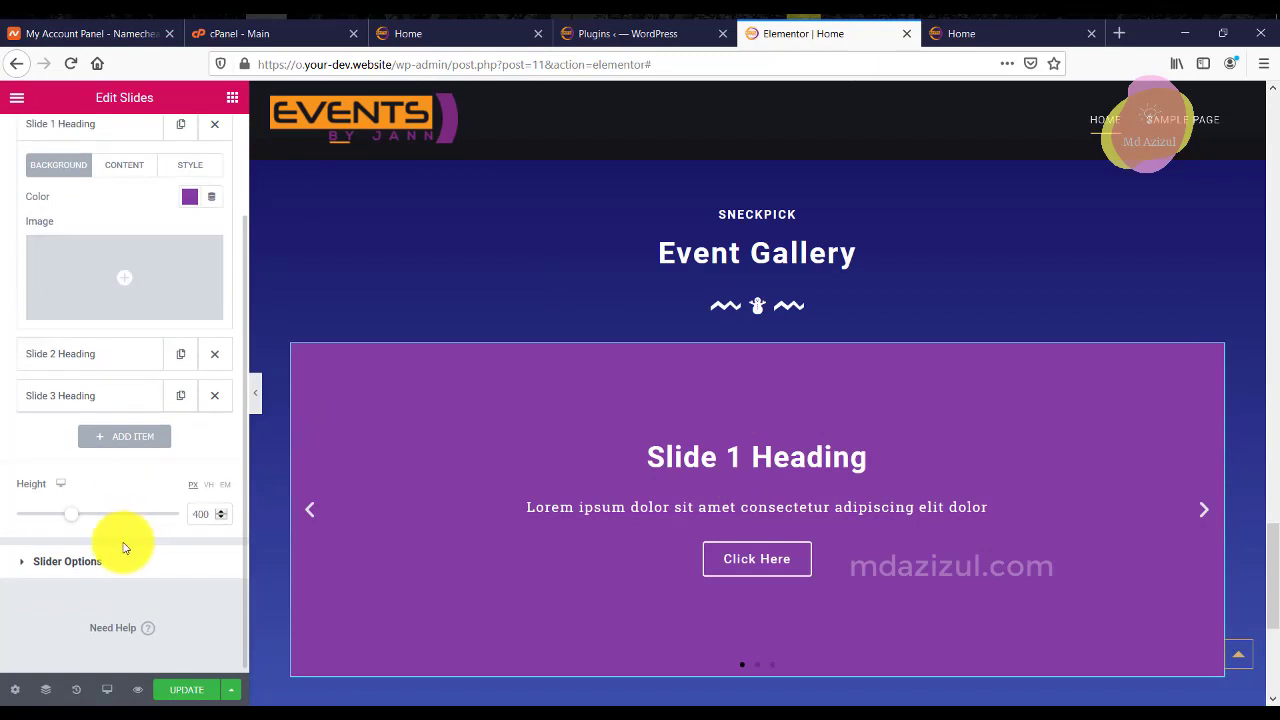
{"action": "left_click", "coordinate": [95, 561]}
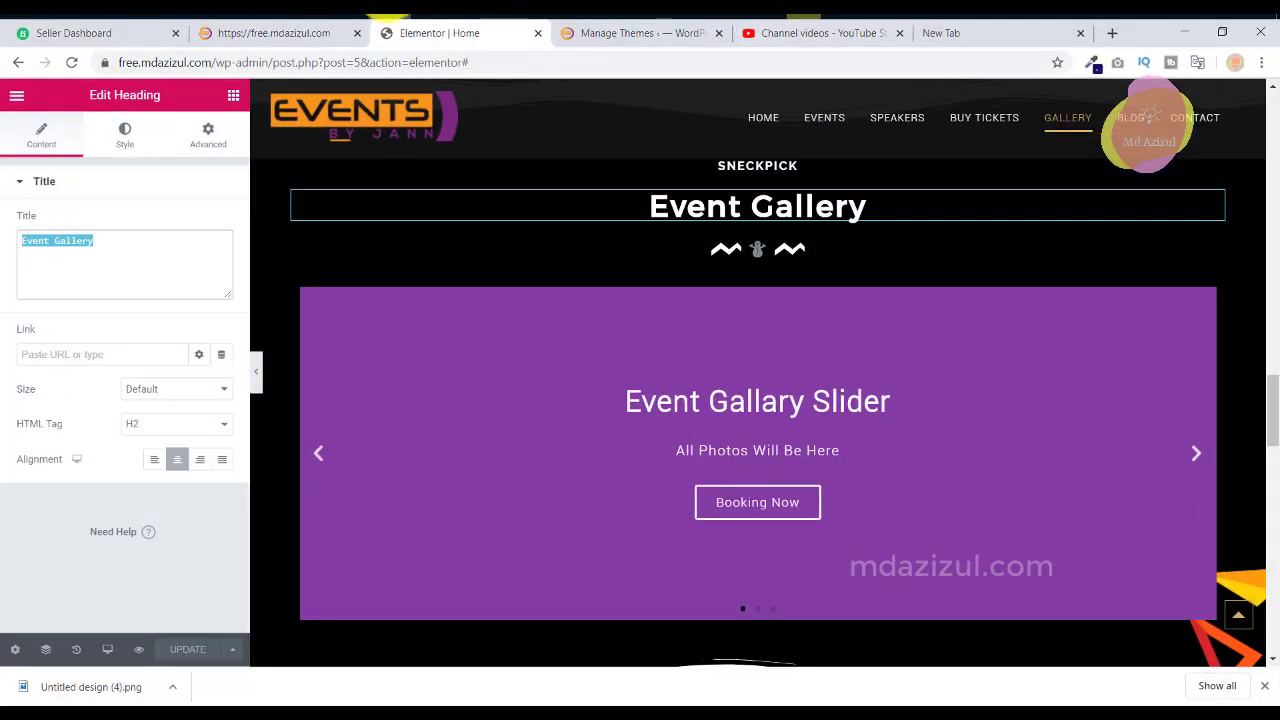
{"action": "scroll", "coordinate": [951, 506], "scroll_direction": "down", "scroll_amount": 5}
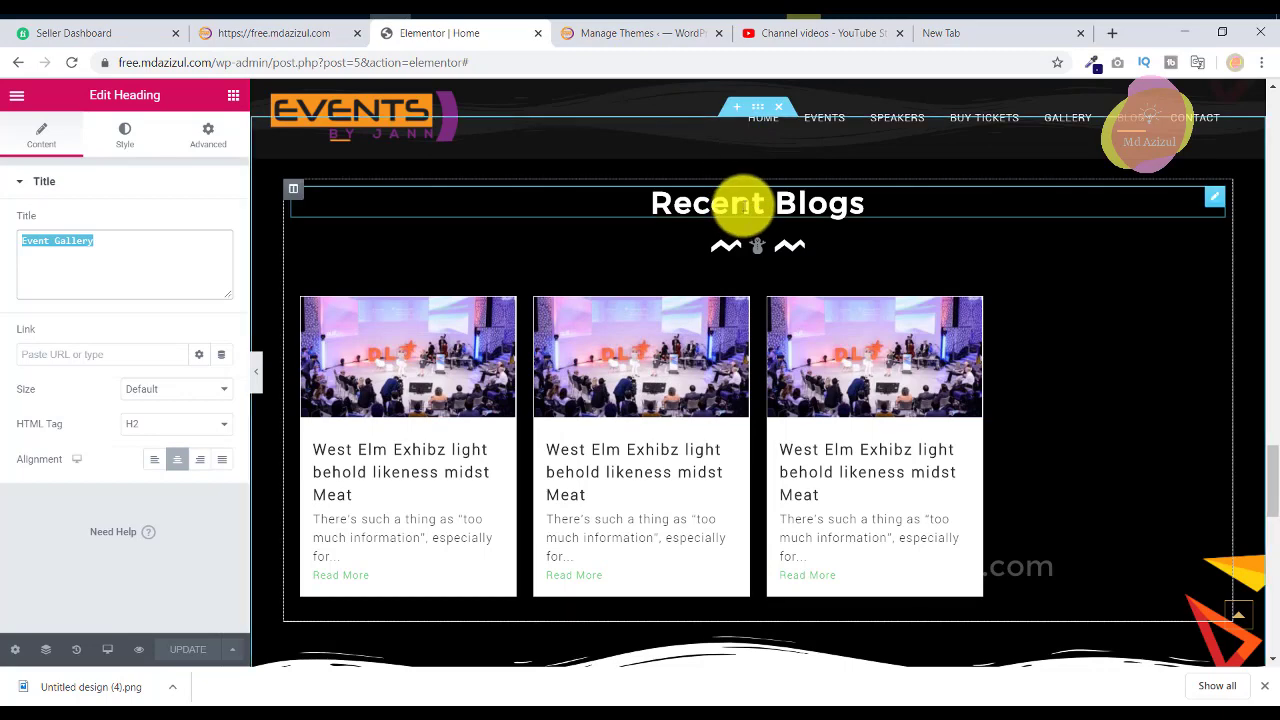
{"action": "scroll", "coordinate": [743, 209], "scroll_direction": "up", "scroll_amount": 1}
Copy the 'Recent Blogs' title text from the reference page's heading.
{"action": "left_click", "coordinate": [766, 284]}
{"action": "double_click", "coordinate": [81, 243]}
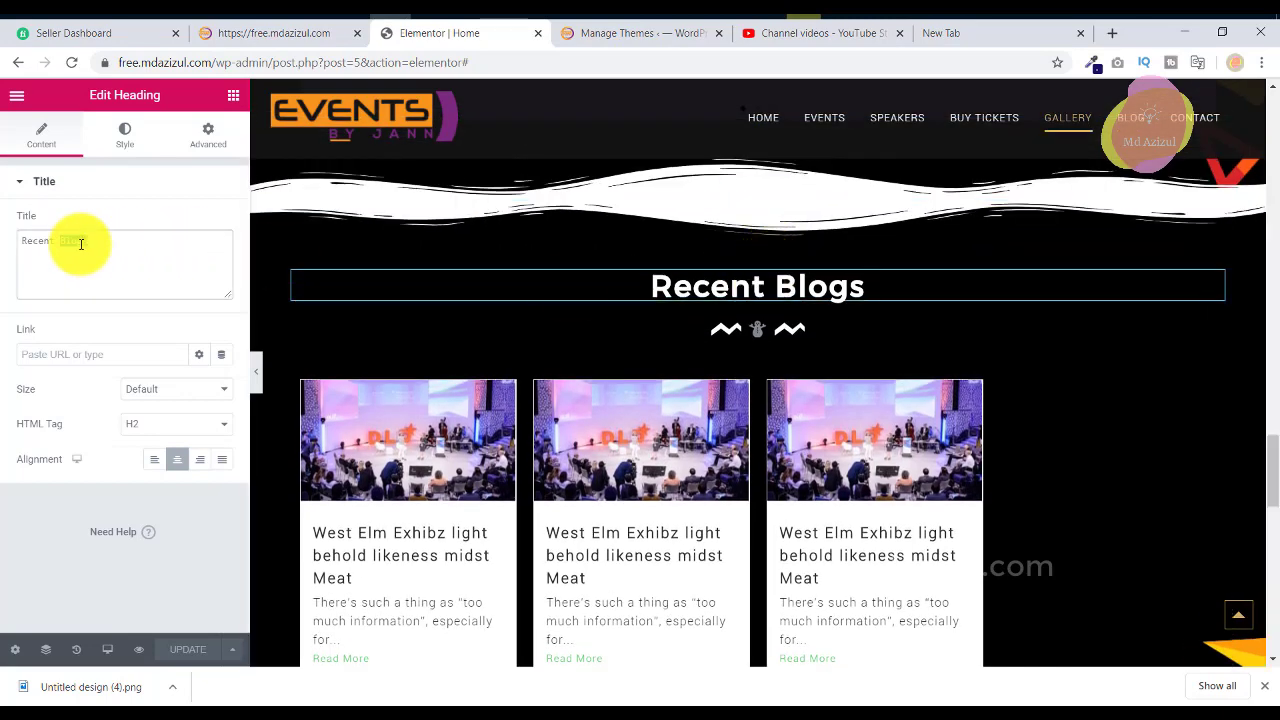
{"action": "right_click", "coordinate": [81, 243]}
{"action": "left_click", "coordinate": [120, 273]}
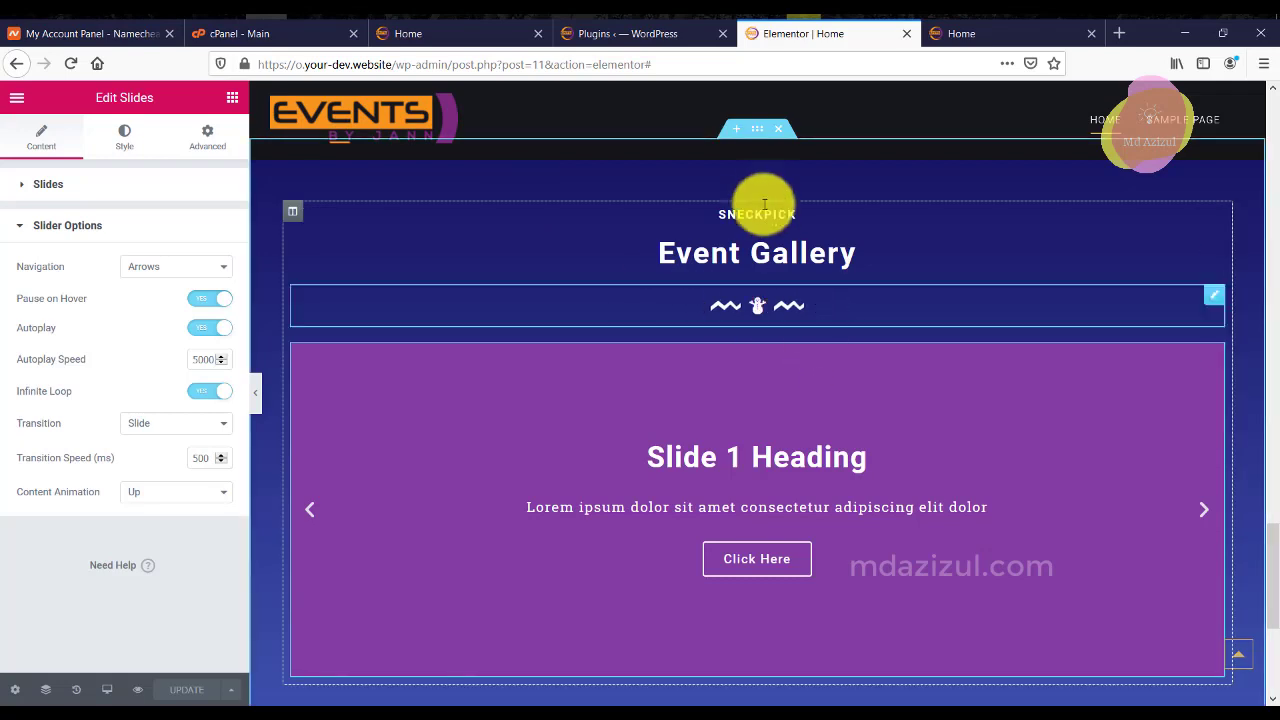
Duplicate the Event Gallery section and delete the copy's SNECKPICK subheading.
{"action": "scroll", "coordinate": [771, 271], "scroll_direction": "up", "scroll_amount": 3}
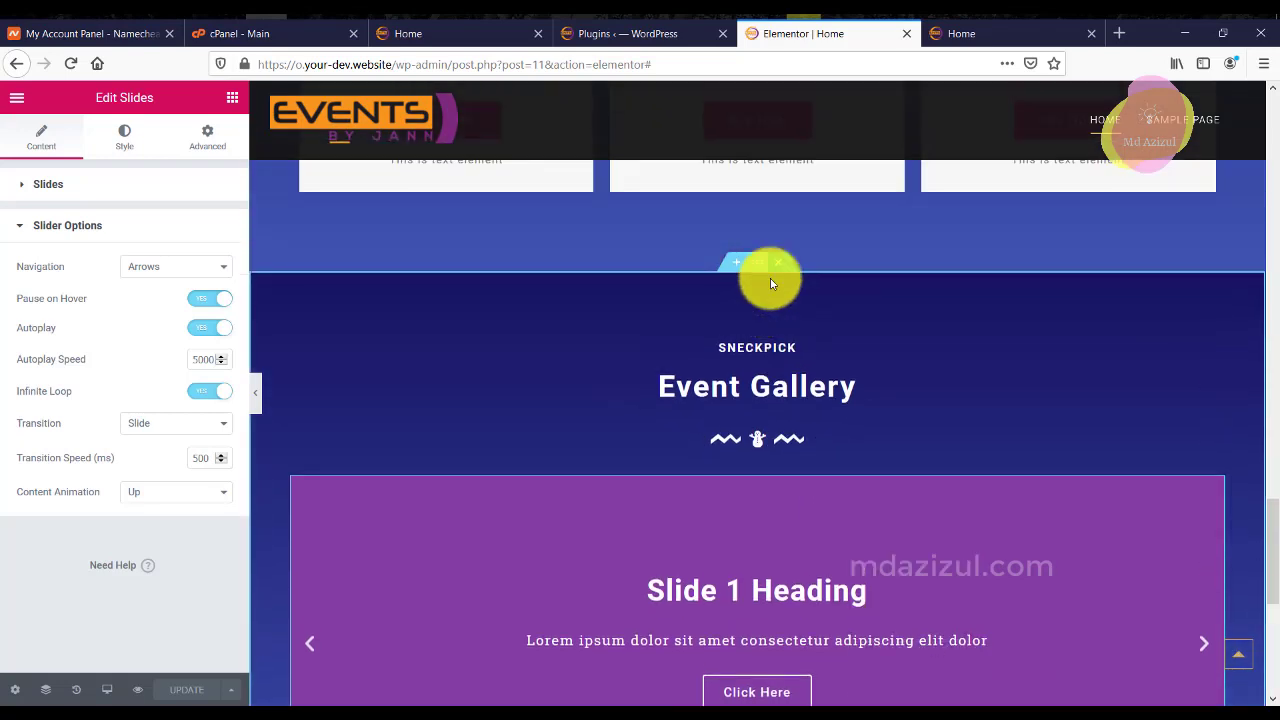
{"action": "right_click", "coordinate": [756, 310]}
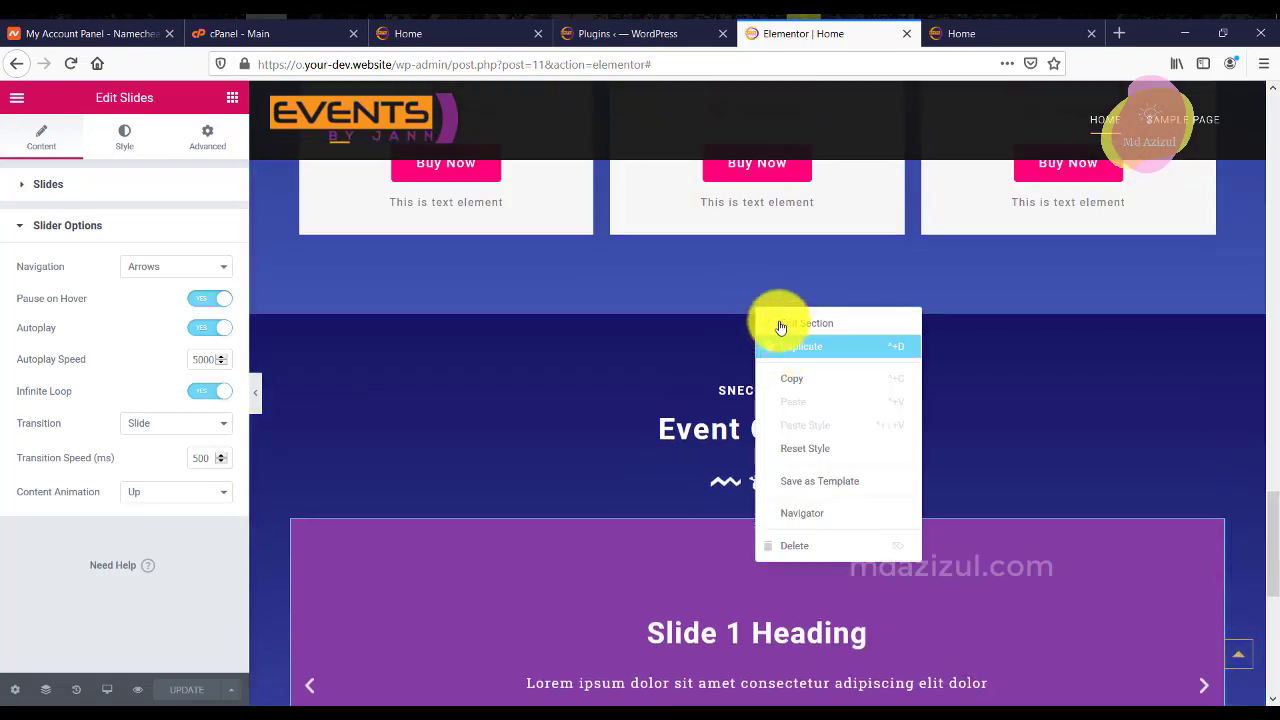
{"action": "left_click", "coordinate": [780, 340]}
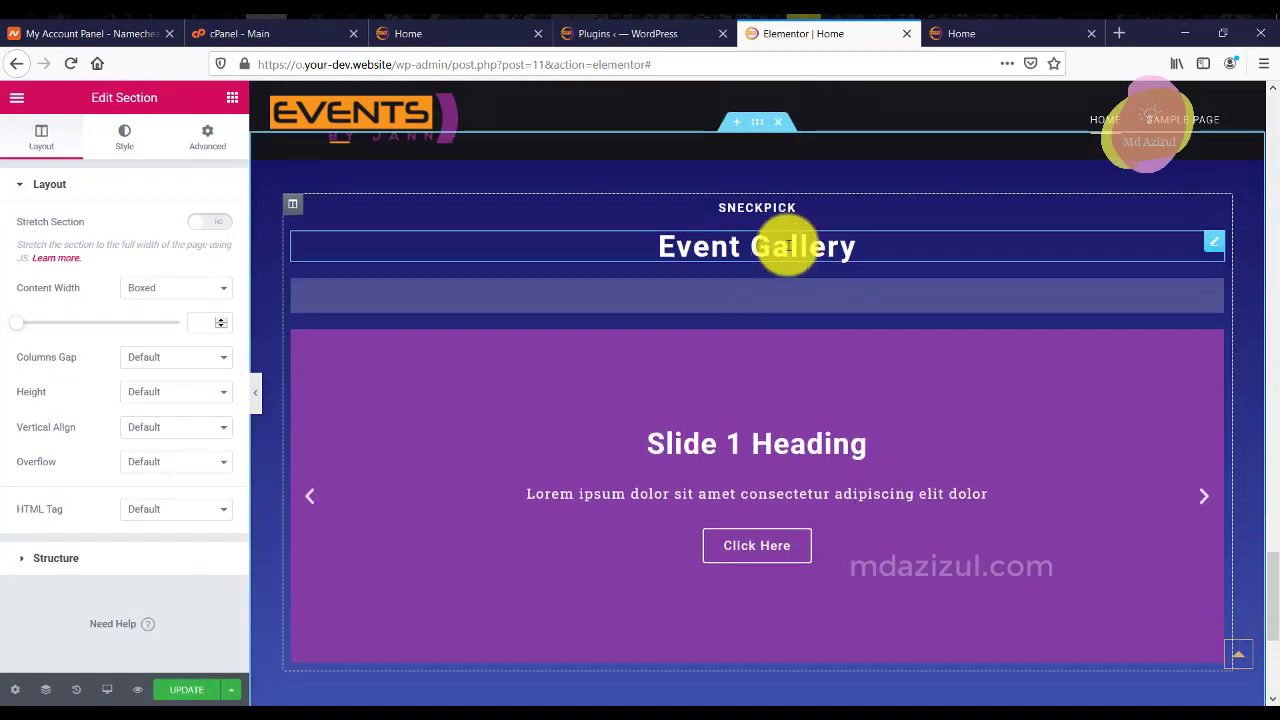
{"action": "left_click", "coordinate": [790, 207]}
{"action": "right_click", "coordinate": [1211, 215]}
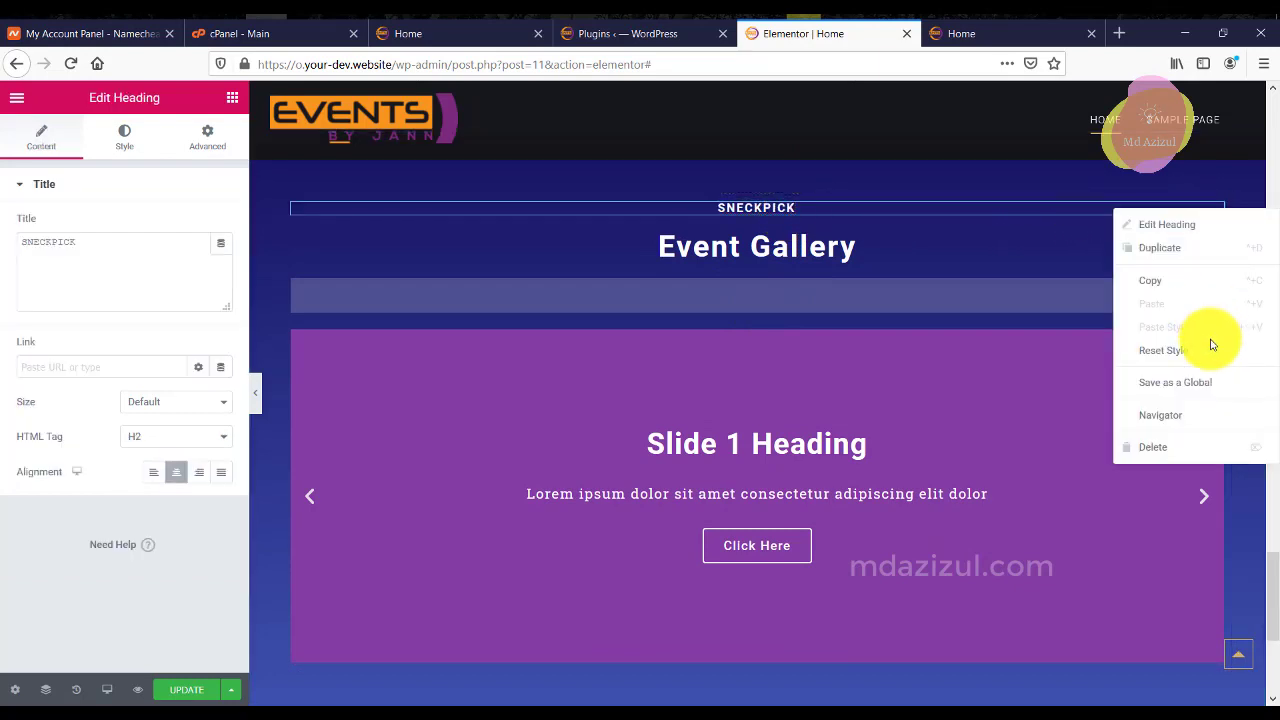
{"action": "left_click", "coordinate": [1157, 440]}
Rename the copied heading to Recent Blogs, delete its slider, and search widgets for 'po'.
{"action": "left_click", "coordinate": [857, 232]}
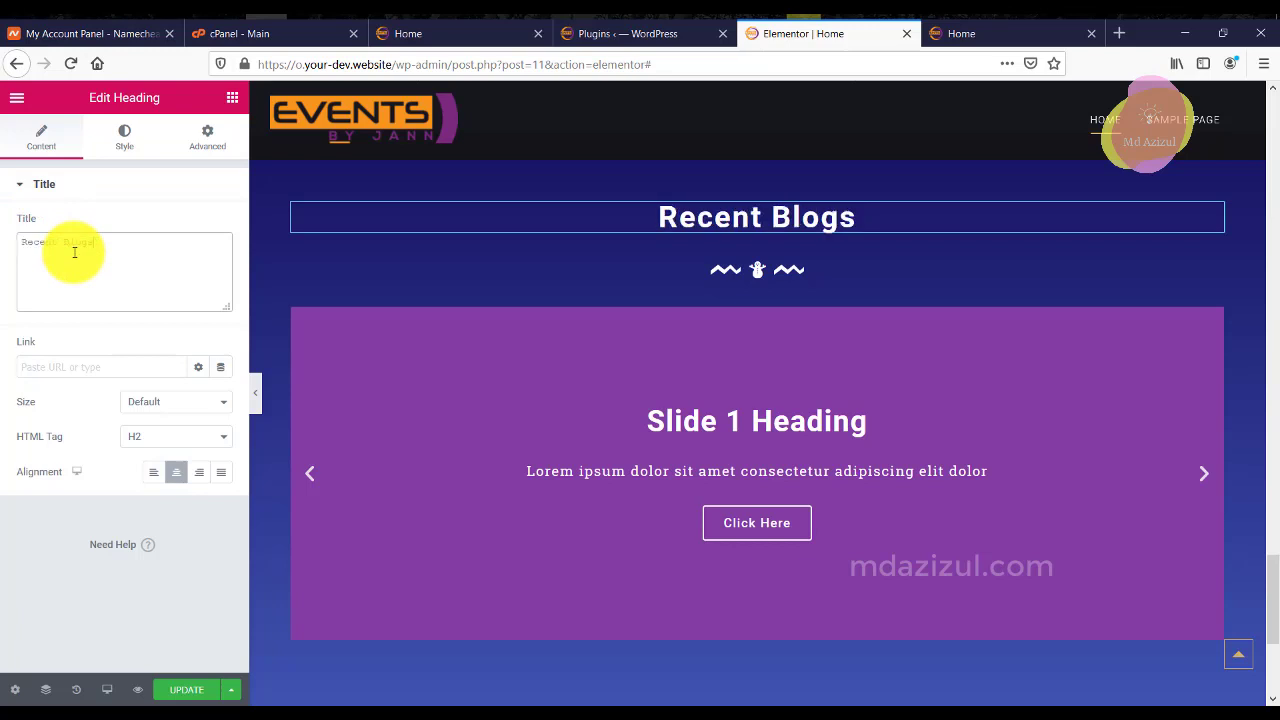
{"action": "right_click", "coordinate": [1209, 320]}
{"action": "left_click", "coordinate": [1153, 557]}
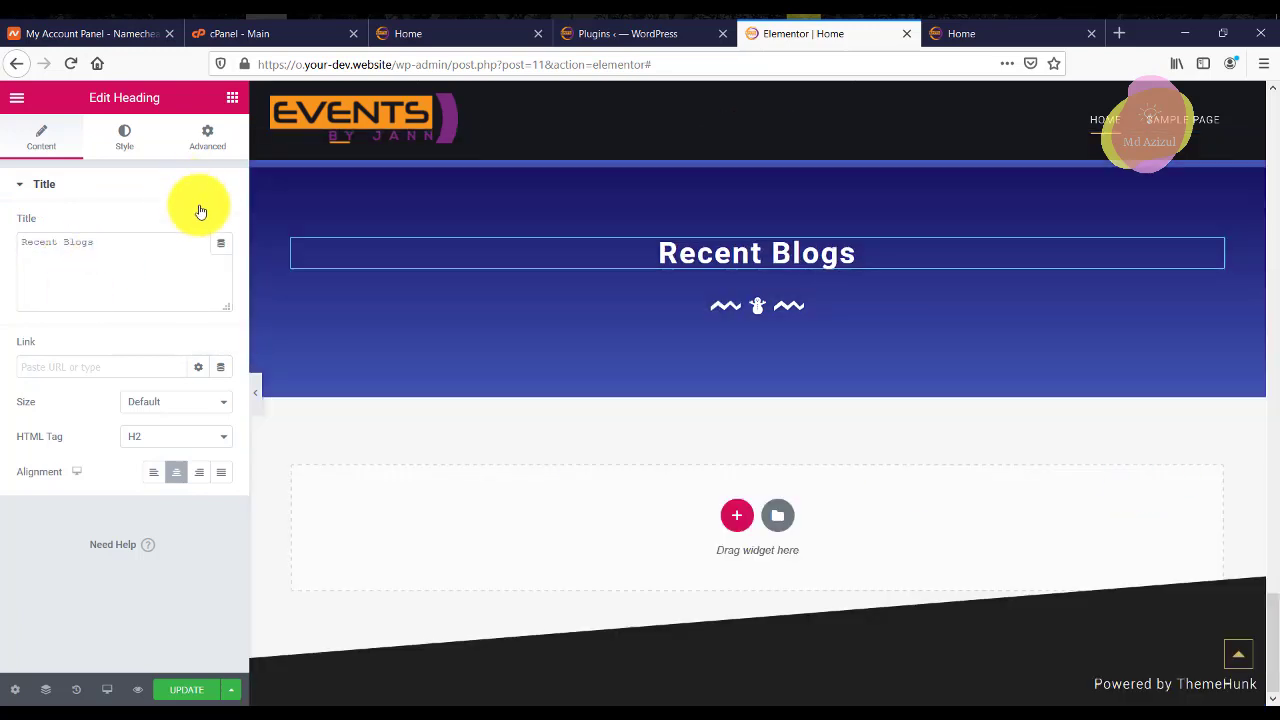
{"action": "key", "text": "Delete"}
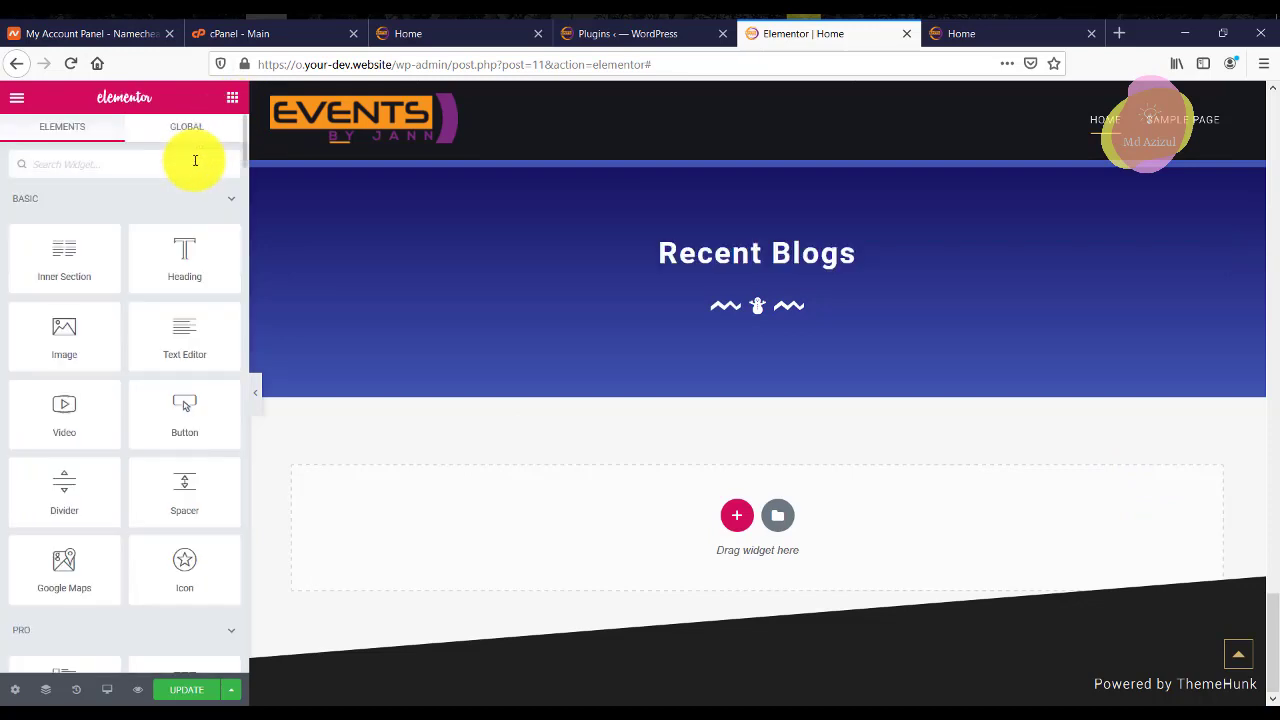
{"action": "left_click", "coordinate": [195, 160]}
{"action": "type", "text": "po"}
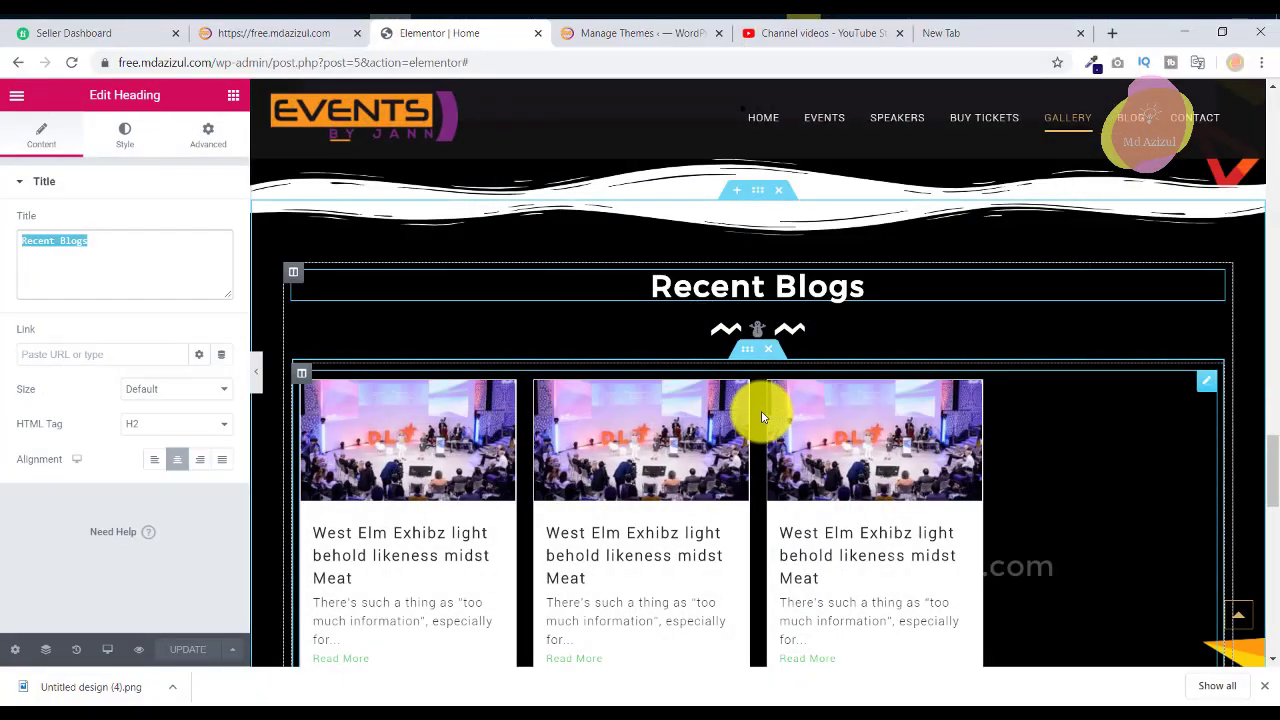
Add an EA Post Grid under Recent Blogs with post meta hidden and Posts Per Page 4.
{"action": "left_click", "coordinate": [762, 417]}
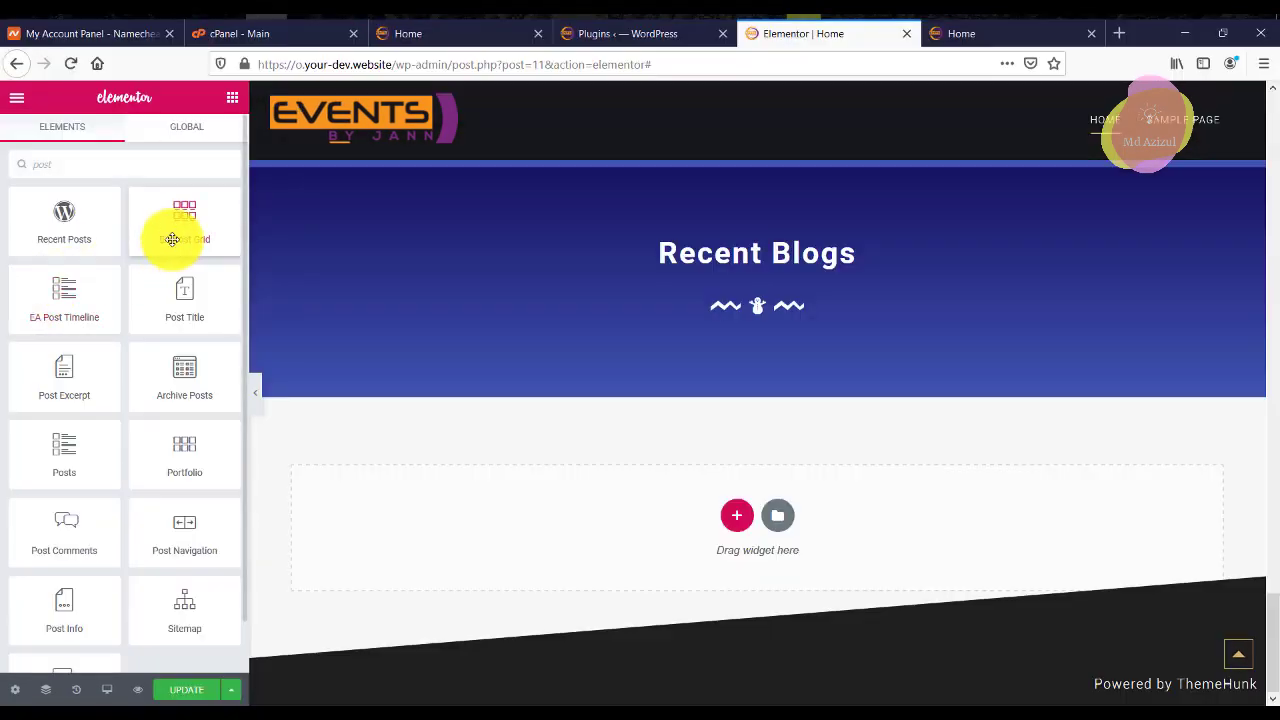
{"action": "left_click_drag", "start_coordinate": [171, 234], "coordinate": [754, 317]}
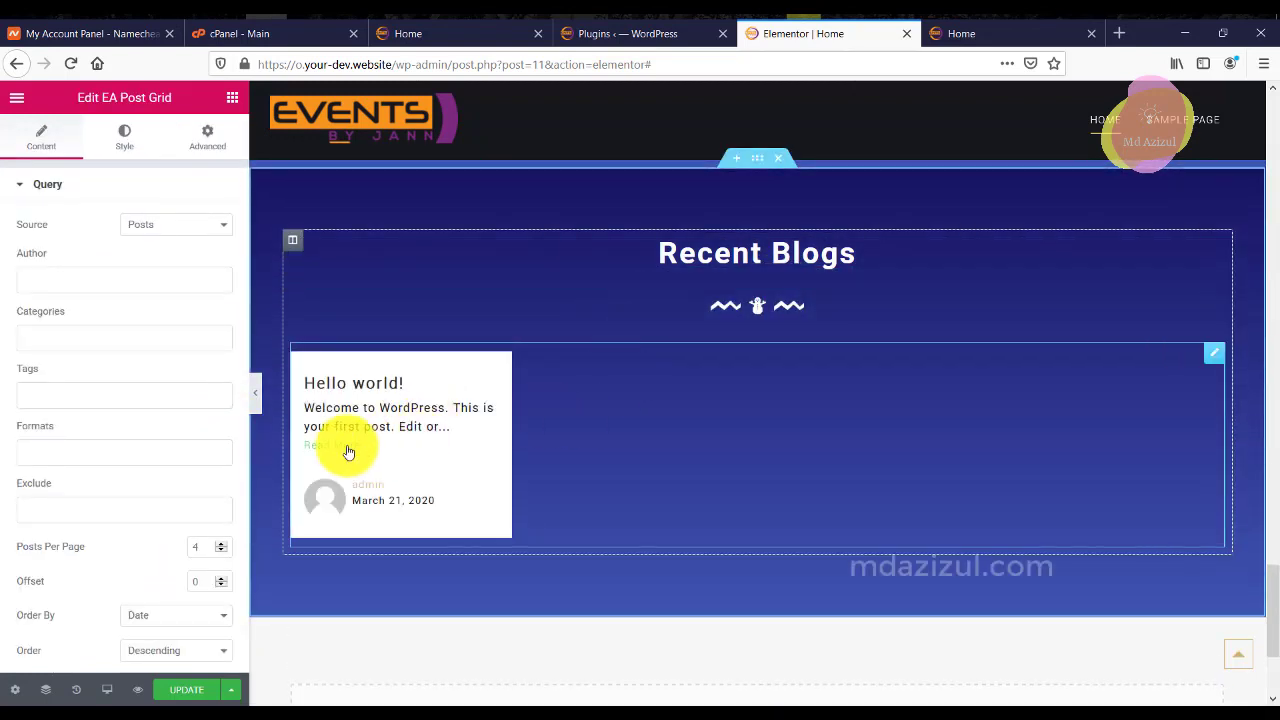
{"action": "scroll", "coordinate": [143, 429], "scroll_direction": "down", "scroll_amount": 2}
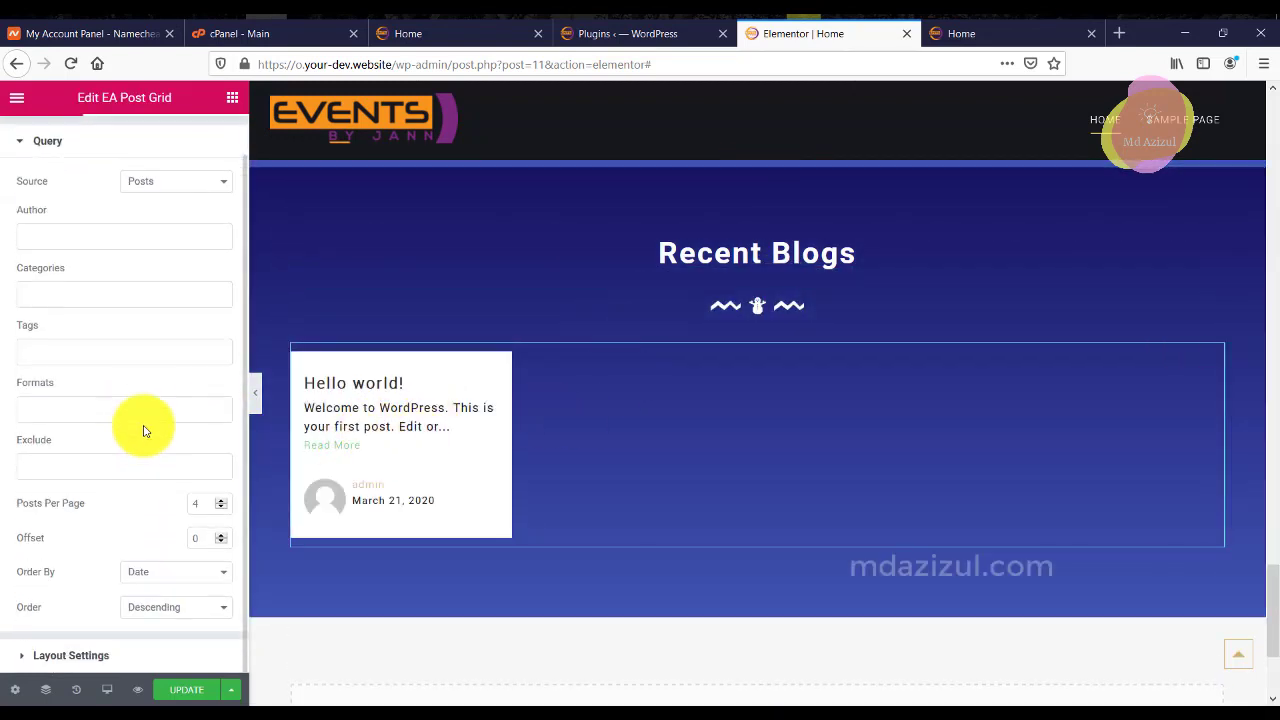
{"action": "left_click", "coordinate": [220, 508]}
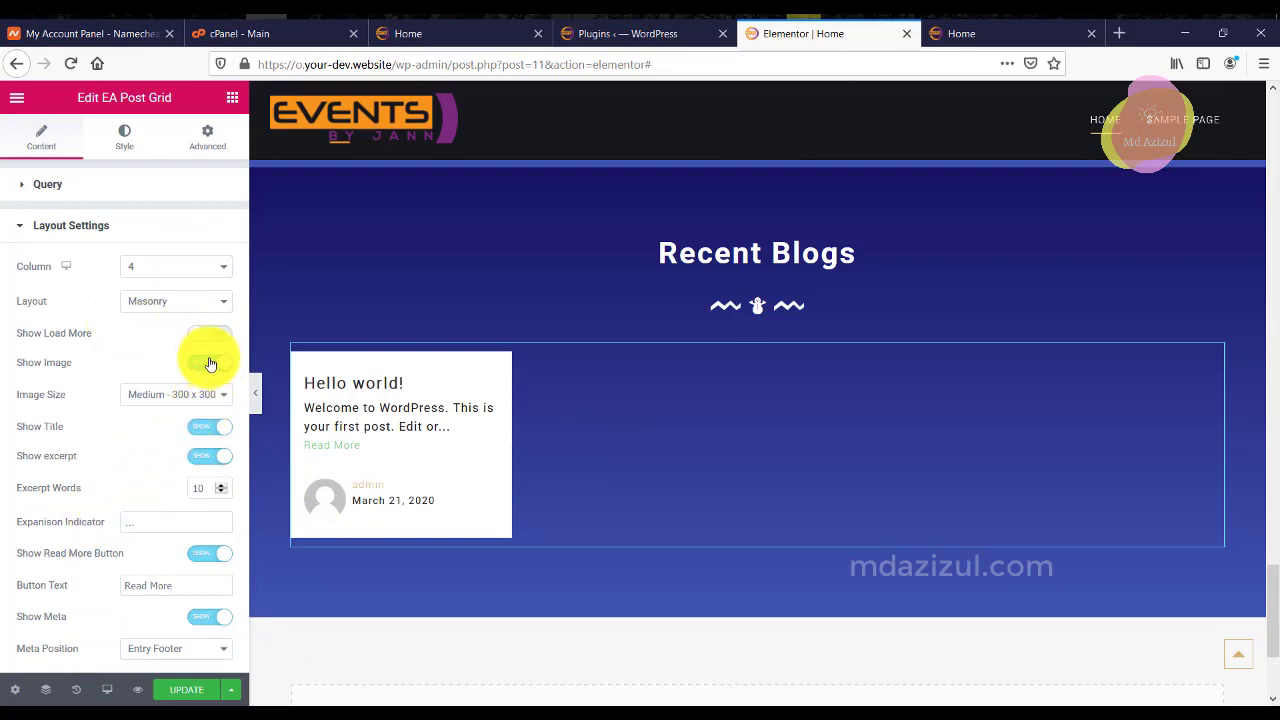
{"action": "left_click", "coordinate": [205, 618]}
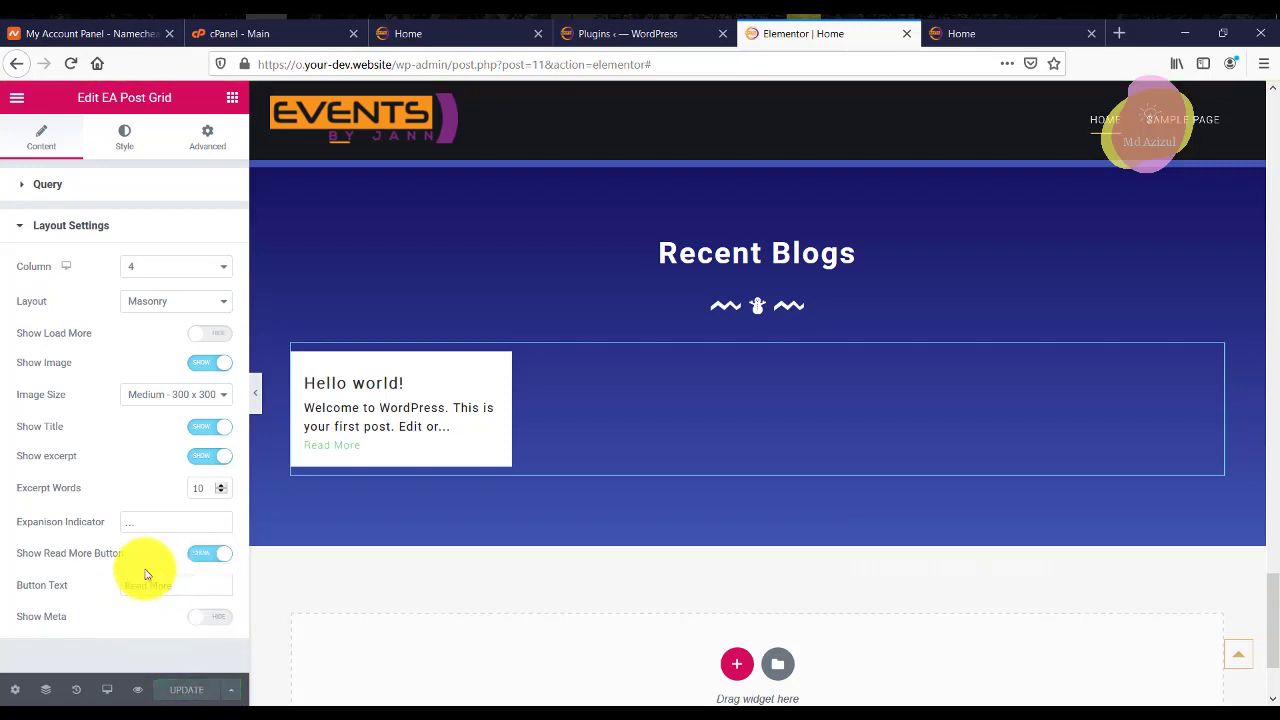
{"action": "left_click", "coordinate": [50, 190]}
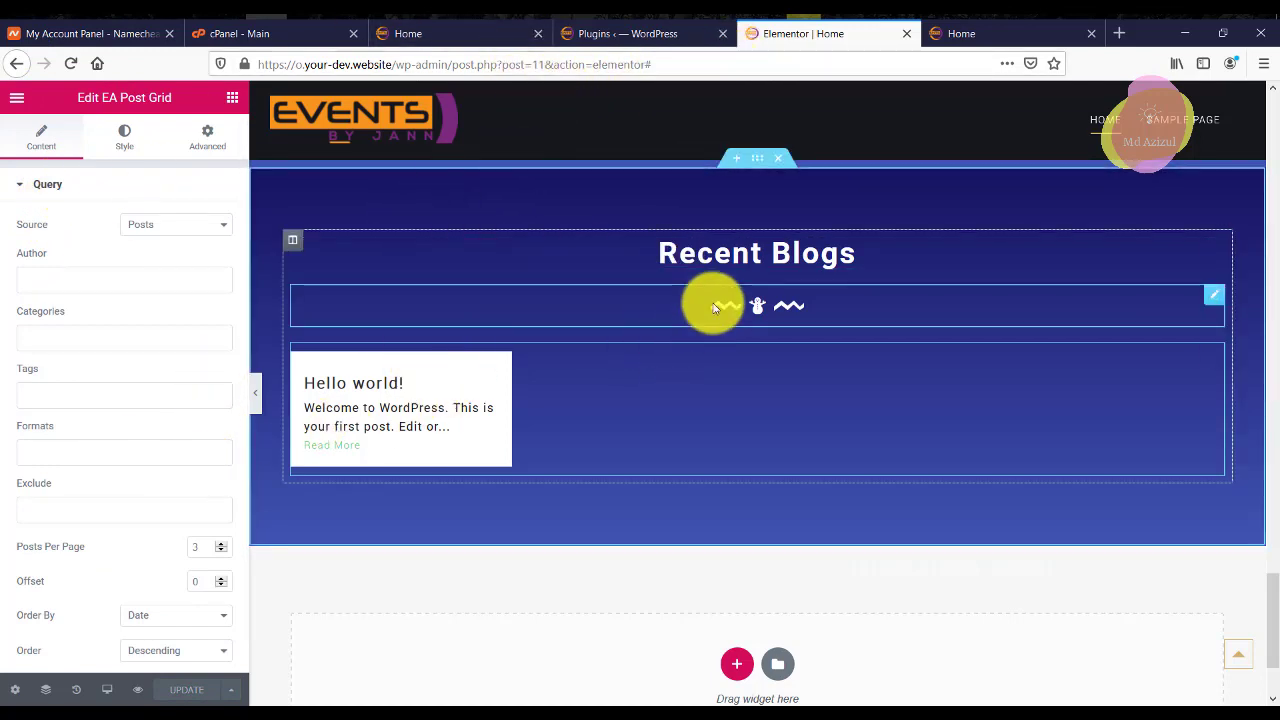
{"action": "left_click", "coordinate": [222, 543]}
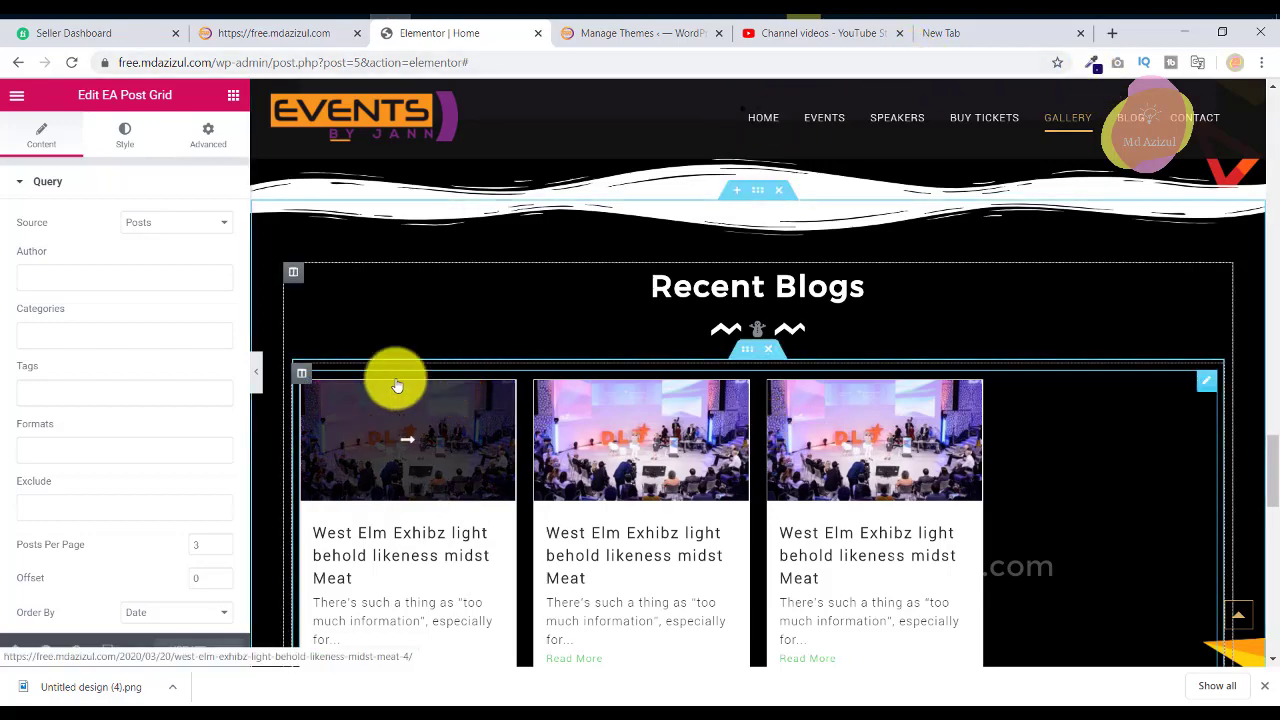
On the live reference site, open the first Recent Blogs card's post in a new tab and switch to it.
{"action": "left_click", "coordinate": [282, 37]}
{"action": "scroll", "coordinate": [500, 363], "scroll_direction": "down", "scroll_amount": 15}
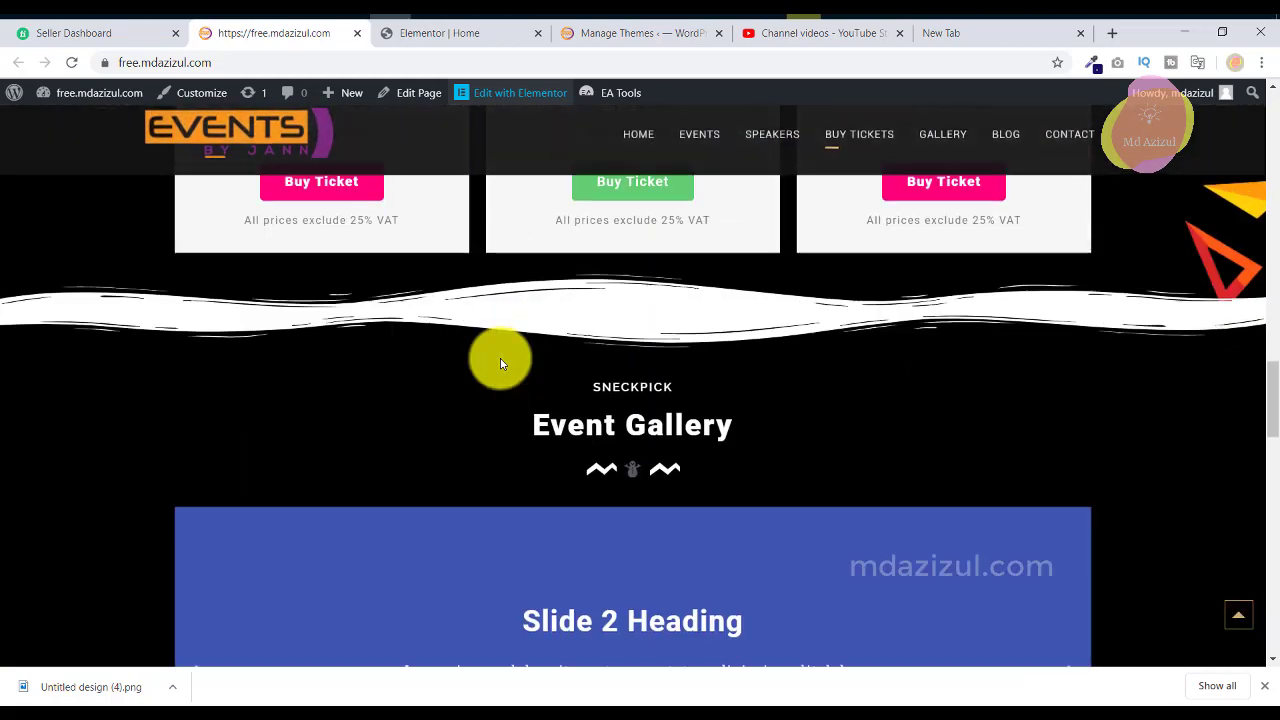
{"action": "scroll", "coordinate": [500, 358], "scroll_direction": "down", "scroll_amount": 10}
{"action": "right_click", "coordinate": [311, 331]}
{"action": "key", "text": "Escape"}
{"action": "right_click", "coordinate": [344, 342]}
{"action": "left_click", "coordinate": [358, 350]}
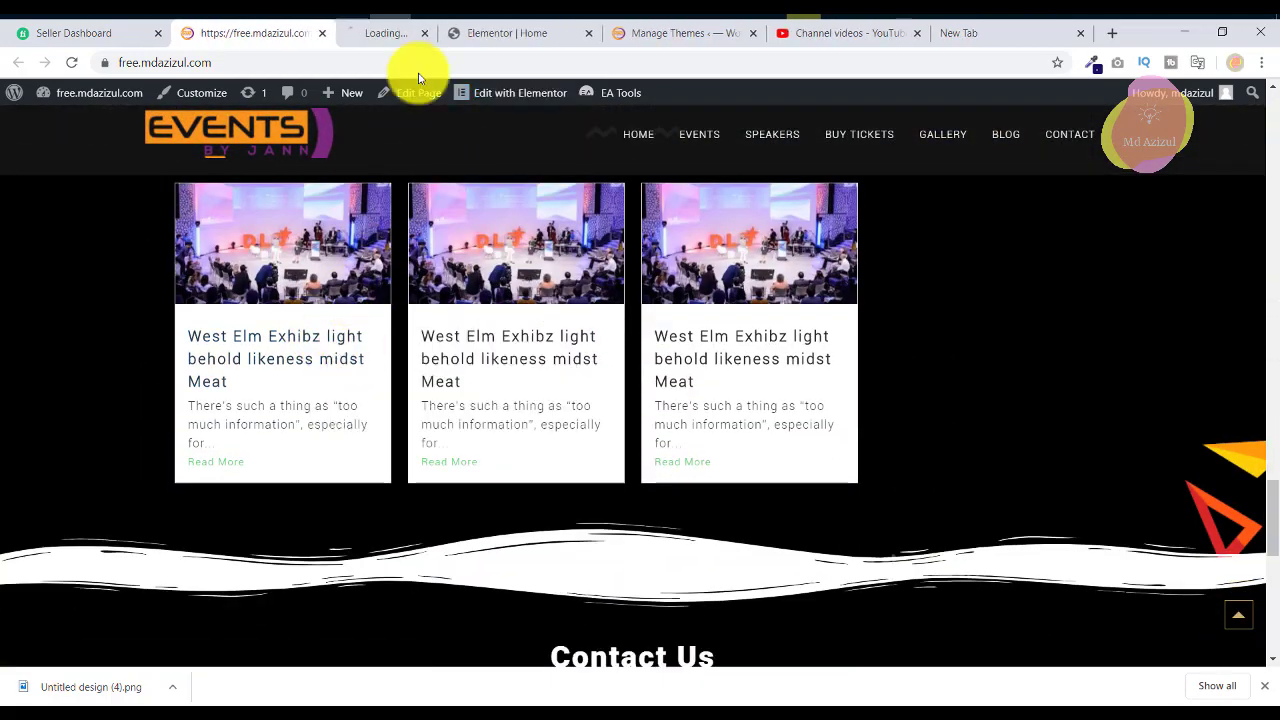
{"action": "left_click", "coordinate": [432, 33]}
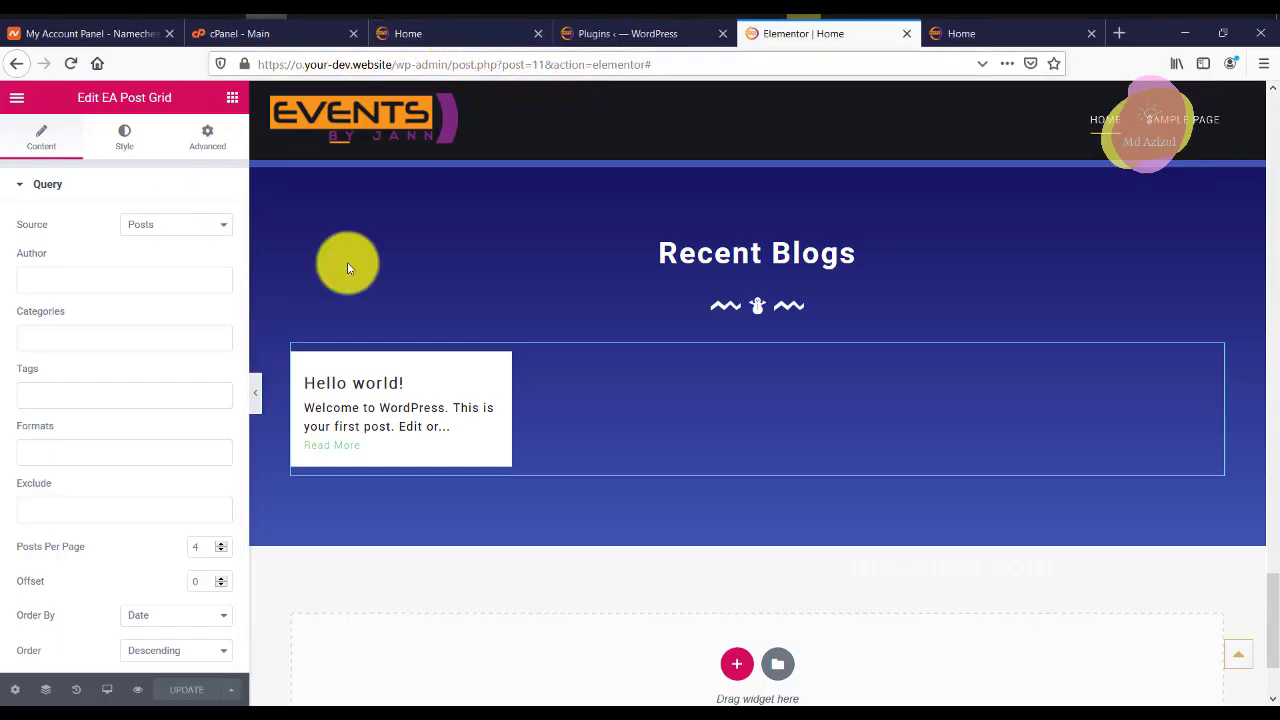
Change the site's permalink structure to Post name (/%postname%/) and save the settings.
{"action": "left_click", "coordinate": [586, 34]}
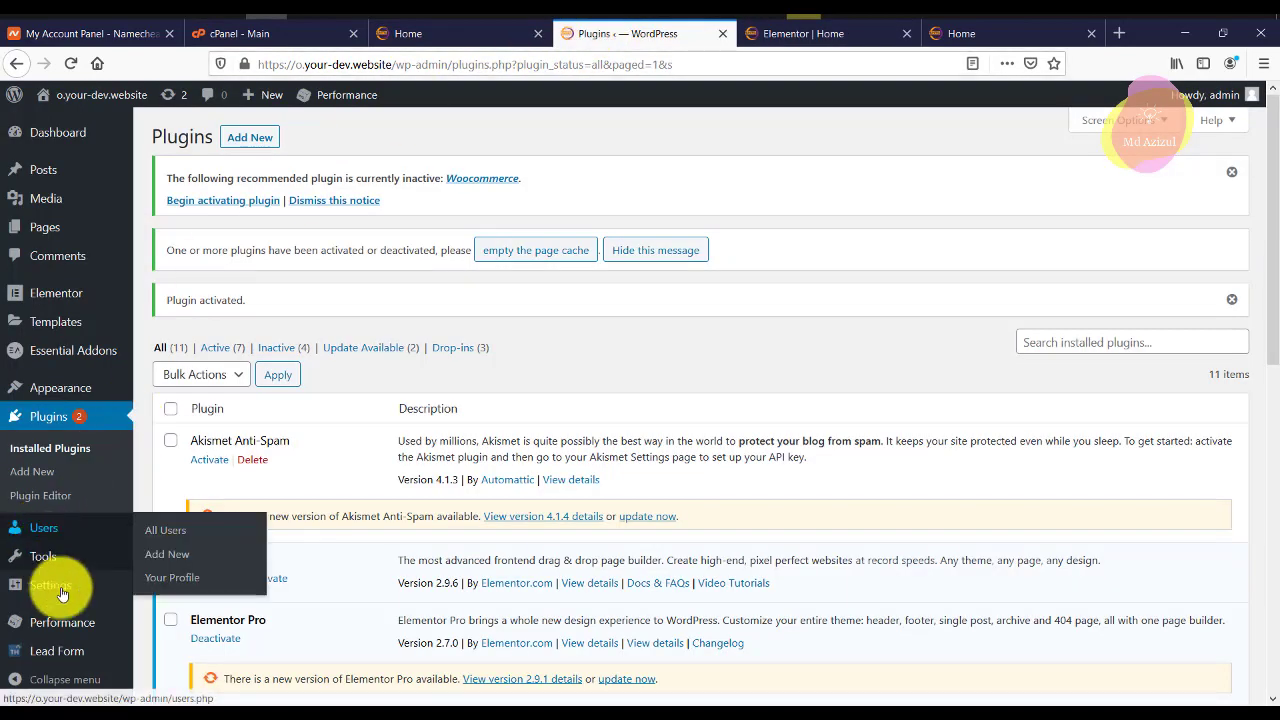
{"action": "mouse_move", "coordinate": [62, 628]}
{"action": "mouse_move", "coordinate": [60, 590]}
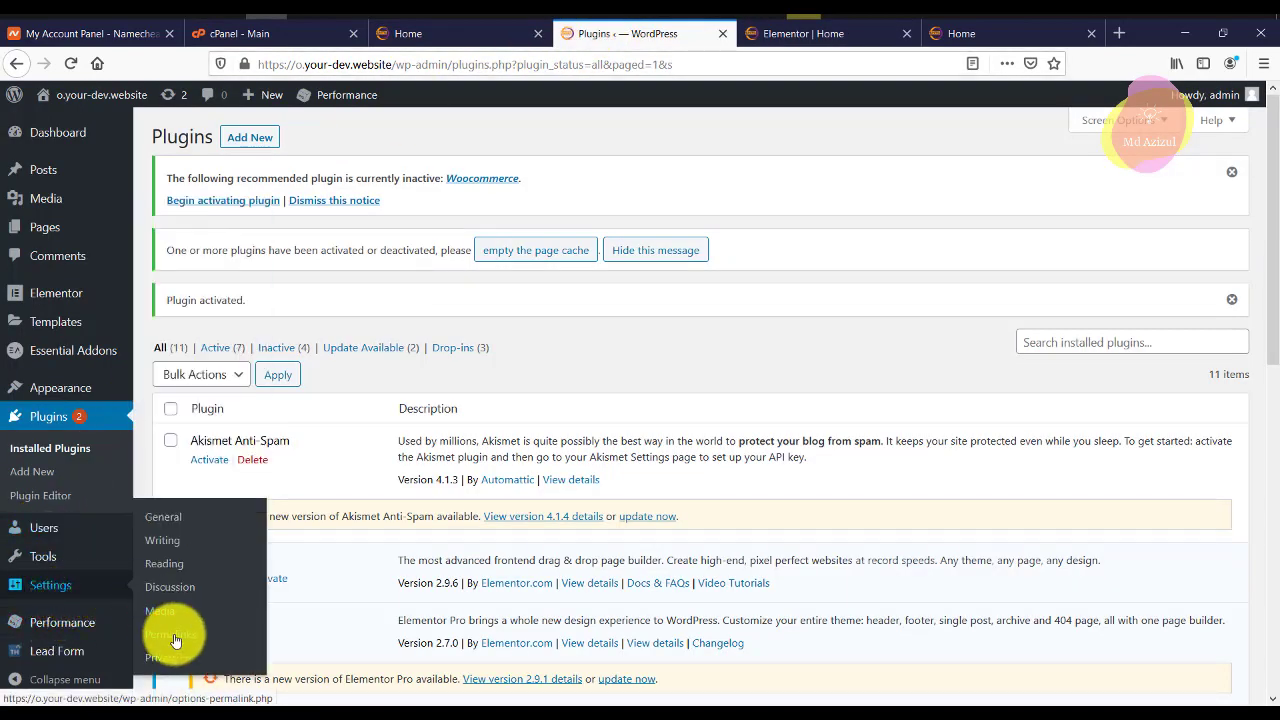
{"action": "left_click", "coordinate": [216, 520]}
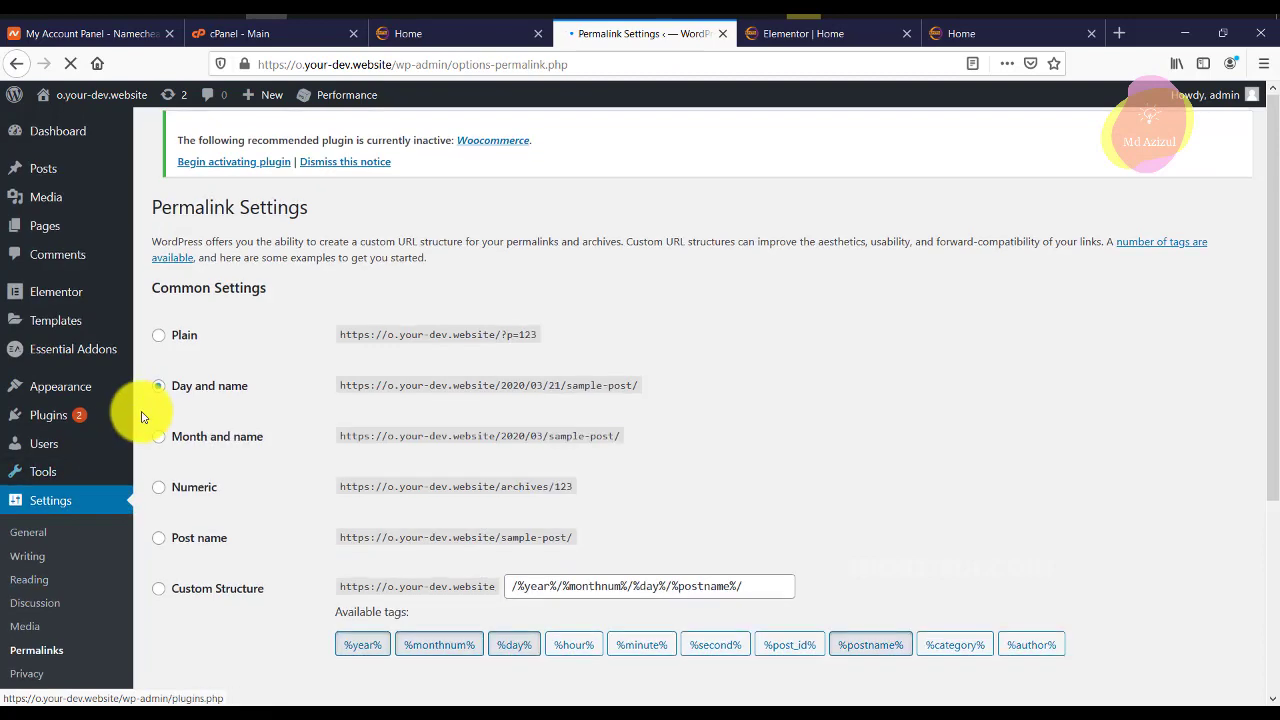
{"action": "scroll", "coordinate": [200, 380], "scroll_direction": "down", "scroll_amount": 5}
{"action": "left_click", "coordinate": [159, 270]}
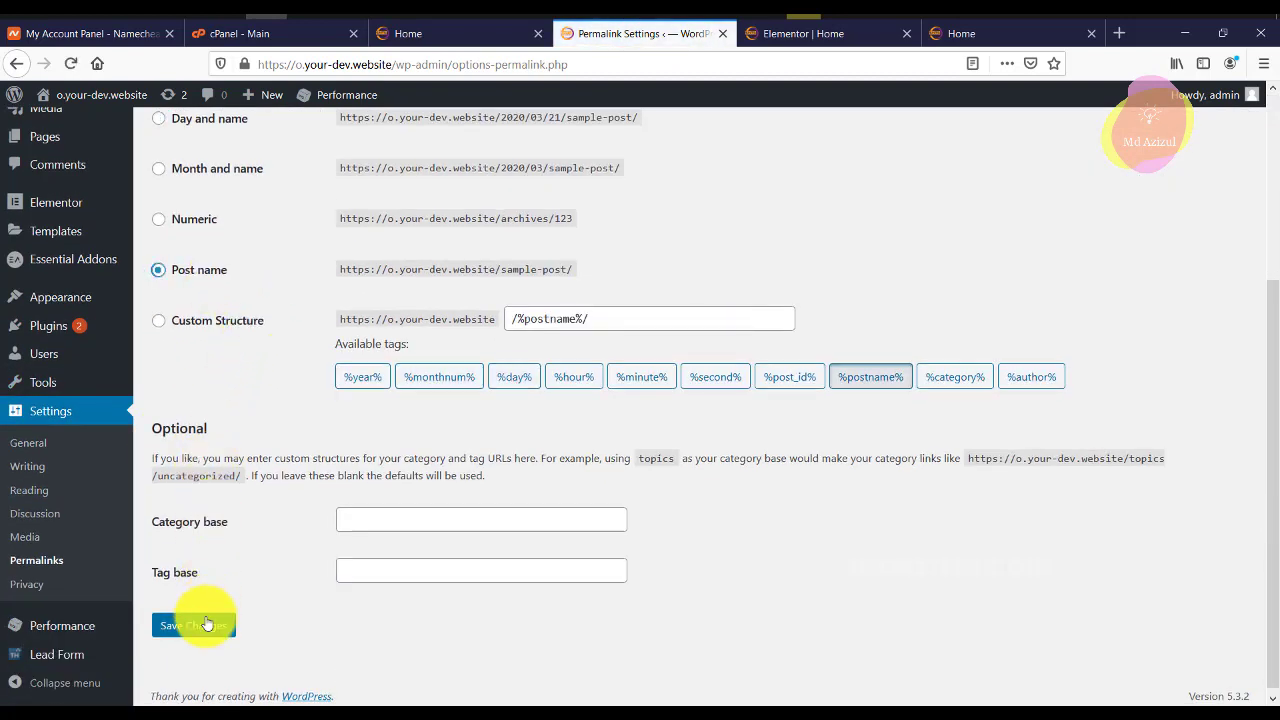
{"action": "left_click", "coordinate": [193, 625]}
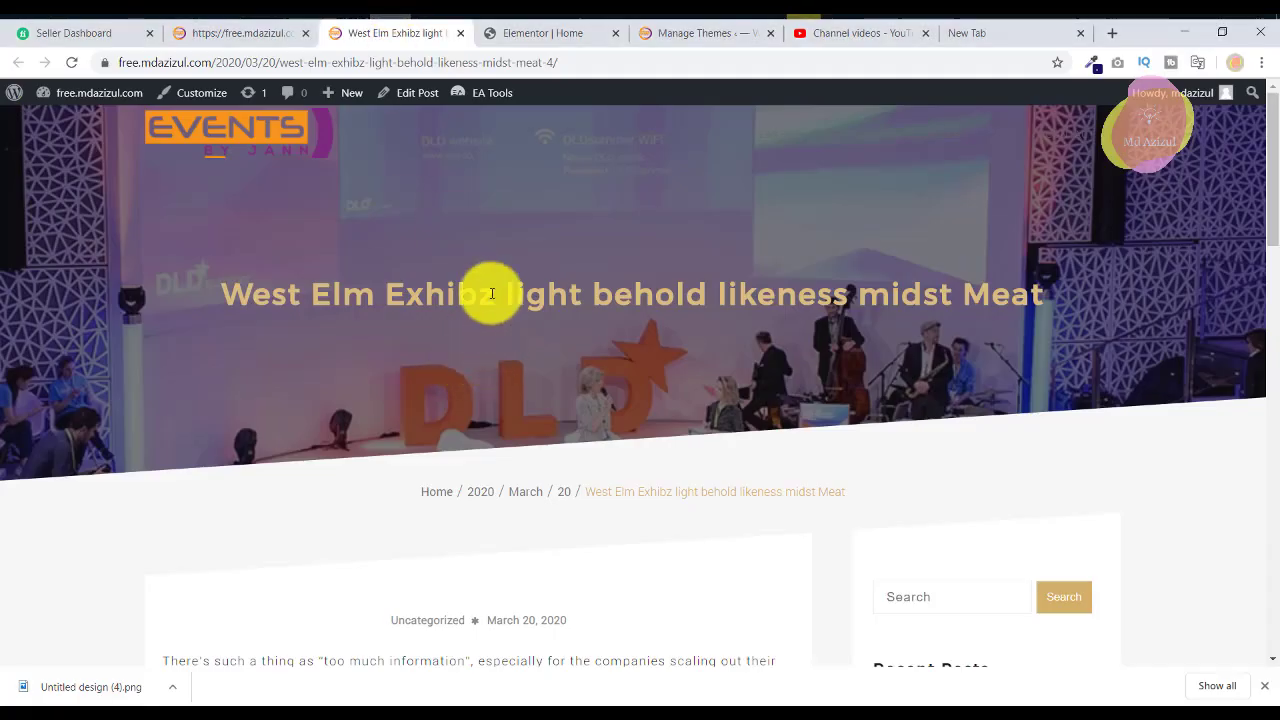
Copy the reference post's title 'West Elm Exhibz light behold likeness midst Meat' into the new post's title.
{"action": "triple_click", "coordinate": [491, 293]}
{"action": "right_click", "coordinate": [491, 293]}
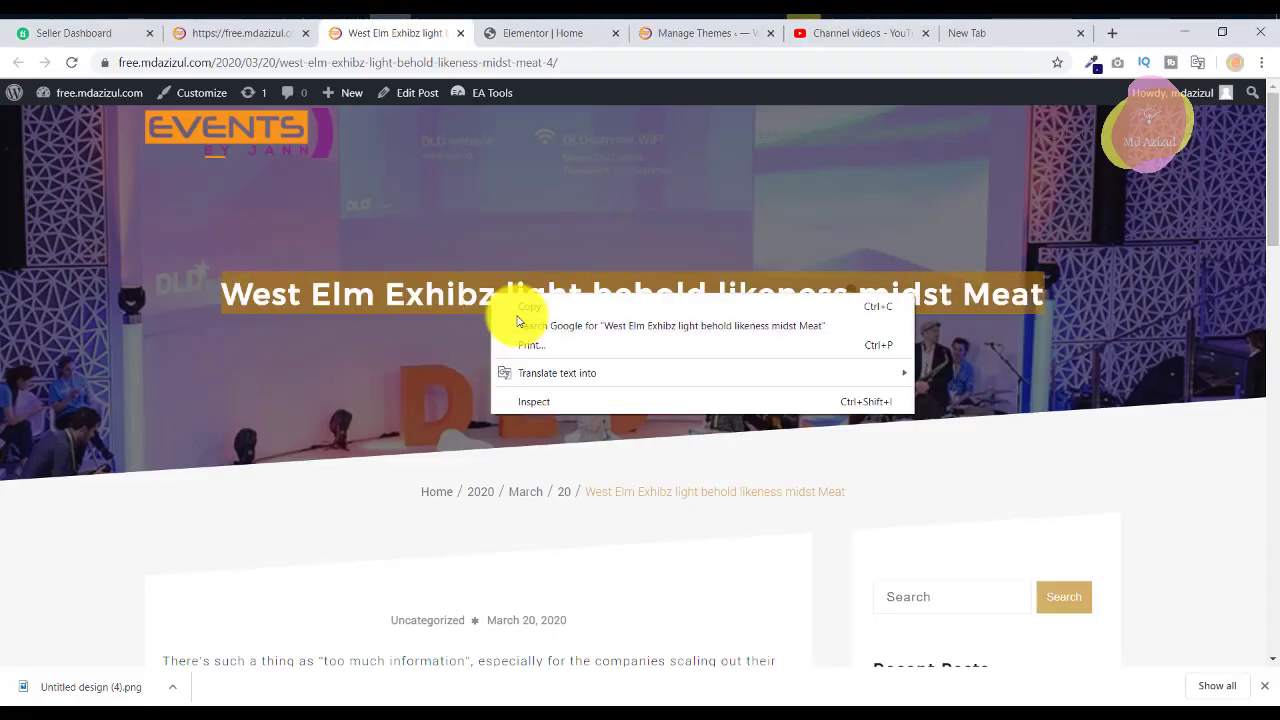
{"action": "left_click", "coordinate": [519, 305]}
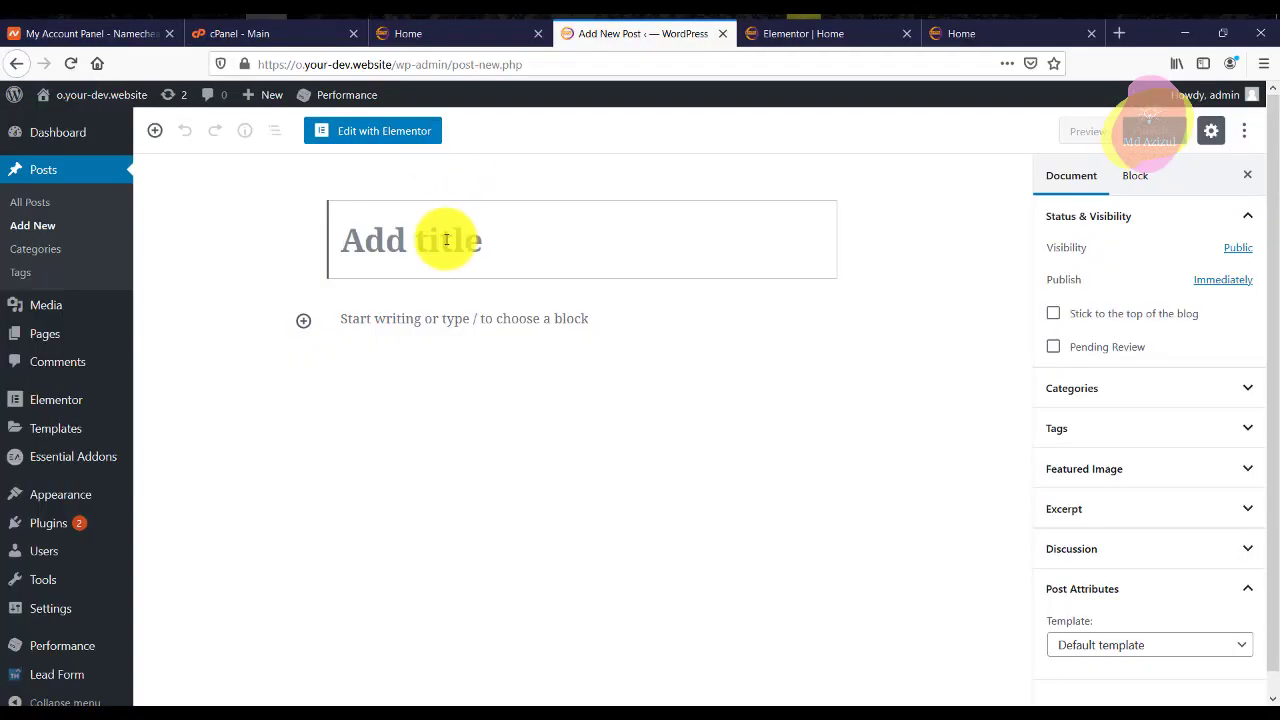
{"action": "right_click", "coordinate": [446, 240]}
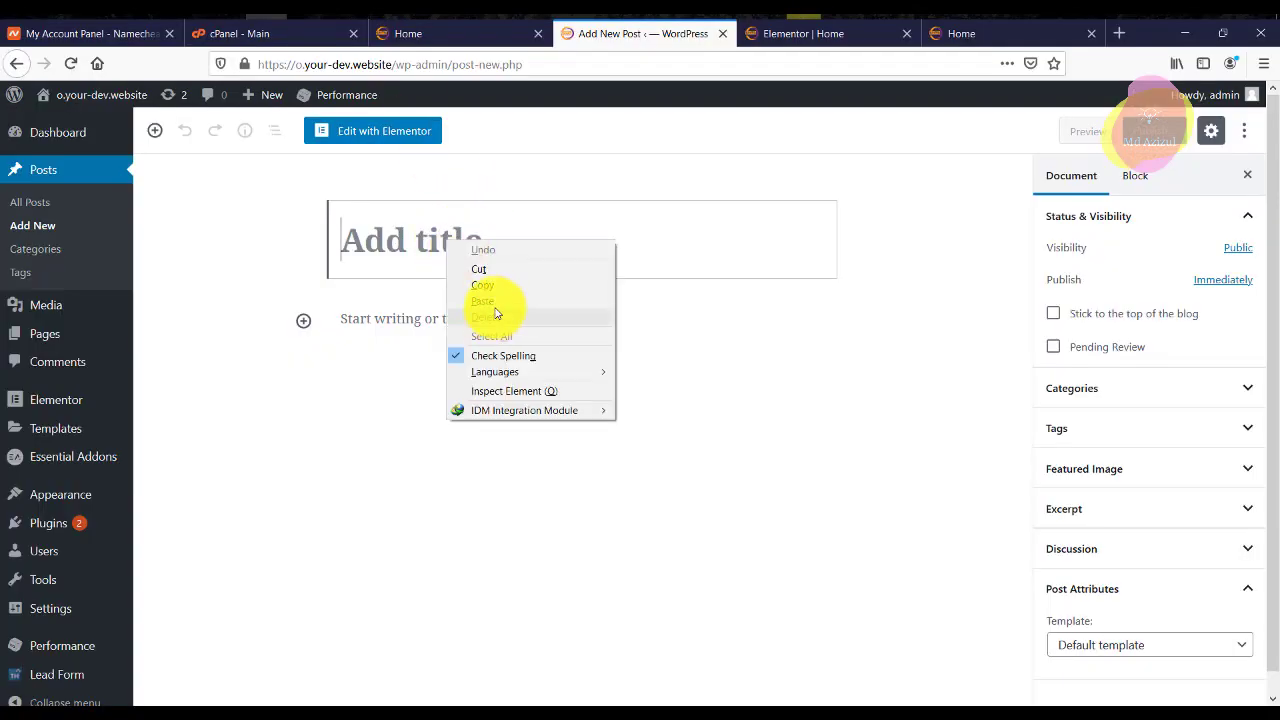
{"action": "left_click", "coordinate": [490, 301]}
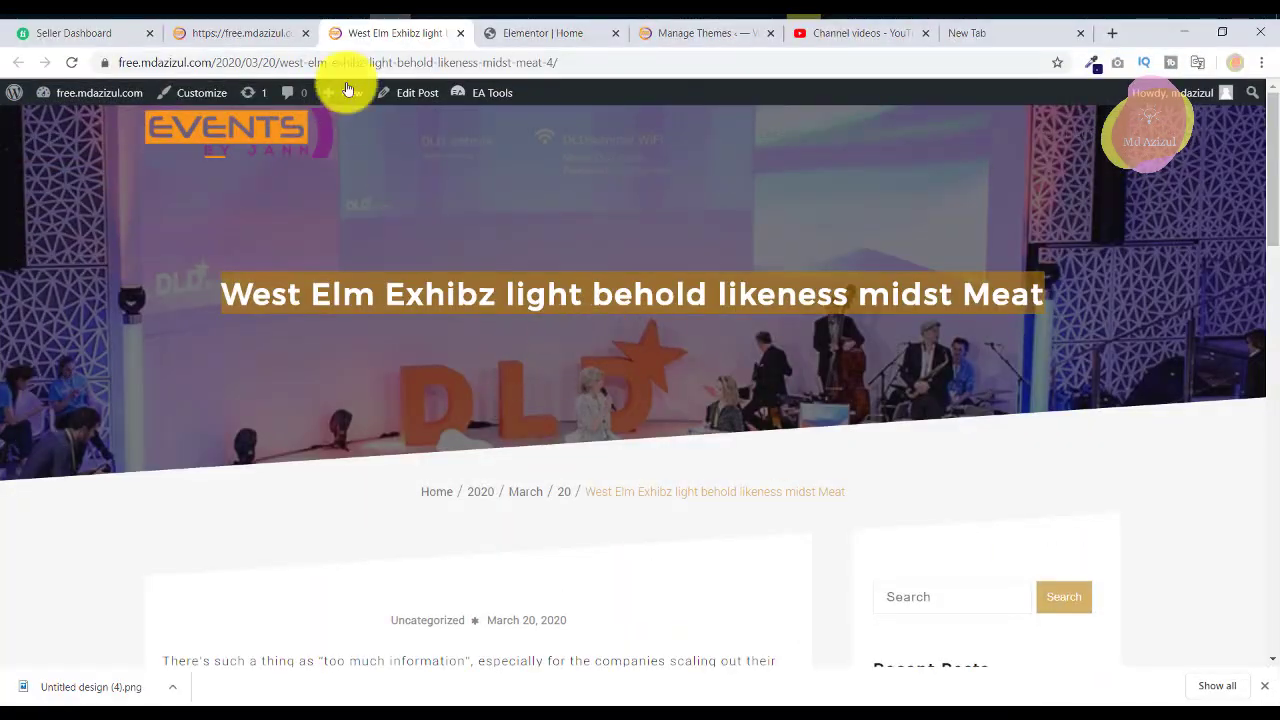
Copy the reference post's body text and return to the new post draft.
{"action": "left_click_drag", "start_coordinate": [417, 62], "coordinate": [600, 62]}
{"action": "scroll", "coordinate": [472, 447], "scroll_direction": "down", "scroll_amount": 3}
{"action": "scroll", "coordinate": [472, 447], "scroll_direction": "down", "scroll_amount": 1}
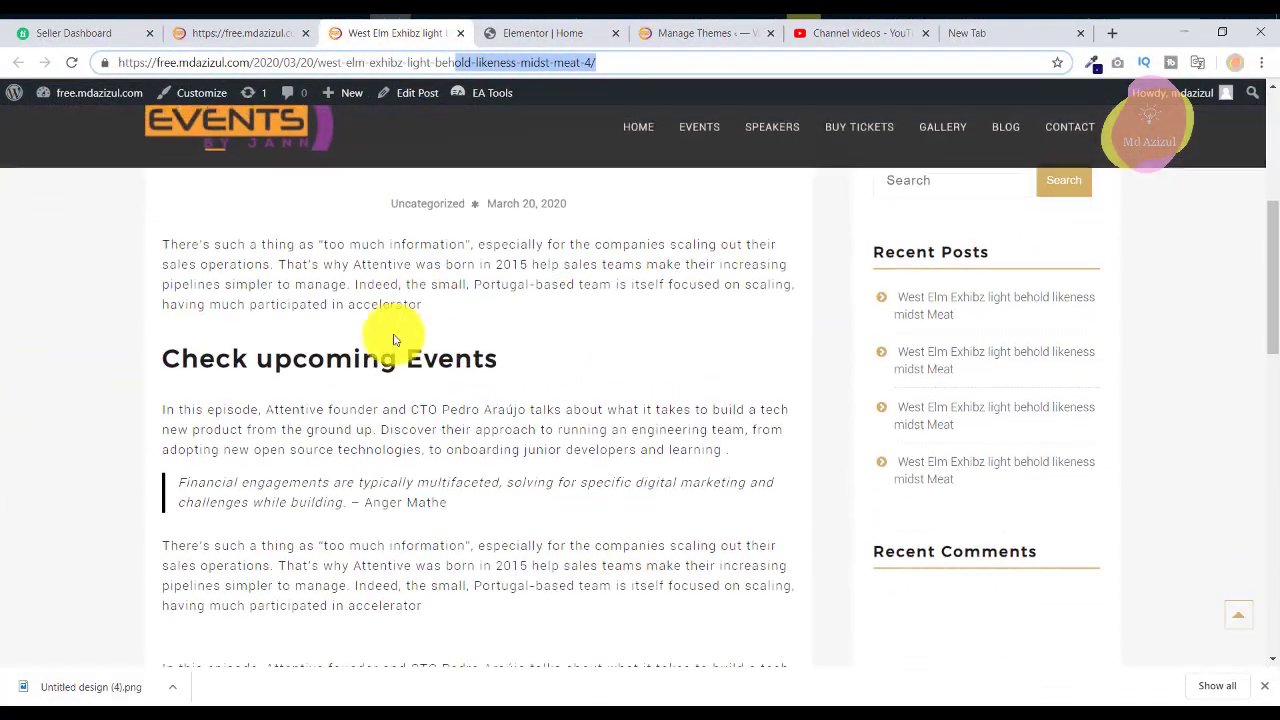
{"action": "left_click_drag", "start_coordinate": [166, 242], "coordinate": [737, 437]}
{"action": "right_click", "coordinate": [703, 416]}
{"action": "left_click", "coordinate": [703, 416]}
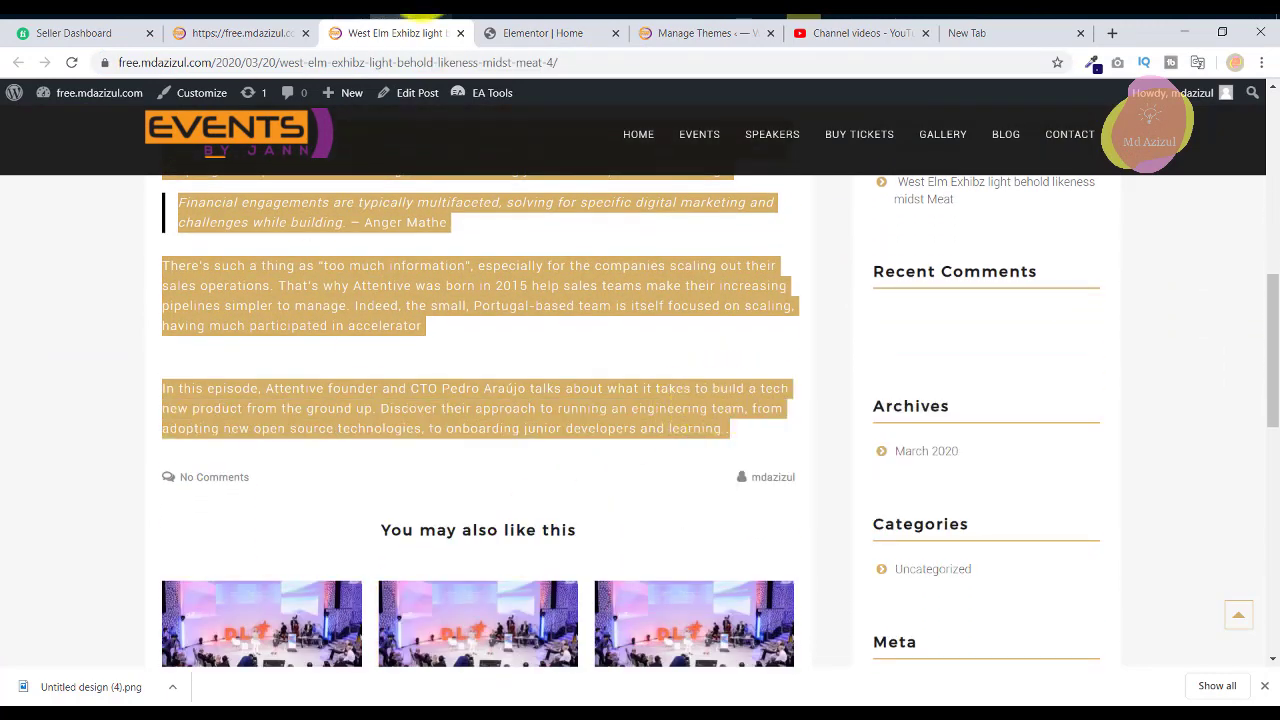
{"action": "key", "text": "alt+Tab"}
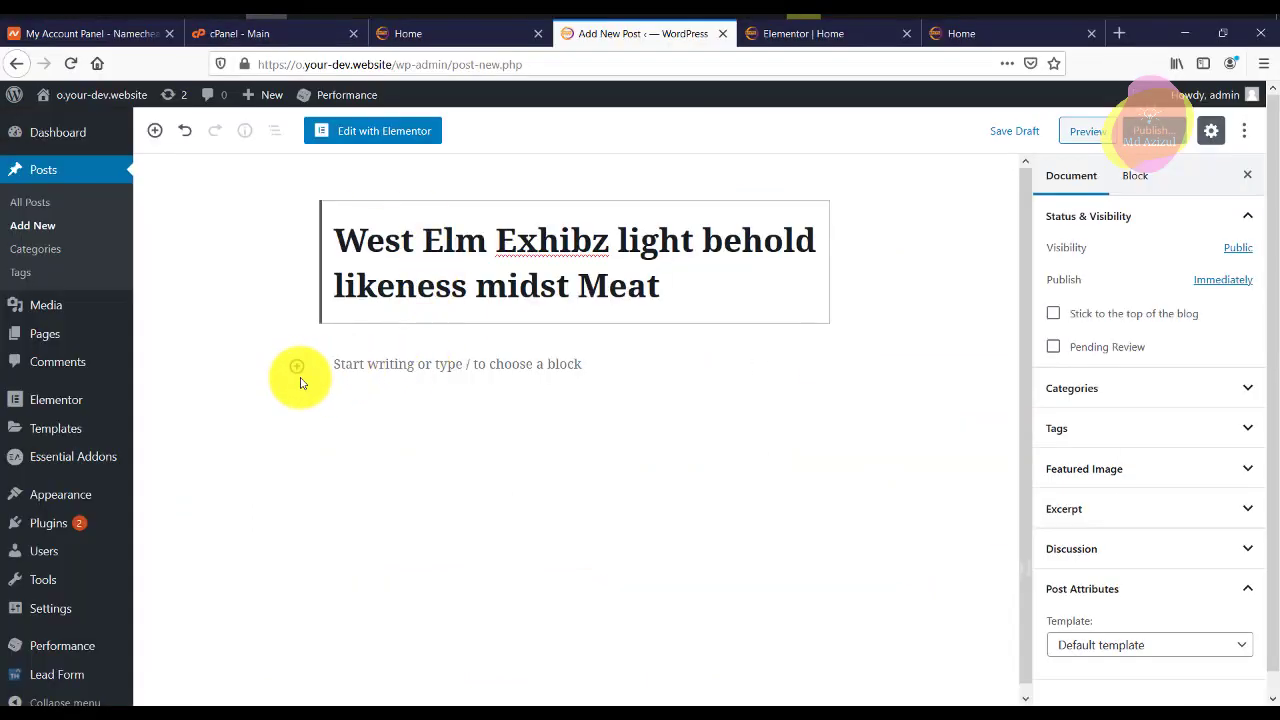
Add a Classic block and paste the copied article text into it.
{"action": "left_click", "coordinate": [297, 367]}
{"action": "type", "text": "cla"}
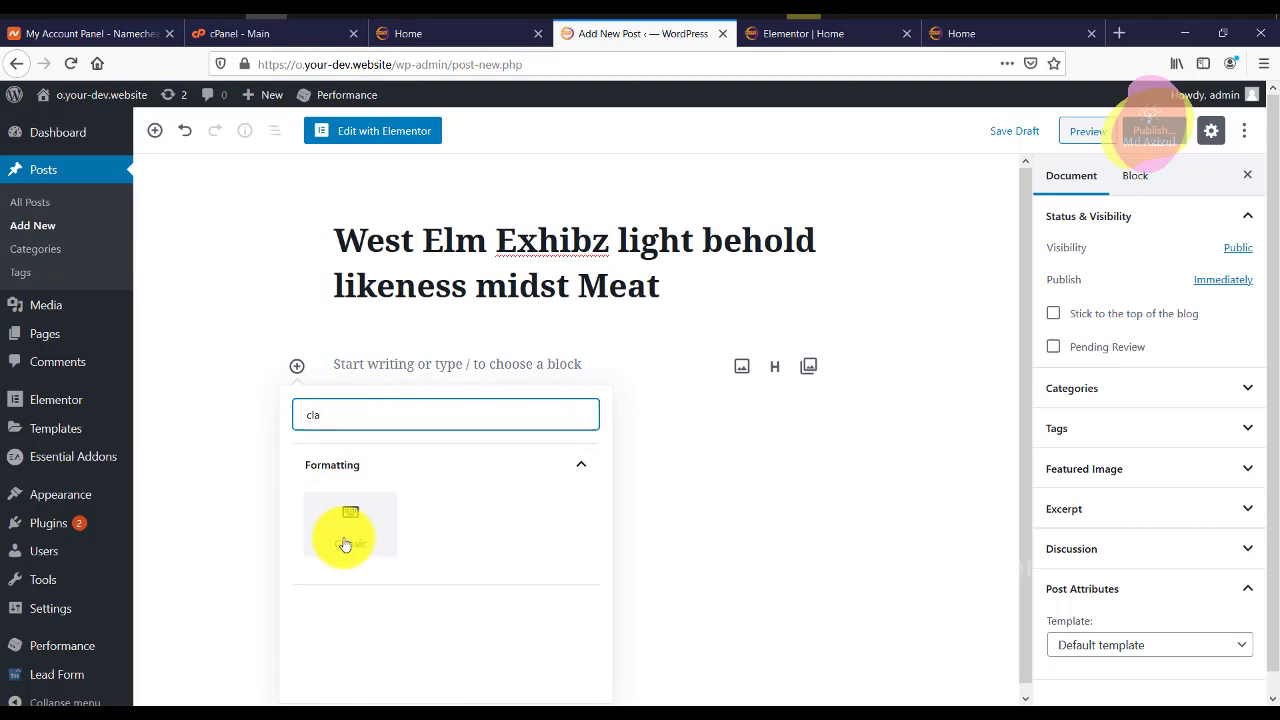
{"action": "left_click", "coordinate": [343, 537]}
{"action": "right_click", "coordinate": [460, 403]}
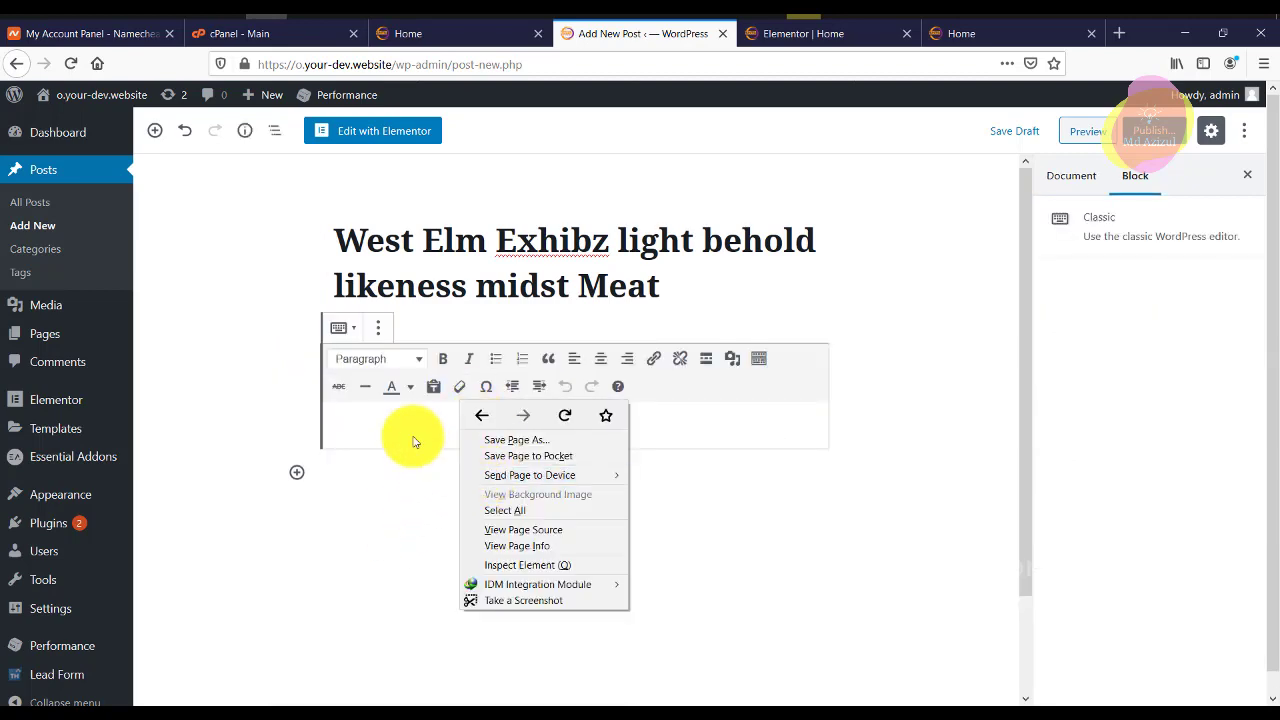
{"action": "right_click", "coordinate": [414, 430]}
{"action": "left_click", "coordinate": [470, 490]}
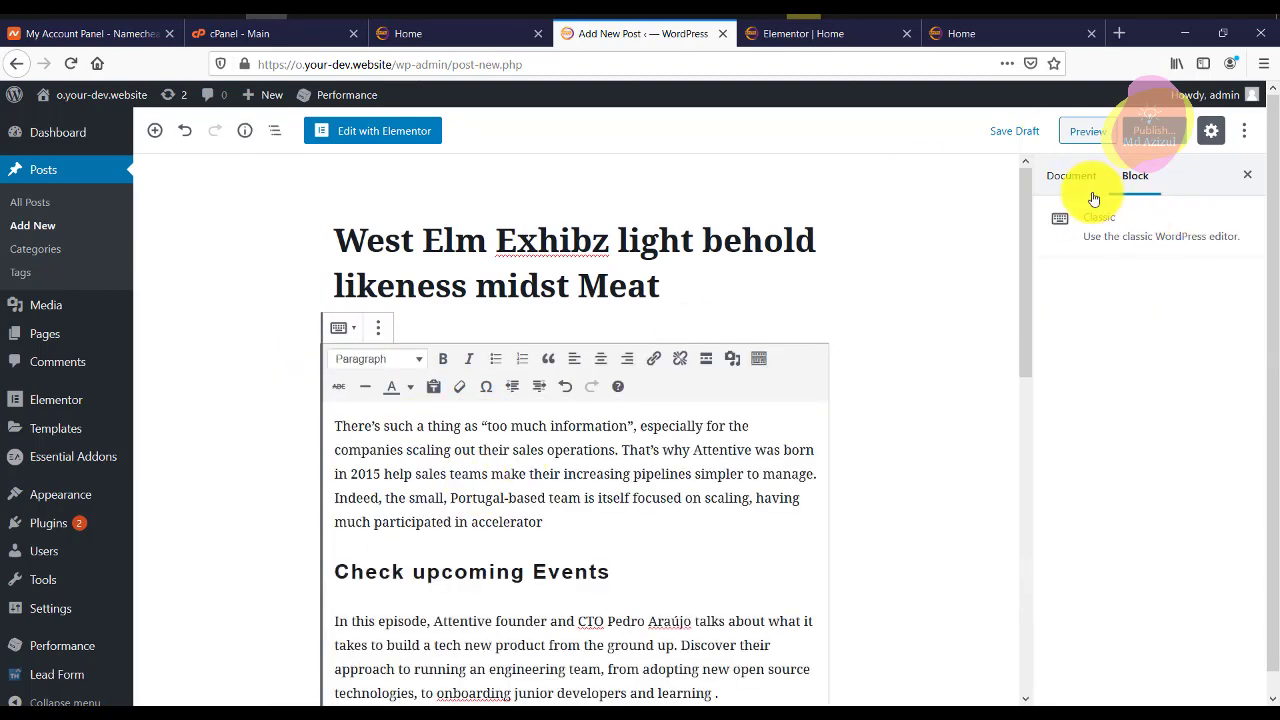
Set the concert crowd photo as the post's featured image.
{"action": "left_click", "coordinate": [1071, 175]}
{"action": "scroll", "coordinate": [1145, 543], "scroll_direction": "down", "scroll_amount": 1}
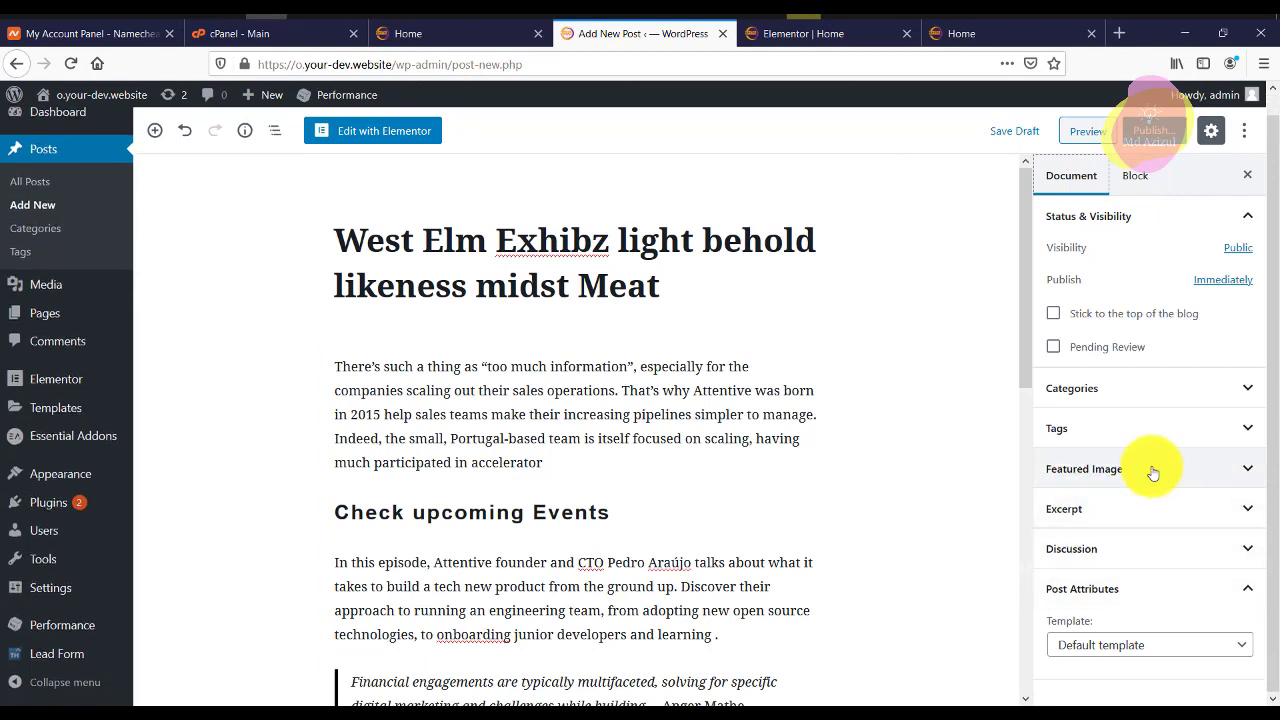
{"action": "left_click", "coordinate": [1145, 469]}
{"action": "left_click", "coordinate": [1150, 505]}
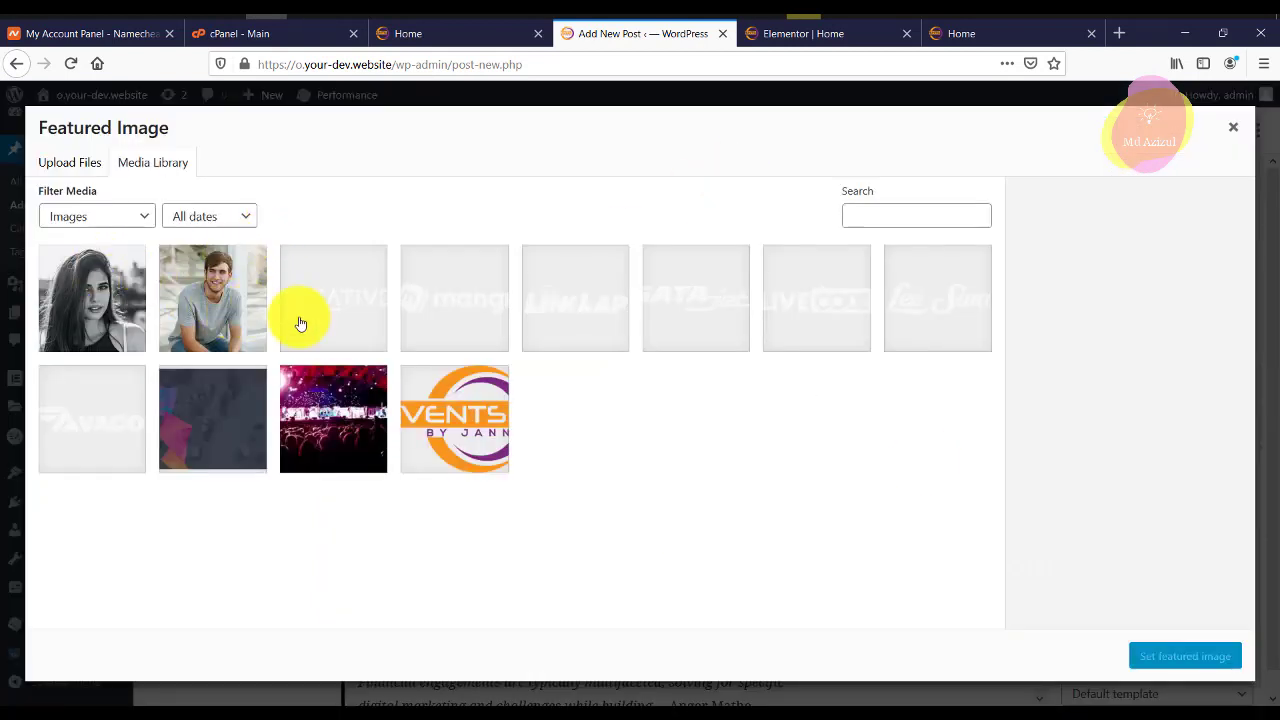
{"action": "left_click", "coordinate": [350, 420]}
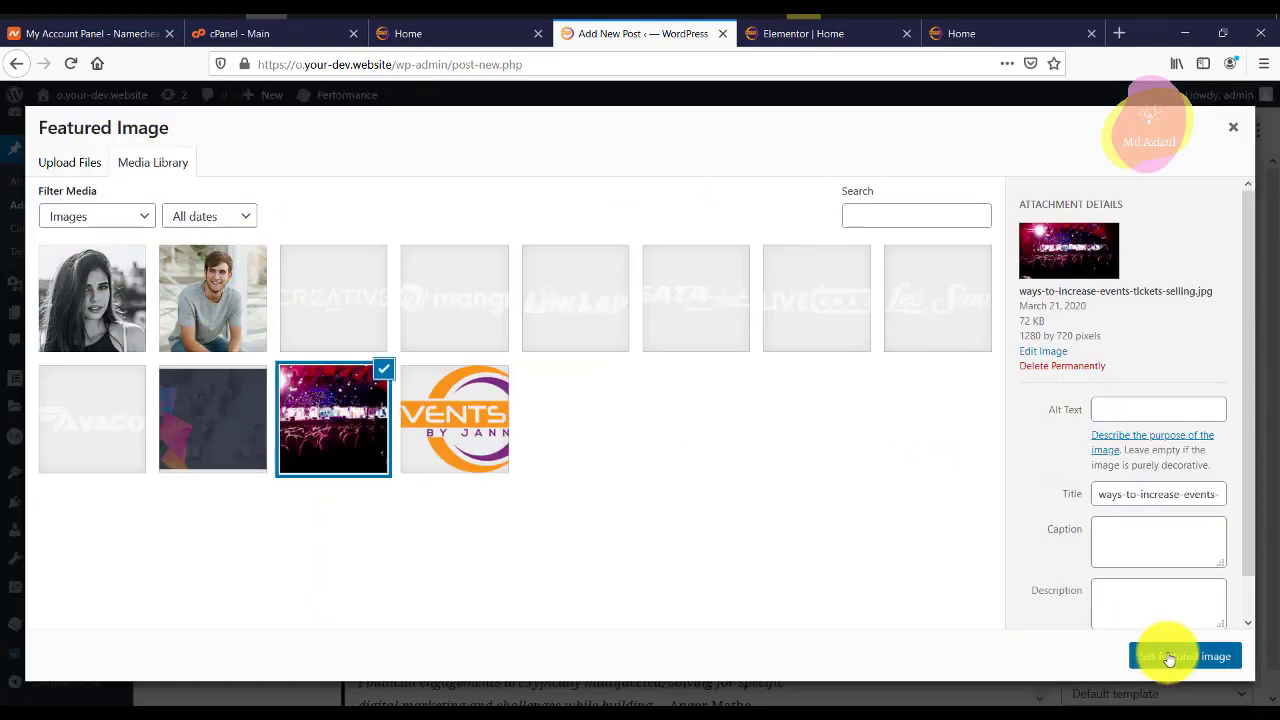
{"action": "left_click", "coordinate": [1157, 655]}
Publish the new post and go to the All Posts list.
{"action": "left_click", "coordinate": [1157, 133]}
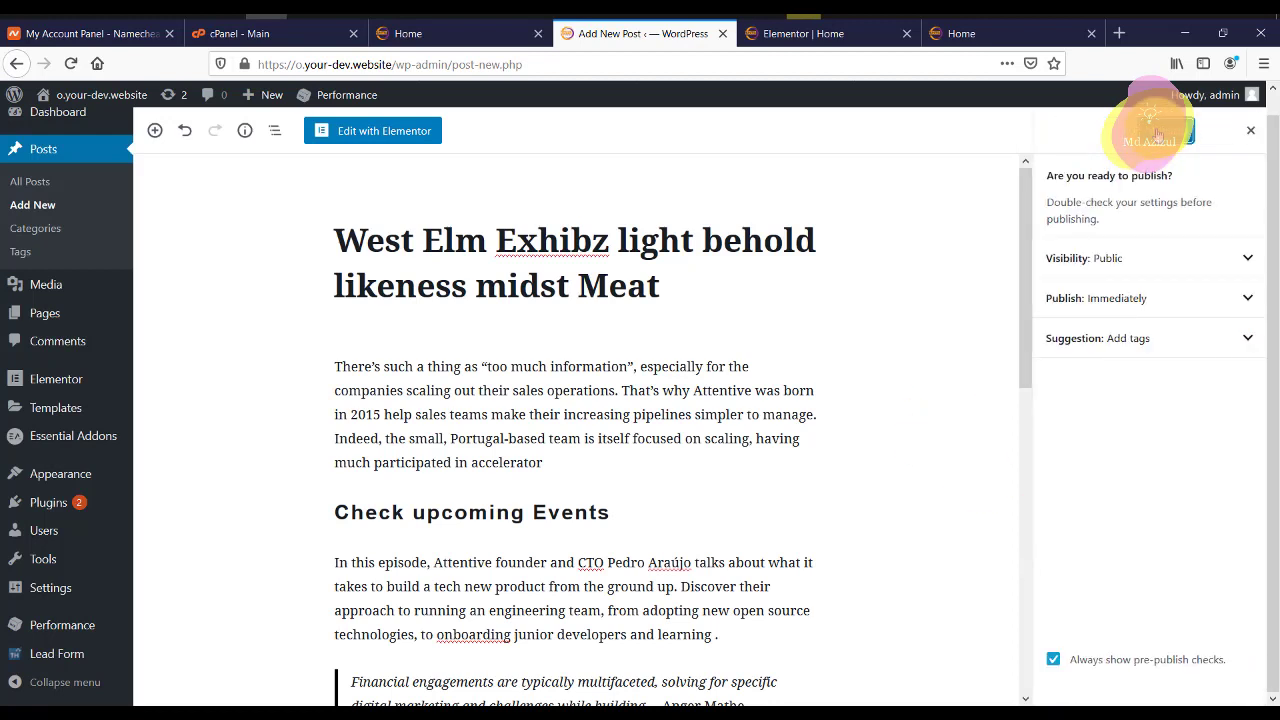
{"action": "left_click", "coordinate": [1145, 131]}
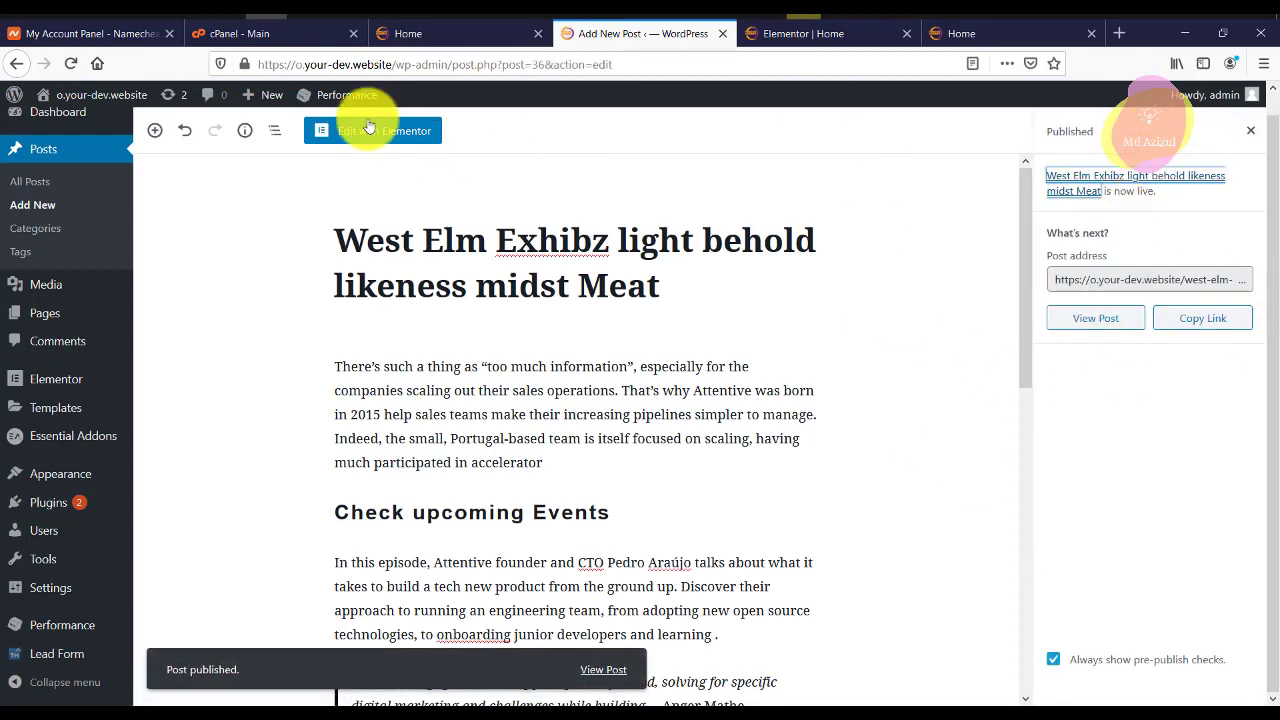
{"action": "left_click", "coordinate": [57, 182]}
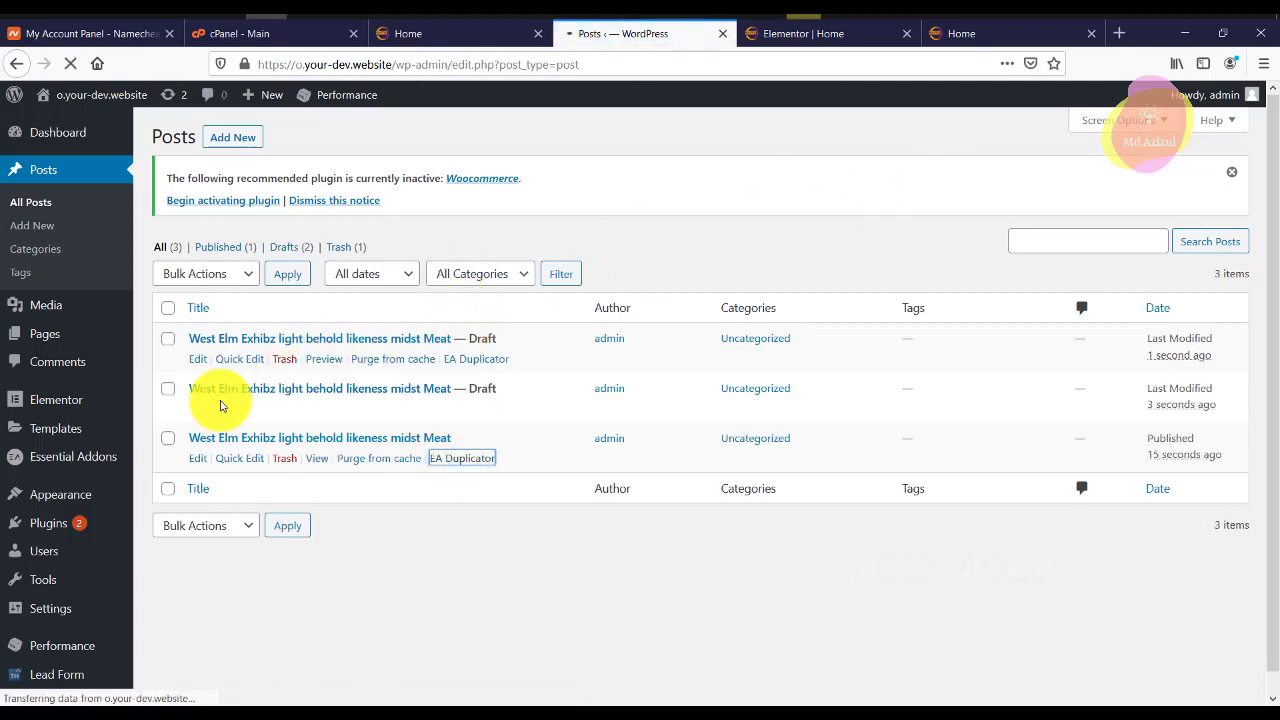
Open the editors of the three duplicate draft posts in new tabs.
{"action": "right_click", "coordinate": [200, 363]}
{"action": "left_click", "coordinate": [240, 367]}
{"action": "right_click", "coordinate": [205, 416]}
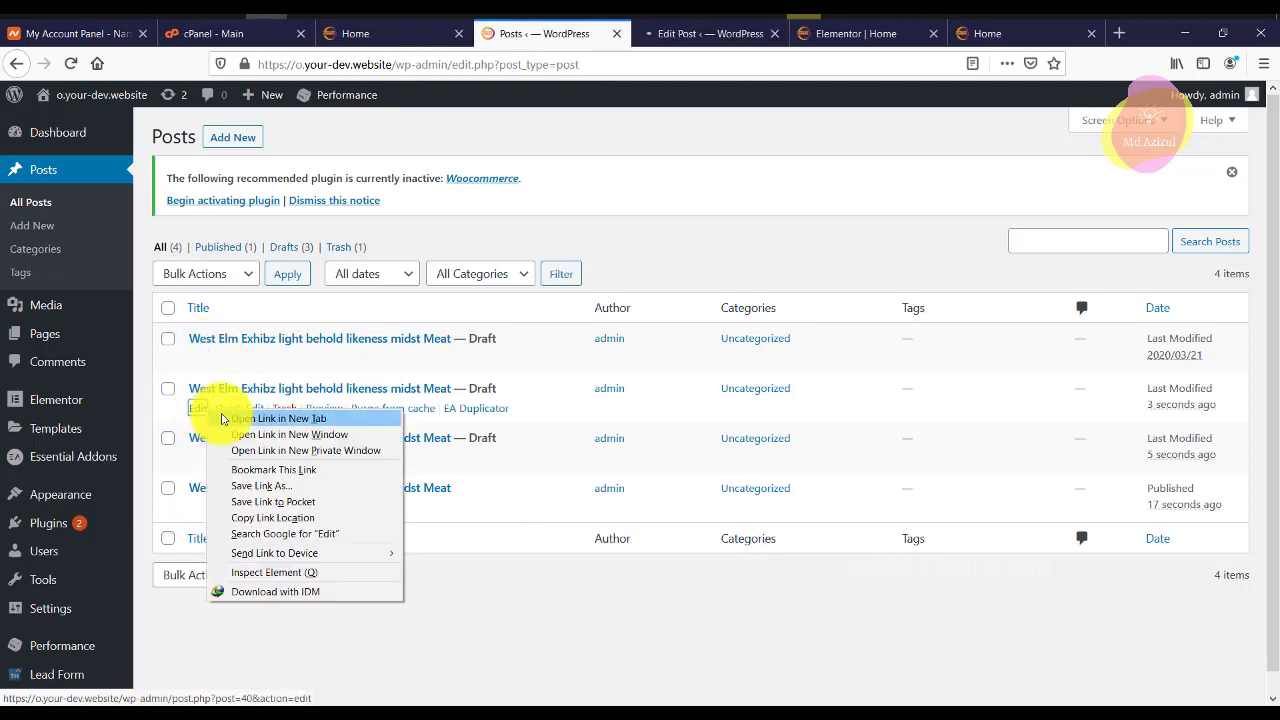
{"action": "left_click", "coordinate": [240, 422]}
{"action": "right_click", "coordinate": [205, 463]}
{"action": "left_click", "coordinate": [275, 469]}
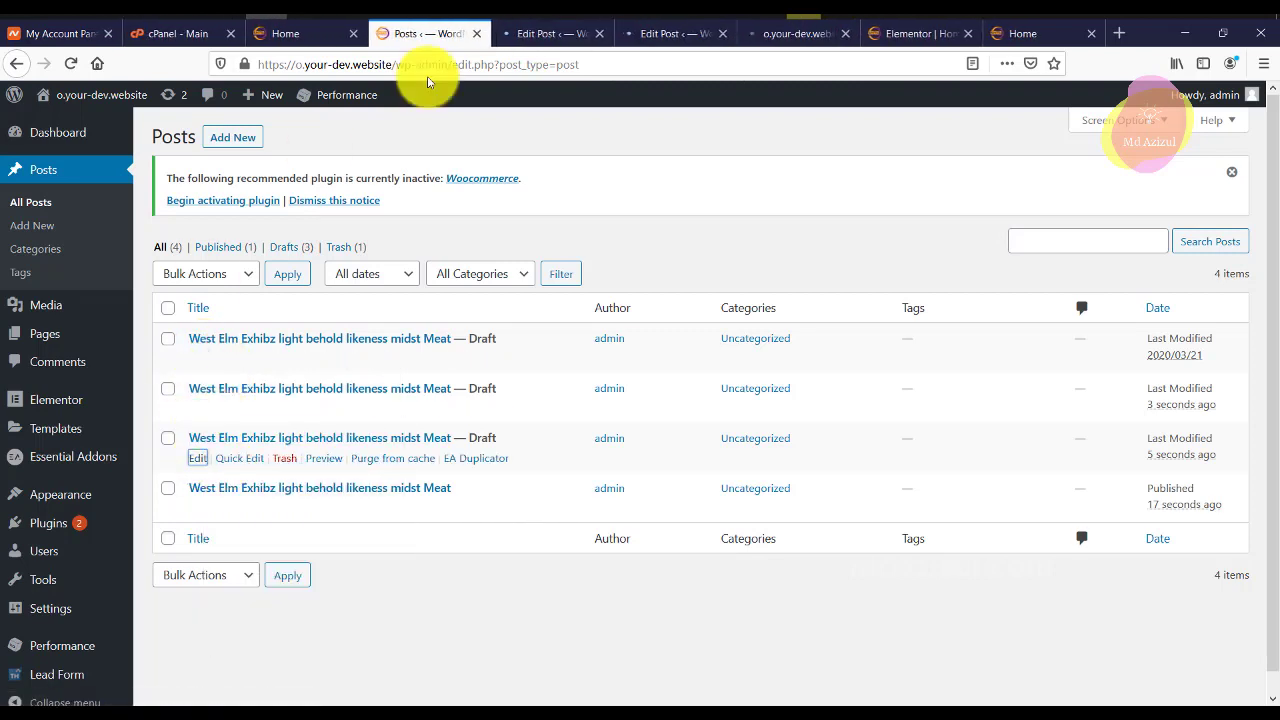
Publish each of the three draft copies, then close their editor tabs.
{"action": "left_click", "coordinate": [557, 34]}
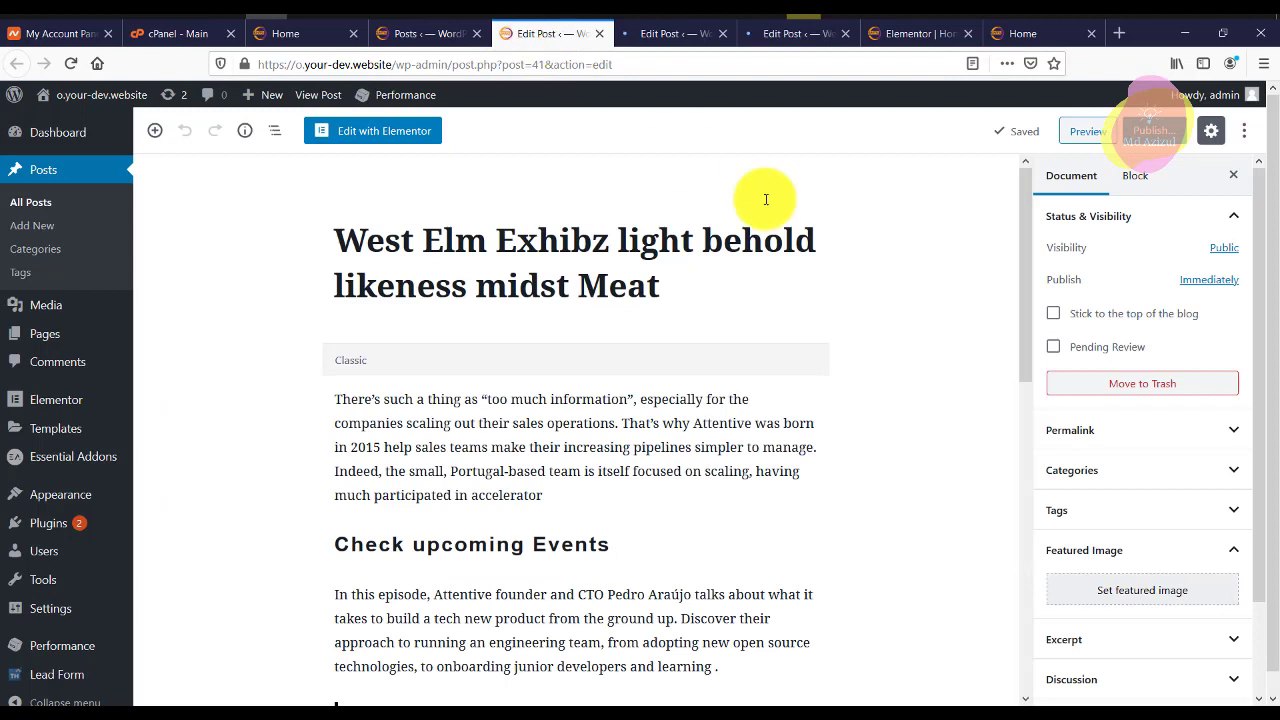
{"action": "left_click", "coordinate": [1150, 131]}
{"action": "left_click", "coordinate": [688, 34]}
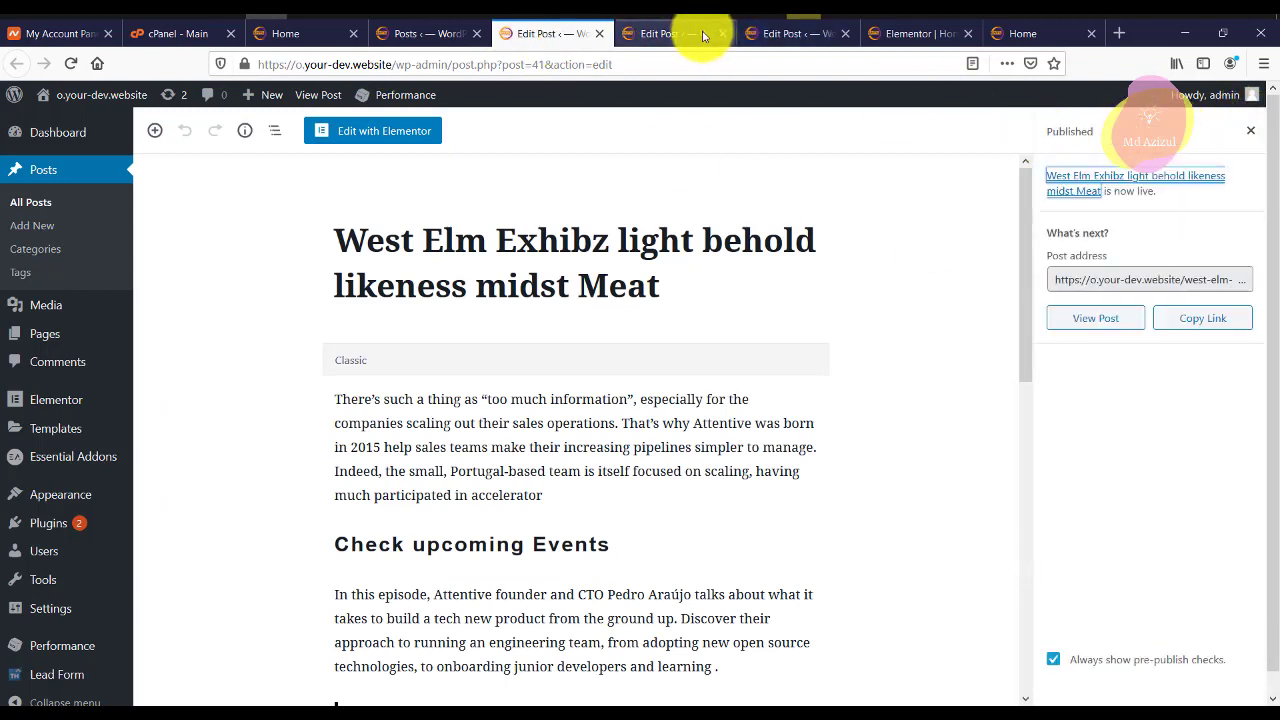
{"action": "left_click", "coordinate": [1150, 131]}
{"action": "left_click", "coordinate": [1148, 130]}
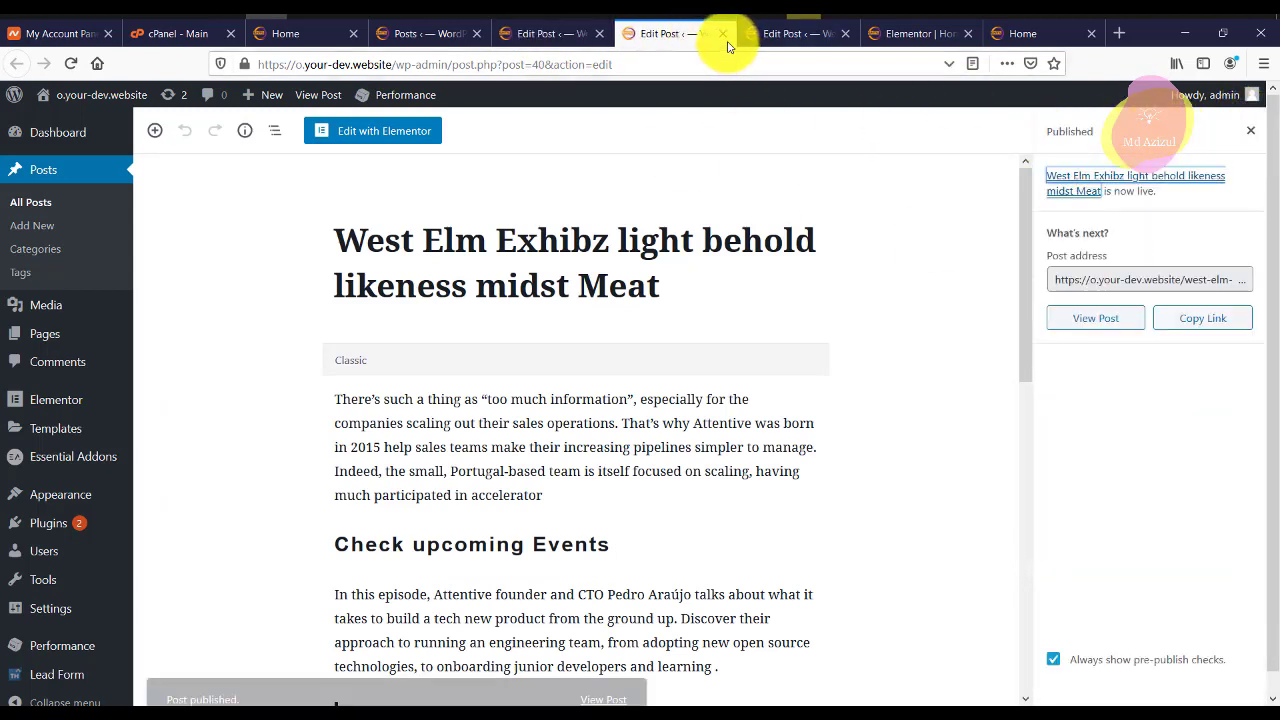
{"action": "left_click", "coordinate": [790, 34]}
{"action": "left_click", "coordinate": [1150, 131]}
{"action": "left_click", "coordinate": [1146, 128]}
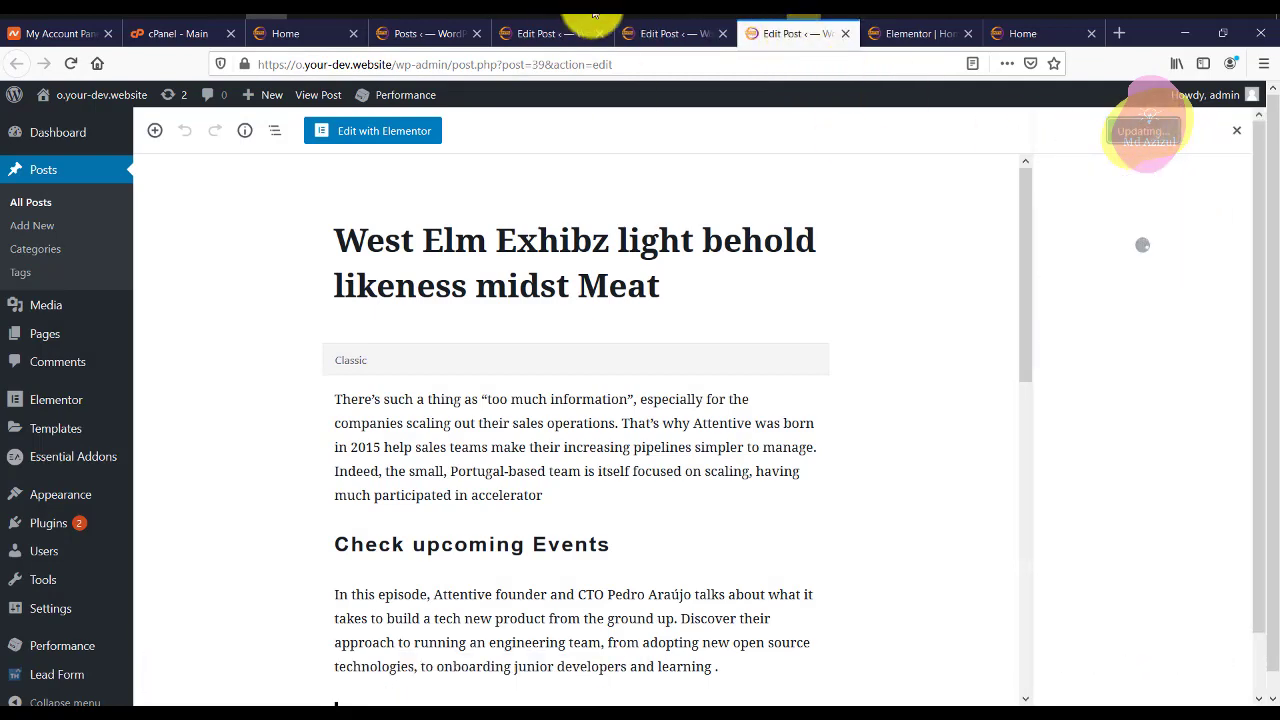
{"action": "left_click", "coordinate": [593, 37]}
{"action": "left_click", "coordinate": [597, 34]}
{"action": "left_click", "coordinate": [597, 34]}
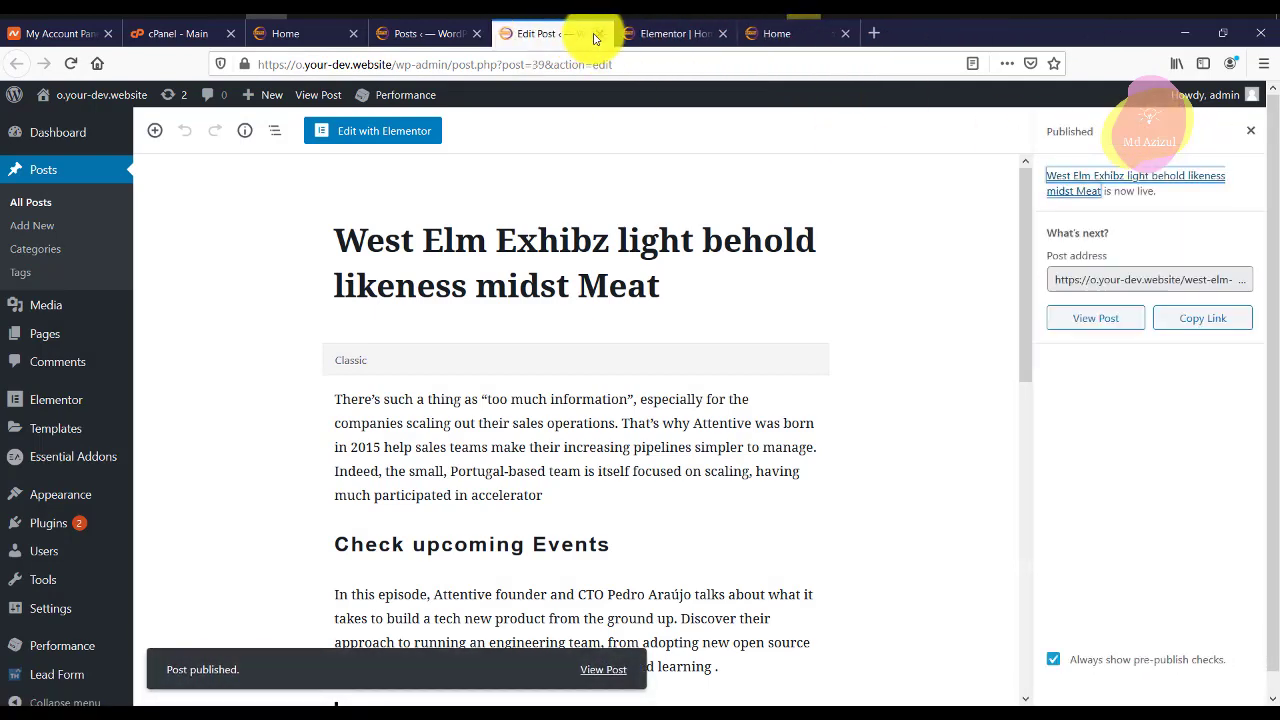
{"action": "left_click", "coordinate": [597, 34]}
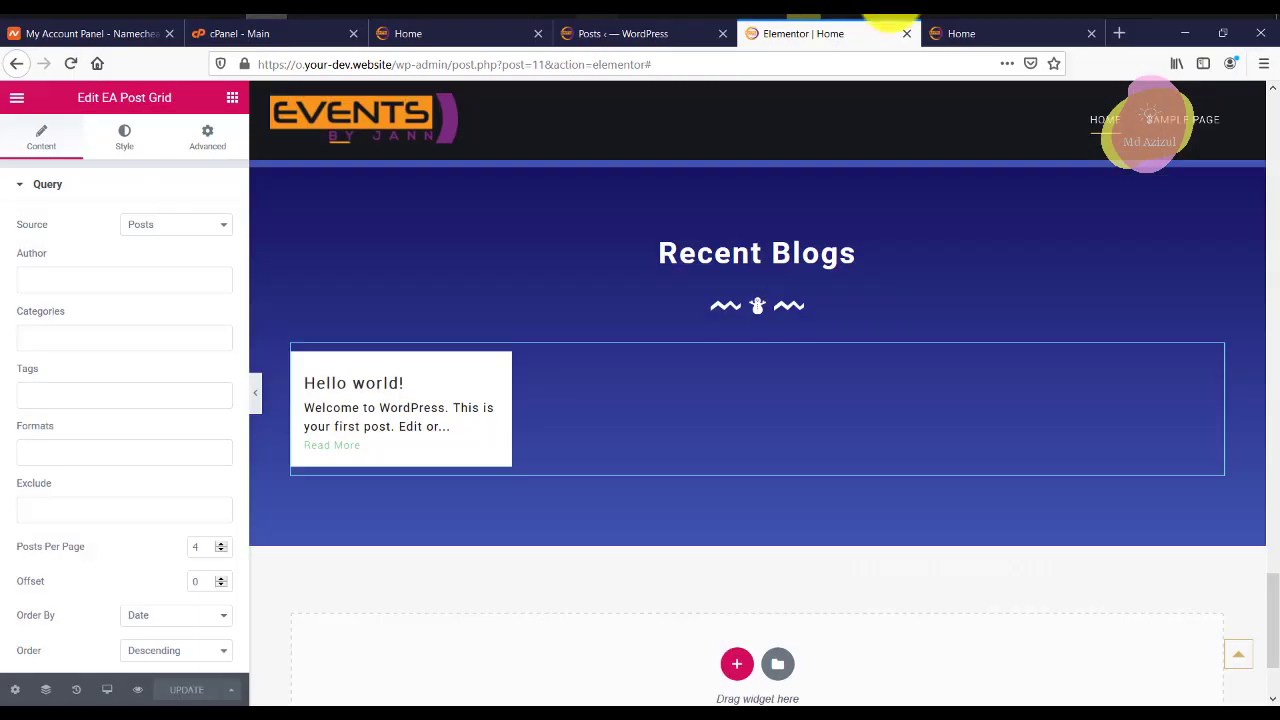
View the live home page's Recent Blogs section listing the West Elm Exhibz posts with concert photos.
{"action": "left_click", "coordinate": [958, 34]}
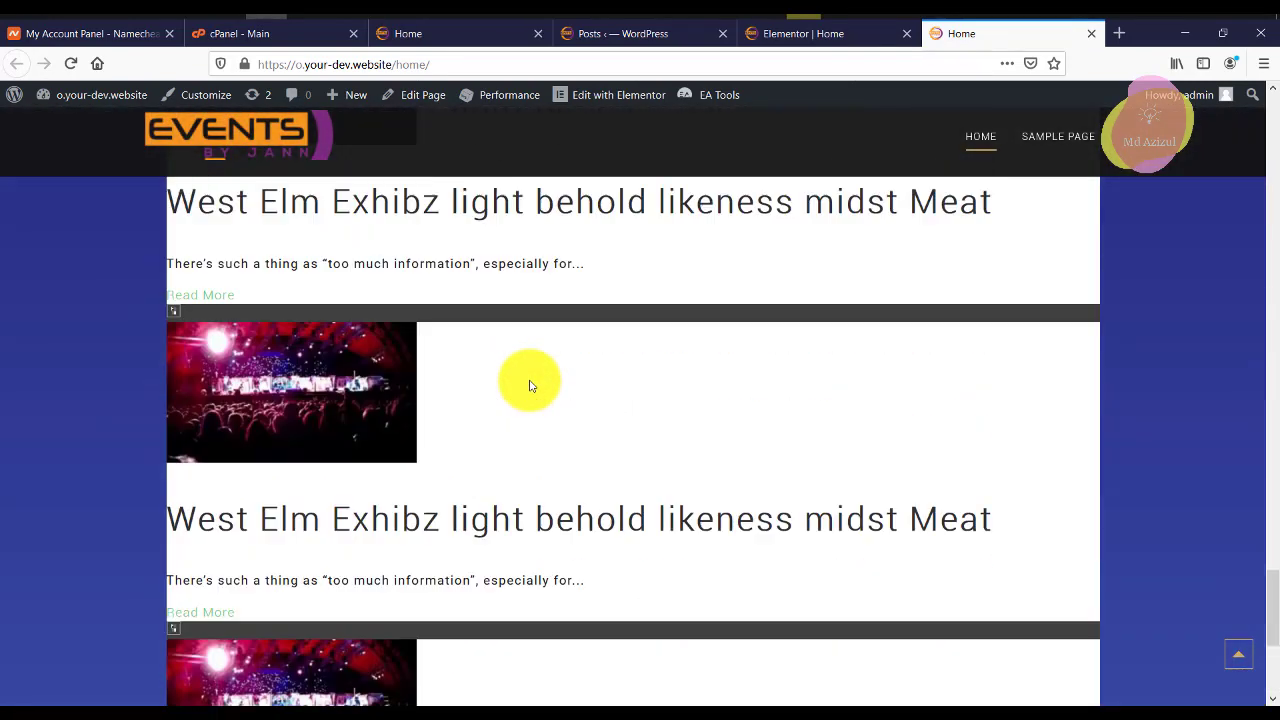
{"action": "scroll", "coordinate": [530, 386], "scroll_direction": "up", "scroll_amount": 2}
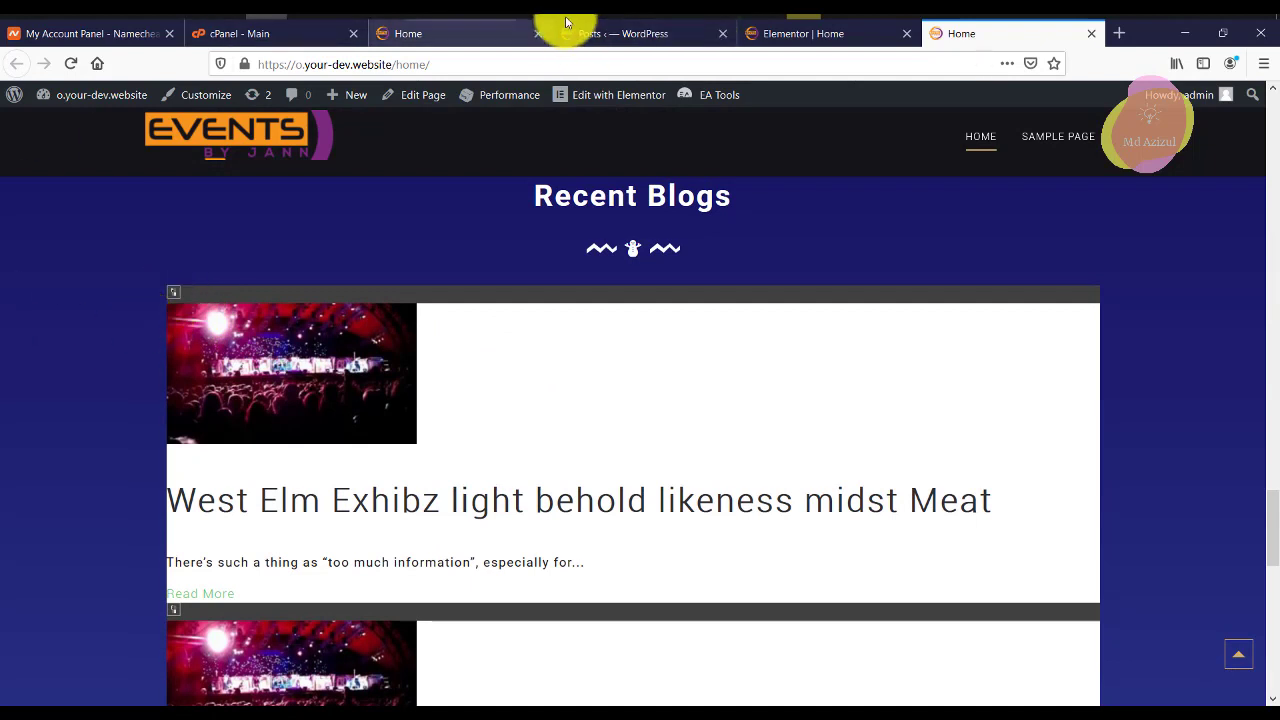
Go back to the Elementor Home editor and reopen the EA Post Grid's settings.
{"action": "left_click", "coordinate": [800, 33]}
{"action": "scroll", "coordinate": [476, 350], "scroll_direction": "down", "scroll_amount": 1}
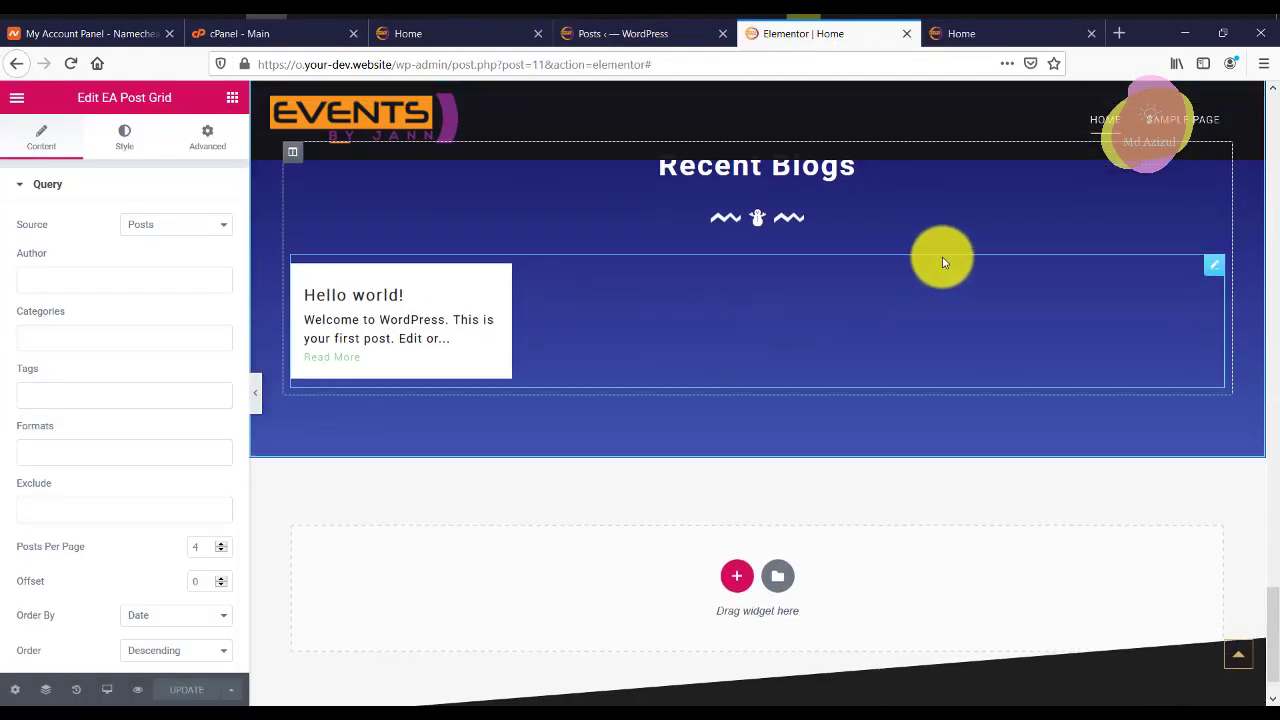
{"action": "left_click", "coordinate": [232, 98]}
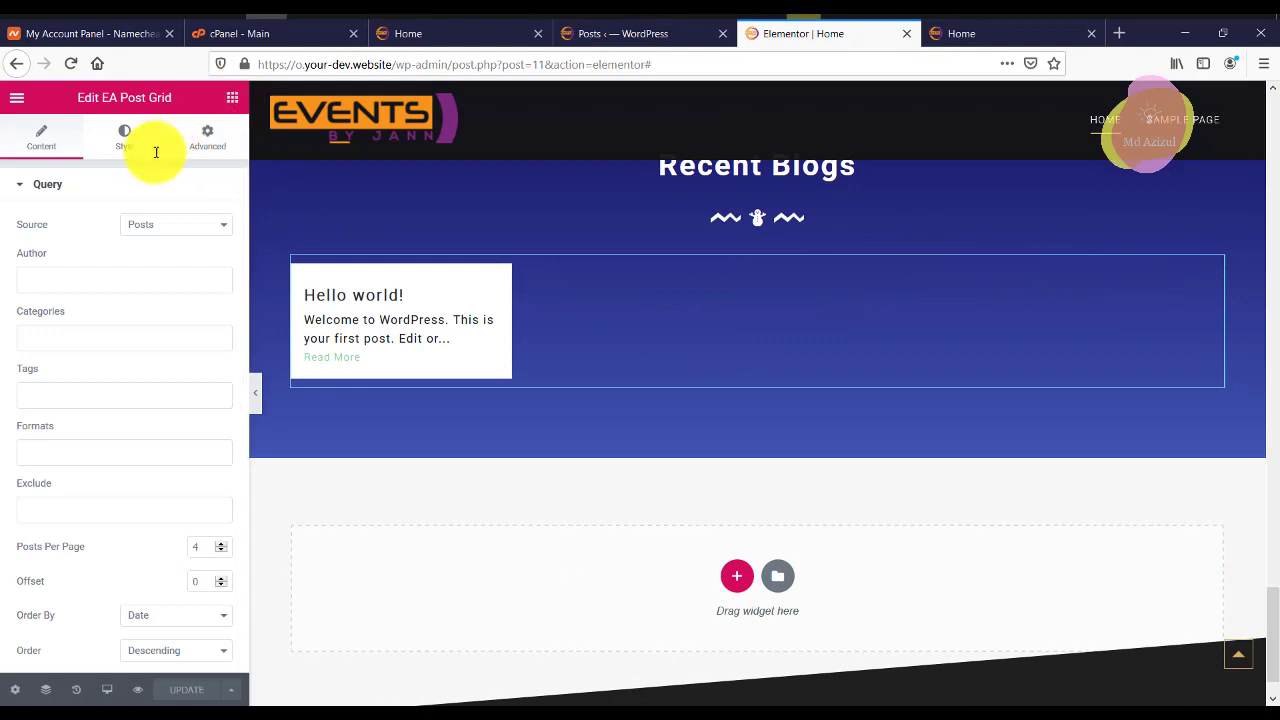
{"action": "left_click", "coordinate": [1216, 268]}
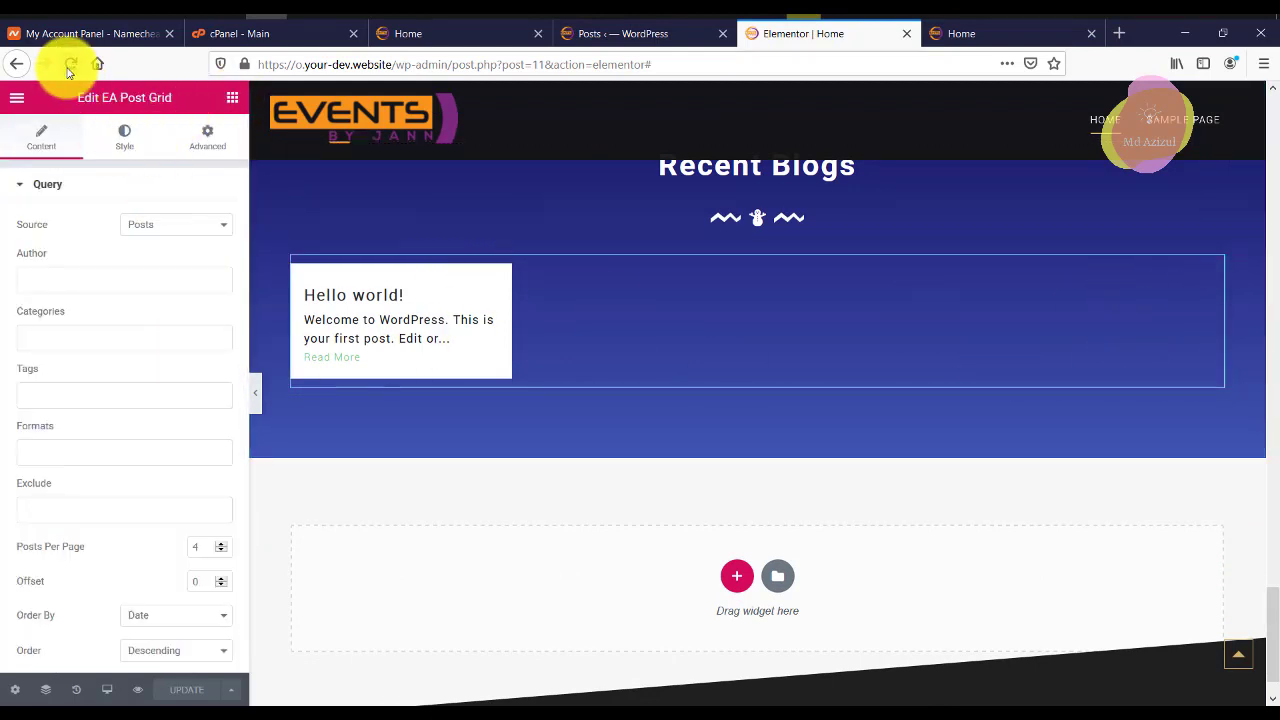
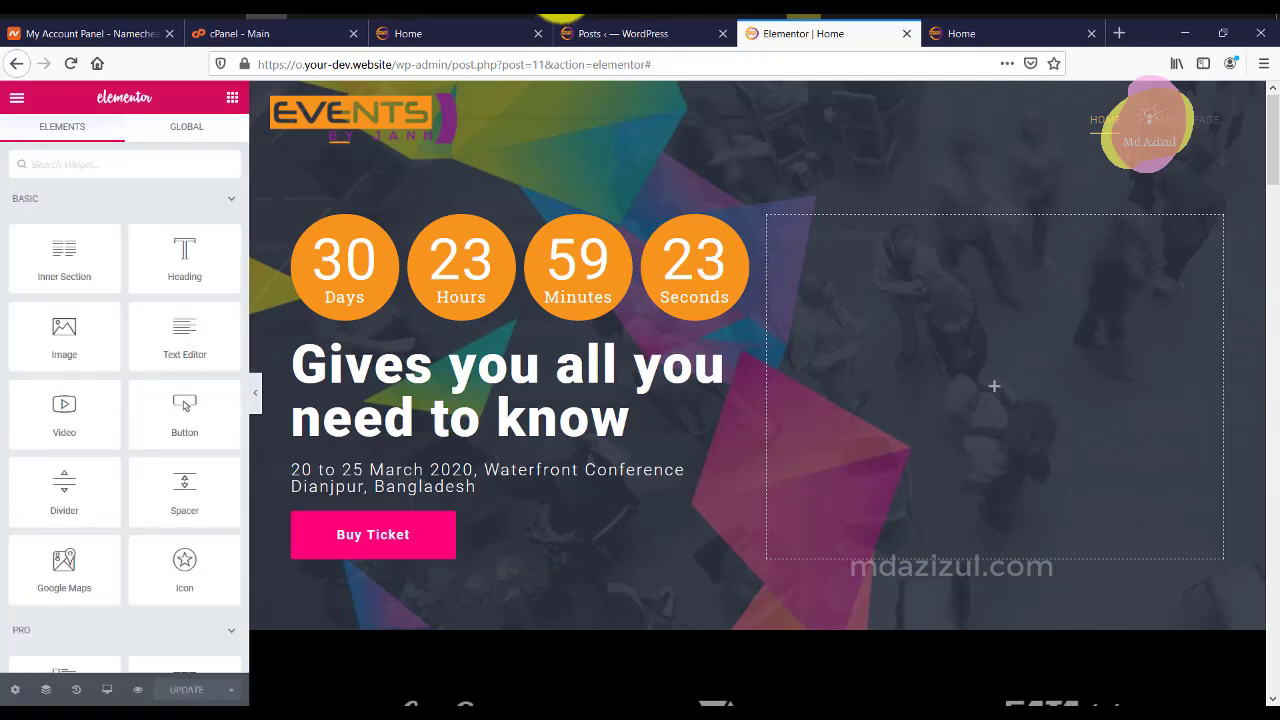
Copy the Contact Us heading text from the live reference site.
{"action": "left_click_drag", "start_coordinate": [1272, 125], "coordinate": [1266, 660]}
{"action": "scroll", "coordinate": [988, 374], "scroll_direction": "up", "scroll_amount": 3}
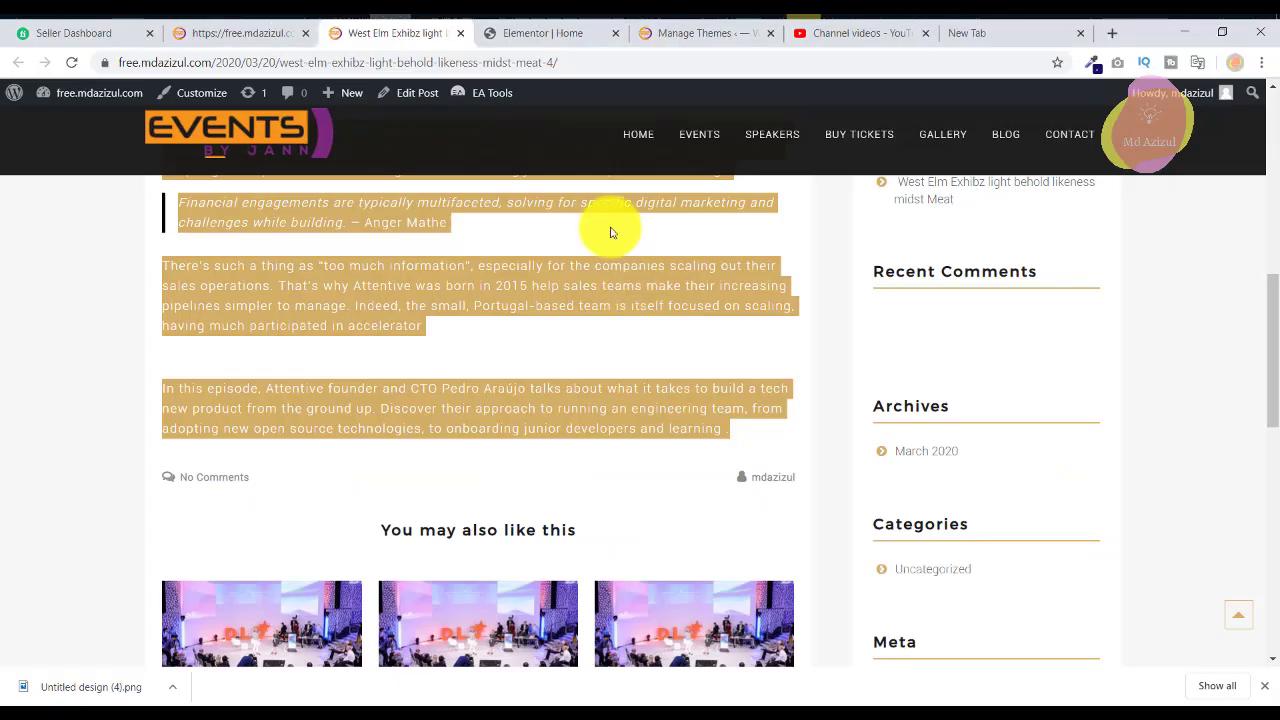
{"action": "left_click", "coordinate": [270, 40]}
{"action": "scroll", "coordinate": [620, 262], "scroll_direction": "down", "scroll_amount": 4}
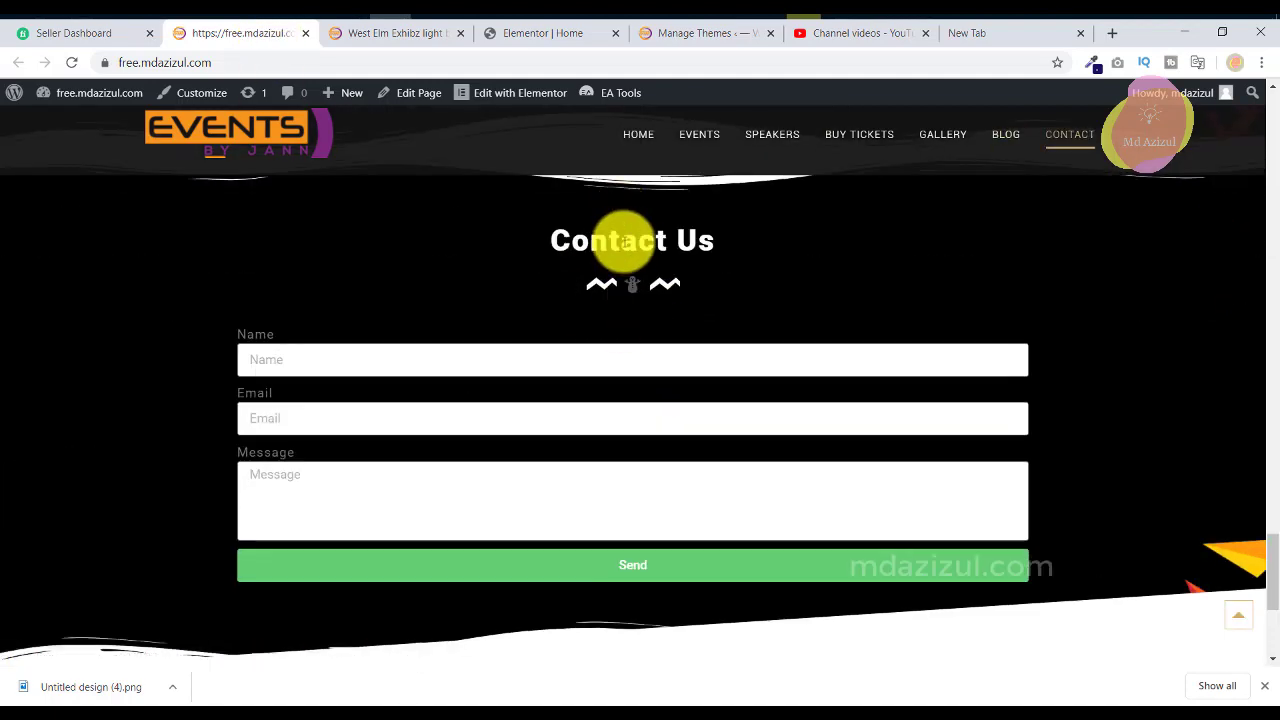
{"action": "triple_click", "coordinate": [628, 240]}
{"action": "right_click", "coordinate": [628, 240]}
{"action": "left_click", "coordinate": [660, 251]}
Return to the Elementor editor's widget list and scroll up toward the Recent Blogs section.
{"action": "left_click", "coordinate": [550, 38]}
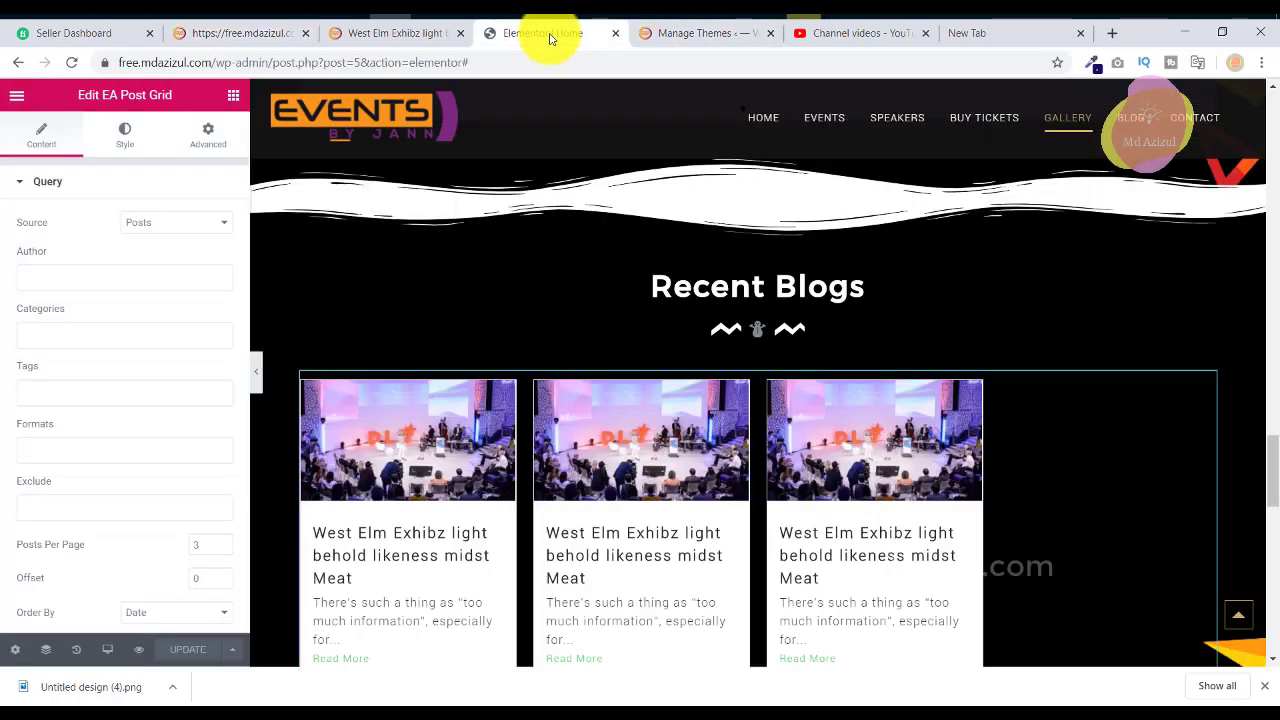
{"action": "left_click", "coordinate": [232, 96]}
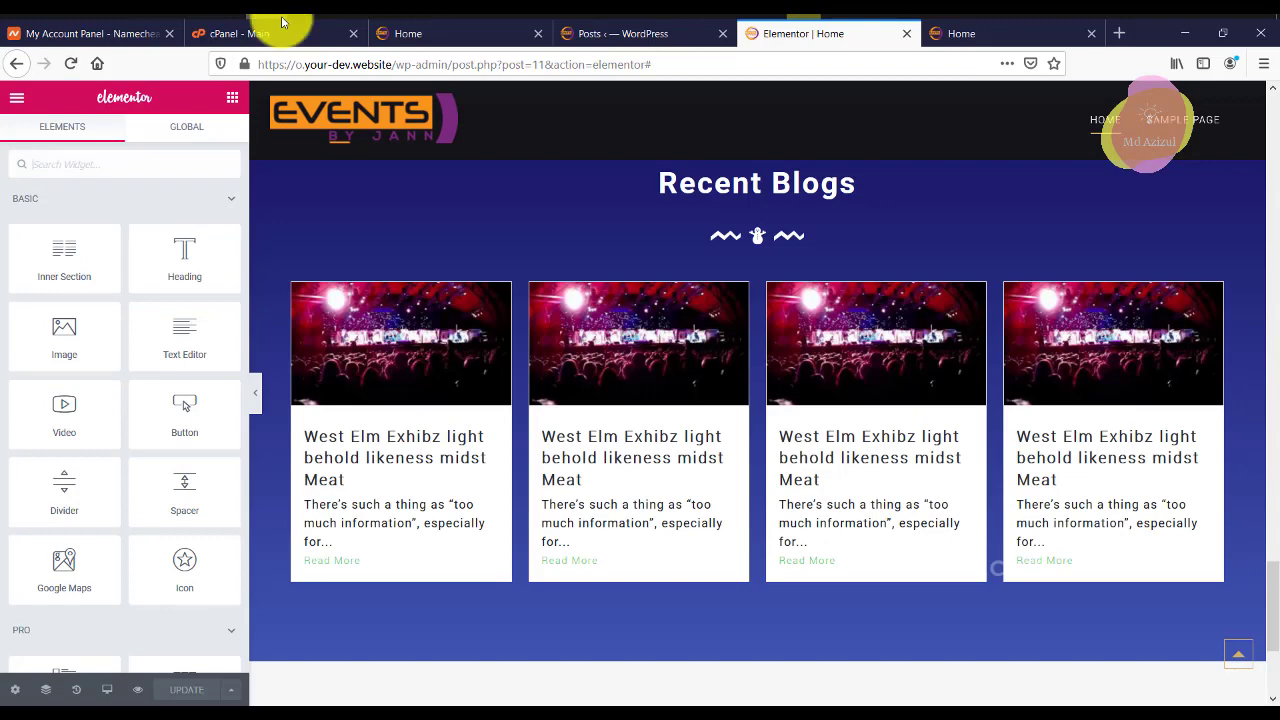
{"action": "scroll", "coordinate": [757, 251], "scroll_direction": "up", "scroll_amount": 2}
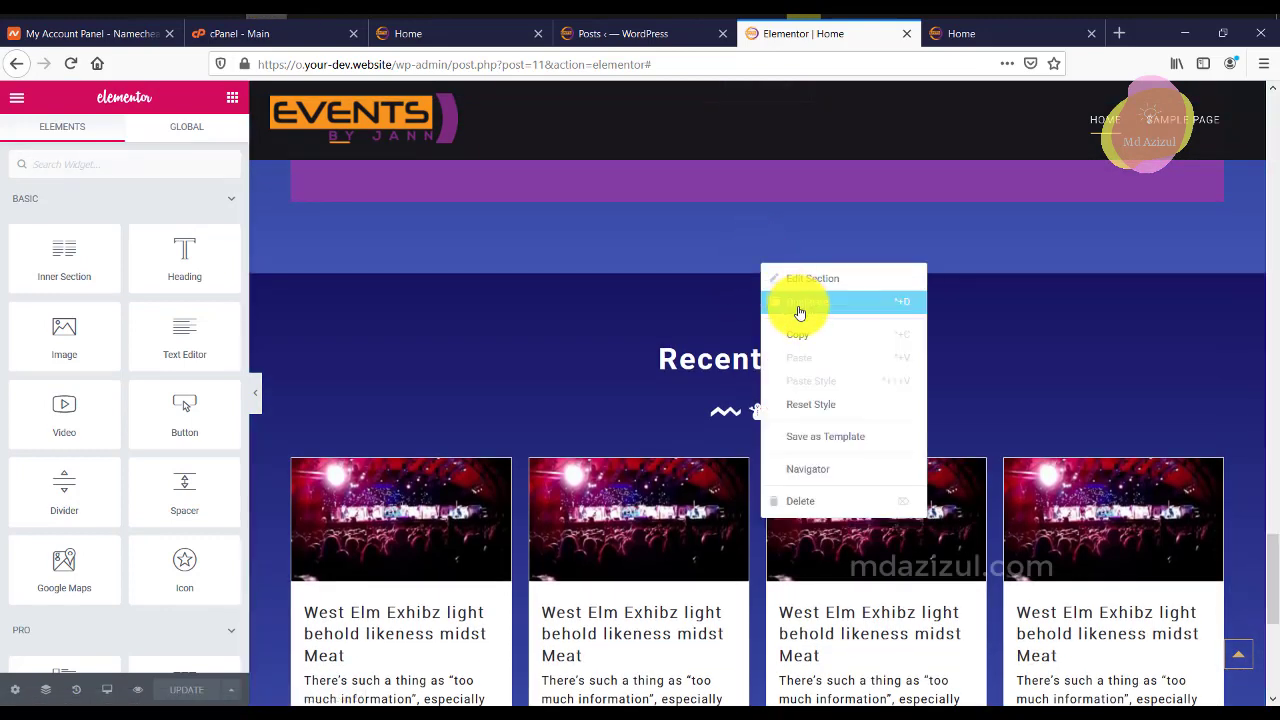
Duplicate Recent Blogs, retitle the copy's heading 'Contact Us', and delete its EA Post Grid.
{"action": "left_click", "coordinate": [797, 301]}
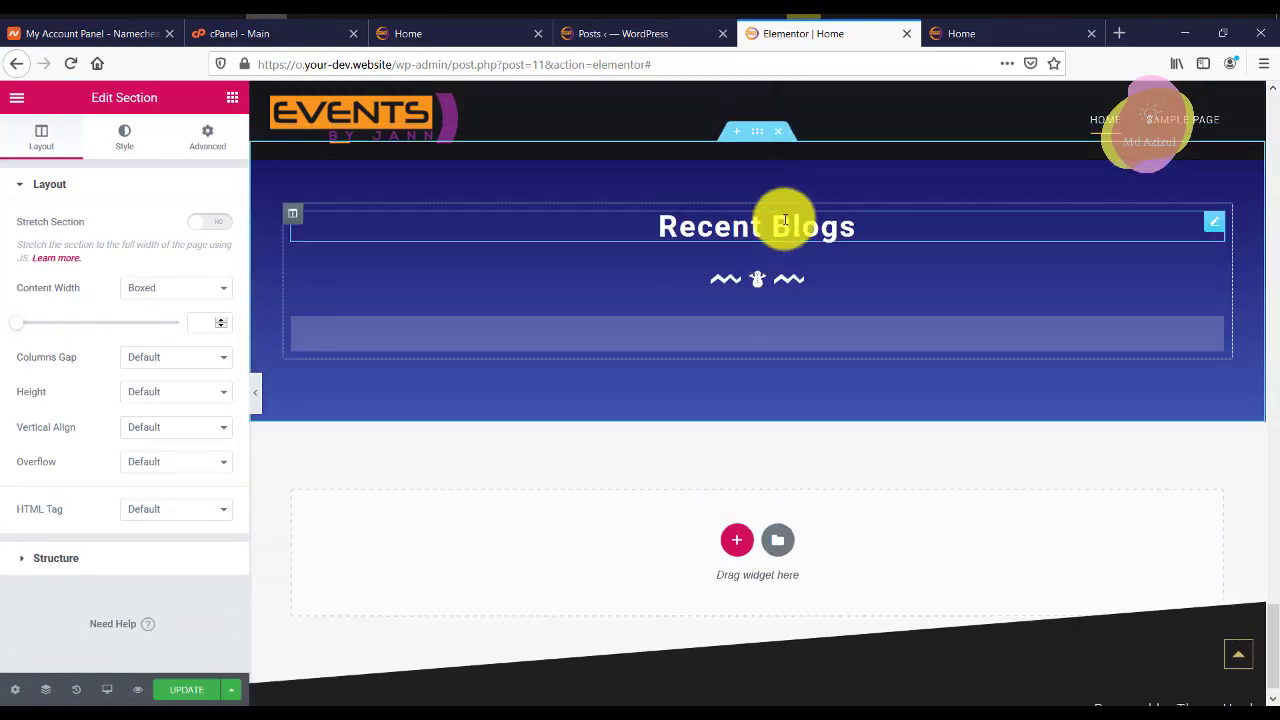
{"action": "left_click", "coordinate": [785, 220]}
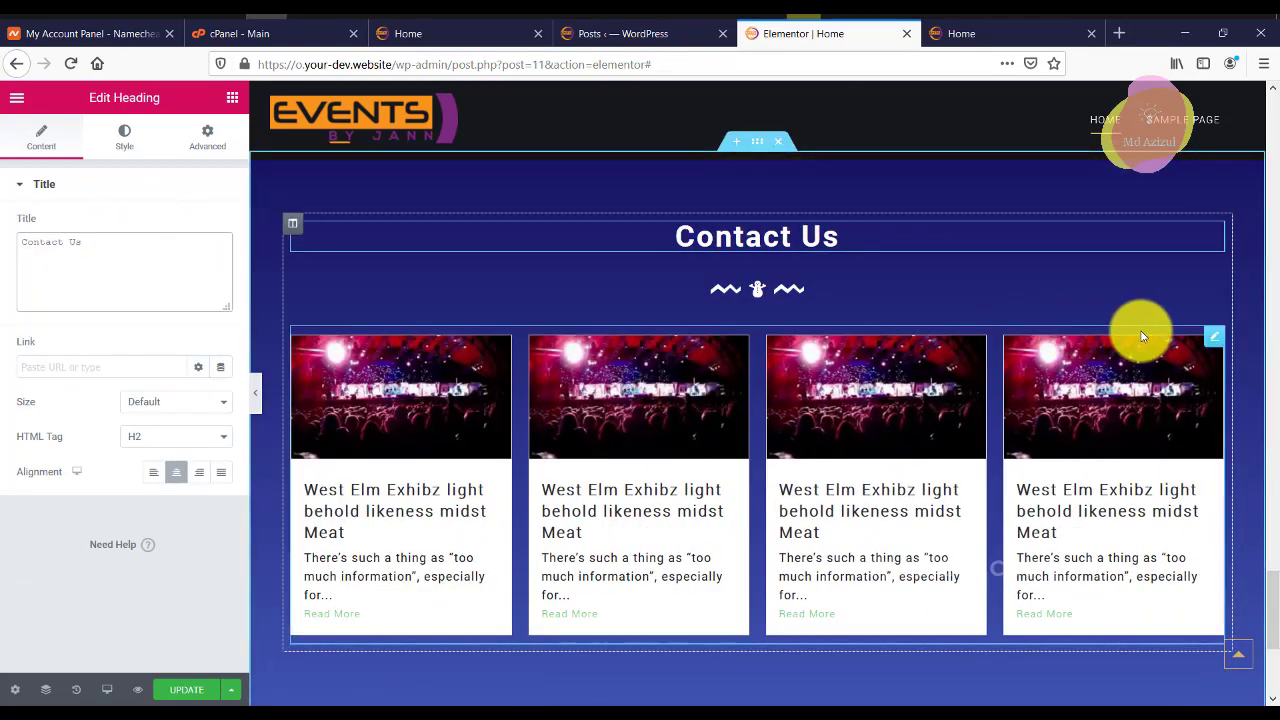
{"action": "right_click", "coordinate": [1207, 340]}
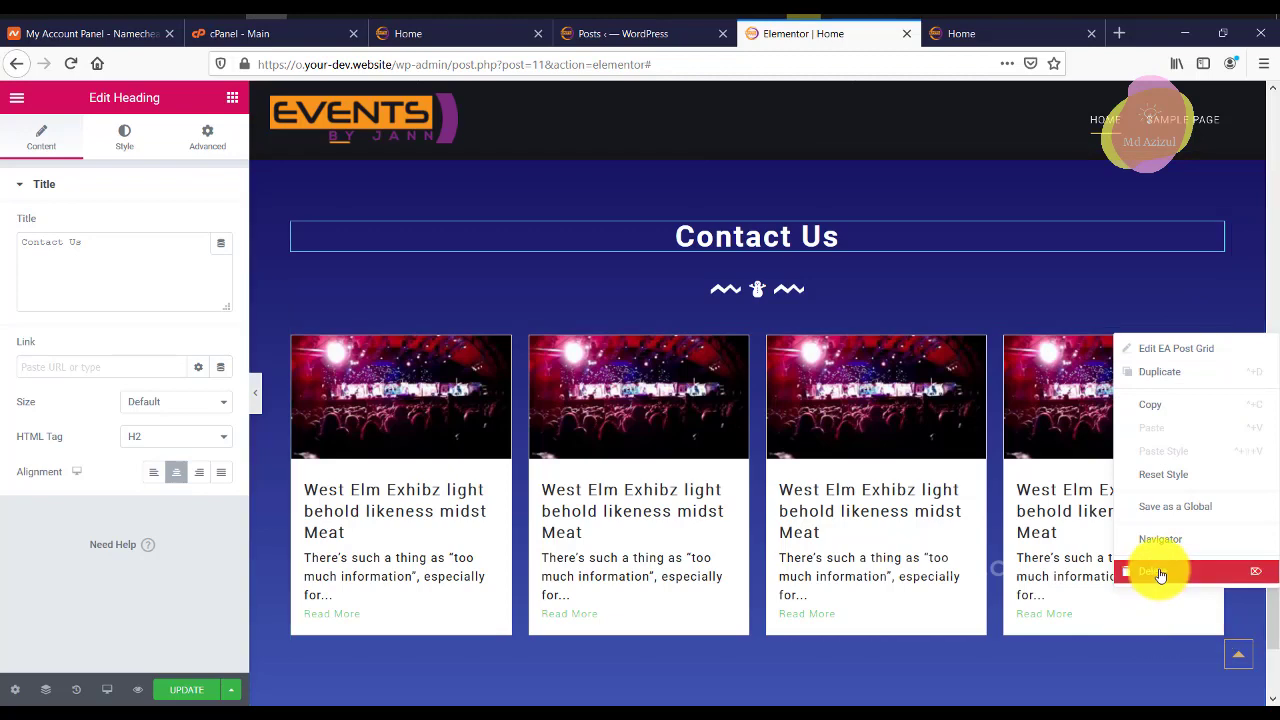
{"action": "left_click", "coordinate": [1157, 571]}
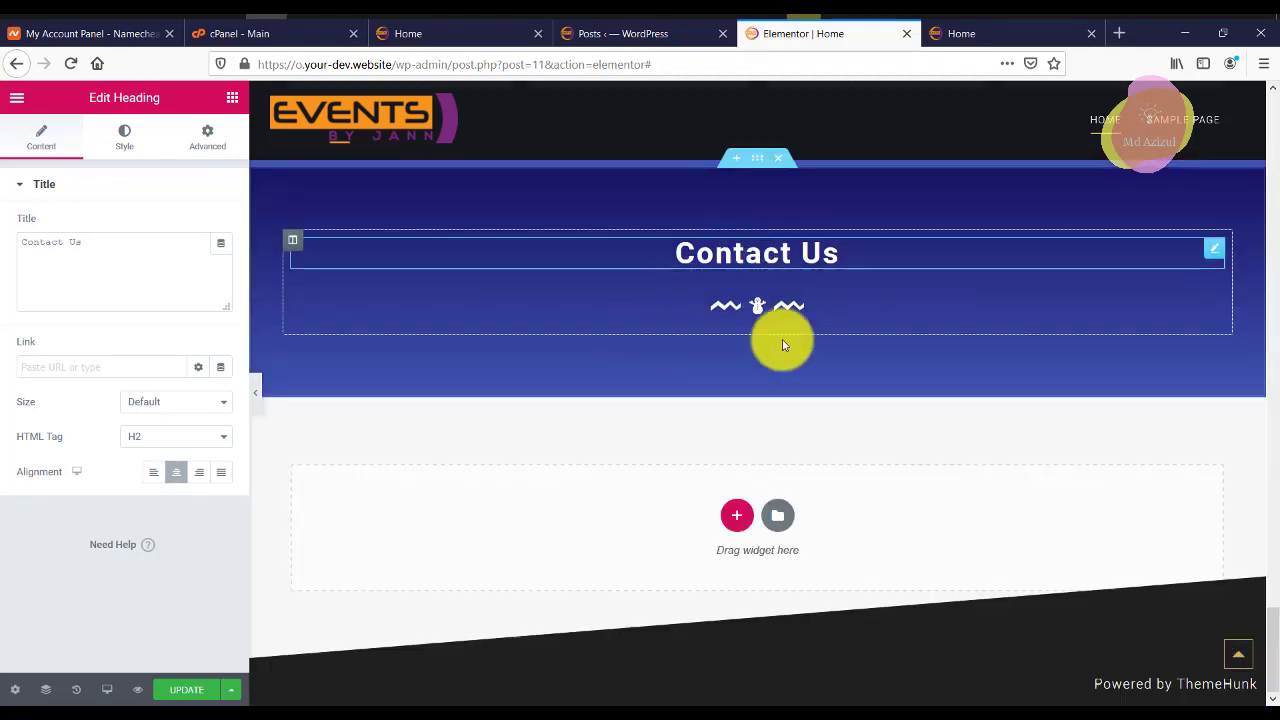
Search widgets for 'form' and drop a Form widget under the Contact Us heading.
{"action": "left_click", "coordinate": [166, 163]}
{"action": "type", "text": "form"}
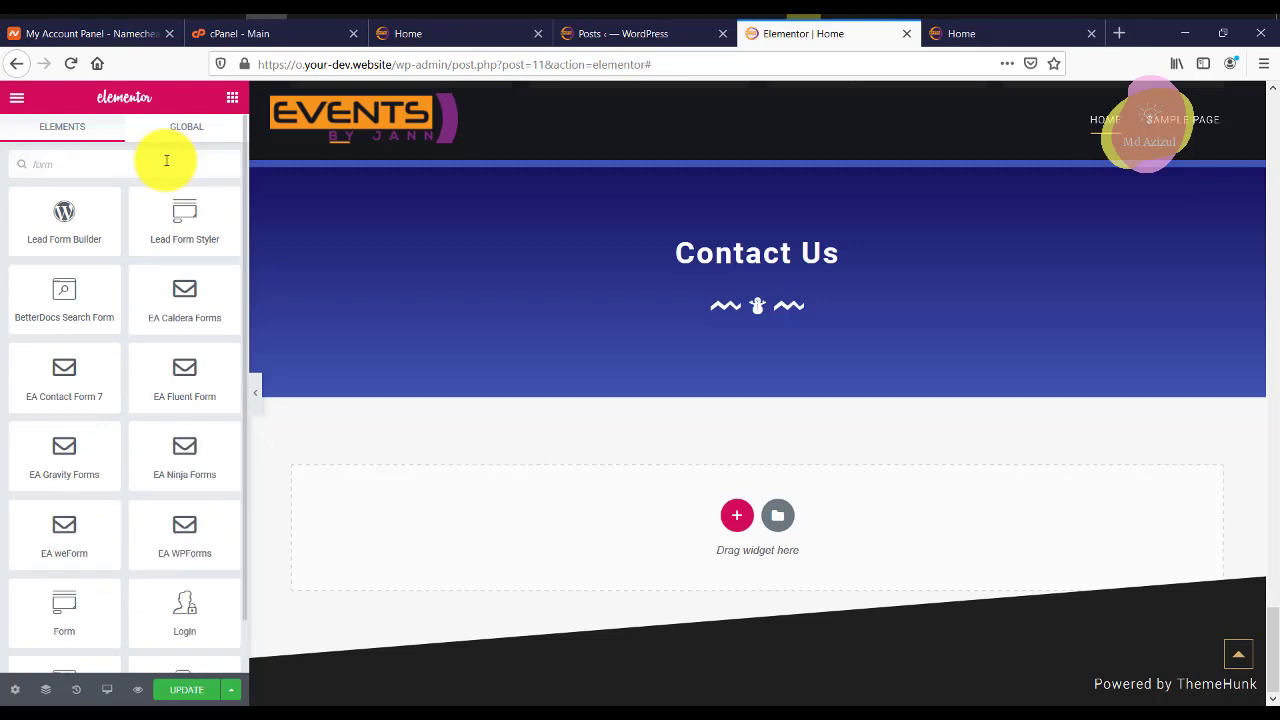
{"action": "scroll", "coordinate": [124, 457], "scroll_direction": "down", "scroll_amount": 1}
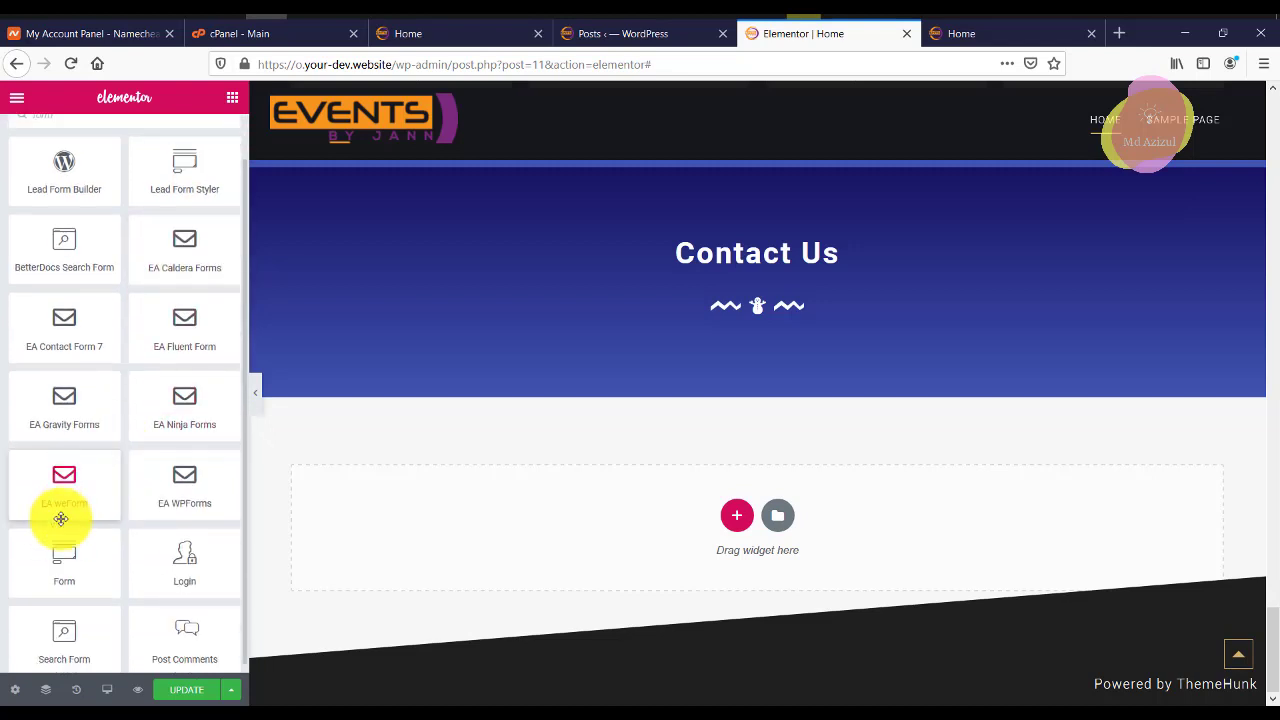
{"action": "left_click_drag", "start_coordinate": [60, 541], "coordinate": [666, 280]}
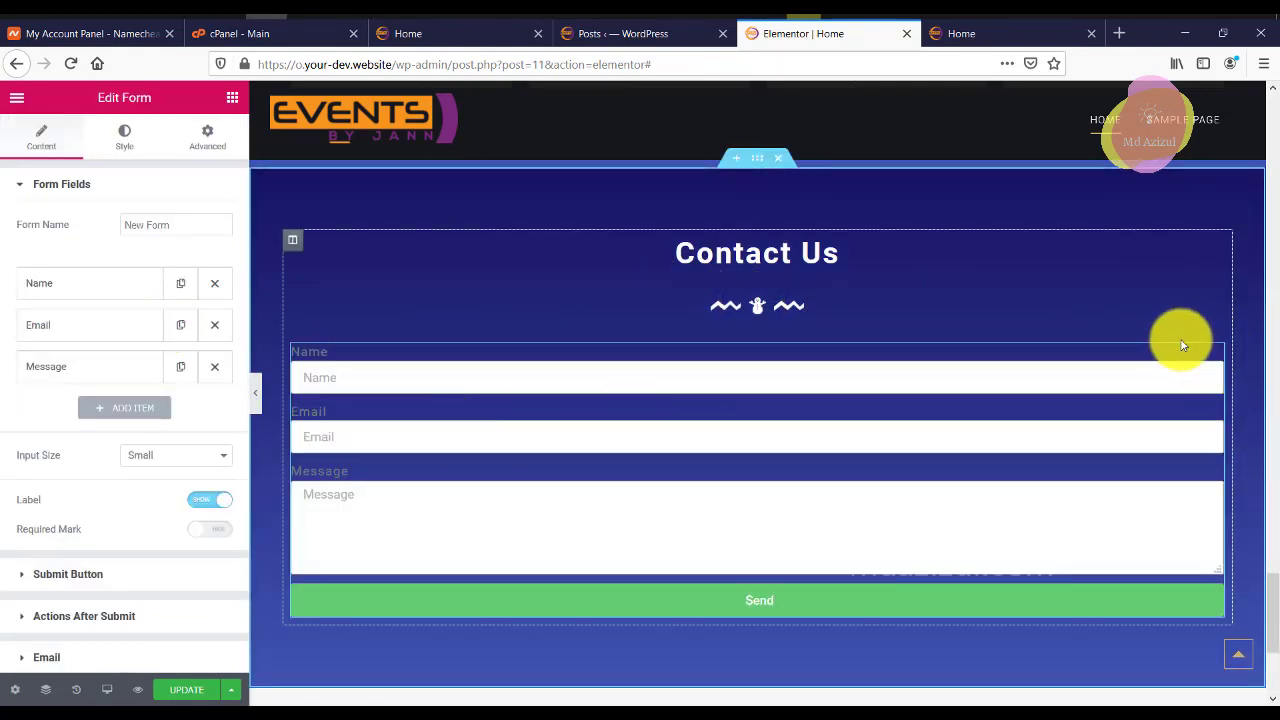
Set the form's padding to 0, 75, 0, 75 px and hide the field labels.
{"action": "left_click", "coordinate": [205, 137]}
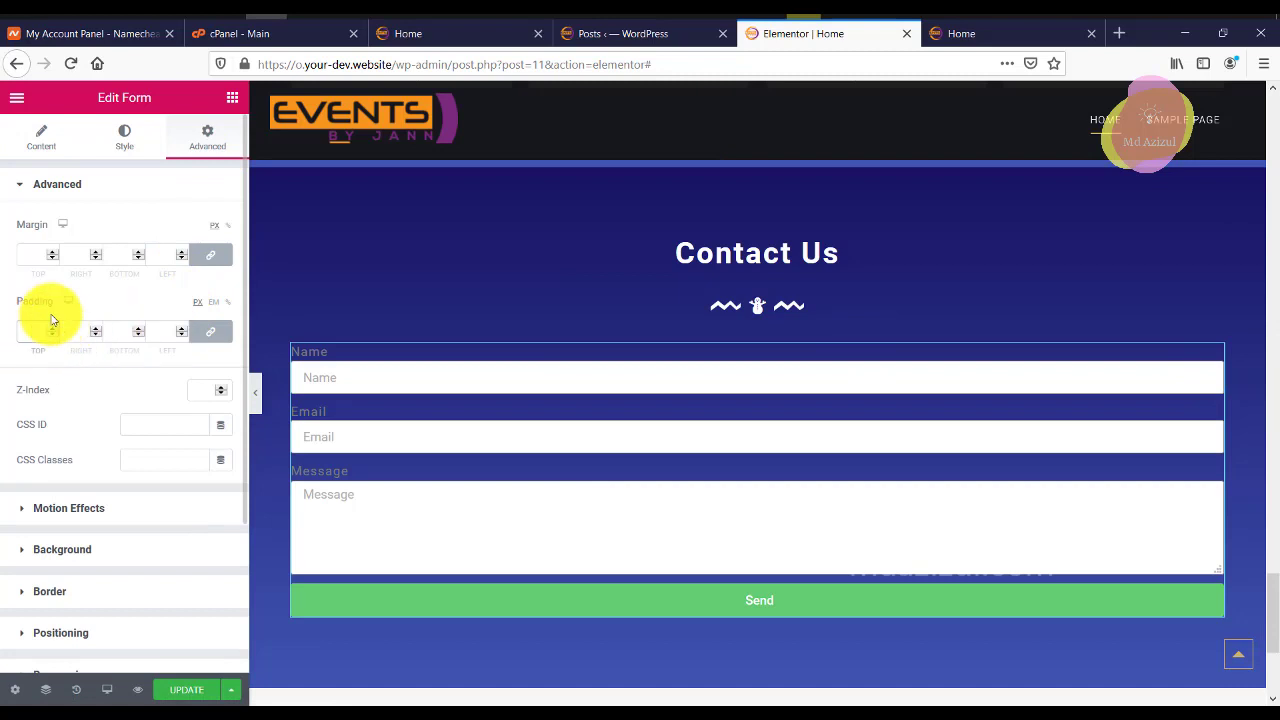
{"action": "left_click", "coordinate": [52, 320]}
{"action": "type", "text": "75"}
{"action": "scroll", "coordinate": [586, 409], "scroll_direction": "down", "scroll_amount": 5}
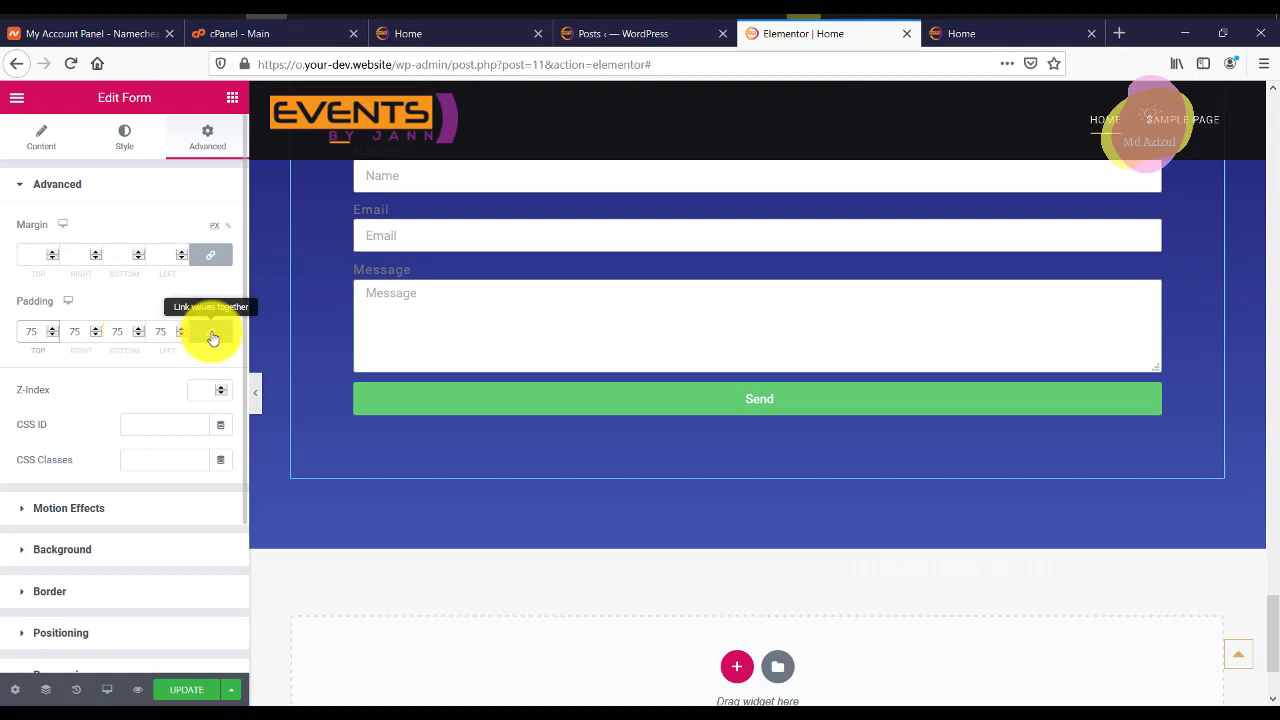
{"action": "left_click", "coordinate": [211, 336]}
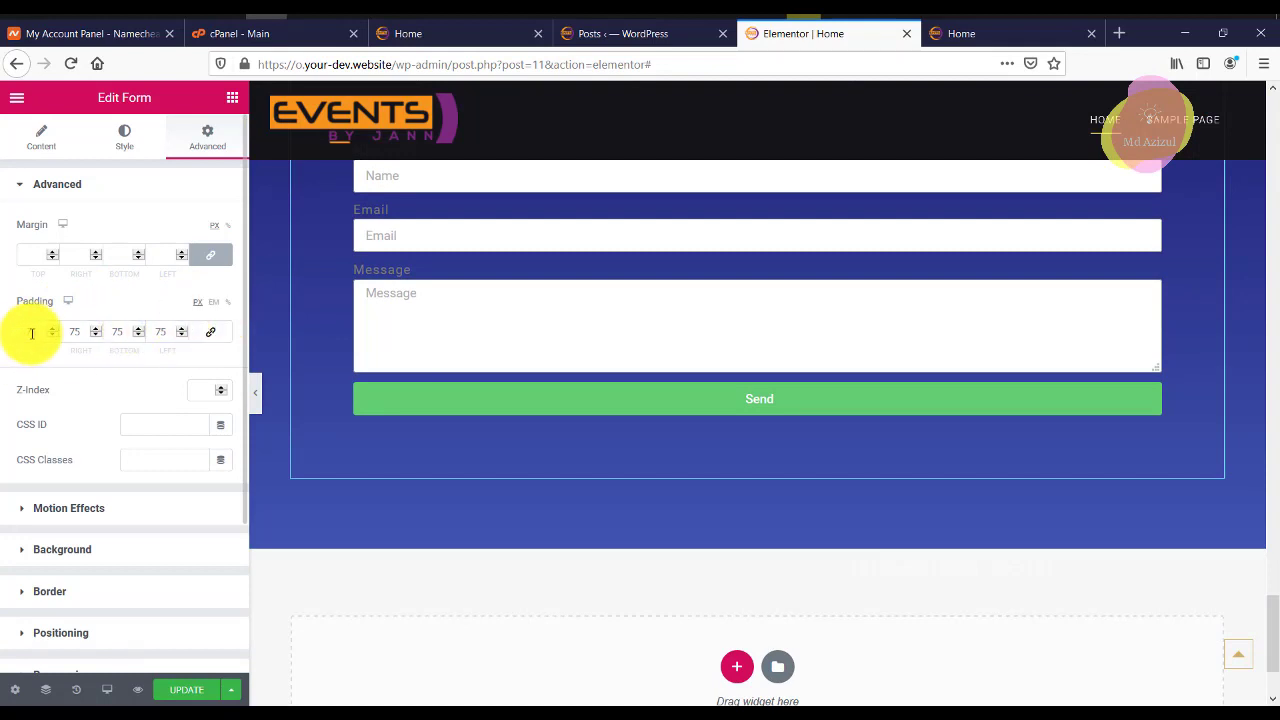
{"action": "type", "text": "0"}
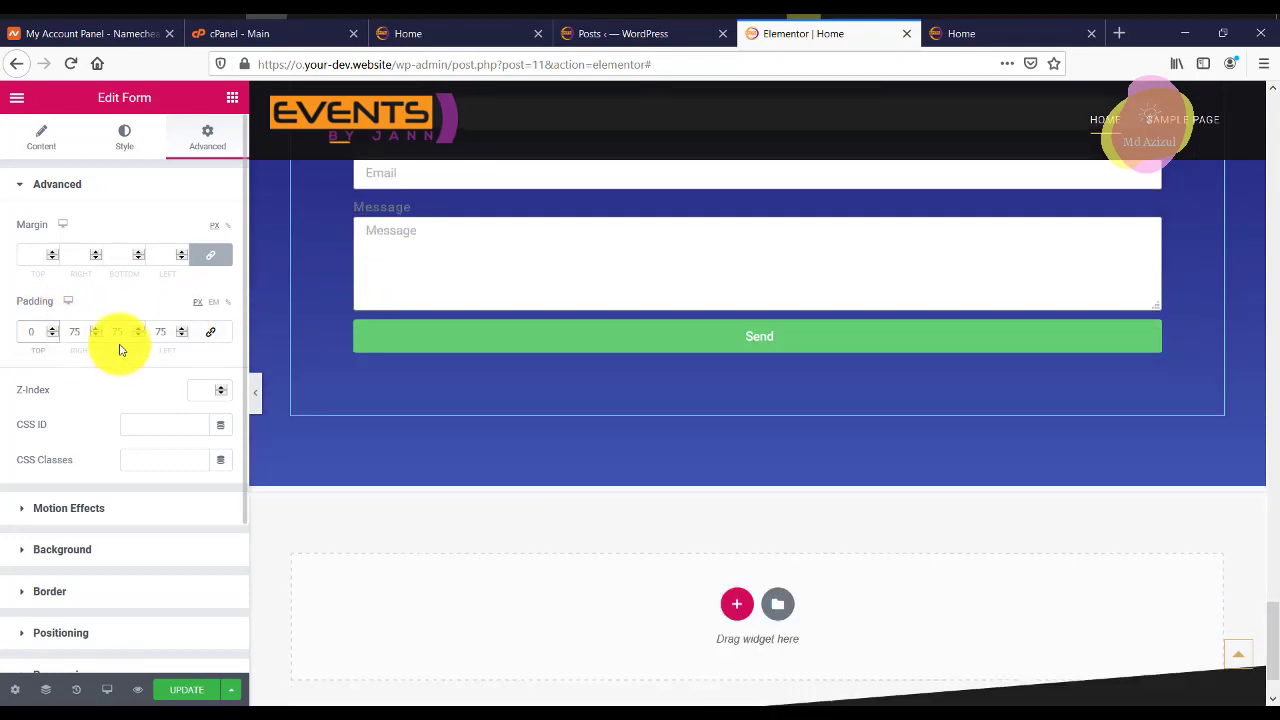
{"action": "type", "text": "0"}
{"action": "scroll", "coordinate": [711, 412], "scroll_direction": "up", "scroll_amount": 5}
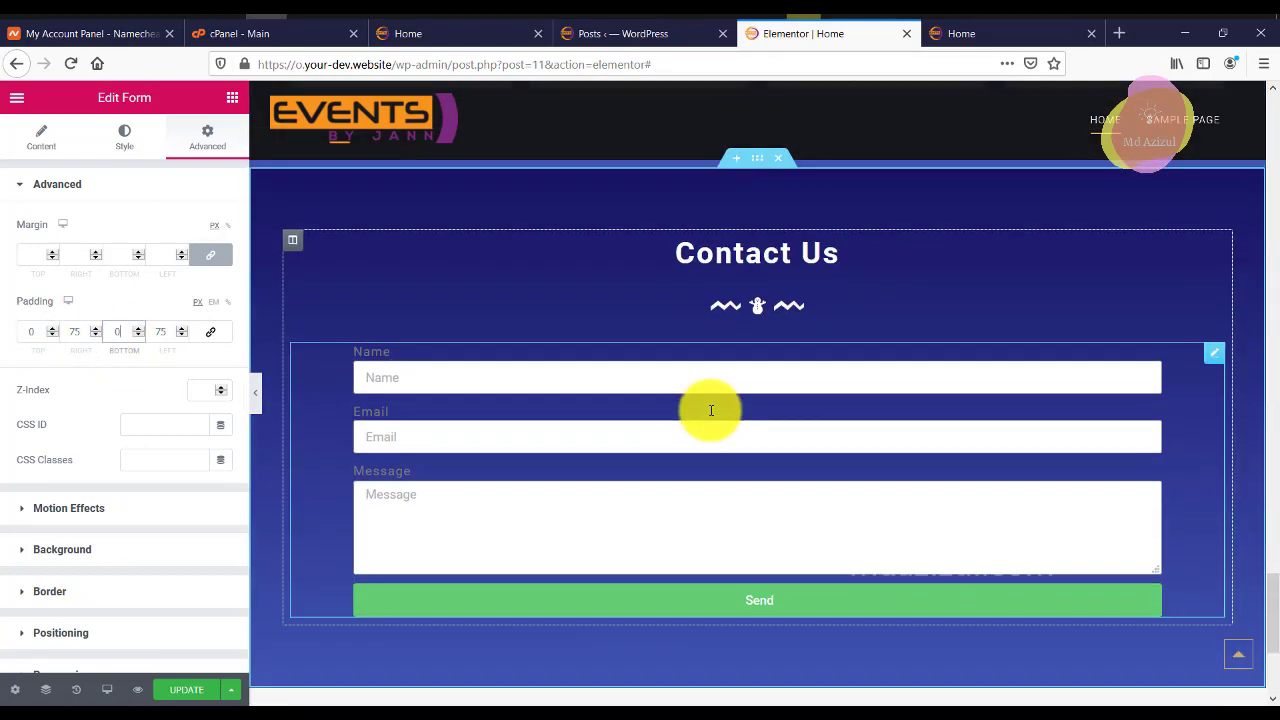
{"action": "scroll", "coordinate": [713, 416], "scroll_direction": "down", "scroll_amount": 4}
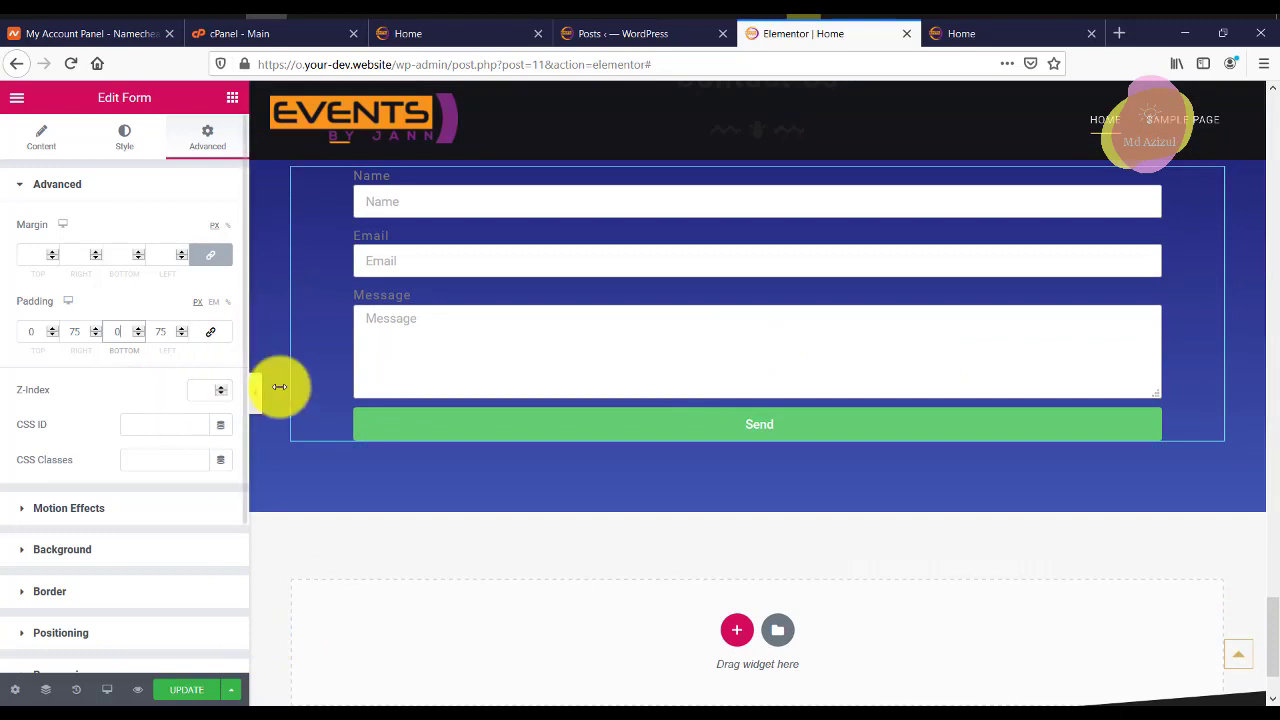
{"action": "scroll", "coordinate": [1249, 277], "scroll_direction": "up", "scroll_amount": 2}
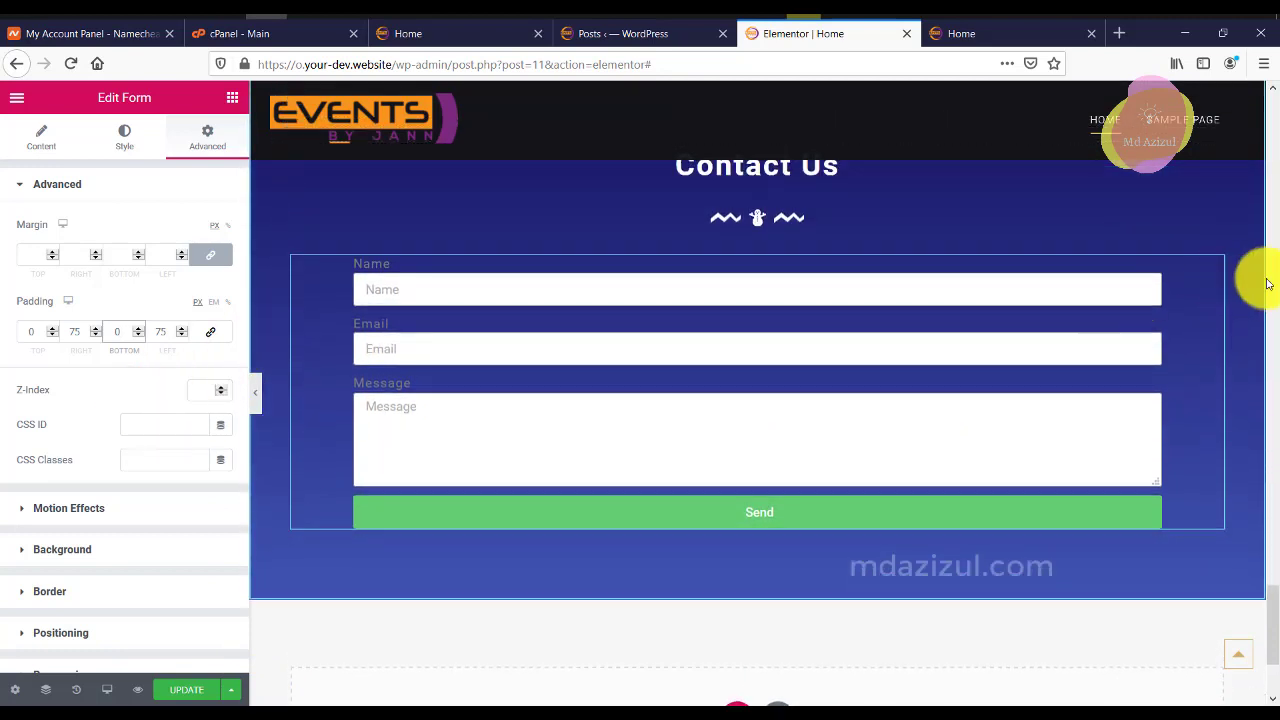
{"action": "left_click", "coordinate": [41, 140]}
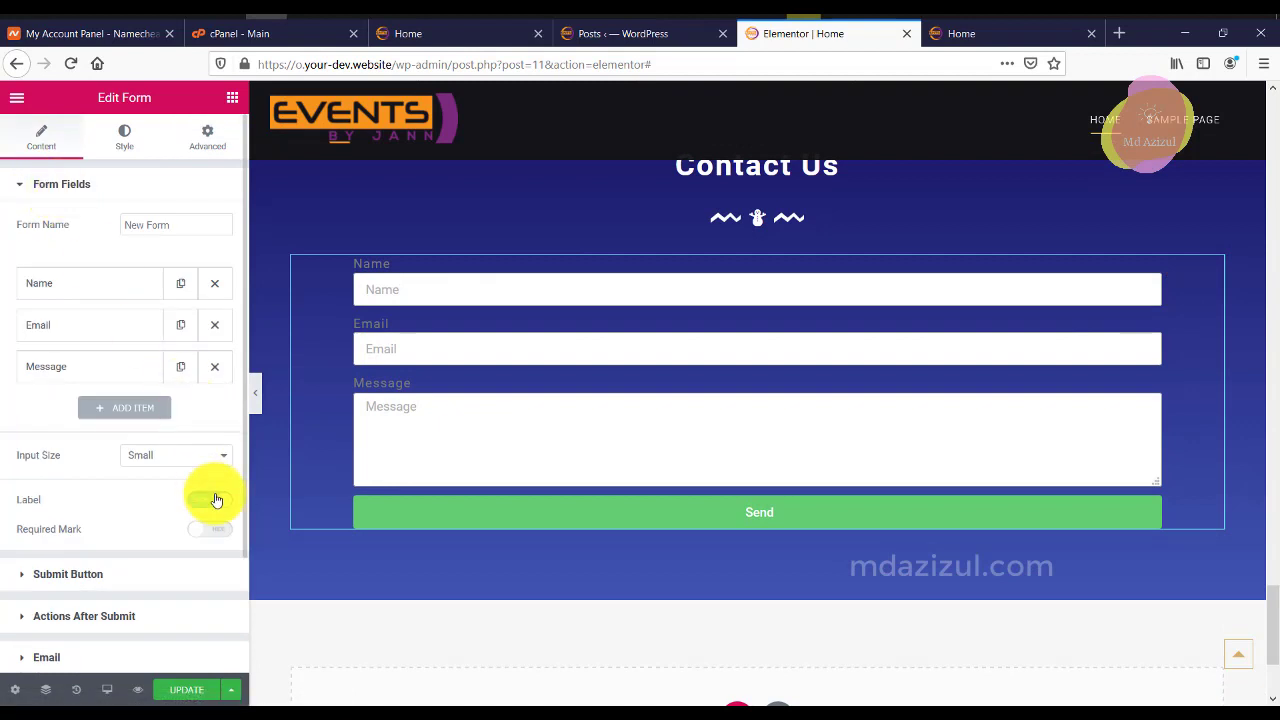
{"action": "left_click", "coordinate": [210, 499]}
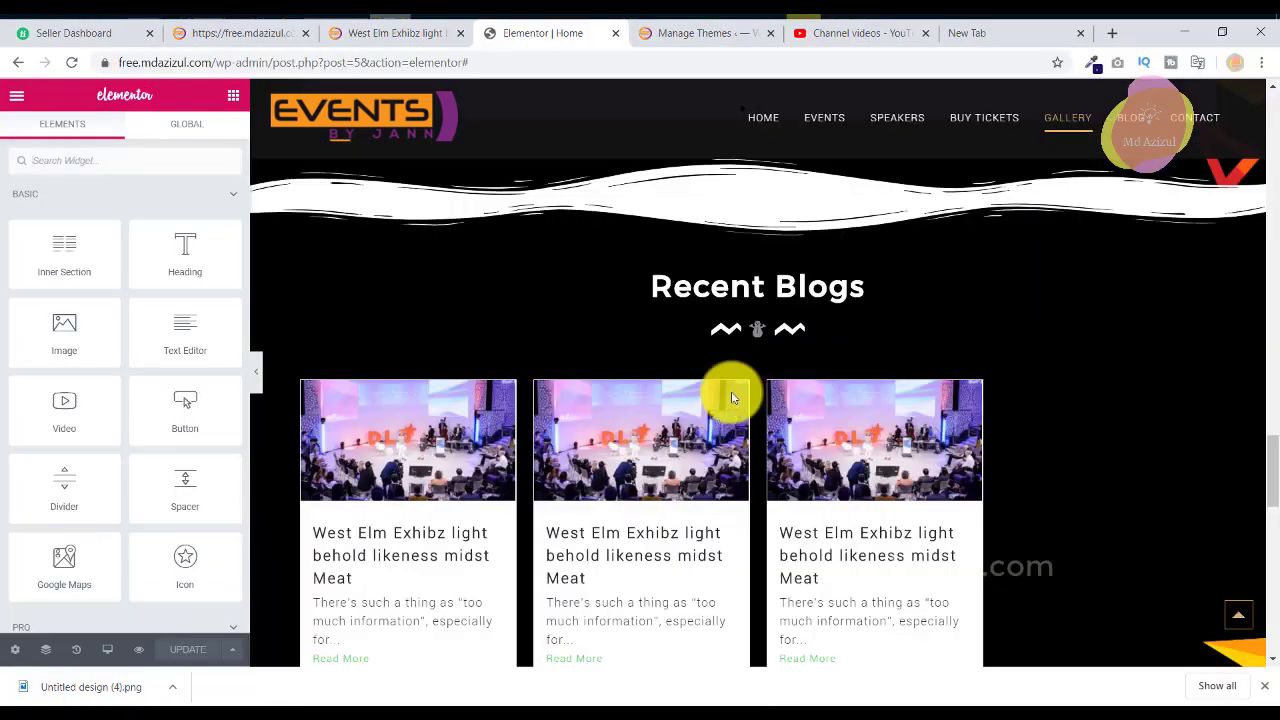
{"action": "scroll", "coordinate": [746, 326], "scroll_direction": "down", "scroll_amount": 8}
{"action": "scroll", "coordinate": [746, 326], "scroll_direction": "up", "scroll_amount": 2}
{"action": "scroll", "coordinate": [746, 326], "scroll_direction": "up", "scroll_amount": 15}
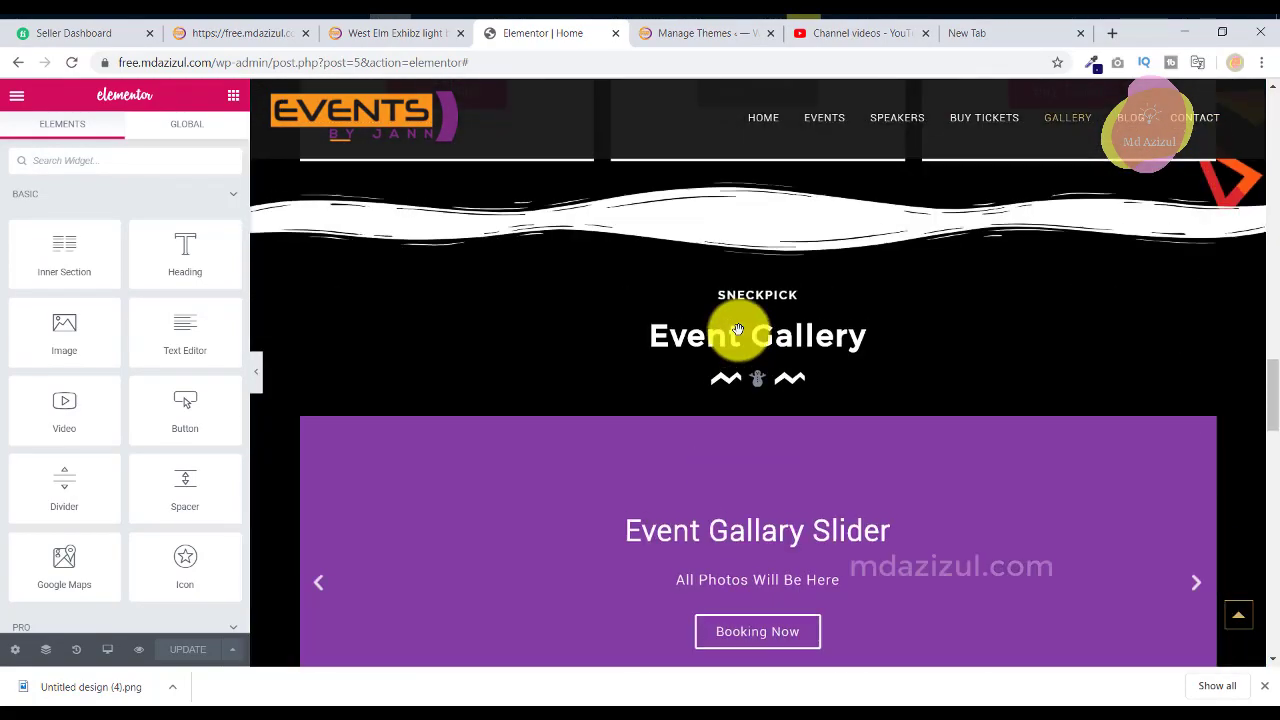
{"action": "scroll", "coordinate": [739, 337], "scroll_direction": "up", "scroll_amount": 4}
{"action": "scroll", "coordinate": [803, 380], "scroll_direction": "up", "scroll_amount": 3}
{"action": "scroll", "coordinate": [728, 305], "scroll_direction": "up", "scroll_amount": 3}
{"action": "scroll", "coordinate": [728, 300], "scroll_direction": "down", "scroll_amount": 12}
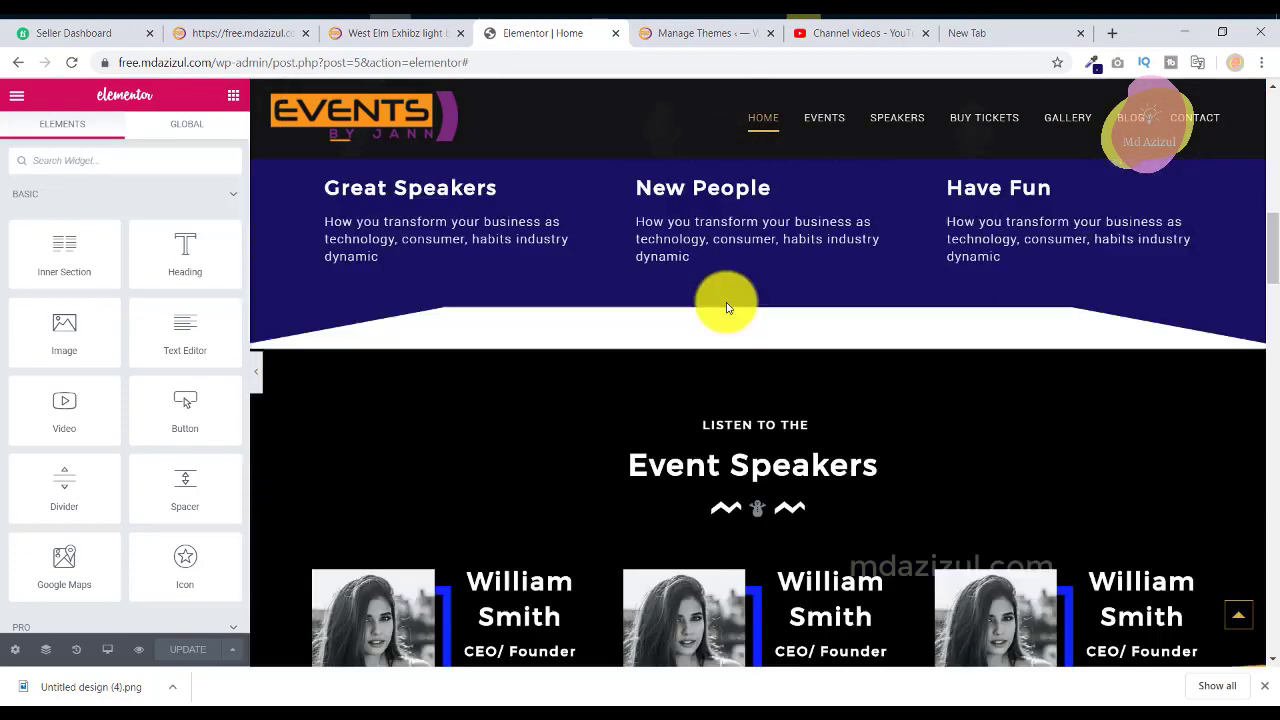
{"action": "scroll", "coordinate": [1128, 294], "scroll_direction": "down", "scroll_amount": 2}
{"action": "scroll", "coordinate": [1237, 400], "scroll_direction": "up", "scroll_amount": 5}
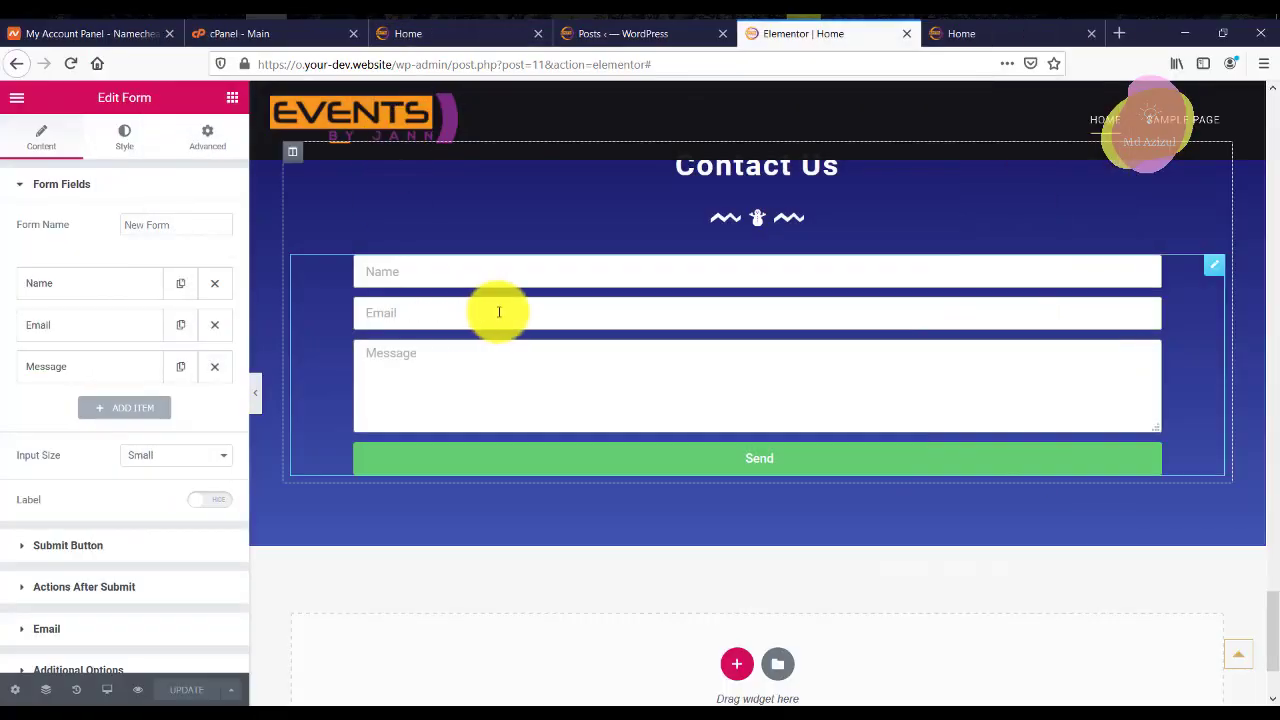
{"action": "scroll", "coordinate": [497, 309], "scroll_direction": "up", "scroll_amount": 5}
{"action": "scroll", "coordinate": [475, 340], "scroll_direction": "up", "scroll_amount": 10}
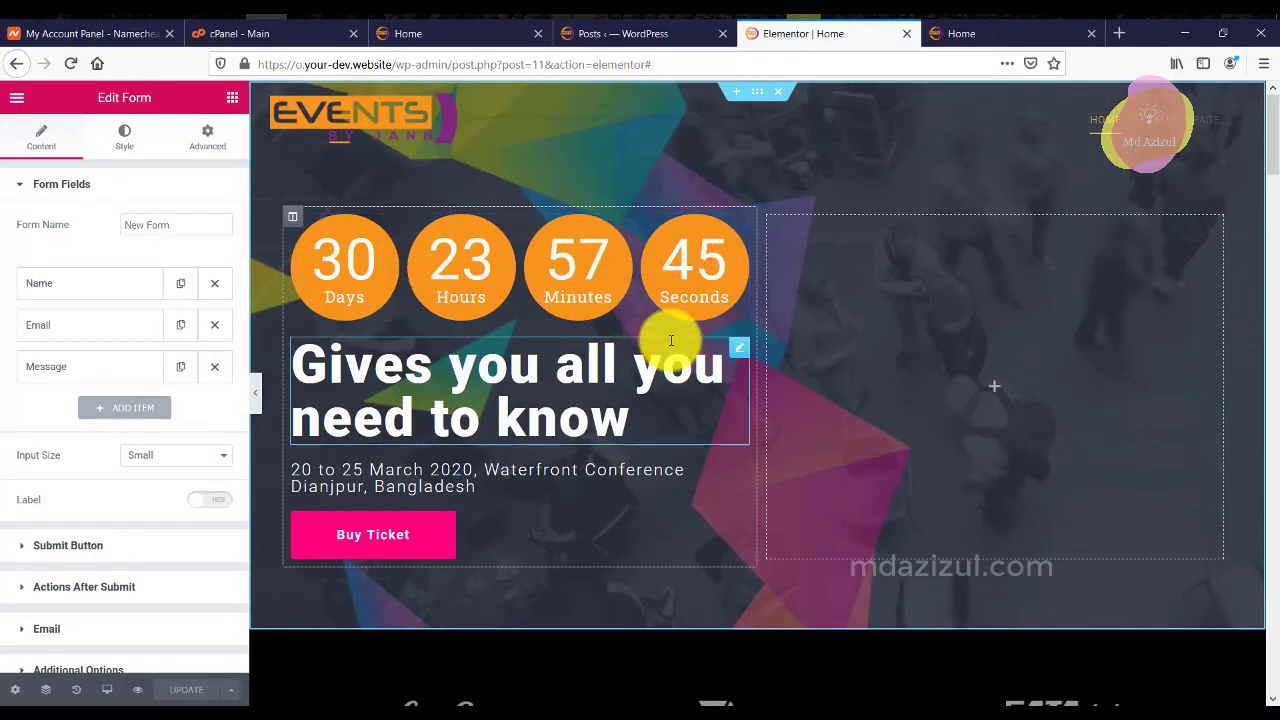
{"action": "scroll", "coordinate": [671, 340], "scroll_direction": "down", "scroll_amount": 2}
{"action": "scroll", "coordinate": [671, 337], "scroll_direction": "up", "scroll_amount": 2}
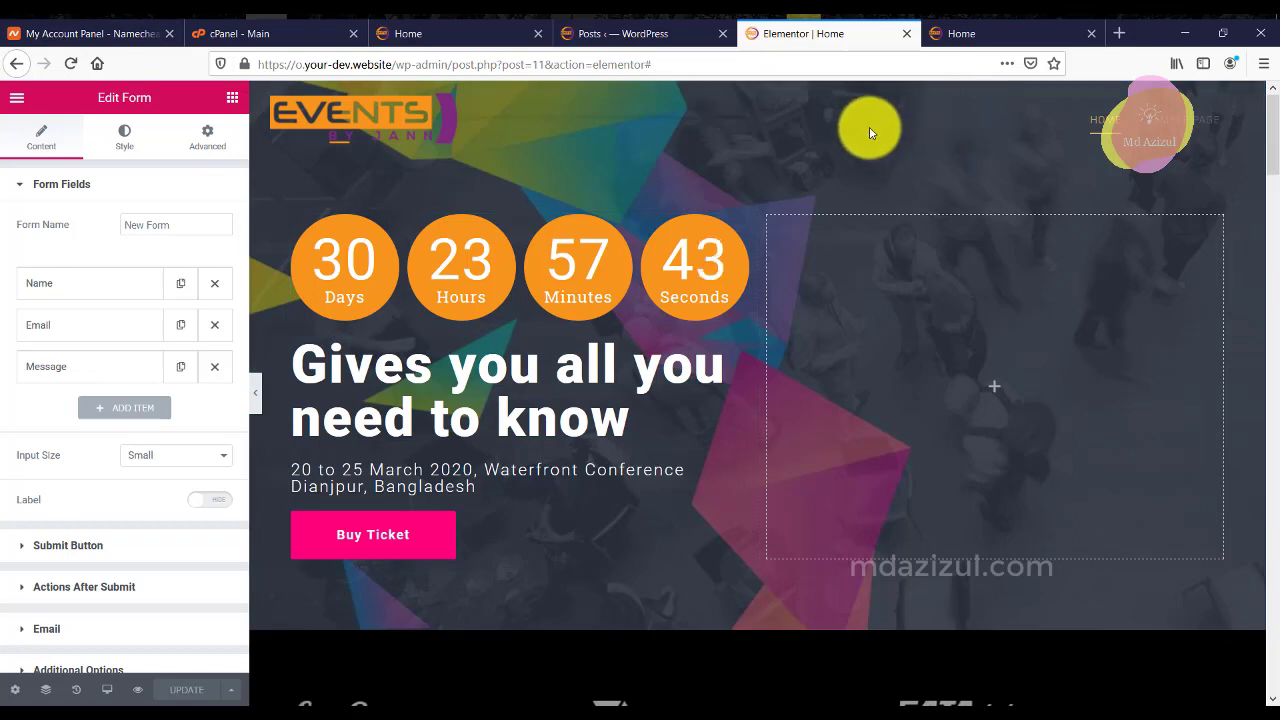
Select the countdown hero section through the Navigator.
{"action": "right_click", "coordinate": [870, 133]}
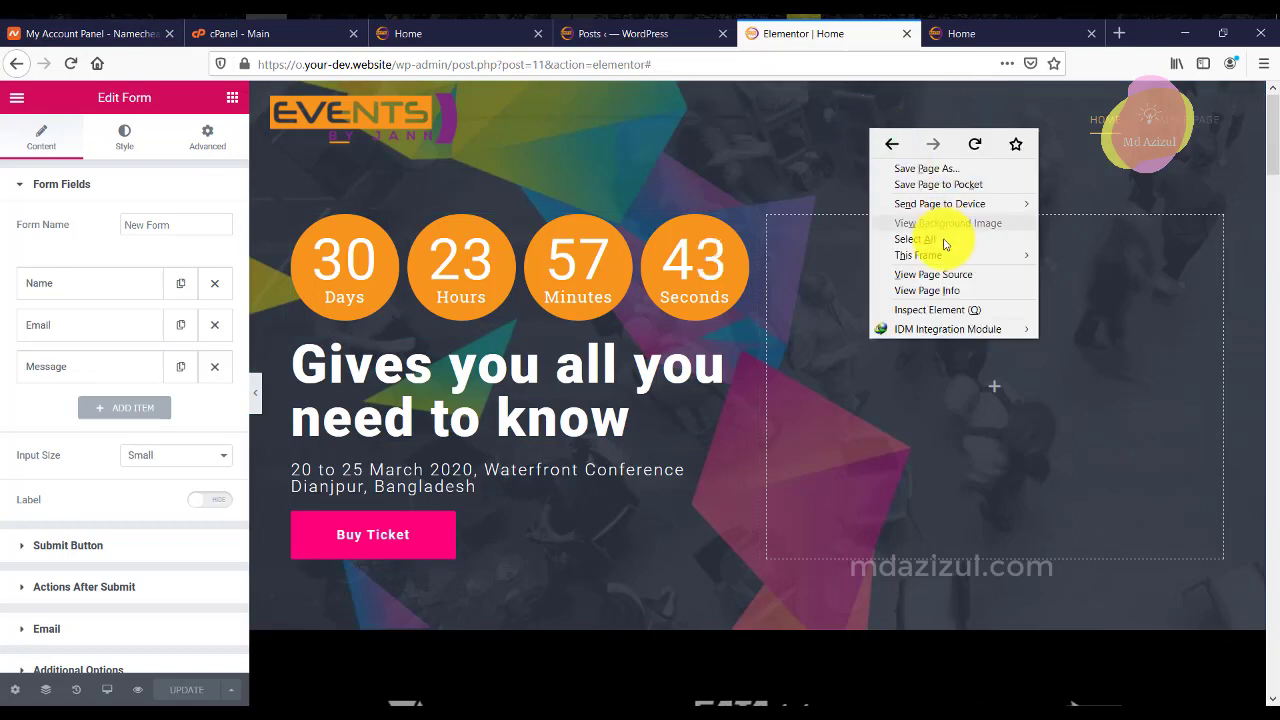
{"action": "left_click", "coordinate": [777, 131]}
{"action": "right_click", "coordinate": [778, 130]}
{"action": "left_click", "coordinate": [720, 131]}
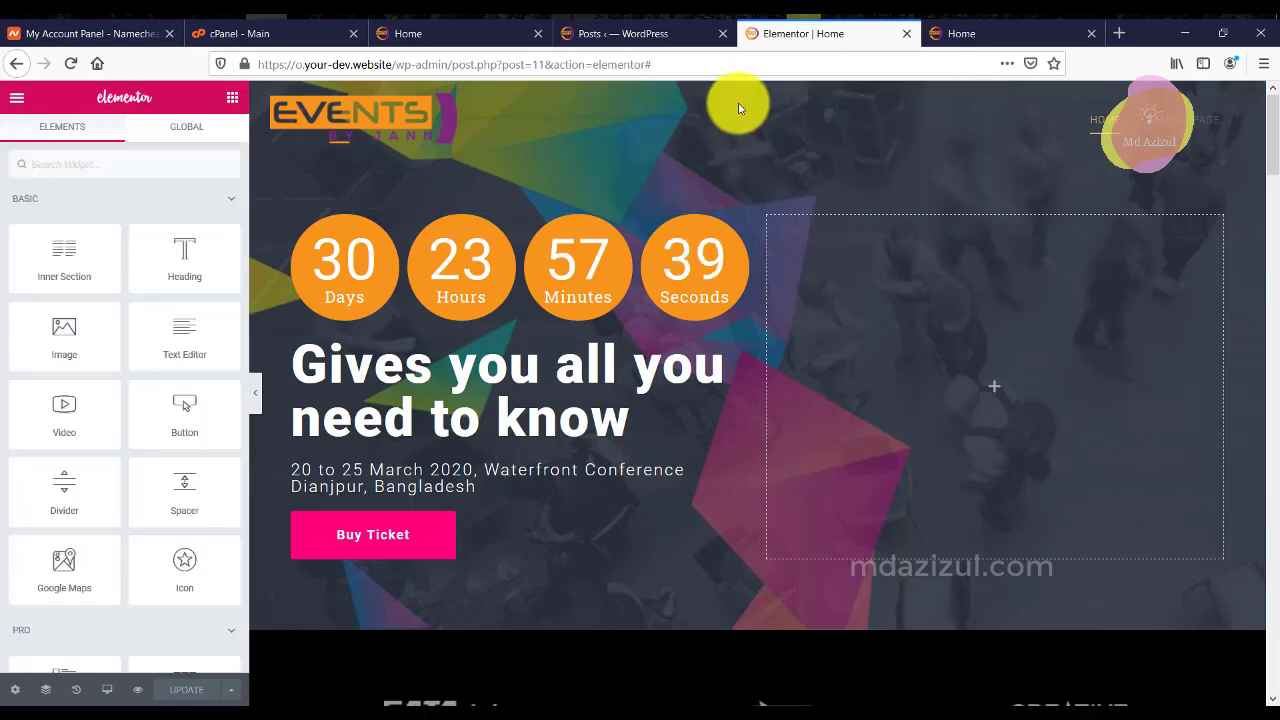
{"action": "right_click", "coordinate": [666, 262]}
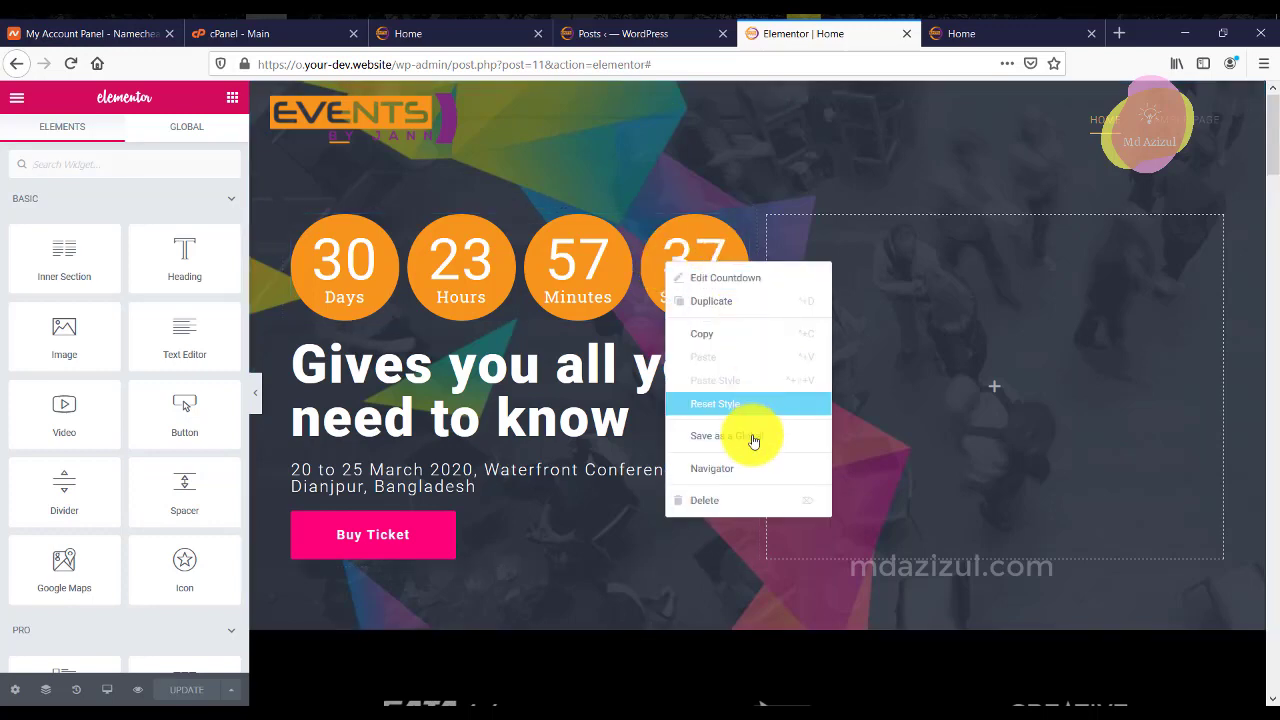
{"action": "left_click", "coordinate": [720, 468]}
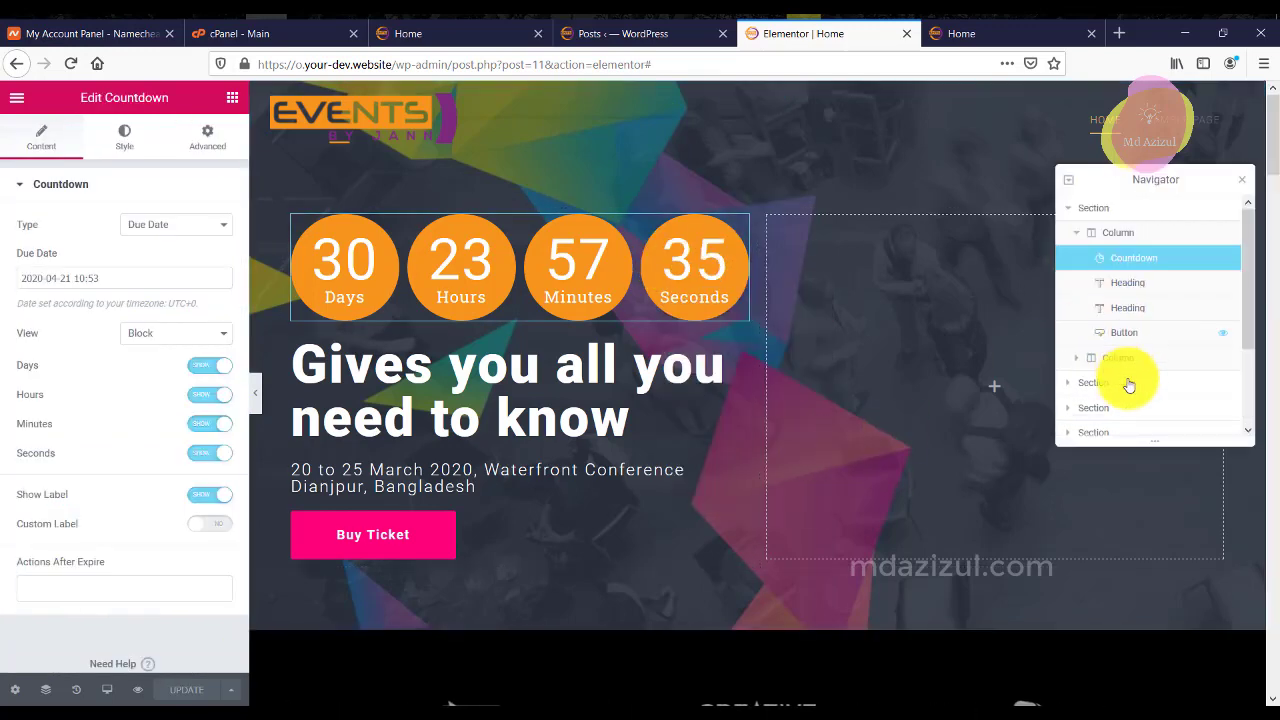
{"action": "left_click", "coordinate": [1112, 207]}
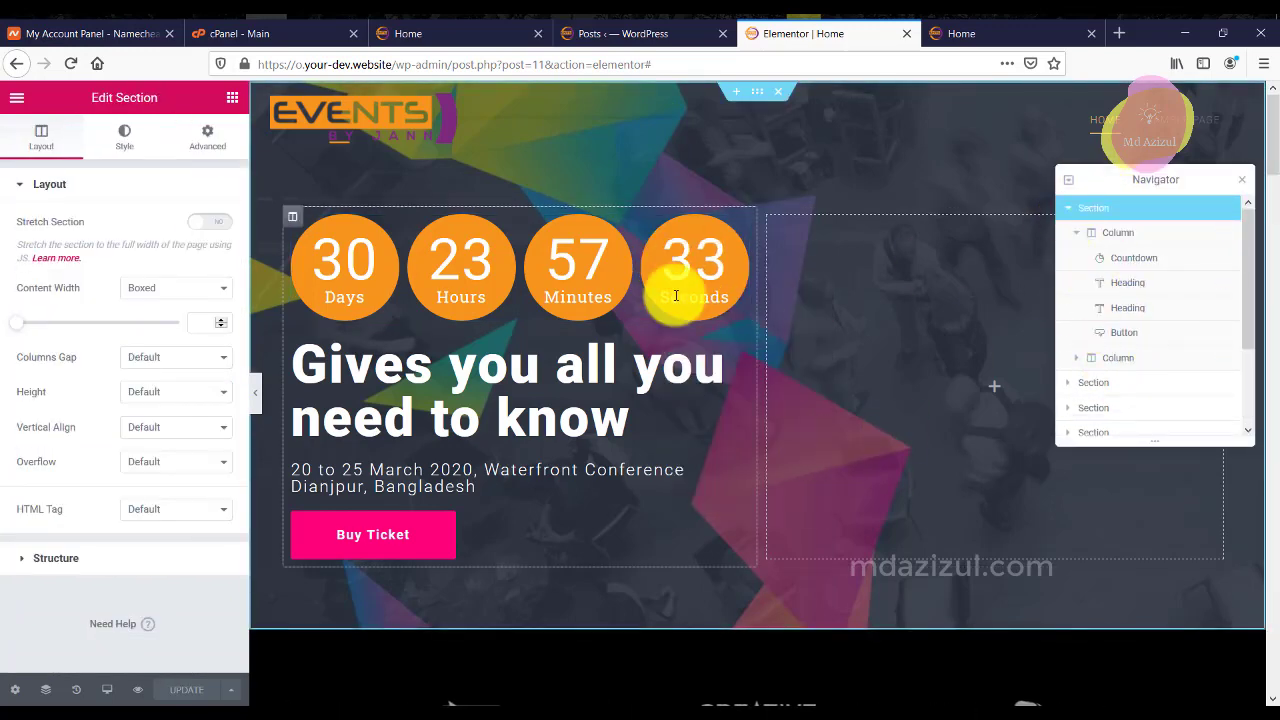
{"action": "scroll", "coordinate": [671, 294], "scroll_direction": "down", "scroll_amount": 3}
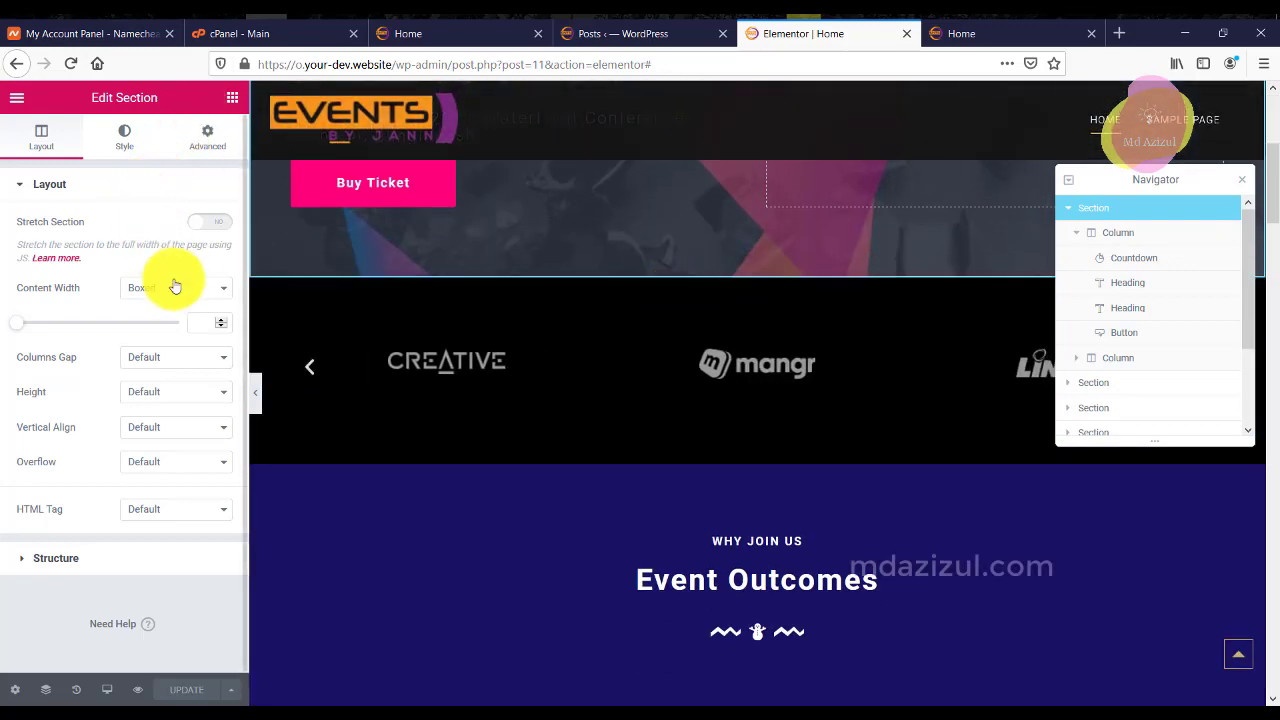
Show the hero section's Style settings with Shape Divider expanded.
{"action": "left_click", "coordinate": [140, 136]}
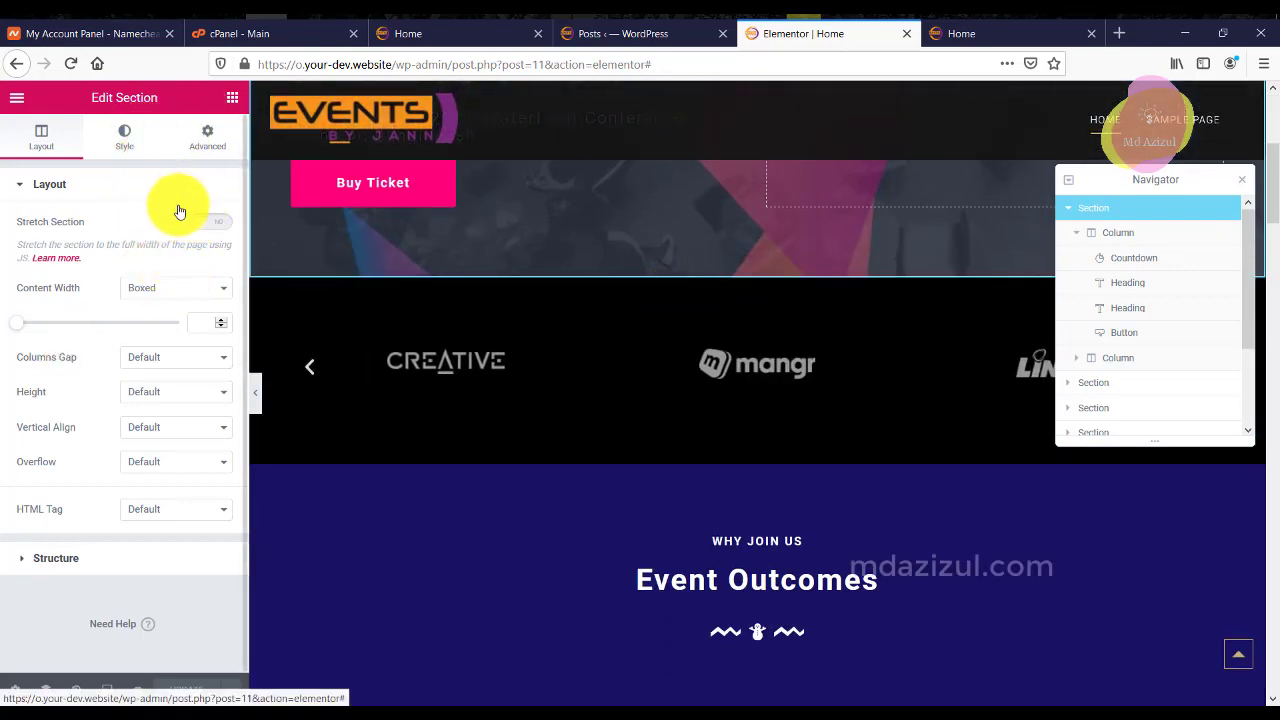
{"action": "scroll", "coordinate": [171, 357], "scroll_direction": "down", "scroll_amount": 3}
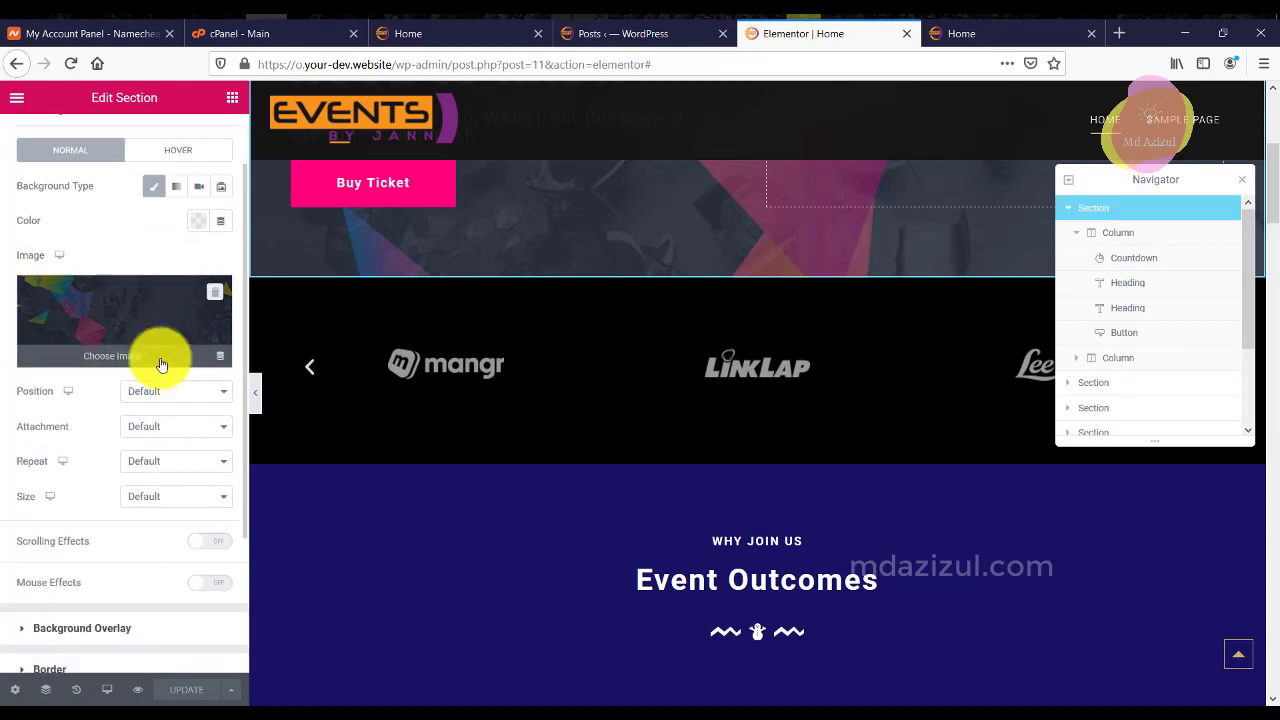
{"action": "scroll", "coordinate": [105, 534], "scroll_direction": "down", "scroll_amount": 2}
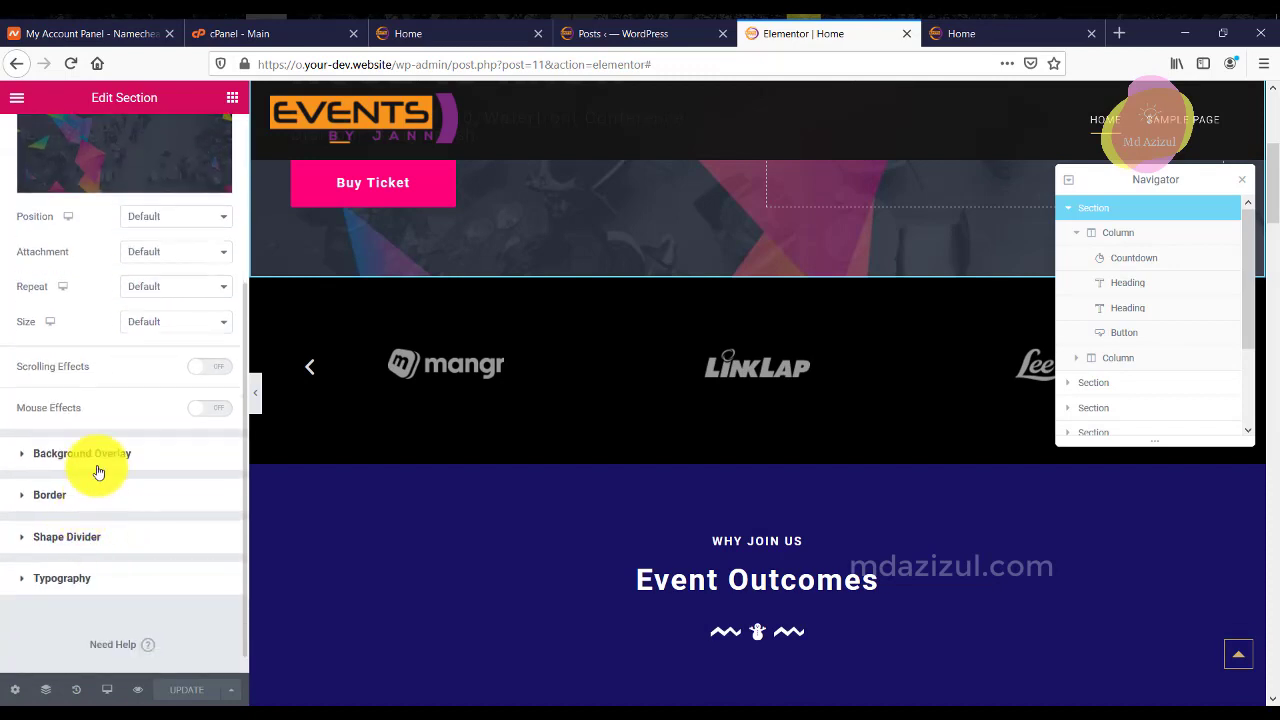
{"action": "left_click", "coordinate": [96, 546]}
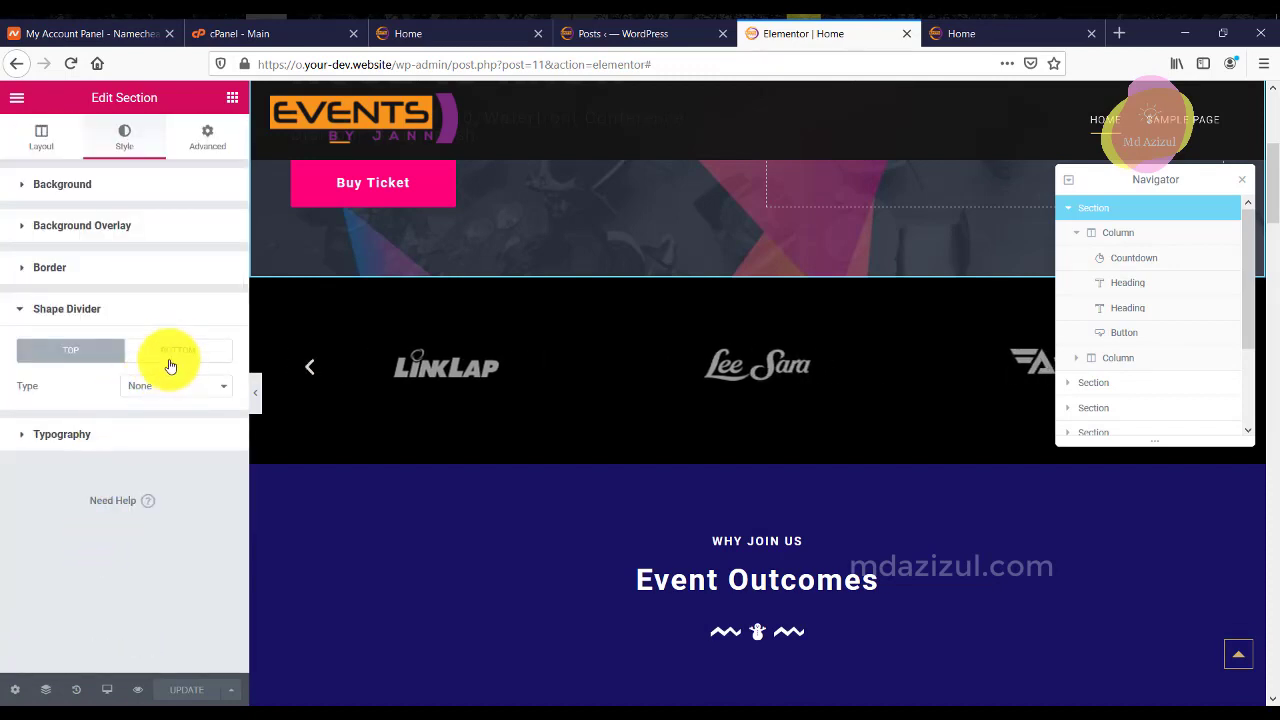
{"action": "scroll", "coordinate": [797, 257], "scroll_direction": "up", "scroll_amount": 4}
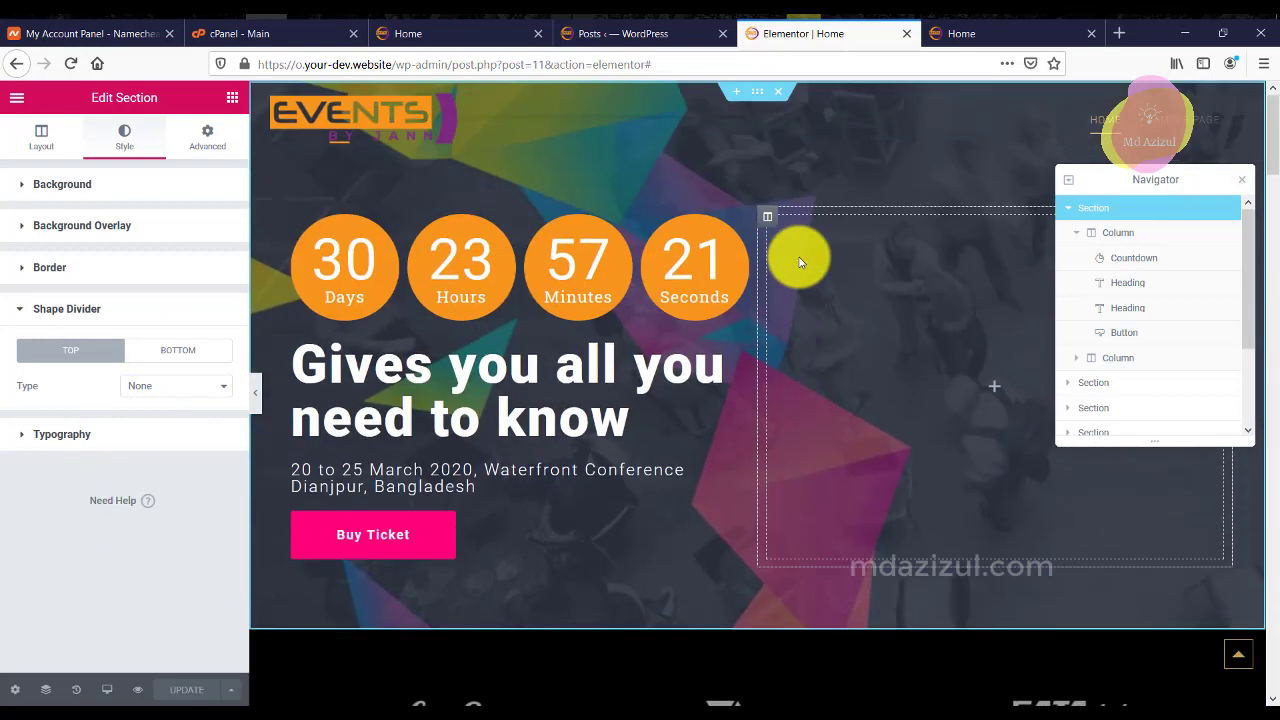
{"action": "scroll", "coordinate": [771, 434], "scroll_direction": "down", "scroll_amount": 2}
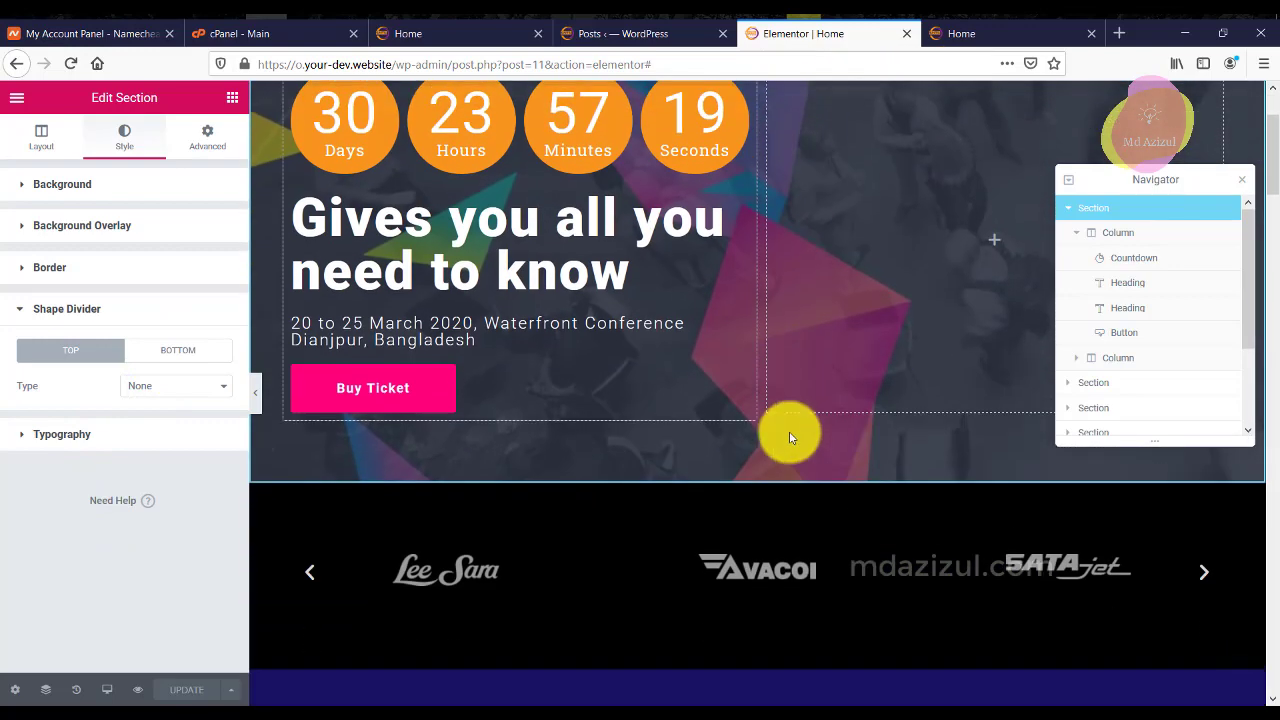
Add a Waves Brush bottom divider to the hero with width 100 and height 60.
{"action": "left_click", "coordinate": [191, 350]}
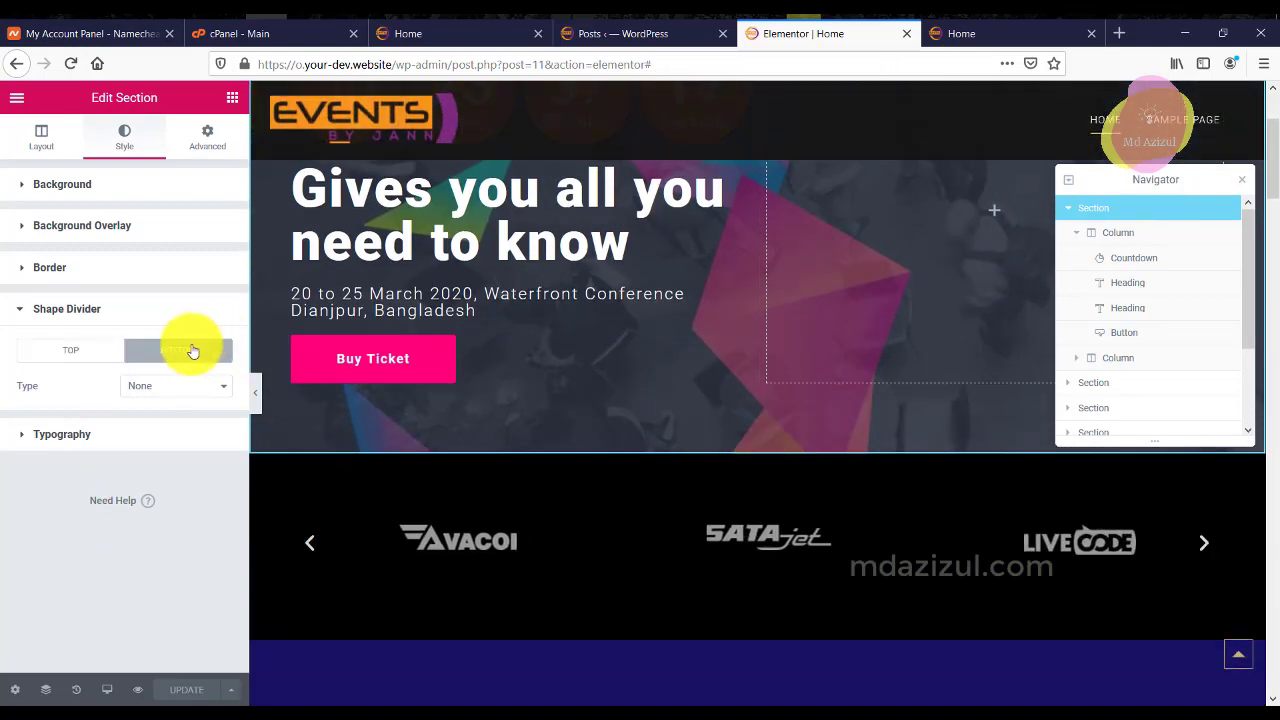
{"action": "left_click", "coordinate": [135, 388]}
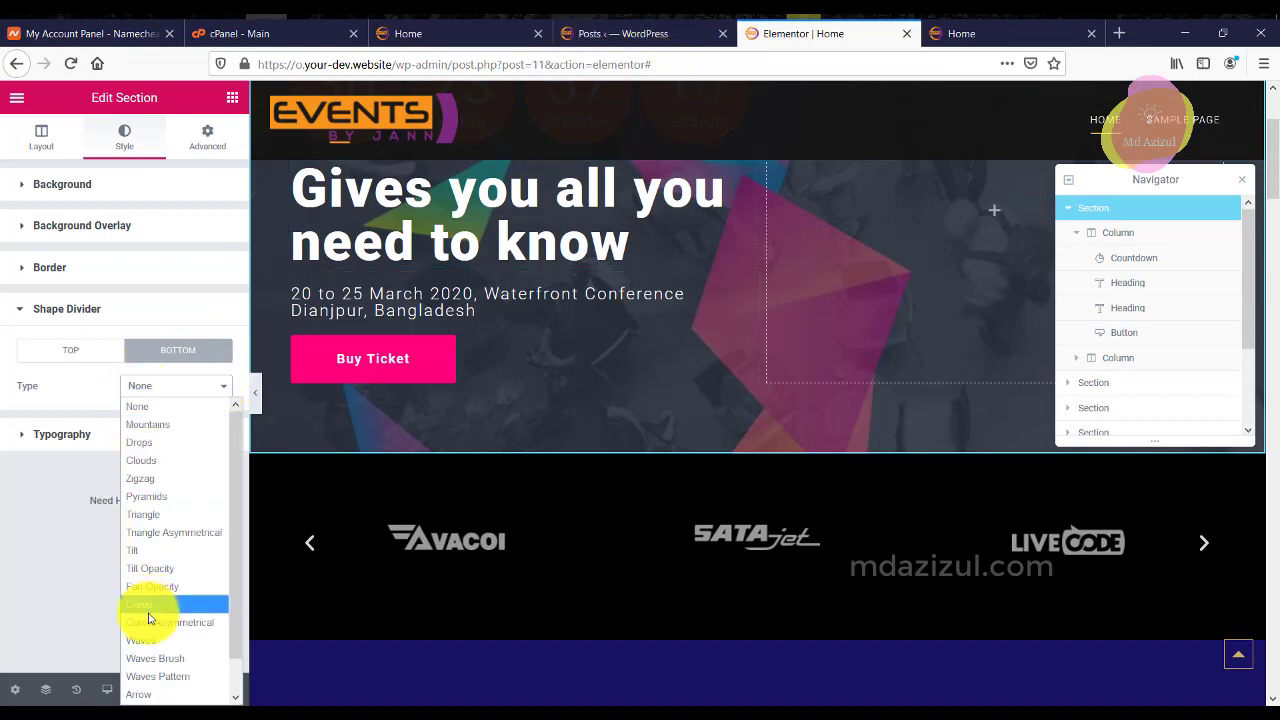
{"action": "left_click", "coordinate": [156, 659]}
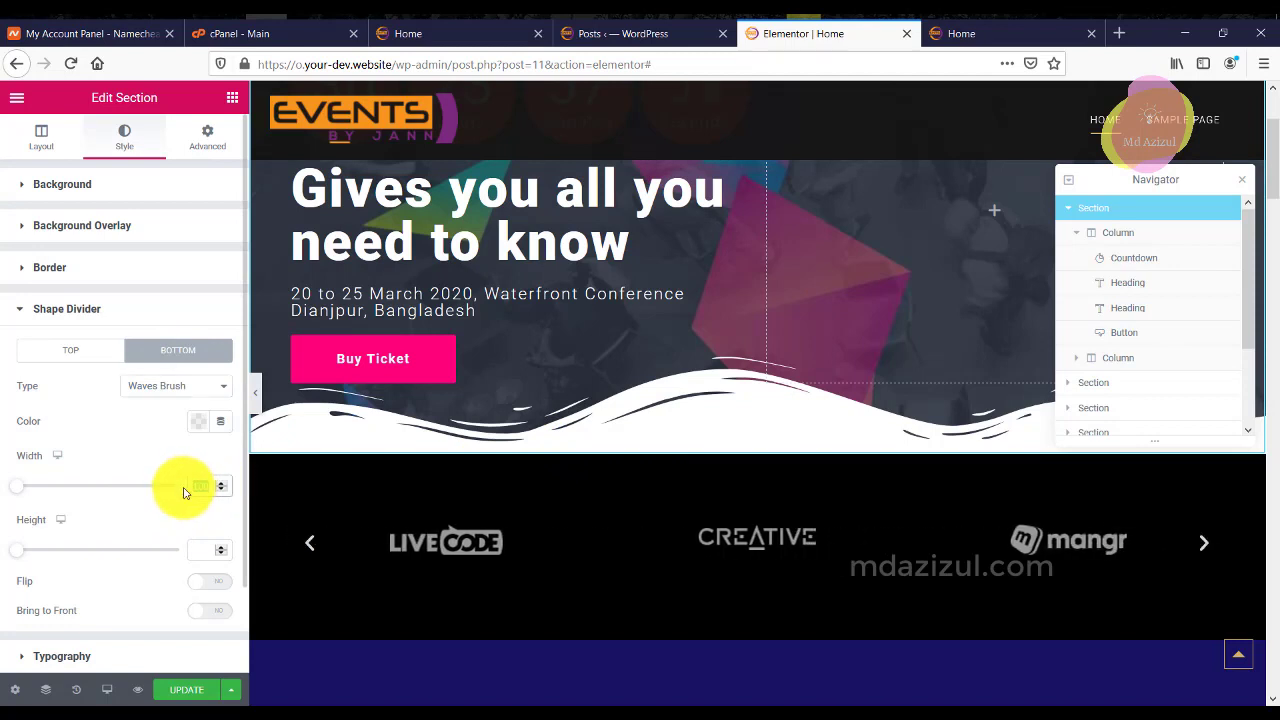
{"action": "type", "text": "30"}
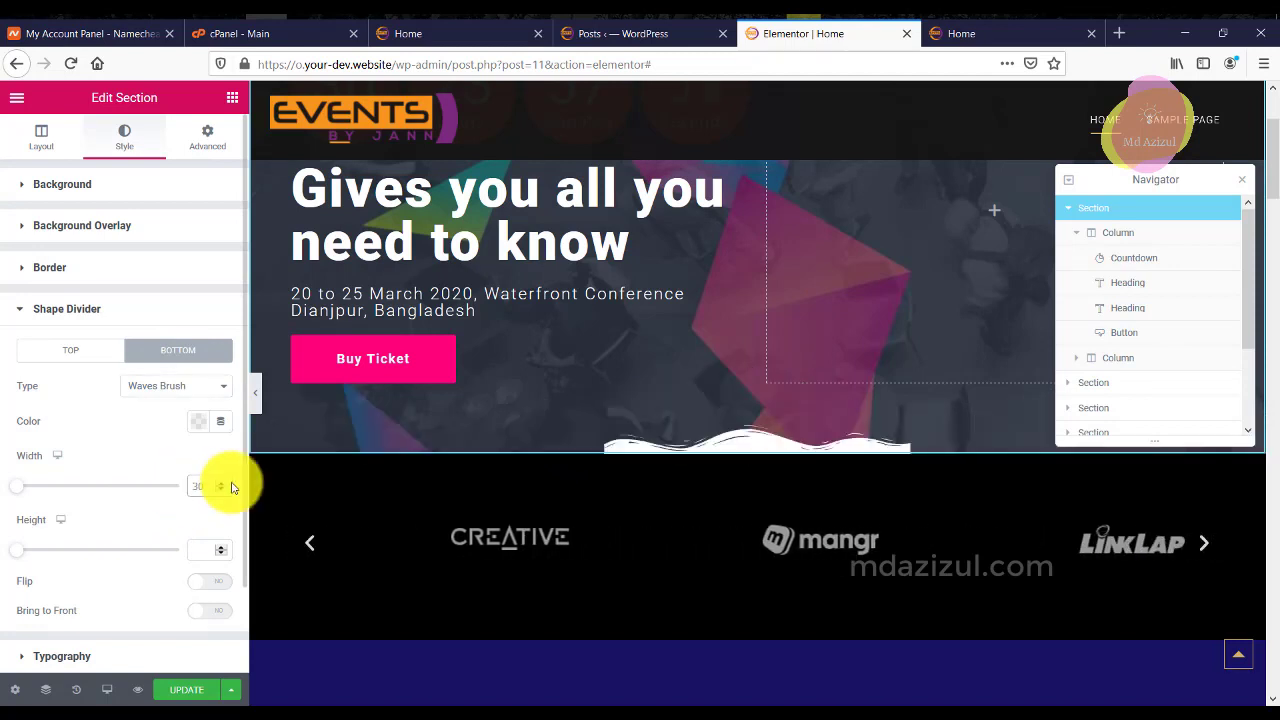
{"action": "type", "text": "100"}
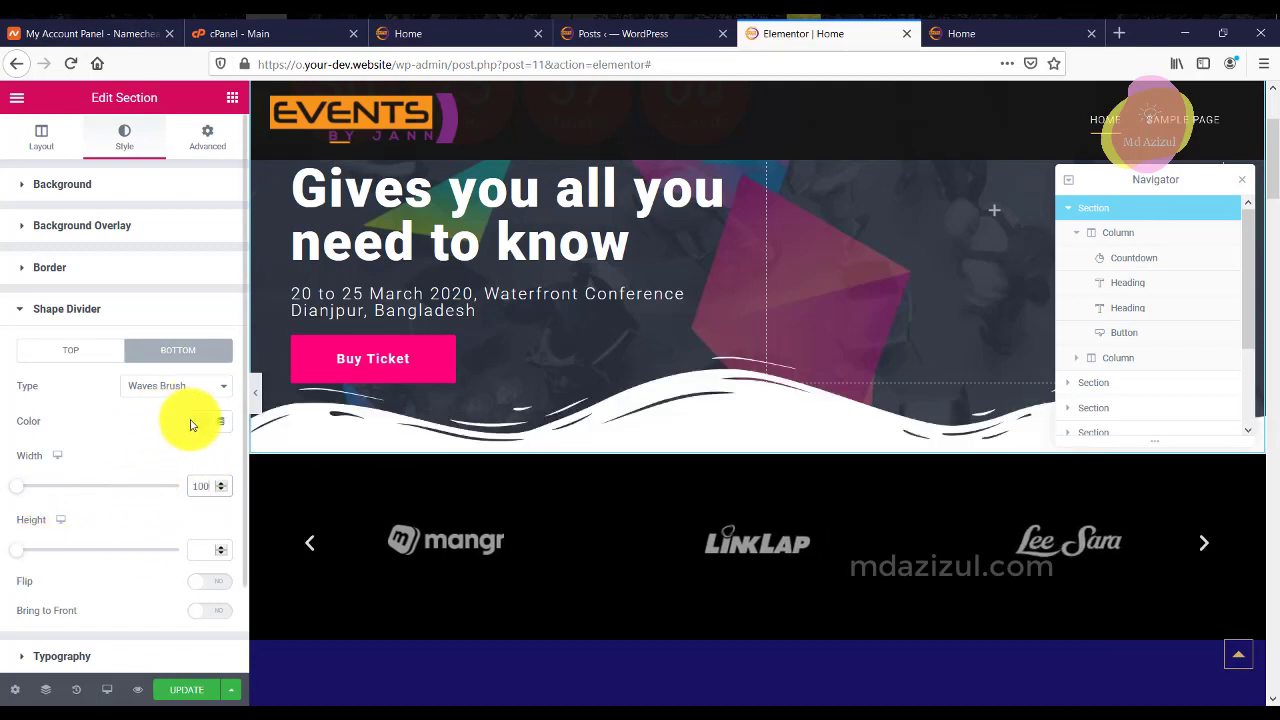
{"action": "left_click", "coordinate": [24, 550]}
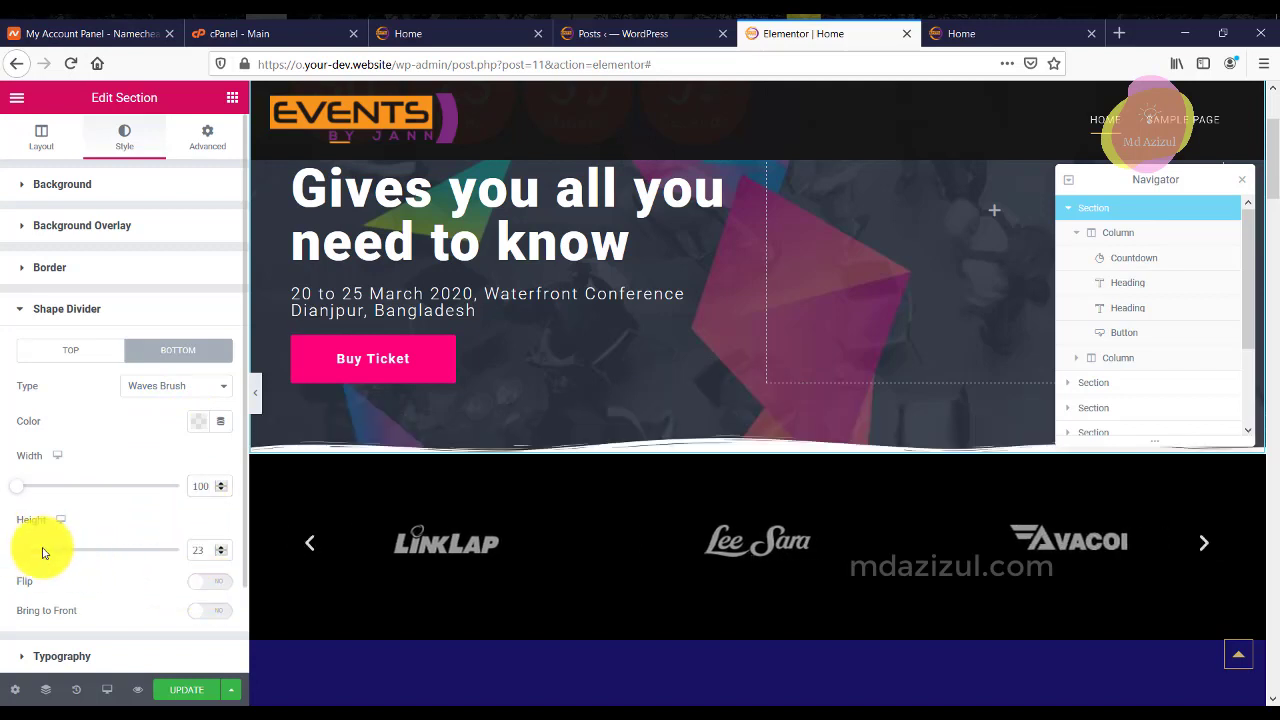
{"action": "mouse_move", "coordinate": [23, 554]}
{"action": "left_mouse_down"}
{"action": "mouse_move", "coordinate": [69, 560]}
{"action": "mouse_move", "coordinate": [44, 559]}
{"action": "left_mouse_up"}
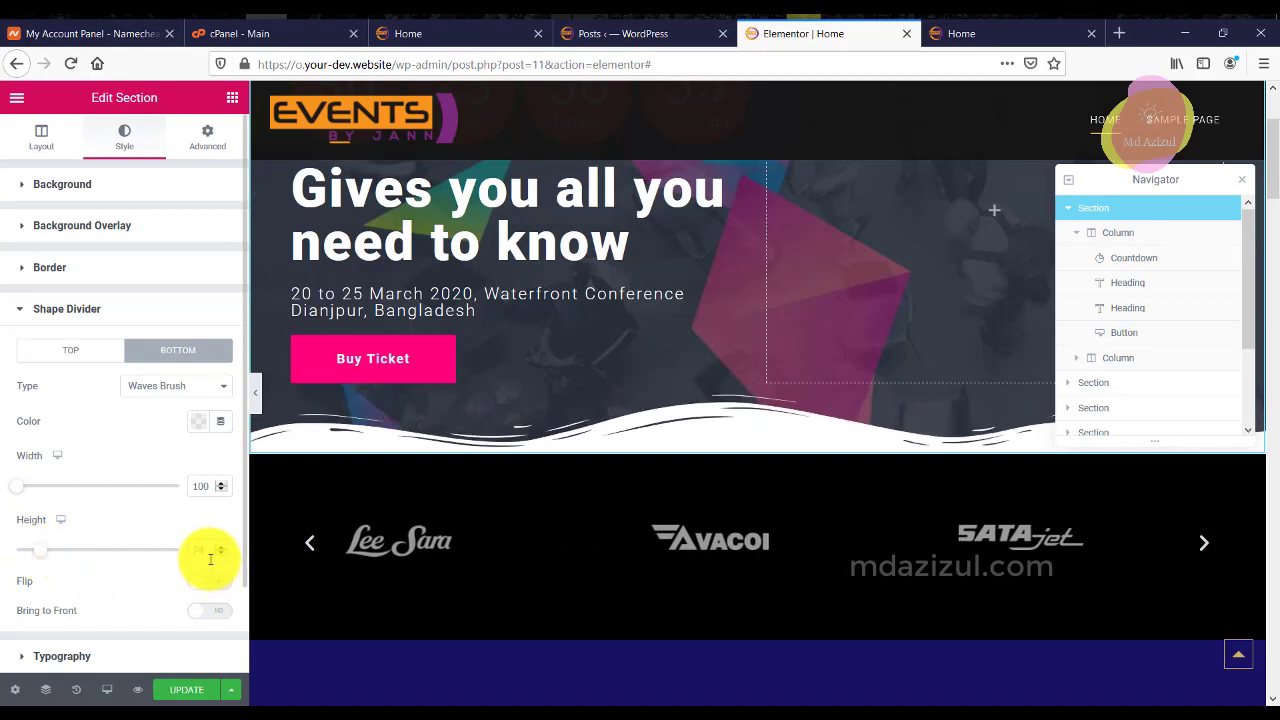
{"action": "key", "text": "BackSpace"}
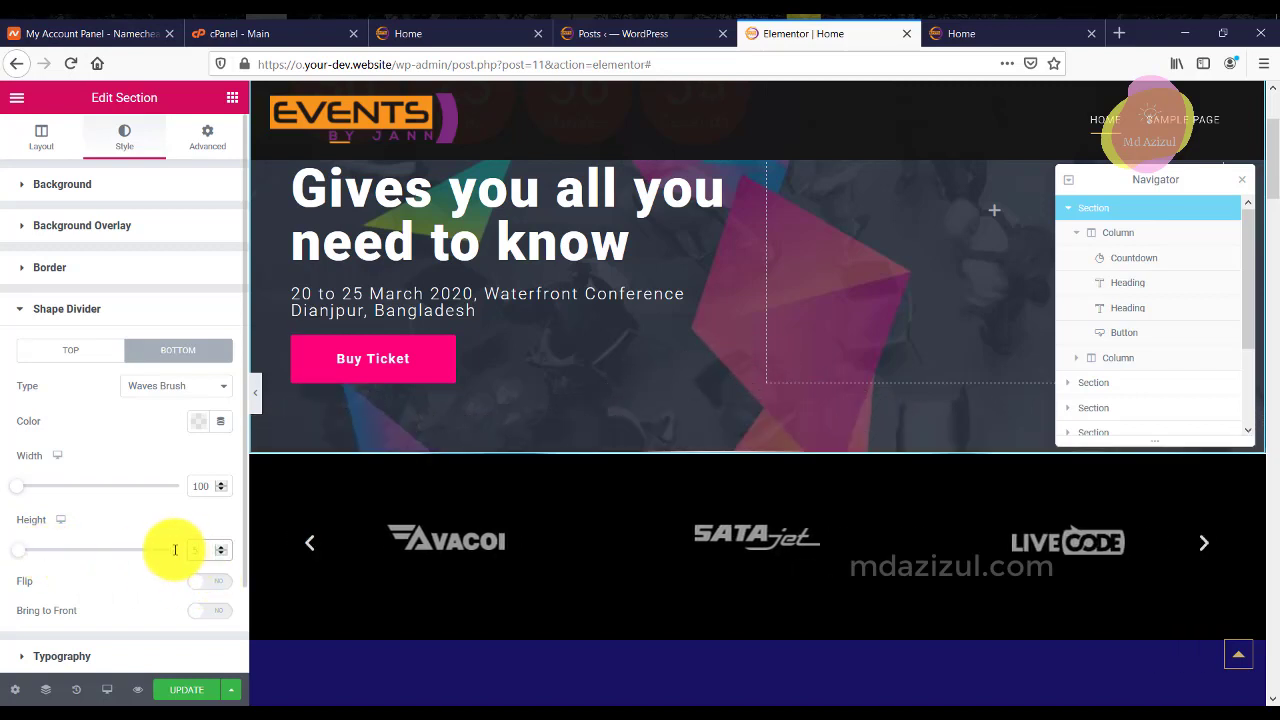
{"action": "type", "text": "50"}
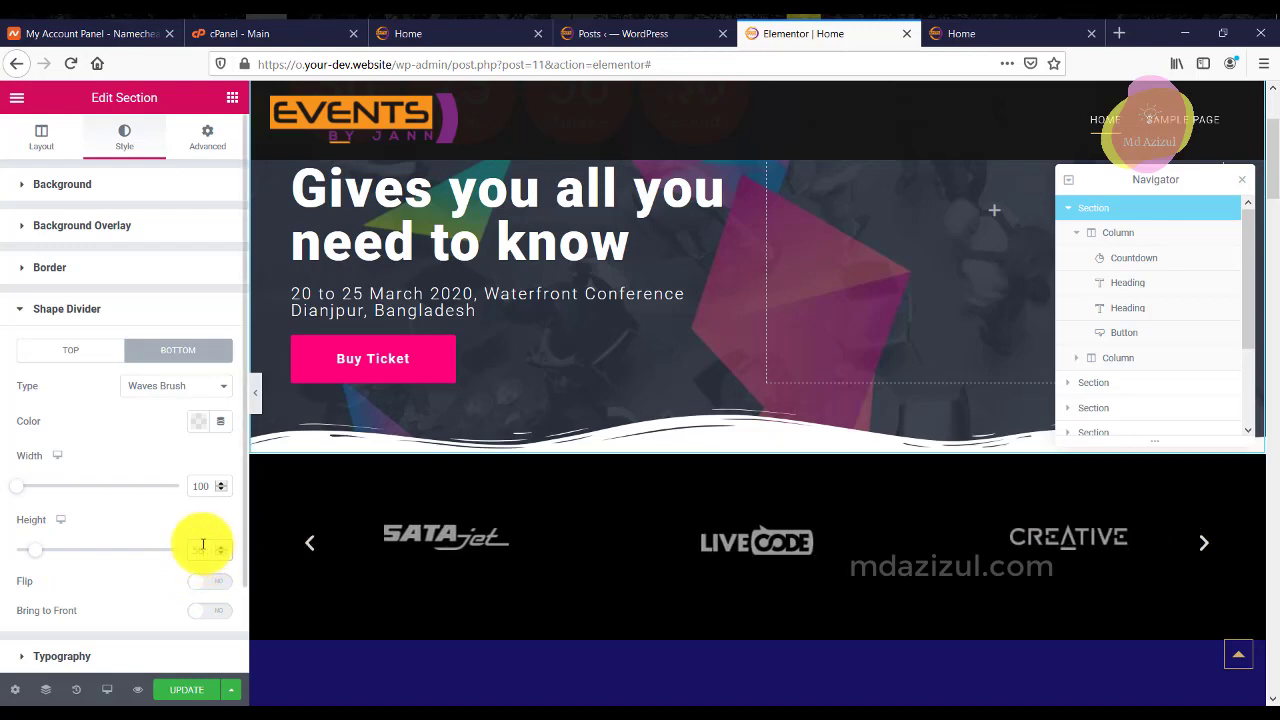
{"action": "type", "text": "60"}
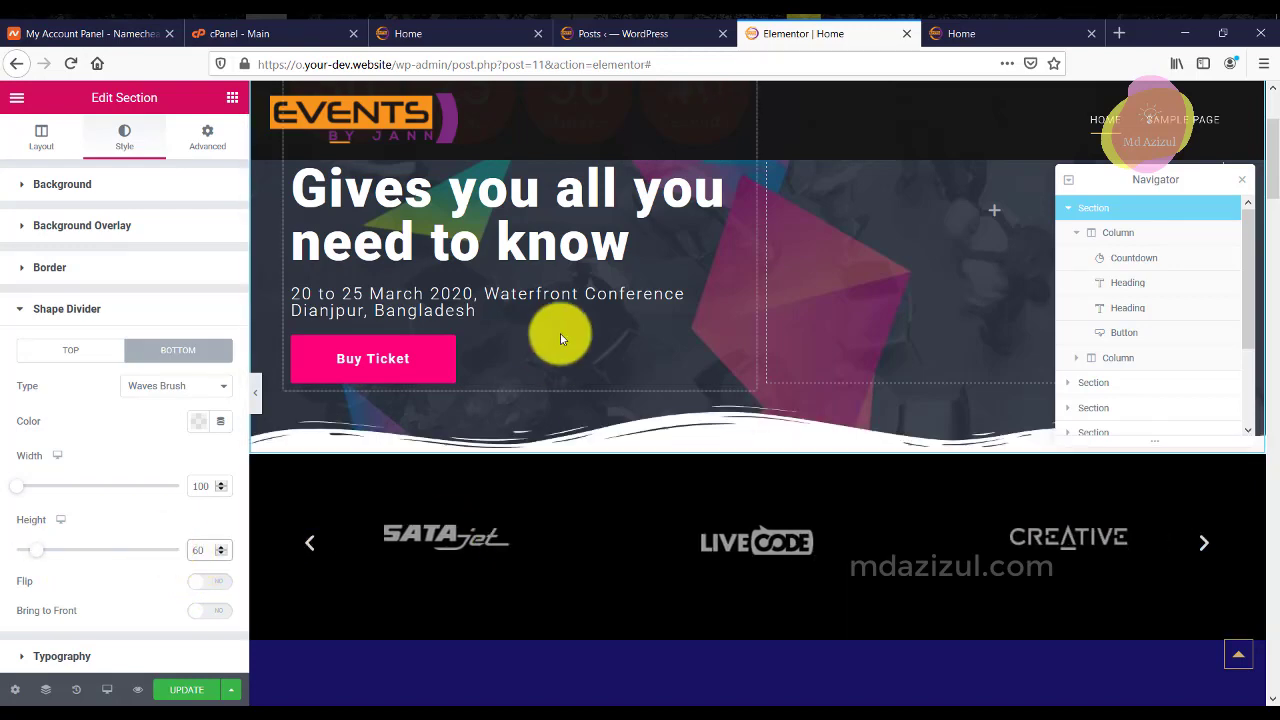
{"action": "scroll", "coordinate": [895, 398], "scroll_direction": "up", "scroll_amount": 3}
{"action": "scroll", "coordinate": [895, 398], "scroll_direction": "down", "scroll_amount": 5}
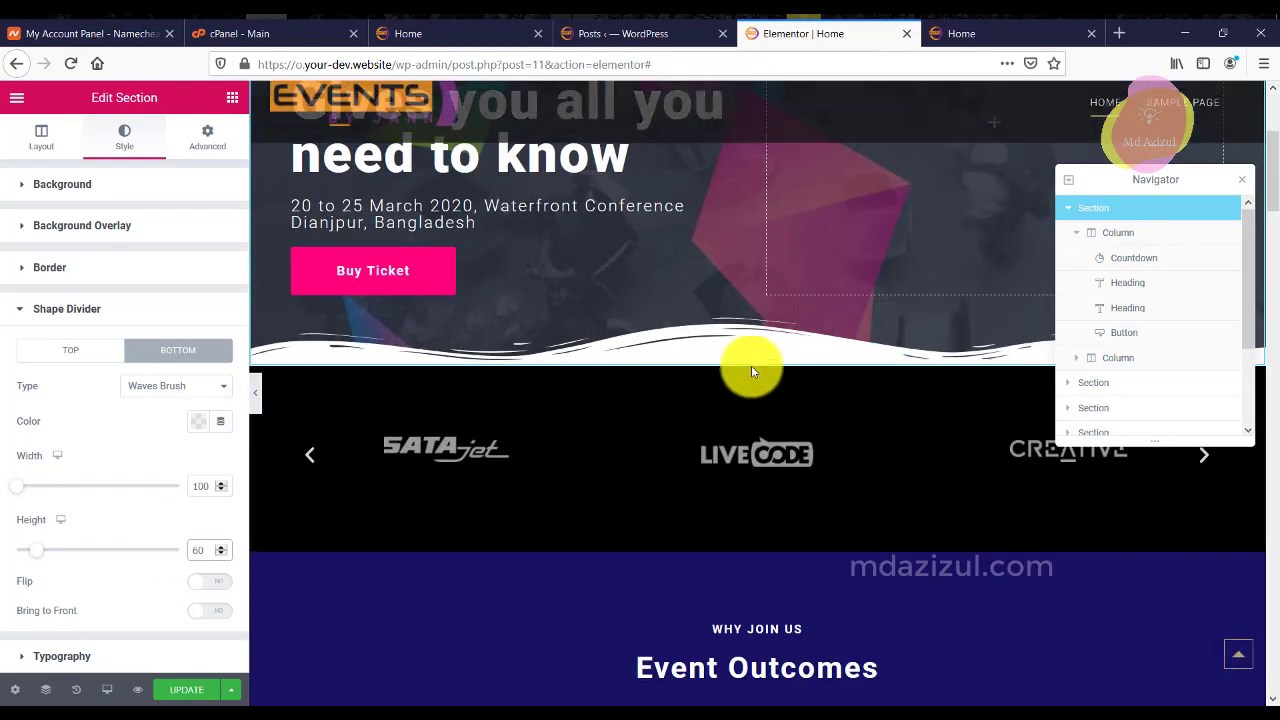
{"action": "scroll", "coordinate": [790, 436], "scroll_direction": "down", "scroll_amount": 3}
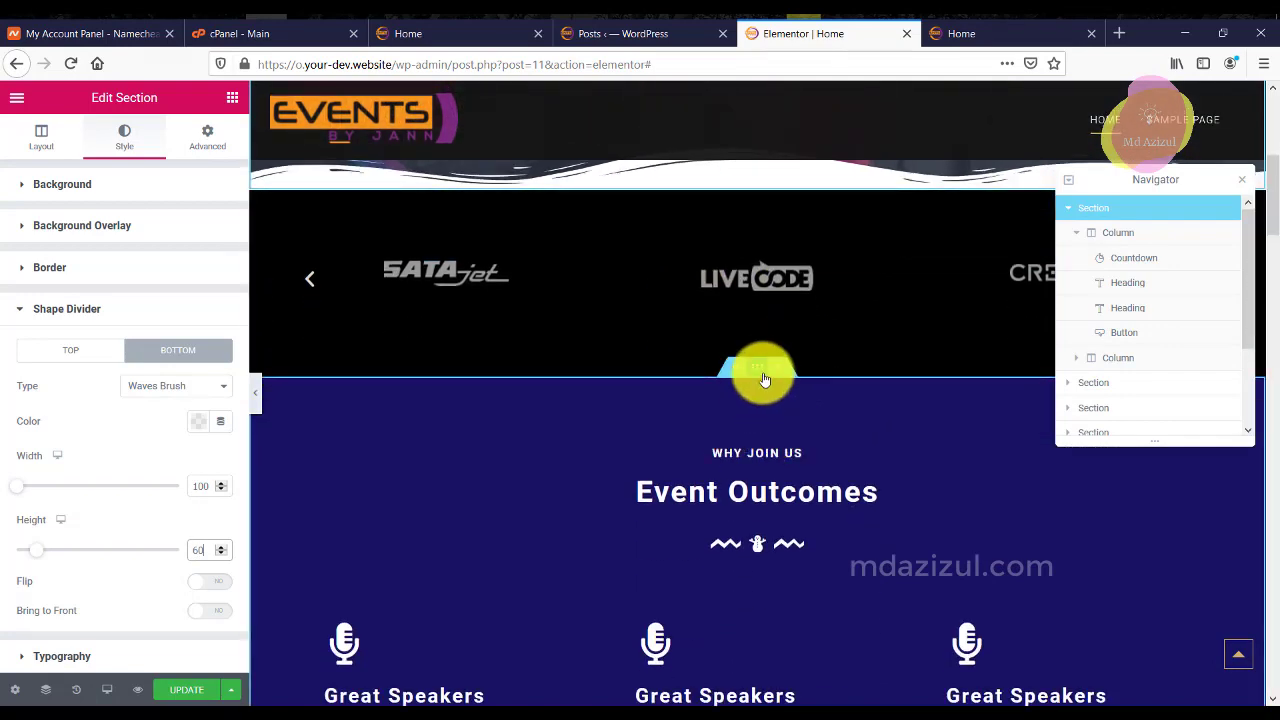
Select the Event Outcomes section and expand its Style > Shape Divider settings.
{"action": "left_click", "coordinate": [758, 372]}
{"action": "scroll", "coordinate": [708, 480], "scroll_direction": "down", "scroll_amount": 3}
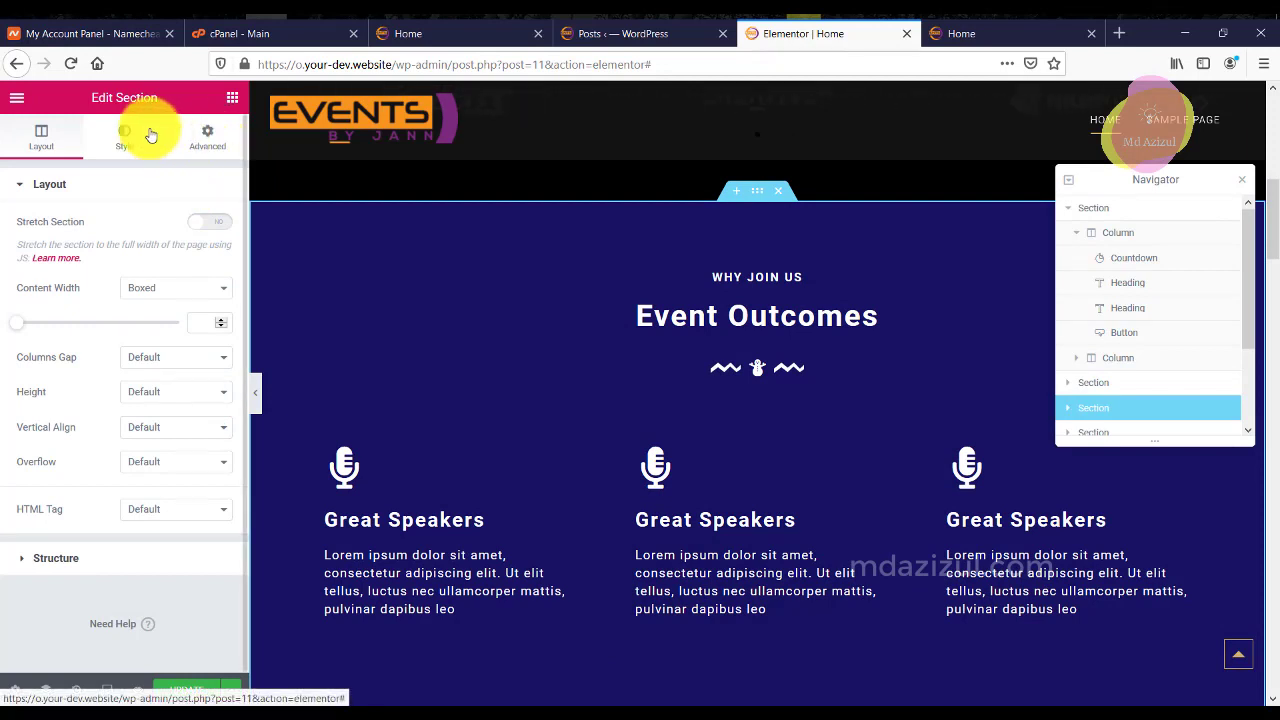
{"action": "left_click", "coordinate": [150, 134]}
{"action": "scroll", "coordinate": [150, 470], "scroll_direction": "down", "scroll_amount": 2}
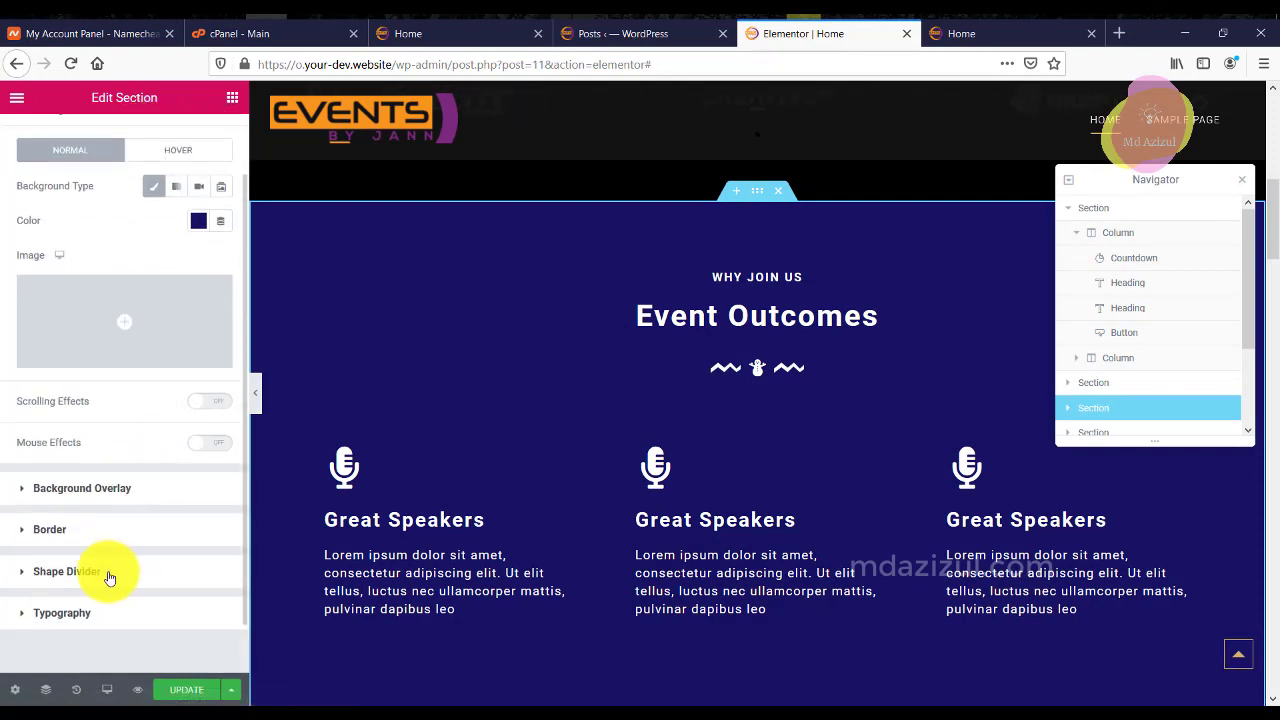
{"action": "left_click", "coordinate": [118, 570]}
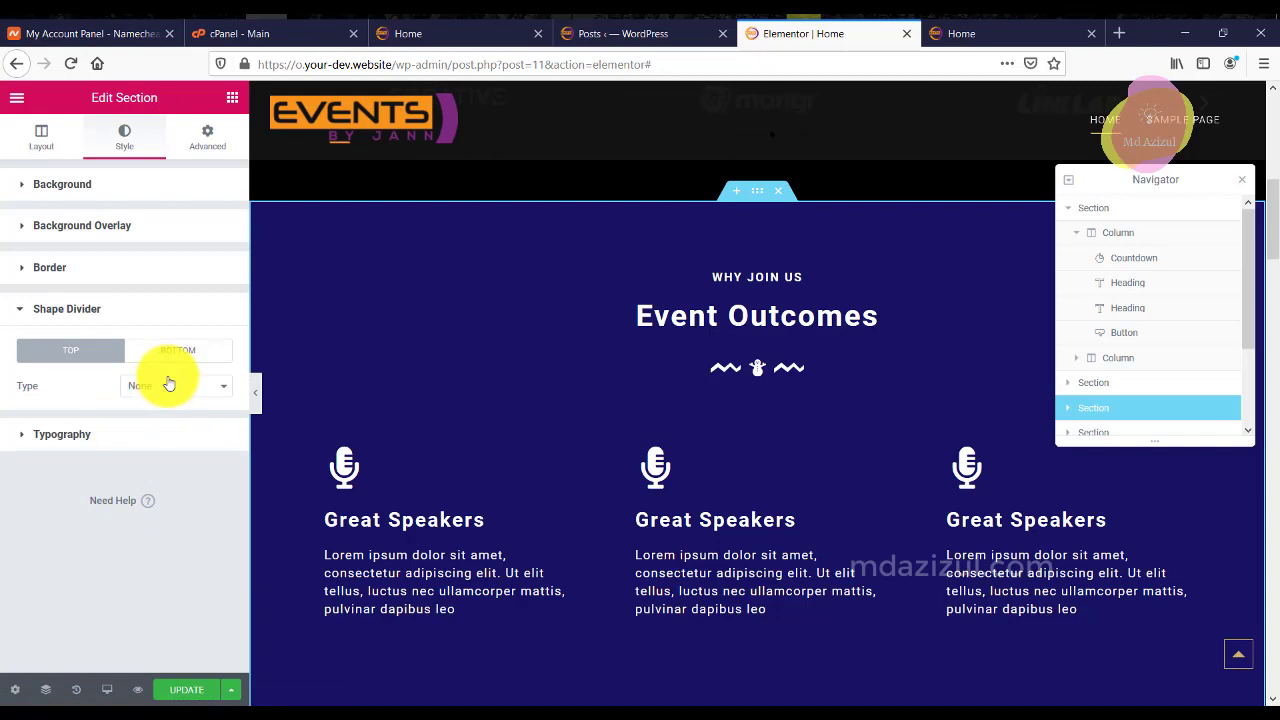
Try Curve, Curve Asymmetrical, Tilt Opacity, Fan Opacity and Tilt as the top divider.
{"action": "left_click", "coordinate": [169, 383]}
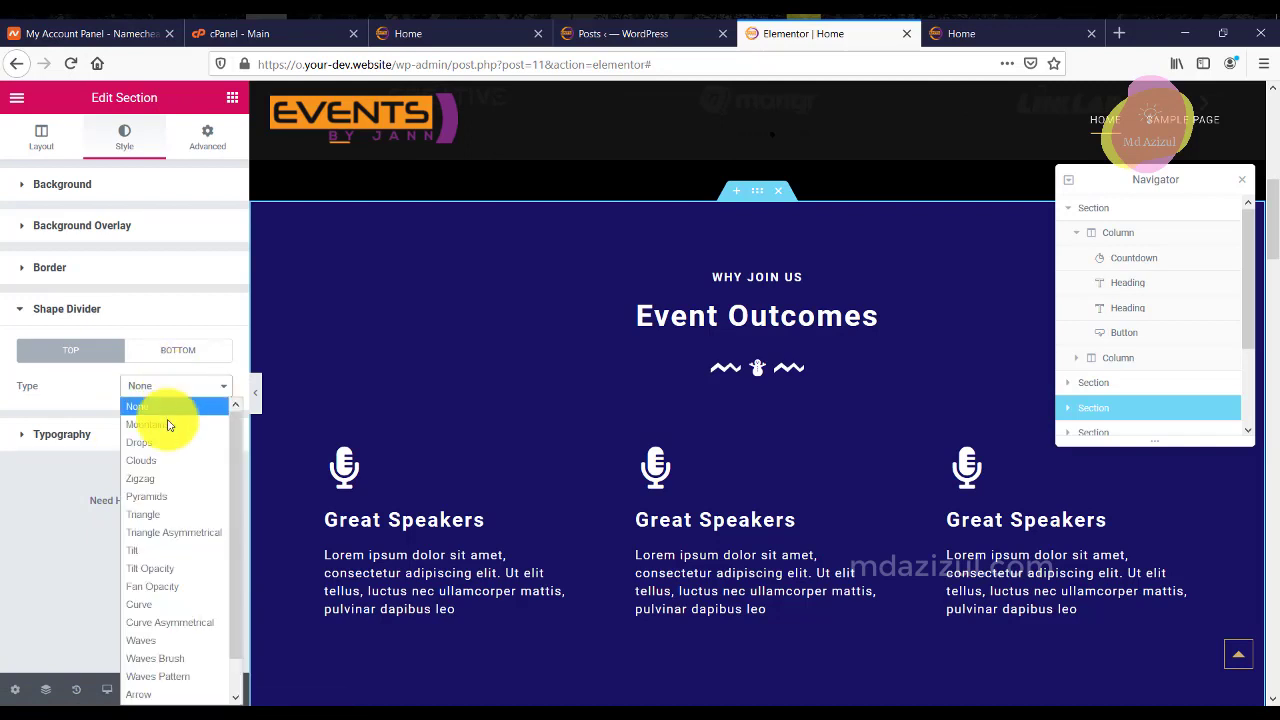
{"action": "left_click", "coordinate": [150, 602]}
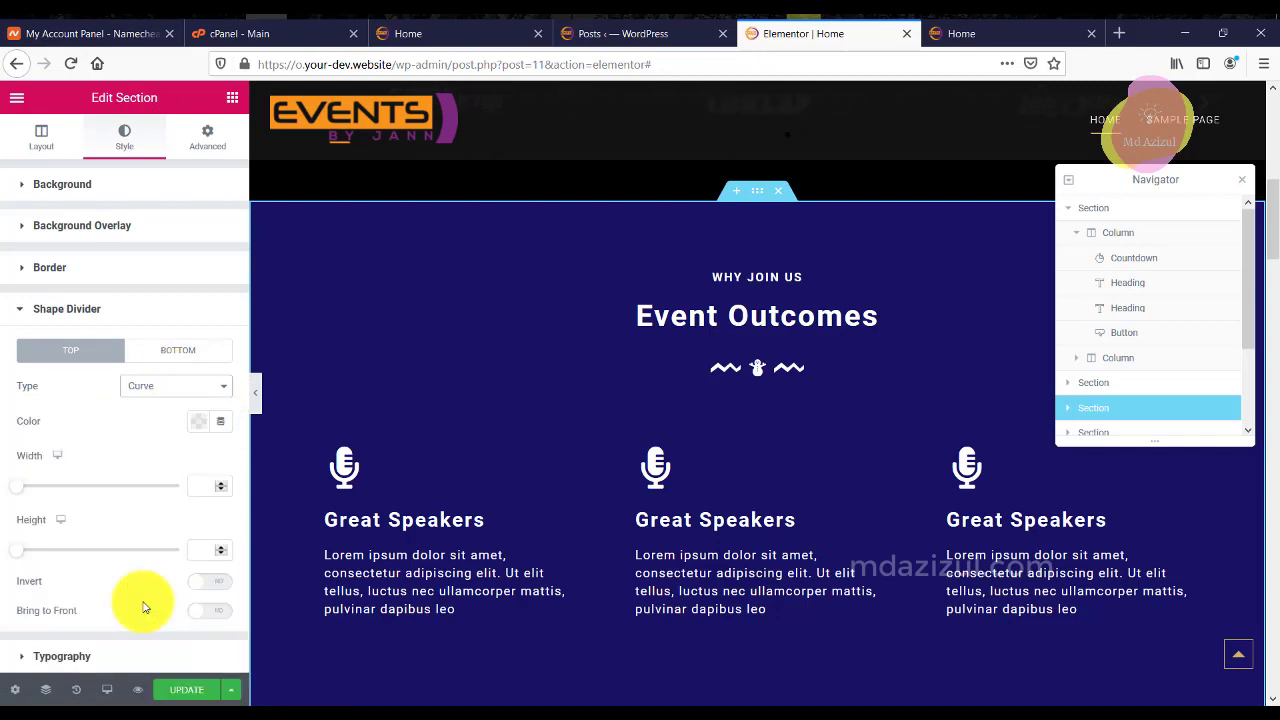
{"action": "left_click", "coordinate": [183, 392]}
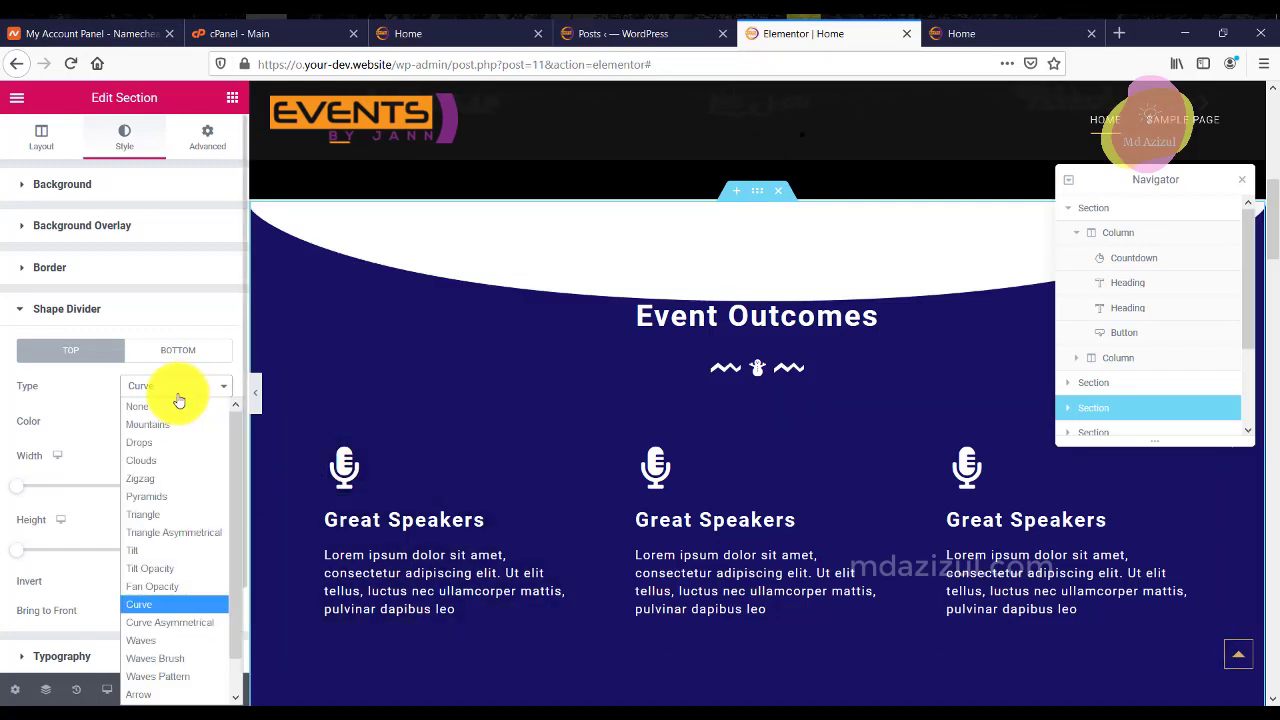
{"action": "left_click", "coordinate": [172, 624]}
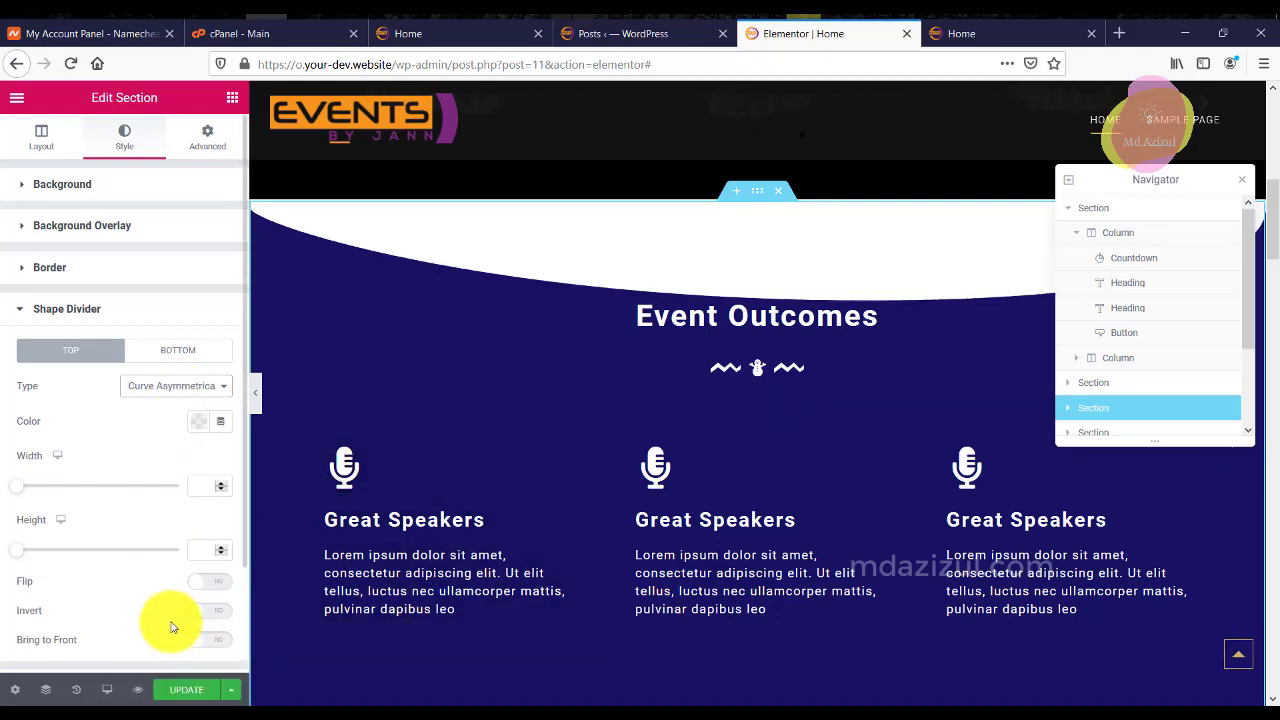
{"action": "left_click", "coordinate": [195, 388]}
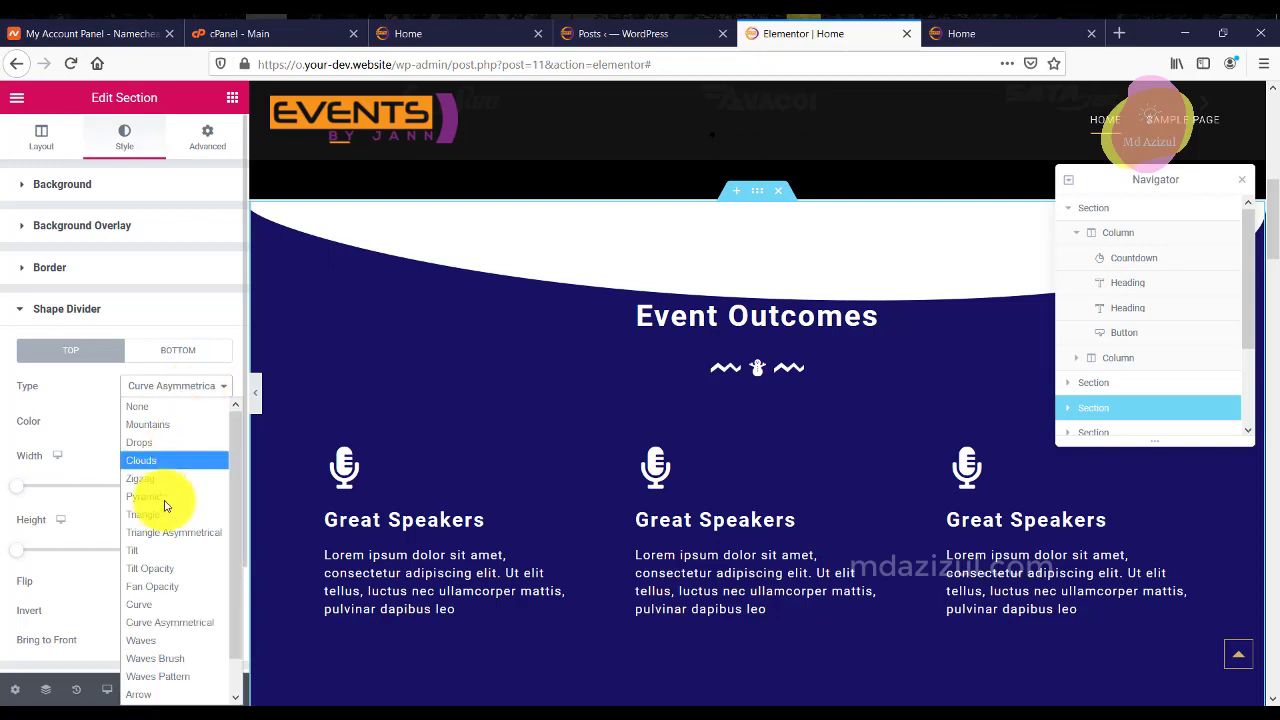
{"action": "left_click", "coordinate": [155, 565]}
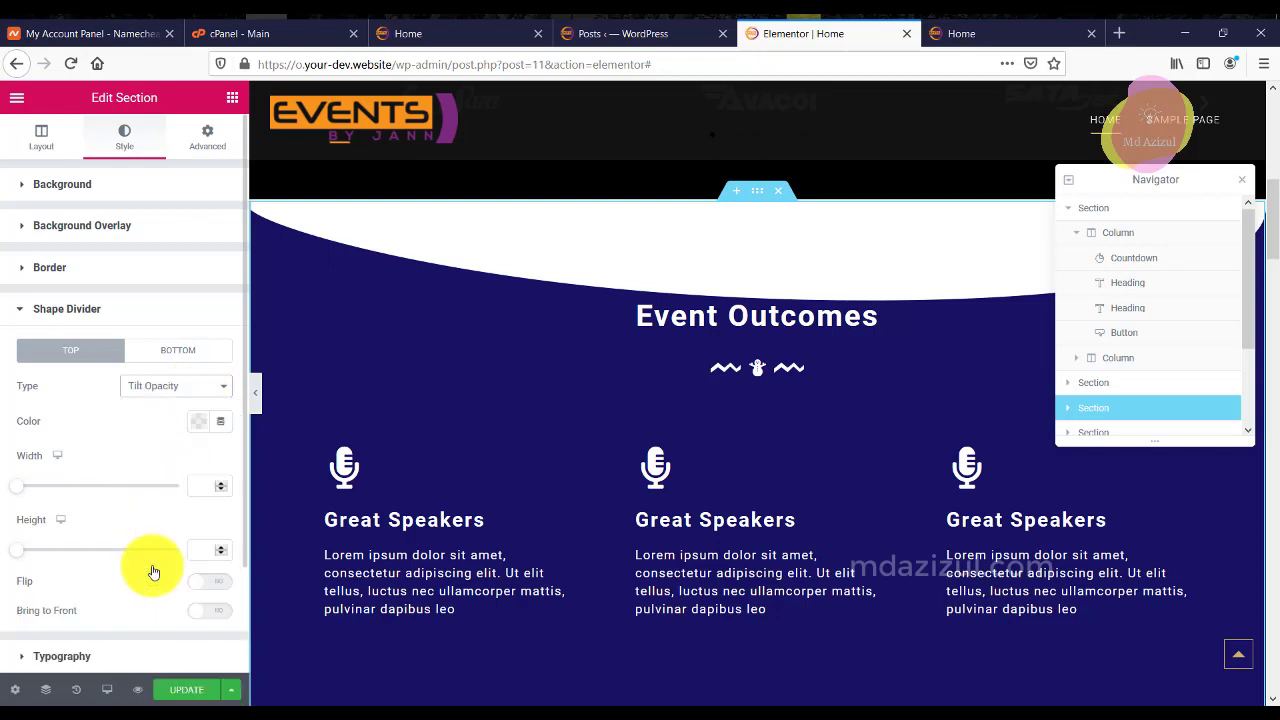
{"action": "left_click", "coordinate": [198, 387]}
{"action": "left_click", "coordinate": [133, 583]}
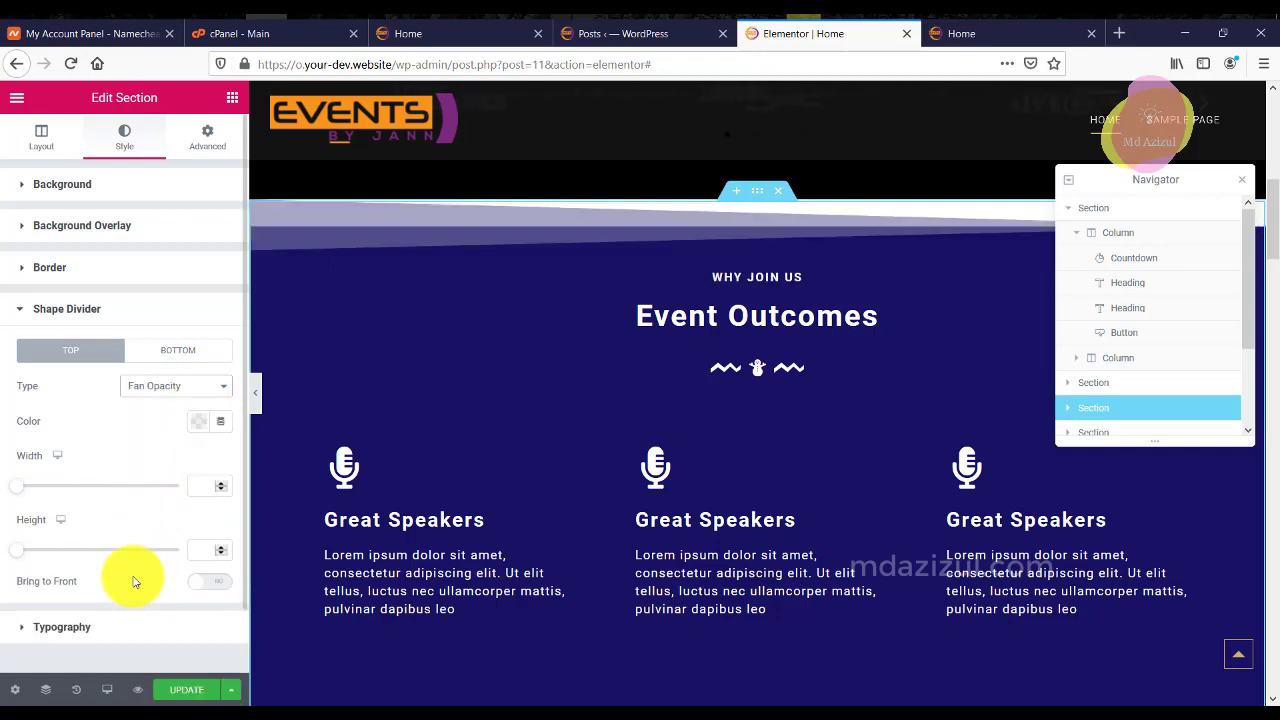
{"action": "left_click", "coordinate": [183, 386]}
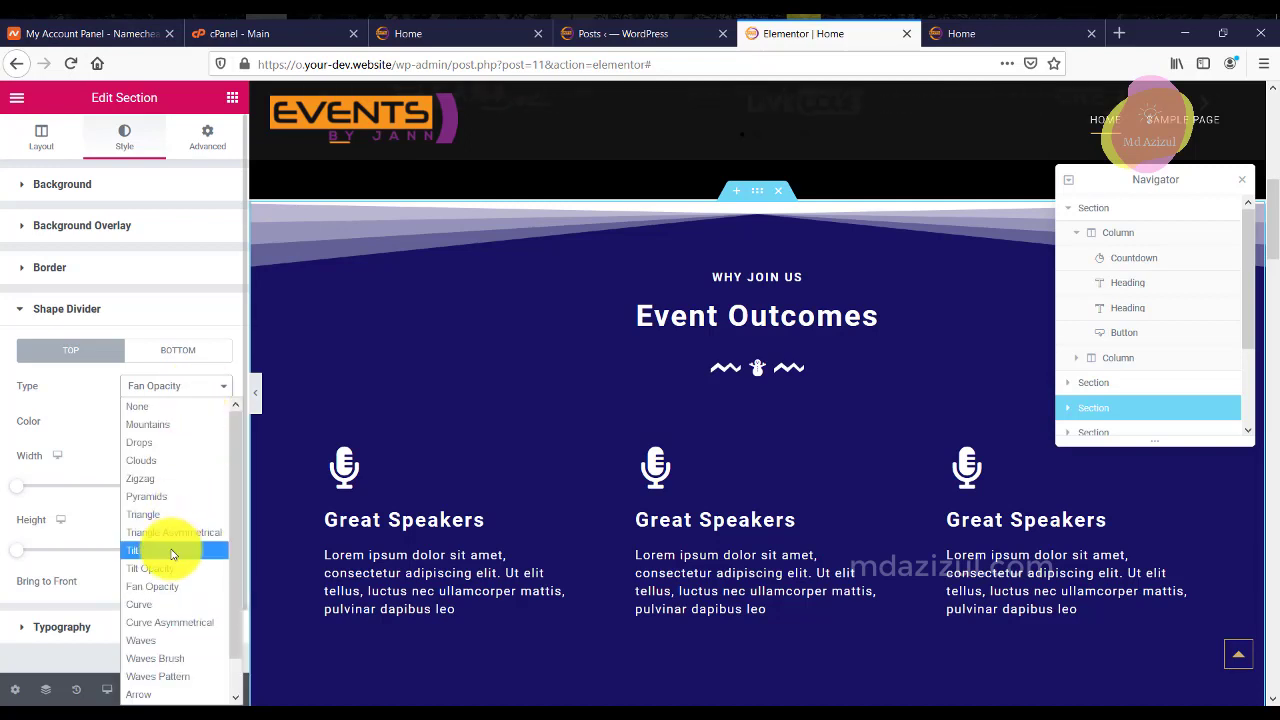
{"action": "left_click", "coordinate": [165, 548]}
After trying Clouds and Pyramids, settle on a Triangle top divider shortened to about 54.
{"action": "left_click", "coordinate": [186, 386]}
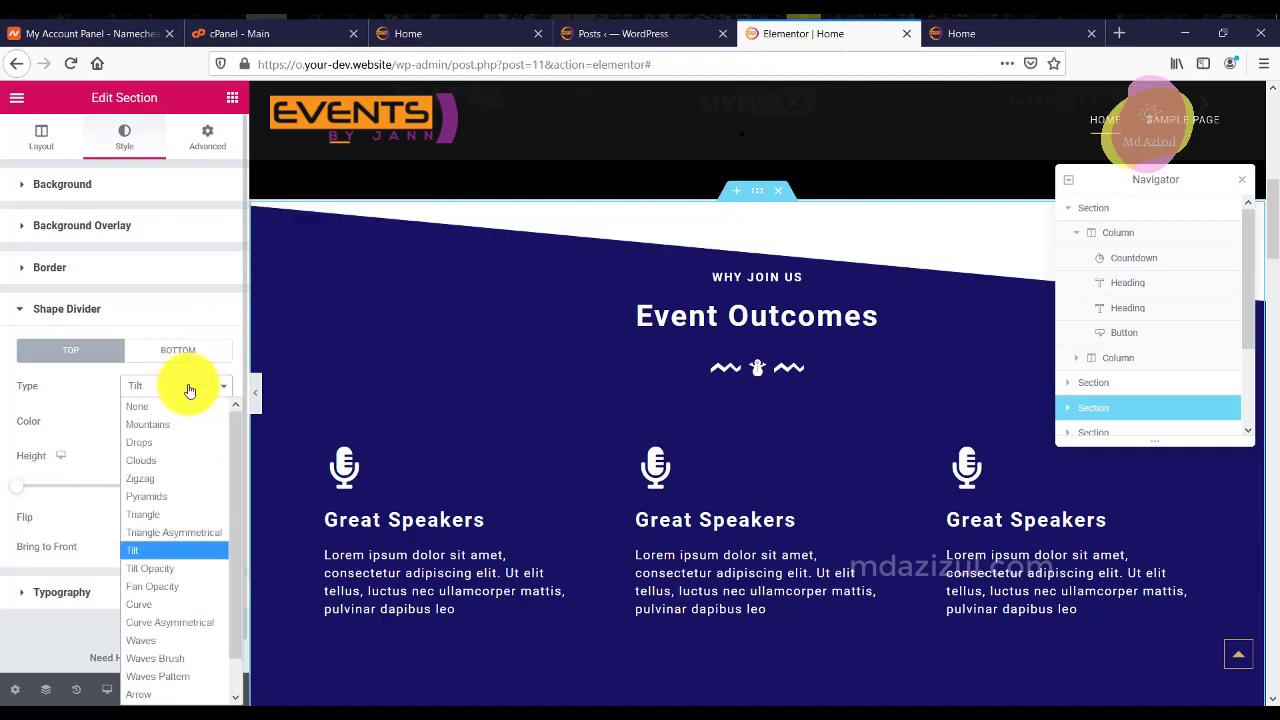
{"action": "left_click", "coordinate": [171, 459]}
{"action": "left_click", "coordinate": [178, 388]}
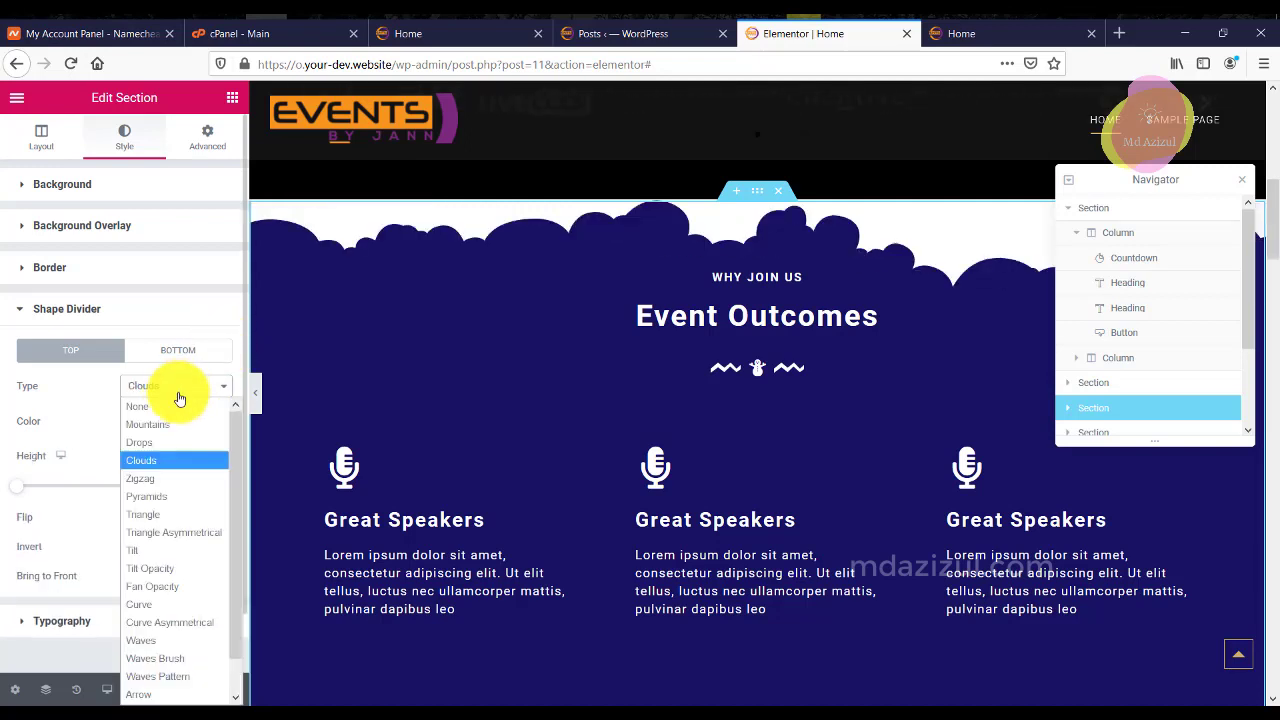
{"action": "left_click", "coordinate": [155, 500]}
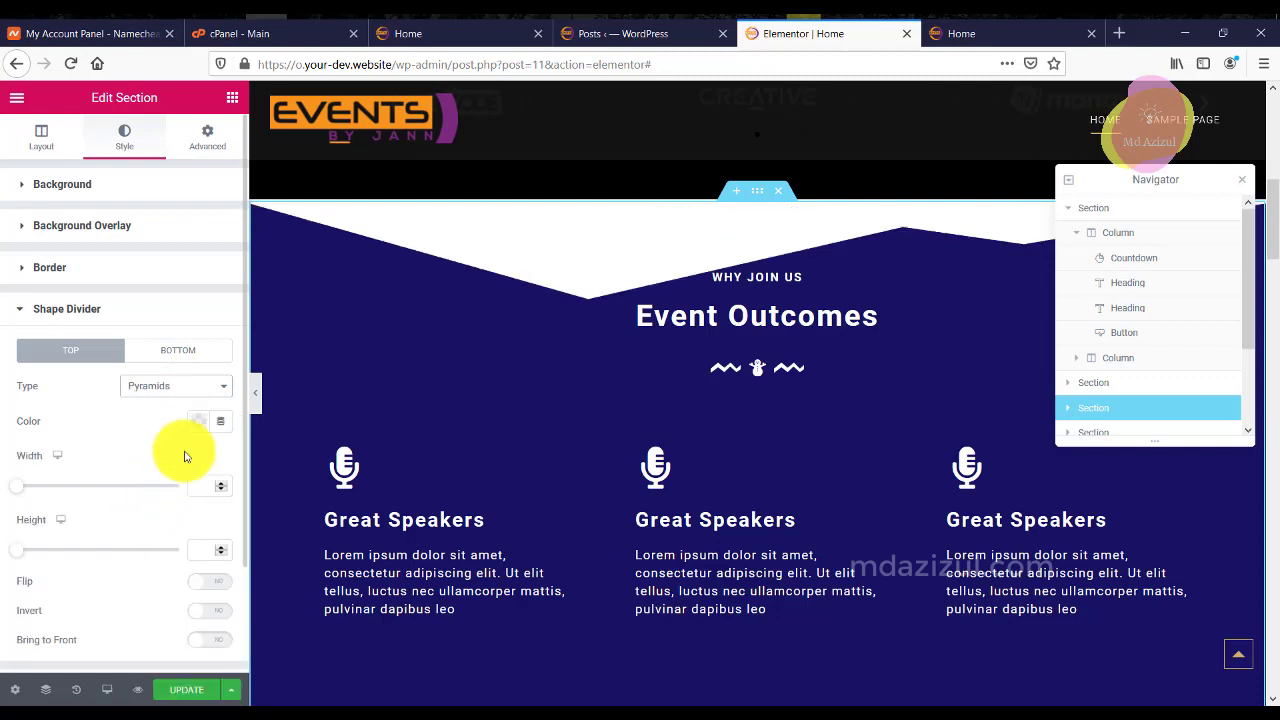
{"action": "left_click", "coordinate": [189, 398]}
{"action": "left_click", "coordinate": [157, 521]}
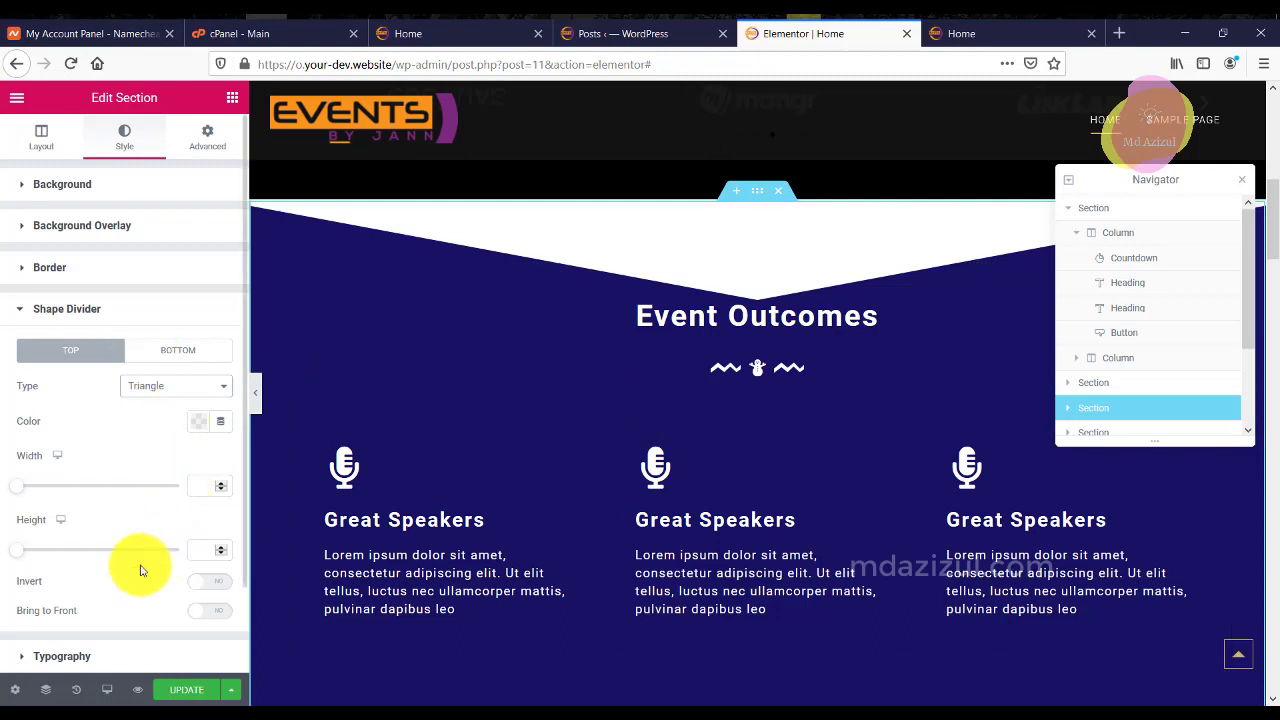
{"action": "mouse_move", "coordinate": [22, 556]}
{"action": "left_mouse_down"}
{"action": "mouse_move", "coordinate": [69, 569]}
{"action": "mouse_move", "coordinate": [40, 572]}
{"action": "left_mouse_up"}
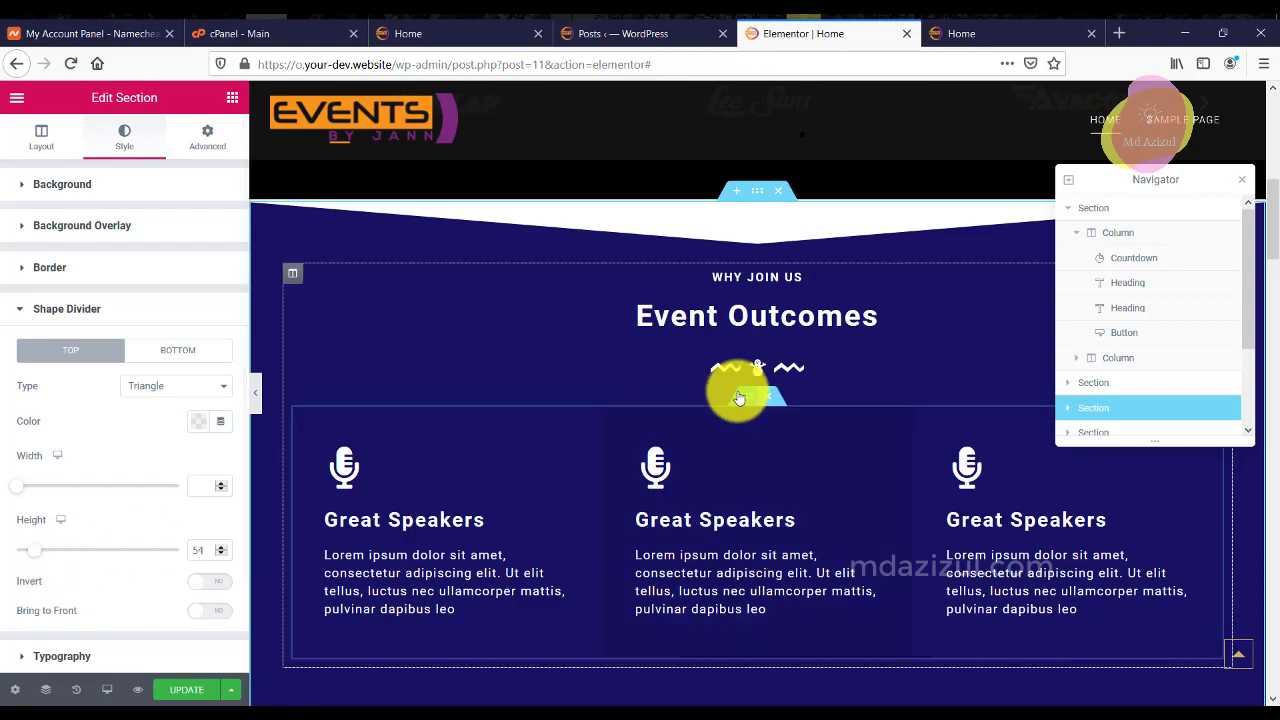
{"action": "scroll", "coordinate": [729, 386], "scroll_direction": "down", "scroll_amount": 2}
{"action": "scroll", "coordinate": [737, 389], "scroll_direction": "up", "scroll_amount": 2}
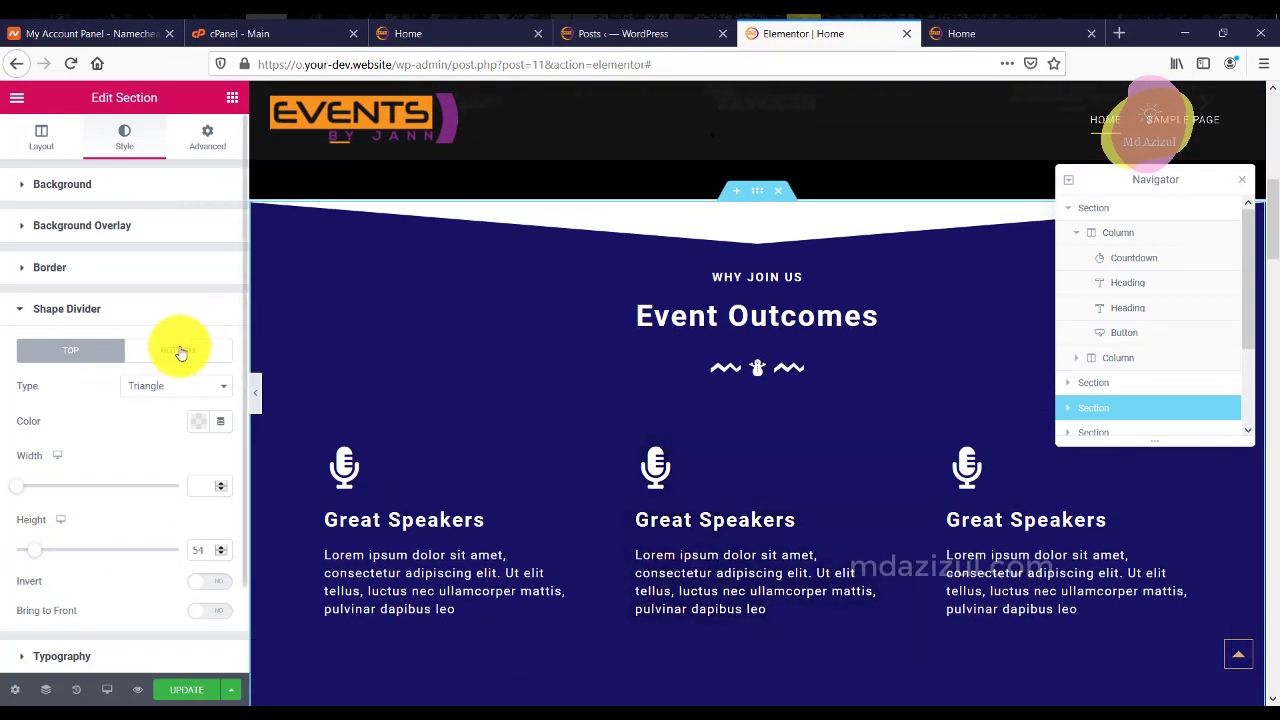
Add a Triangle bottom divider to Event Outcomes with height 51.
{"action": "left_click", "coordinate": [180, 353]}
{"action": "left_click", "coordinate": [166, 388]}
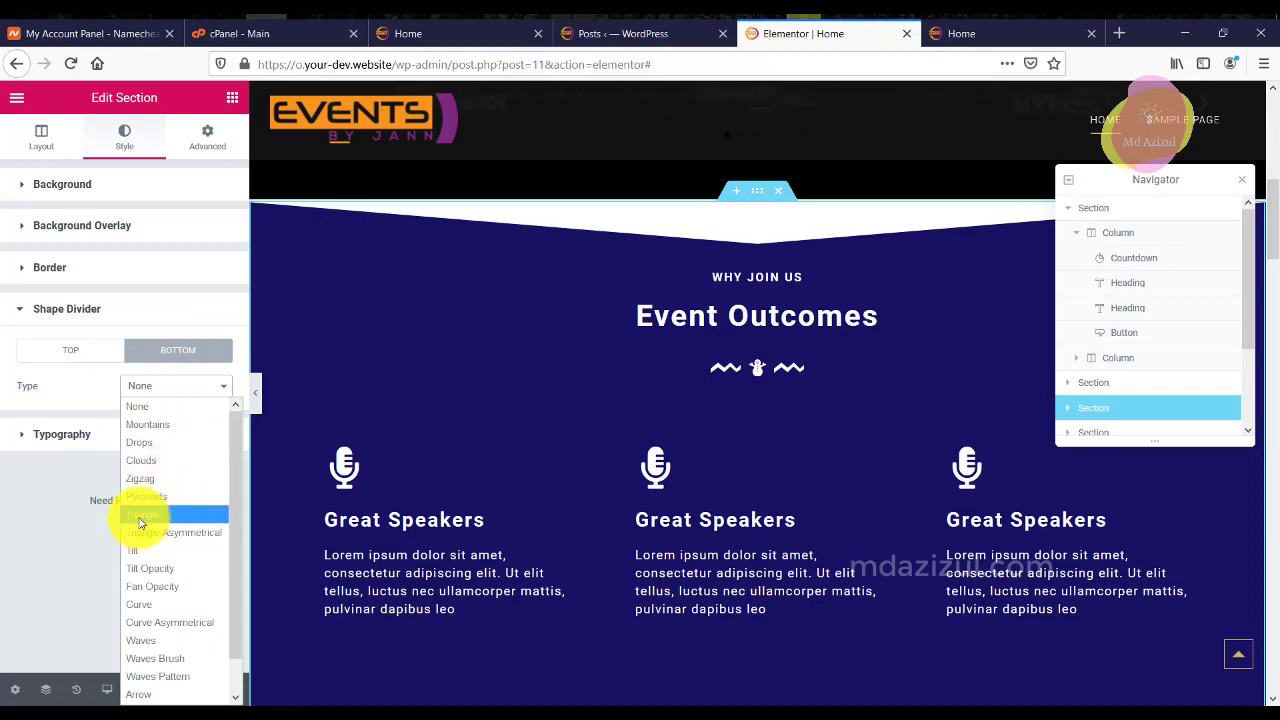
{"action": "left_click", "coordinate": [140, 515]}
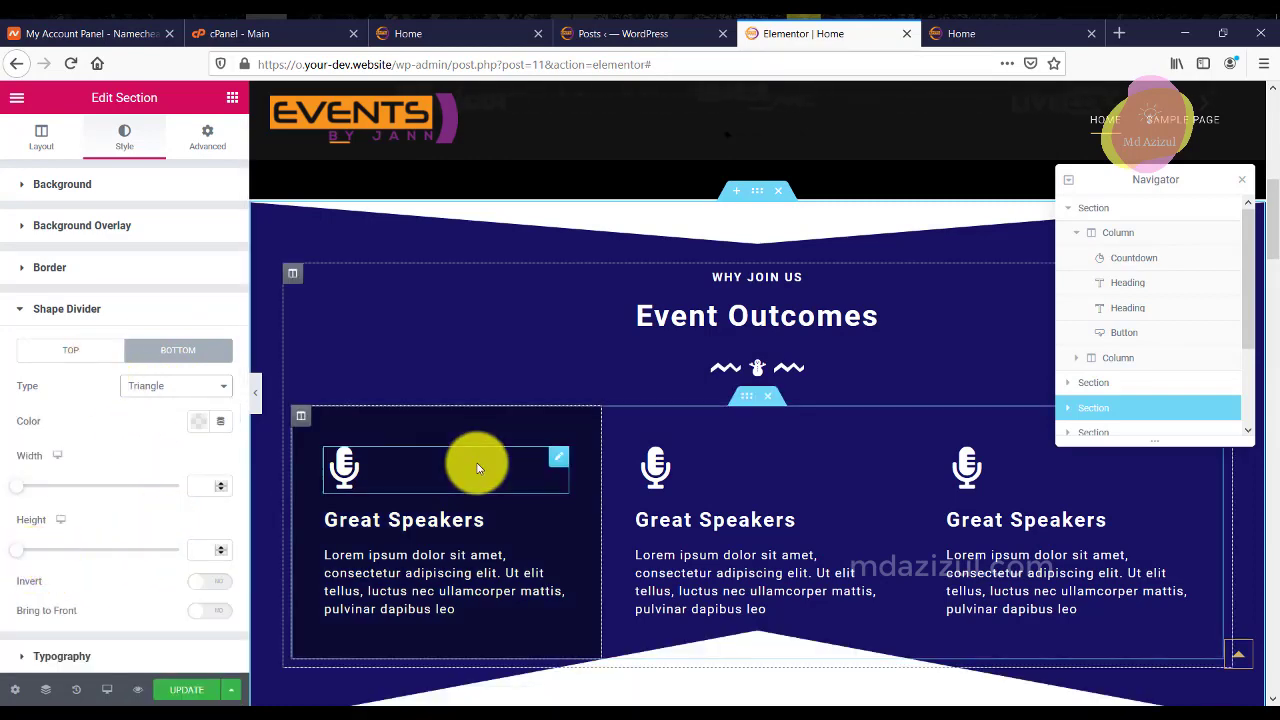
{"action": "scroll", "coordinate": [477, 460], "scroll_direction": "down", "scroll_amount": 2}
{"action": "left_click_drag", "start_coordinate": [21, 556], "coordinate": [37, 561]}
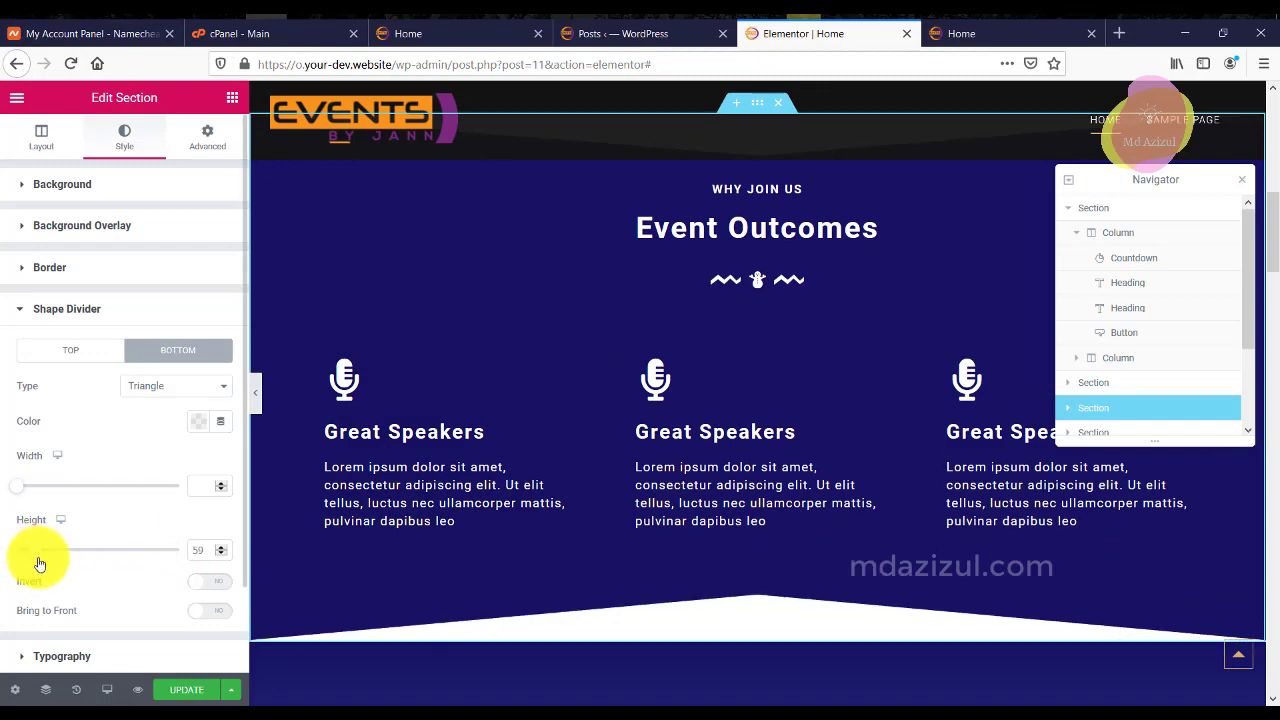
{"action": "scroll", "coordinate": [677, 533], "scroll_direction": "up", "scroll_amount": 5}
{"action": "scroll", "coordinate": [786, 380], "scroll_direction": "down", "scroll_amount": 5}
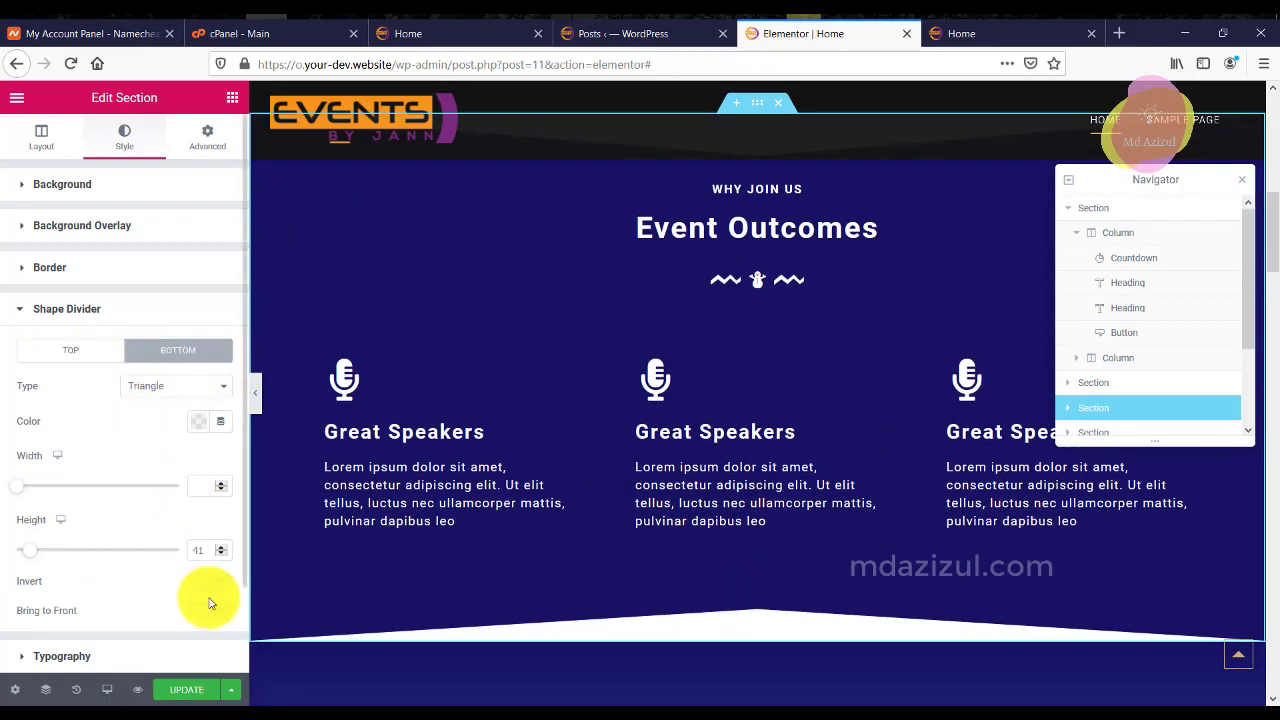
{"action": "type", "text": "51"}
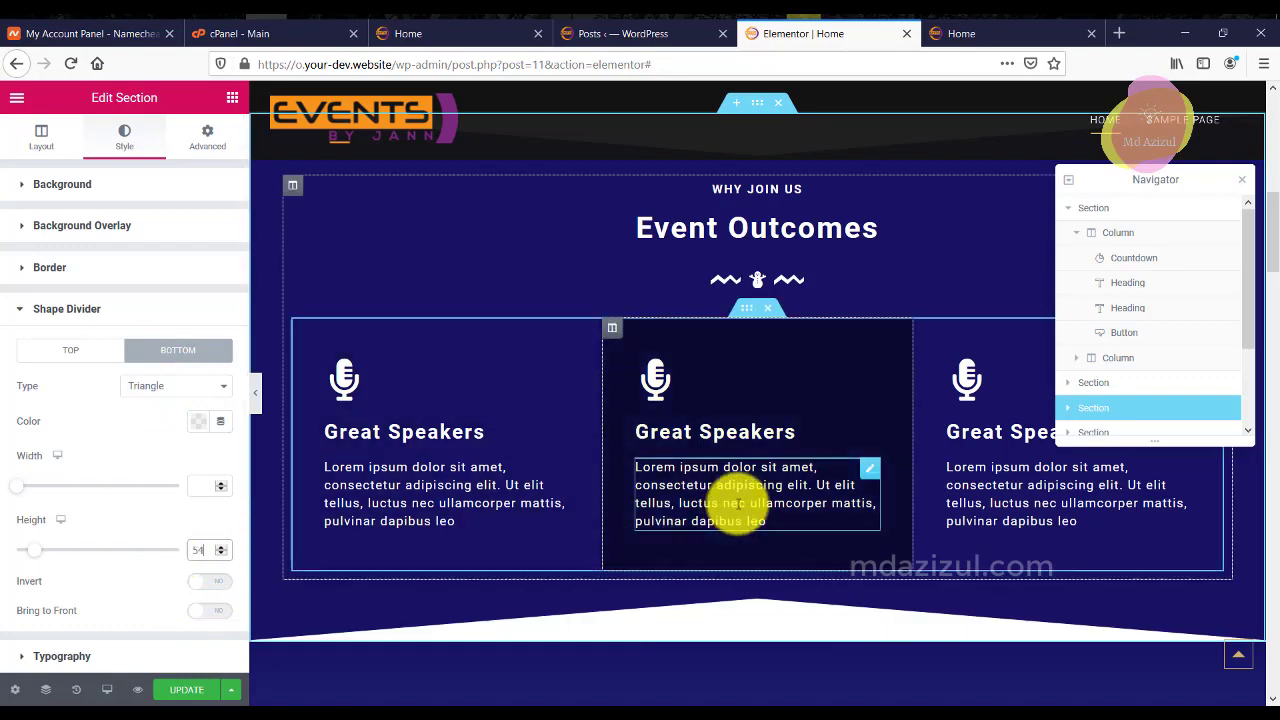
{"action": "scroll", "coordinate": [790, 480], "scroll_direction": "up", "scroll_amount": 3}
{"action": "scroll", "coordinate": [837, 461], "scroll_direction": "down", "scroll_amount": 4}
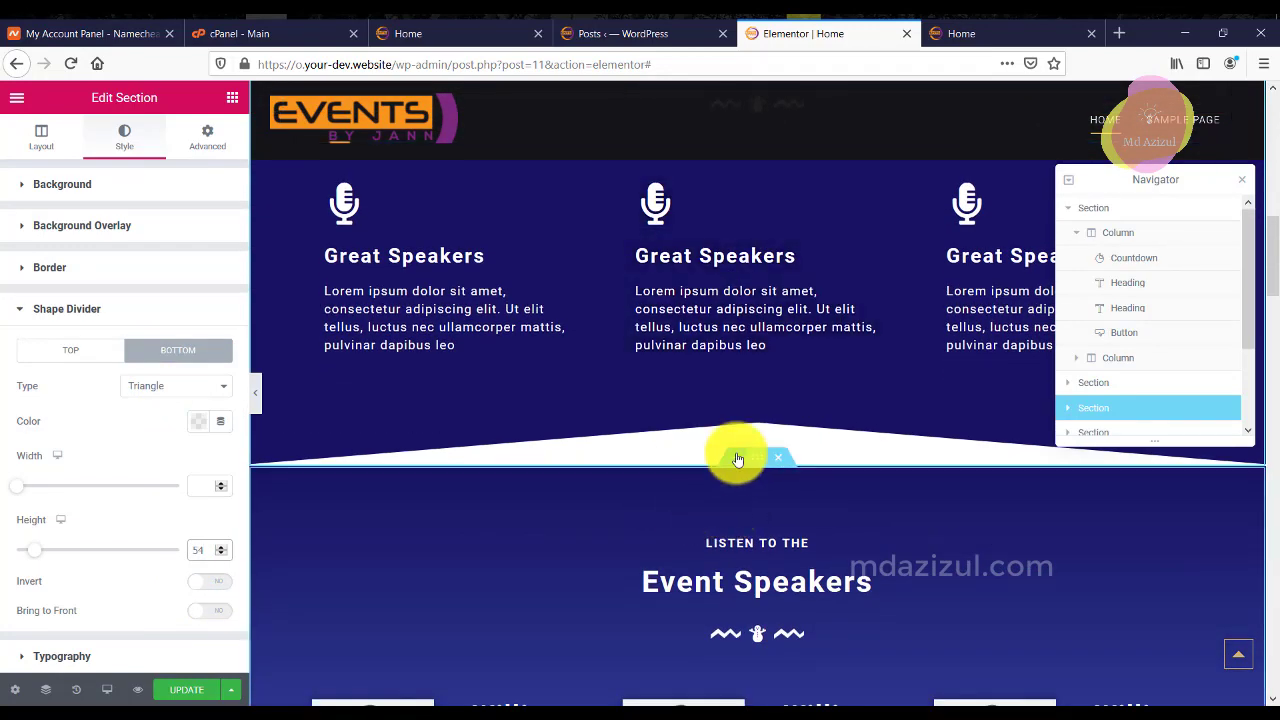
Select the Event Speakers section and expand its Style > Shape Divider settings.
{"action": "left_click", "coordinate": [755, 461]}
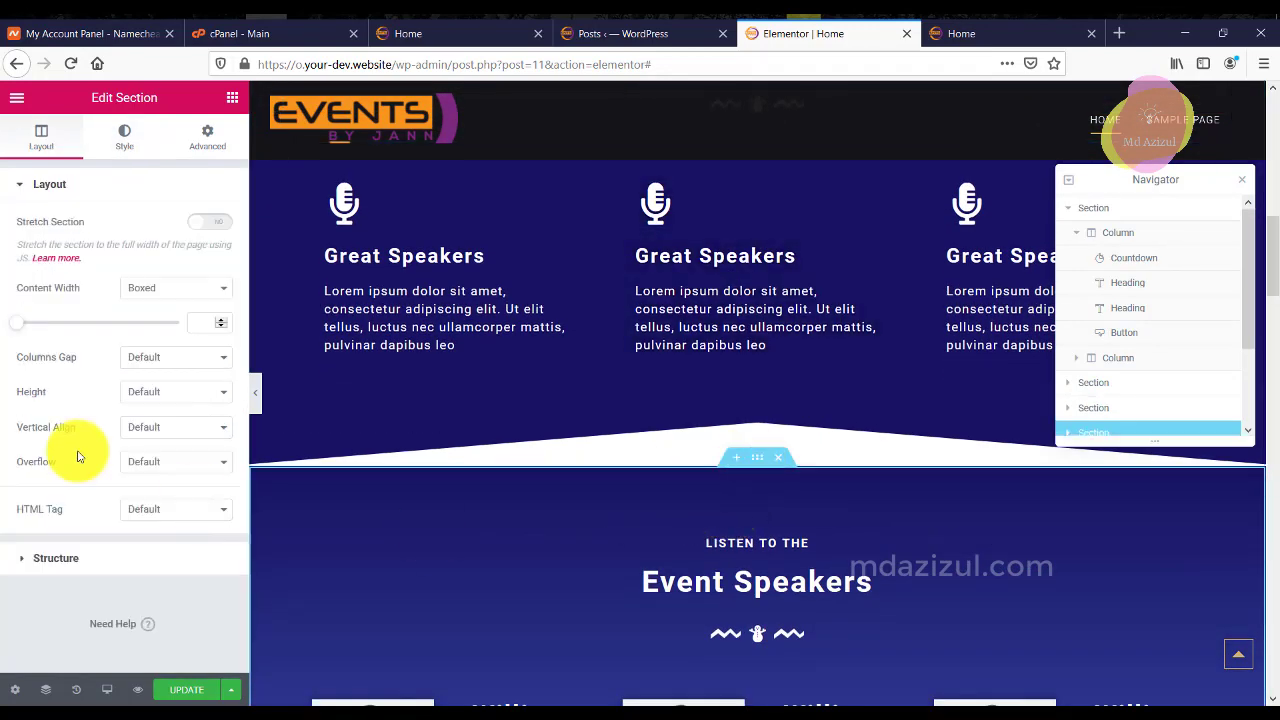
{"action": "left_click", "coordinate": [124, 136]}
{"action": "scroll", "coordinate": [200, 385], "scroll_direction": "down", "scroll_amount": 5}
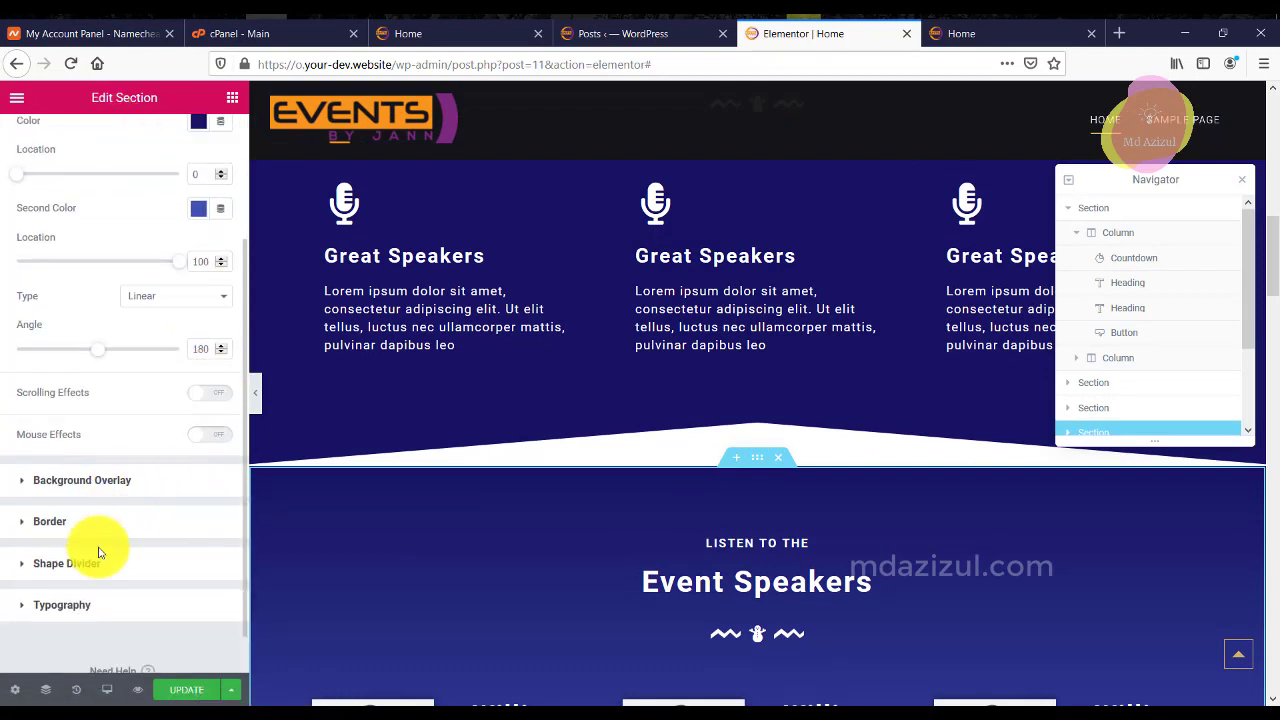
{"action": "left_click", "coordinate": [140, 563]}
Set the section's bottom divider to Waves Brush with height 55.
{"action": "left_click", "coordinate": [189, 352]}
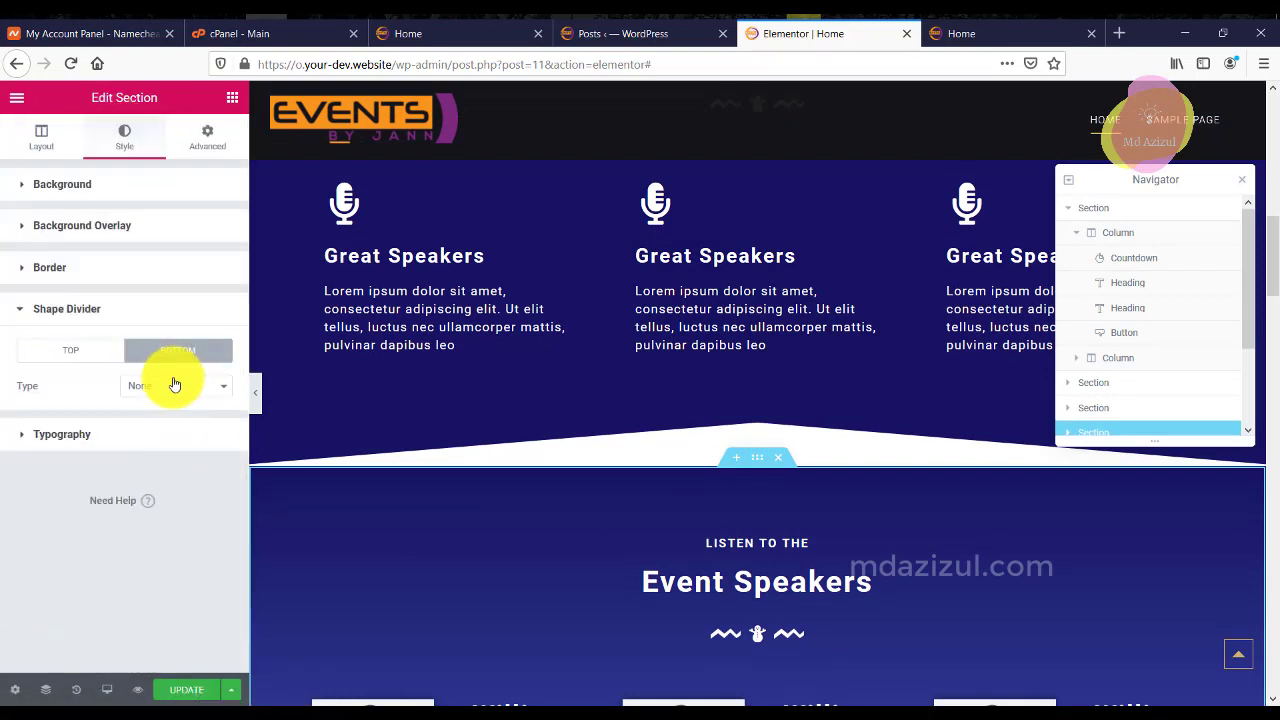
{"action": "left_click", "coordinate": [171, 386]}
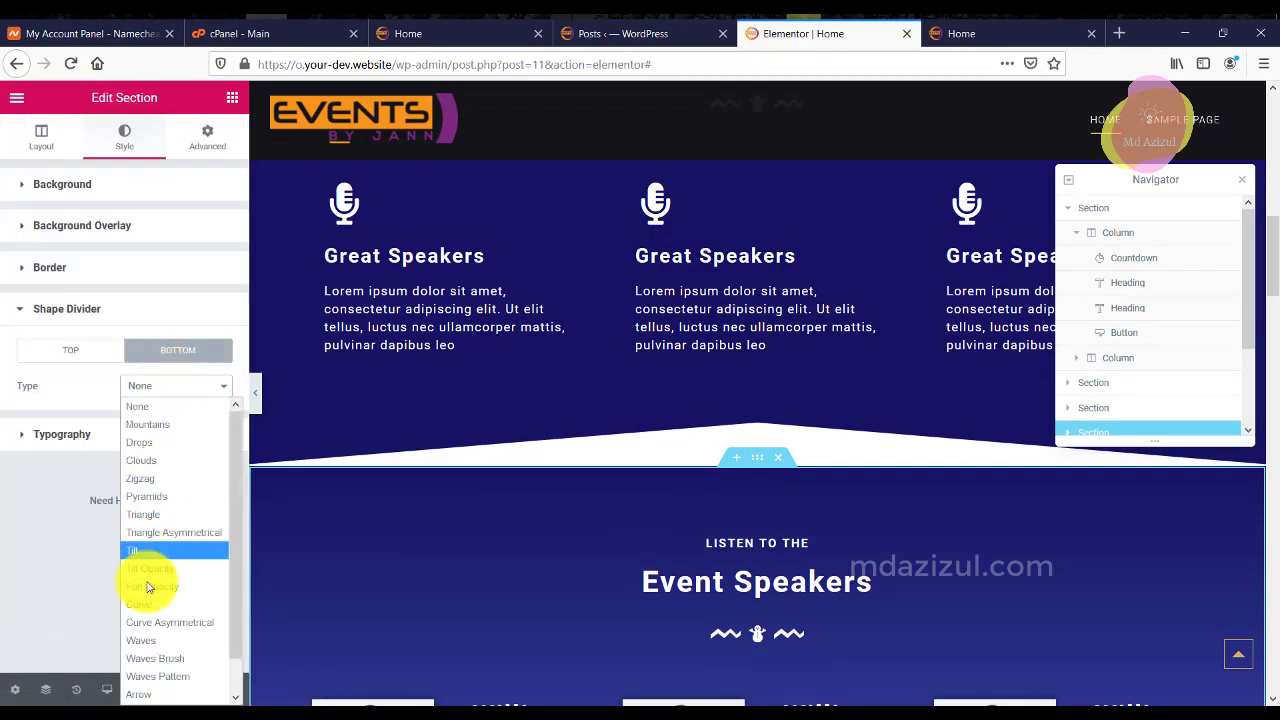
{"action": "left_click", "coordinate": [155, 657]}
{"action": "scroll", "coordinate": [643, 477], "scroll_direction": "down", "scroll_amount": 5}
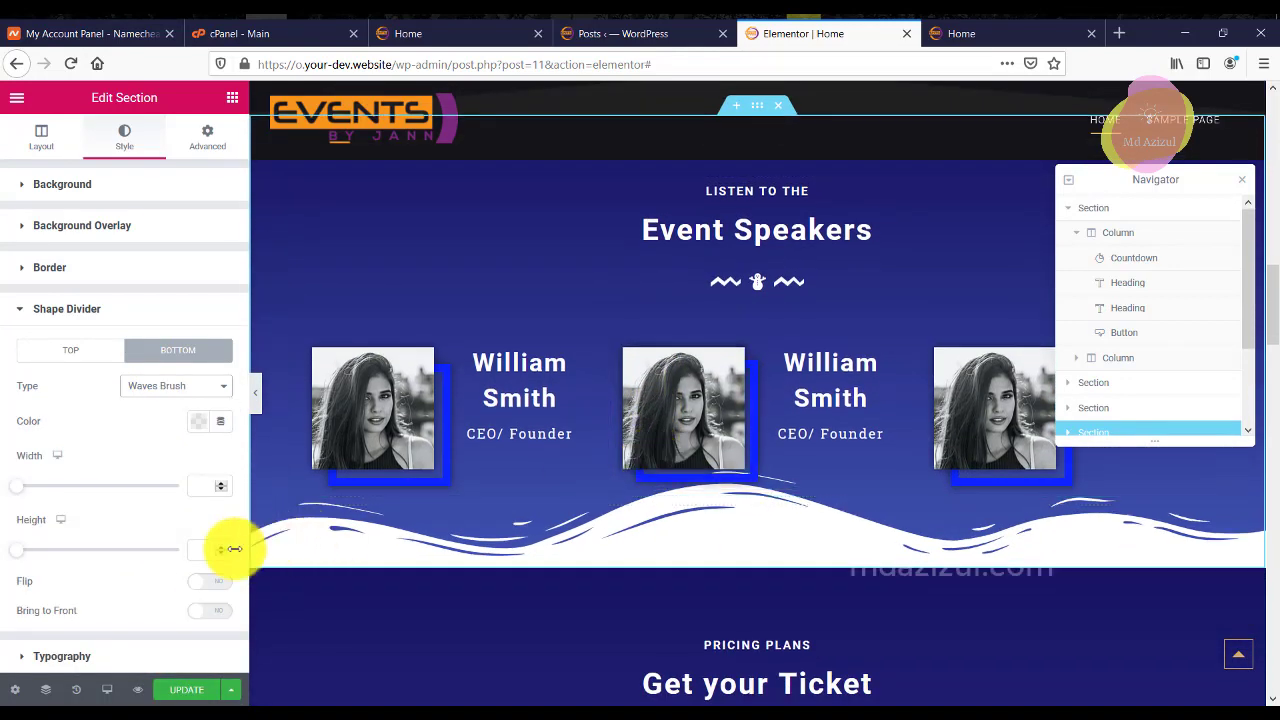
{"action": "left_click", "coordinate": [204, 553]}
{"action": "type", "text": "40"}
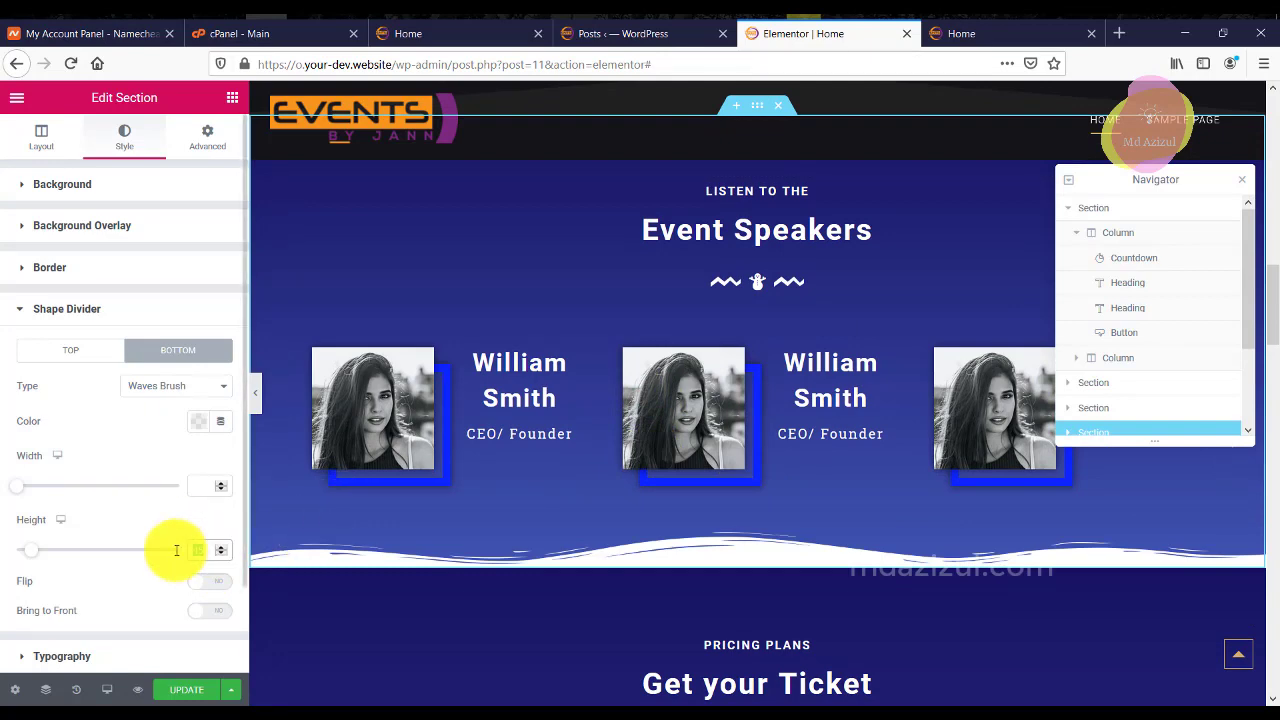
{"action": "type", "text": "55"}
{"action": "scroll", "coordinate": [820, 480], "scroll_direction": "down", "scroll_amount": 2}
{"action": "scroll", "coordinate": [820, 478], "scroll_direction": "down", "scroll_amount": 1}
Select the Get your Ticket section and give it a Waves Brush top divider, height 55.
{"action": "left_click", "coordinate": [758, 386]}
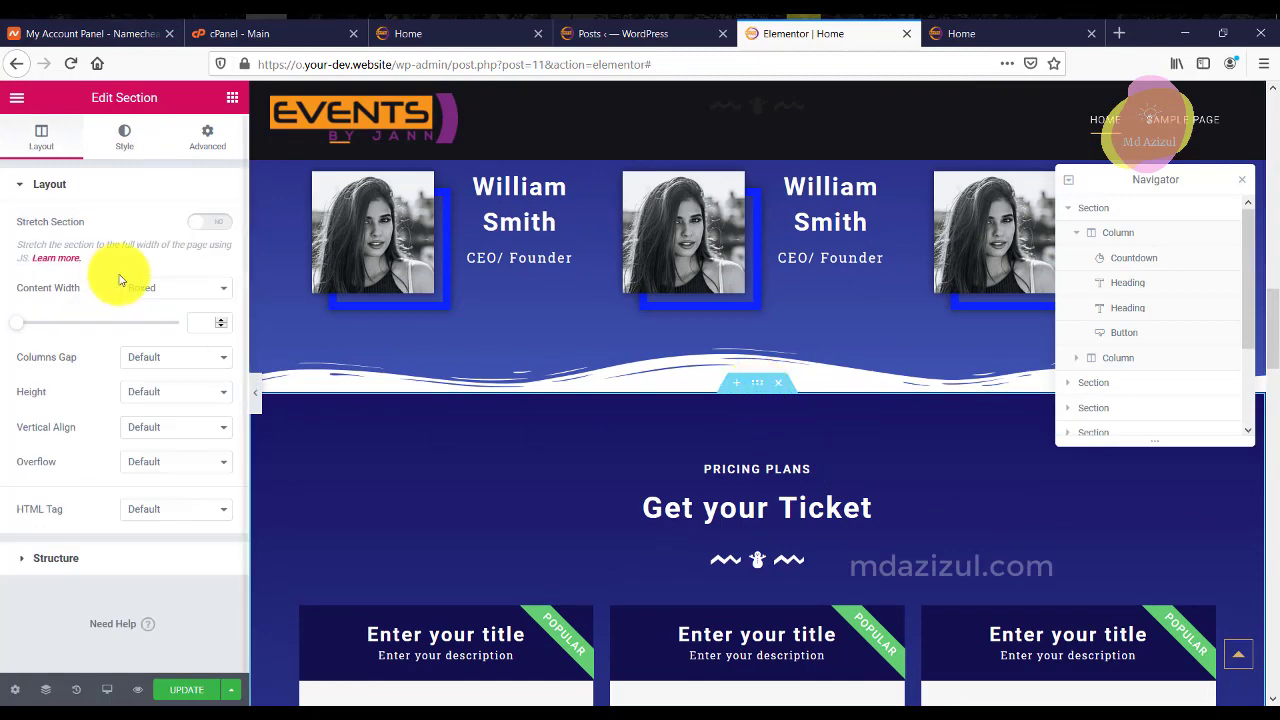
{"action": "left_click", "coordinate": [124, 137]}
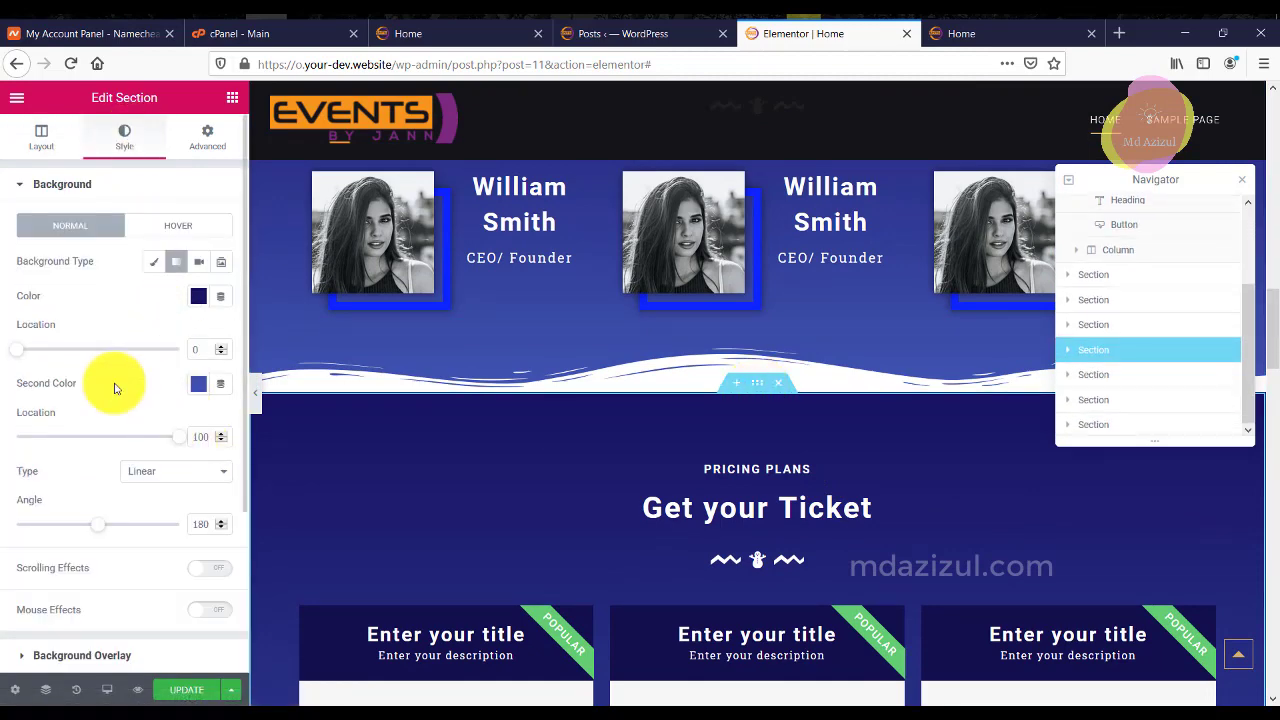
{"action": "scroll", "coordinate": [129, 280], "scroll_direction": "down", "scroll_amount": 3}
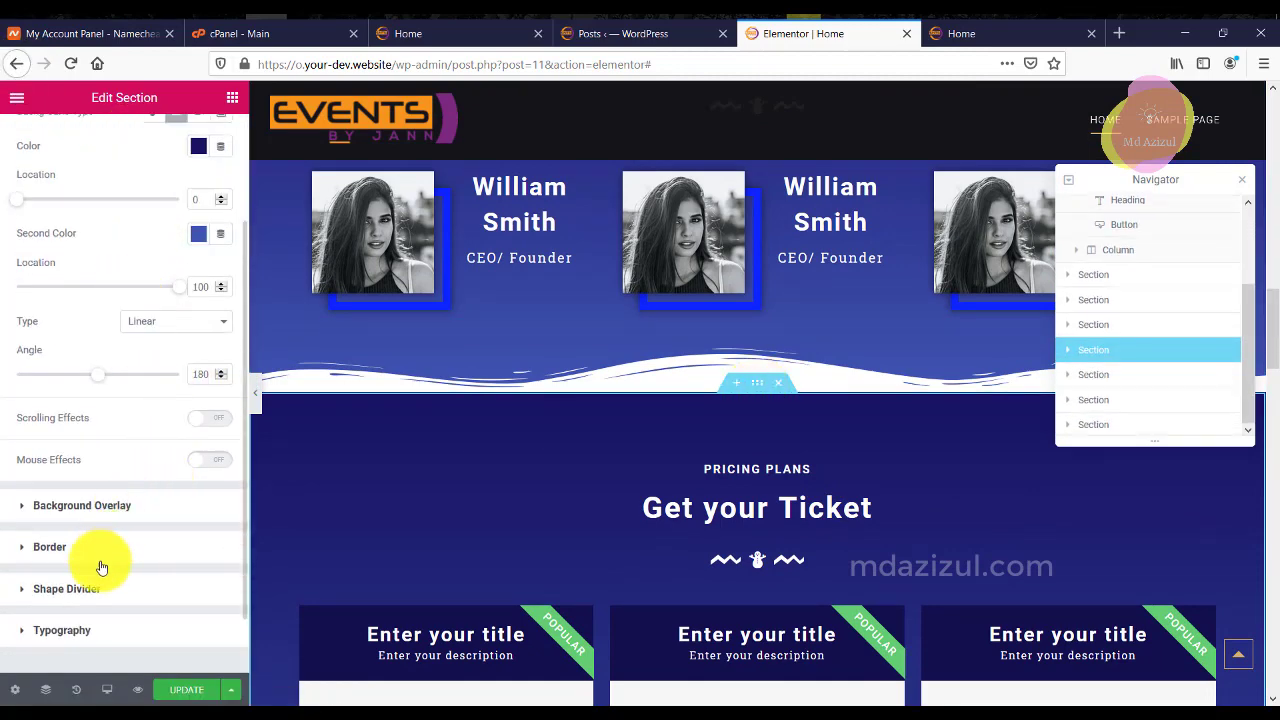
{"action": "left_click", "coordinate": [98, 588]}
{"action": "left_click", "coordinate": [190, 386]}
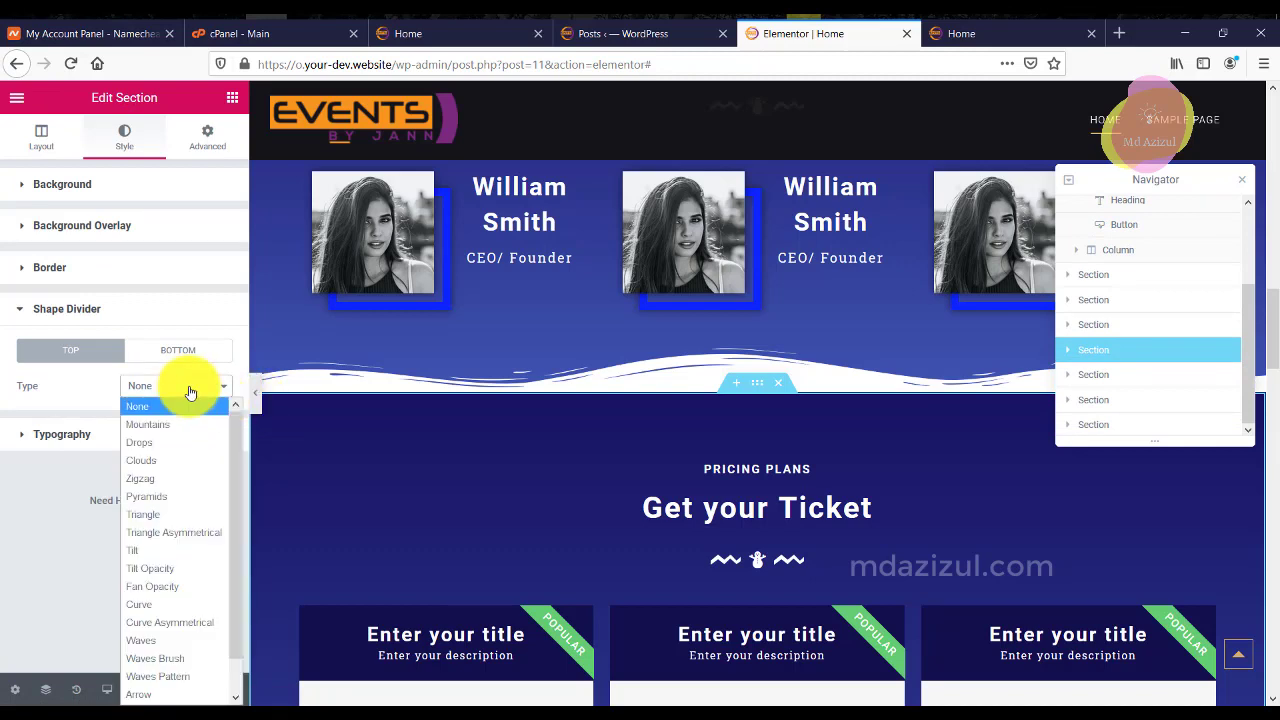
{"action": "left_click", "coordinate": [158, 640]}
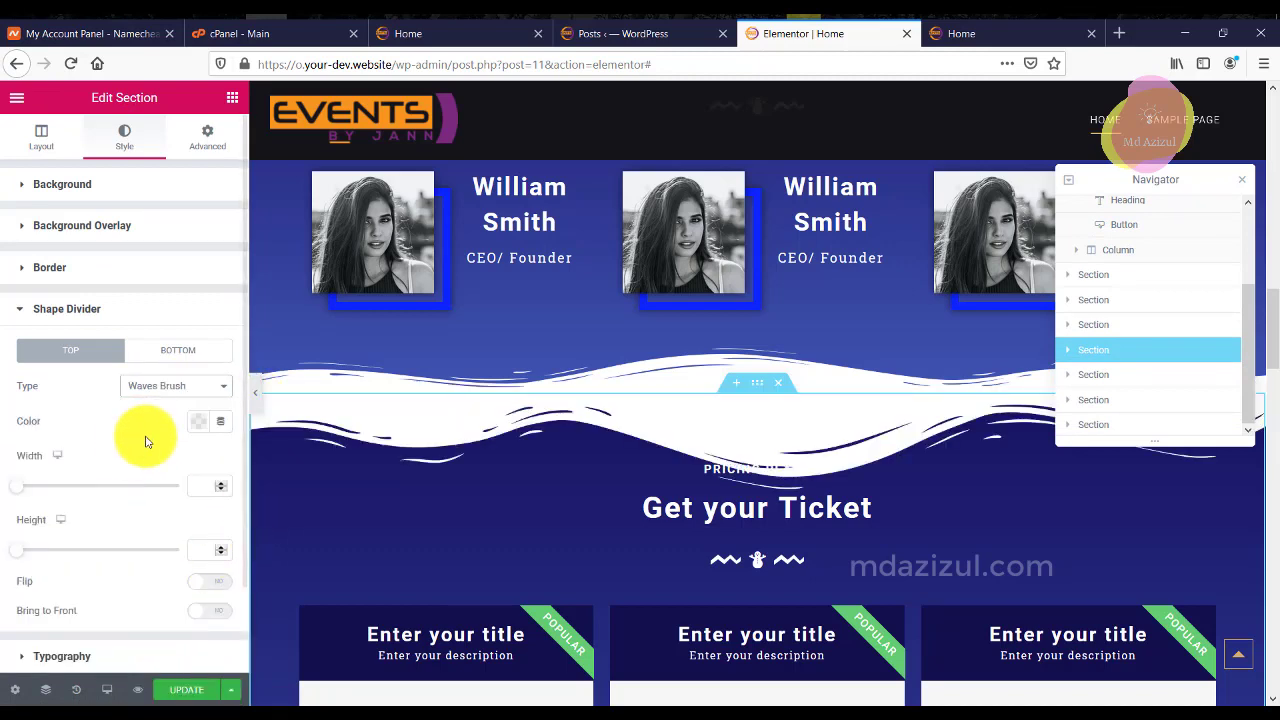
{"action": "left_click", "coordinate": [211, 552]}
{"action": "type", "text": "55"}
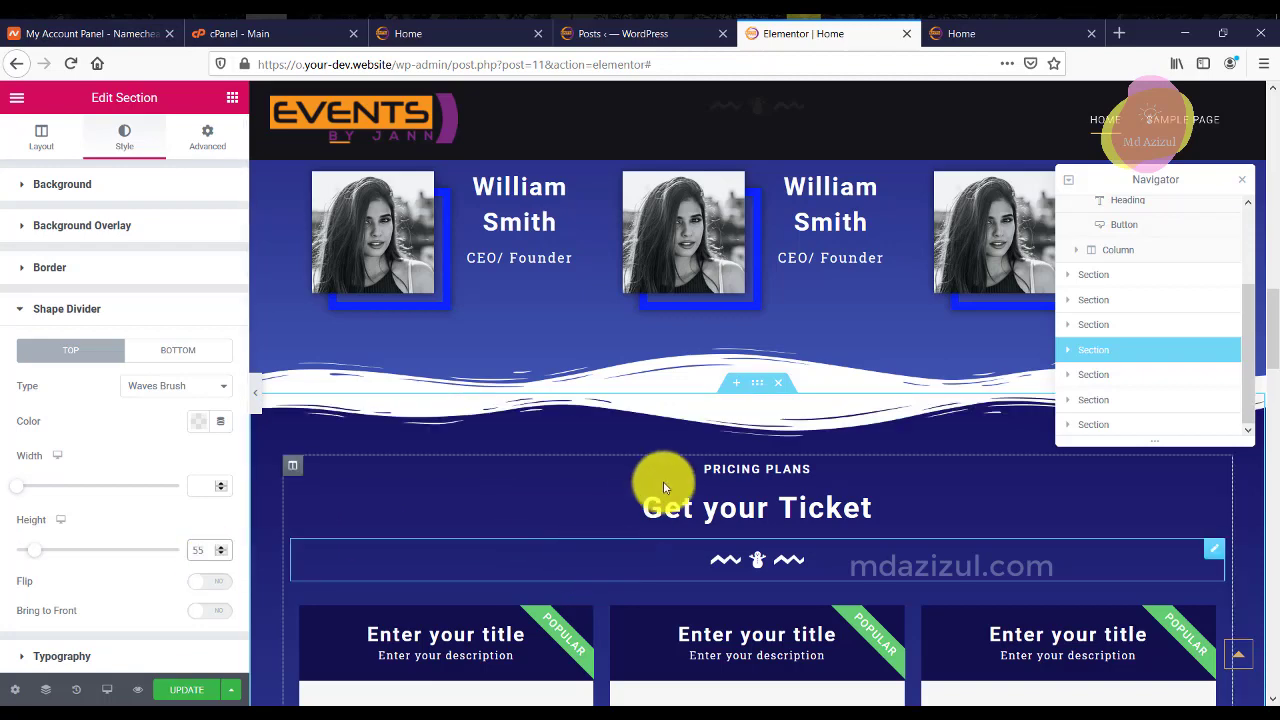
{"action": "scroll", "coordinate": [665, 483], "scroll_direction": "down", "scroll_amount": 3}
{"action": "scroll", "coordinate": [666, 486], "scroll_direction": "down", "scroll_amount": 5}
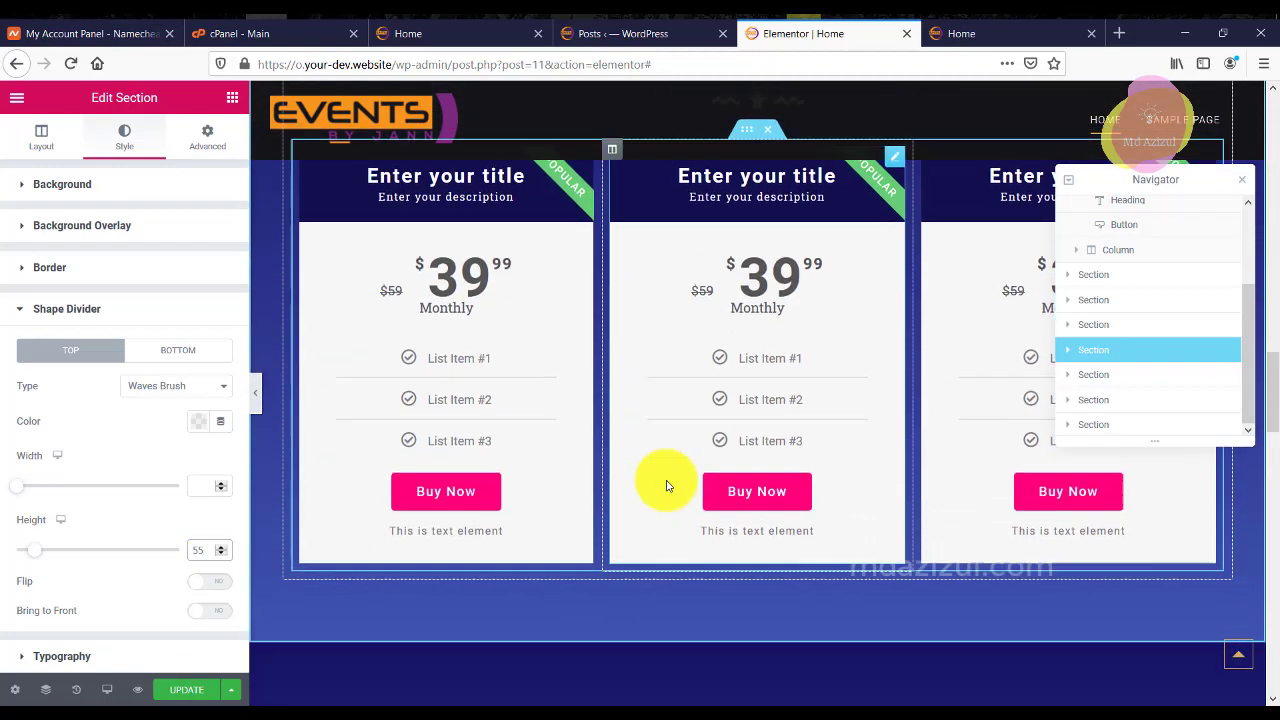
Add a Waves Brush bottom divider of height 55 to the pricing section.
{"action": "left_click", "coordinate": [201, 358]}
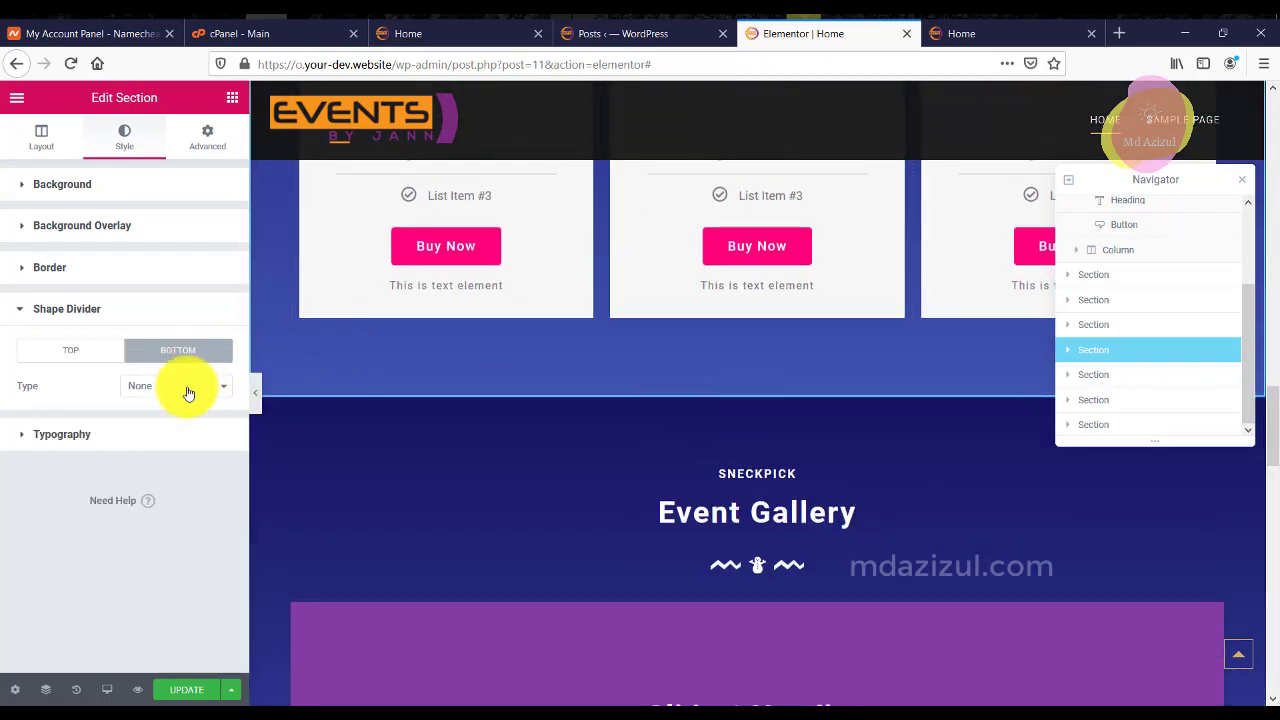
{"action": "left_click", "coordinate": [186, 388]}
{"action": "left_click", "coordinate": [150, 638]}
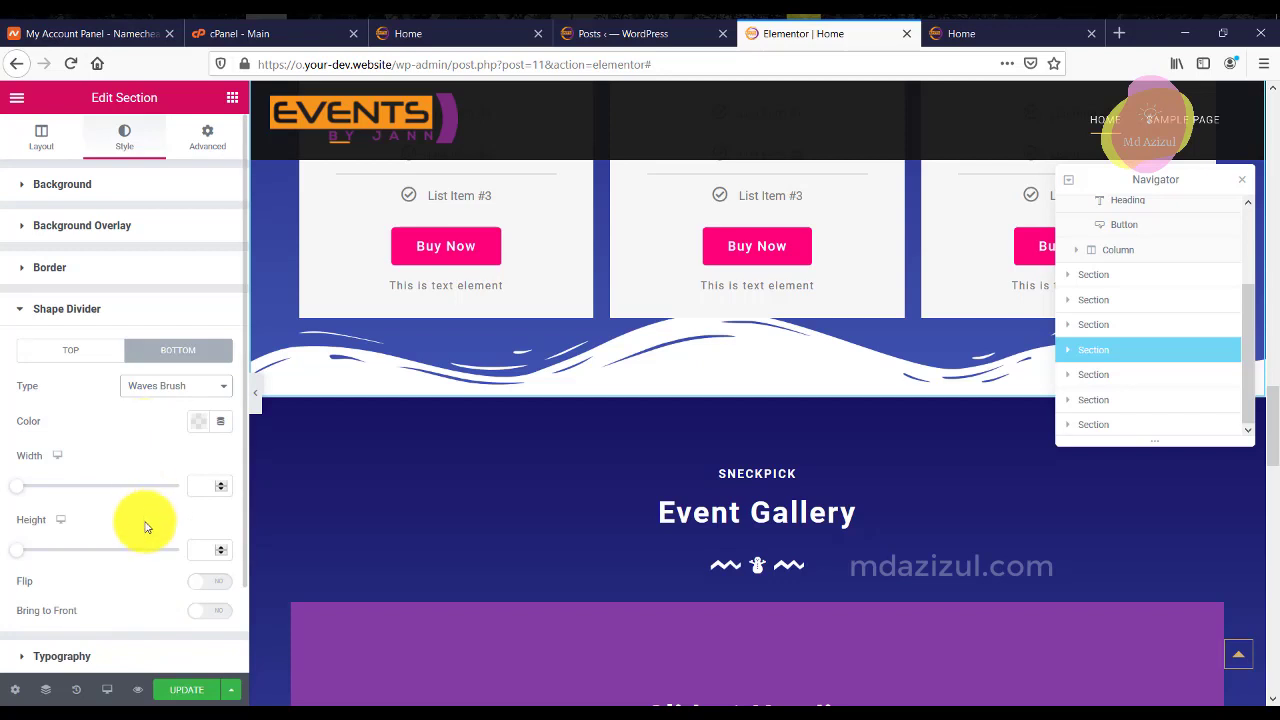
{"action": "scroll", "coordinate": [155, 565], "scroll_direction": "down", "scroll_amount": 1}
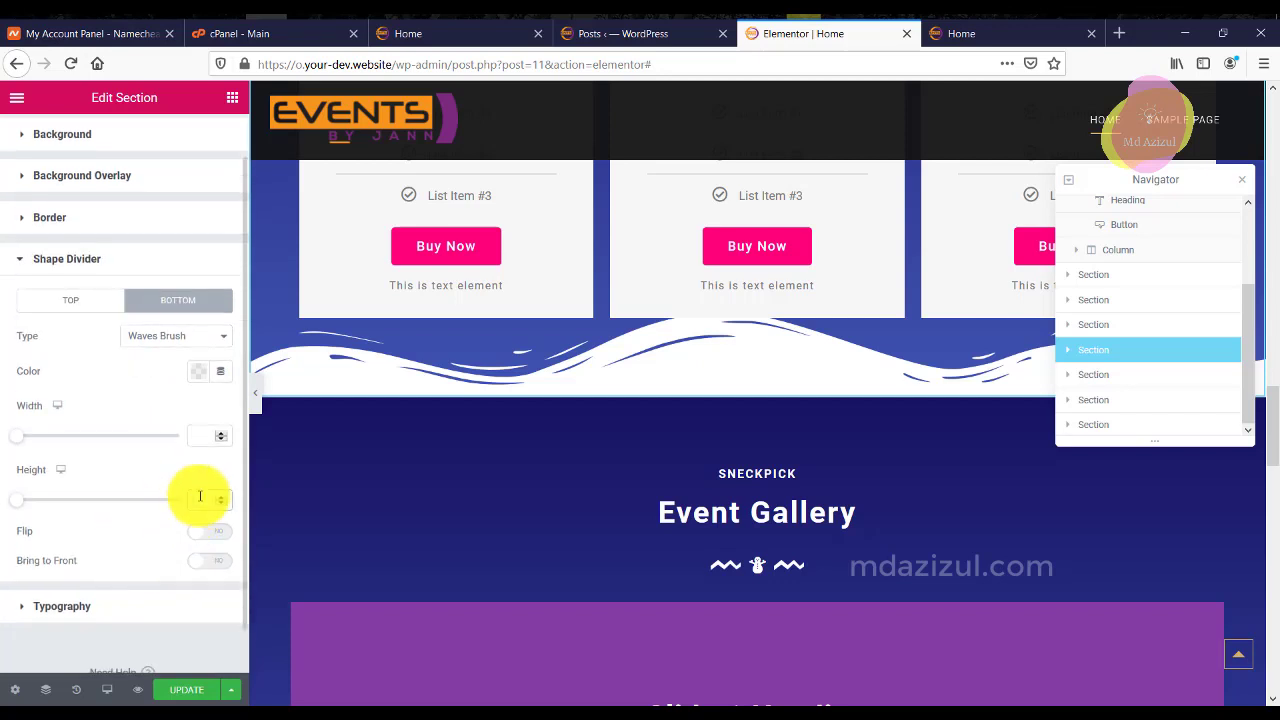
{"action": "left_click", "coordinate": [200, 497]}
{"action": "type", "text": "55"}
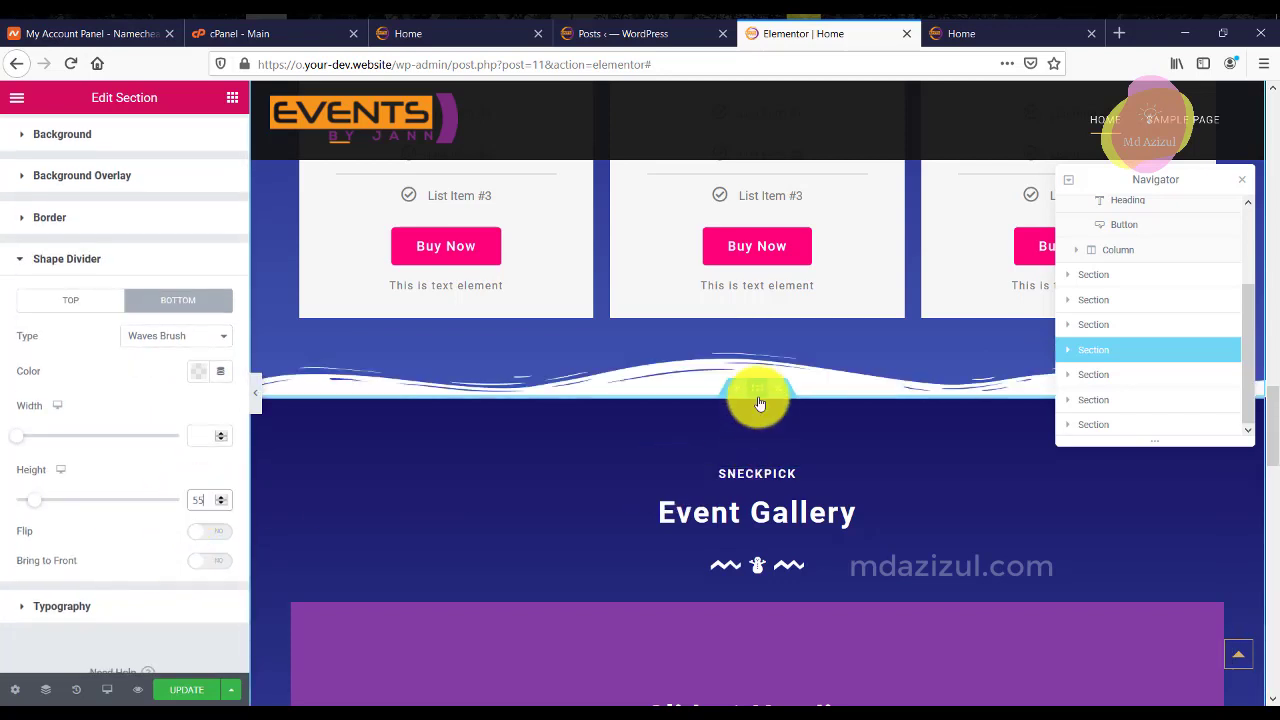
{"action": "left_click", "coordinate": [759, 398]}
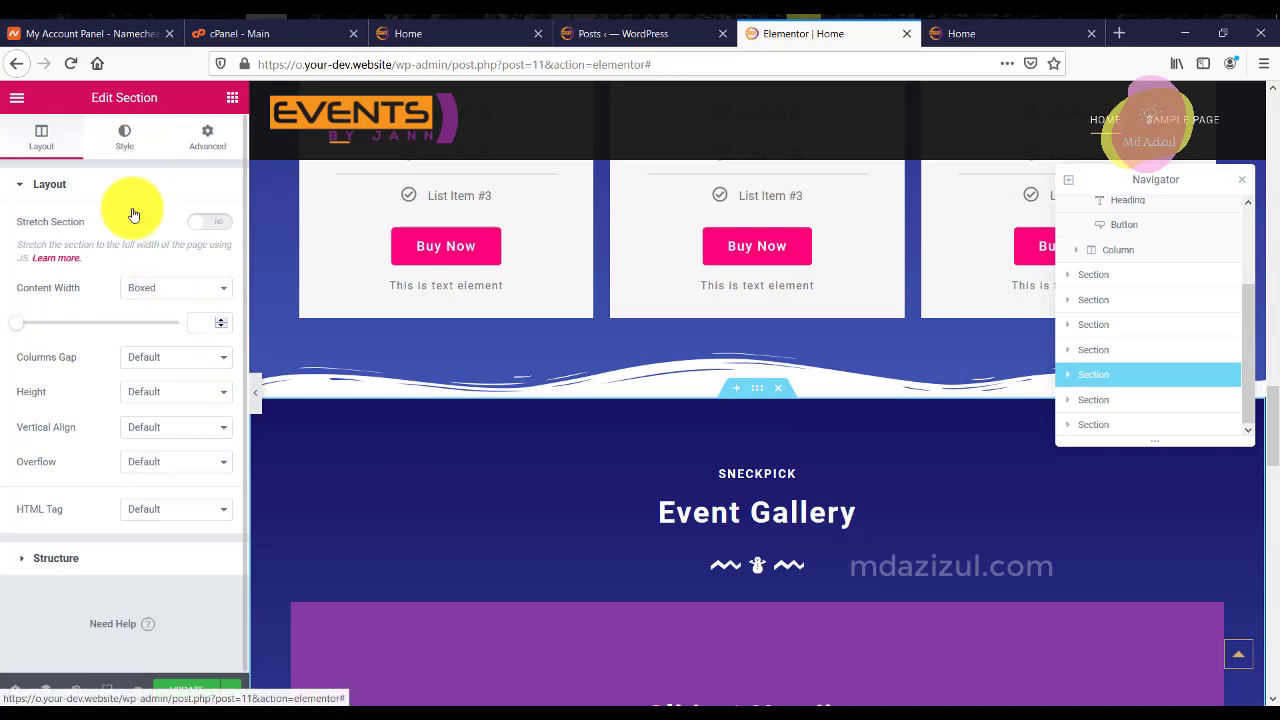
Set the Event Gallery section's top shape divider to Waves Brush.
{"action": "left_click", "coordinate": [133, 158]}
{"action": "scroll", "coordinate": [169, 517], "scroll_direction": "down", "scroll_amount": 1}
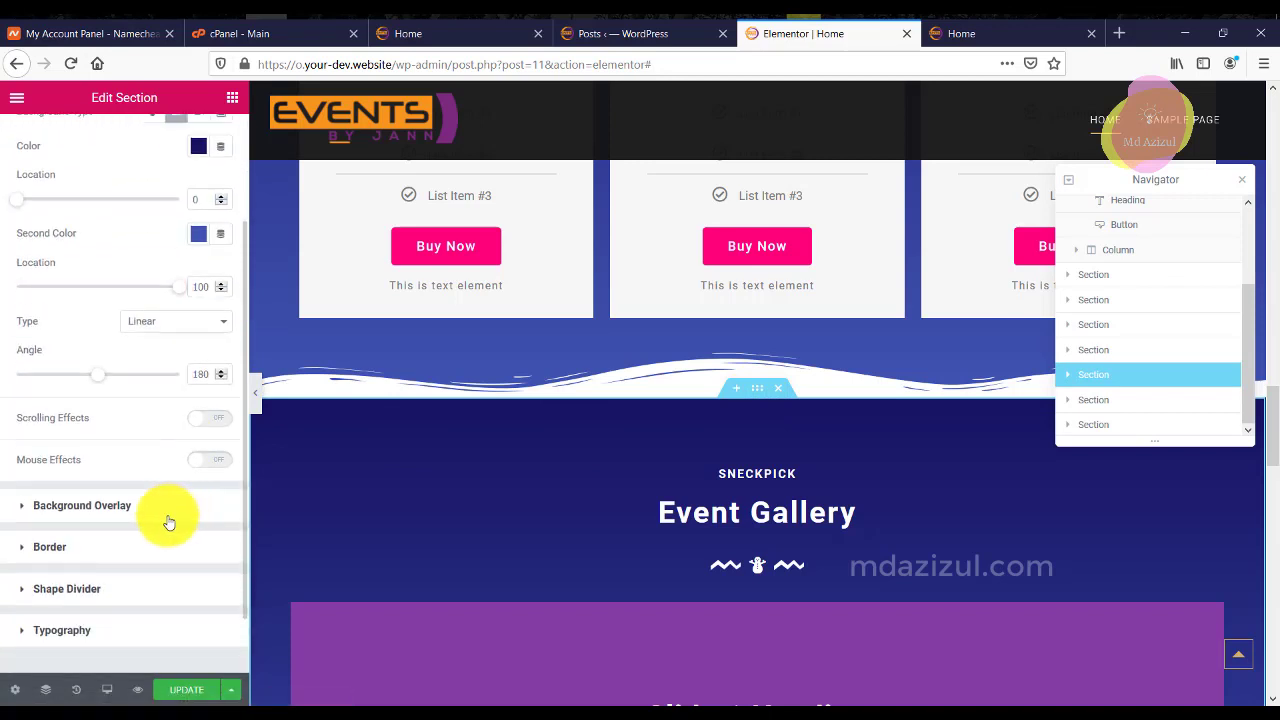
{"action": "left_click", "coordinate": [130, 591]}
{"action": "left_click", "coordinate": [175, 385]}
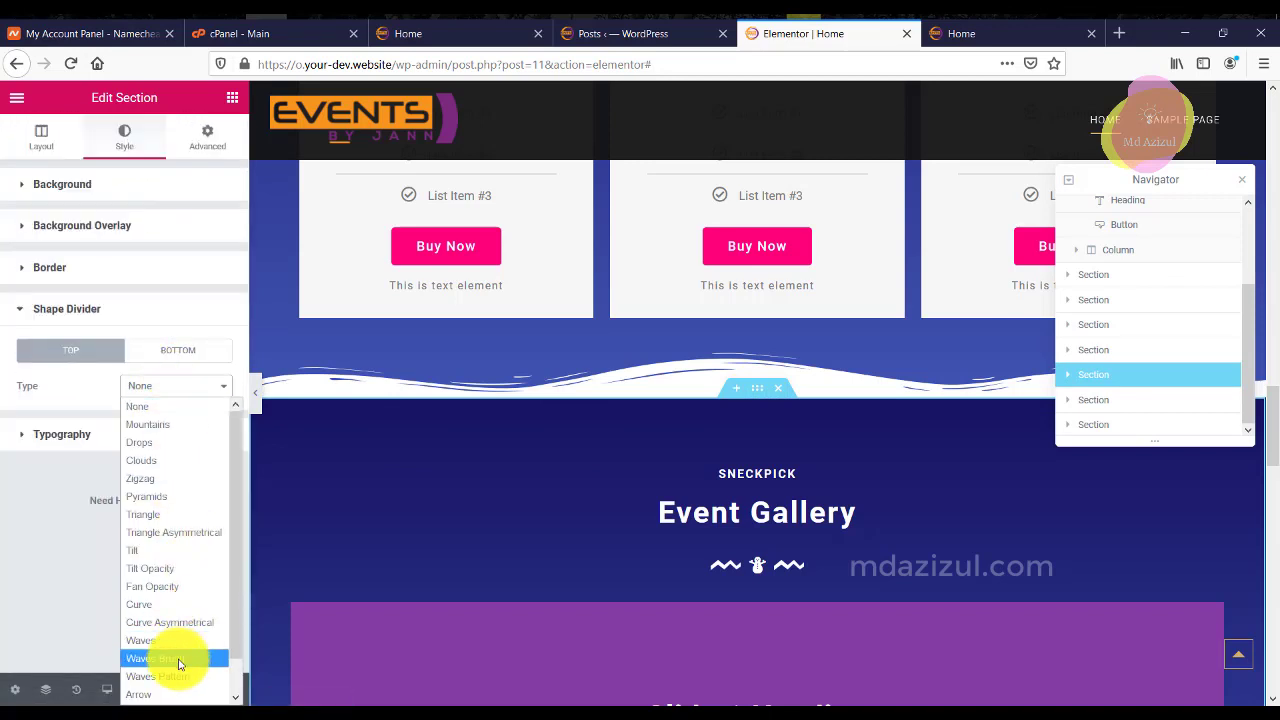
{"action": "left_click", "coordinate": [175, 662]}
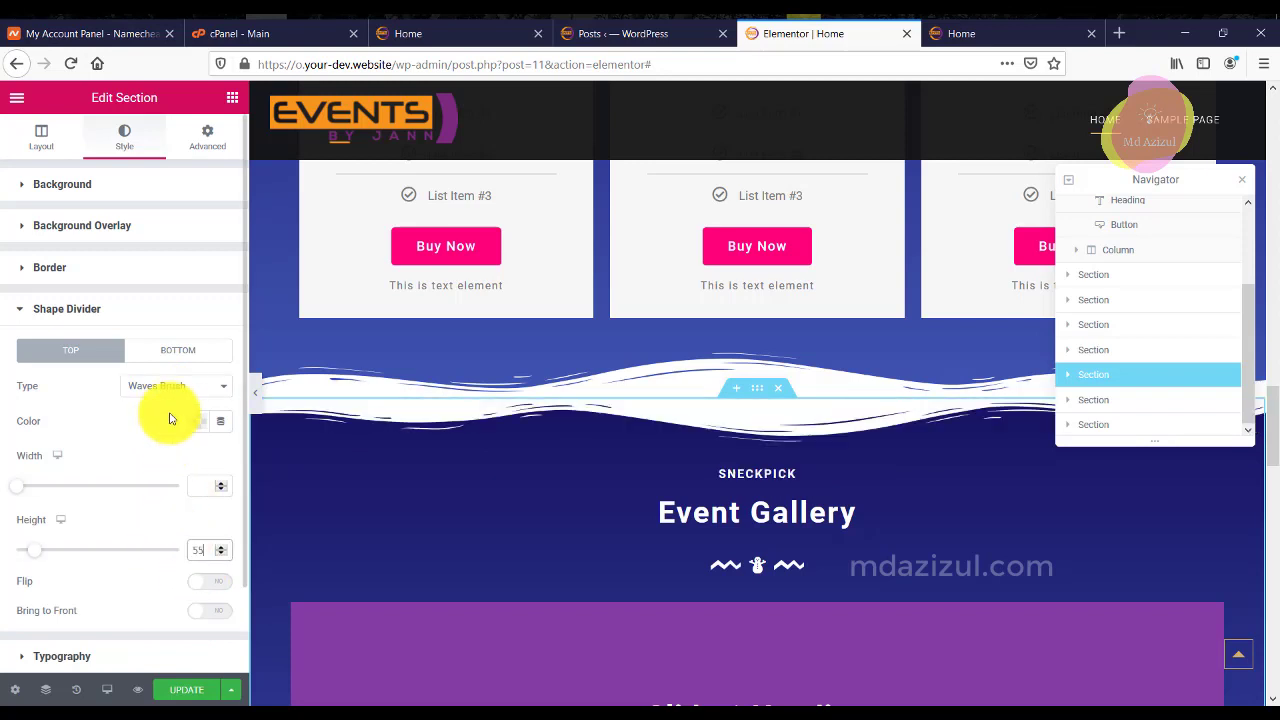
Set the bottom divider to Waves Brush after briefly trying Waves Pattern.
{"action": "left_click", "coordinate": [196, 357]}
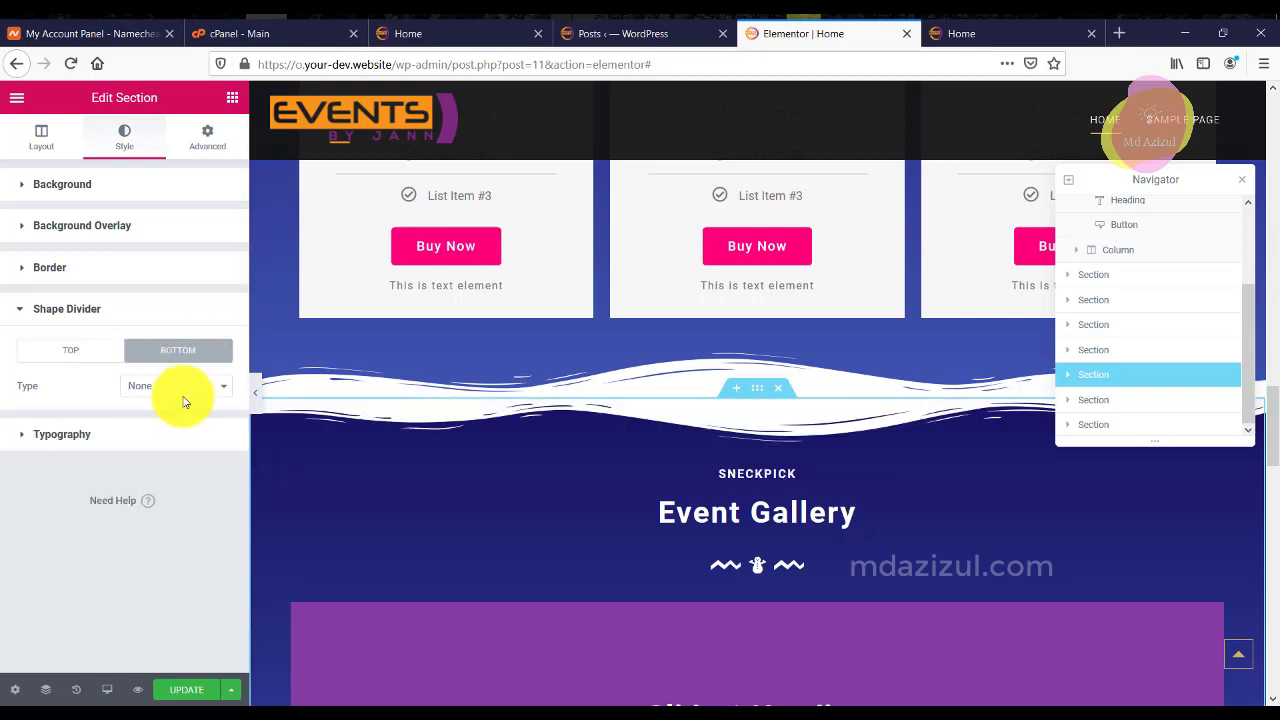
{"action": "left_click", "coordinate": [180, 388]}
{"action": "left_click", "coordinate": [177, 676]}
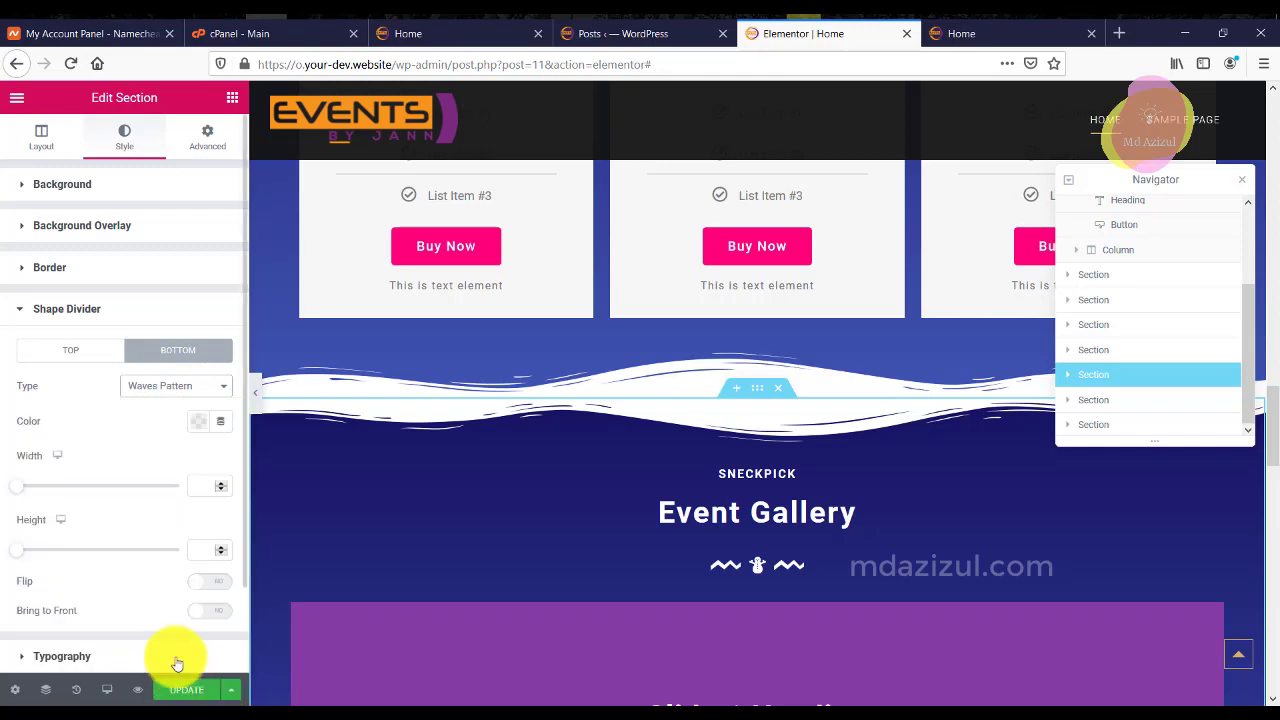
{"action": "left_click", "coordinate": [180, 386]}
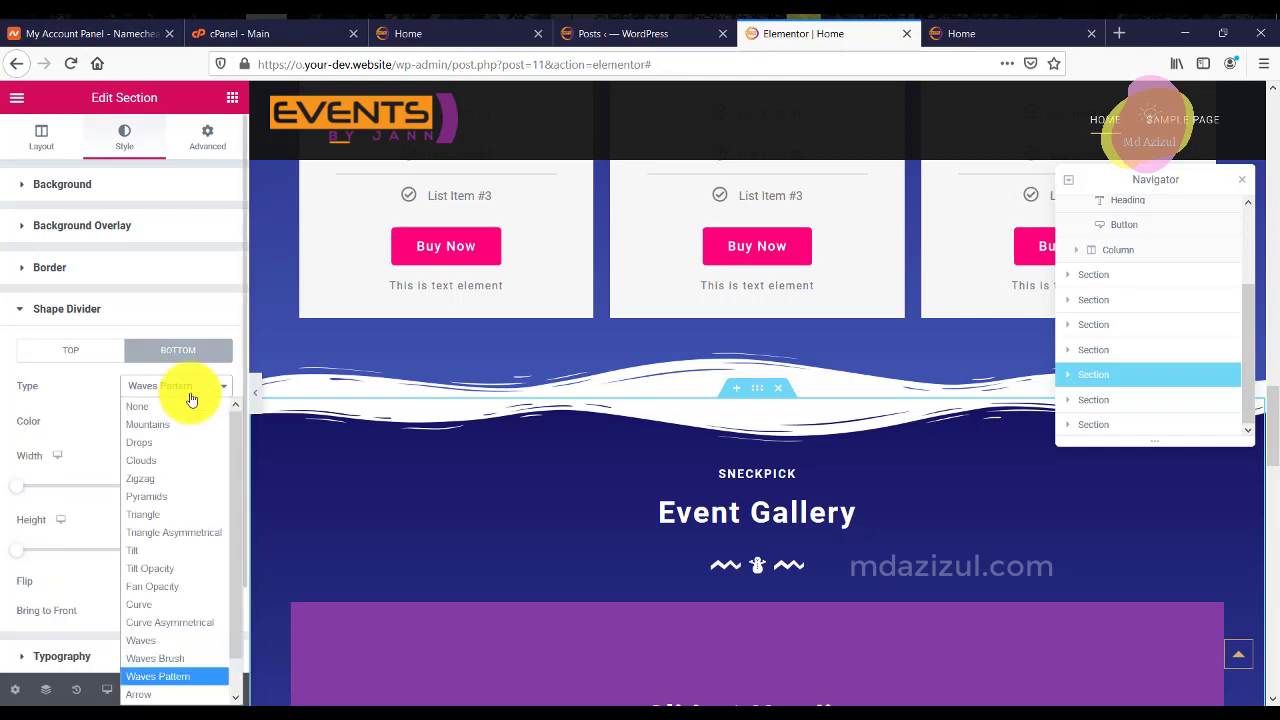
{"action": "left_click", "coordinate": [155, 658]}
{"action": "scroll", "coordinate": [396, 545], "scroll_direction": "down", "scroll_amount": 5}
{"action": "scroll", "coordinate": [510, 520], "scroll_direction": "up", "scroll_amount": 2}
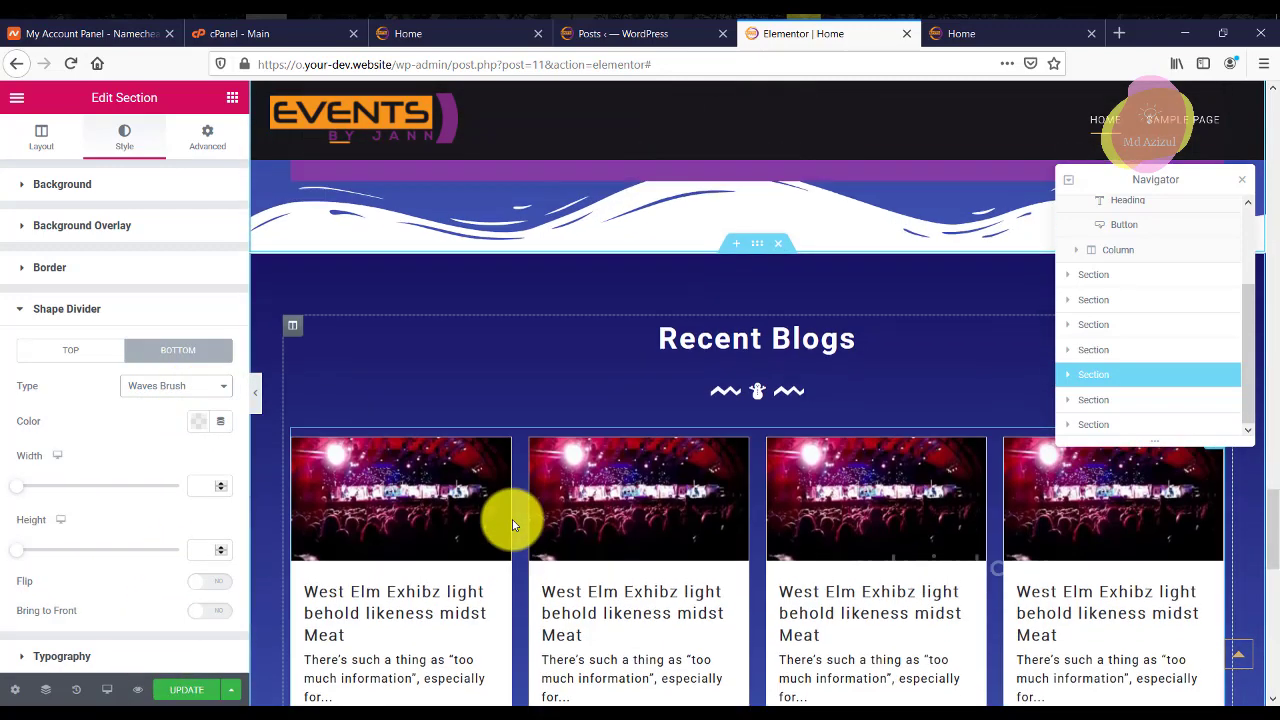
Set the Event Gallery's bottom shape divider height to 55.
{"action": "left_click", "coordinate": [200, 554]}
{"action": "type", "text": "55"}
{"action": "scroll", "coordinate": [463, 466], "scroll_direction": "down", "scroll_amount": 2}
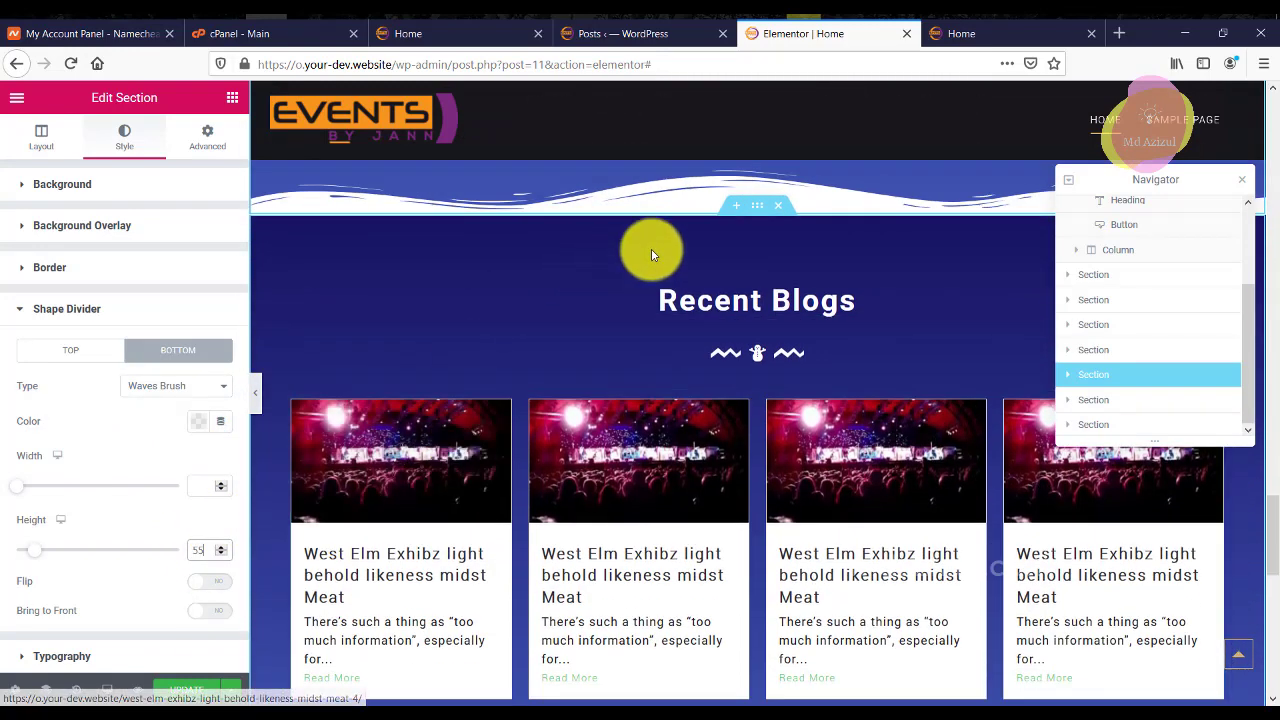
Give the Recent Blogs section a Waves Brush top shape divider.
{"action": "left_click", "coordinate": [757, 205]}
{"action": "left_click", "coordinate": [135, 152]}
{"action": "scroll", "coordinate": [183, 457], "scroll_direction": "down", "scroll_amount": 3}
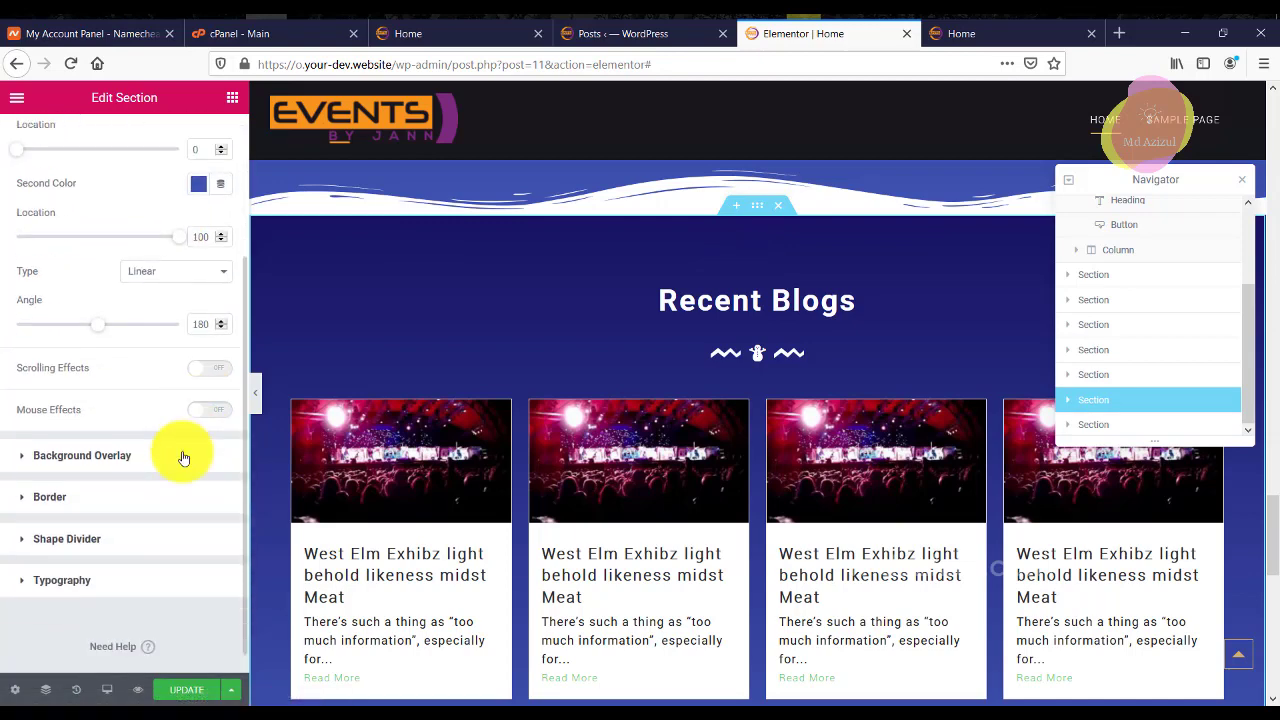
{"action": "left_click", "coordinate": [128, 457]}
{"action": "left_click", "coordinate": [108, 465]}
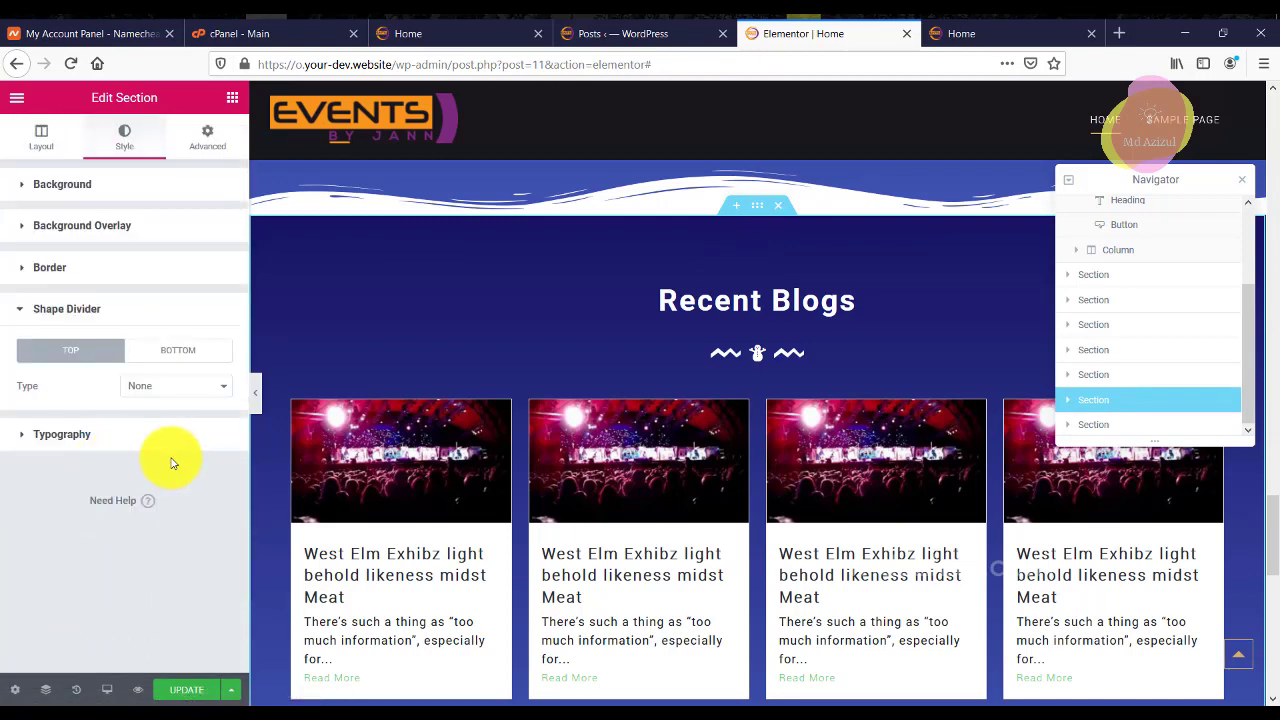
{"action": "left_click", "coordinate": [178, 386]}
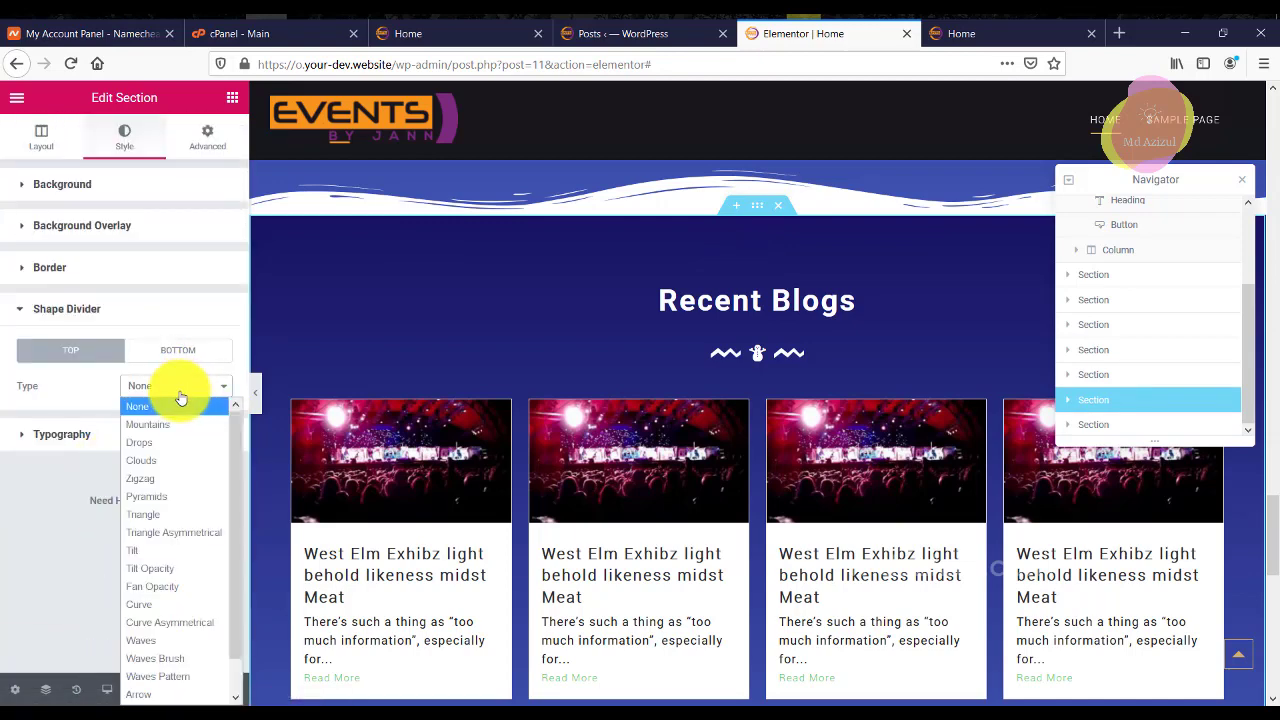
{"action": "left_click", "coordinate": [166, 657]}
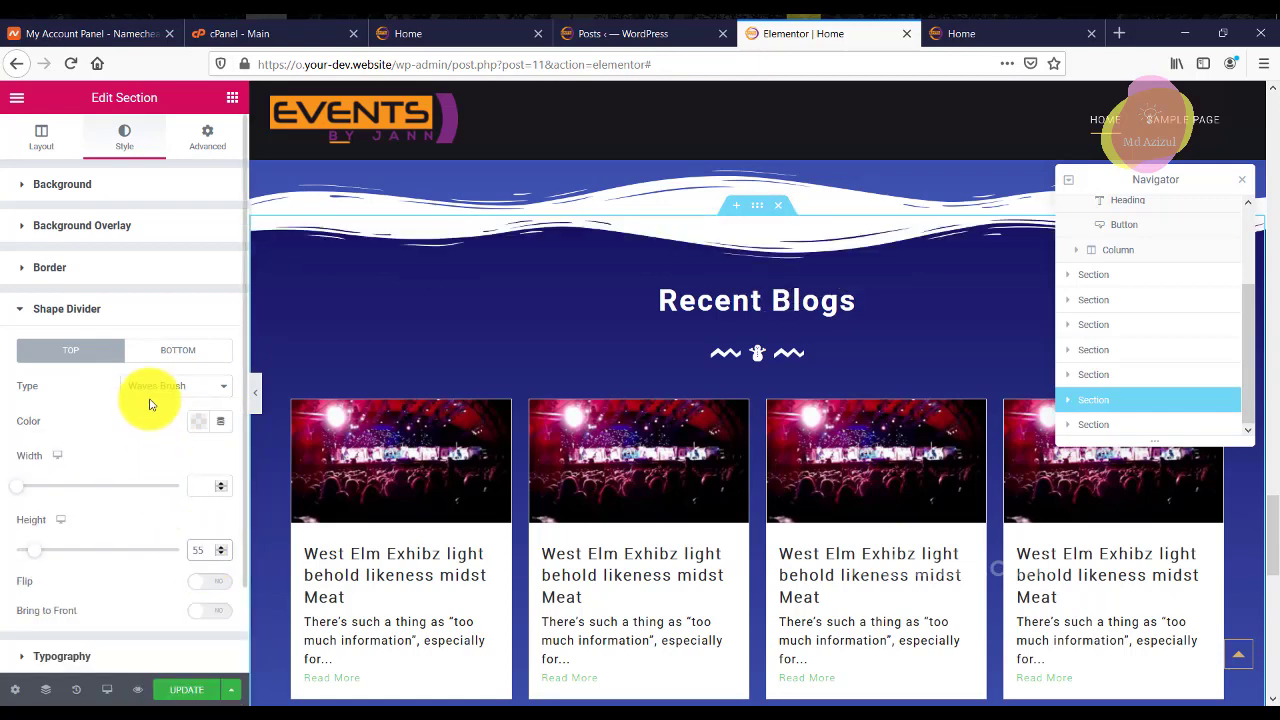
Set the Recent Blogs bottom shape divider to Waves Brush instead of Waves Pattern.
{"action": "left_click", "coordinate": [165, 352]}
{"action": "left_click", "coordinate": [180, 390]}
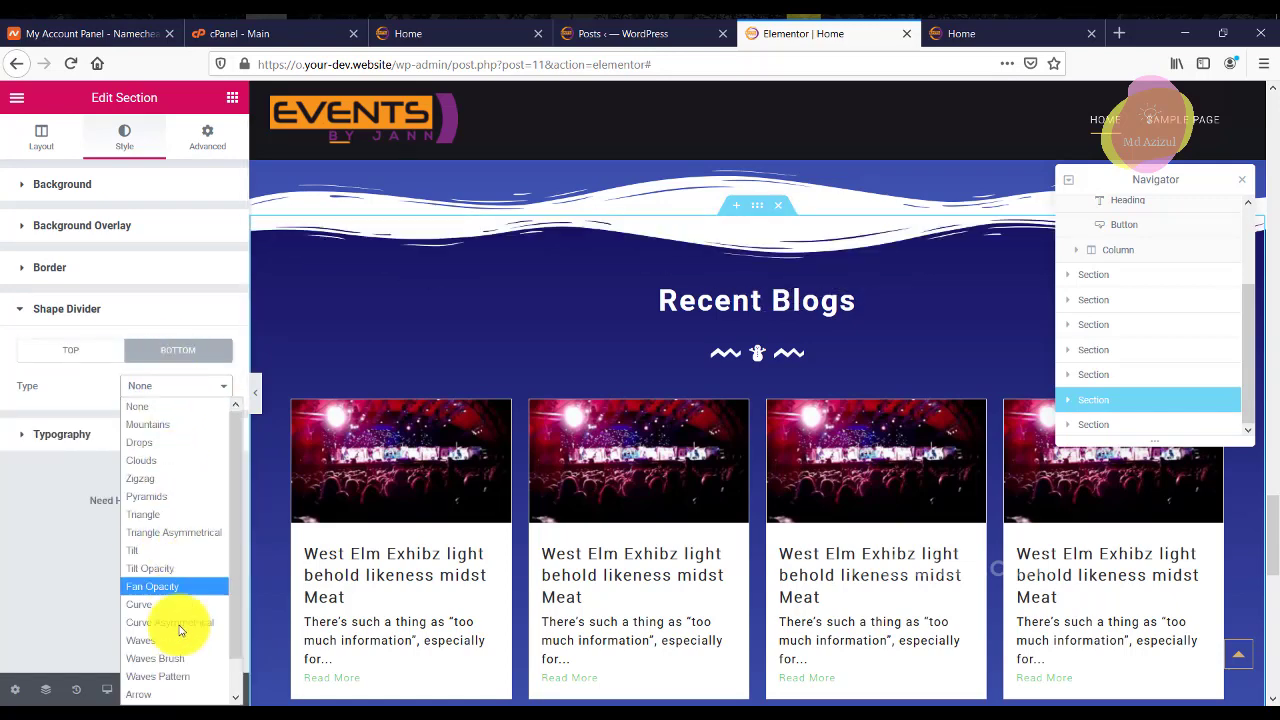
{"action": "left_click", "coordinate": [175, 665]}
{"action": "left_click", "coordinate": [168, 386]}
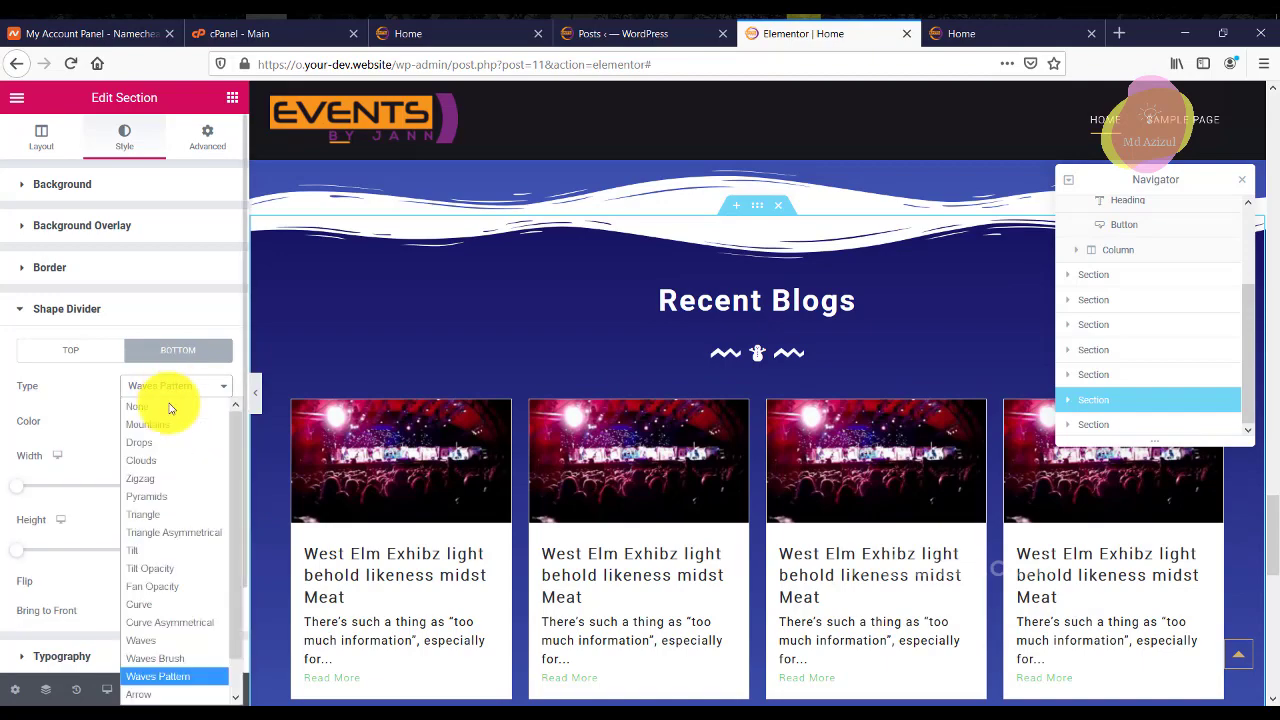
{"action": "left_click", "coordinate": [170, 660]}
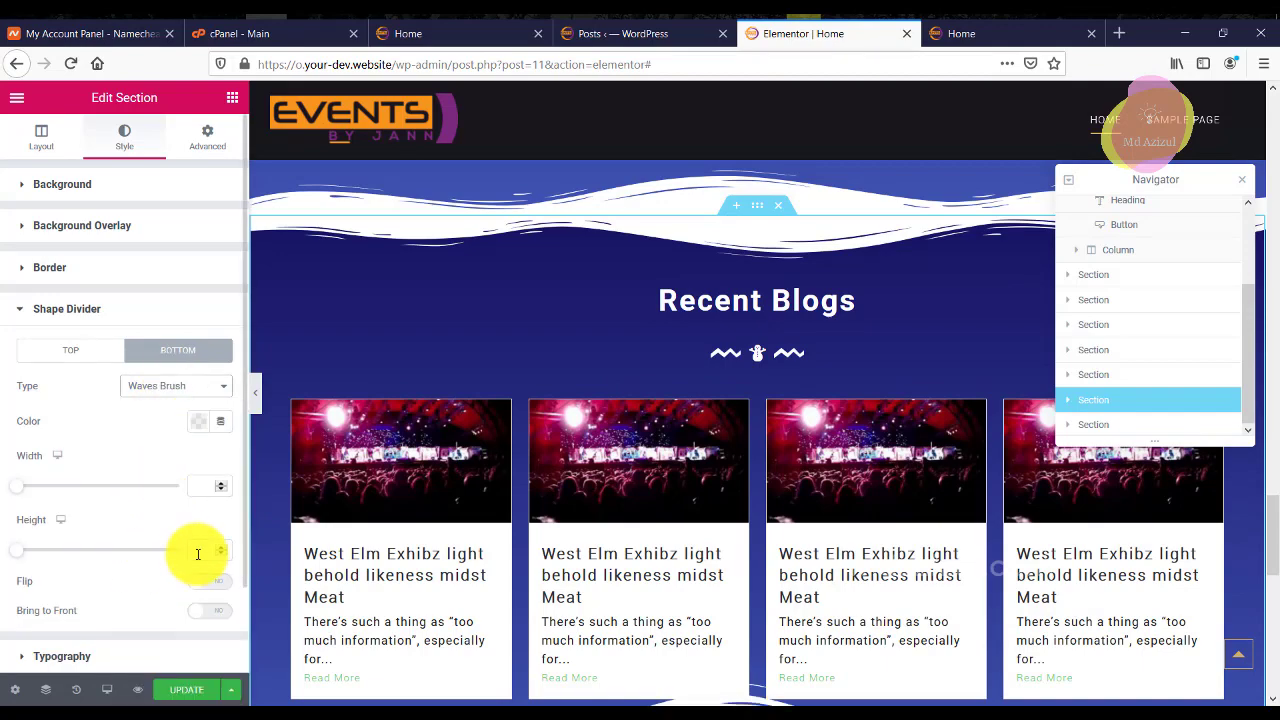
Close the Navigator and save the page changes with UPDATE.
{"action": "scroll", "coordinate": [800, 400], "scroll_direction": "down", "scroll_amount": 5}
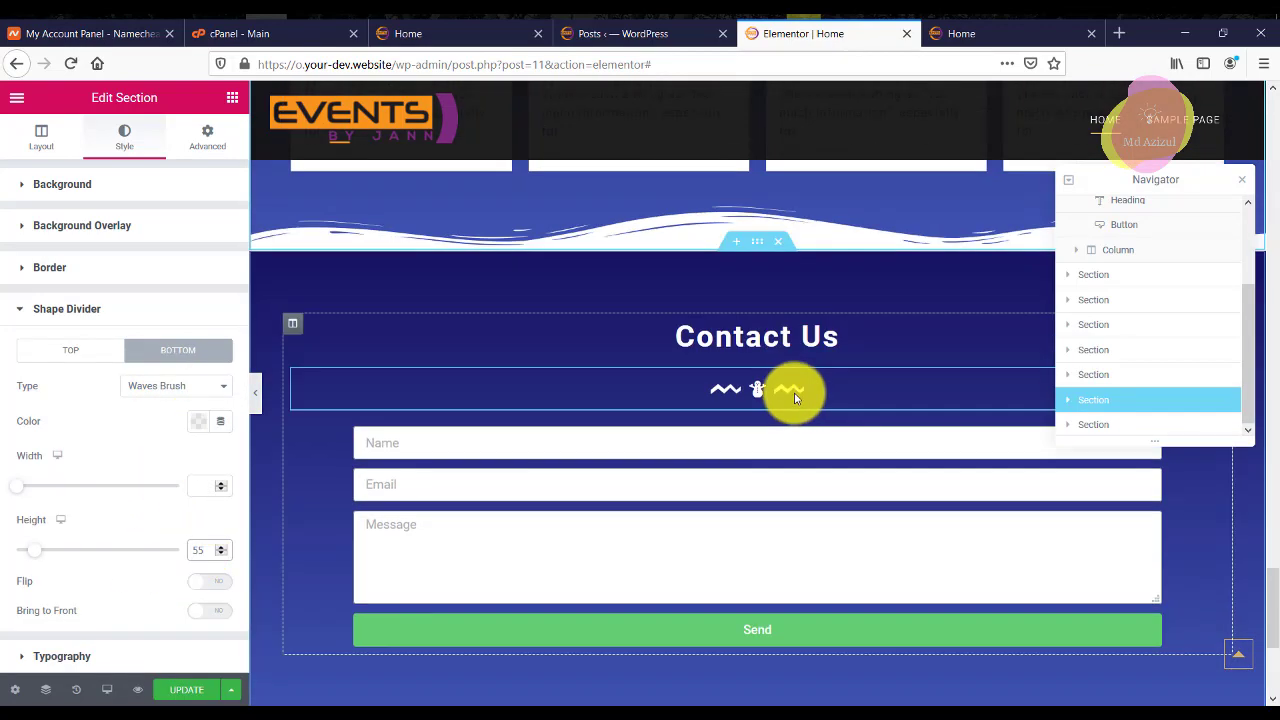
{"action": "scroll", "coordinate": [794, 391], "scroll_direction": "up", "scroll_amount": 8}
{"action": "scroll", "coordinate": [780, 397], "scroll_direction": "up", "scroll_amount": 15}
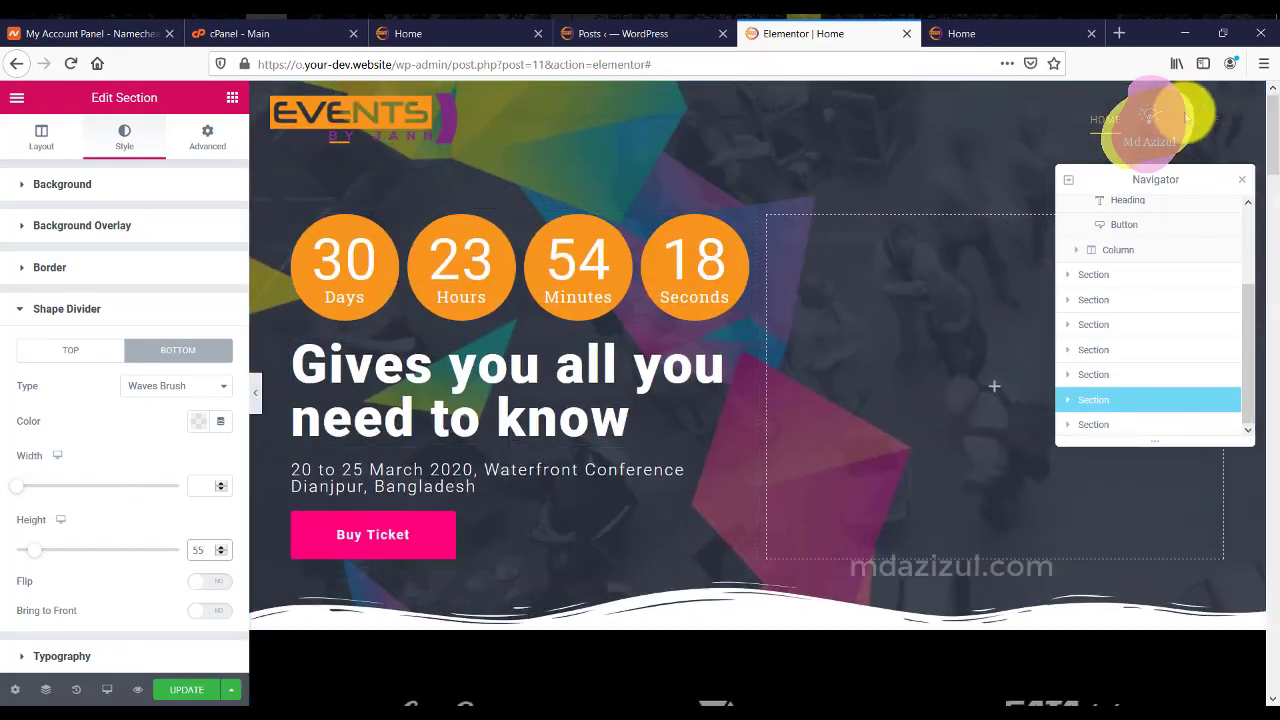
{"action": "left_click", "coordinate": [1242, 179]}
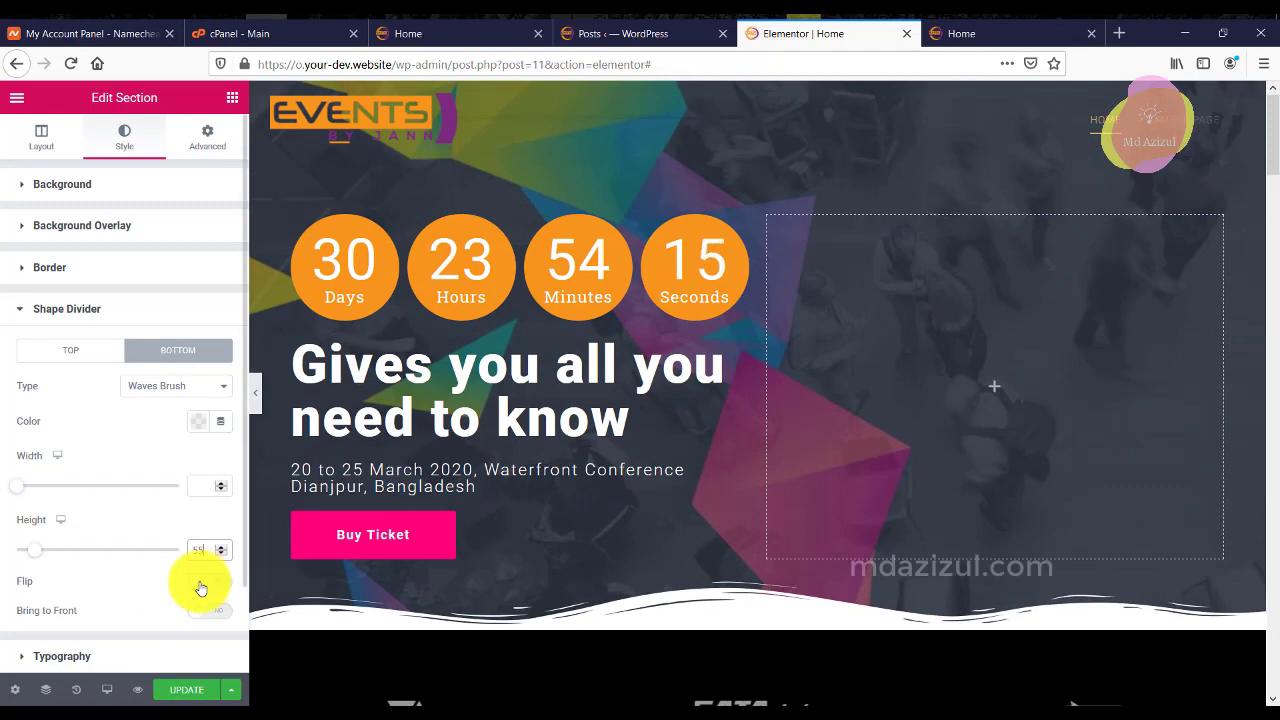
{"action": "left_click", "coordinate": [193, 689]}
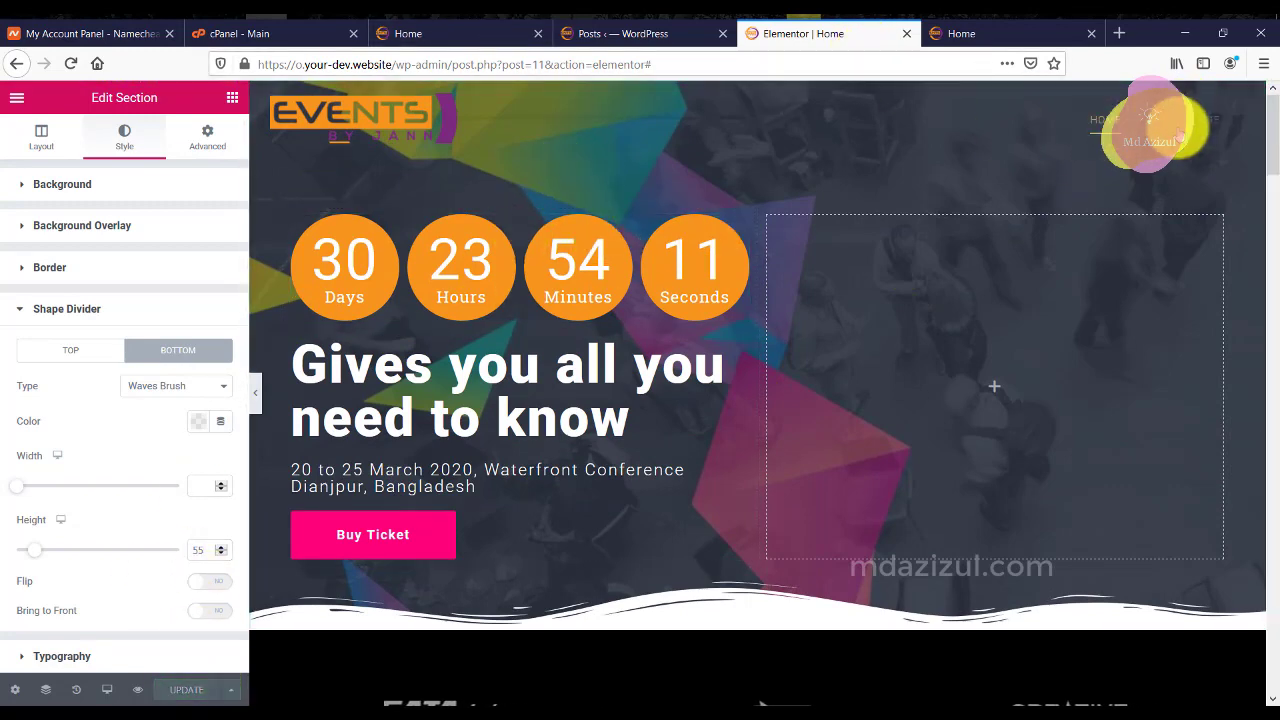
Show the countdown widget in the Navigator and collapse its column and first section.
{"action": "right_click", "coordinate": [769, 133]}
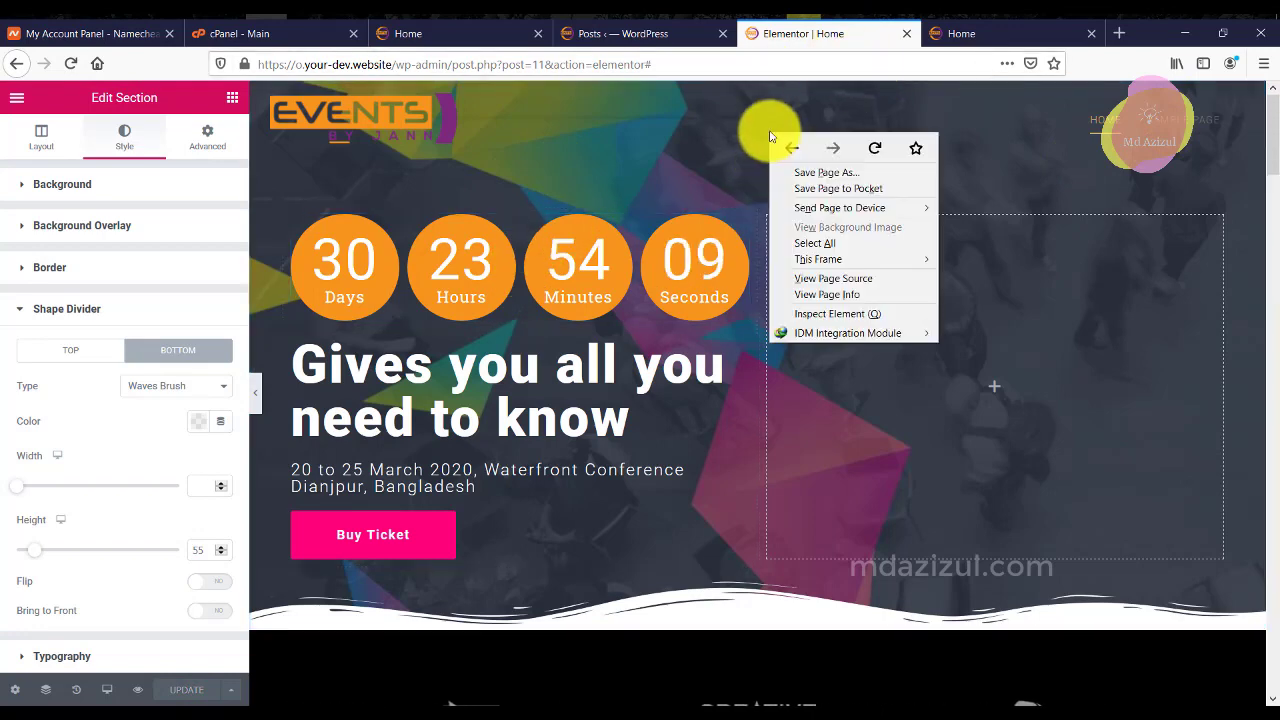
{"action": "right_click", "coordinate": [555, 298]}
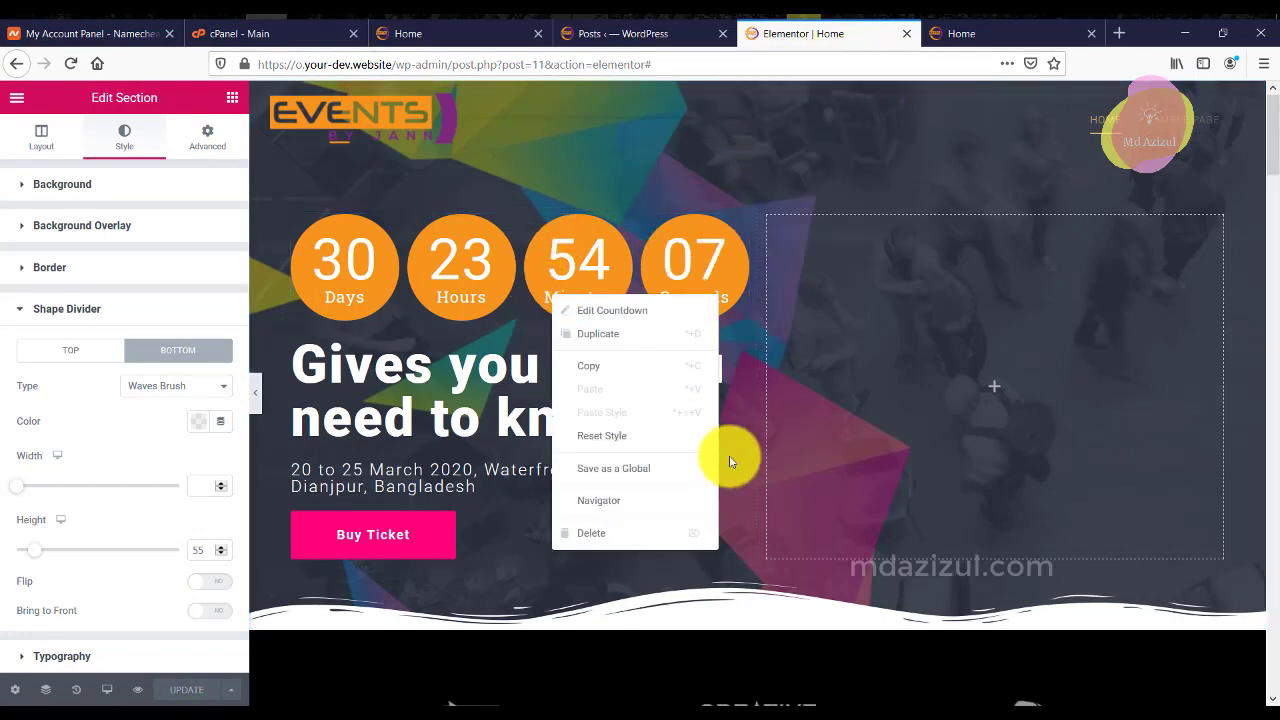
{"action": "left_click", "coordinate": [650, 500]}
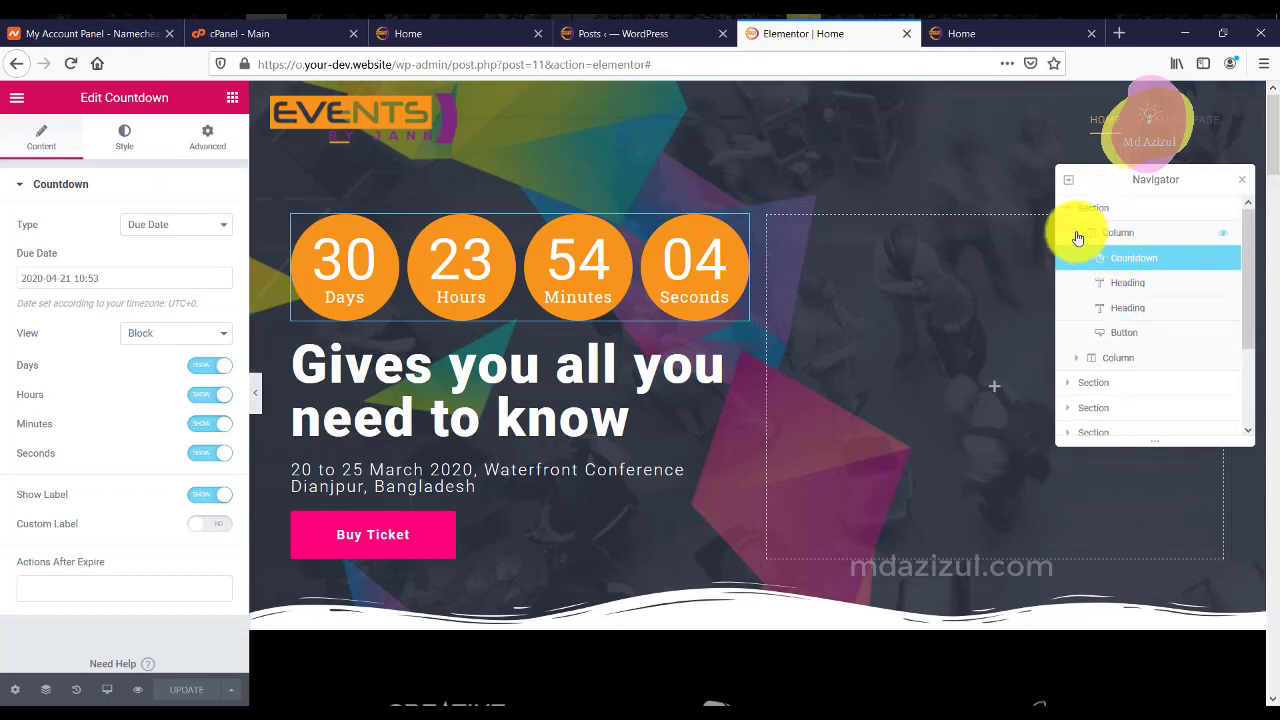
{"action": "left_click", "coordinate": [1077, 234]}
{"action": "left_click", "coordinate": [1069, 210]}
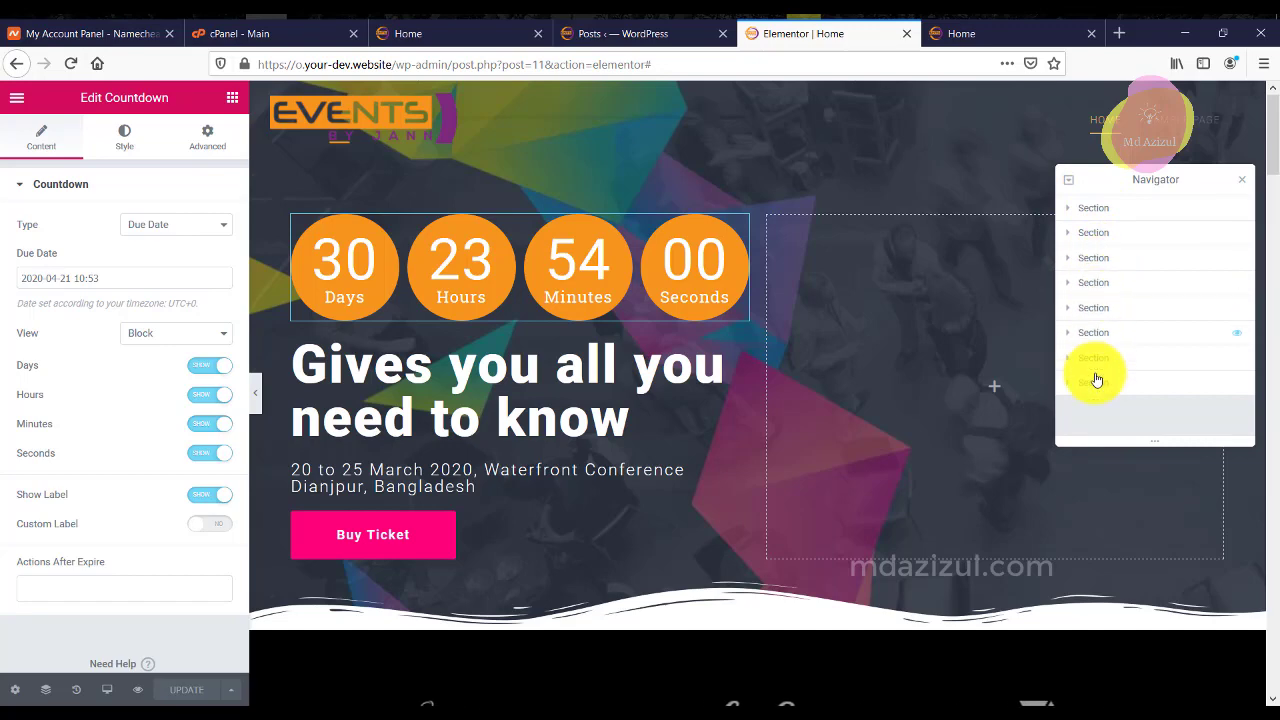
Check the hero section's CSS ID 'Home' in Advanced settings, then go to the WordPress Posts list.
{"action": "left_click", "coordinate": [1129, 207]}
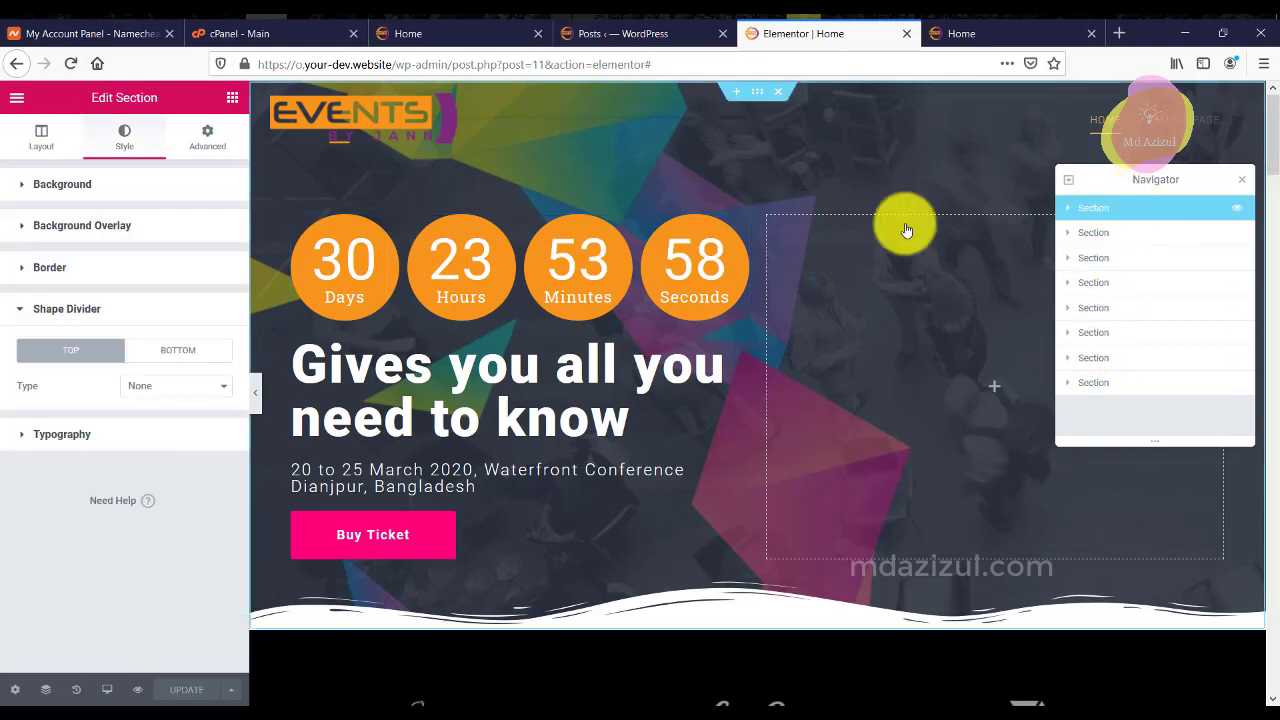
{"action": "left_click", "coordinate": [211, 148]}
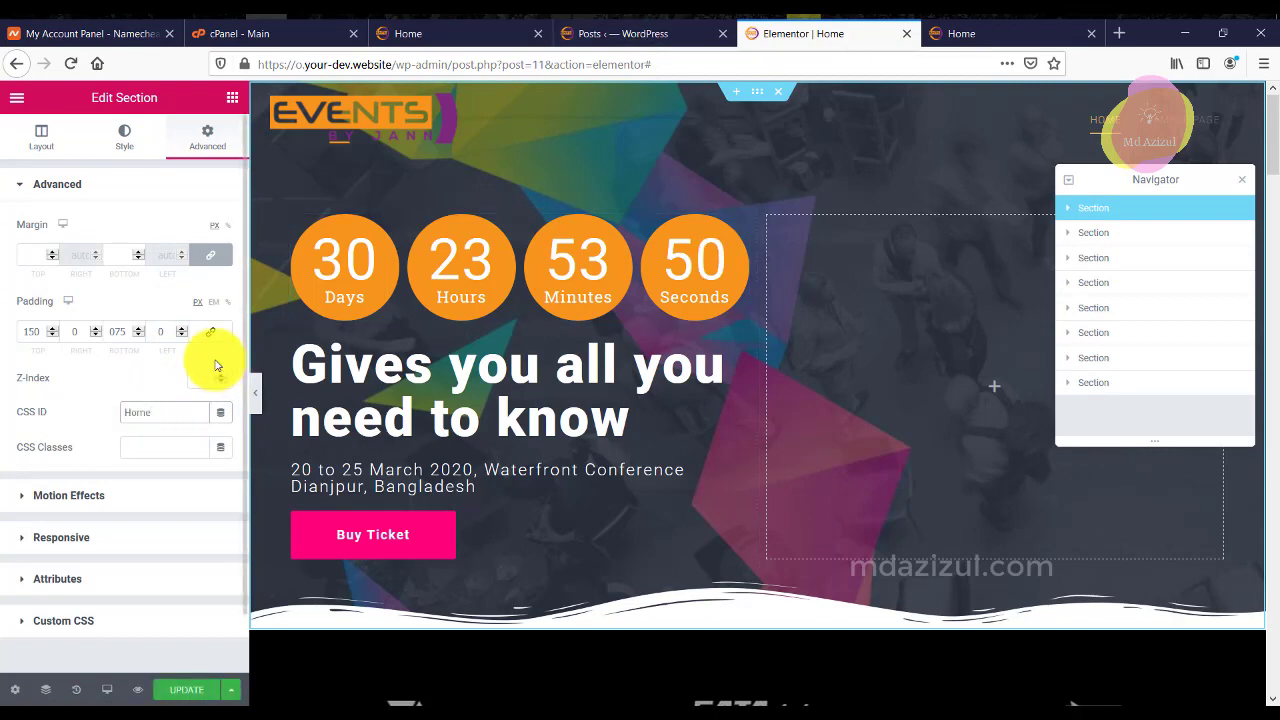
{"action": "right_click", "coordinate": [162, 410]}
{"action": "left_click", "coordinate": [200, 455]}
{"action": "left_click", "coordinate": [620, 33]}
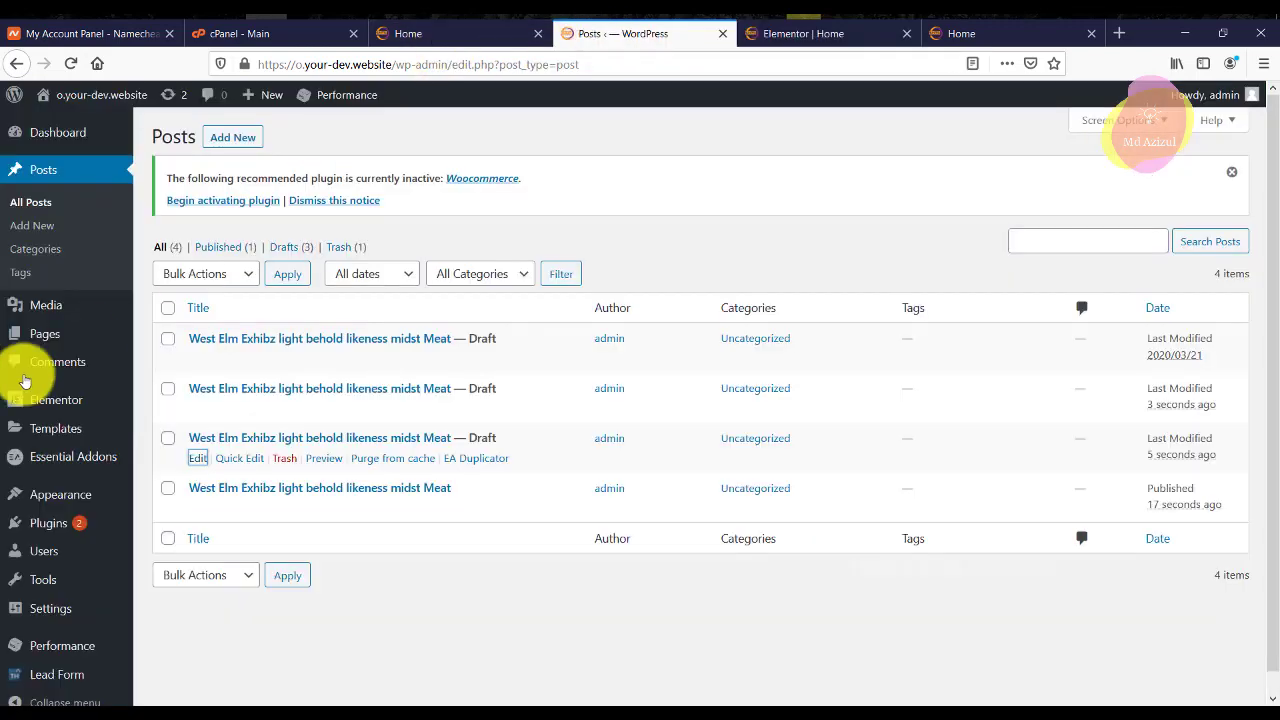
Add a Home custom link pointing to #Home to the Main menu, then return to Elementor.
{"action": "mouse_move", "coordinate": [46, 592]}
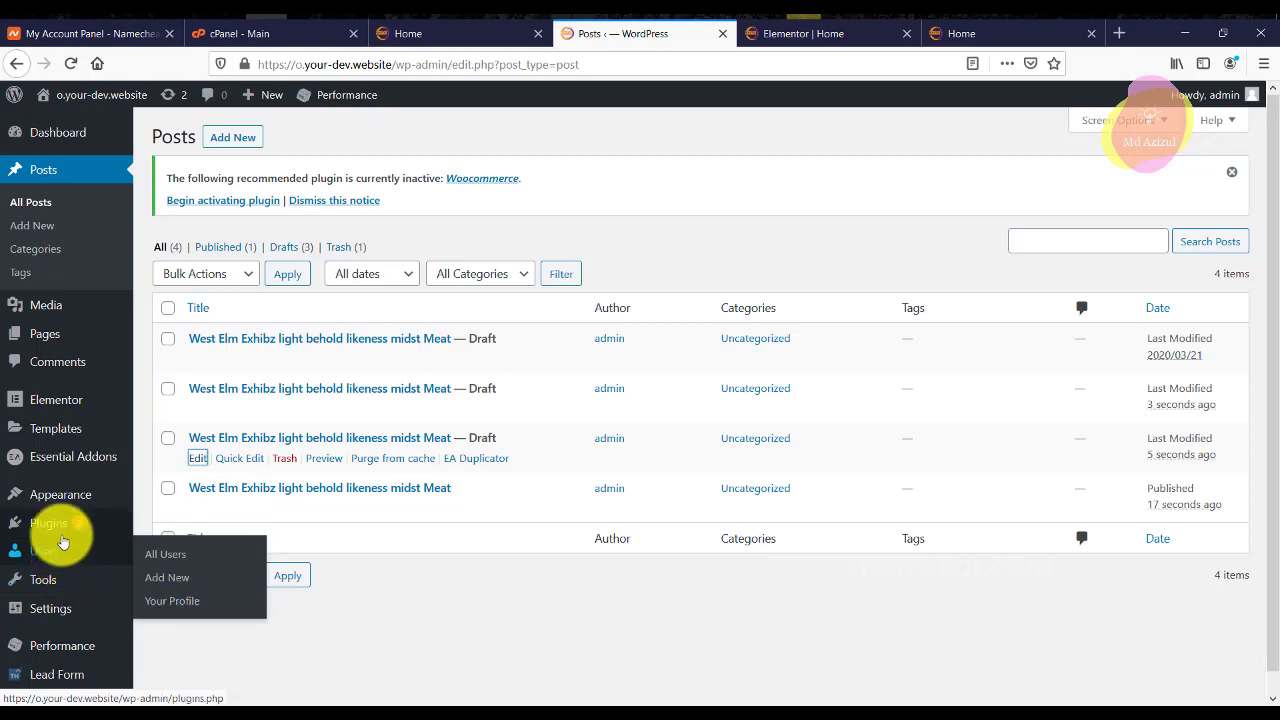
{"action": "mouse_move", "coordinate": [70, 507]}
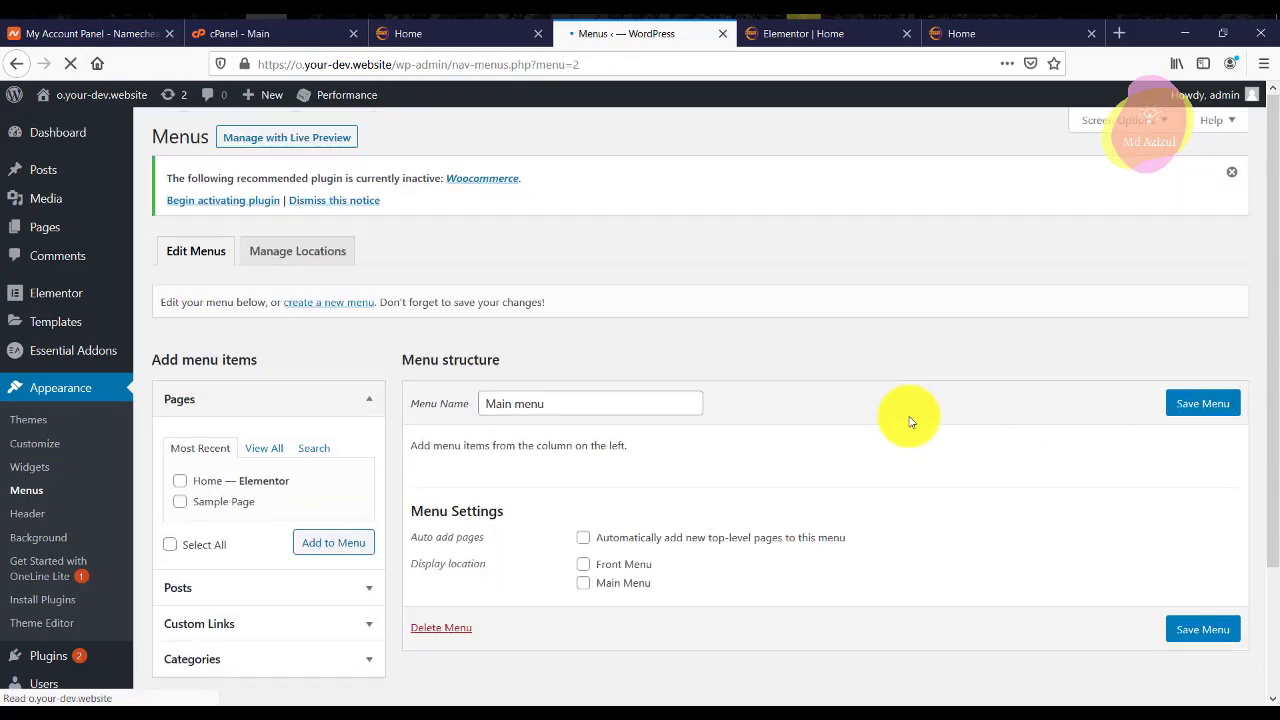
{"action": "scroll", "coordinate": [551, 397], "scroll_direction": "down", "scroll_amount": 3}
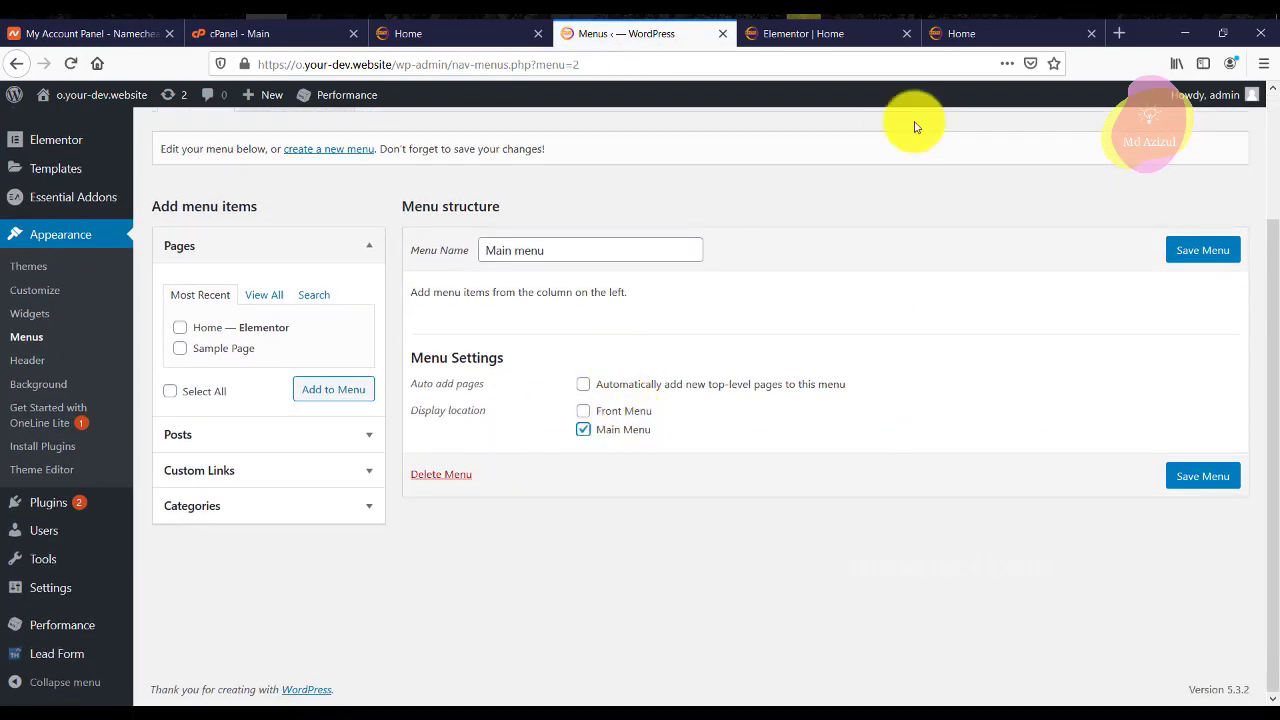
{"action": "left_click", "coordinate": [889, 34]}
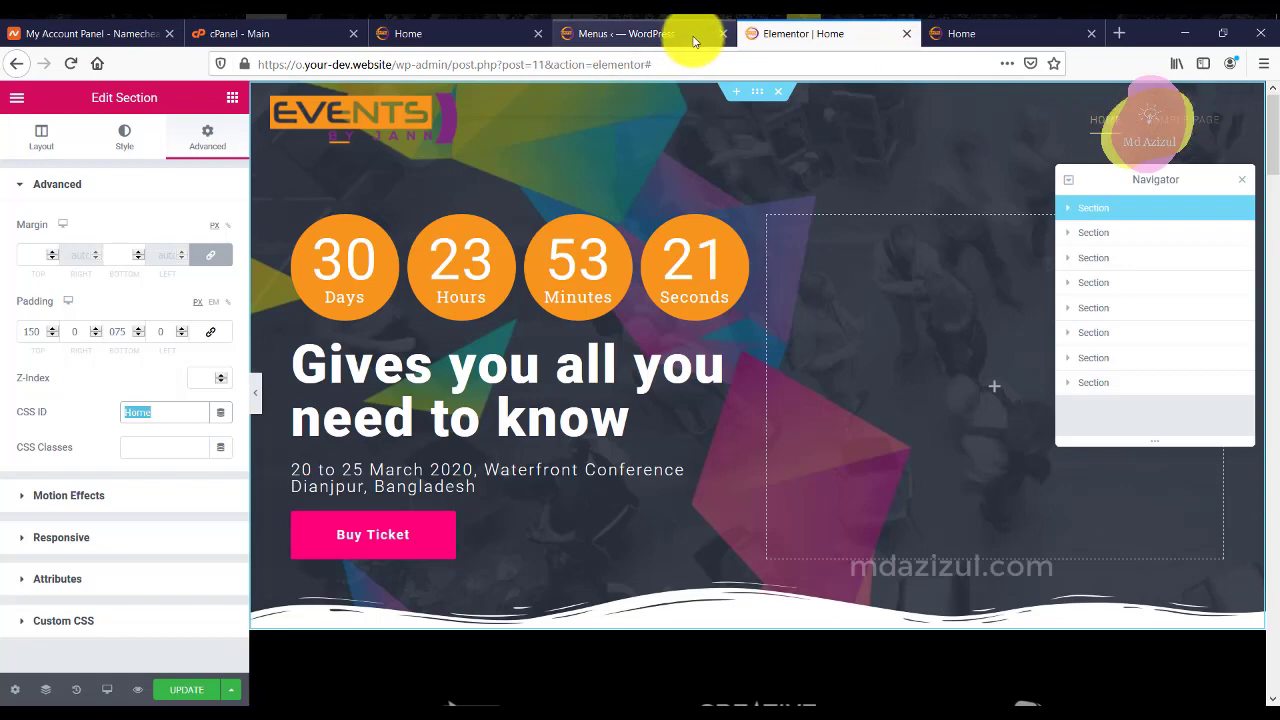
{"action": "left_click", "coordinate": [697, 38]}
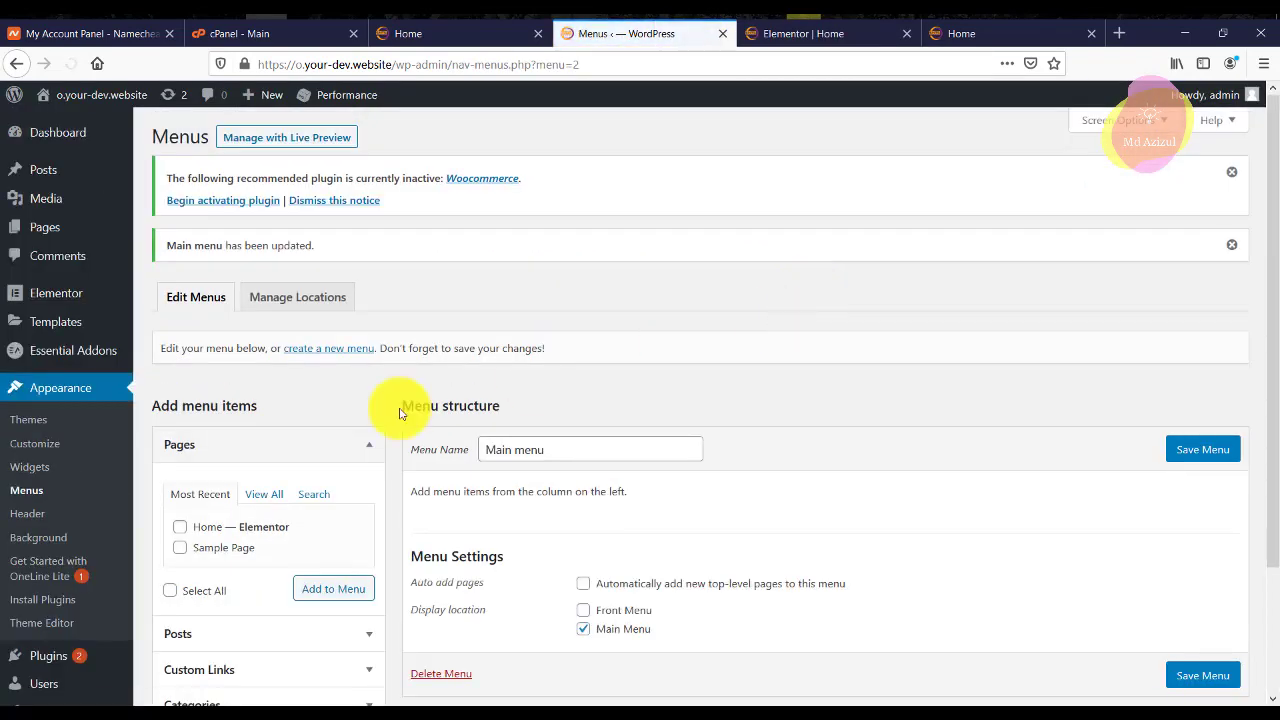
{"action": "scroll", "coordinate": [274, 449], "scroll_direction": "down", "scroll_amount": 3}
{"action": "left_click", "coordinate": [235, 530]}
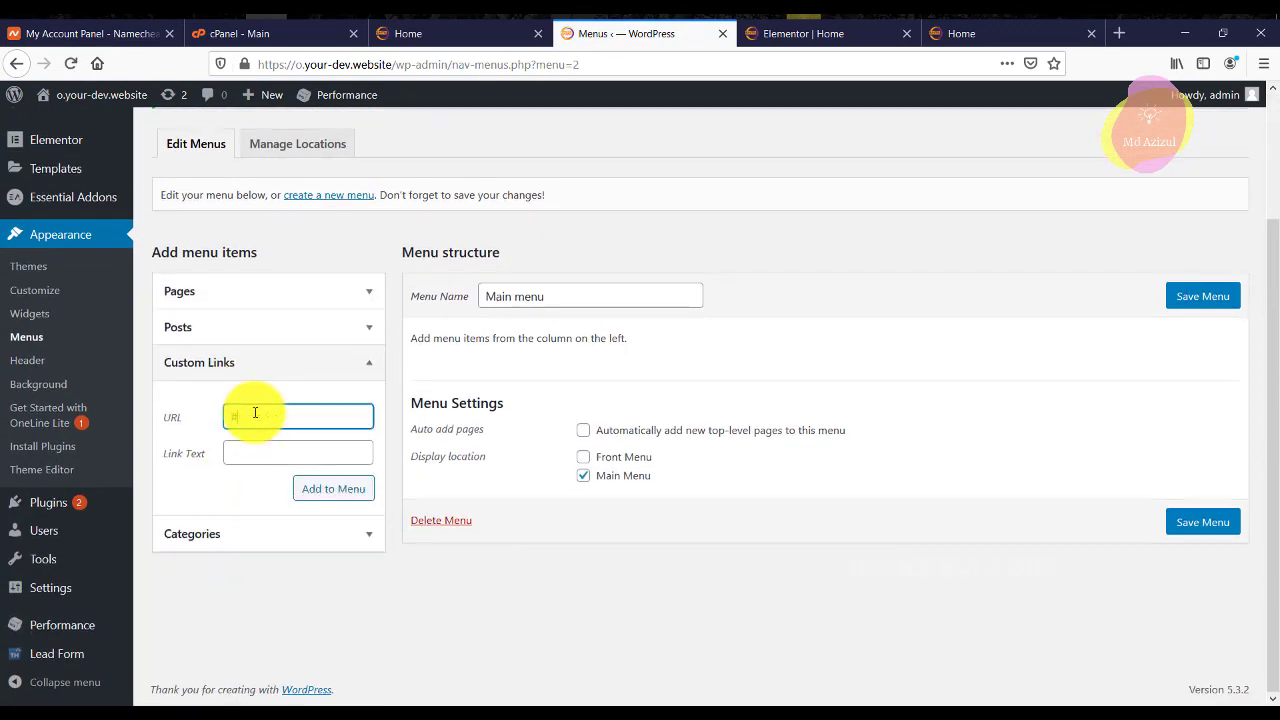
{"action": "type", "text": "#Home"}
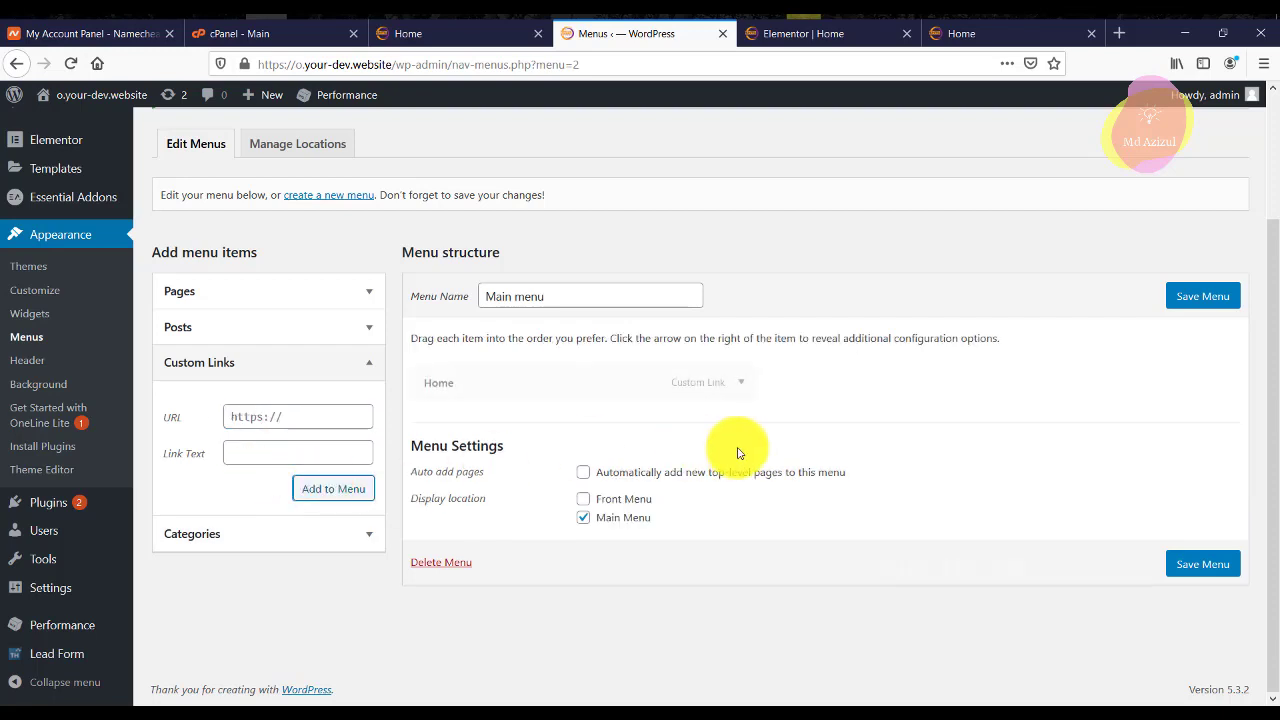
{"action": "left_click", "coordinate": [810, 33]}
{"action": "scroll", "coordinate": [908, 330], "scroll_direction": "down", "scroll_amount": 3}
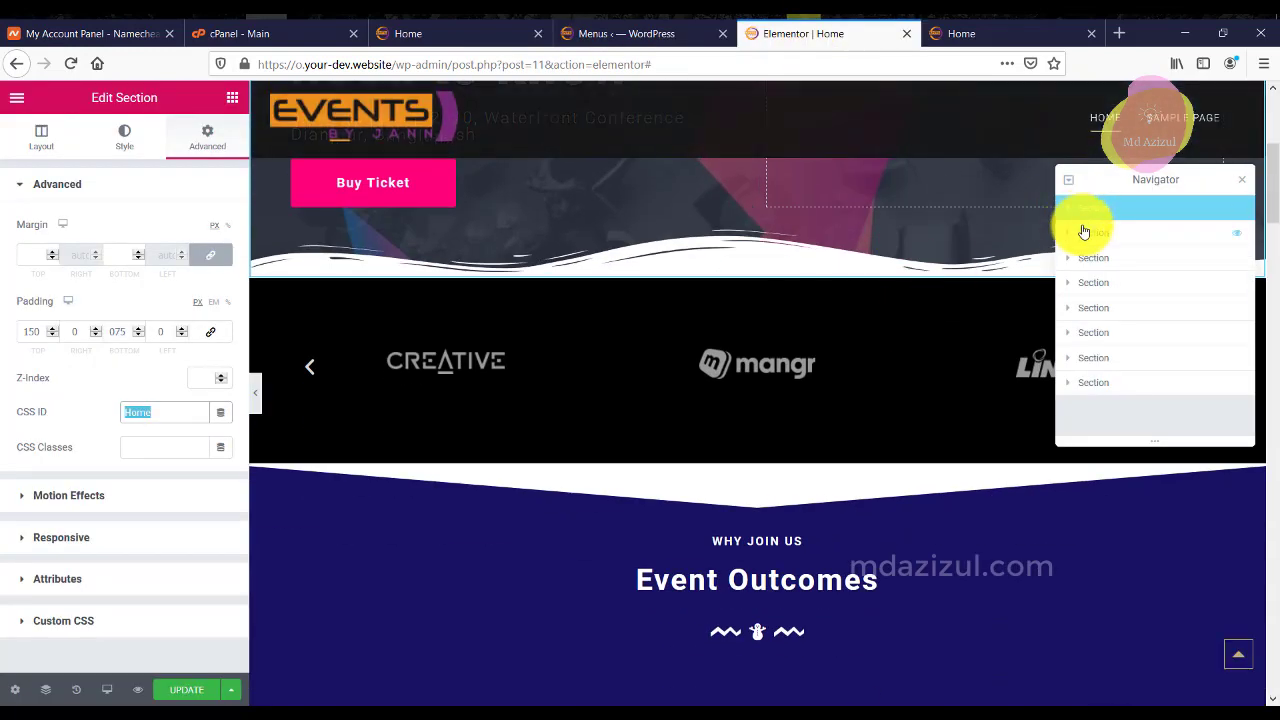
Give the sponsor logo section the CSS ID 'Sponsor' and copy it.
{"action": "left_click", "coordinate": [1140, 231]}
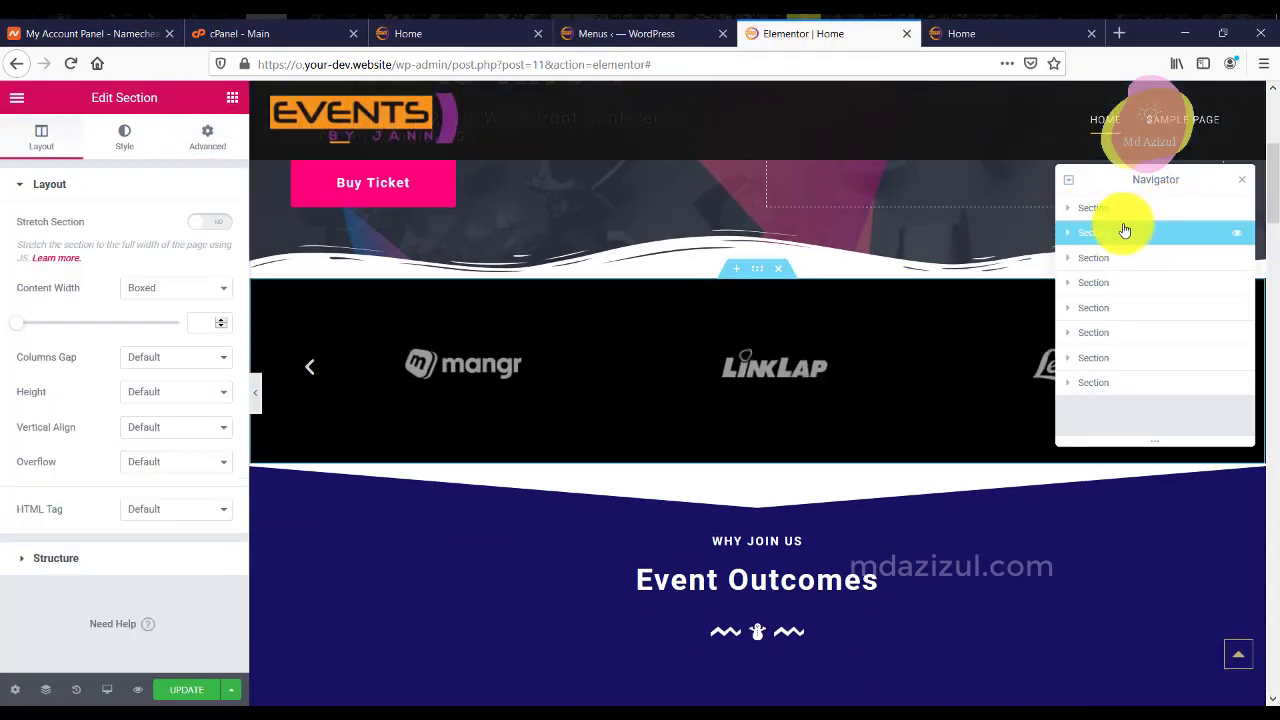
{"action": "left_click", "coordinate": [208, 135]}
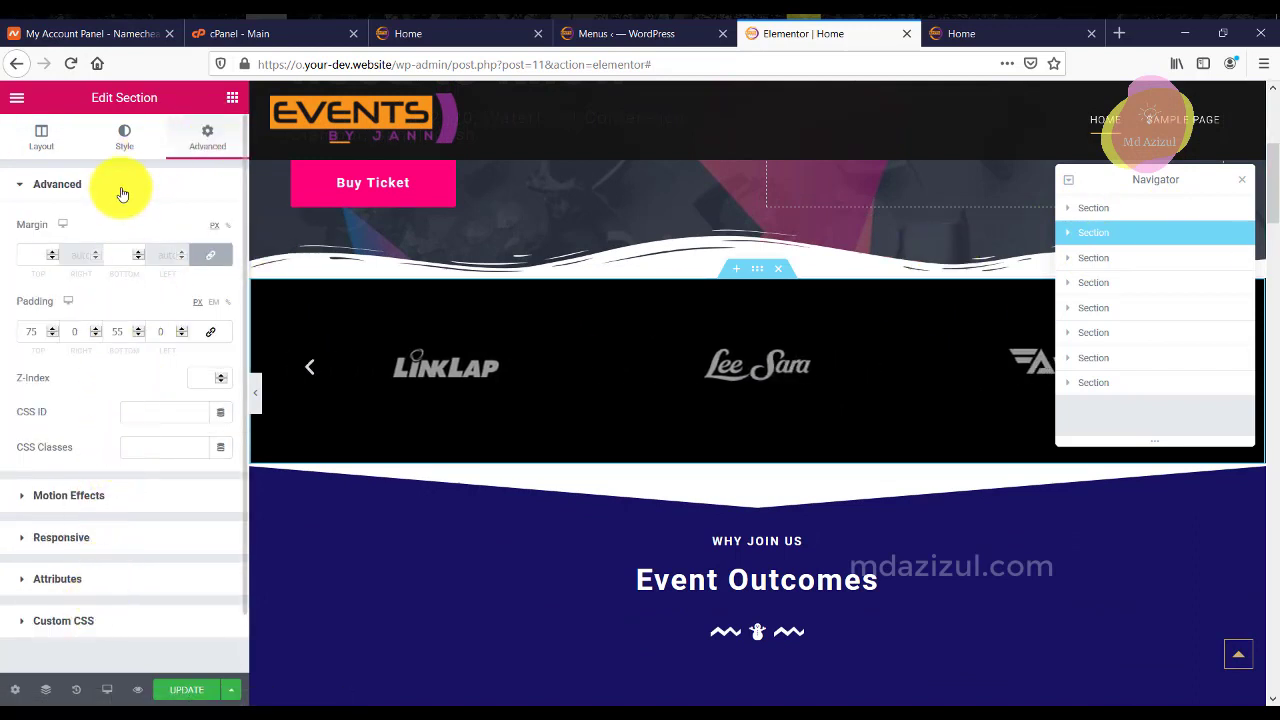
{"action": "left_click", "coordinate": [157, 140]}
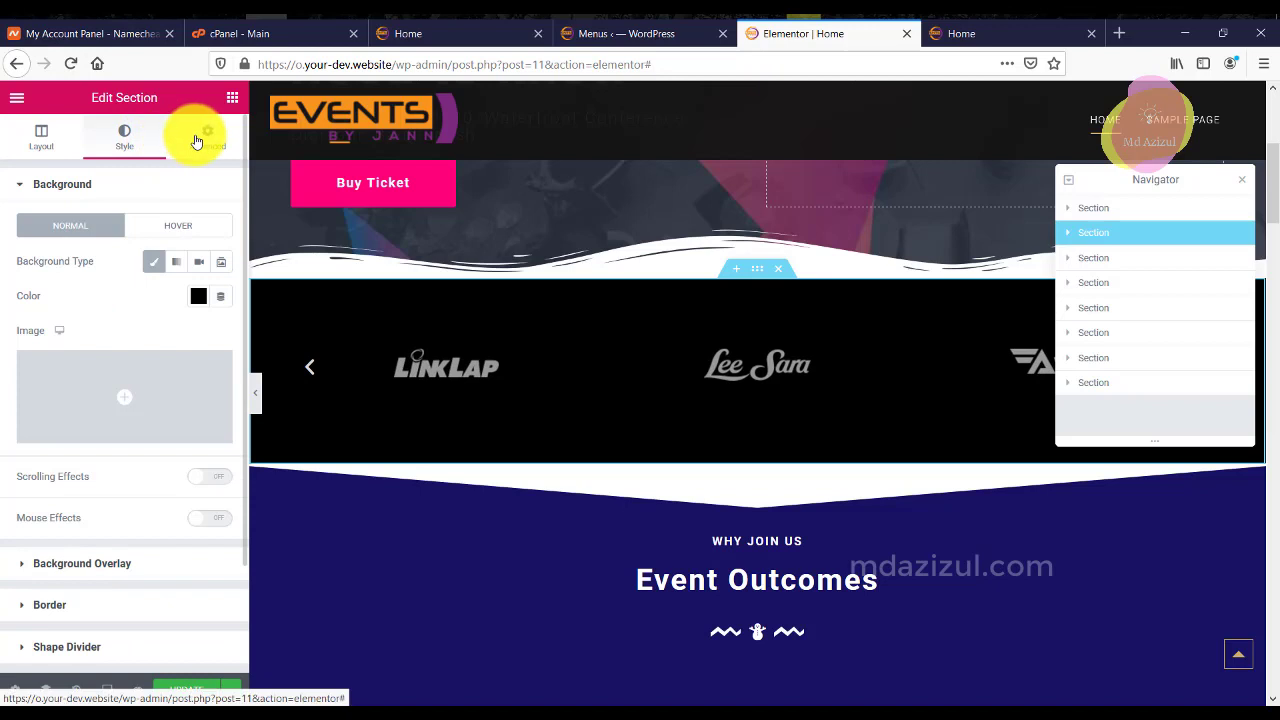
{"action": "left_click", "coordinate": [200, 137]}
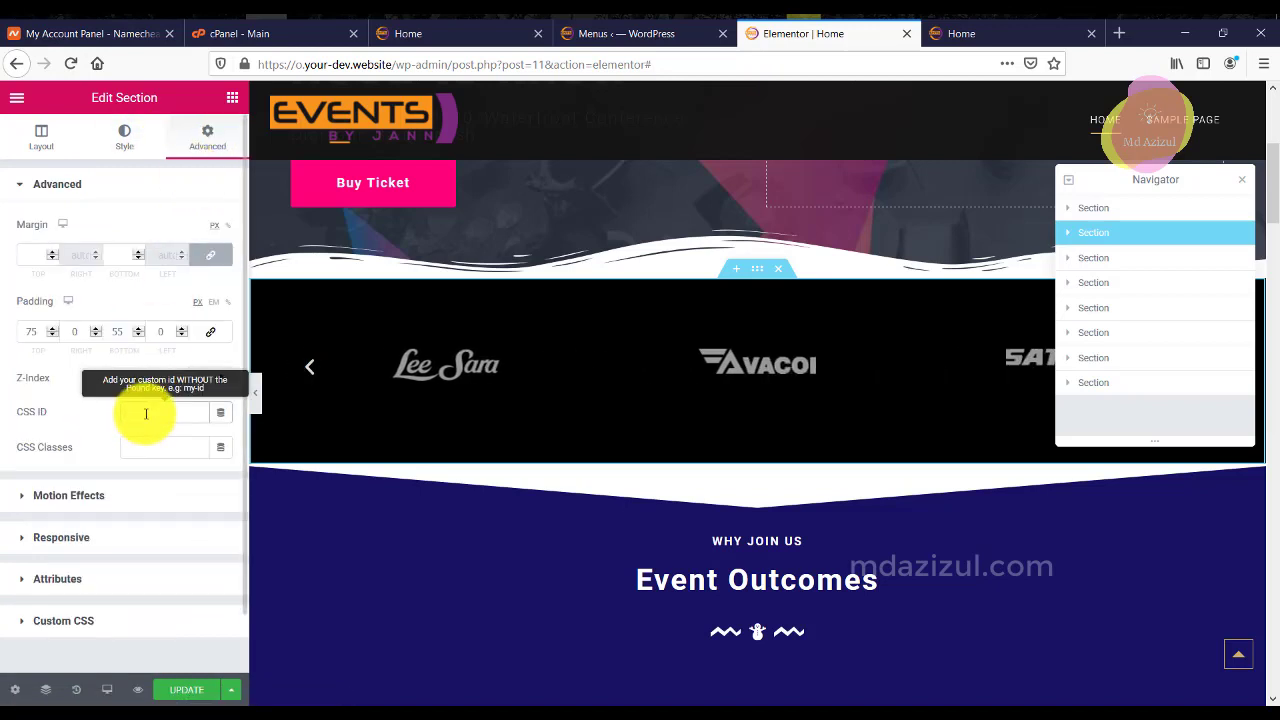
{"action": "left_click", "coordinate": [146, 413]}
{"action": "type", "text": "S"}
{"action": "type", "text": "c"}
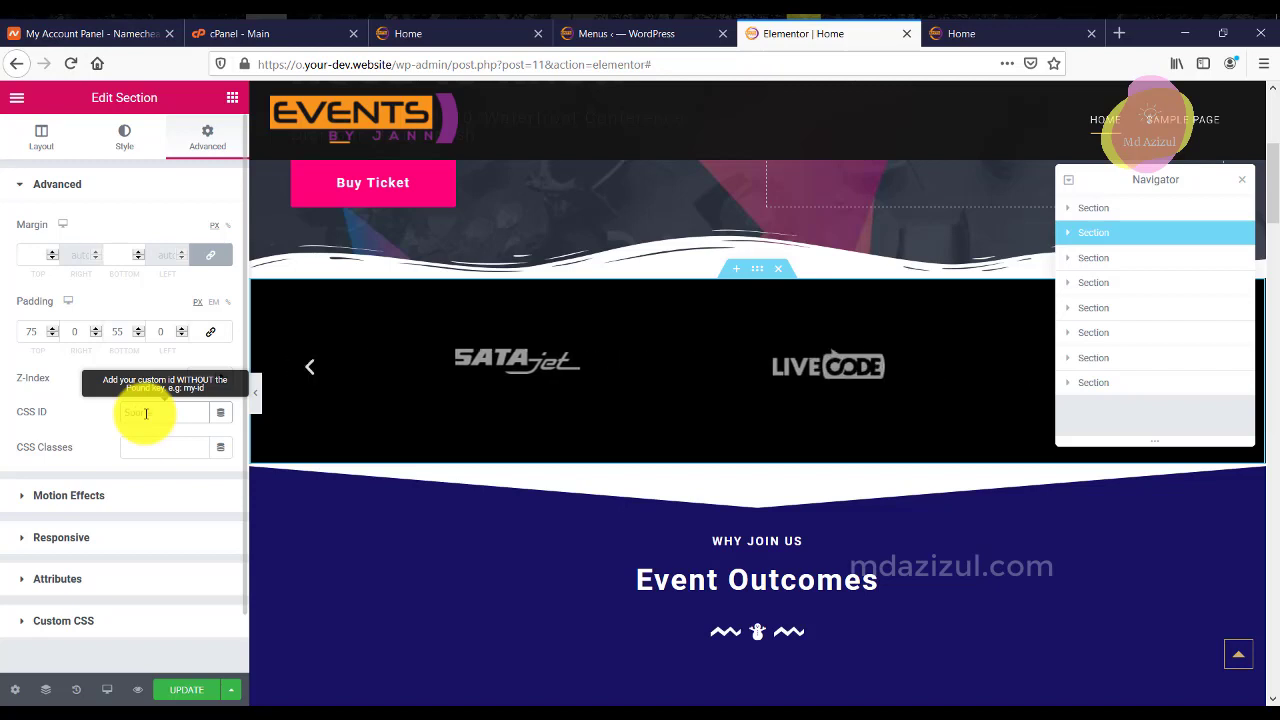
{"action": "type", "text": "onsor"}
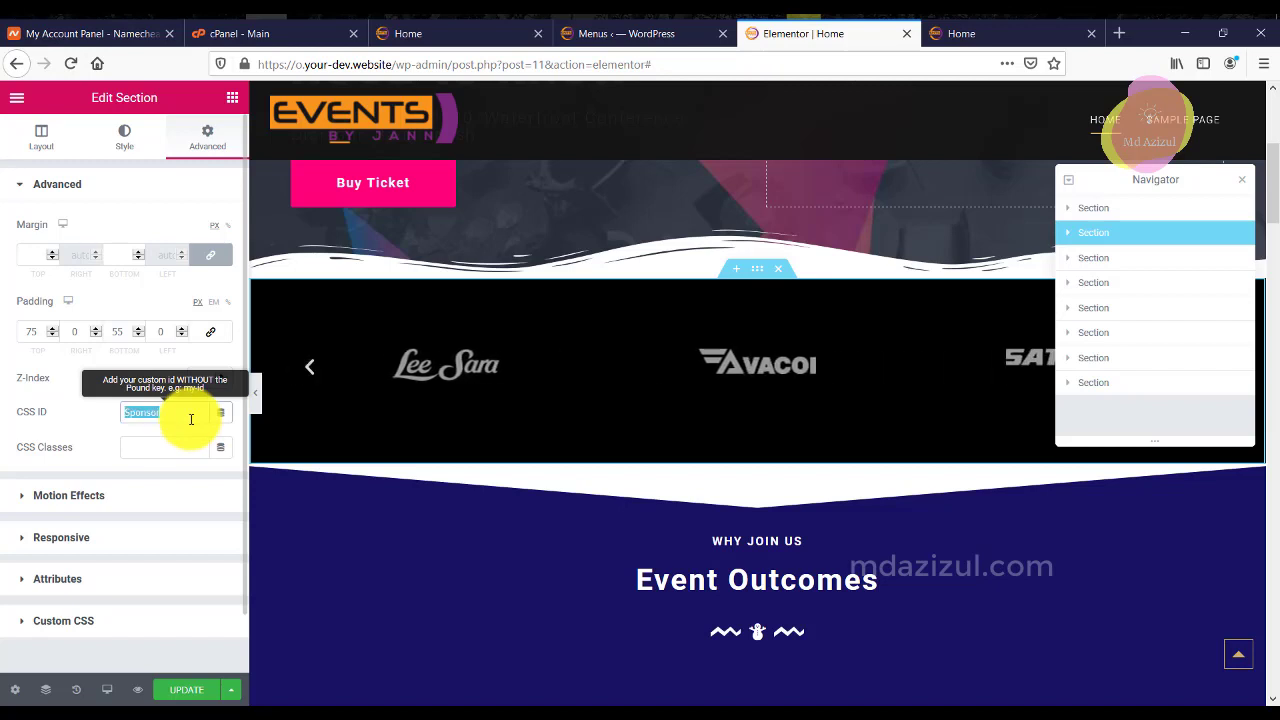
{"action": "right_click", "coordinate": [191, 418]}
{"action": "left_click", "coordinate": [220, 462]}
Add a Sponsor custom link (#Sponsor) to the Main menu and return to Elementor.
{"action": "left_click", "coordinate": [650, 34]}
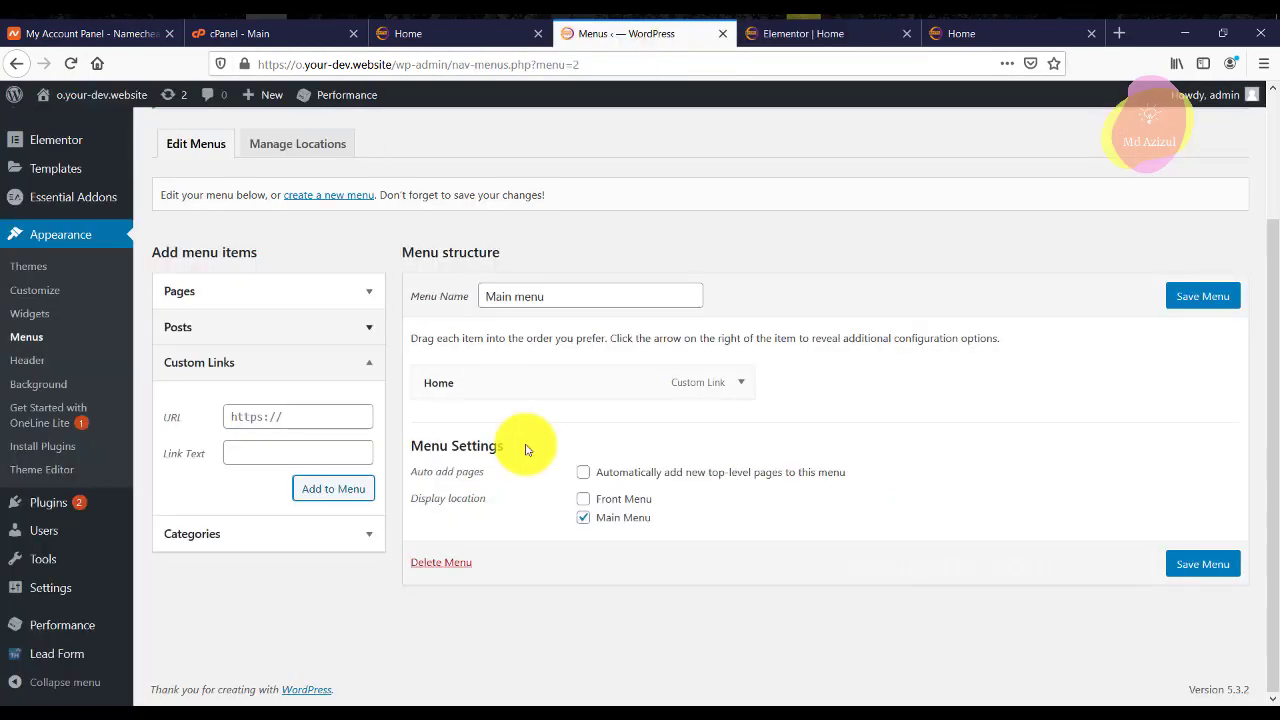
{"action": "right_click", "coordinate": [288, 450]}
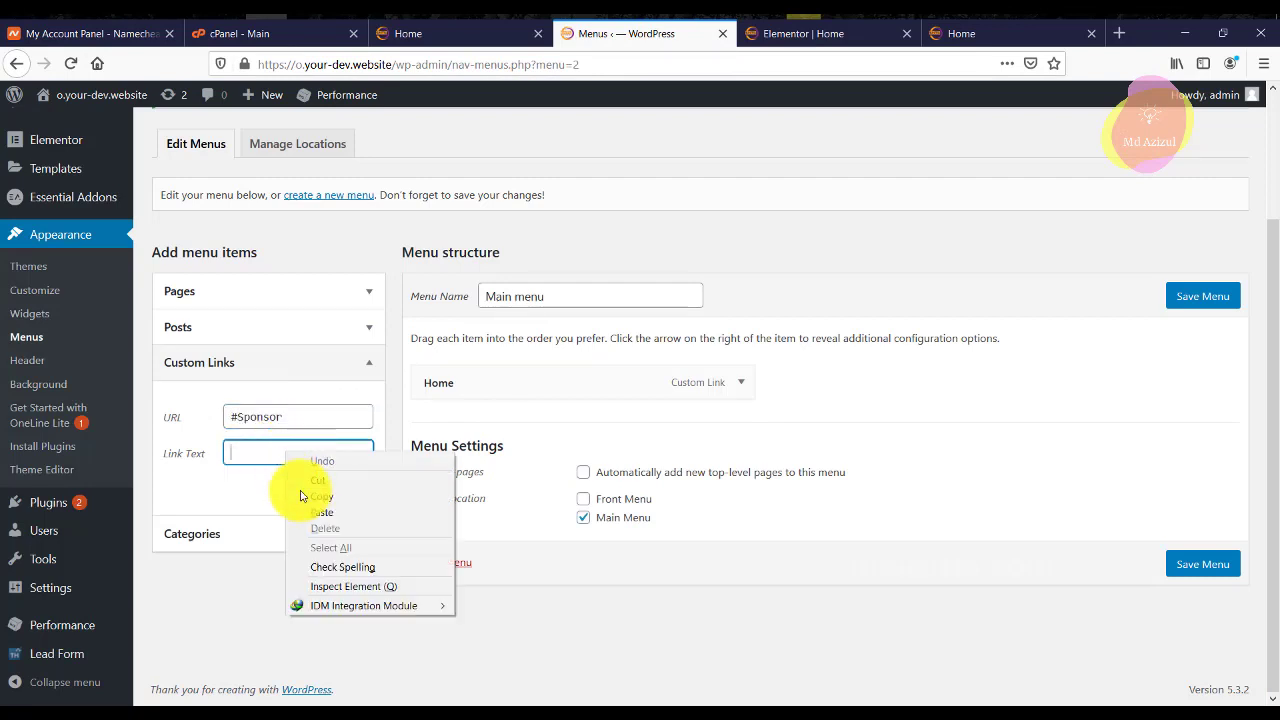
{"action": "left_click", "coordinate": [300, 509]}
{"action": "left_click", "coordinate": [320, 488]}
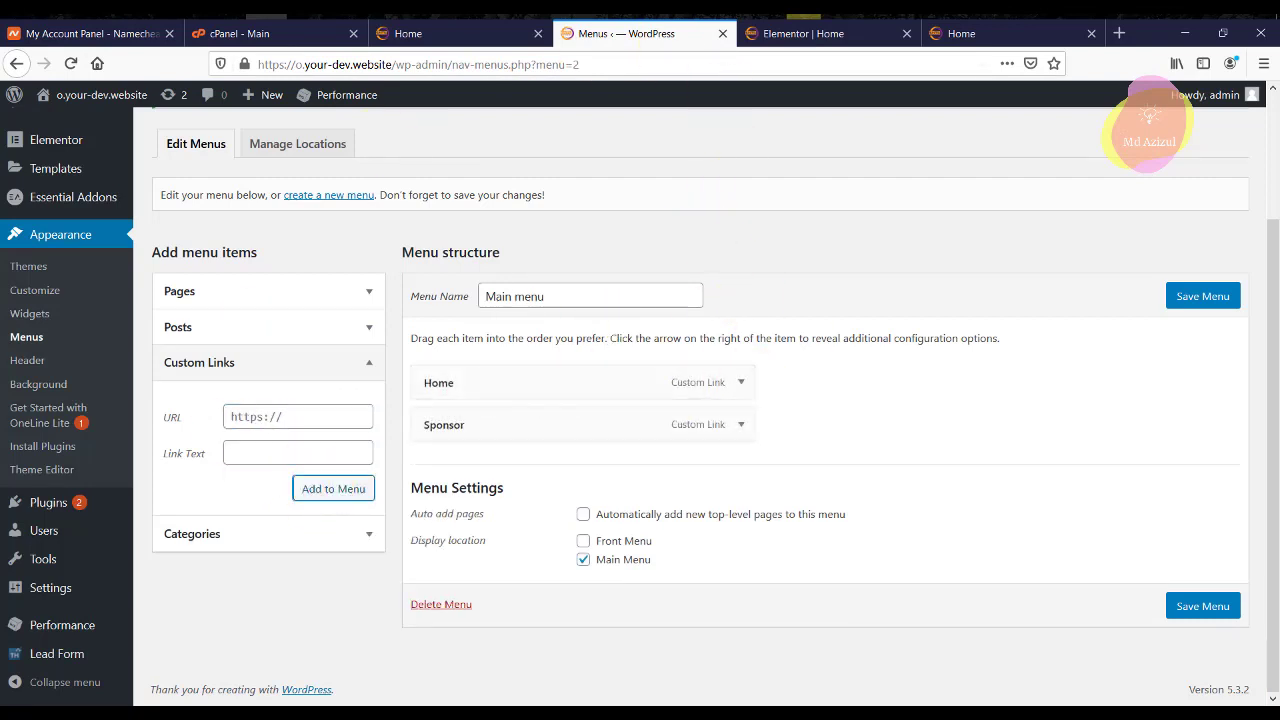
{"action": "left_click", "coordinate": [817, 33]}
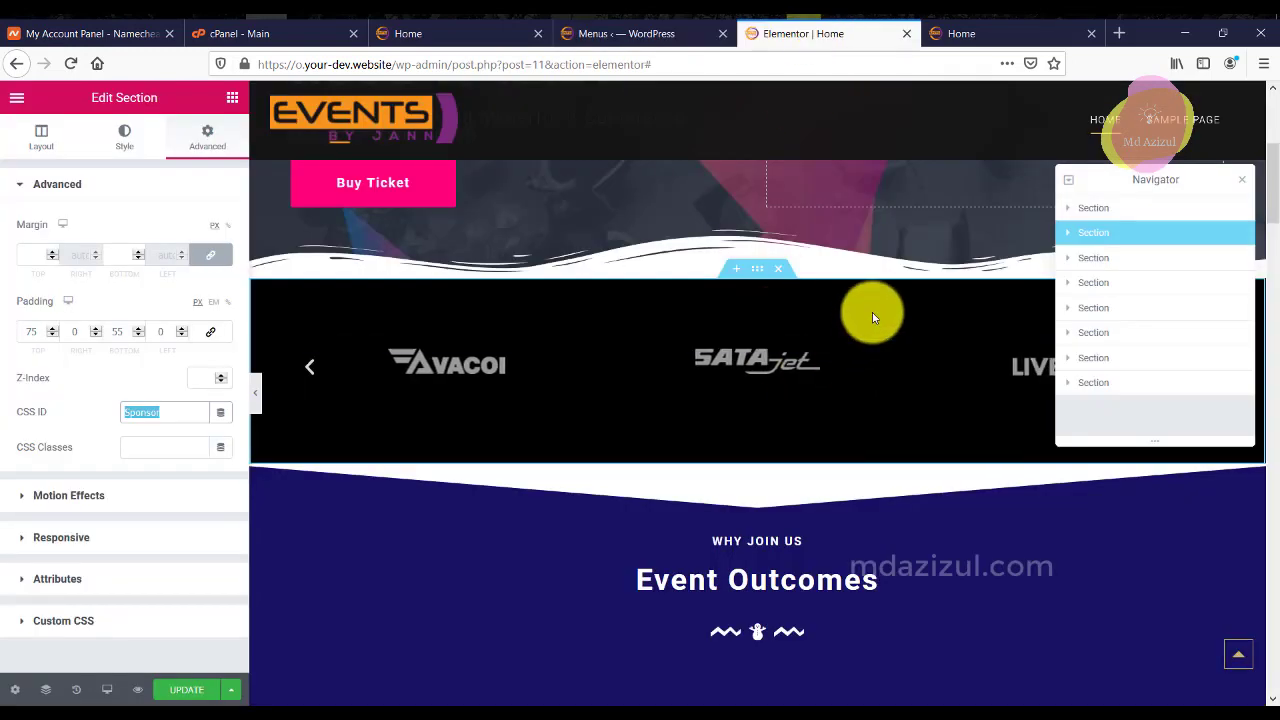
Set the Event Outcomes heading's CSS ID to 'Event' and copy it.
{"action": "left_click", "coordinate": [1107, 264]}
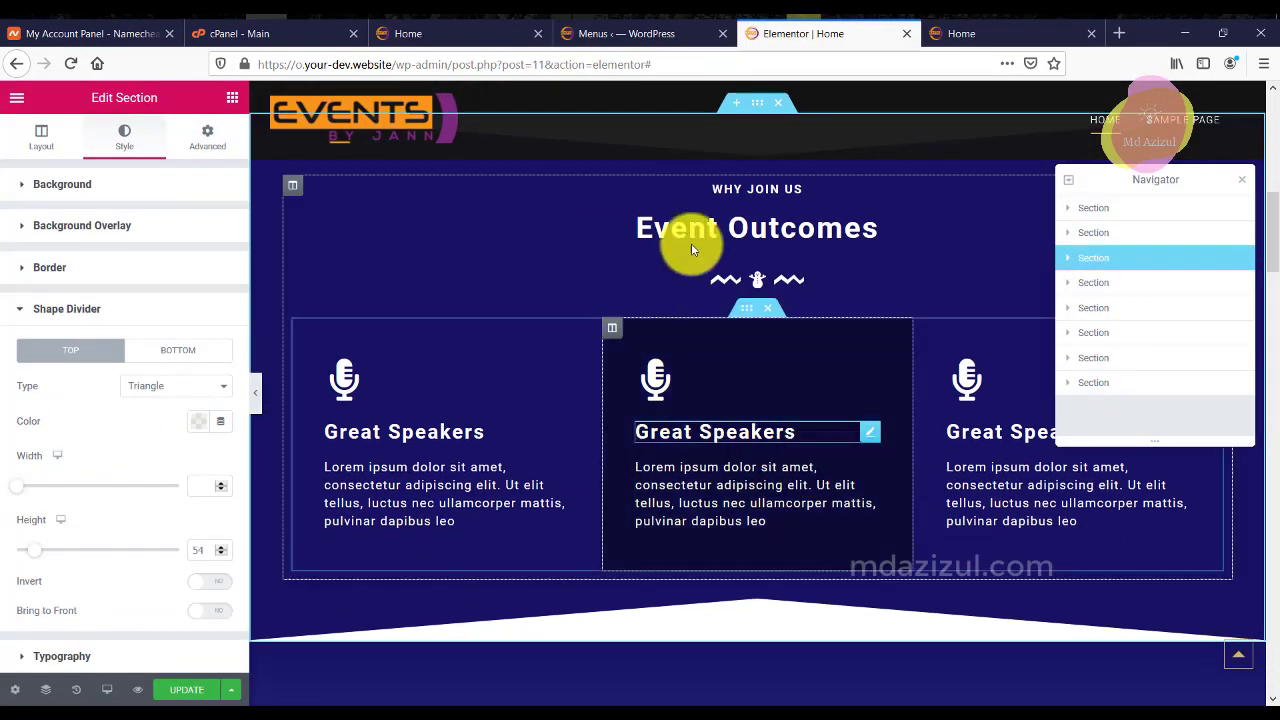
{"action": "left_click", "coordinate": [770, 228]}
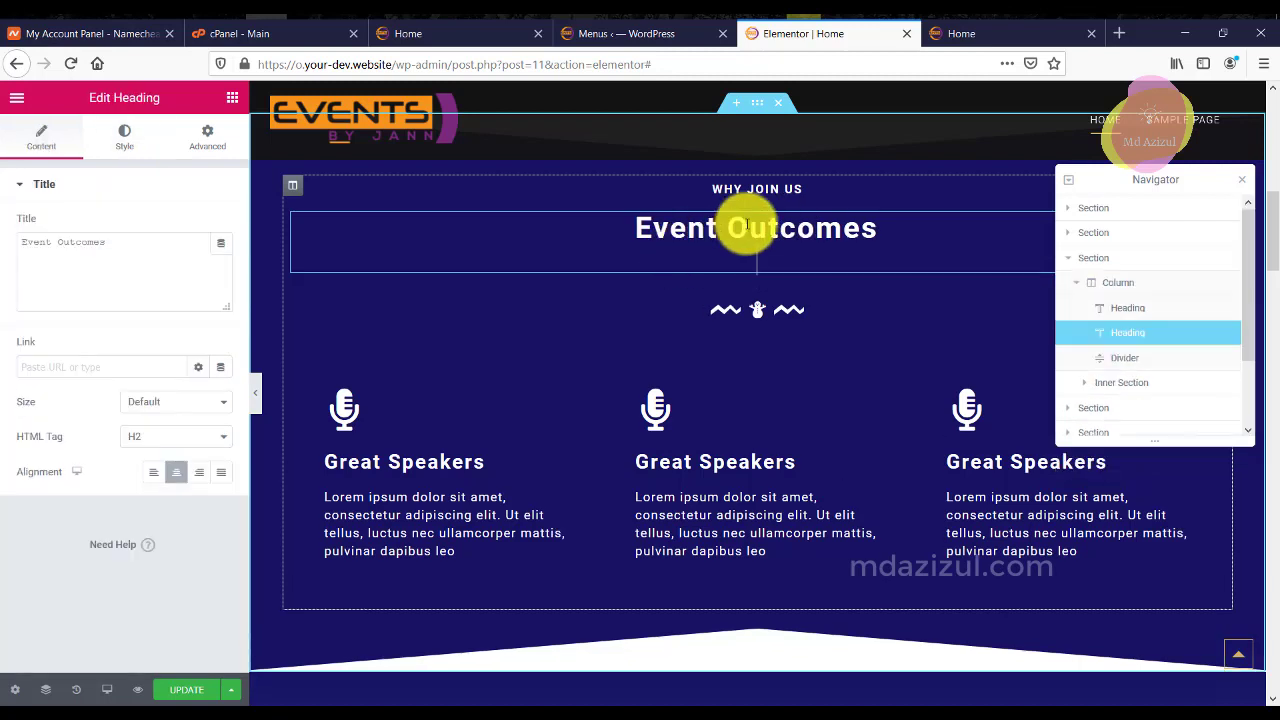
{"action": "right_click", "coordinate": [686, 228]}
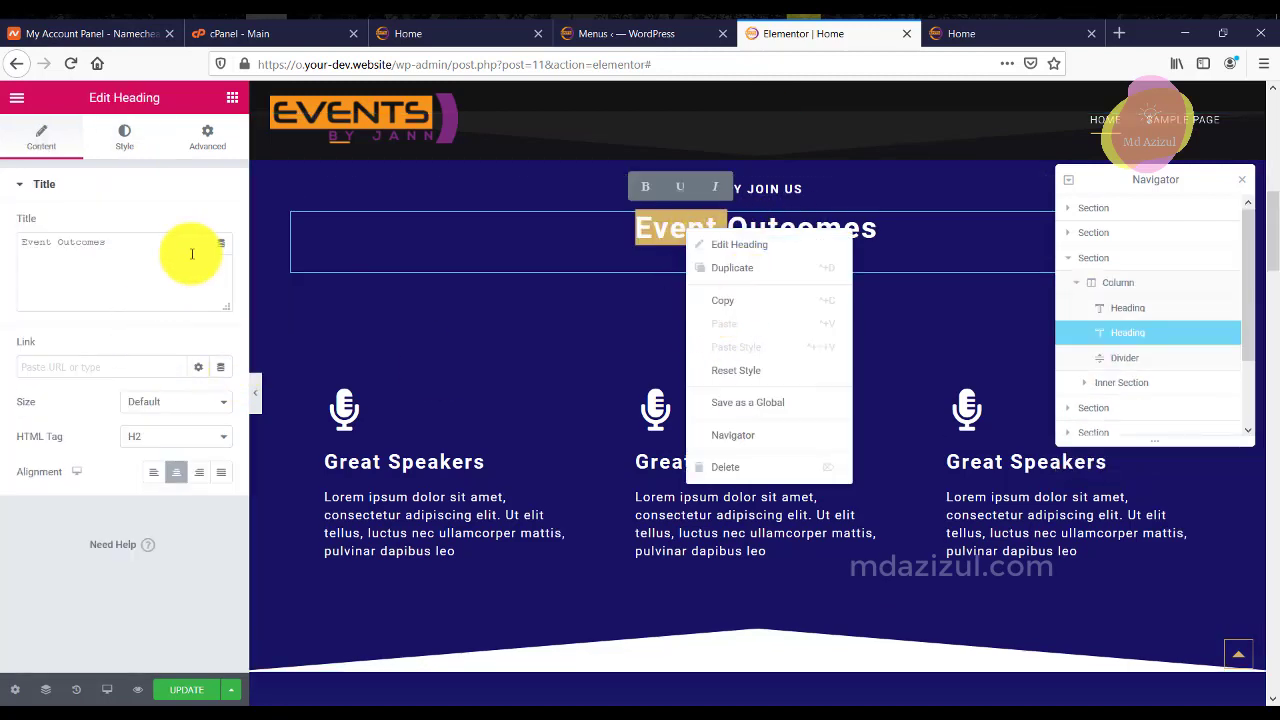
{"action": "left_click", "coordinate": [210, 140]}
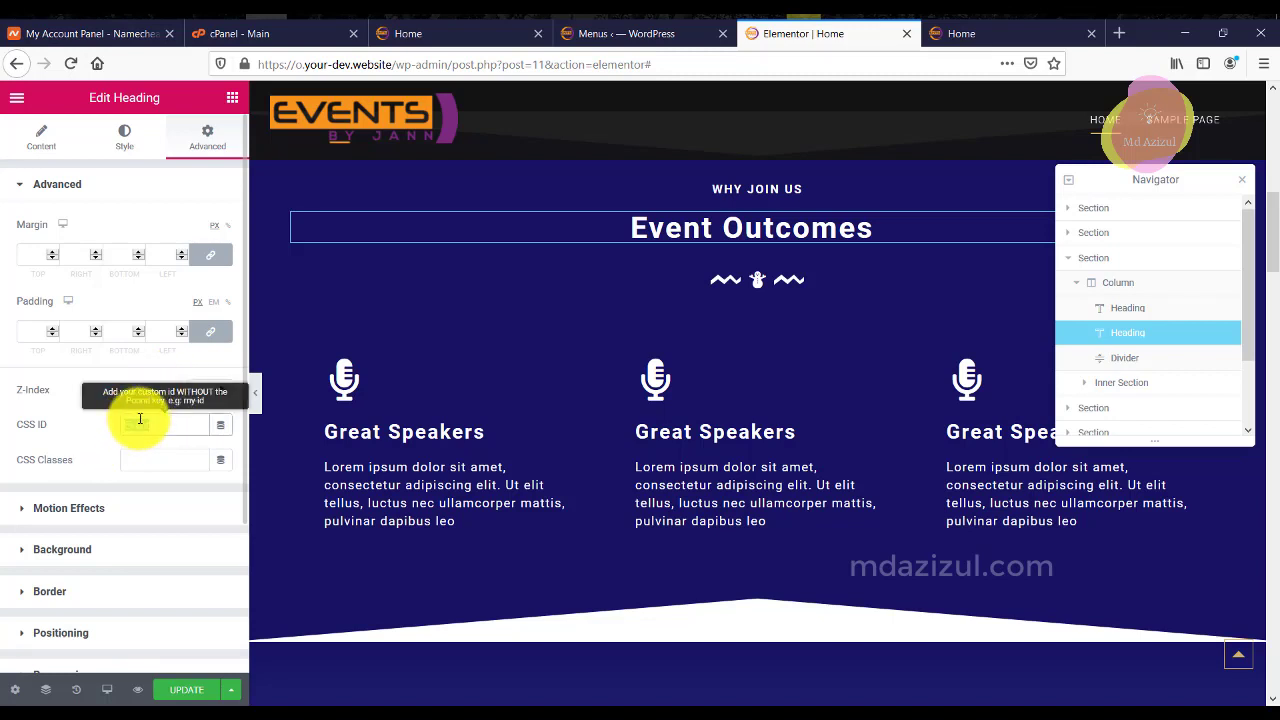
{"action": "right_click", "coordinate": [140, 420]}
{"action": "left_click", "coordinate": [172, 476]}
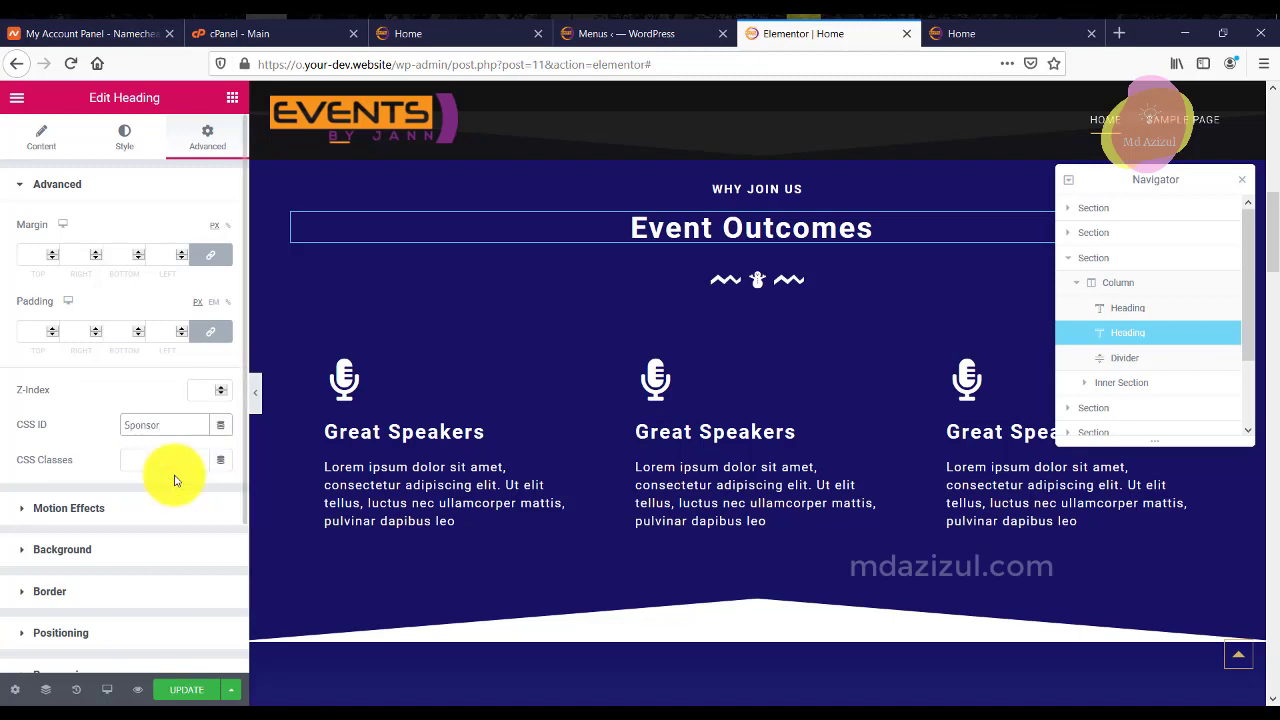
{"action": "key", "text": "ctrl+z"}
{"action": "left_click", "coordinate": [223, 468]}
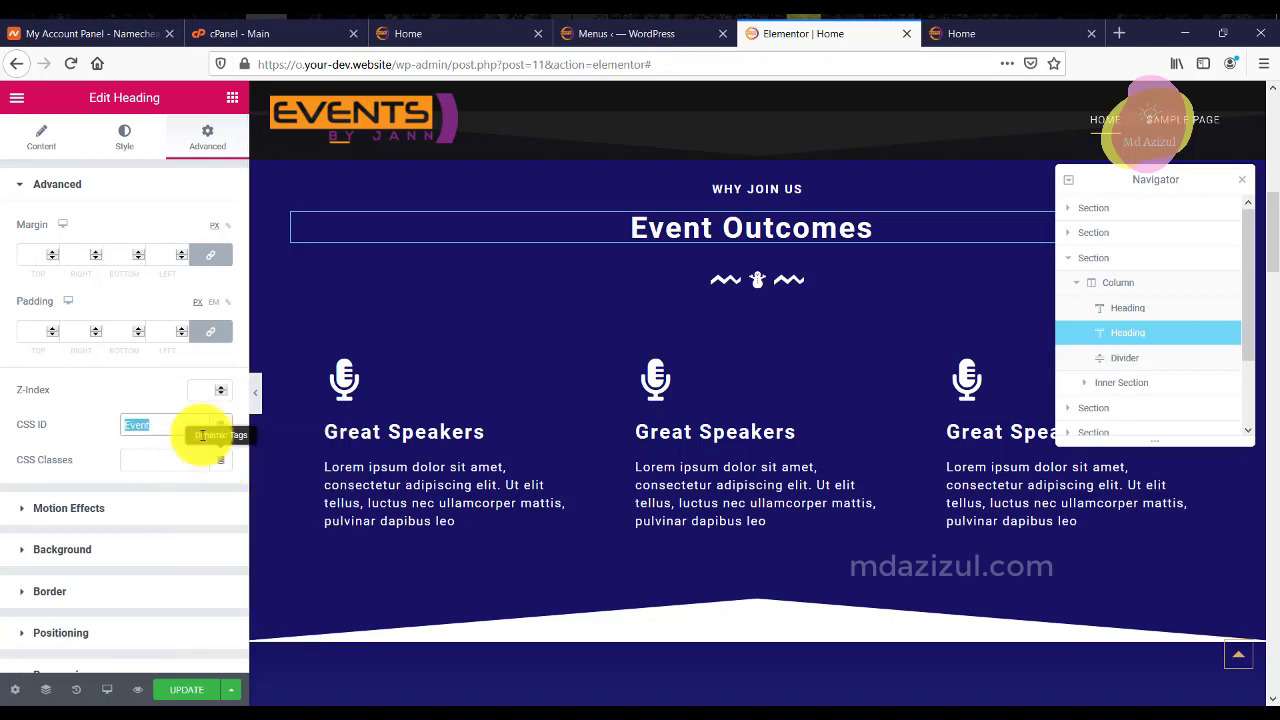
{"action": "key", "text": "super+d"}
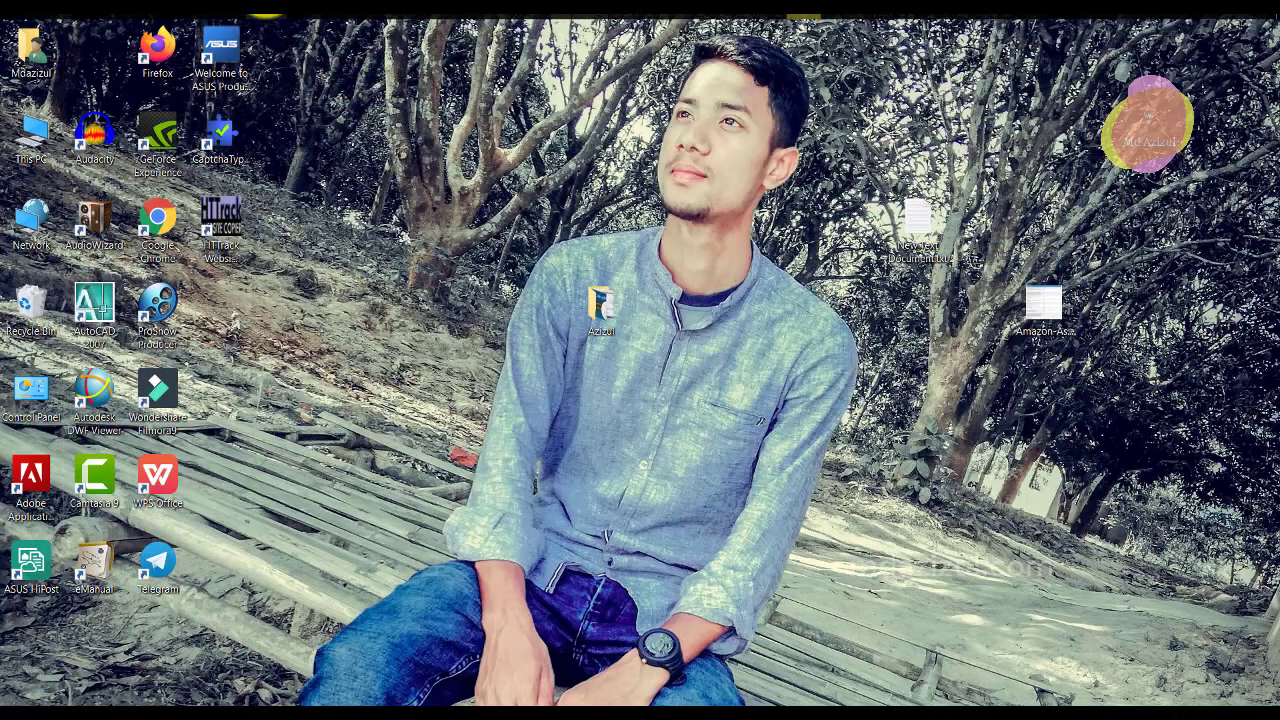
{"action": "key", "text": "super+d"}
Add an Event custom link (#Event) to the Main menu and return to Elementor.
{"action": "left_click", "coordinate": [590, 33]}
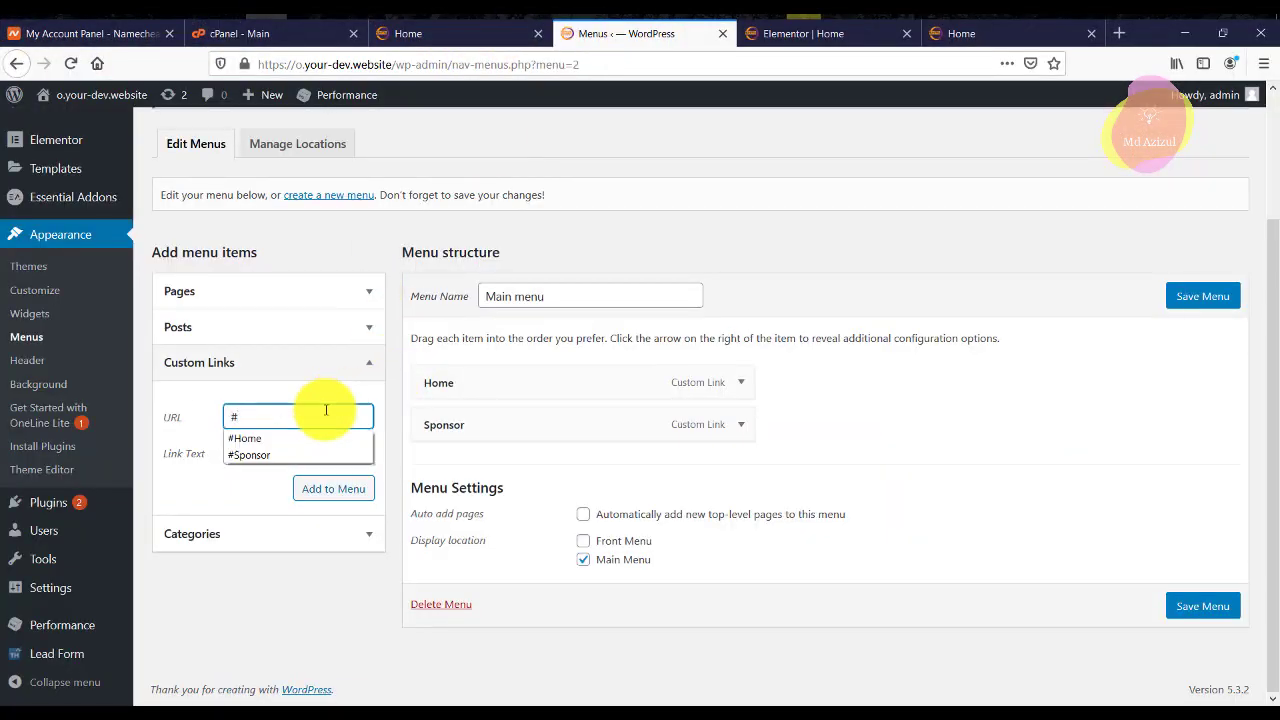
{"action": "left_click", "coordinate": [260, 450]}
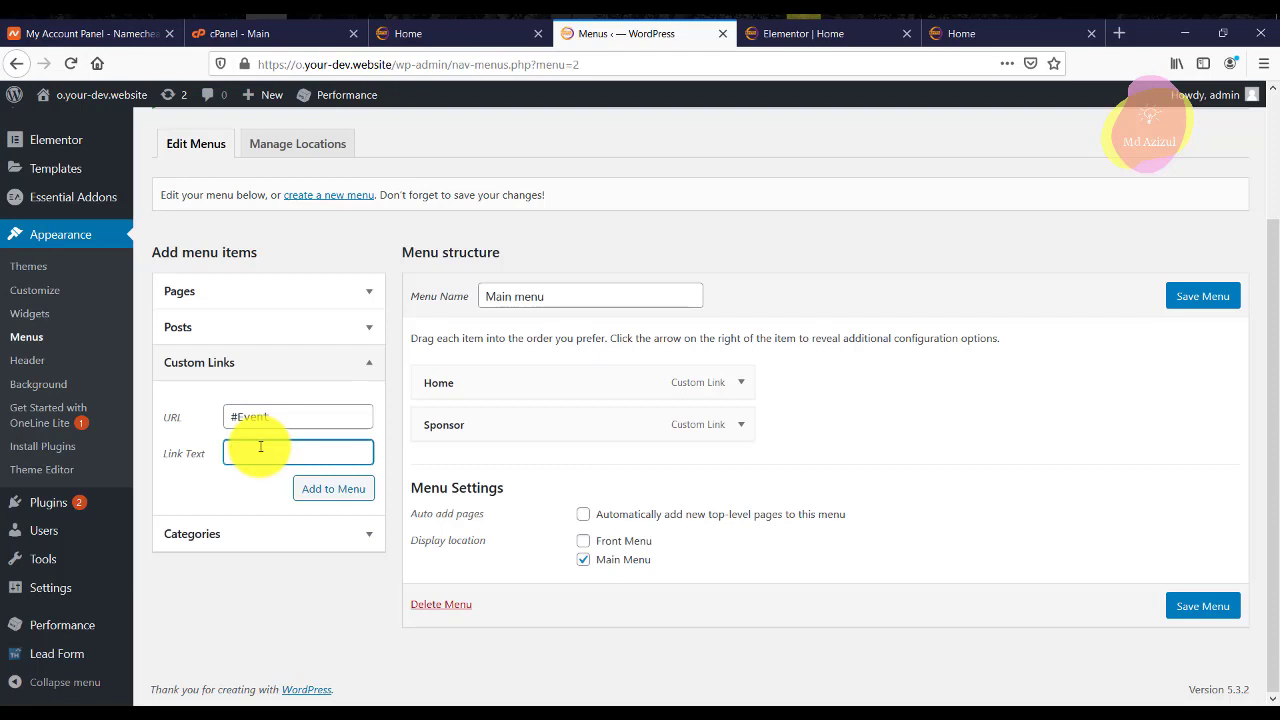
{"action": "type", "text": "Event"}
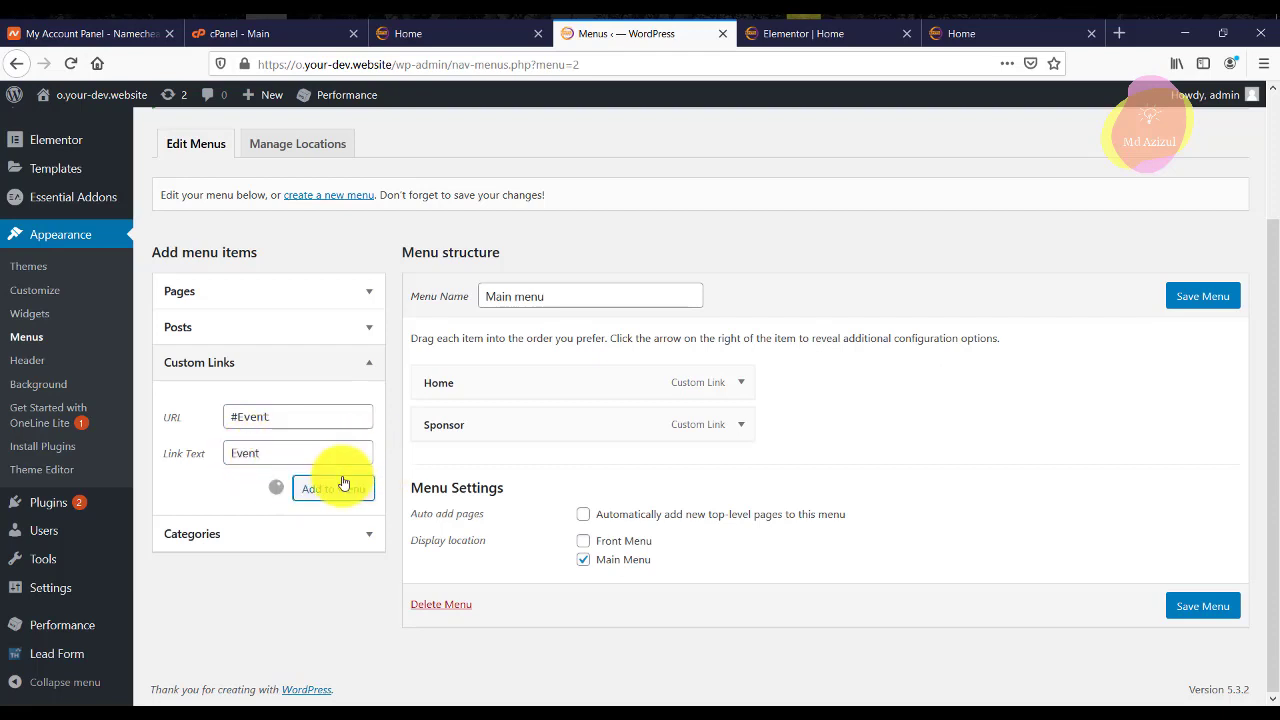
{"action": "left_click", "coordinate": [787, 38]}
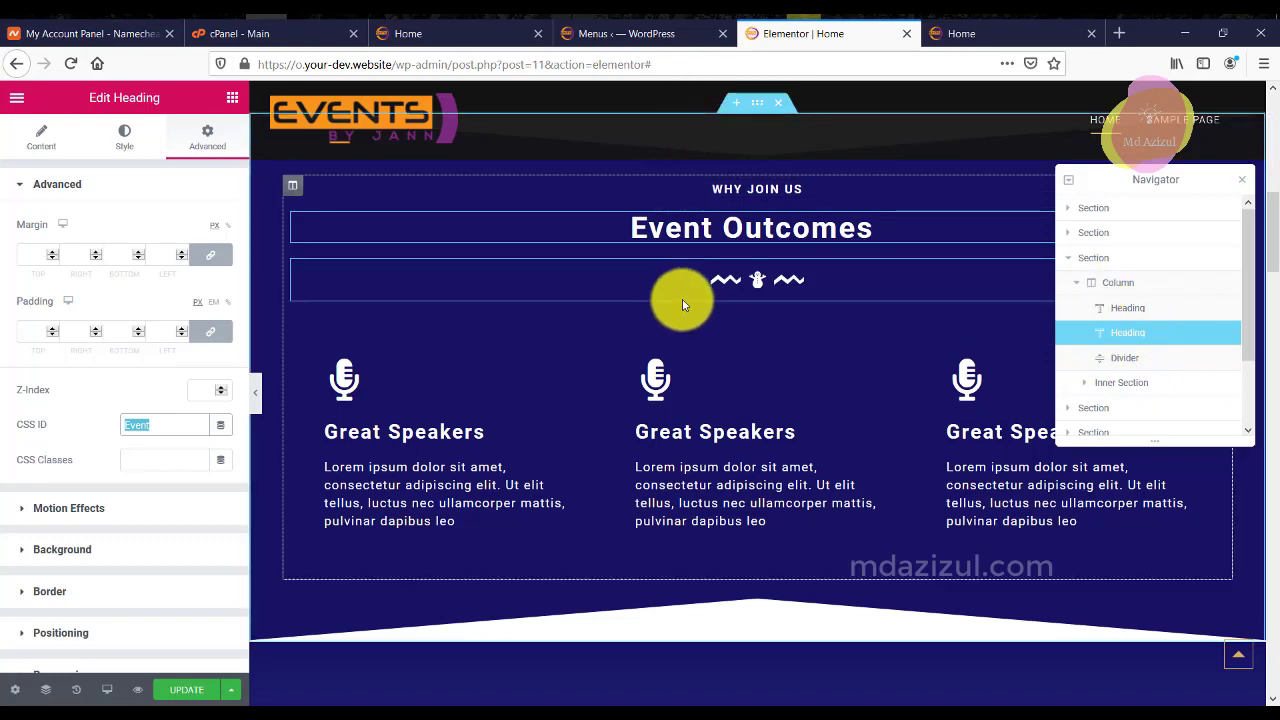
Copy the word 'Speakers' from the Event Speakers heading title.
{"action": "scroll", "coordinate": [714, 337], "scroll_direction": "down", "scroll_amount": 2}
{"action": "scroll", "coordinate": [714, 340], "scroll_direction": "down", "scroll_amount": 2}
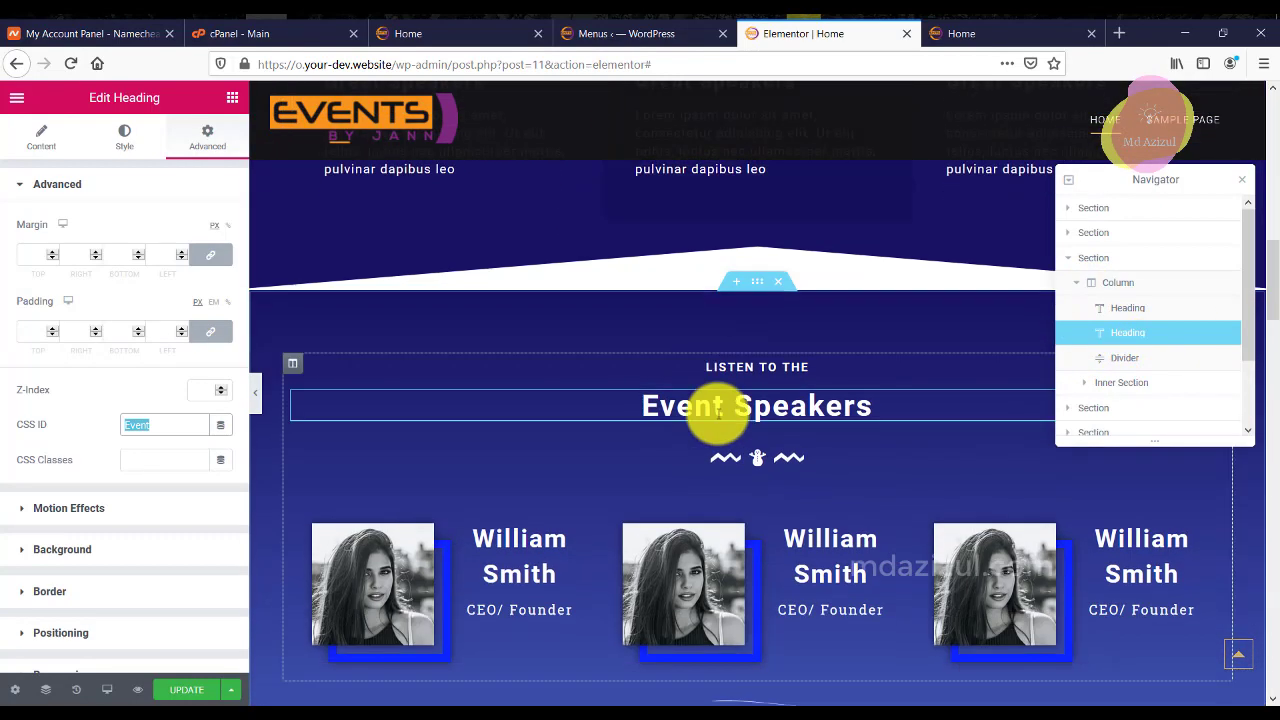
{"action": "left_click", "coordinate": [800, 407]}
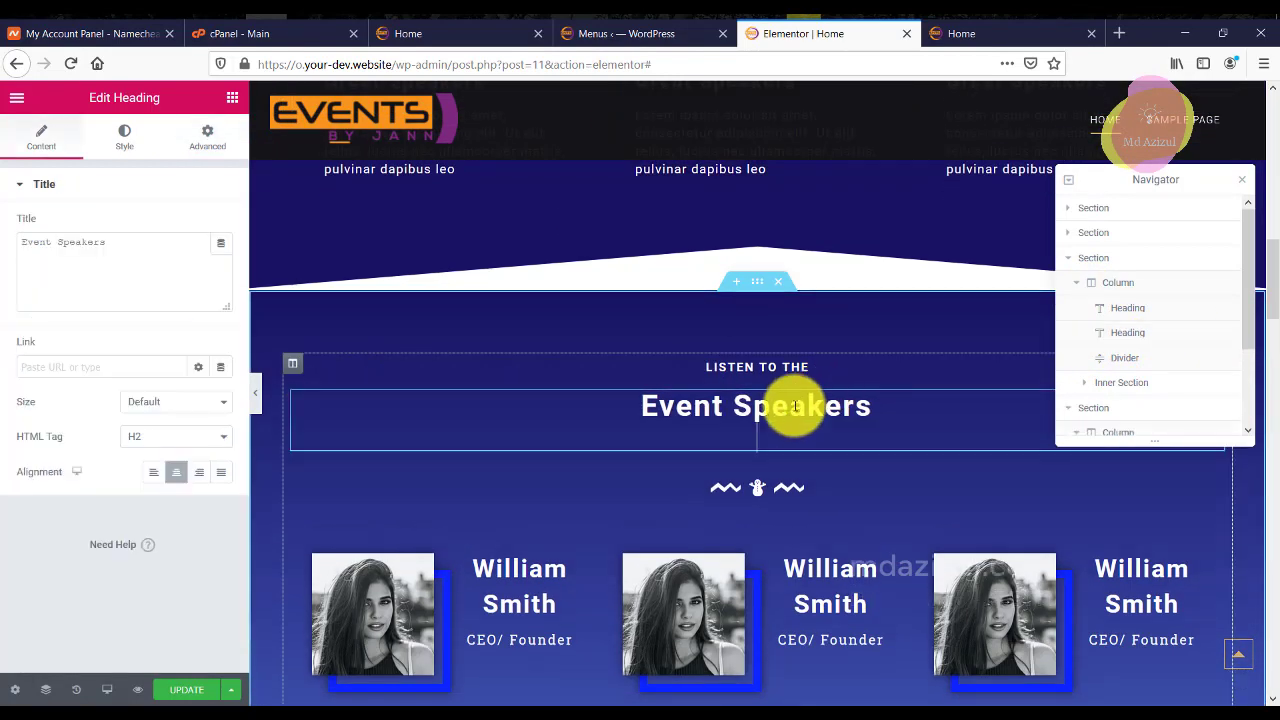
{"action": "double_click", "coordinate": [89, 241]}
{"action": "right_click", "coordinate": [93, 244]}
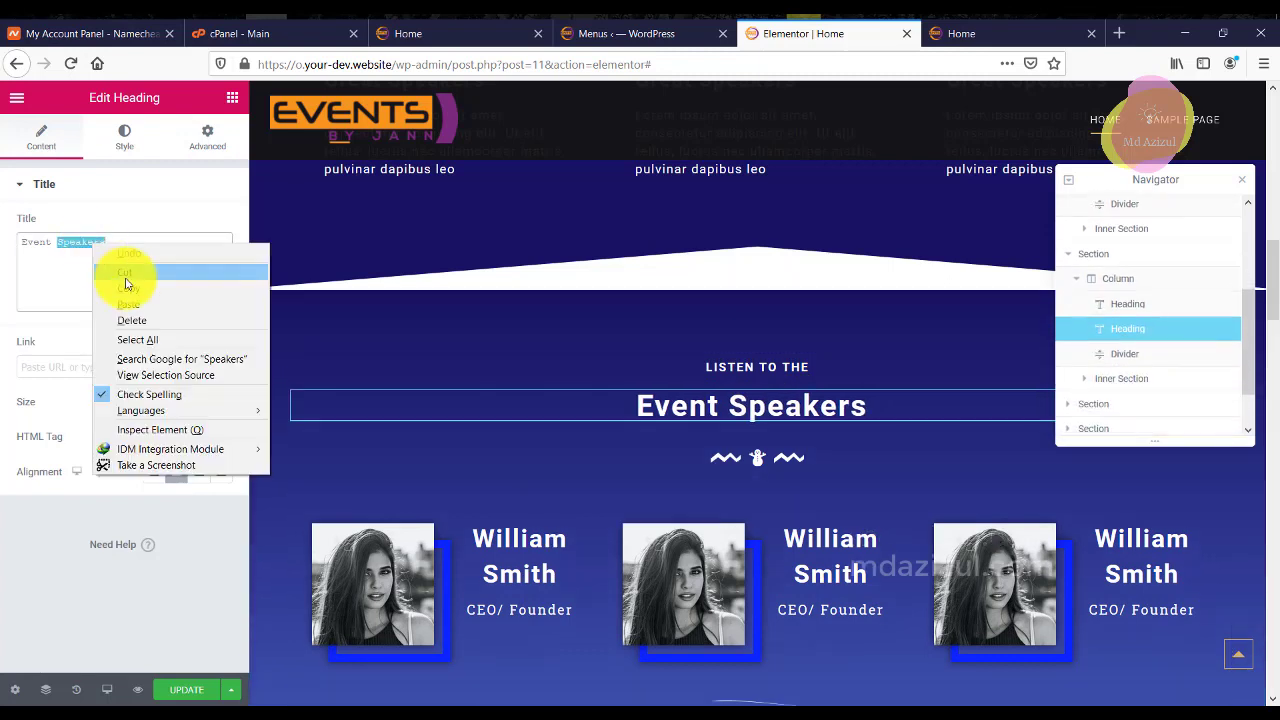
{"action": "left_click", "coordinate": [127, 290]}
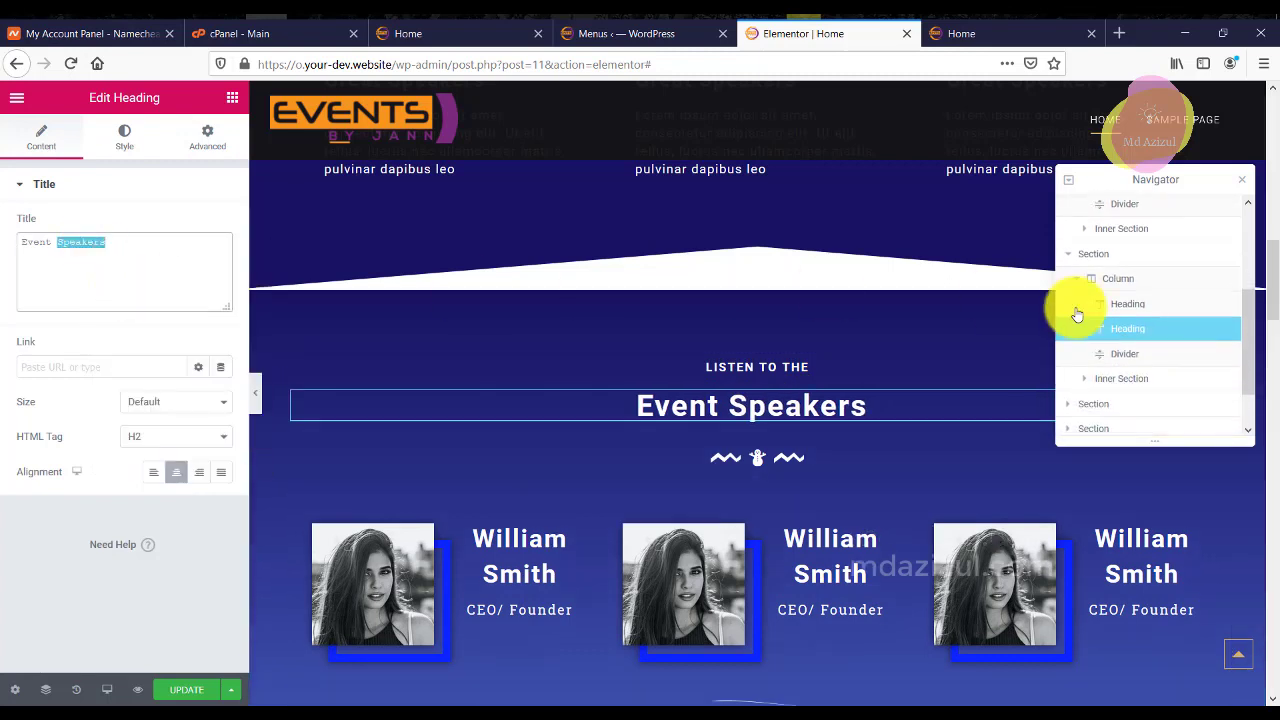
Paste 'Speakers' as the Event Speakers section's CSS ID.
{"action": "left_click", "coordinate": [1127, 256]}
{"action": "left_click", "coordinate": [205, 150]}
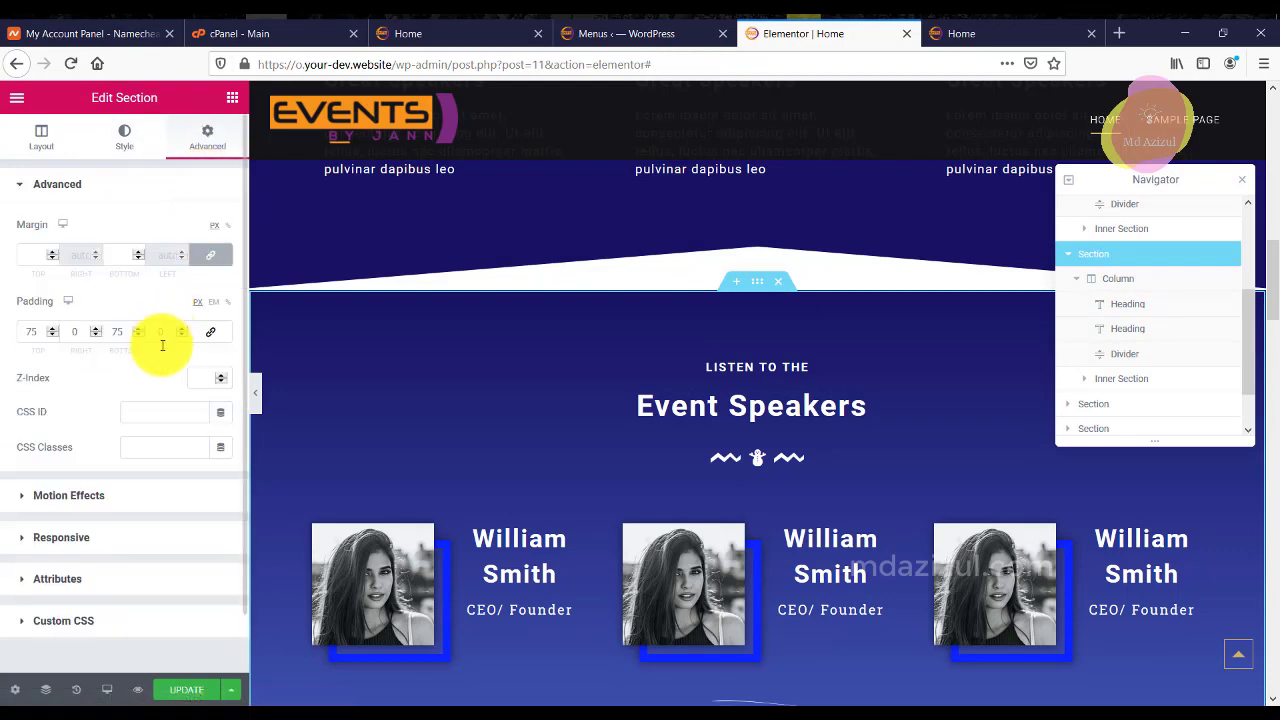
{"action": "right_click", "coordinate": [152, 411]}
{"action": "left_click", "coordinate": [205, 470]}
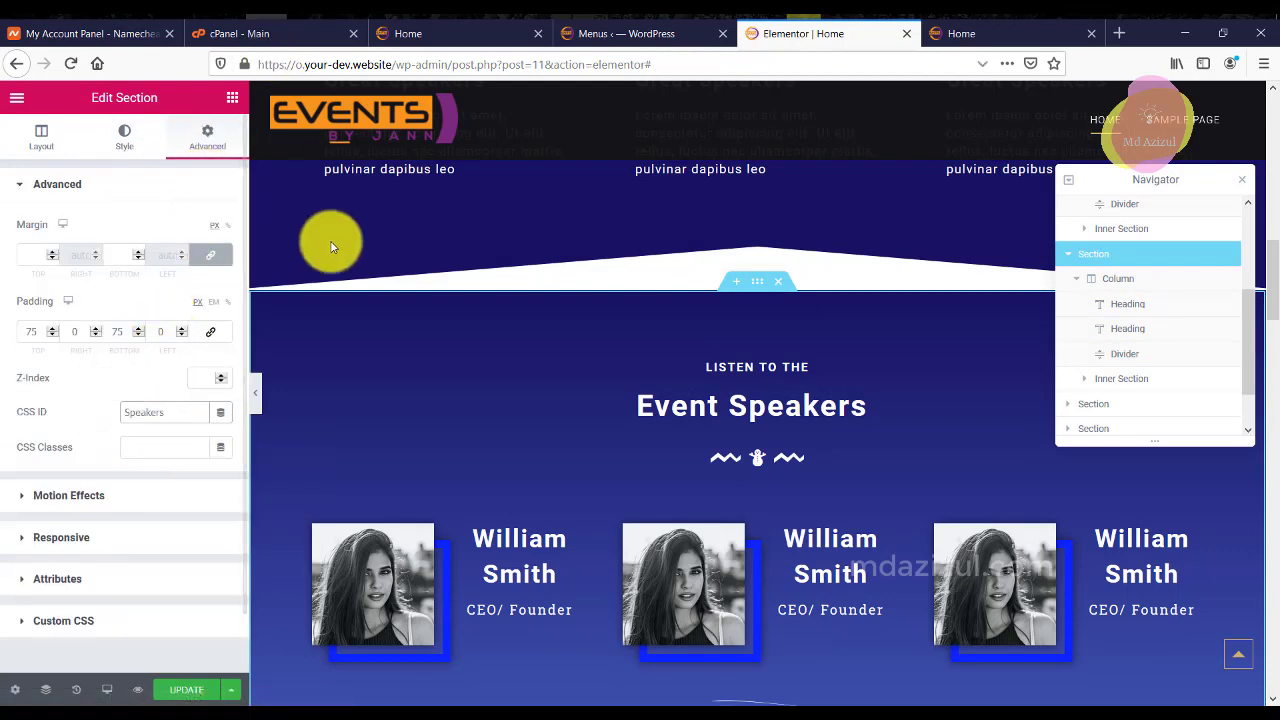
{"action": "left_click", "coordinate": [565, 33]}
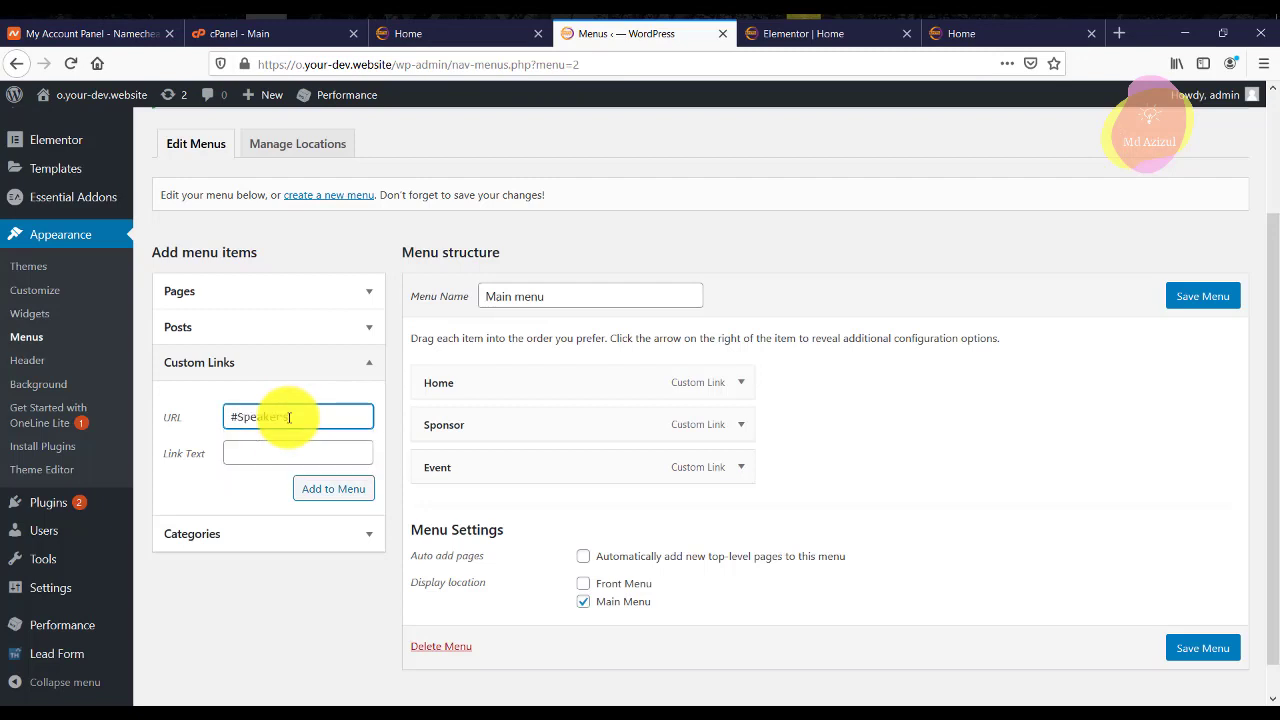
Add the Speakers custom link (#Speakers) to the Main menu and return to Elementor.
{"action": "left_click", "coordinate": [350, 490]}
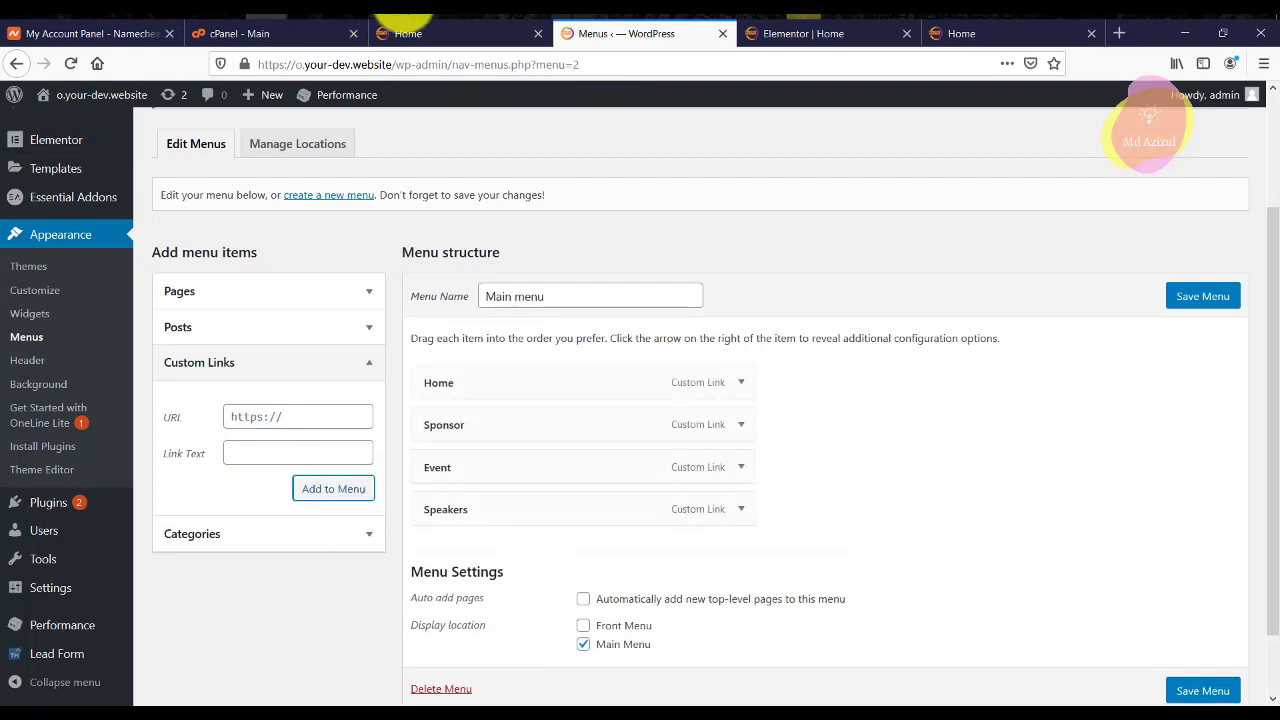
{"action": "left_click", "coordinate": [843, 30]}
Copy the word 'Ticket' from the Get your Ticket heading title.
{"action": "scroll", "coordinate": [784, 399], "scroll_direction": "down", "scroll_amount": 5}
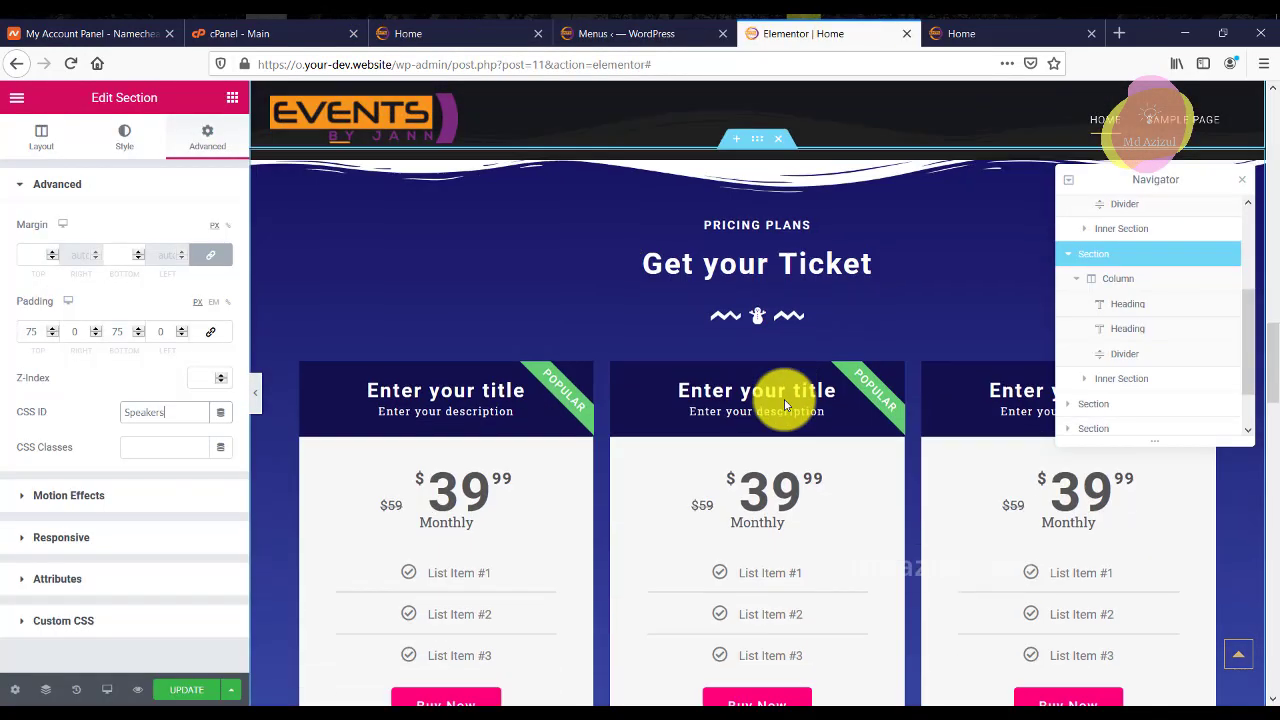
{"action": "scroll", "coordinate": [774, 380], "scroll_direction": "up", "scroll_amount": 1}
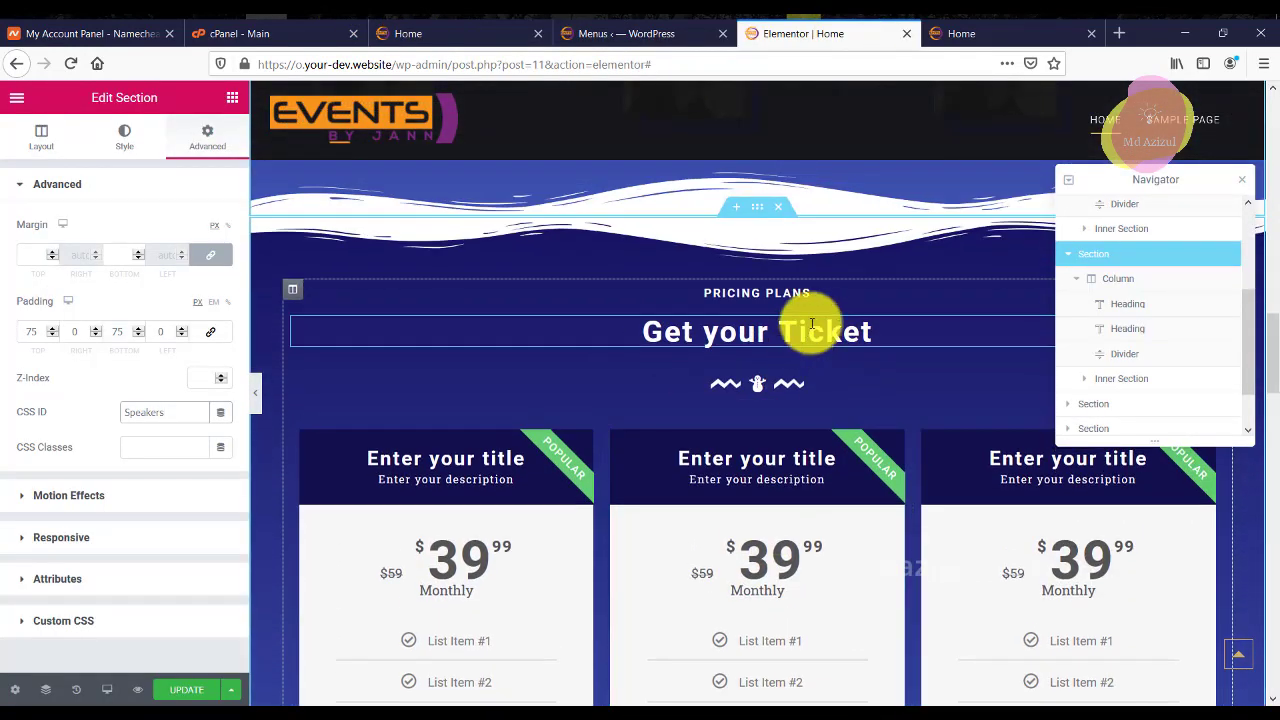
{"action": "left_click", "coordinate": [766, 213]}
{"action": "left_click", "coordinate": [808, 329]}
{"action": "double_click", "coordinate": [101, 242]}
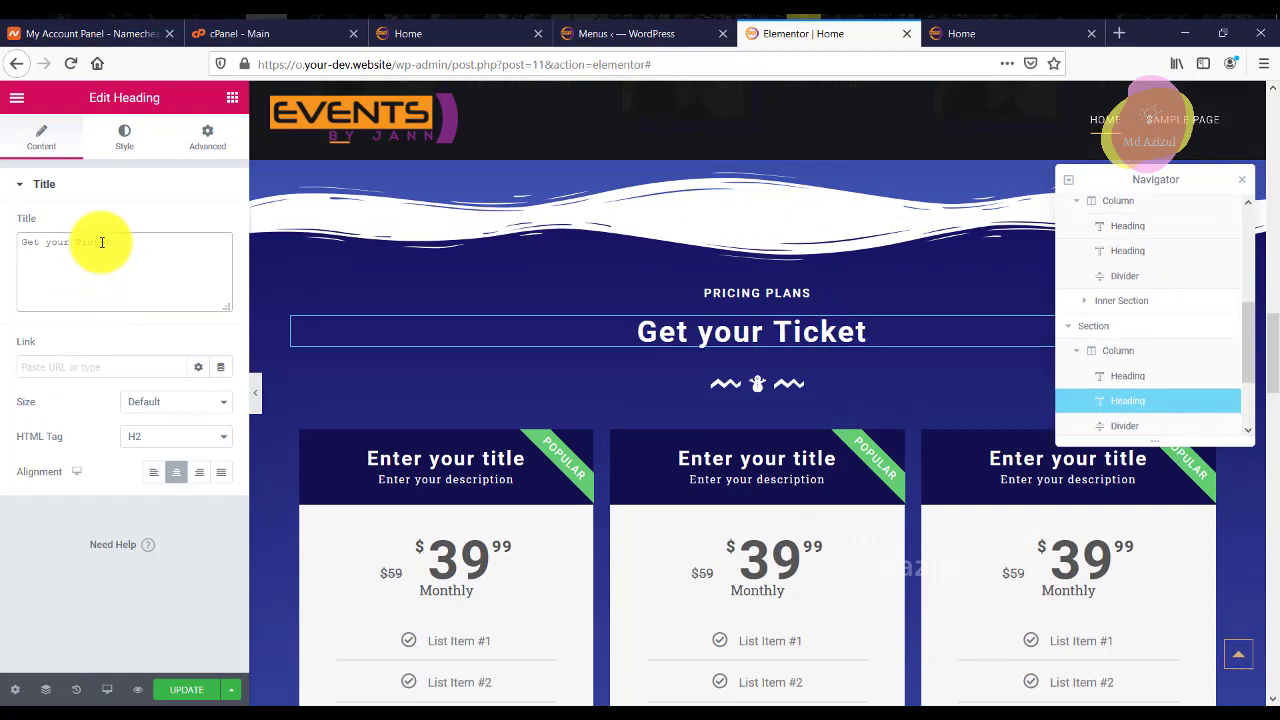
{"action": "right_click", "coordinate": [101, 245]}
{"action": "left_click", "coordinate": [140, 283]}
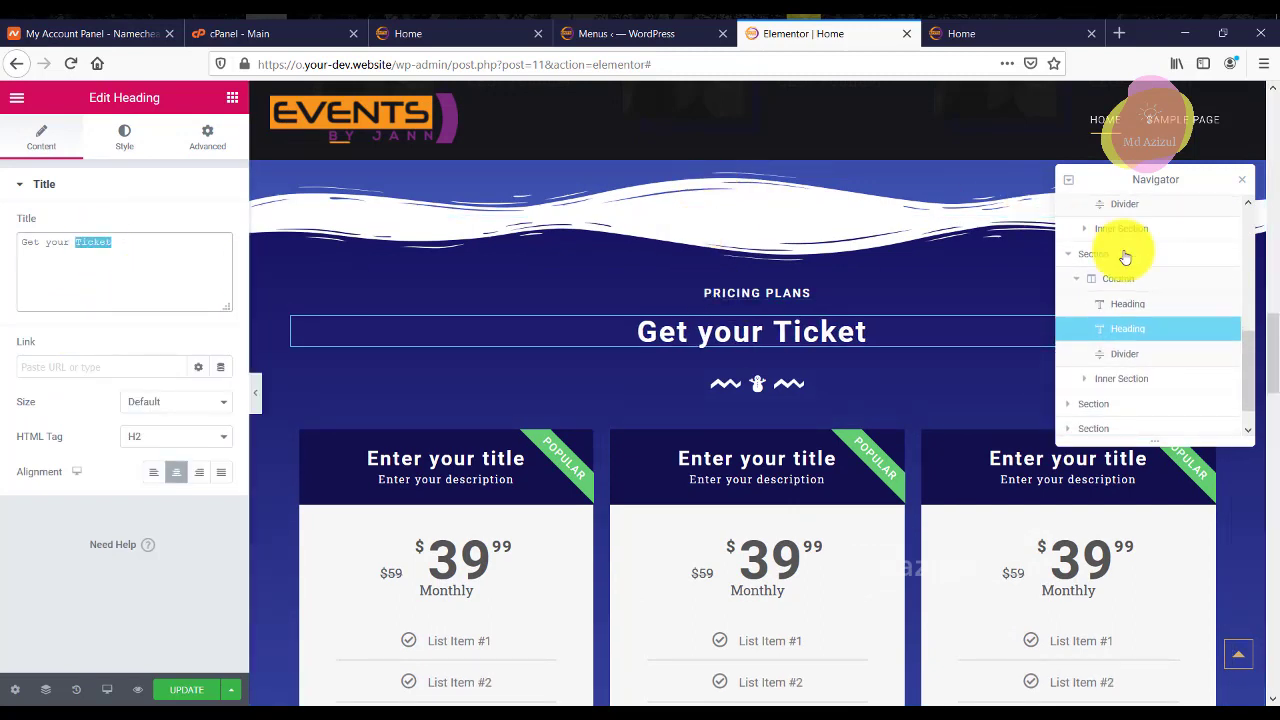
Paste 'Ticket' as the pricing section's CSS ID and save the page.
{"action": "left_click", "coordinate": [300, 194]}
{"action": "left_click", "coordinate": [209, 140]}
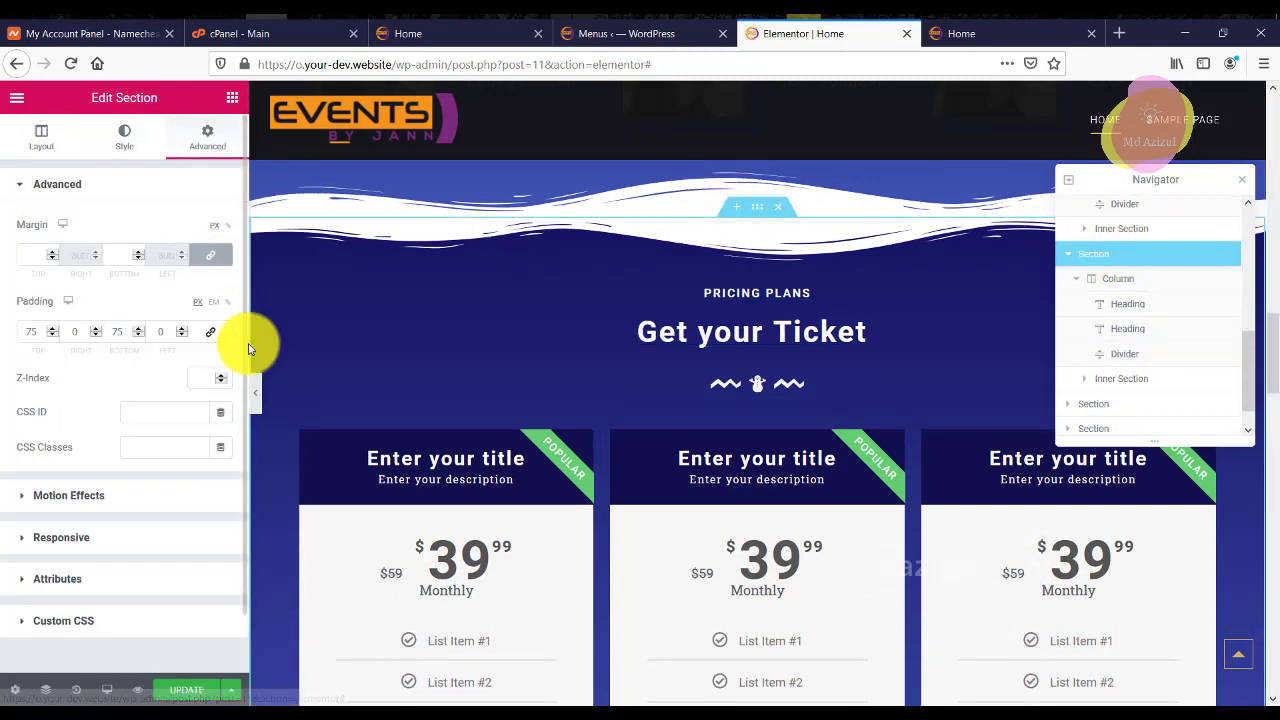
{"action": "right_click", "coordinate": [158, 402]}
{"action": "right_click", "coordinate": [153, 409]}
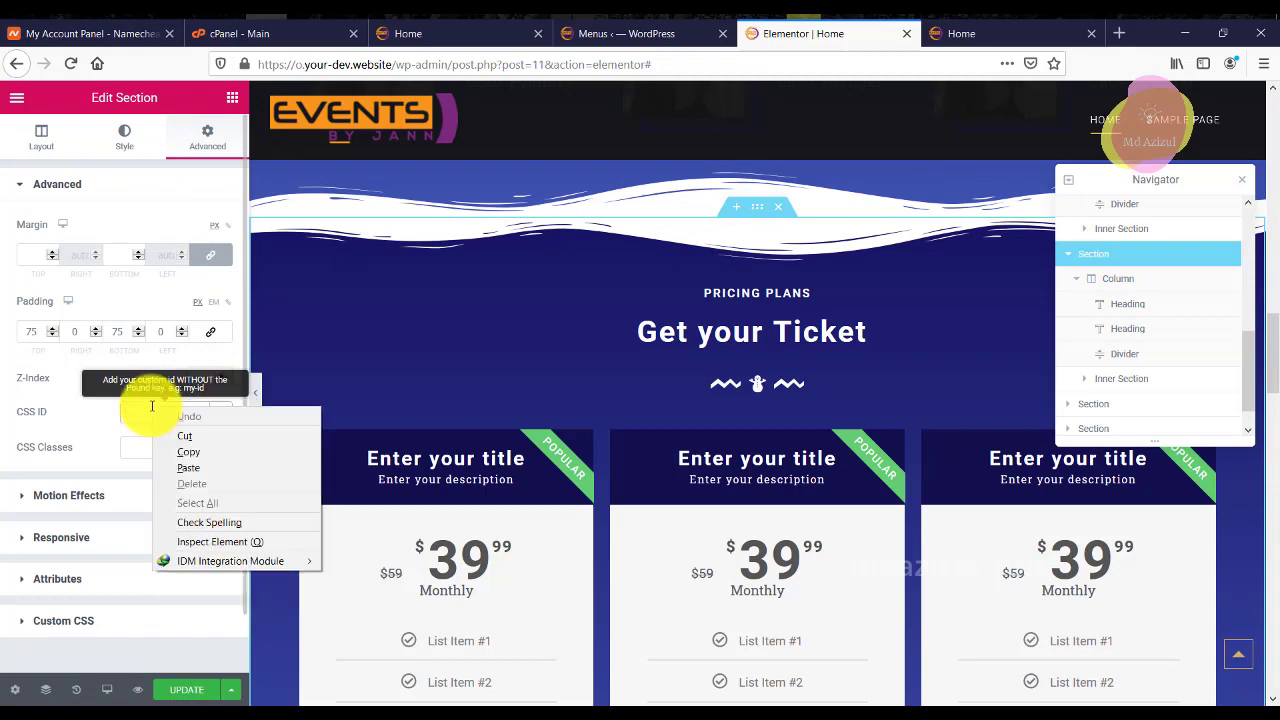
{"action": "left_click", "coordinate": [188, 470]}
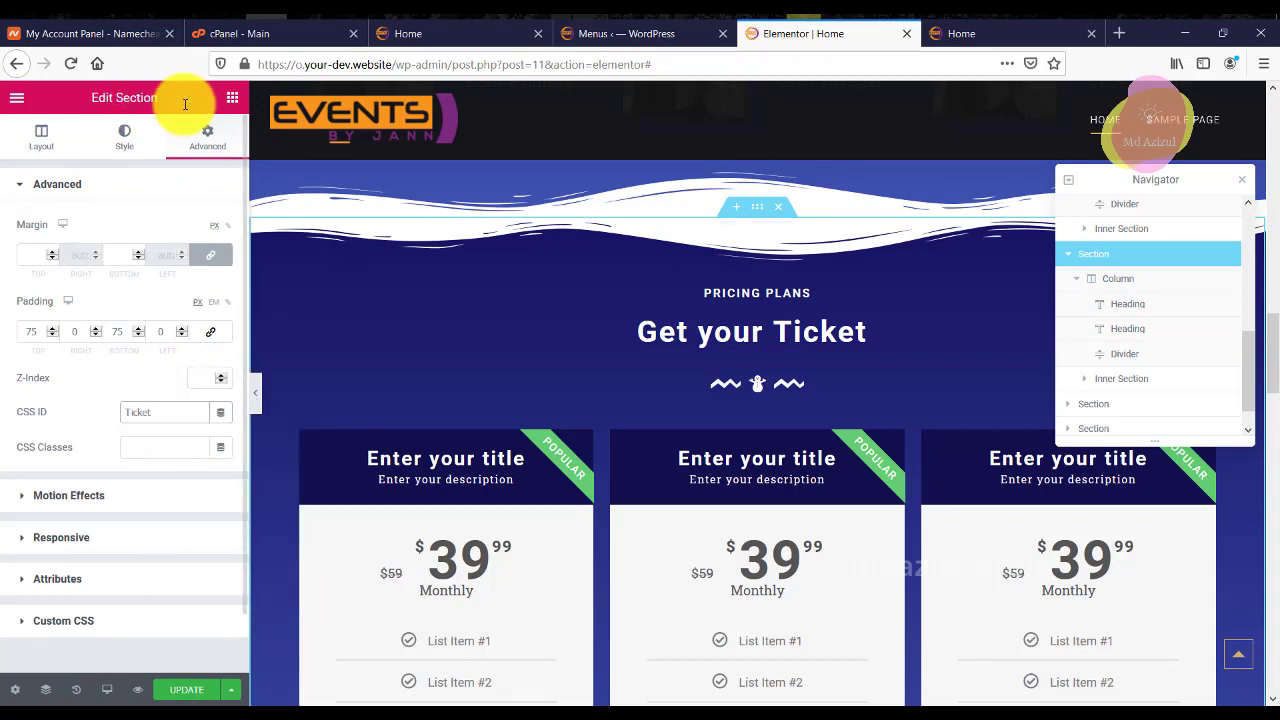
{"action": "left_click", "coordinate": [180, 690]}
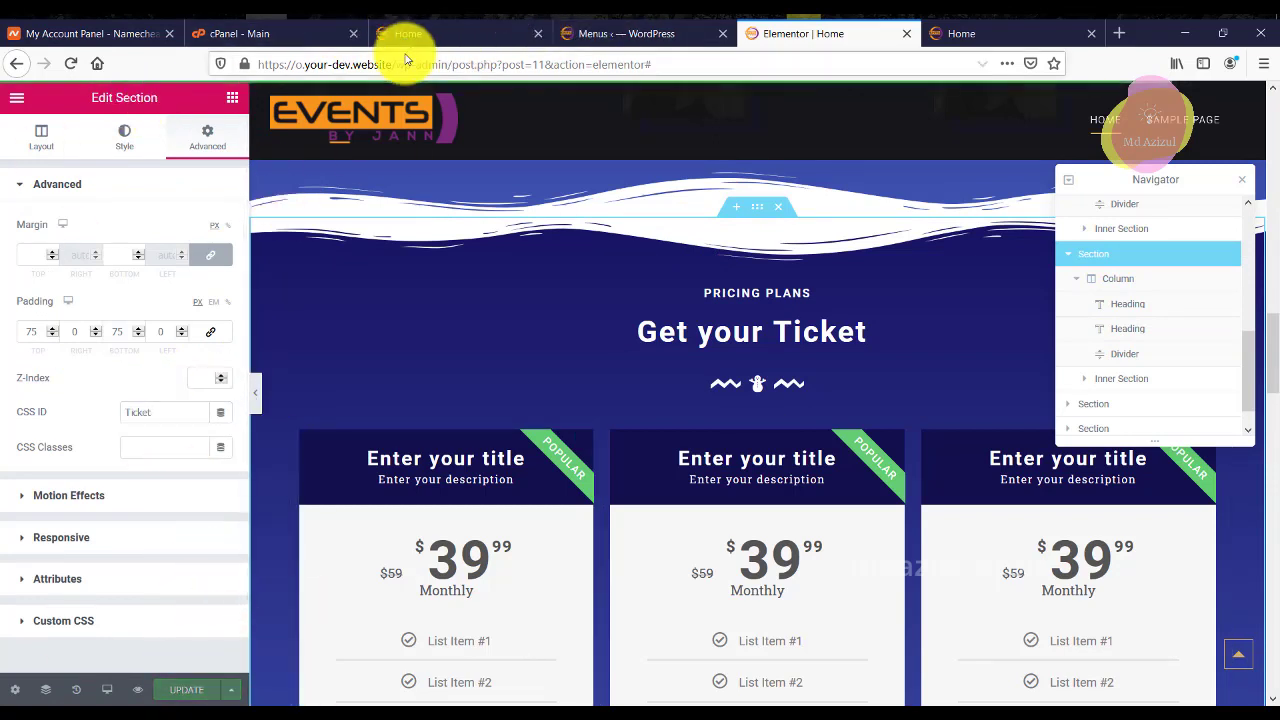
{"action": "left_click", "coordinate": [651, 34]}
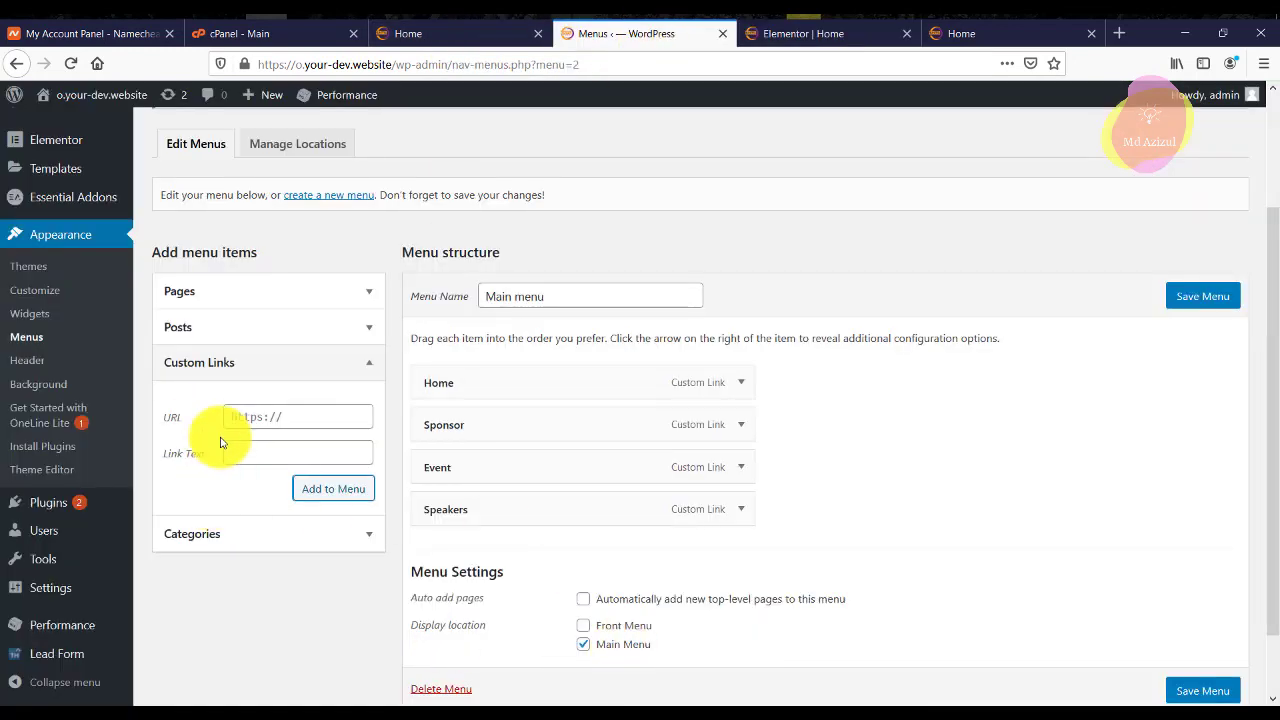
Add a 'Ticket' custom link with URL #Ticket to the Main menu and save the menu.
{"action": "left_click", "coordinate": [250, 415]}
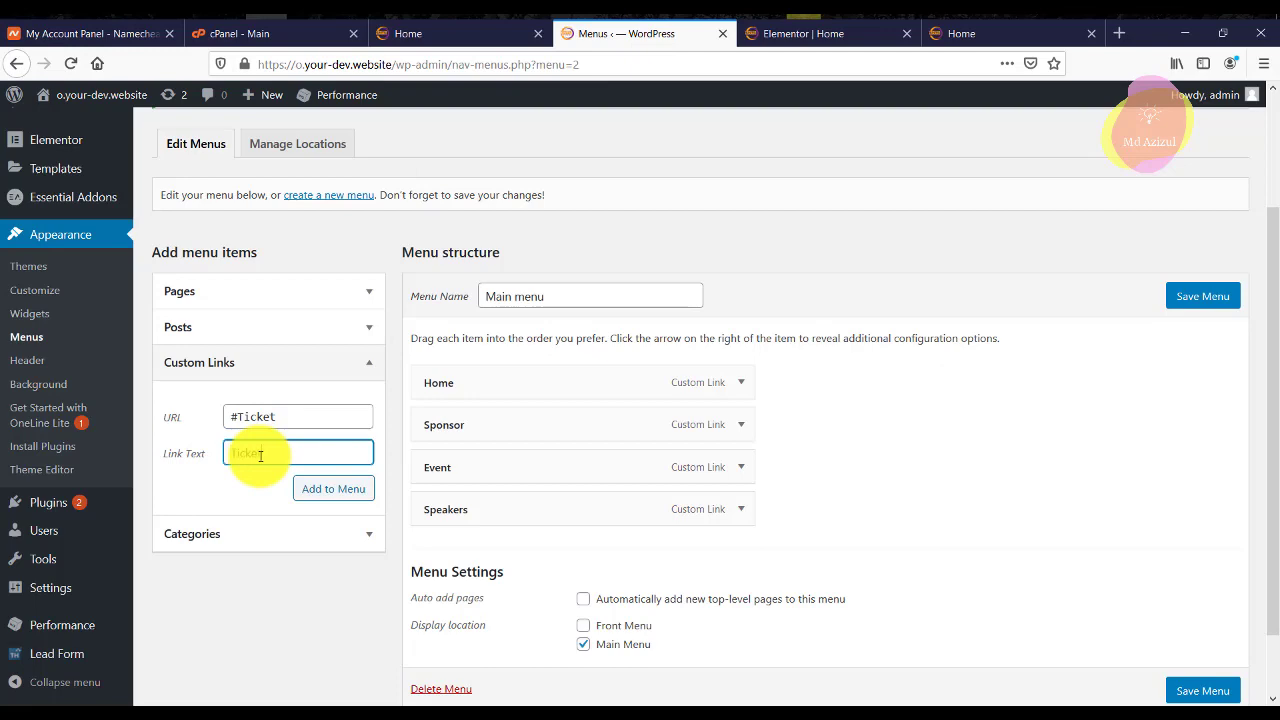
{"action": "type", "text": "Ticket"}
{"action": "left_click", "coordinate": [334, 490]}
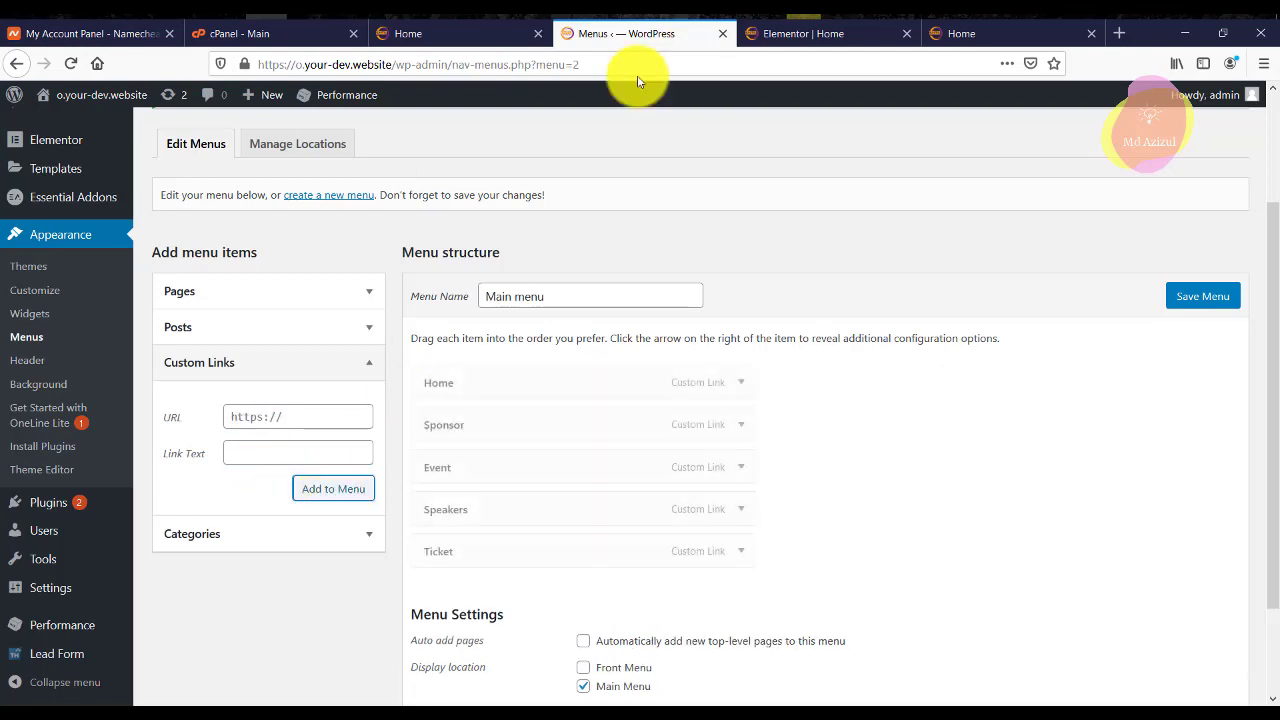
{"action": "left_click", "coordinate": [1215, 305]}
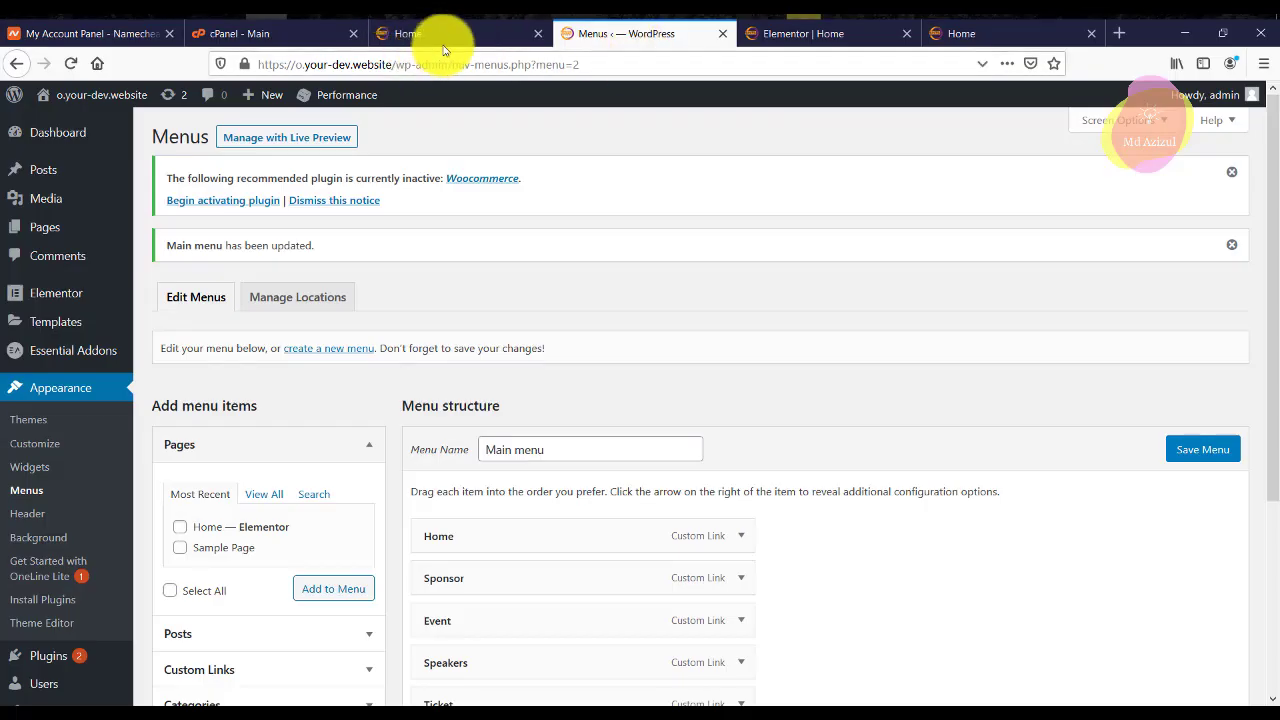
Switch to the Firefox 'Home' tab to view the live site's home page.
{"action": "left_click", "coordinate": [452, 30]}
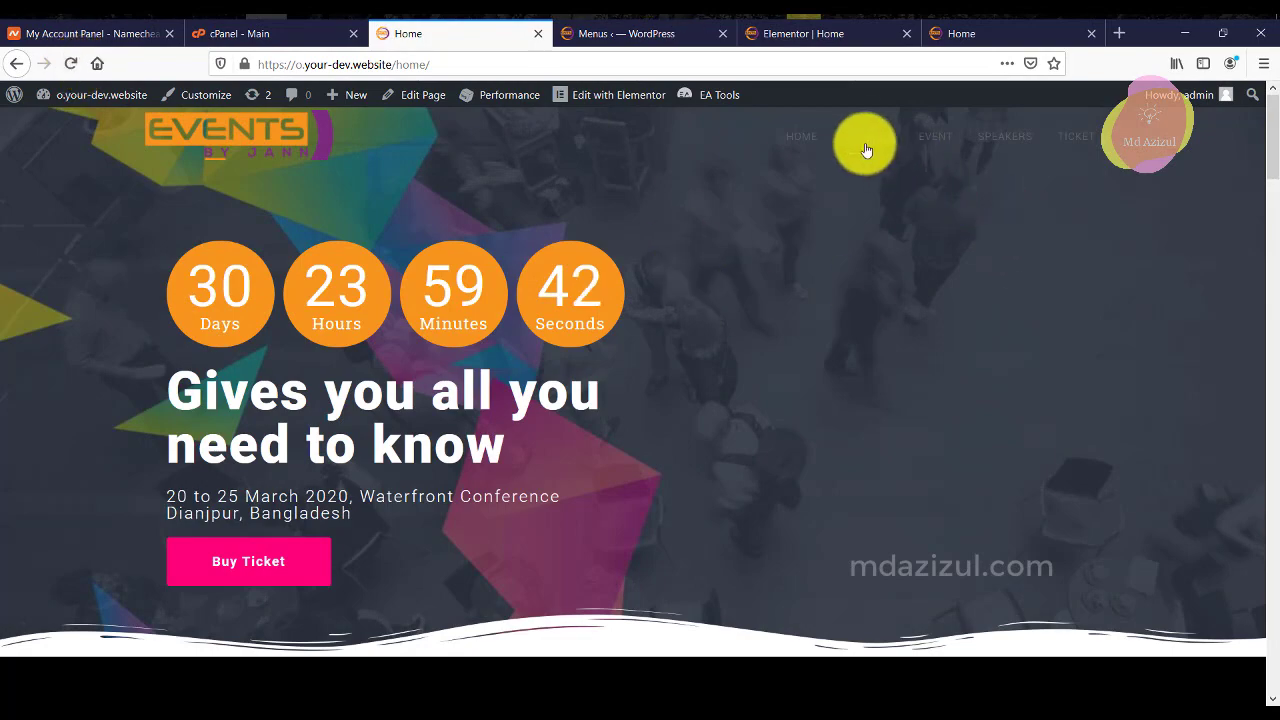
Test the Event, Sponsor and Speakers menu links to confirm they jump to their sections.
{"action": "left_click", "coordinate": [922, 136]}
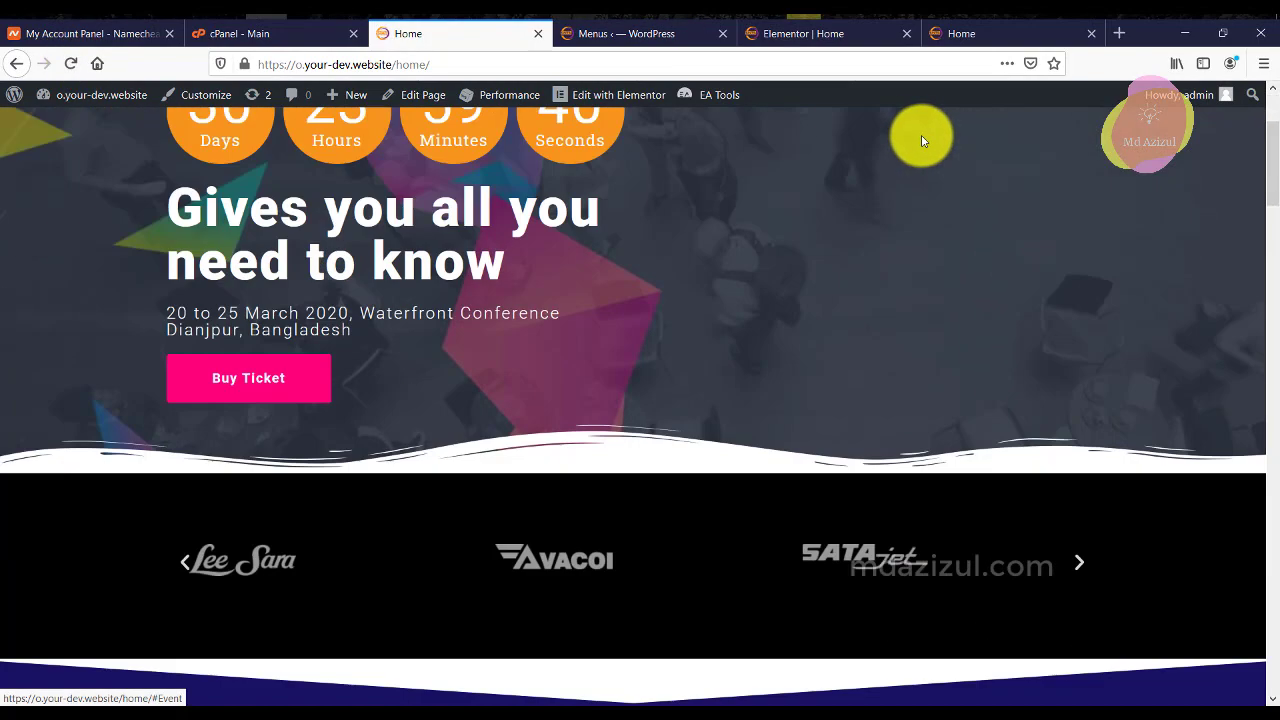
{"action": "left_click", "coordinate": [866, 137]}
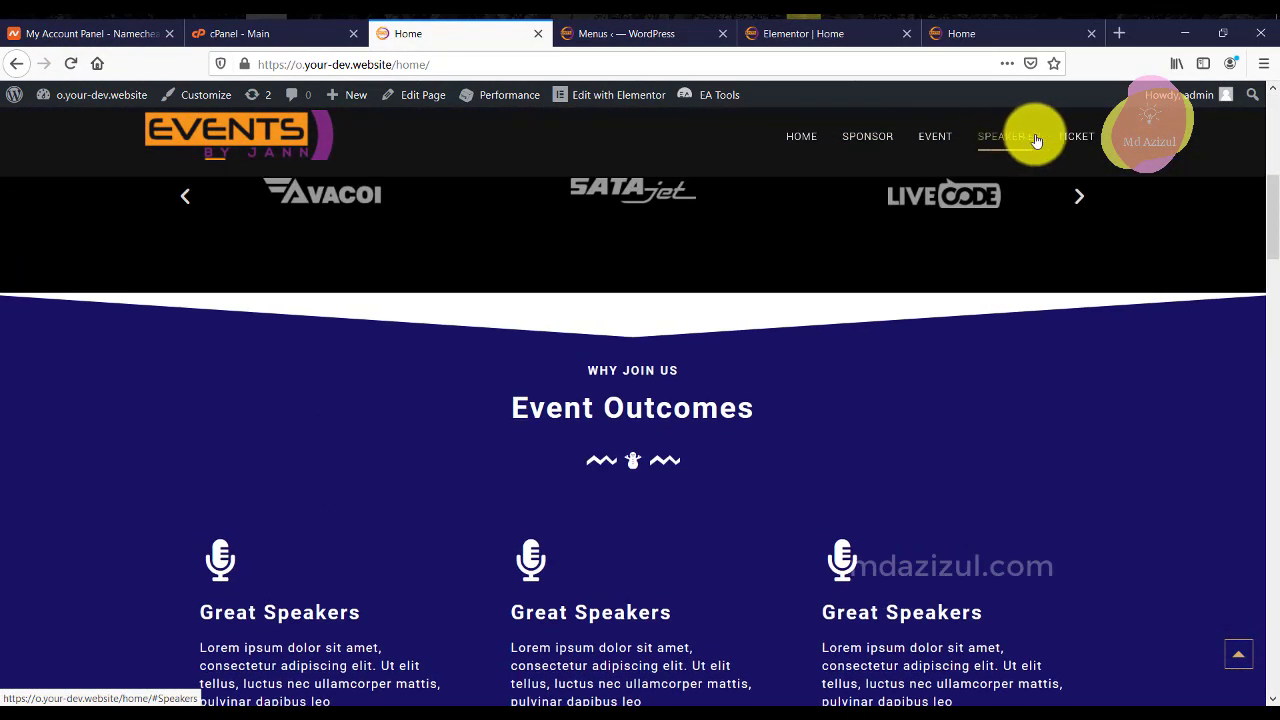
{"action": "left_click", "coordinate": [1018, 137]}
{"action": "scroll", "coordinate": [860, 240], "scroll_direction": "down", "scroll_amount": 7}
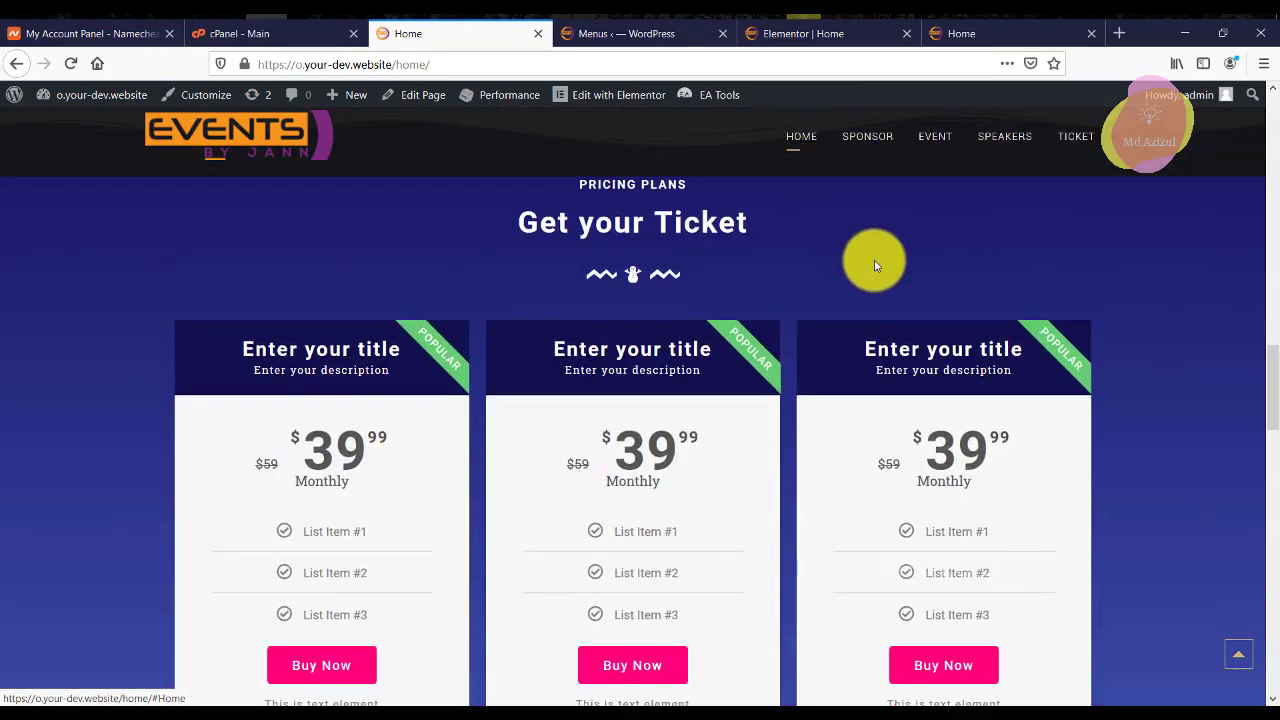
{"action": "scroll", "coordinate": [864, 270], "scroll_direction": "up", "scroll_amount": 3}
{"action": "scroll", "coordinate": [700, 200], "scroll_direction": "up", "scroll_amount": 5}
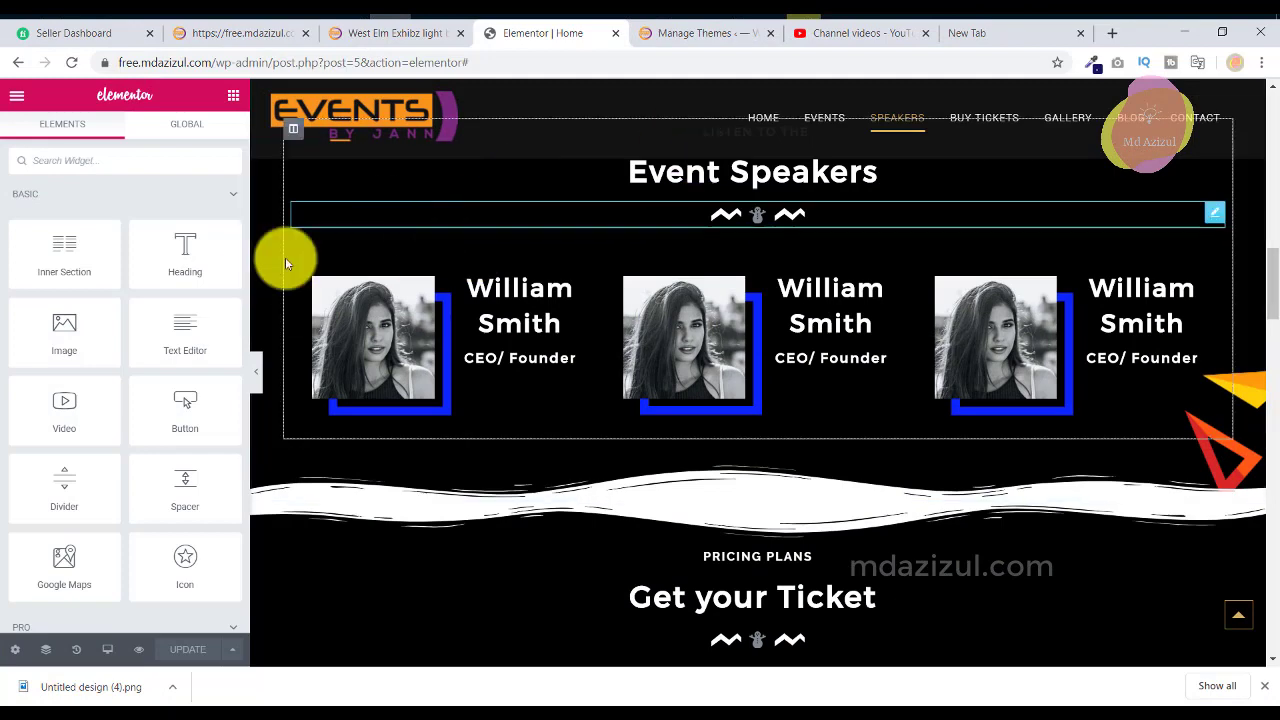
Open the Customizer in a new tab, then return to the live home page.
{"action": "left_click", "coordinate": [616, 34]}
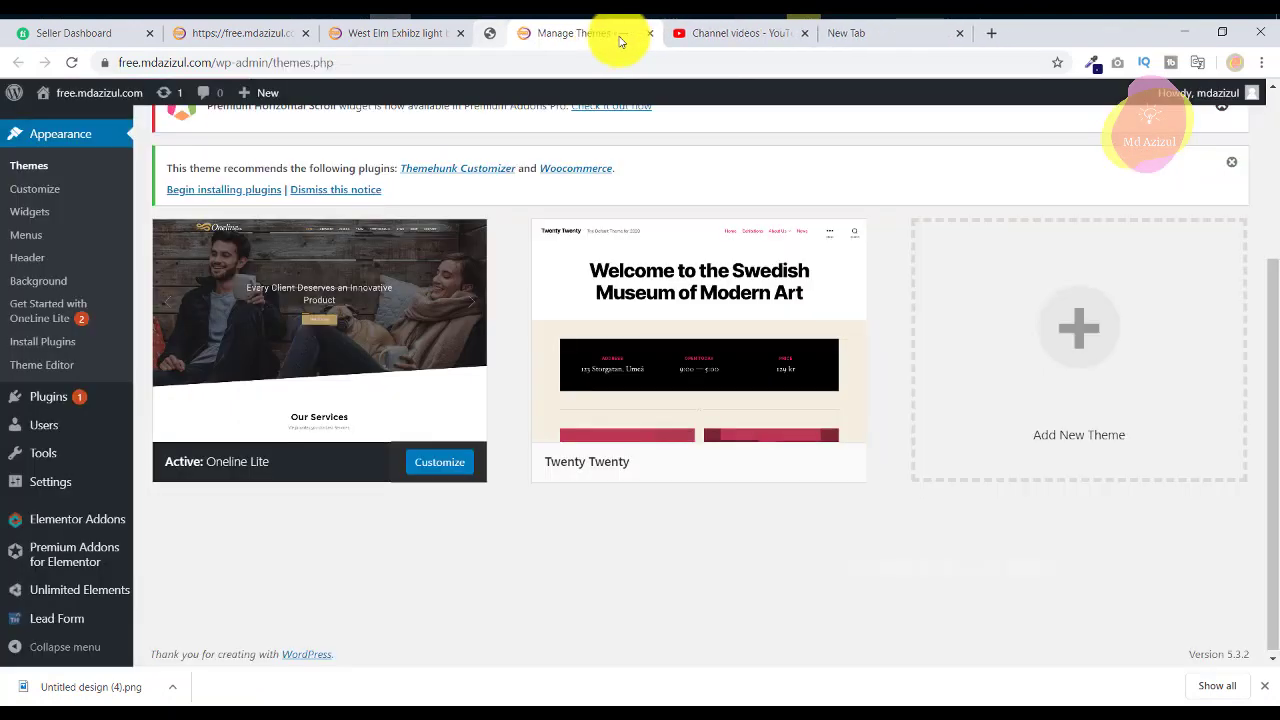
{"action": "left_click", "coordinate": [413, 41]}
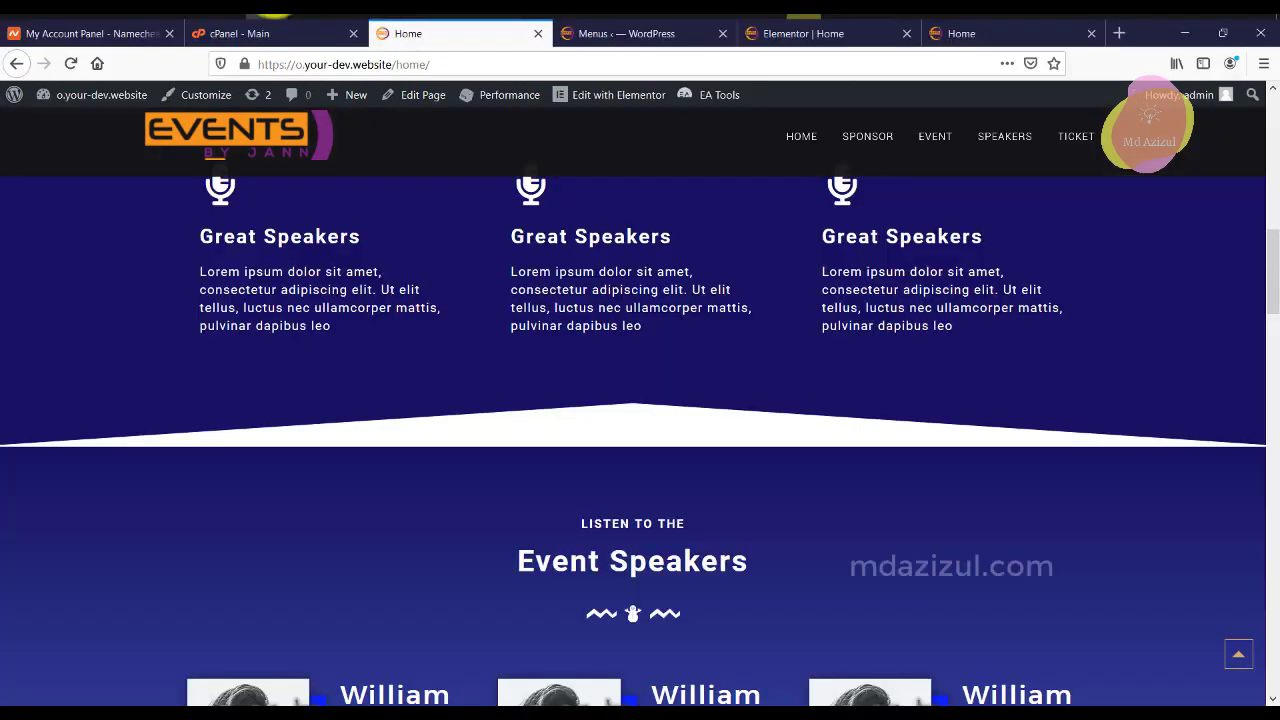
{"action": "scroll", "coordinate": [645, 381], "scroll_direction": "up", "scroll_amount": 4}
{"action": "right_click", "coordinate": [206, 92]}
{"action": "left_click", "coordinate": [232, 103]}
{"action": "left_click", "coordinate": [547, 33]}
{"action": "left_click", "coordinate": [403, 34]}
Strip /home/ from the address to load the site's root URL, then go to the Customizer.
{"action": "left_click_drag", "start_coordinate": [392, 64], "coordinate": [669, 52]}
{"action": "key", "text": "BackSpace"}
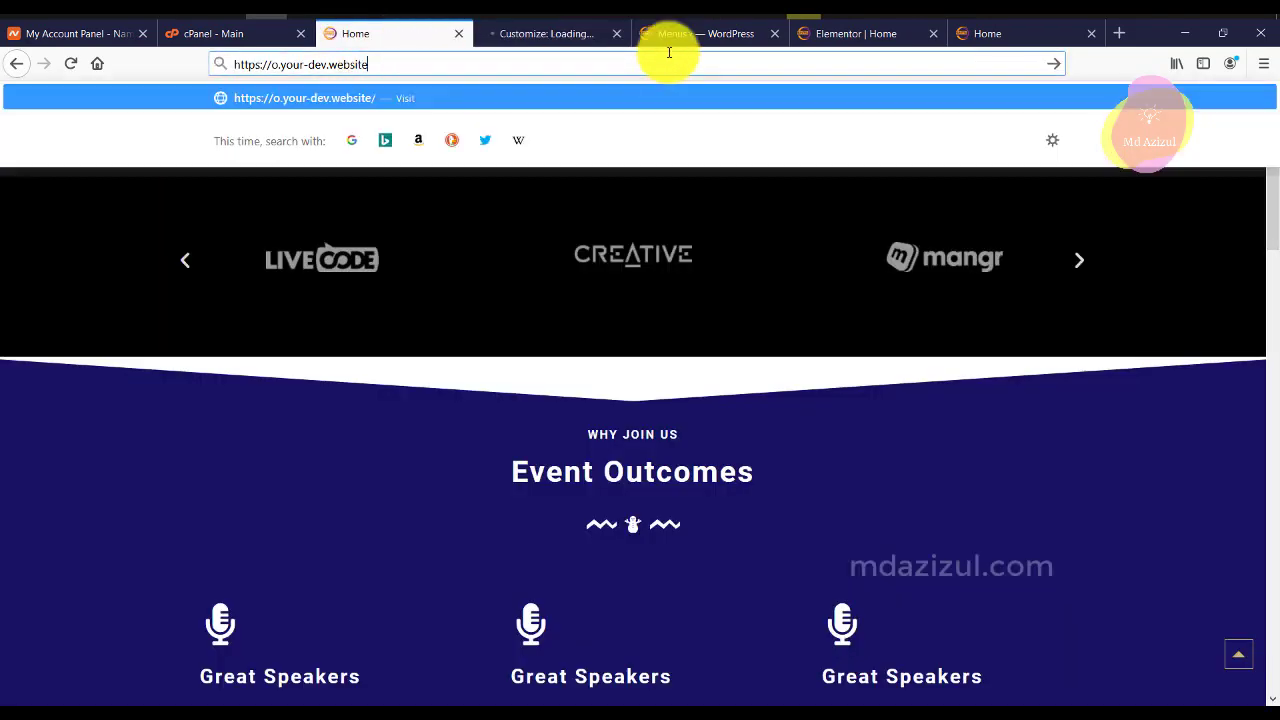
{"action": "key", "text": "Return"}
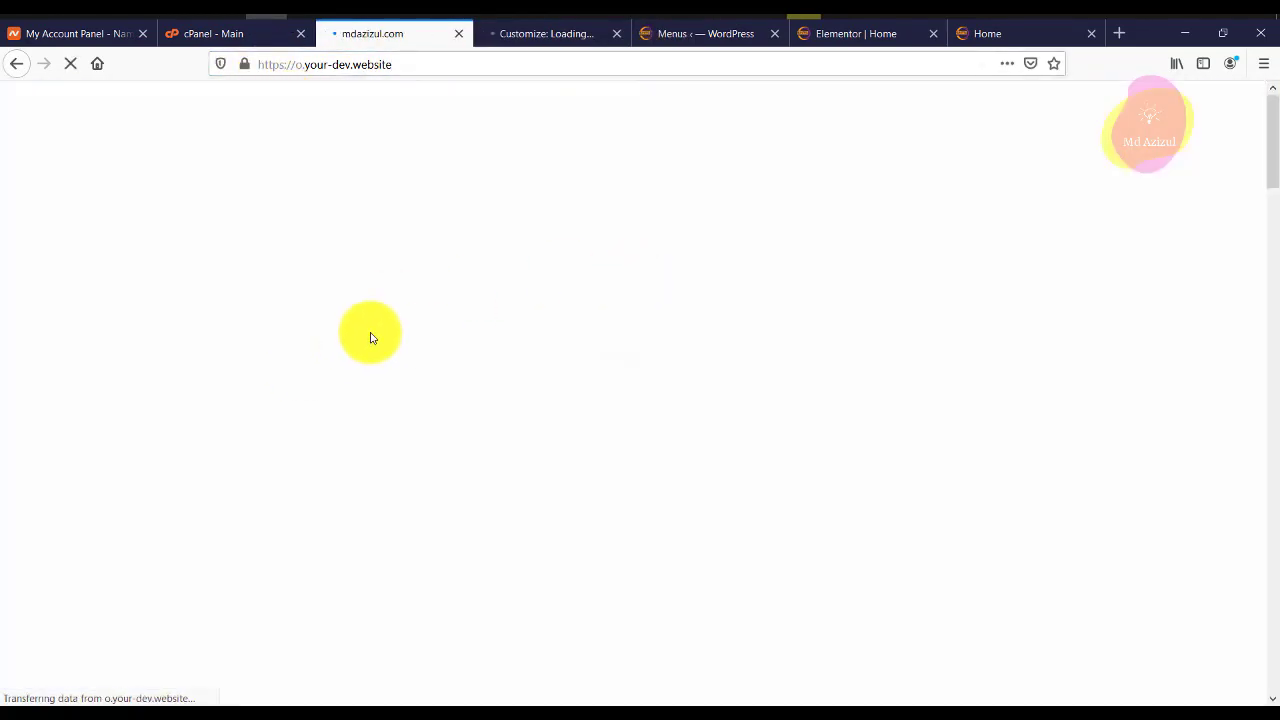
{"action": "scroll", "coordinate": [448, 220], "scroll_direction": "down", "scroll_amount": 5}
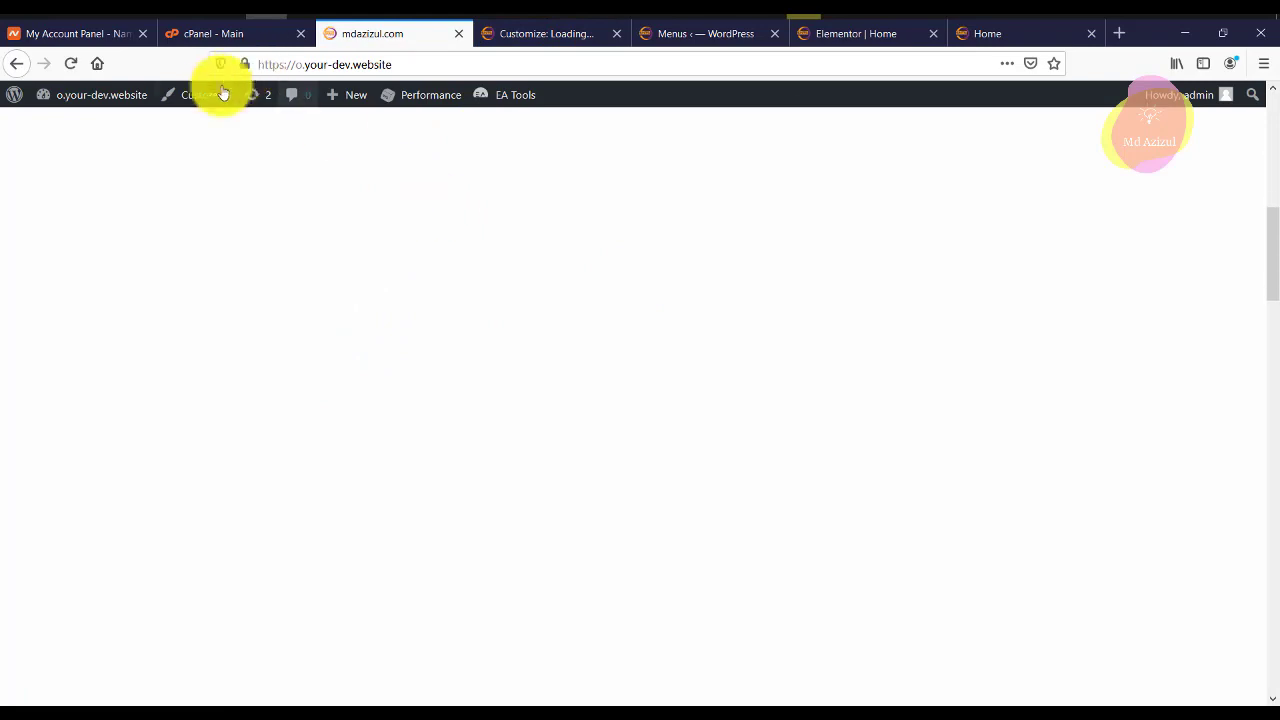
{"action": "left_click", "coordinate": [548, 34]}
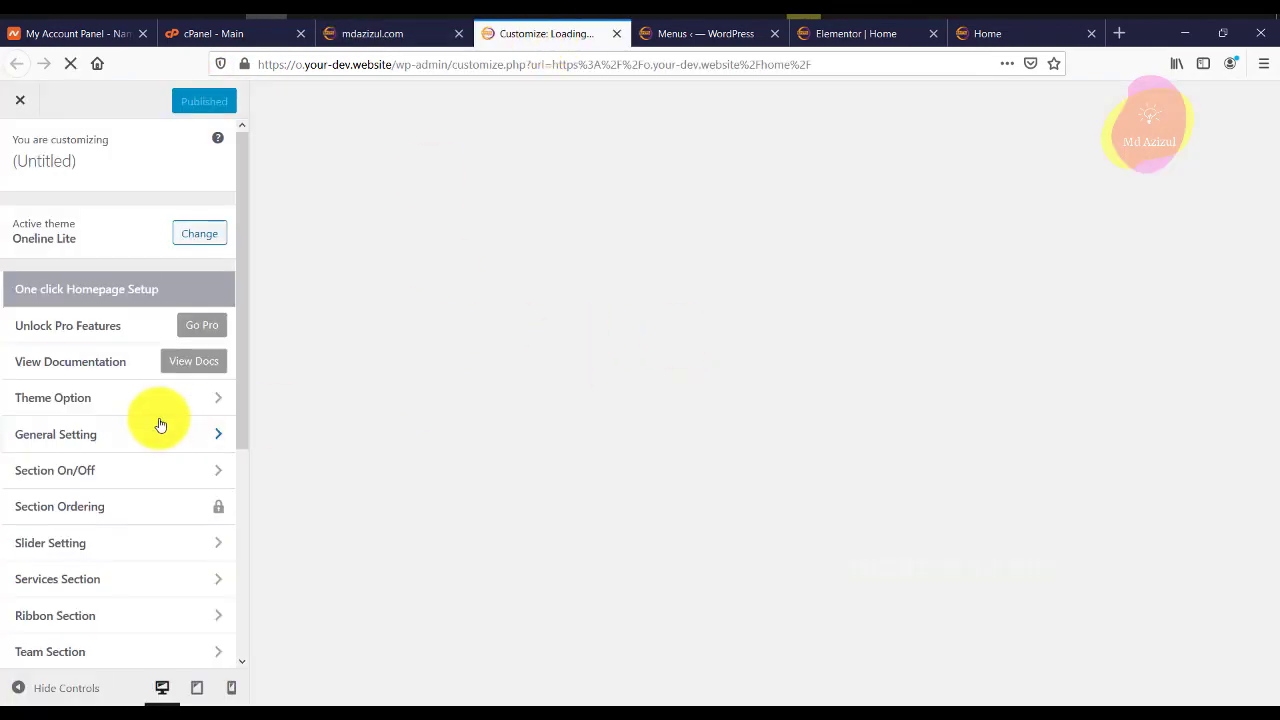
In Homepage Settings, choose 'A static page' with Home as the homepage.
{"action": "scroll", "coordinate": [126, 510], "scroll_direction": "down", "scroll_amount": 5}
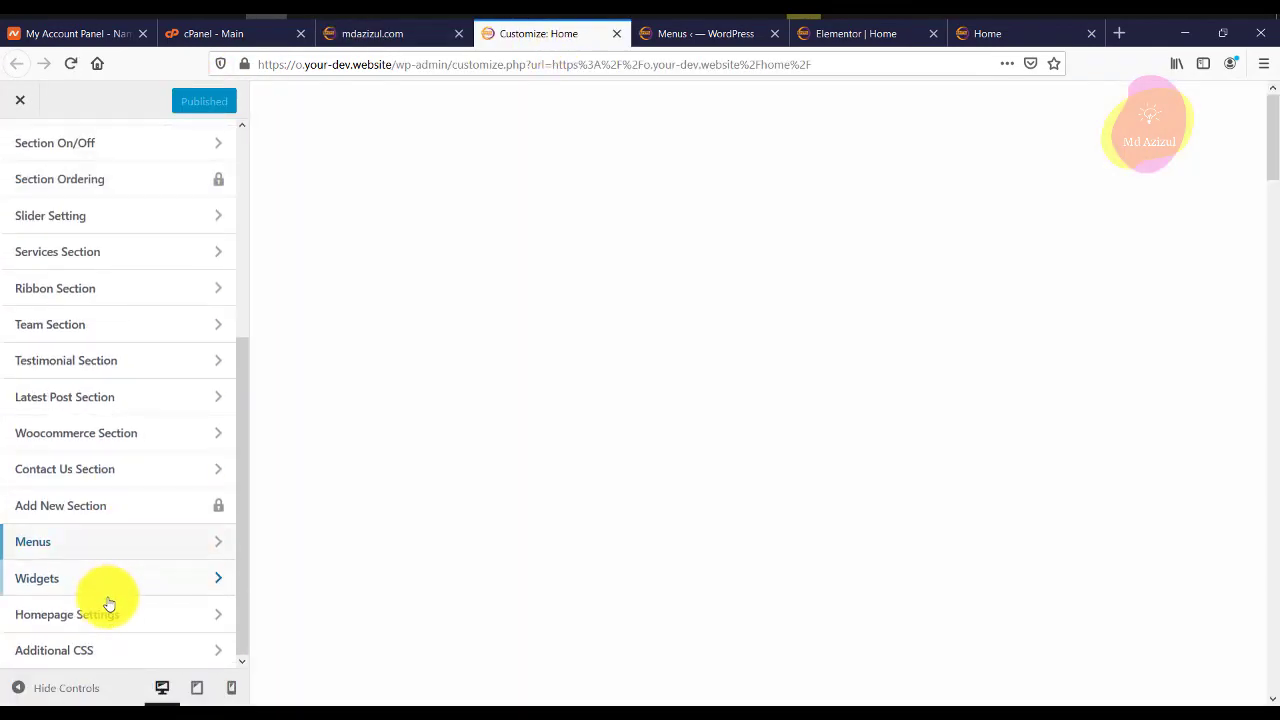
{"action": "left_click", "coordinate": [108, 615]}
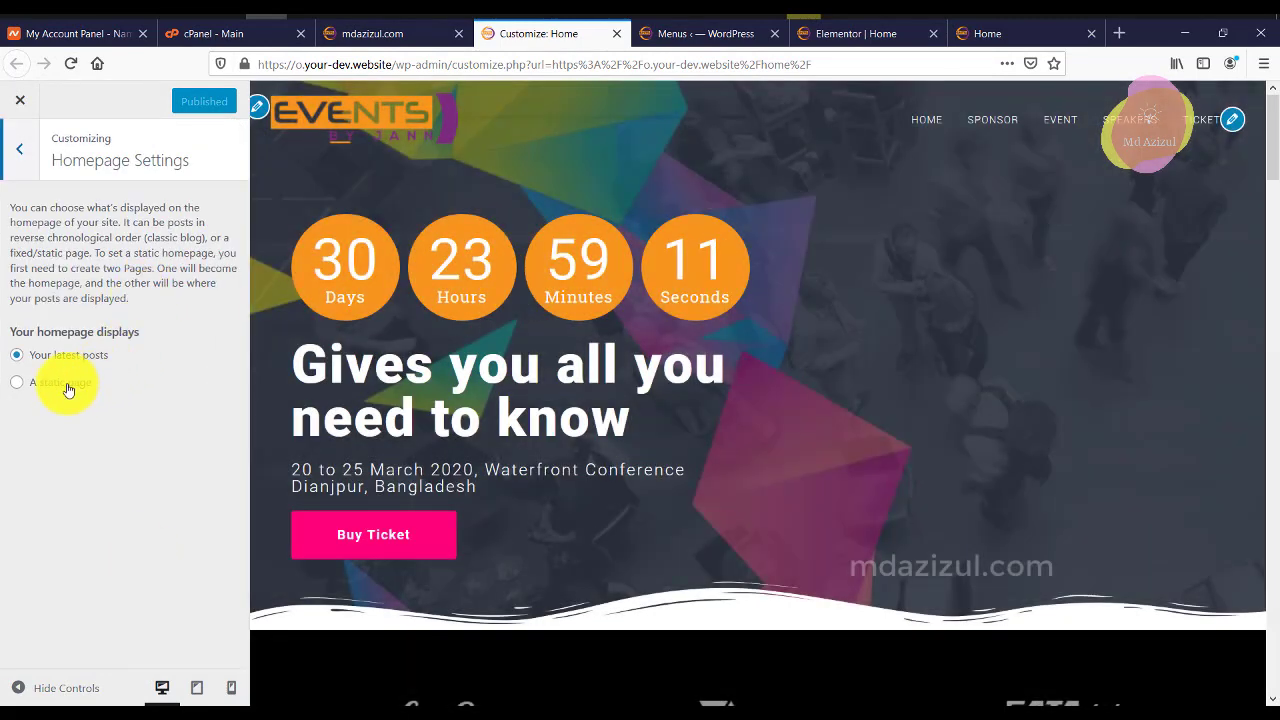
{"action": "left_click", "coordinate": [66, 388]}
{"action": "left_click", "coordinate": [94, 451]}
{"action": "left_click", "coordinate": [126, 268]}
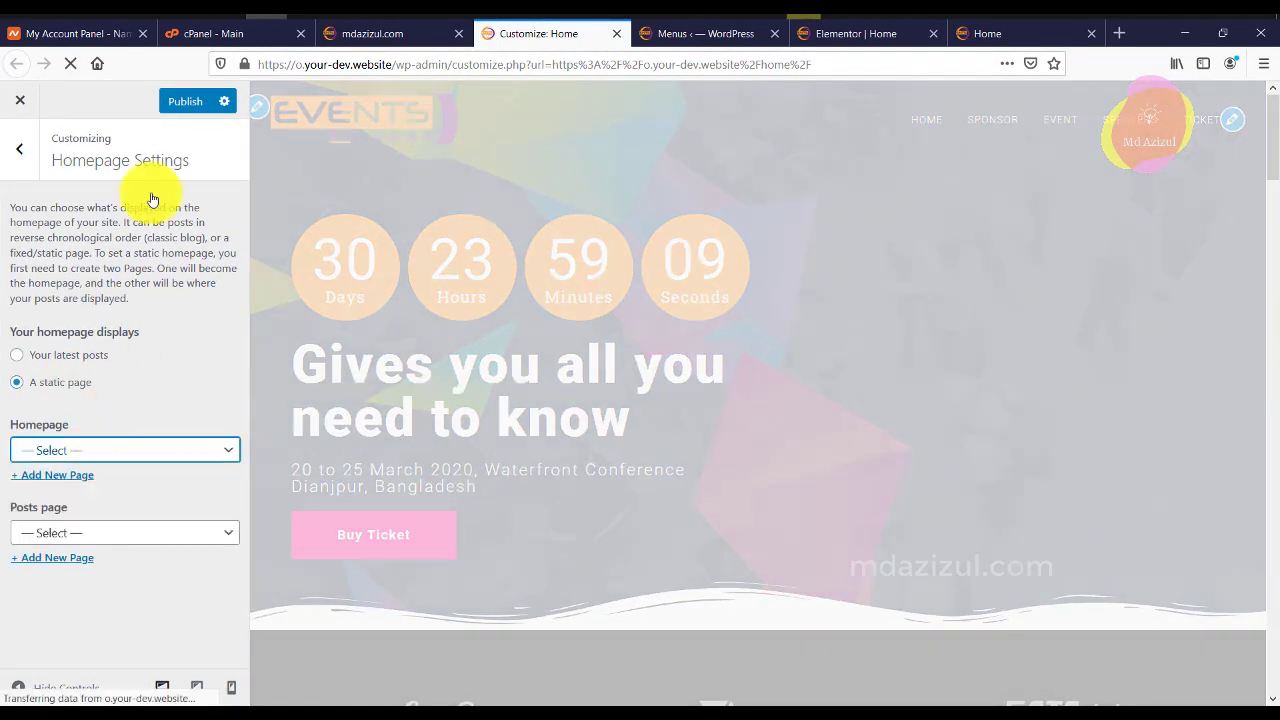
Reload the live site's root address to verify the event homepage appears.
{"action": "left_click", "coordinate": [405, 36]}
{"action": "left_click", "coordinate": [97, 64]}
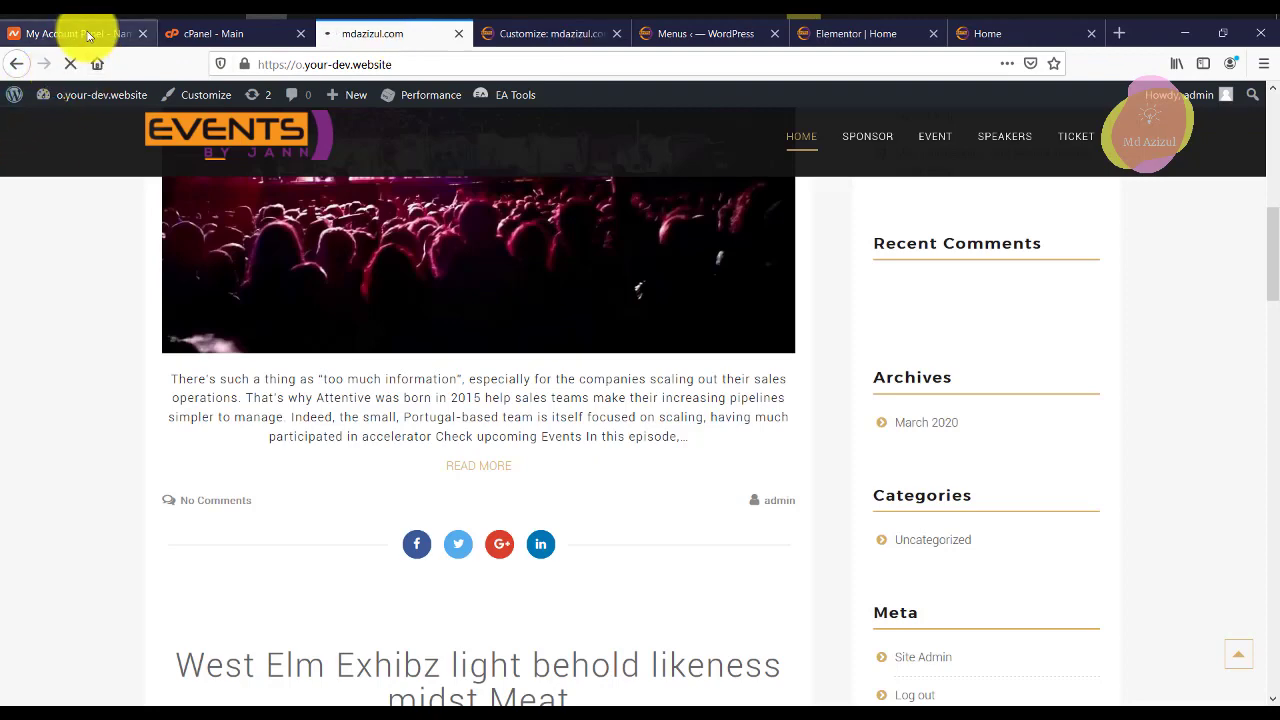
{"action": "left_click", "coordinate": [571, 34]}
{"action": "left_click", "coordinate": [423, 34]}
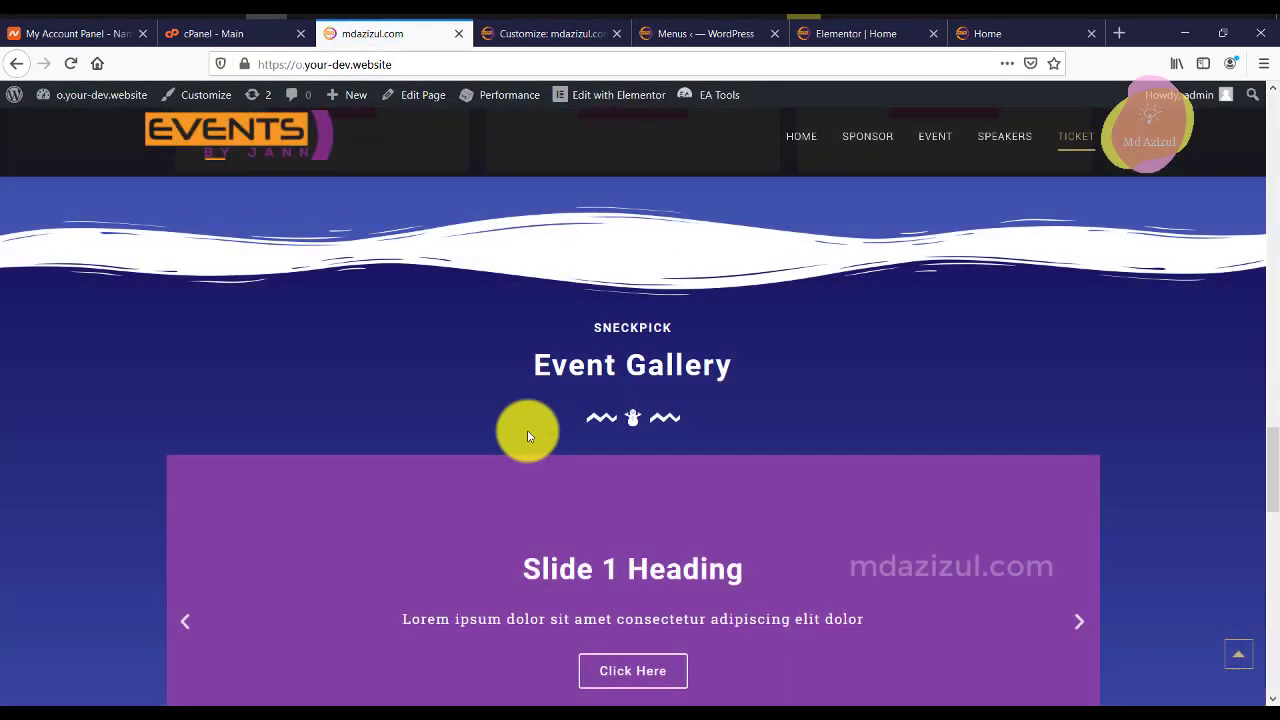
{"action": "scroll", "coordinate": [585, 380], "scroll_direction": "down", "scroll_amount": 10}
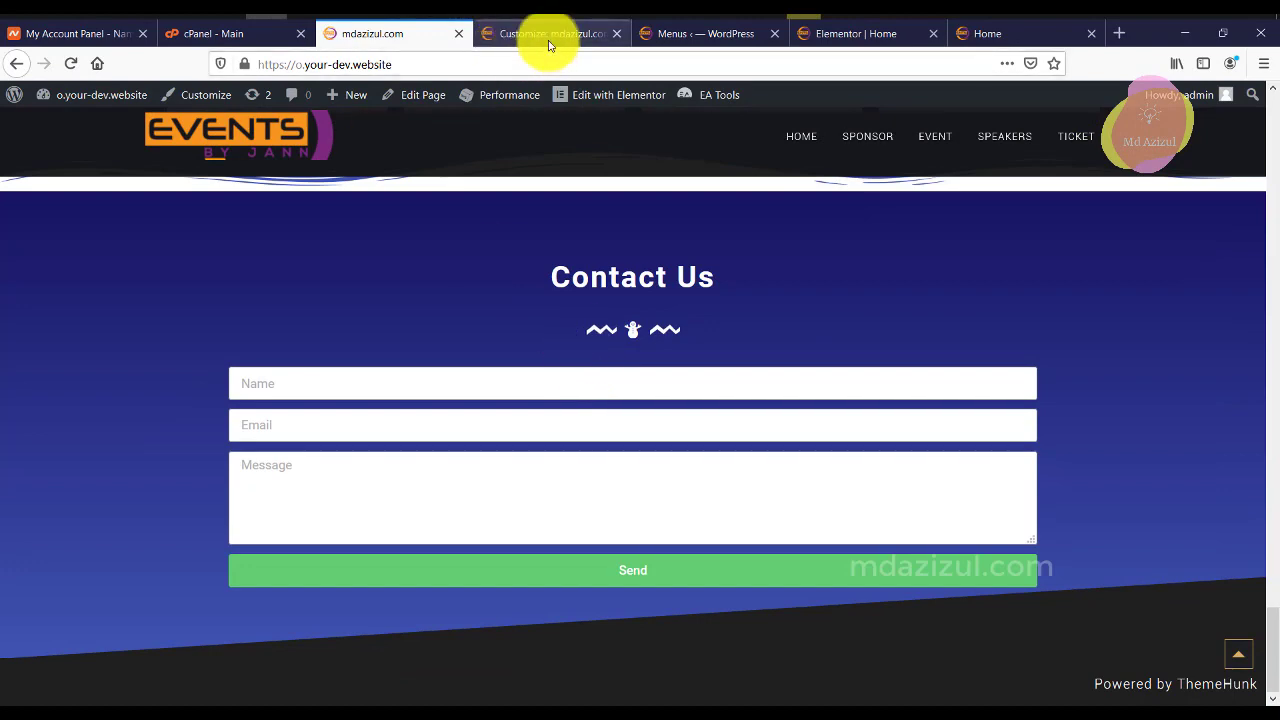
{"action": "left_click", "coordinate": [548, 35]}
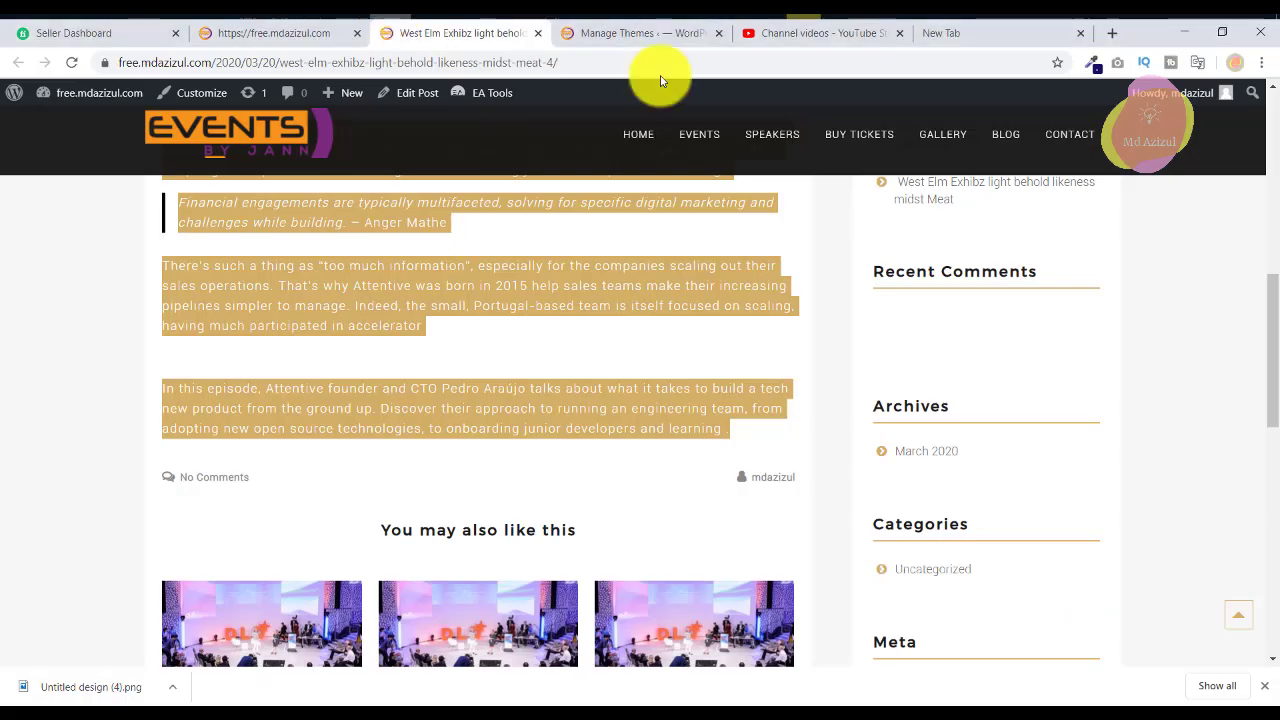
Open the reference site's Customizer link in a new tab.
{"action": "right_click", "coordinate": [240, 90]}
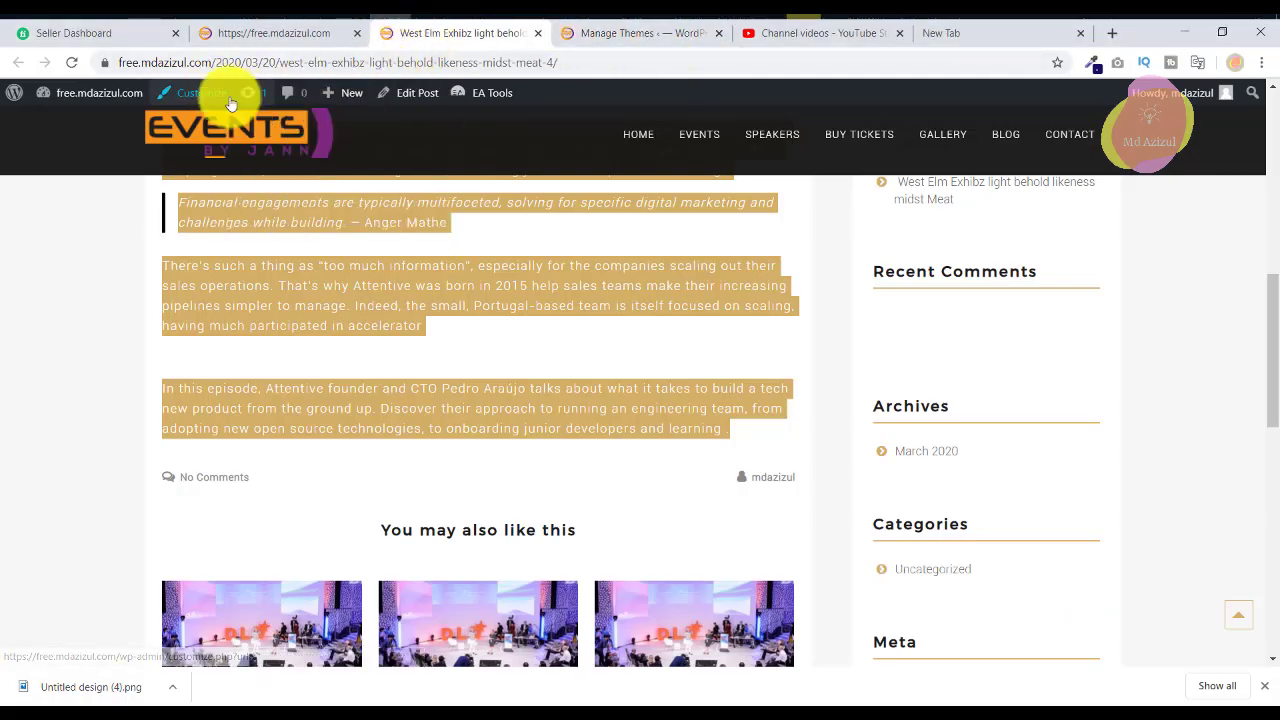
{"action": "left_click", "coordinate": [285, 100]}
{"action": "left_click", "coordinate": [527, 38]}
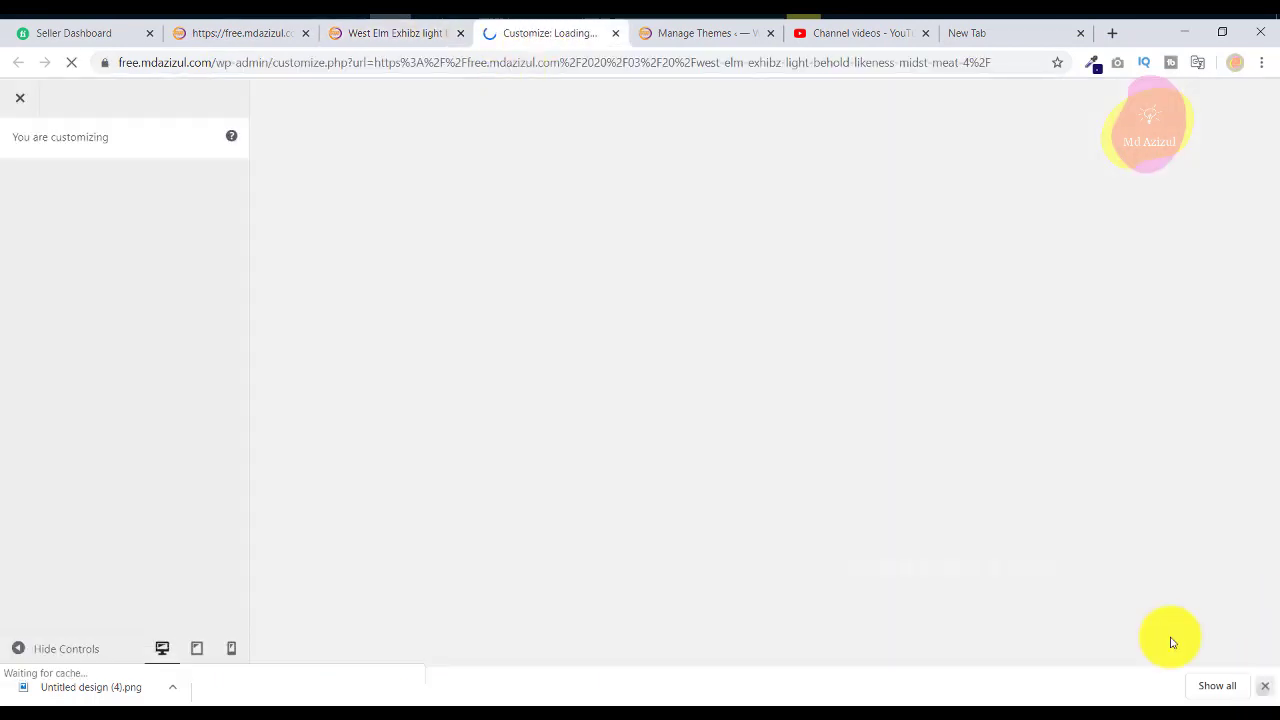
Copy the .foot-copyright display:none rule from the reference site's Additional CSS.
{"action": "left_click", "coordinate": [100, 524]}
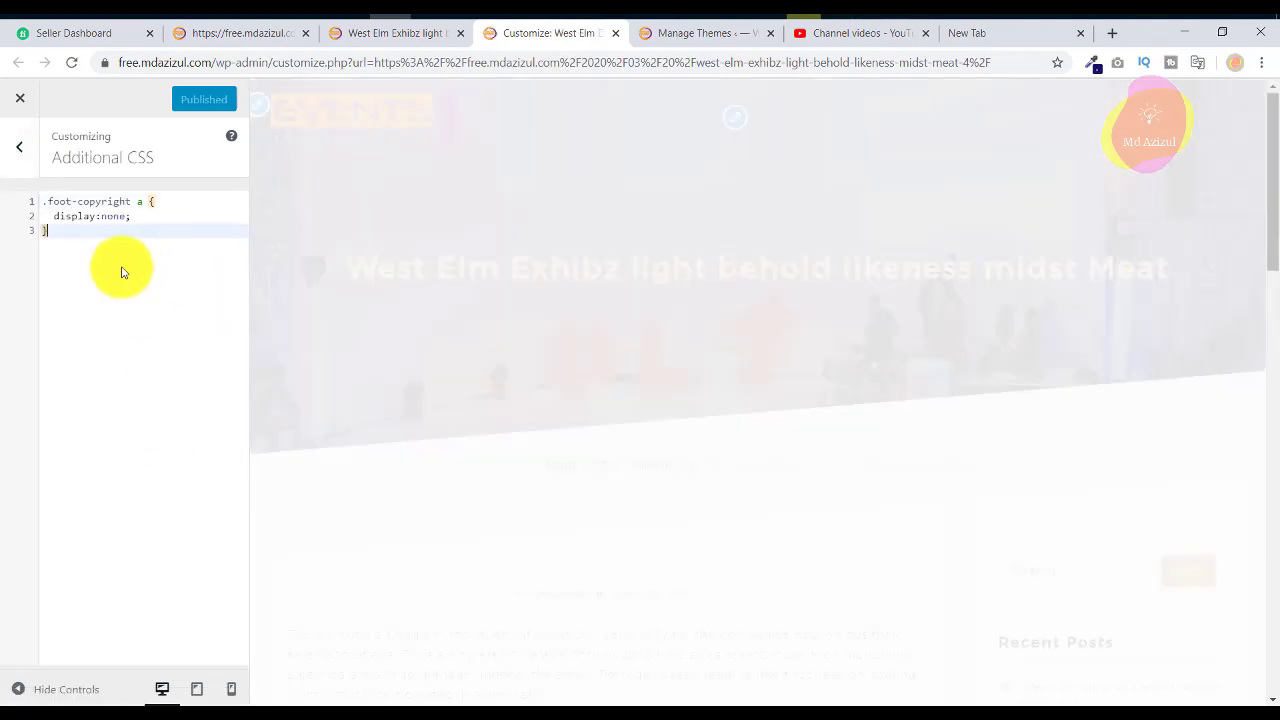
{"action": "left_click_drag", "start_coordinate": [120, 266], "coordinate": [17, 198]}
{"action": "right_click", "coordinate": [68, 207]}
{"action": "left_click", "coordinate": [114, 240]}
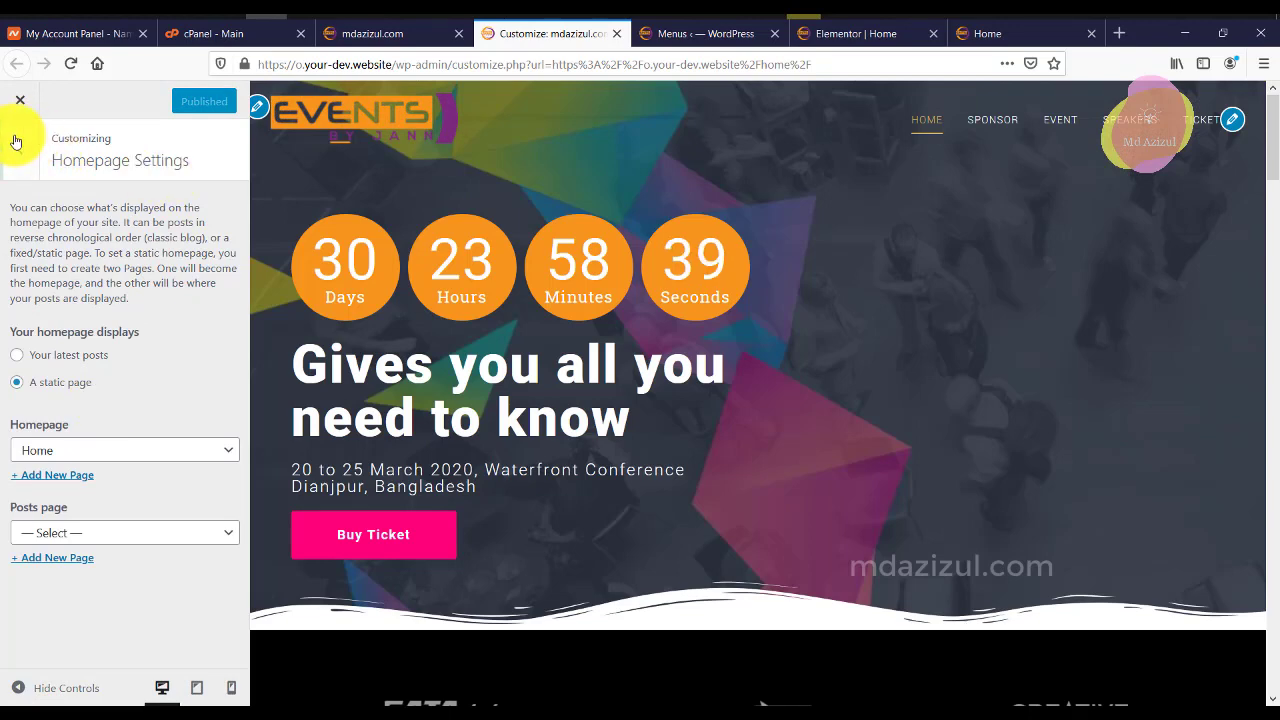
{"action": "left_click", "coordinate": [15, 141]}
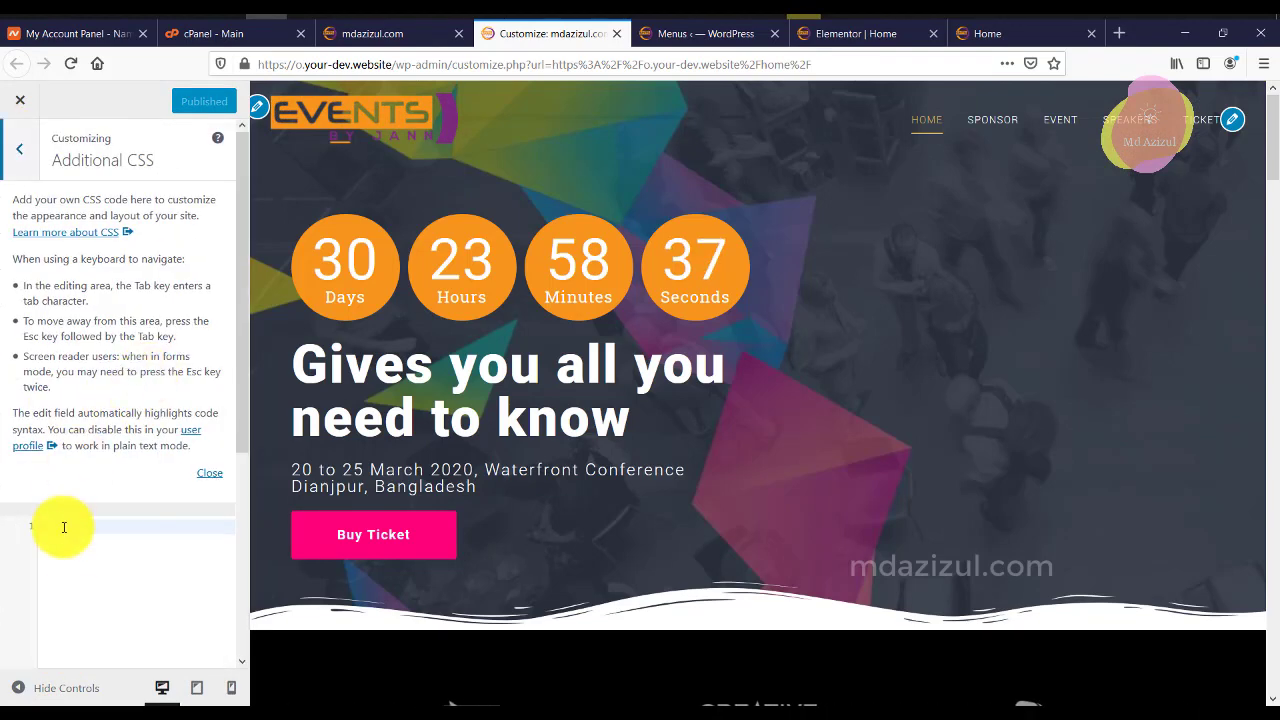
Paste the .foot-copyright a { display:none; } rule into the event site's Additional CSS and publish it.
{"action": "right_click", "coordinate": [69, 558]}
{"action": "left_click", "coordinate": [70, 572]}
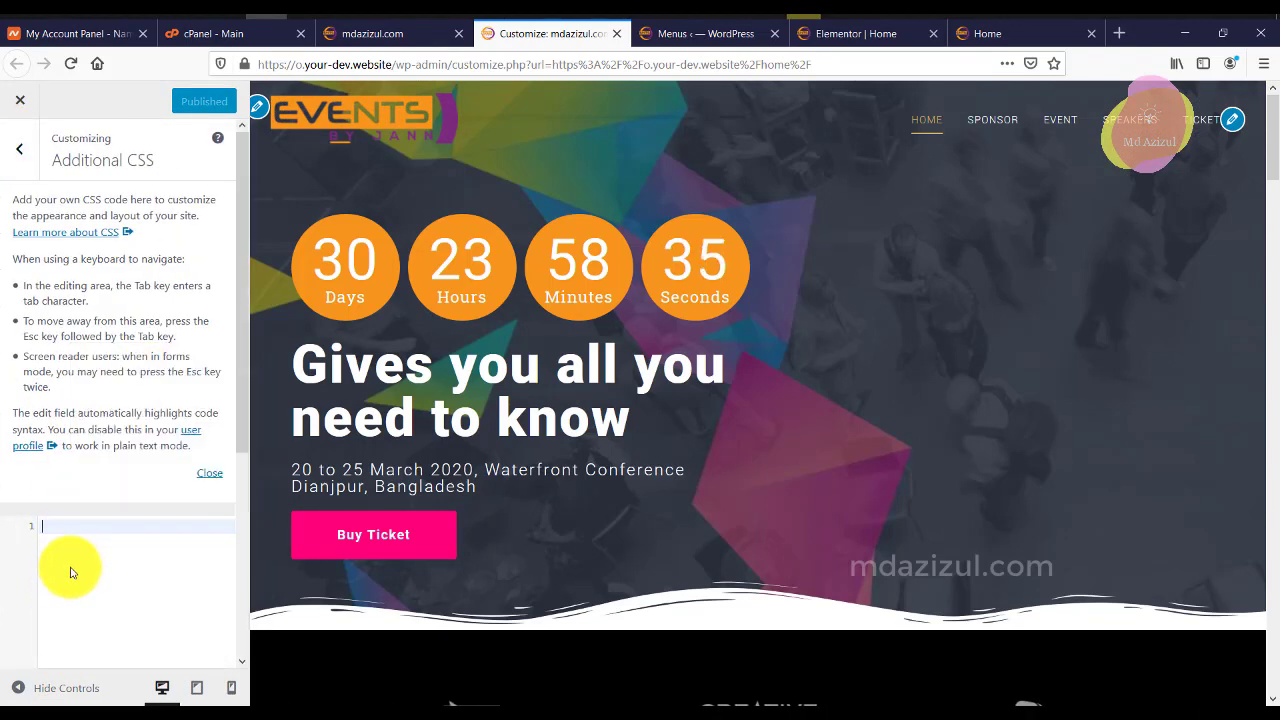
{"action": "key", "text": "ctrl+v"}
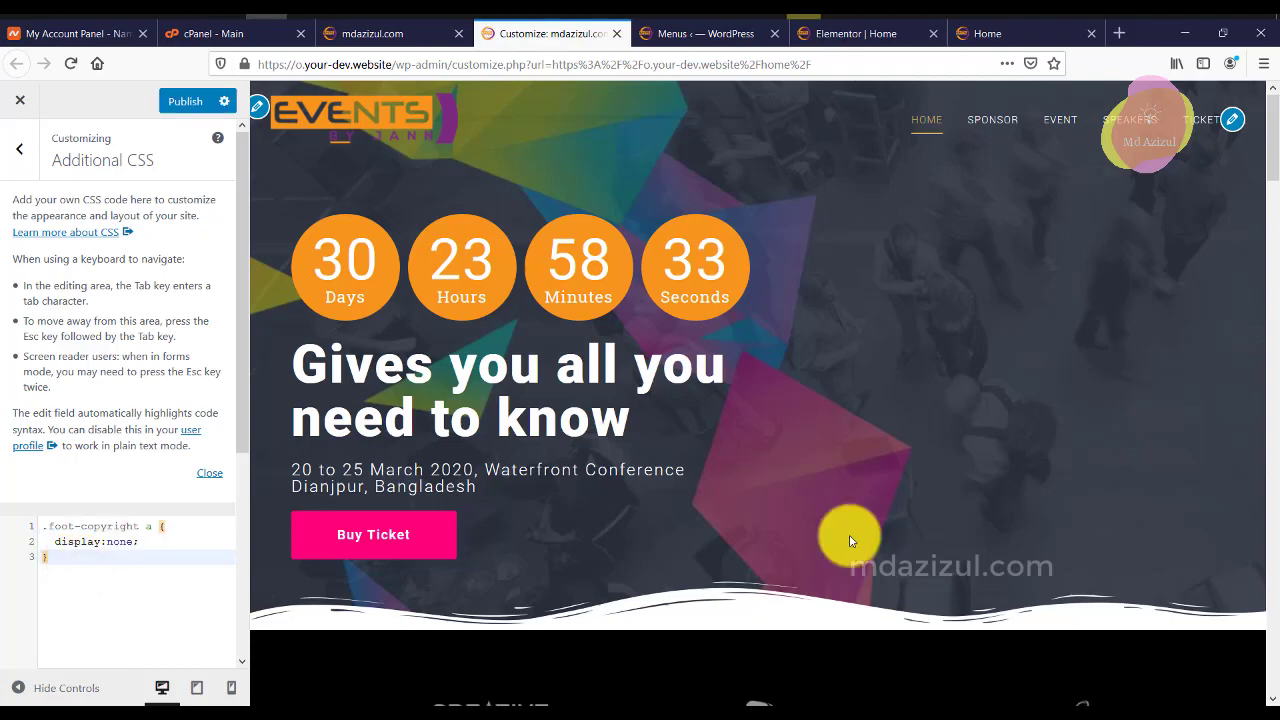
{"action": "scroll", "coordinate": [1255, 600], "scroll_direction": "down", "scroll_amount": 10}
{"action": "scroll", "coordinate": [1216, 635], "scroll_direction": "down", "scroll_amount": 15}
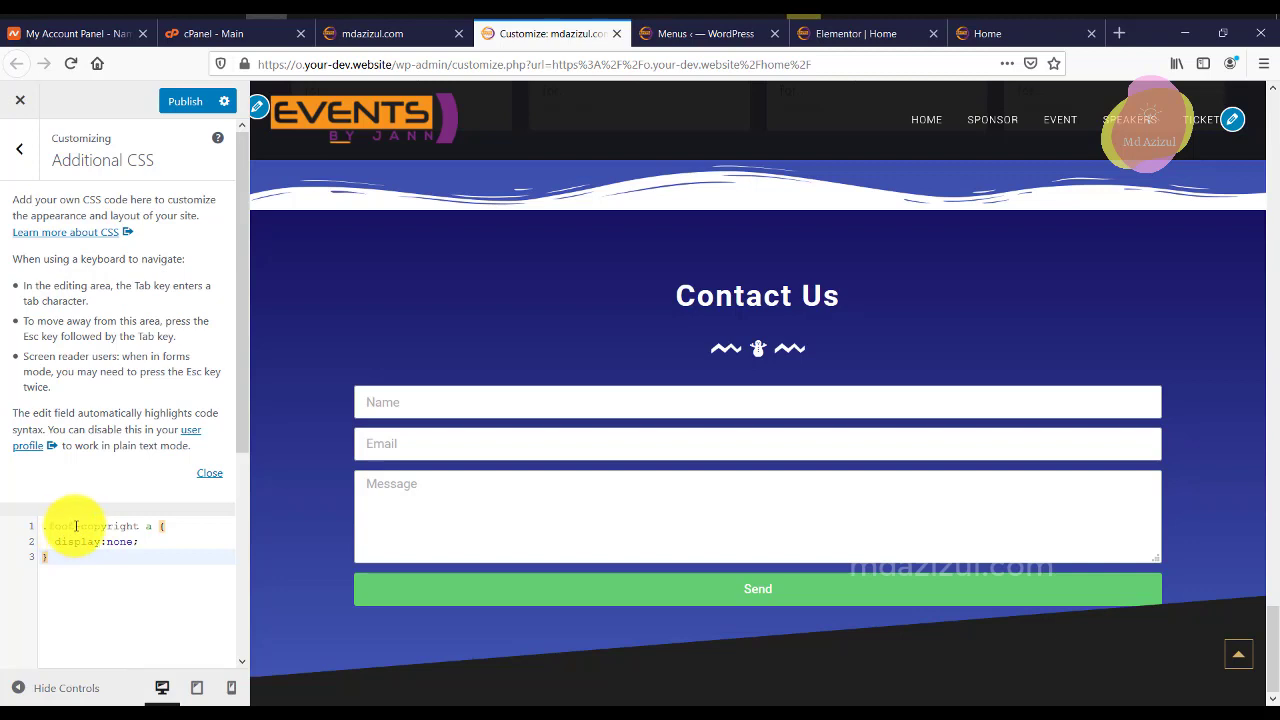
{"action": "left_click", "coordinate": [120, 527]}
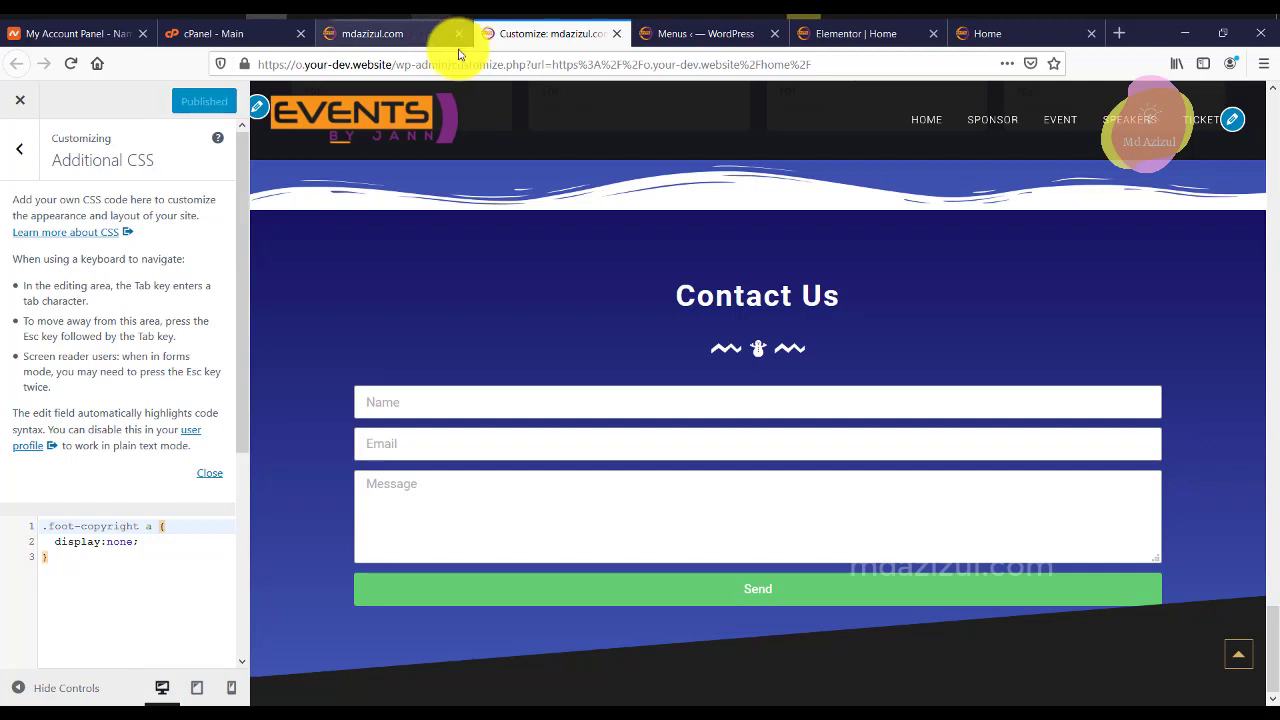
{"action": "left_click", "coordinate": [410, 45]}
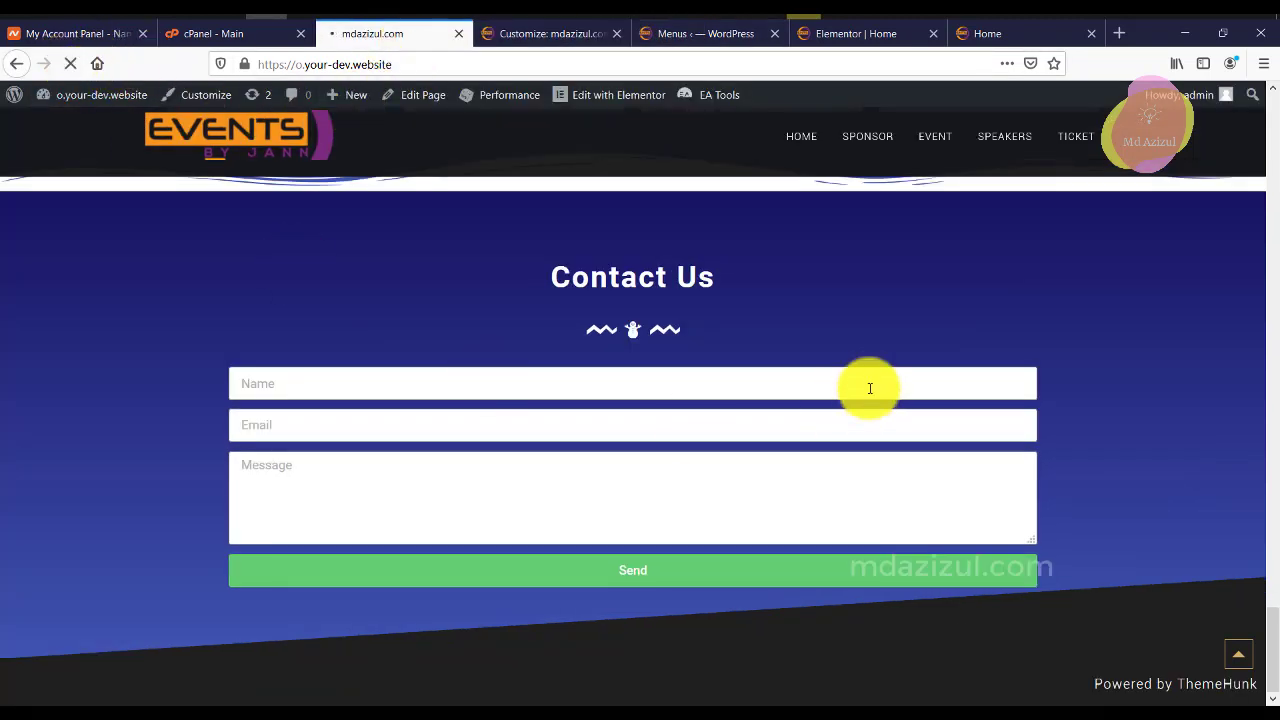
{"action": "scroll", "coordinate": [860, 400], "scroll_direction": "up", "scroll_amount": 10}
{"action": "scroll", "coordinate": [855, 407], "scroll_direction": "up", "scroll_amount": 5}
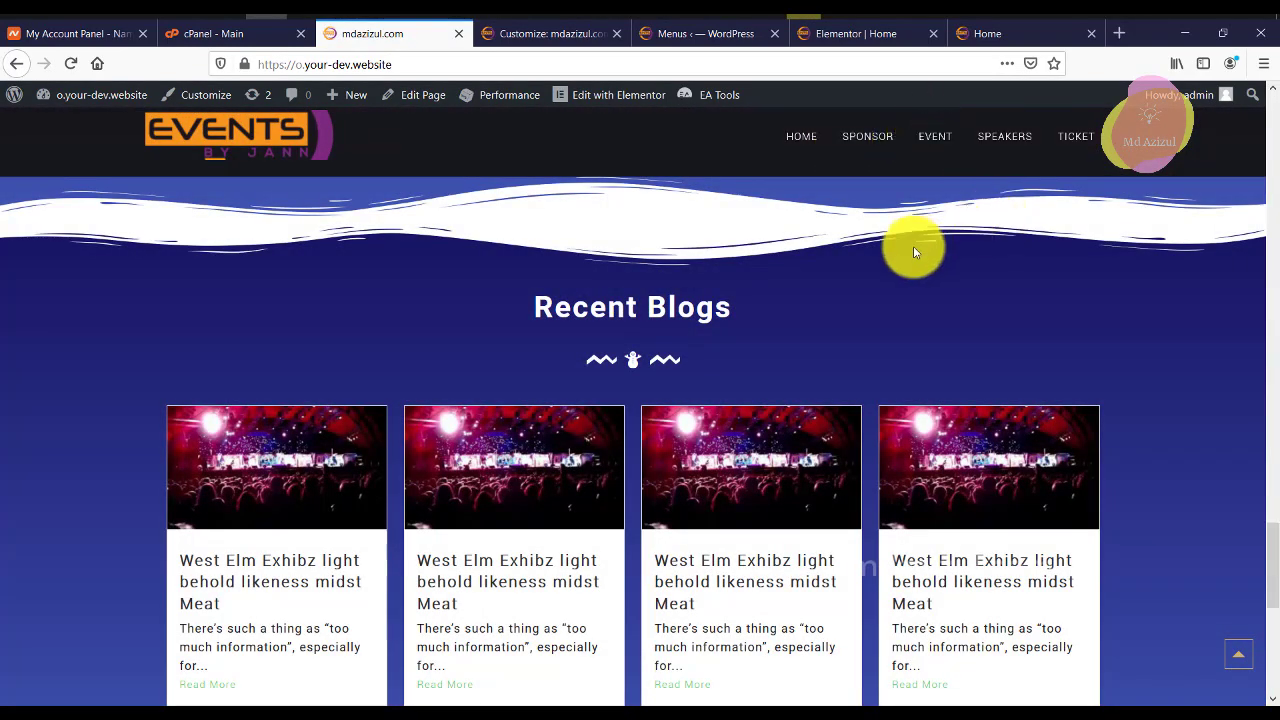
{"action": "scroll", "coordinate": [913, 248], "scroll_direction": "down", "scroll_amount": 5}
{"action": "scroll", "coordinate": [913, 247], "scroll_direction": "up", "scroll_amount": 10}
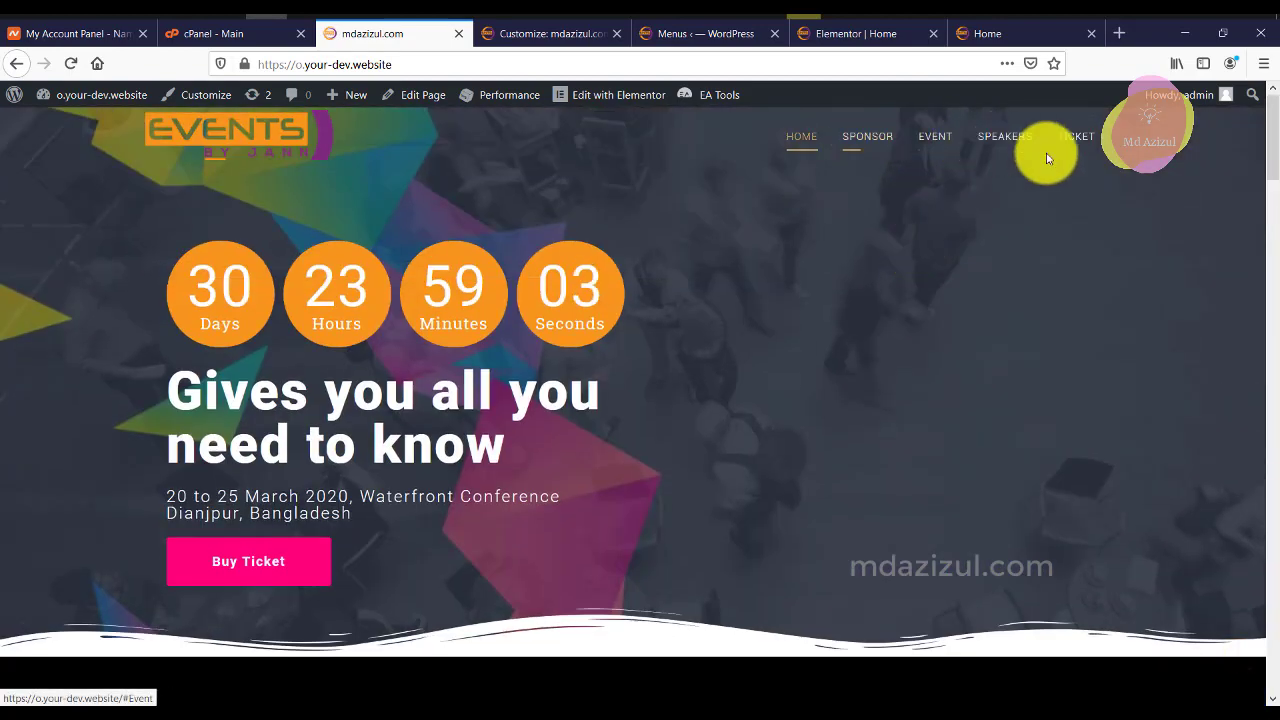
Look through the Customizer's General Setting and Theme Option panels.
{"action": "left_click", "coordinate": [566, 25]}
{"action": "left_click", "coordinate": [23, 152]}
{"action": "scroll", "coordinate": [109, 265], "scroll_direction": "up", "scroll_amount": 5}
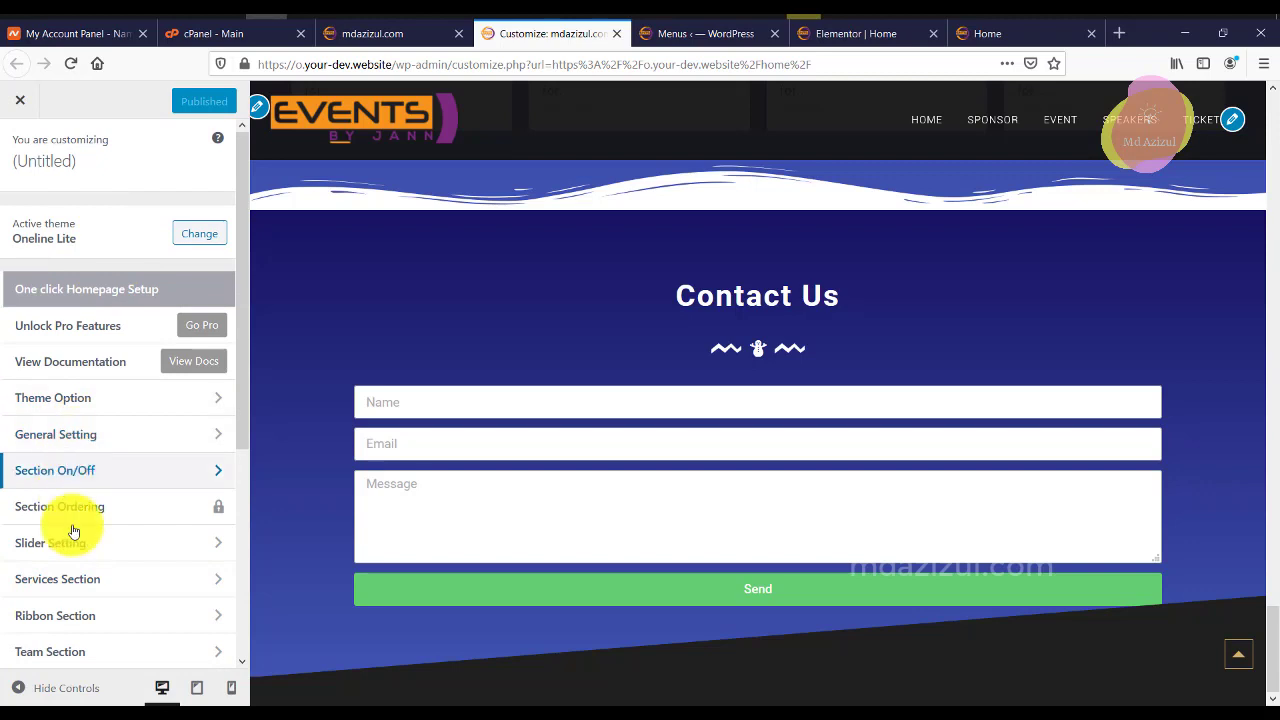
{"action": "scroll", "coordinate": [77, 530], "scroll_direction": "down", "scroll_amount": 5}
{"action": "scroll", "coordinate": [92, 511], "scroll_direction": "down", "scroll_amount": 1}
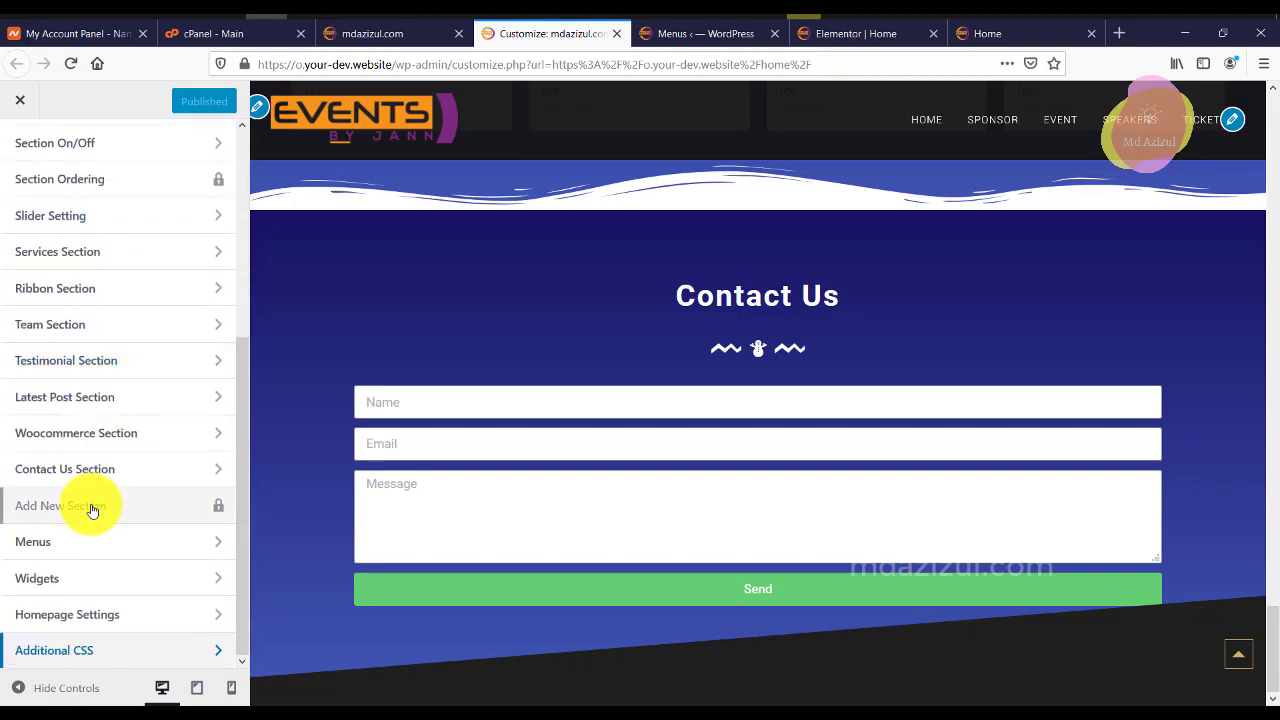
{"action": "scroll", "coordinate": [115, 503], "scroll_direction": "up", "scroll_amount": 5}
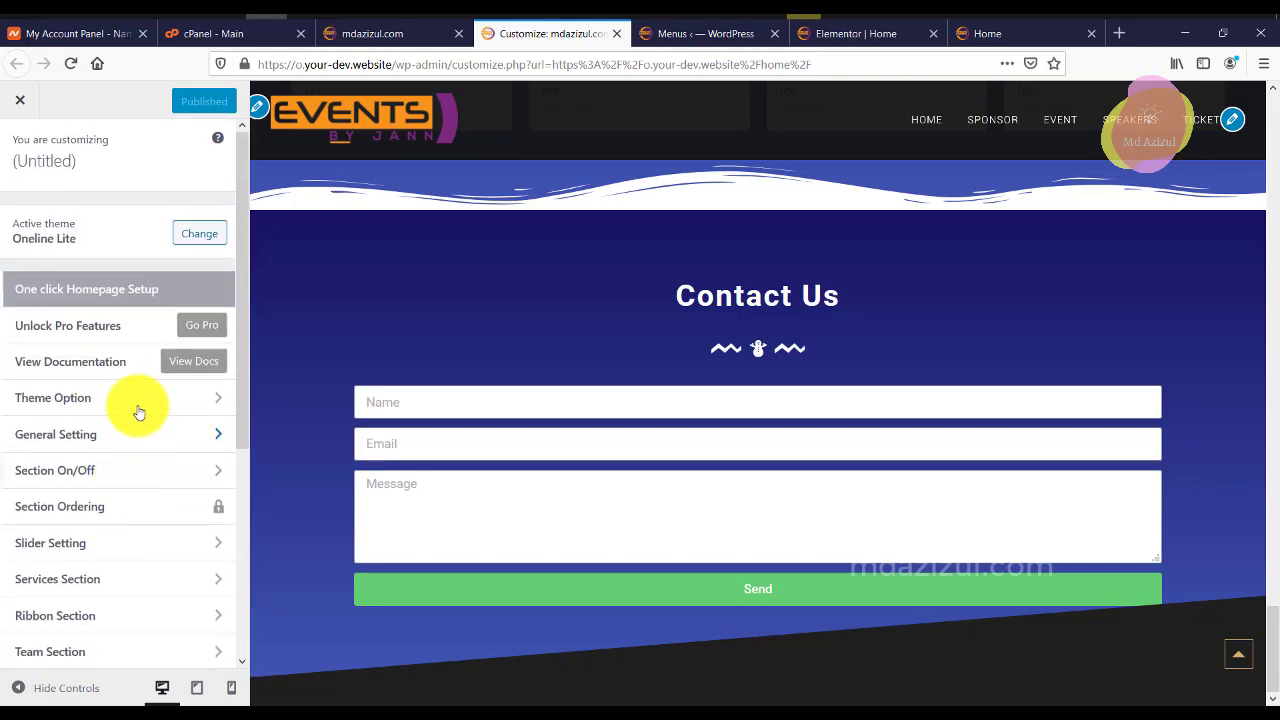
{"action": "left_click", "coordinate": [87, 434]}
{"action": "left_click", "coordinate": [27, 136]}
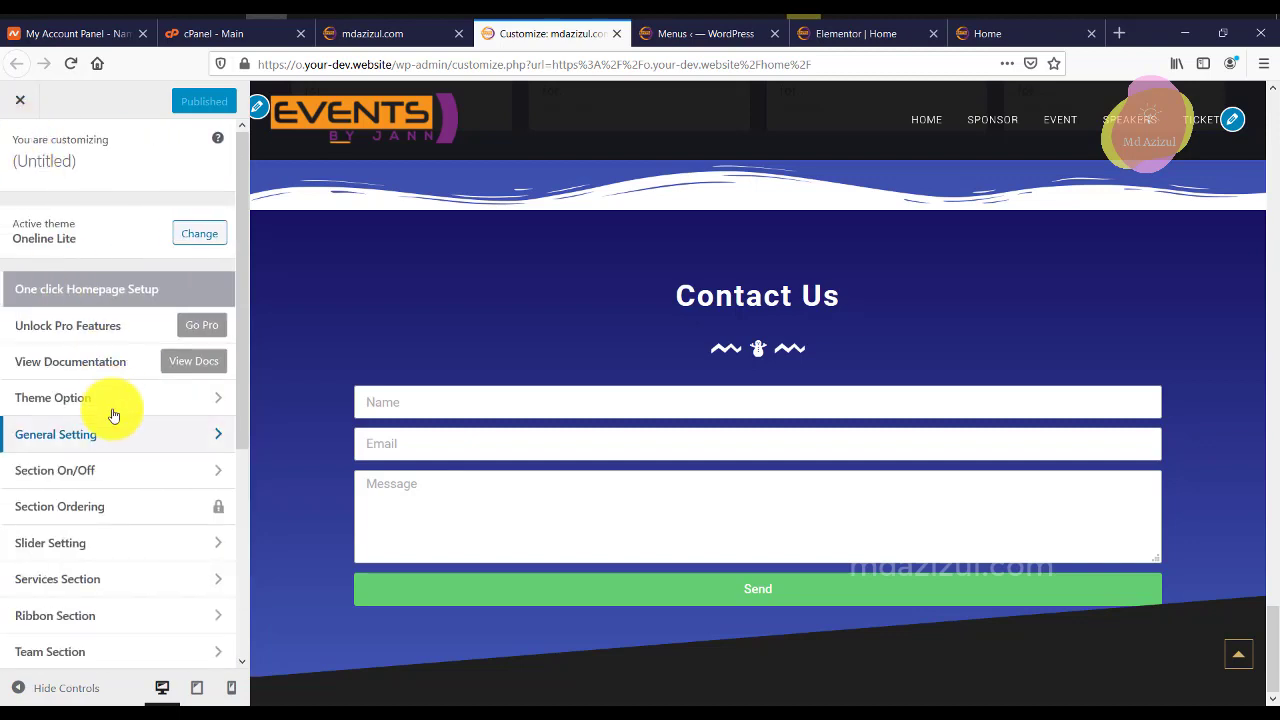
{"action": "left_click", "coordinate": [120, 403]}
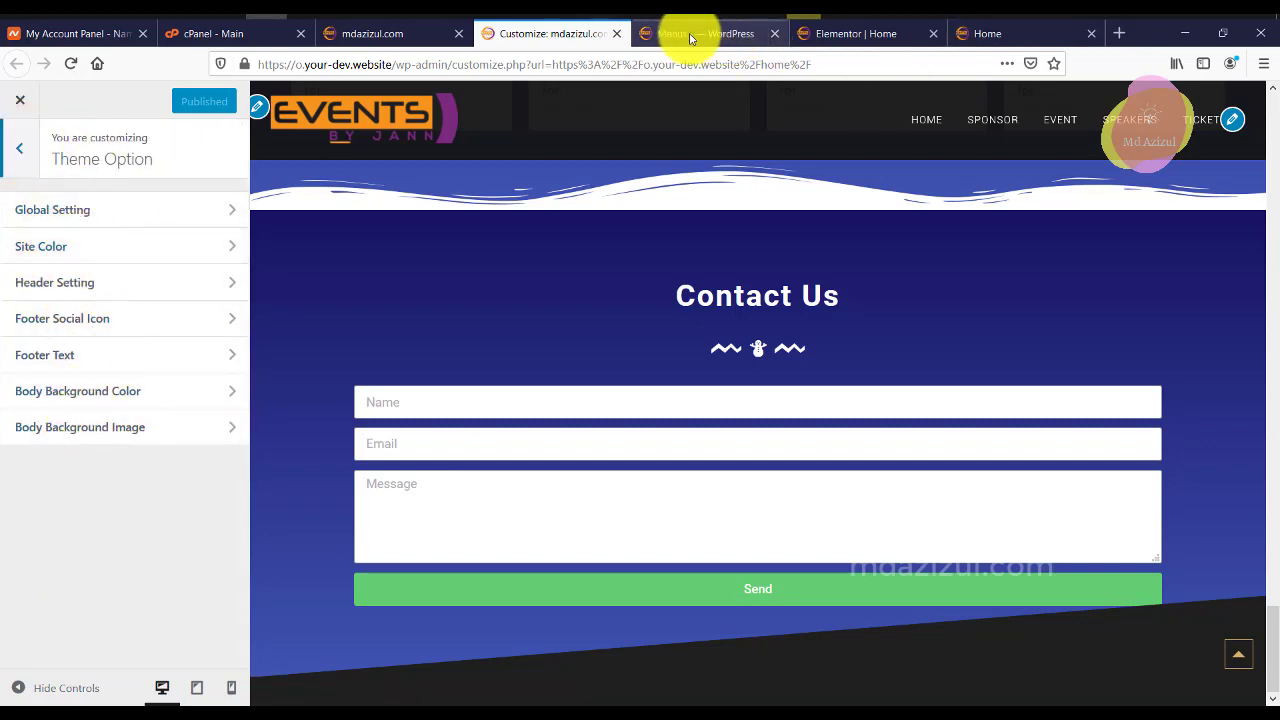
Review the live homepage, then close the Customizer tab and return to the site.
{"action": "left_click", "coordinate": [398, 39]}
{"action": "scroll", "coordinate": [951, 217], "scroll_direction": "down", "scroll_amount": 5}
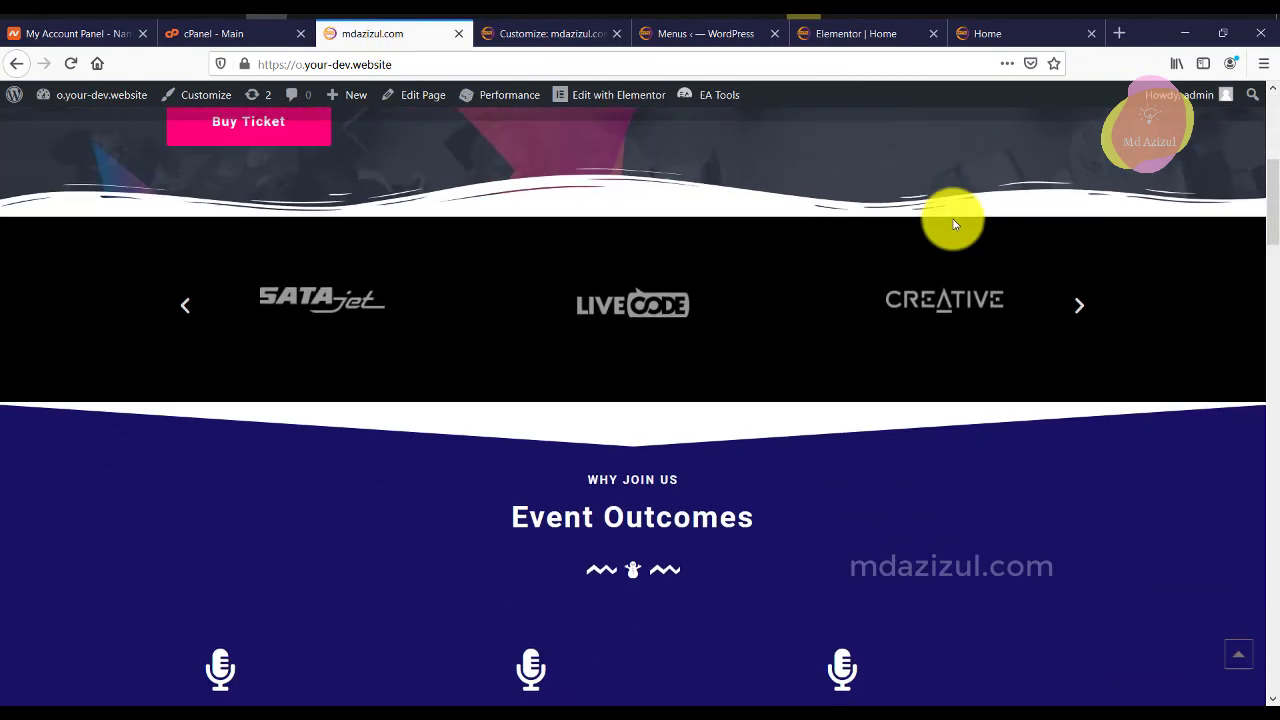
{"action": "scroll", "coordinate": [952, 222], "scroll_direction": "down", "scroll_amount": 10}
{"action": "scroll", "coordinate": [951, 300], "scroll_direction": "up", "scroll_amount": 8}
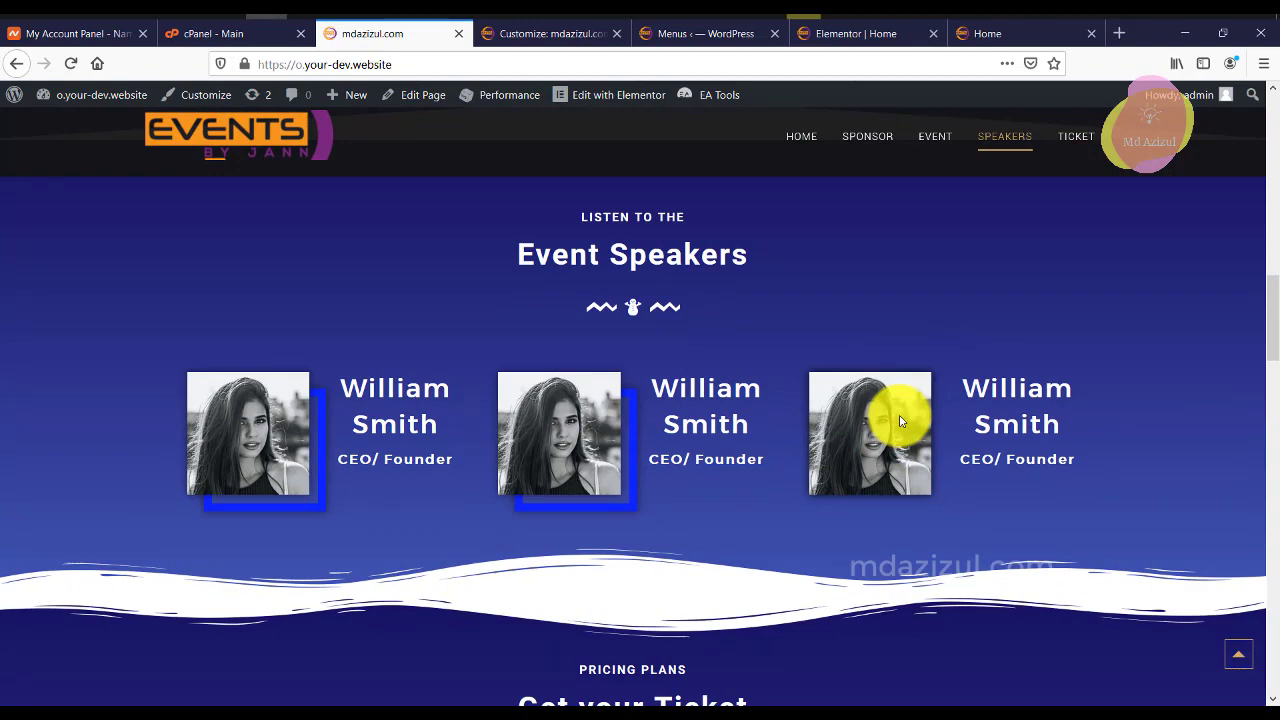
{"action": "scroll", "coordinate": [1138, 368], "scroll_direction": "up", "scroll_amount": 5}
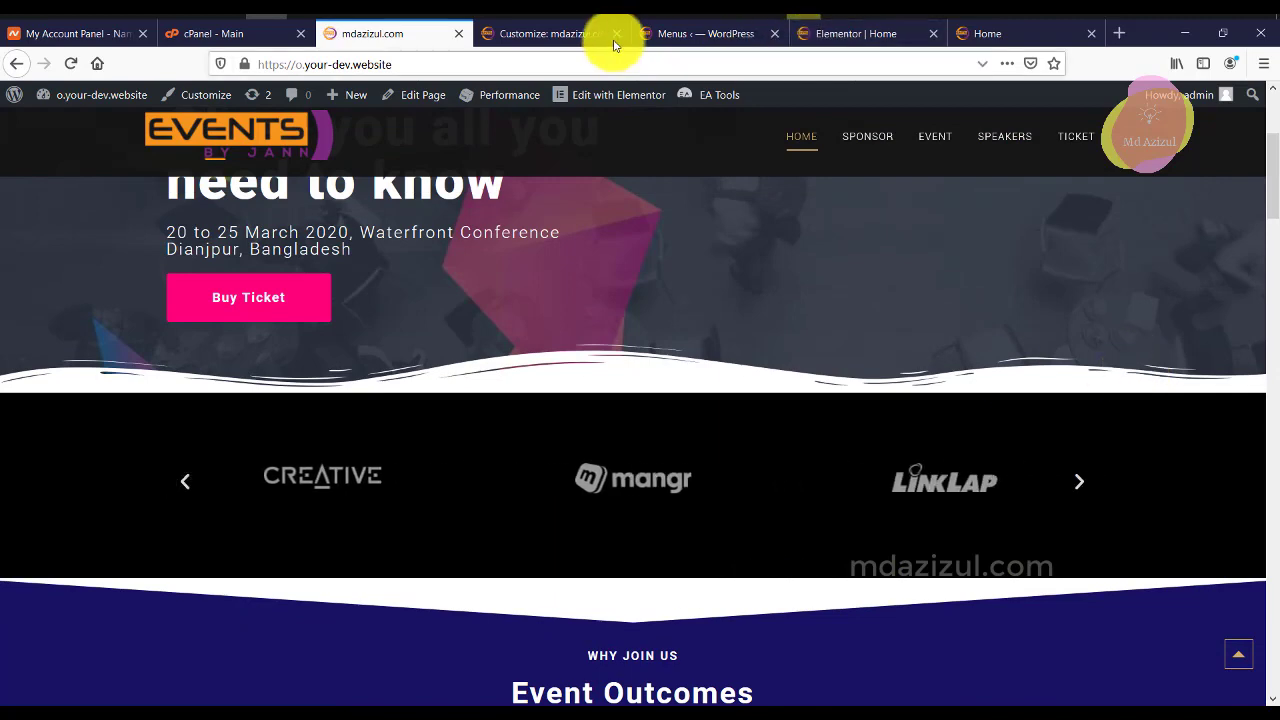
{"action": "left_click", "coordinate": [537, 36]}
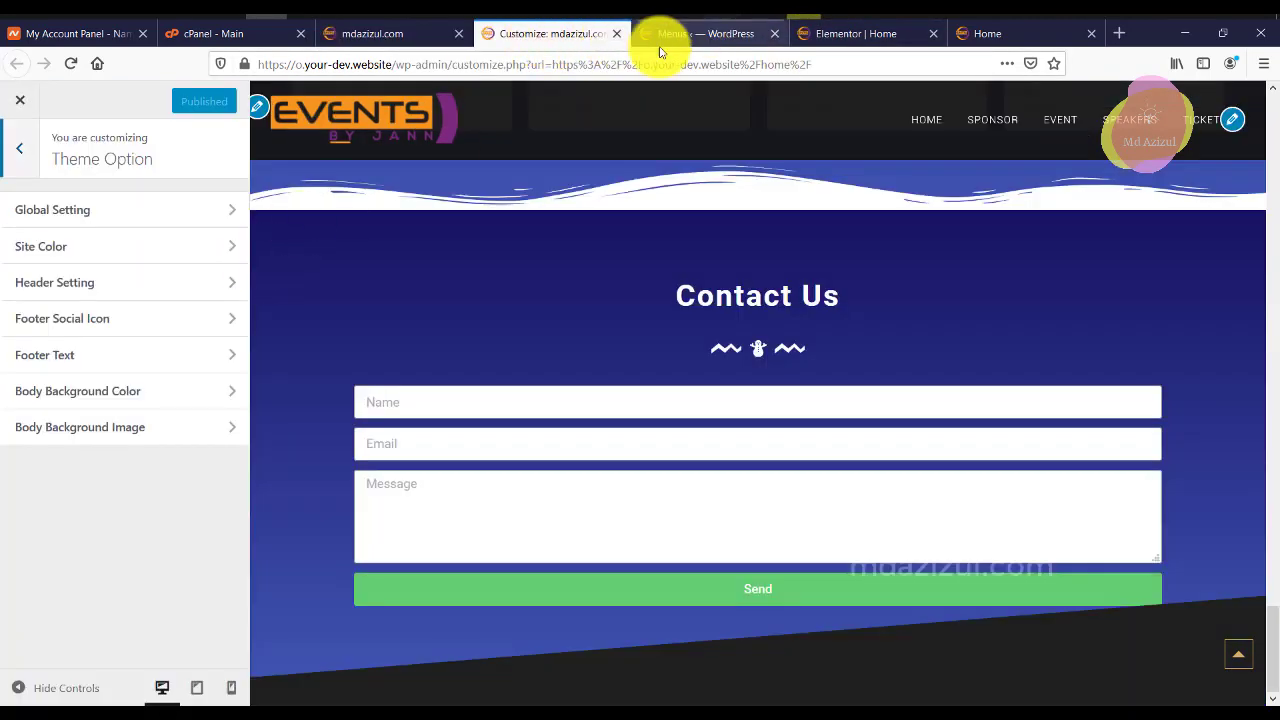
{"action": "left_click", "coordinate": [616, 35]}
{"action": "left_click", "coordinate": [423, 33]}
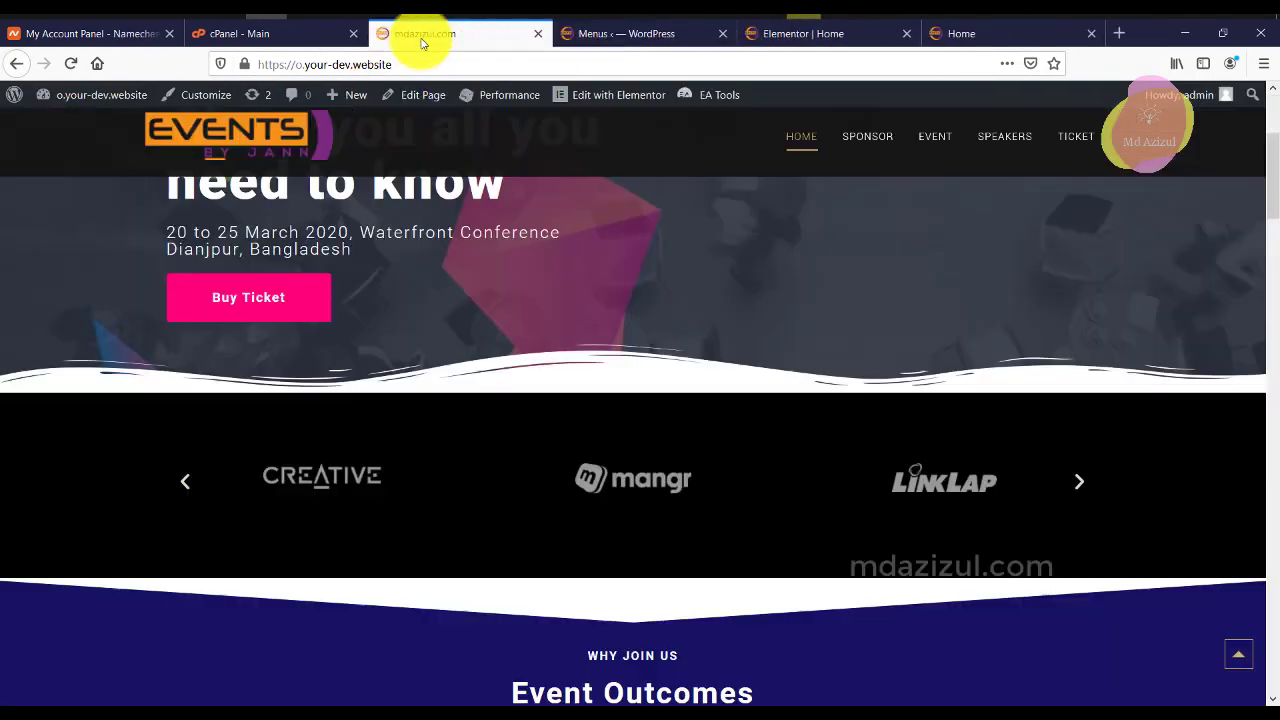
Minimize Firefox and Chrome, then refresh the Windows desktop three times.
{"action": "left_click", "coordinate": [1182, 34]}
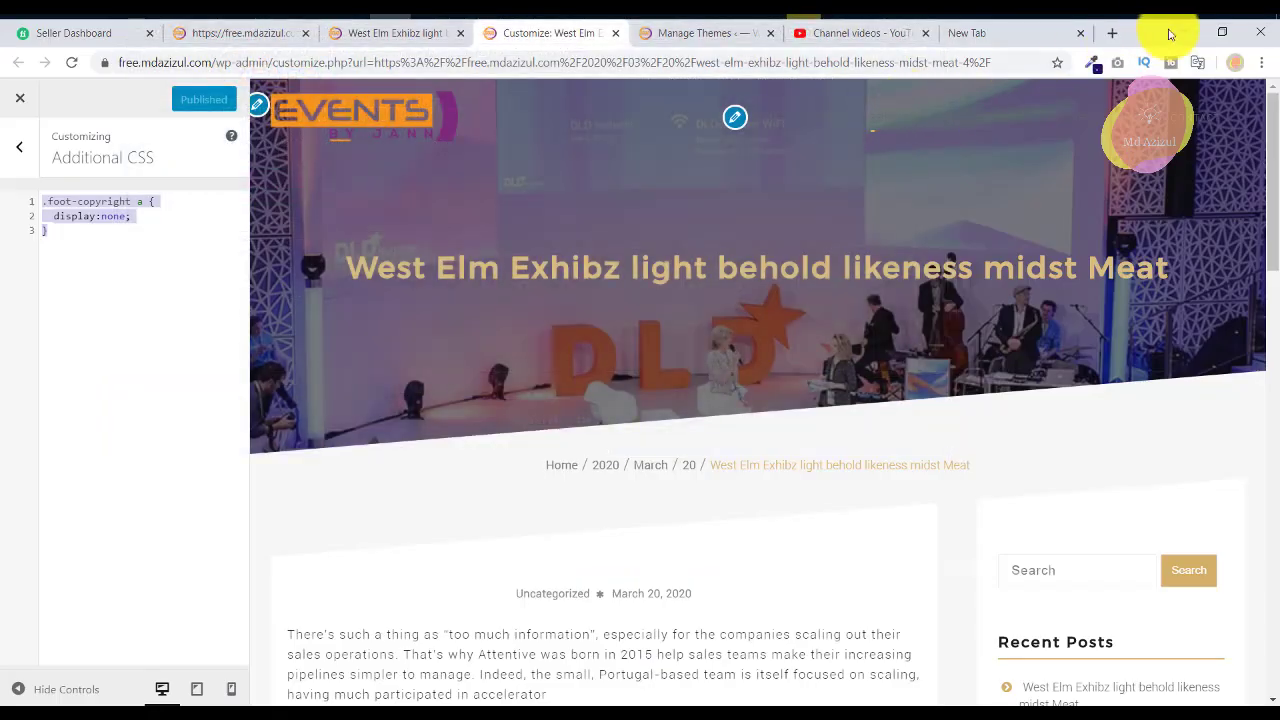
{"action": "left_click", "coordinate": [1193, 37]}
{"action": "right_click", "coordinate": [934, 80]}
{"action": "left_click", "coordinate": [988, 131]}
{"action": "right_click", "coordinate": [922, 93]}
{"action": "left_click", "coordinate": [966, 144]}
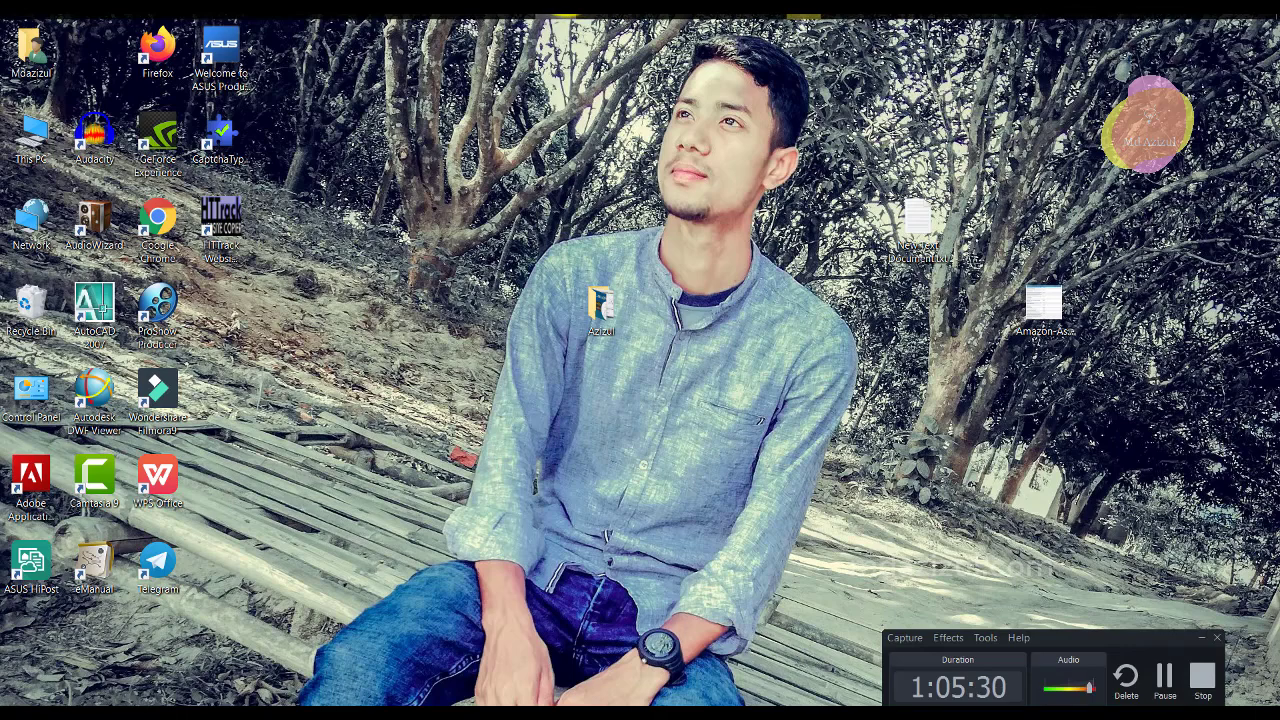
{"action": "right_click", "coordinate": [965, 113]}
{"action": "left_click", "coordinate": [997, 162]}
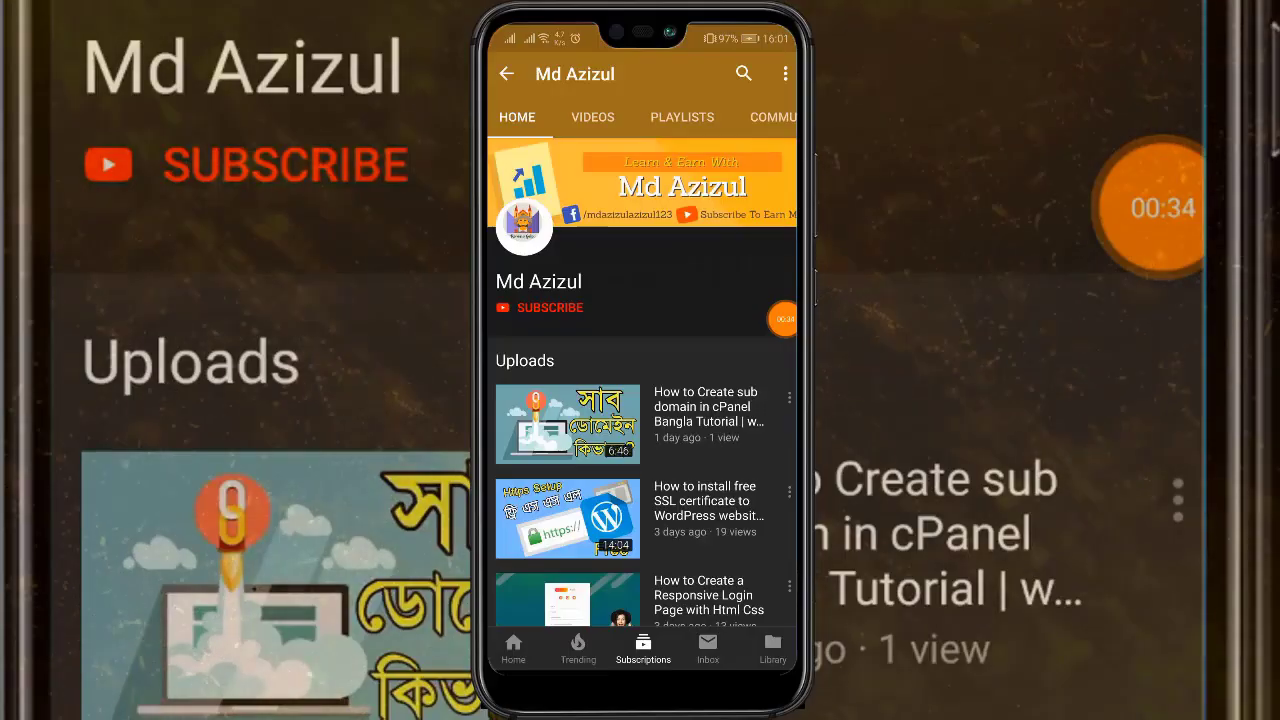
Subscribe to the YouTube channel and open the bell's All/Personalised/None notification options.
{"action": "mouse_move", "coordinate": [784, 318]}
{"action": "left_mouse_down"}
{"action": "mouse_move", "coordinate": [522, 307]}
{"action": "mouse_move", "coordinate": [595, 270]}
{"action": "mouse_move", "coordinate": [686, 309]}
{"action": "mouse_move", "coordinate": [691, 331]}
{"action": "mouse_move", "coordinate": [703, 291]}
{"action": "mouse_move", "coordinate": [776, 313]}
{"action": "left_mouse_up"}
{"action": "left_click", "coordinate": [550, 307]}
{"action": "left_click", "coordinate": [627, 314]}
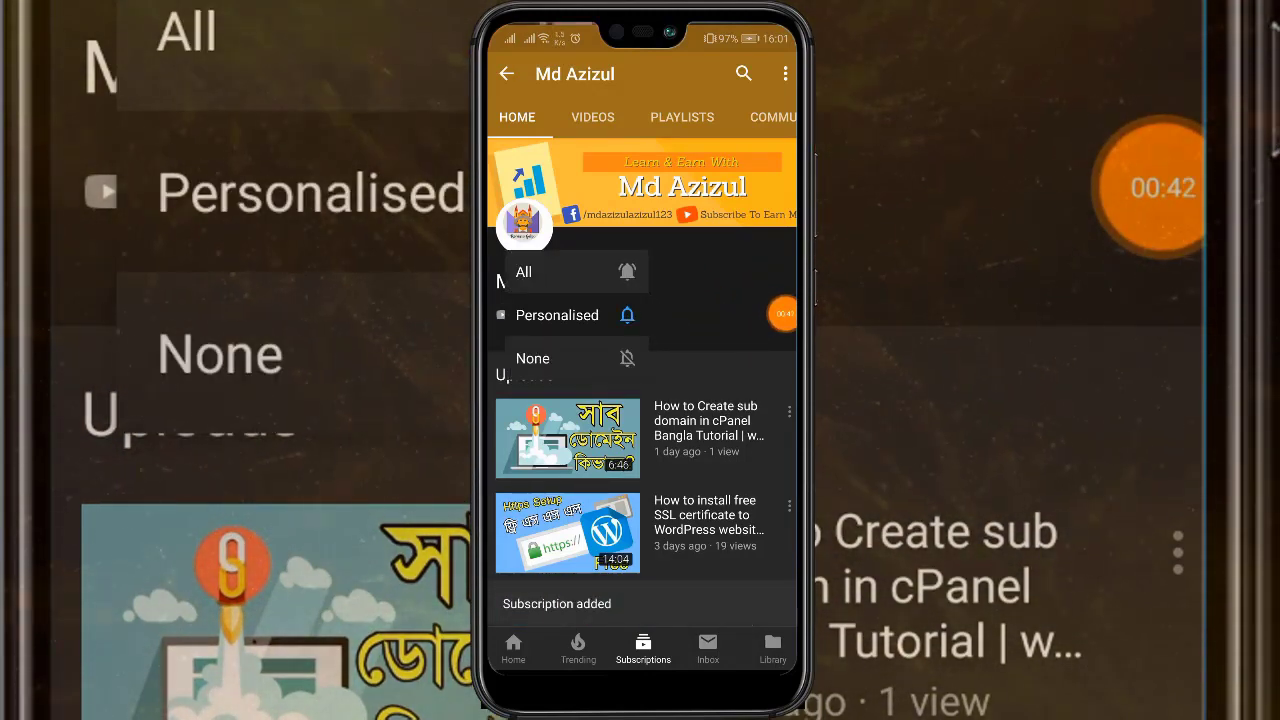
{"action": "left_click_drag", "start_coordinate": [783, 313], "coordinate": [628, 272]}
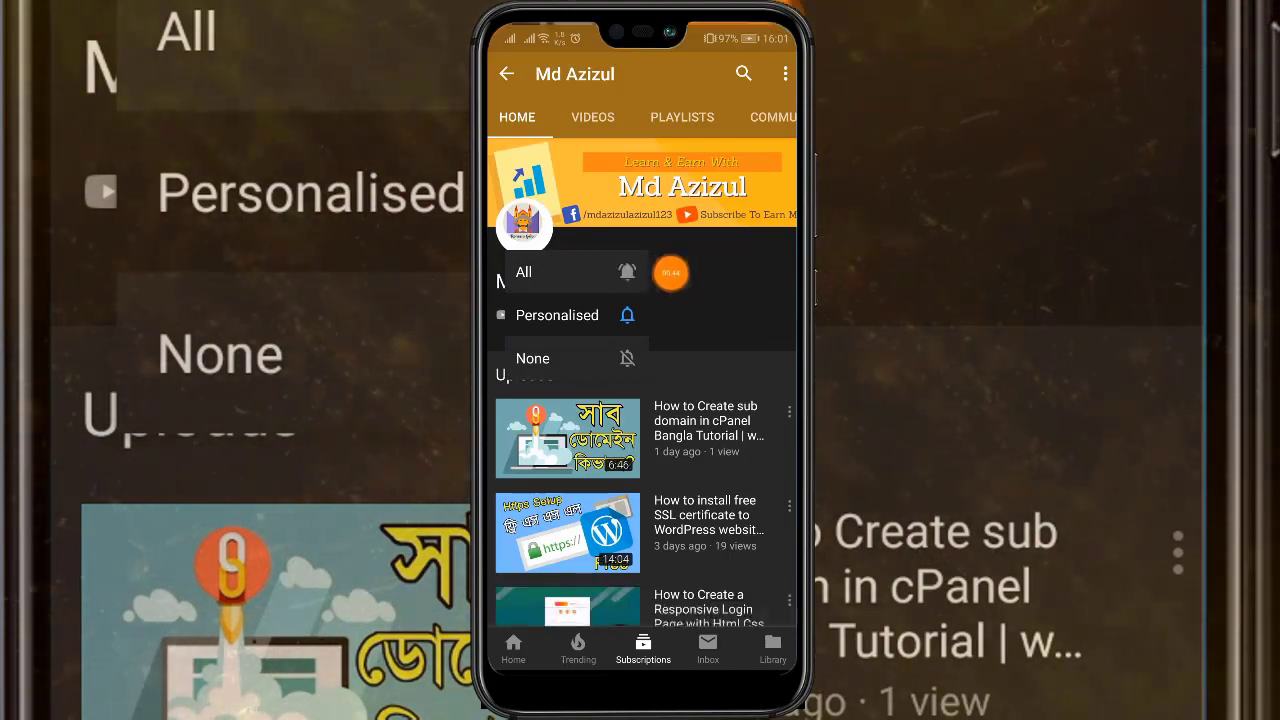